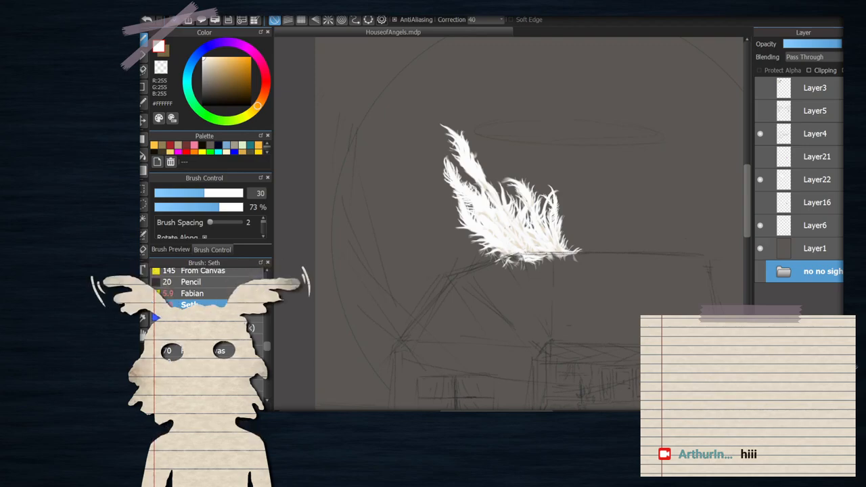
# Select Layer4 and make Layer5 visible so more of the house sketch shows around the white wing
pyautogui.scroll(-3, 512, 270)
pyautogui.scroll(1, 512, 270)
pyautogui.scroll(-1, 542, 267)
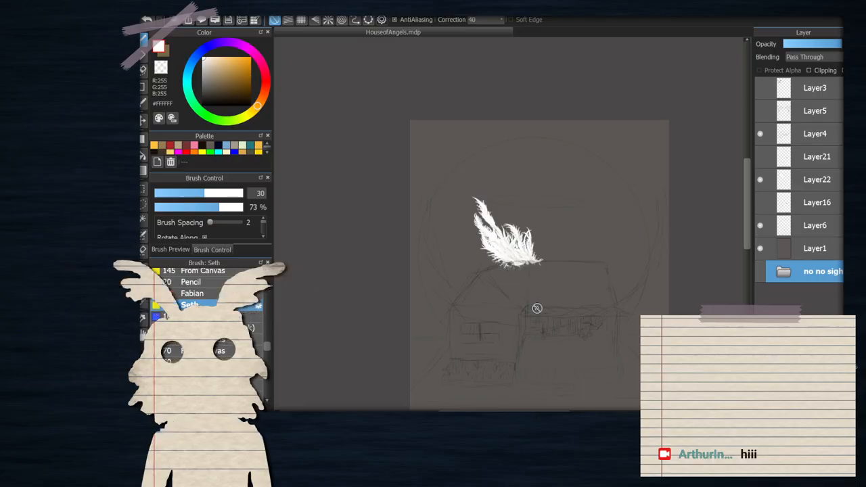
pyautogui.scroll(2, 534, 328)
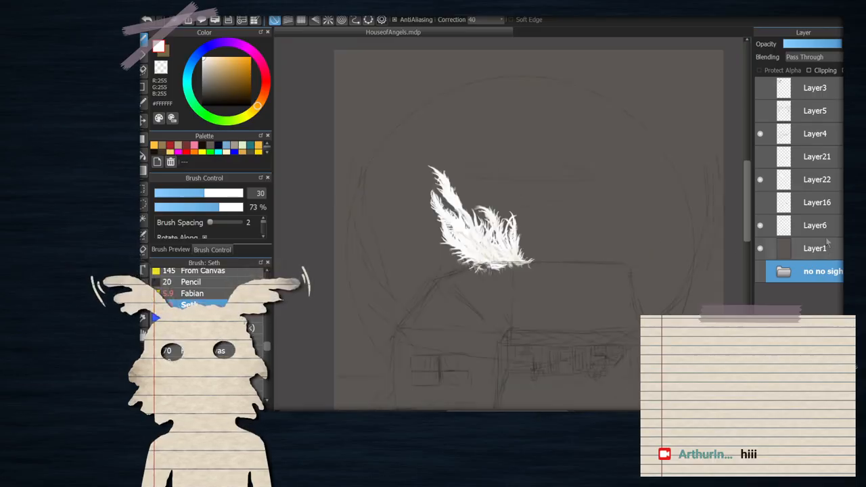
pyautogui.click(796, 211)
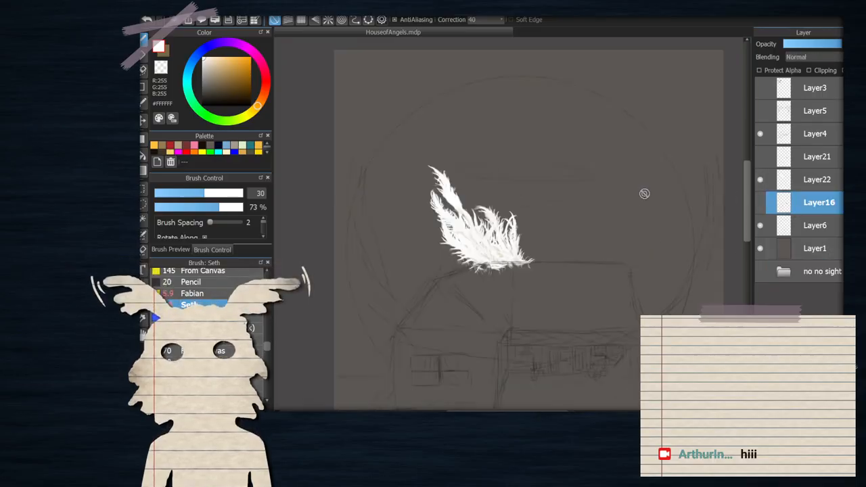
pyautogui.scroll(-3, 631, 218)
pyautogui.scroll(2, 631, 218)
pyautogui.scroll(-2, 600, 261)
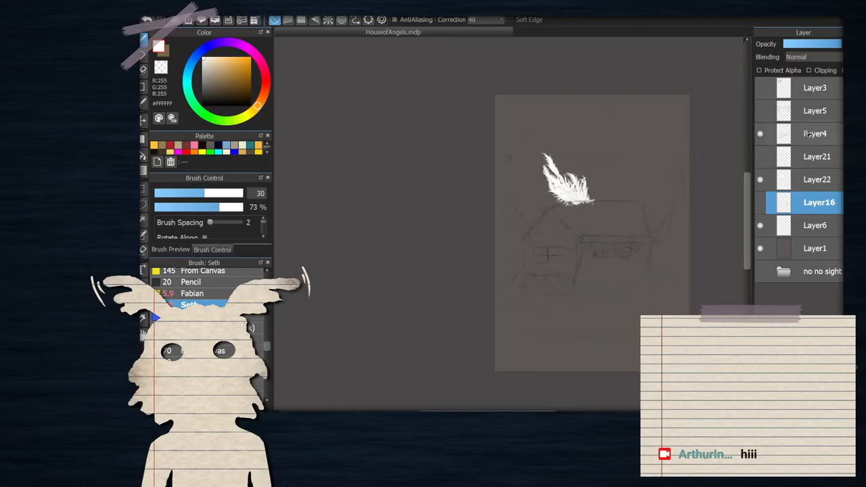
pyautogui.click(805, 134)
pyautogui.click(760, 157)
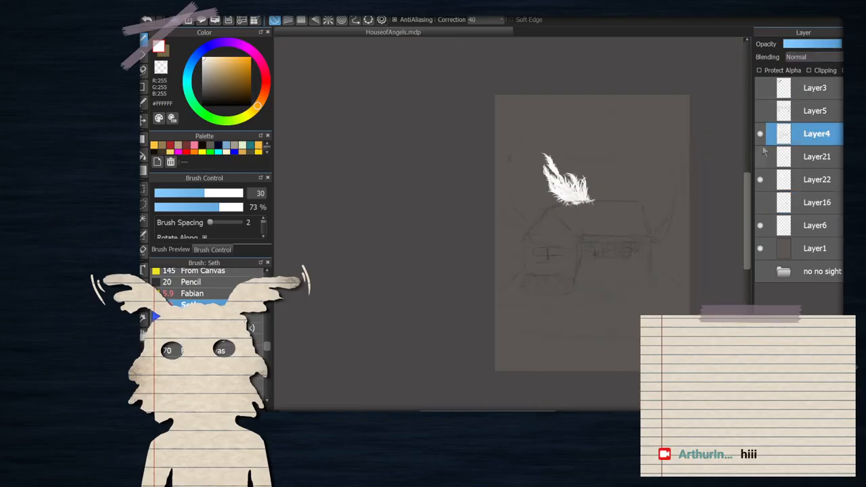
pyautogui.scroll(2, 559, 184)
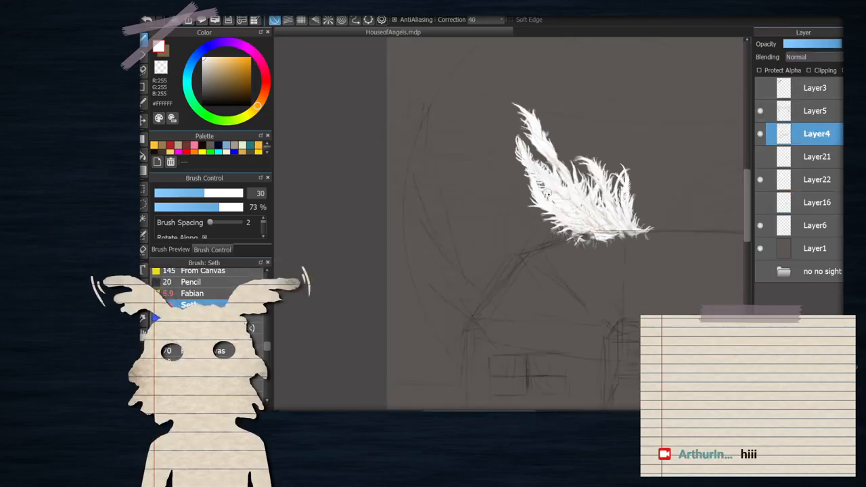
# Add a new layer directly above Layer16 and set the brush size to 101
pyautogui.click(820, 206)
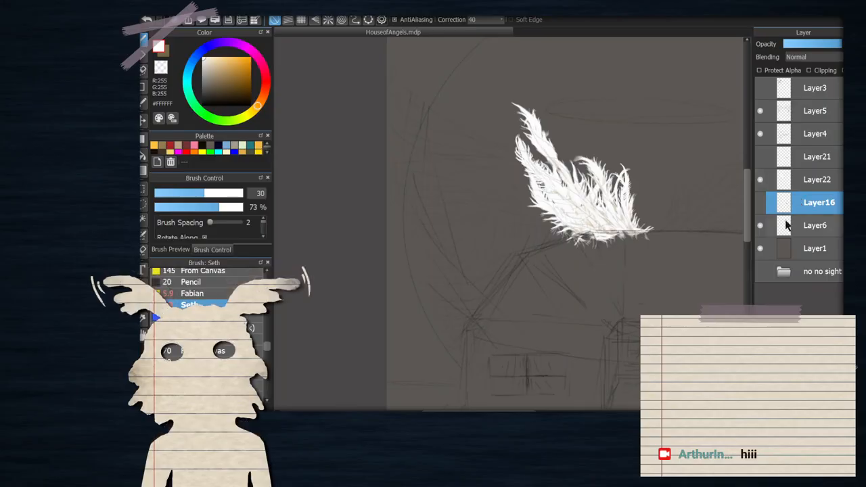
pyautogui.hotkey('ctrl', 'shift', 'n')
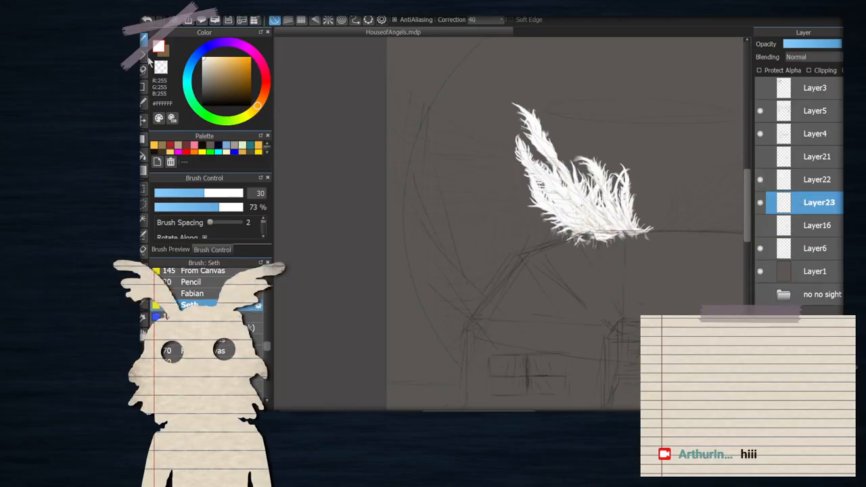
pyautogui.moveTo(207, 195); pyautogui.dragTo(235, 201)
pyautogui.scroll(-3, 442, 136)
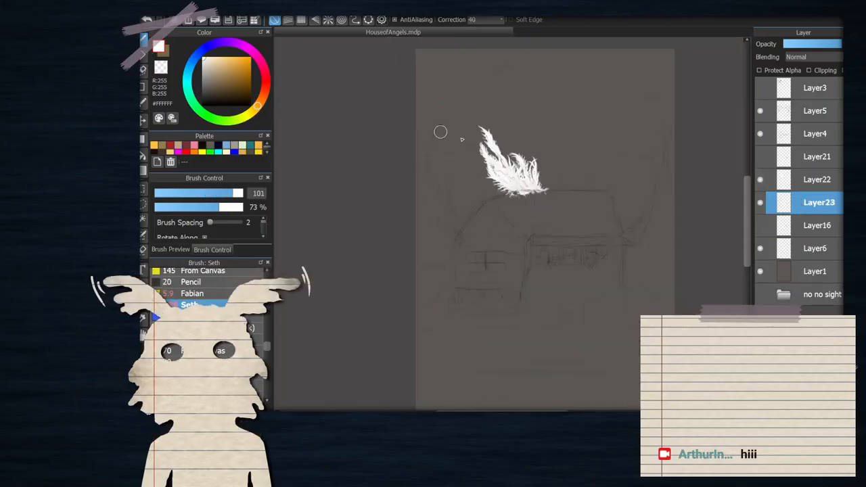
# Test the white Seth brush with large freehand loops and curls above and beside the feathered wing
pyautogui.scroll(3, 514, 145)
pyautogui.moveTo(604, 47)
pyautogui.mouseDown()
pyautogui.moveTo(612, 82)
pyautogui.moveTo(599, 107)
pyautogui.moveTo(576, 118)
pyautogui.moveTo(536, 97)
pyautogui.moveTo(564, 102)
pyautogui.mouseUp()
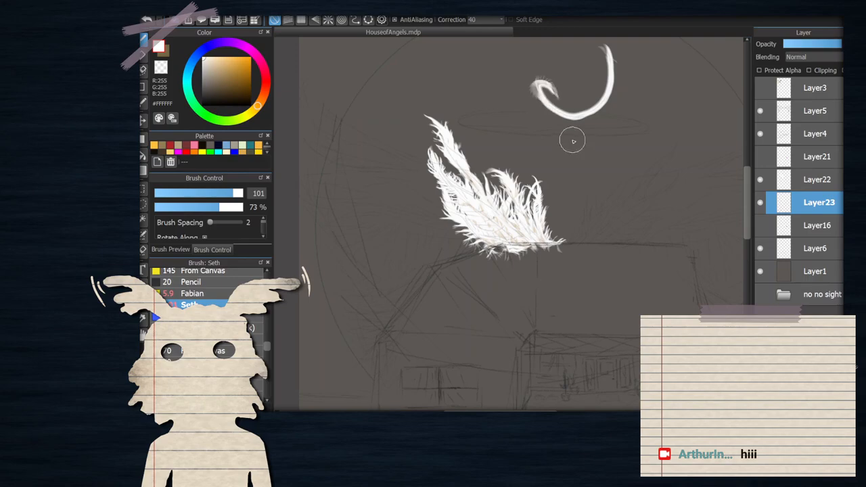
pyautogui.scroll(3, 546, 122)
pyautogui.moveTo(549, 59)
pyautogui.mouseDown()
pyautogui.moveTo(553, 198)
pyautogui.moveTo(596, 180)
pyautogui.moveTo(592, 204)
pyautogui.moveTo(653, 241)
pyautogui.moveTo(570, 269)
pyautogui.moveTo(553, 325)
pyautogui.moveTo(631, 302)
pyautogui.moveTo(629, 358)
pyautogui.mouseUp()
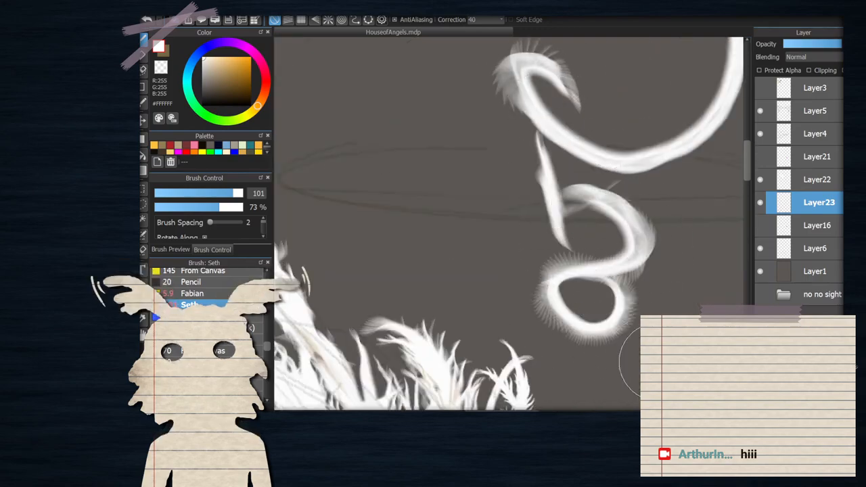
pyautogui.scroll(-5, 636, 250)
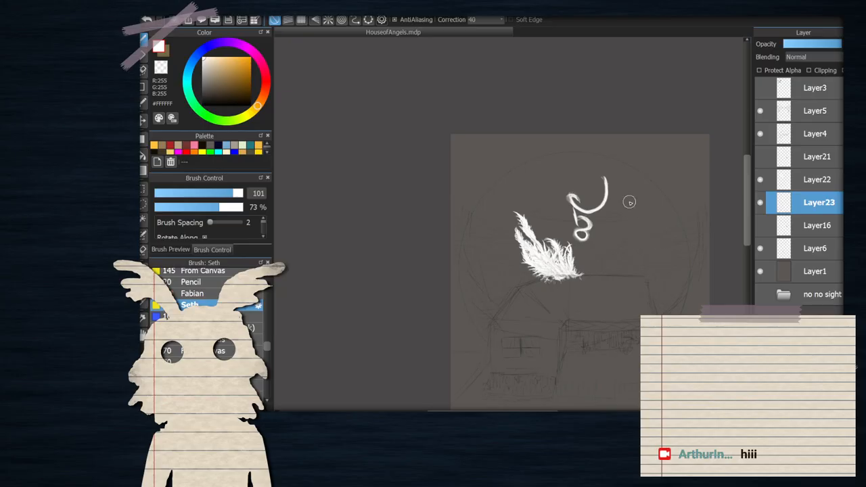
pyautogui.scroll(3, 629, 201)
pyautogui.moveTo(626, 252)
pyautogui.mouseDown()
pyautogui.moveTo(622, 172)
pyautogui.moveTo(643, 223)
pyautogui.moveTo(575, 239)
pyautogui.moveTo(605, 306)
pyautogui.moveTo(568, 268)
pyautogui.moveTo(574, 183)
pyautogui.moveTo(639, 94)
pyautogui.mouseUp()
pyautogui.moveTo(584, 90)
pyautogui.mouseDown()
pyautogui.moveTo(708, 146)
pyautogui.moveTo(539, 174)
pyautogui.moveTo(582, 233)
pyautogui.moveTo(708, 279)
pyautogui.mouseUp()
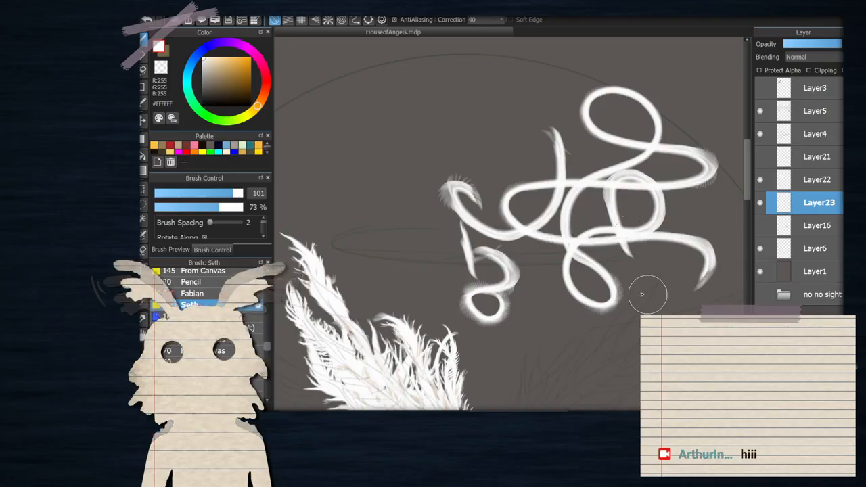
pyautogui.moveTo(503, 332); pyautogui.dragTo(602, 365)
pyautogui.scroll(-3, 567, 253)
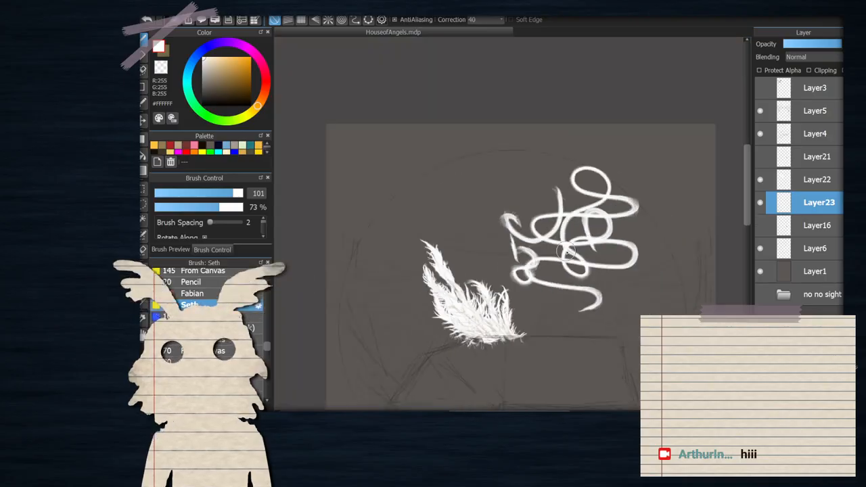
# Undo all the white test loops on the new layer
pyautogui.hotkey('ctrl', 'z')
pyautogui.hotkey('ctrl', 'z')
pyautogui.hotkey('ctrl', 'z')
pyautogui.hotkey('ctrl', 'z')
pyautogui.hotkey('ctrl', 'z')
pyautogui.hotkey('ctrl', 'z')
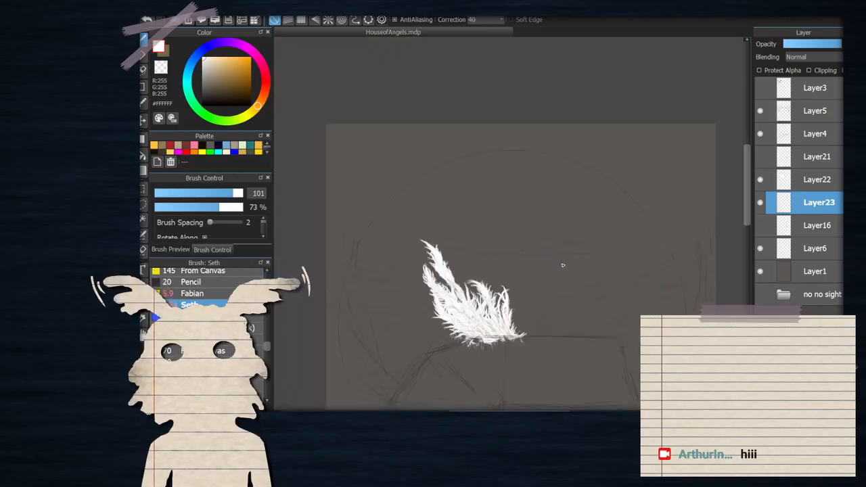
# Try thin white feather strokes with brush size 11.1 over the sketched wing opposite the painted one
pyautogui.scroll(3, 495, 247)
pyautogui.scroll(-4, 505, 274)
pyautogui.scroll(2, 505, 275)
pyautogui.click(170, 193)
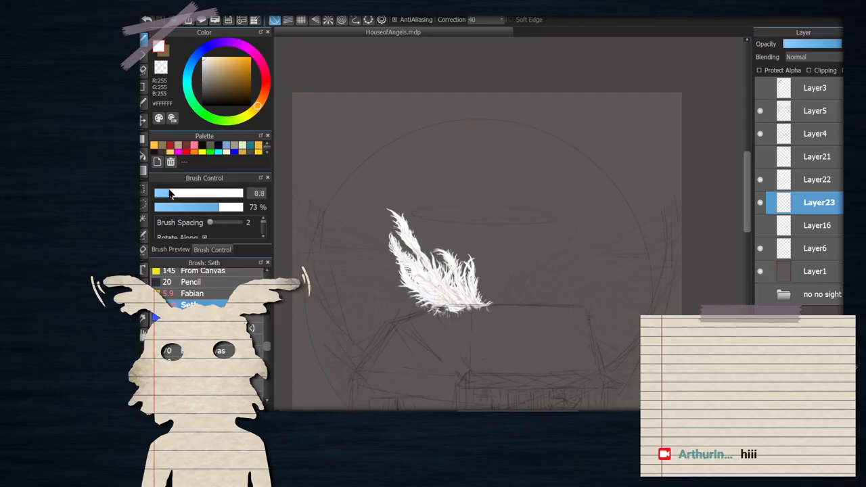
pyautogui.scroll(3, 559, 232)
pyautogui.moveTo(500, 239)
pyautogui.mouseDown()
pyautogui.moveTo(550, 208)
pyautogui.moveTo(568, 131)
pyautogui.mouseUp()
pyautogui.scroll(2, 553, 183)
pyautogui.scroll(-3, 572, 193)
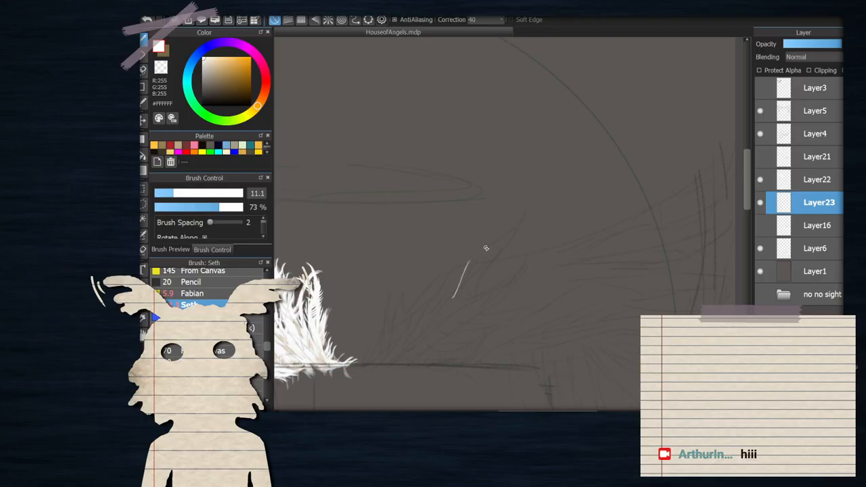
pyautogui.scroll(2, 502, 219)
pyautogui.hotkey('ctrl', 'z')
pyautogui.moveTo(555, 149); pyautogui.dragTo(447, 278)
# Set the brush size to 19 and test it with freehand white curves over the unpainted wing sketch
pyautogui.moveTo(190, 198); pyautogui.dragTo(207, 197)
pyautogui.moveTo(427, 329)
pyautogui.mouseDown()
pyautogui.moveTo(405, 267)
pyautogui.moveTo(493, 199)
pyautogui.moveTo(436, 206)
pyautogui.mouseUp()
pyautogui.hotkey('ctrl', 'z')
pyautogui.hotkey('ctrl', 'z')
pyautogui.moveTo(463, 339)
pyautogui.mouseDown()
pyautogui.moveTo(463, 285)
pyautogui.moveTo(586, 281)
pyautogui.moveTo(525, 197)
pyautogui.moveTo(545, 188)
pyautogui.mouseUp()
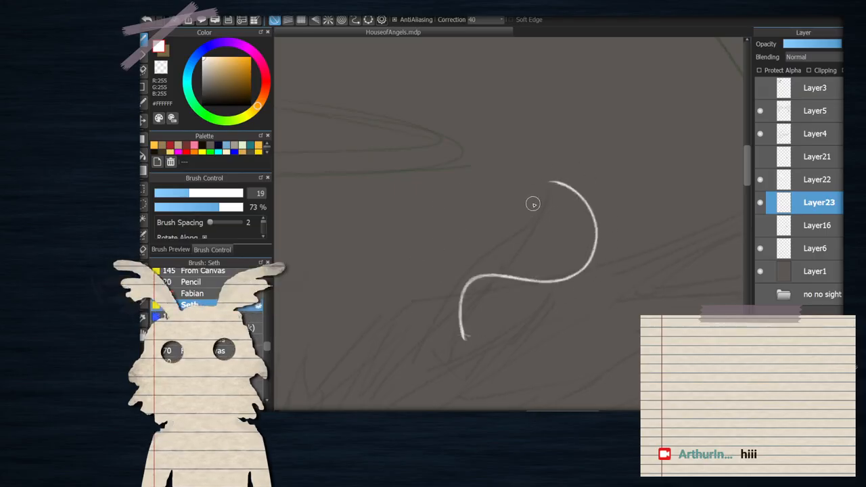
pyautogui.scroll(-2, 575, 246)
pyautogui.scroll(-3, 573, 237)
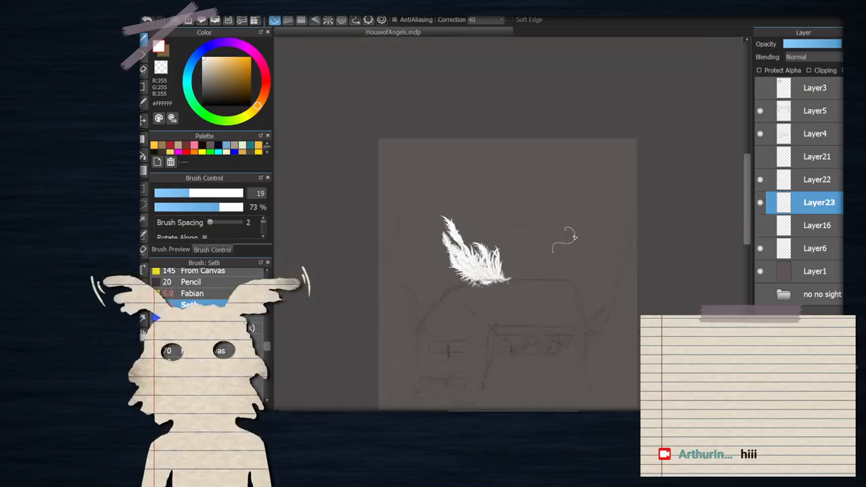
pyautogui.scroll(3, 474, 261)
pyautogui.scroll(-3, 452, 282)
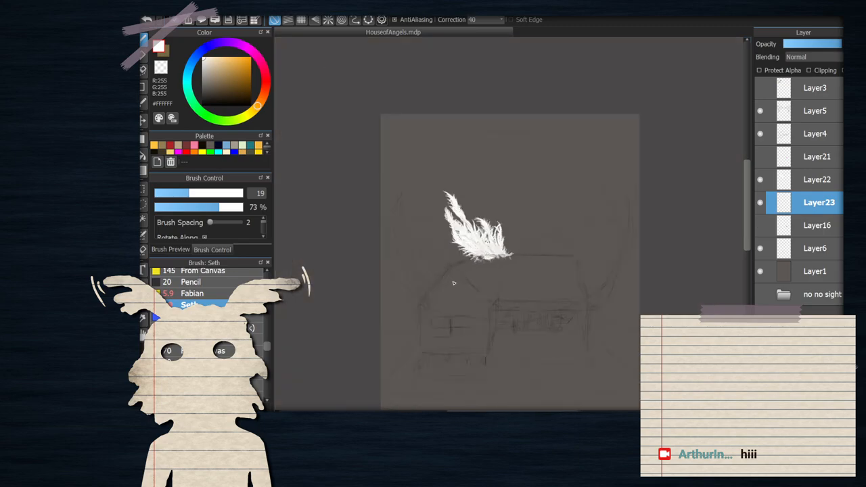
# Examine the painted wing and the house sketch across the whole canvas
pyautogui.scroll(3, 452, 282)
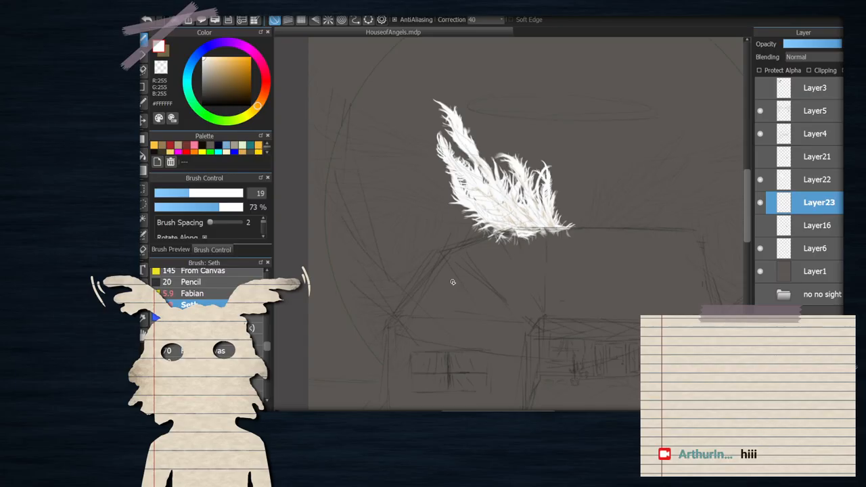
pyautogui.scroll(-2, 460, 270)
pyautogui.scroll(-2, 514, 197)
pyautogui.scroll(3, 519, 246)
pyautogui.scroll(-3, 516, 238)
pyautogui.scroll(2, 520, 276)
pyautogui.scroll(3, 555, 376)
pyautogui.scroll(-3, 580, 284)
pyautogui.scroll(2, 581, 261)
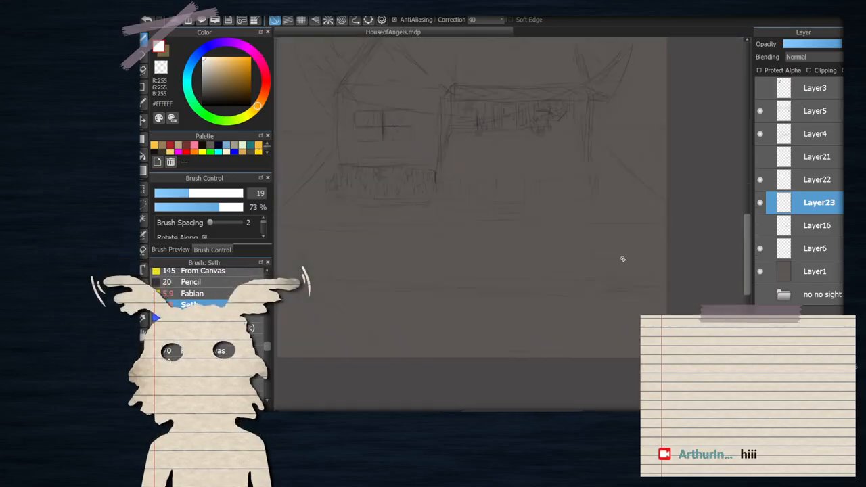
# Draw a black filled rectangle over the house sketch on the alpha-protected Layer6 to recolour its lines
pyautogui.click(761, 249)
pyautogui.click(796, 254)
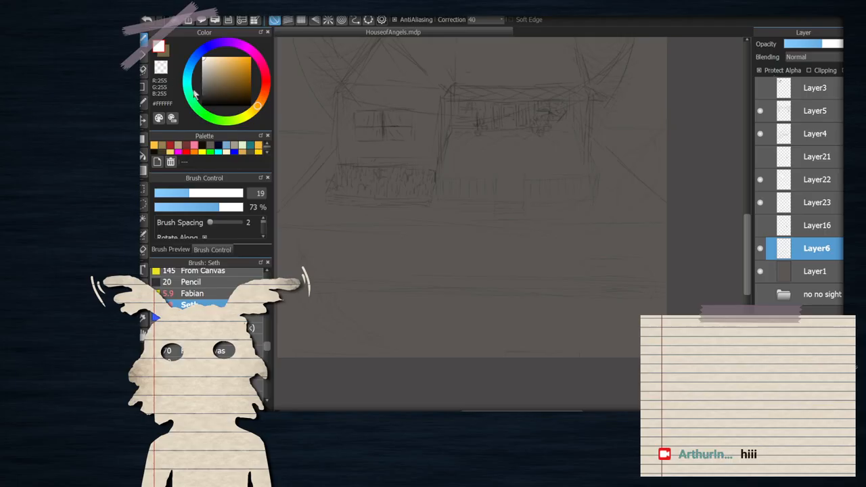
pyautogui.click(143, 139)
pyautogui.scroll(-4, 548, 145)
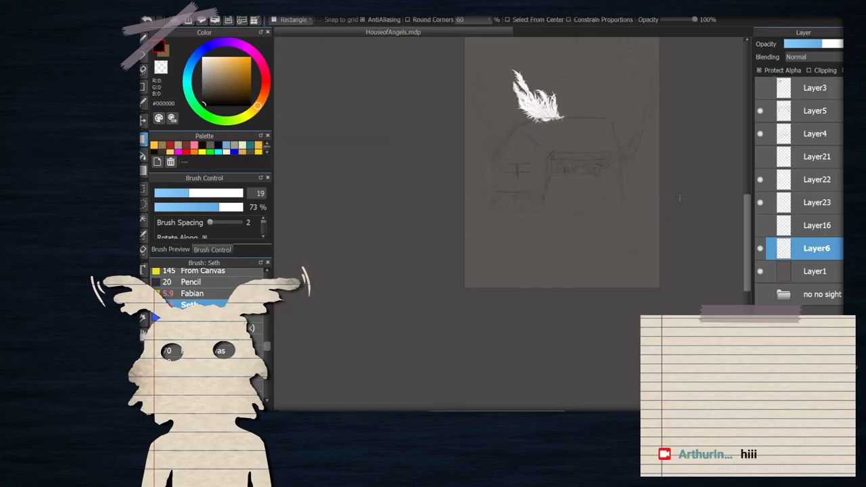
pyautogui.moveTo(416, 113); pyautogui.dragTo(649, 314)
pyautogui.scroll(4, 571, 191)
pyautogui.scroll(2, 547, 242)
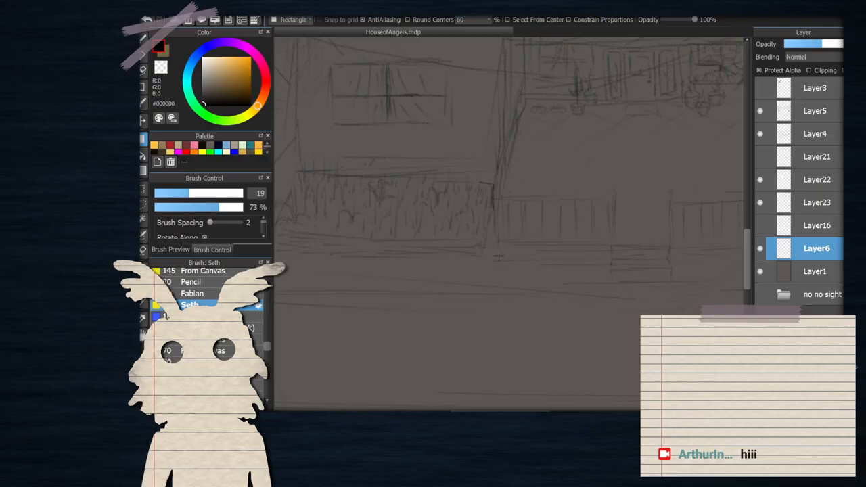
pyautogui.scroll(-2, 502, 260)
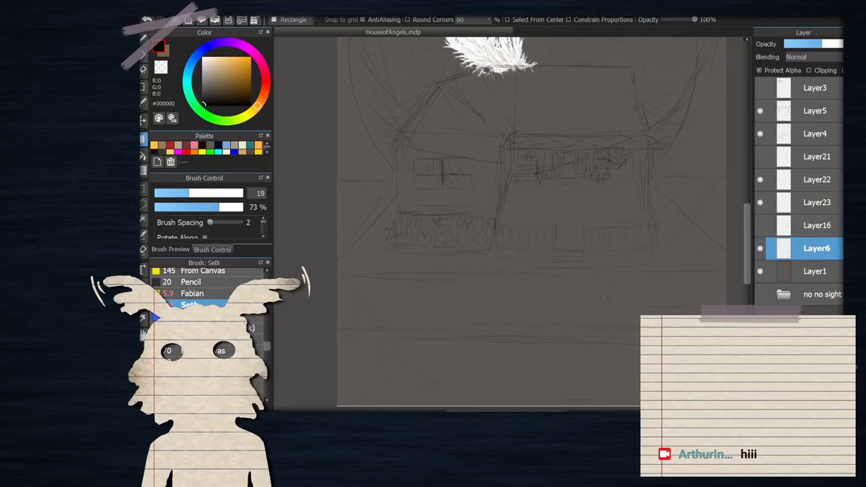
# Go through Layer16, Layer21, Layer23 and Layer4, and make Layer5 the active layer
pyautogui.scroll(-2, 531, 268)
pyautogui.scroll(3, 575, 203)
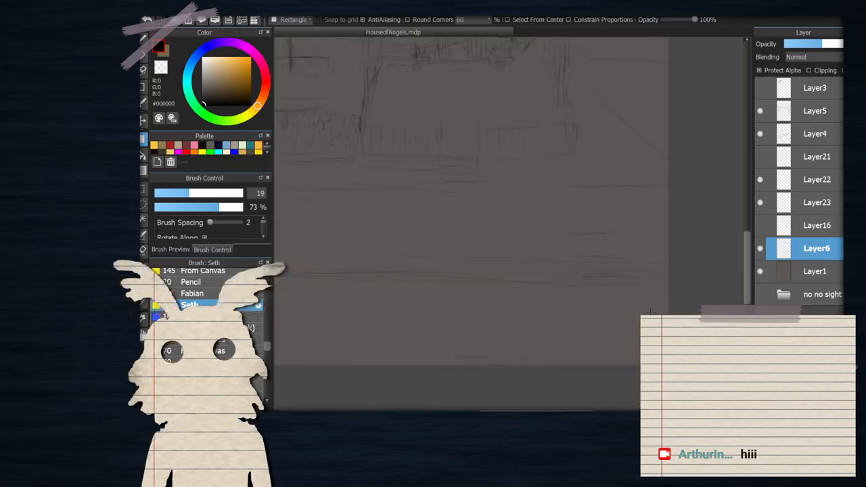
pyautogui.scroll(-3, 600, 178)
pyautogui.scroll(2, 600, 178)
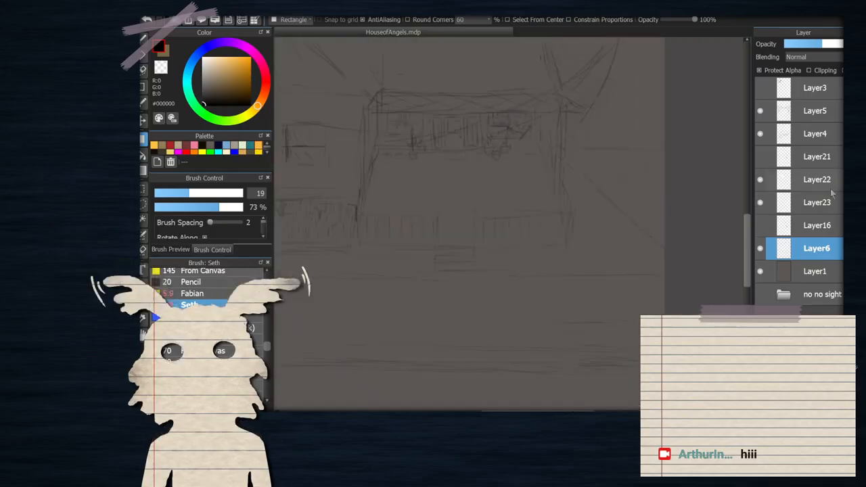
pyautogui.click(799, 225)
pyautogui.click(798, 156)
pyautogui.click(798, 203)
pyautogui.click(797, 134)
pyautogui.click(790, 113)
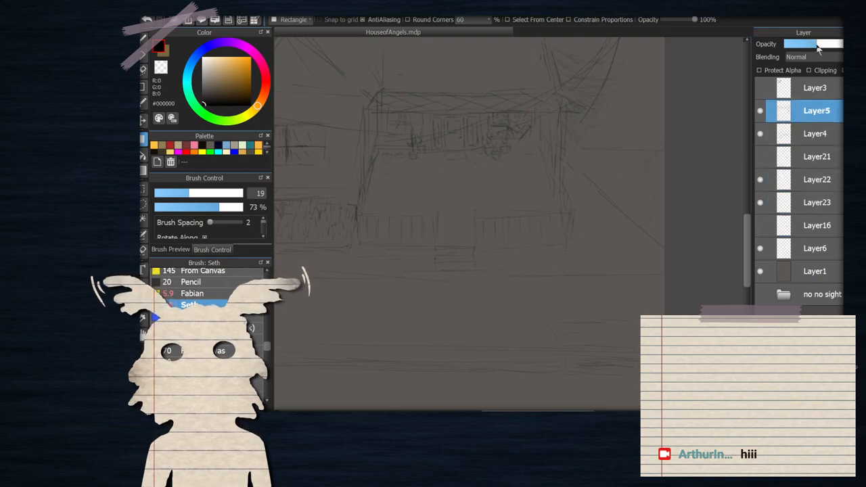
# Switch from the rectangle shape back to the Brush tool with Layer5 active and black as the colour
pyautogui.scroll(-2, 674, 147)
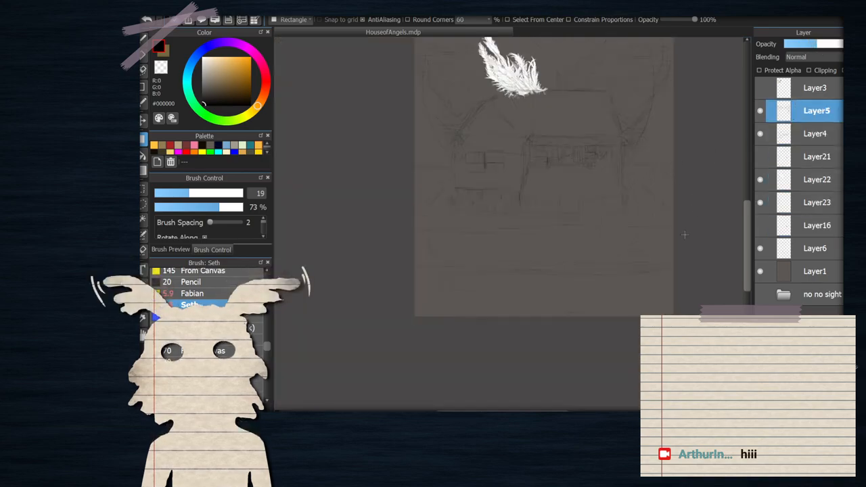
pyautogui.scroll(3, 592, 171)
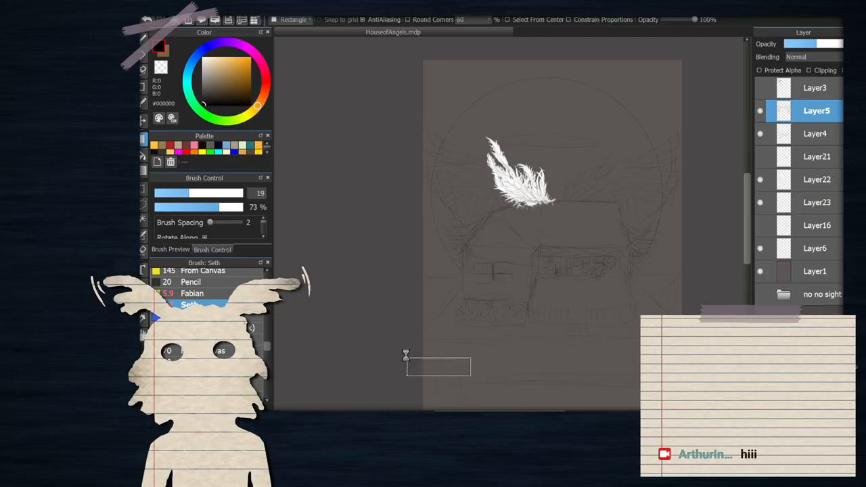
pyautogui.scroll(3, 508, 342)
pyautogui.scroll(-4, 517, 190)
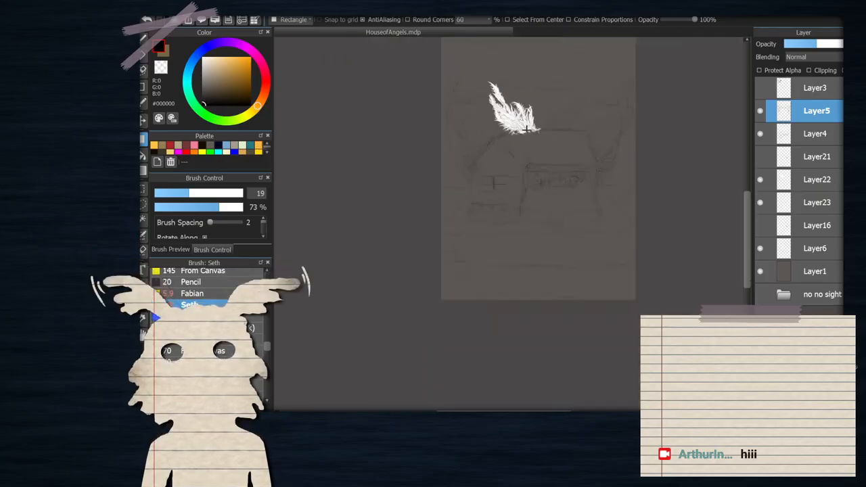
pyautogui.scroll(2, 517, 92)
pyautogui.click(147, 46)
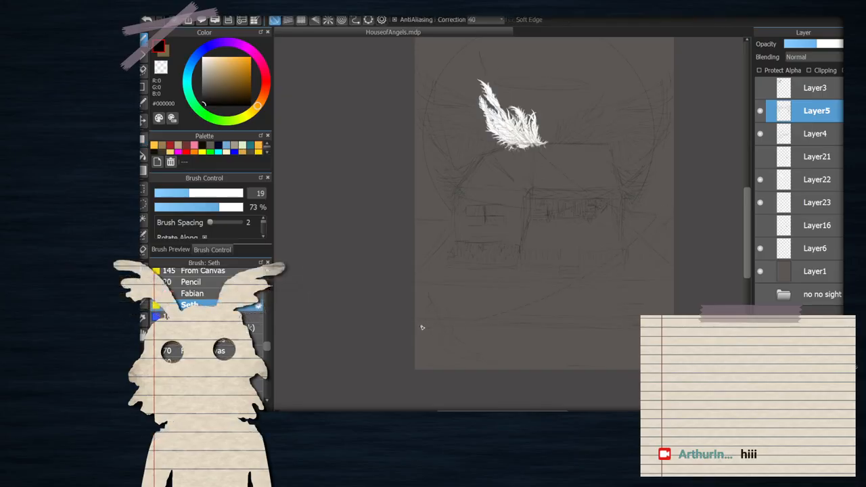
pyautogui.scroll(-3, 541, 202)
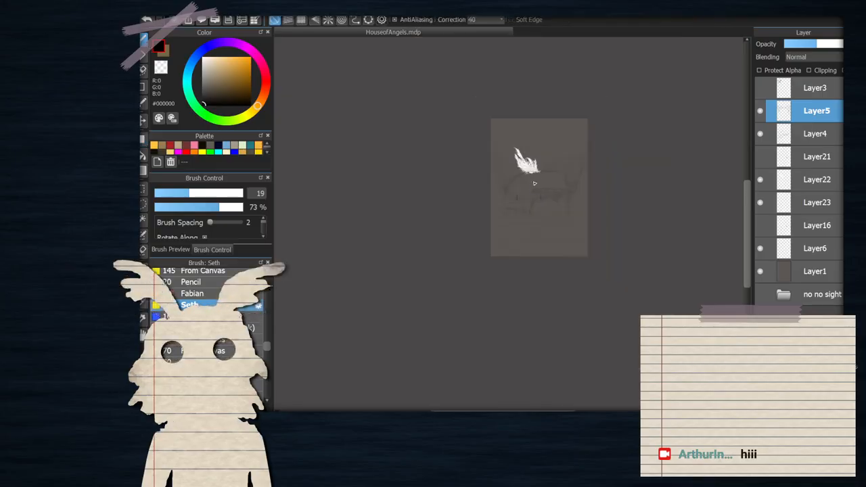
pyautogui.scroll(3, 521, 160)
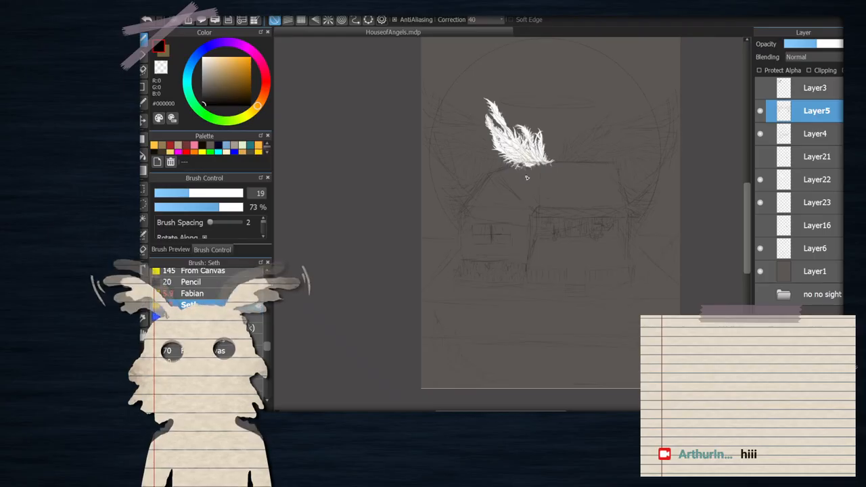
# Try a black squiggle over the house roof on Layer5 and compare it with the layer hidden and shown
pyautogui.scroll(3, 526, 177)
pyautogui.moveTo(549, 214); pyautogui.dragTo(612, 226)
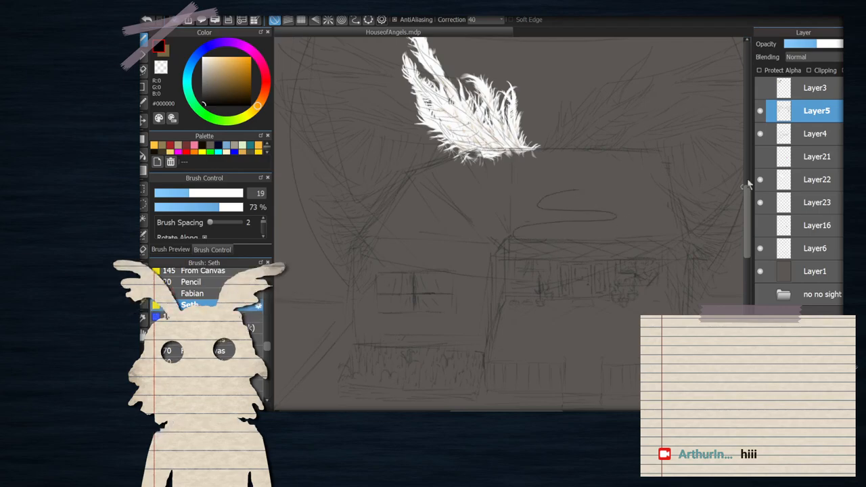
pyautogui.click(760, 110)
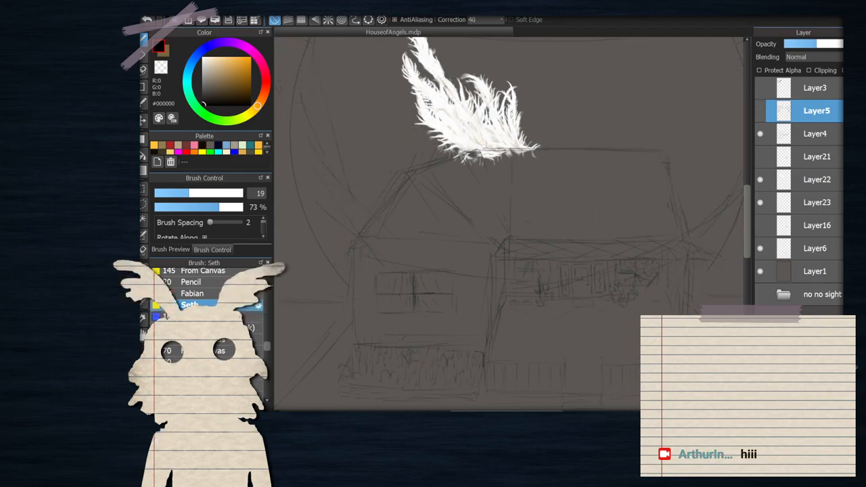
pyautogui.click(759, 111)
pyautogui.hotkey('ctrl', 'z')
# Try a black squiggle over the roof on a new layer above Layer5, compare its visibility, and delete that layer
pyautogui.click(761, 404)
pyautogui.moveTo(600, 166)
pyautogui.mouseDown()
pyautogui.moveTo(558, 177)
pyautogui.moveTo(578, 188)
pyautogui.moveTo(625, 180)
pyautogui.moveTo(629, 196)
pyautogui.moveTo(548, 189)
pyautogui.moveTo(542, 205)
pyautogui.moveTo(655, 212)
pyautogui.moveTo(629, 224)
pyautogui.moveTo(559, 213)
pyautogui.moveTo(507, 223)
pyautogui.mouseUp()
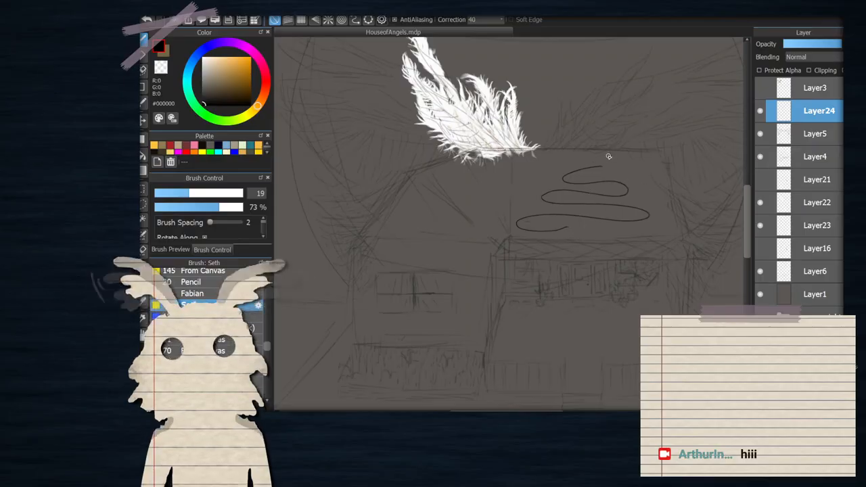
pyautogui.click(759, 113)
pyautogui.click(759, 113)
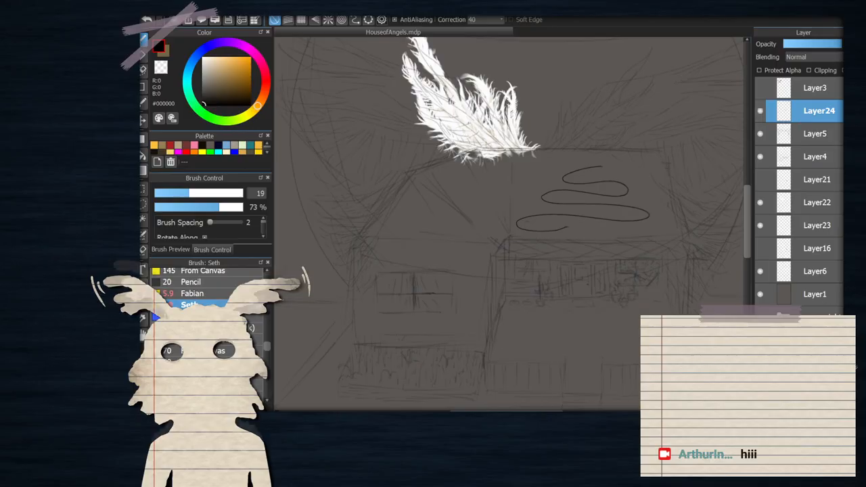
pyautogui.click(831, 404)
# Show Layer16, and move Layer21 below it to sit directly above Layer6 with its window colours visible
pyautogui.scroll(-5, 644, 284)
pyautogui.scroll(3, 626, 285)
pyautogui.scroll(-5, 579, 221)
pyautogui.scroll(5, 560, 199)
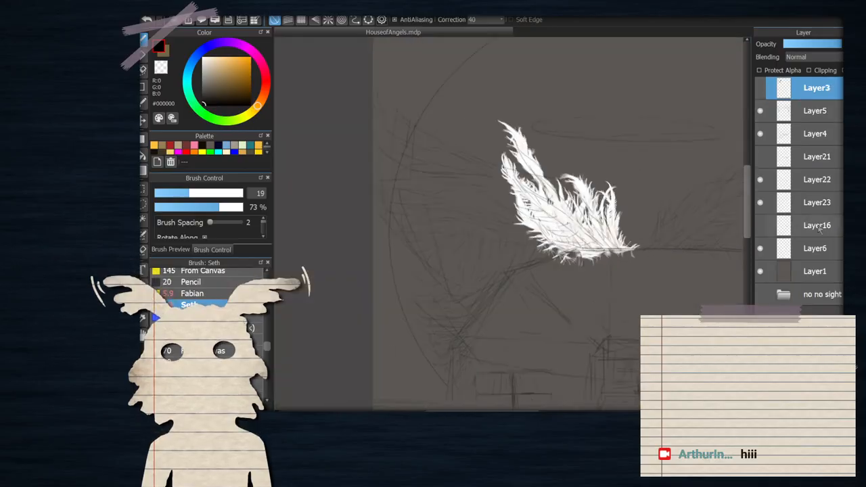
pyautogui.click(766, 231)
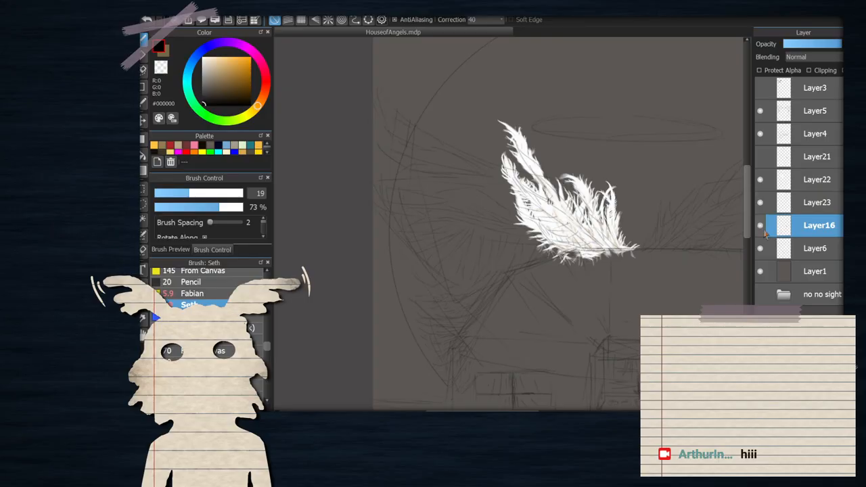
pyautogui.moveTo(760, 166); pyautogui.dragTo(797, 228)
pyautogui.scroll(4, 677, 308)
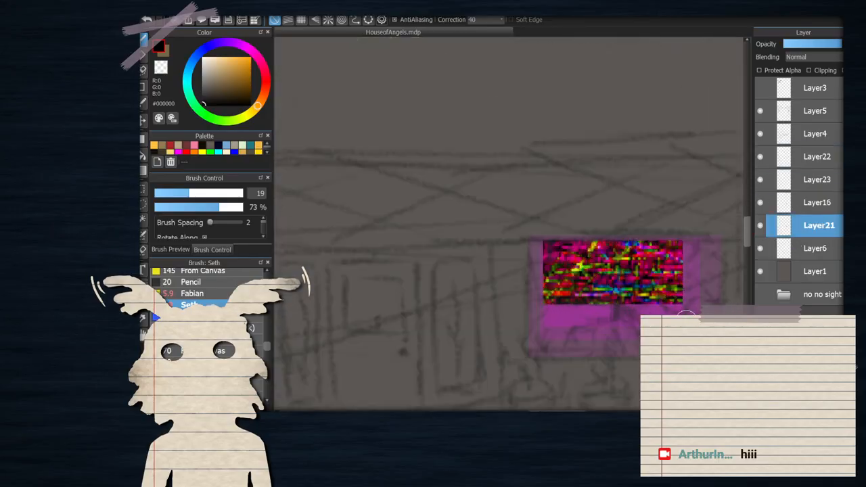
# Examine Layer21's magenta window patch against the whole house sketch, comparing the picture with the layer hidden and shown
pyautogui.scroll(-5, 679, 311)
pyautogui.scroll(2, 704, 301)
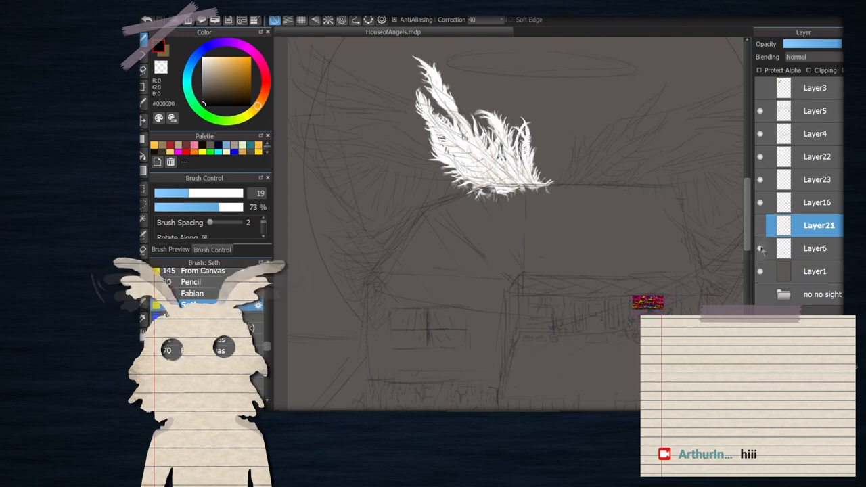
pyautogui.scroll(-3, 666, 271)
pyautogui.scroll(3, 663, 272)
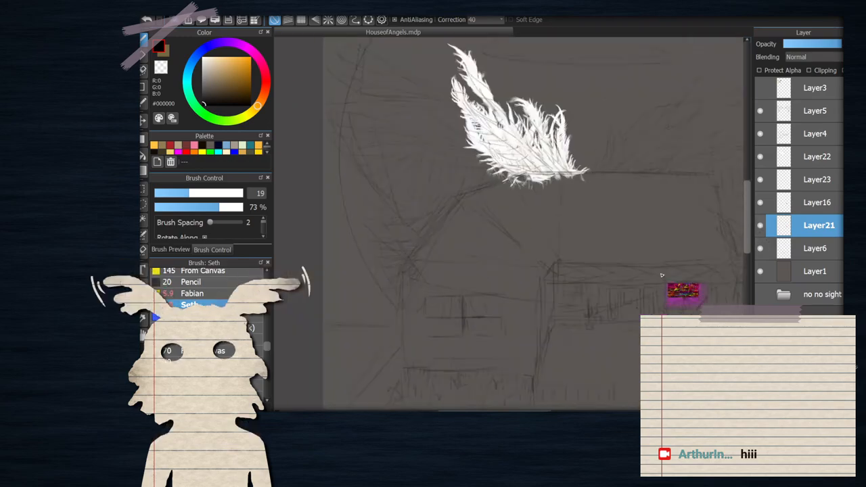
pyautogui.scroll(-2, 662, 273)
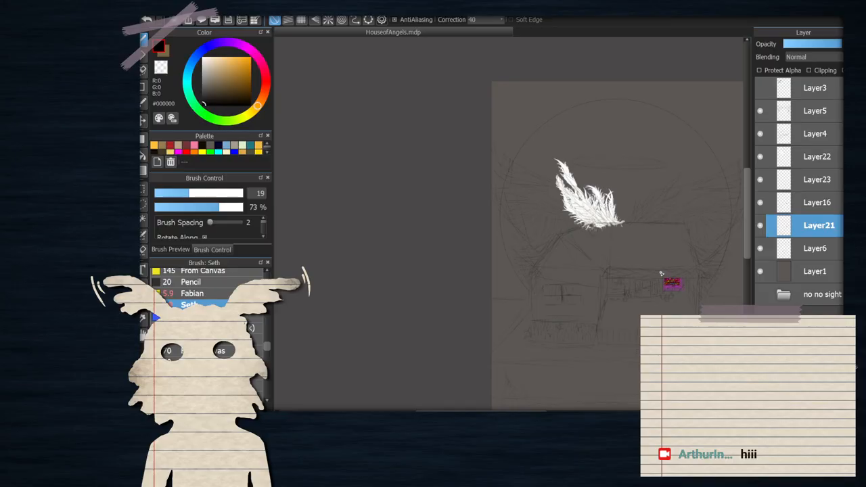
pyautogui.scroll(1, 660, 273)
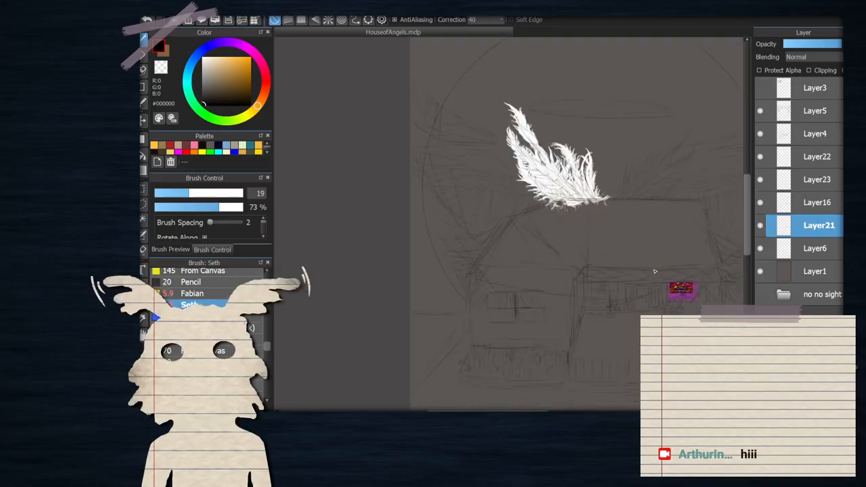
pyautogui.scroll(-3, 655, 272)
pyautogui.scroll(3, 557, 297)
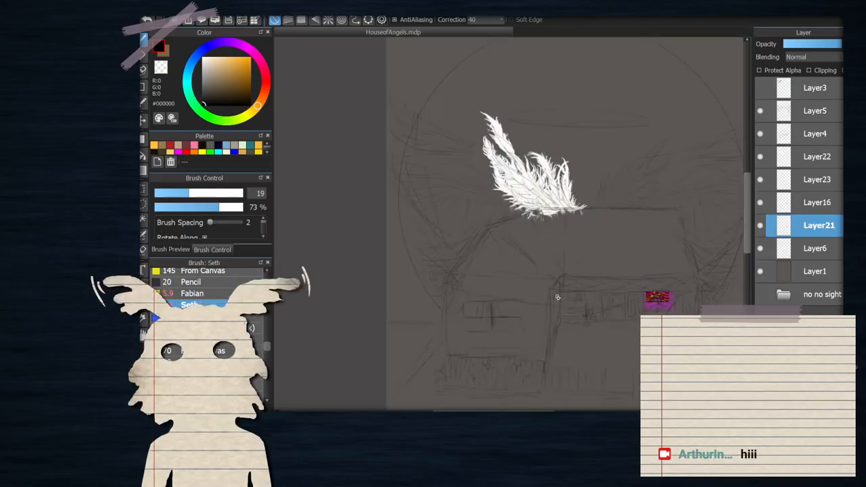
pyautogui.scroll(-1, 586, 304)
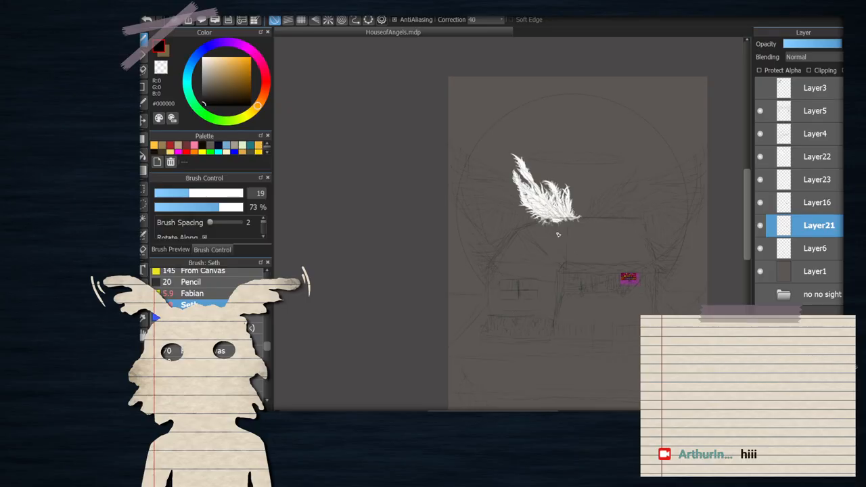
pyautogui.scroll(1, 554, 234)
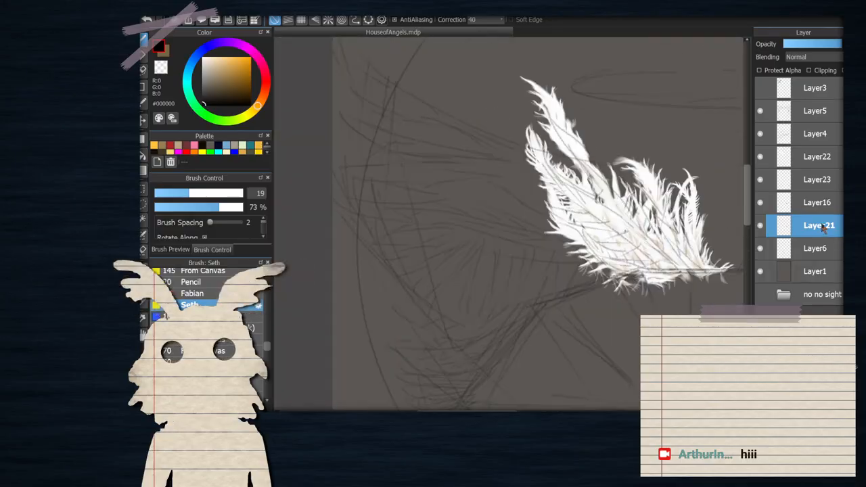
# Hide Layer21 and Layer16, and check what Layer22 and Layer23 contain by toggling their visibility
pyautogui.click(816, 204)
pyautogui.moveTo(764, 221); pyautogui.dragTo(762, 189)
pyautogui.click(760, 158)
pyautogui.click(760, 158)
pyautogui.click(759, 180)
pyautogui.click(760, 180)
# Check Layer23's content against the whole canvas and make Layer23 the active layer
pyautogui.scroll(-3, 623, 189)
pyautogui.scroll(-2, 657, 219)
pyautogui.scroll(1, 657, 219)
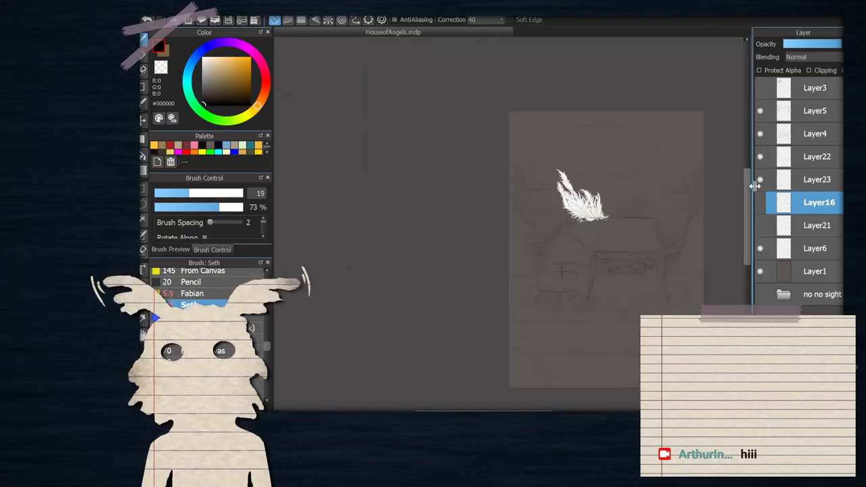
pyautogui.click(760, 179)
pyautogui.click(809, 179)
pyautogui.scroll(3, 560, 226)
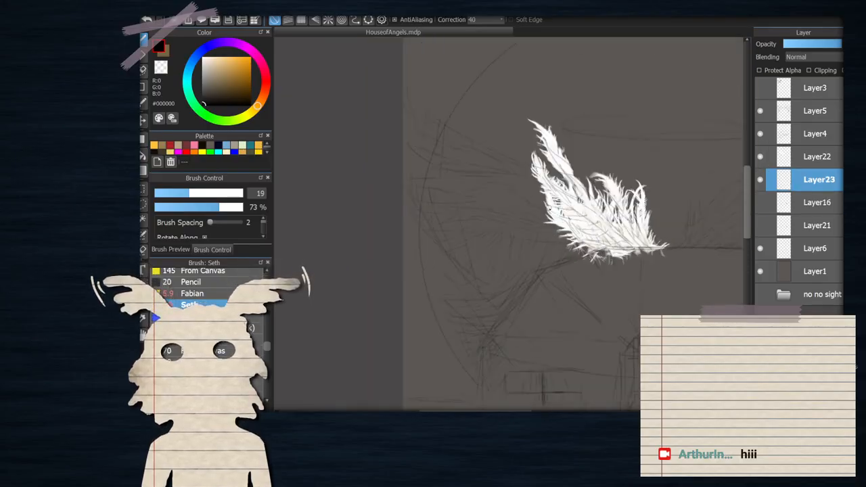
# Set the Eyedropper reference to Layer and pick white #FFFFFF from the wing on Layer22 for the Brush
pyautogui.scroll(1, 560, 227)
pyautogui.press('alt')
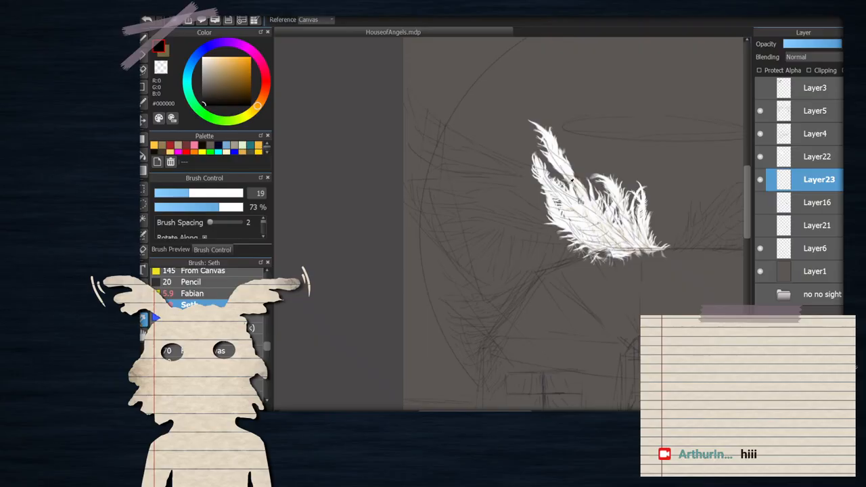
pyautogui.scroll(2, 571, 169)
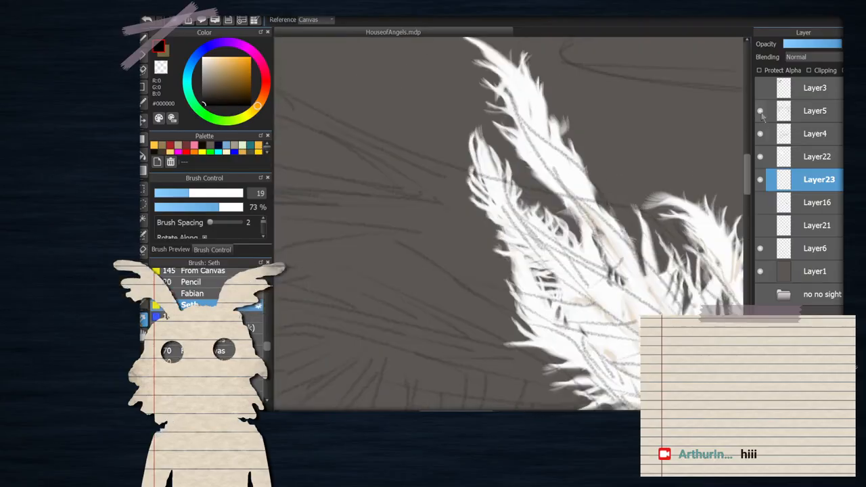
pyautogui.click(327, 21)
pyautogui.click(319, 38)
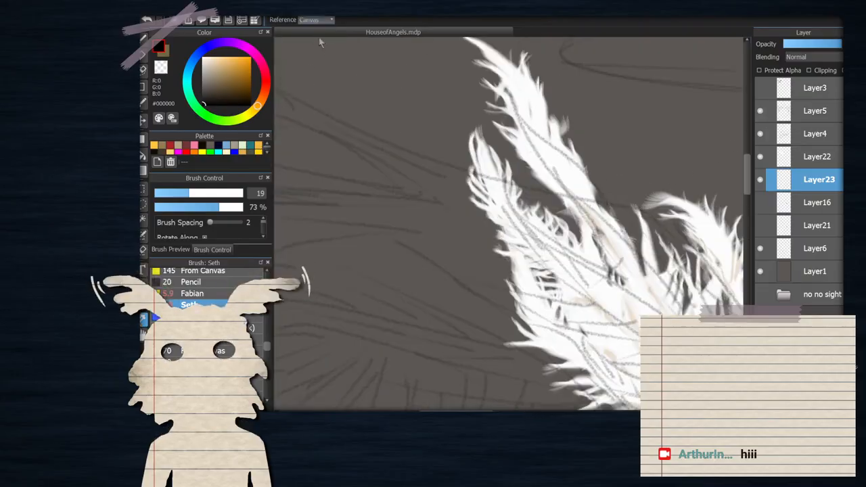
pyautogui.click(817, 157)
pyautogui.click(572, 177)
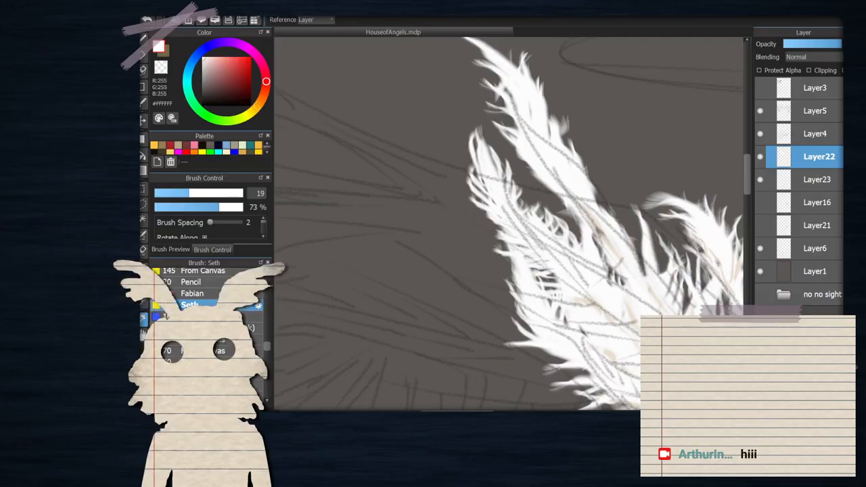
pyautogui.press('b')
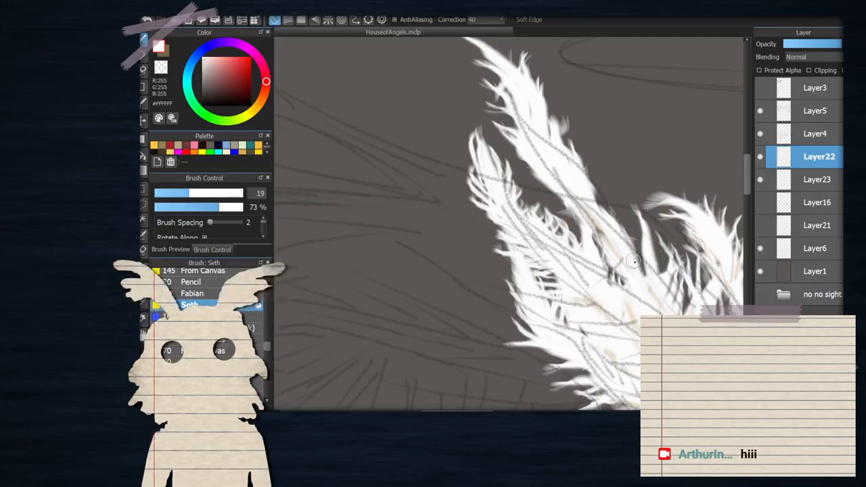
# Pick the pale beige #ECE4D6 from the feather shading on Layer22 and return to the Brush
pyautogui.scroll(8, 627, 257)
pyautogui.click(143, 319)
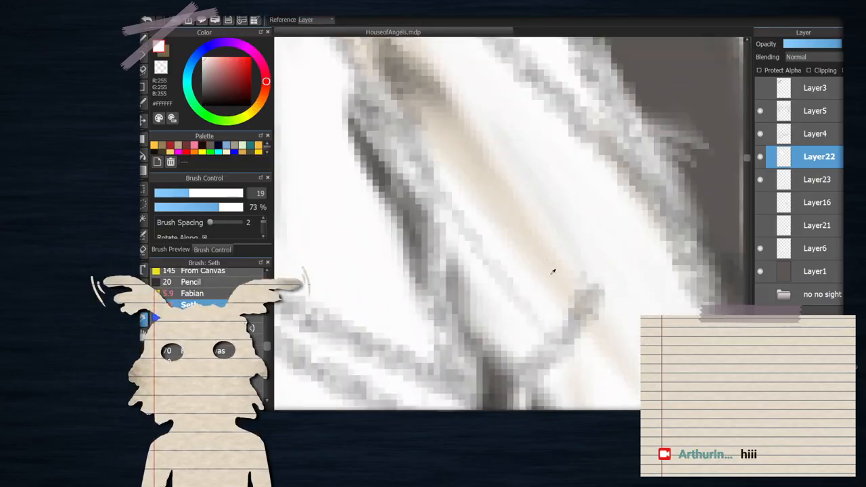
pyautogui.click(553, 271)
pyautogui.press('b')
pyautogui.scroll(-7, 534, 221)
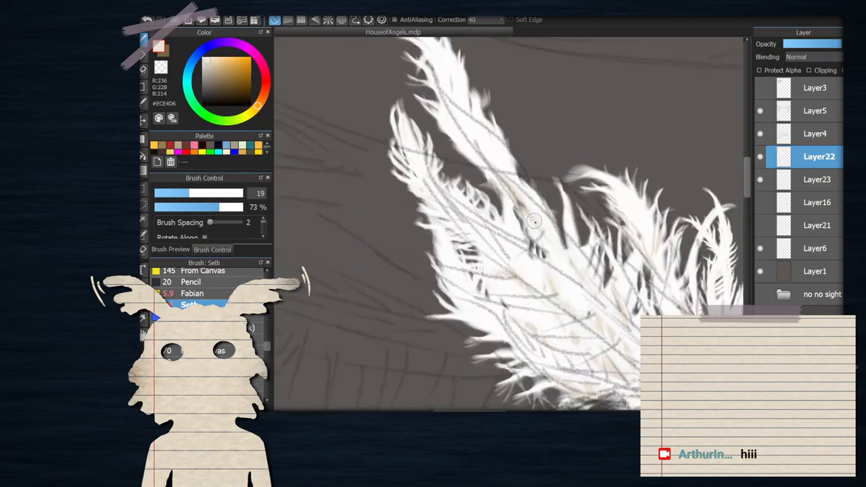
pyautogui.scroll(-7, 524, 196)
pyautogui.scroll(5, 494, 169)
# On Layer23, paint a thin curved beige stroke with brush size 49 from the wing outward along the sketched upper feather
pyautogui.click(827, 178)
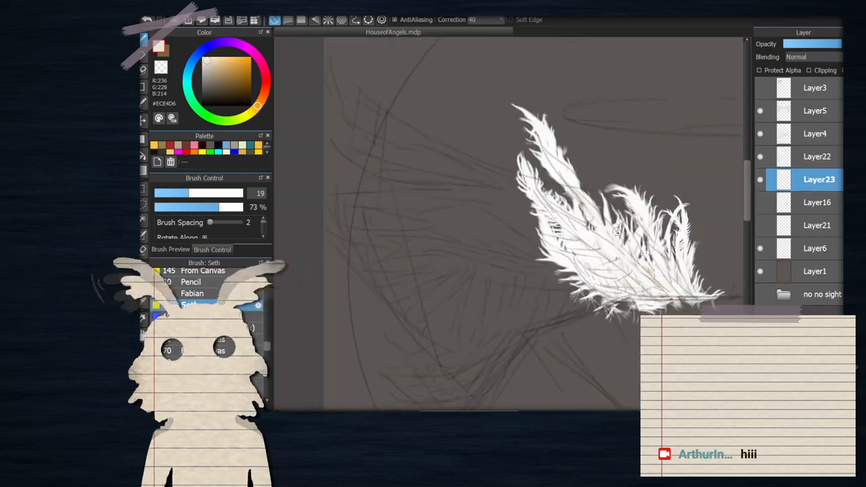
pyautogui.scroll(-3, 617, 231)
pyautogui.scroll(3, 617, 231)
pyautogui.moveTo(193, 194); pyautogui.dragTo(225, 198)
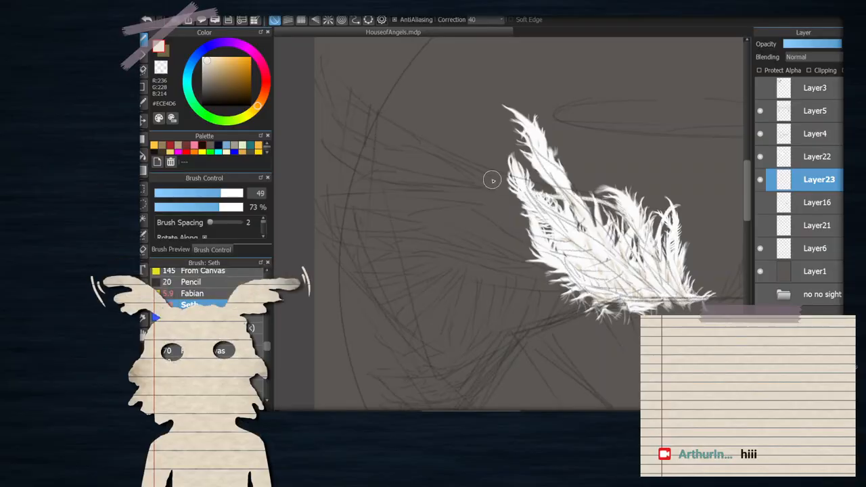
pyautogui.moveTo(492, 180); pyautogui.dragTo(398, 131)
# Extend the beige curve up to the canvas's left edge with a brush size of 110
pyautogui.moveTo(212, 197); pyautogui.dragTo(236, 199)
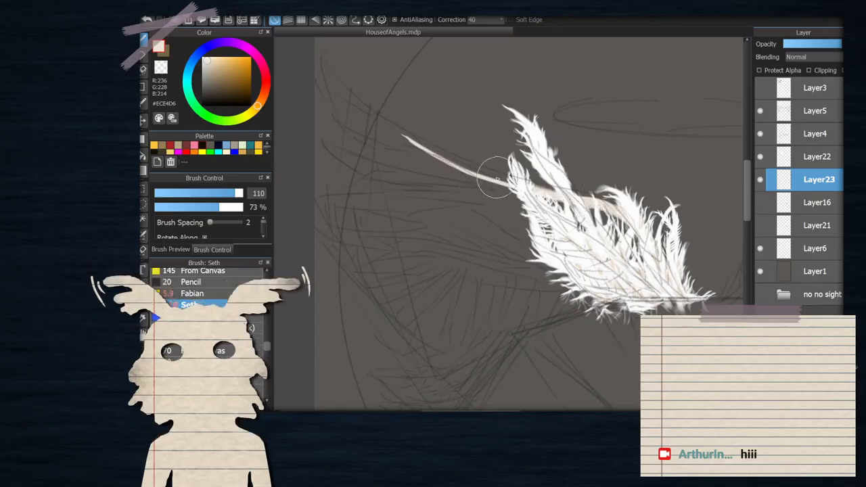
pyautogui.moveTo(435, 155)
pyautogui.mouseDown()
pyautogui.moveTo(391, 125)
pyautogui.moveTo(329, 39)
pyautogui.mouseUp()
pyautogui.scroll(-2, 422, 135)
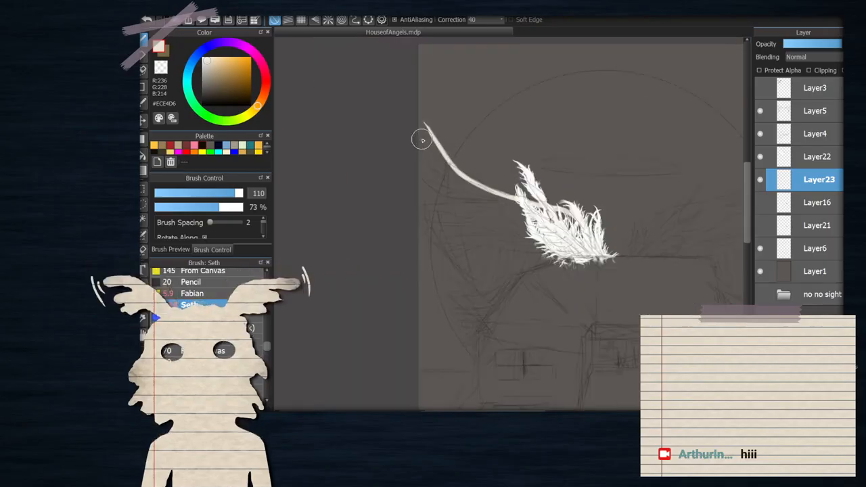
# Try a thicker beige stroke along the underside of the curved feather shaft
pyautogui.scroll(3, 426, 142)
pyautogui.moveTo(547, 260)
pyautogui.mouseDown()
pyautogui.moveTo(429, 108)
pyautogui.moveTo(561, 236)
pyautogui.mouseUp()
pyautogui.scroll(-2, 491, 178)
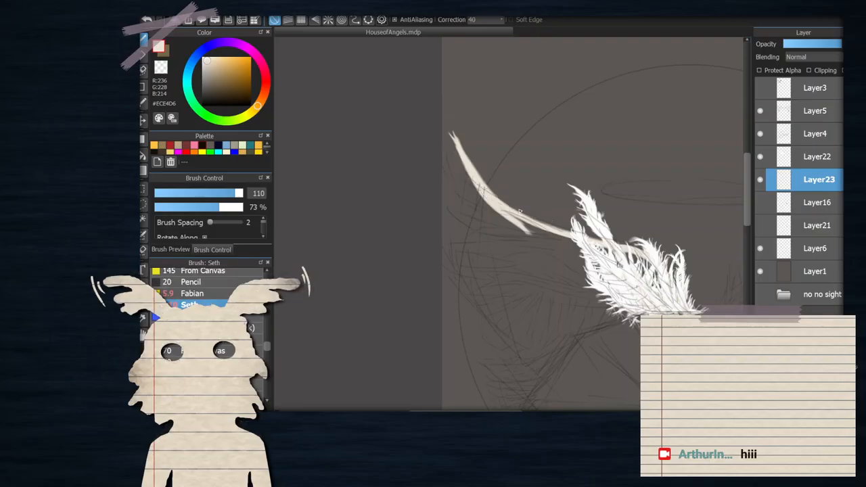
pyautogui.hotkey('ctrl', 'z')
# Fill out the beige curve into a broad tapering feather shape with overlapping strokes from the canvas edge towards the wing
pyautogui.moveTo(442, 127)
pyautogui.mouseDown()
pyautogui.moveTo(469, 185)
pyautogui.moveTo(575, 238)
pyautogui.moveTo(464, 193)
pyautogui.mouseUp()
pyautogui.moveTo(444, 146); pyautogui.dragTo(555, 242)
pyautogui.moveTo(433, 162)
pyautogui.mouseDown()
pyautogui.moveTo(493, 210)
pyautogui.moveTo(462, 198)
pyautogui.moveTo(507, 222)
pyautogui.mouseUp()
pyautogui.moveTo(469, 202)
pyautogui.mouseDown()
pyautogui.moveTo(514, 222)
pyautogui.moveTo(506, 224)
pyautogui.moveTo(520, 234)
pyautogui.moveTo(578, 243)
pyautogui.mouseUp()
# Taper the beige feather's outer end by erasing its lower edge with the transparent brush at size 44 and the Eraser at size 258
pyautogui.scroll(2, 577, 247)
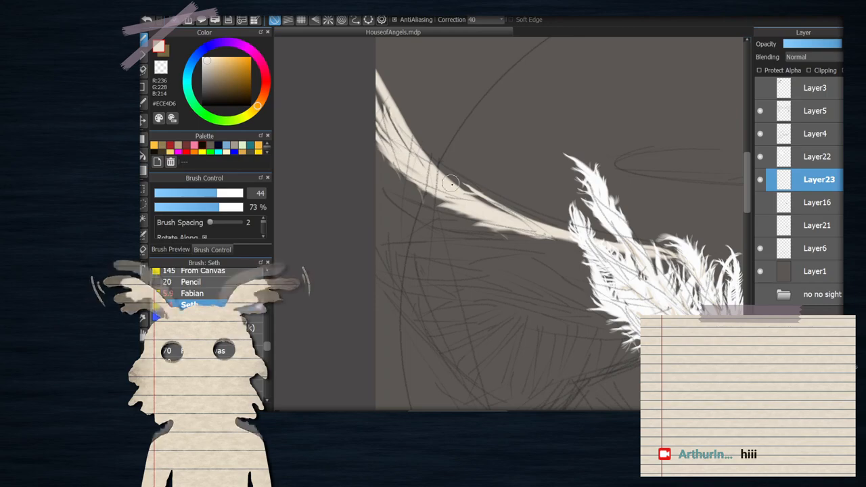
pyautogui.press('z')
pyautogui.moveTo(398, 130); pyautogui.dragTo(402, 138)
pyautogui.moveTo(377, 95); pyautogui.dragTo(409, 162)
pyautogui.moveTo(387, 110)
pyautogui.mouseDown()
pyautogui.moveTo(415, 166)
pyautogui.moveTo(371, 118)
pyautogui.moveTo(419, 186)
pyautogui.mouseUp()
pyautogui.moveTo(376, 111); pyautogui.dragTo(399, 177)
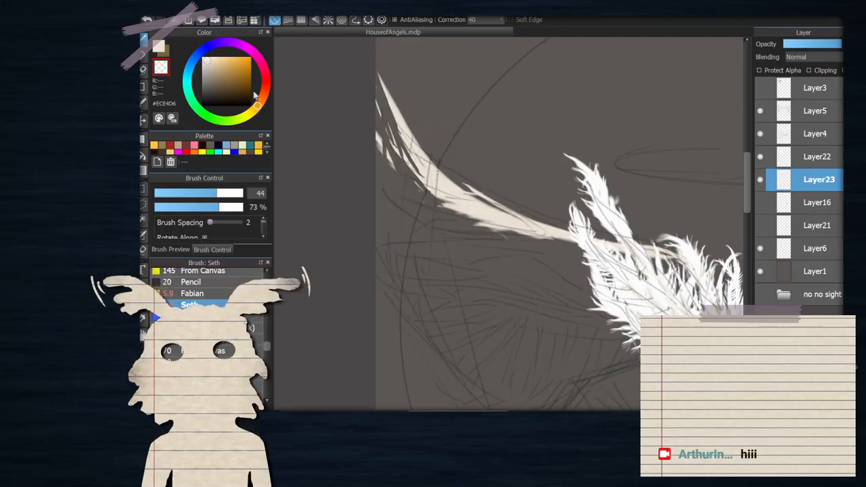
pyautogui.click(144, 55)
pyautogui.moveTo(343, 122)
pyautogui.mouseDown()
pyautogui.moveTo(351, 166)
pyautogui.moveTo(380, 220)
pyautogui.mouseUp()
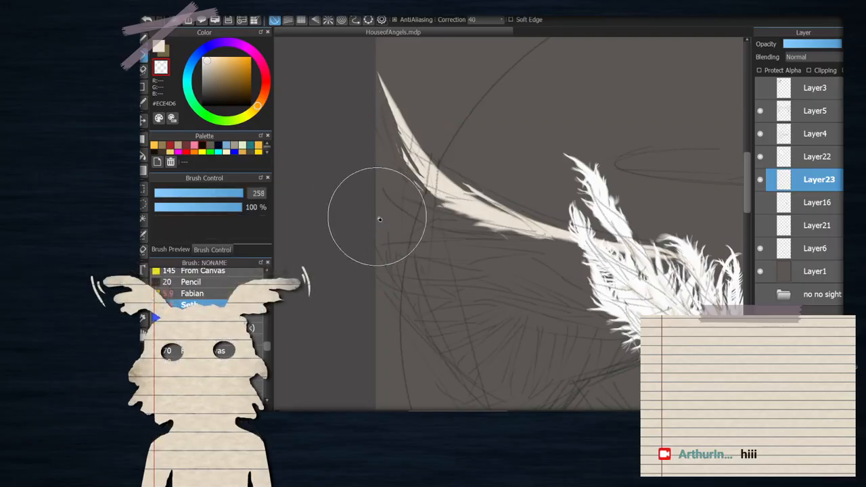
# Rotate the white wing on Layer22 slightly clockwise and reposition it over the inner end of the beige feather
pyautogui.scroll(-4, 353, 164)
pyautogui.scroll(2, 340, 175)
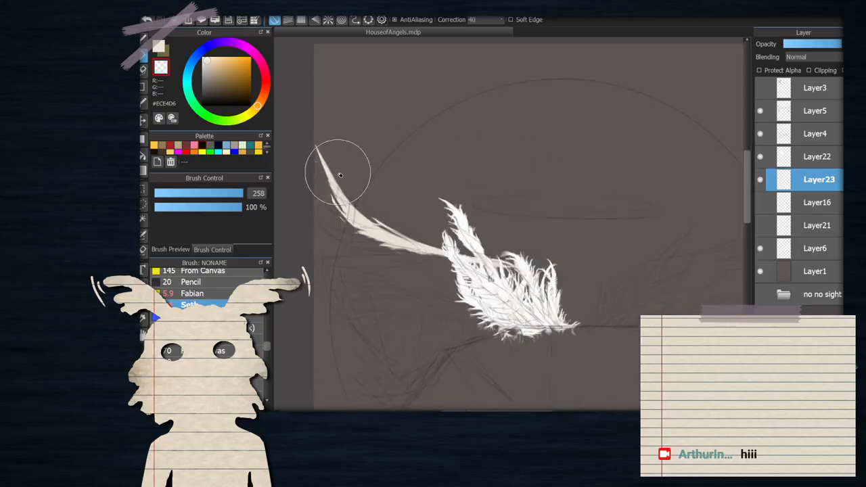
pyautogui.scroll(-2, 467, 196)
pyautogui.scroll(2, 460, 194)
pyautogui.scroll(-2, 460, 193)
pyautogui.scroll(1, 482, 182)
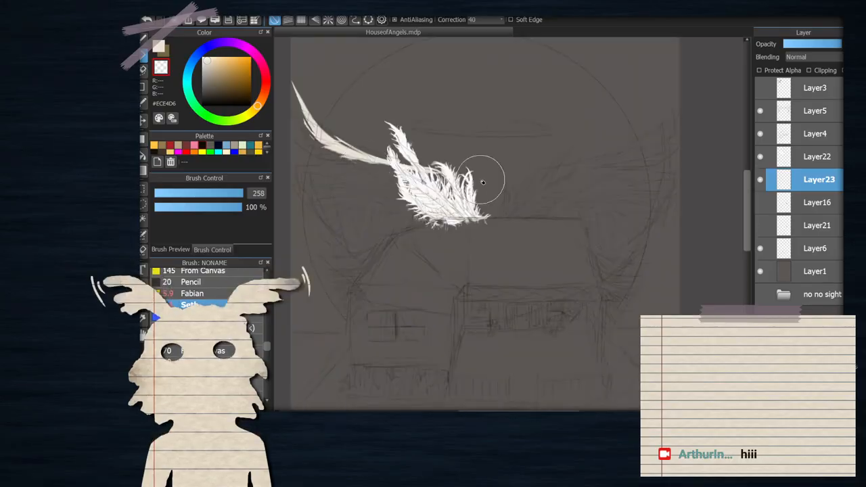
pyautogui.click(802, 158)
pyautogui.hotkey('ctrl', 't')
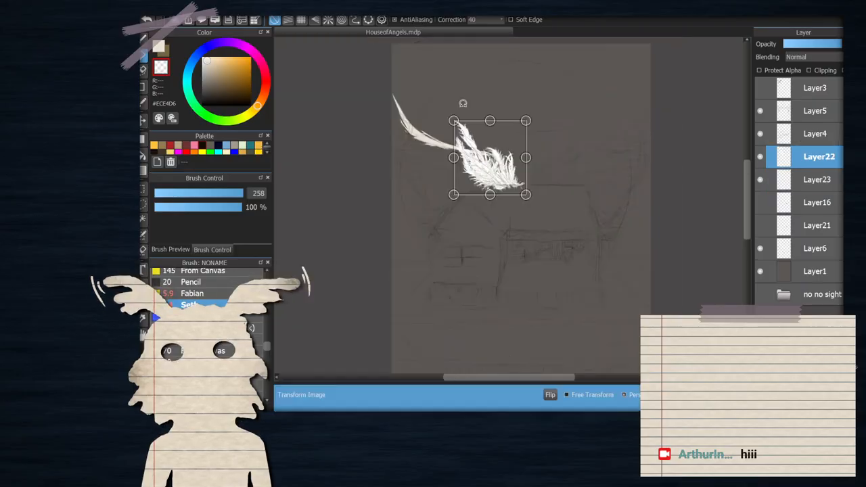
pyautogui.scroll(2, 469, 152)
pyautogui.moveTo(504, 171); pyautogui.dragTo(540, 210)
pyautogui.moveTo(588, 318); pyautogui.dragTo(583, 286)
pyautogui.moveTo(583, 286)
pyautogui.mouseDown()
pyautogui.moveTo(571, 207)
pyautogui.moveTo(573, 271)
pyautogui.mouseUp()
pyautogui.moveTo(483, 189); pyautogui.dragTo(489, 173)
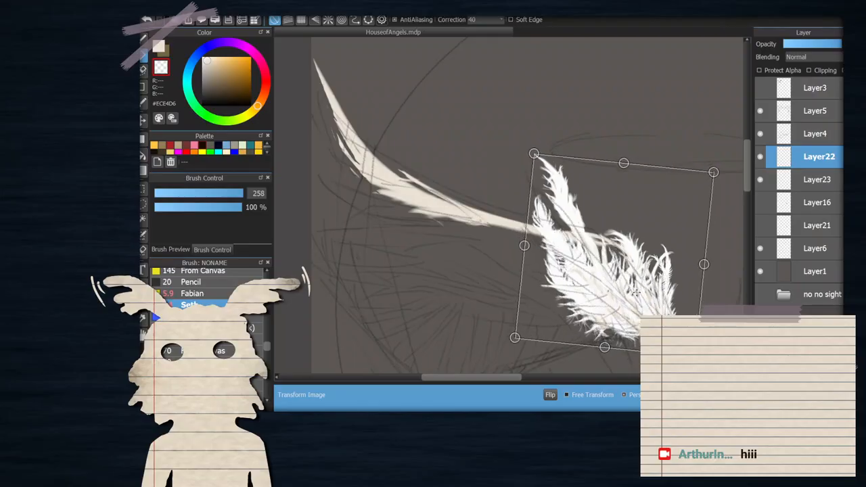
pyautogui.scroll(-1, 507, 182)
pyautogui.moveTo(572, 246); pyautogui.dragTo(574, 246)
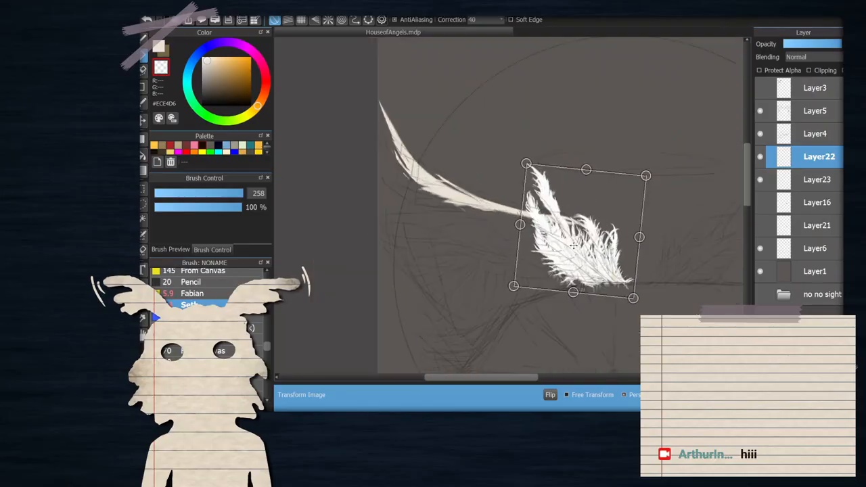
pyautogui.press('Return')
# Paint the first wispy barbs on the outer part of the beige feather on Layer23, using brush size 57 and opacity 83%
pyautogui.click(818, 179)
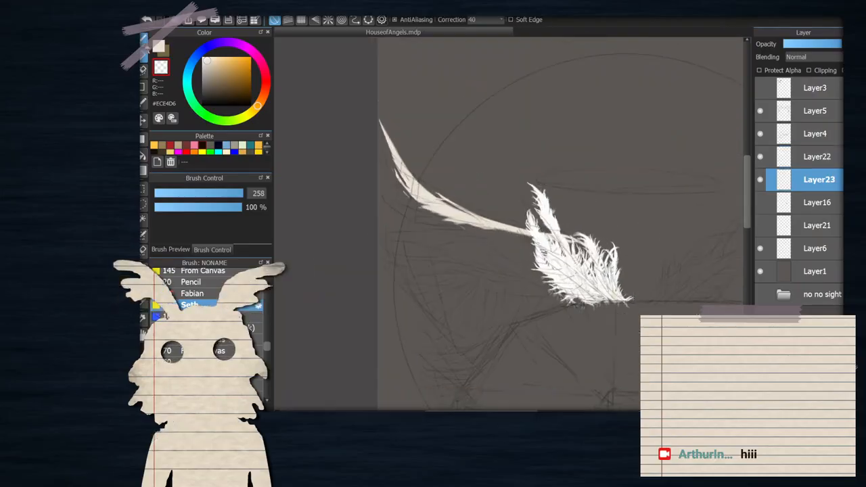
pyautogui.press('b')
pyautogui.click(183, 194)
pyautogui.click(228, 207)
pyautogui.click(223, 193)
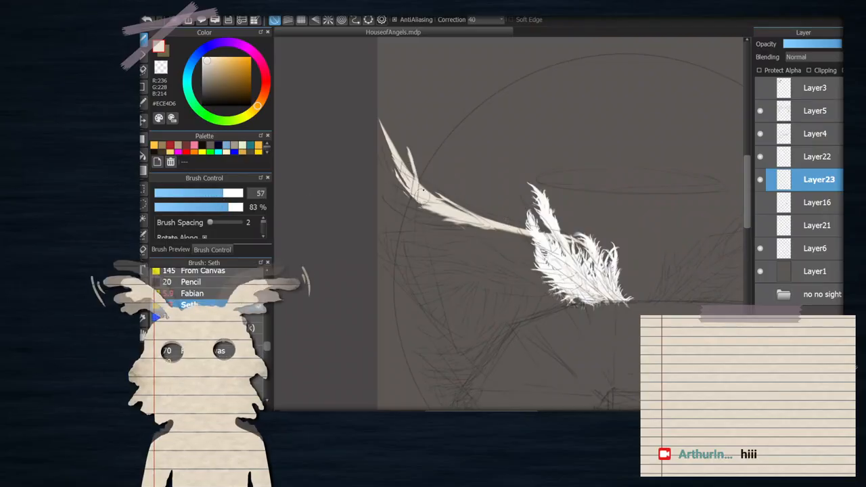
pyautogui.scroll(1, 423, 191)
pyautogui.moveTo(410, 173); pyautogui.dragTo(402, 135)
pyautogui.moveTo(417, 176)
pyautogui.mouseDown()
pyautogui.moveTo(399, 146)
pyautogui.moveTo(407, 157)
pyautogui.mouseUp()
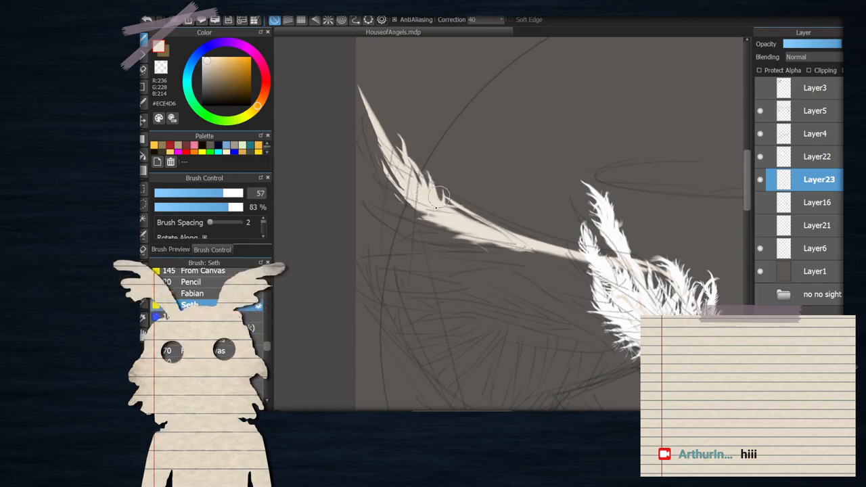
# Paint finer barbs along both edges of the beige feather's outer half, using brush size 47 and opacity 70%
pyautogui.moveTo(201, 196); pyautogui.dragTo(237, 196)
pyautogui.click(221, 194)
pyautogui.moveTo(438, 181); pyautogui.dragTo(451, 212)
pyautogui.moveTo(433, 164)
pyautogui.mouseDown()
pyautogui.moveTo(454, 219)
pyautogui.moveTo(443, 212)
pyautogui.moveTo(432, 218)
pyautogui.mouseUp()
pyautogui.moveTo(377, 188); pyautogui.dragTo(418, 196)
pyautogui.moveTo(366, 155); pyautogui.dragTo(404, 185)
pyautogui.moveTo(369, 122)
pyautogui.mouseDown()
pyautogui.moveTo(393, 157)
pyautogui.moveTo(383, 123)
pyautogui.moveTo(397, 154)
pyautogui.moveTo(397, 134)
pyautogui.moveTo(408, 171)
pyautogui.mouseUp()
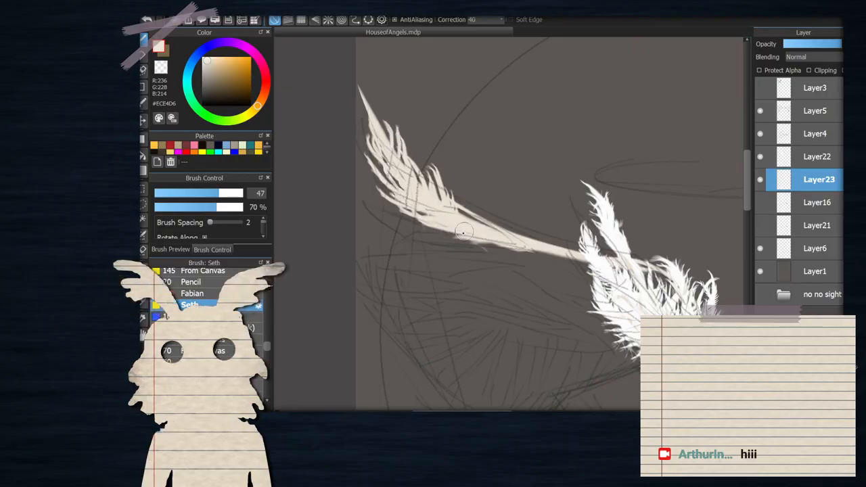
# Extend the beige barbs along both edges of the feather towards the wing, hiding the Layer5 sketch while painting
pyautogui.moveTo(449, 236)
pyautogui.mouseDown()
pyautogui.moveTo(491, 251)
pyautogui.moveTo(578, 259)
pyautogui.mouseUp()
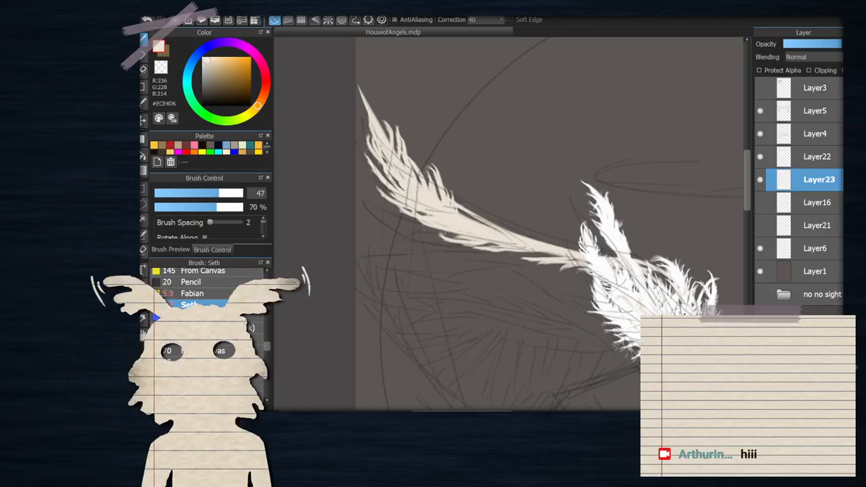
pyautogui.click(759, 111)
pyautogui.moveTo(573, 226); pyautogui.dragTo(595, 199)
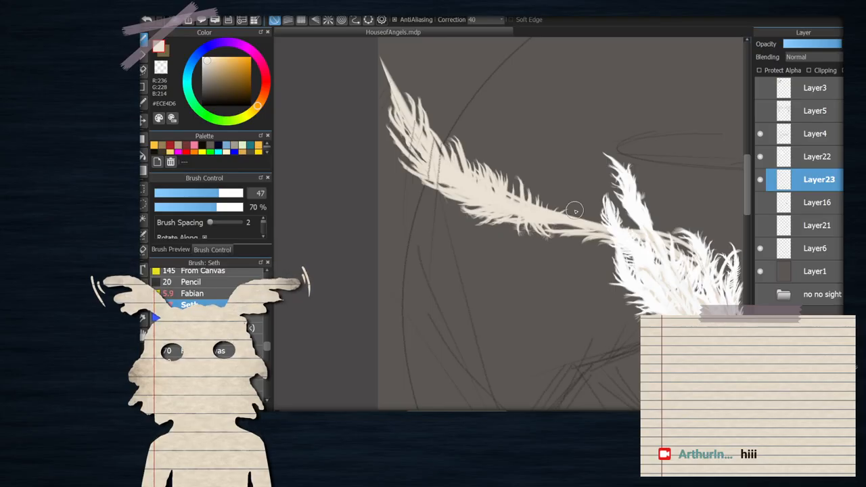
# Add barbs along the feather's upper edge next to the wing and lengthen those on both edges of its middle
pyautogui.scroll(-3, 562, 66)
pyautogui.scroll(3, 562, 66)
pyautogui.scroll(-3, 497, 160)
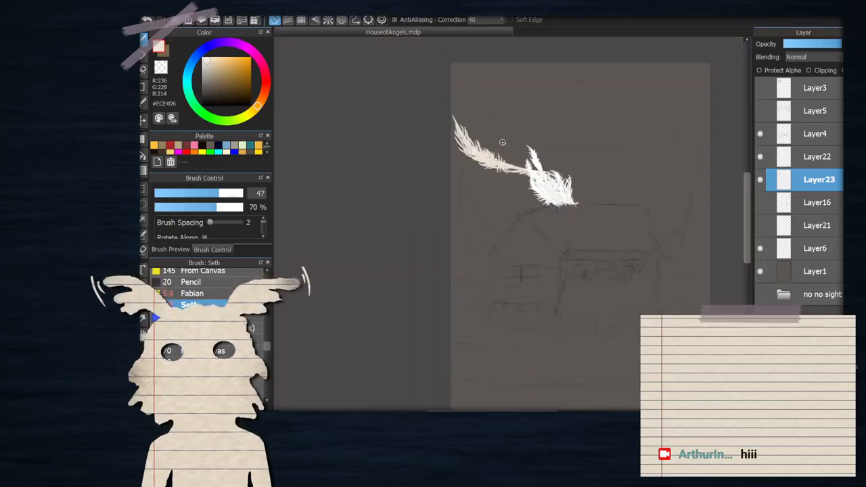
pyautogui.scroll(4, 502, 142)
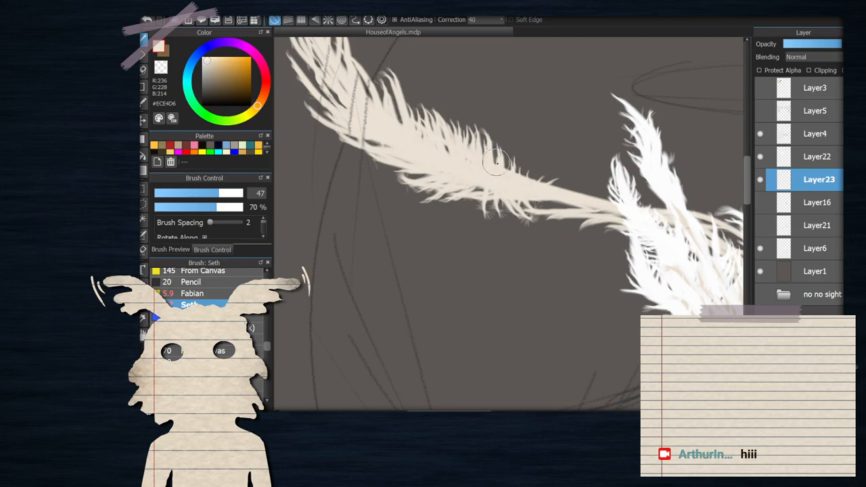
pyautogui.moveTo(526, 172)
pyautogui.mouseDown()
pyautogui.moveTo(541, 170)
pyautogui.moveTo(549, 197)
pyautogui.moveTo(563, 188)
pyautogui.moveTo(575, 195)
pyautogui.moveTo(549, 207)
pyautogui.moveTo(602, 197)
pyautogui.moveTo(621, 206)
pyautogui.mouseUp()
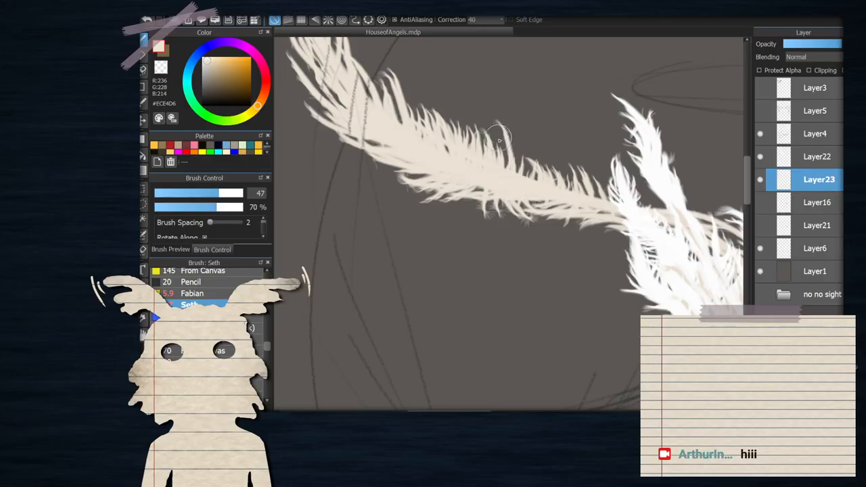
pyautogui.moveTo(487, 119)
pyautogui.mouseDown()
pyautogui.moveTo(452, 143)
pyautogui.moveTo(434, 138)
pyautogui.moveTo(409, 171)
pyautogui.moveTo(391, 176)
pyautogui.mouseUp()
pyautogui.moveTo(483, 181)
pyautogui.mouseDown()
pyautogui.moveTo(435, 205)
pyautogui.moveTo(501, 191)
pyautogui.moveTo(462, 227)
pyautogui.mouseUp()
pyautogui.moveTo(509, 196); pyautogui.dragTo(497, 227)
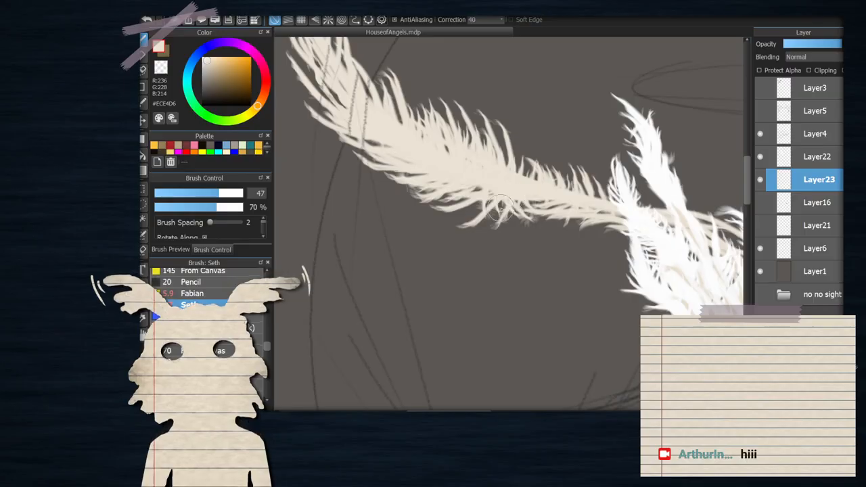
# Show the Layer5 sketch again and compare the finished beige feather with the wing drawing
pyautogui.scroll(-2, 499, 211)
pyautogui.scroll(1, 498, 183)
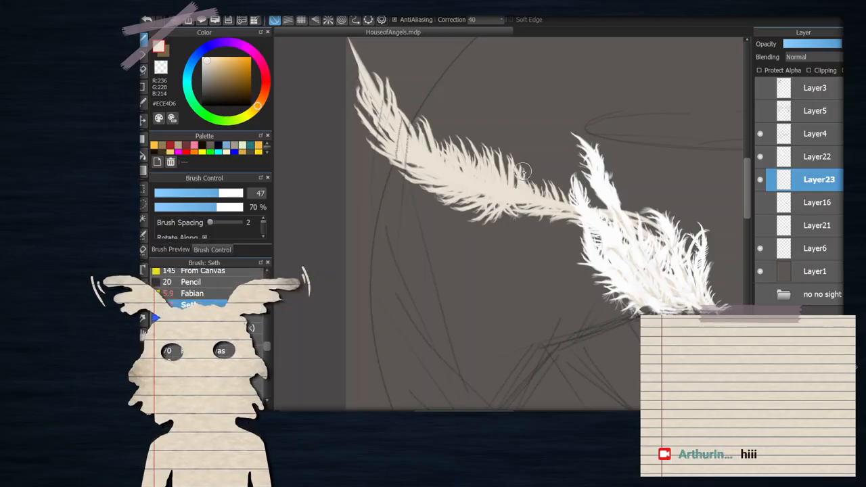
pyautogui.scroll(-2, 521, 193)
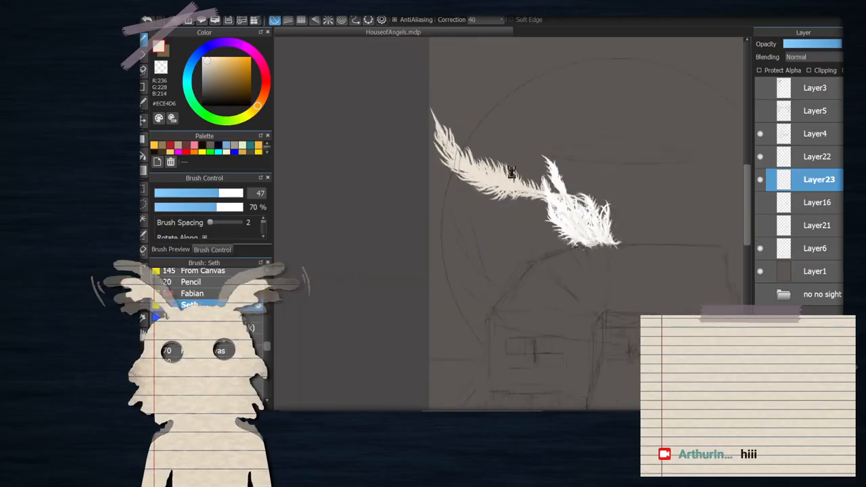
pyautogui.scroll(1, 523, 191)
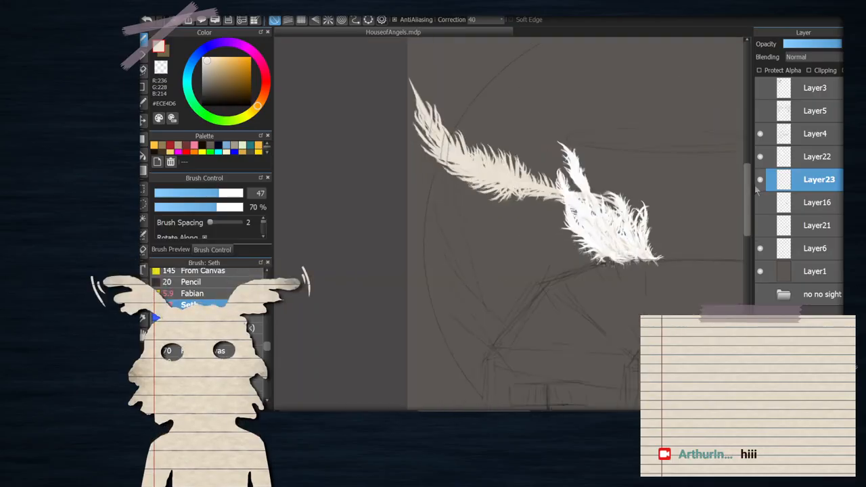
pyautogui.scroll(1, 525, 189)
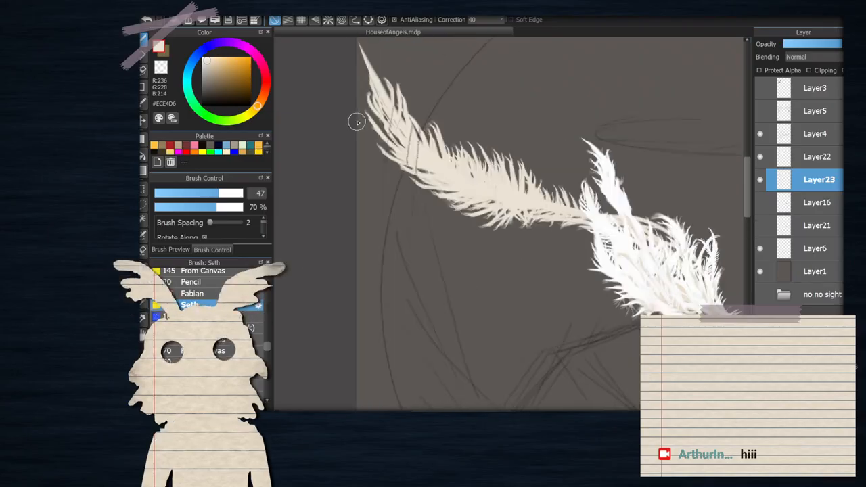
pyautogui.scroll(-1, 516, 180)
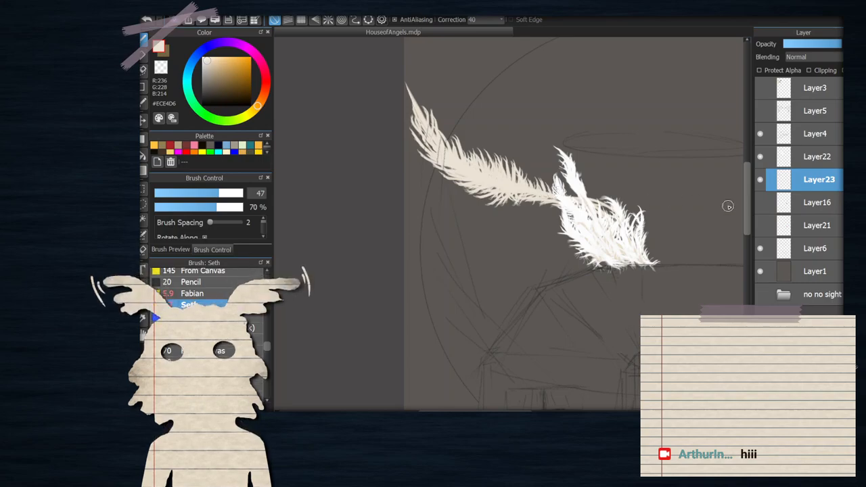
pyautogui.click(759, 111)
pyautogui.scroll(1, 513, 191)
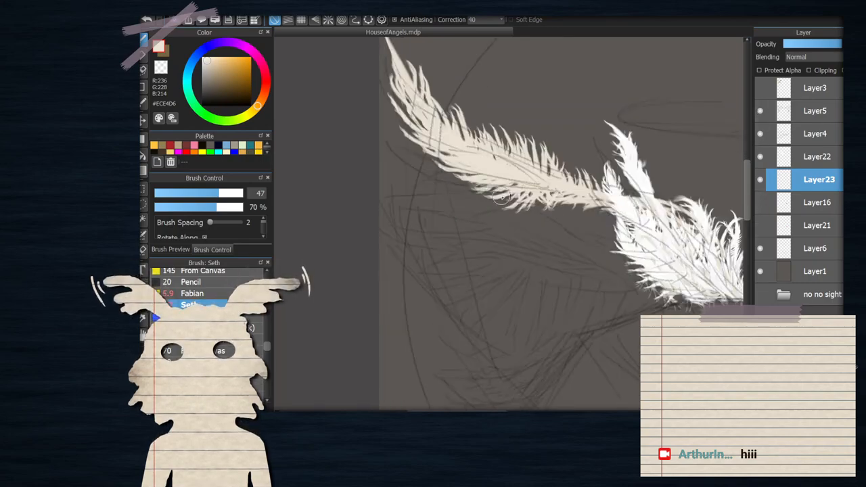
pyautogui.scroll(-1, 513, 191)
pyautogui.scroll(-1, 589, 213)
pyautogui.scroll(1, 560, 203)
pyautogui.click(760, 180)
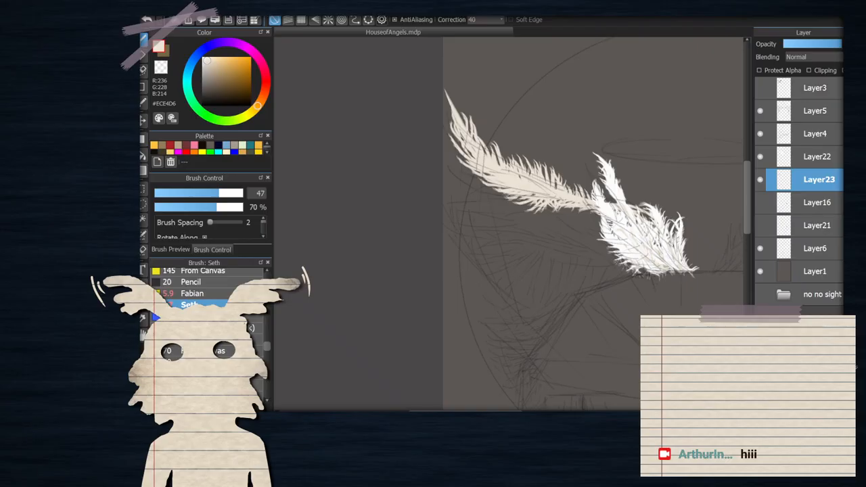
# Rotate and shrink the beige feather on Layer23, placing it against the canvas's left edge, clear of the white wing
pyautogui.hotkey('ctrl', 't')
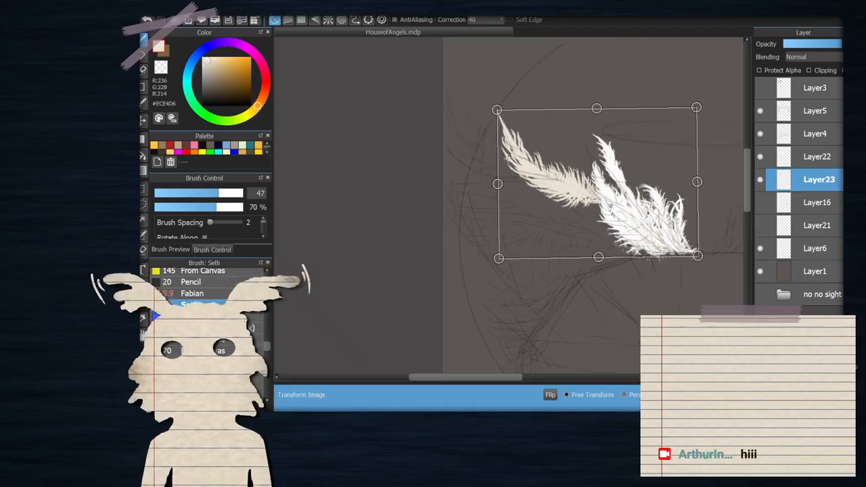
pyautogui.moveTo(478, 117); pyautogui.dragTo(467, 162)
pyautogui.moveTo(572, 199); pyautogui.dragTo(523, 185)
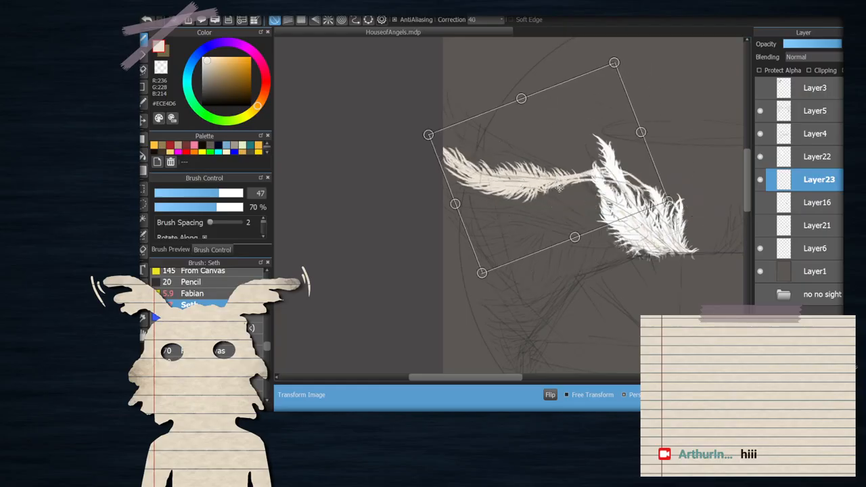
pyautogui.moveTo(678, 207); pyautogui.dragTo(586, 238)
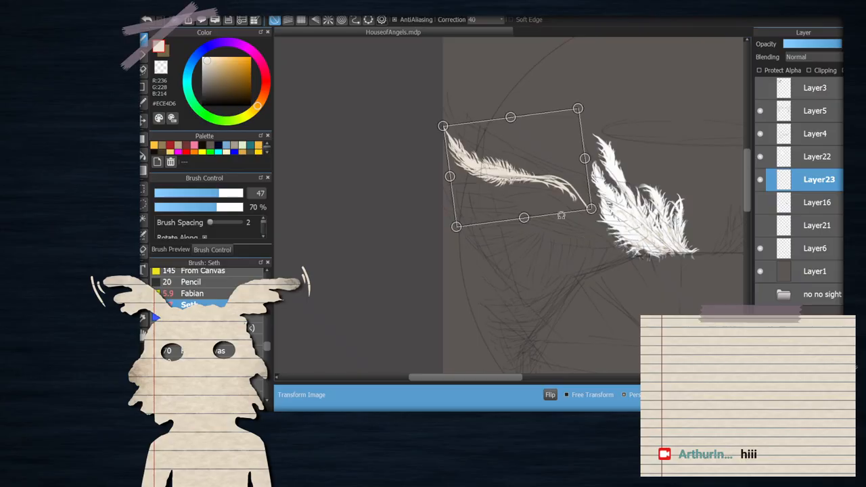
pyautogui.scroll(5, 478, 131)
pyautogui.scroll(-3, 478, 132)
pyautogui.press('Return')
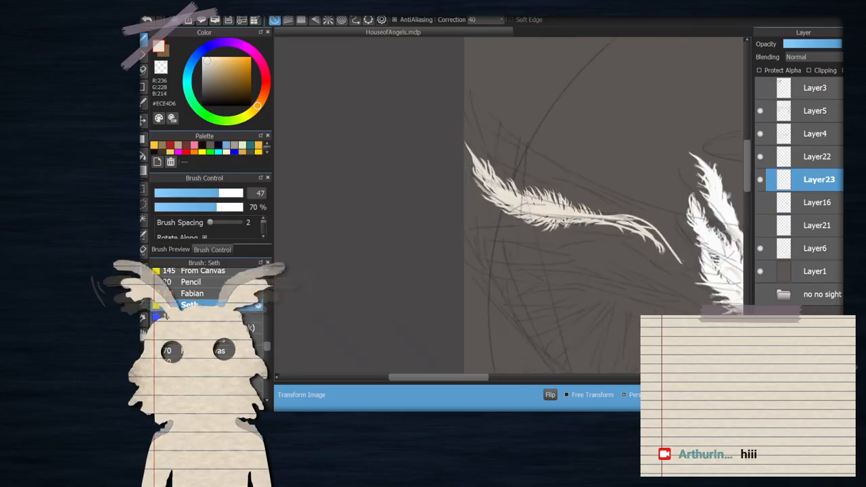
# Create a new layer above Layer23 and paint a thin curved beige shaft with barbs at its outer end, above the small feather
pyautogui.scroll(-5, 531, 221)
pyautogui.scroll(2, 693, 238)
pyautogui.scroll(1, 693, 238)
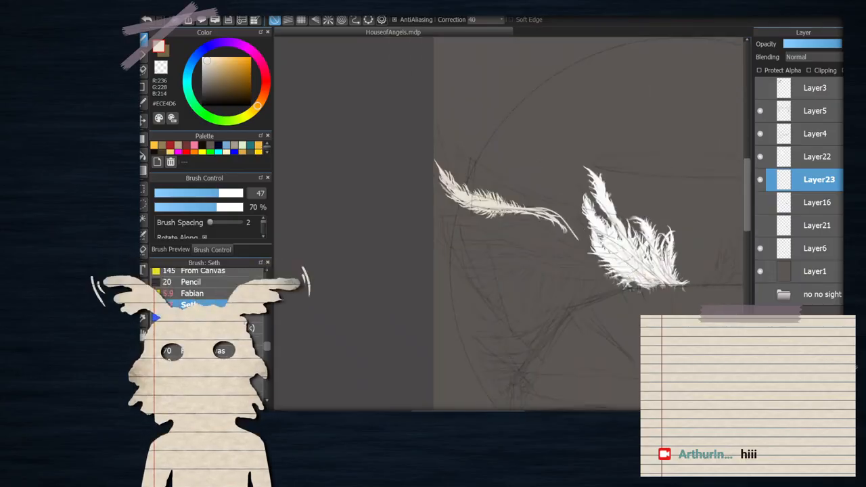
pyautogui.scroll(1, 567, 254)
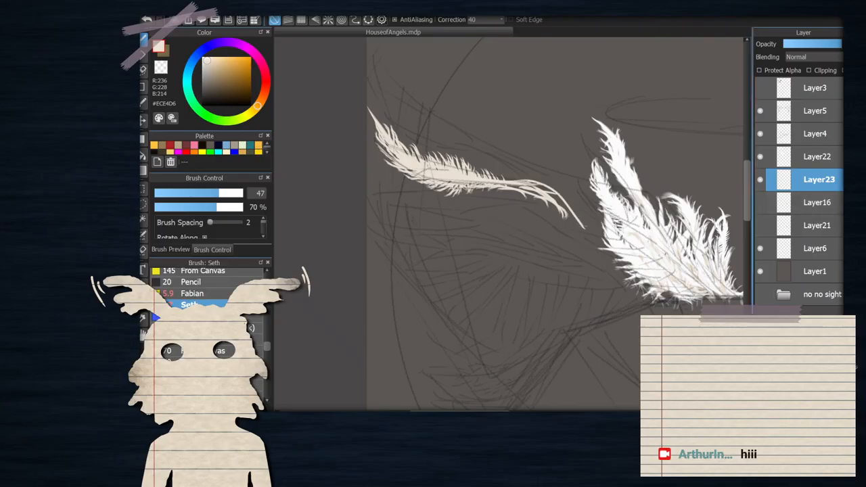
pyautogui.hotkey('ctrl', 'shift', 'n')
pyautogui.scroll(-1, 425, 135)
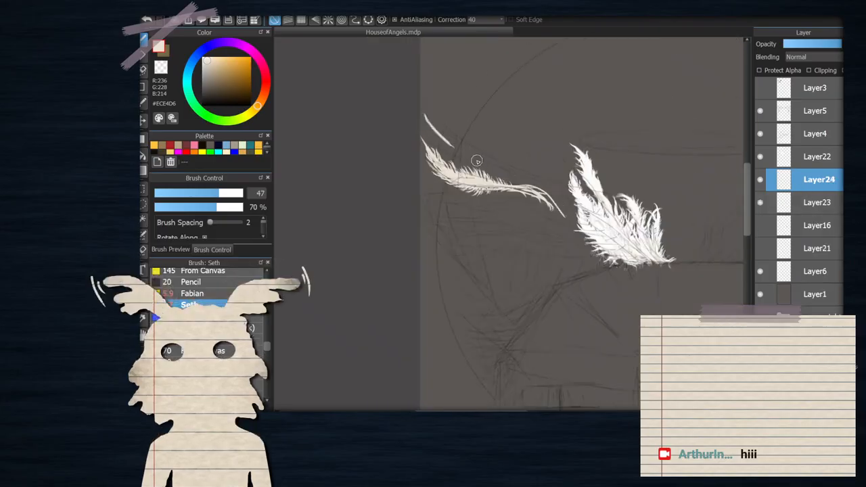
pyautogui.moveTo(424, 115); pyautogui.dragTo(541, 182)
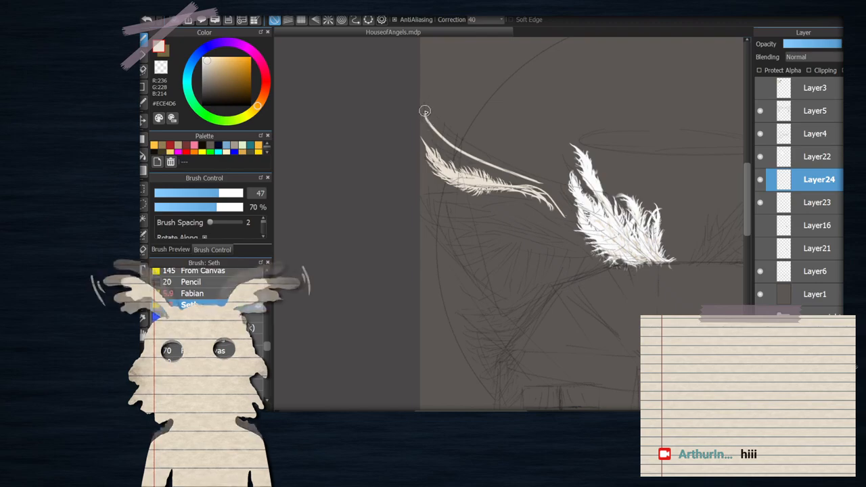
pyautogui.moveTo(426, 108); pyautogui.dragTo(446, 146)
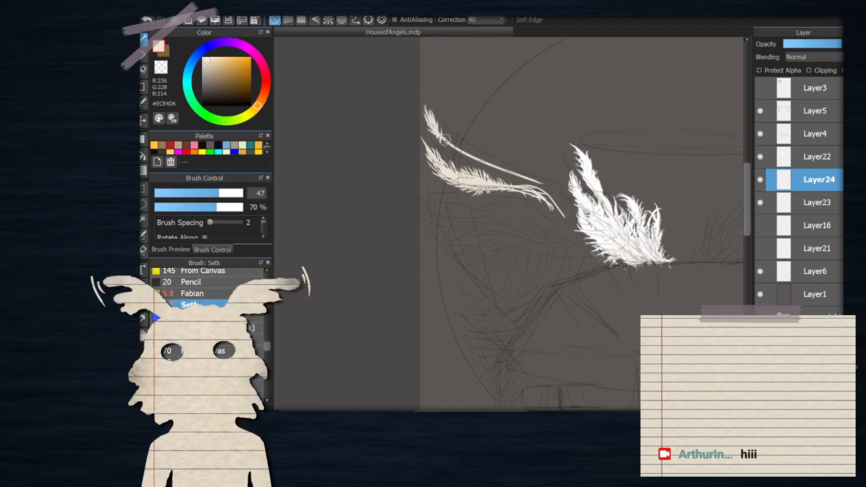
# Try more beige strokes along the new shaft on Layer24 and a long stroke towards the white wing, and undo them
pyautogui.moveTo(453, 144); pyautogui.dragTo(471, 157)
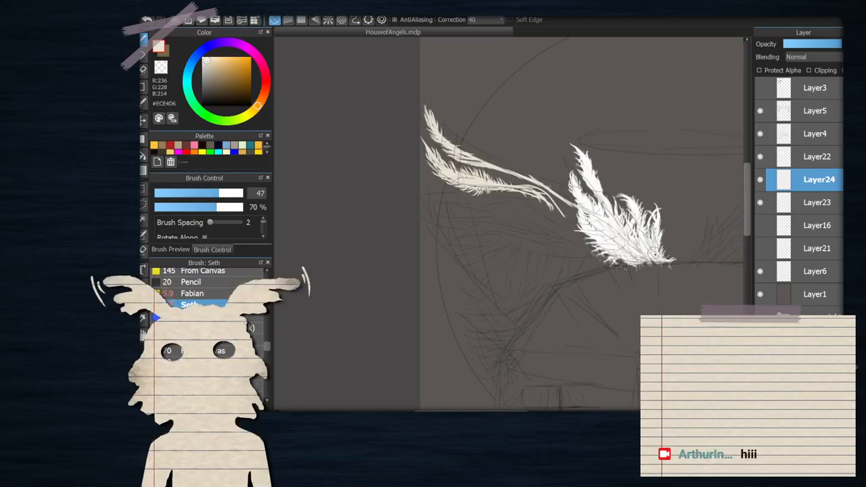
pyautogui.moveTo(572, 180); pyautogui.dragTo(538, 170)
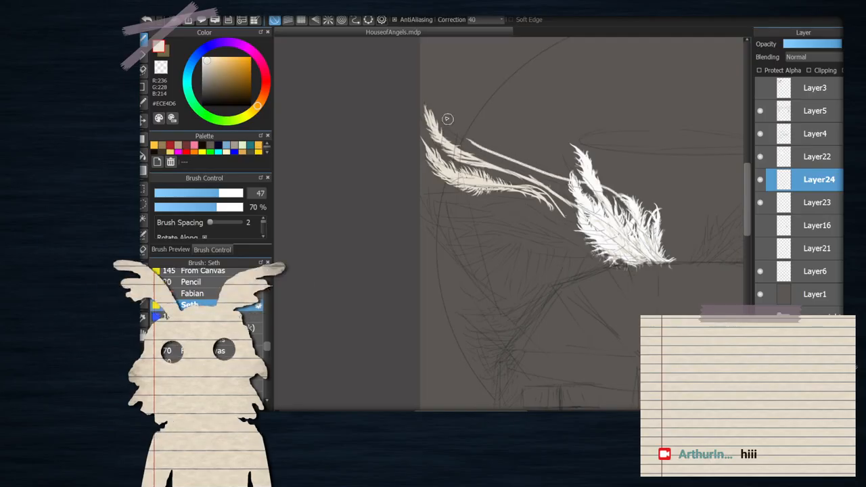
pyautogui.scroll(1, 516, 151)
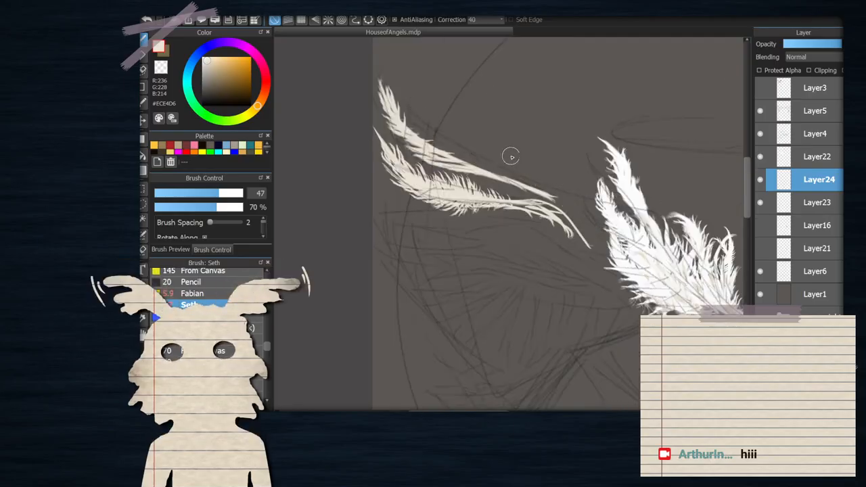
pyautogui.hotkey('ctrl', 'z')
pyautogui.hotkey('ctrl', 'z')
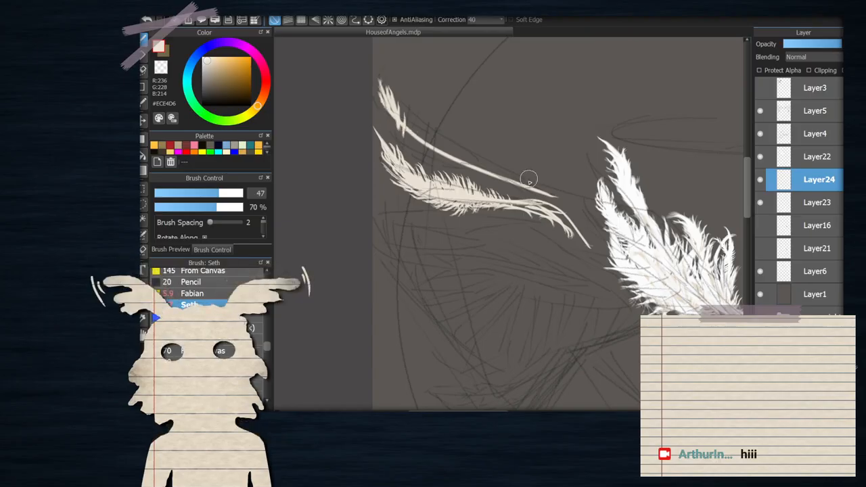
# Undo the beige shaft and its barbs on Layer24 and check the remaining feathers against the wing sketch
pyautogui.hotkey('ctrl', 'z')
pyautogui.hotkey('ctrl', 'z')
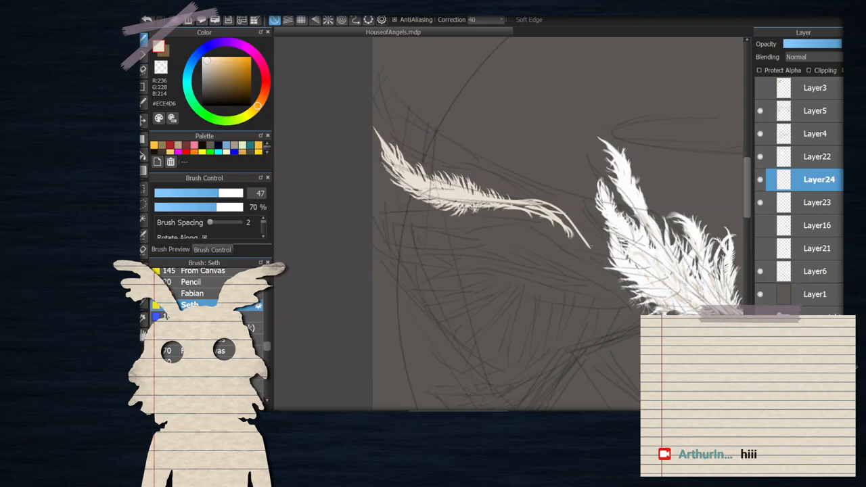
pyautogui.scroll(-2, 556, 280)
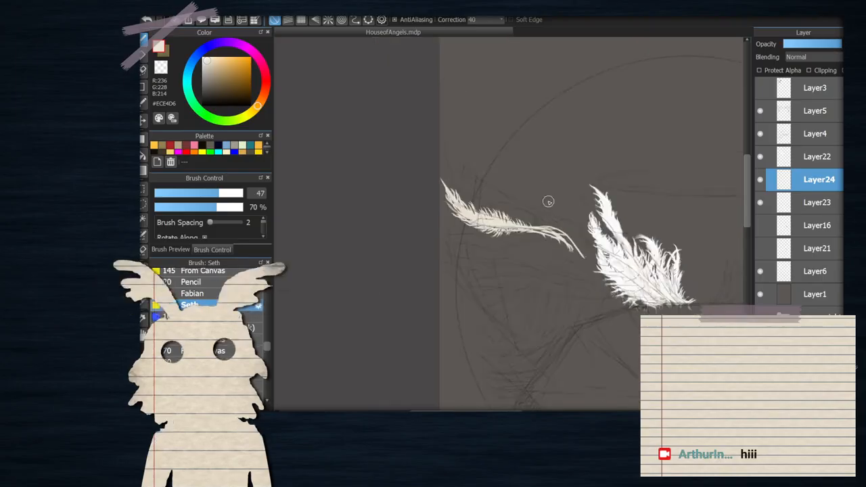
pyautogui.scroll(3, 549, 201)
pyautogui.scroll(-1, 497, 193)
pyautogui.scroll(-2, 497, 194)
pyautogui.scroll(2, 491, 203)
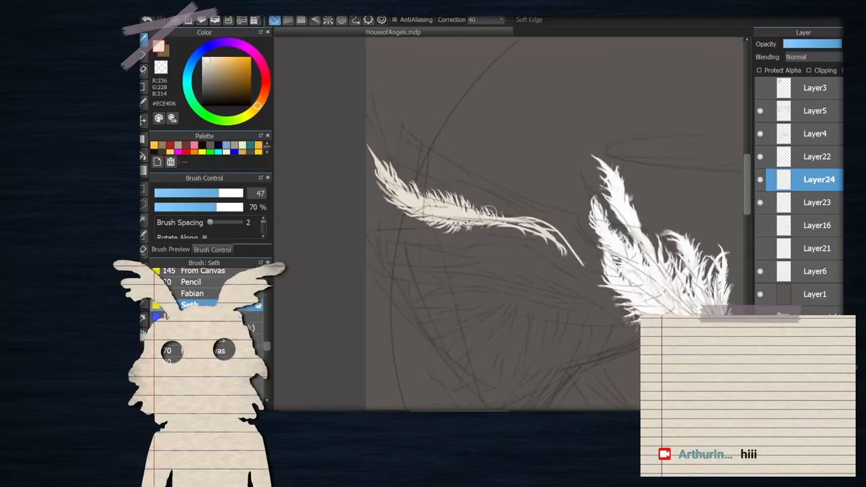
pyautogui.scroll(-3, 491, 211)
pyautogui.scroll(2, 482, 204)
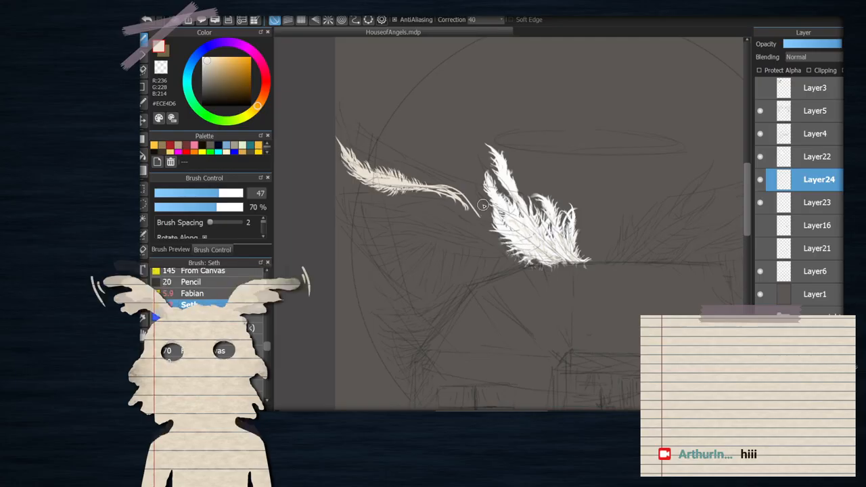
pyautogui.scroll(1, 430, 207)
pyautogui.scroll(-1, 413, 193)
pyautogui.scroll(3, 593, 202)
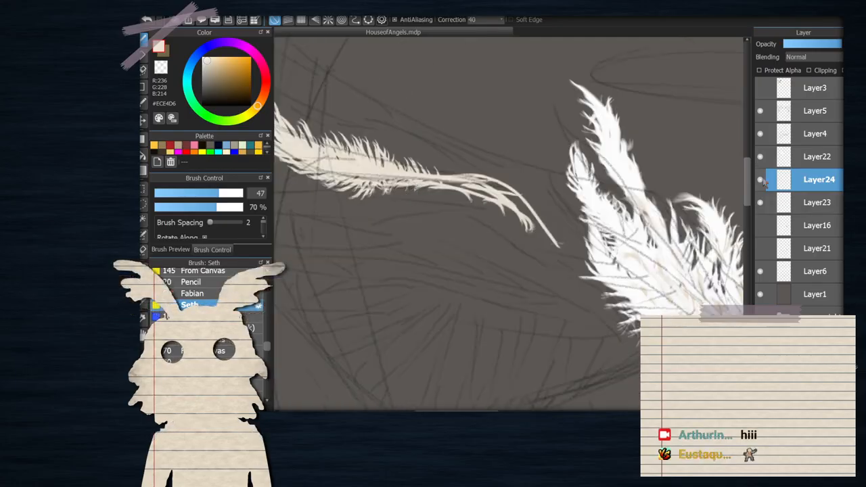
# Toggle Layer23's visibility to identify the small beige feather, and duplicate that layer
pyautogui.click(760, 202)
pyautogui.click(760, 202)
pyautogui.scroll(-1, 504, 200)
pyautogui.scroll(-1, 534, 213)
pyautogui.scroll(1, 467, 200)
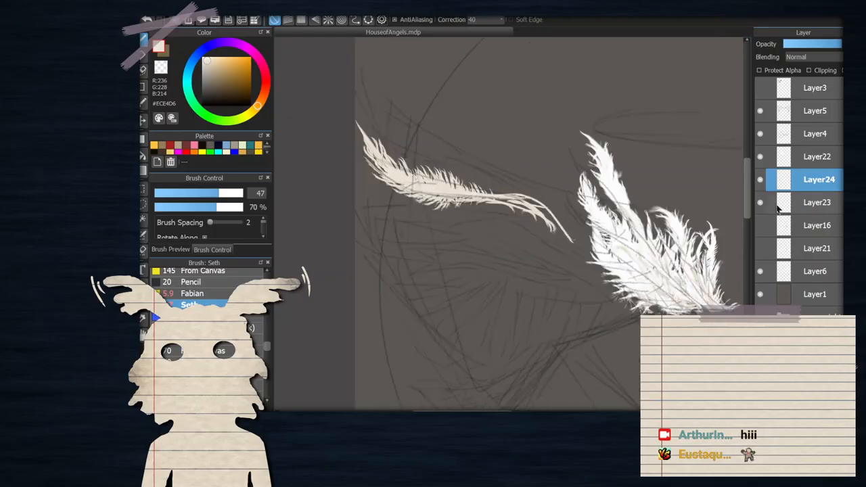
pyautogui.click(802, 202)
pyautogui.click(760, 202)
pyautogui.click(761, 202)
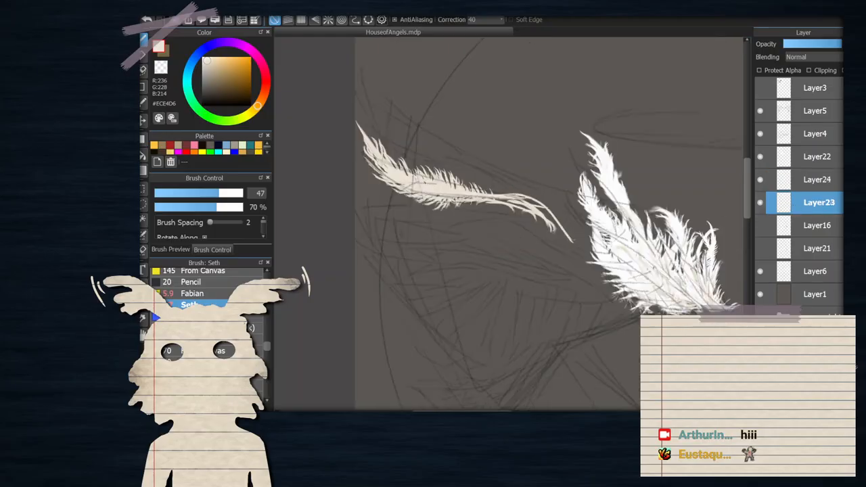
pyautogui.hotkey('ctrl', 'j')
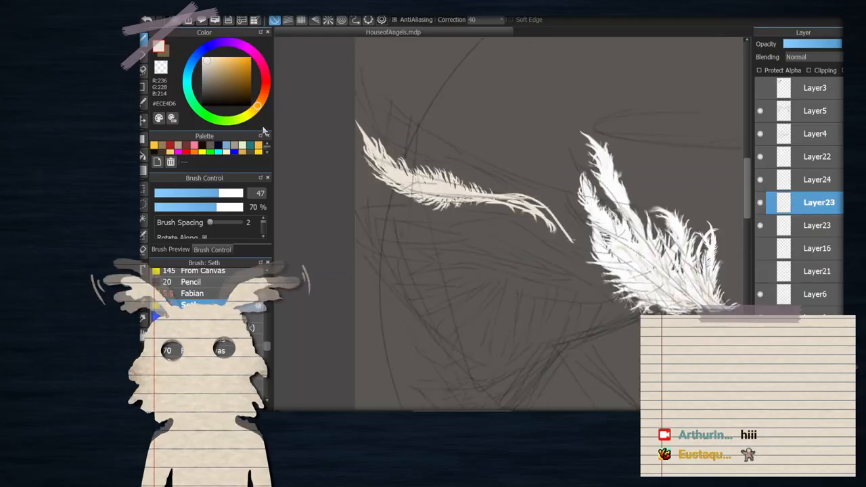
# Flip, shrink and rotate the copied beige feather so it fans out beneath the original with overlapping shafts
pyautogui.hotkey('ctrl', 't')
pyautogui.moveTo(380, 290); pyautogui.dragTo(444, 294)
pyautogui.moveTo(453, 178); pyautogui.dragTo(452, 206)
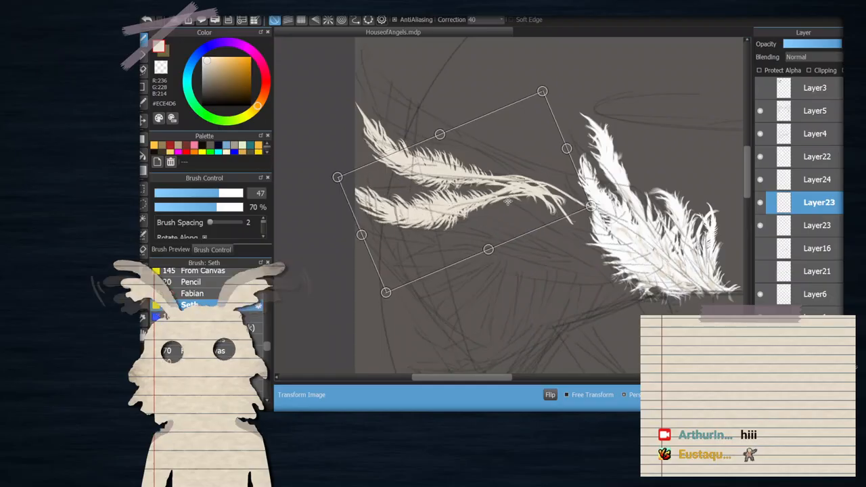
pyautogui.moveTo(591, 206); pyautogui.dragTo(534, 200)
pyautogui.moveTo(475, 192); pyautogui.dragTo(502, 206)
pyautogui.click(553, 395)
pyautogui.moveTo(541, 284); pyautogui.dragTo(488, 313)
pyautogui.moveTo(459, 194); pyautogui.dragTo(497, 210)
pyautogui.moveTo(580, 239); pyautogui.dragTo(576, 251)
pyautogui.moveTo(476, 230); pyautogui.dragTo(483, 225)
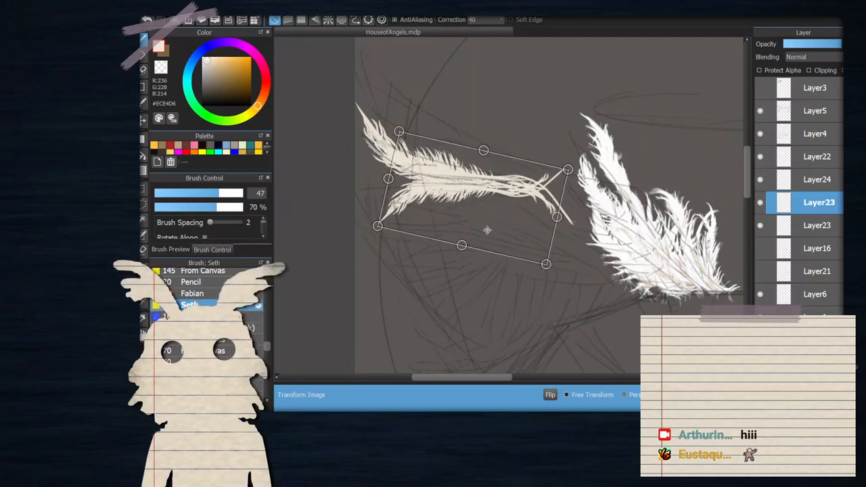
pyautogui.press('Return')
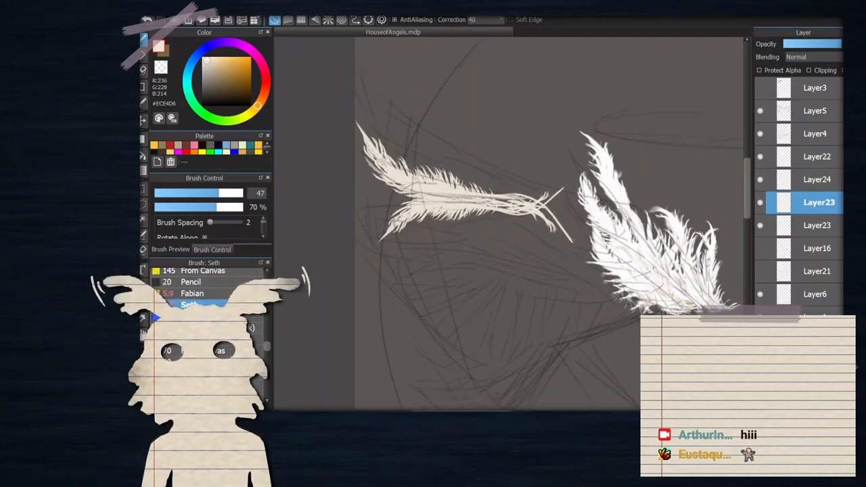
# Duplicate the flipped feather and rotate the copy slightly so its tip points further down beneath the other two
pyautogui.hotkey('ctrl', 'j')
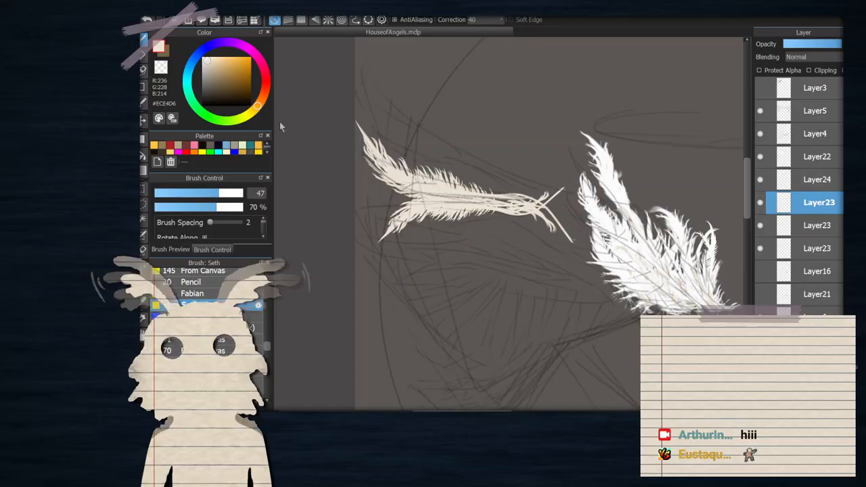
pyautogui.hotkey('ctrl', 't')
pyautogui.moveTo(469, 214)
pyautogui.mouseDown()
pyautogui.moveTo(485, 236)
pyautogui.moveTo(481, 214)
pyautogui.mouseUp()
pyautogui.moveTo(541, 245)
pyautogui.mouseDown()
pyautogui.moveTo(539, 257)
pyautogui.moveTo(540, 243)
pyautogui.mouseUp()
pyautogui.press('Return')
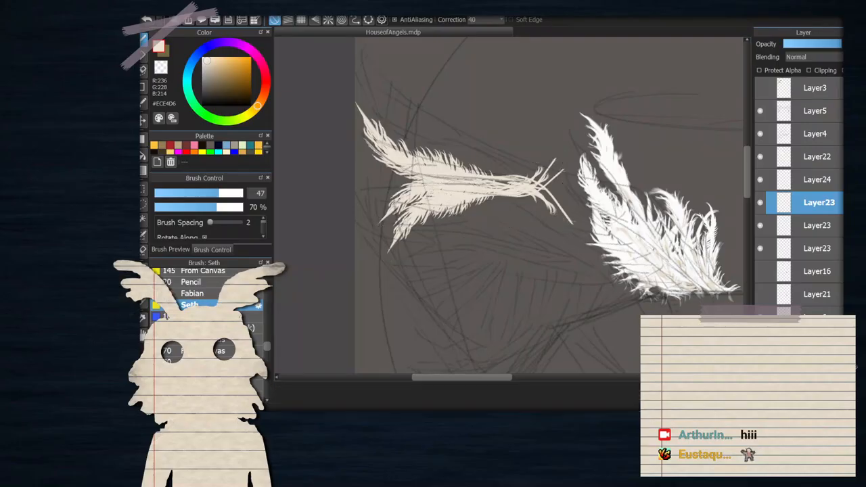
# Erase the stray shaft ends of the two copied feathers where they stick out above the original feather's shaft
pyautogui.scroll(-2, 501, 217)
pyautogui.scroll(4, 494, 196)
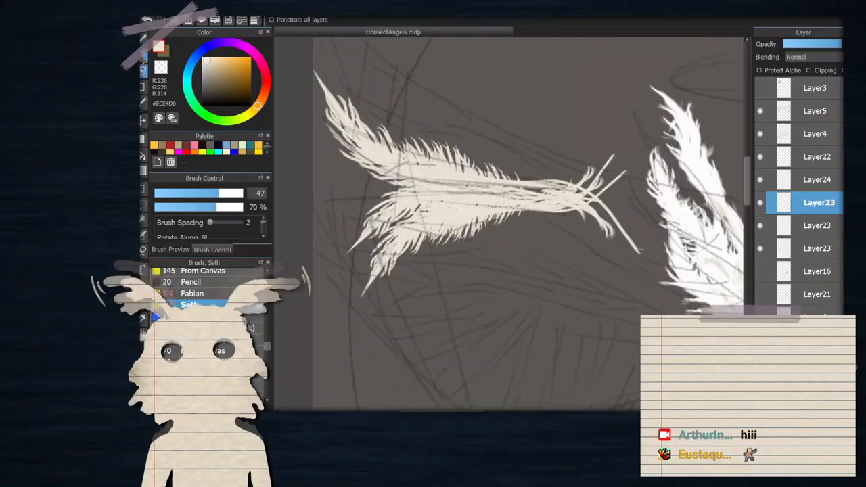
pyautogui.press('e')
pyautogui.moveTo(591, 178); pyautogui.dragTo(614, 161)
pyautogui.click(819, 228)
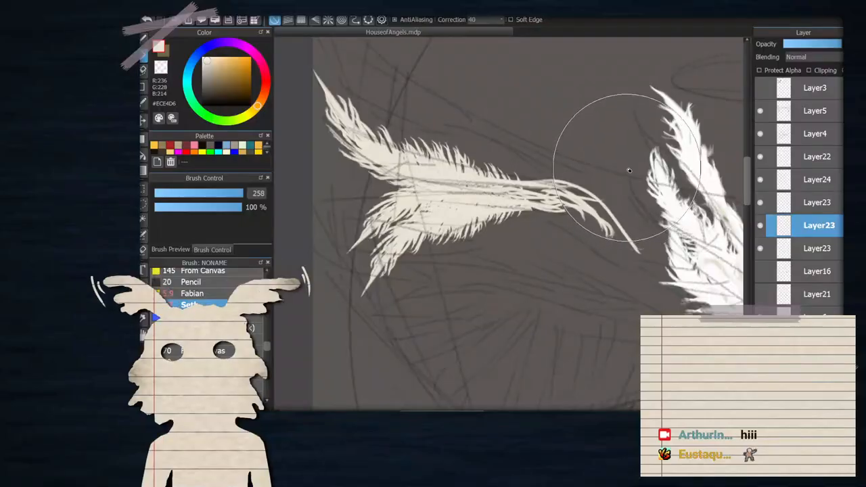
pyautogui.scroll(-2, 584, 123)
pyautogui.scroll(1, 556, 127)
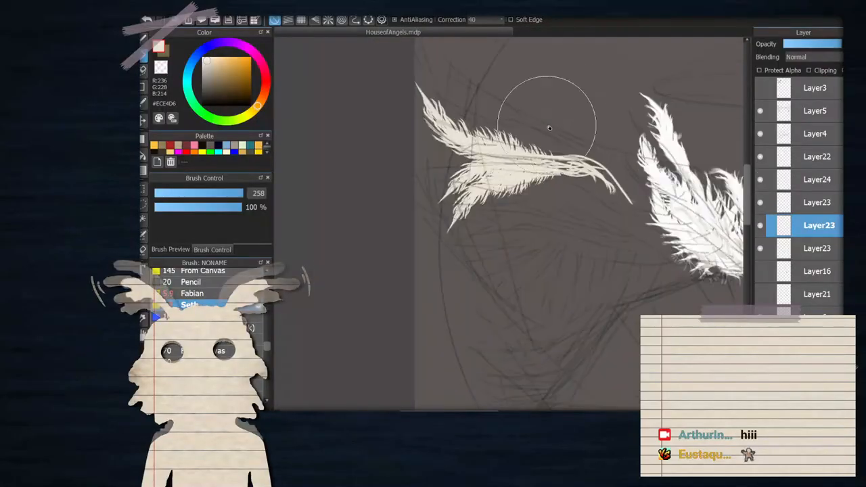
pyautogui.scroll(1, 464, 174)
pyautogui.scroll(-2, 463, 163)
pyautogui.scroll(1, 463, 154)
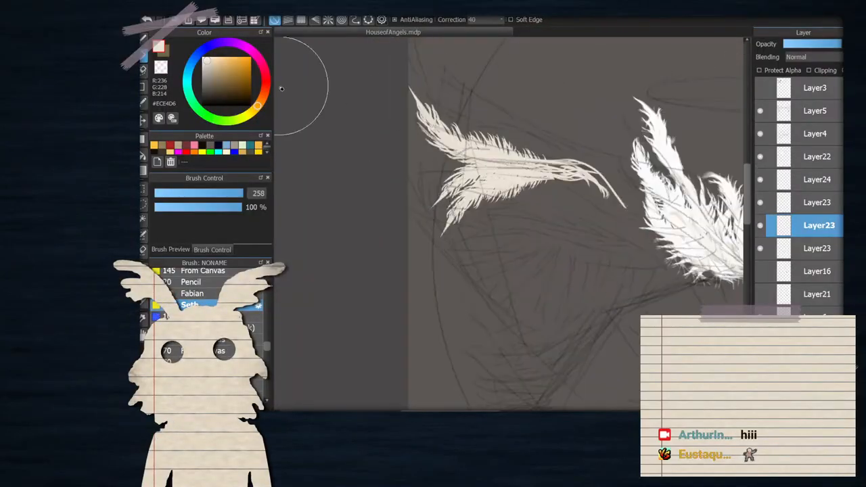
# Create a new layer between the Layer23 copies and paint a fan of curved beige shafts from the feathers to the white wing
pyautogui.press('b')
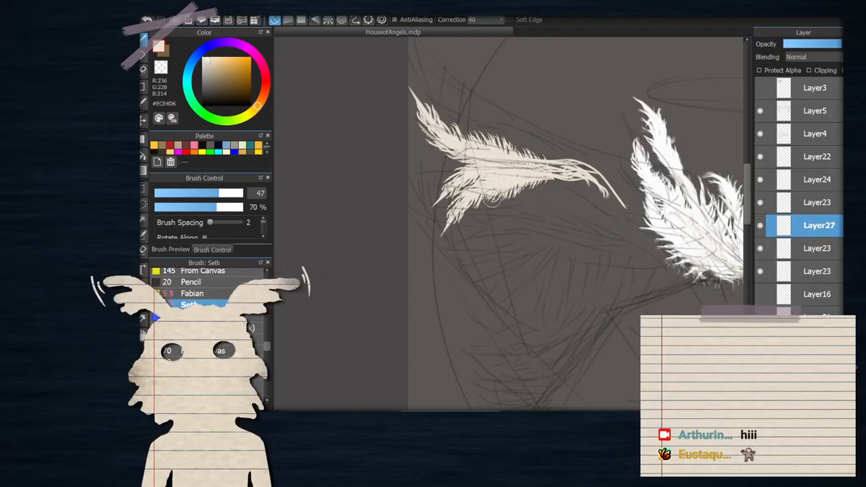
pyautogui.scroll(1, 492, 197)
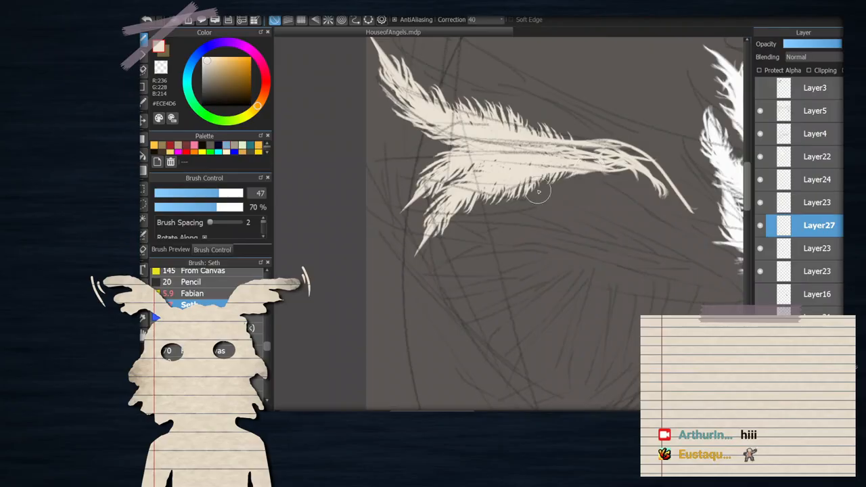
pyautogui.moveTo(543, 192); pyautogui.dragTo(439, 251)
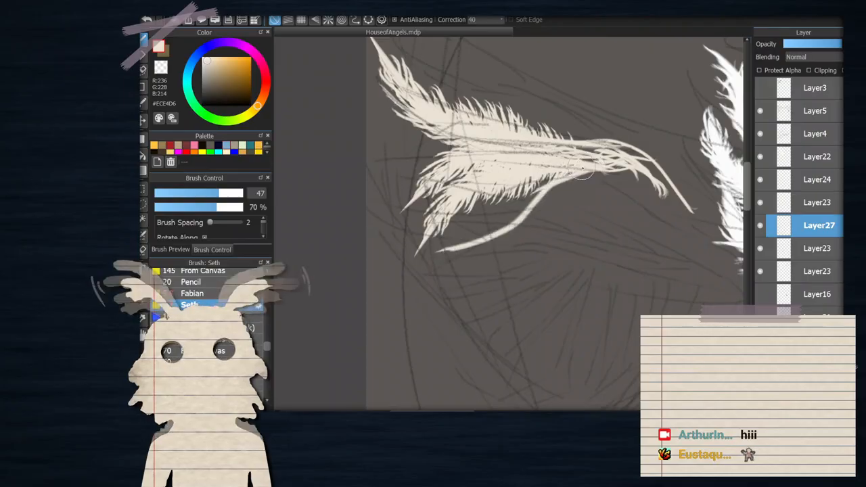
pyautogui.moveTo(631, 206)
pyautogui.mouseDown()
pyautogui.moveTo(580, 212)
pyautogui.moveTo(550, 261)
pyautogui.moveTo(495, 302)
pyautogui.moveTo(439, 303)
pyautogui.mouseUp()
pyautogui.moveTo(567, 198)
pyautogui.mouseDown()
pyautogui.moveTo(506, 271)
pyautogui.moveTo(457, 280)
pyautogui.mouseUp()
pyautogui.scroll(-1, 525, 207)
pyautogui.moveTo(529, 181)
pyautogui.mouseDown()
pyautogui.moveTo(508, 238)
pyautogui.moveTo(465, 295)
pyautogui.moveTo(521, 284)
pyautogui.moveTo(507, 296)
pyautogui.mouseUp()
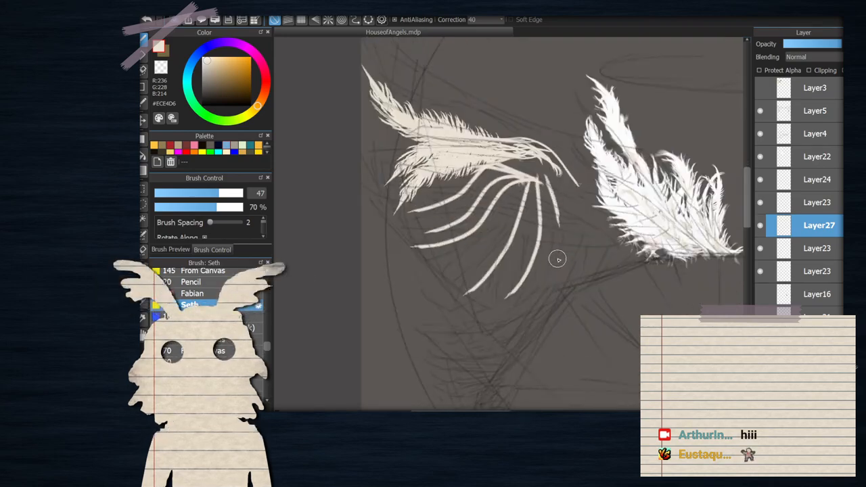
pyautogui.moveTo(568, 195); pyautogui.dragTo(566, 270)
pyautogui.moveTo(587, 210); pyautogui.dragTo(595, 236)
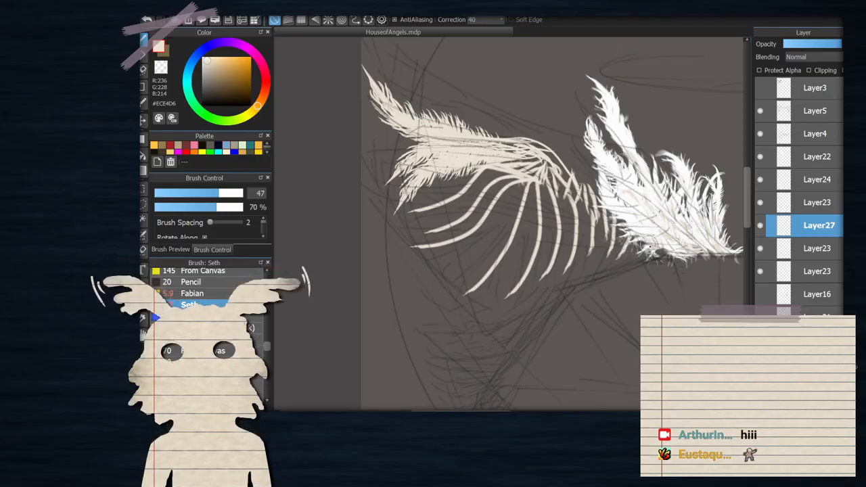
# Examine how the feather fan on Layer27 fits the white wing and the house sketch at different magnifications
pyautogui.scroll(-3, 544, 201)
pyautogui.scroll(1, 552, 219)
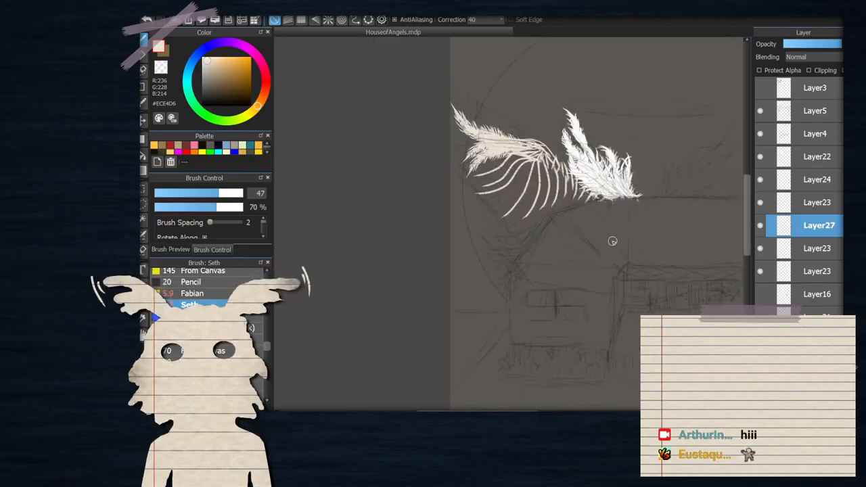
pyautogui.scroll(-2, 580, 215)
pyautogui.scroll(1, 581, 212)
pyautogui.scroll(1, 590, 225)
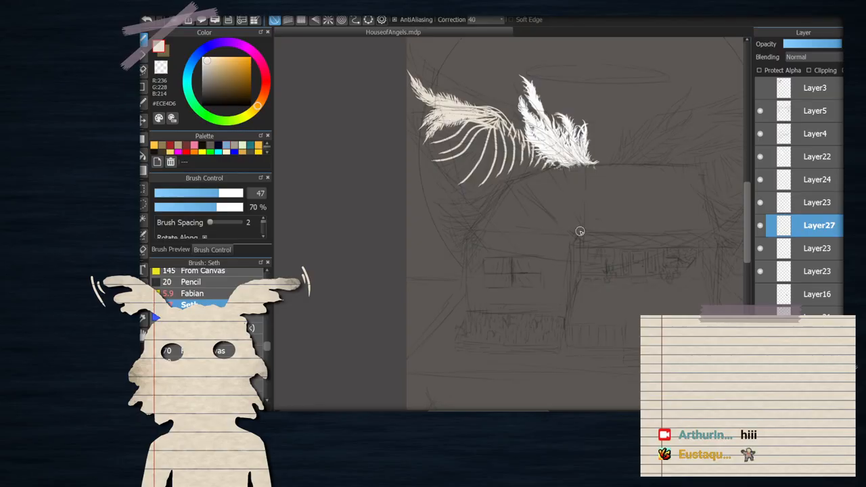
pyautogui.scroll(-1, 586, 254)
pyautogui.scroll(1, 575, 217)
pyautogui.scroll(2, 515, 190)
pyautogui.scroll(-1, 507, 163)
pyautogui.scroll(1, 500, 104)
pyautogui.scroll(-1, 501, 104)
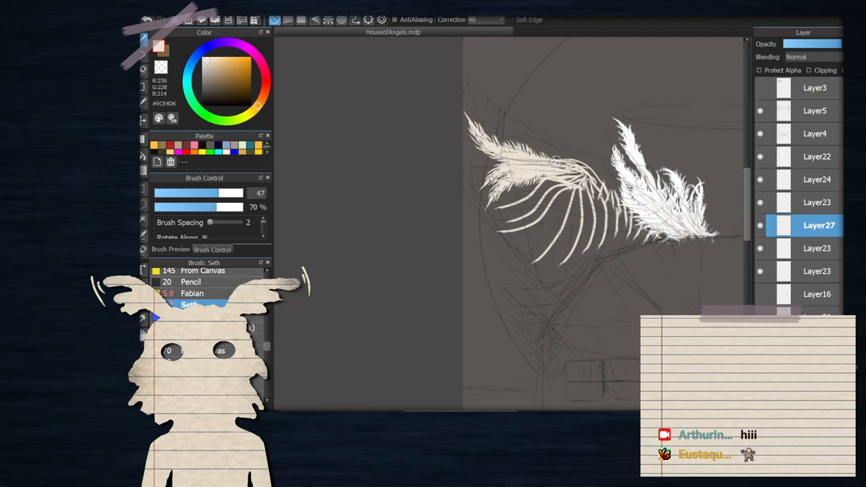
pyautogui.scroll(-1, 519, 170)
pyautogui.scroll(3, 507, 138)
pyautogui.scroll(-2, 476, 152)
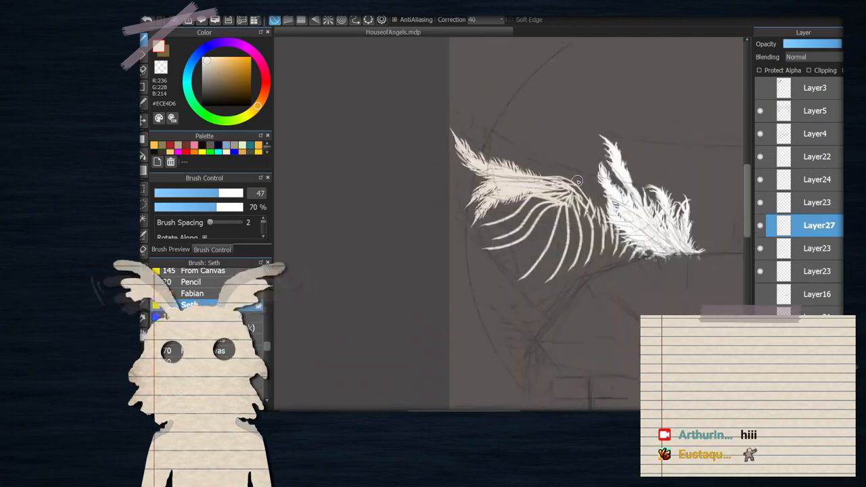
pyautogui.scroll(1, 563, 157)
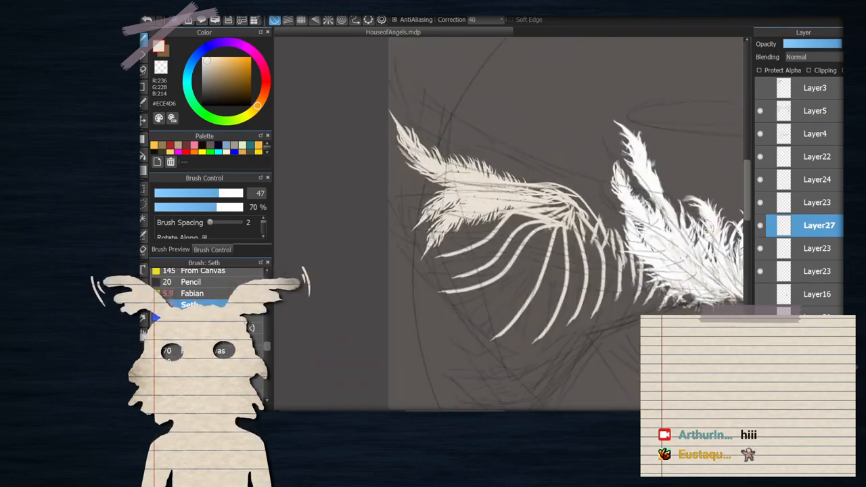
# Paint a long curved beige shaft on Layer27 above the feathers, from the white wing to near the canvas's left edge
pyautogui.moveTo(618, 190); pyautogui.dragTo(530, 164)
pyautogui.moveTo(609, 187)
pyautogui.mouseDown()
pyautogui.moveTo(561, 174)
pyautogui.moveTo(499, 142)
pyautogui.mouseUp()
pyautogui.moveTo(549, 166); pyautogui.dragTo(475, 129)
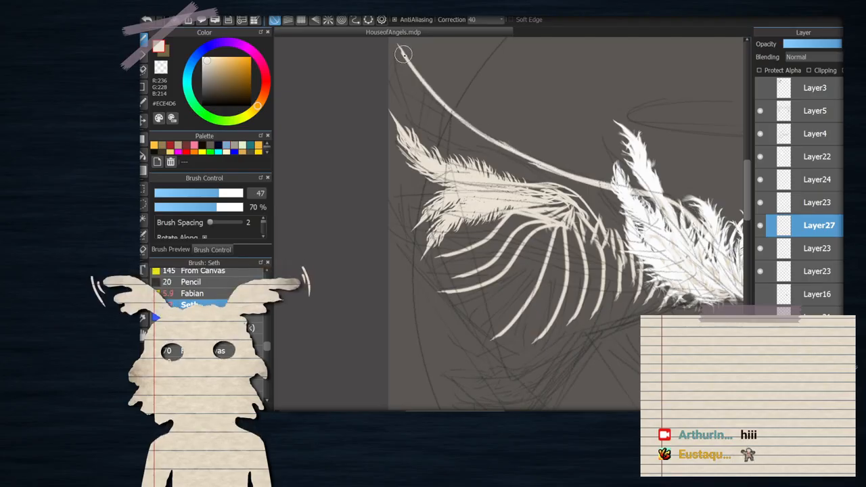
pyautogui.scroll(-1, 437, 113)
pyautogui.scroll(2, 435, 94)
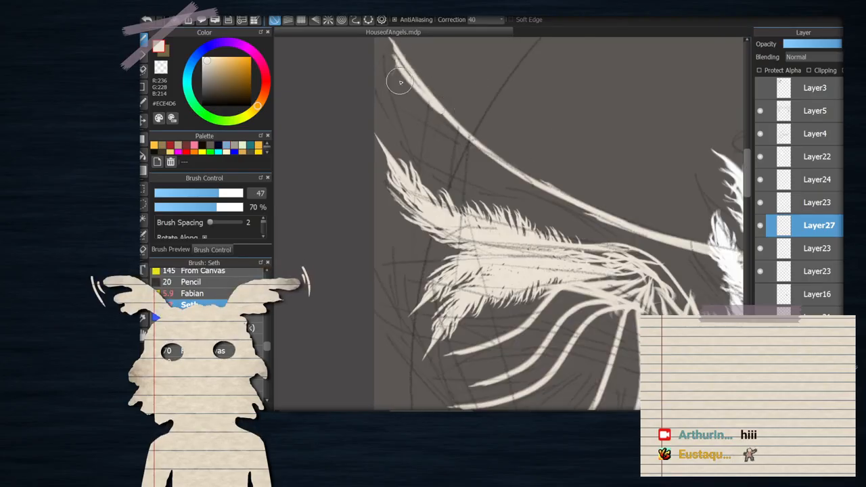
# Paint beige barbs along the lower side of the long upper shaft, from its outer tip towards the white wing
pyautogui.moveTo(390, 72); pyautogui.dragTo(483, 158)
pyautogui.moveTo(405, 102); pyautogui.dragTo(489, 147)
pyautogui.moveTo(429, 136); pyautogui.dragTo(534, 179)
pyautogui.moveTo(485, 179)
pyautogui.mouseDown()
pyautogui.moveTo(586, 204)
pyautogui.moveTo(550, 206)
pyautogui.moveTo(594, 206)
pyautogui.mouseUp()
pyautogui.moveTo(576, 216); pyautogui.dragTo(617, 220)
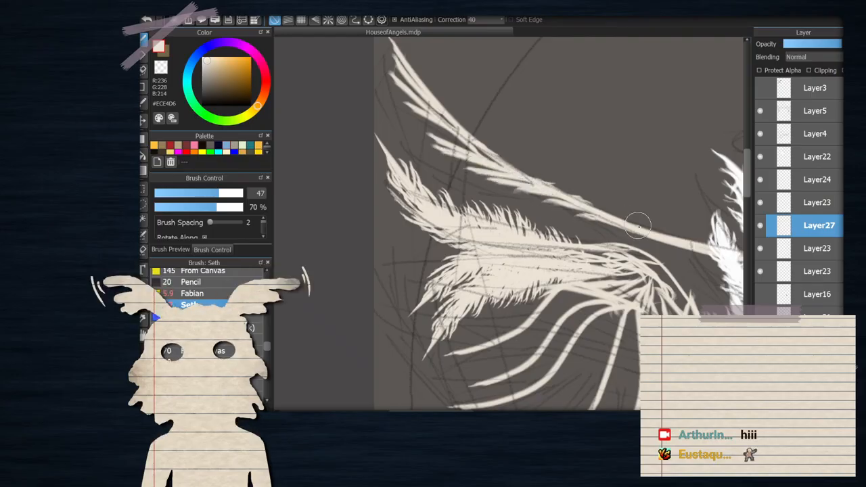
pyautogui.scroll(-1, 567, 196)
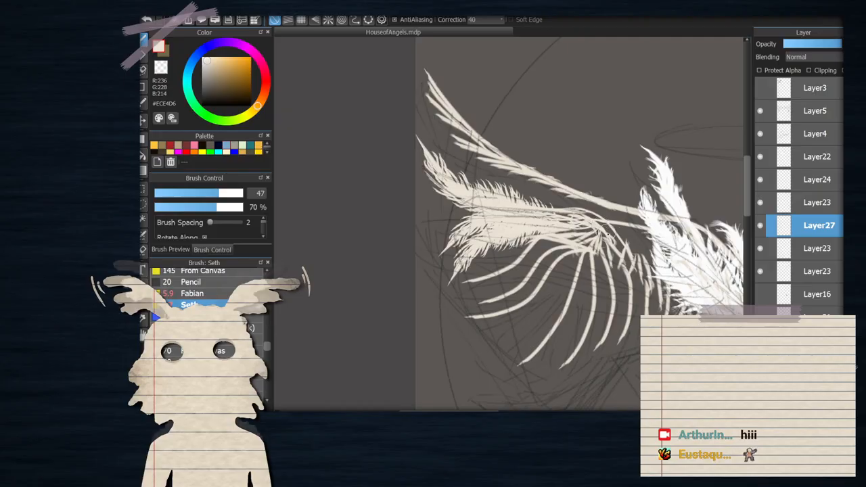
# Move the folder holding the cover text above Layer5 and check the wing together with the House of Angels title
pyautogui.scroll(-3, 524, 203)
pyautogui.scroll(2, 518, 211)
pyautogui.scroll(-1, 525, 213)
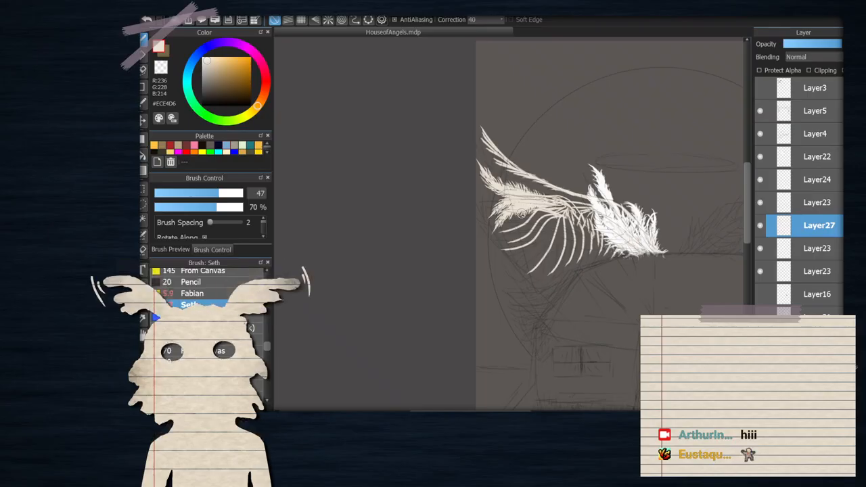
pyautogui.scroll(-2, 521, 214)
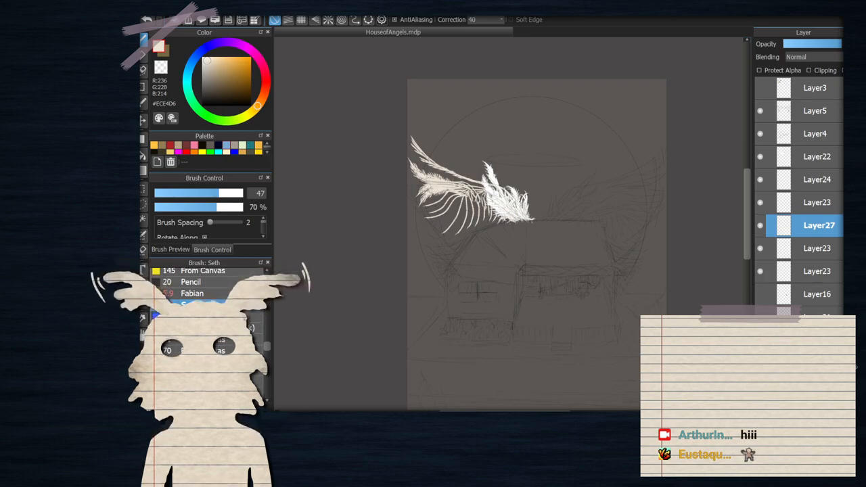
pyautogui.moveTo(817, 345); pyautogui.dragTo(805, 108)
pyautogui.scroll(-1, 559, 214)
pyautogui.moveTo(524, 258); pyautogui.dragTo(536, 238)
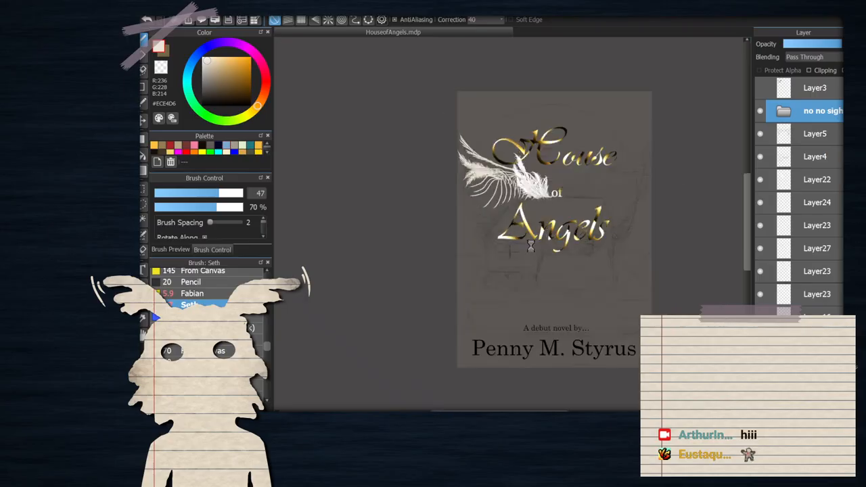
pyautogui.scroll(1, 535, 237)
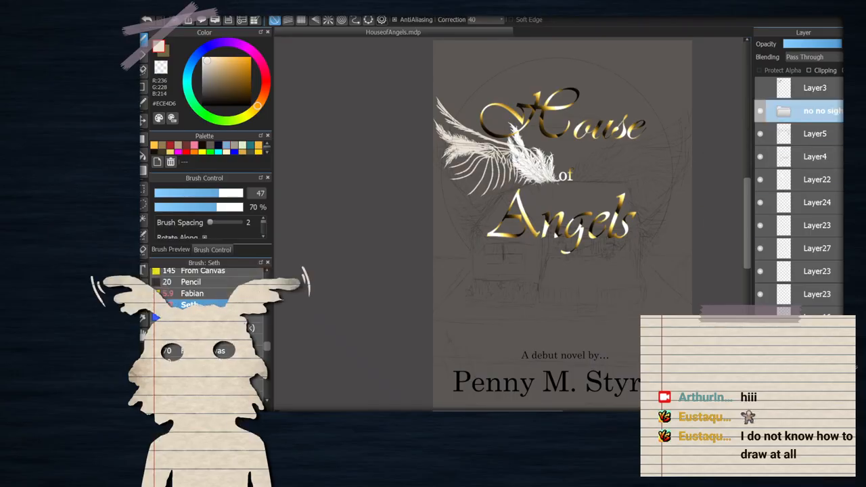
# Move the folder holding the cover text down the layer stack, compare the wing layers' visibility, and make Layer27 active
pyautogui.moveTo(805, 111); pyautogui.dragTo(805, 365)
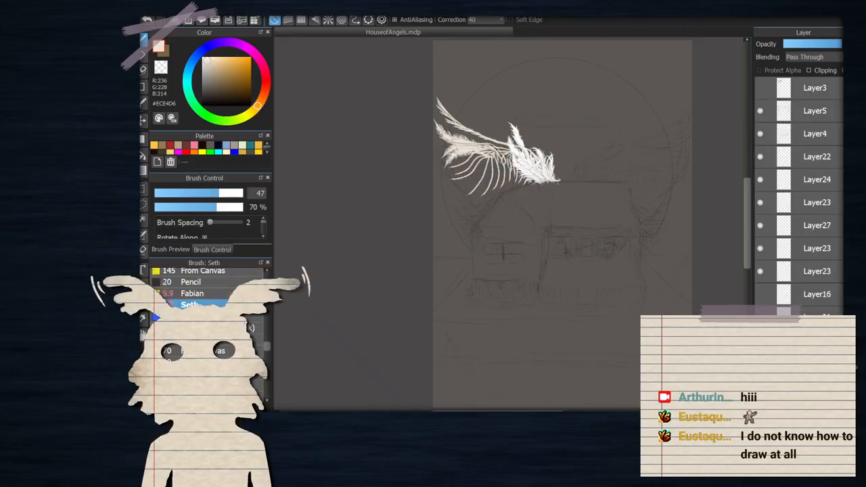
pyautogui.click(798, 111)
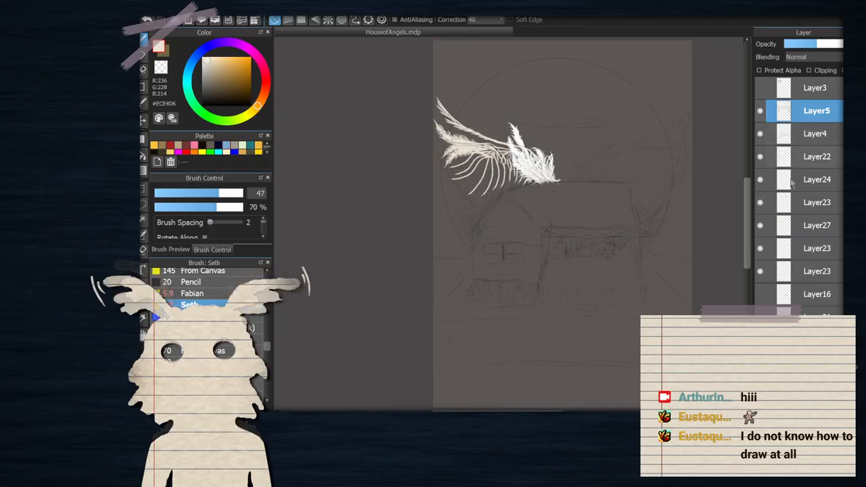
pyautogui.click(801, 248)
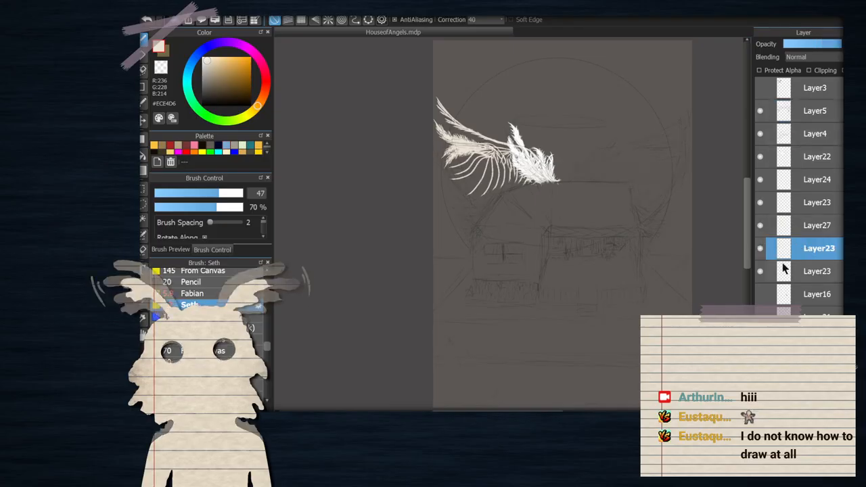
pyautogui.click(794, 180)
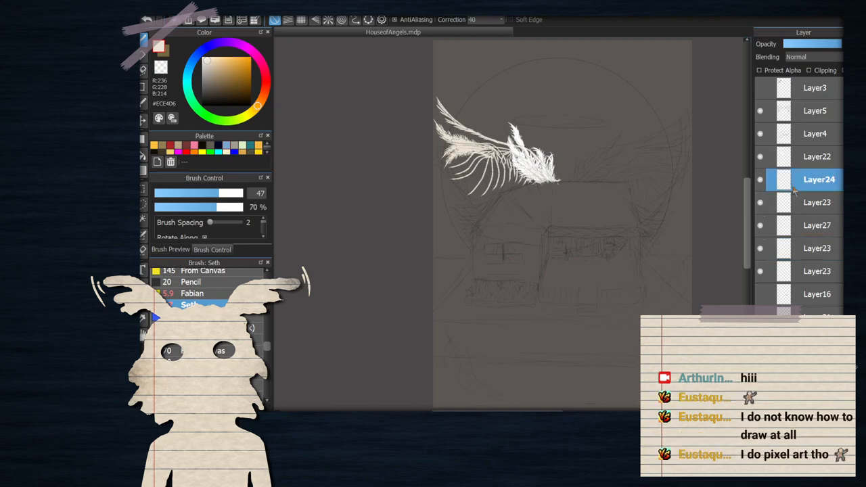
pyautogui.click(759, 179)
pyautogui.click(760, 180)
pyautogui.click(760, 227)
pyautogui.click(760, 227)
pyautogui.click(815, 230)
# Set the brush size to 33 and add beige barbs along the lower side of the long upper shaft on Layer27
pyautogui.scroll(1, 517, 205)
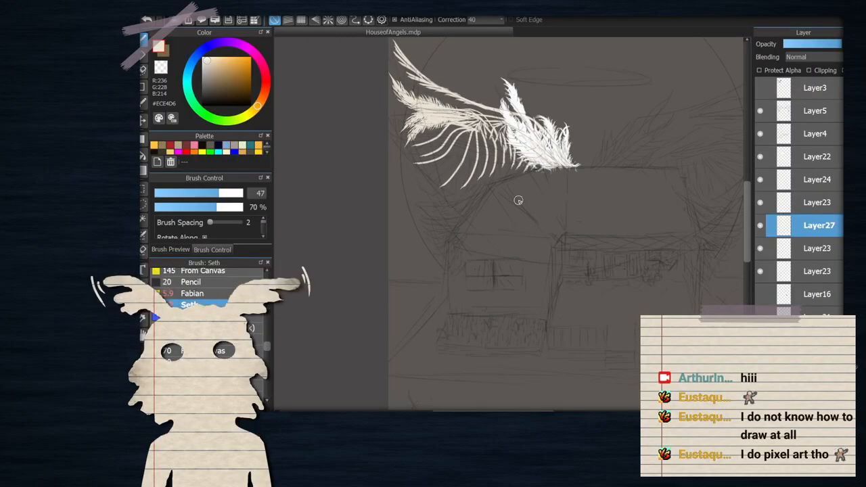
pyautogui.scroll(2, 501, 221)
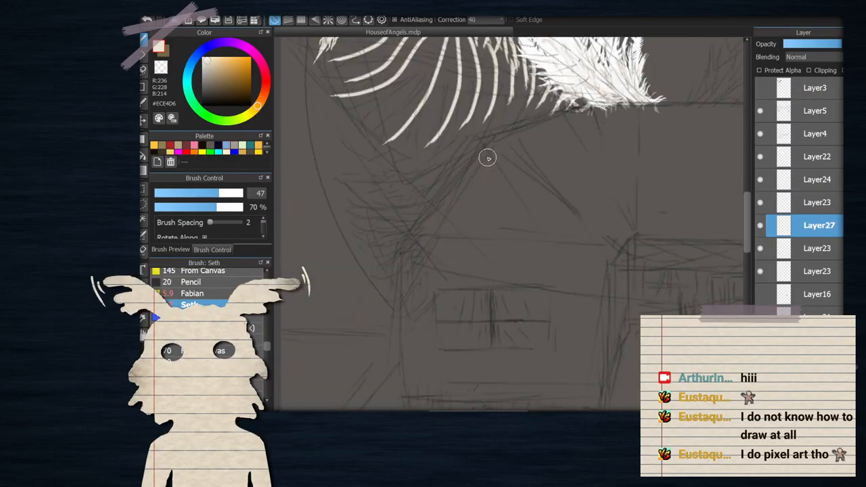
pyautogui.scroll(-3, 487, 159)
pyautogui.scroll(3, 500, 169)
pyautogui.scroll(-2, 514, 176)
pyautogui.scroll(2, 514, 176)
pyautogui.scroll(-2, 517, 183)
pyautogui.scroll(2, 521, 190)
pyautogui.scroll(-1, 523, 194)
pyautogui.scroll(1, 523, 194)
pyautogui.moveTo(230, 193); pyautogui.dragTo(207, 194)
pyautogui.scroll(1, 517, 115)
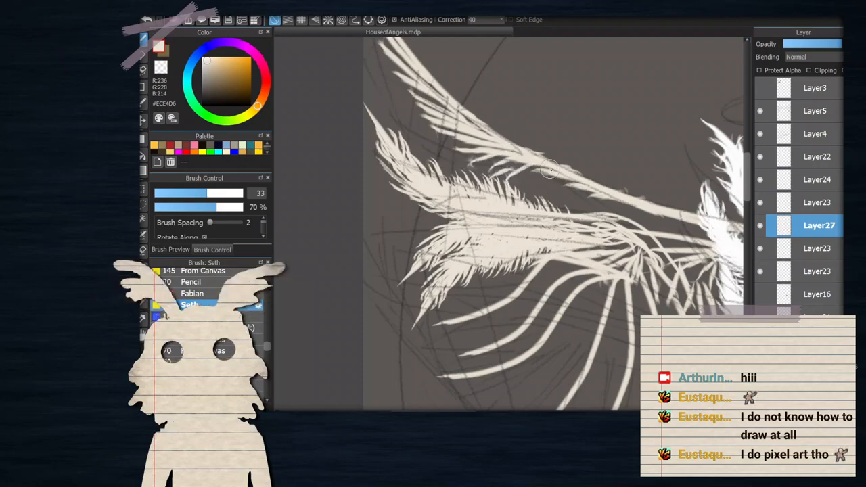
pyautogui.scroll(-1, 549, 177)
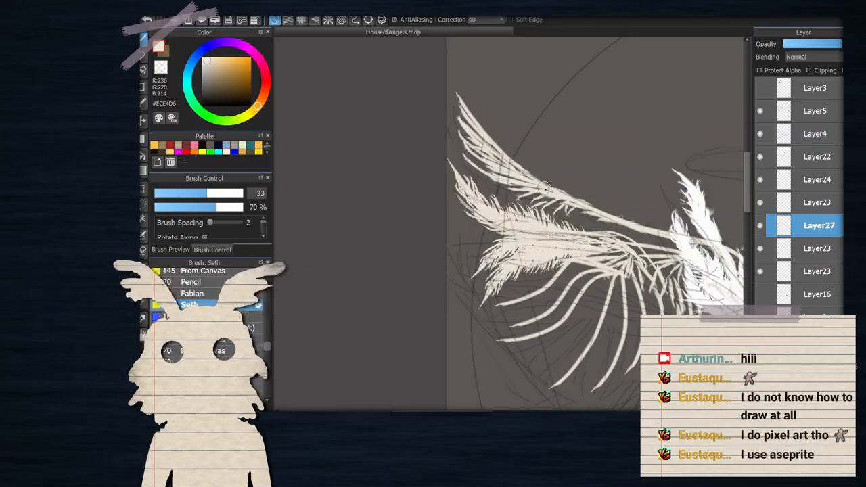
pyautogui.scroll(-1, 589, 224)
pyautogui.scroll(1, 590, 224)
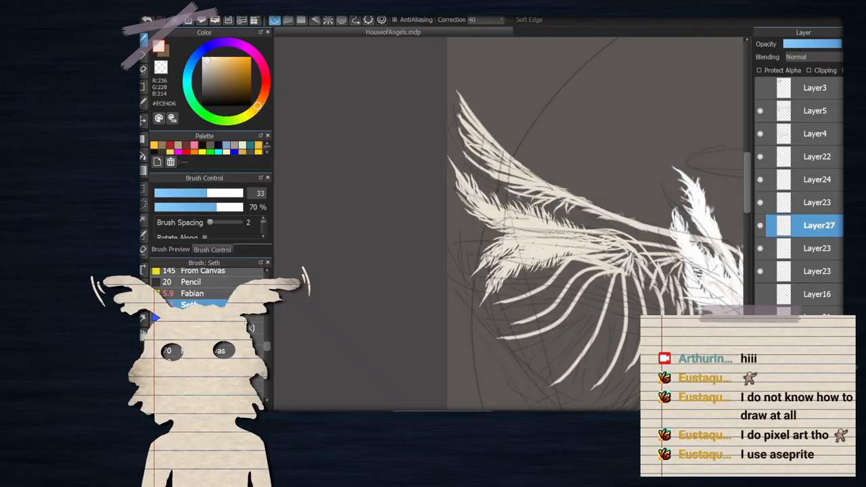
# Thicken the upper beige feather with long strokes along its shaft, its outer edge near the tip and its lower edge
pyautogui.scroll(-2, 484, 281)
pyautogui.scroll(2, 531, 290)
pyautogui.scroll(-2, 489, 277)
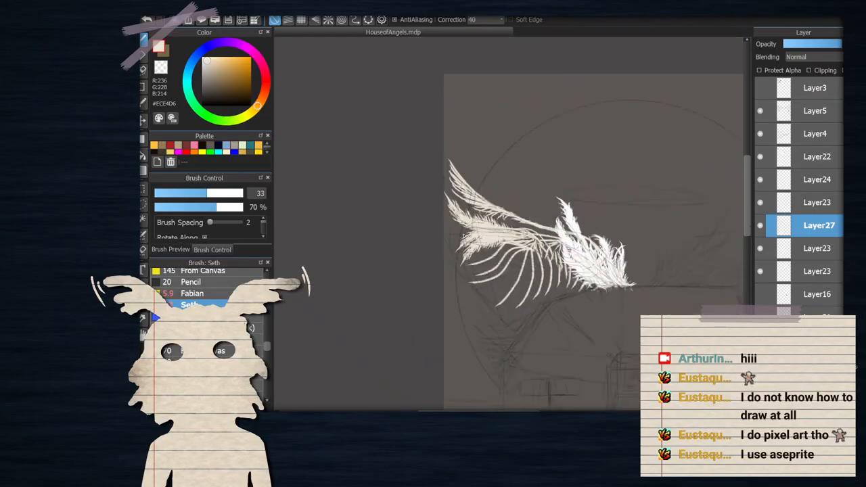
pyautogui.scroll(2, 521, 223)
pyautogui.scroll(2, 499, 205)
pyautogui.moveTo(407, 212)
pyautogui.mouseDown()
pyautogui.moveTo(464, 218)
pyautogui.moveTo(442, 225)
pyautogui.moveTo(463, 220)
pyautogui.moveTo(507, 240)
pyautogui.moveTo(474, 239)
pyautogui.moveTo(554, 238)
pyautogui.moveTo(507, 245)
pyautogui.moveTo(527, 242)
pyautogui.moveTo(547, 256)
pyautogui.moveTo(523, 252)
pyautogui.moveTo(574, 260)
pyautogui.moveTo(552, 267)
pyautogui.moveTo(577, 261)
pyautogui.moveTo(599, 278)
pyautogui.moveTo(605, 268)
pyautogui.moveTo(629, 285)
pyautogui.moveTo(636, 278)
pyautogui.moveTo(664, 295)
pyautogui.moveTo(673, 286)
pyautogui.moveTo(702, 302)
pyautogui.mouseUp()
pyautogui.scroll(-3, 644, 268)
pyautogui.scroll(2, 652, 274)
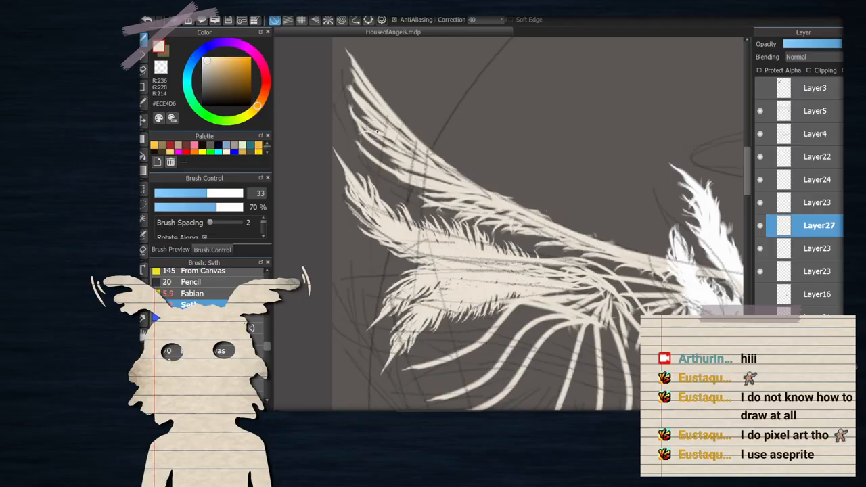
pyautogui.moveTo(346, 97); pyautogui.dragTo(371, 126)
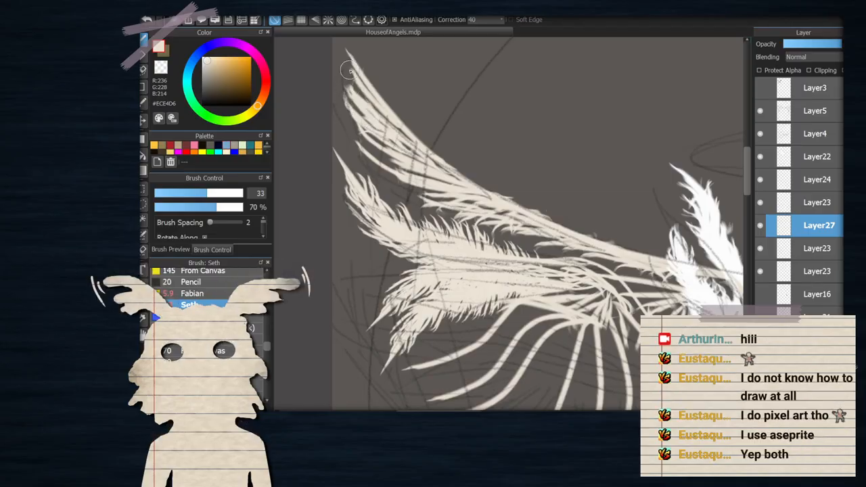
pyautogui.scroll(-1, 399, 128)
pyautogui.scroll(2, 399, 129)
pyautogui.moveTo(371, 157)
pyautogui.mouseDown()
pyautogui.moveTo(393, 157)
pyautogui.moveTo(405, 174)
pyautogui.moveTo(372, 143)
pyautogui.moveTo(430, 192)
pyautogui.moveTo(376, 175)
pyautogui.moveTo(467, 223)
pyautogui.mouseUp()
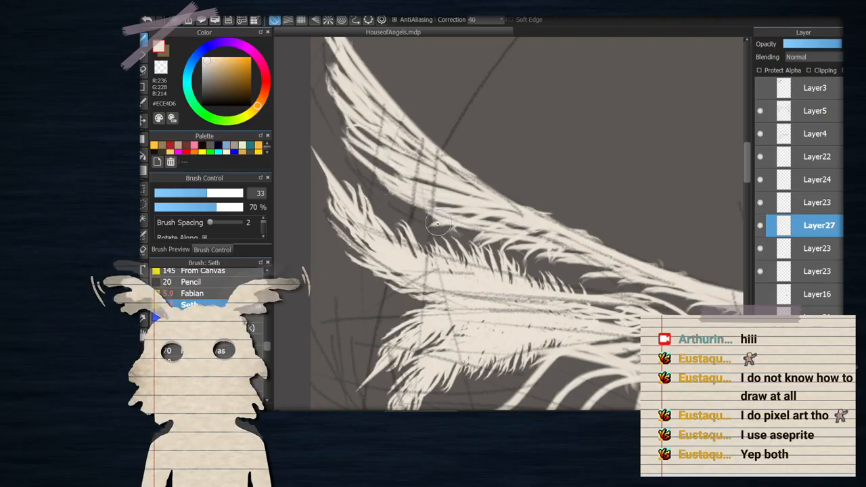
# Extend the outer tip of the upper beige feather upward into a fine point near the canvas edge
pyautogui.scroll(-3, 488, 195)
pyautogui.scroll(1, 488, 195)
pyautogui.scroll(-4, 488, 195)
pyautogui.scroll(5, 429, 217)
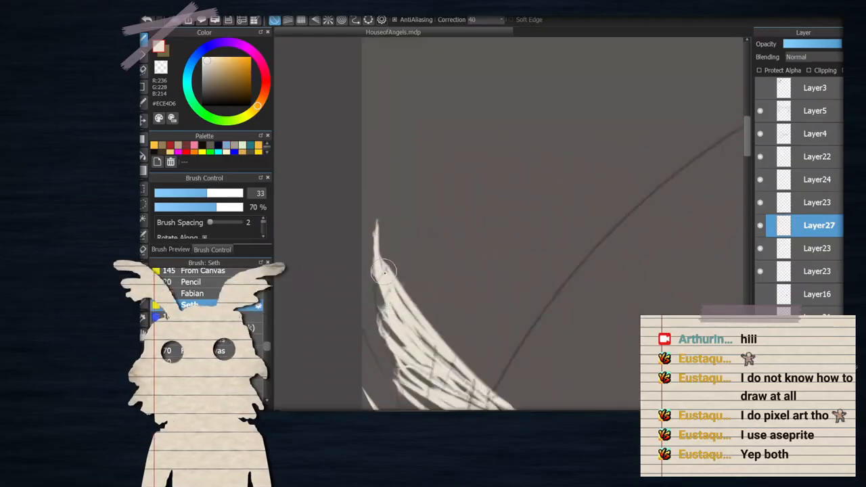
pyautogui.scroll(-4, 425, 267)
pyautogui.scroll(3, 423, 278)
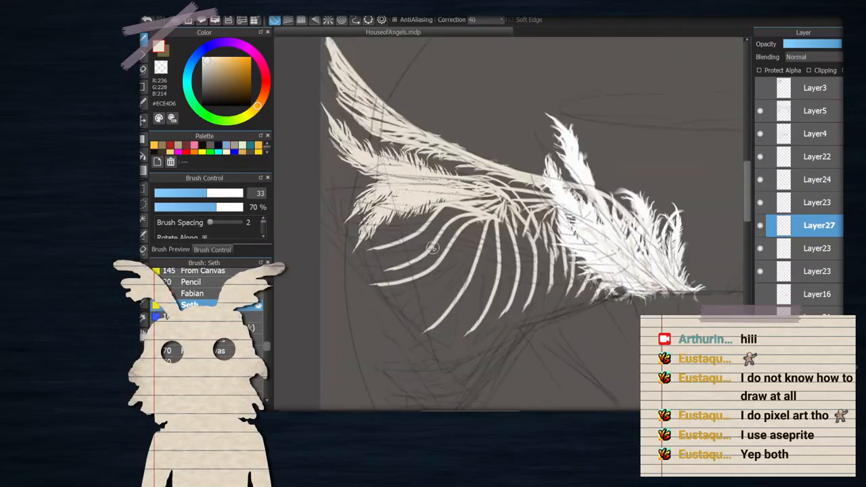
# Reduce the brush size to 22 and examine the bare lower shafts of the feather fan
pyautogui.scroll(1, 433, 248)
pyautogui.scroll(-3, 542, 153)
pyautogui.scroll(3, 536, 159)
pyautogui.scroll(-3, 489, 148)
pyautogui.scroll(3, 503, 191)
pyautogui.click(195, 193)
pyautogui.scroll(-3, 467, 223)
pyautogui.scroll(3, 469, 222)
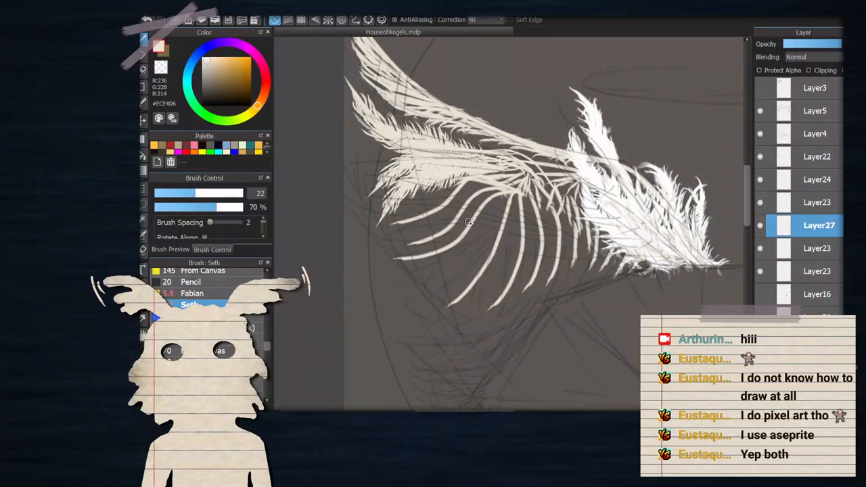
pyautogui.scroll(-2, 472, 220)
pyautogui.scroll(4, 477, 192)
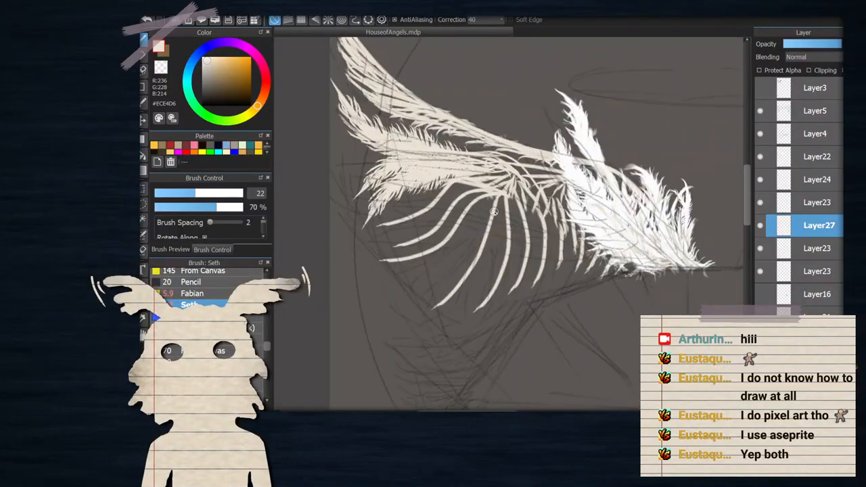
pyautogui.scroll(-5, 511, 160)
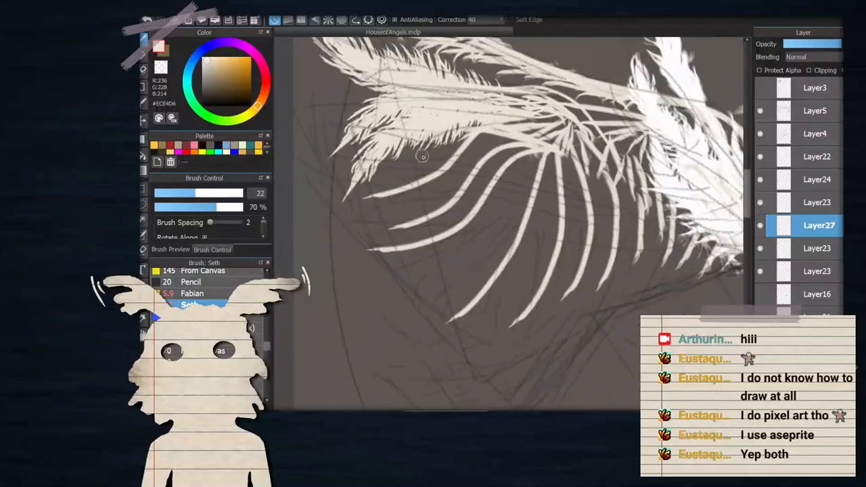
pyautogui.scroll(6, 561, 81)
# Sketch a small wing in the empty space above the white wing, with a curved upper line and short feather strokes beneath
pyautogui.moveTo(584, 183)
pyautogui.mouseDown()
pyautogui.moveTo(552, 122)
pyautogui.moveTo(484, 112)
pyautogui.moveTo(421, 127)
pyautogui.moveTo(365, 99)
pyautogui.mouseUp()
pyautogui.moveTo(413, 146); pyautogui.dragTo(462, 142)
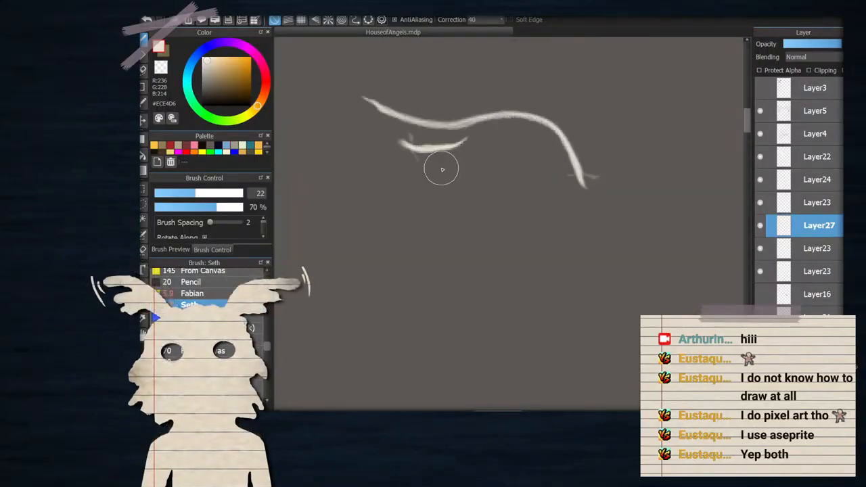
pyautogui.moveTo(441, 169); pyautogui.dragTo(475, 153)
pyautogui.moveTo(474, 185); pyautogui.dragTo(497, 158)
pyautogui.moveTo(495, 196); pyautogui.dragTo(508, 168)
pyautogui.moveTo(408, 186)
pyautogui.mouseDown()
pyautogui.moveTo(447, 210)
pyautogui.moveTo(485, 206)
pyautogui.mouseUp()
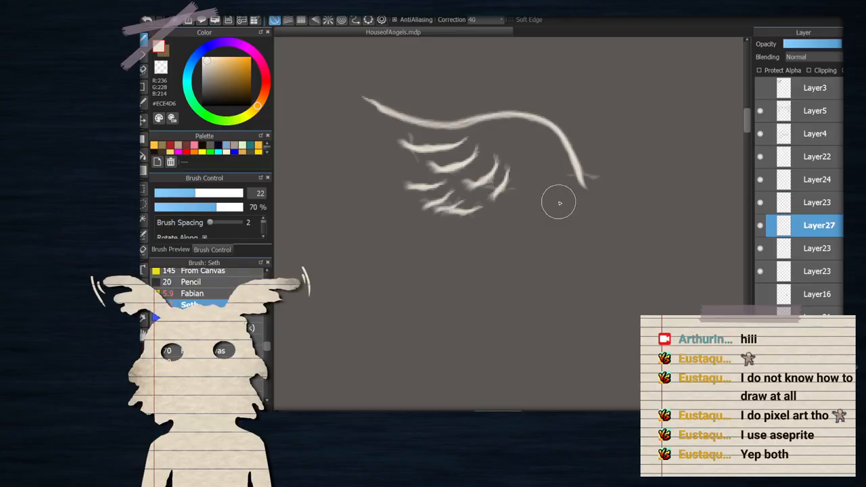
pyautogui.moveTo(569, 205)
pyautogui.mouseDown()
pyautogui.moveTo(557, 160)
pyautogui.moveTo(527, 141)
pyautogui.moveTo(473, 138)
pyautogui.mouseUp()
pyautogui.scroll(-5, 524, 146)
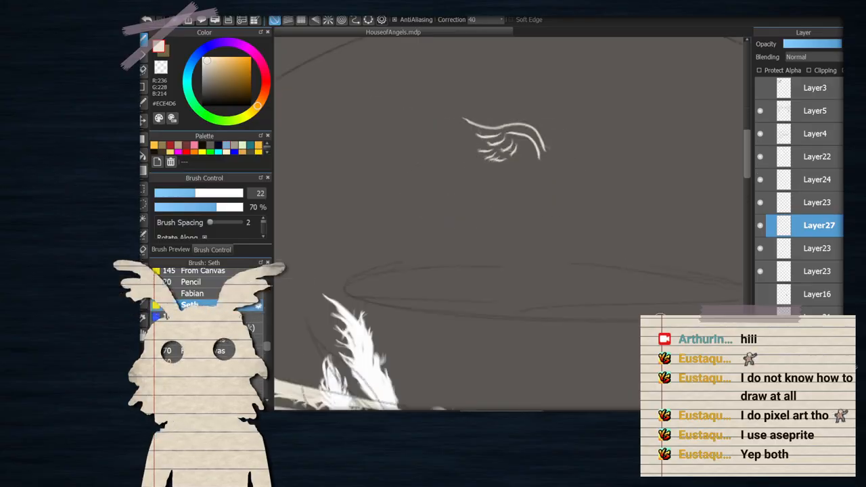
pyautogui.scroll(5, 498, 133)
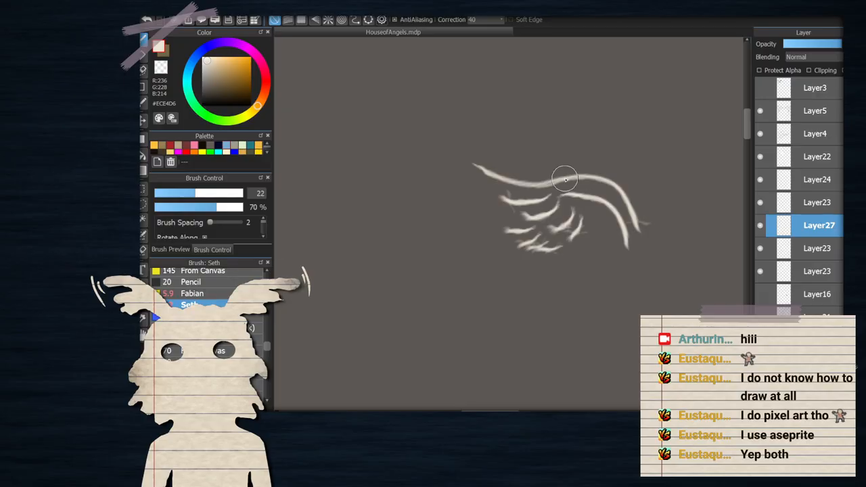
# Erase the small wing sketch above the white wing with a large eraser and return to the brush
pyautogui.press('e')
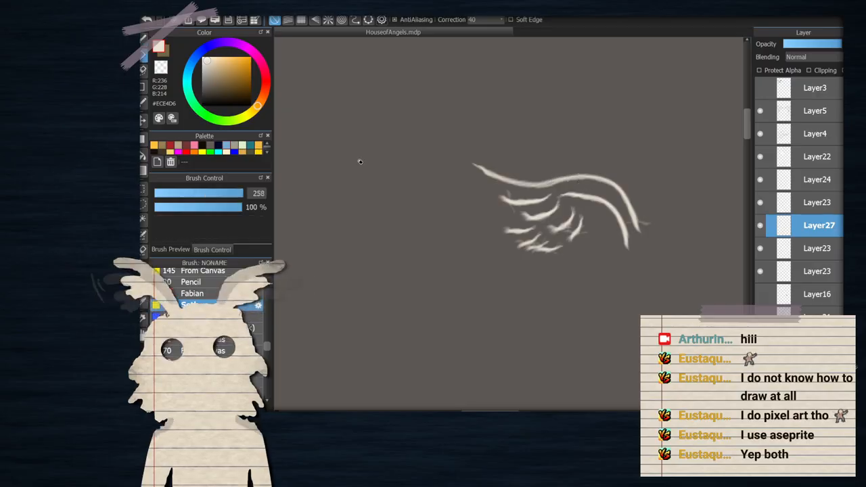
pyautogui.moveTo(236, 193); pyautogui.dragTo(230, 195)
pyautogui.moveTo(439, 189); pyautogui.dragTo(645, 215)
pyautogui.press('b')
# Paint fine beige barbs along the uppermost bare shaft of the fan, just below the finished feathers, out to its tip
pyautogui.scroll(-6, 528, 143)
pyautogui.scroll(-3, 505, 102)
pyautogui.scroll(4, 504, 141)
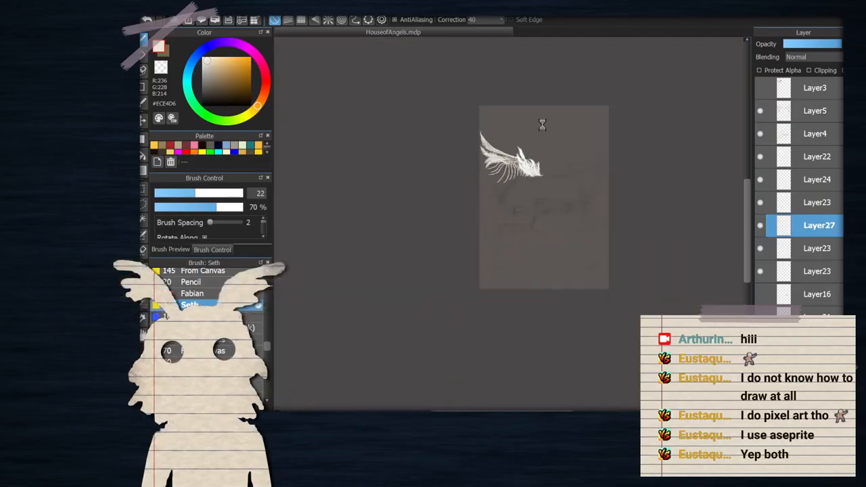
pyautogui.scroll(-2, 505, 142)
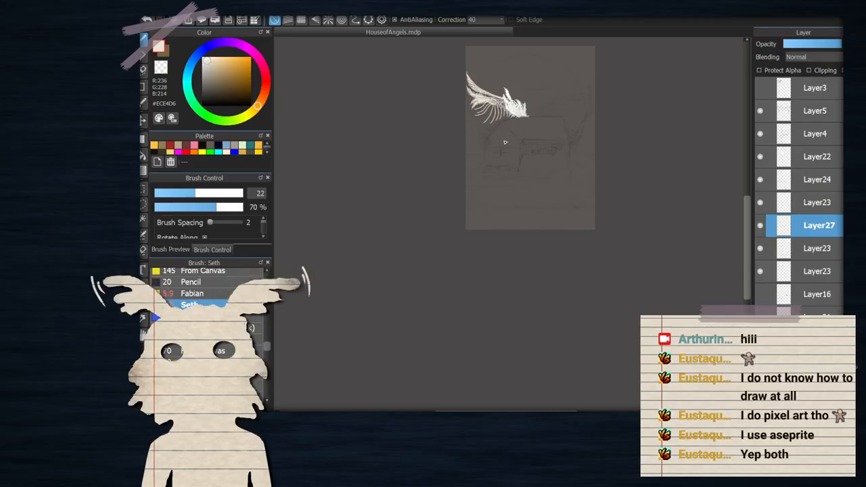
pyautogui.scroll(5, 496, 102)
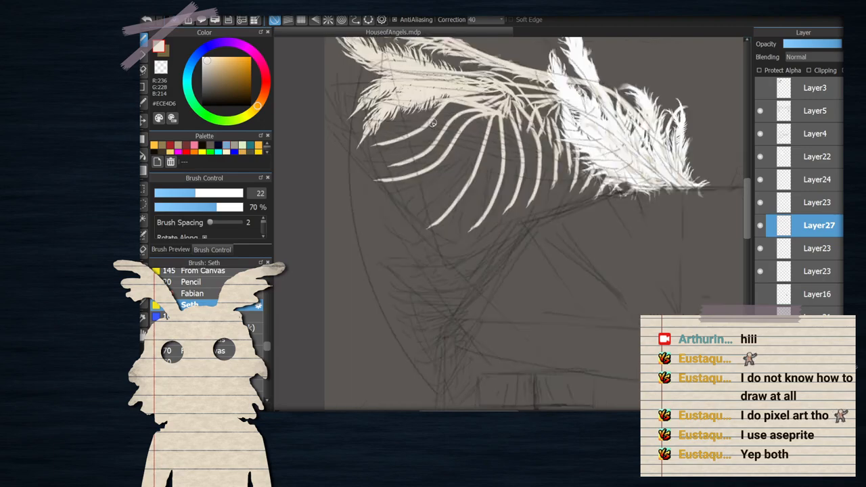
pyautogui.scroll(1, 433, 122)
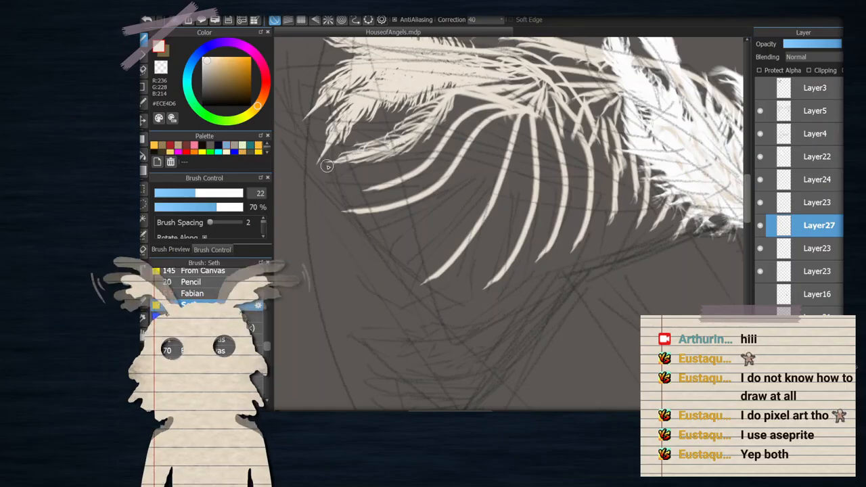
pyautogui.scroll(-2, 443, 134)
pyautogui.scroll(2, 449, 121)
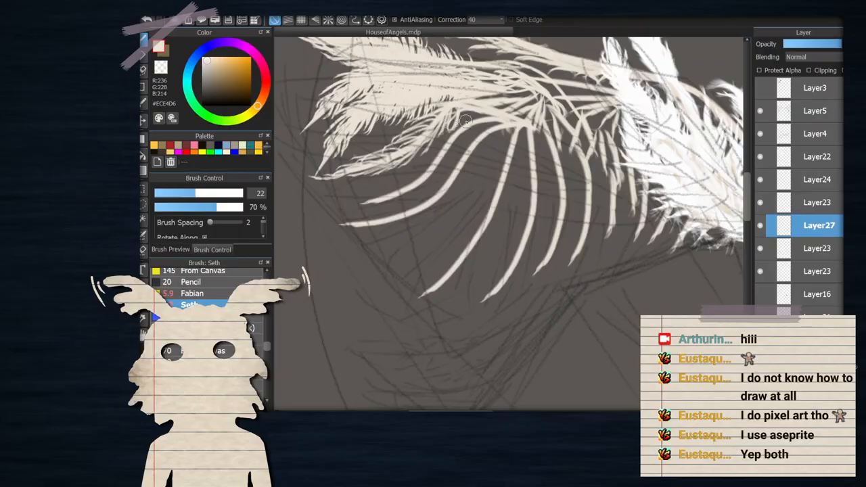
pyautogui.scroll(-3, 478, 117)
pyautogui.scroll(3, 435, 216)
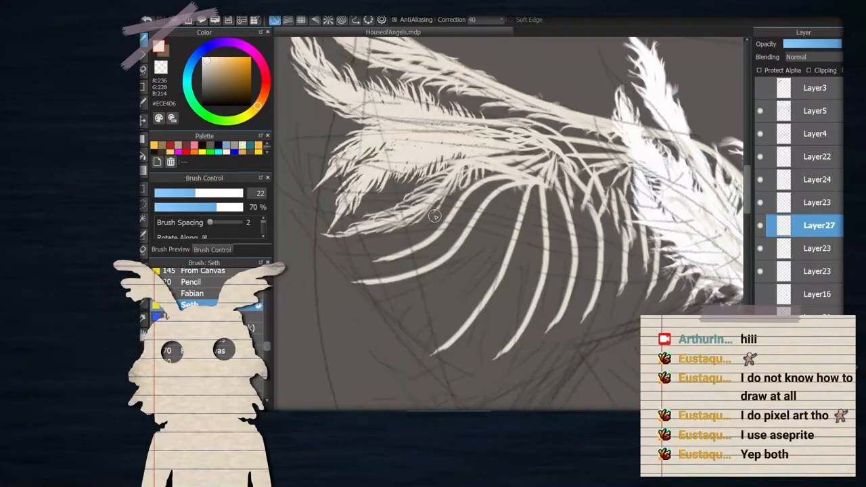
# Set the brush size to 29 and the brush opacity to 60 %
pyautogui.click(205, 198)
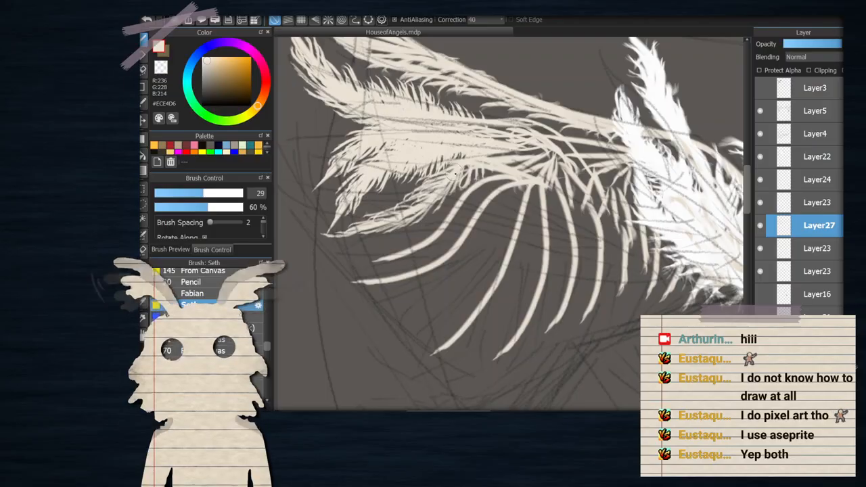
pyautogui.scroll(-4, 433, 162)
pyautogui.scroll(5, 608, 325)
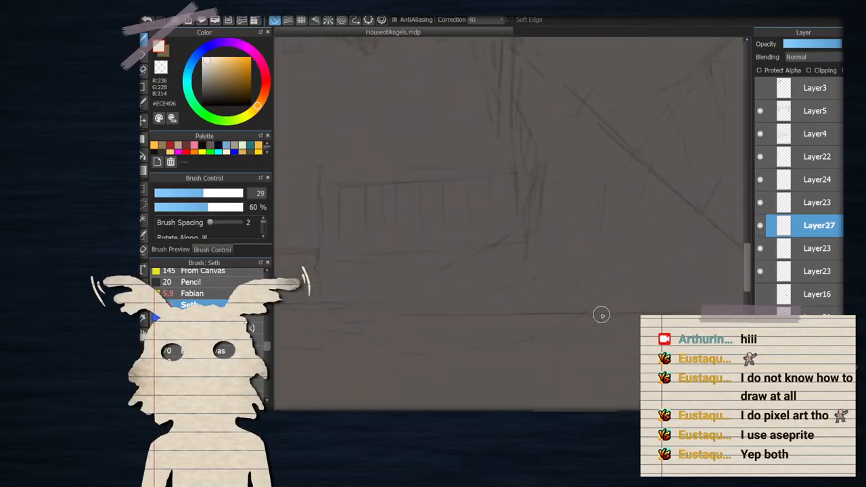
# Sketch a long curved outline with a spiky, hand-like upper end and a notched lower end in the empty lower part of the page
pyautogui.scroll(-3, 481, 218)
pyautogui.scroll(3, 556, 153)
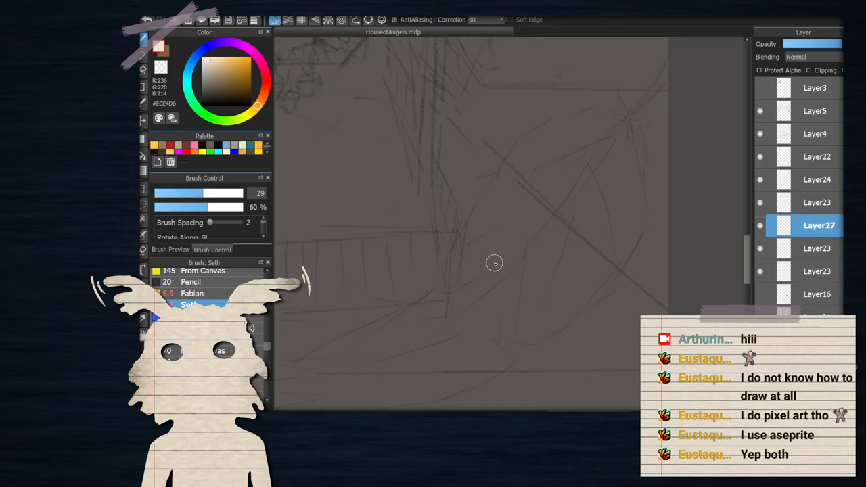
pyautogui.scroll(-2, 544, 222)
pyautogui.scroll(2, 527, 351)
pyautogui.moveTo(491, 302); pyautogui.dragTo(509, 343)
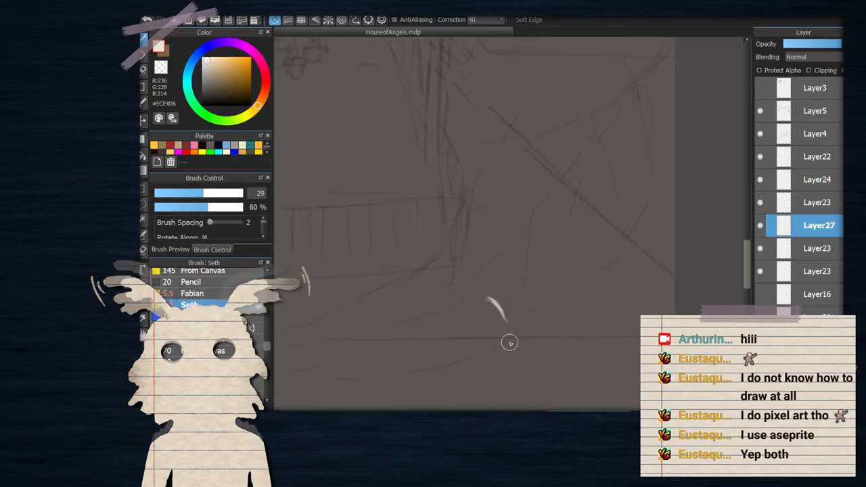
pyautogui.moveTo(491, 299); pyautogui.dragTo(536, 326)
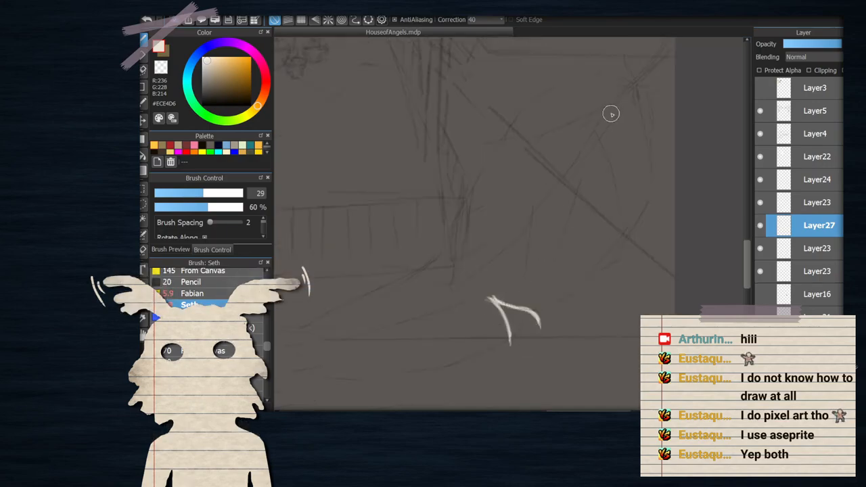
pyautogui.moveTo(433, 308)
pyautogui.mouseDown()
pyautogui.moveTo(615, 87)
pyautogui.moveTo(656, 84)
pyautogui.mouseUp()
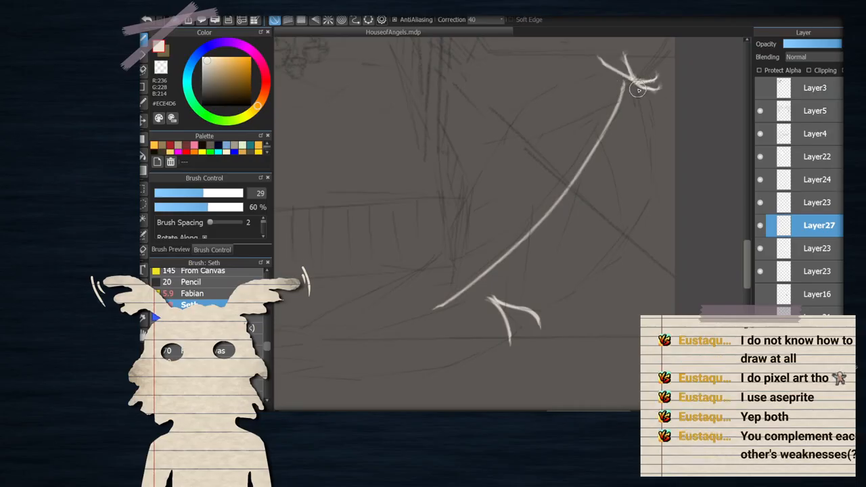
pyautogui.moveTo(651, 161); pyautogui.dragTo(652, 155)
pyautogui.moveTo(651, 154)
pyautogui.mouseDown()
pyautogui.moveTo(572, 305)
pyautogui.moveTo(537, 326)
pyautogui.mouseUp()
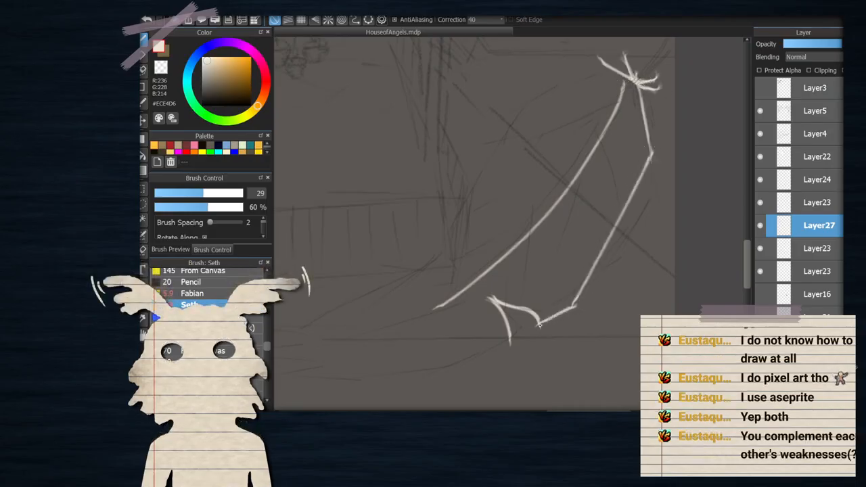
# Extend the curved outline sketch with a sweeping lower line, a pointed far tip and a stepped upper edge
pyautogui.scroll(-2, 524, 280)
pyautogui.scroll(2, 523, 280)
pyautogui.moveTo(576, 267)
pyautogui.mouseDown()
pyautogui.moveTo(437, 329)
pyautogui.moveTo(323, 319)
pyautogui.mouseUp()
pyautogui.scroll(-2, 338, 311)
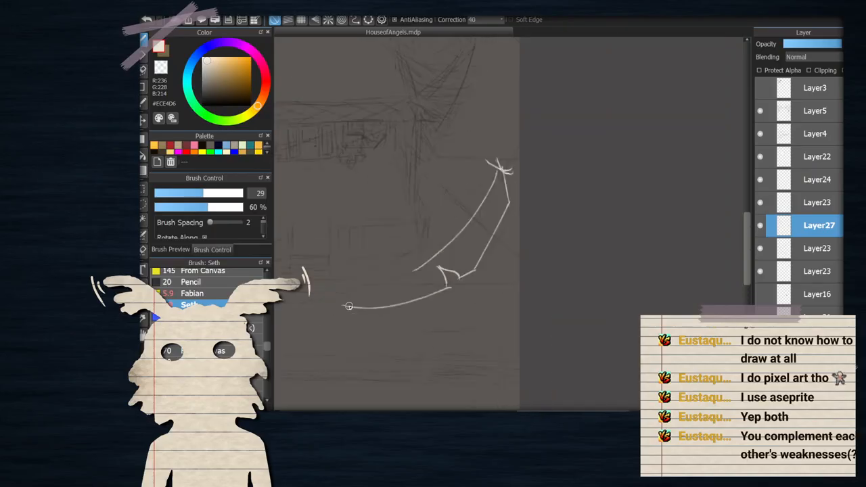
pyautogui.scroll(2, 342, 302)
pyautogui.scroll(-3, 380, 253)
pyautogui.moveTo(360, 271); pyautogui.dragTo(313, 251)
pyautogui.moveTo(312, 252); pyautogui.dragTo(352, 244)
pyautogui.moveTo(356, 242)
pyautogui.mouseDown()
pyautogui.moveTo(364, 252)
pyautogui.moveTo(435, 220)
pyautogui.mouseUp()
pyautogui.moveTo(482, 143); pyautogui.dragTo(437, 205)
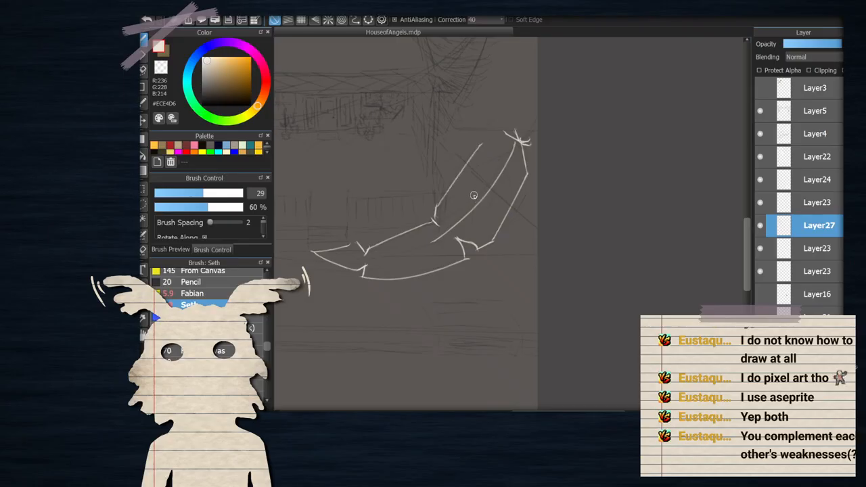
# Undo all strokes of the curved outline sketch in the lower part of the page
pyautogui.scroll(1, 469, 201)
pyautogui.scroll(-2, 470, 201)
pyautogui.scroll(1, 469, 205)
pyautogui.scroll(-1, 496, 226)
pyautogui.scroll(1, 457, 215)
pyautogui.hotkey('ctrl', 'z')
pyautogui.hotkey('ctrl', 'z')
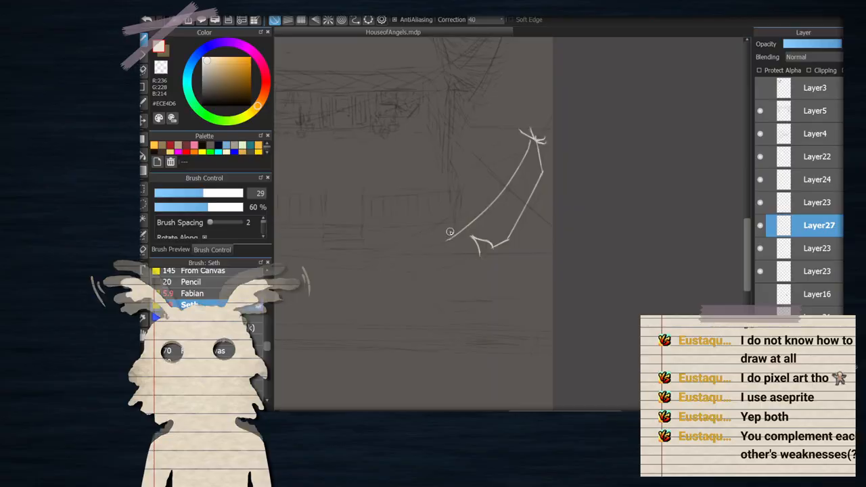
pyautogui.hotkey('ctrl', 'z')
pyautogui.hotkey('ctrl', 'z')
pyautogui.hotkey('ctrl', 'z')
pyautogui.hotkey('ctrl', 'z')
# Examine the wing's feathers and bare lower shafts up close and against the whole cover composition
pyautogui.scroll(-3, 474, 227)
pyautogui.scroll(3, 418, 154)
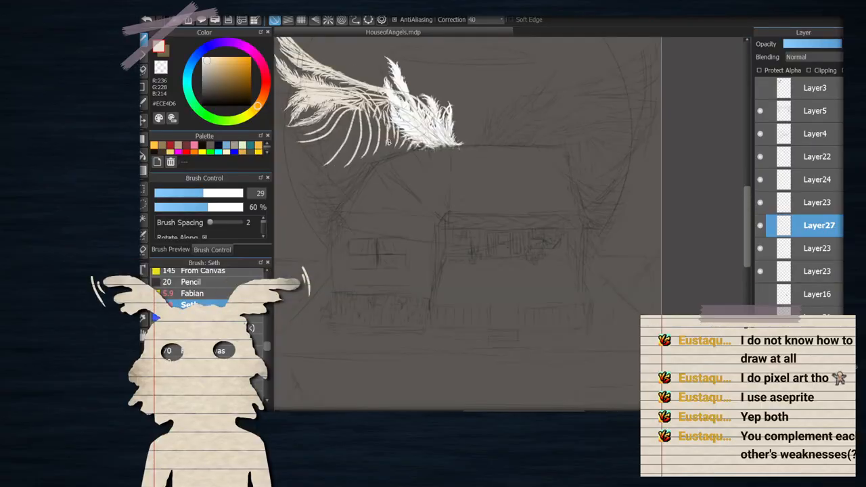
pyautogui.scroll(-3, 418, 153)
pyautogui.scroll(3, 418, 154)
pyautogui.scroll(-1, 510, 190)
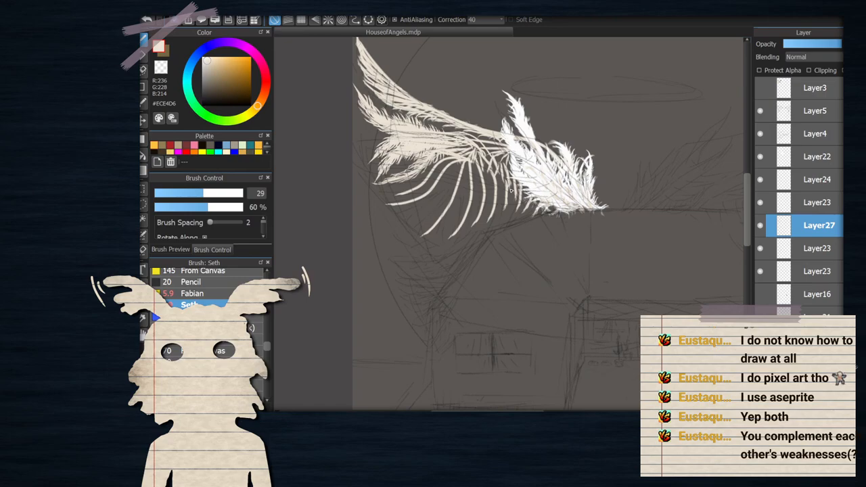
pyautogui.scroll(1, 430, 169)
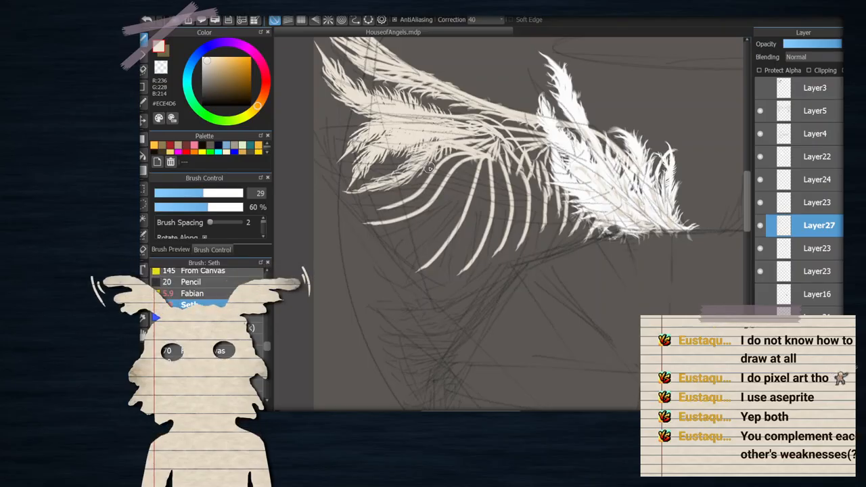
pyautogui.scroll(2, 429, 168)
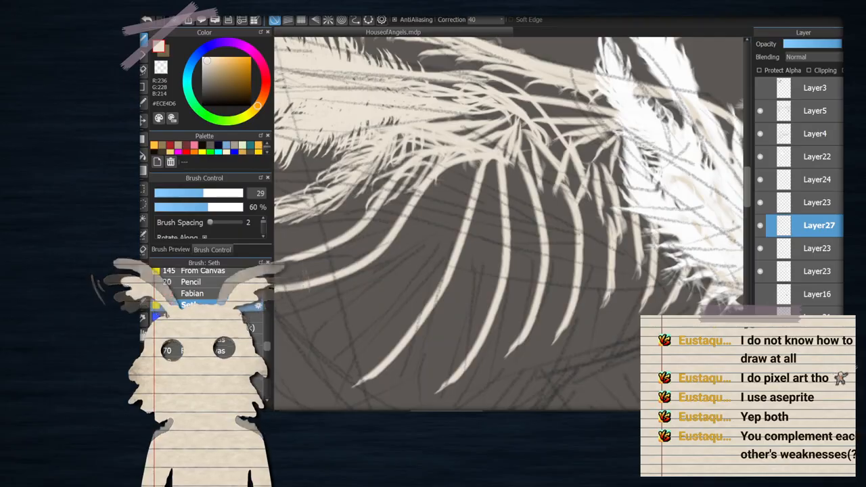
pyautogui.scroll(-3, 541, 369)
pyautogui.scroll(1, 589, 304)
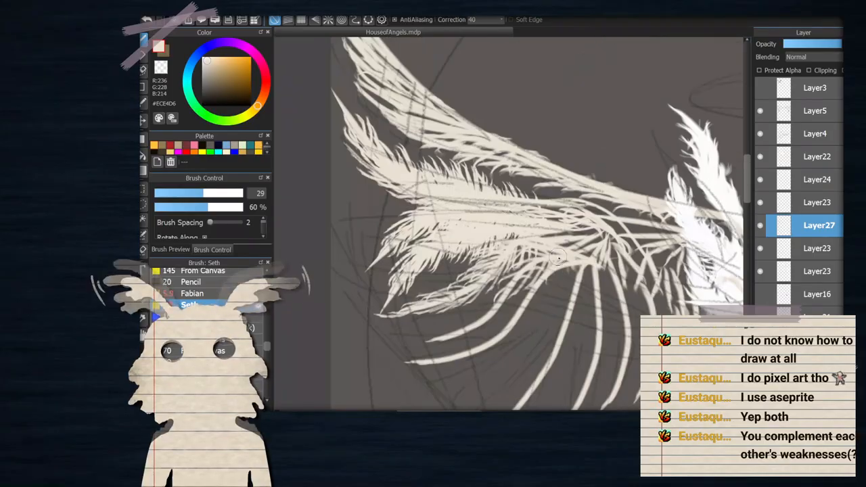
pyautogui.scroll(-3, 609, 297)
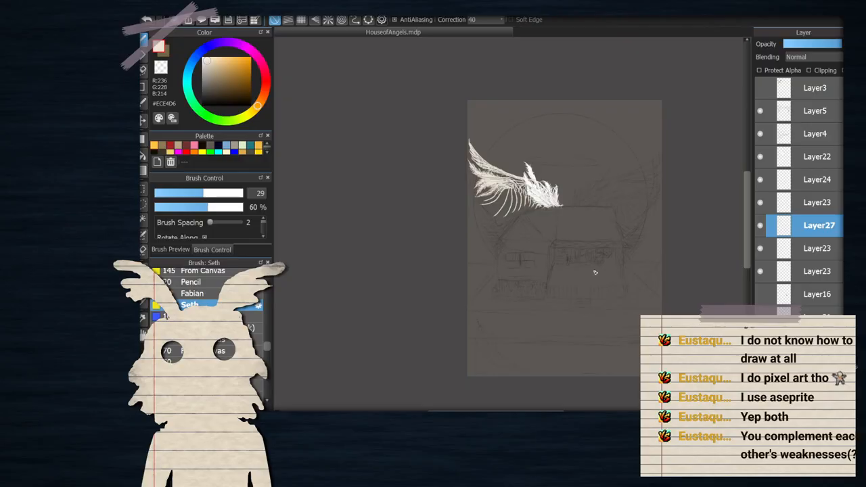
pyautogui.scroll(2, 579, 247)
pyautogui.scroll(-1, 550, 218)
pyautogui.scroll(1, 509, 125)
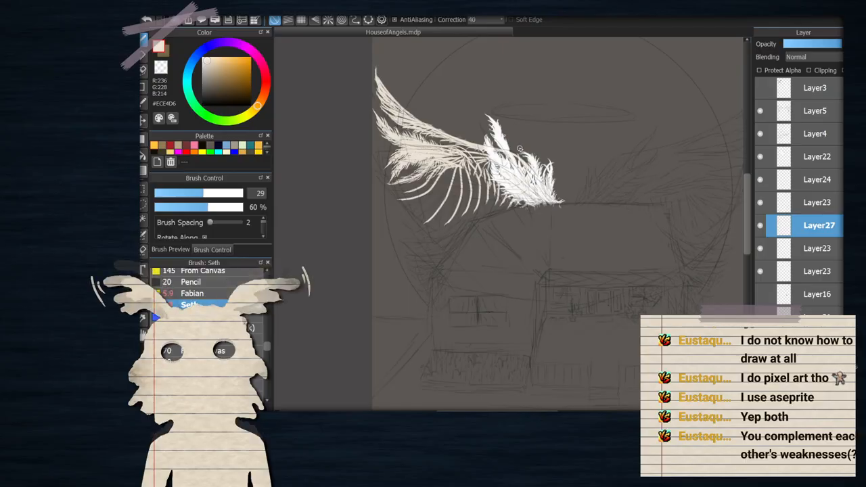
pyautogui.scroll(-5, 537, 140)
pyautogui.scroll(3, 539, 139)
pyautogui.scroll(2, 497, 163)
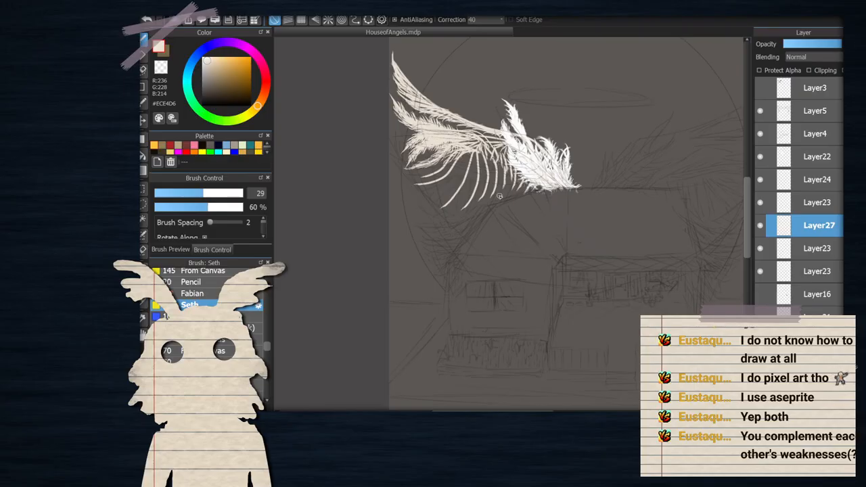
pyautogui.scroll(-2, 500, 194)
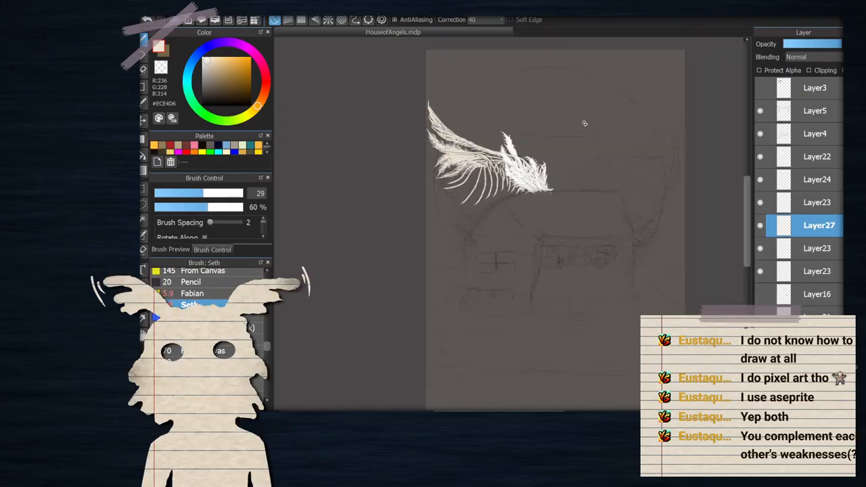
# Paint short beige barbs along the upper part of the first bare shaft below the finished feathers
pyautogui.scroll(4, 507, 164)
pyautogui.scroll(-2, 507, 162)
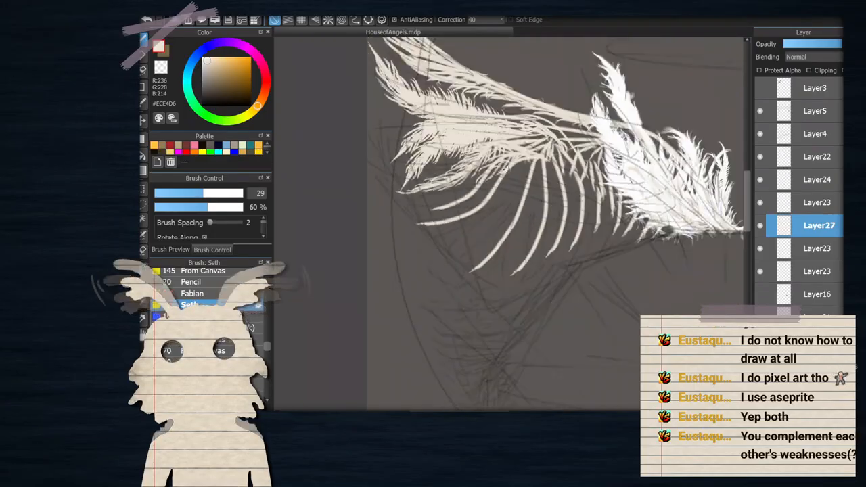
pyautogui.scroll(2, 507, 169)
pyautogui.moveTo(504, 155); pyautogui.dragTo(486, 188)
pyautogui.moveTo(515, 134); pyautogui.dragTo(501, 170)
pyautogui.moveTo(517, 109); pyautogui.dragTo(500, 133)
pyautogui.moveTo(479, 150)
pyautogui.mouseDown()
pyautogui.moveTo(462, 170)
pyautogui.moveTo(460, 188)
pyautogui.moveTo(477, 165)
pyautogui.moveTo(452, 201)
pyautogui.mouseUp()
pyautogui.moveTo(486, 174)
pyautogui.mouseDown()
pyautogui.moveTo(454, 203)
pyautogui.moveTo(473, 201)
pyautogui.mouseUp()
pyautogui.scroll(-4, 466, 126)
pyautogui.scroll(1, 497, 123)
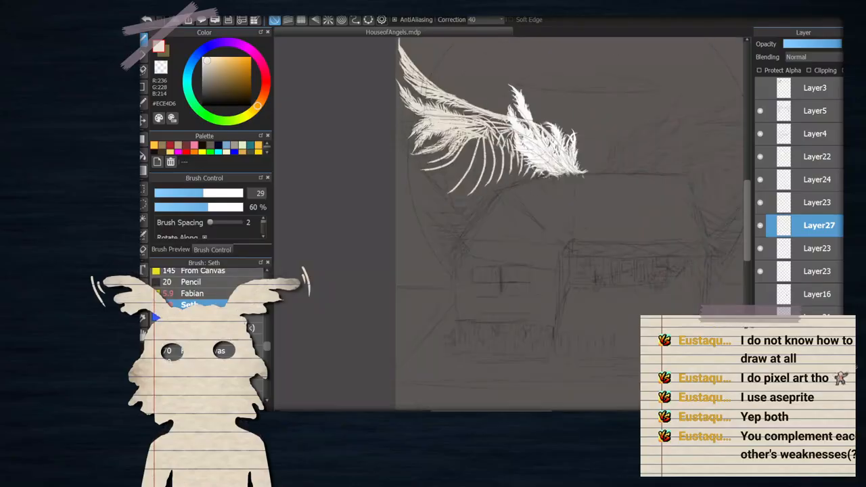
# Lengthen the same shaft's tip and fill its lower part with beige barbs out to the end
pyautogui.scroll(-2, 502, 123)
pyautogui.scroll(2, 568, 84)
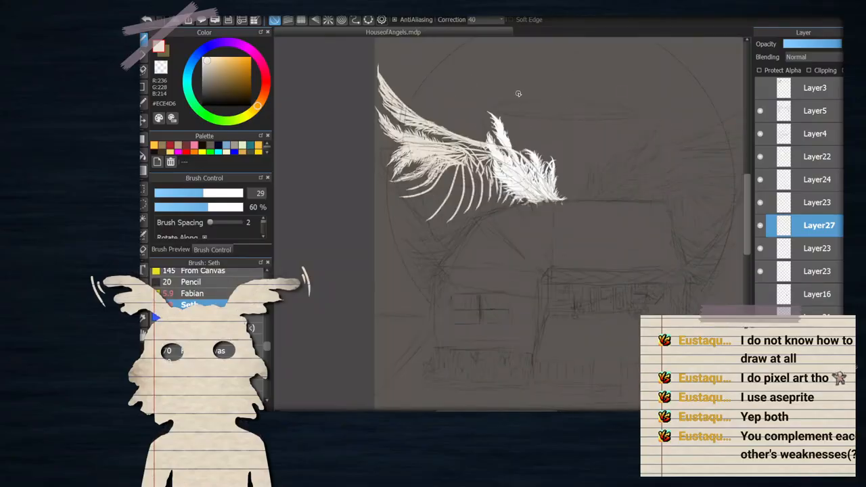
pyautogui.scroll(3, 456, 181)
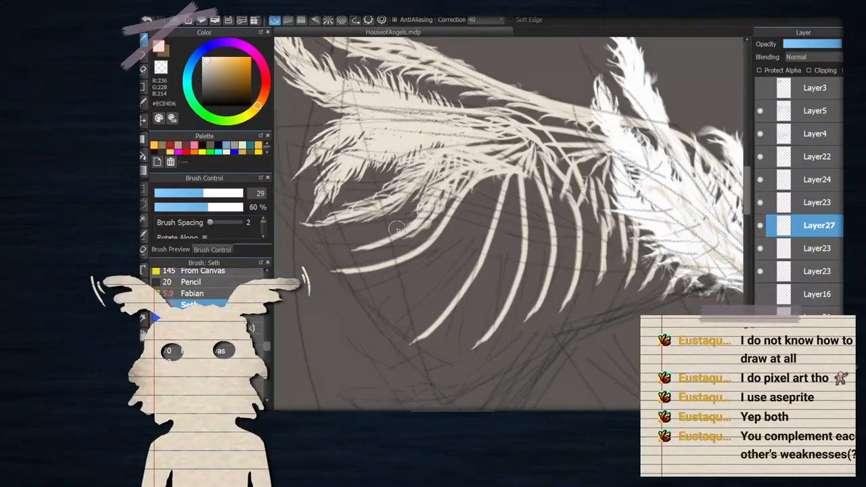
pyautogui.scroll(-4, 487, 237)
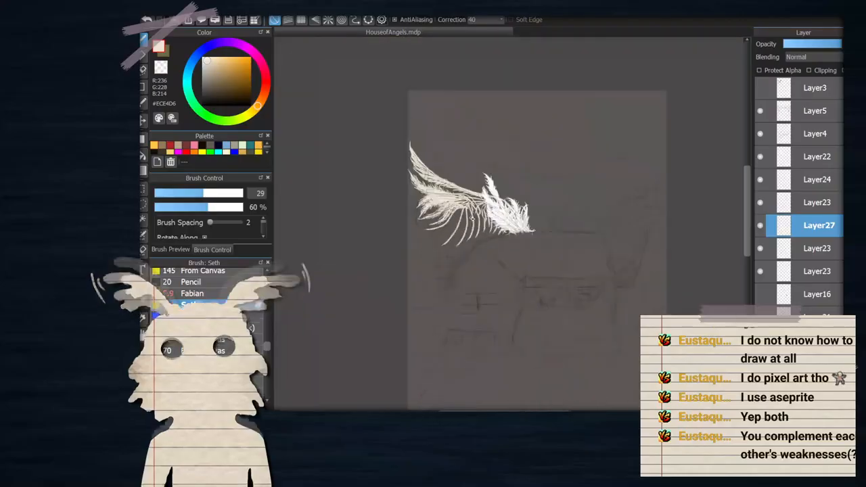
pyautogui.scroll(2, 487, 237)
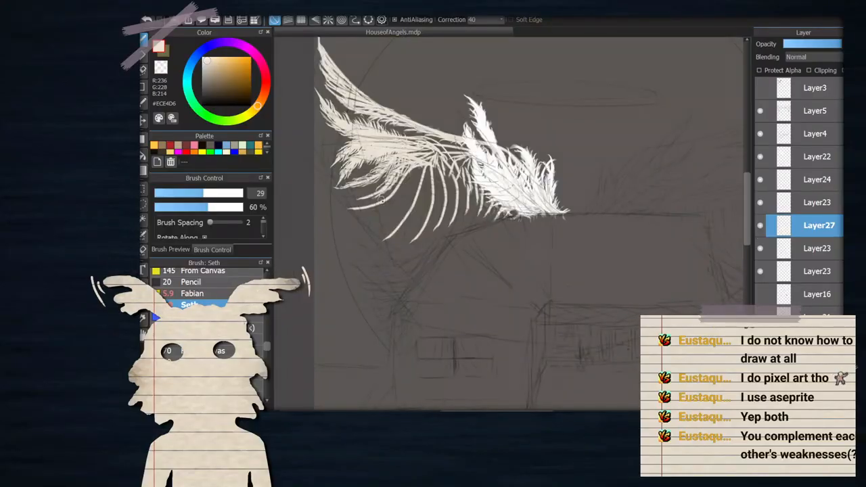
pyautogui.scroll(3, 360, 196)
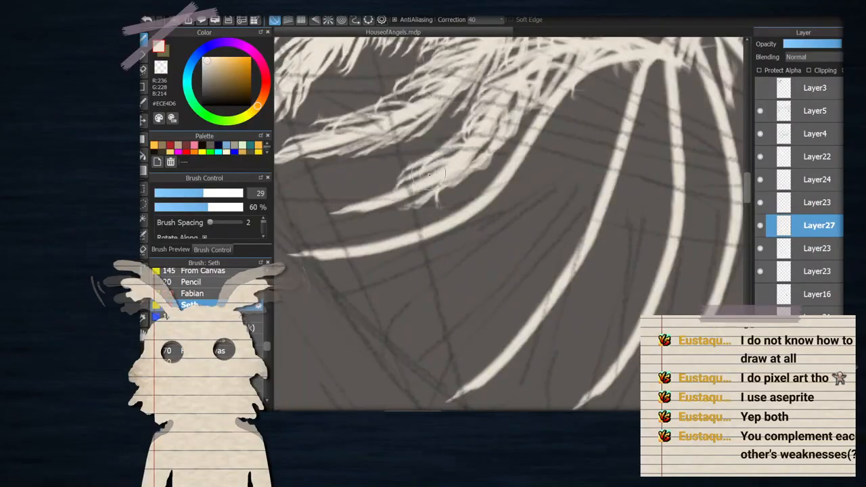
pyautogui.moveTo(282, 210)
pyautogui.mouseDown()
pyautogui.moveTo(399, 200)
pyautogui.moveTo(334, 198)
pyautogui.moveTo(431, 183)
pyautogui.moveTo(392, 188)
pyautogui.moveTo(419, 191)
pyautogui.moveTo(353, 222)
pyautogui.mouseUp()
pyautogui.moveTo(408, 195); pyautogui.dragTo(359, 215)
pyautogui.moveTo(463, 178); pyautogui.dragTo(389, 204)
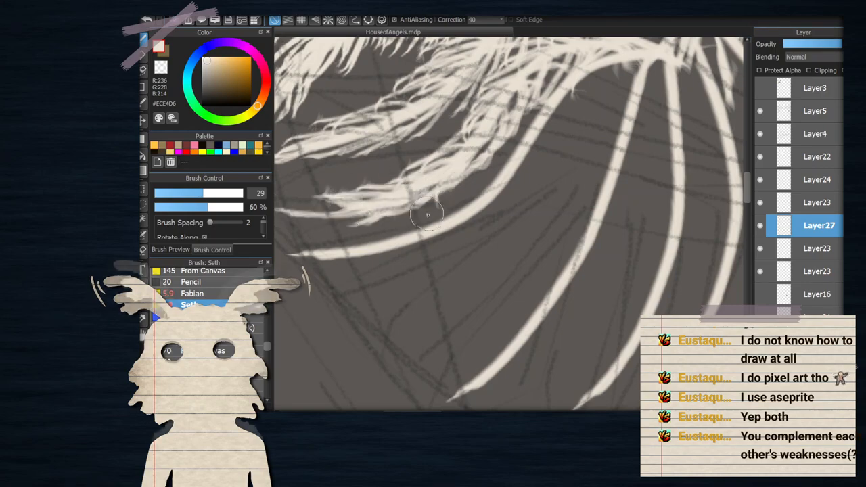
pyautogui.scroll(-3, 478, 160)
pyautogui.scroll(-1, 478, 160)
pyautogui.scroll(1, 475, 190)
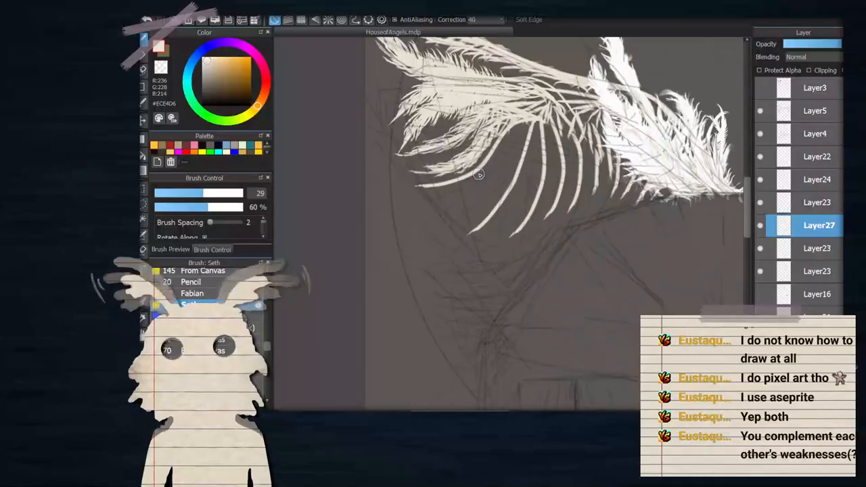
# Paint beige barbs along the next curved shaft below, from its base in the fan out to its tip
pyautogui.scroll(3, 474, 190)
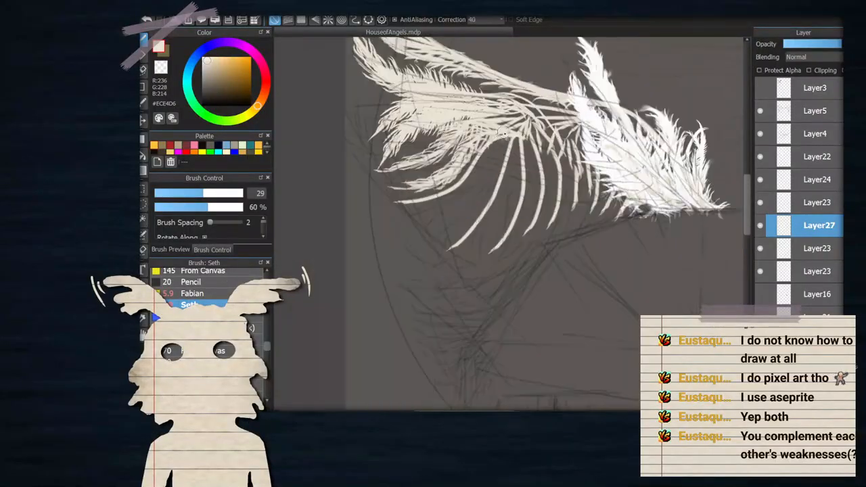
pyautogui.scroll(-1, 514, 156)
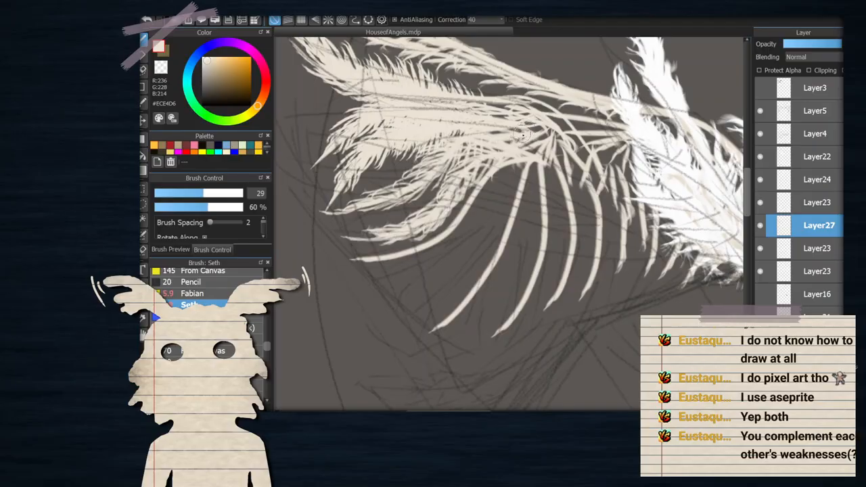
pyautogui.scroll(-3, 517, 137)
pyautogui.scroll(3, 517, 140)
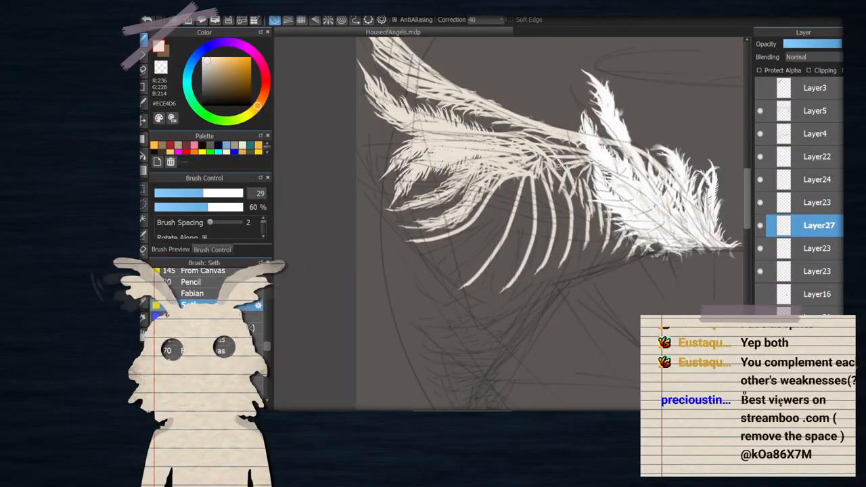
pyautogui.scroll(1, 545, 165)
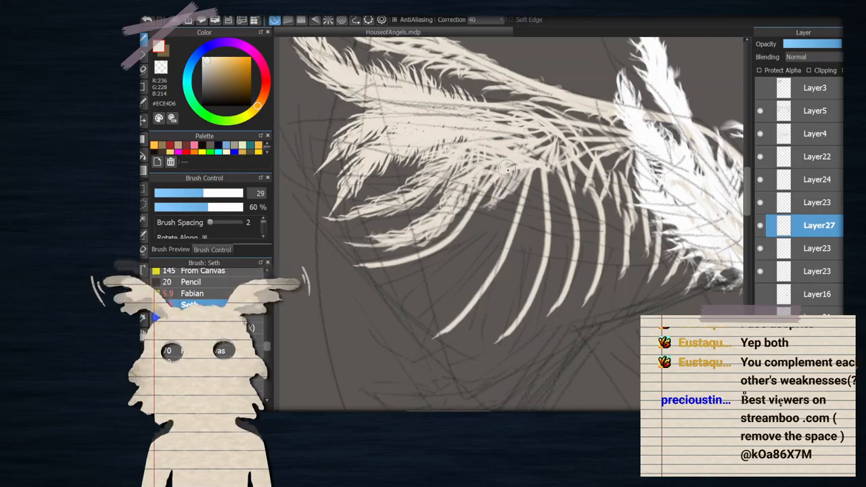
pyautogui.scroll(-3, 508, 169)
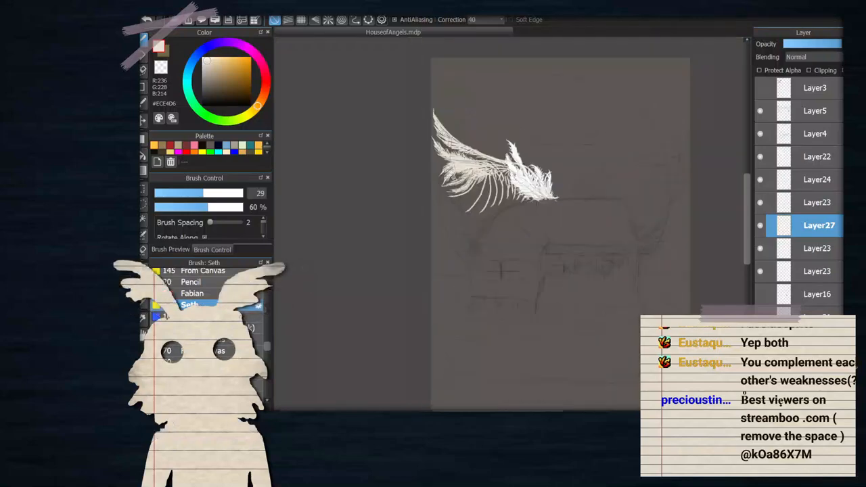
pyautogui.scroll(2, 483, 169)
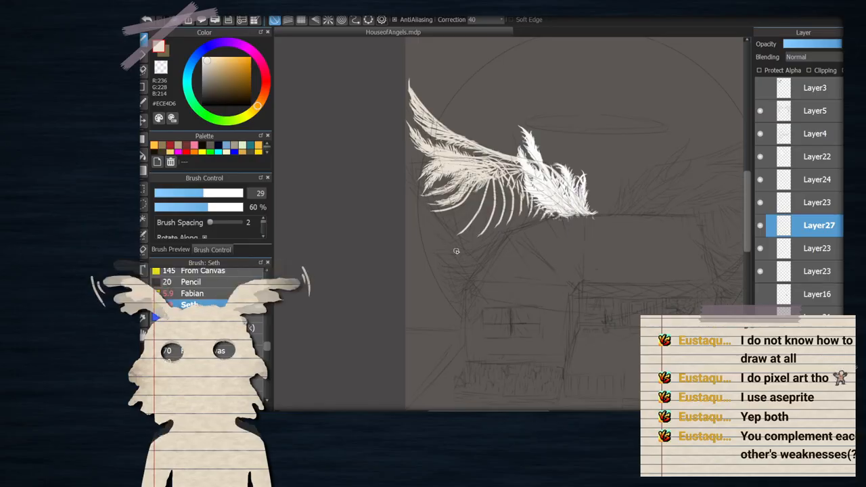
pyautogui.scroll(4, 465, 234)
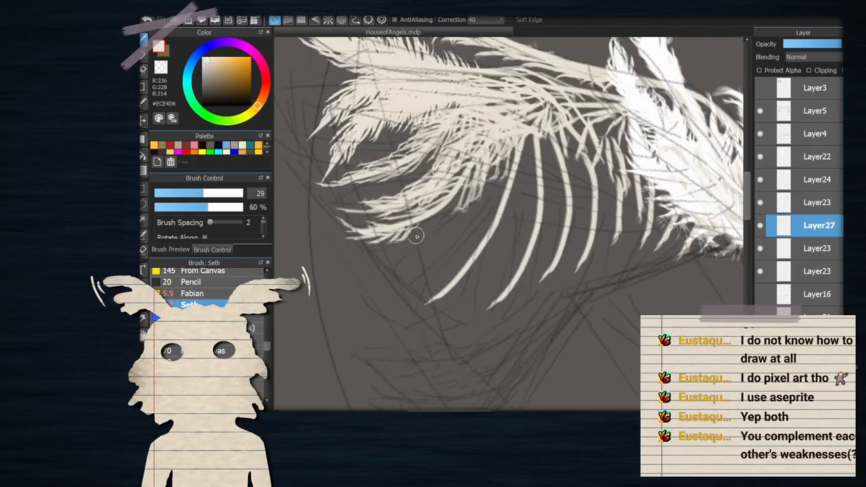
pyautogui.scroll(-5, 470, 203)
pyautogui.scroll(3, 471, 126)
pyautogui.click(224, 193)
pyautogui.scroll(-2, 284, 233)
pyautogui.click(237, 194)
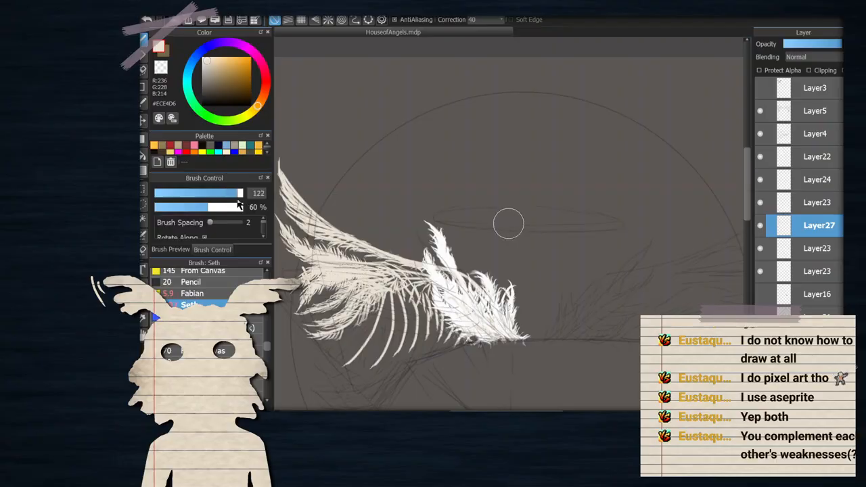
pyautogui.moveTo(556, 158)
pyautogui.mouseDown()
pyautogui.moveTo(503, 142)
pyautogui.moveTo(475, 166)
pyautogui.moveTo(486, 194)
pyautogui.moveTo(527, 180)
pyautogui.moveTo(575, 208)
pyautogui.moveTo(533, 233)
pyautogui.moveTo(460, 216)
pyautogui.moveTo(507, 249)
pyautogui.mouseUp()
pyautogui.scroll(2, 490, 173)
pyautogui.scroll(3, 490, 174)
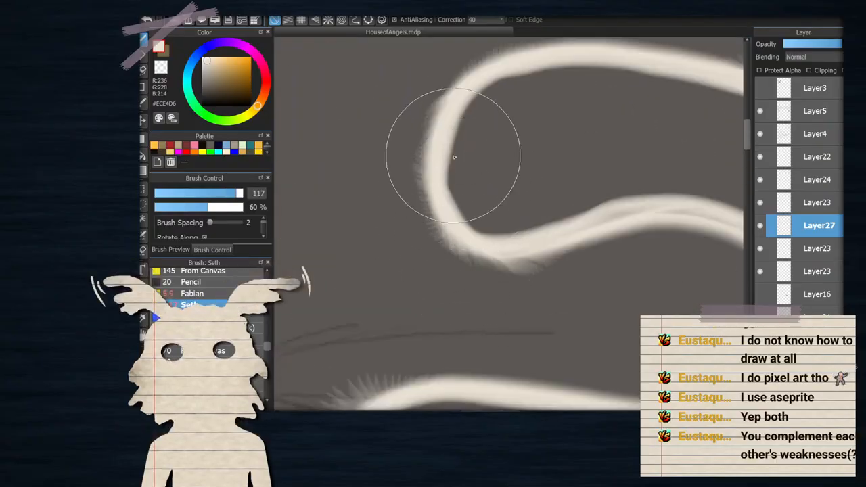
pyautogui.scroll(-5, 483, 281)
pyautogui.scroll(2, 483, 281)
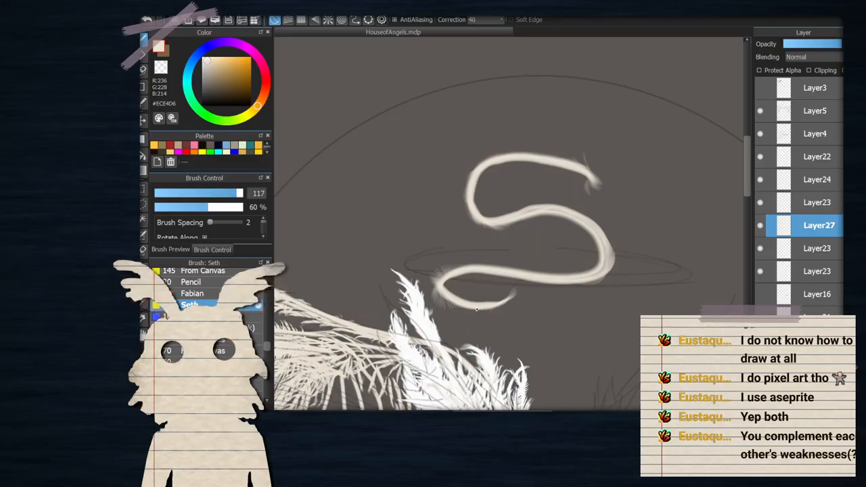
pyautogui.hotkey('ctrl', 'z')
pyautogui.scroll(-2, 476, 310)
pyautogui.scroll(1, 497, 242)
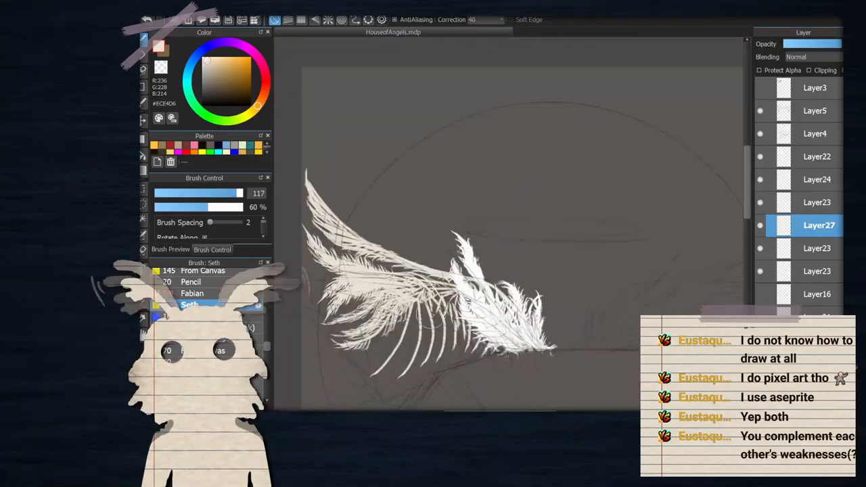
pyautogui.scroll(3, 366, 310)
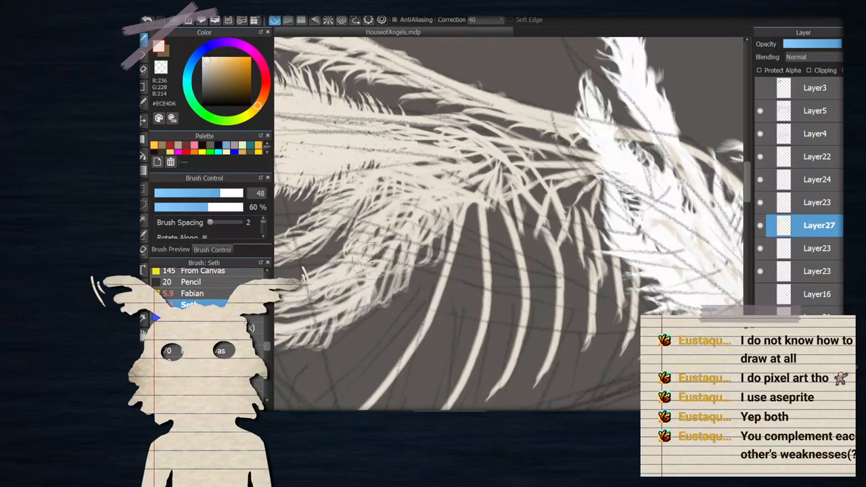
pyautogui.scroll(-2, 410, 242)
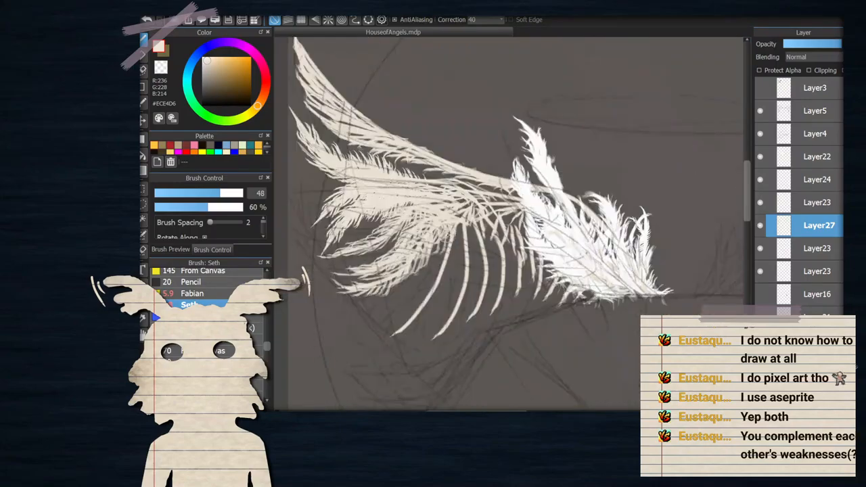
pyautogui.scroll(2, 500, 135)
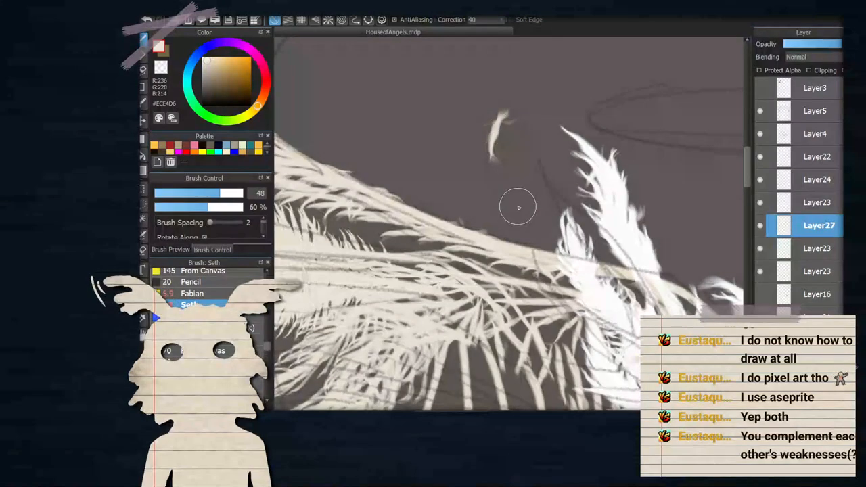
pyautogui.scroll(-2, 516, 209)
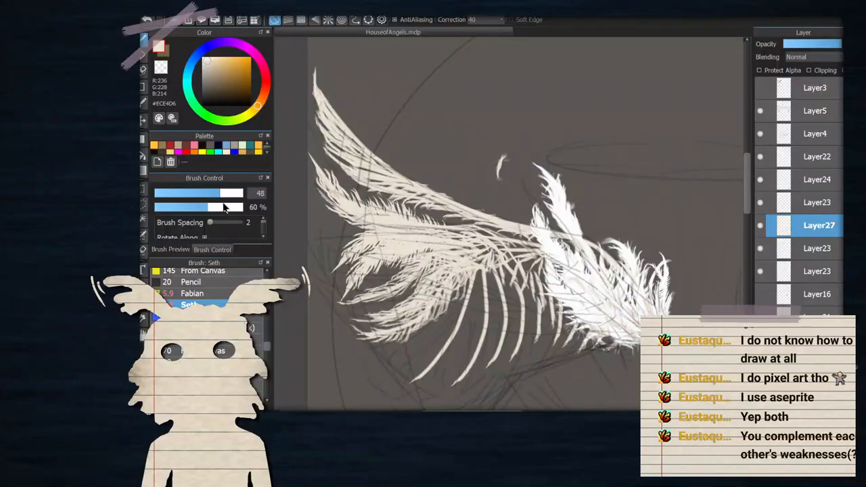
pyautogui.click(157, 194)
pyautogui.scroll(4, 521, 165)
pyautogui.moveTo(531, 142); pyautogui.dragTo(562, 119)
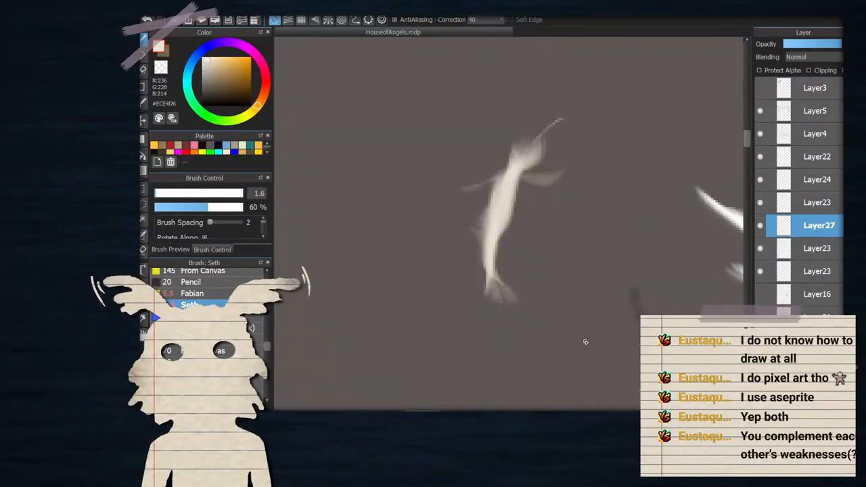
pyautogui.hotkey('ctrl', 'z')
pyautogui.hotkey('ctrl', 'z')
# Set the brush size to 19 and paint short beige barbs on the upper part of the next bare shaft beside the fan
pyautogui.click(188, 194)
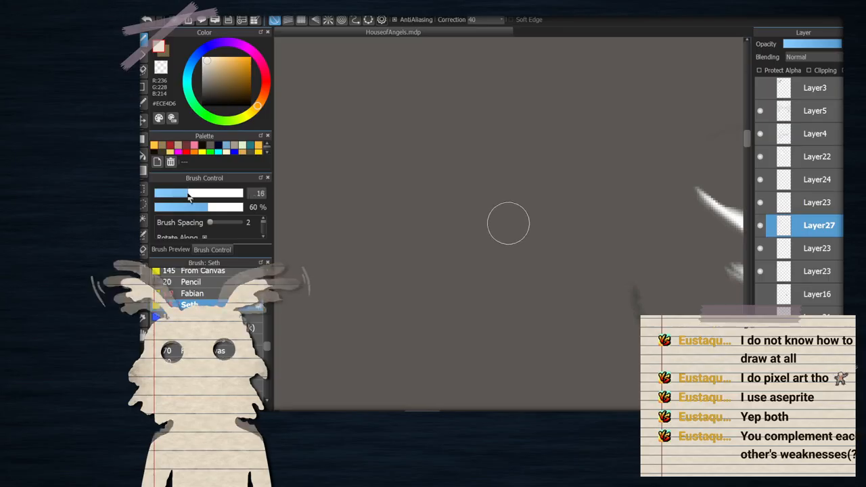
pyautogui.scroll(-5, 530, 134)
pyautogui.scroll(5, 495, 141)
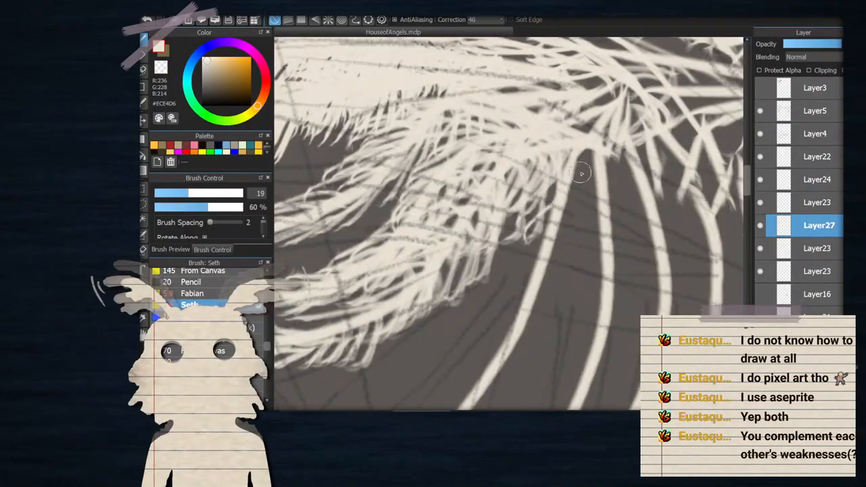
pyautogui.moveTo(589, 154); pyautogui.dragTo(561, 179)
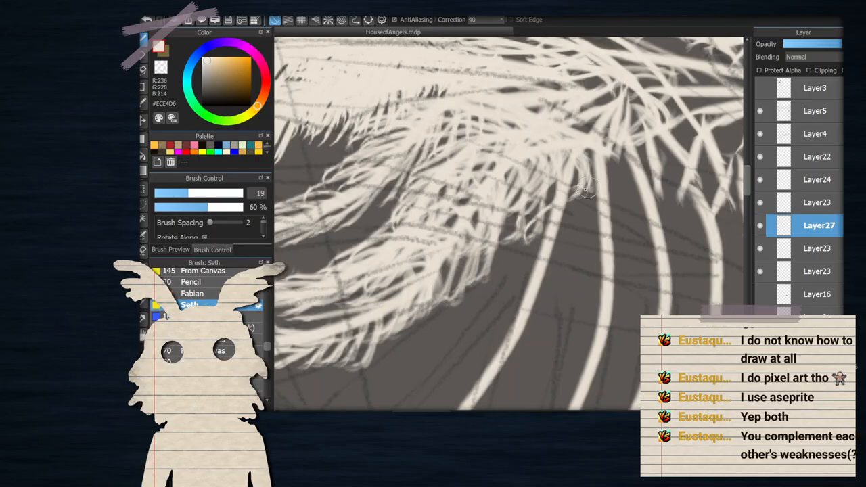
pyautogui.moveTo(569, 211); pyautogui.dragTo(565, 212)
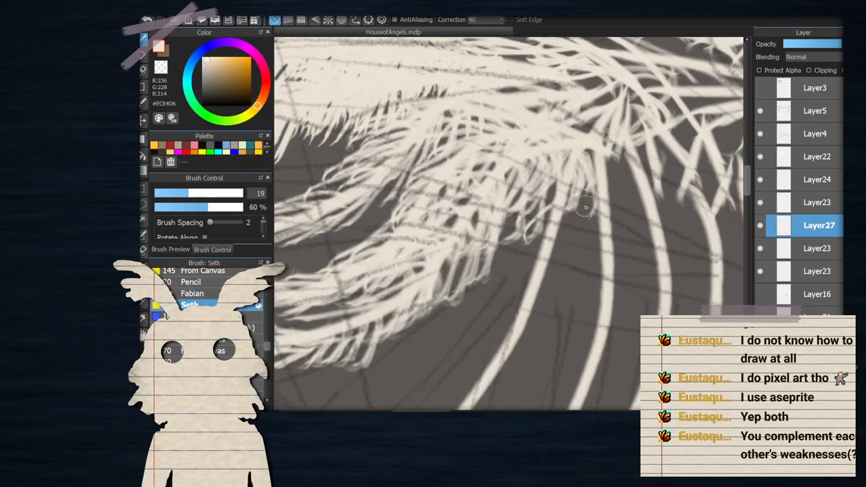
# Set the brush to size 36 and 77% opacity, and fill out the upper part of the same shaft with broader barbs
pyautogui.scroll(-3, 586, 197)
pyautogui.moveTo(199, 194); pyautogui.dragTo(213, 195)
pyautogui.scroll(2, 567, 195)
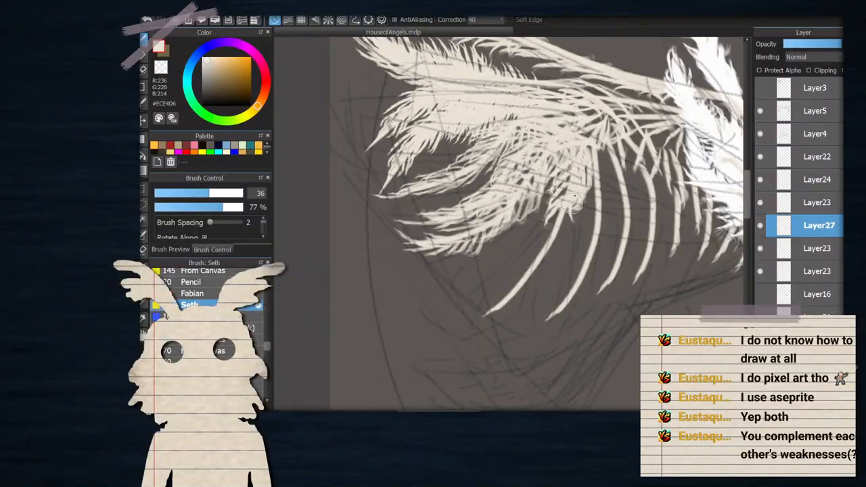
# Set the brush size to 22 and paint beige barbs along the shaft's lower part out toward its tip
pyautogui.click(201, 194)
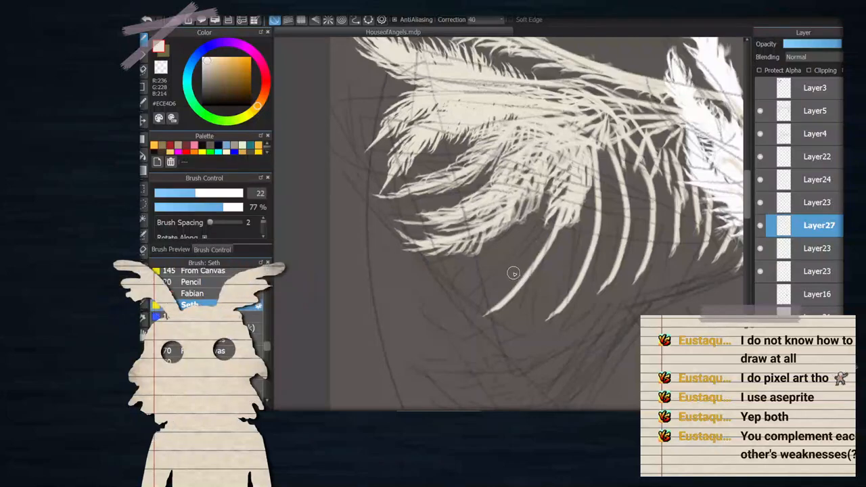
pyautogui.scroll(3, 569, 204)
pyautogui.moveTo(508, 262)
pyautogui.mouseDown()
pyautogui.moveTo(528, 270)
pyautogui.moveTo(546, 238)
pyautogui.moveTo(511, 267)
pyautogui.moveTo(551, 236)
pyautogui.moveTo(530, 285)
pyautogui.moveTo(558, 232)
pyautogui.moveTo(555, 254)
pyautogui.moveTo(575, 243)
pyautogui.mouseUp()
pyautogui.moveTo(607, 179); pyautogui.dragTo(609, 203)
pyautogui.moveTo(605, 124)
pyautogui.mouseDown()
pyautogui.moveTo(616, 201)
pyautogui.moveTo(617, 165)
pyautogui.mouseUp()
pyautogui.scroll(-3, 627, 149)
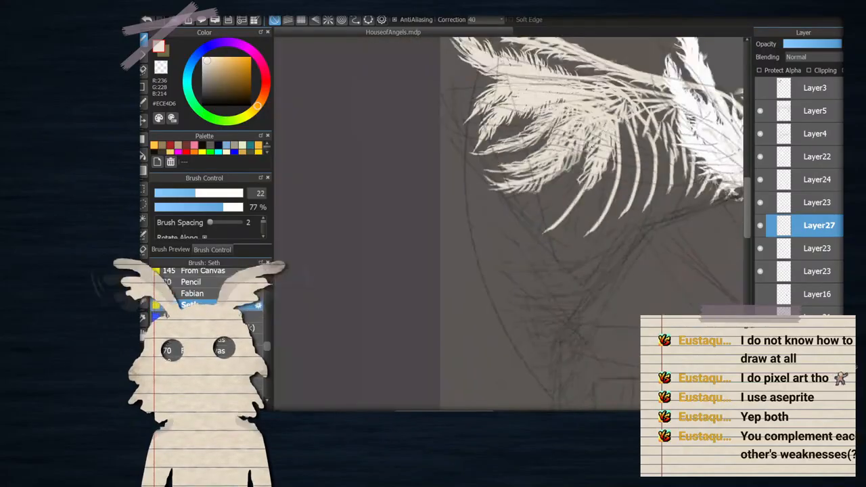
pyautogui.scroll(2, 585, 196)
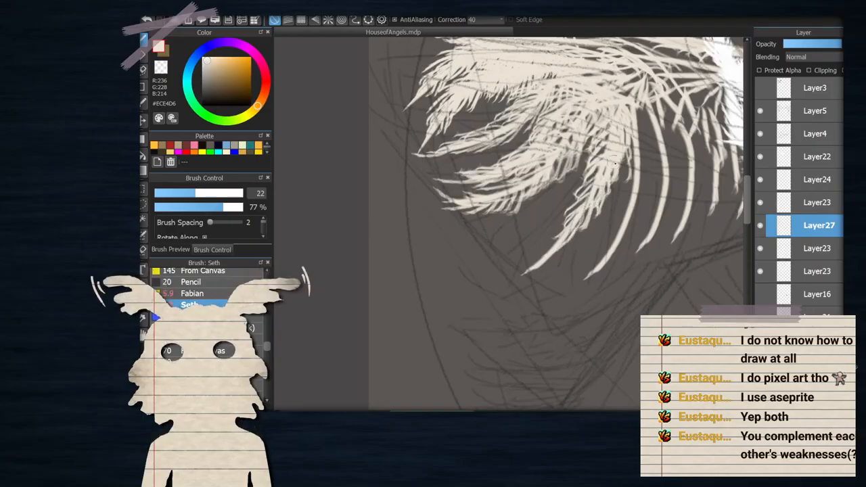
# Examine the wing's upper feathers up close and the whole wing against the cover's house sketch
pyautogui.scroll(-2, 622, 170)
pyautogui.scroll(3, 566, 175)
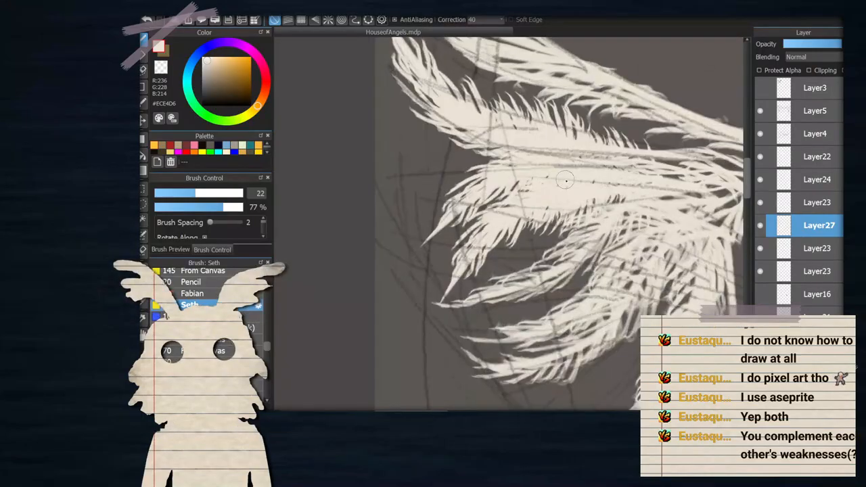
pyautogui.scroll(2, 566, 118)
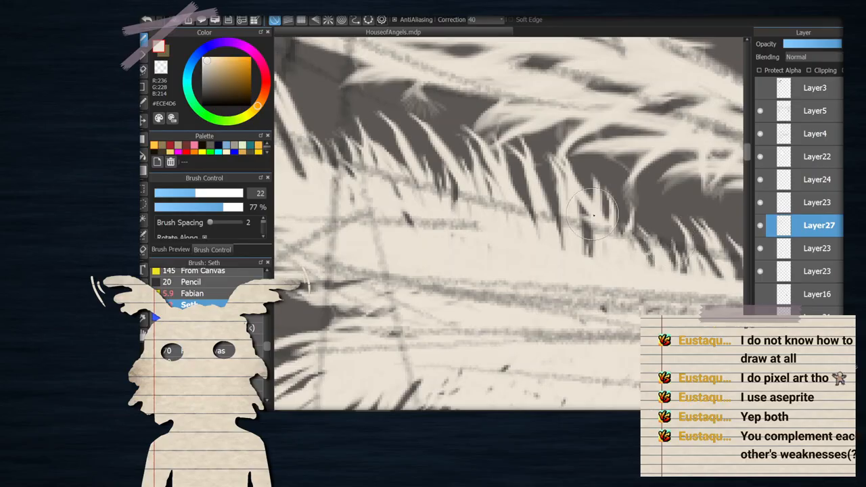
pyautogui.scroll(-2, 592, 220)
pyautogui.scroll(2, 582, 230)
pyautogui.scroll(-2, 537, 193)
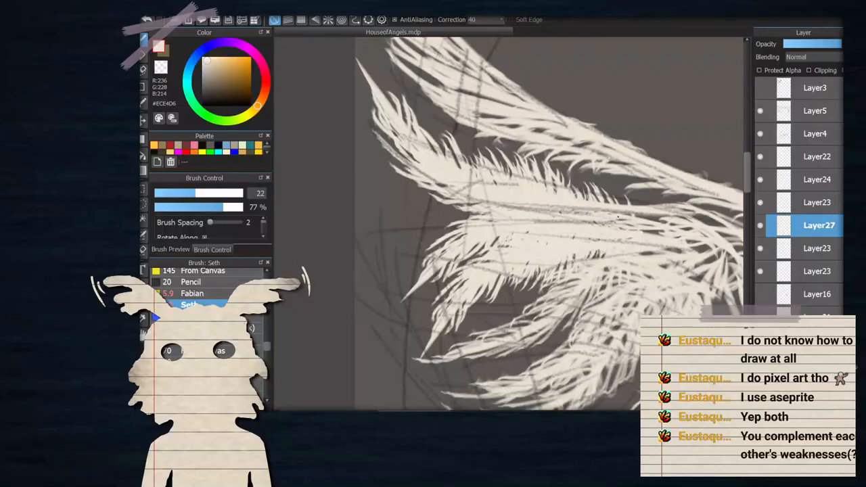
pyautogui.scroll(-3, 611, 215)
pyautogui.scroll(2, 568, 232)
pyautogui.scroll(-1, 582, 223)
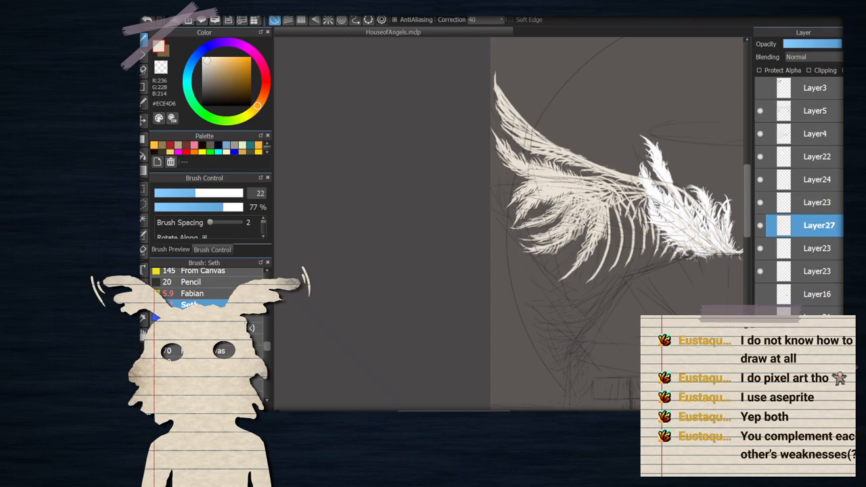
pyautogui.scroll(-4, 583, 224)
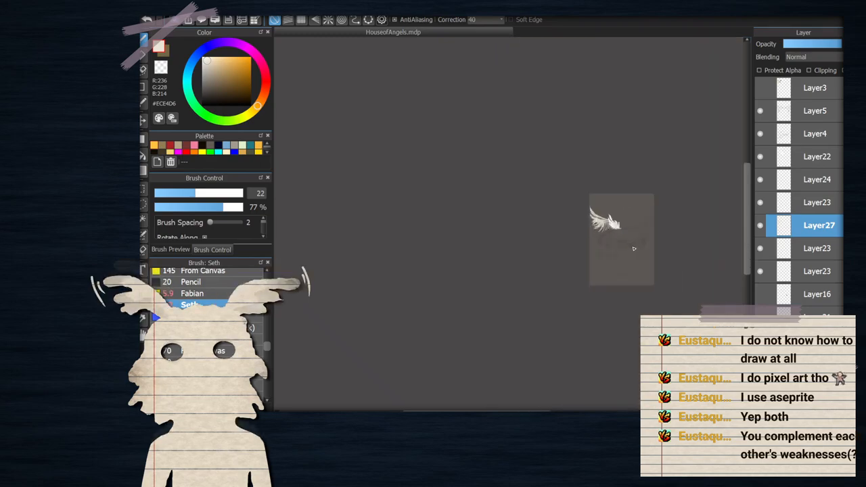
pyautogui.scroll(3, 650, 249)
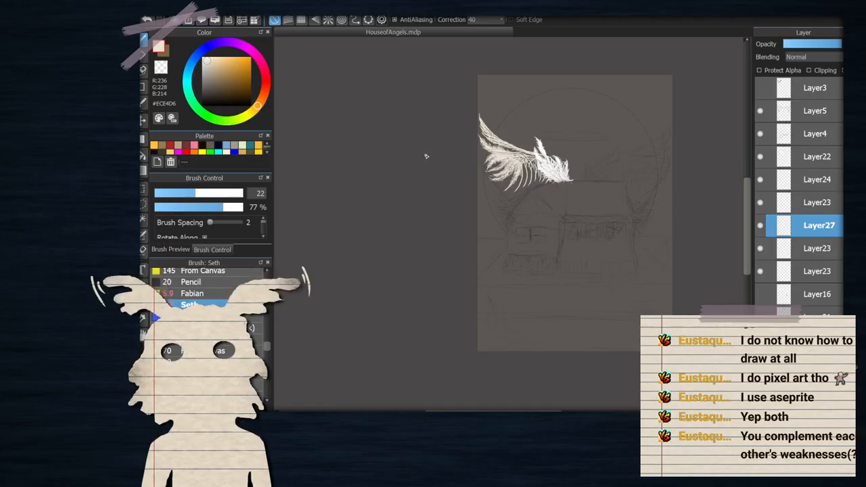
pyautogui.moveTo(478, 175); pyautogui.dragTo(489, 192)
pyautogui.scroll(3, 503, 176)
pyautogui.scroll(-1, 521, 186)
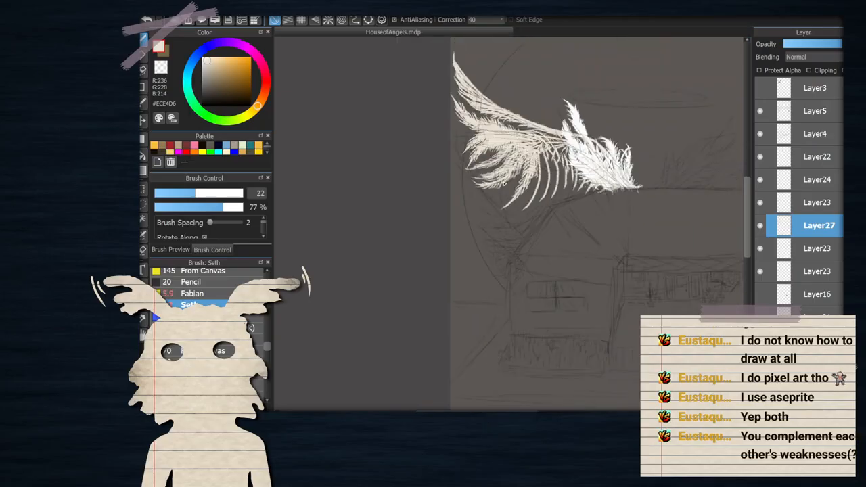
pyautogui.scroll(3, 546, 175)
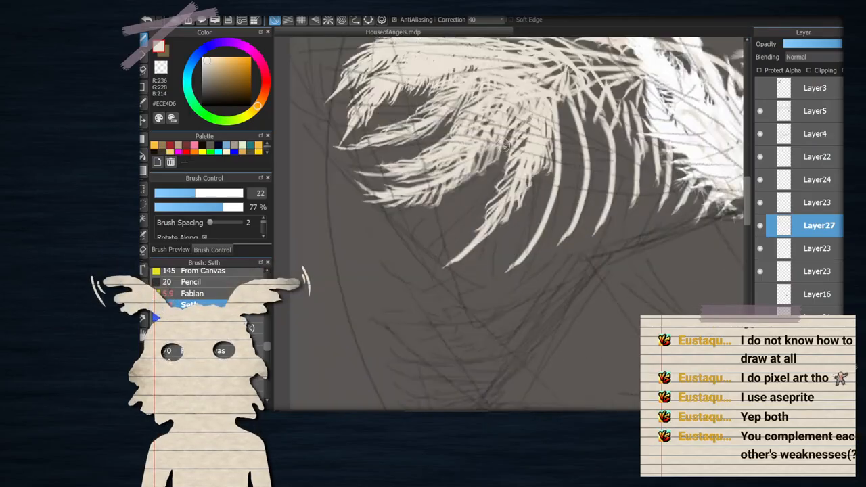
pyautogui.moveTo(506, 153); pyautogui.dragTo(478, 208)
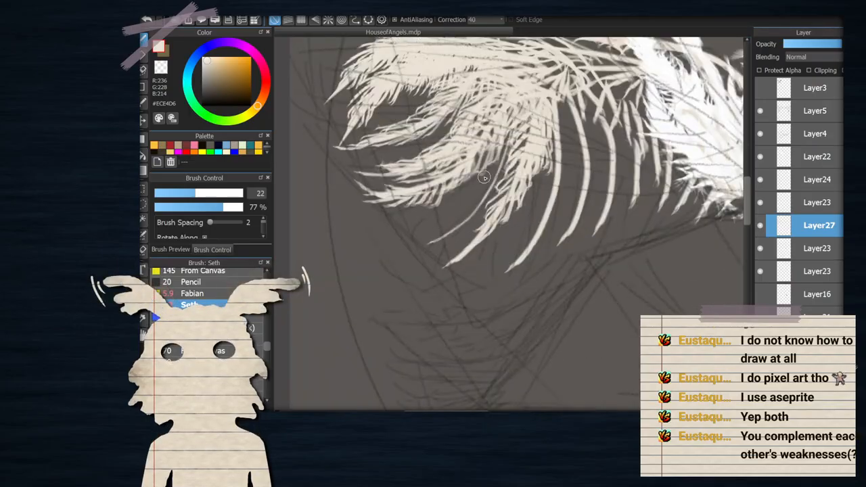
pyautogui.scroll(1, 487, 175)
pyautogui.scroll(-1, 489, 174)
pyautogui.hotkey('ctrl', 'z')
pyautogui.hotkey('ctrl', 'z')
# Paint a new barbed beige feather in the gap between the two lowest finished feathers and extend its tip outward
pyautogui.moveTo(512, 129)
pyautogui.mouseDown()
pyautogui.moveTo(470, 202)
pyautogui.moveTo(401, 246)
pyautogui.mouseUp()
pyautogui.scroll(1, 425, 197)
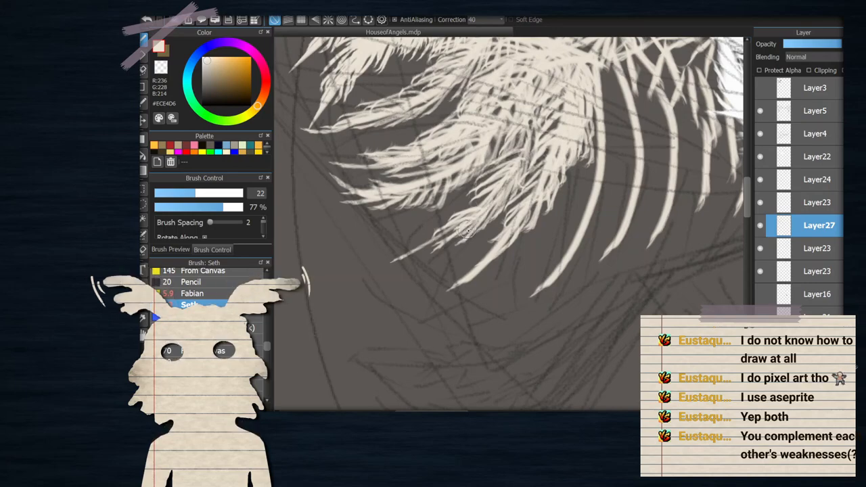
pyautogui.moveTo(451, 233)
pyautogui.mouseDown()
pyautogui.moveTo(436, 248)
pyautogui.moveTo(369, 260)
pyautogui.mouseUp()
pyautogui.scroll(-6, 471, 211)
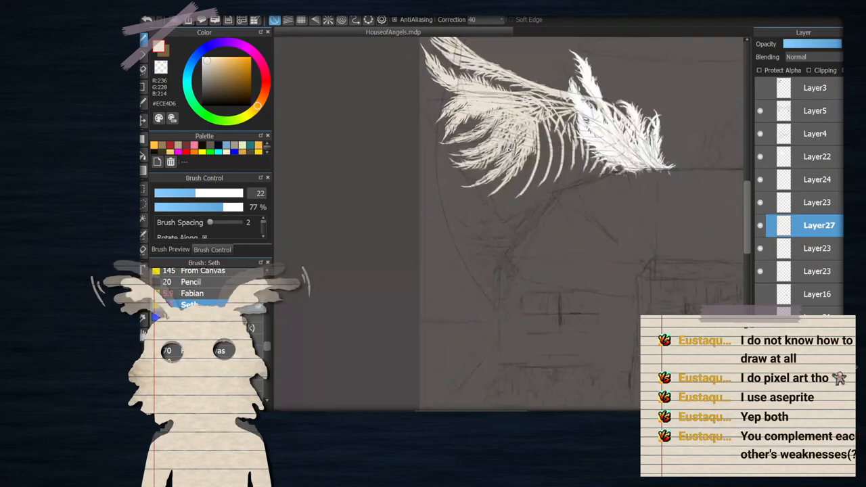
# Paint a short beige feather tip on the wing's outer edge, between the long upper feather and the fan below
pyautogui.scroll(1, 497, 146)
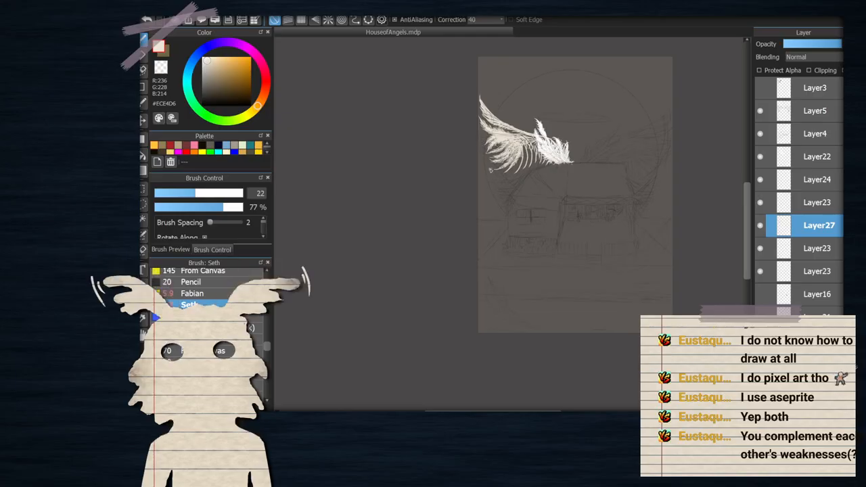
pyautogui.scroll(4, 497, 147)
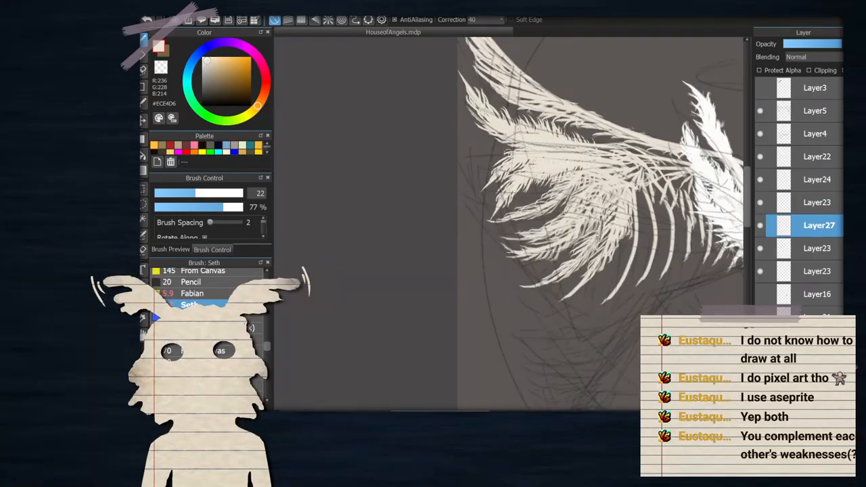
pyautogui.scroll(2, 486, 146)
pyautogui.moveTo(531, 164)
pyautogui.mouseDown()
pyautogui.moveTo(504, 145)
pyautogui.moveTo(513, 166)
pyautogui.moveTo(494, 151)
pyautogui.moveTo(491, 162)
pyautogui.moveTo(462, 137)
pyautogui.moveTo(473, 147)
pyautogui.moveTo(434, 137)
pyautogui.mouseUp()
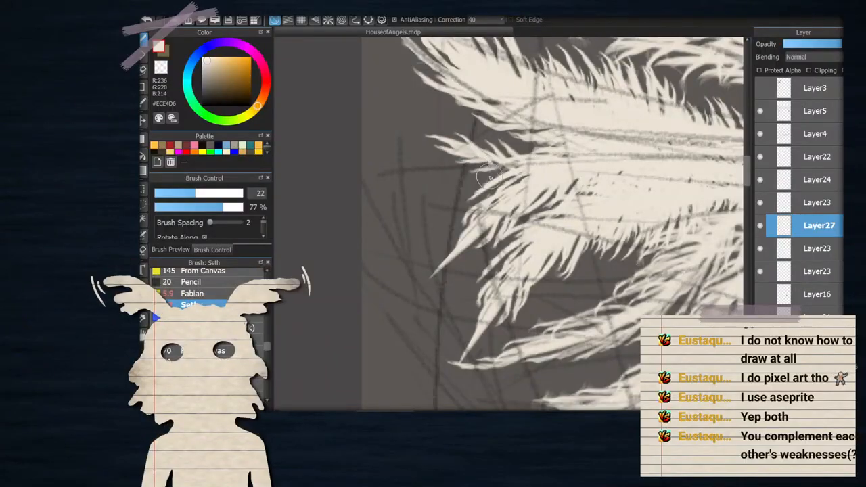
# Check the added feathers against the whole cover composition and inspect the remaining bare shafts up close
pyautogui.scroll(-3, 499, 199)
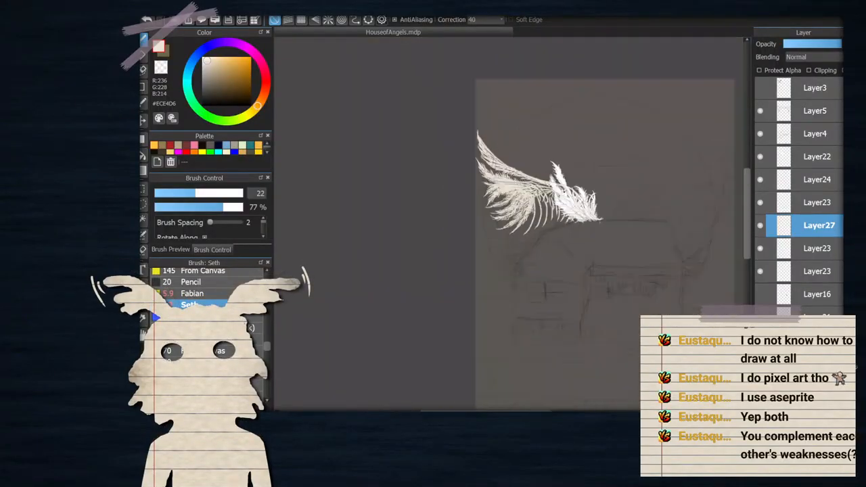
pyautogui.scroll(3, 504, 179)
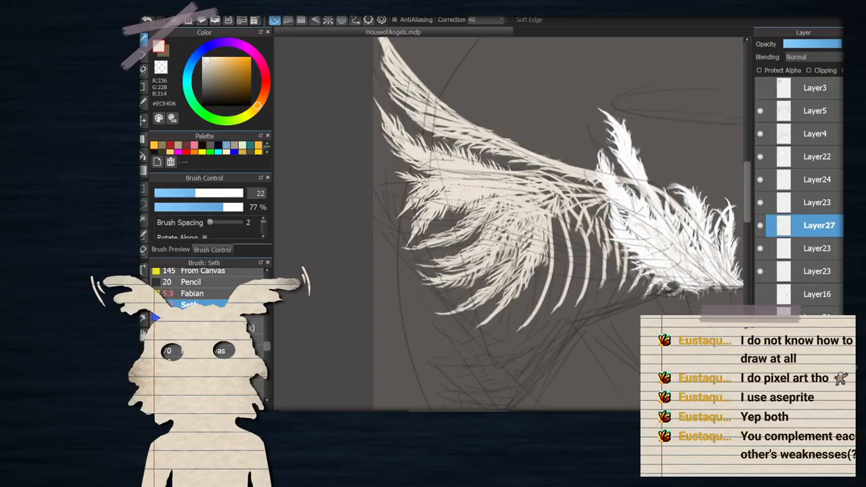
pyautogui.scroll(-4, 448, 174)
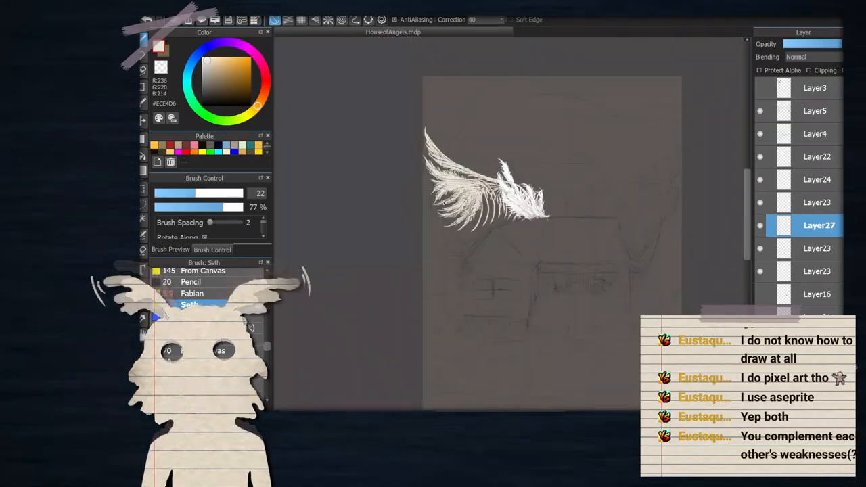
pyautogui.scroll(5, 501, 193)
pyautogui.scroll(-2, 500, 193)
pyautogui.scroll(2, 501, 193)
pyautogui.scroll(1, 501, 193)
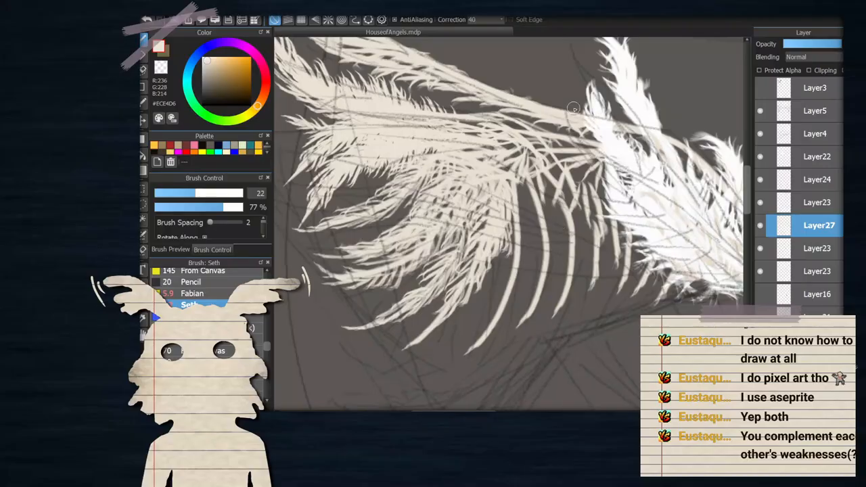
pyautogui.click(229, 73)
pyautogui.moveTo(452, 98); pyautogui.dragTo(582, 122)
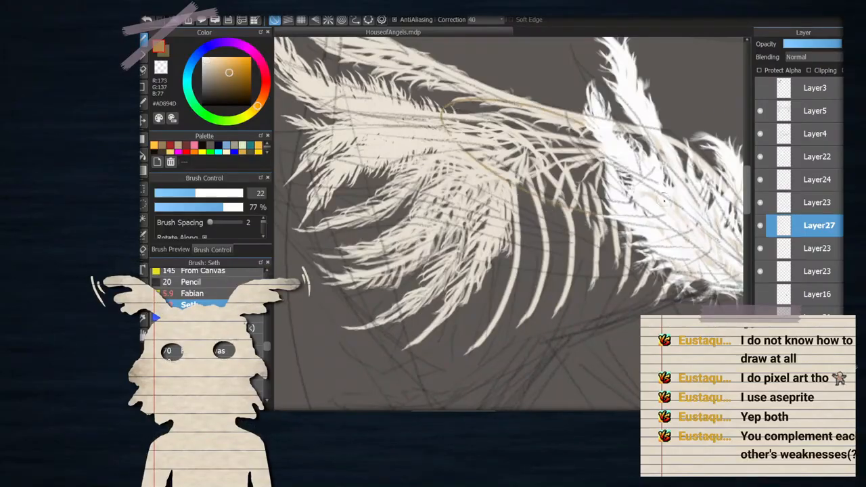
pyautogui.hotkey('ctrl', 'z')
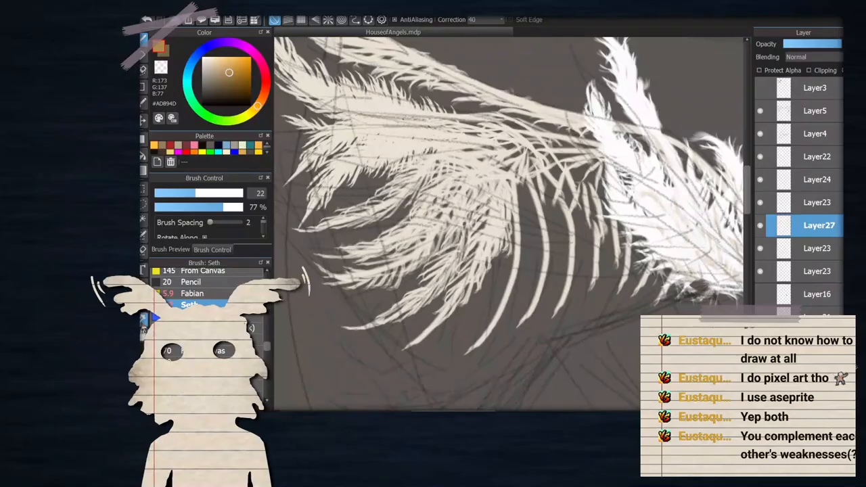
pyautogui.click(142, 323)
pyautogui.click(370, 147)
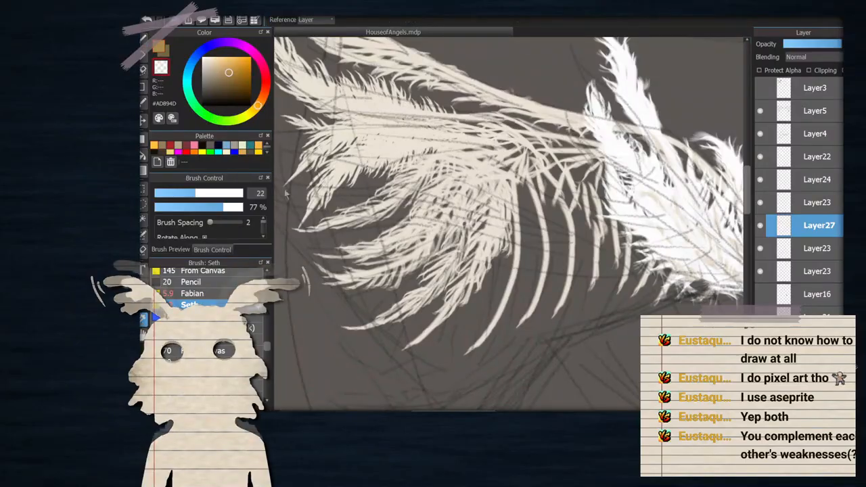
pyautogui.scroll(4, 431, 322)
pyautogui.click(446, 320)
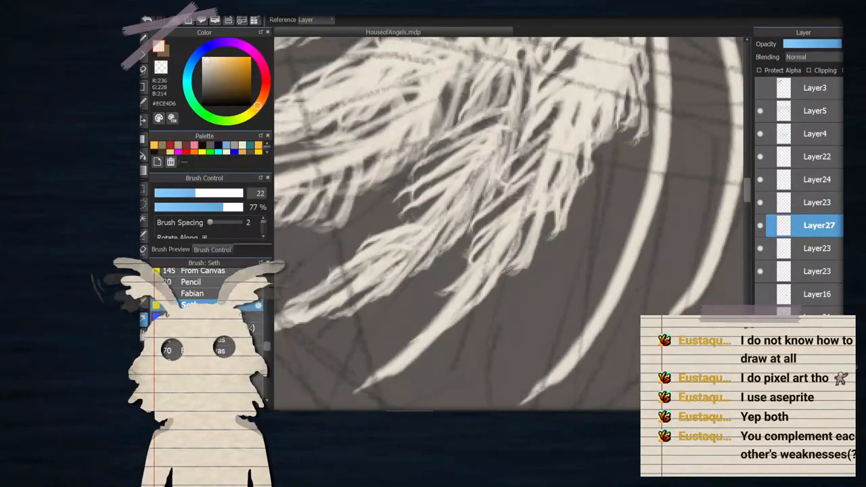
pyautogui.click(143, 39)
# Paint fine beige barbs along both sides of the upper part of the first bare shaft beside the finished feather fan
pyautogui.scroll(-4, 533, 190)
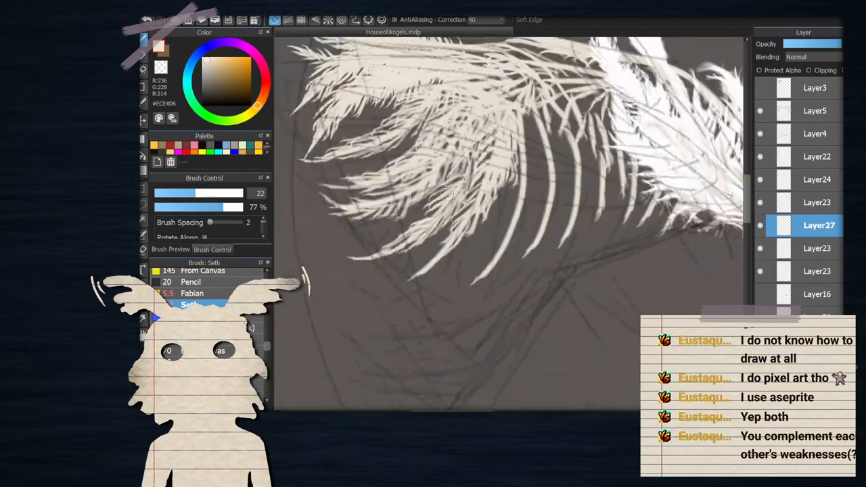
pyautogui.scroll(5, 535, 159)
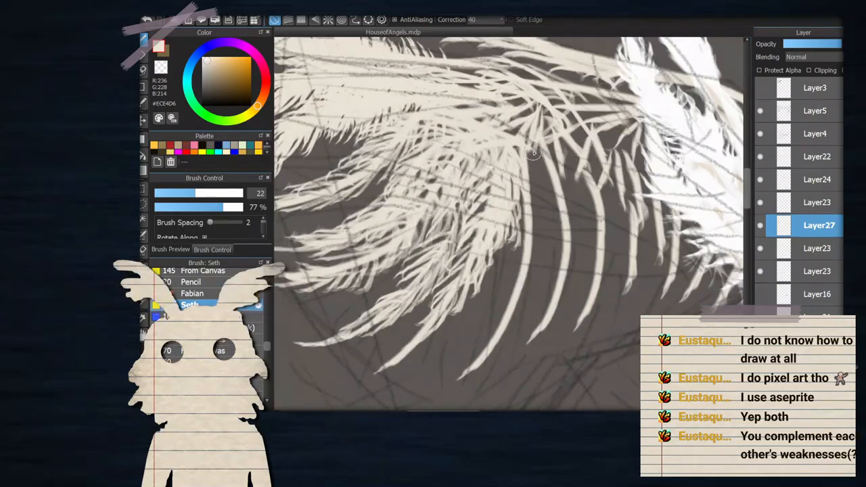
pyautogui.moveTo(520, 145)
pyautogui.mouseDown()
pyautogui.moveTo(548, 195)
pyautogui.moveTo(529, 186)
pyautogui.moveTo(534, 177)
pyautogui.moveTo(544, 234)
pyautogui.moveTo(526, 177)
pyautogui.moveTo(542, 229)
pyautogui.moveTo(528, 207)
pyautogui.moveTo(542, 245)
pyautogui.moveTo(535, 271)
pyautogui.moveTo(545, 235)
pyautogui.moveTo(528, 203)
pyautogui.moveTo(548, 266)
pyautogui.mouseUp()
pyautogui.moveTo(544, 172); pyautogui.dragTo(549, 193)
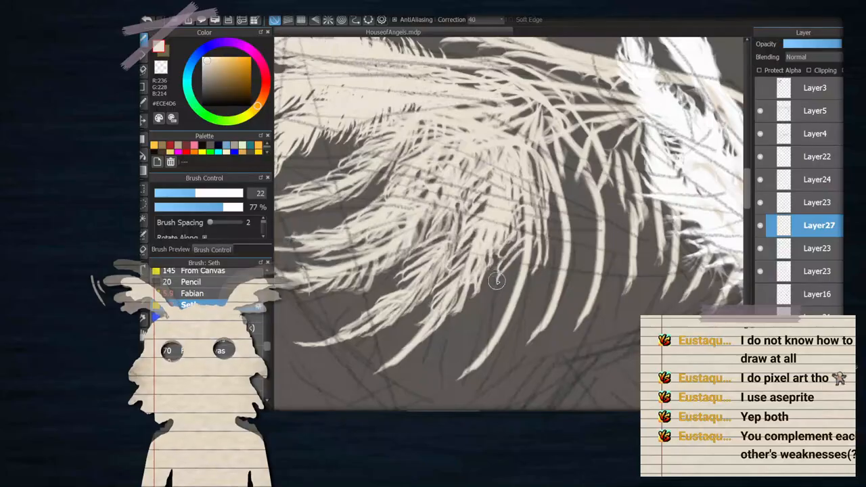
pyautogui.scroll(-3, 517, 234)
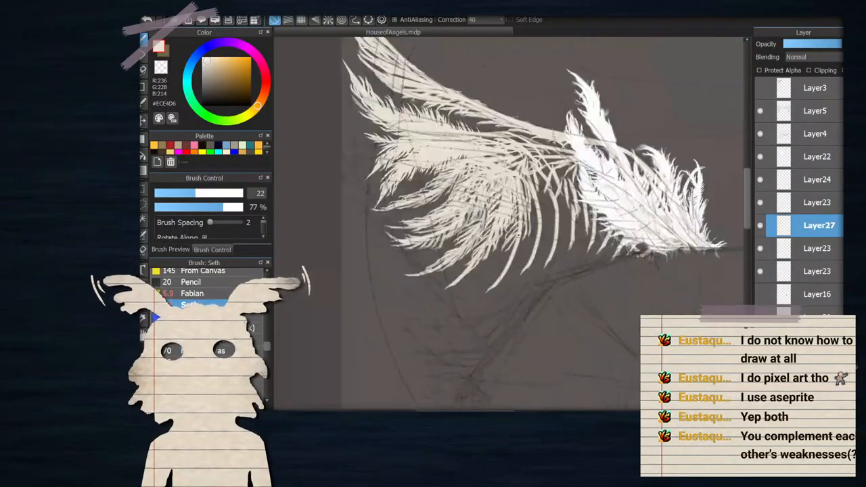
# Examine the house sketch below the wing, including the small colored picture in the porch, up close and within the whole cover
pyautogui.scroll(-2, 477, 187)
pyautogui.scroll(2, 508, 172)
pyautogui.scroll(-2, 458, 136)
pyautogui.scroll(2, 536, 305)
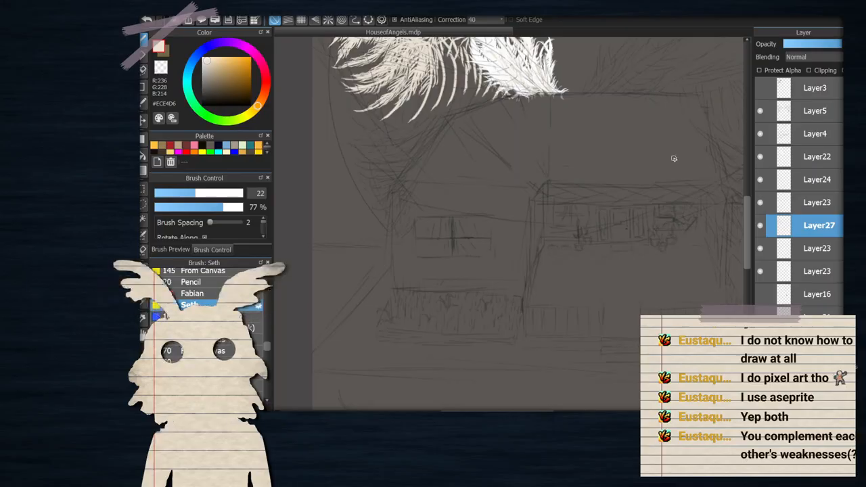
pyautogui.scroll(2, 605, 102)
pyautogui.scroll(-2, 602, 105)
pyautogui.scroll(1, 642, 136)
pyautogui.scroll(-1, 580, 170)
pyautogui.scroll(-2, 580, 170)
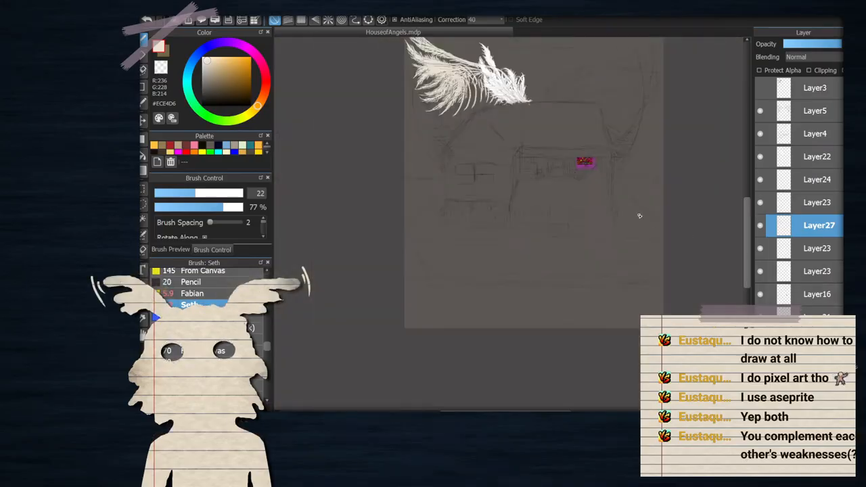
pyautogui.scroll(2, 574, 157)
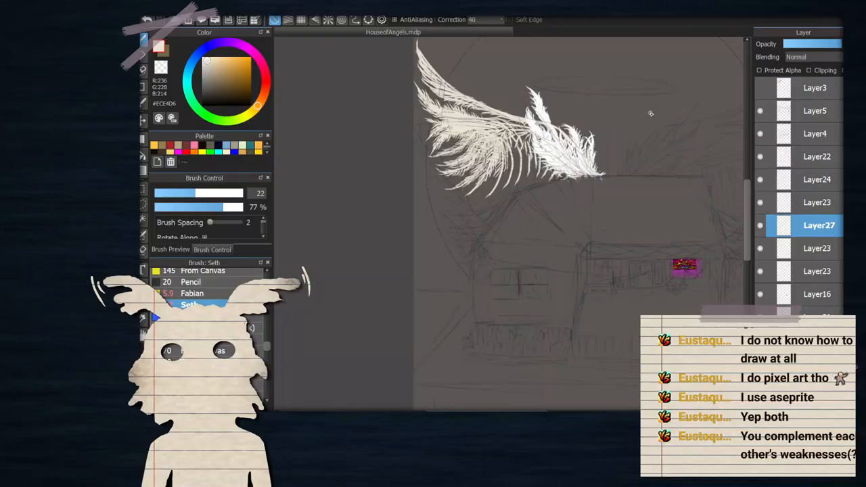
pyautogui.scroll(-2, 562, 228)
pyautogui.scroll(3, 706, 224)
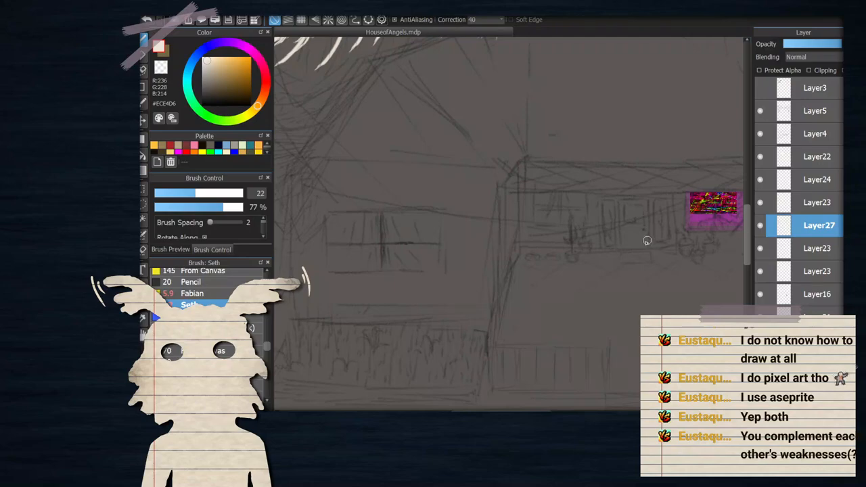
pyautogui.scroll(-3, 647, 240)
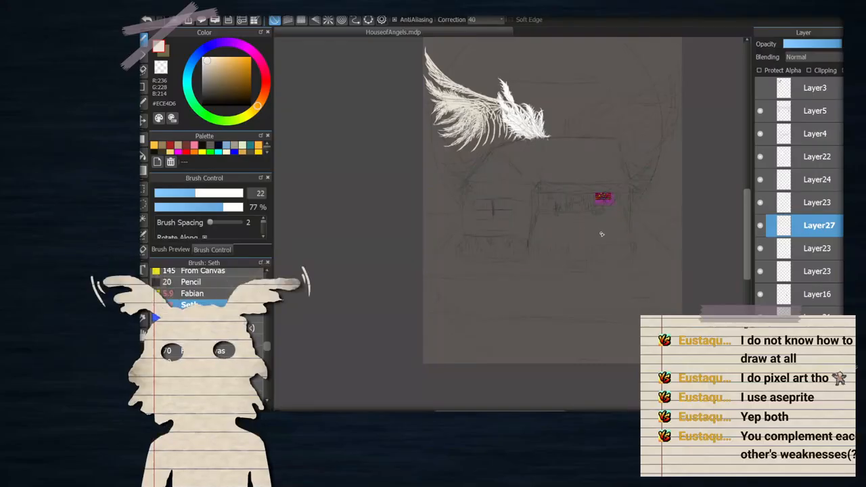
# Set the blending mode of the glow layer directly below Layer16 to Add
pyautogui.click(785, 295)
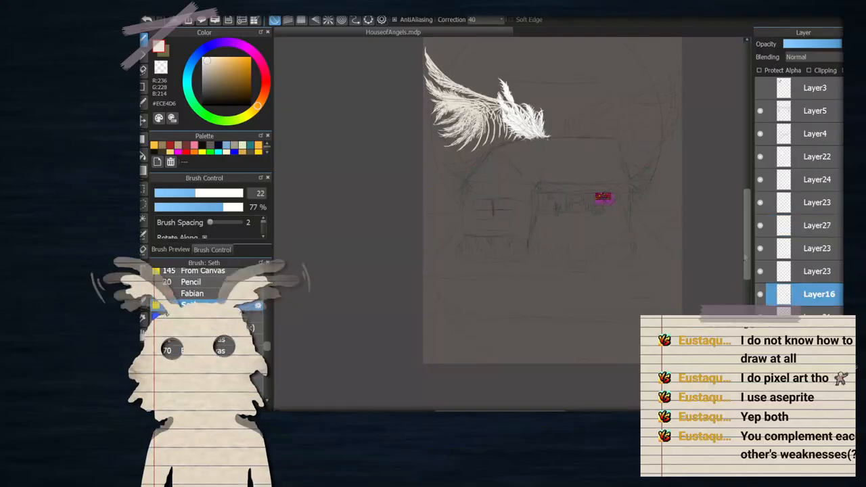
pyautogui.scroll(3, 663, 234)
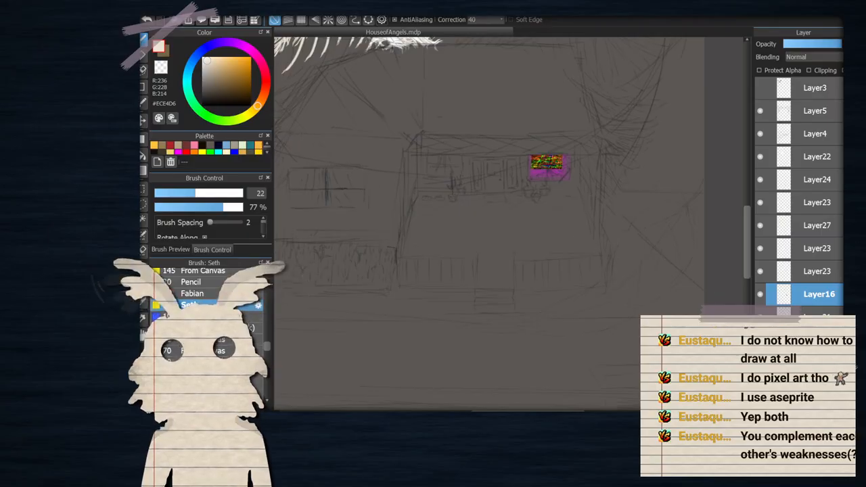
pyautogui.click(803, 316)
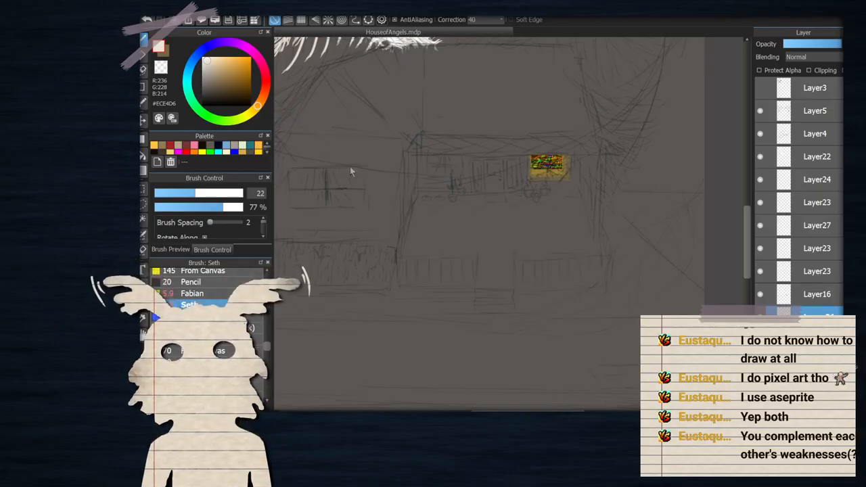
pyautogui.scroll(-3, 550, 223)
pyautogui.scroll(3, 548, 204)
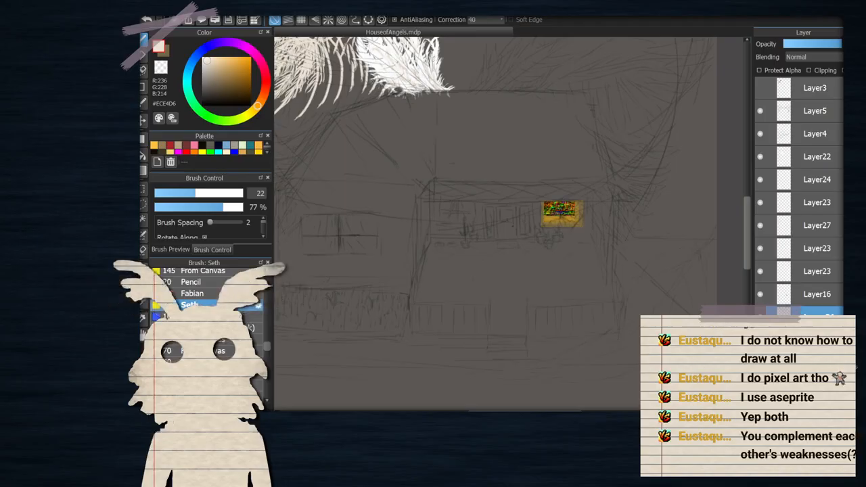
pyautogui.scroll(-8, 818, 57)
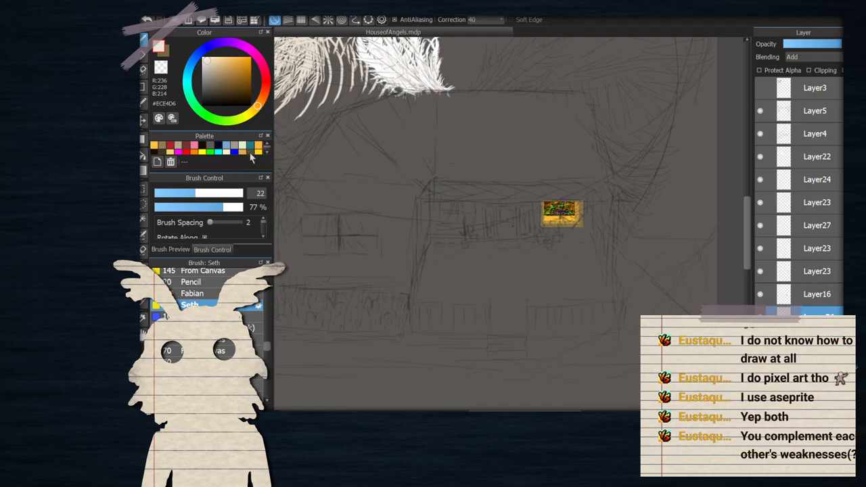
# Inspect the yellow glow around the small porch picture up close and against the whole cover composition
pyautogui.scroll(-2, 632, 211)
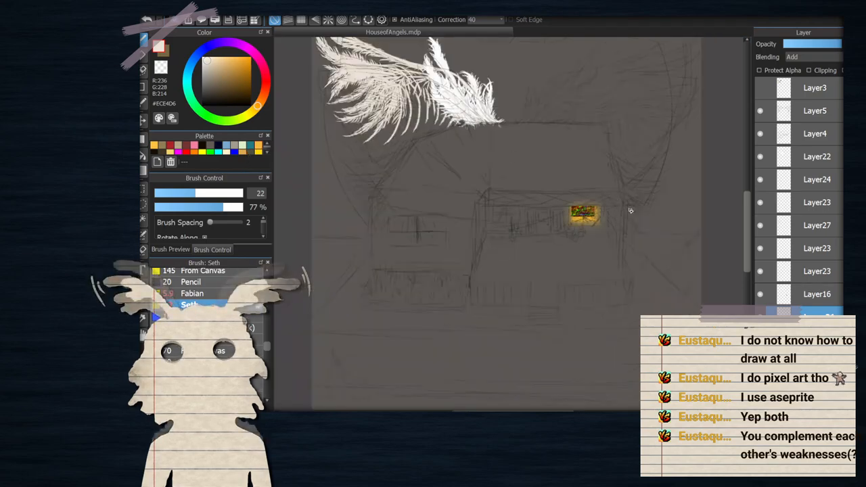
pyautogui.scroll(3, 571, 217)
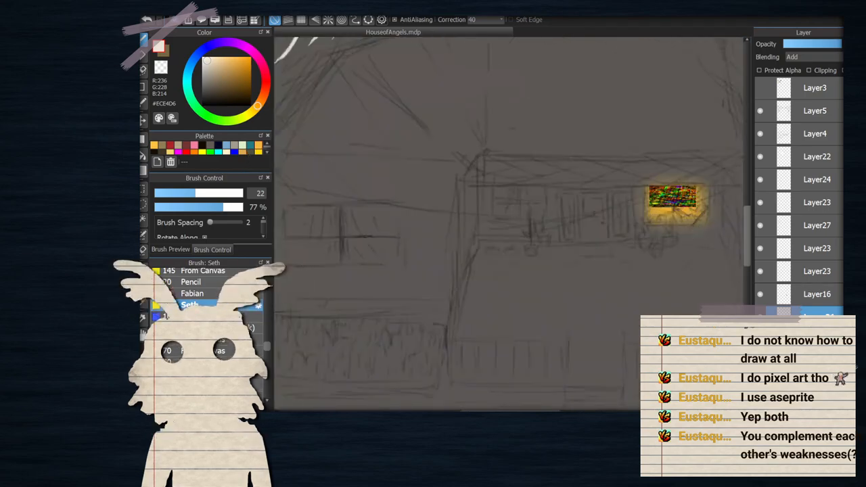
pyautogui.scroll(-2, 550, 263)
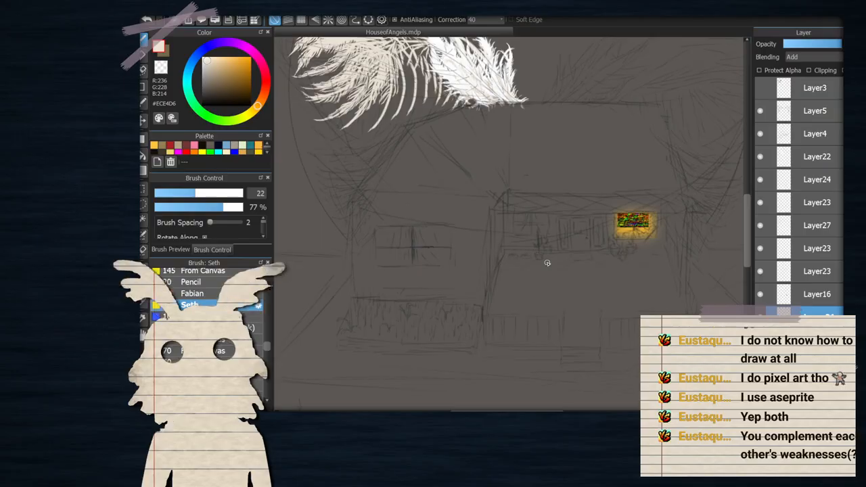
pyautogui.scroll(1, 609, 267)
pyautogui.scroll(-1, 617, 272)
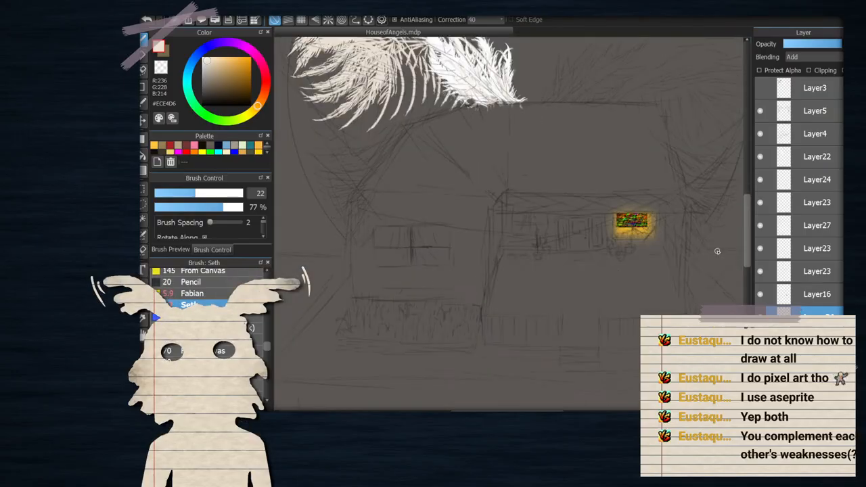
pyautogui.scroll(1, 680, 217)
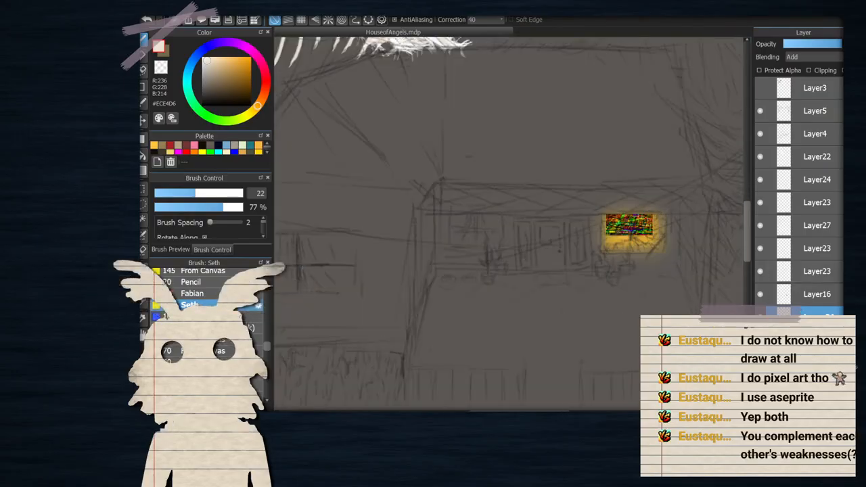
pyautogui.scroll(-2, 541, 274)
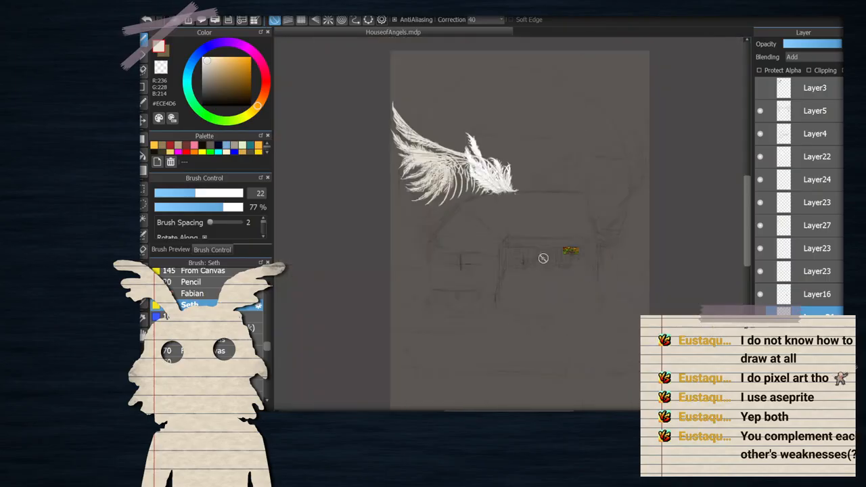
pyautogui.scroll(2, 404, 134)
pyautogui.scroll(-3, 404, 133)
# Return to Layer27 and paint beige barbs along the outer edge of the partly barbed shaft, down toward its tip
pyautogui.click(805, 226)
pyautogui.click(761, 228)
pyautogui.click(760, 227)
pyautogui.scroll(2, 372, 133)
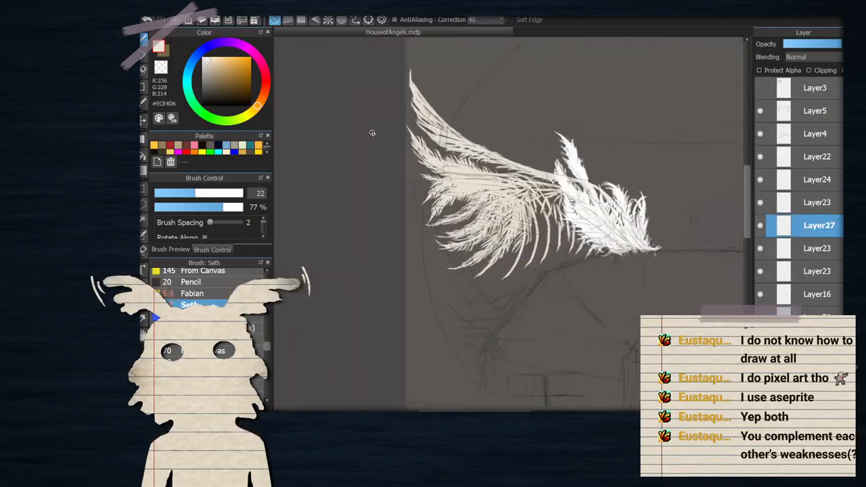
pyautogui.scroll(1, 535, 220)
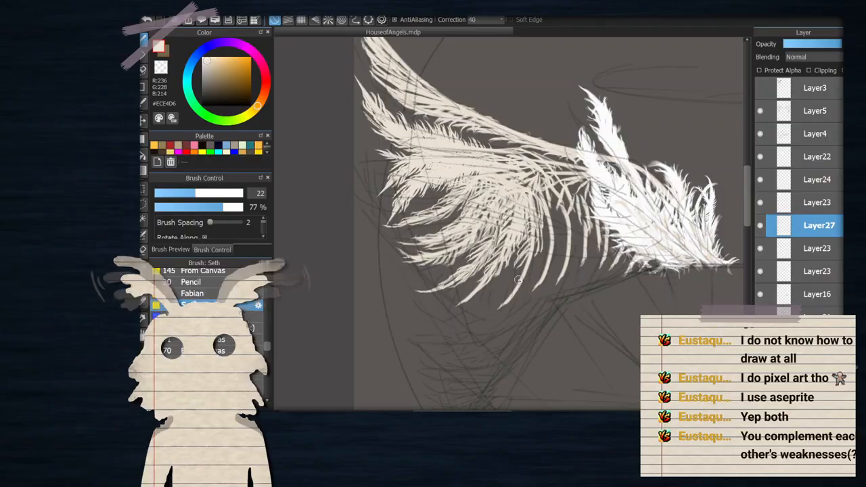
pyautogui.scroll(3, 514, 267)
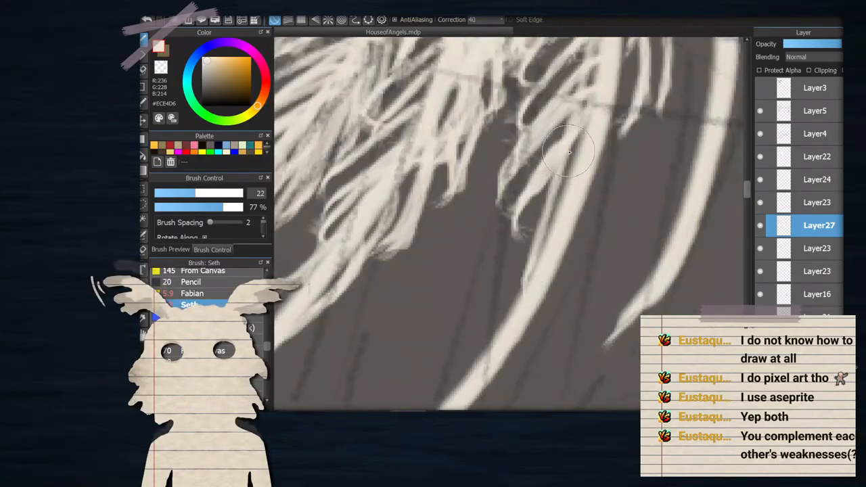
pyautogui.scroll(-2, 568, 109)
pyautogui.moveTo(579, 82)
pyautogui.mouseDown()
pyautogui.moveTo(596, 141)
pyautogui.moveTo(589, 174)
pyautogui.mouseUp()
pyautogui.moveTo(583, 116); pyautogui.dragTo(586, 188)
pyautogui.moveTo(581, 139); pyautogui.dragTo(566, 222)
pyautogui.moveTo(575, 177); pyautogui.dragTo(544, 257)
pyautogui.moveTo(568, 197)
pyautogui.mouseDown()
pyautogui.moveTo(558, 233)
pyautogui.moveTo(533, 264)
pyautogui.mouseUp()
# Extend the same feather's tip downward and thicken its lower barbs with more beige strokes
pyautogui.scroll(-2, 572, 203)
pyautogui.scroll(1, 576, 130)
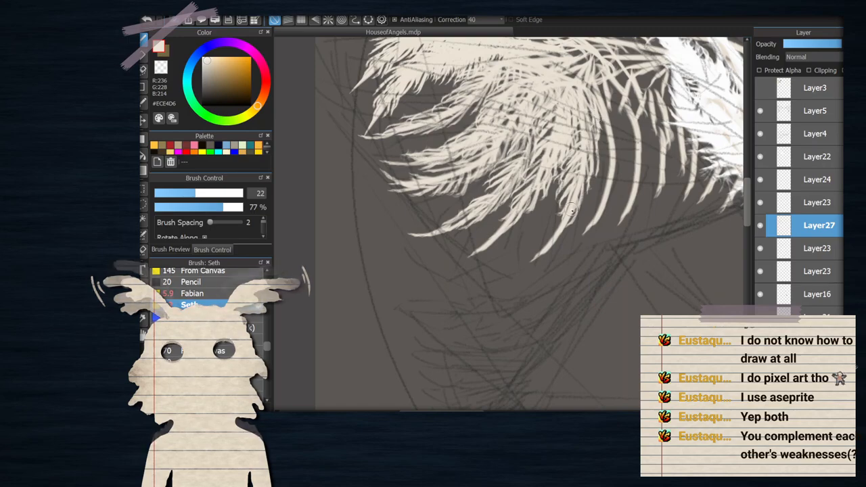
pyautogui.moveTo(567, 207); pyautogui.dragTo(542, 246)
pyautogui.moveTo(571, 214)
pyautogui.mouseDown()
pyautogui.moveTo(565, 237)
pyautogui.moveTo(566, 221)
pyautogui.moveTo(560, 242)
pyautogui.moveTo(561, 230)
pyautogui.moveTo(529, 264)
pyautogui.mouseUp()
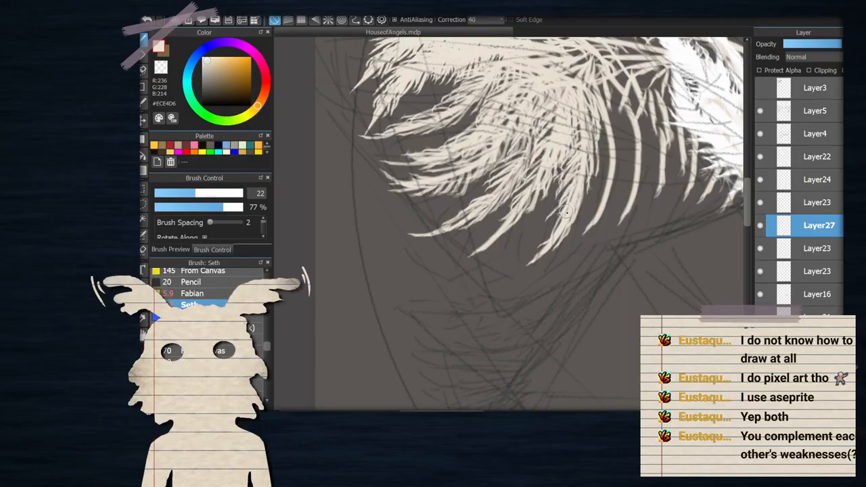
pyautogui.scroll(-2, 566, 213)
pyautogui.scroll(3, 561, 210)
pyautogui.moveTo(562, 202); pyautogui.dragTo(546, 234)
pyautogui.moveTo(596, 163); pyautogui.dragTo(585, 213)
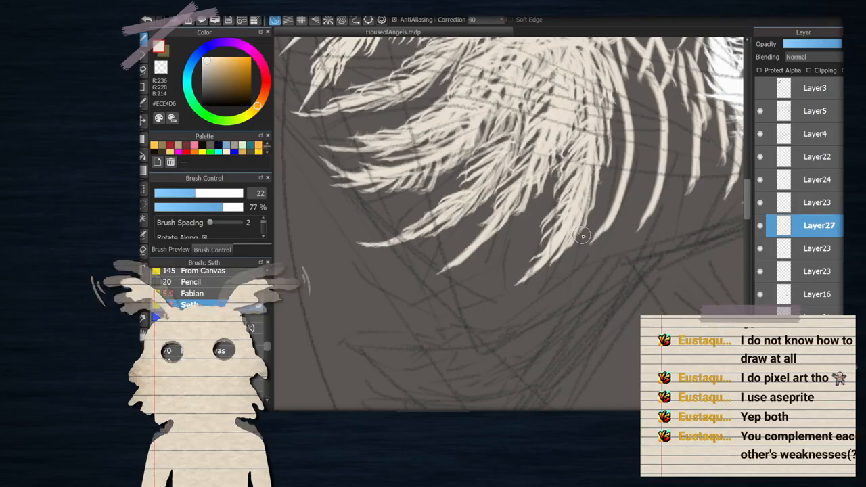
# Paint long beige barbs along both sides of the next bare shaft and extend its tip downward
pyautogui.scroll(-3, 565, 161)
pyautogui.scroll(4, 565, 161)
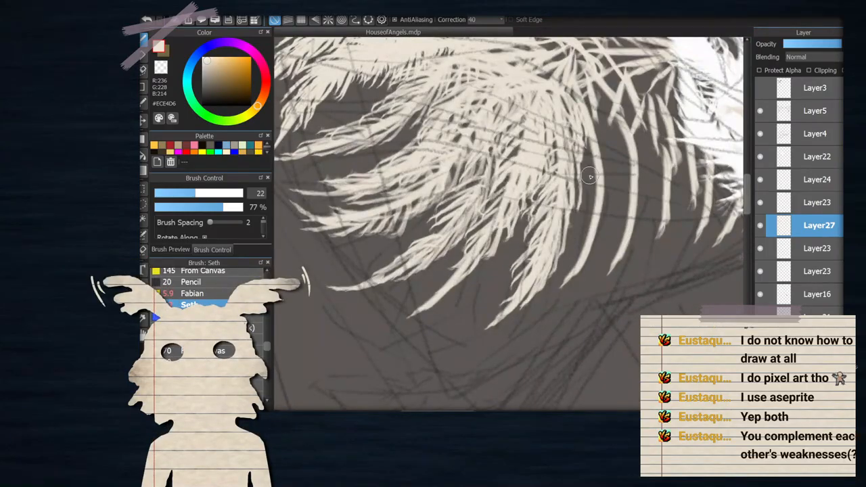
pyautogui.moveTo(599, 135)
pyautogui.mouseDown()
pyautogui.moveTo(612, 176)
pyautogui.moveTo(595, 142)
pyautogui.moveTo(610, 177)
pyautogui.moveTo(598, 191)
pyautogui.moveTo(599, 132)
pyautogui.moveTo(621, 180)
pyautogui.moveTo(606, 162)
pyautogui.moveTo(606, 206)
pyautogui.moveTo(598, 163)
pyautogui.moveTo(609, 215)
pyautogui.mouseUp()
pyautogui.moveTo(602, 159); pyautogui.dragTo(598, 240)
pyautogui.moveTo(609, 198)
pyautogui.mouseDown()
pyautogui.moveTo(599, 251)
pyautogui.moveTo(587, 238)
pyautogui.moveTo(564, 300)
pyautogui.mouseUp()
pyautogui.moveTo(594, 168); pyautogui.dragTo(583, 222)
pyautogui.moveTo(593, 151); pyautogui.dragTo(586, 197)
pyautogui.moveTo(597, 157)
pyautogui.mouseDown()
pyautogui.moveTo(588, 215)
pyautogui.moveTo(597, 221)
pyautogui.moveTo(548, 324)
pyautogui.mouseUp()
pyautogui.moveTo(574, 272); pyautogui.dragTo(564, 292)
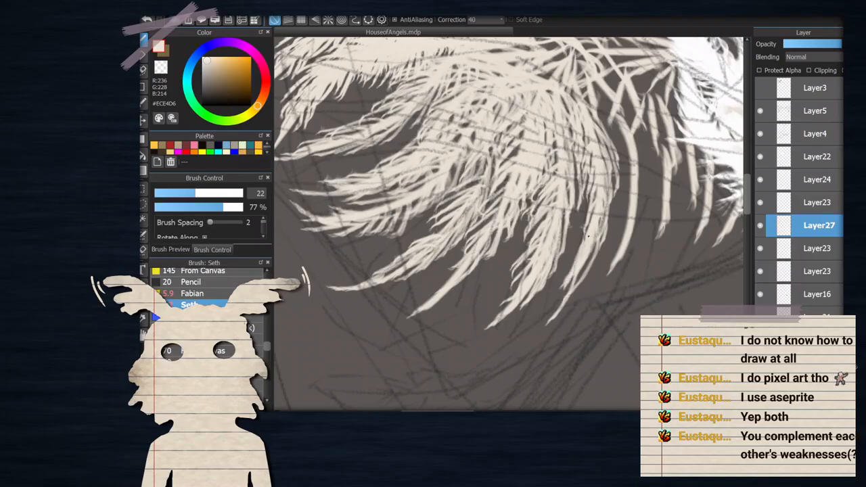
# Fill in that feather's inner side with shorter beige barbs and add strokes near its tip
pyautogui.moveTo(582, 242); pyautogui.dragTo(570, 268)
pyautogui.moveTo(583, 234); pyautogui.dragTo(567, 256)
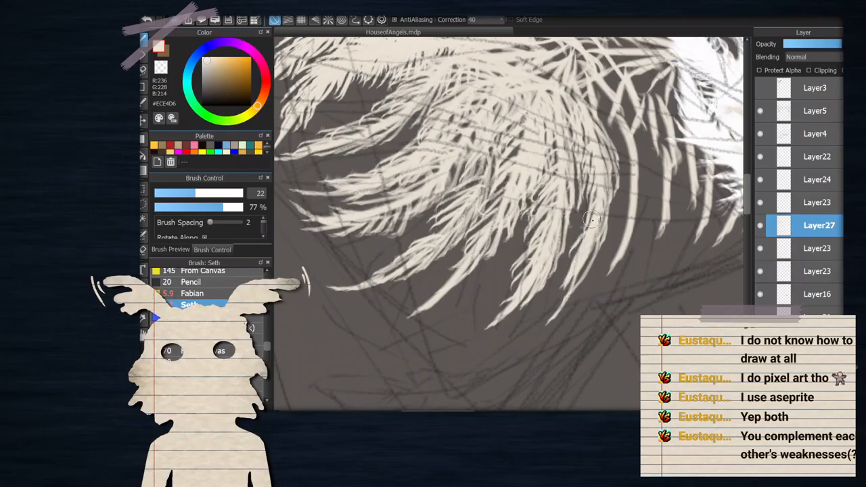
pyautogui.moveTo(593, 192); pyautogui.dragTo(569, 239)
pyautogui.moveTo(604, 178)
pyautogui.mouseDown()
pyautogui.moveTo(576, 220)
pyautogui.moveTo(609, 224)
pyautogui.moveTo(592, 239)
pyautogui.mouseUp()
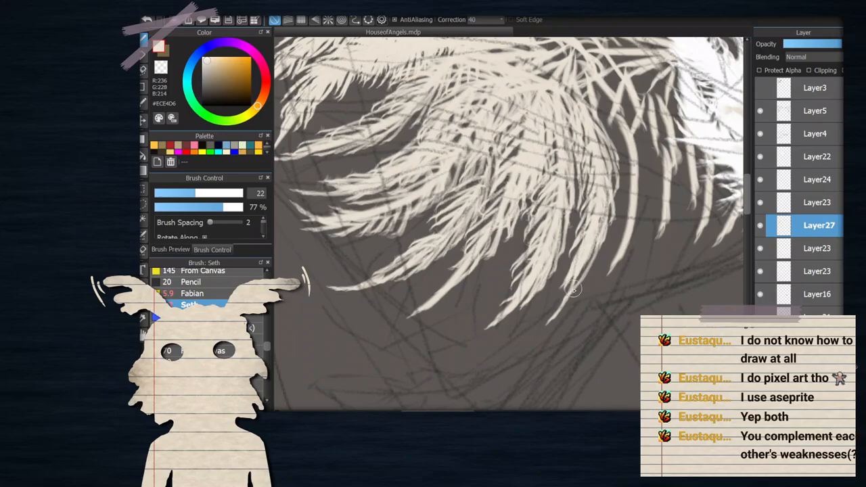
pyautogui.moveTo(574, 290); pyautogui.dragTo(559, 303)
pyautogui.scroll(-2, 576, 203)
pyautogui.scroll(-1, 575, 160)
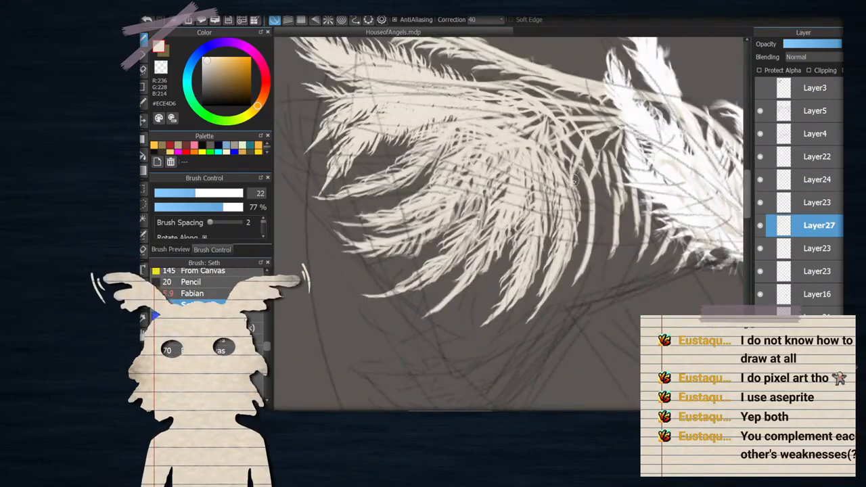
# Paint beige barbs down both sides of the next bare shaft and extend its tip into a full feather
pyautogui.moveTo(587, 188); pyautogui.dragTo(580, 224)
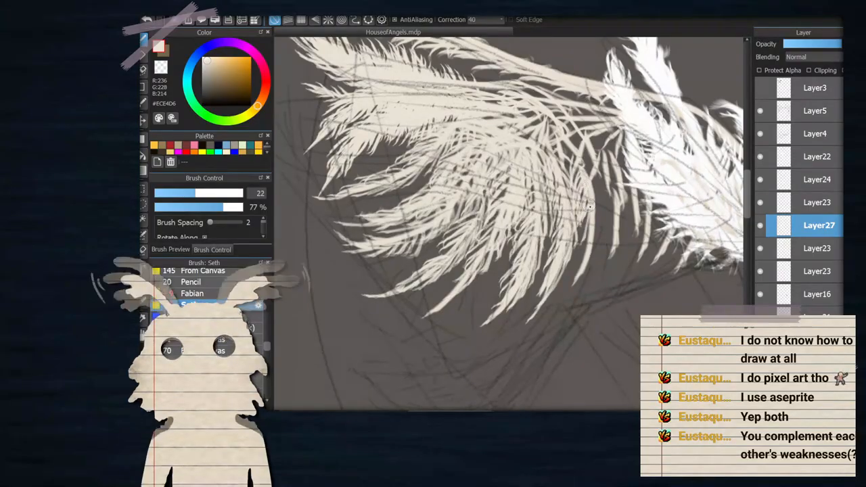
pyautogui.moveTo(586, 219); pyautogui.dragTo(575, 256)
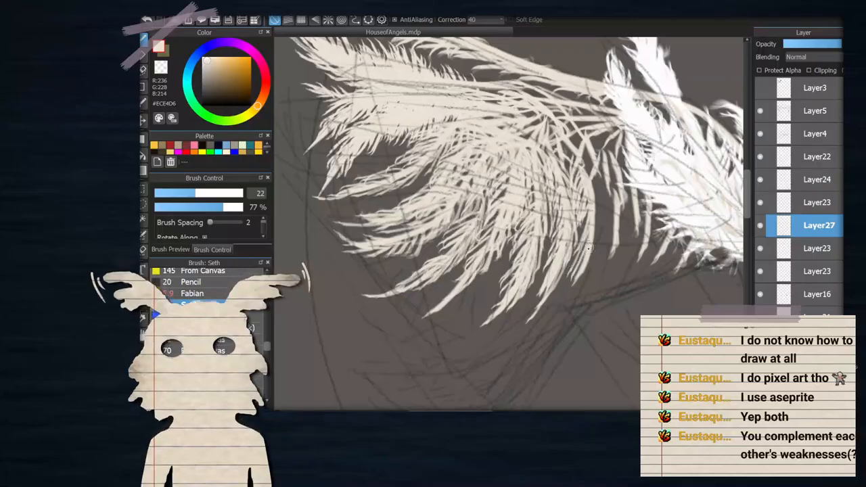
pyautogui.moveTo(574, 278); pyautogui.dragTo(565, 308)
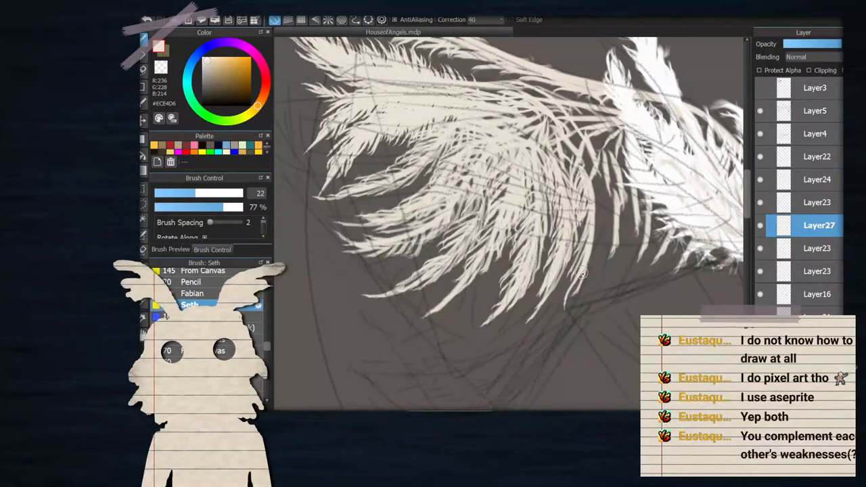
pyautogui.moveTo(587, 276); pyautogui.dragTo(589, 247)
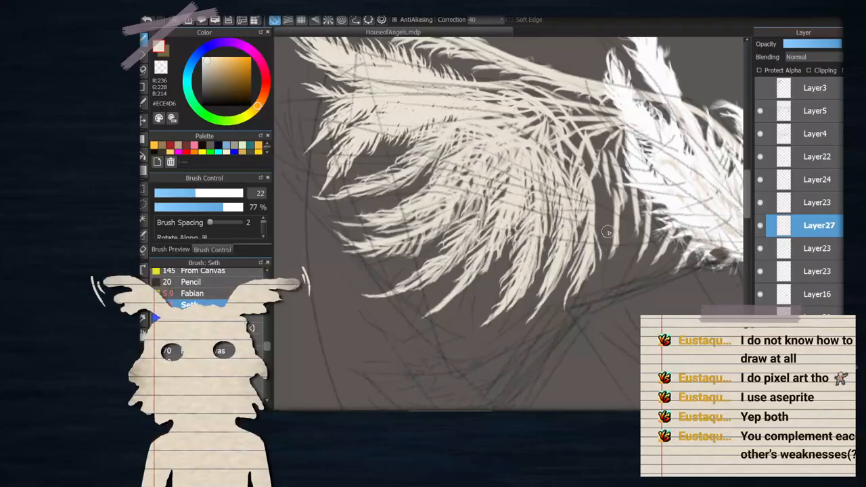
# Examine the feathered wing as a whole and up close around the remaining bare shafts beside the white feathers
pyautogui.scroll(2, 598, 234)
pyautogui.scroll(-2, 585, 244)
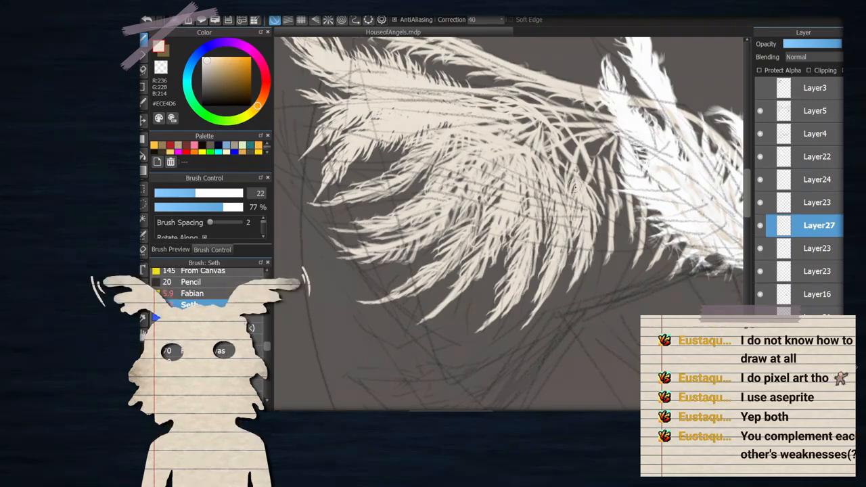
pyautogui.scroll(-3, 576, 186)
pyautogui.scroll(-1, 608, 190)
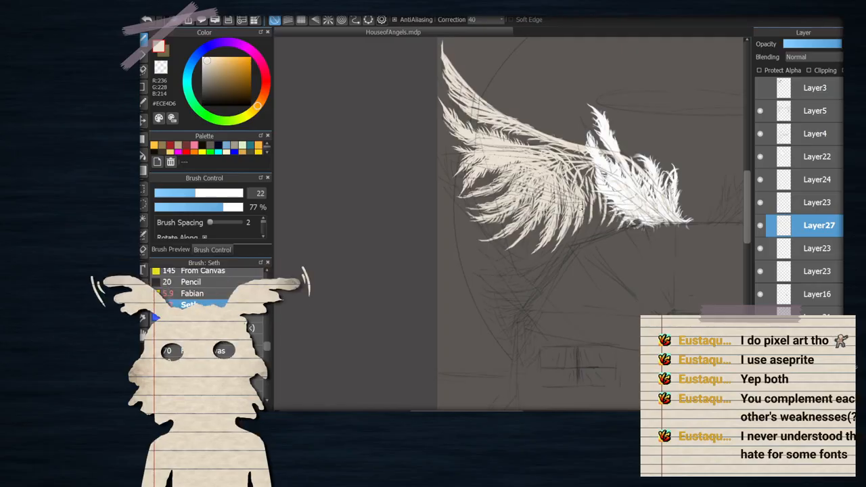
pyautogui.scroll(2, 601, 208)
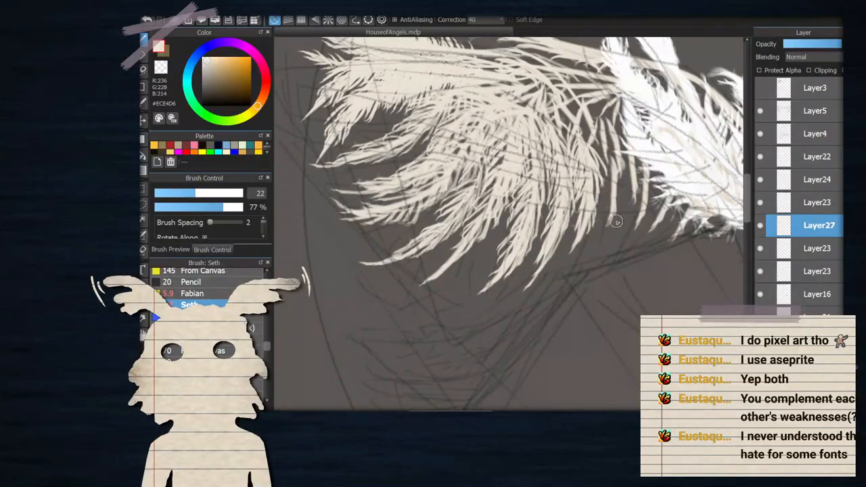
pyautogui.scroll(-4, 608, 257)
pyautogui.scroll(3, 586, 284)
pyautogui.scroll(-2, 587, 284)
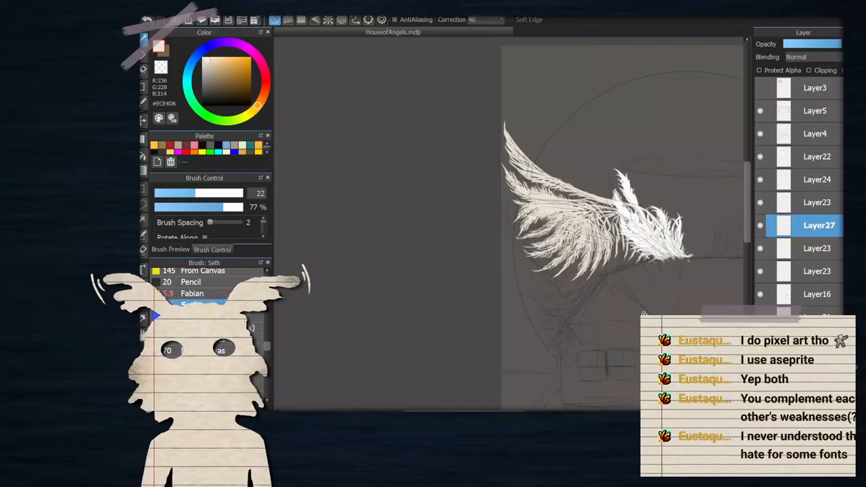
pyautogui.scroll(2, 656, 293)
pyautogui.scroll(-1, 656, 293)
pyautogui.scroll(2, 582, 214)
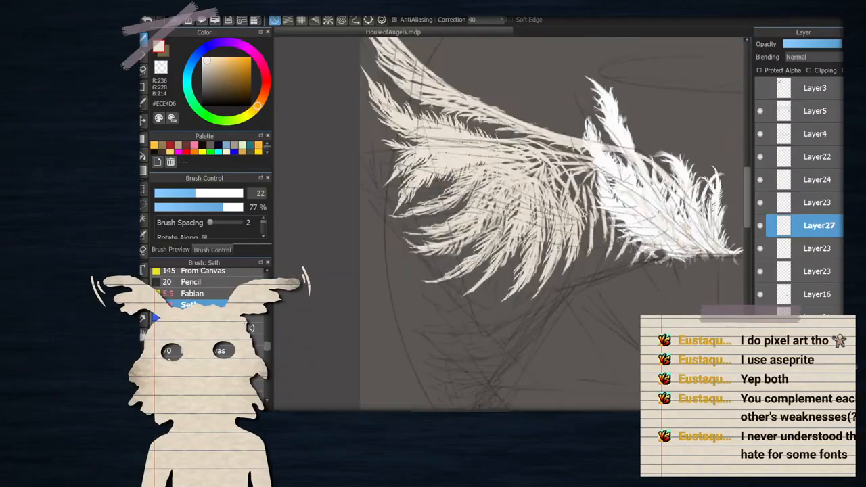
pyautogui.scroll(2, 592, 240)
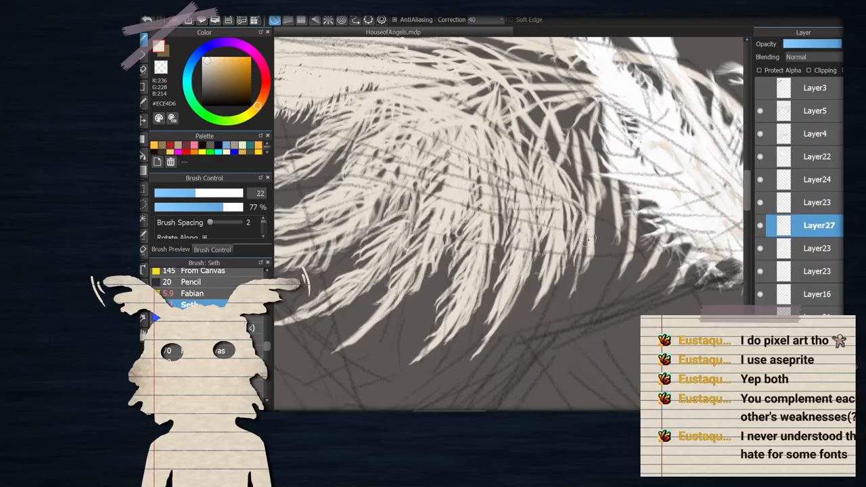
pyautogui.scroll(-3, 579, 224)
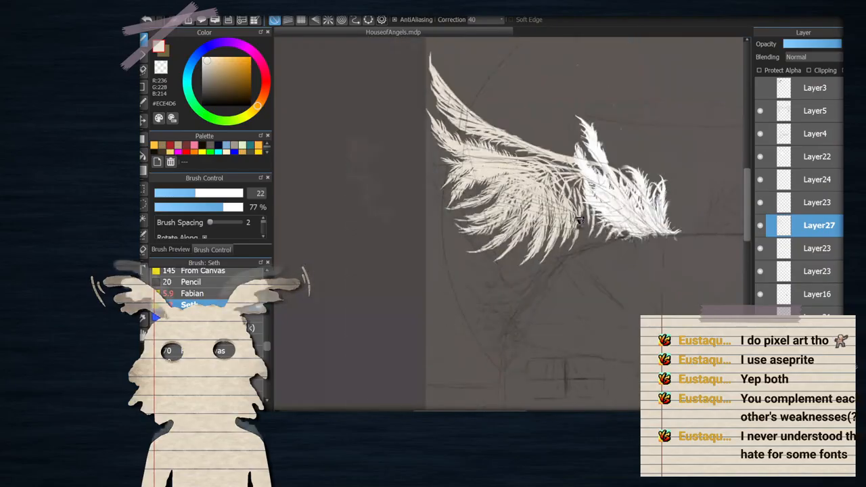
pyautogui.scroll(2, 579, 221)
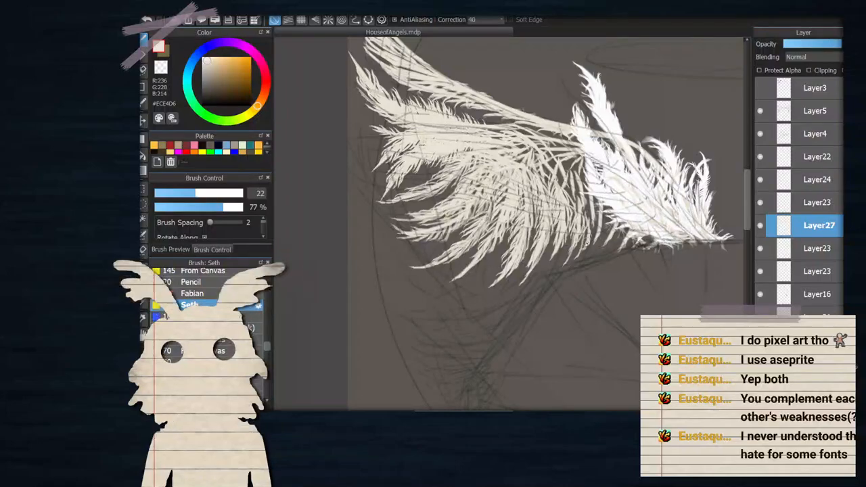
# Set the brush size to 74 and fill the last bare shafts below the white feathers with broad beige strokes
pyautogui.scroll(3, 586, 237)
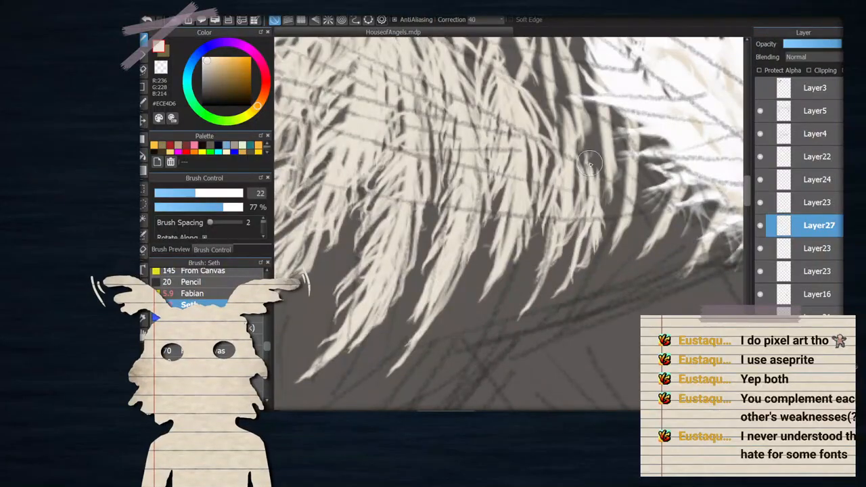
pyautogui.click(231, 193)
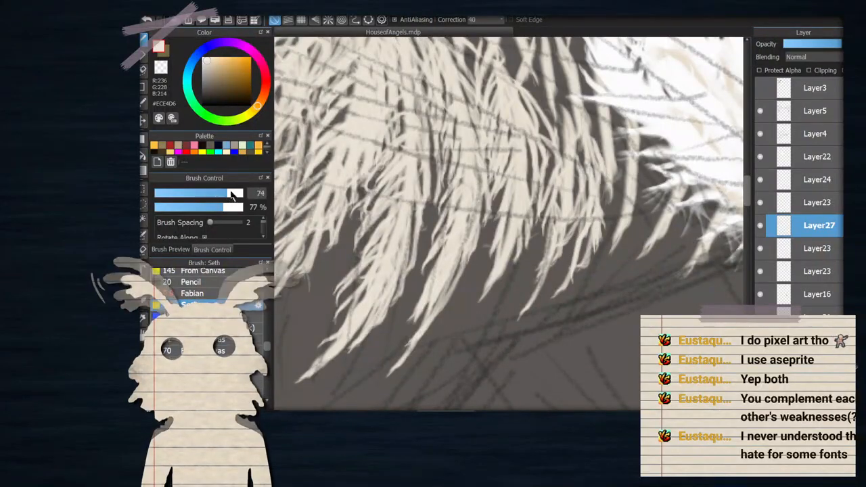
pyautogui.moveTo(621, 130)
pyautogui.mouseDown()
pyautogui.moveTo(627, 224)
pyautogui.moveTo(584, 270)
pyautogui.moveTo(611, 250)
pyautogui.mouseUp()
pyautogui.moveTo(633, 174)
pyautogui.mouseDown()
pyautogui.moveTo(632, 239)
pyautogui.moveTo(644, 180)
pyautogui.moveTo(655, 222)
pyautogui.mouseUp()
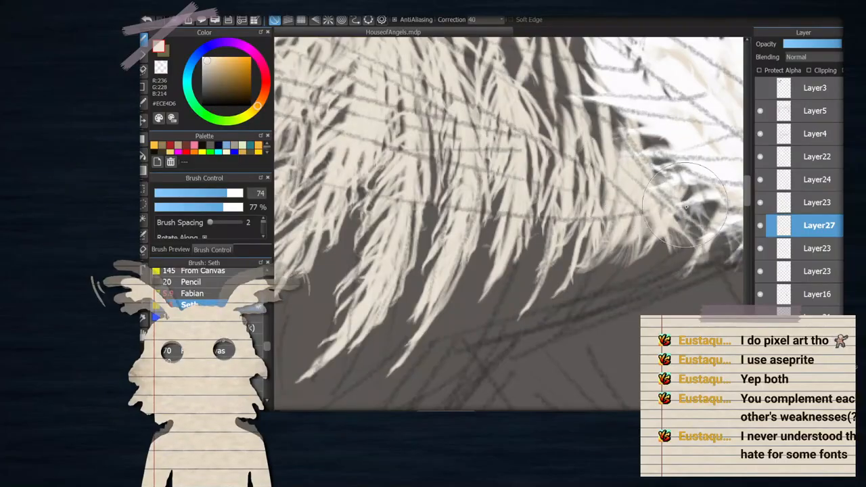
# Fill the gaps between the beige feather bases and along the wing's upper arm beside the white feathers
pyautogui.scroll(-2, 670, 181)
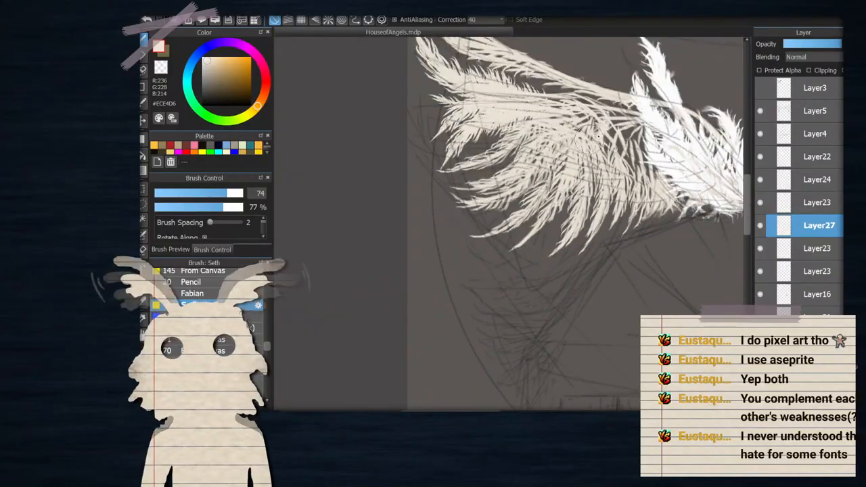
pyautogui.moveTo(597, 122)
pyautogui.mouseDown()
pyautogui.moveTo(630, 168)
pyautogui.moveTo(634, 144)
pyautogui.moveTo(648, 160)
pyautogui.moveTo(639, 135)
pyautogui.mouseUp()
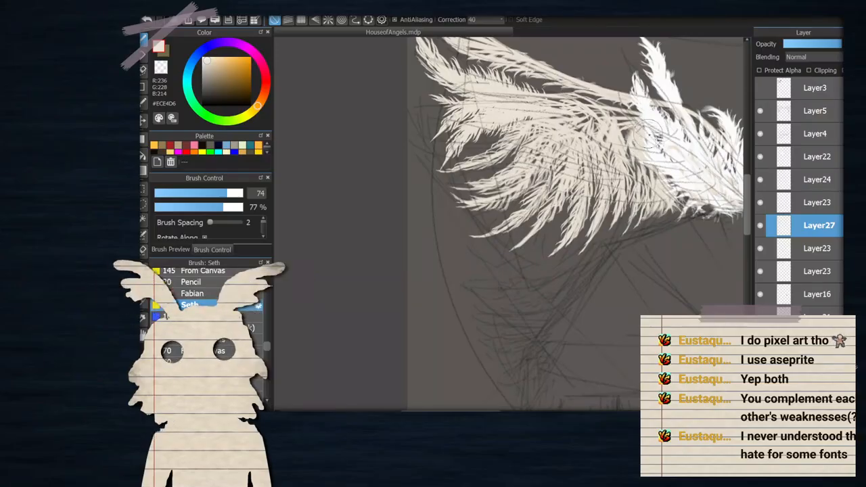
pyautogui.moveTo(595, 94); pyautogui.dragTo(645, 115)
# Examine the filled beige wing and its junction with the white feathers, both overall and in close-up
pyautogui.scroll(-2, 653, 111)
pyautogui.scroll(2, 646, 111)
pyautogui.scroll(-2, 643, 108)
pyautogui.scroll(1, 660, 141)
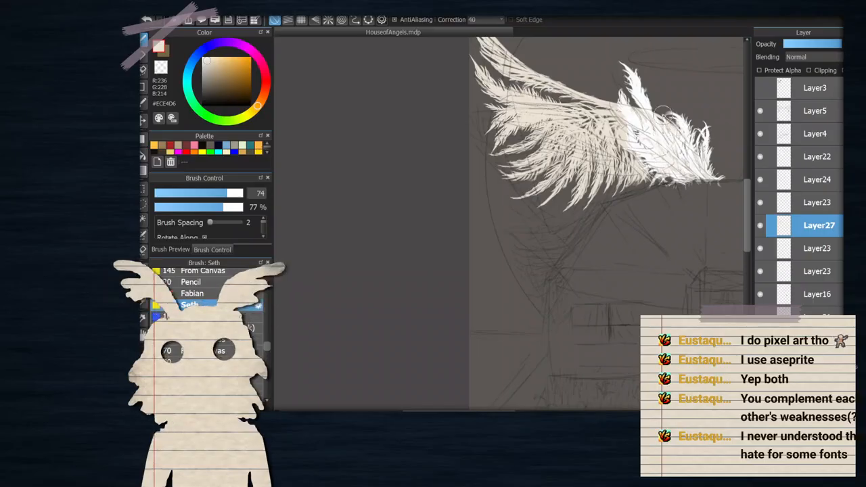
pyautogui.scroll(2, 615, 105)
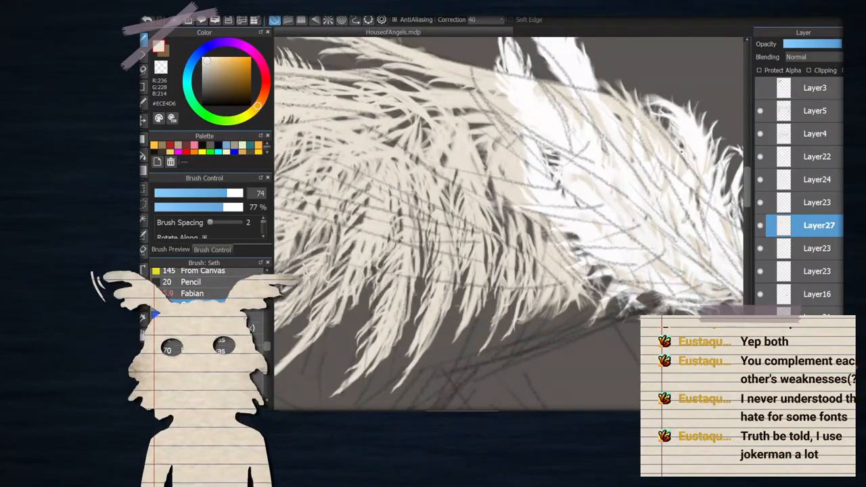
pyautogui.scroll(-1, 639, 206)
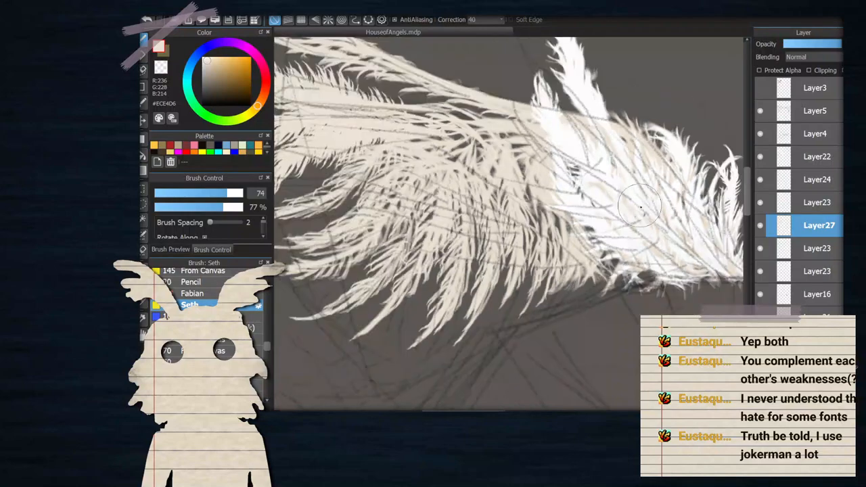
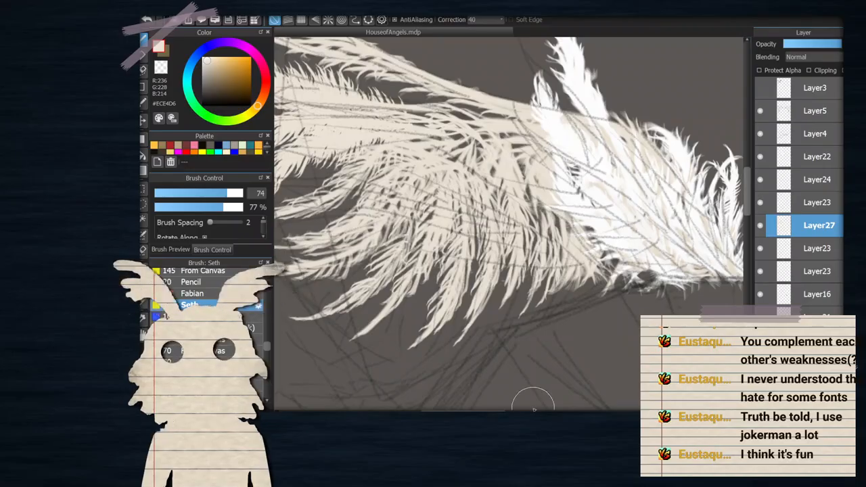
pyautogui.scroll(-3, 533, 406)
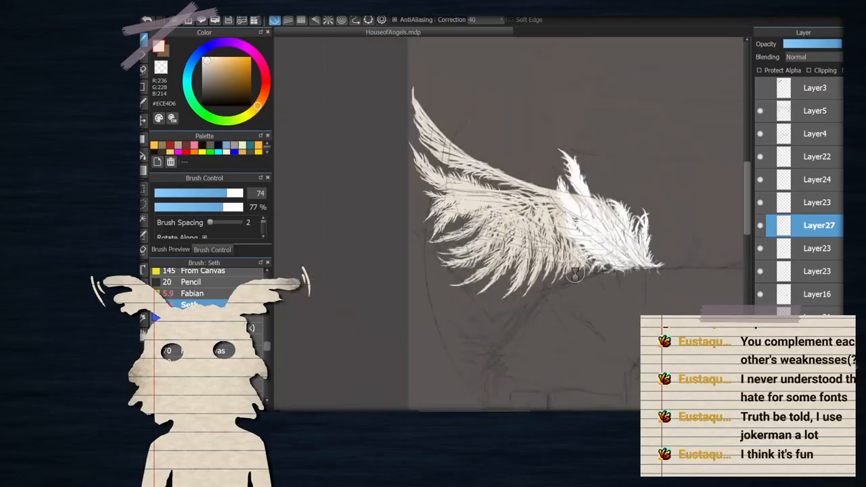
pyautogui.scroll(3, 540, 174)
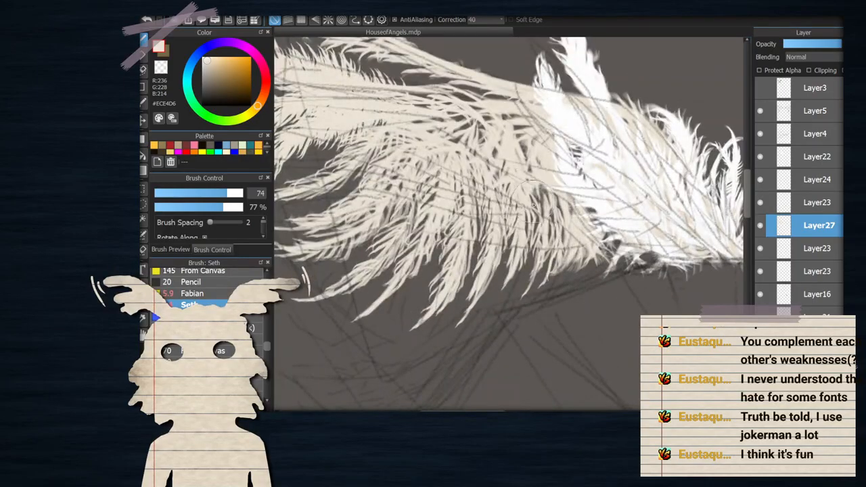
pyautogui.scroll(-3, 455, 82)
# Choose the darker beige #D7C9B1 and paint a shadow on the wing where it meets the white feathers
pyautogui.scroll(3, 534, 216)
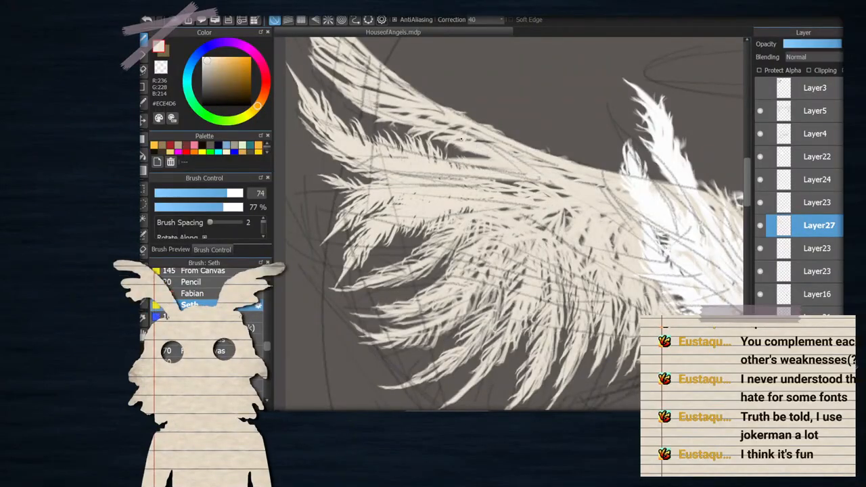
pyautogui.click(210, 65)
pyautogui.moveTo(656, 245)
pyautogui.mouseDown()
pyautogui.moveTo(647, 218)
pyautogui.moveTo(632, 217)
pyautogui.moveTo(634, 203)
pyautogui.moveTo(614, 207)
pyautogui.mouseUp()
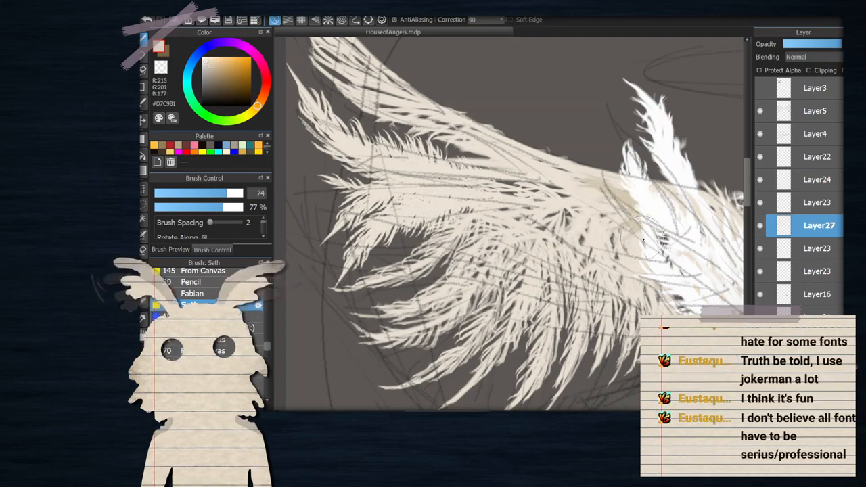
# Lower the brush opacity to 29% and softly shade the wing's upper arm and the upper rows of beige feathers
pyautogui.scroll(-1, 614, 207)
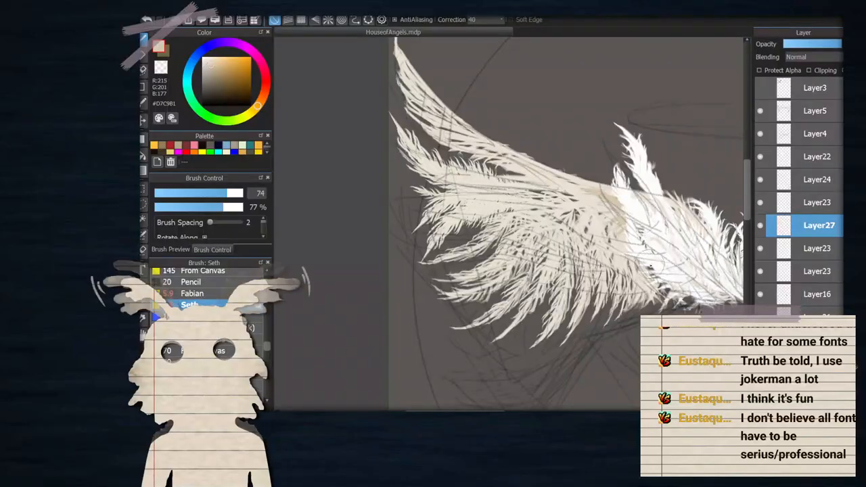
pyautogui.moveTo(185, 203); pyautogui.dragTo(181, 206)
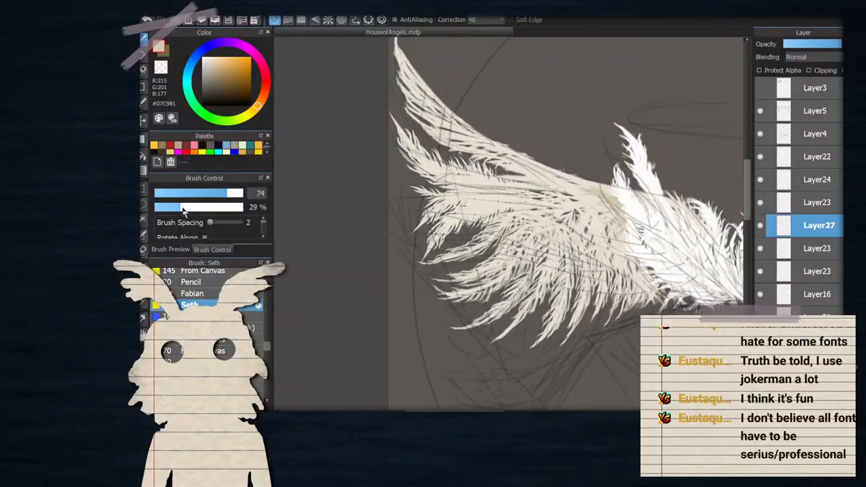
pyautogui.moveTo(604, 202); pyautogui.dragTo(604, 220)
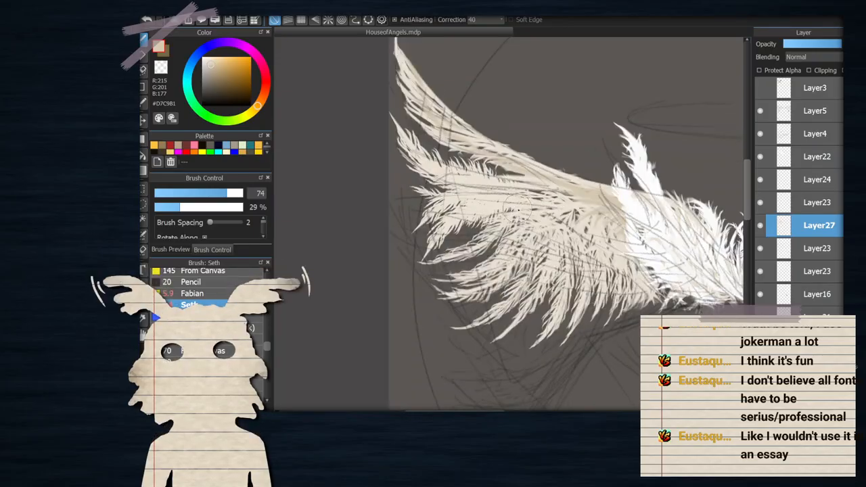
pyautogui.scroll(1, 519, 209)
pyautogui.moveTo(425, 168); pyautogui.dragTo(527, 178)
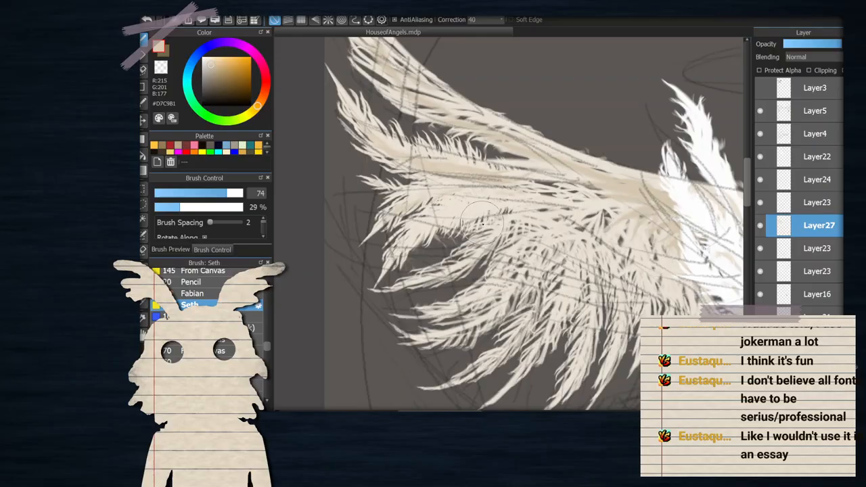
# Merge Layer27 down into the Layer23 directly below it and toggle the merged layer's visibility to check its contents
pyautogui.click(807, 252)
pyautogui.click(806, 234)
pyautogui.hotkey('ctrl', 'e')
pyautogui.click(761, 226)
pyautogui.click(760, 226)
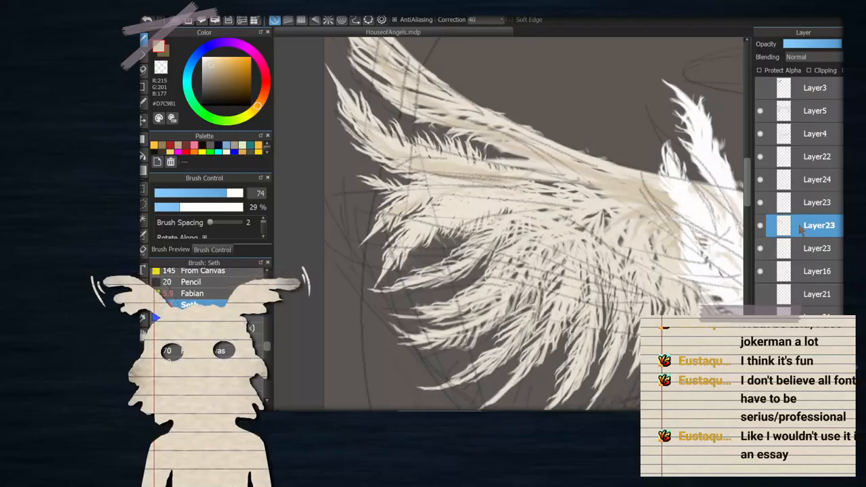
# Merge the combined wing layer down into the next Layer23 and check it by toggling its visibility
pyautogui.click(761, 228)
pyautogui.click(761, 227)
pyautogui.hotkey('ctrl', 'e')
pyautogui.click(761, 227)
pyautogui.click(761, 226)
# Merge the two remaining Layer23 layers into one and hide Layer24
pyautogui.scroll(-3, 560, 203)
pyautogui.hotkey('ctrl', 'z')
pyautogui.click(762, 206)
pyautogui.click(762, 206)
pyautogui.click(765, 204)
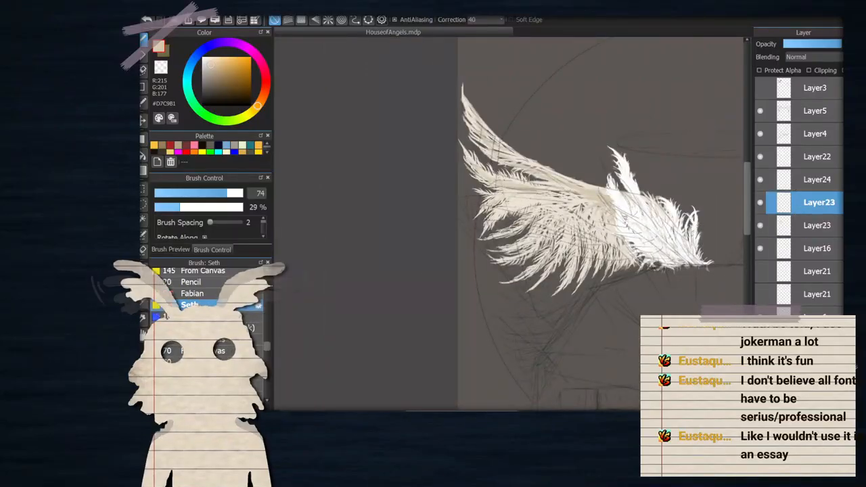
pyautogui.hotkey('ctrl', 'e')
pyautogui.click(761, 181)
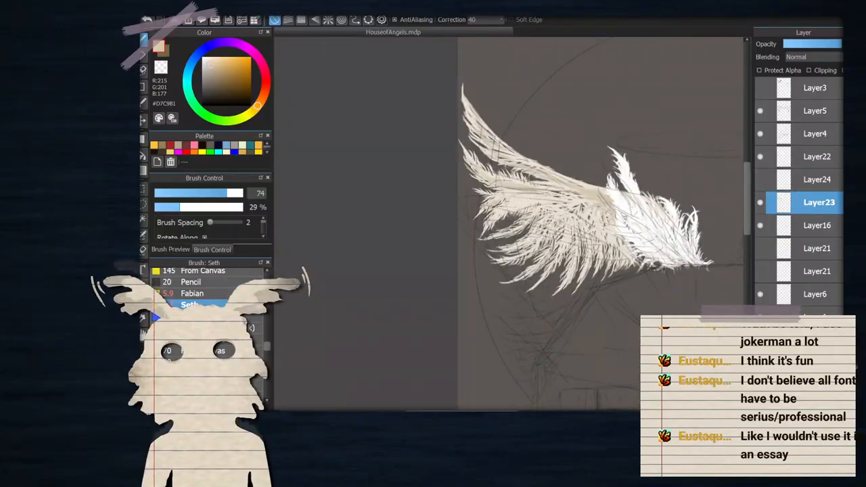
pyautogui.scroll(3, 697, 214)
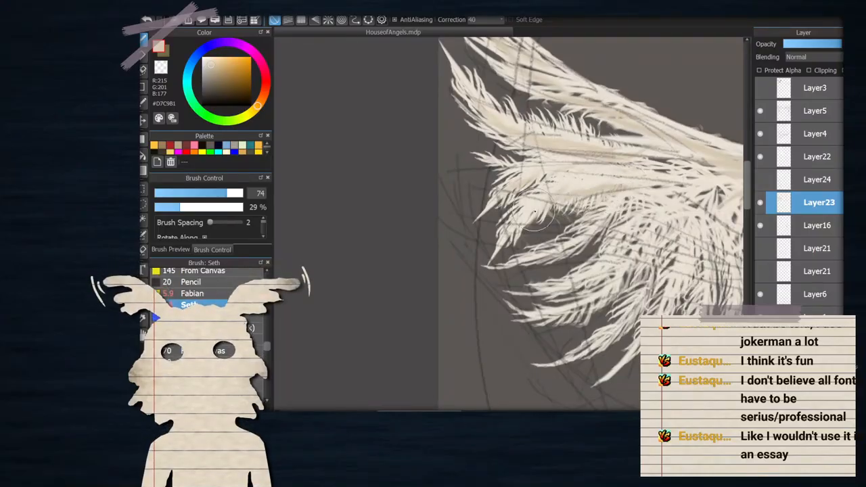
pyautogui.scroll(-1, 534, 217)
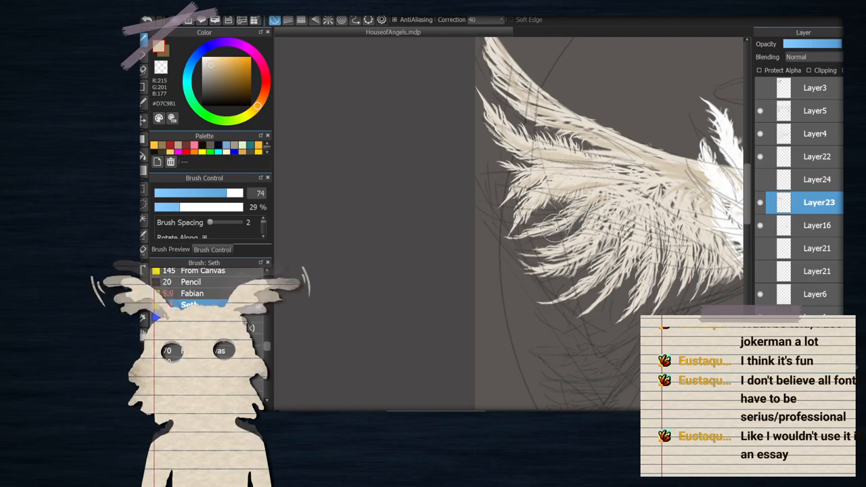
pyautogui.moveTo(610, 190); pyautogui.dragTo(589, 193)
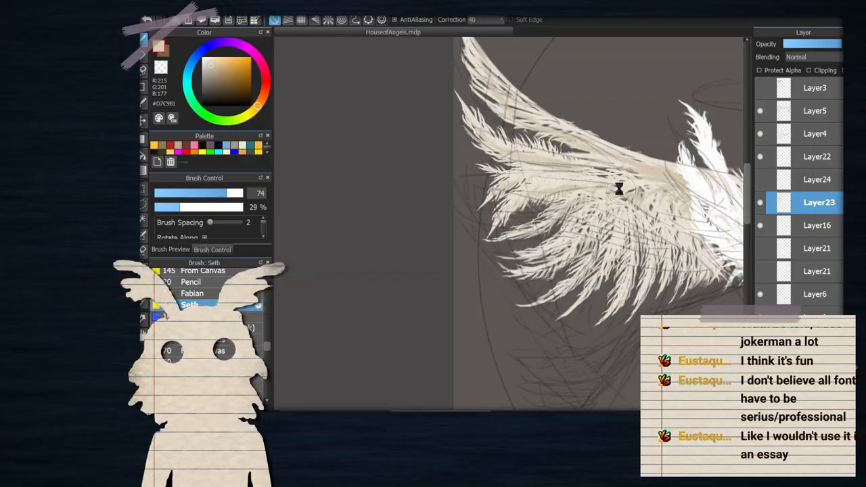
# Inspect the merged wing up close and within the whole cover, comparing it with the Layer5 sketch hidden and shown
pyautogui.scroll(-1, 618, 190)
pyautogui.scroll(1, 617, 207)
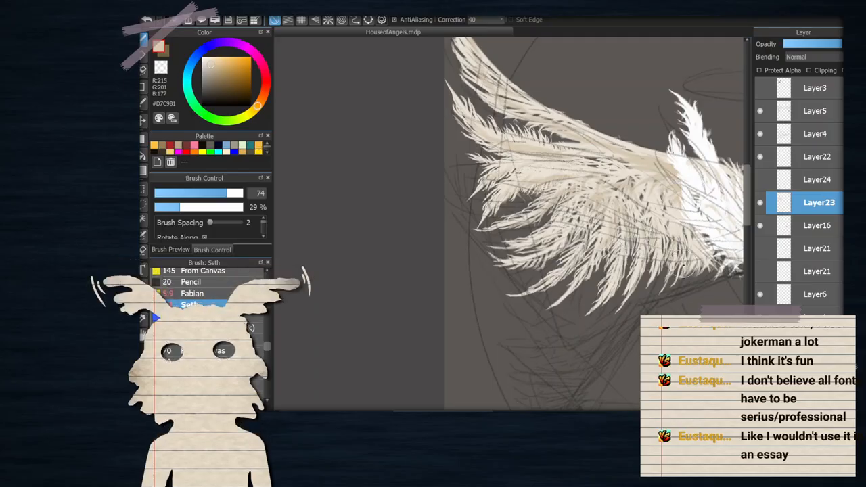
pyautogui.scroll(-3, 599, 177)
pyautogui.scroll(3, 588, 170)
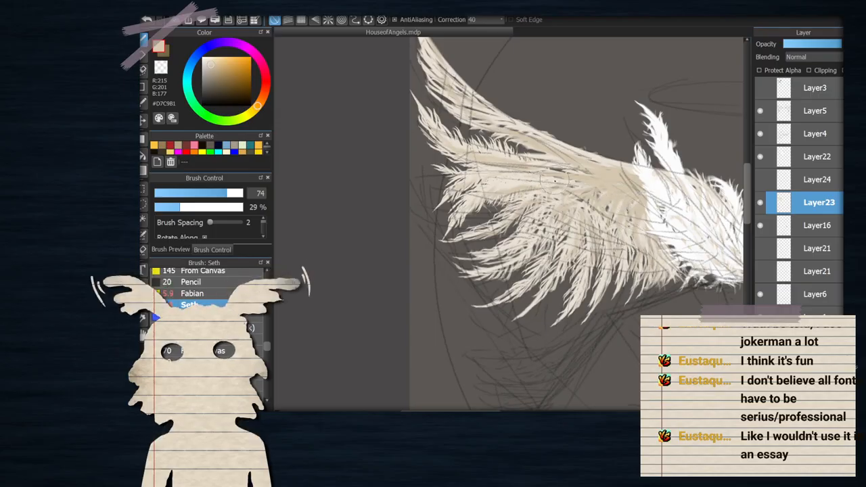
pyautogui.click(760, 111)
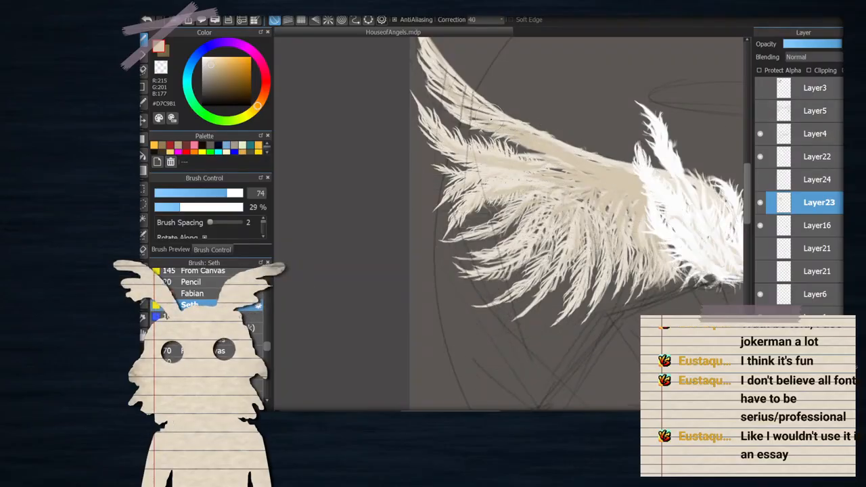
pyautogui.scroll(-1, 558, 169)
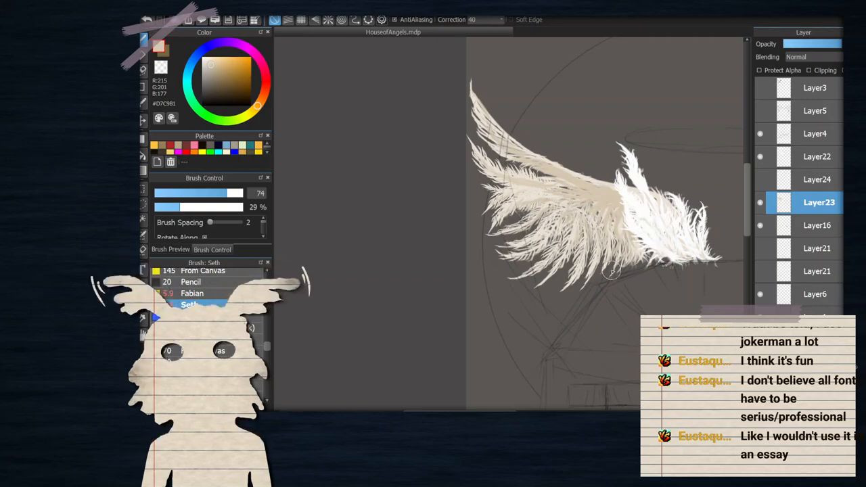
pyautogui.scroll(-1, 617, 277)
pyautogui.scroll(1, 618, 234)
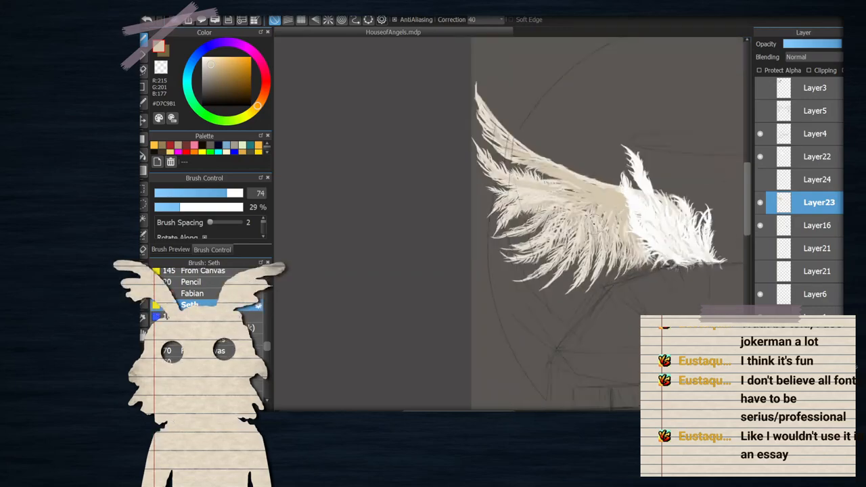
pyautogui.scroll(-1, 590, 217)
pyautogui.click(760, 111)
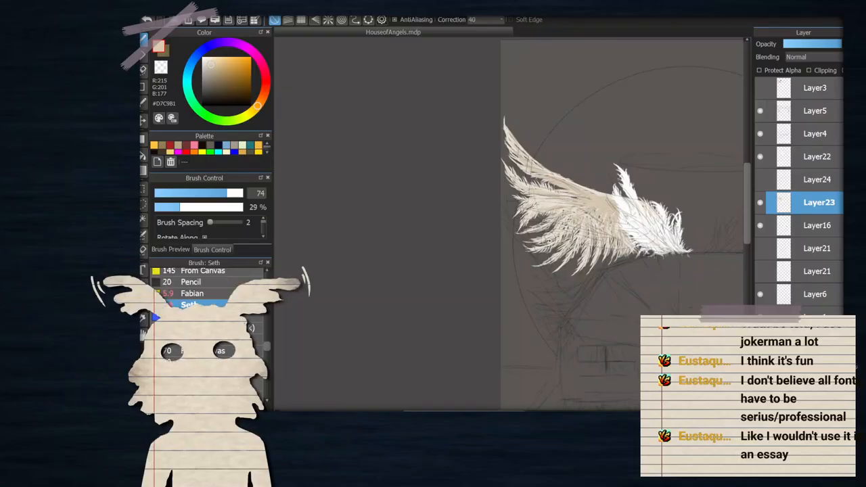
pyautogui.scroll(-2, 660, 292)
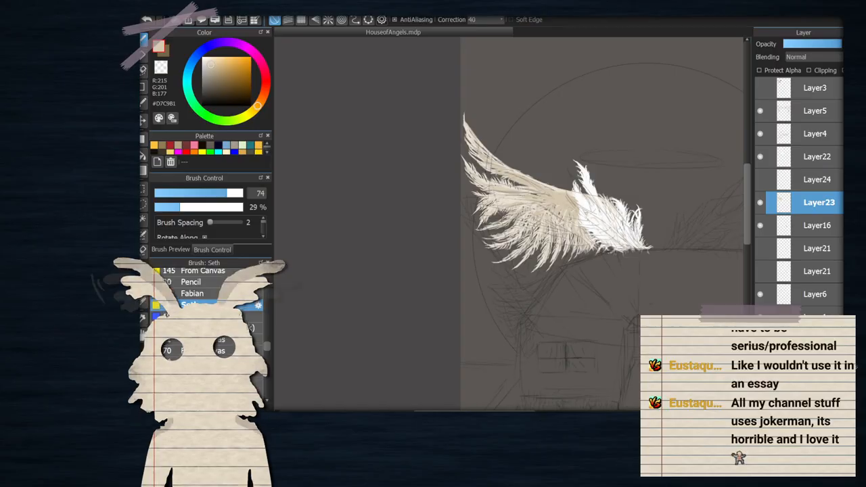
pyautogui.scroll(-2, 568, 260)
pyautogui.scroll(4, 569, 261)
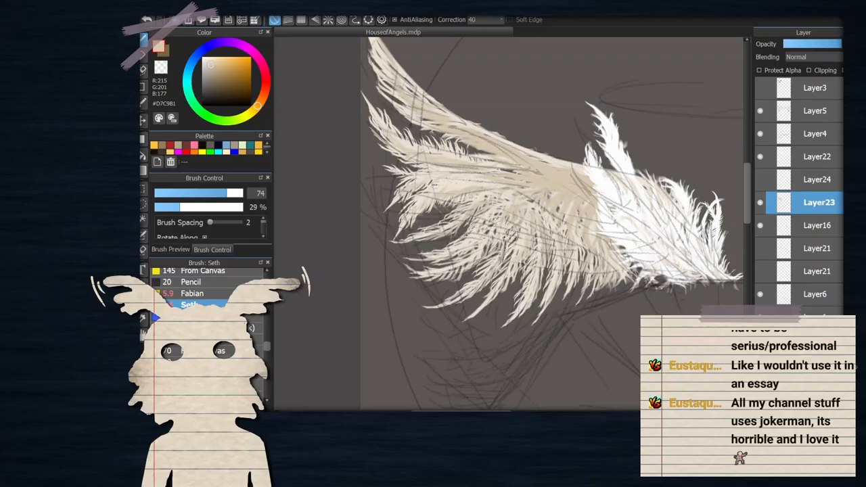
pyautogui.scroll(-1, 500, 196)
pyautogui.scroll(1, 502, 209)
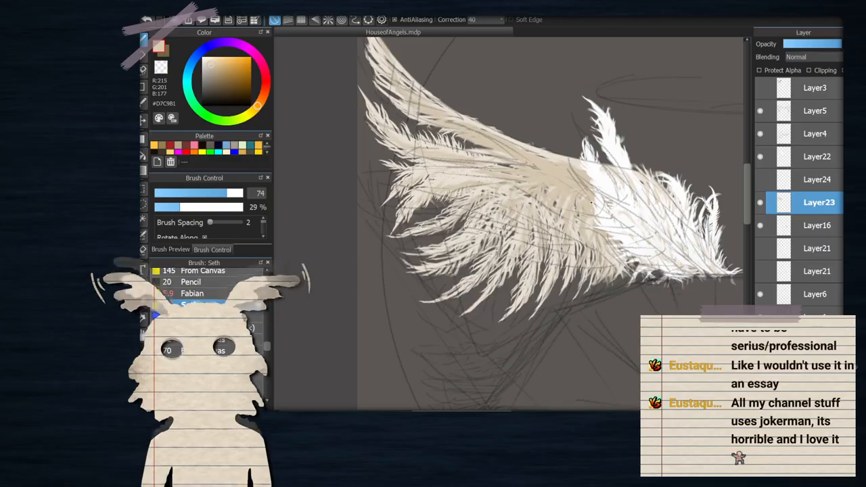
# Shade the underside of the wing's upper arm and the inner feathers with darker beige #BBA889 at 8% brush opacity
pyautogui.click(214, 71)
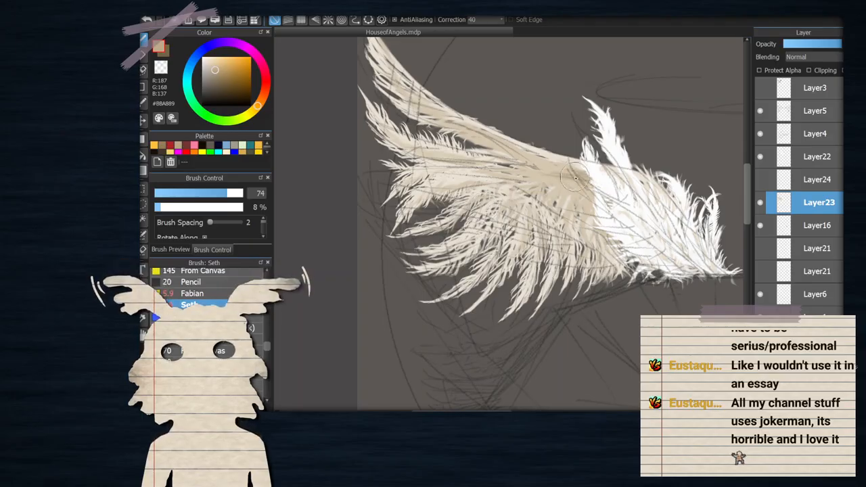
pyautogui.moveTo(574, 170); pyautogui.dragTo(489, 147)
pyautogui.moveTo(550, 165); pyautogui.dragTo(412, 110)
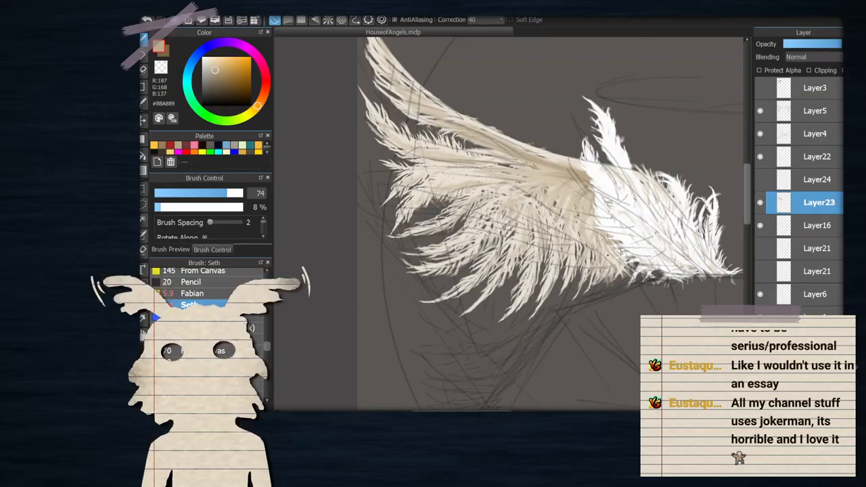
pyautogui.scroll(-2, 541, 250)
pyautogui.scroll(2, 535, 254)
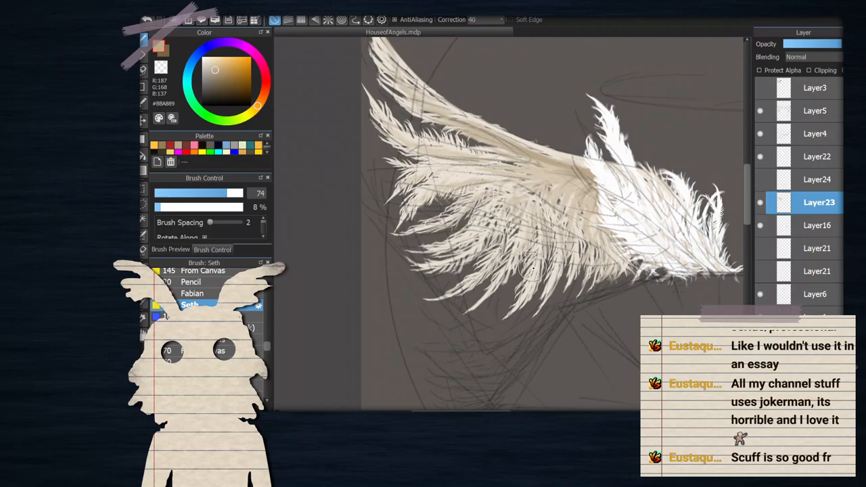
pyautogui.scroll(-2, 550, 214)
pyautogui.scroll(2, 561, 203)
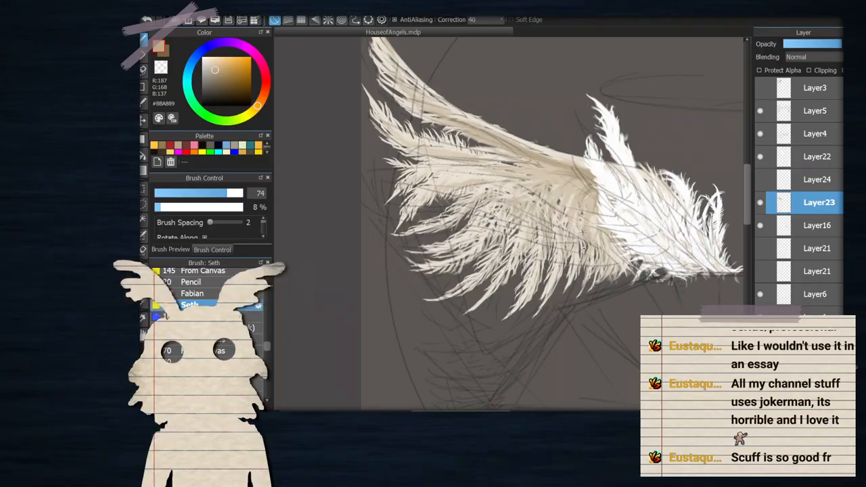
# Deepen the shading where the beige wing meets the white feathers with #9F8965 at 15% opacity, and hide the Layer5 sketch
pyautogui.scroll(-3, 541, 203)
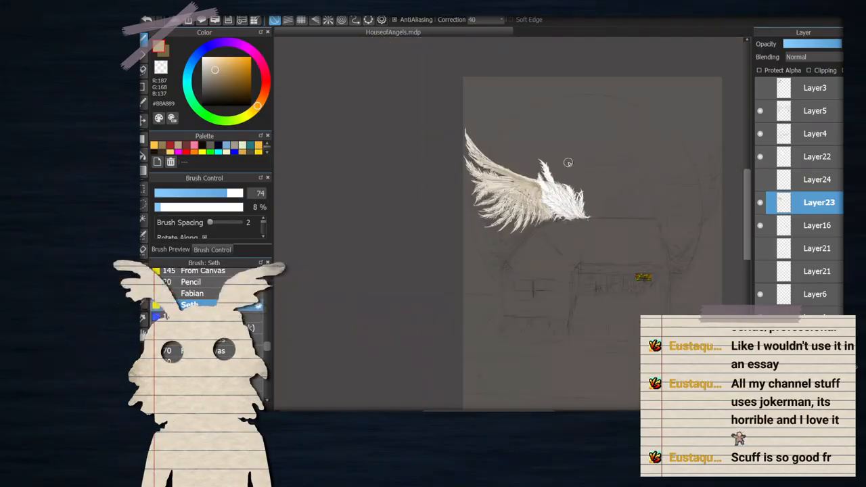
pyautogui.scroll(2, 566, 165)
pyautogui.scroll(2, 542, 178)
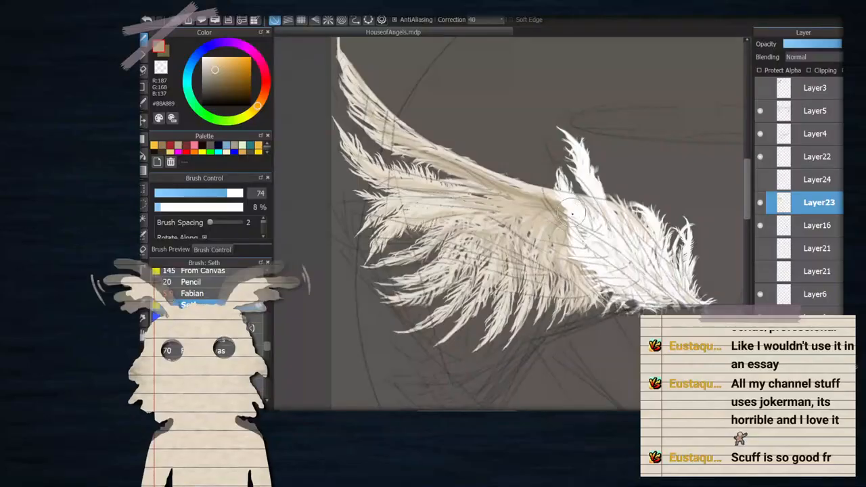
pyautogui.click(220, 75)
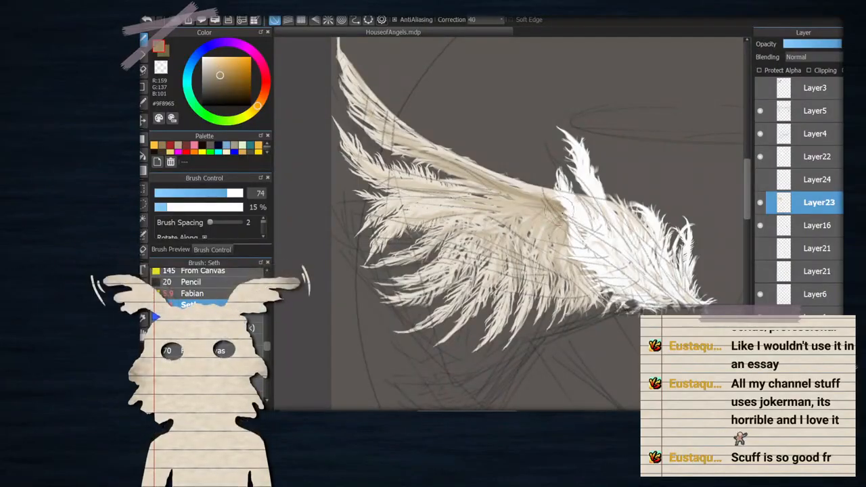
pyautogui.click(760, 110)
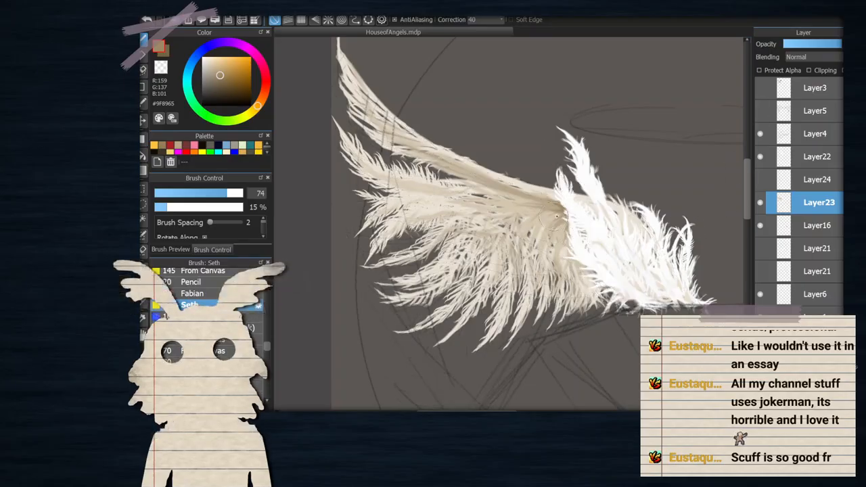
# Show the Layer21 directly below Layer16, group the two layers in a collapsed folder, and reselect Layer23
pyautogui.click(790, 230)
pyautogui.click(759, 226)
pyautogui.moveTo(579, 178); pyautogui.dragTo(487, 126)
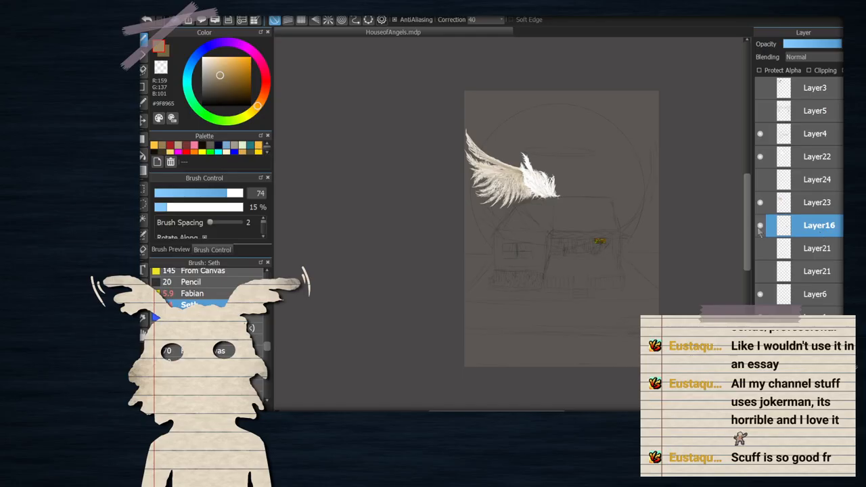
pyautogui.scroll(2, 496, 189)
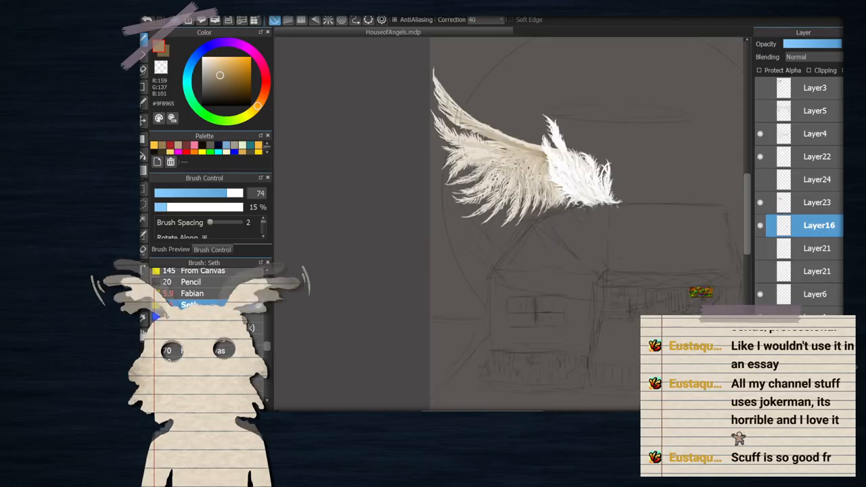
pyautogui.click(762, 259)
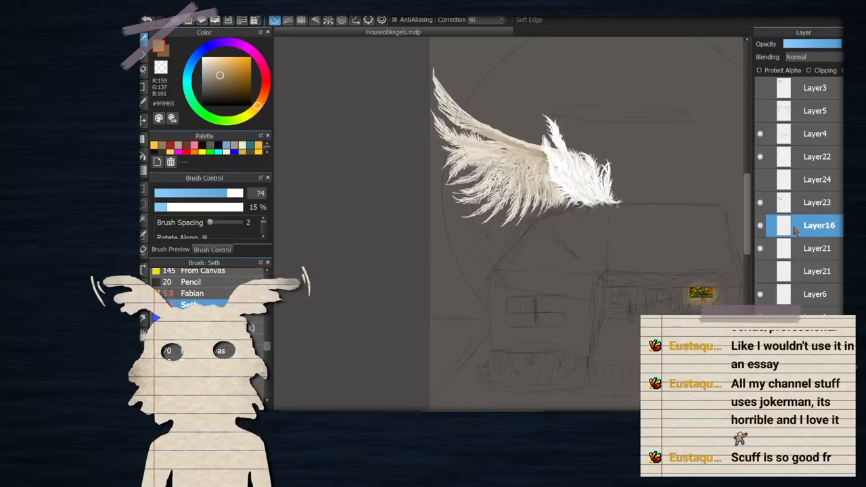
pyautogui.click(792, 258)
pyautogui.click(805, 404)
pyautogui.moveTo(813, 270); pyautogui.dragTo(803, 242)
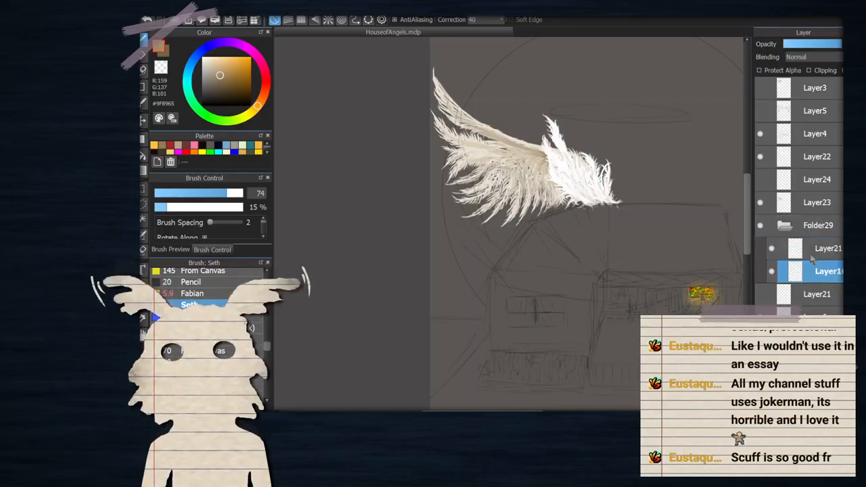
pyautogui.click(786, 225)
pyautogui.click(816, 202)
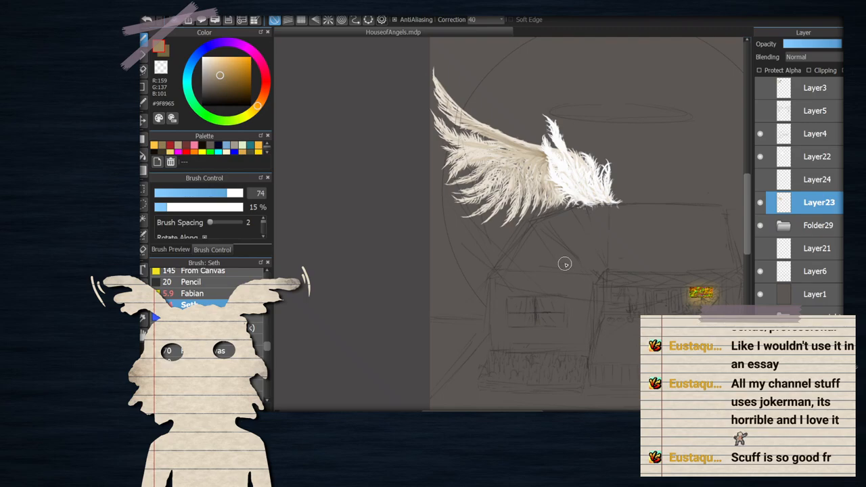
# Examine the house sketch, its window and the overall cover composition with the wing
pyautogui.scroll(2, 592, 230)
pyautogui.scroll(-4, 582, 243)
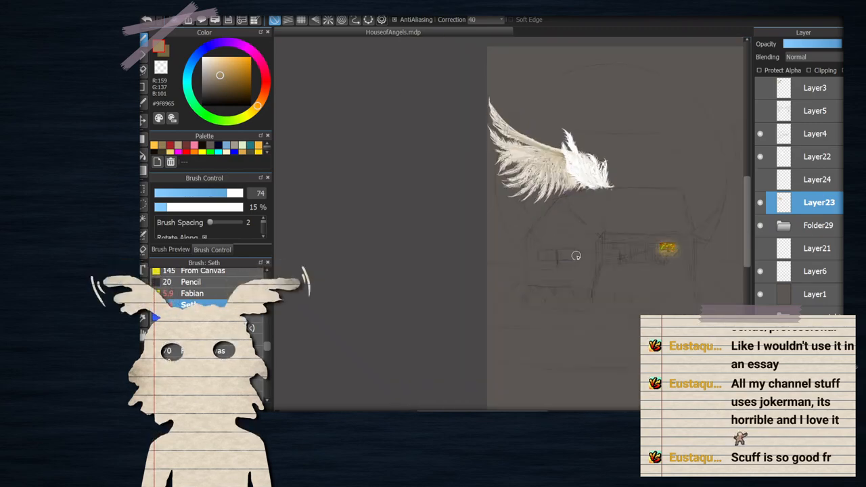
pyautogui.scroll(3, 583, 253)
pyautogui.scroll(-2, 520, 212)
pyautogui.scroll(2, 528, 245)
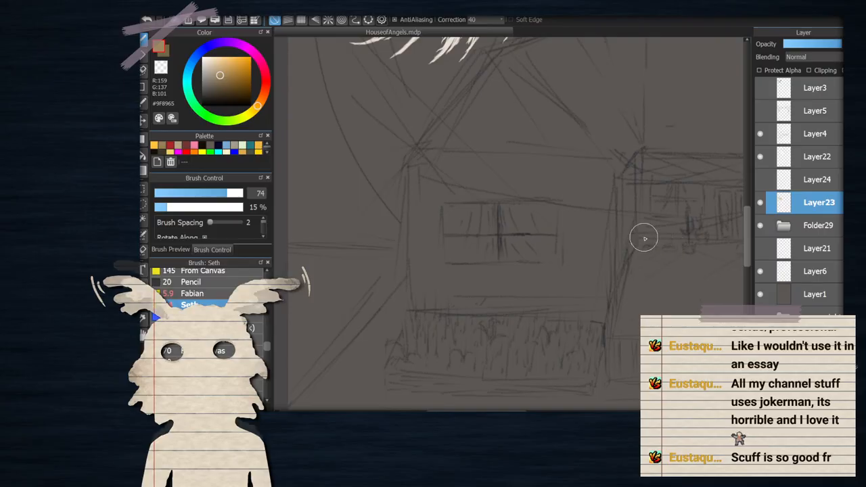
pyautogui.scroll(2, 516, 236)
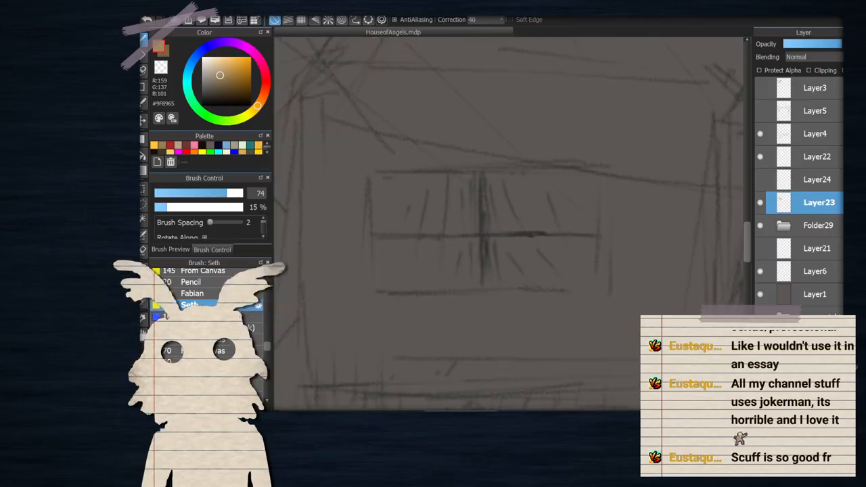
pyautogui.scroll(-3, 519, 258)
pyautogui.scroll(-3, 519, 259)
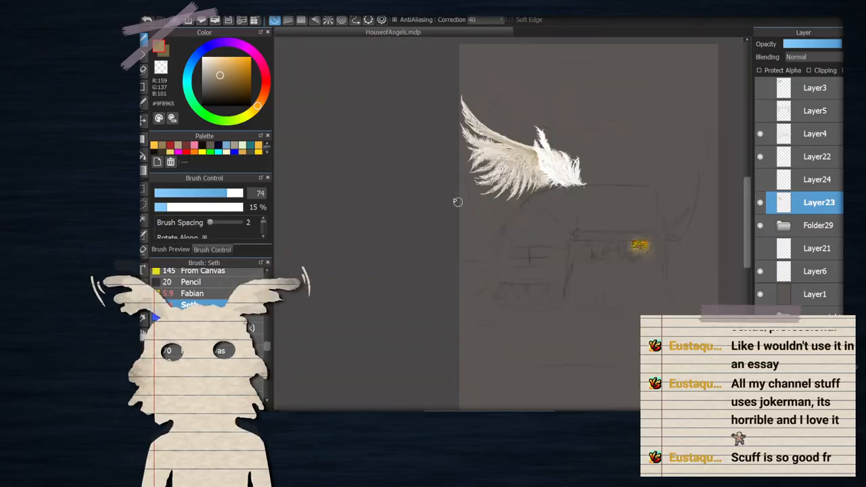
pyautogui.scroll(2, 469, 214)
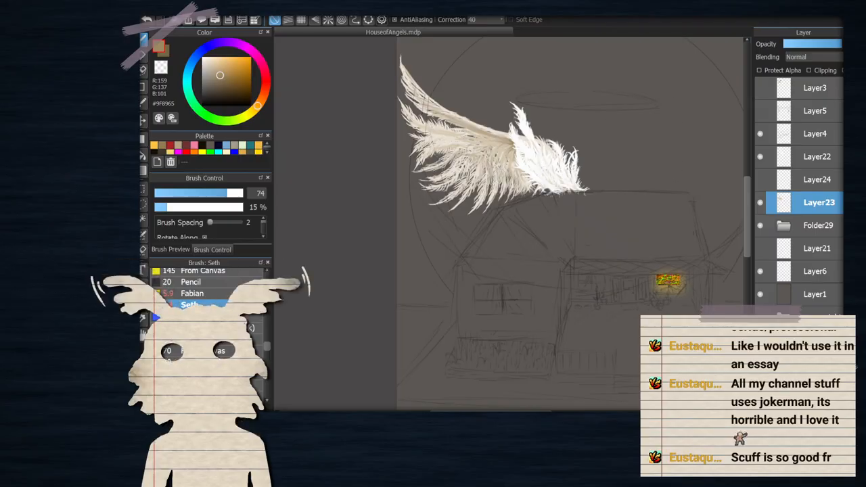
# Add a new layer directly beneath Layer23 and set the brush to beige #B9A789 at size 55
pyautogui.hotkey('ctrl', 'shift', 'n')
pyautogui.moveTo(800, 225); pyautogui.dragTo(800, 194)
pyautogui.click(804, 225)
pyautogui.click(214, 70)
pyautogui.moveTo(206, 193); pyautogui.dragTo(223, 194)
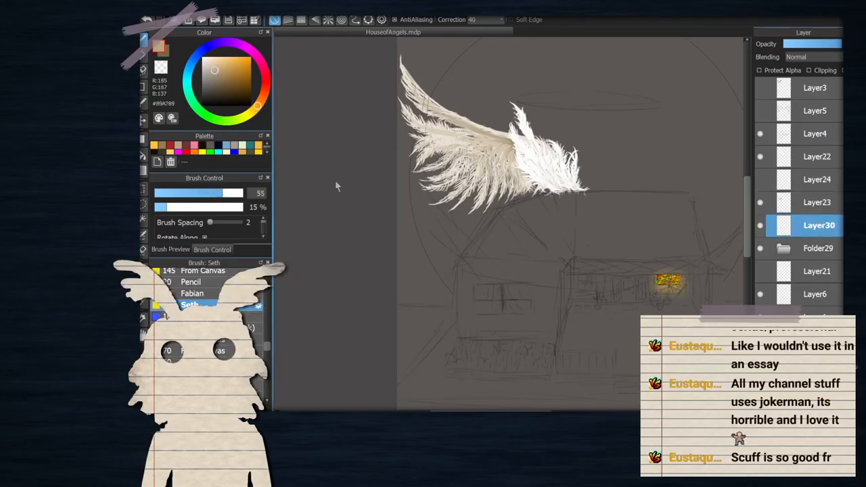
pyautogui.scroll(2, 428, 143)
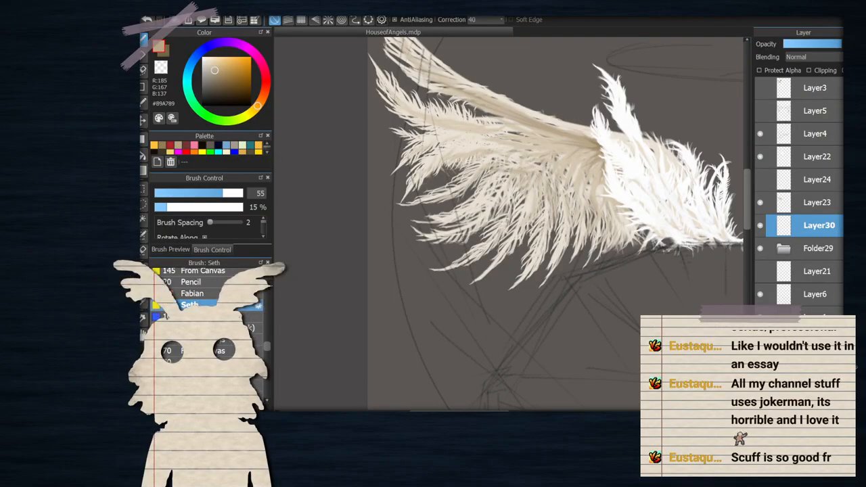
pyautogui.scroll(1, 205, 325)
pyautogui.click(192, 299)
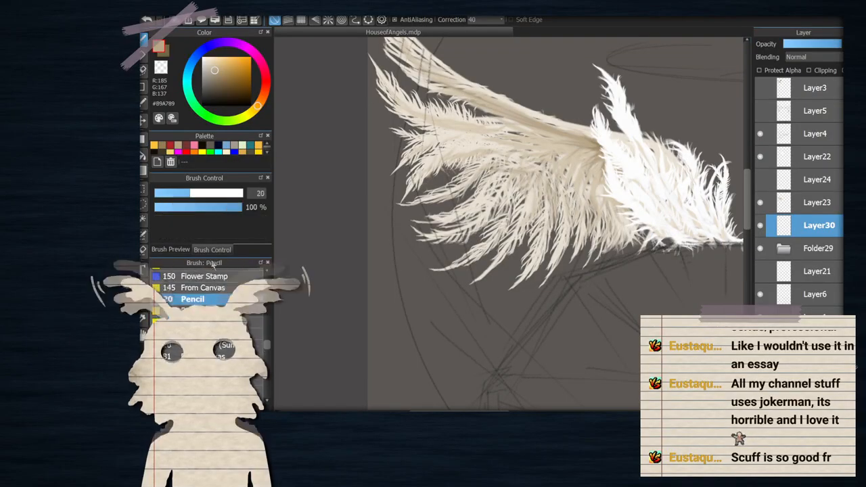
pyautogui.click(171, 249)
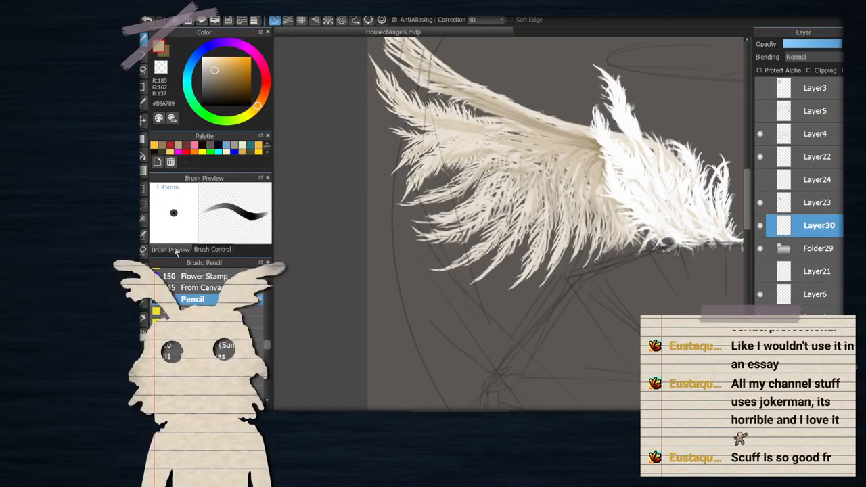
pyautogui.click(209, 249)
pyautogui.moveTo(214, 192); pyautogui.dragTo(230, 193)
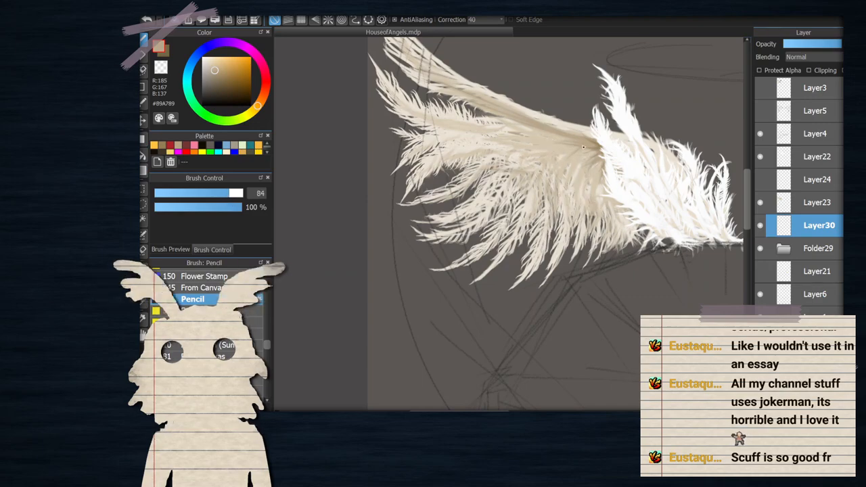
pyautogui.click(203, 322)
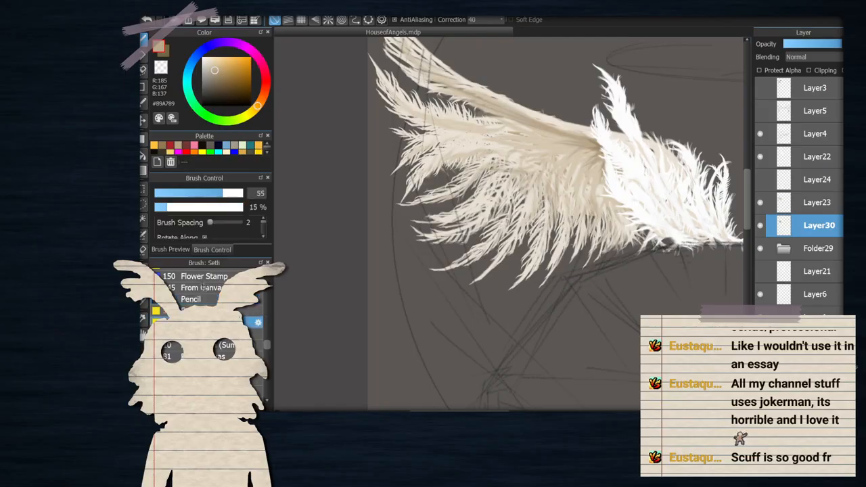
# Set the Seth brush to size 144 and 9% opacity and softly shade behind the inner wing feathers on the new layer
pyautogui.click(162, 208)
pyautogui.moveTo(230, 196); pyautogui.dragTo(243, 195)
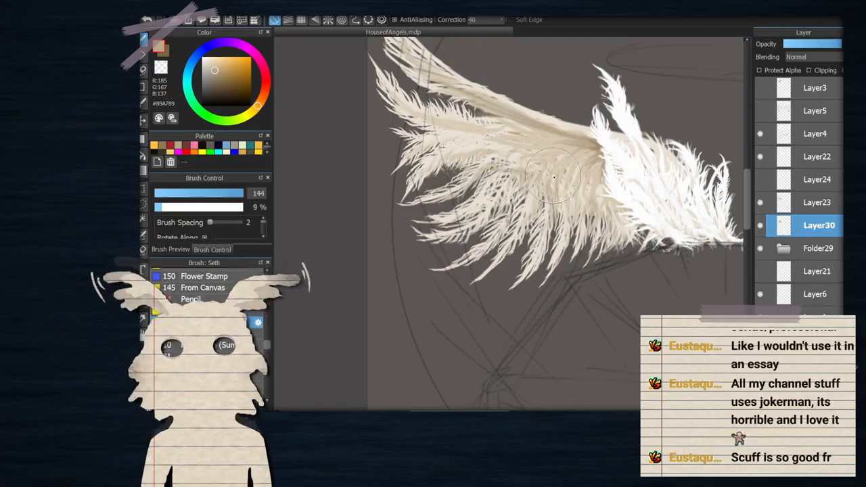
pyautogui.moveTo(556, 193)
pyautogui.mouseDown()
pyautogui.moveTo(550, 225)
pyautogui.moveTo(590, 195)
pyautogui.moveTo(587, 217)
pyautogui.moveTo(600, 203)
pyautogui.moveTo(583, 230)
pyautogui.moveTo(608, 197)
pyautogui.mouseUp()
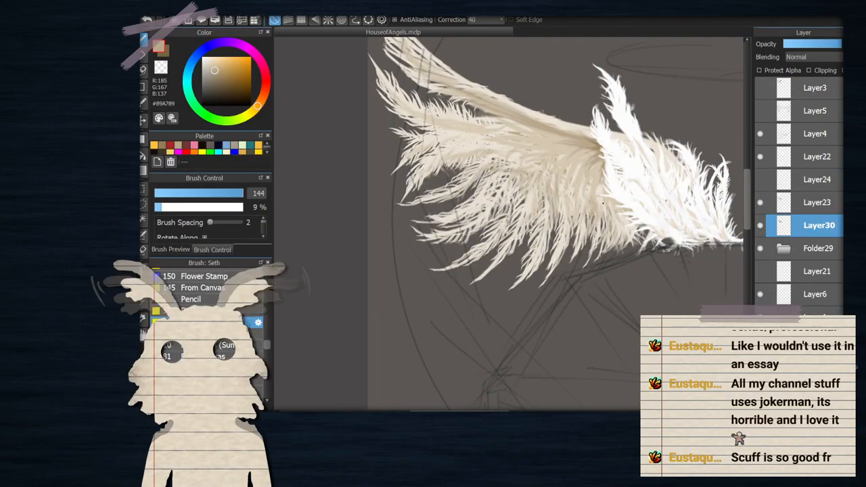
# Set the Seth brush to size 108 and 26% opacity, and switch to Layer23 with pure white #FFFFFF as the colour
pyautogui.click(177, 207)
pyautogui.click(234, 194)
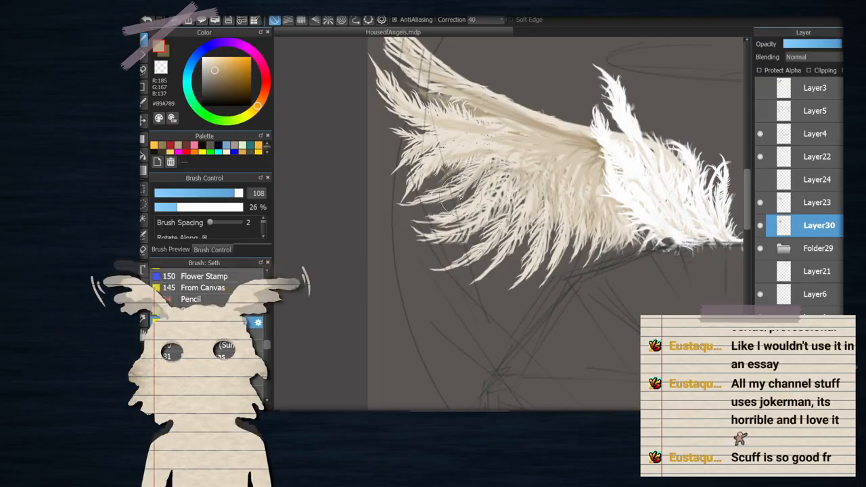
pyautogui.scroll(-2, 542, 191)
pyautogui.scroll(1, 530, 170)
pyautogui.click(817, 203)
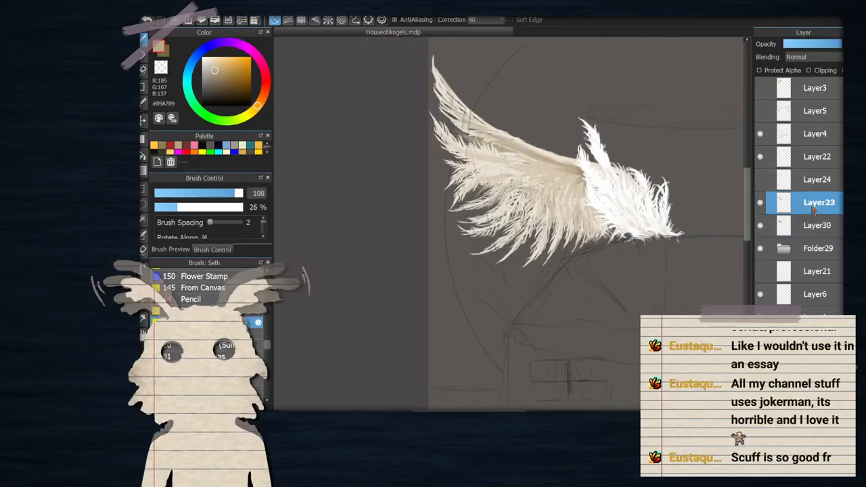
pyautogui.moveTo(215, 69); pyautogui.dragTo(202, 58)
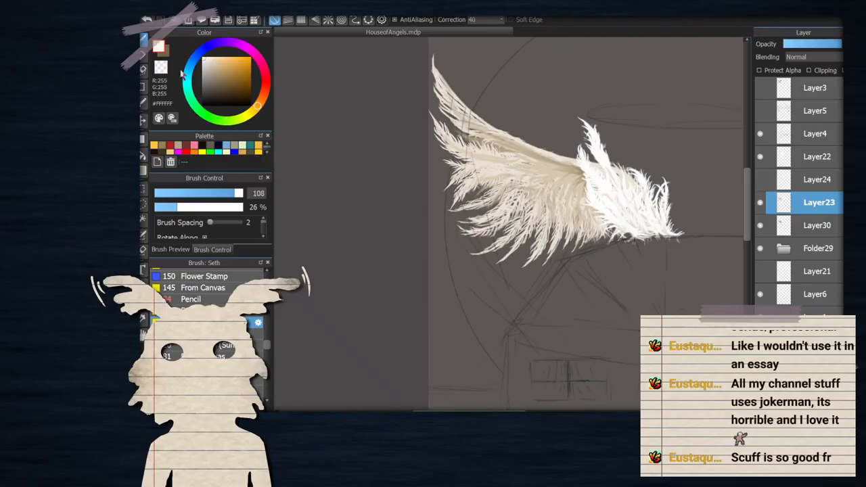
# Examine the wing's feather shading up close and against the overall cover composition
pyautogui.scroll(-3, 533, 178)
pyautogui.scroll(4, 534, 178)
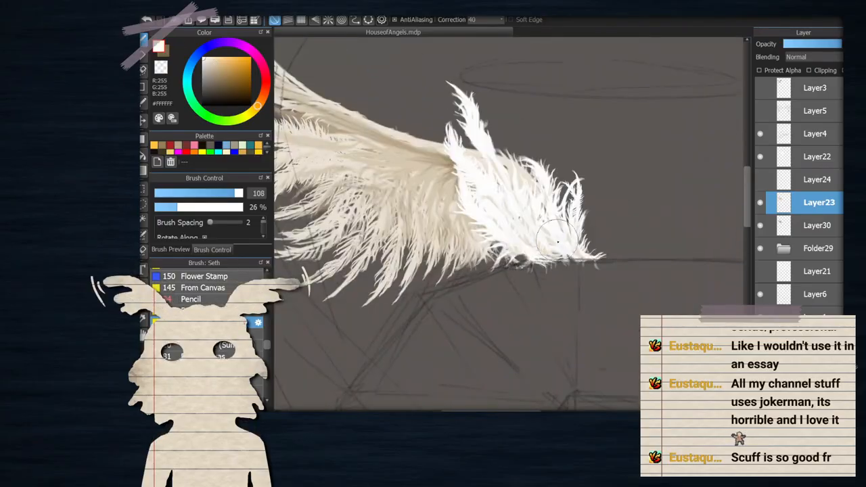
pyautogui.scroll(-1, 535, 233)
pyautogui.scroll(2, 448, 201)
pyautogui.scroll(-3, 449, 201)
pyautogui.scroll(3, 541, 240)
pyautogui.scroll(-1, 541, 240)
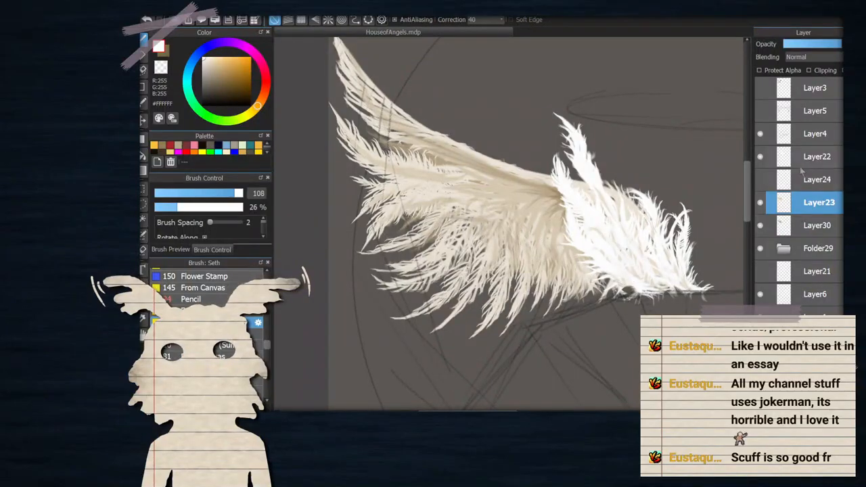
pyautogui.scroll(-2, 571, 245)
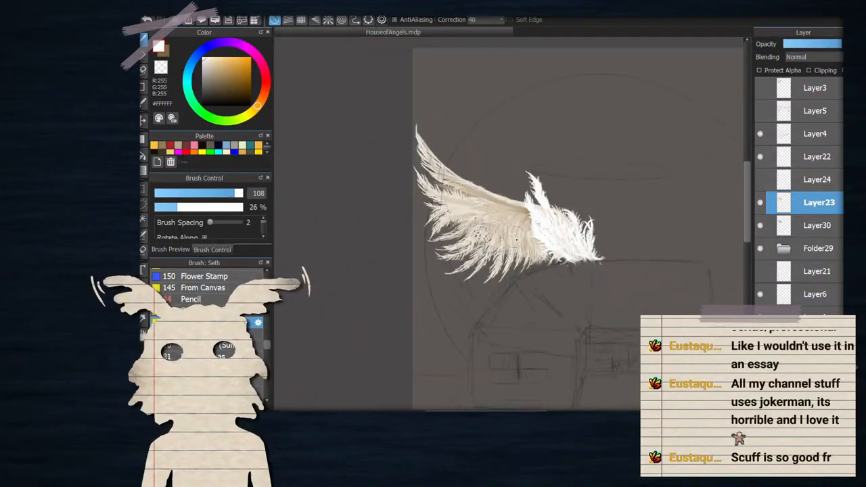
pyautogui.scroll(1, 599, 284)
pyautogui.scroll(-1, 564, 274)
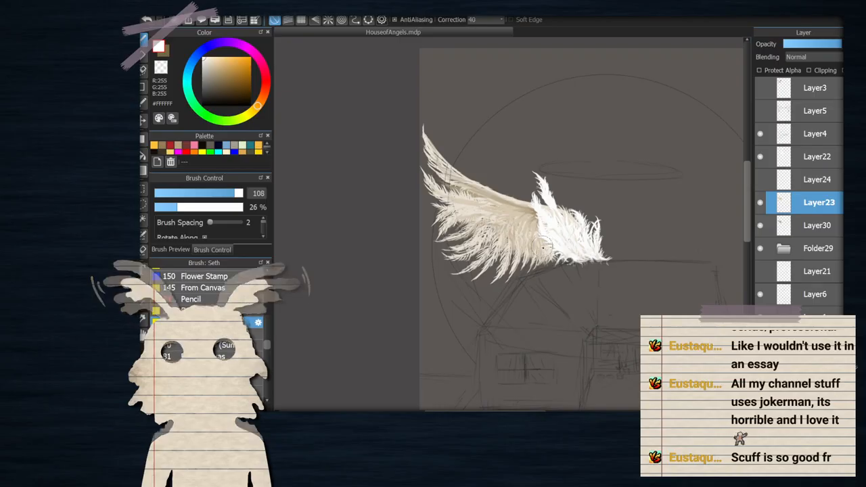
pyautogui.scroll(-1, 524, 264)
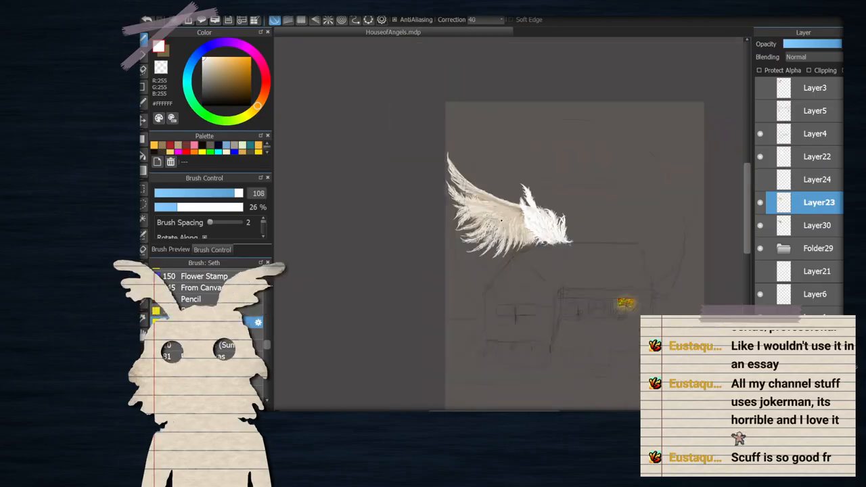
pyautogui.scroll(1, 504, 229)
pyautogui.scroll(-2, 507, 236)
pyautogui.scroll(2, 512, 242)
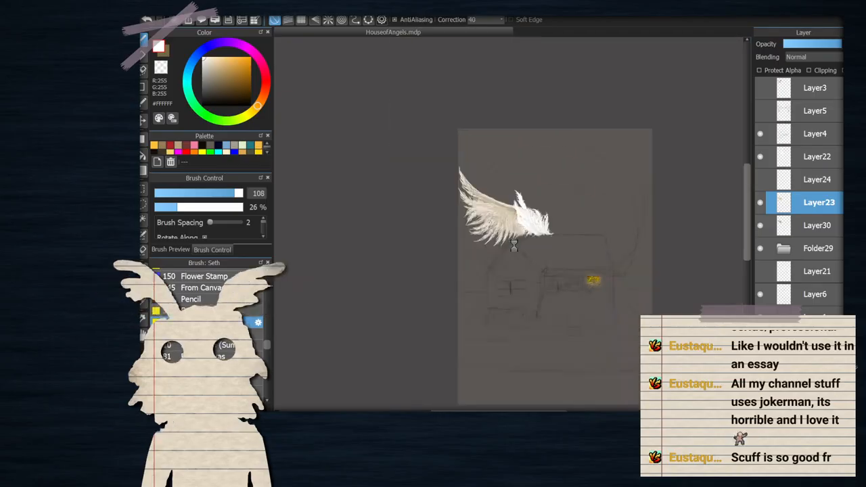
pyautogui.scroll(2, 489, 212)
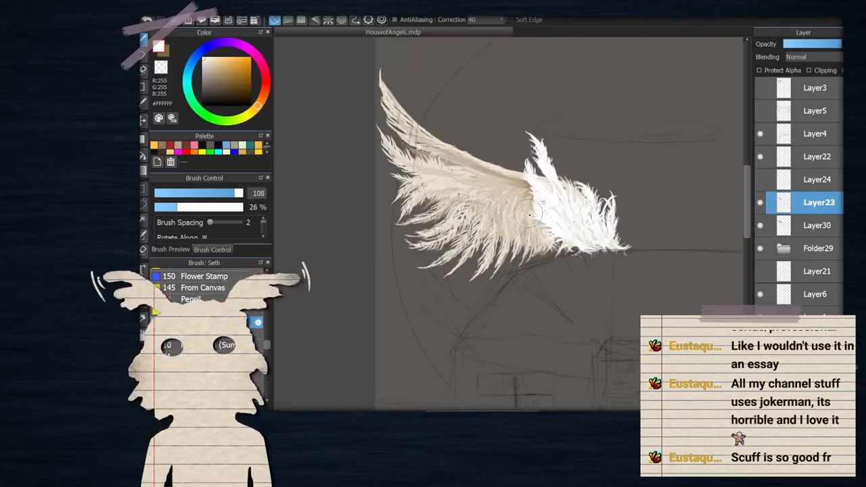
pyautogui.scroll(1, 534, 238)
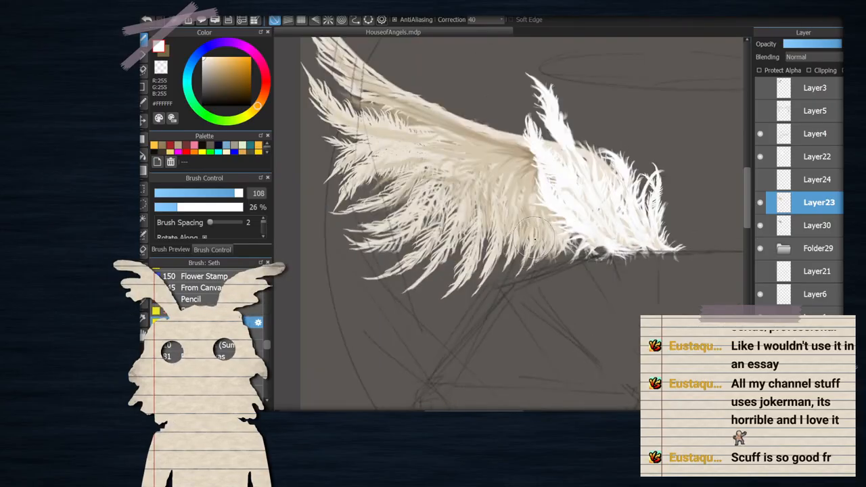
# Brush white on Layer30 around the lower base of the inner white feathers and reselect Layer23
pyautogui.click(782, 224)
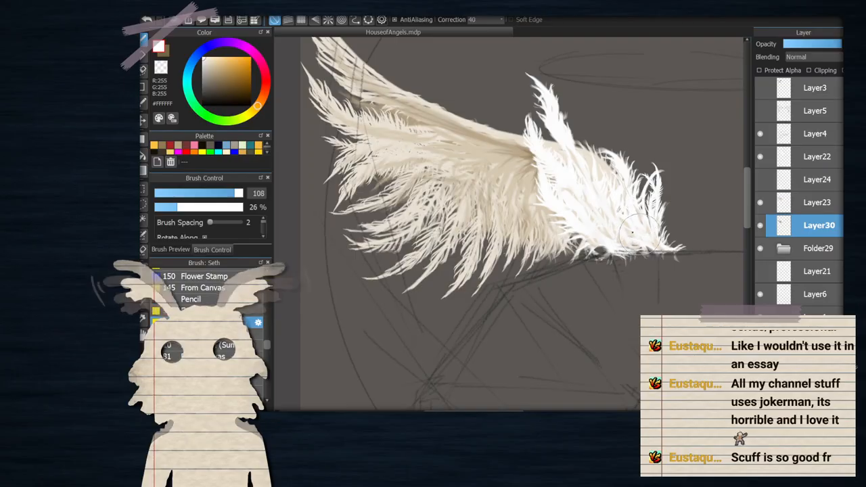
pyautogui.moveTo(575, 228)
pyautogui.mouseDown()
pyautogui.moveTo(565, 255)
pyautogui.moveTo(593, 232)
pyautogui.moveTo(592, 252)
pyautogui.mouseUp()
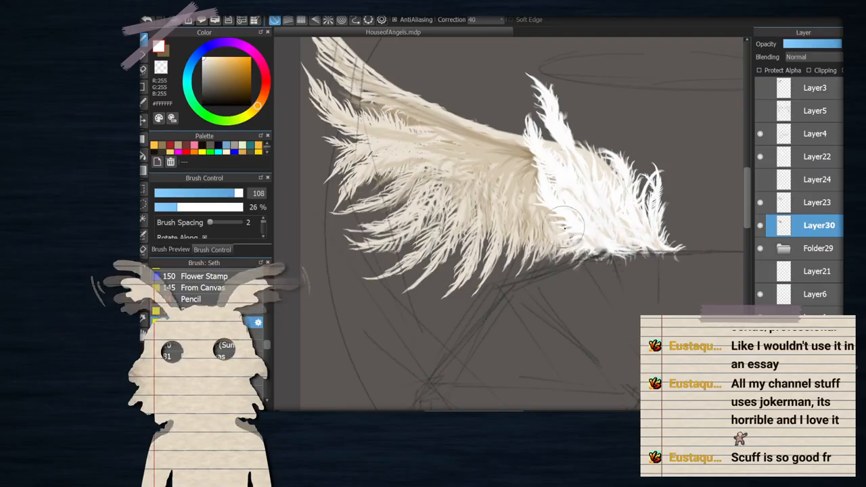
pyautogui.click(783, 205)
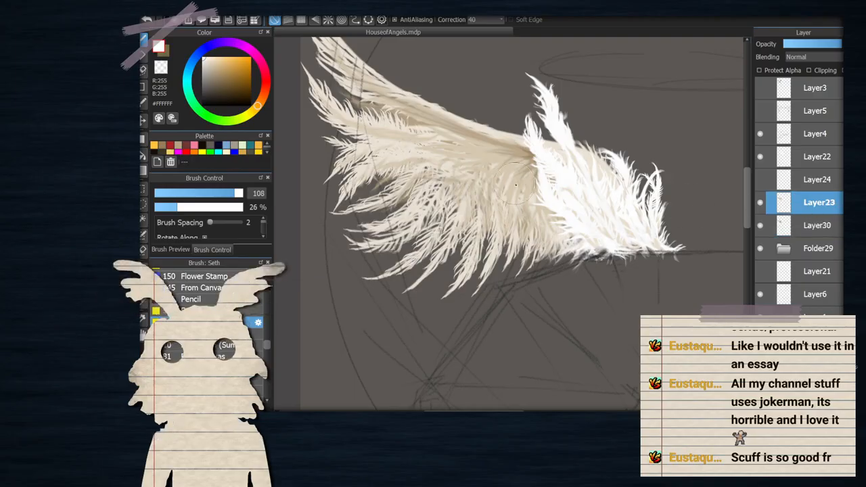
# Set the brush to size 48 and 29% opacity and paint white highlights on the outermost upper wing feathers
pyautogui.scroll(-3, 518, 200)
pyautogui.scroll(5, 433, 143)
pyautogui.click(208, 194)
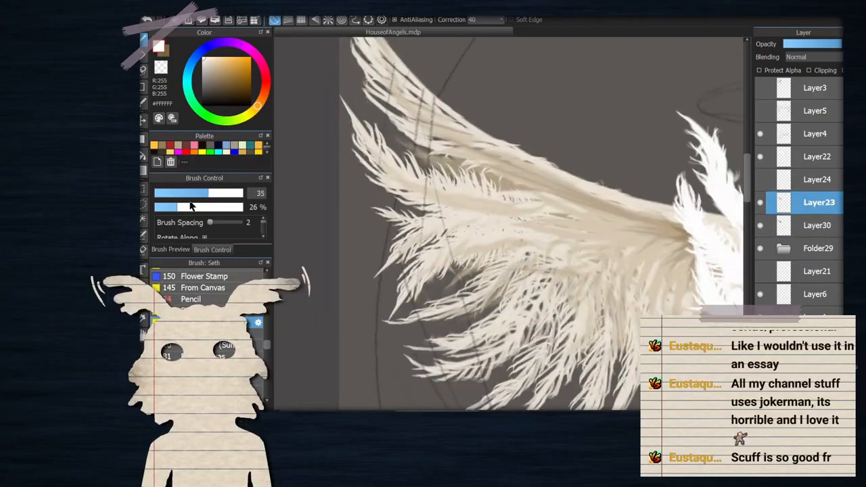
pyautogui.click(166, 207)
pyautogui.scroll(-3, 466, 232)
pyautogui.scroll(3, 423, 152)
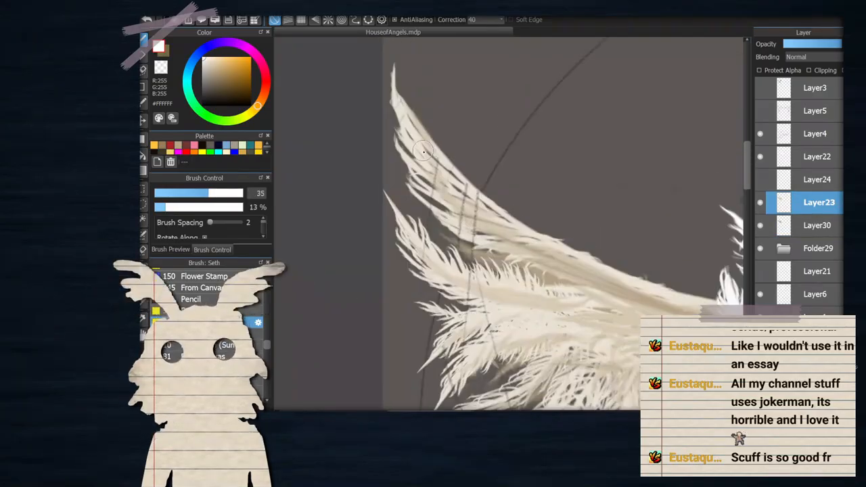
pyautogui.click(220, 195)
pyautogui.click(179, 207)
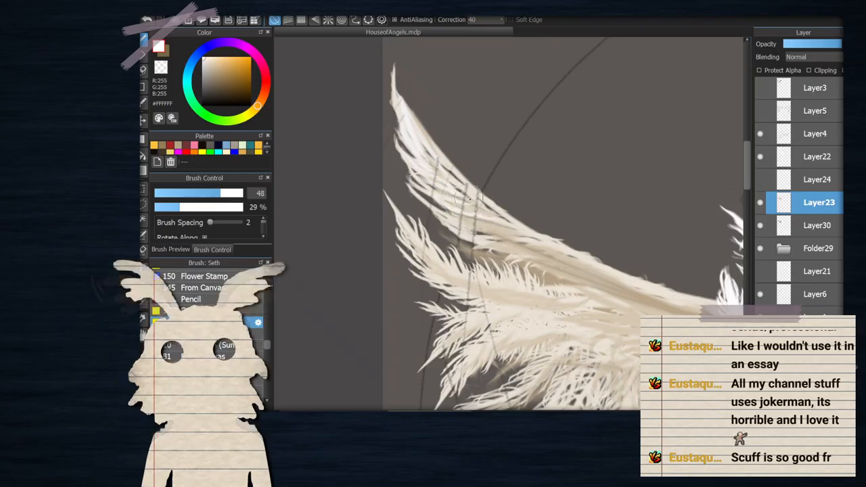
pyautogui.moveTo(522, 252); pyautogui.dragTo(472, 214)
pyautogui.moveTo(392, 178)
pyautogui.mouseDown()
pyautogui.moveTo(436, 188)
pyautogui.moveTo(394, 184)
pyautogui.moveTo(457, 211)
pyautogui.moveTo(411, 204)
pyautogui.moveTo(466, 212)
pyautogui.mouseUp()
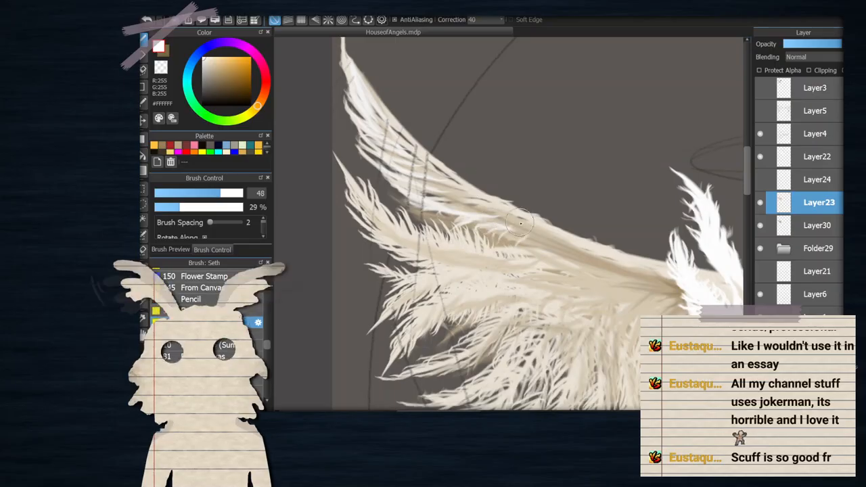
# Paint short white feather strokes across the middle of the wing's upper edge
pyautogui.scroll(2, 521, 216)
pyautogui.moveTo(546, 195)
pyautogui.mouseDown()
pyautogui.moveTo(544, 246)
pyautogui.moveTo(525, 240)
pyautogui.mouseUp()
pyautogui.moveTo(514, 200); pyautogui.dragTo(505, 234)
pyautogui.moveTo(491, 181)
pyautogui.mouseDown()
pyautogui.moveTo(487, 223)
pyautogui.moveTo(462, 203)
pyautogui.mouseUp()
pyautogui.scroll(-1, 464, 174)
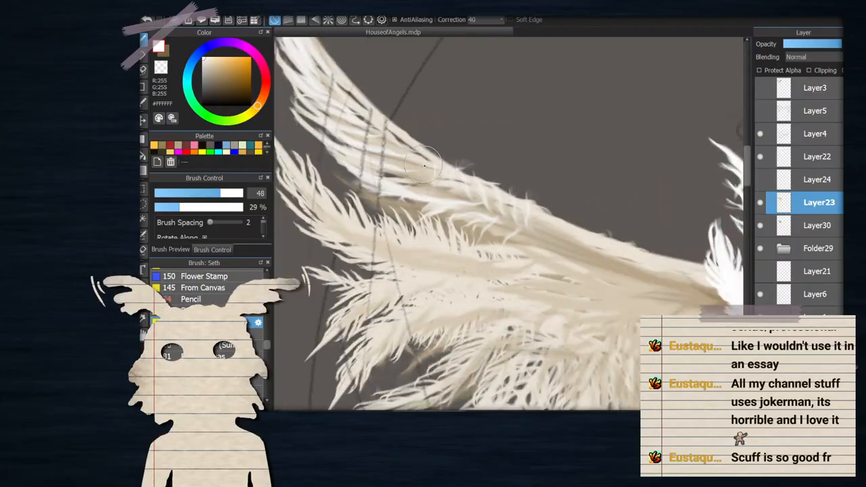
pyautogui.scroll(-1, 539, 218)
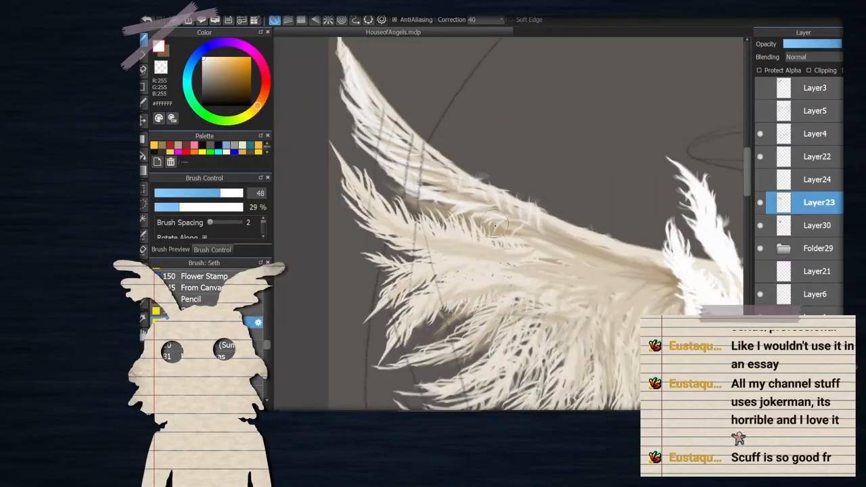
pyautogui.scroll(-1, 569, 238)
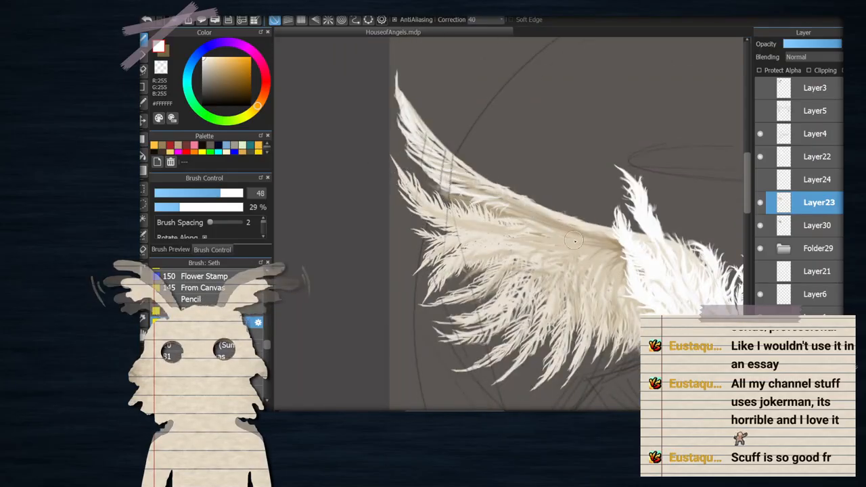
# Lower the brush opacity to 12% and extend the wing's upper tip with soft white strokes
pyautogui.moveTo(169, 208); pyautogui.dragTo(166, 208)
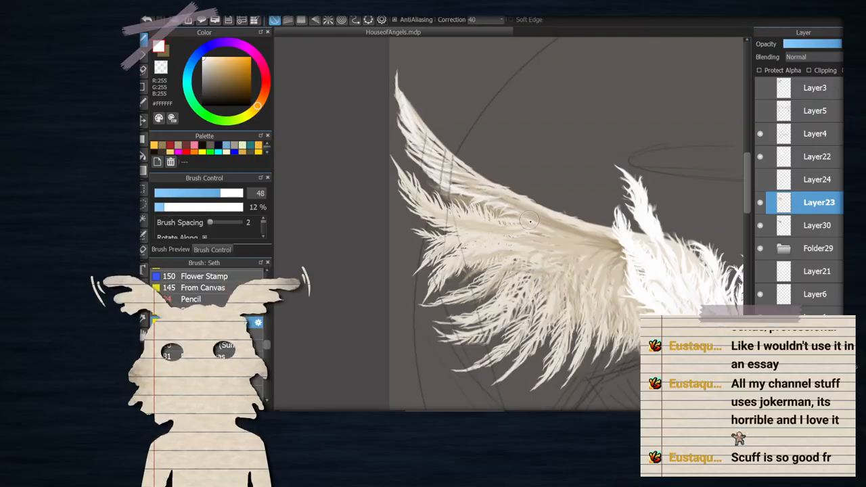
pyautogui.moveTo(398, 92); pyautogui.dragTo(399, 67)
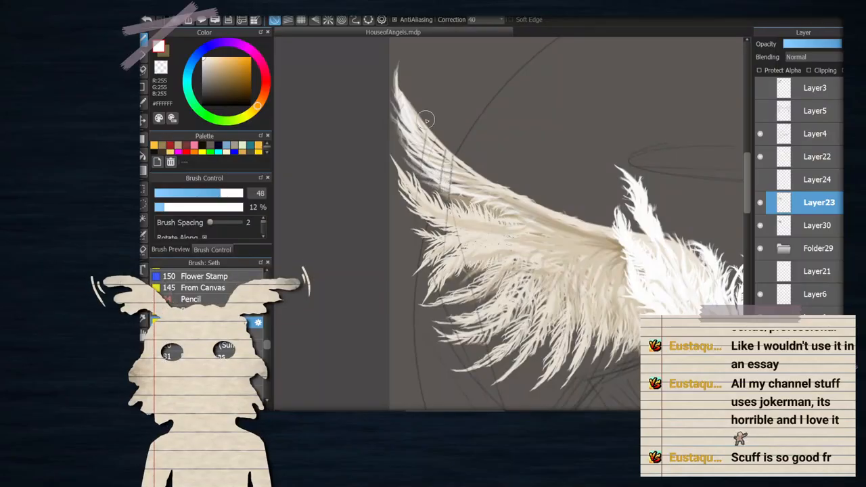
pyautogui.scroll(-2, 427, 121)
pyautogui.scroll(5, 428, 136)
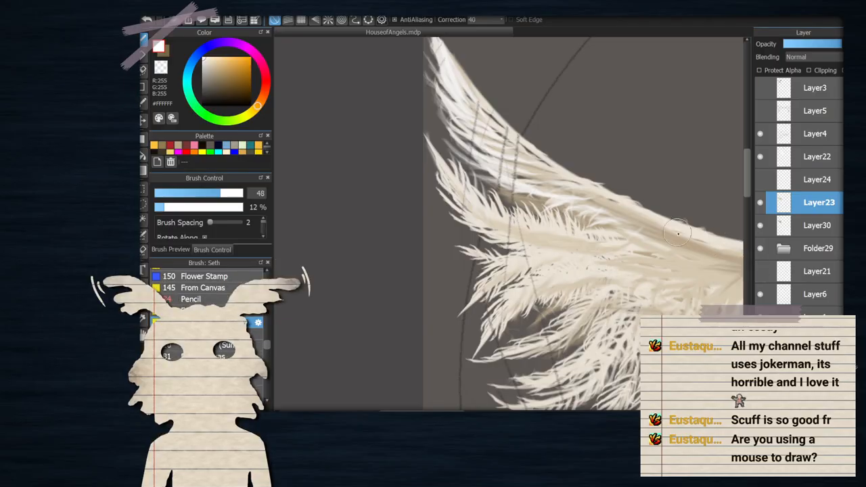
pyautogui.scroll(-3, 506, 202)
pyautogui.scroll(2, 506, 201)
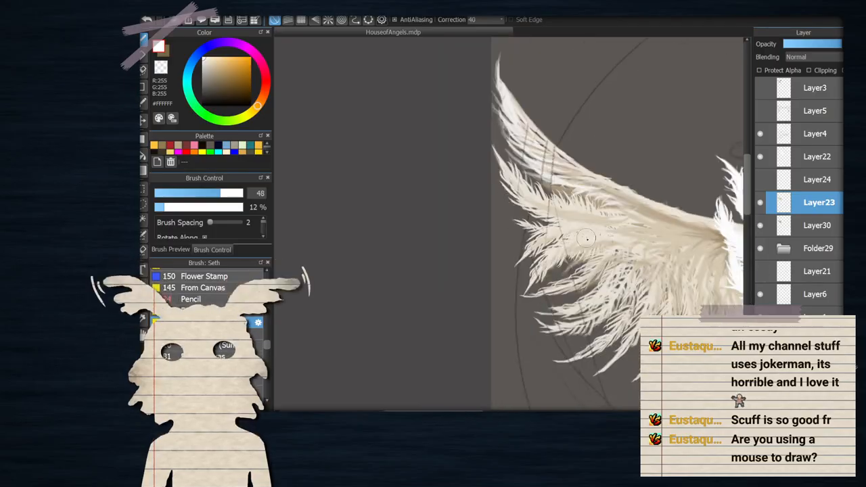
# Set the brush to size 35 and 33% opacity and highlight the tip of the second feather row in white
pyautogui.scroll(1, 609, 252)
pyautogui.click(184, 207)
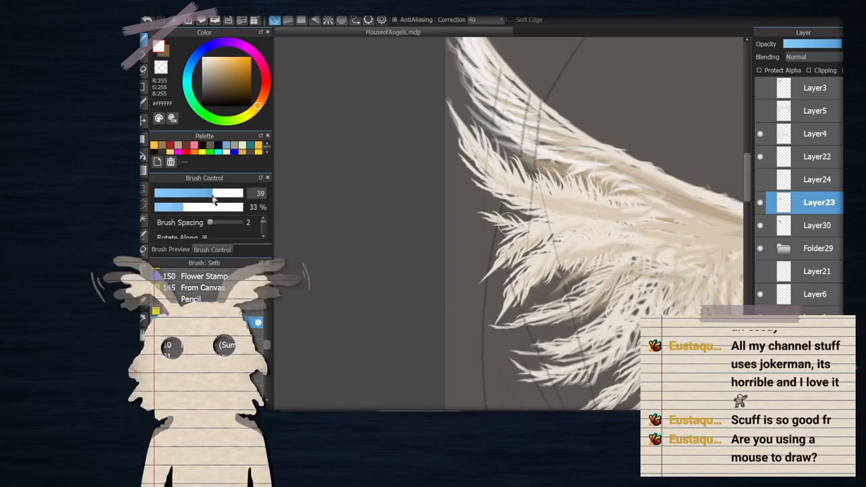
pyautogui.scroll(-1, 379, 184)
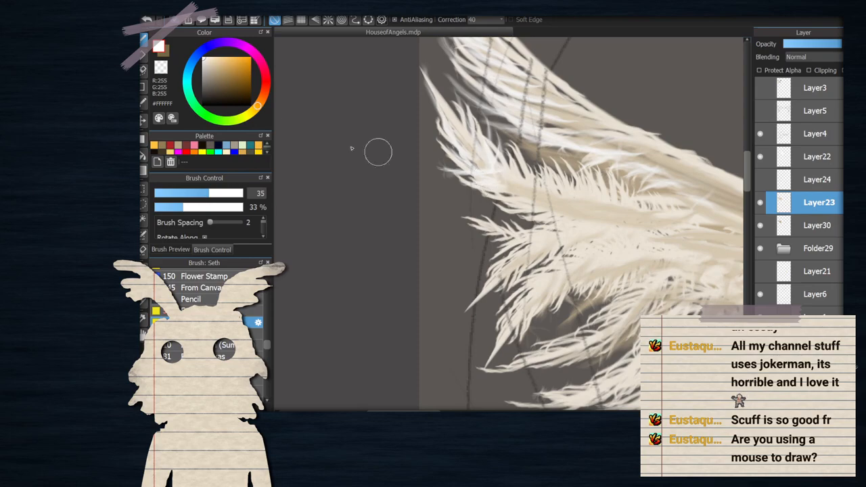
# Switch to beige #D1BA93 at 7% opacity and softly tone down the white on the second feather row's tip
pyautogui.click(218, 69)
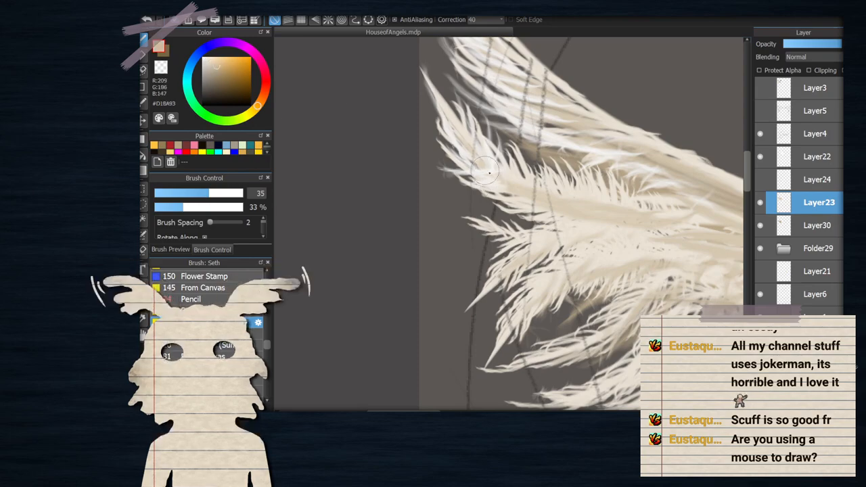
pyautogui.moveTo(167, 206); pyautogui.dragTo(161, 207)
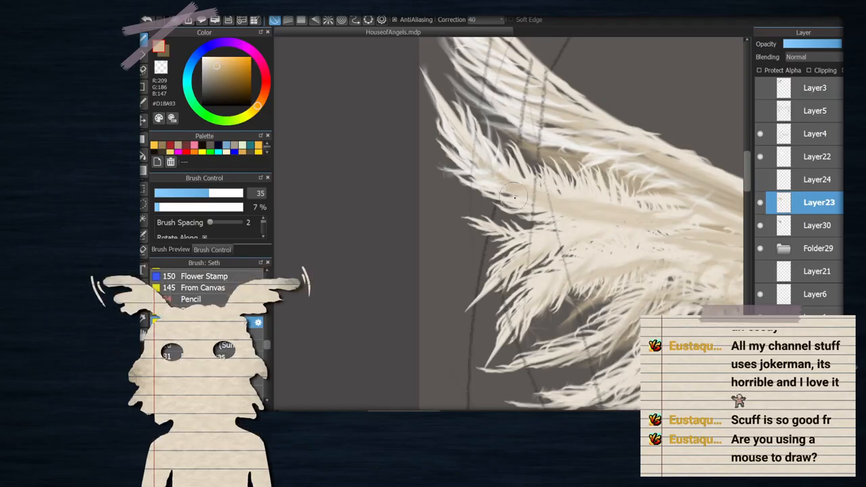
pyautogui.scroll(3, 514, 196)
pyautogui.scroll(-1, 517, 203)
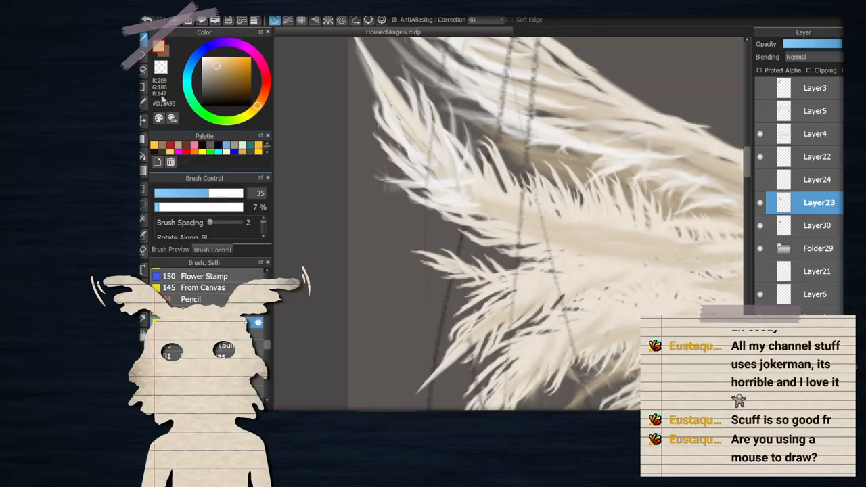
# Sample the light beige #D9CCB5 from the wing and blend it into the second feather row with the brush
pyautogui.click(144, 322)
pyautogui.click(487, 284)
pyautogui.click(143, 42)
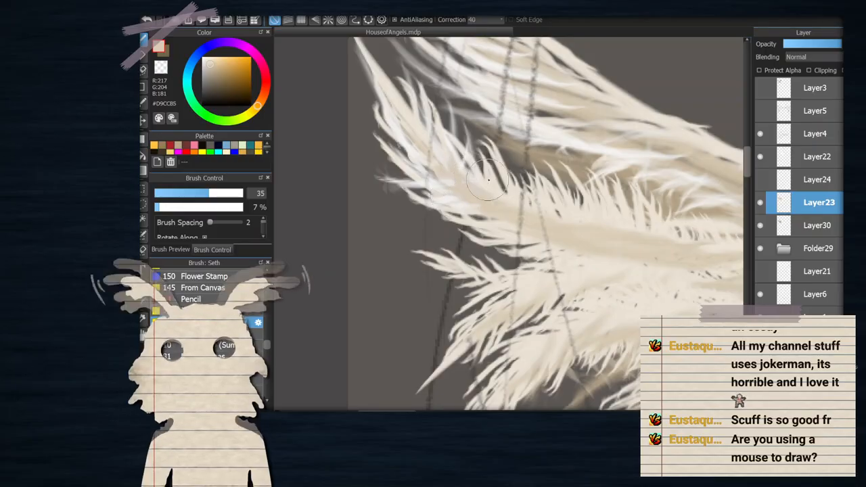
# Switch to off-white #F5F3F2 with brush size 24 and 25% opacity, and highlight the barbs along the second feather row's lower edge
pyautogui.moveTo(208, 66); pyautogui.dragTo(204, 59)
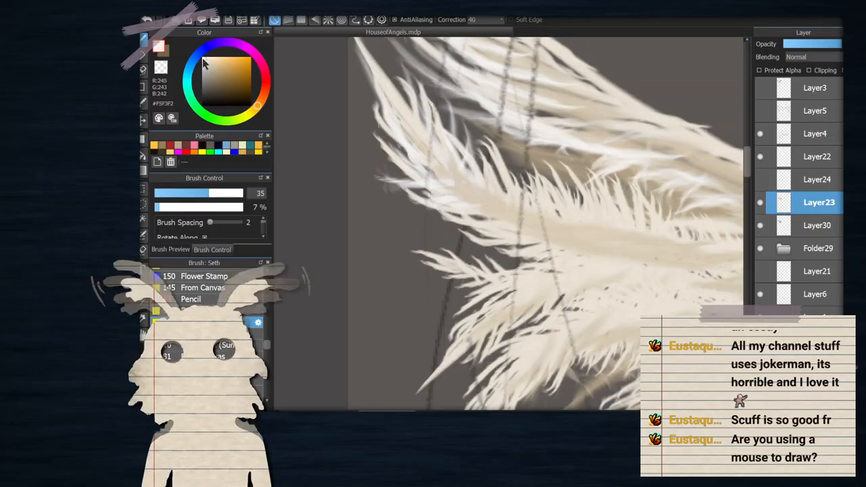
pyautogui.scroll(-2, 417, 169)
pyautogui.scroll(1, 415, 167)
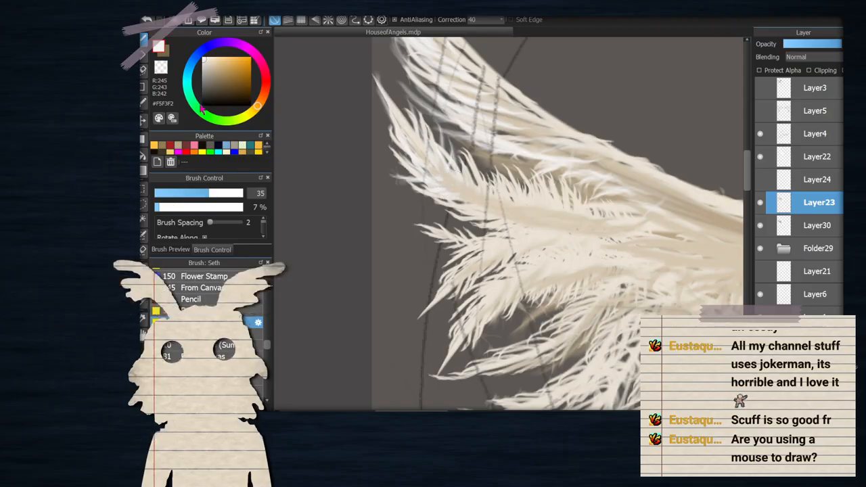
pyautogui.moveTo(184, 197); pyautogui.dragTo(193, 198)
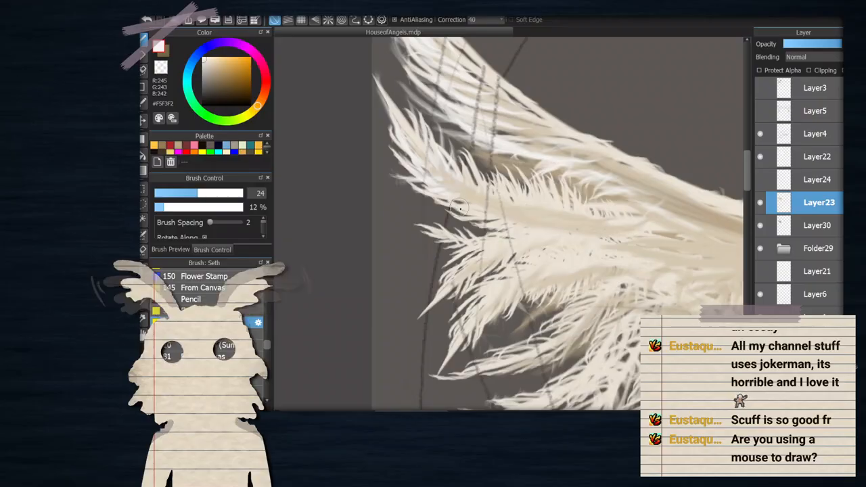
pyautogui.scroll(3, 461, 201)
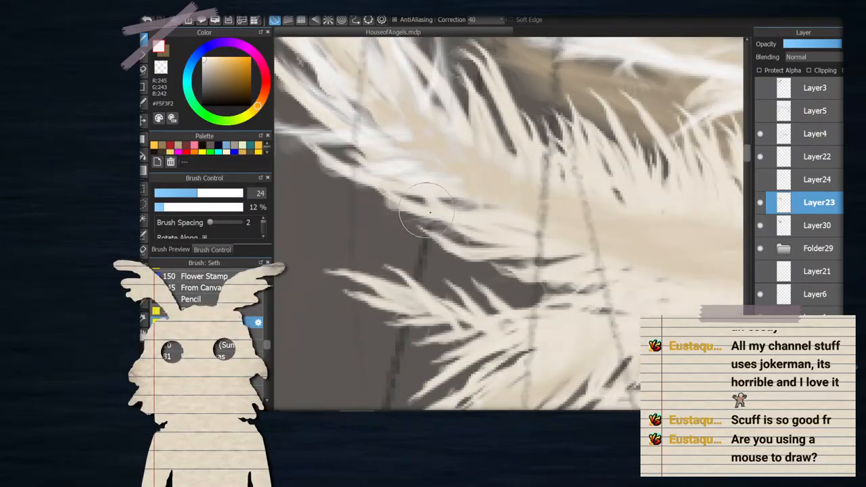
pyautogui.click(177, 208)
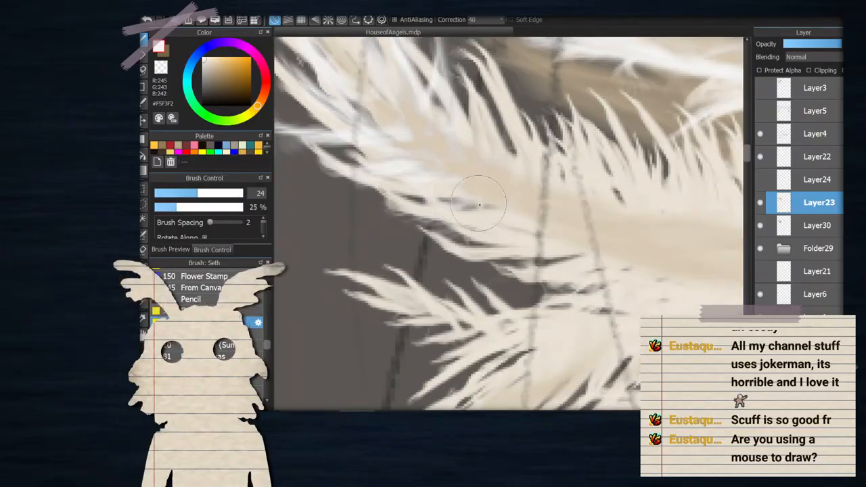
pyautogui.scroll(-3, 453, 223)
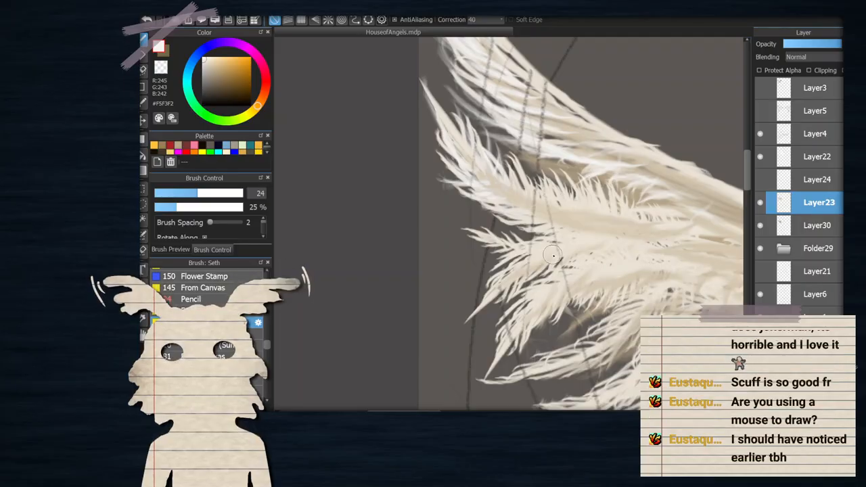
# Paint off-white highlights over the third feather row and along the shaft of the second row
pyautogui.scroll(-5, 553, 255)
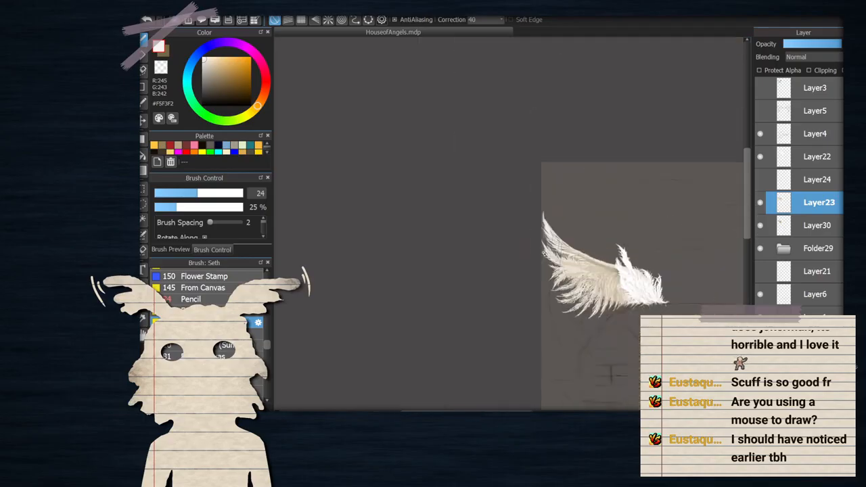
pyautogui.scroll(2, 619, 316)
pyautogui.scroll(6, 484, 194)
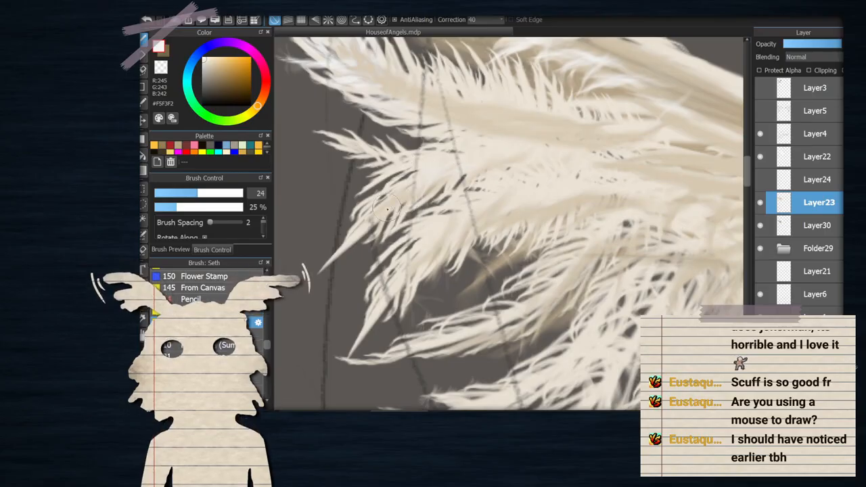
pyautogui.scroll(-1, 462, 160)
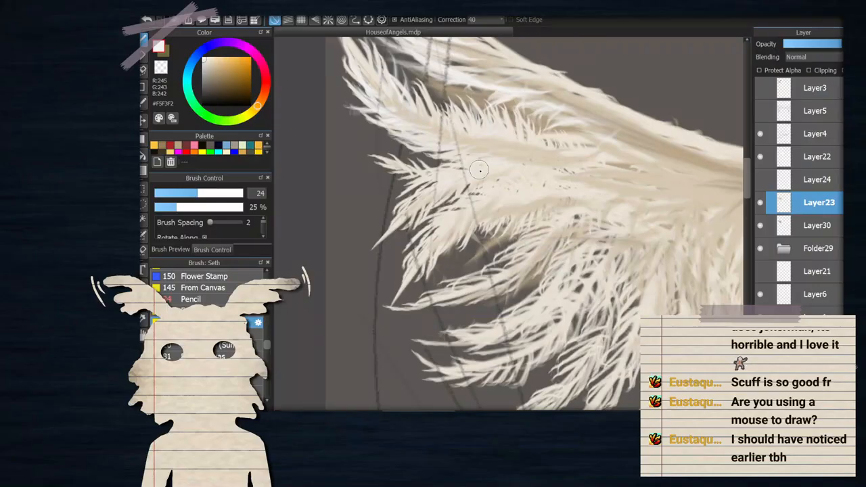
pyautogui.scroll(-1, 509, 149)
pyautogui.scroll(2, 471, 156)
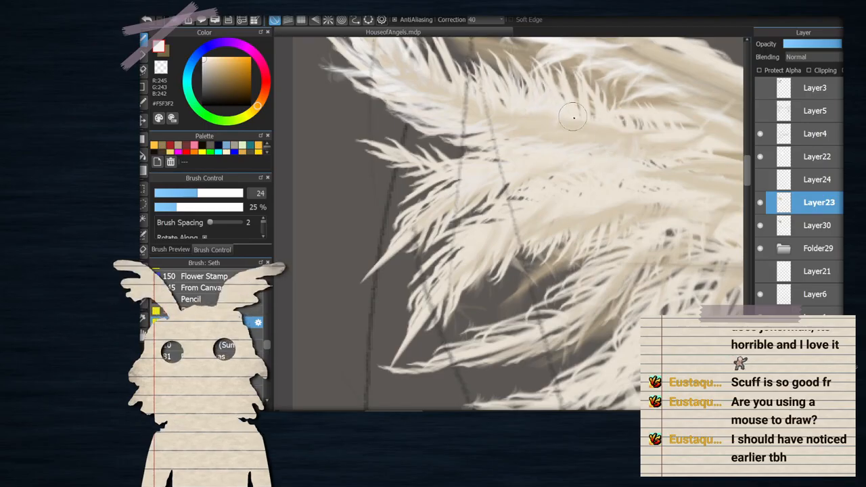
pyautogui.scroll(-1, 574, 92)
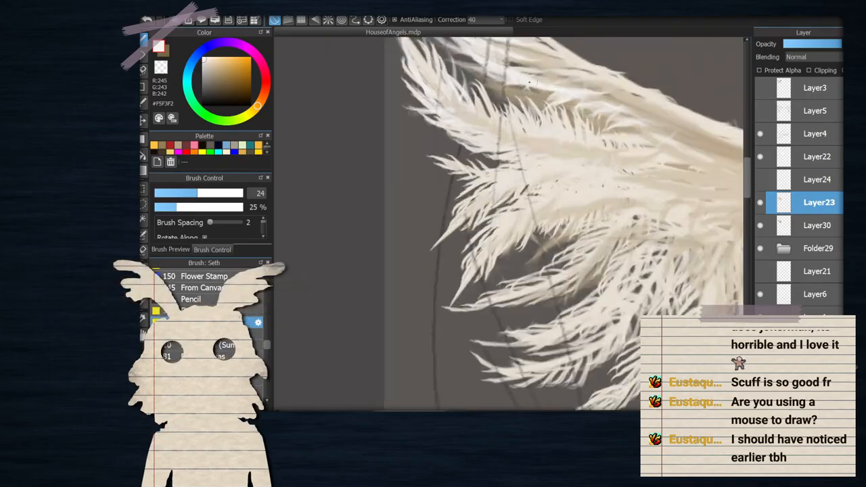
# Switch to light beige #DBD2C3 at 6% opacity and softly blend the highlights along the second feather row
pyautogui.click(211, 71)
pyautogui.scroll(1, 582, 152)
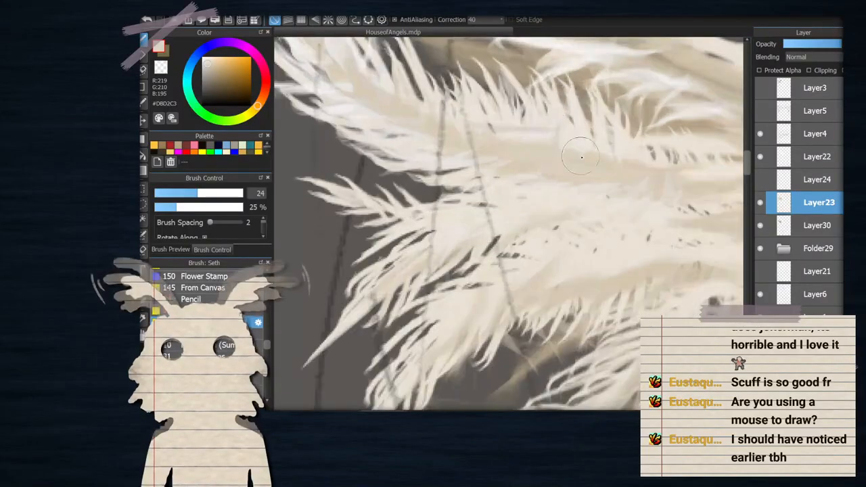
pyautogui.click(159, 209)
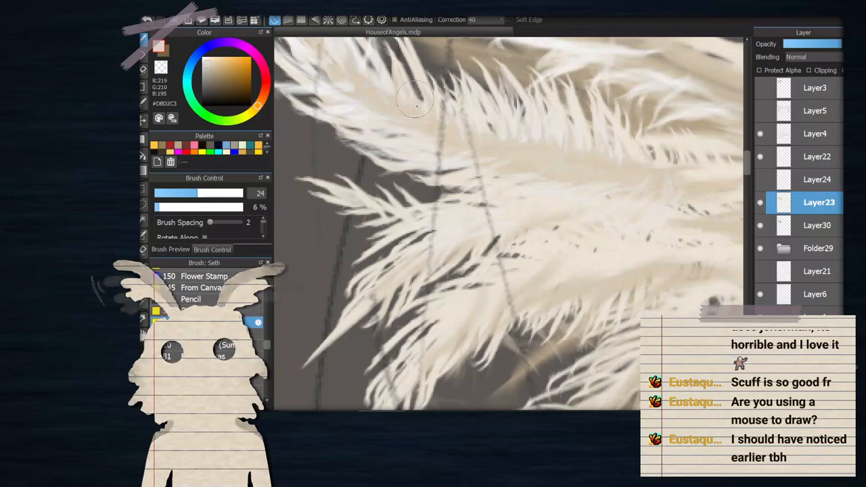
pyautogui.scroll(-3, 456, 133)
pyautogui.scroll(1, 433, 111)
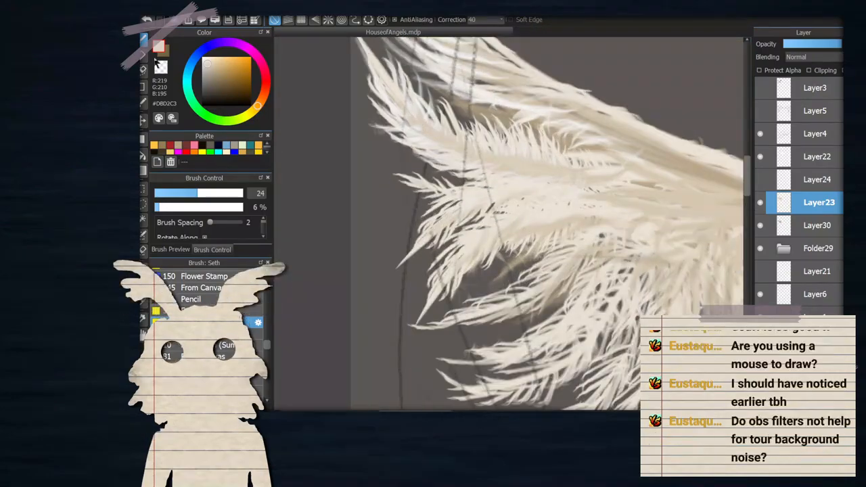
# Choose cream white #F5F1EA, set the brush to size 11.3 and 7% opacity, and add fine strands to the third feather row
pyautogui.click(205, 61)
pyautogui.scroll(1, 466, 159)
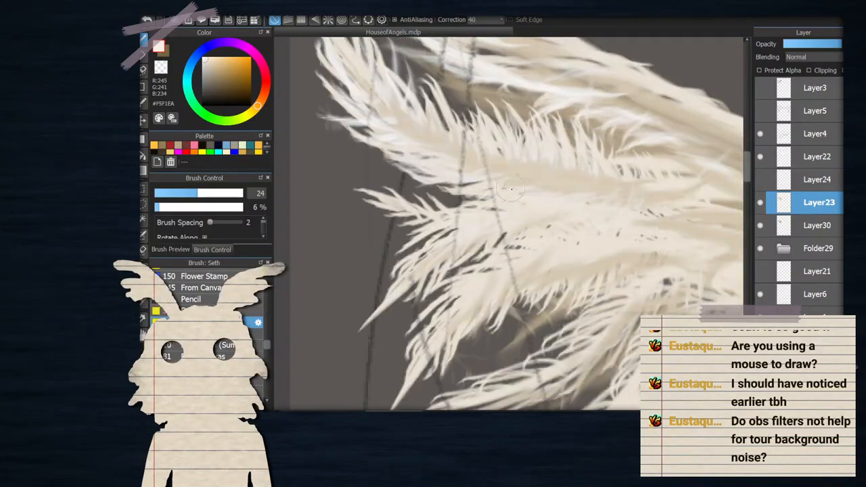
pyautogui.scroll(-1, 476, 235)
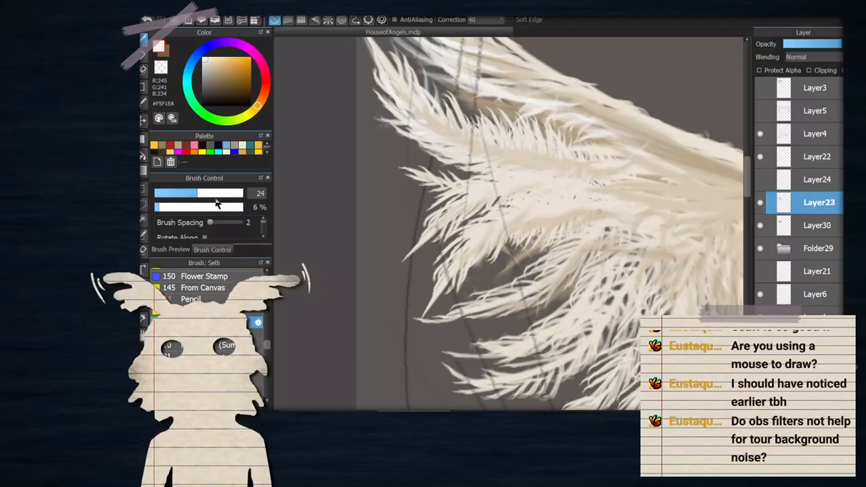
pyautogui.click(185, 206)
pyautogui.click(173, 193)
pyautogui.click(165, 207)
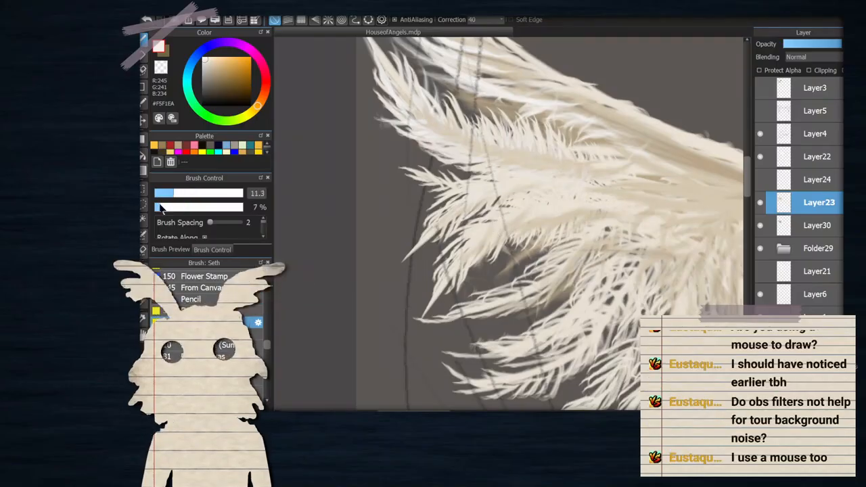
pyautogui.scroll(2, 429, 223)
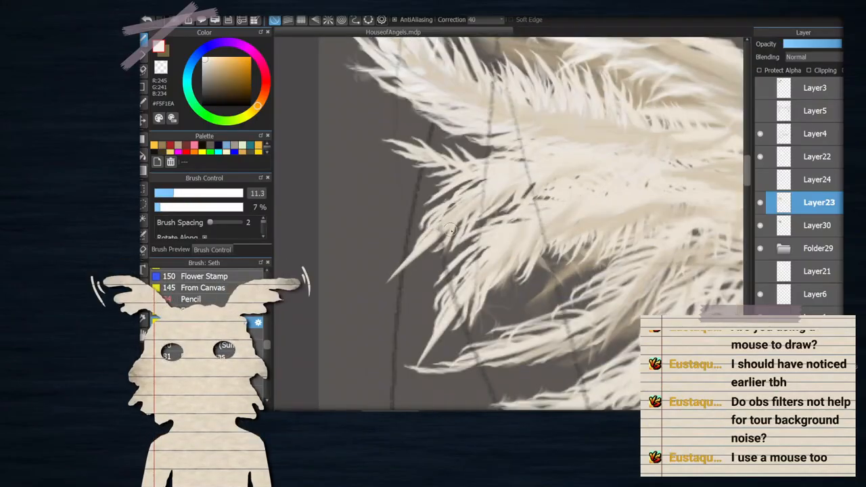
pyautogui.scroll(1, 586, 258)
pyautogui.scroll(-1, 512, 210)
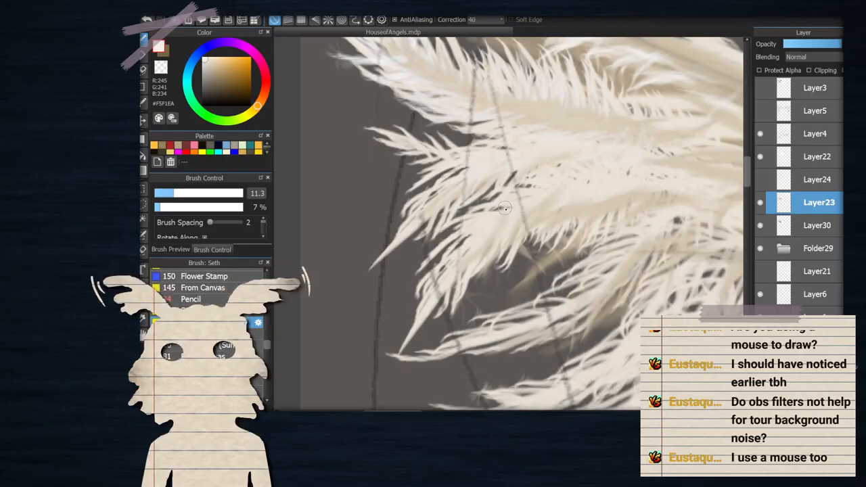
# Raise the brush opacity to 21% and then 35%, and brighten the third feather row's inner barbs with fine cream strokes
pyautogui.scroll(-1, 544, 211)
pyautogui.moveTo(559, 215); pyautogui.dragTo(533, 223)
pyautogui.scroll(1, 534, 223)
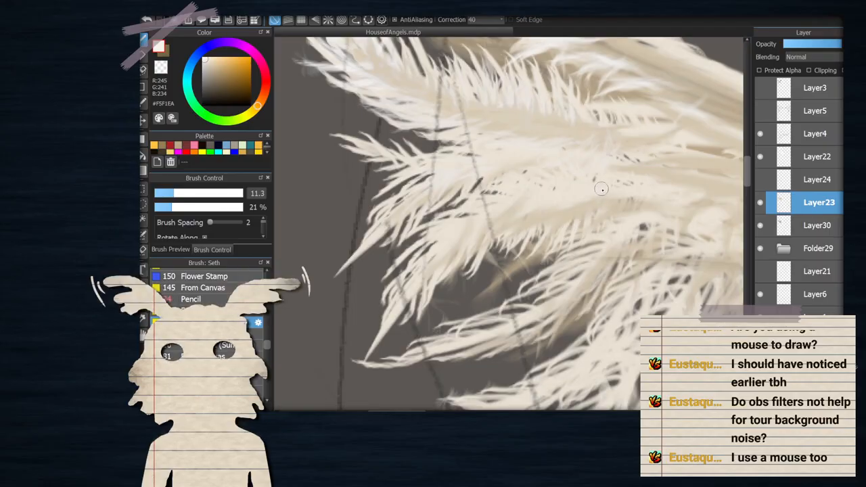
pyautogui.click(185, 207)
pyautogui.scroll(-3, 506, 197)
pyautogui.scroll(3, 532, 208)
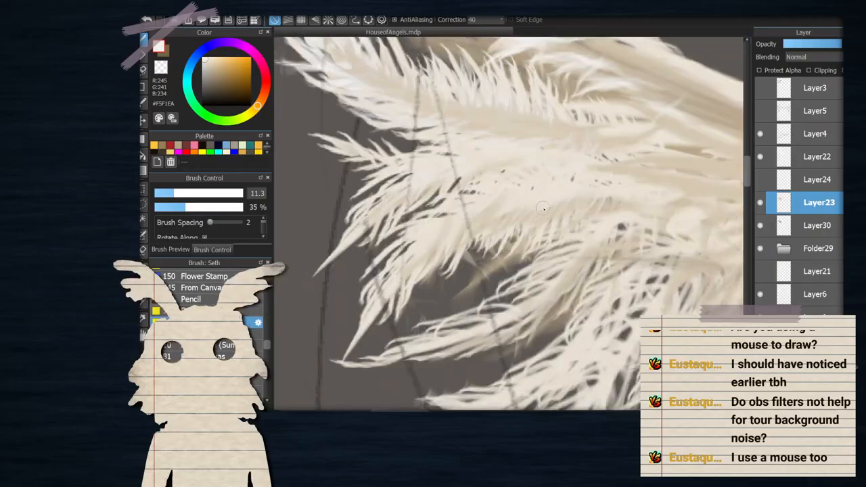
# Set the brush size to 22 and opacity to 42%, and paint soft cream feather strokes across the middle of the wing on Layer23
pyautogui.click(191, 207)
pyautogui.click(195, 194)
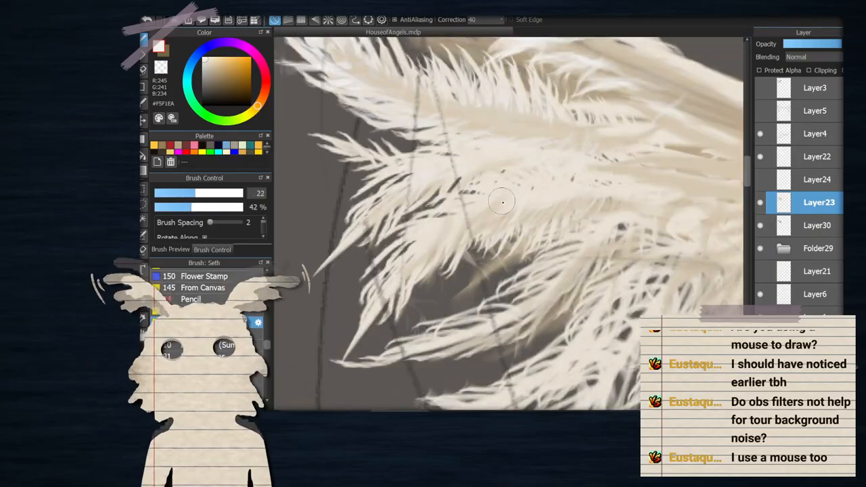
pyautogui.scroll(-5, 549, 210)
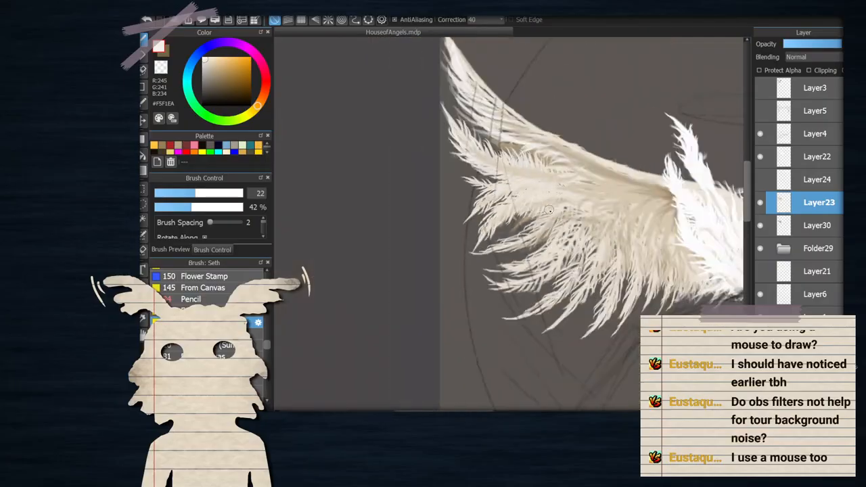
pyautogui.scroll(4, 543, 198)
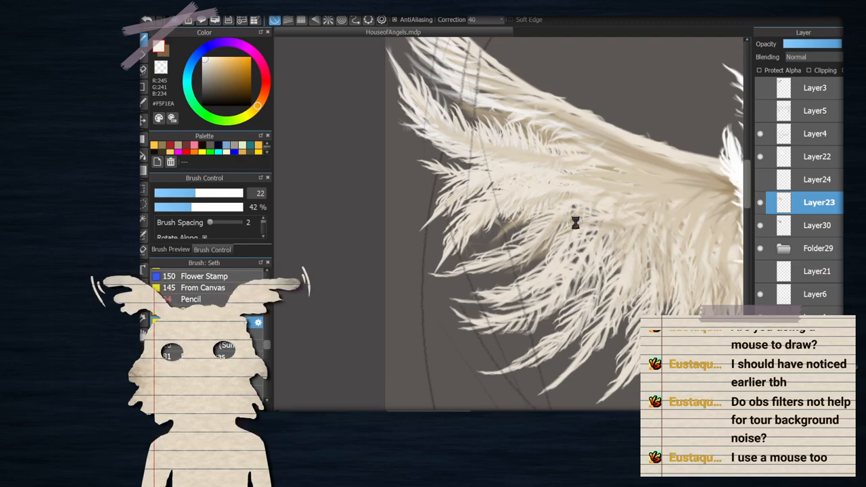
pyautogui.scroll(-3, 575, 222)
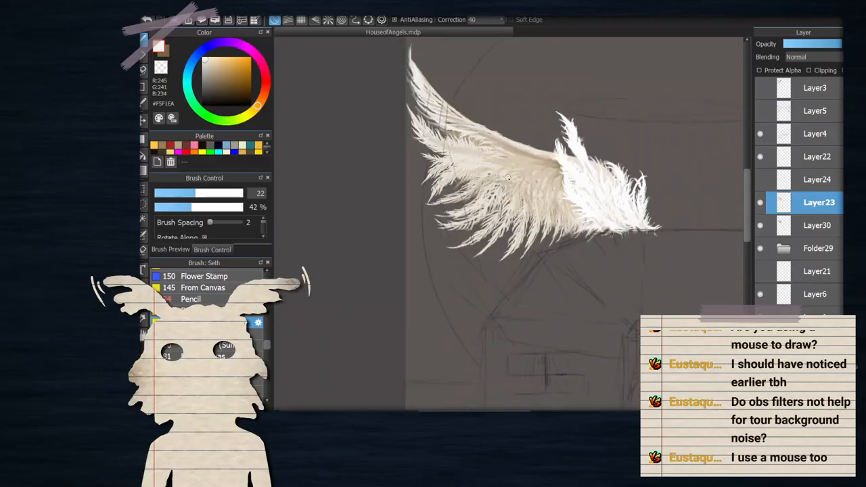
pyautogui.scroll(2, 488, 183)
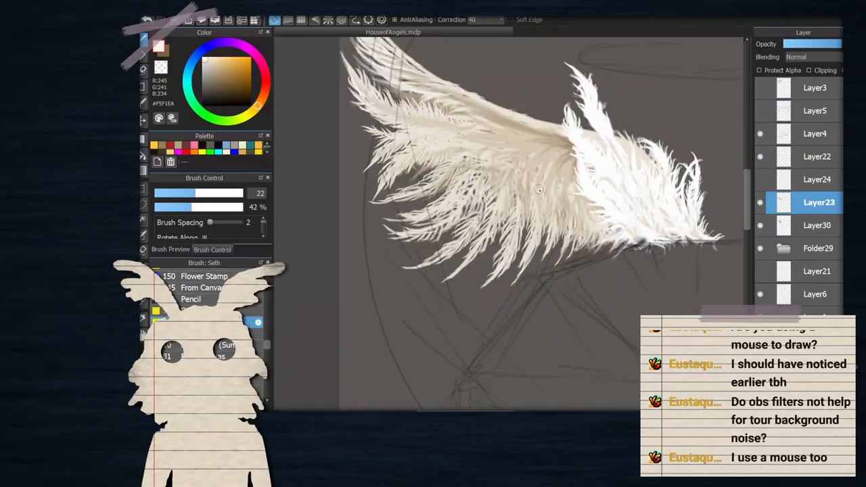
pyautogui.scroll(2, 492, 112)
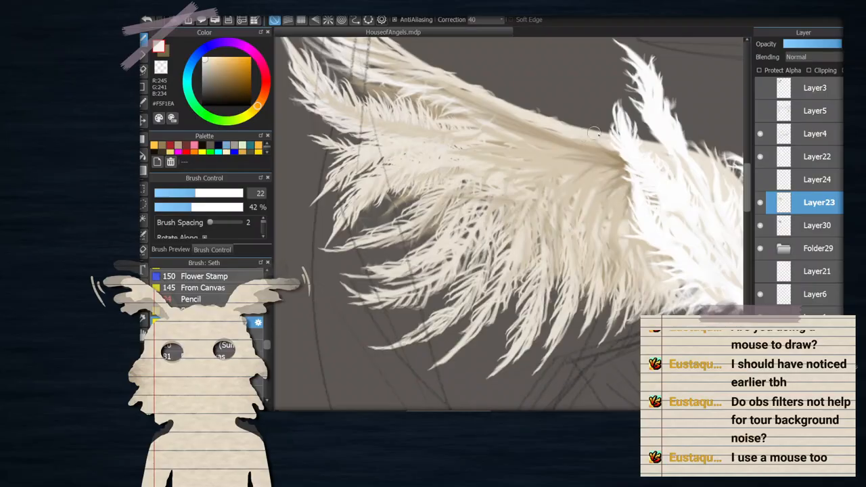
# Set the brush size to 46 and paint larger cream feather tufts along the wing's upper edge
pyautogui.click(217, 194)
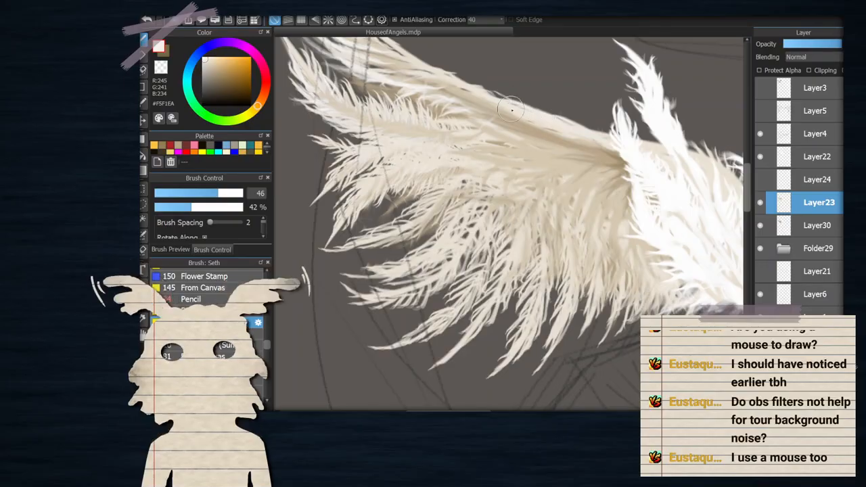
pyautogui.scroll(1, 510, 121)
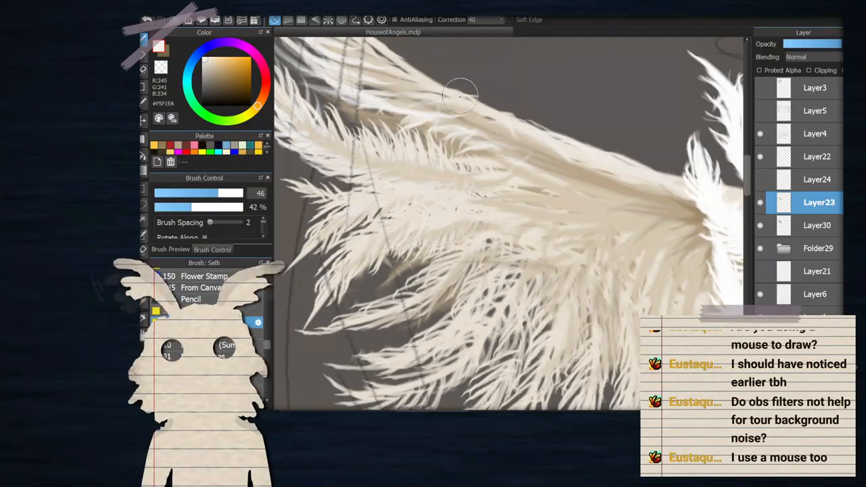
pyautogui.scroll(1, 498, 103)
pyautogui.scroll(-1, 536, 150)
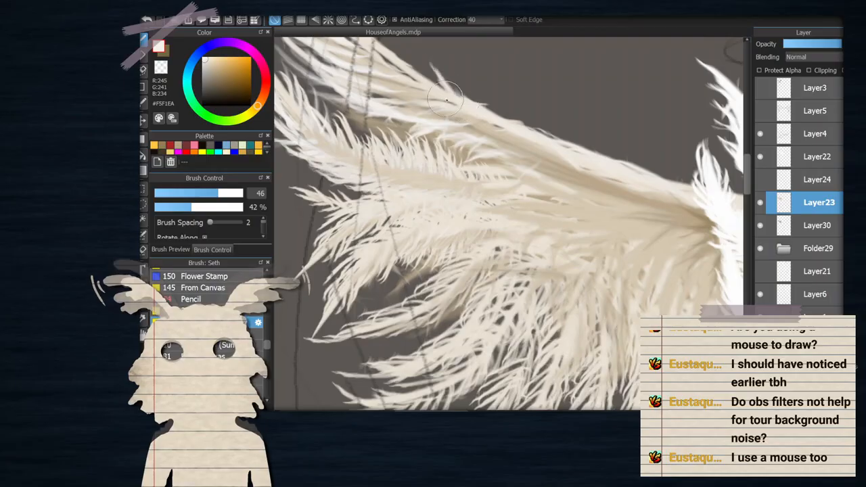
pyautogui.scroll(-2, 464, 106)
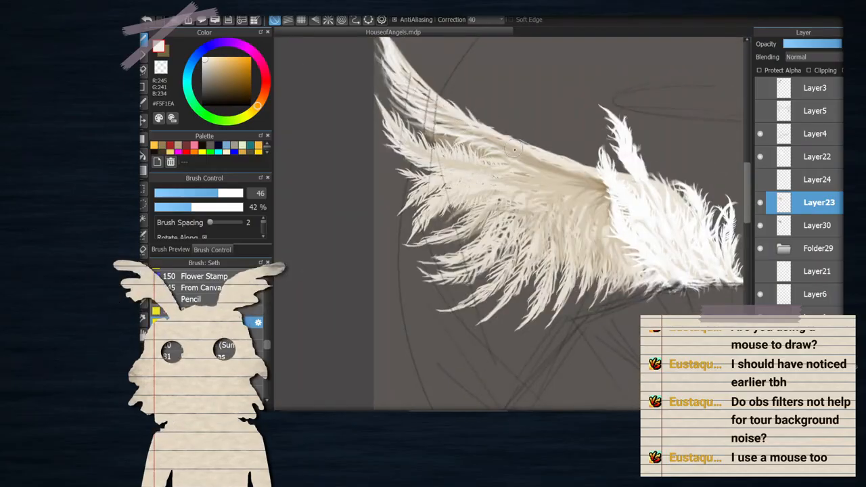
# Set the brush size to 23
pyautogui.scroll(-2, 507, 106)
pyautogui.scroll(3, 507, 106)
pyautogui.click(196, 193)
pyautogui.scroll(3, 565, 142)
pyautogui.moveTo(531, 149)
pyautogui.mouseDown()
pyautogui.moveTo(510, 167)
pyautogui.moveTo(455, 155)
pyautogui.moveTo(491, 158)
pyautogui.moveTo(495, 169)
pyautogui.moveTo(481, 154)
pyautogui.moveTo(534, 167)
pyautogui.moveTo(519, 180)
pyautogui.moveTo(487, 140)
pyautogui.mouseUp()
pyautogui.moveTo(566, 163)
pyautogui.mouseDown()
pyautogui.moveTo(536, 152)
pyautogui.moveTo(563, 183)
pyautogui.moveTo(555, 158)
pyautogui.moveTo(566, 172)
pyautogui.moveTo(616, 147)
pyautogui.mouseUp()
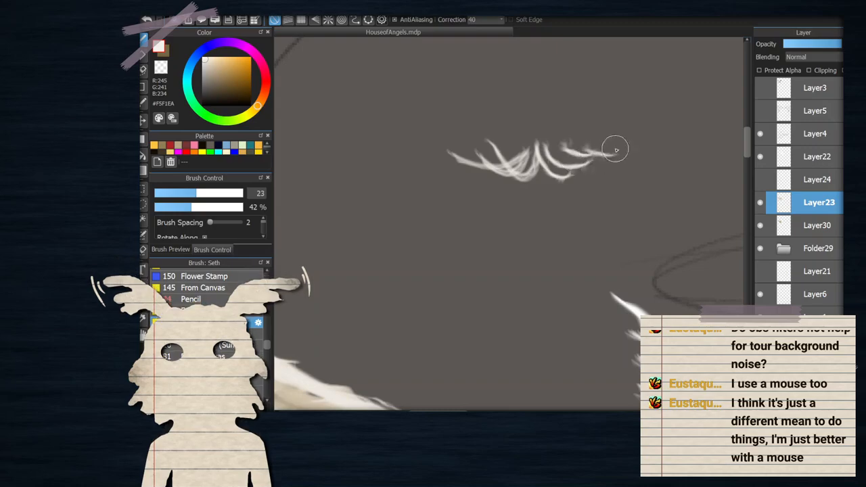
pyautogui.hotkey('ctrl', 'z')
pyautogui.hotkey('ctrl', 'z')
pyautogui.scroll(-3, 615, 168)
pyautogui.scroll(1, 604, 180)
pyautogui.hotkey('ctrl', 'z')
pyautogui.hotkey('ctrl', 'z')
pyautogui.hotkey('ctrl', 'z')
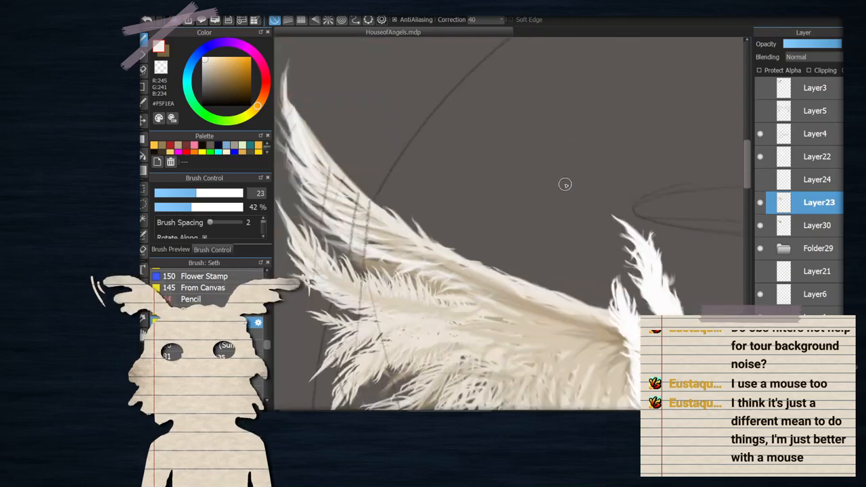
# Set the brush opacity to 77% and paint brighter cream strokes over the wing's lower outer feathers
pyautogui.scroll(-3, 487, 181)
pyautogui.scroll(2, 474, 248)
pyautogui.scroll(-3, 473, 248)
pyautogui.scroll(3, 450, 284)
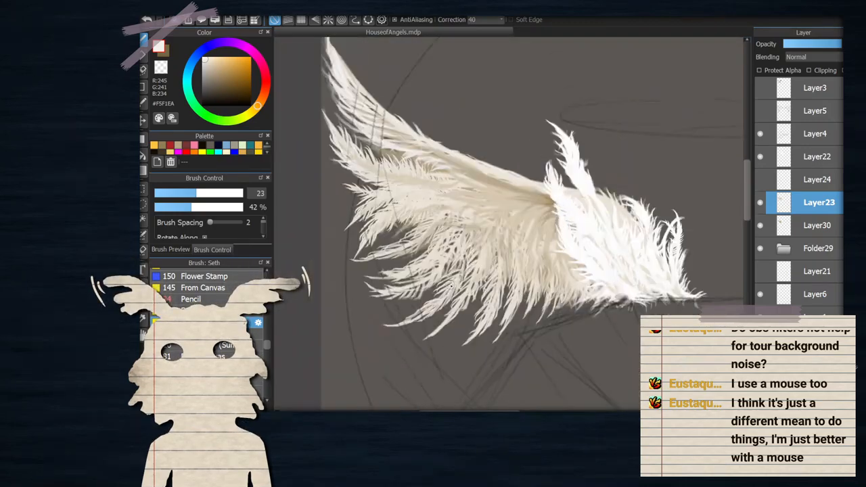
pyautogui.scroll(-3, 450, 284)
pyautogui.scroll(3, 449, 285)
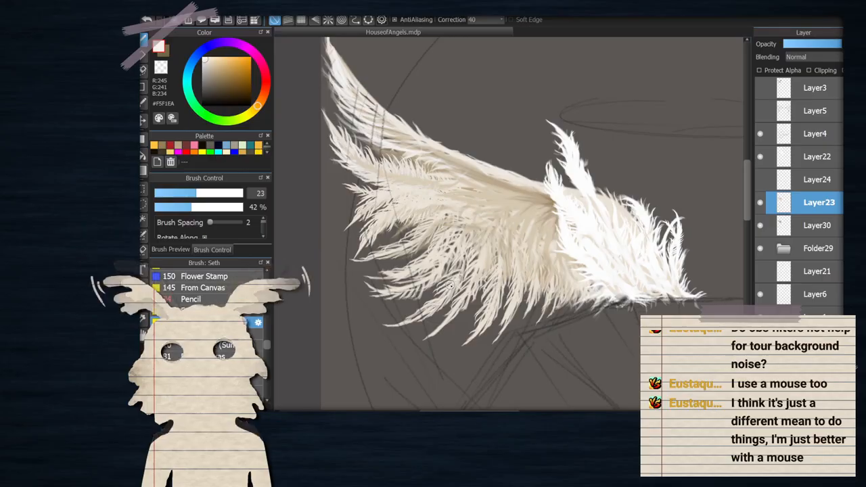
pyautogui.scroll(2, 441, 244)
pyautogui.scroll(1, 440, 244)
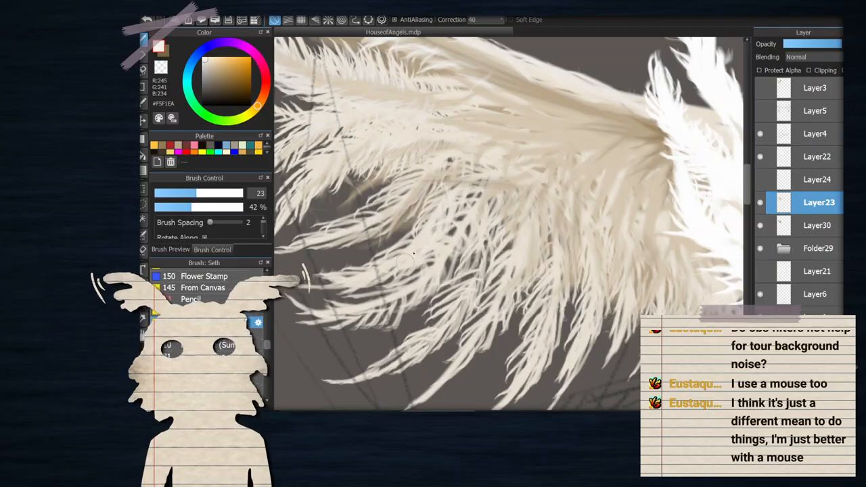
pyautogui.click(221, 206)
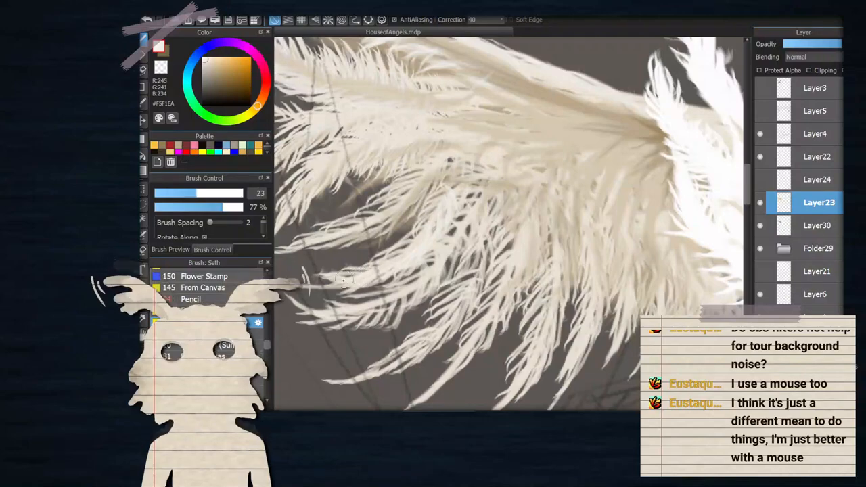
pyautogui.scroll(-1, 411, 238)
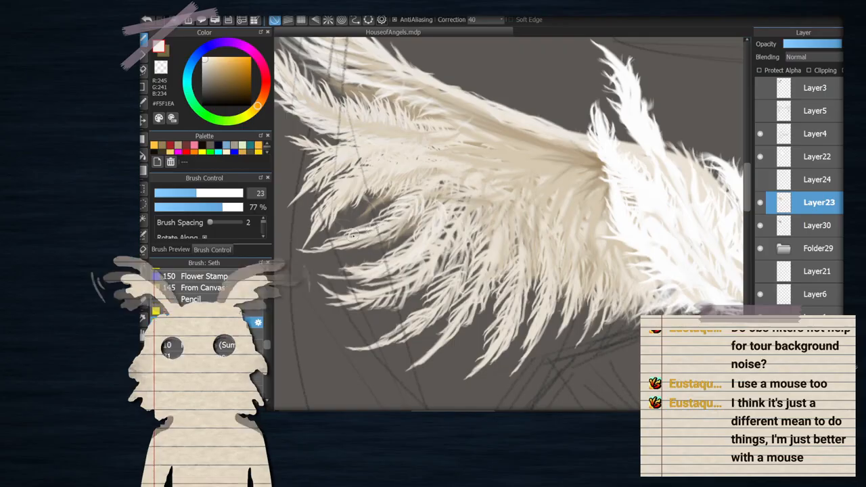
pyautogui.scroll(-3, 420, 223)
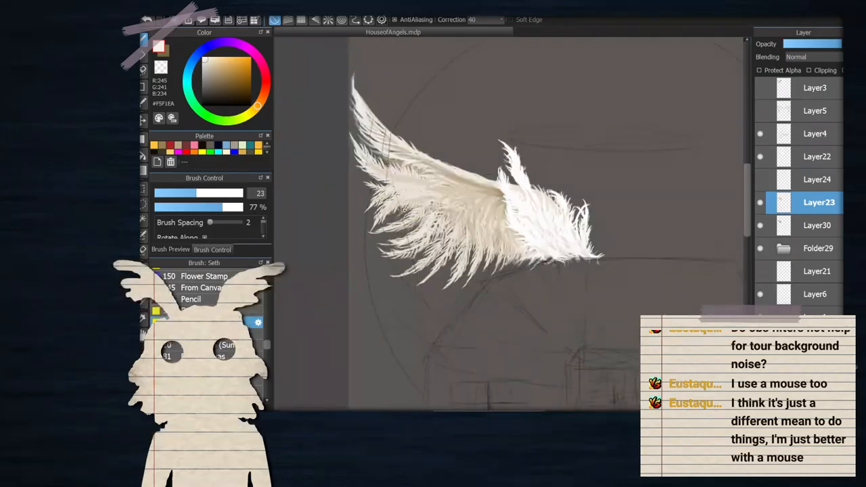
pyautogui.scroll(2, 404, 210)
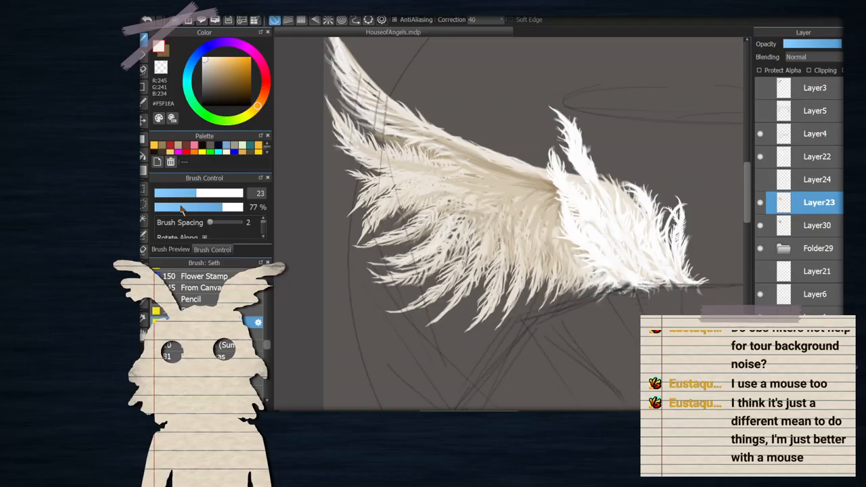
# Set the brush size to 8.8 and opacity to 62%, and add fine barb strokes to the lower outer feathers
pyautogui.click(181, 209)
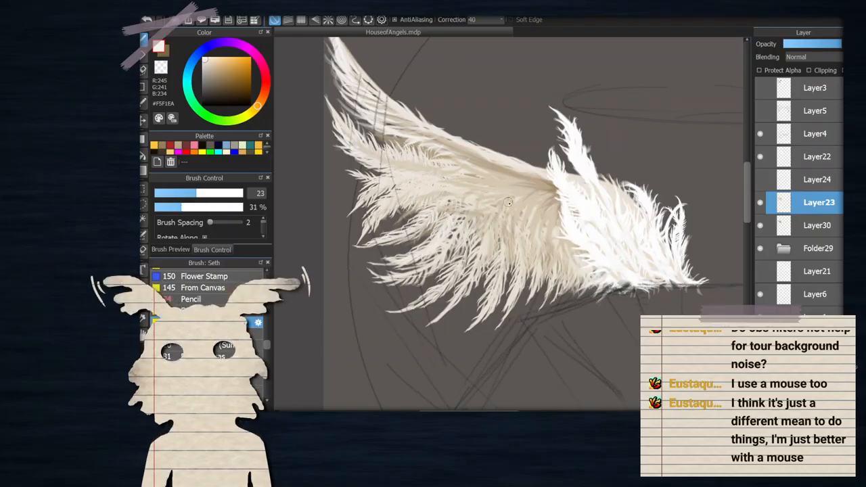
pyautogui.scroll(1, 451, 291)
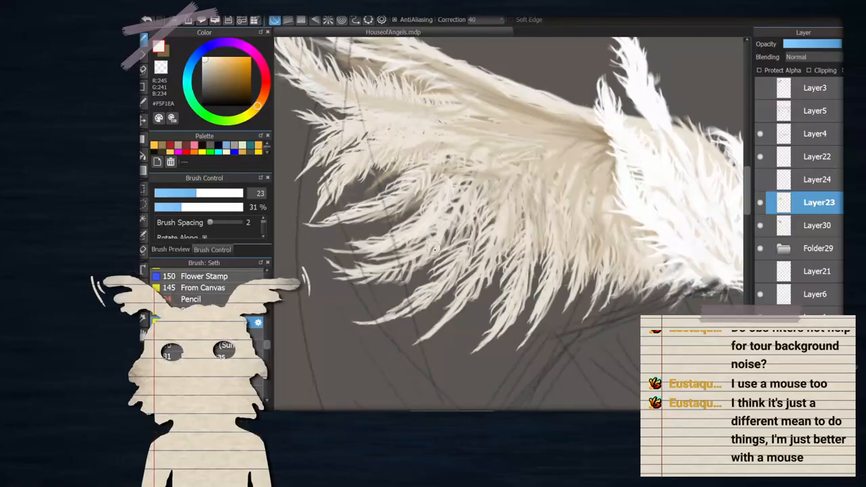
pyautogui.click(209, 208)
pyautogui.click(168, 193)
pyautogui.scroll(2, 454, 244)
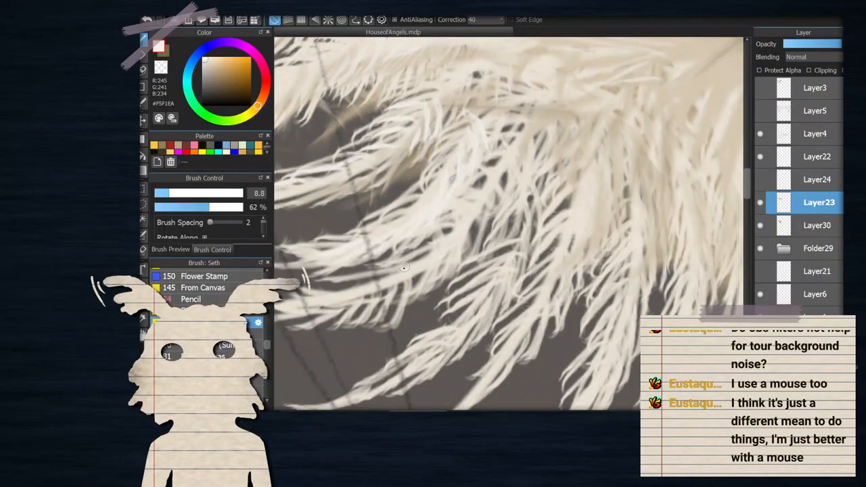
pyautogui.scroll(-2, 375, 277)
pyautogui.scroll(2, 335, 290)
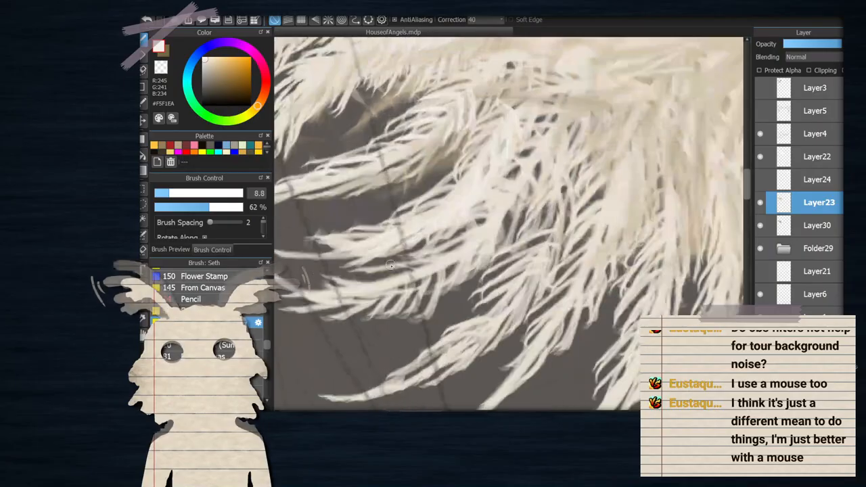
# Set the brush size to 24 and opacity to 84%, and paint denser cream barbs along the wing's lower feathers
pyautogui.click(229, 208)
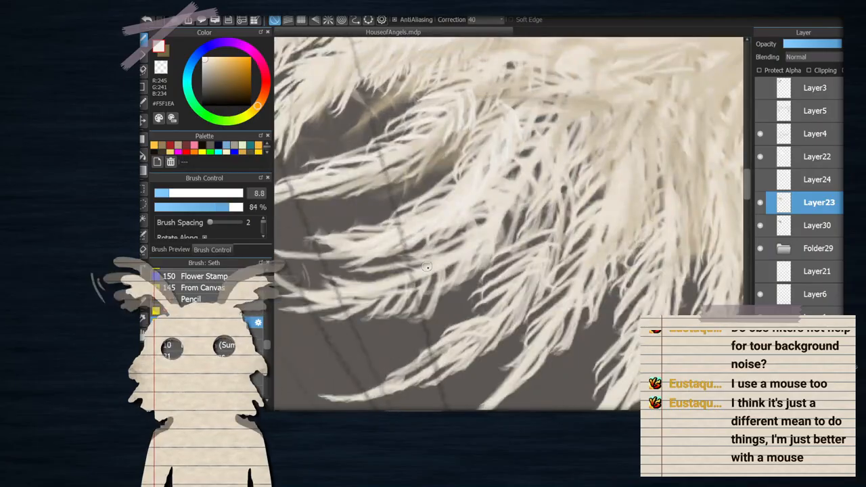
pyautogui.click(199, 193)
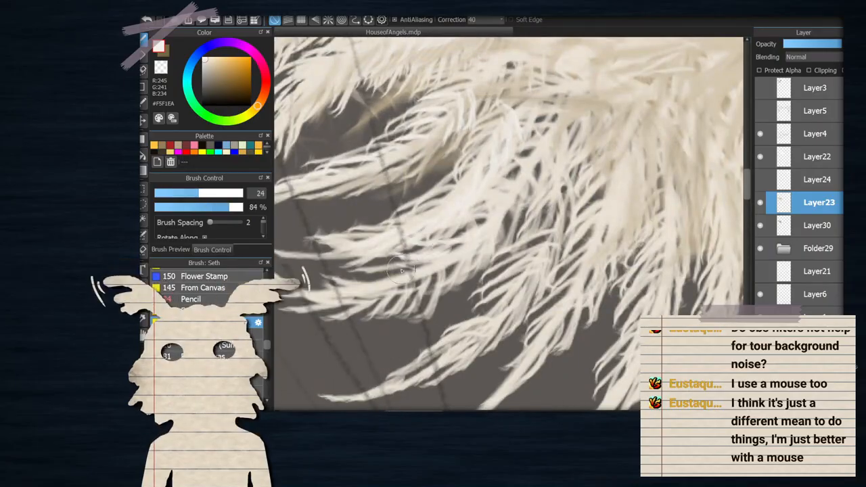
pyautogui.scroll(-2, 397, 268)
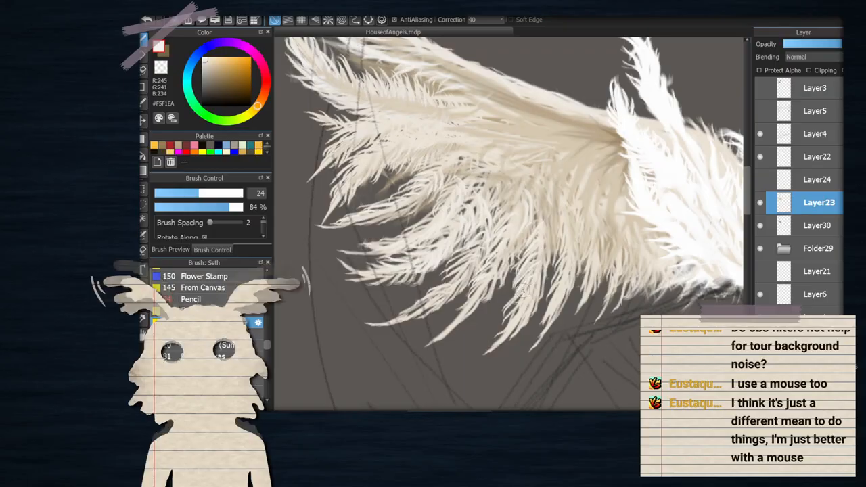
pyautogui.scroll(-3, 531, 276)
pyautogui.scroll(2, 528, 235)
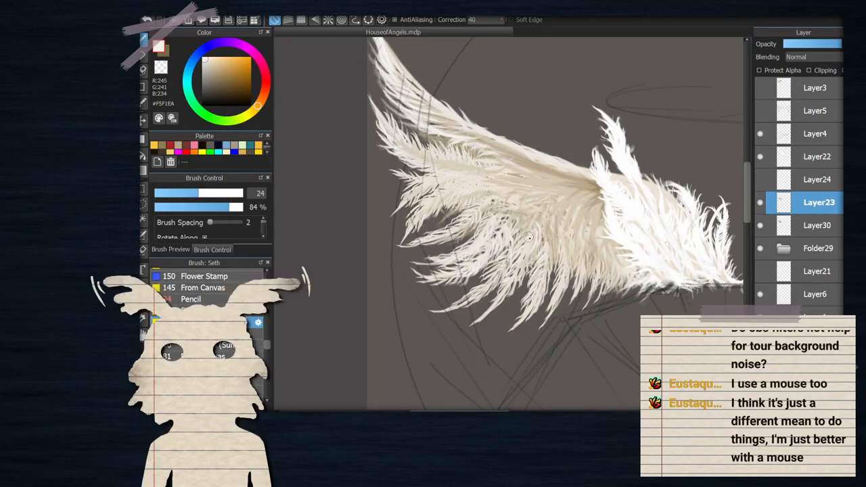
pyautogui.scroll(2, 543, 206)
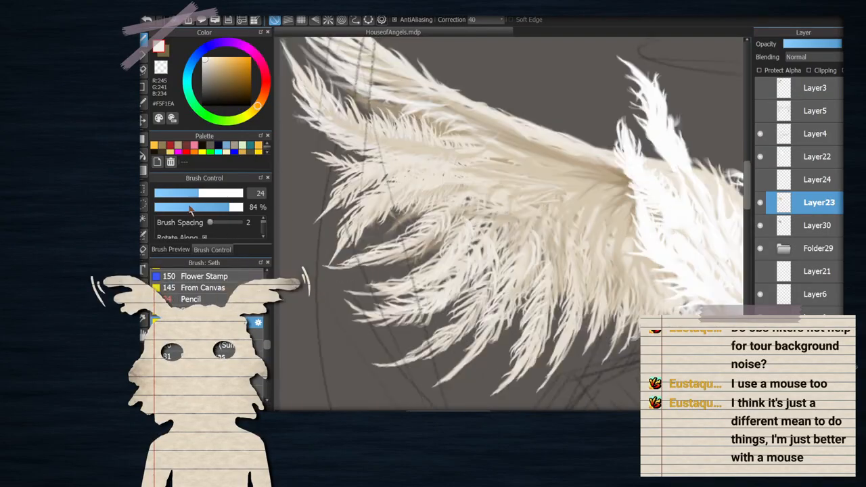
# Set the brush opacity to 40% and paint translucent curved strokes blending the middle of the wing into the lower feathers
pyautogui.click(190, 208)
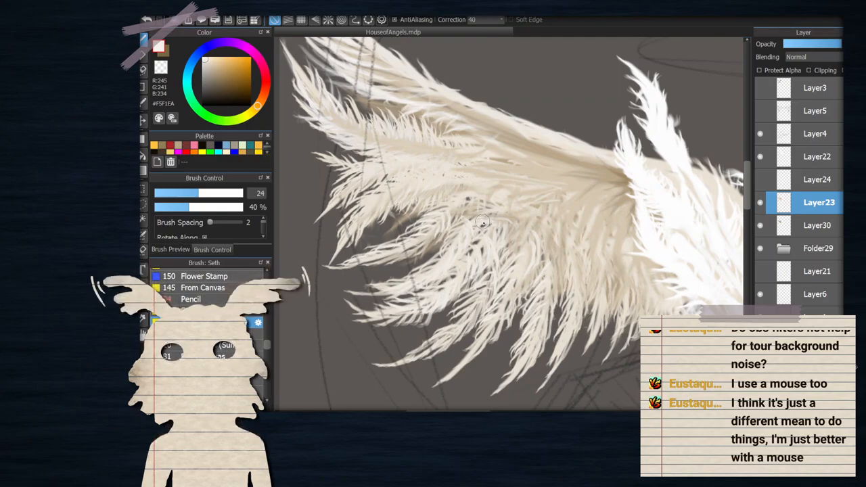
pyautogui.scroll(3, 483, 222)
pyautogui.scroll(2, 619, 252)
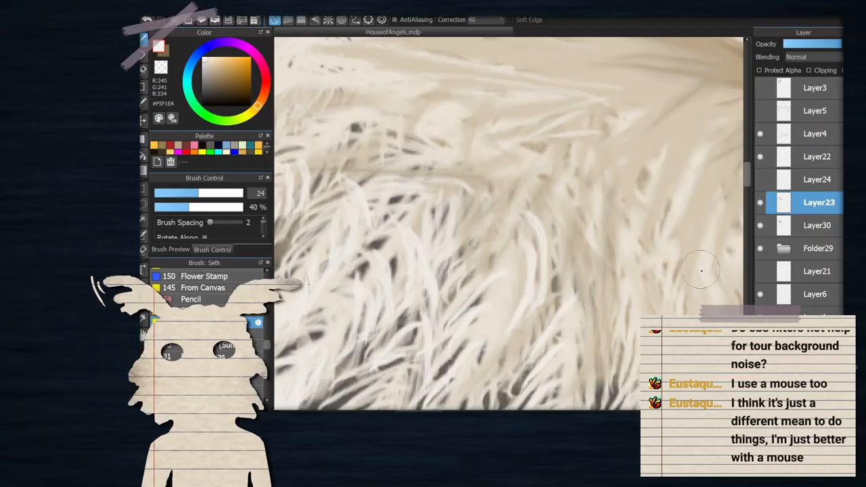
pyautogui.scroll(2, 582, 249)
pyautogui.scroll(-4, 582, 248)
pyautogui.scroll(3, 566, 213)
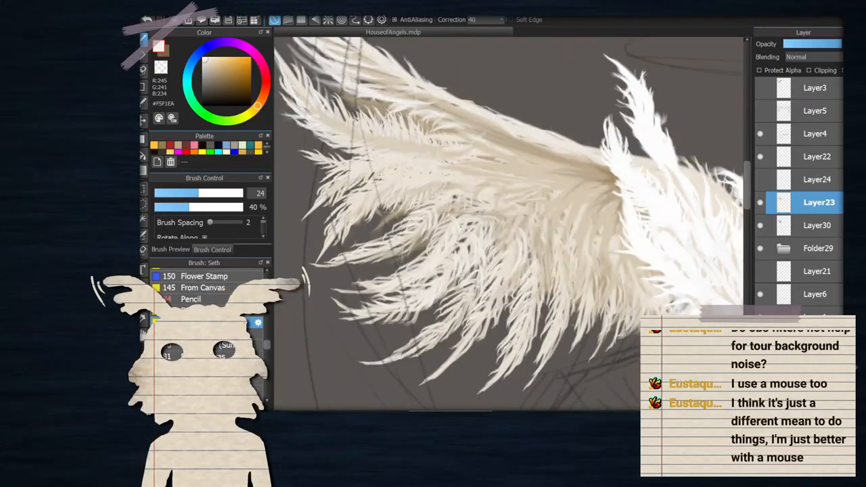
pyautogui.scroll(-4, 547, 227)
pyautogui.scroll(4, 622, 325)
pyautogui.scroll(-2, 580, 275)
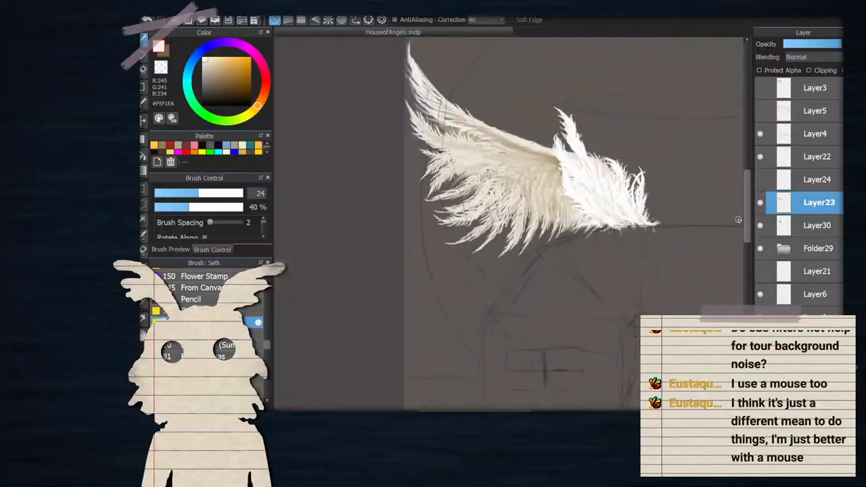
# Toggle Layer23's visibility off and on to compare the wing, and merge the layer down into Layer30
pyautogui.click(760, 203)
pyautogui.click(761, 203)
pyautogui.hotkey('ctrl', 'e')
# Transform the wing on Layer30, stretching it vertically so it stands taller, and apply the transform
pyautogui.scroll(-2, 571, 168)
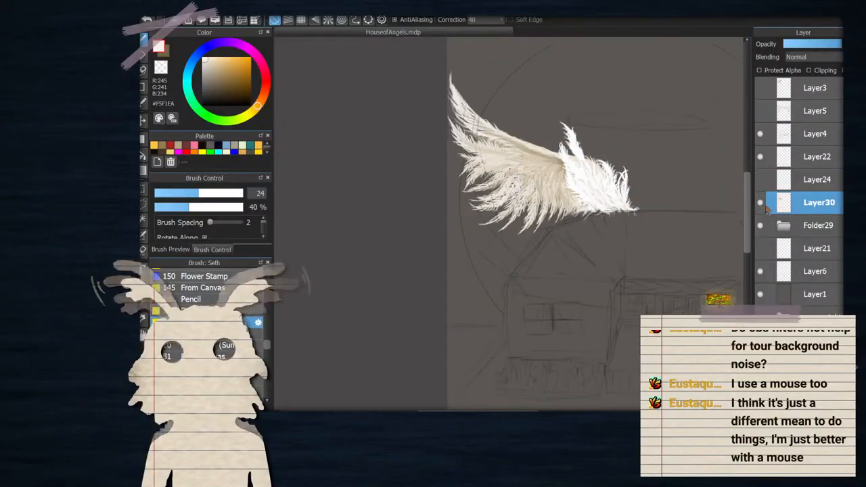
pyautogui.scroll(1, 481, 169)
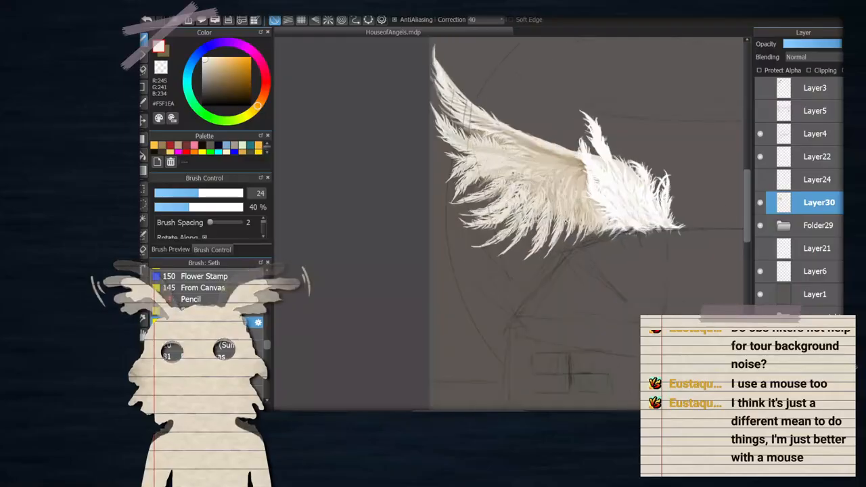
pyautogui.scroll(-1, 565, 221)
pyautogui.hotkey('ctrl', 't')
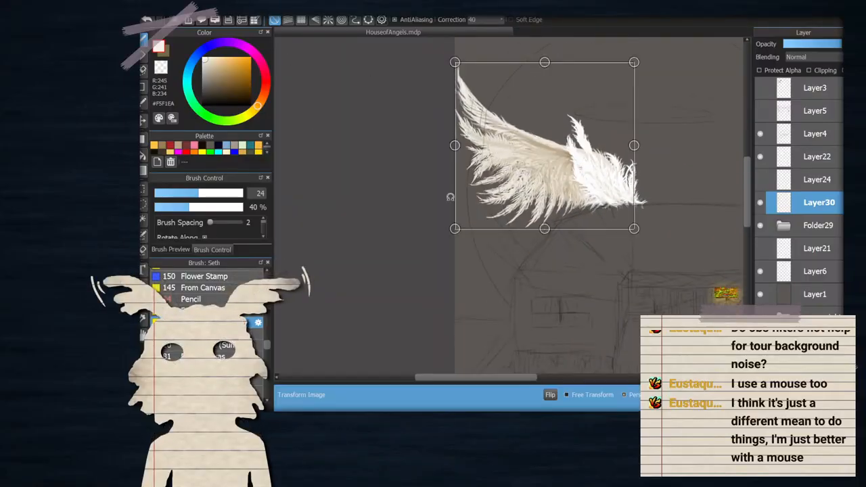
pyautogui.scroll(-1, 447, 194)
pyautogui.moveTo(506, 105); pyautogui.dragTo(506, 75)
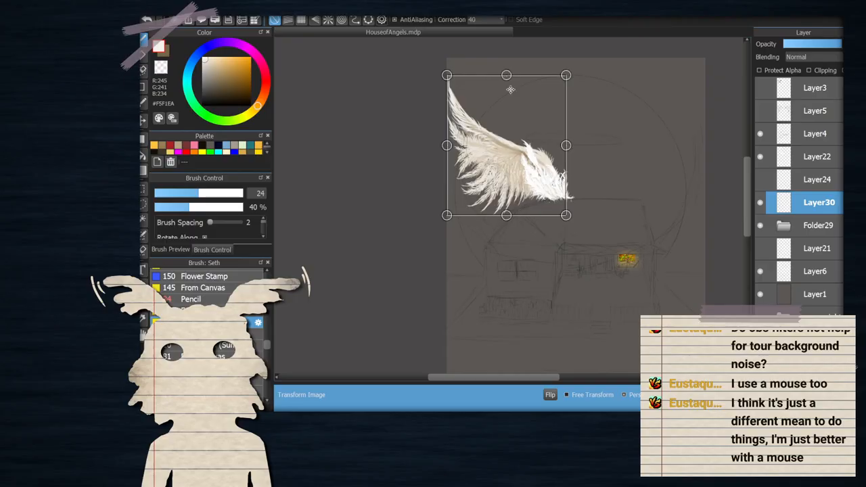
pyautogui.scroll(1, 522, 121)
pyautogui.moveTo(499, 266); pyautogui.dragTo(498, 269)
pyautogui.moveTo(535, 238); pyautogui.dragTo(534, 237)
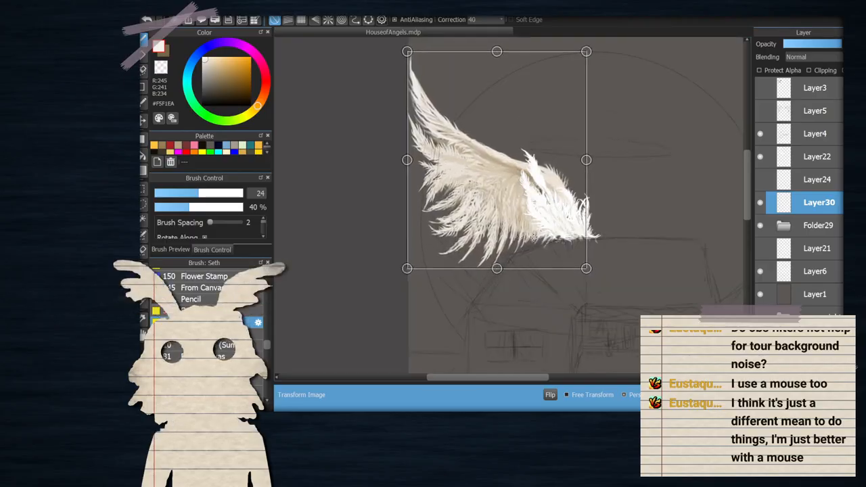
pyautogui.scroll(-1, 532, 236)
pyautogui.press('Return')
pyautogui.scroll(2, 489, 209)
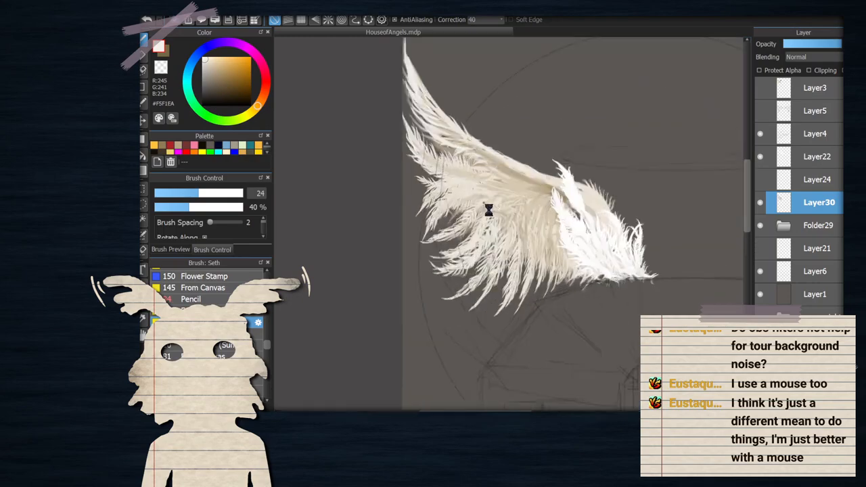
pyautogui.scroll(-3, 567, 188)
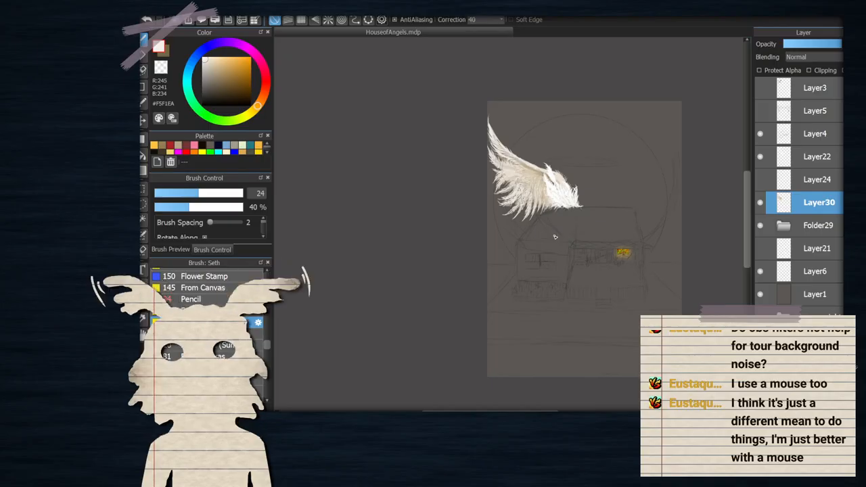
# Add a new layer directly below Layer30 and make it the active layer
pyautogui.hotkey('ctrl', 'shift', 'n')
pyautogui.moveTo(810, 225); pyautogui.dragTo(807, 192)
pyautogui.click(790, 228)
pyautogui.scroll(4, 558, 207)
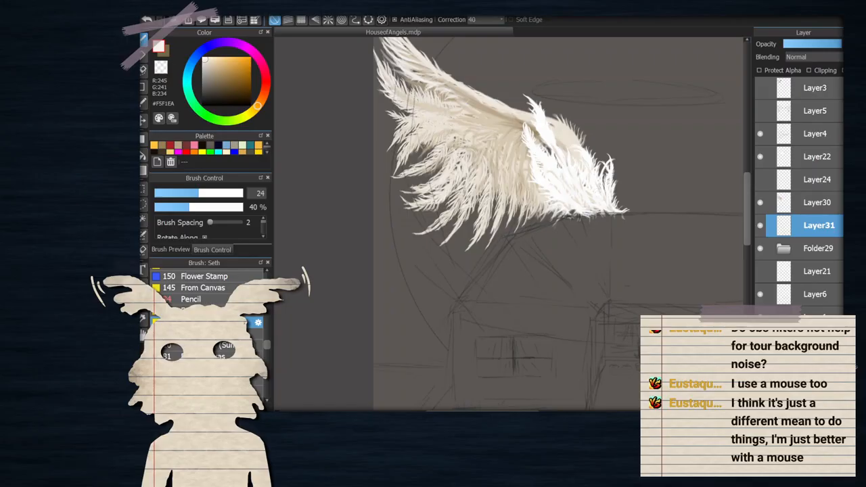
# Set the brush colour to tan #B79F77, the brush size to 91 and the opacity to 12%
pyautogui.click(211, 67)
pyautogui.moveTo(211, 195); pyautogui.dragTo(230, 195)
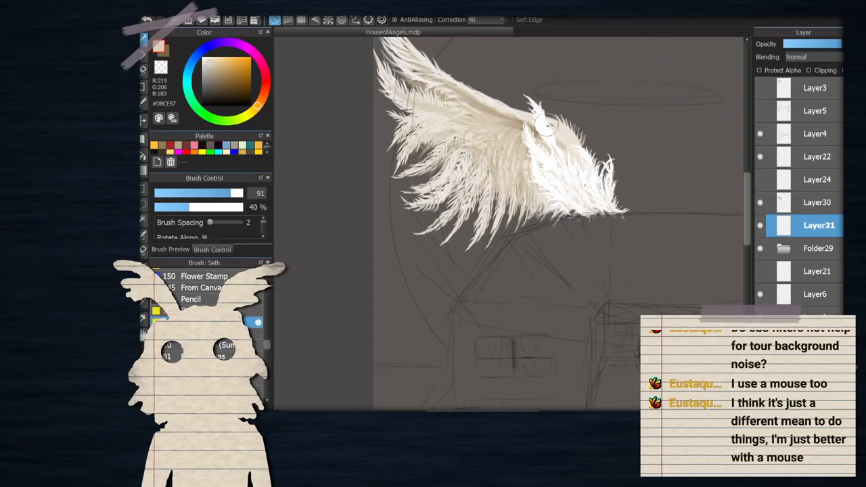
pyautogui.keyDown('alt'); pyautogui.click(401, 99); pyautogui.keyUp('alt')
pyautogui.click(164, 208)
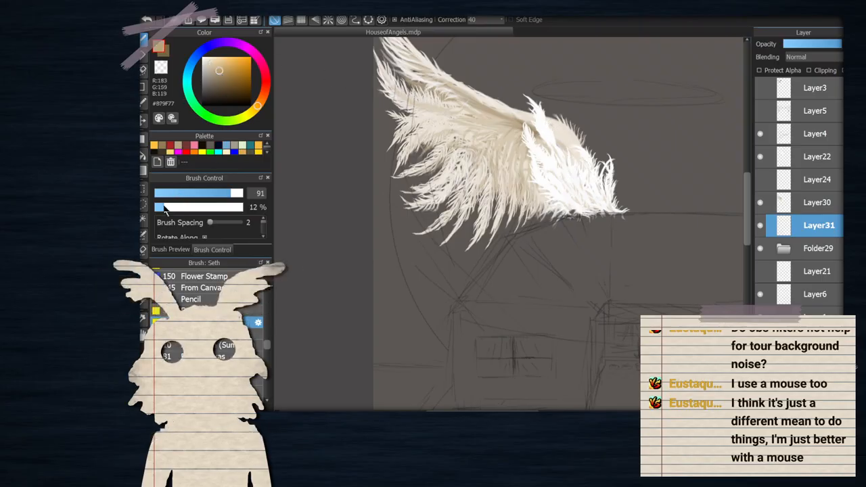
# Merge the wing on Layer30 down into Layer31
pyautogui.click(796, 208)
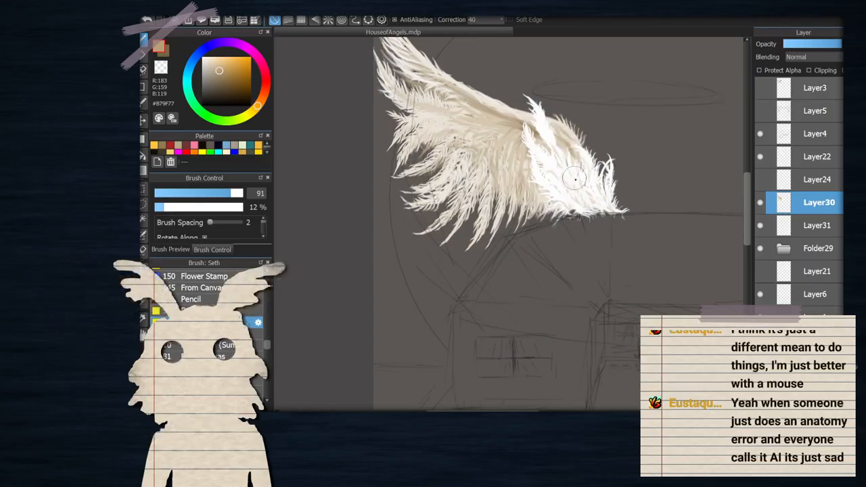
pyautogui.scroll(-1, 565, 157)
pyautogui.scroll(1, 554, 141)
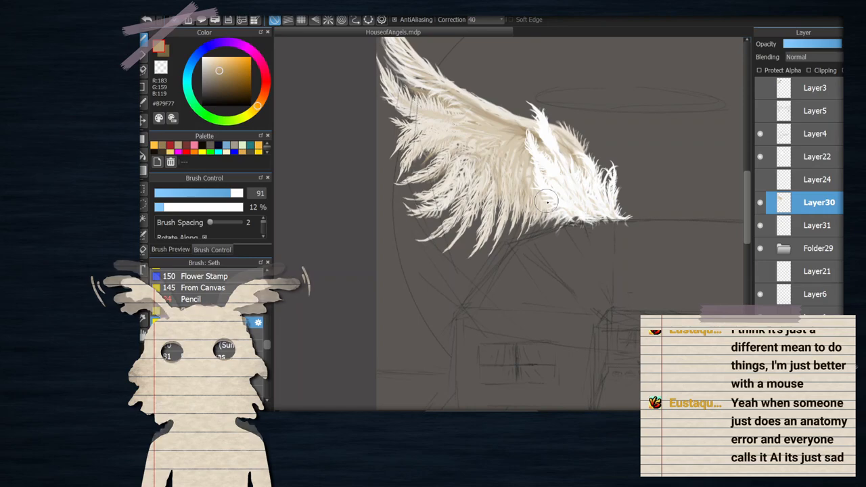
pyautogui.scroll(-3, 547, 200)
pyautogui.scroll(2, 549, 200)
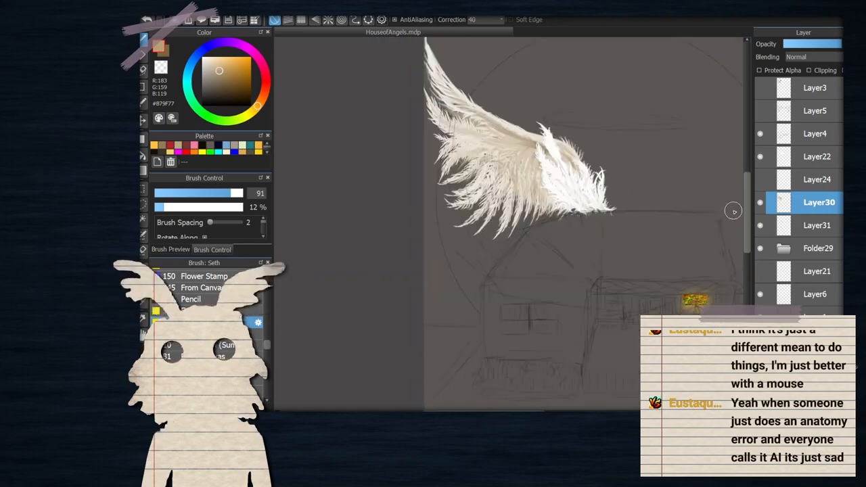
pyautogui.hotkey('ctrl', 'e')
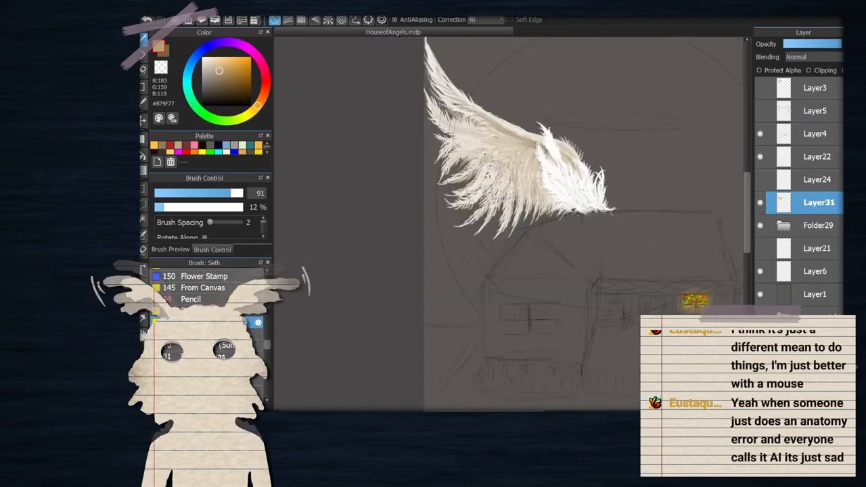
# Duplicate the merged wing layer and select the lower of the two copies
pyautogui.hotkey('ctrl', 'j')
pyautogui.click(817, 225)
pyautogui.moveTo(527, 173); pyautogui.dragTo(545, 198)
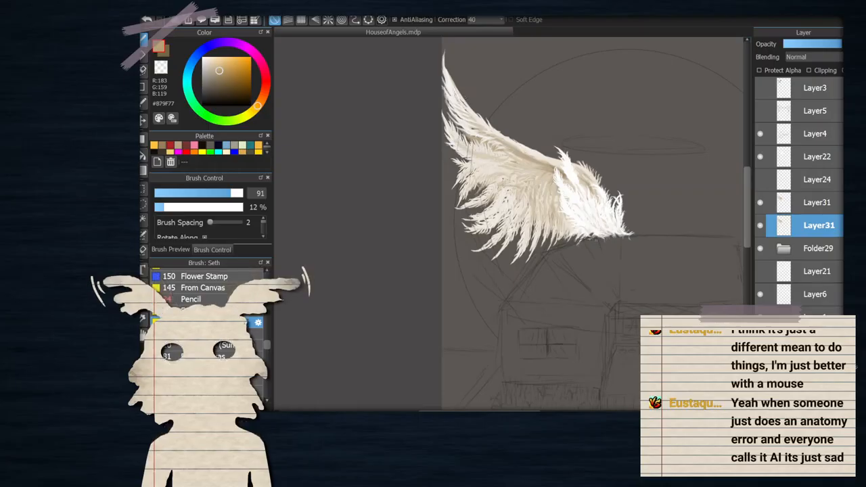
pyautogui.hotkey('ctrl', 't')
pyautogui.scroll(-2, 322, 132)
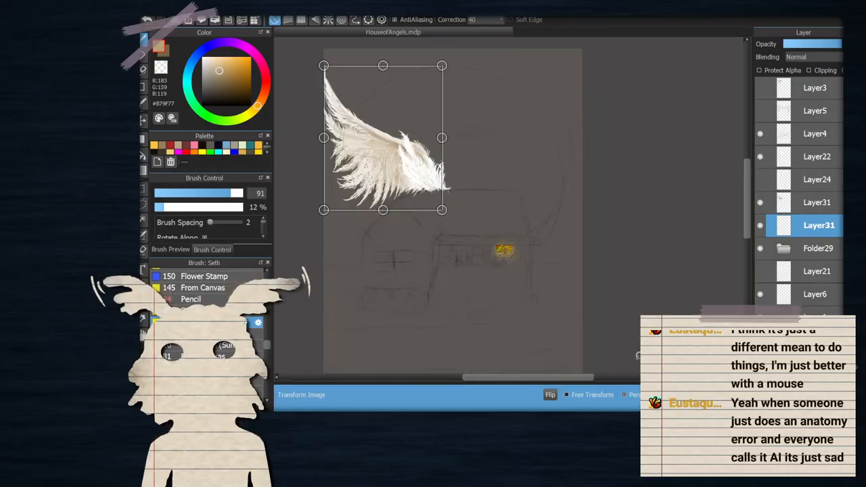
pyautogui.press('Return')
# Make the sketch on Layer5 visible as a guide for placing the wing
pyautogui.click(760, 111)
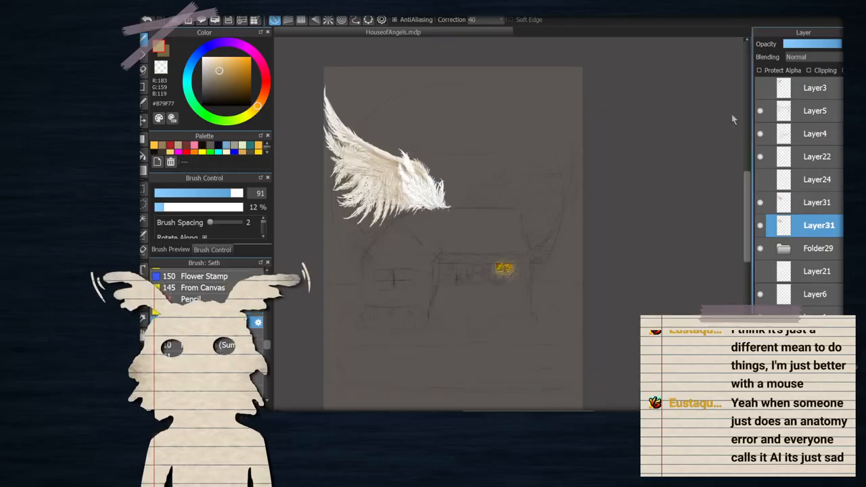
pyautogui.scroll(2, 342, 162)
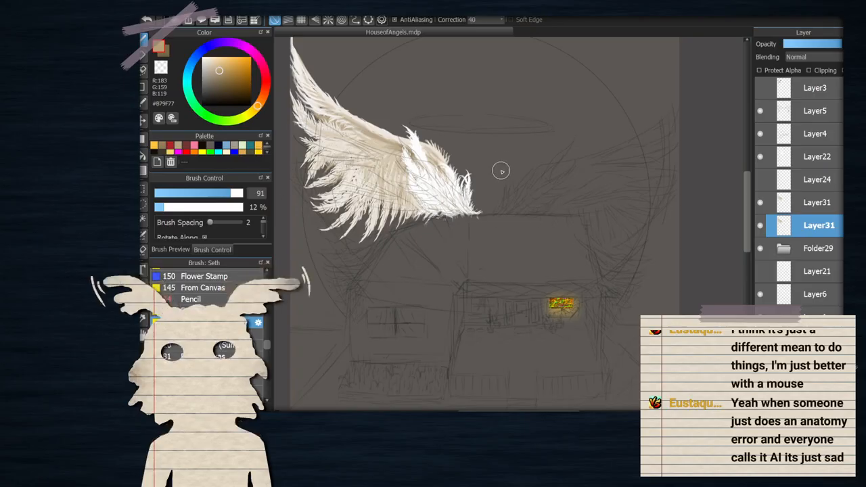
pyautogui.scroll(-1, 499, 170)
pyautogui.scroll(1, 400, 153)
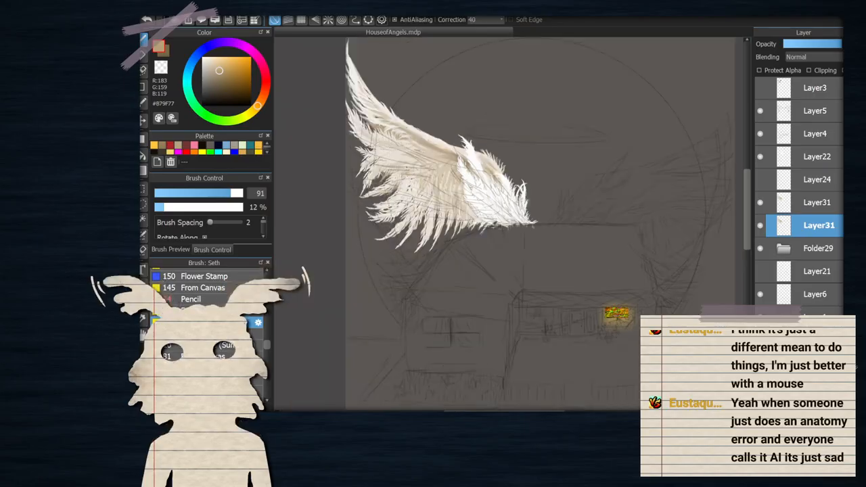
# Rotate the lower wing copy counterclockwise, place it beneath the upper wing as a second feather tier, and duplicate that layer
pyautogui.hotkey('ctrl', 't')
pyautogui.moveTo(462, 286); pyautogui.dragTo(518, 251)
pyautogui.moveTo(475, 184); pyautogui.dragTo(457, 268)
pyautogui.moveTo(554, 297); pyautogui.dragTo(559, 248)
pyautogui.moveTo(477, 255); pyautogui.dragTo(496, 246)
pyautogui.moveTo(560, 256); pyautogui.dragTo(563, 251)
pyautogui.moveTo(460, 238)
pyautogui.mouseDown()
pyautogui.moveTo(528, 244)
pyautogui.moveTo(449, 241)
pyautogui.moveTo(455, 219)
pyautogui.moveTo(464, 229)
pyautogui.moveTo(447, 244)
pyautogui.mouseUp()
pyautogui.moveTo(592, 238); pyautogui.dragTo(588, 251)
pyautogui.moveTo(447, 217); pyautogui.dragTo(449, 209)
pyautogui.moveTo(579, 224); pyautogui.dragTo(553, 251)
pyautogui.scroll(-3, 471, 169)
pyautogui.scroll(2, 444, 180)
pyautogui.moveTo(506, 209); pyautogui.dragTo(490, 211)
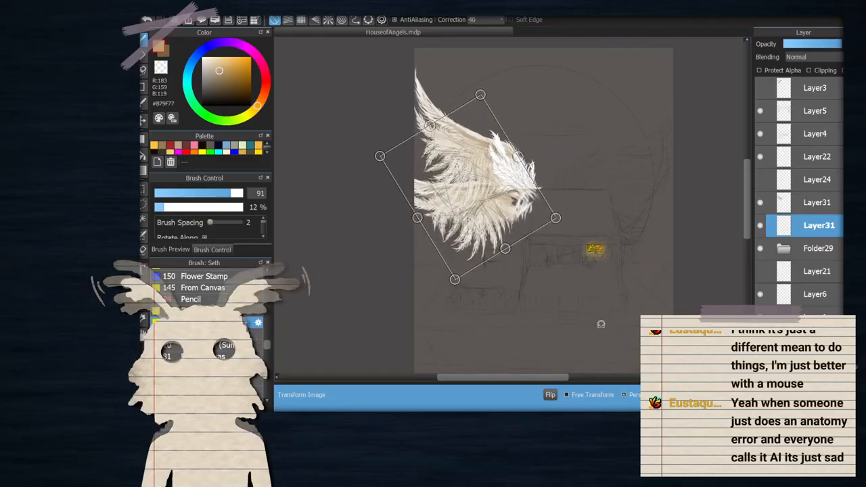
pyautogui.press('Return')
pyautogui.scroll(2, 538, 254)
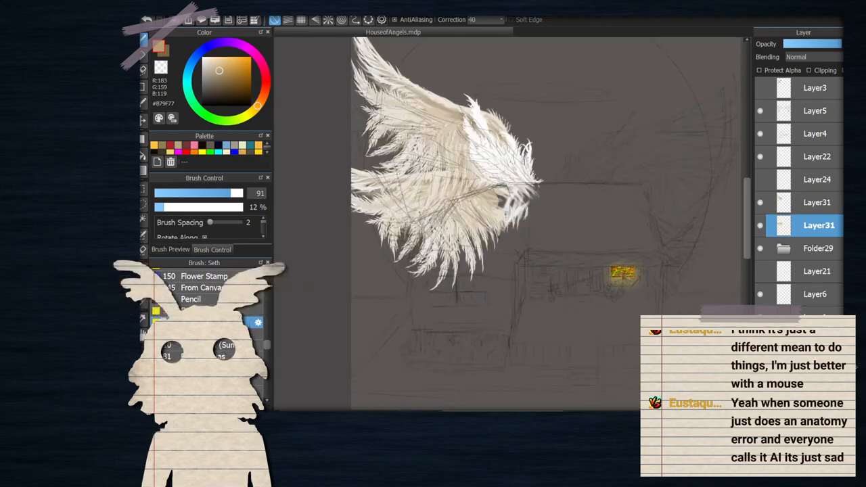
pyautogui.click(805, 402)
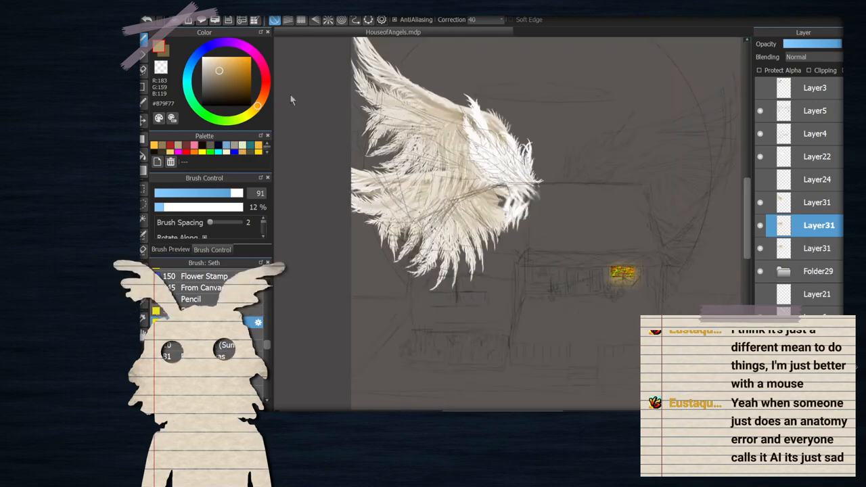
pyautogui.hotkey('ctrl', 't')
pyautogui.moveTo(460, 286); pyautogui.dragTo(512, 294)
pyautogui.moveTo(450, 181); pyautogui.dragTo(470, 228)
pyautogui.moveTo(558, 276); pyautogui.dragTo(563, 273)
pyautogui.moveTo(407, 345); pyautogui.dragTo(412, 334)
pyautogui.click(715, 395)
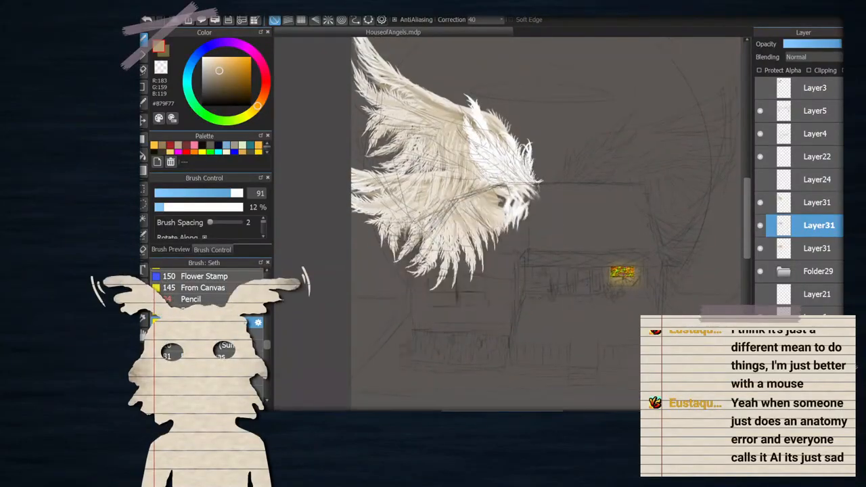
pyautogui.press('Delete')
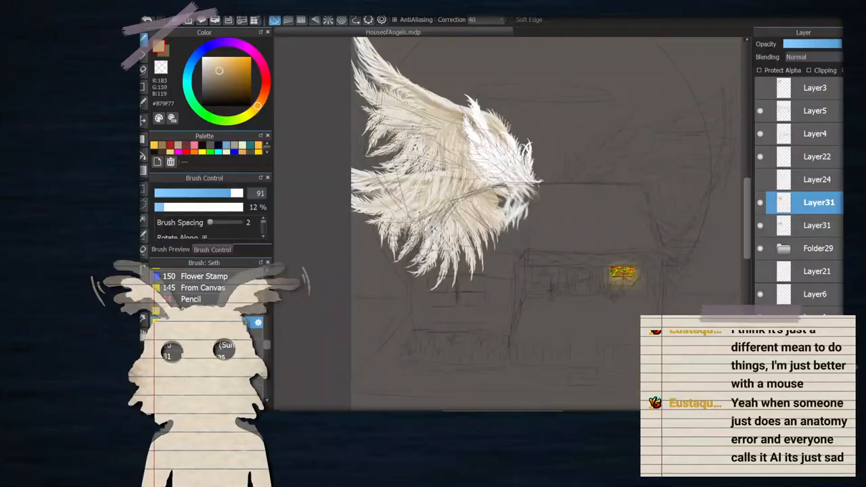
pyautogui.hotkey('ctrl', 'z')
# Select the bottommost wing copy and transform it, rotating and moving it to form a third feather tier below the second
pyautogui.moveTo(797, 226); pyautogui.dragTo(797, 250)
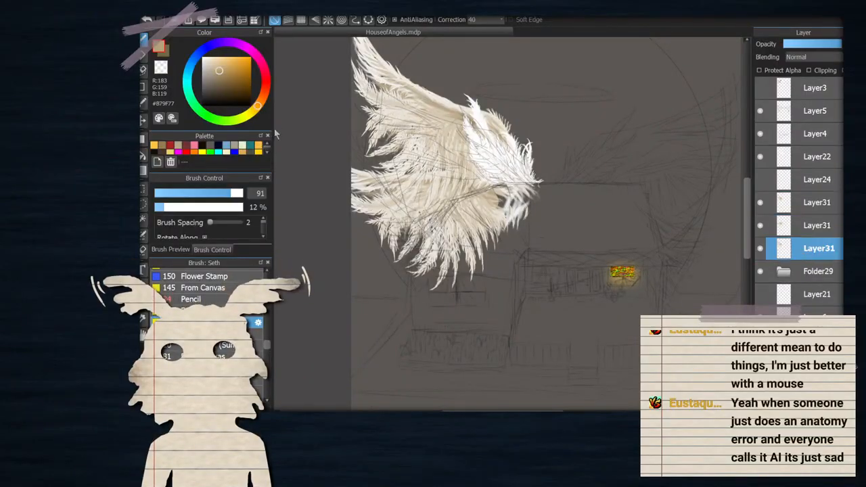
pyautogui.hotkey('ctrl', 't')
pyautogui.moveTo(351, 195); pyautogui.dragTo(367, 175)
pyautogui.moveTo(468, 218); pyautogui.dragTo(588, 139)
pyautogui.moveTo(503, 100); pyautogui.dragTo(445, 277)
pyautogui.moveTo(593, 330); pyautogui.dragTo(600, 309)
pyautogui.moveTo(443, 265); pyautogui.dragTo(472, 235)
pyautogui.moveTo(285, 249); pyautogui.dragTo(332, 239)
pyautogui.moveTo(537, 332); pyautogui.dragTo(514, 350)
pyautogui.moveTo(462, 276); pyautogui.dragTo(452, 275)
pyautogui.moveTo(533, 284); pyautogui.dragTo(535, 254)
pyautogui.moveTo(479, 238); pyautogui.dragTo(488, 234)
pyautogui.moveTo(541, 288); pyautogui.dragTo(534, 240)
pyautogui.moveTo(448, 220); pyautogui.dragTo(448, 217)
pyautogui.scroll(-1, 447, 207)
pyautogui.scroll(1, 438, 156)
pyautogui.scroll(-1, 438, 189)
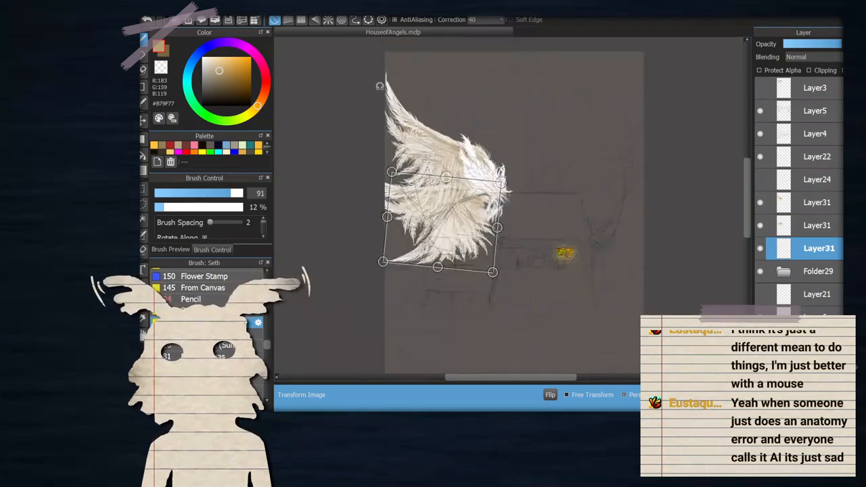
pyautogui.scroll(1, 380, 85)
pyautogui.press('Return')
# Merge Layer24 down into the top wing layer
pyautogui.click(785, 189)
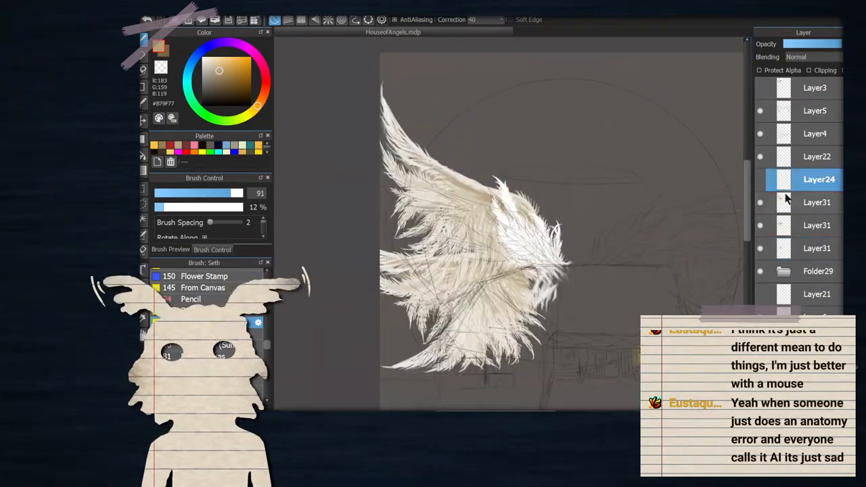
pyautogui.hotkey('ctrl', 'e')
pyautogui.hotkey('ctrl', 'e')
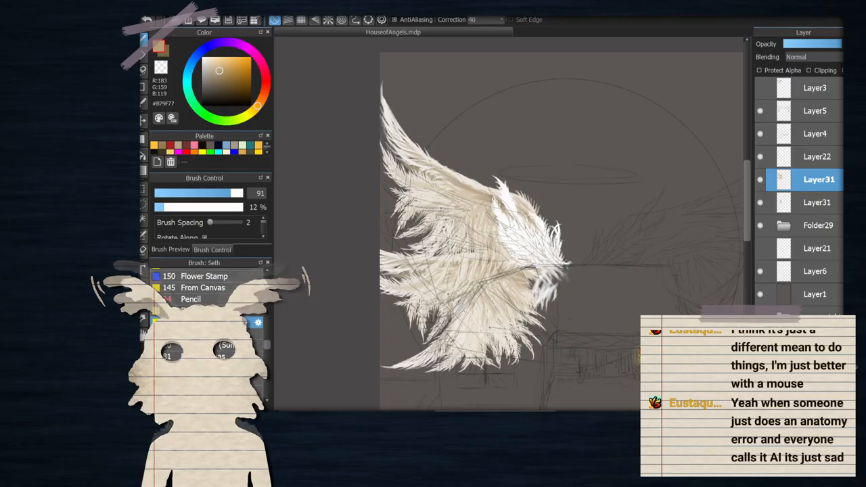
pyautogui.hotkey('ctrl', 'e')
pyautogui.scroll(-1, 514, 221)
pyautogui.scroll(-1, 528, 238)
pyautogui.scroll(1, 528, 238)
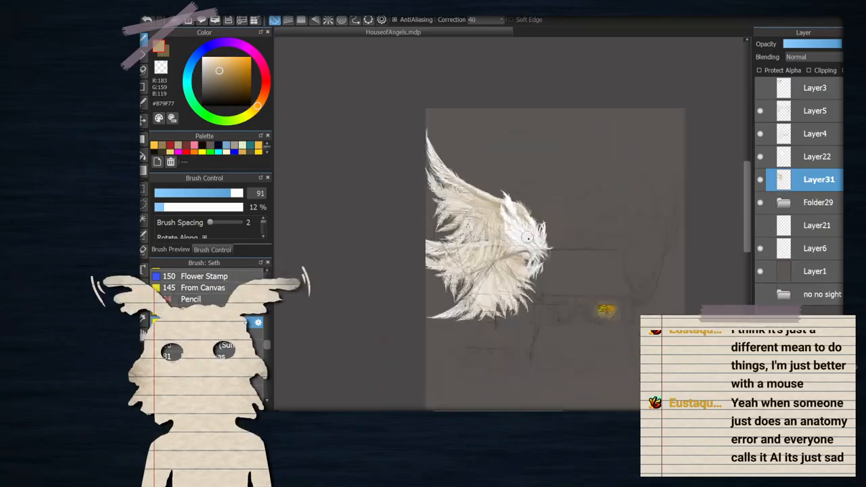
pyautogui.scroll(2, 527, 237)
pyautogui.moveTo(564, 246); pyautogui.dragTo(579, 251)
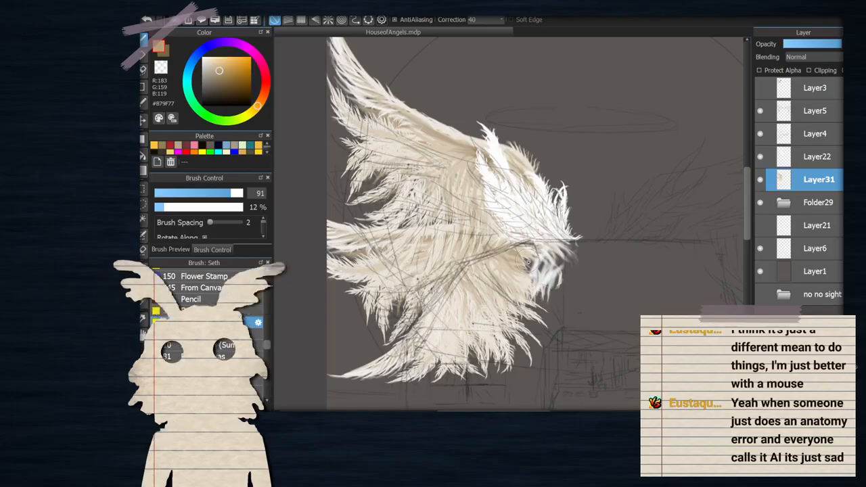
pyautogui.hotkey('ctrl', 'z')
pyautogui.hotkey('ctrl', 'z')
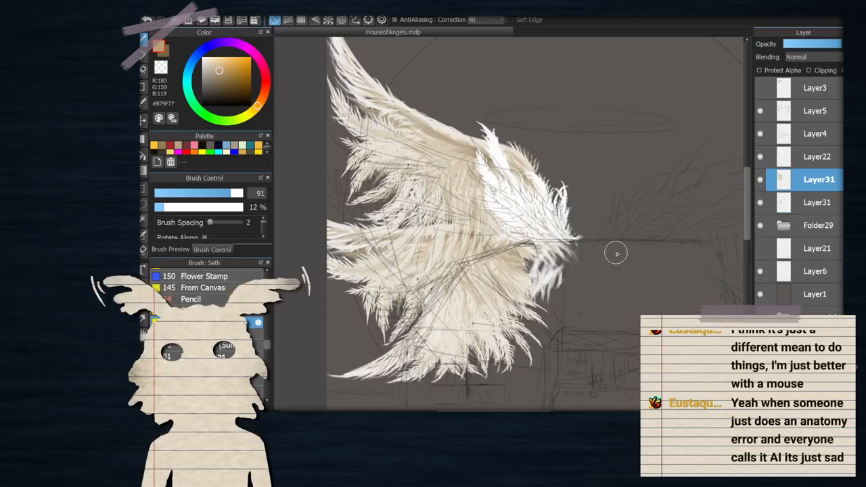
# Duplicate the topmost of the three Layer31 wing layers
pyautogui.click(803, 203)
pyautogui.click(804, 181)
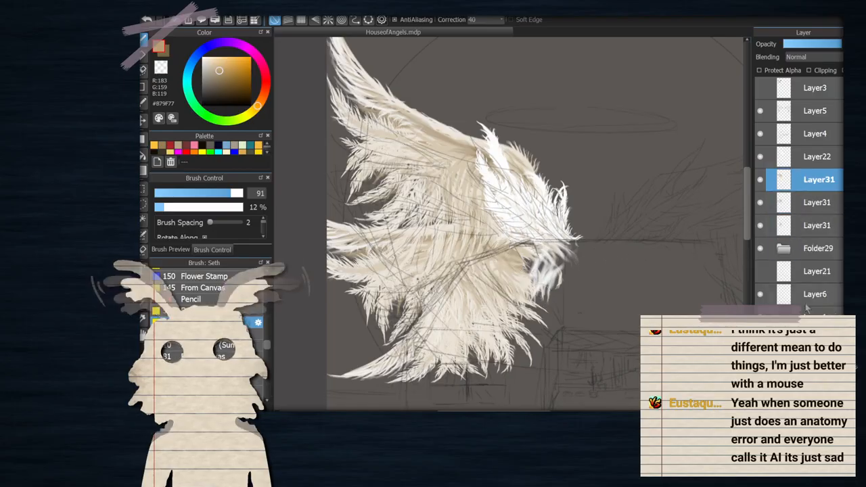
pyautogui.click(808, 404)
# Turn on Protect Alpha for the lower copy of the top wing layer and fill its feathers with dark brown #594525 using a rectangle
pyautogui.click(807, 197)
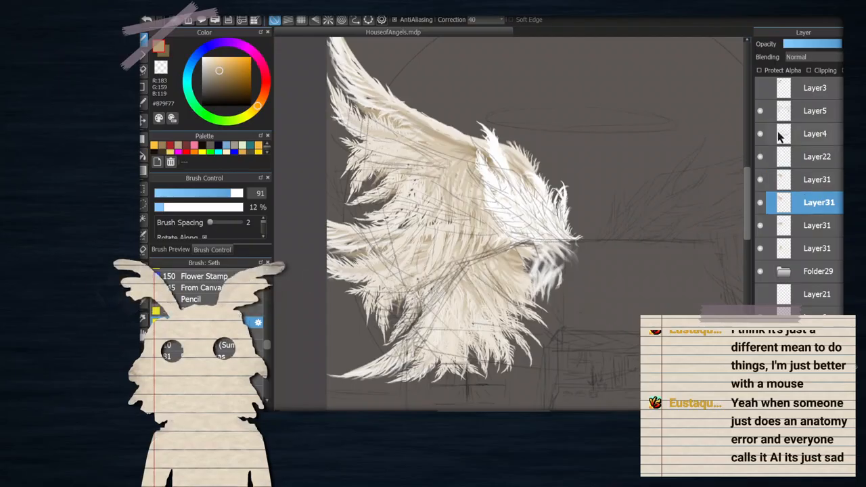
pyautogui.click(761, 71)
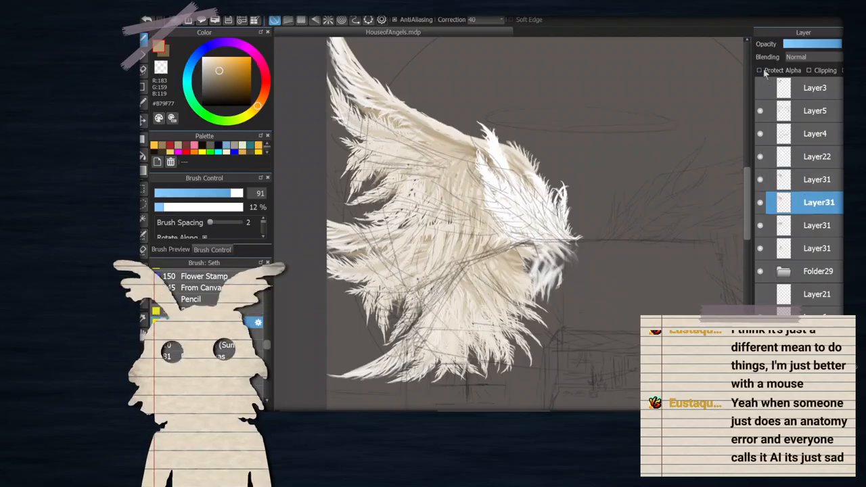
pyautogui.click(226, 82)
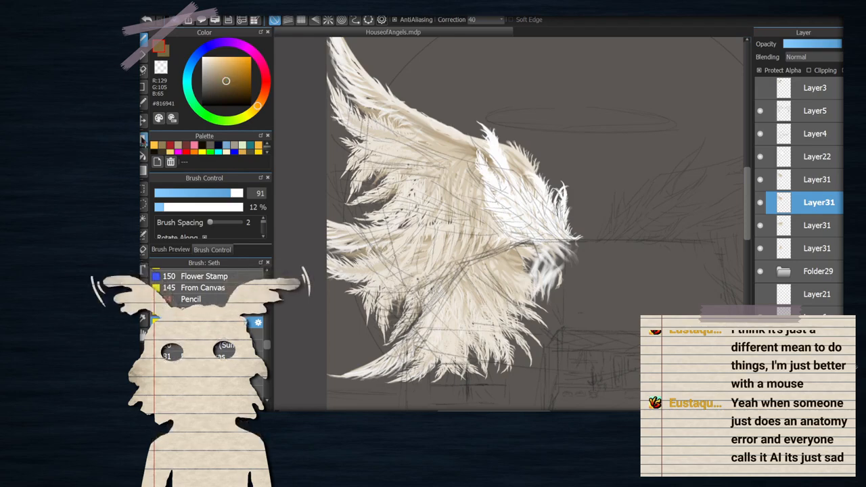
pyautogui.click(143, 139)
pyautogui.click(230, 89)
pyautogui.scroll(-2, 478, 141)
pyautogui.moveTo(367, 58); pyautogui.dragTo(611, 314)
pyautogui.scroll(3, 507, 168)
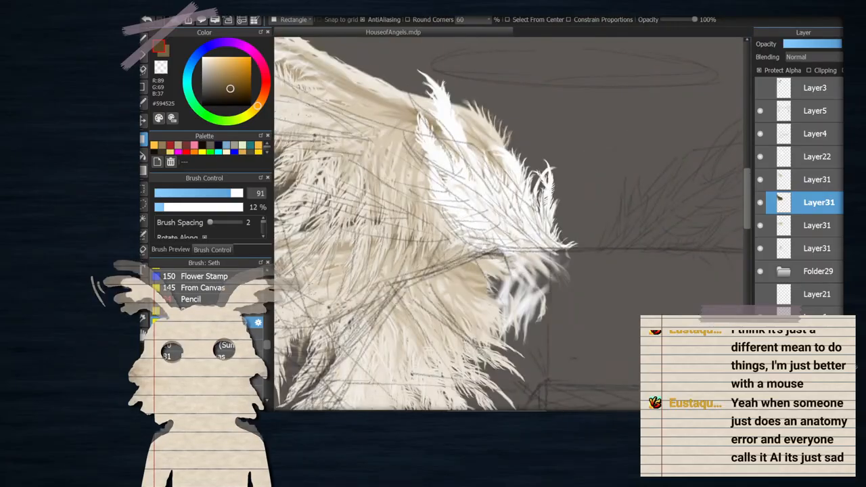
# Offset the brown copy as a shadow beneath the top wing and merge the top Layer31 down into it
pyautogui.click(143, 121)
pyautogui.scroll(2, 362, 179)
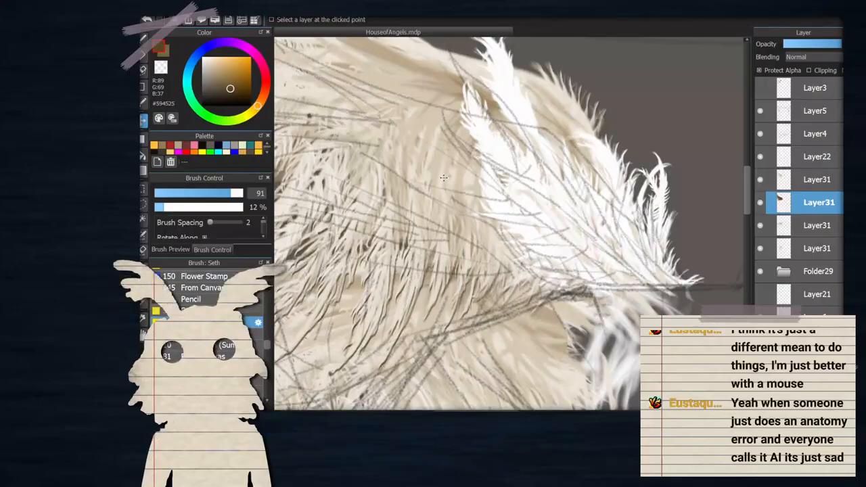
pyautogui.scroll(-2, 418, 177)
pyautogui.scroll(2, 357, 190)
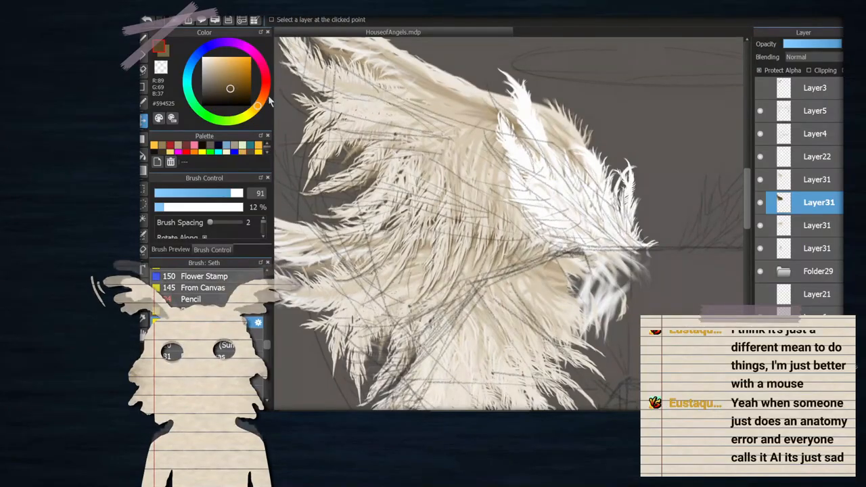
pyautogui.click(807, 186)
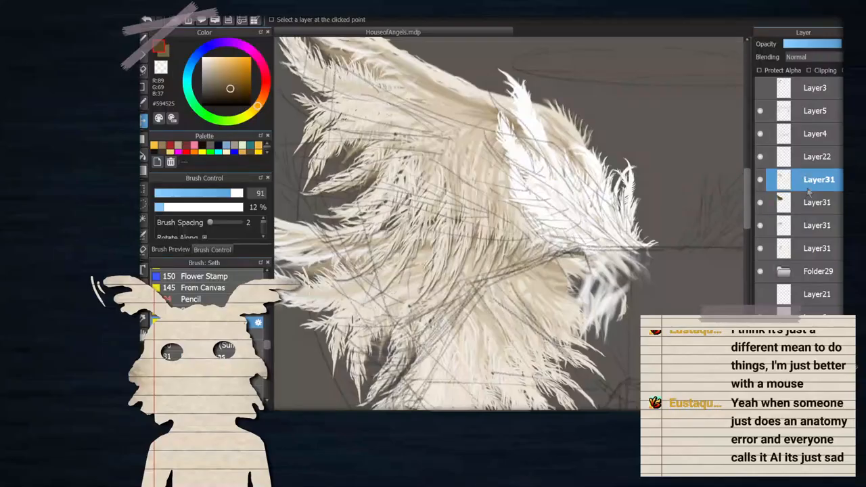
pyautogui.click(815, 404)
# Duplicate the second wing layer, protect the lower copy's alpha and fill its feathers with dark brown #594525 as a shadow
pyautogui.click(809, 209)
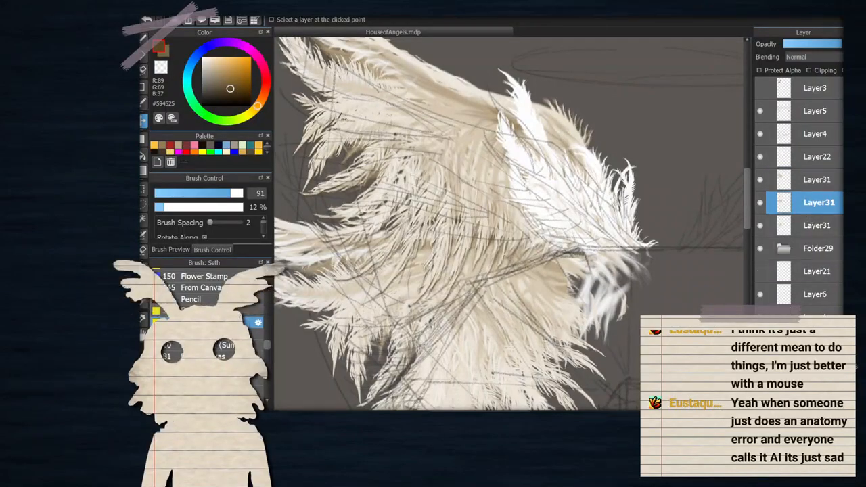
pyautogui.click(803, 404)
pyautogui.click(807, 235)
pyautogui.click(770, 71)
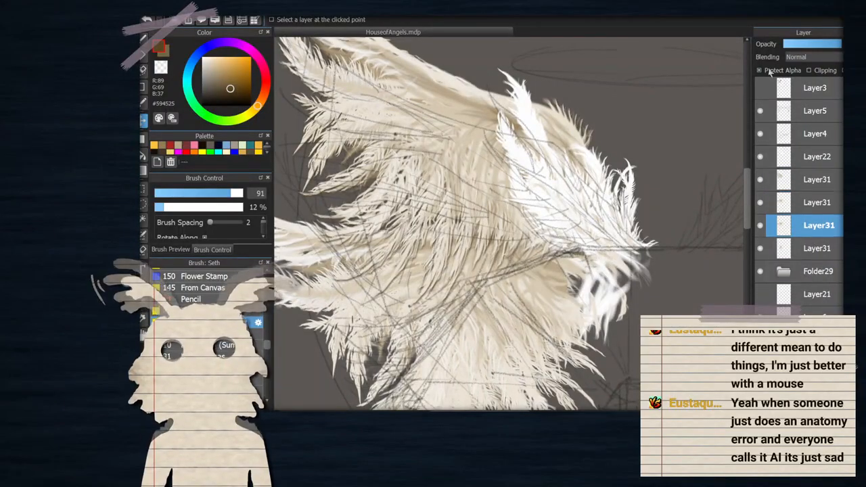
pyautogui.click(144, 138)
pyautogui.scroll(-3, 551, 258)
pyautogui.moveTo(364, 194); pyautogui.dragTo(602, 375)
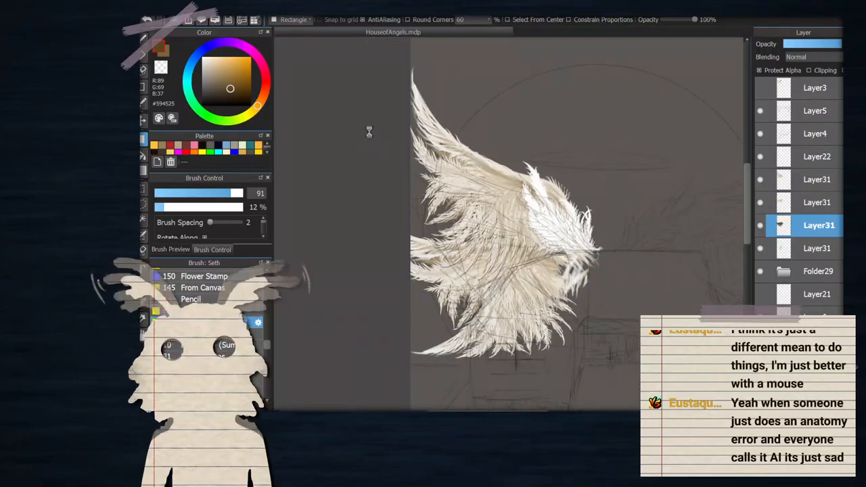
# Lower the second tier's brown shadow layer to about 70% opacity and merge it into the bottom wing layer
pyautogui.click(824, 44)
pyautogui.click(801, 204)
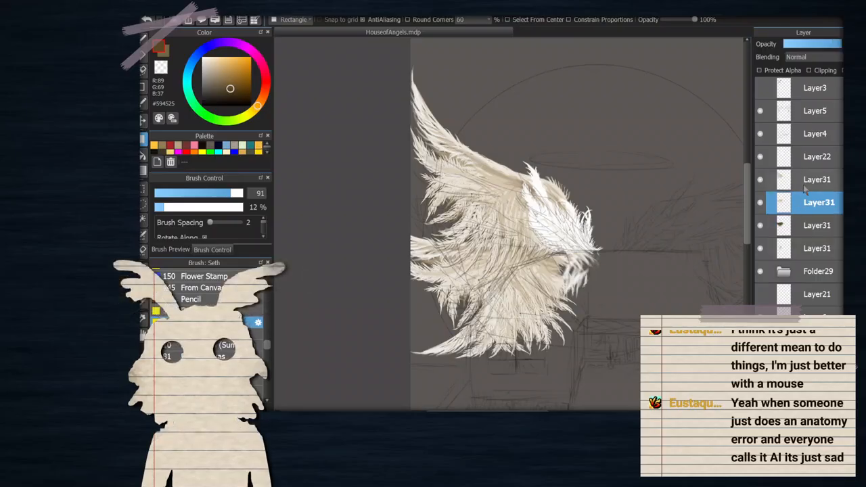
pyautogui.scroll(1, 548, 283)
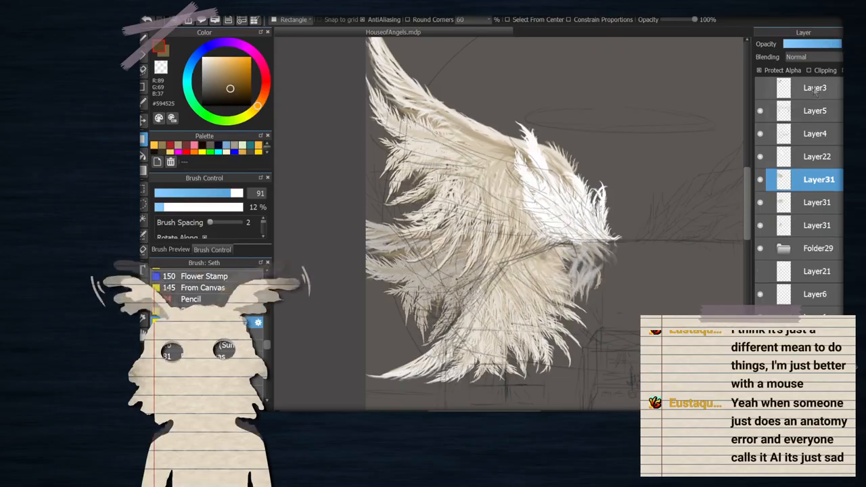
pyautogui.click(803, 220)
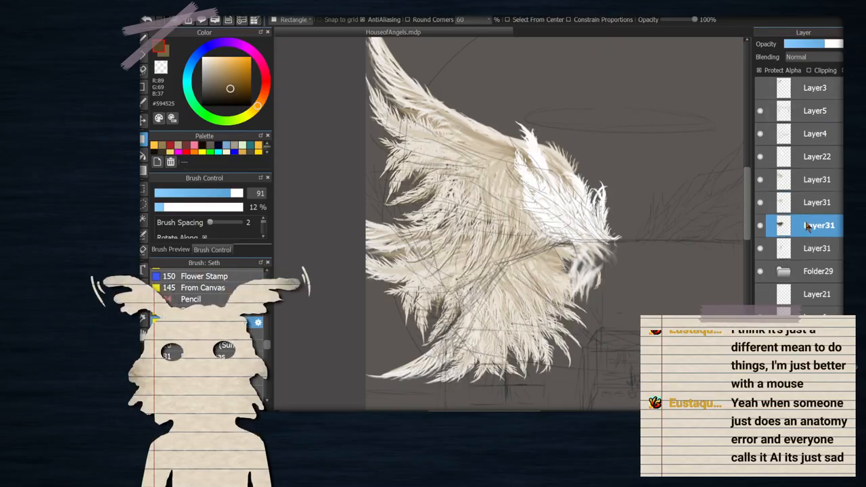
pyautogui.click(810, 187)
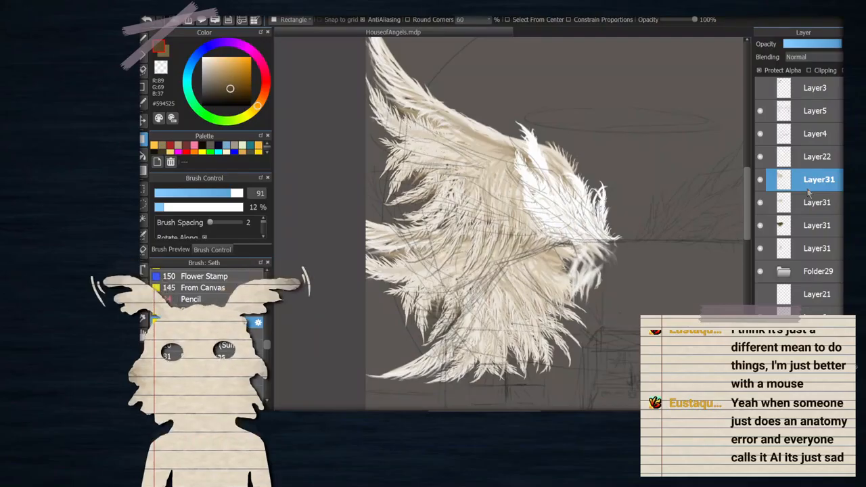
pyautogui.click(806, 227)
pyautogui.hotkey('ctrl', 'e')
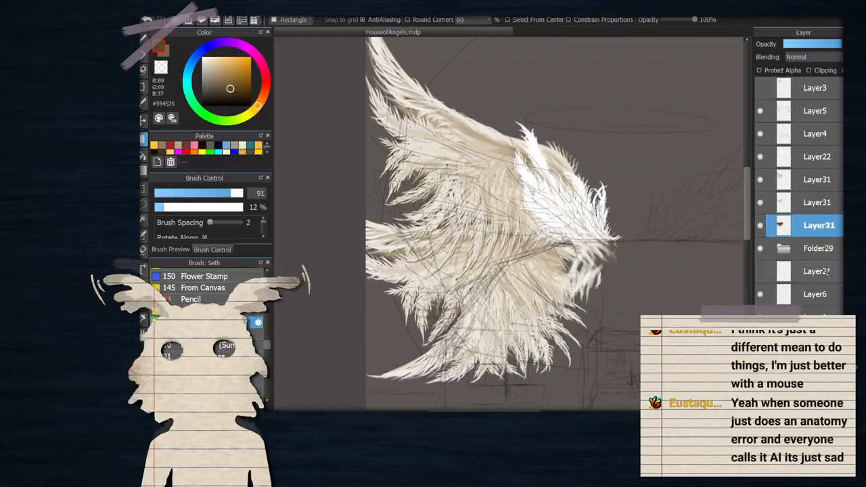
# Merge the remaining Layer31 wing tiers down into a single Layer31
pyautogui.click(812, 202)
pyautogui.hotkey('ctrl', 'e')
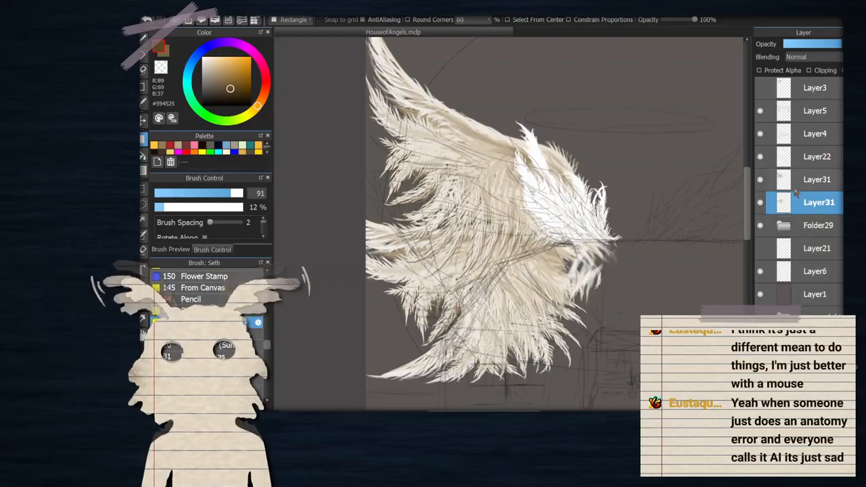
pyautogui.click(812, 179)
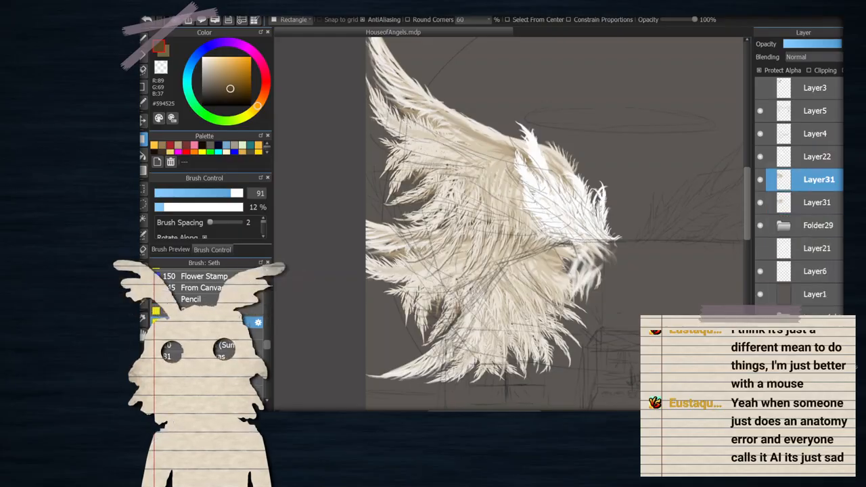
pyautogui.hotkey('ctrl', 'e')
pyautogui.scroll(-3, 520, 238)
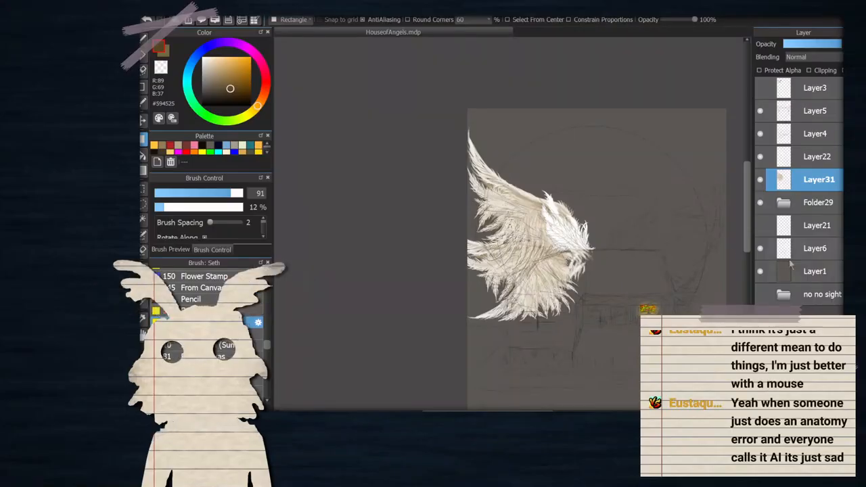
pyautogui.scroll(2, 622, 257)
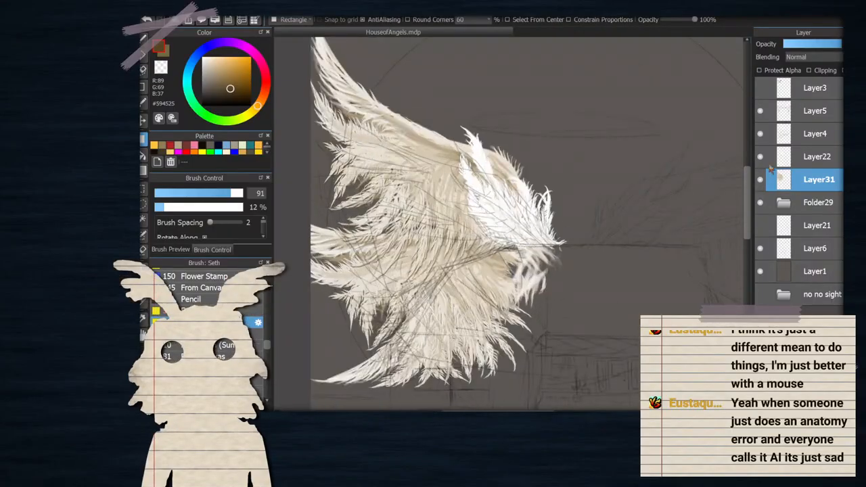
# Duplicate Layer22 and transform the copy, shrinking, rotating and moving it over the lower part of the small white wing feathers
pyautogui.click(795, 157)
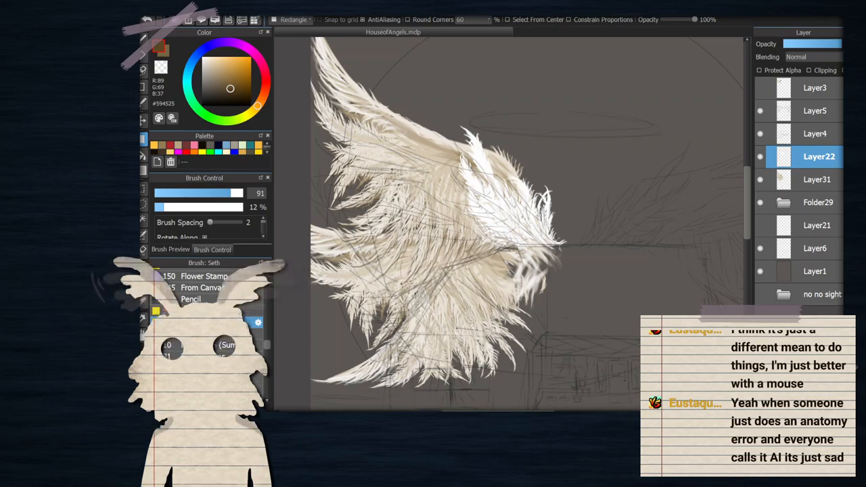
pyautogui.hotkey('ctrl', 't')
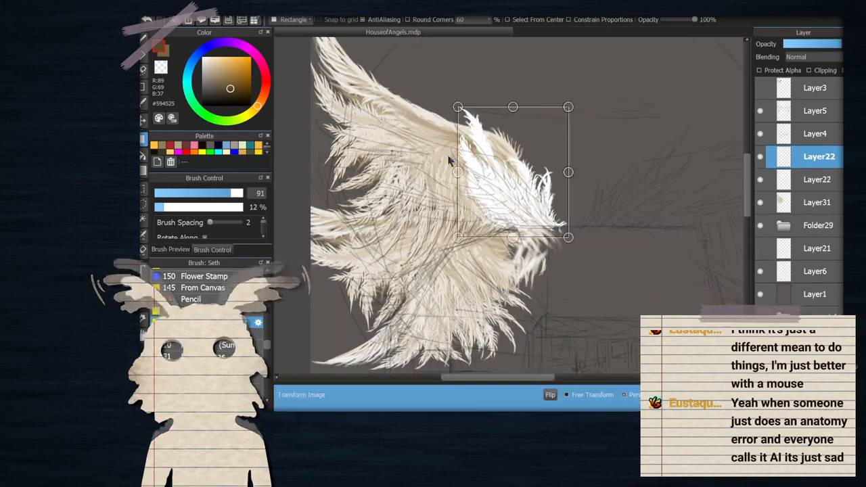
pyautogui.moveTo(458, 106); pyautogui.dragTo(480, 134)
pyautogui.moveTo(630, 309); pyautogui.dragTo(644, 262)
pyautogui.moveTo(549, 225)
pyautogui.mouseDown()
pyautogui.moveTo(522, 241)
pyautogui.moveTo(545, 227)
pyautogui.mouseUp()
pyautogui.press('Return')
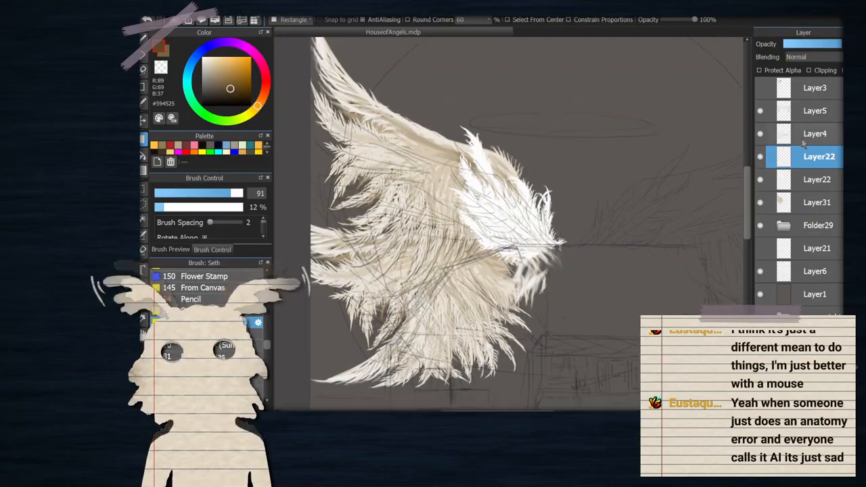
# Move Layer4 between the two Layer22 layers
pyautogui.click(791, 135)
pyautogui.moveTo(788, 138); pyautogui.dragTo(790, 158)
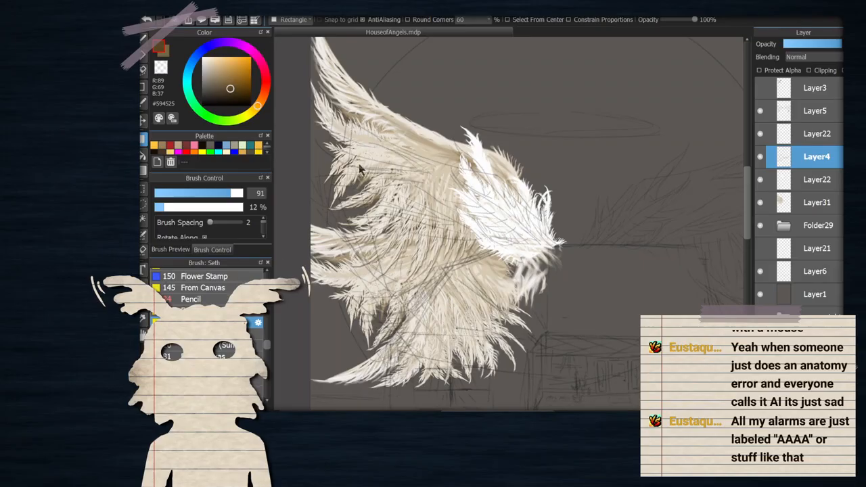
# Set the eyedropper's reference to Canvas, sample the cream feather colour #EBE6DE from the wing, and switch to the rectangle shape tool
pyautogui.press('i')
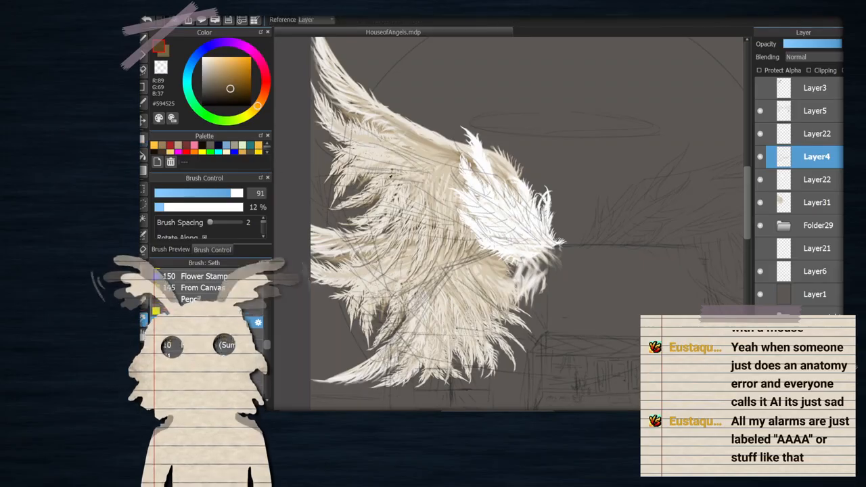
pyautogui.click(378, 160)
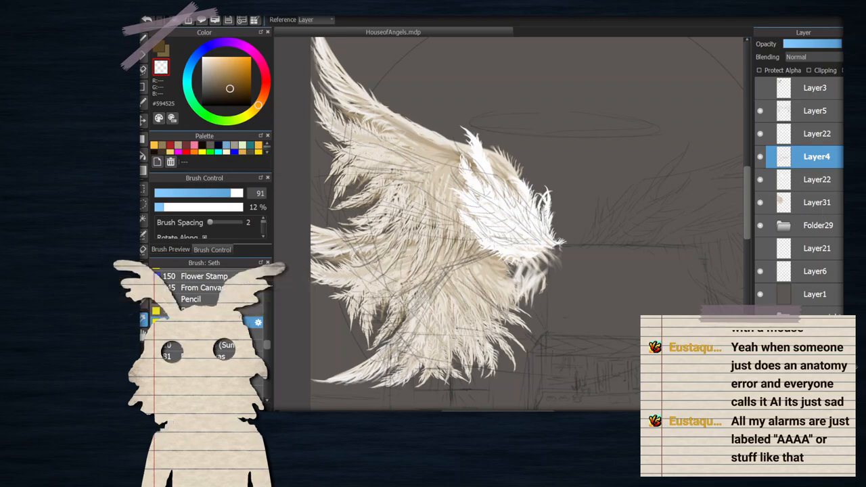
pyautogui.click(318, 20)
pyautogui.click(317, 36)
pyautogui.click(445, 138)
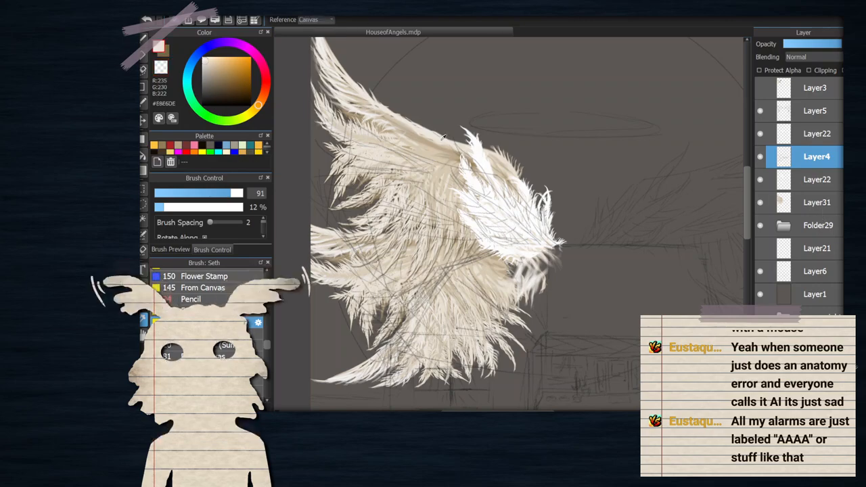
pyautogui.click(143, 139)
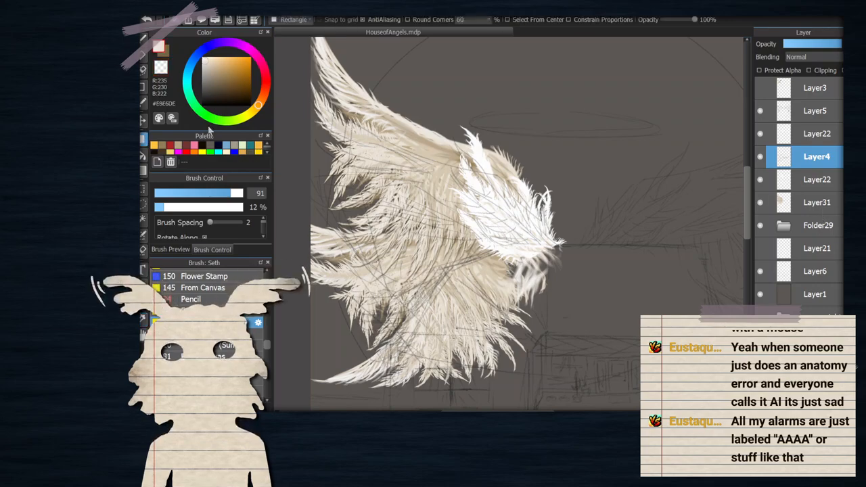
# Toggle Layer4 and the lower Layer22 to check their contents, and move Layer4 back above both Layer22 layers
pyautogui.click(763, 158)
pyautogui.click(763, 180)
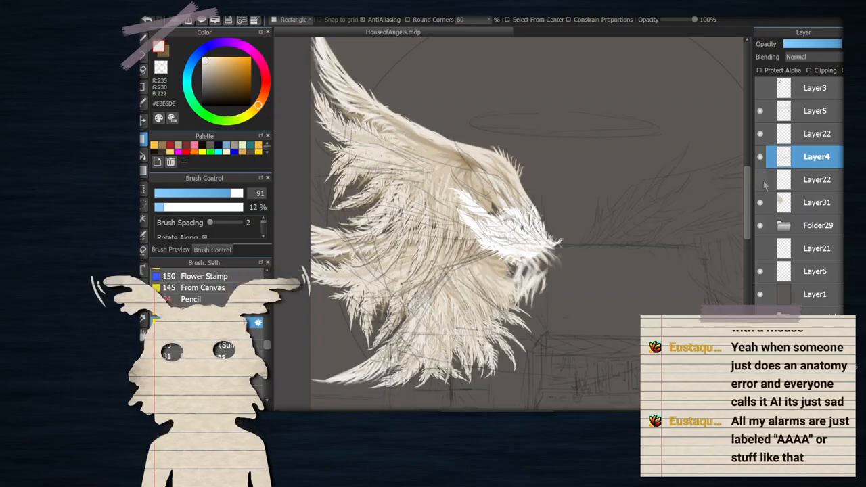
pyautogui.click(762, 180)
pyautogui.click(810, 181)
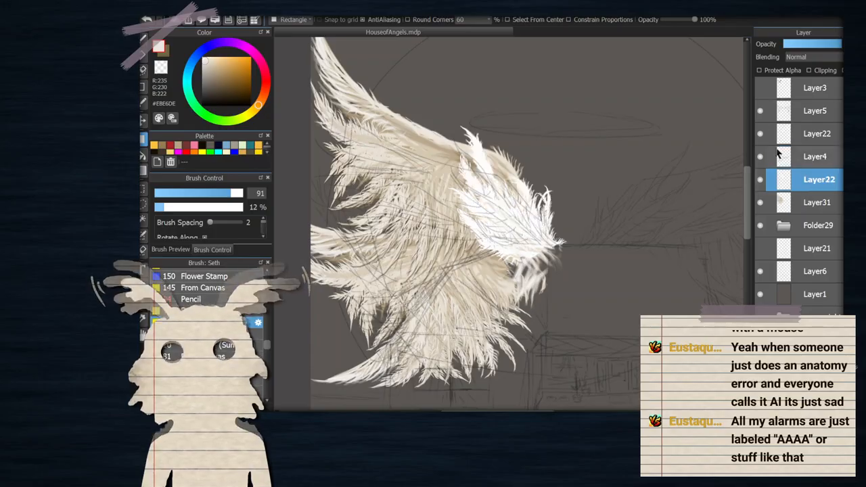
pyautogui.click(813, 156)
pyautogui.moveTo(814, 156); pyautogui.dragTo(811, 129)
pyautogui.click(811, 156)
pyautogui.click(761, 157)
# Add a new layer clipped to the lower Layer22, fill it with #EBE6DE, and try Color blending at about half opacity
pyautogui.click(812, 179)
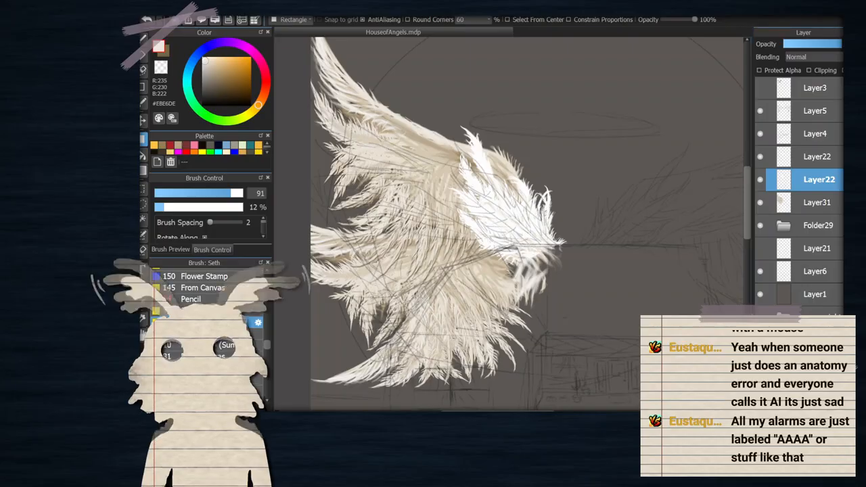
pyautogui.click(761, 403)
pyautogui.click(824, 71)
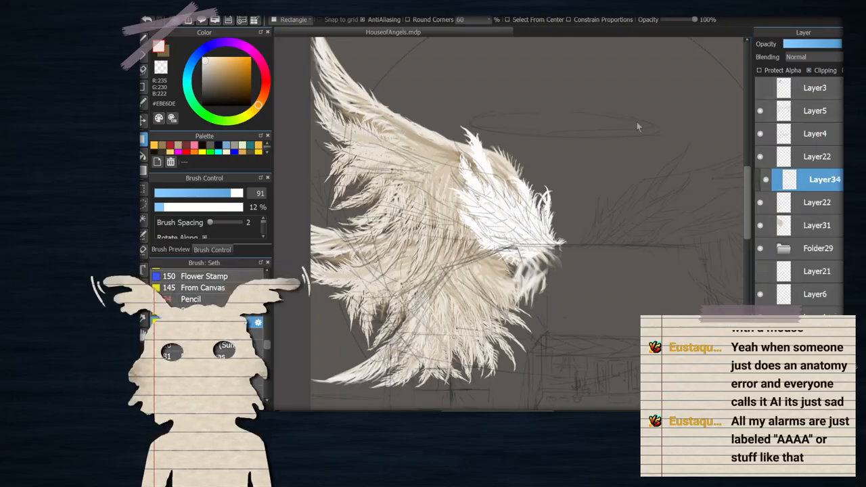
pyautogui.click(816, 44)
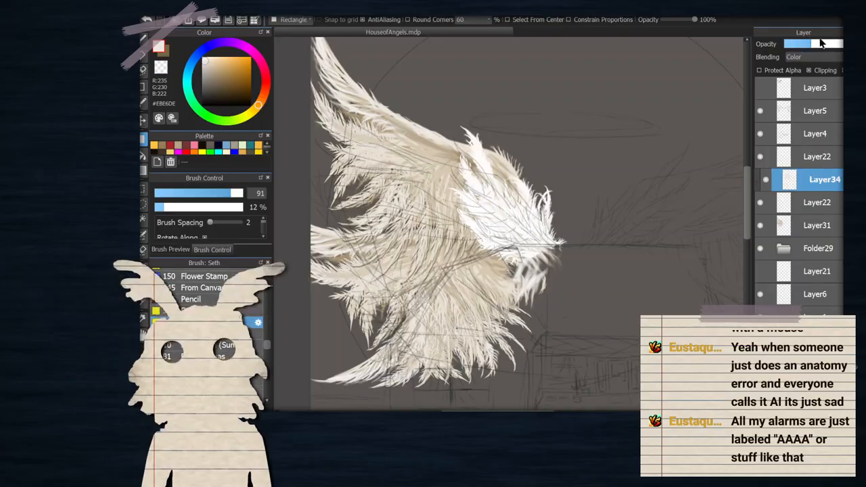
# Set the clipped cream layer's blending to Normal, adjust its opacity, and merge it down into the lower Layer22
pyautogui.click(833, 56)
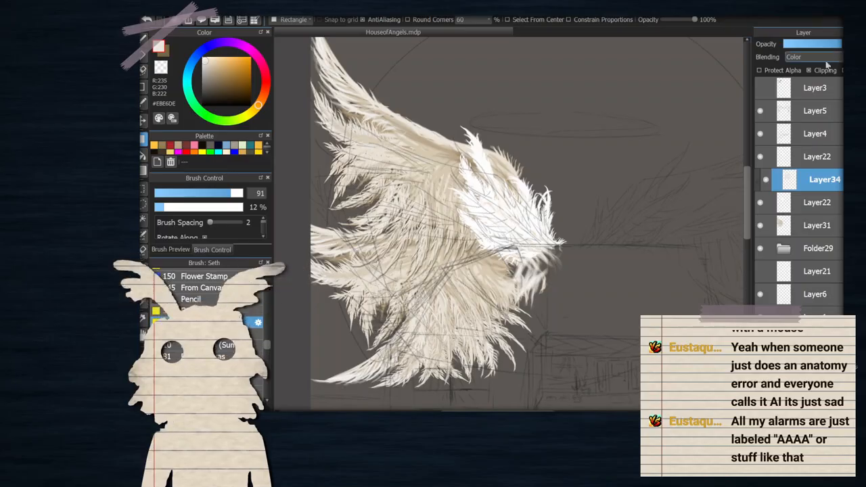
pyautogui.click(808, 67)
pyautogui.click(832, 44)
pyautogui.moveTo(833, 44); pyautogui.dragTo(813, 44)
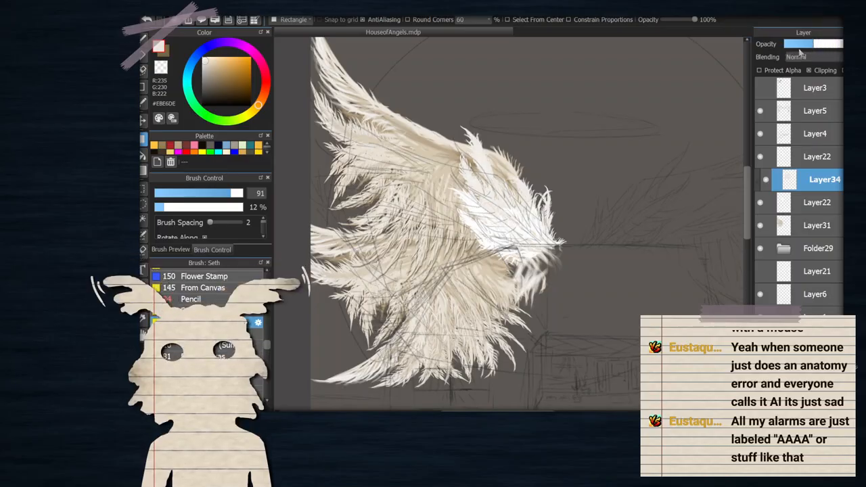
pyautogui.click(832, 47)
pyautogui.click(828, 403)
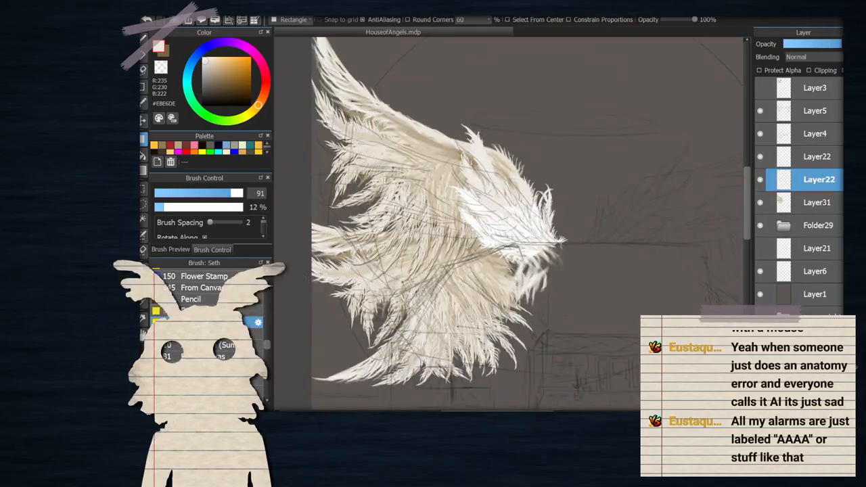
# Inspect the wing with the sketch layers Layer5 and Layer4 hidden, show both again, and toggle Layer31 off and on
pyautogui.scroll(-1, 580, 161)
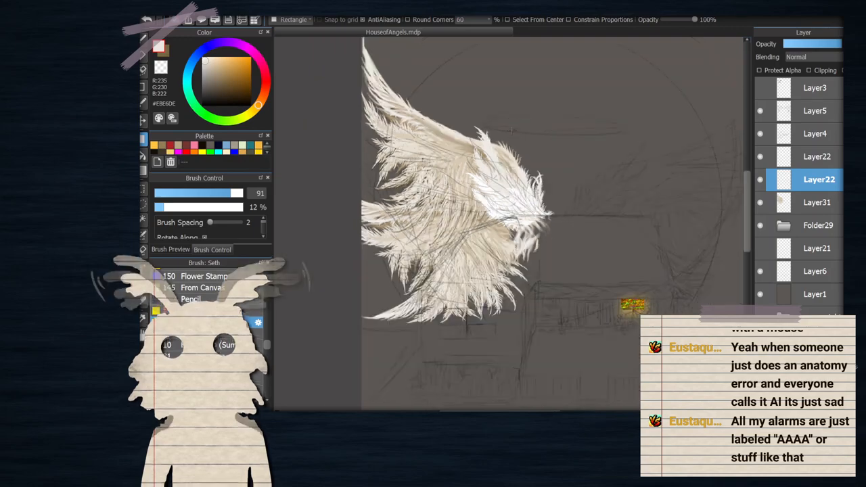
pyautogui.click(760, 111)
pyautogui.scroll(-1, 574, 193)
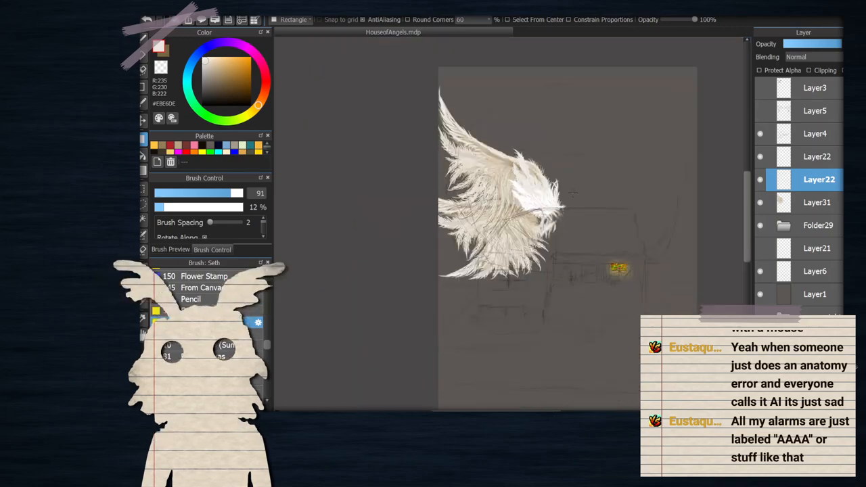
pyautogui.click(759, 134)
pyautogui.scroll(2, 522, 207)
pyautogui.scroll(-1, 508, 190)
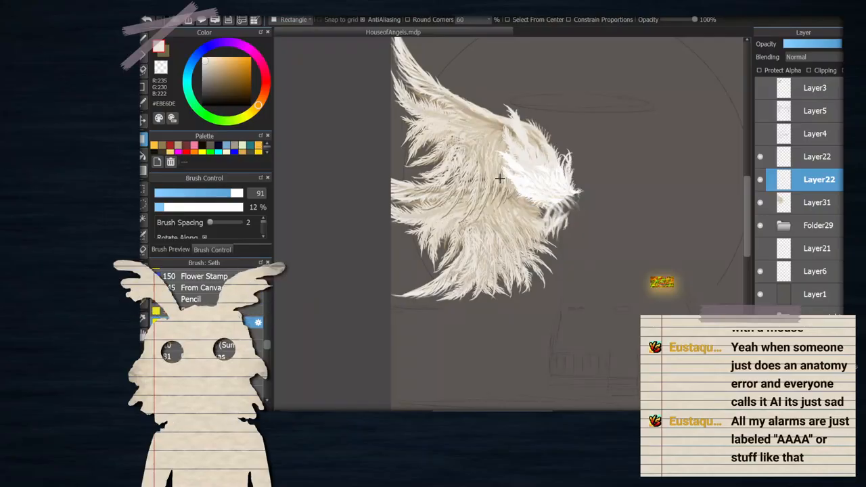
pyautogui.scroll(-1, 544, 172)
pyautogui.scroll(1, 507, 151)
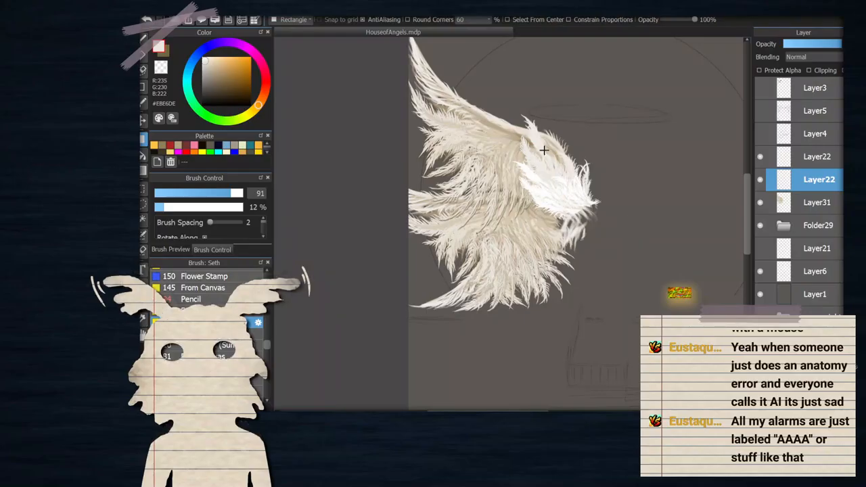
pyautogui.scroll(-1, 569, 212)
pyautogui.click(760, 134)
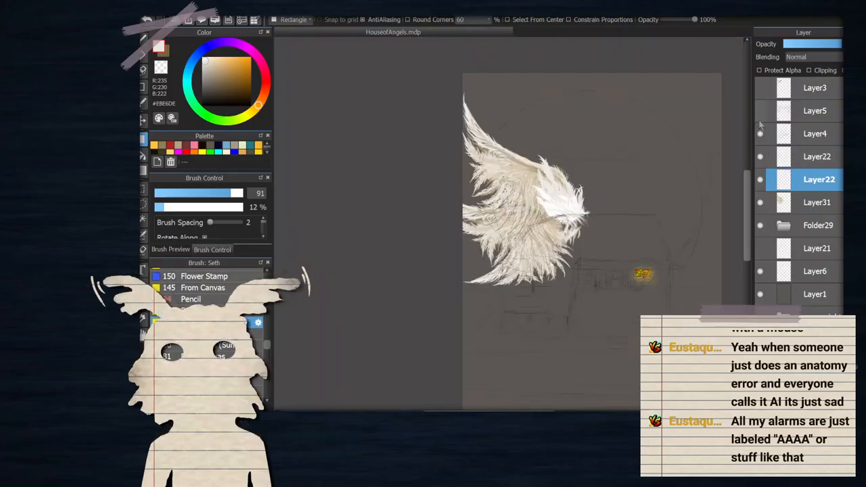
pyautogui.click(802, 201)
pyautogui.click(760, 202)
pyautogui.click(760, 203)
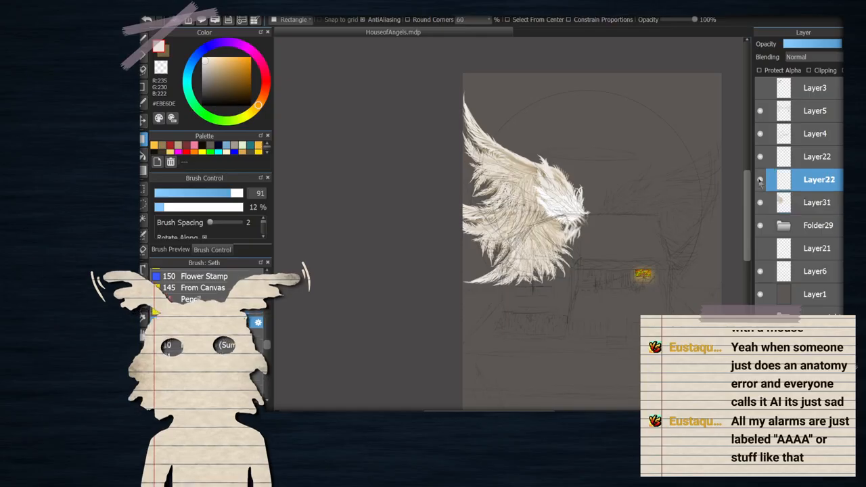
# Merge both Layer22 layers down into Layer31 and duplicate the merged wing layer
pyautogui.click(771, 157)
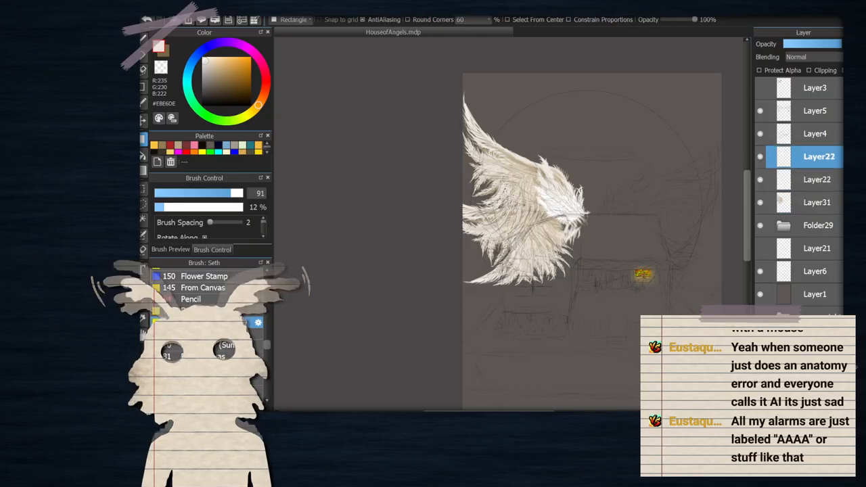
pyautogui.hotkey('ctrl', 'e')
pyautogui.hotkey('ctrl', 'e')
pyautogui.hotkey('ctrl', 'j')
pyautogui.scroll(-2, 572, 218)
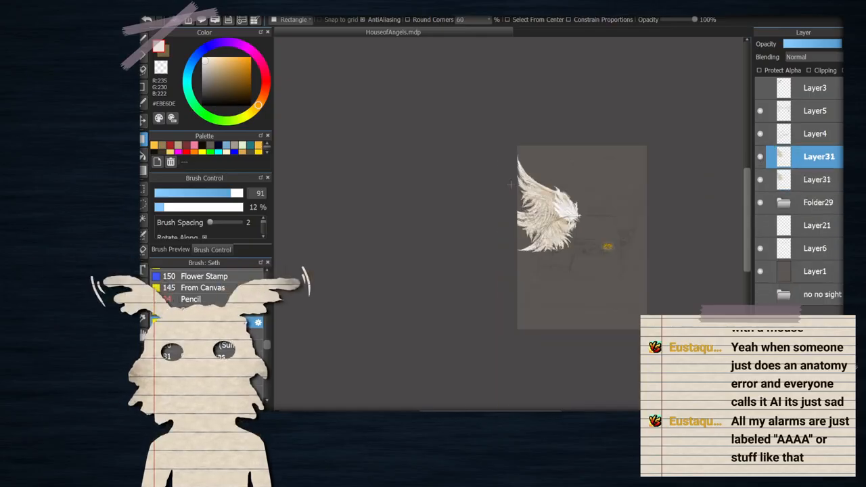
# Flip the duplicated wing horizontally and move it to the opposite side of the canvas as a mirrored second wing
pyautogui.hotkey('ctrl', 't')
pyautogui.click(550, 395)
pyautogui.scroll(2, 508, 194)
pyautogui.moveTo(507, 193); pyautogui.dragTo(598, 182)
pyautogui.scroll(1, 601, 182)
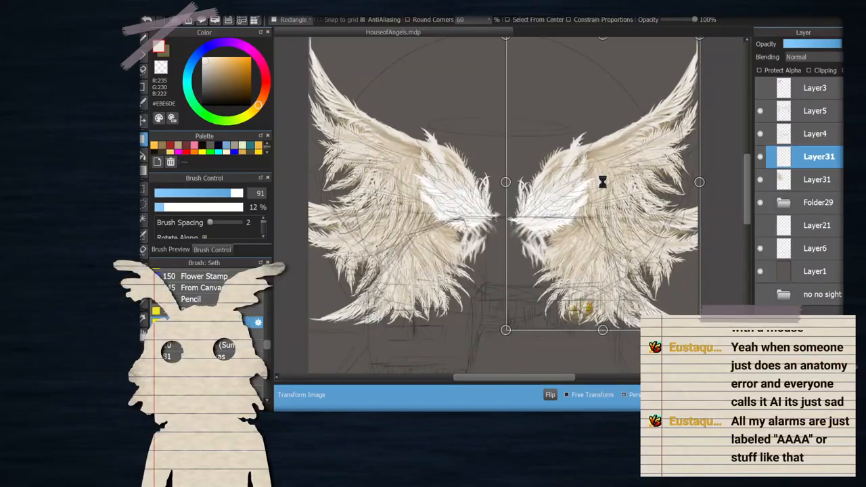
pyautogui.scroll(-1, 602, 182)
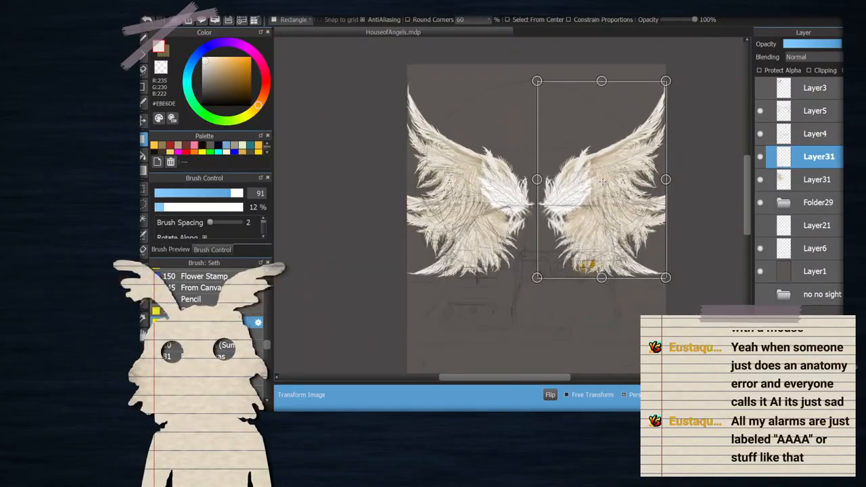
pyautogui.press('Return')
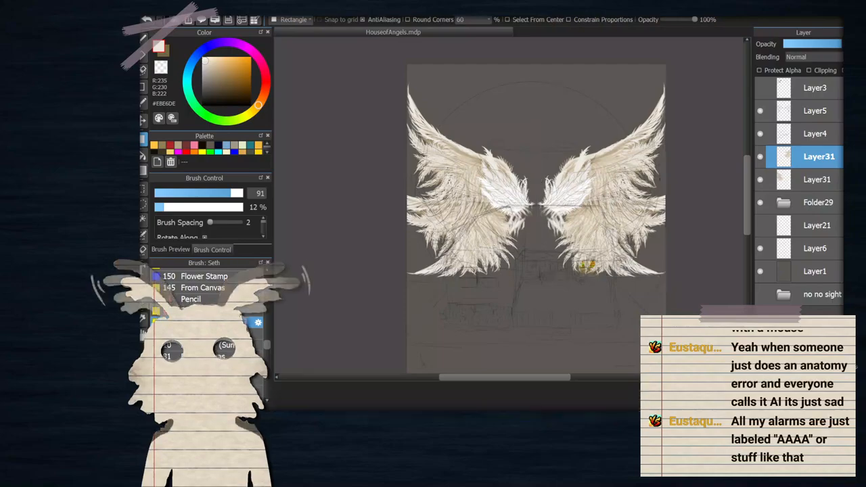
# Transform the mirrored wing once more to check and fine-tune its alignment with the outer canvas edge
pyautogui.scroll(4, 704, 228)
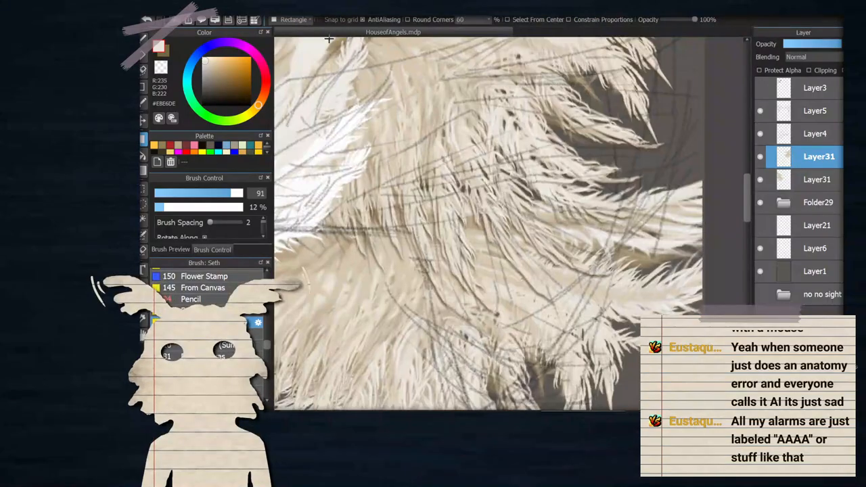
pyautogui.hotkey('ctrl', 't')
pyautogui.scroll(-4, 575, 222)
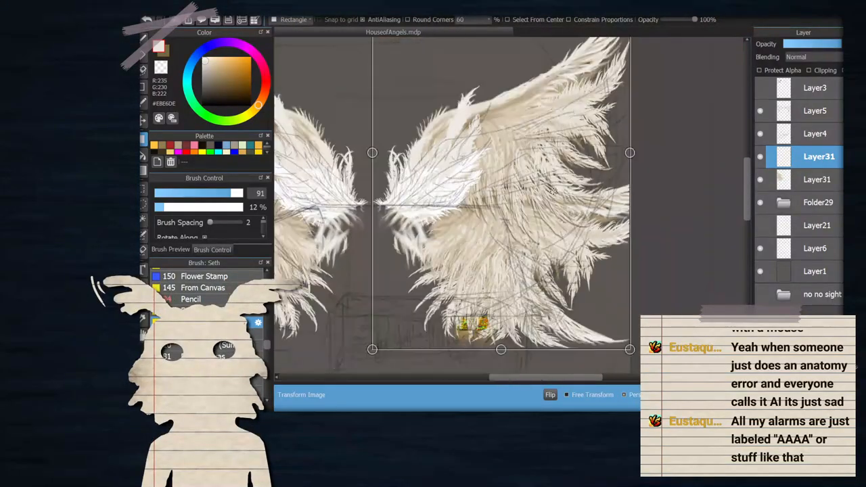
pyautogui.scroll(4, 634, 225)
pyautogui.scroll(4, 556, 217)
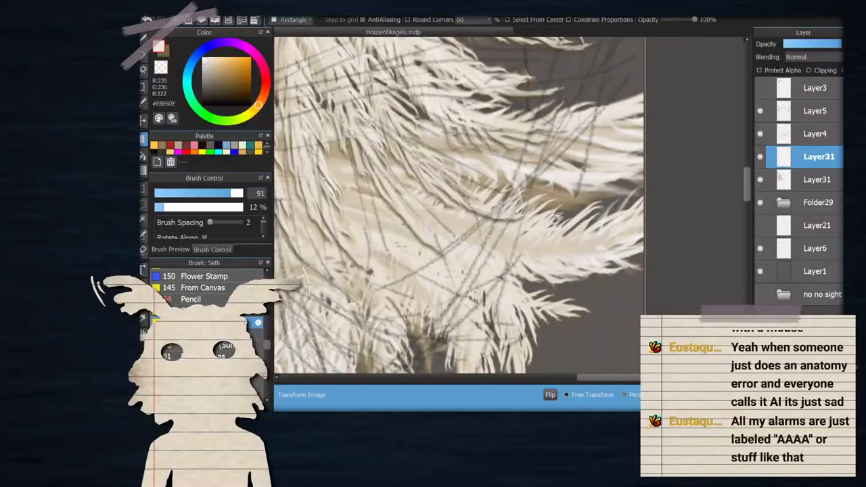
pyautogui.scroll(-5, 604, 197)
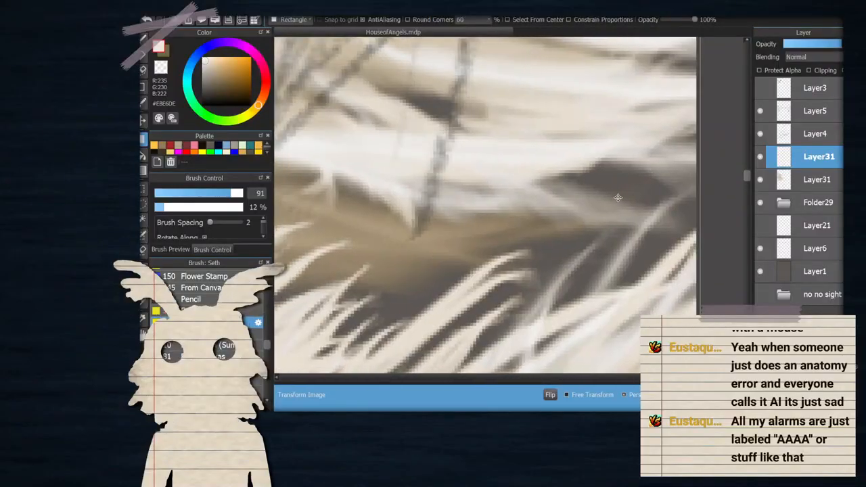
pyautogui.scroll(1, 601, 108)
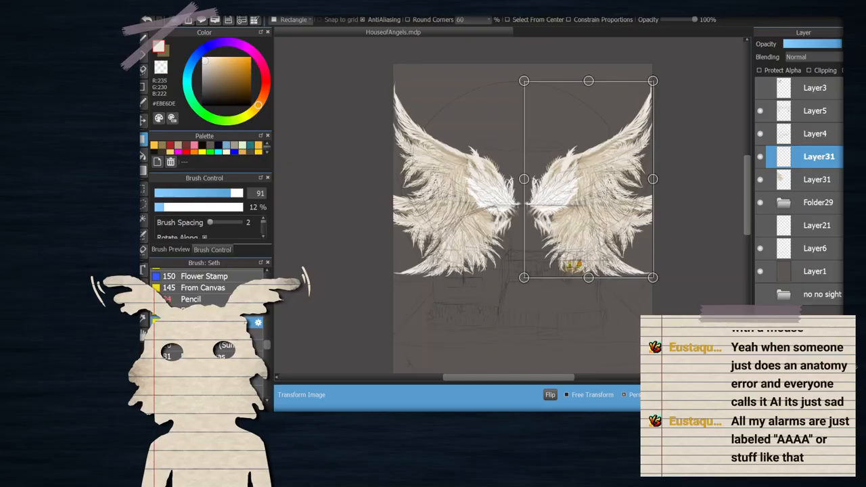
pyautogui.press('Return')
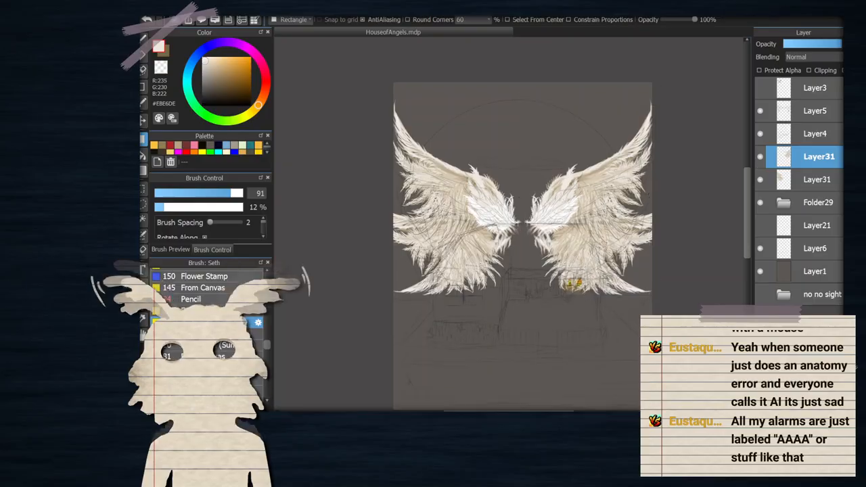
# Examine the mirrored pair of wings both as a whole and close up on the feathers
pyautogui.scroll(-3, 618, 328)
pyautogui.scroll(2, 617, 328)
pyautogui.moveTo(570, 255); pyautogui.dragTo(486, 128)
pyautogui.scroll(-2, 486, 128)
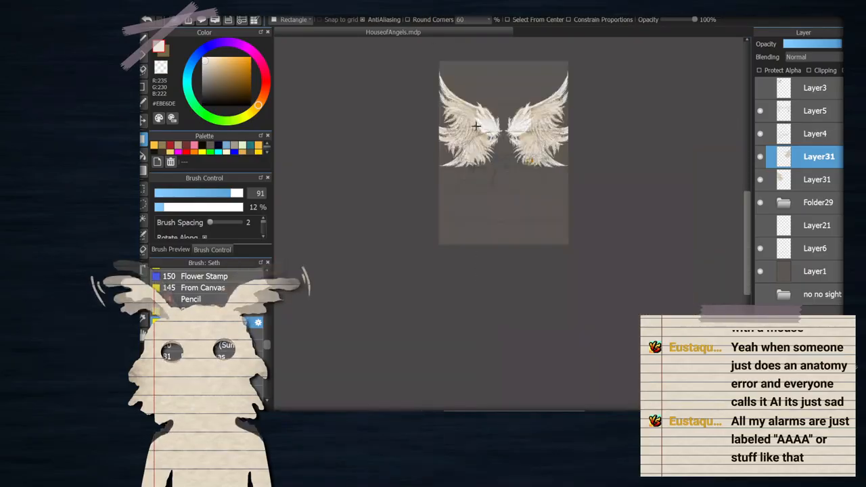
pyautogui.scroll(2, 482, 119)
pyautogui.scroll(-1, 540, 194)
pyautogui.scroll(1, 527, 140)
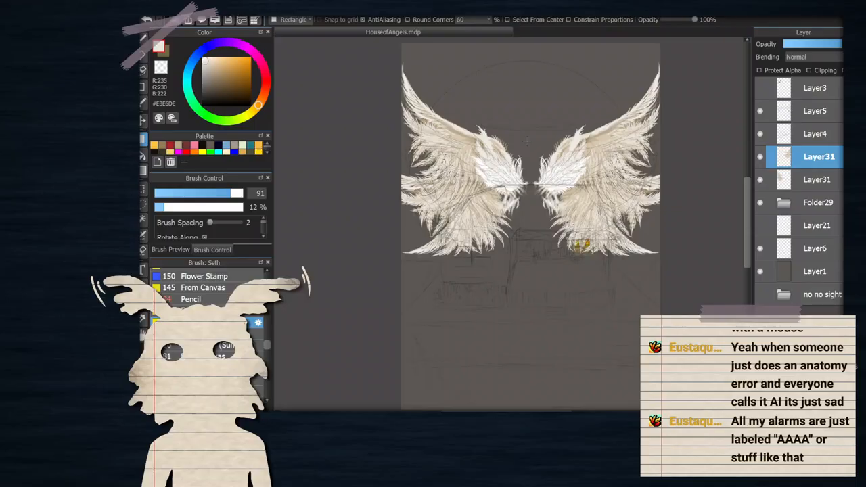
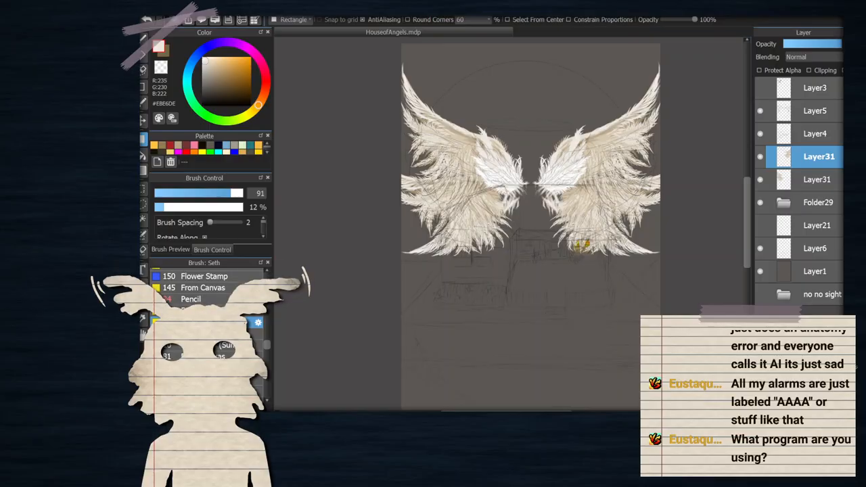
pyautogui.scroll(2, 556, 205)
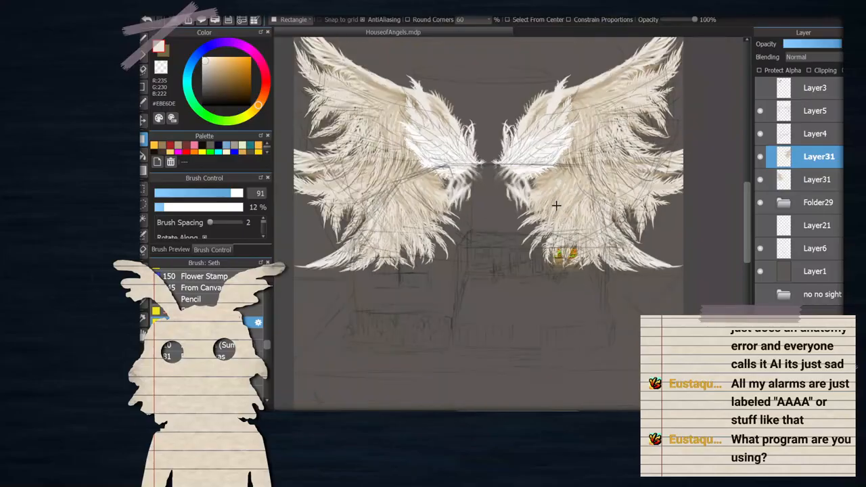
pyautogui.scroll(3, 602, 188)
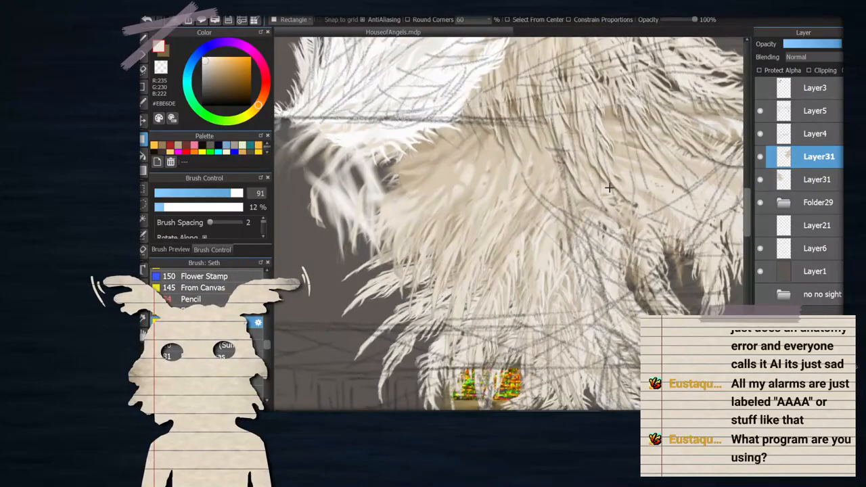
pyautogui.scroll(-5, 612, 191)
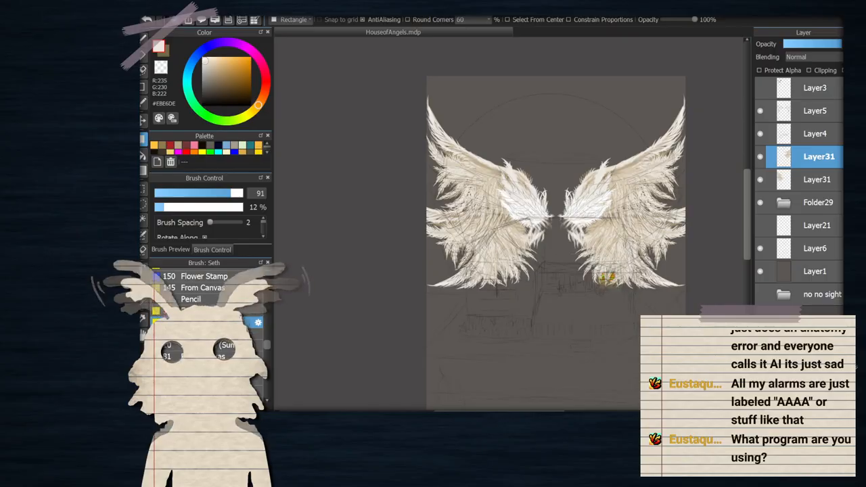
pyautogui.scroll(2, 597, 257)
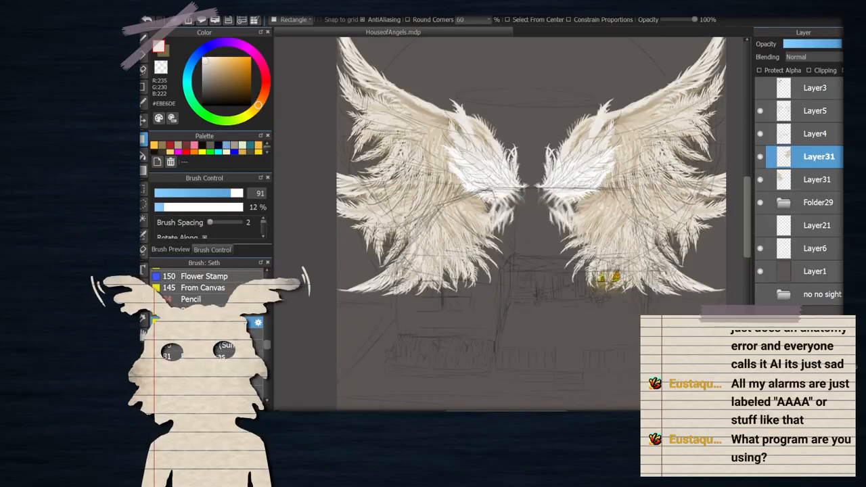
# Merge the two wing layers into one Layer31, move it between Layer6 and Layer1, and hide it
pyautogui.hotkey('ctrl', 'e')
pyautogui.moveTo(798, 156); pyautogui.dragTo(797, 226)
pyautogui.scroll(-2, 599, 200)
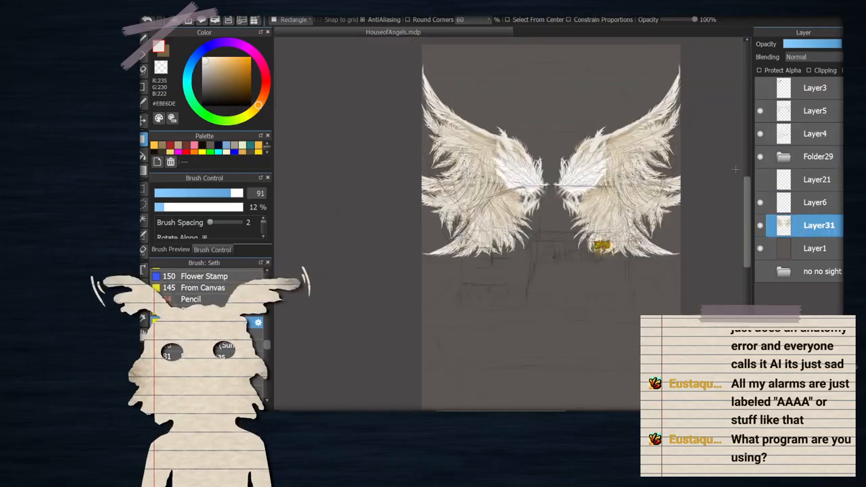
pyautogui.click(760, 226)
pyautogui.scroll(1, 565, 211)
pyautogui.scroll(-1, 572, 203)
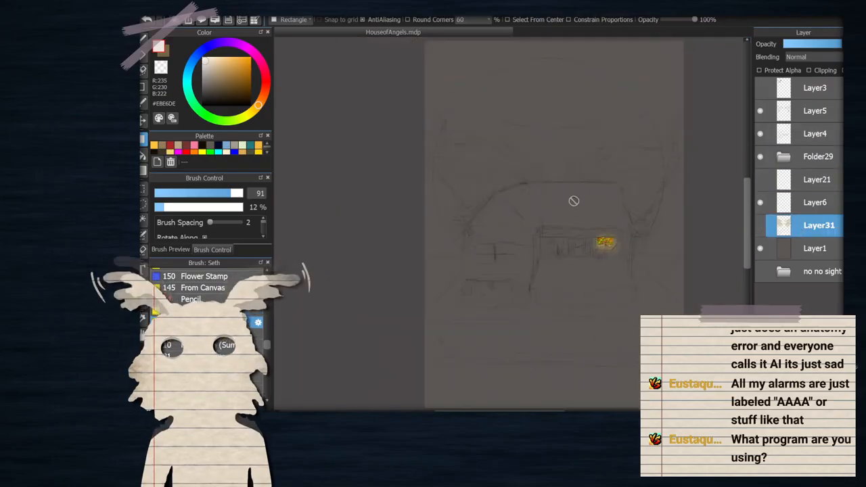
# Select background Layer1 and choose near-black #25211E and dark brown #3B2506 as the colours for a Foreground-Background gradient
pyautogui.click(788, 257)
pyautogui.click(143, 169)
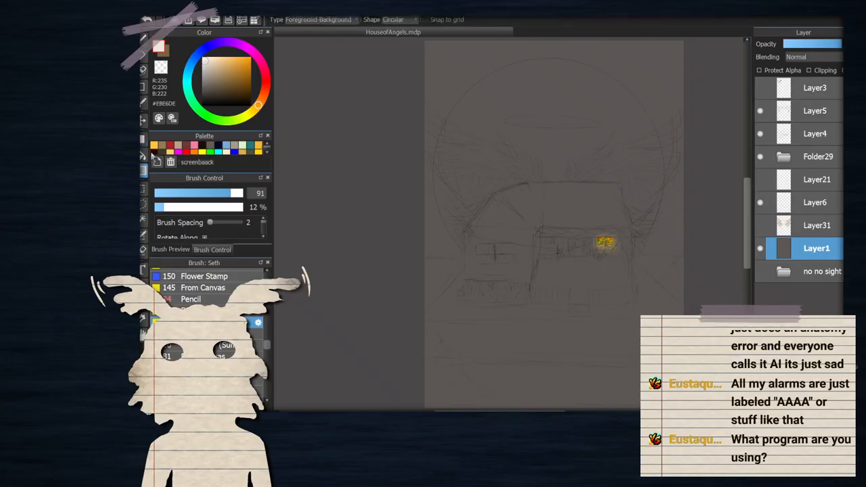
pyautogui.click(246, 99)
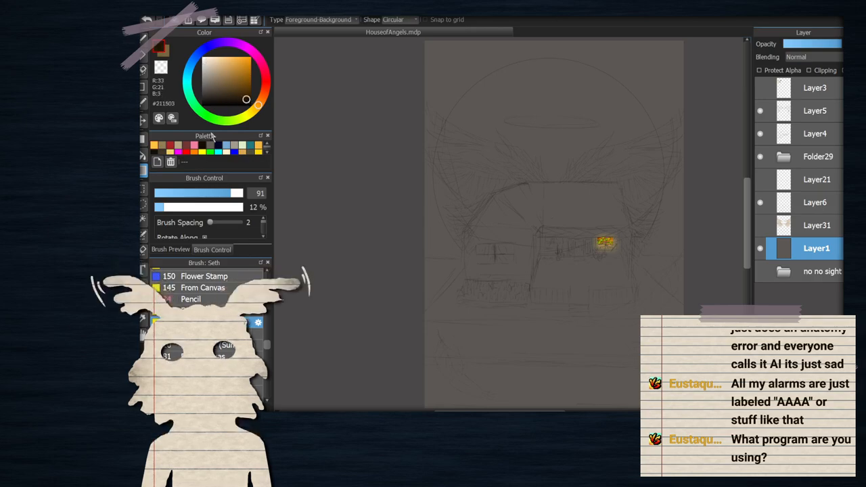
pyautogui.click(223, 83)
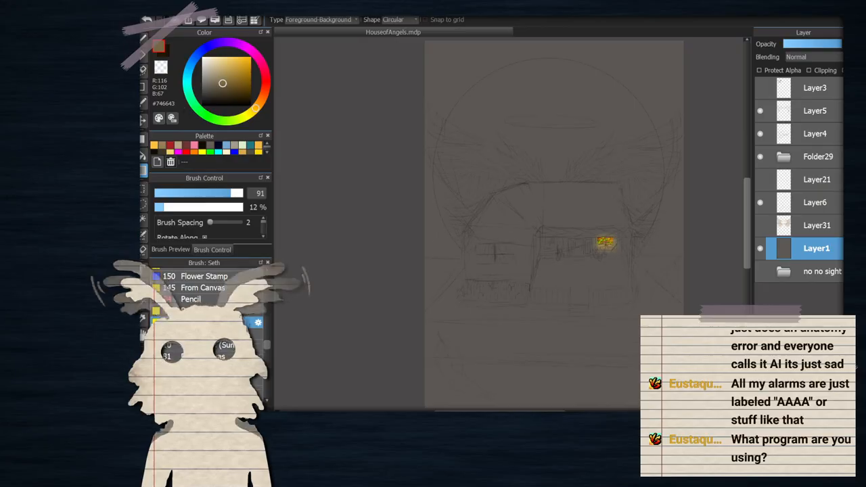
pyautogui.press('i')
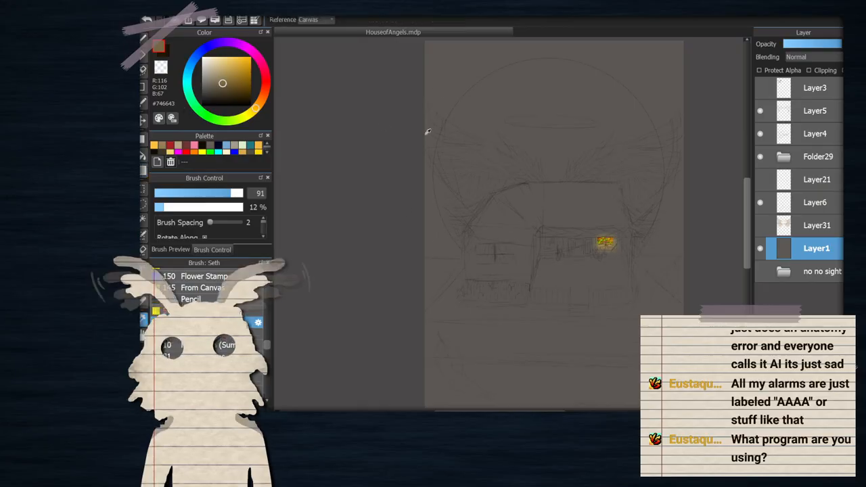
pyautogui.click(428, 131)
pyautogui.click(243, 100)
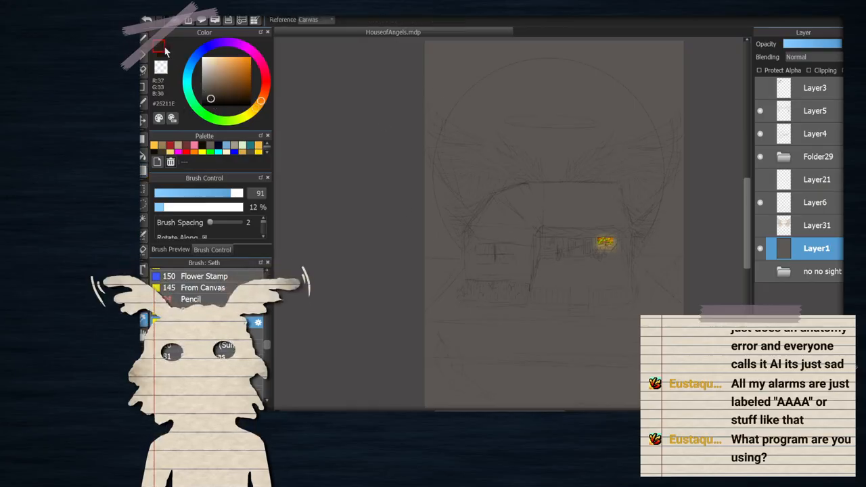
pyautogui.click(245, 94)
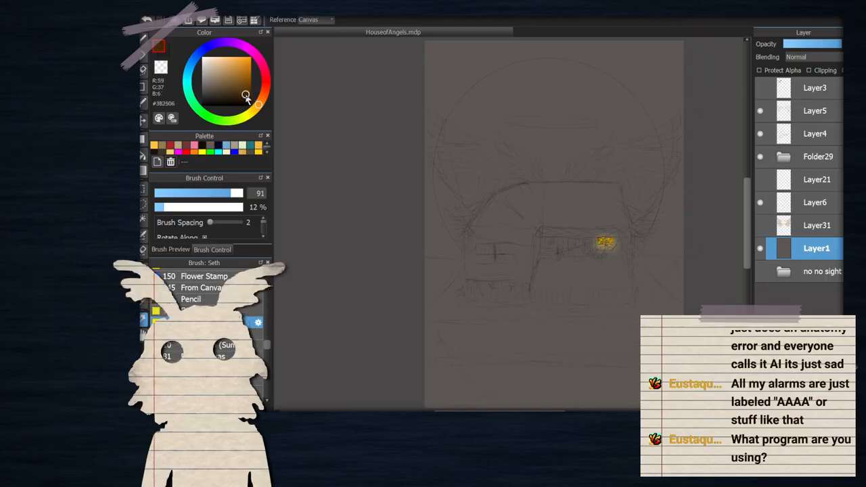
# Fill Layer1 with a dark gradient running down the canvas from brown to near-black, and add a new layer above it
pyautogui.press('g')
pyautogui.moveTo(576, 113); pyautogui.dragTo(559, 345)
pyautogui.moveTo(541, 51); pyautogui.dragTo(541, 322)
pyautogui.scroll(-1, 531, 197)
pyautogui.moveTo(539, 150); pyautogui.dragTo(538, 383)
pyautogui.scroll(1, 560, 224)
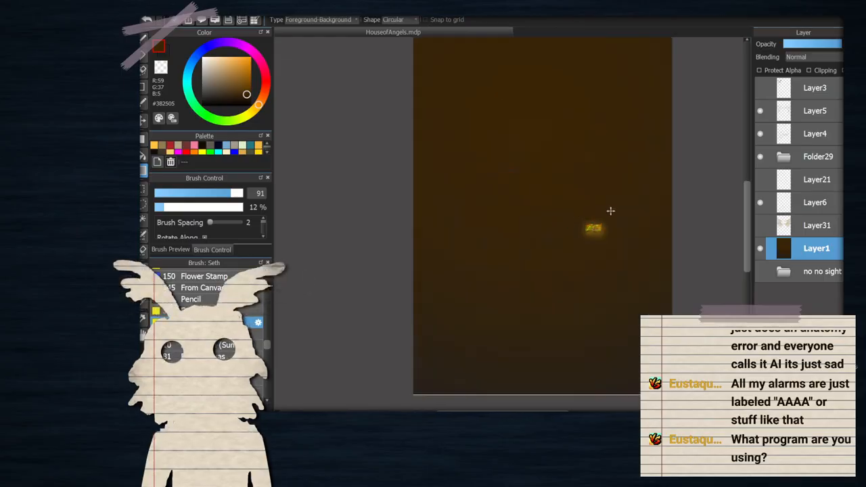
pyautogui.hotkey('ctrl', 'shift', 'n')
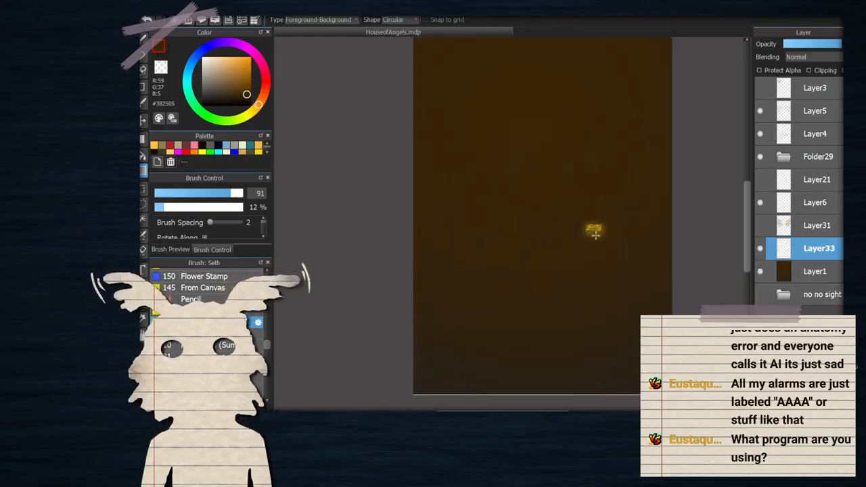
pyautogui.scroll(-1, 600, 280)
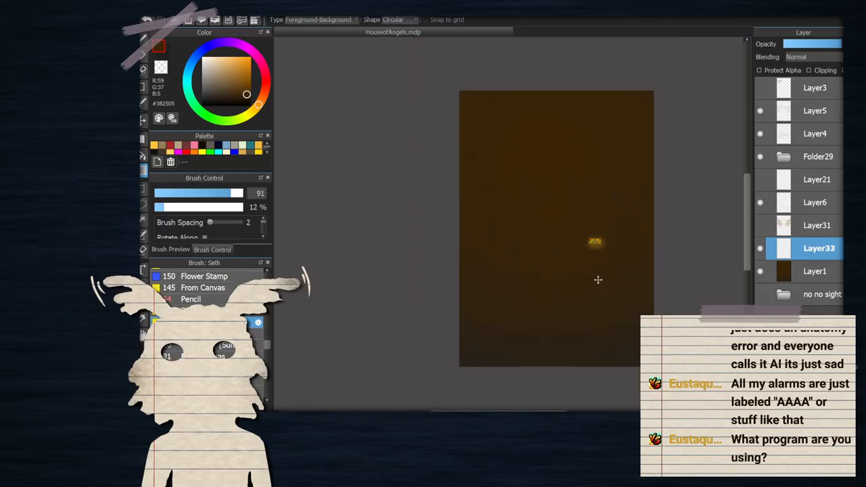
# Set the foreground colour to orange #FFC23F and the background colour to white #FFFFFF
pyautogui.scroll(1, 529, 196)
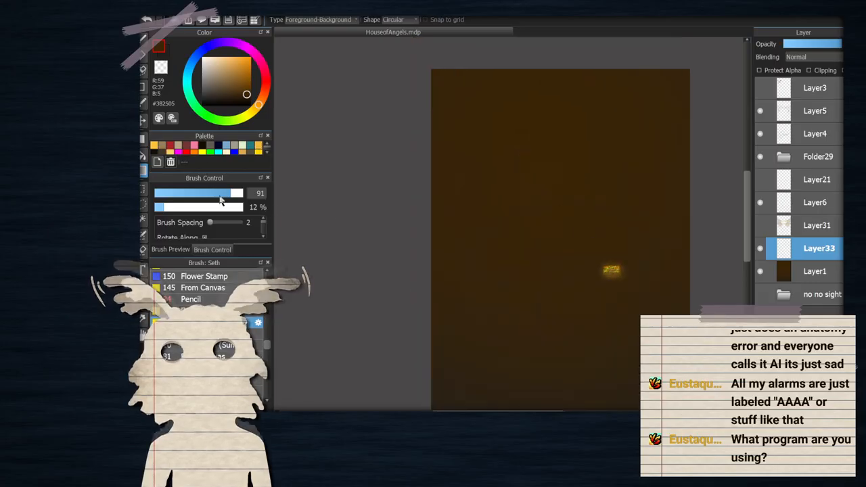
pyautogui.click(154, 145)
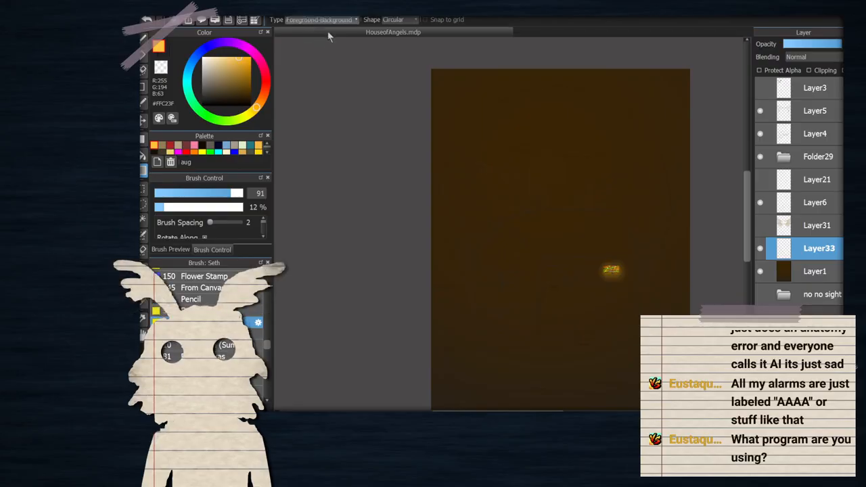
pyautogui.click(167, 54)
pyautogui.click(203, 58)
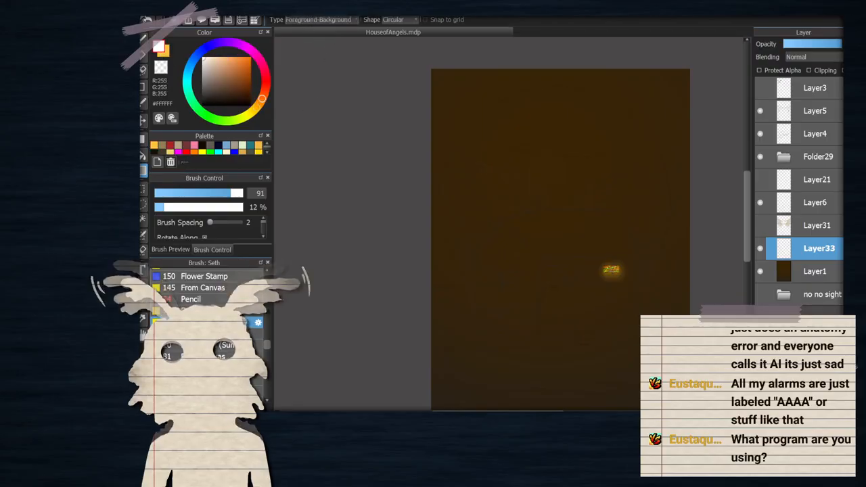
pyautogui.click(166, 53)
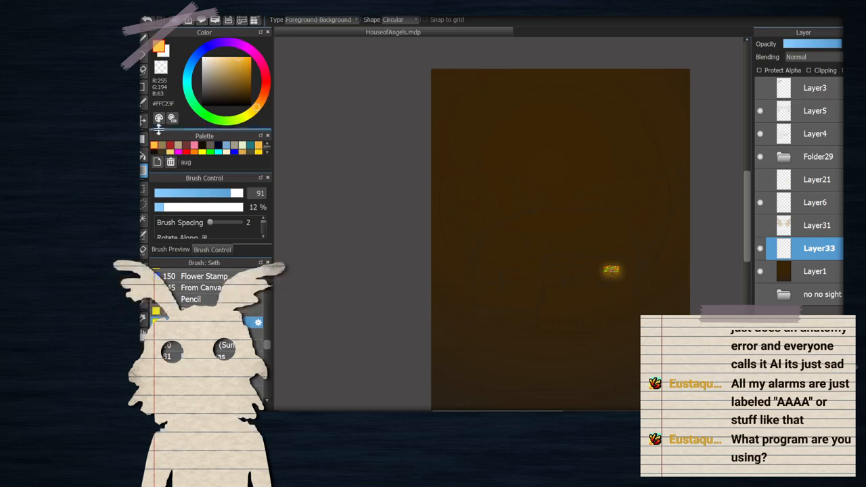
# Draw a filled orange ellipse as a round disc on Layer33, behind the wings and roof of the sketch
pyautogui.press('u')
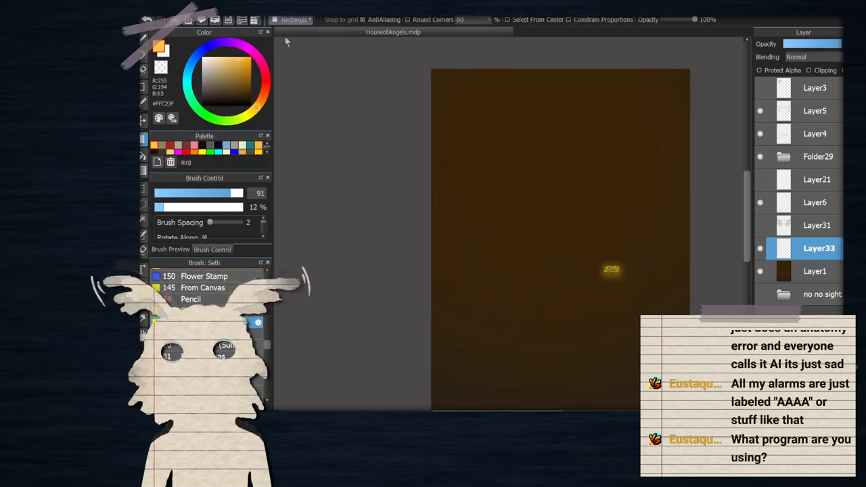
pyautogui.click(759, 249)
pyautogui.moveTo(469, 107); pyautogui.dragTo(644, 282)
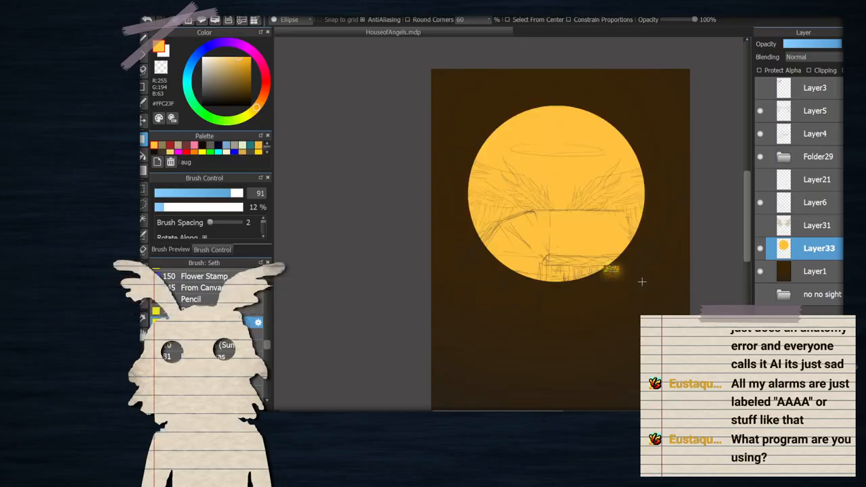
# Transform the orange disc, enlarging it to nearly the canvas width and centring it behind the sketched house
pyautogui.hotkey('ctrl', 't')
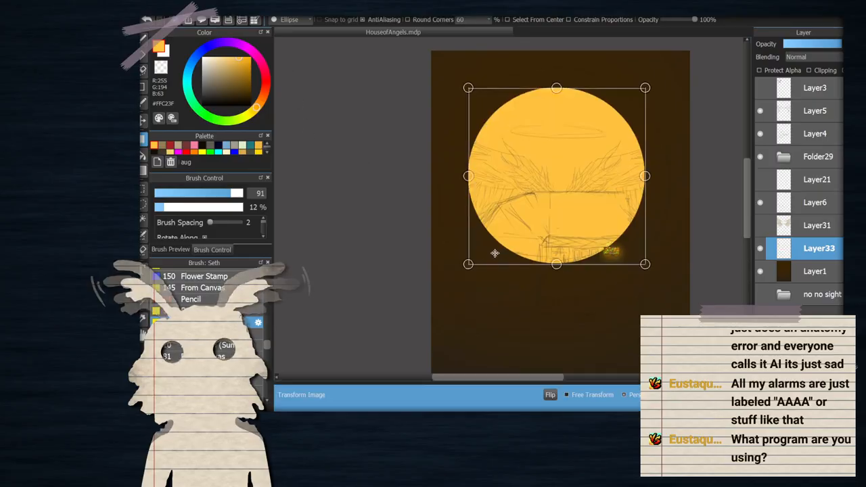
pyautogui.moveTo(468, 265); pyautogui.dragTo(412, 315)
pyautogui.moveTo(535, 242); pyautogui.dragTo(561, 221)
pyautogui.moveTo(437, 298); pyautogui.dragTo(441, 294)
pyautogui.moveTo(505, 245); pyautogui.dragTo(504, 247)
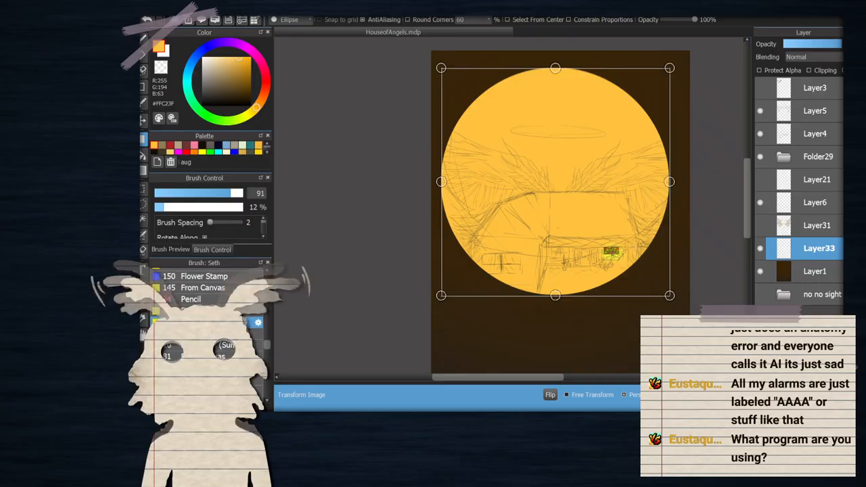
pyautogui.press('Return')
pyautogui.scroll(2, 530, 230)
pyautogui.scroll(-2, 545, 216)
pyautogui.scroll(2, 545, 217)
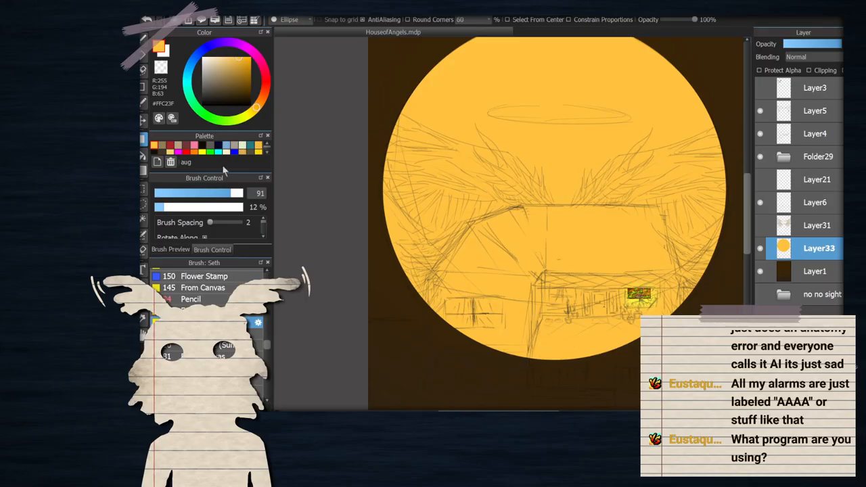
# Protect Layer33's alpha and recolour the disc Gold #FFD700 with a filled rectangle over it
pyautogui.moveTo(221, 171); pyautogui.dragTo(221, 193)
pyautogui.click(258, 153)
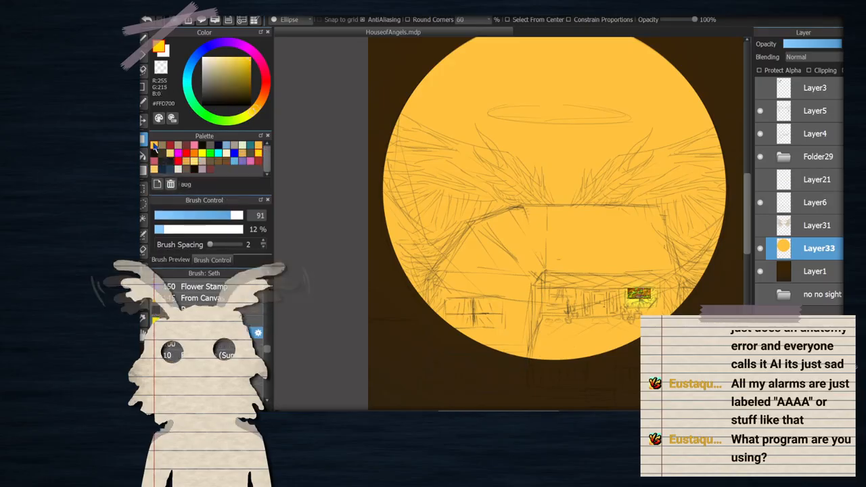
pyautogui.scroll(-1, 648, 92)
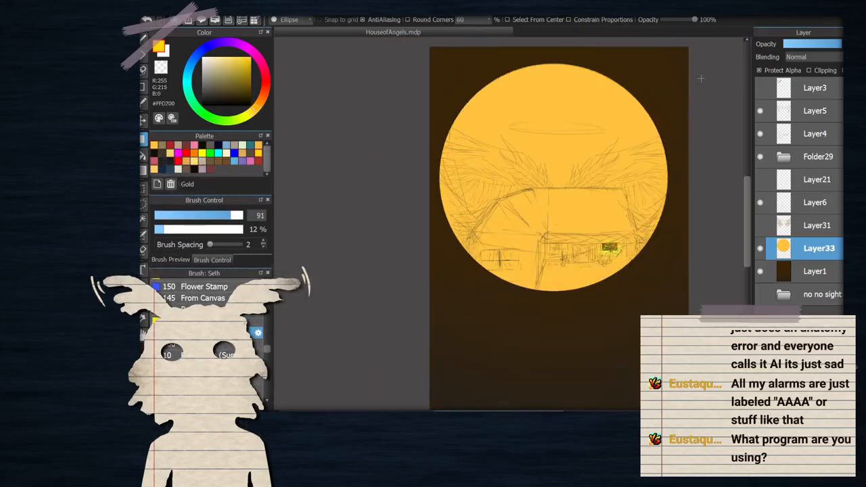
pyautogui.moveTo(410, 71); pyautogui.dragTo(752, 445)
pyautogui.click(291, 22)
pyautogui.click(292, 30)
pyautogui.scroll(1, 613, 171)
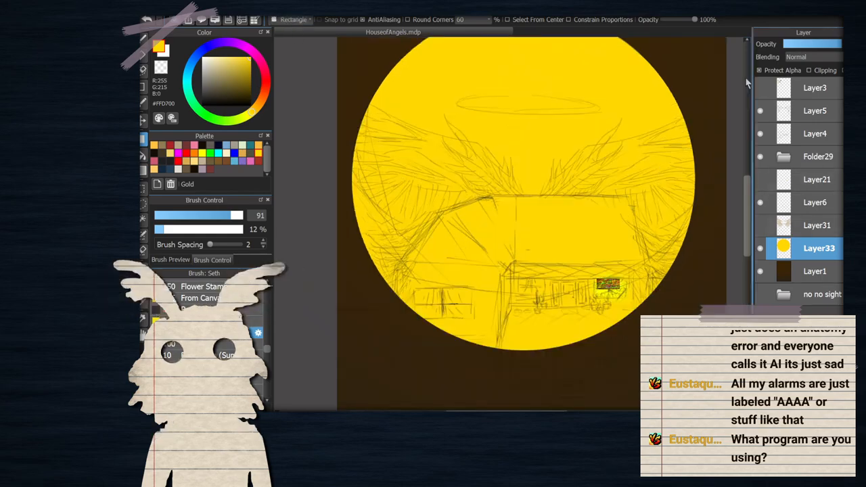
# Fill the disc with a circular Foreground-Background gradient from gold centre to white edge, and duplicate its layer
pyautogui.press('g')
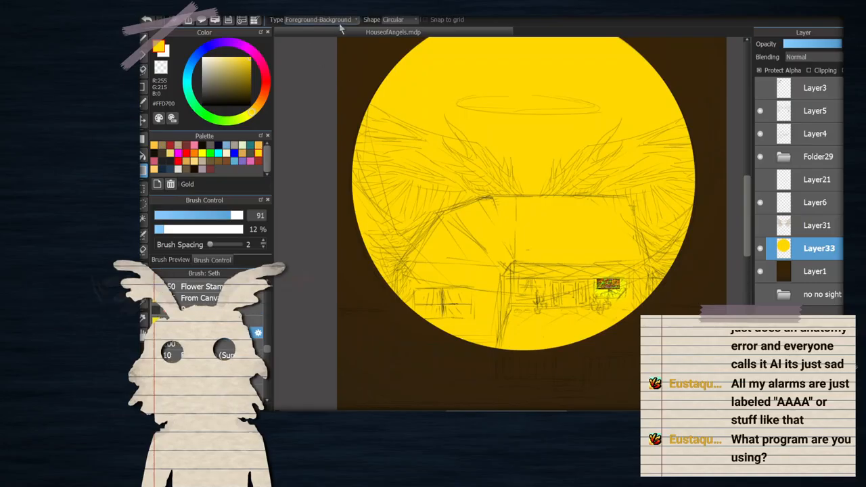
pyautogui.moveTo(588, 271); pyautogui.dragTo(589, 274)
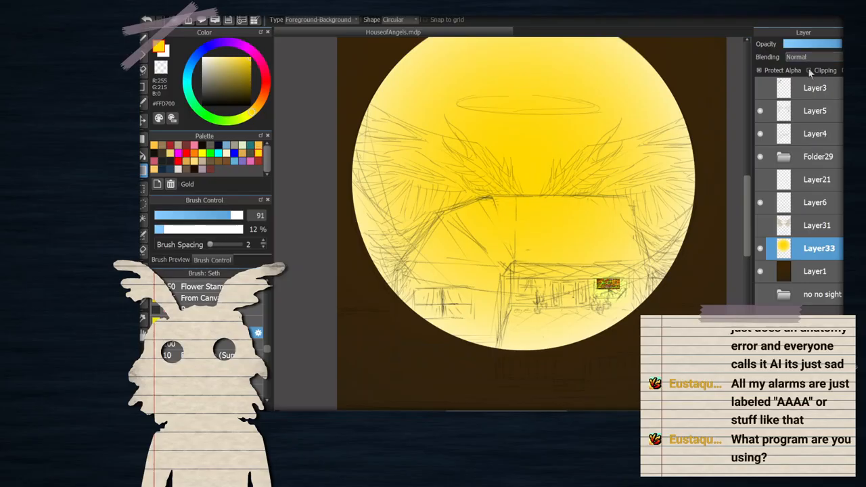
pyautogui.hotkey('ctrl', 'j')
# Recolour the lower Layer33 disc solid orange #FFC23F with a filled rectangle
pyautogui.click(817, 272)
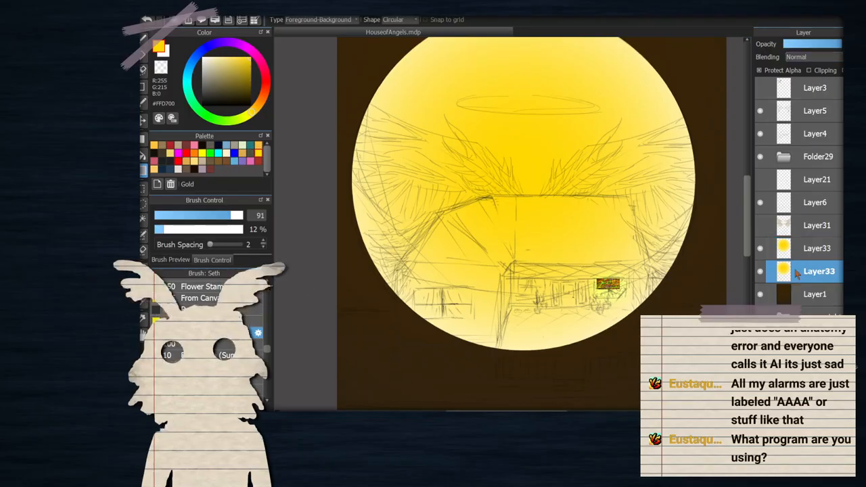
pyautogui.click(155, 145)
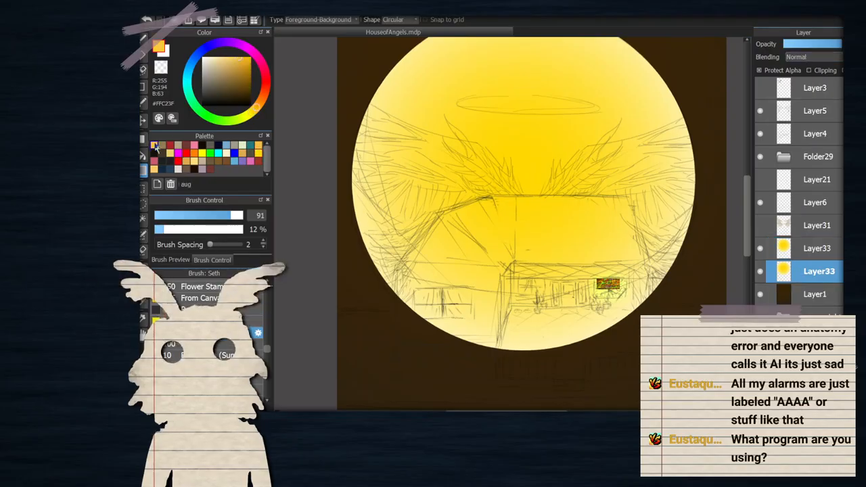
pyautogui.click(142, 140)
pyautogui.scroll(-2, 369, 140)
pyautogui.moveTo(345, 65); pyautogui.dragTo(660, 336)
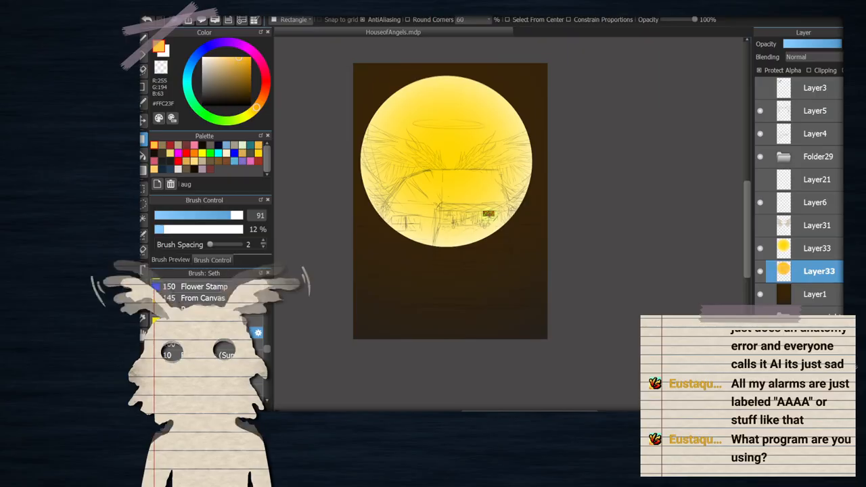
# Try Add blending on the upper gradient disc layer, and settle on Overlay at full opacity
pyautogui.click(798, 248)
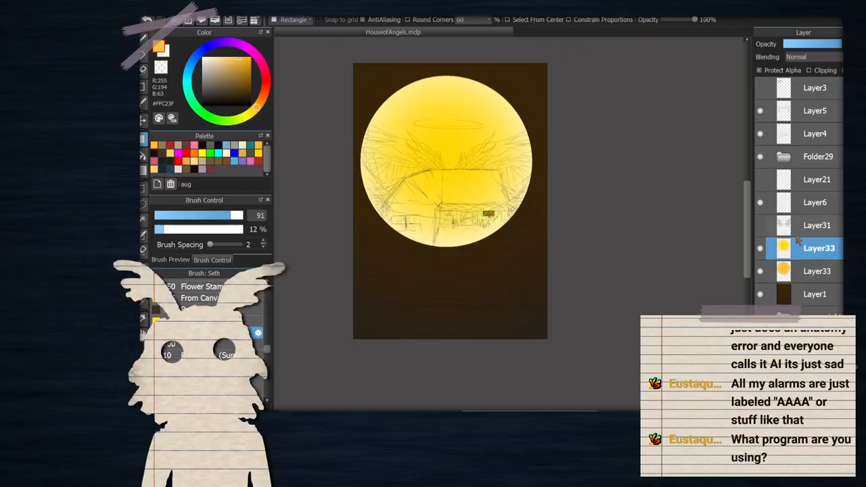
pyautogui.click(815, 58)
pyautogui.click(805, 79)
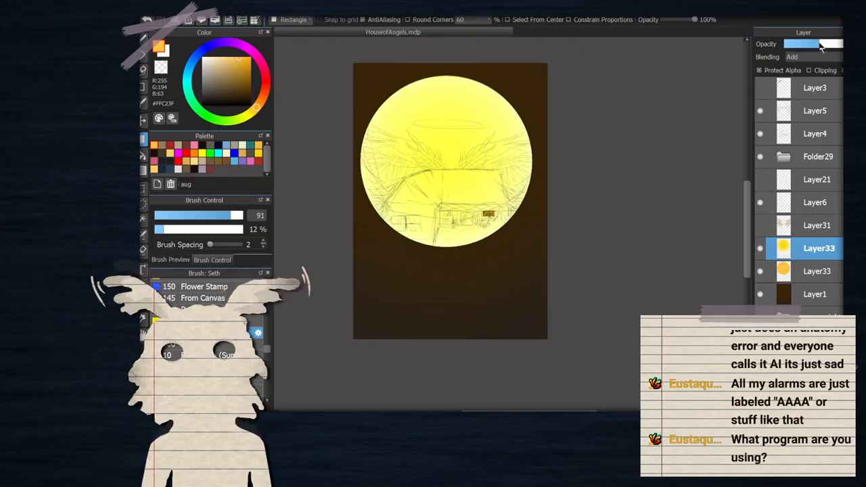
pyautogui.click(807, 97)
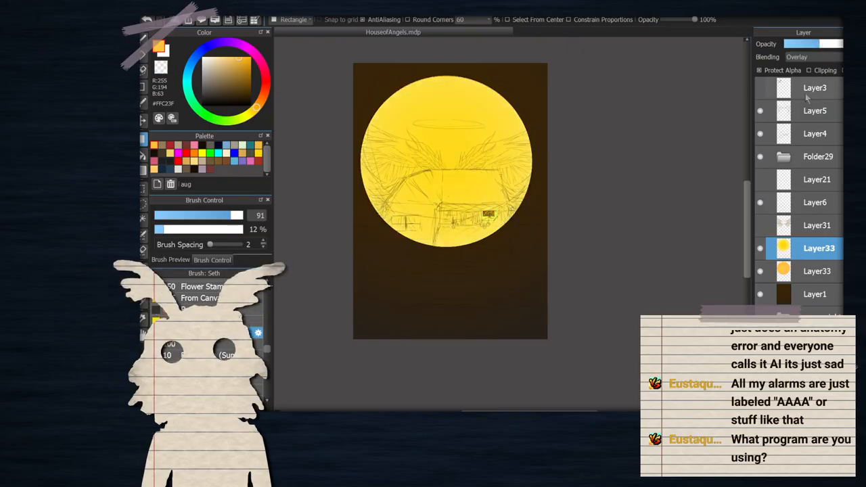
pyautogui.scroll(2, 448, 158)
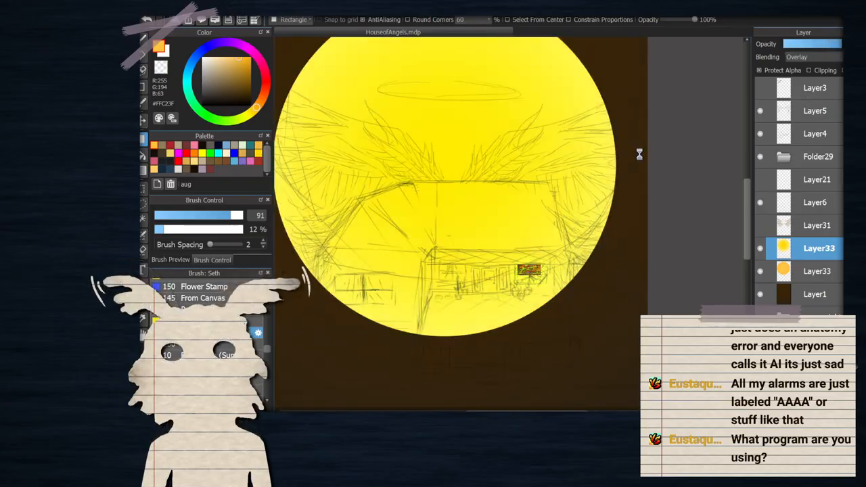
pyautogui.scroll(-2, 565, 192)
pyautogui.scroll(1, 581, 194)
pyautogui.scroll(-1, 584, 197)
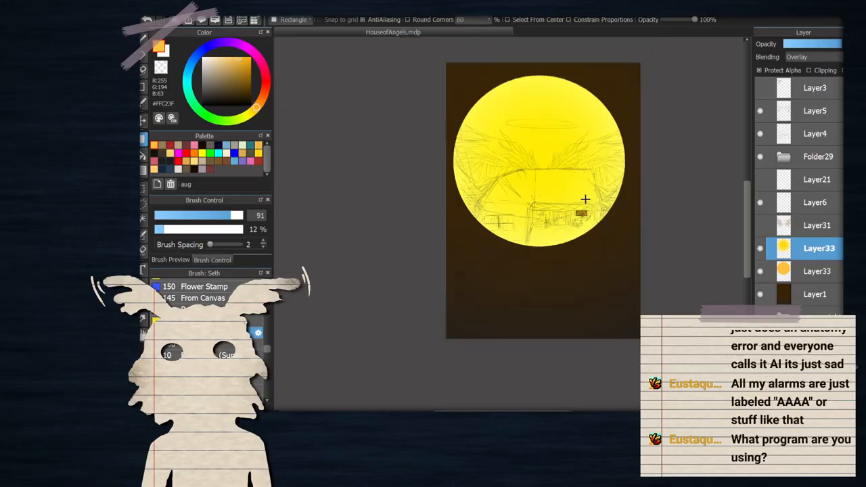
# Show the wings on Layer31 briefly to check them against the disc, and hide them again
pyautogui.scroll(1, 584, 199)
pyautogui.click(759, 225)
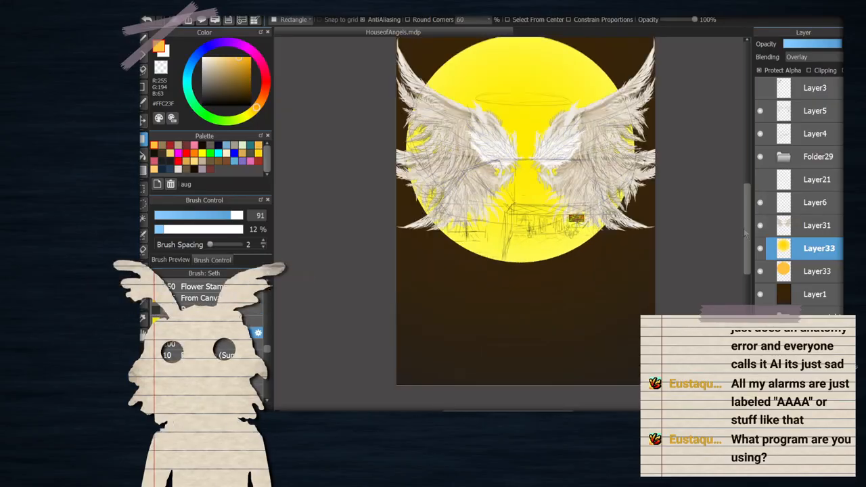
pyautogui.click(760, 226)
pyautogui.click(769, 230)
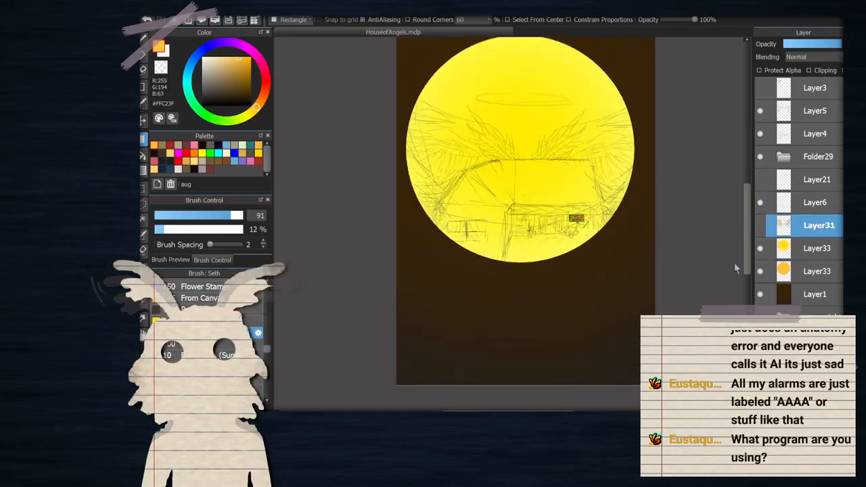
pyautogui.scroll(1, 511, 250)
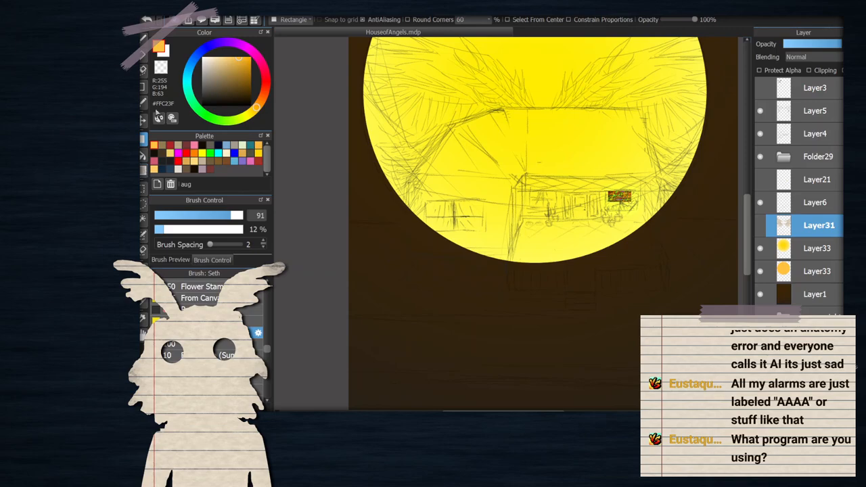
# Choose the transparent colour and merge the upper gradient disc layer down into the orange one
pyautogui.click(166, 71)
pyautogui.scroll(-2, 352, 133)
pyautogui.click(799, 255)
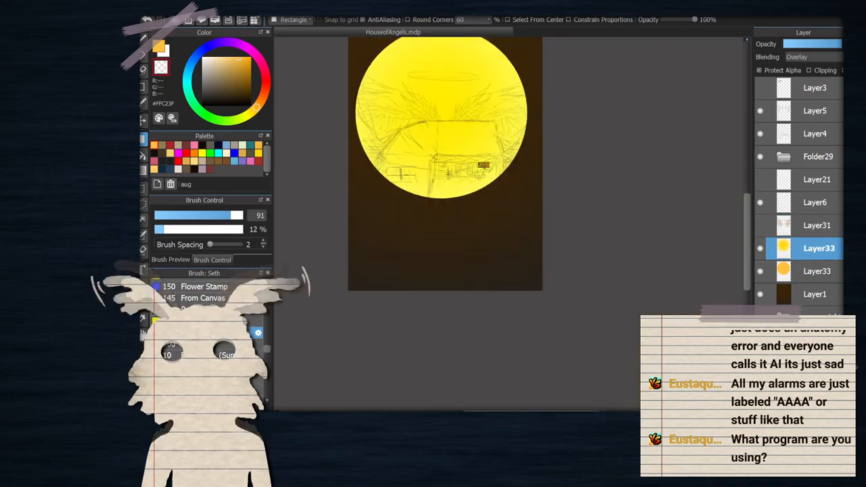
pyautogui.click(805, 403)
# Erase the bottom of the merged yellow disc with a transparent rectangle, leaving a flat lower edge across the house
pyautogui.scroll(1, 510, 215)
pyautogui.scroll(-1, 510, 305)
pyautogui.scroll(1, 357, 307)
pyautogui.moveTo(345, 351)
pyautogui.mouseDown()
pyautogui.moveTo(675, 281)
pyautogui.moveTo(666, 168)
pyautogui.mouseUp()
pyautogui.scroll(-2, 498, 139)
pyautogui.scroll(4, 527, 276)
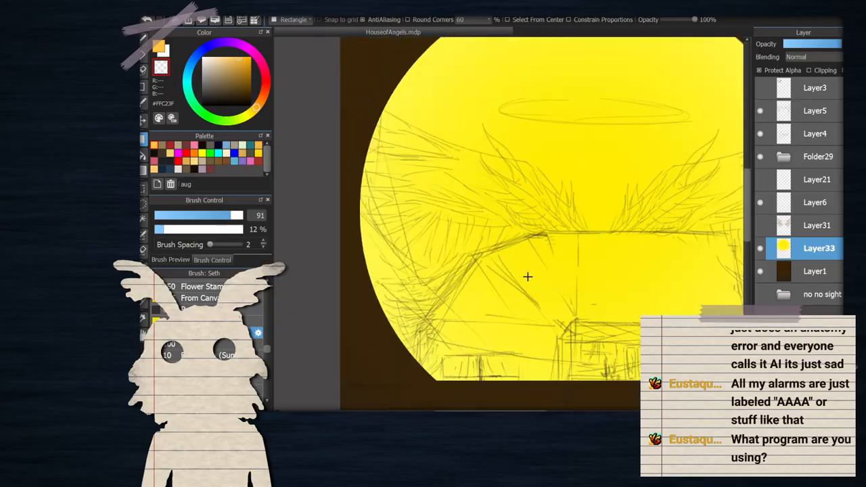
pyautogui.scroll(-3, 499, 264)
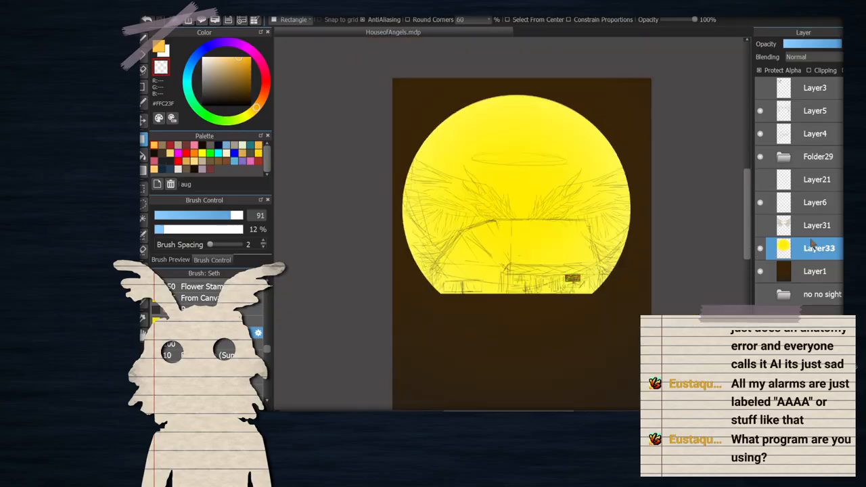
# Lower the opacity of the disc's Layer33 and the background Layer1 to reveal the sketch lines
pyautogui.click(822, 45)
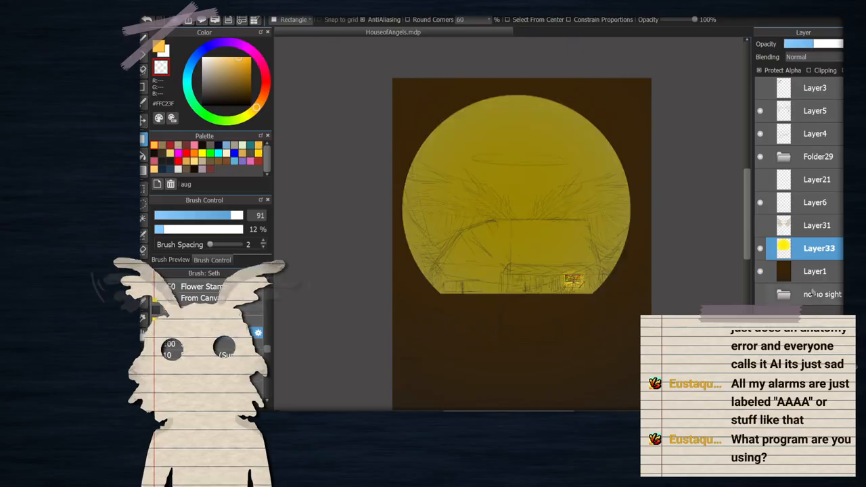
pyautogui.click(816, 289)
pyautogui.click(817, 272)
pyautogui.click(825, 44)
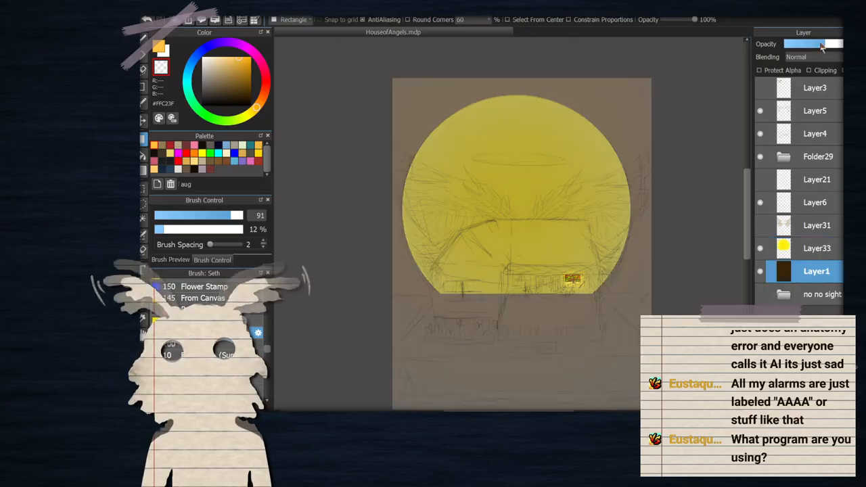
pyautogui.scroll(2, 518, 335)
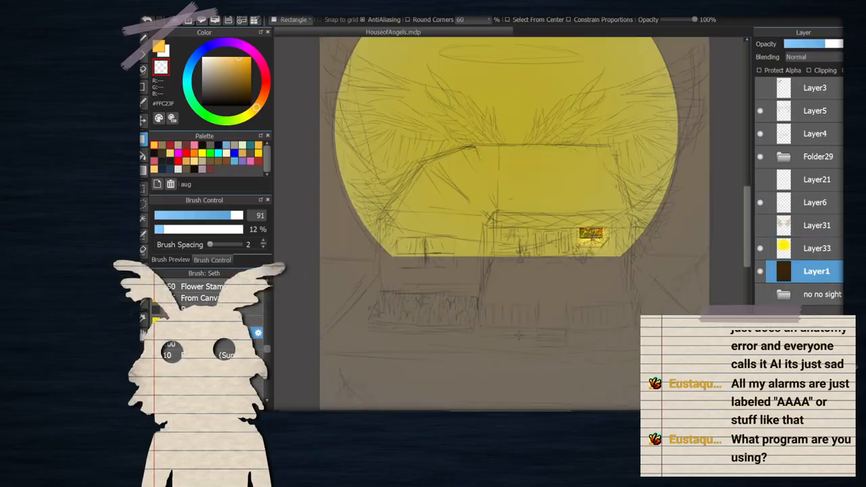
# Select Layer33, switch to the Move tool, and raise the yellow disc's opacity back to full
pyautogui.click(808, 249)
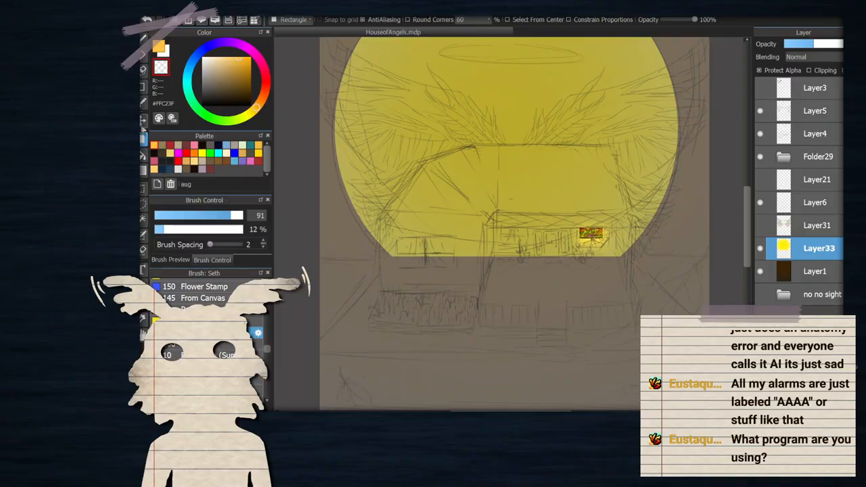
pyautogui.press('v')
pyautogui.scroll(-2, 521, 187)
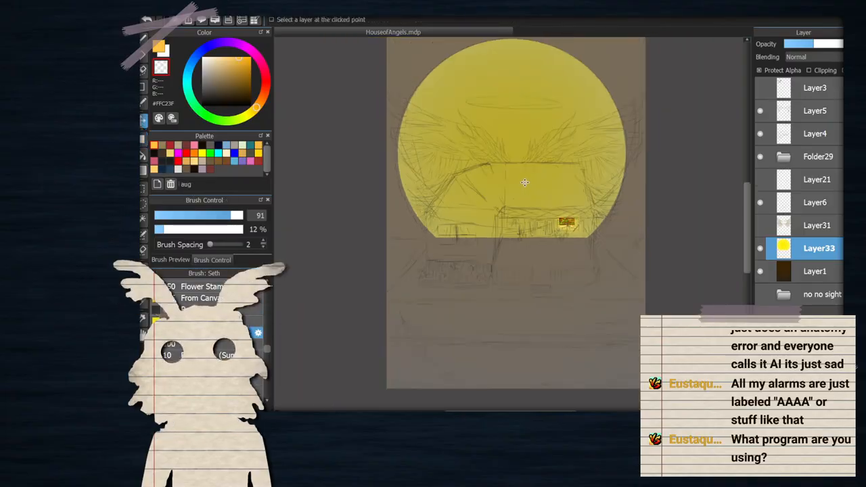
pyautogui.moveTo(822, 44); pyautogui.dragTo(843, 44)
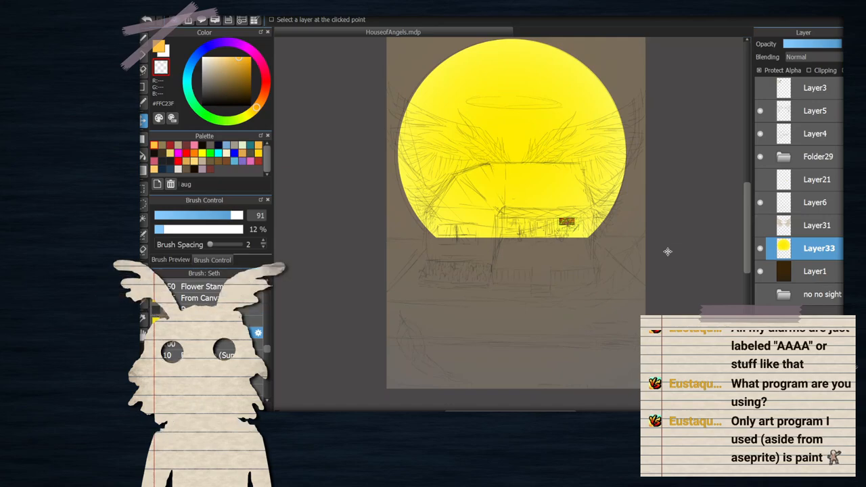
pyautogui.scroll(2, 600, 273)
pyautogui.scroll(-2, 594, 189)
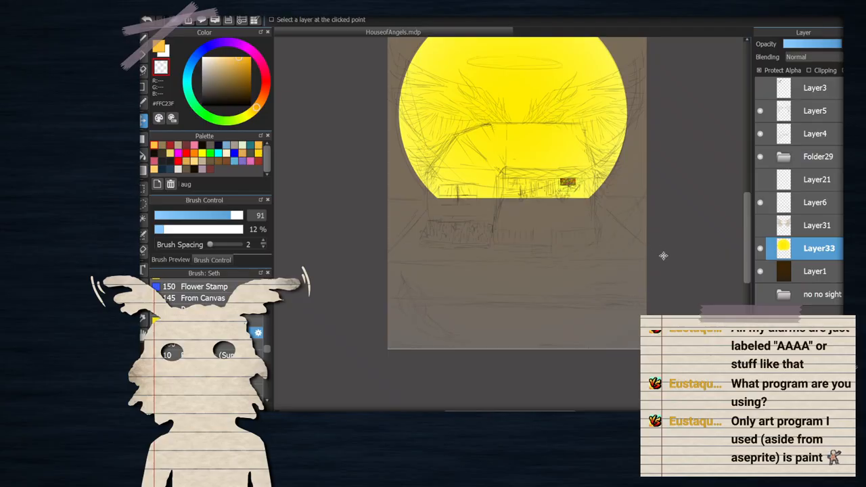
# Examine the sketch lines of the house and the ground beneath the flat edge of the yellow disc
pyautogui.scroll(2, 539, 215)
pyautogui.scroll(-1, 539, 197)
pyautogui.scroll(2, 499, 201)
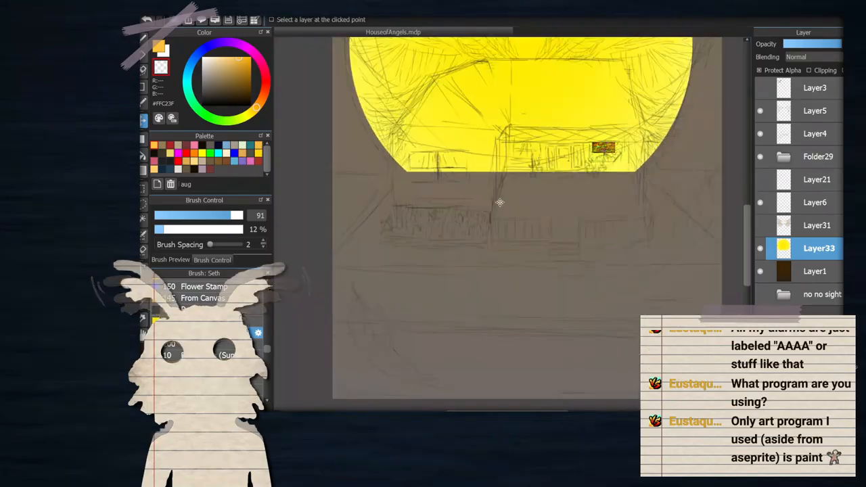
pyautogui.scroll(-2, 506, 196)
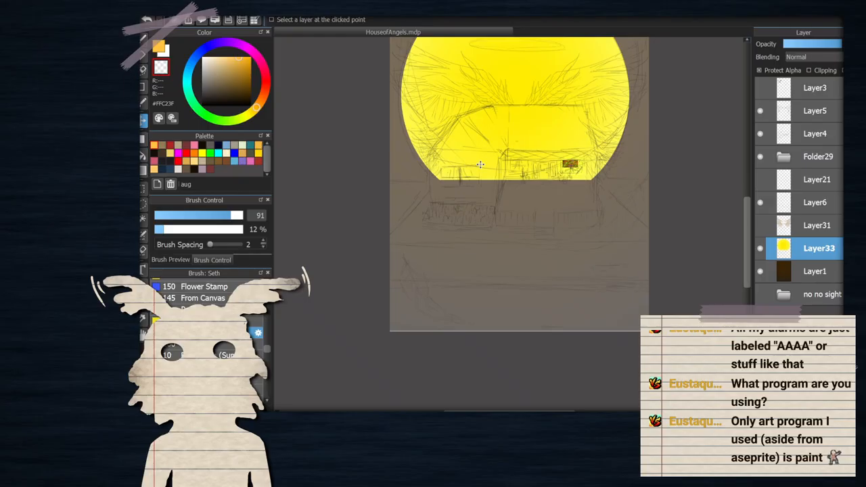
pyautogui.scroll(1, 482, 167)
pyautogui.scroll(-1, 402, 193)
pyautogui.scroll(1, 472, 224)
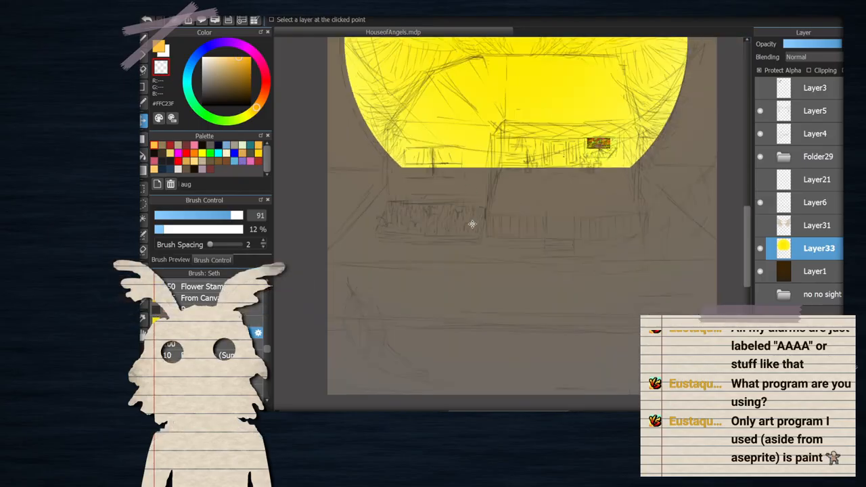
pyautogui.scroll(-1, 398, 221)
pyautogui.scroll(1, 406, 203)
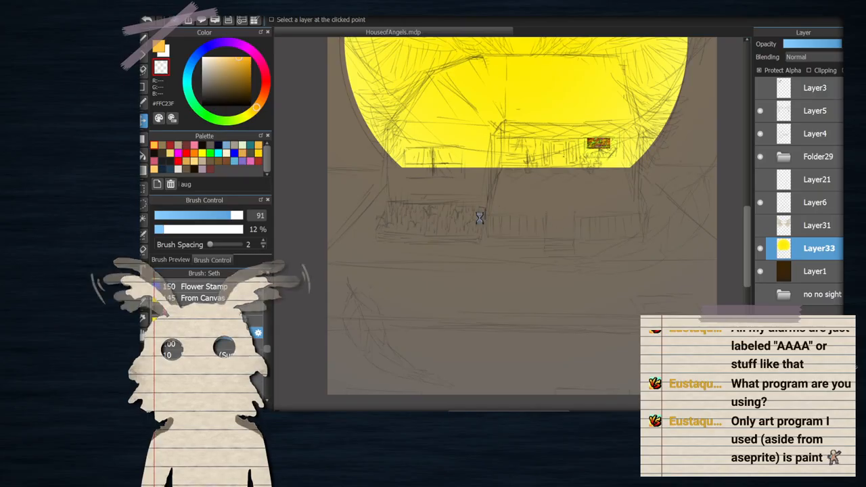
pyautogui.scroll(-2, 479, 217)
pyautogui.scroll(1, 482, 163)
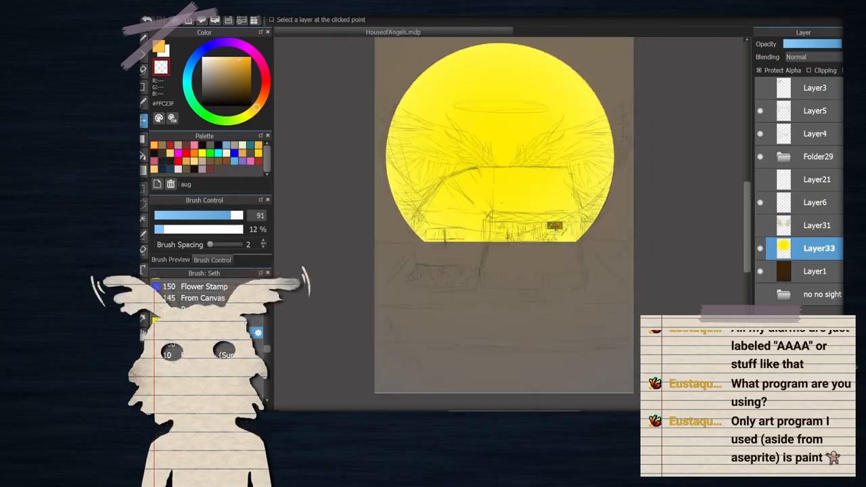
# Add a new layer directly above Layer33 and activate the filled Rectangle tool with the orange foreground colour #FFC23F
pyautogui.click(762, 404)
pyautogui.click(810, 294)
pyautogui.moveTo(808, 251); pyautogui.dragTo(785, 242)
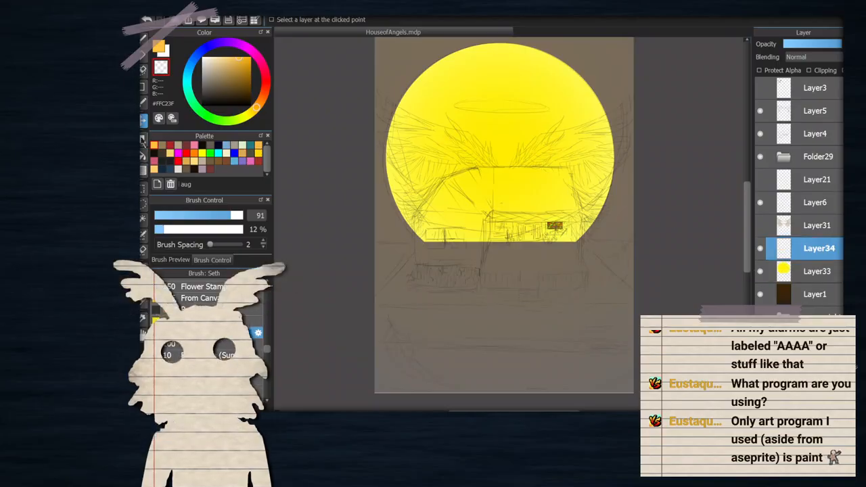
pyautogui.click(143, 139)
pyautogui.click(159, 46)
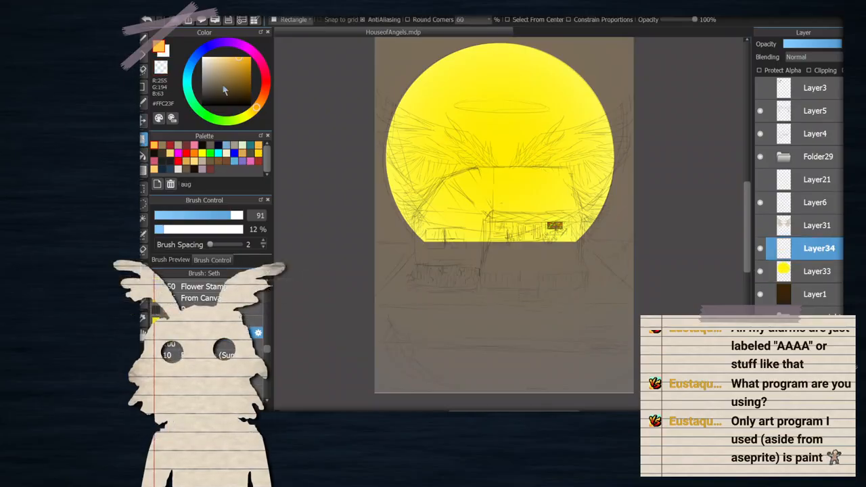
# Restore the background Layer1 to full opacity, sample its dark brown, and shift the hue towards yellow to get #312D10
pyautogui.click(802, 296)
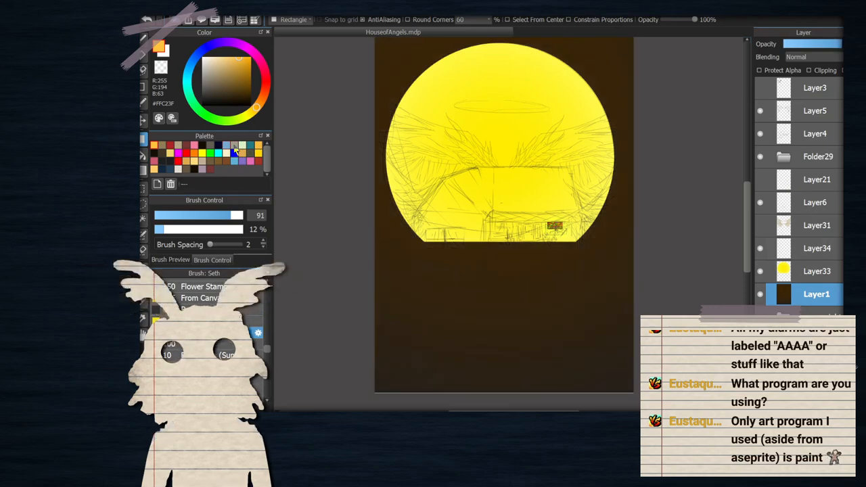
pyautogui.press('i')
pyautogui.click(437, 283)
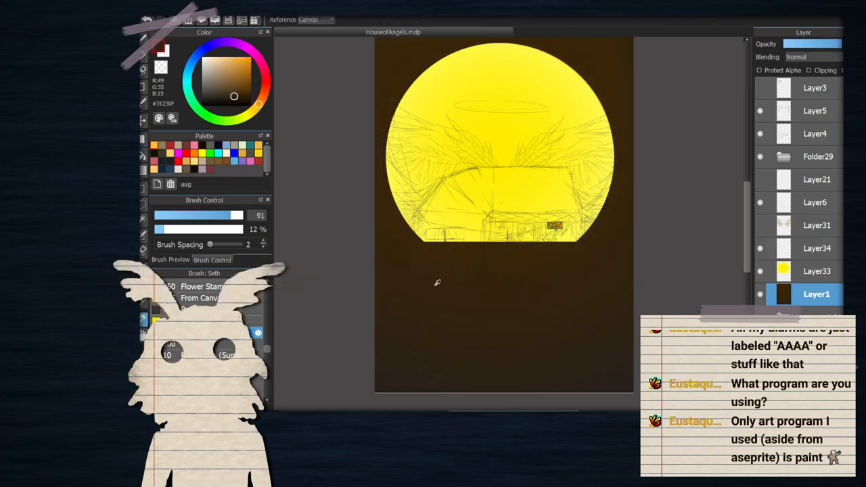
pyautogui.moveTo(260, 112); pyautogui.dragTo(258, 117)
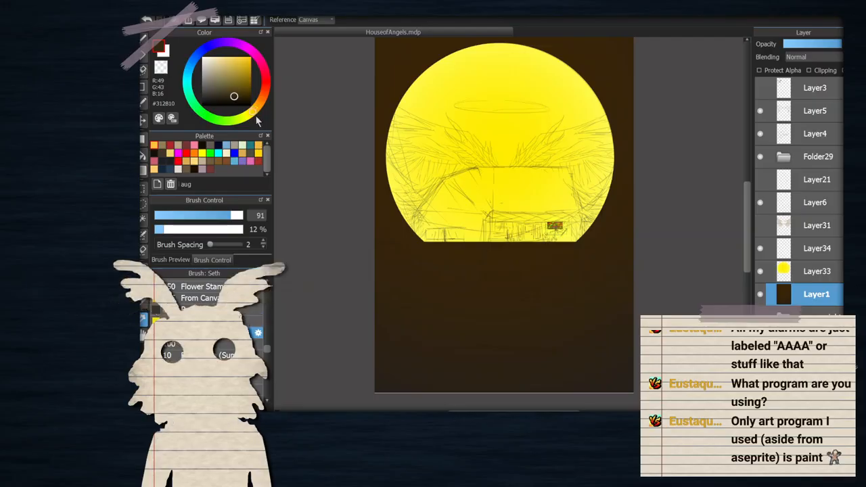
# Add a new layer above Layer1 and fill the whole canvas below the disc's flat edge with a #312D10 rectangle
pyautogui.hotkey('ctrl', 'shift', 'n')
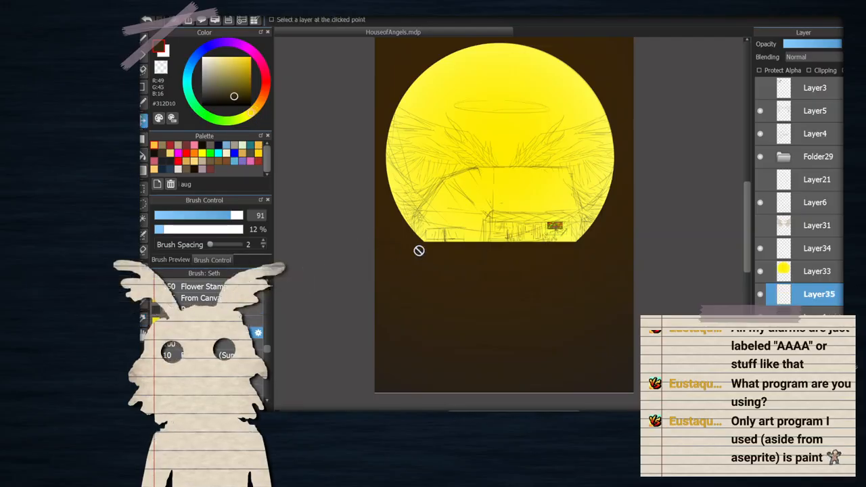
pyautogui.press('m')
pyautogui.moveTo(369, 241); pyautogui.dragTo(673, 396)
pyautogui.click(143, 120)
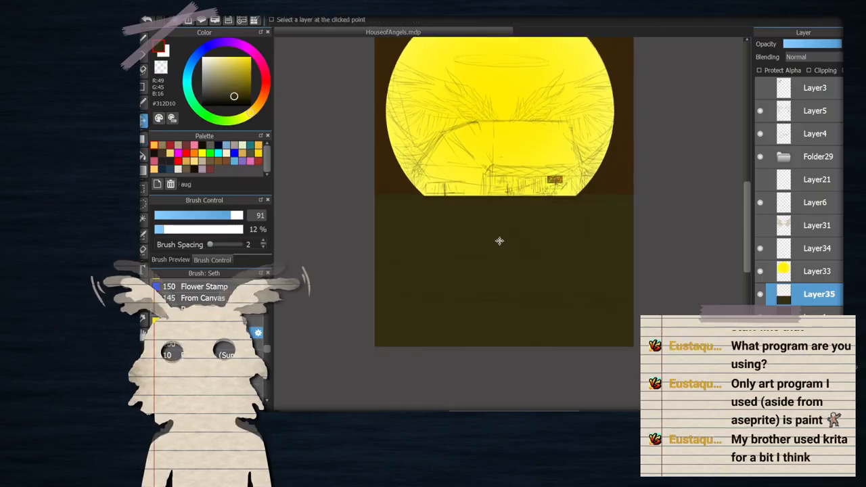
# Inspect the dark olive ground along the disc's flat edge and canvas borders, close up and as a whole
pyautogui.scroll(1, 501, 217)
pyautogui.scroll(2, 508, 196)
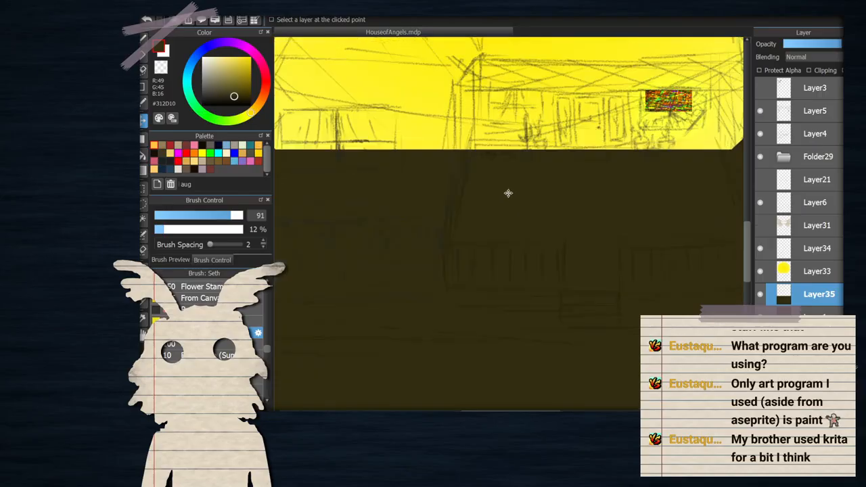
pyautogui.scroll(-2, 518, 188)
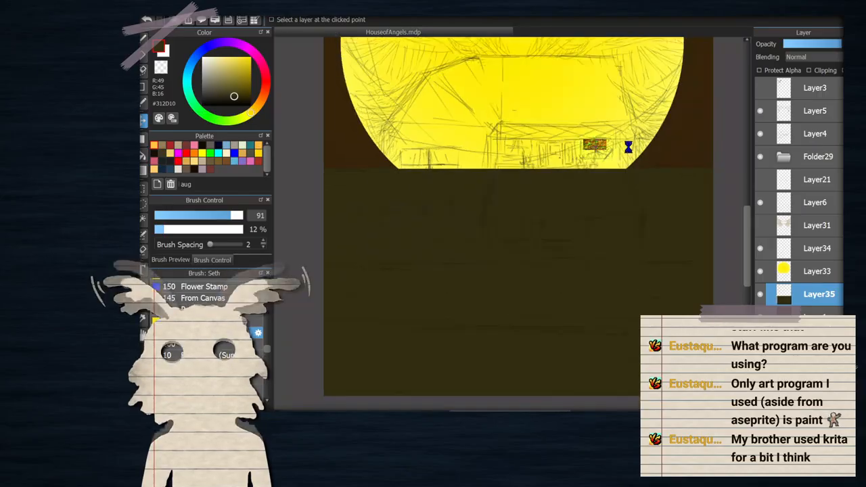
pyautogui.scroll(3, 645, 200)
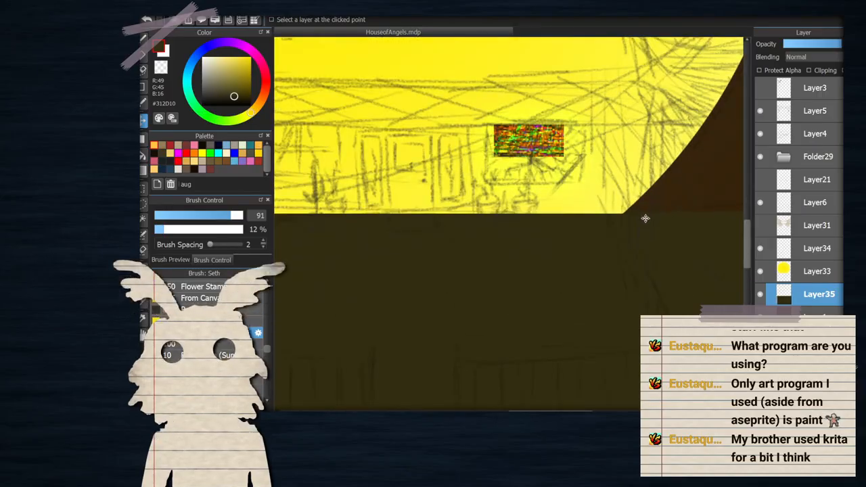
pyautogui.scroll(-2, 646, 218)
pyautogui.scroll(3, 646, 216)
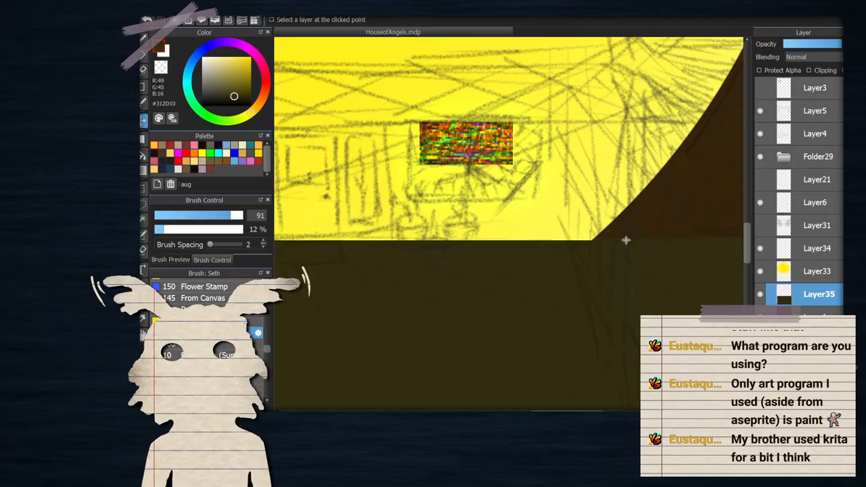
pyautogui.scroll(-2, 520, 199)
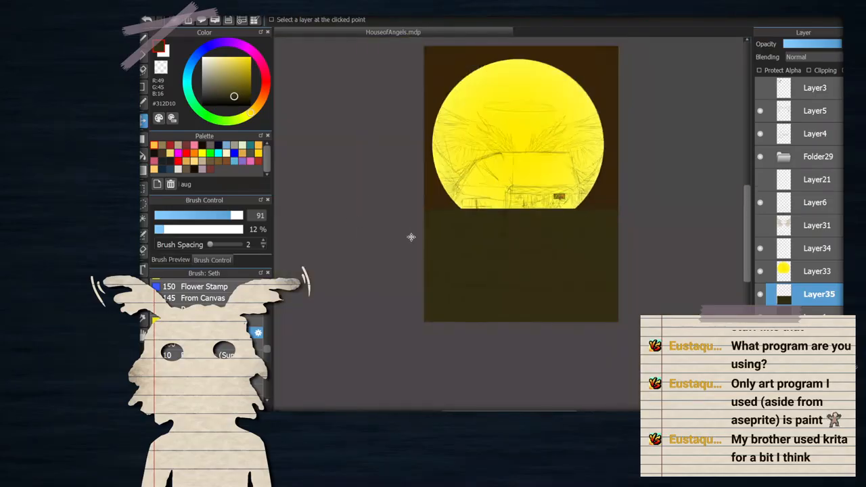
pyautogui.scroll(3, 582, 180)
pyautogui.scroll(-2, 582, 181)
pyautogui.scroll(4, 628, 161)
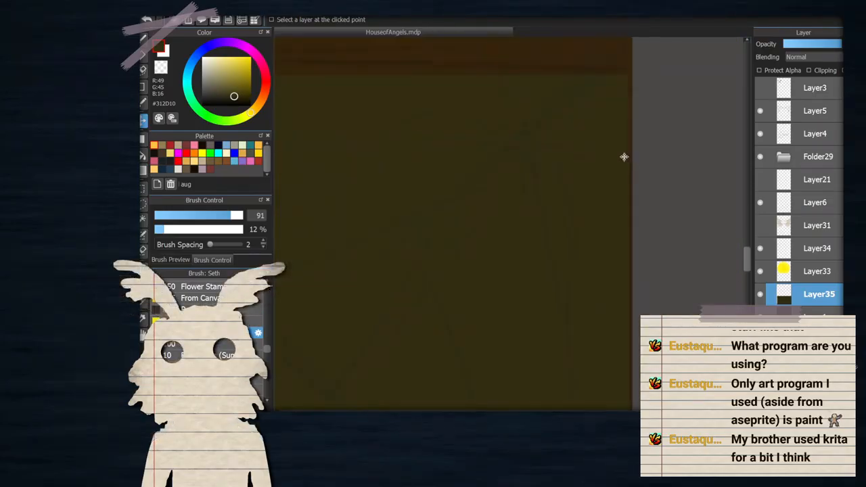
pyautogui.scroll(-2, 613, 183)
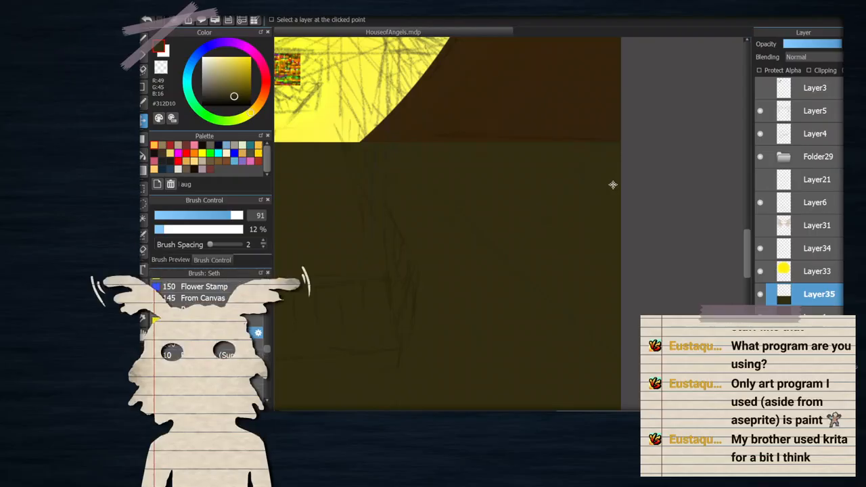
pyautogui.scroll(3, 428, 180)
pyautogui.scroll(-2, 367, 214)
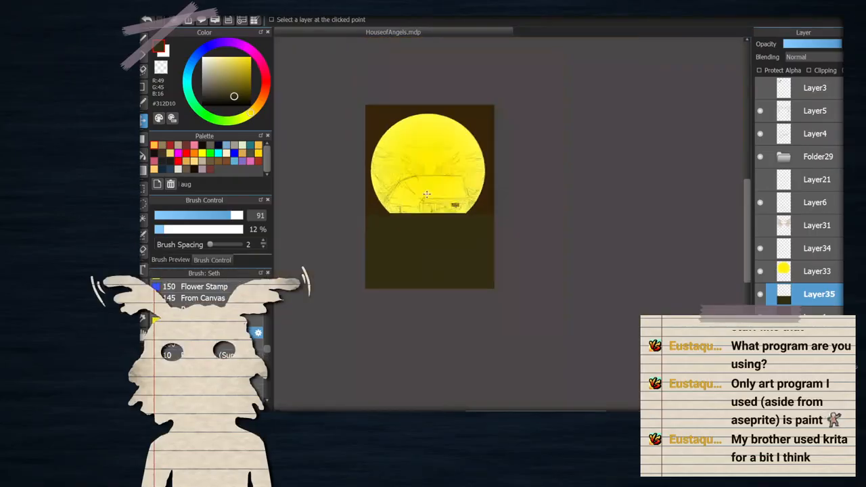
pyautogui.scroll(3, 405, 158)
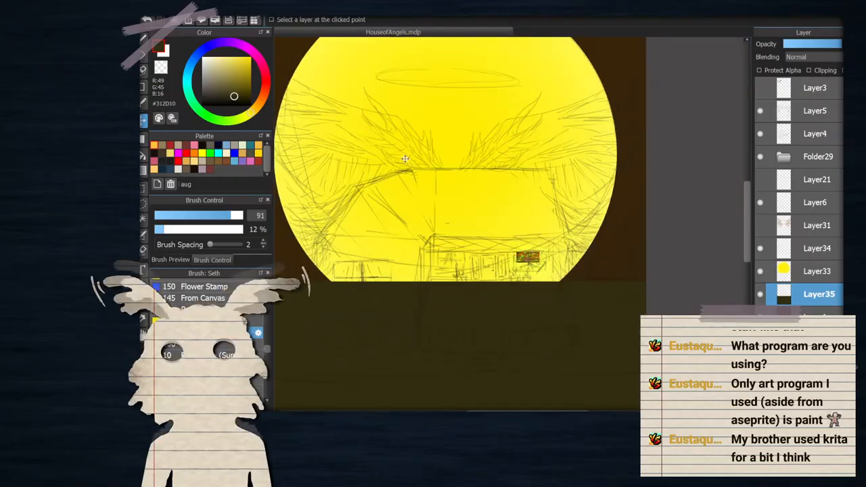
pyautogui.scroll(-2, 551, 217)
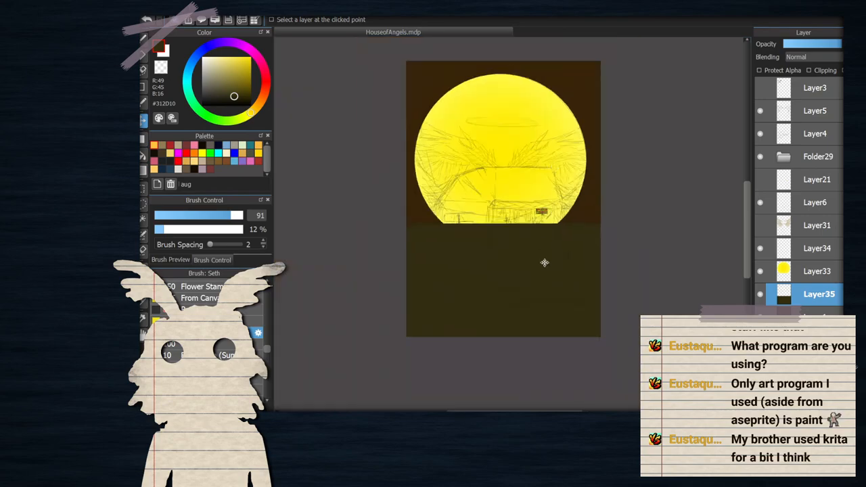
pyautogui.scroll(1, 543, 270)
pyautogui.scroll(1, 473, 267)
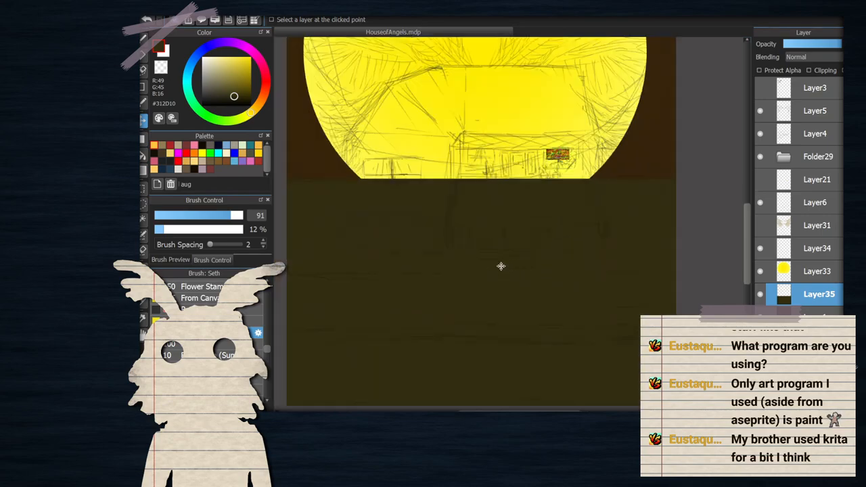
pyautogui.scroll(-1, 366, 244)
pyautogui.scroll(1, 349, 242)
pyautogui.scroll(-1, 369, 251)
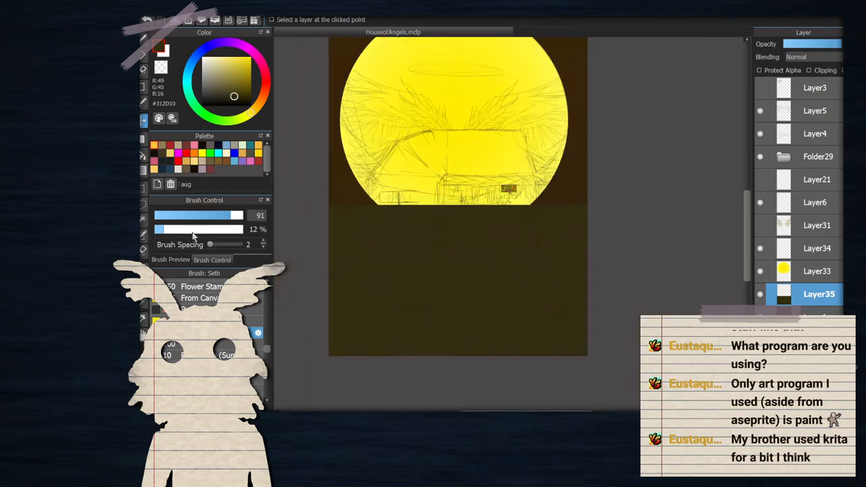
# Set the foreground colour to the dark grey #4B483A and switch to the filled Rectangle tool
pyautogui.click(213, 85)
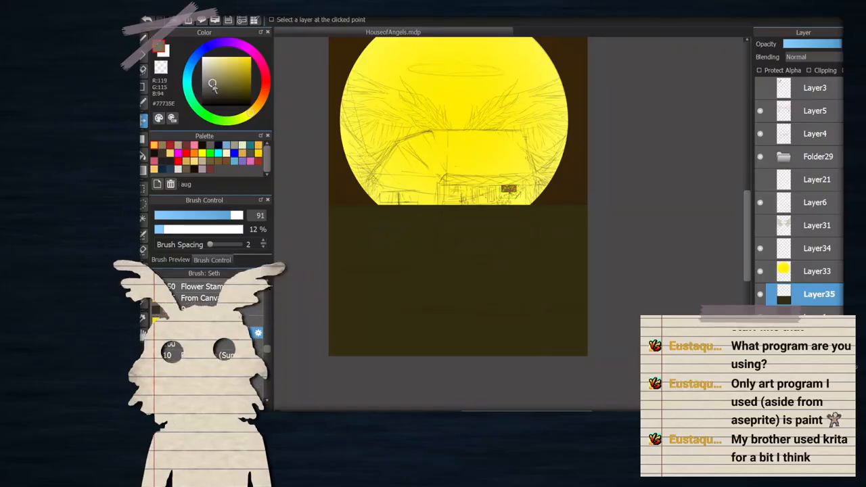
pyautogui.moveTo(212, 92); pyautogui.dragTo(209, 93)
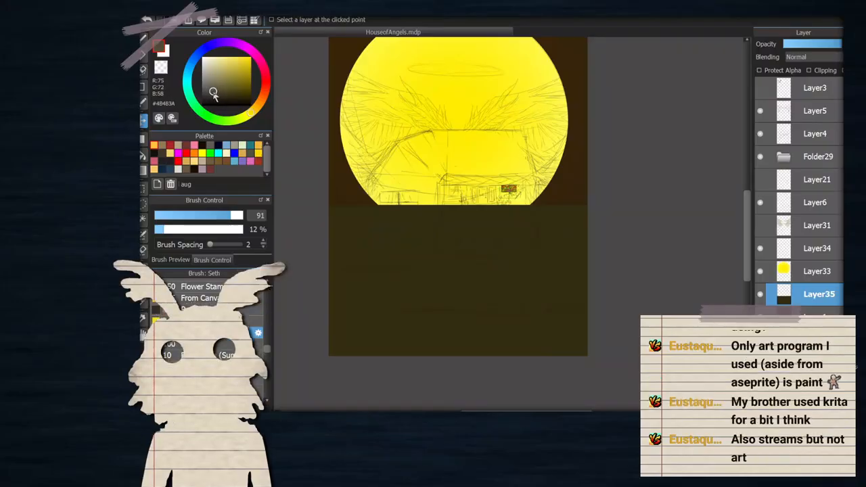
pyautogui.press('m')
pyautogui.scroll(-1, 490, 278)
pyautogui.scroll(2, 410, 255)
pyautogui.scroll(-1, 390, 303)
pyautogui.scroll(1, 332, 311)
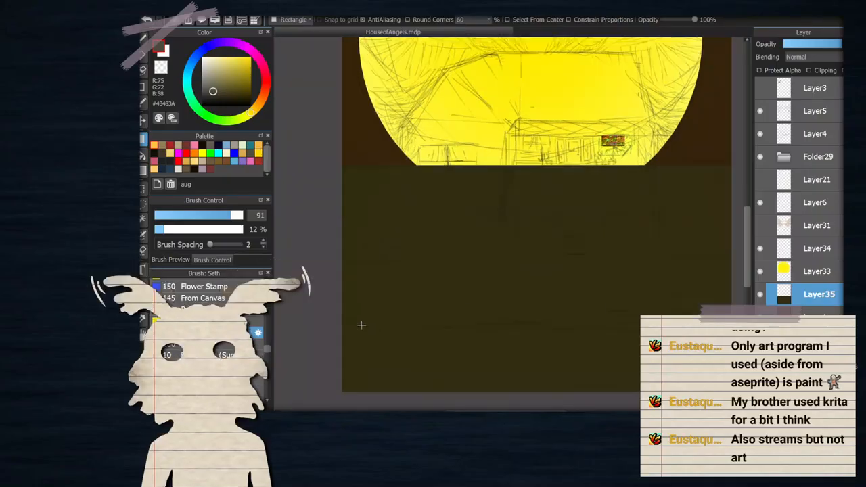
pyautogui.scroll(-1, 326, 278)
pyautogui.scroll(1, 333, 270)
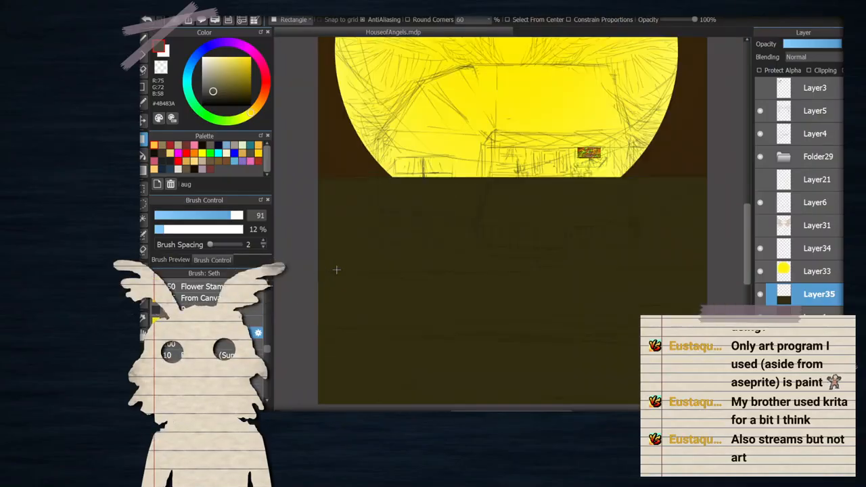
pyautogui.moveTo(303, 273); pyautogui.dragTo(735, 326)
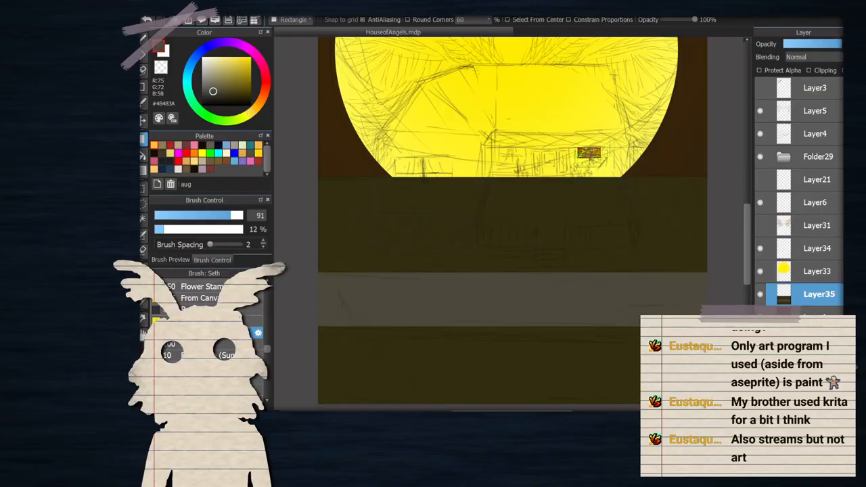
pyautogui.scroll(-1, 444, 230)
pyautogui.scroll(1, 547, 245)
pyautogui.scroll(-1, 623, 267)
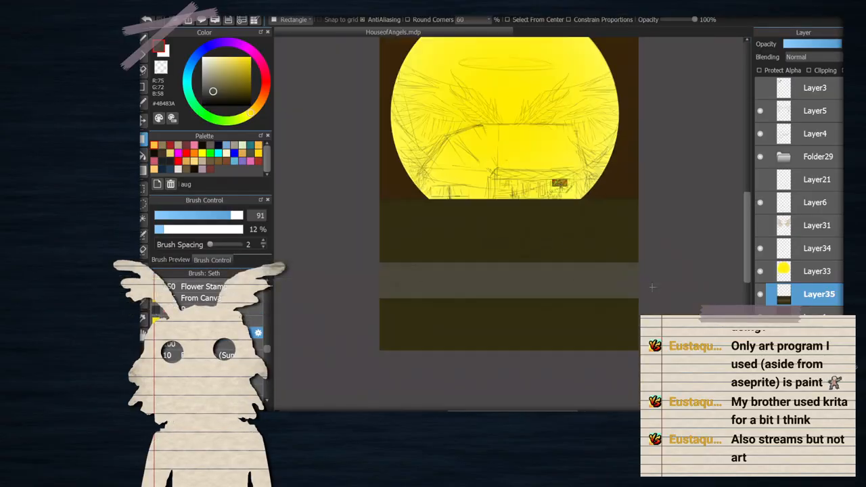
pyautogui.hotkey('ctrl', 'z')
# Add a new layer above the olive ground and fill a full-width #4B483A road band across its middle
pyautogui.hotkey('ctrl', 'shift', 'n')
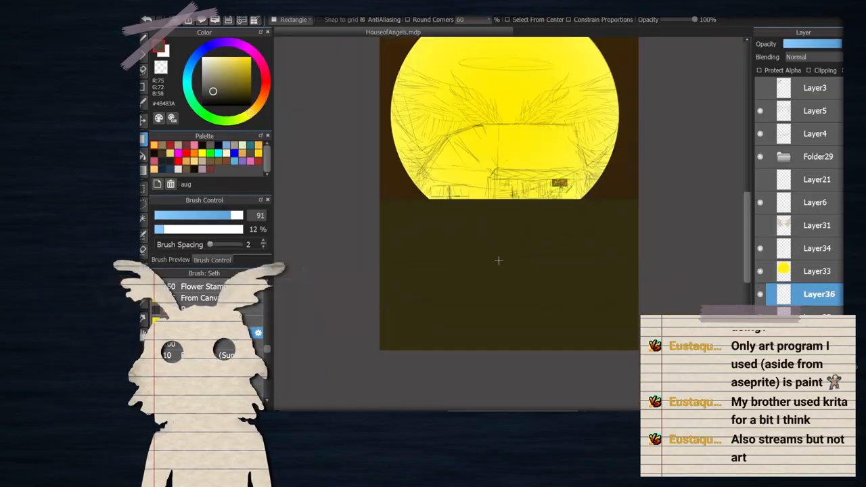
pyautogui.scroll(1, 494, 258)
pyautogui.moveTo(316, 264); pyautogui.dragTo(734, 321)
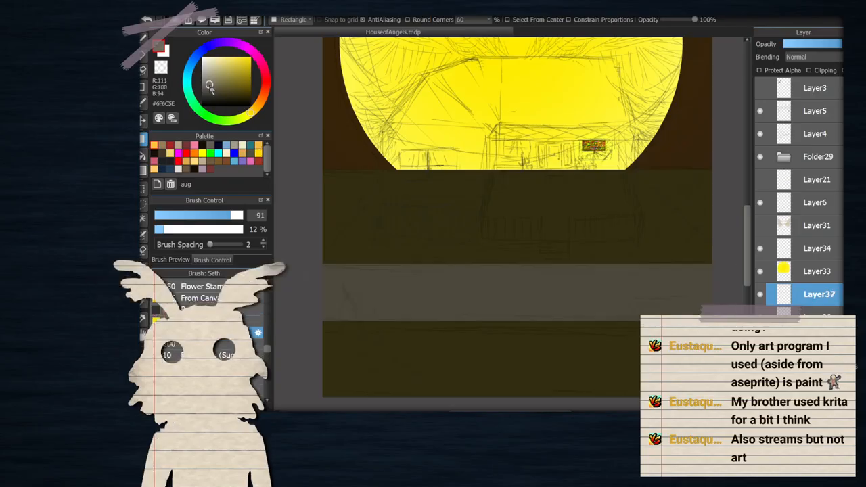
# Fill a small lighter rectangle in #6F6C5E on Layer37, inside the lower part of the grey band
pyautogui.click(144, 87)
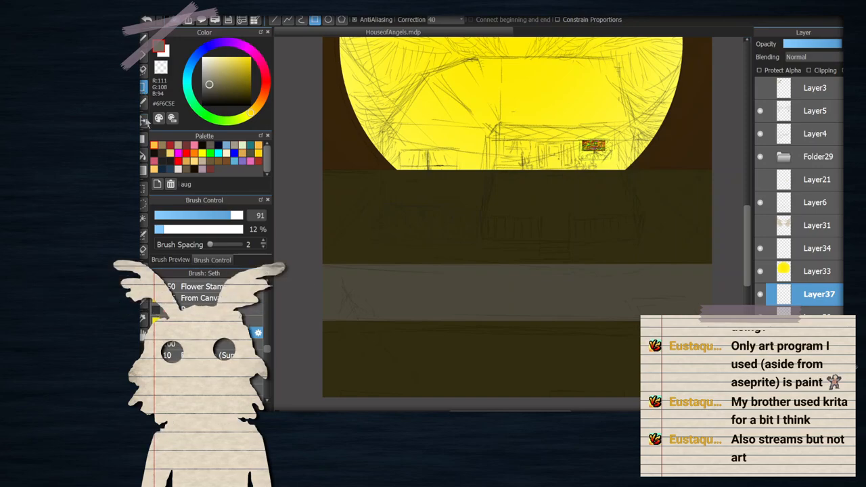
pyautogui.click(144, 139)
pyautogui.scroll(3, 528, 291)
pyautogui.scroll(-2, 527, 285)
pyautogui.scroll(1, 528, 285)
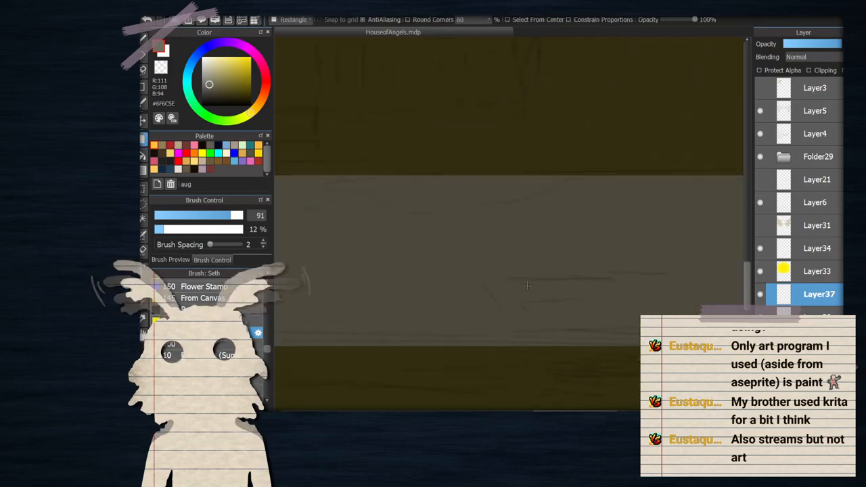
pyautogui.moveTo(491, 274); pyautogui.dragTo(705, 333)
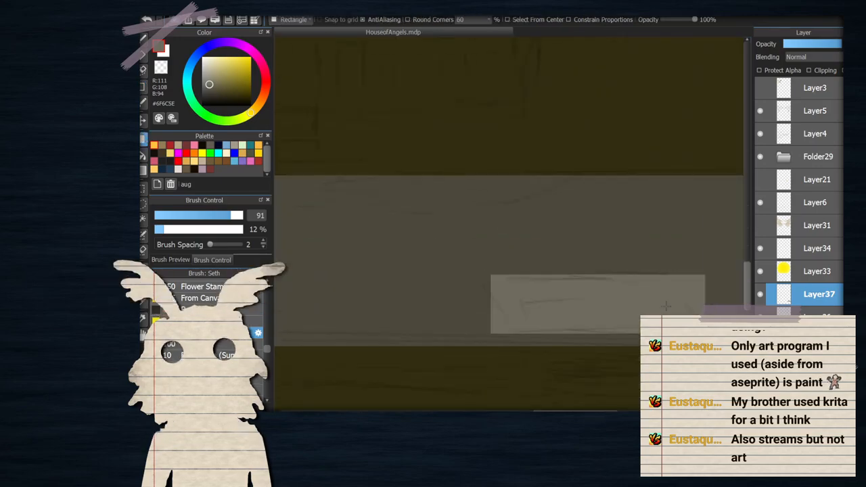
# Transform the lighter rectangle on Layer37 into a parallelogram that leans with the sketch lines, moving its corners freely
pyautogui.click(280, 145)
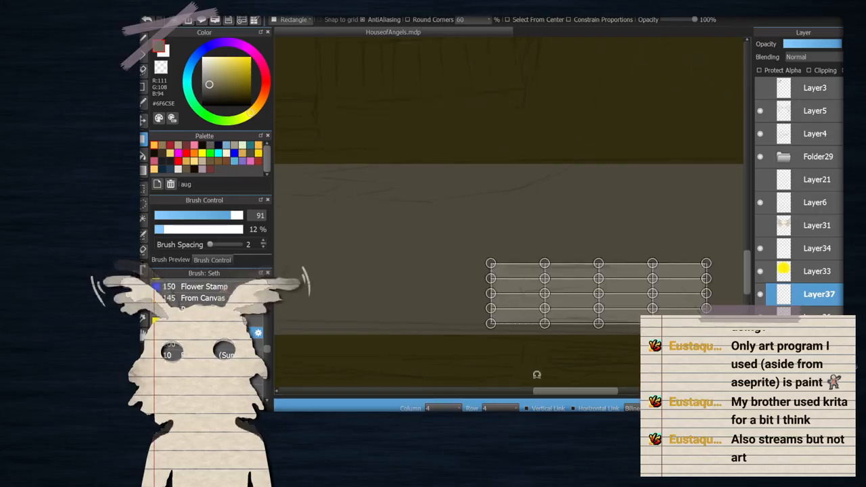
pyautogui.press('Escape')
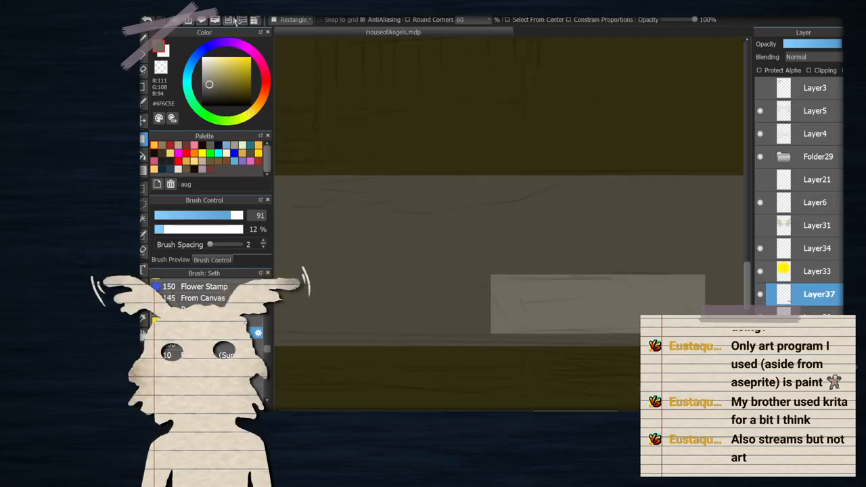
pyautogui.hotkey('ctrl', 't')
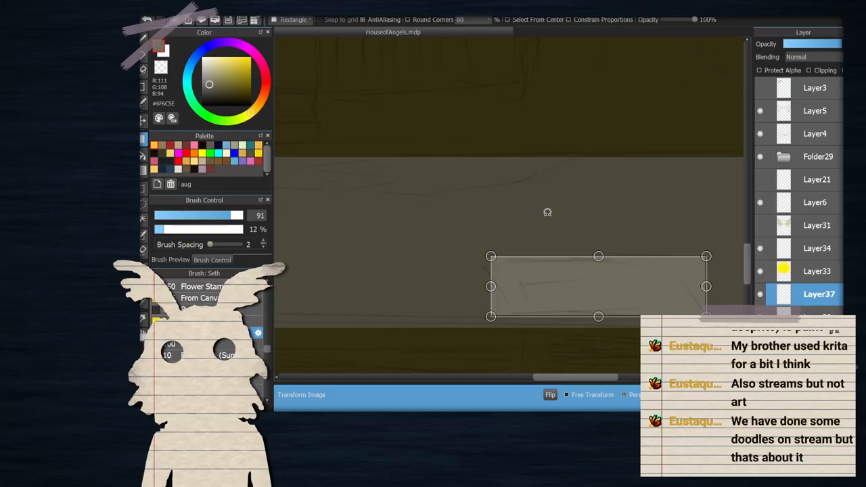
pyautogui.scroll(1, 635, 345)
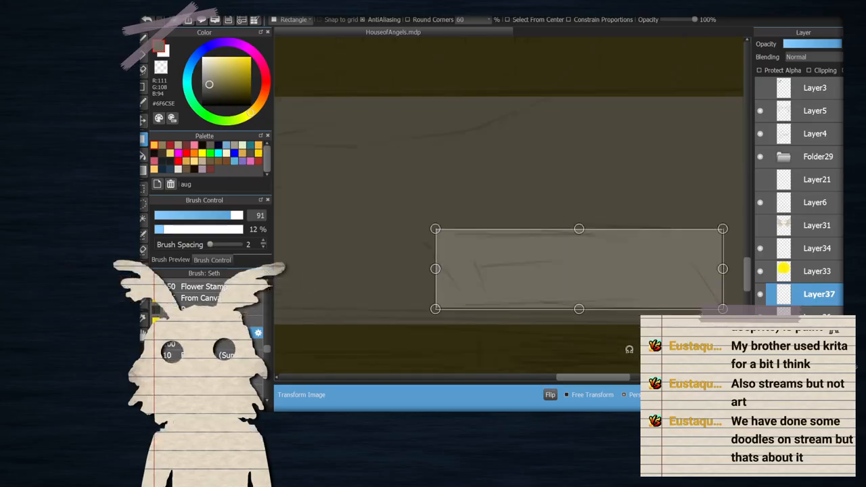
pyautogui.moveTo(443, 302); pyautogui.dragTo(465, 305)
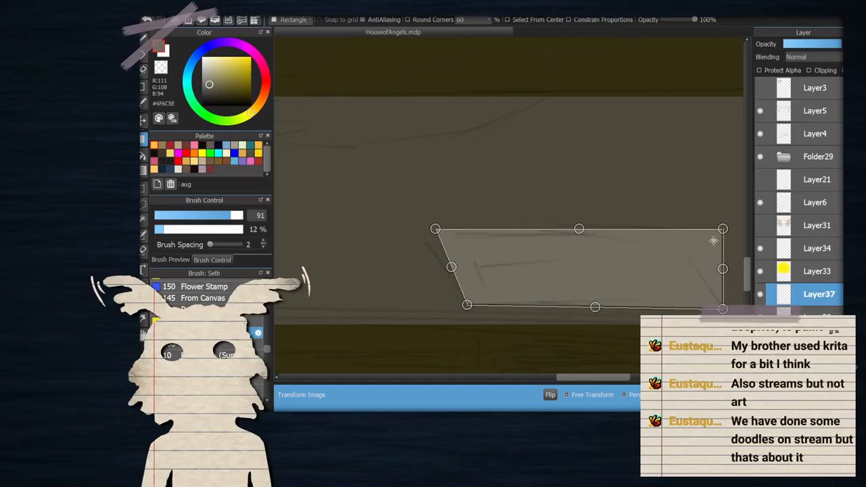
pyautogui.moveTo(721, 230); pyautogui.dragTo(678, 227)
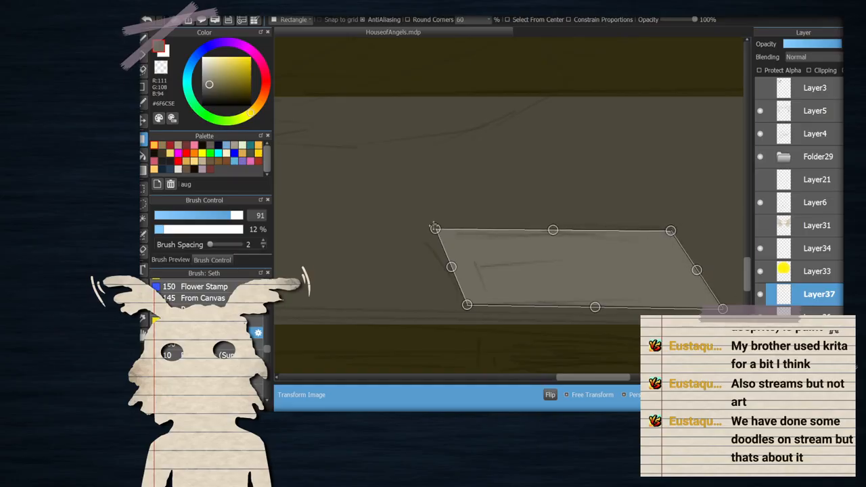
pyautogui.moveTo(435, 229); pyautogui.dragTo(428, 235)
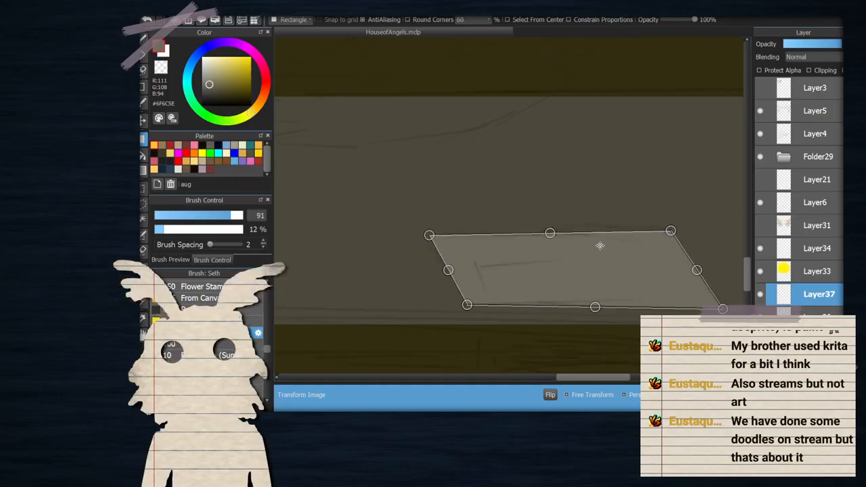
pyautogui.moveTo(671, 230); pyautogui.dragTo(671, 236)
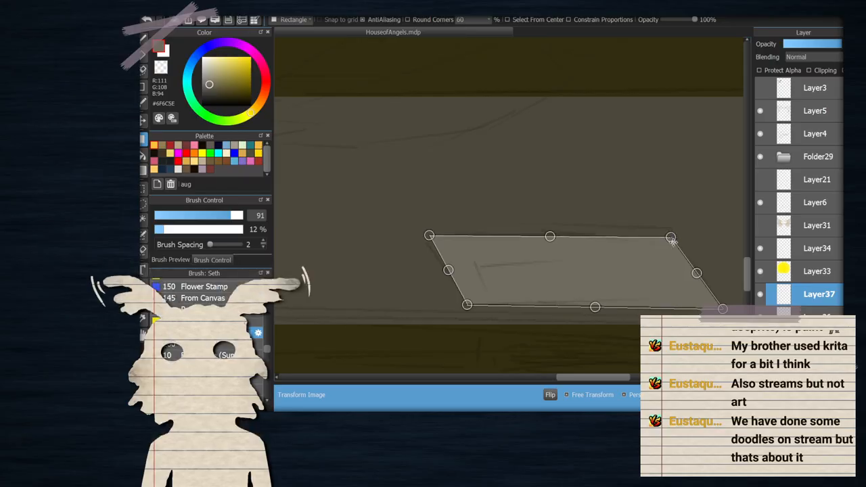
pyautogui.scroll(-3, 587, 274)
pyautogui.scroll(3, 544, 261)
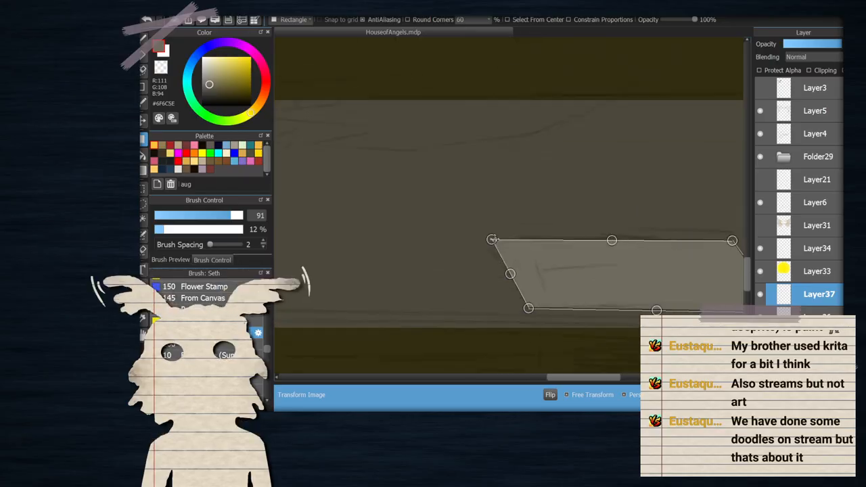
pyautogui.scroll(-1, 501, 240)
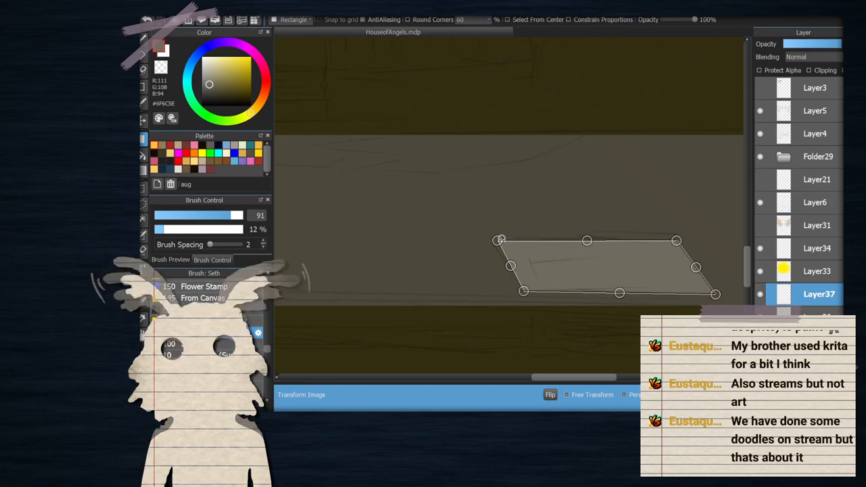
pyautogui.scroll(-2, 463, 191)
pyautogui.scroll(2, 463, 191)
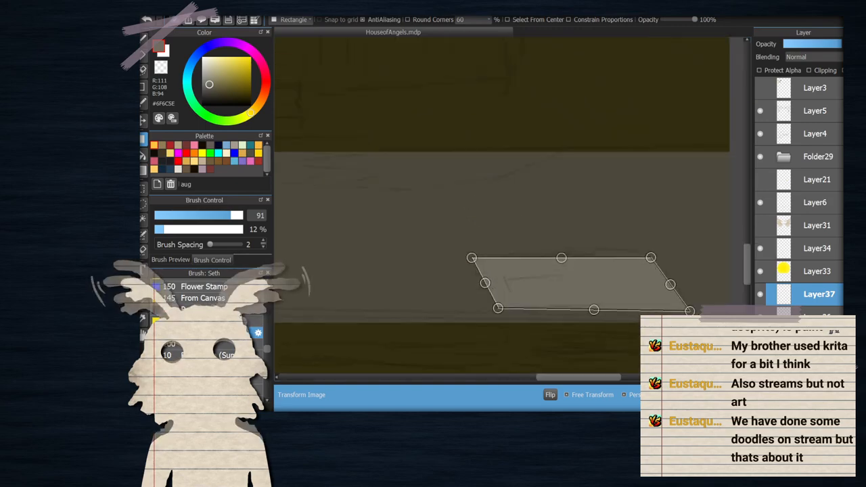
pyautogui.press('Return')
pyautogui.scroll(1, 643, 329)
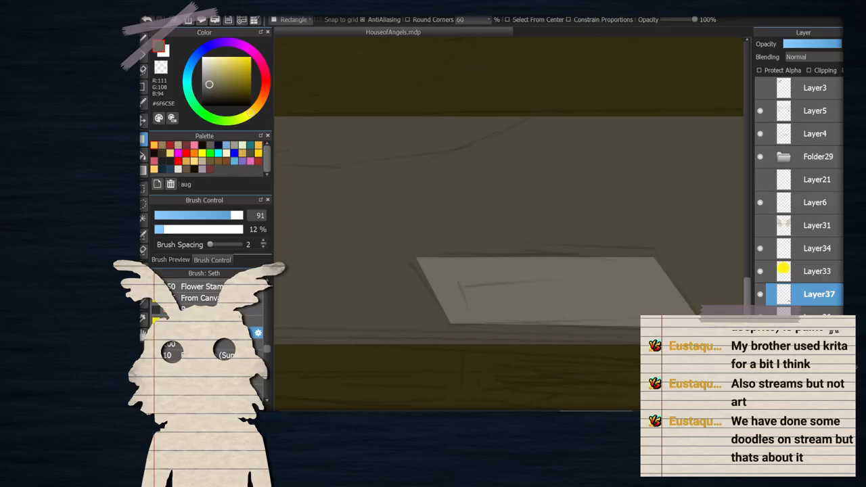
# Draw a 3.7 Pencil rectangle outline on a new layer and roughly distort it around the light parallelogram
pyautogui.click(143, 88)
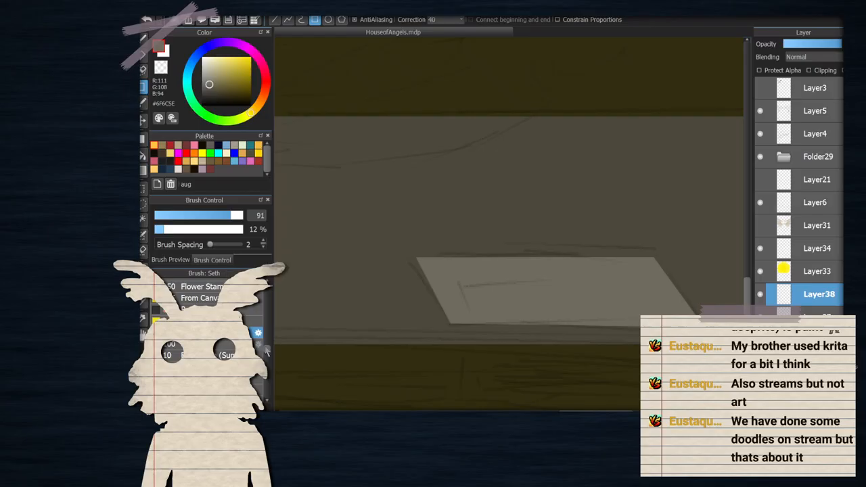
pyautogui.click(158, 217)
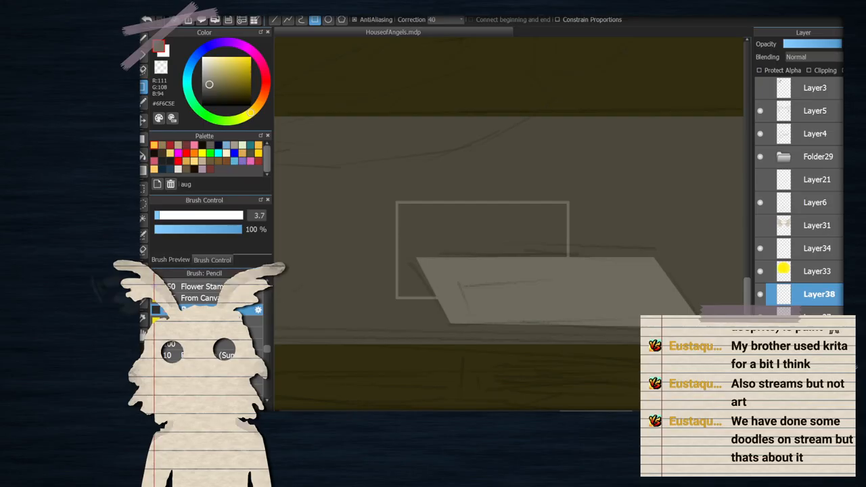
pyautogui.hotkey('ctrl', 't')
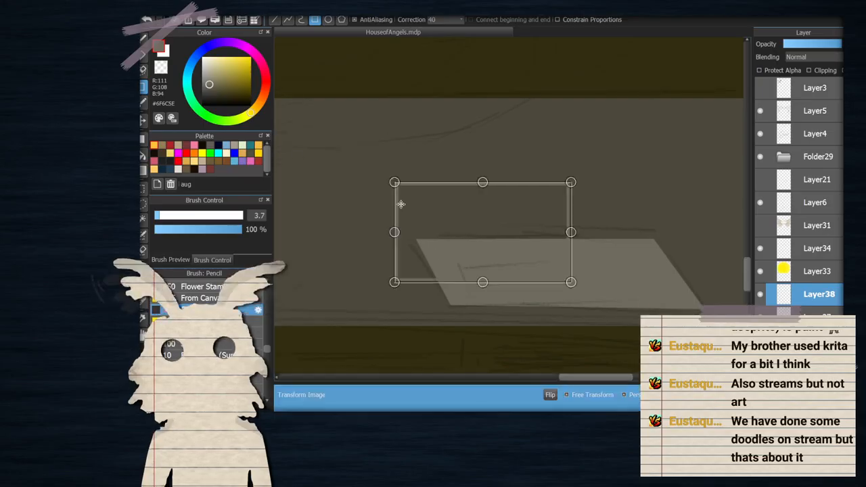
pyautogui.moveTo(582, 293); pyautogui.dragTo(743, 333)
pyautogui.moveTo(573, 183); pyautogui.dragTo(655, 232)
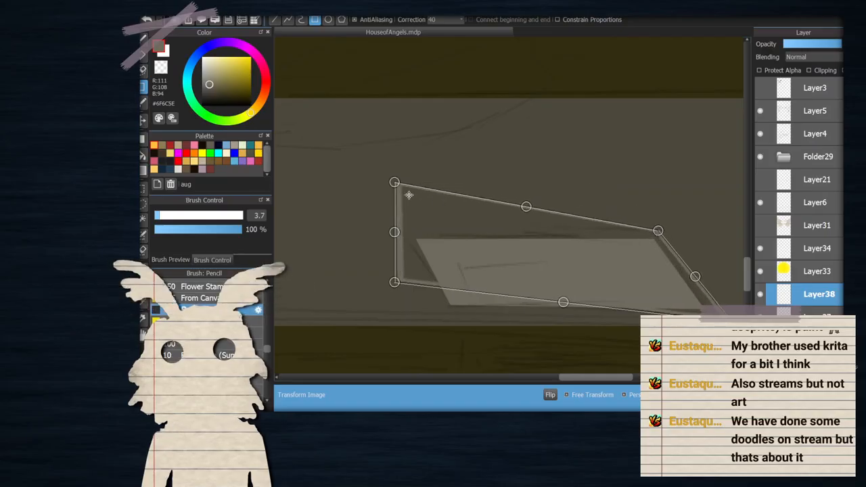
pyautogui.moveTo(394, 183); pyautogui.dragTo(410, 234)
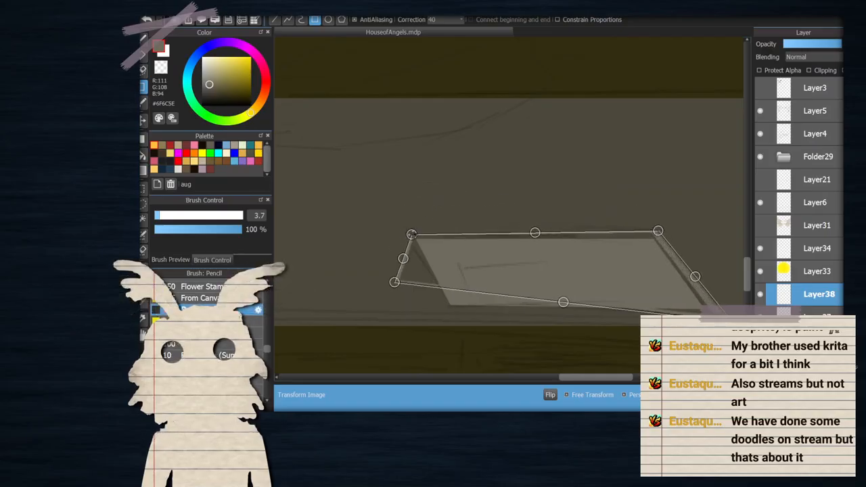
pyautogui.moveTo(395, 284); pyautogui.dragTo(445, 313)
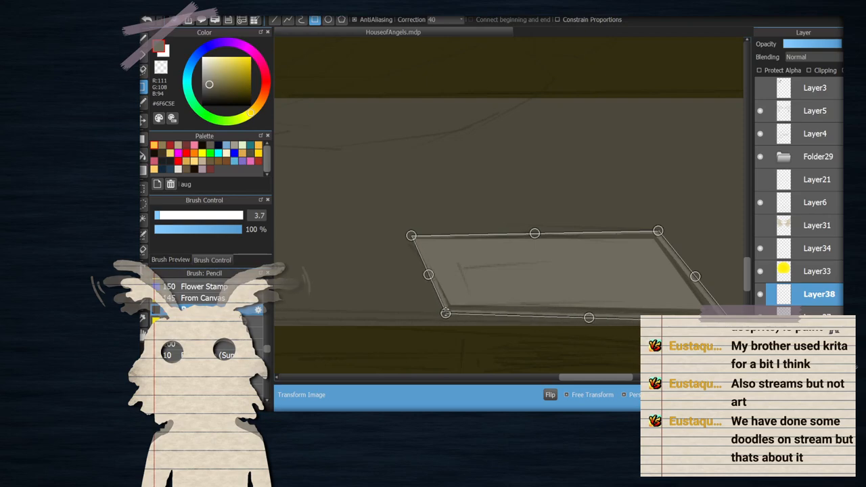
# Fine-tune the outline's corners so it frames the light parallelogram with an even gap, and apply the transform
pyautogui.scroll(3, 734, 326)
pyautogui.moveTo(713, 297); pyautogui.dragTo(691, 280)
pyautogui.scroll(-4, 677, 250)
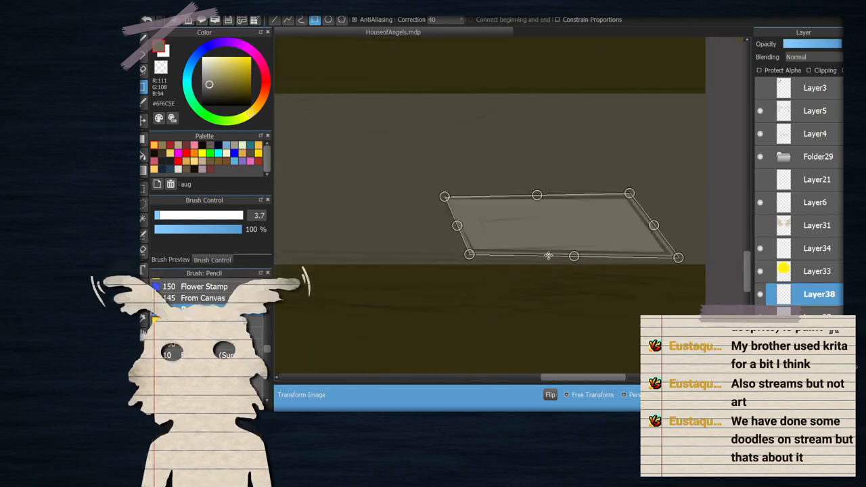
pyautogui.scroll(3, 527, 254)
pyautogui.moveTo(371, 251); pyautogui.dragTo(369, 256)
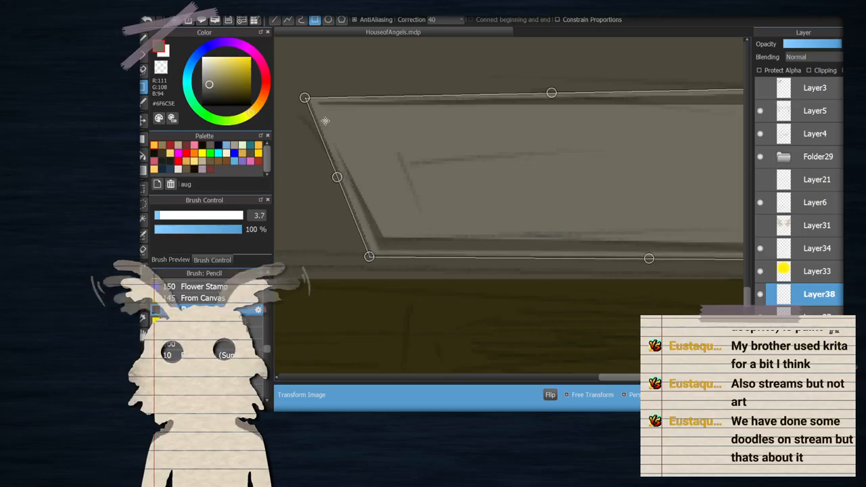
pyautogui.moveTo(304, 98); pyautogui.dragTo(293, 96)
pyautogui.scroll(-4, 411, 160)
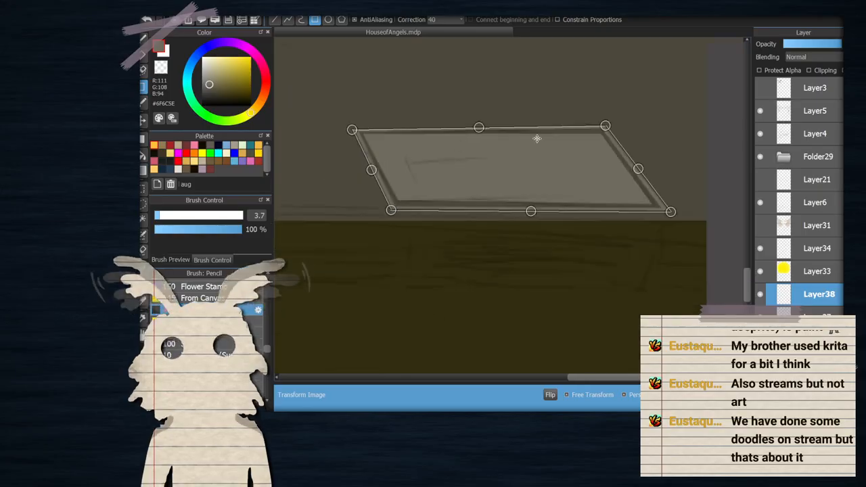
pyautogui.scroll(3, 629, 121)
pyautogui.moveTo(629, 116); pyautogui.dragTo(629, 126)
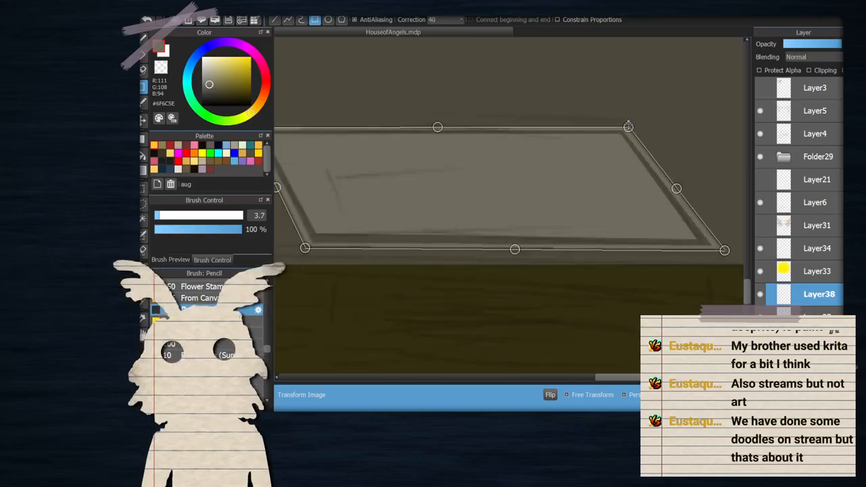
pyautogui.scroll(-2, 598, 184)
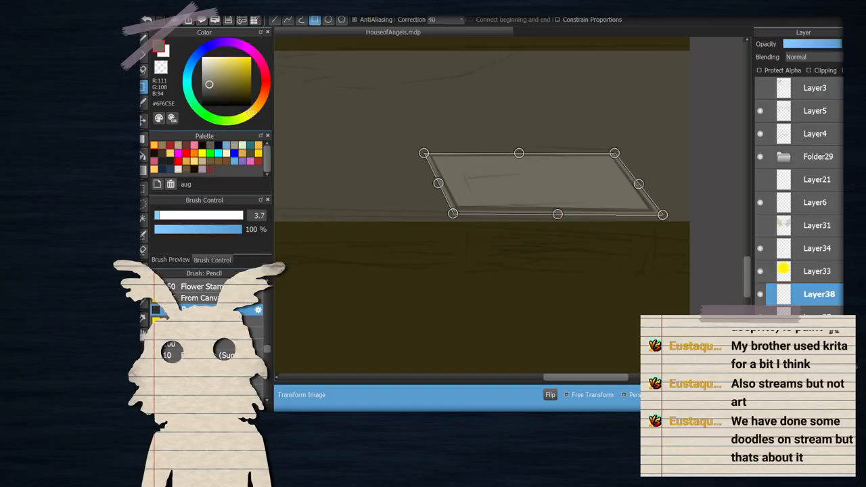
pyautogui.press('Return')
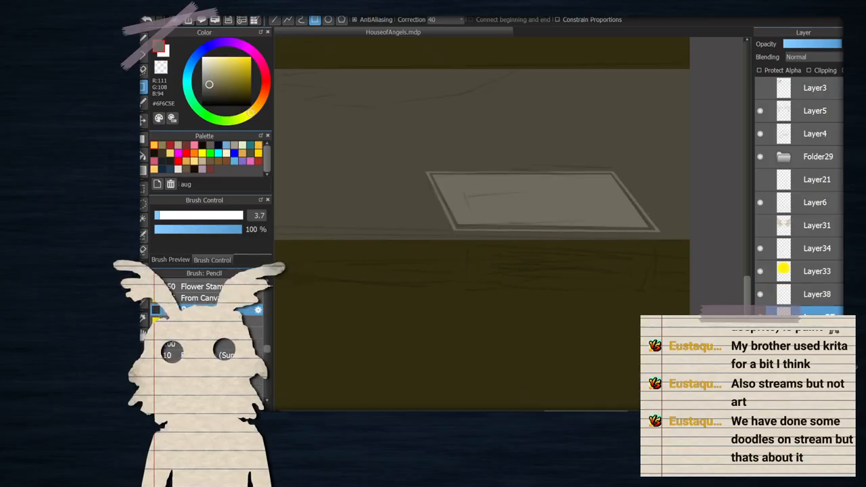
# Try selecting the light parallelogram on Layer37 with the Magic Wand, using Layer as reference and tolerance 22, then clear the selection
pyautogui.click(143, 225)
pyautogui.click(560, 207)
pyautogui.hotkey('ctrl', 'd')
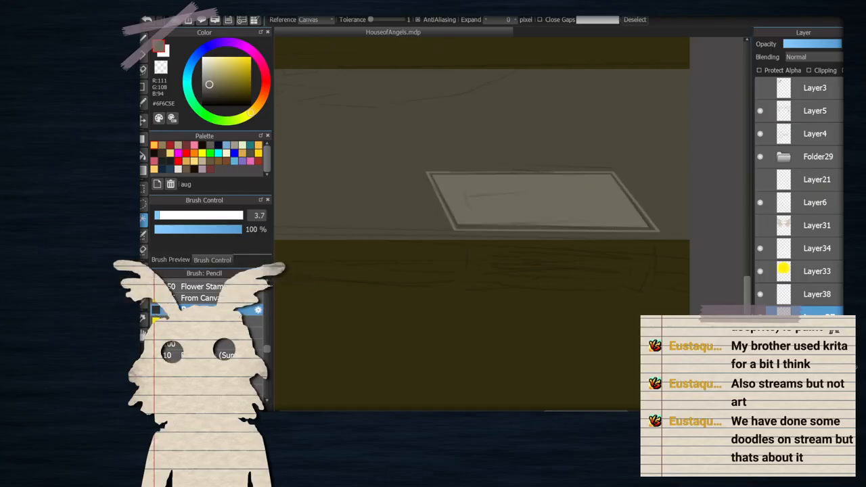
pyautogui.click(328, 21)
pyautogui.click(319, 31)
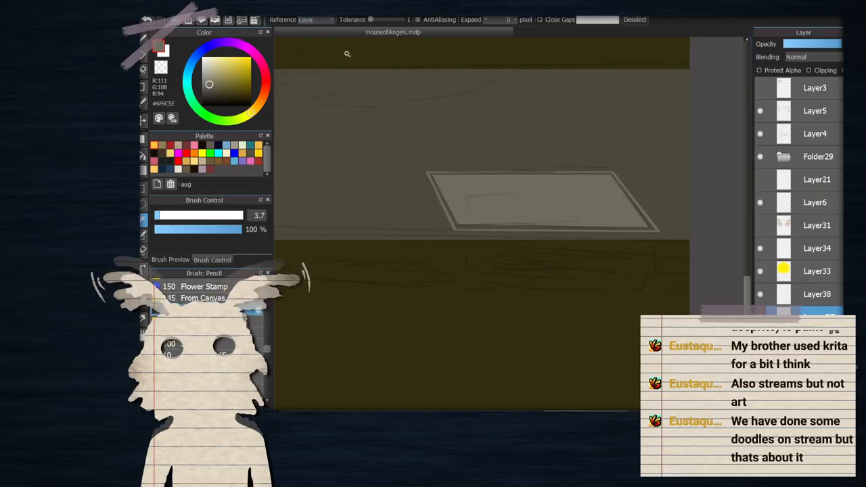
pyautogui.moveTo(371, 20); pyautogui.dragTo(375, 22)
pyautogui.click(538, 198)
pyautogui.scroll(-1, 587, 212)
pyautogui.scroll(1, 586, 211)
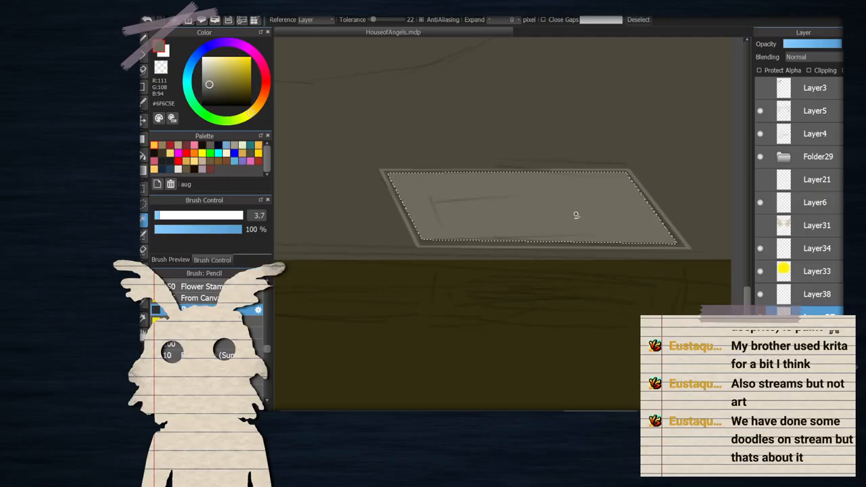
pyautogui.hotkey('ctrl', 'd')
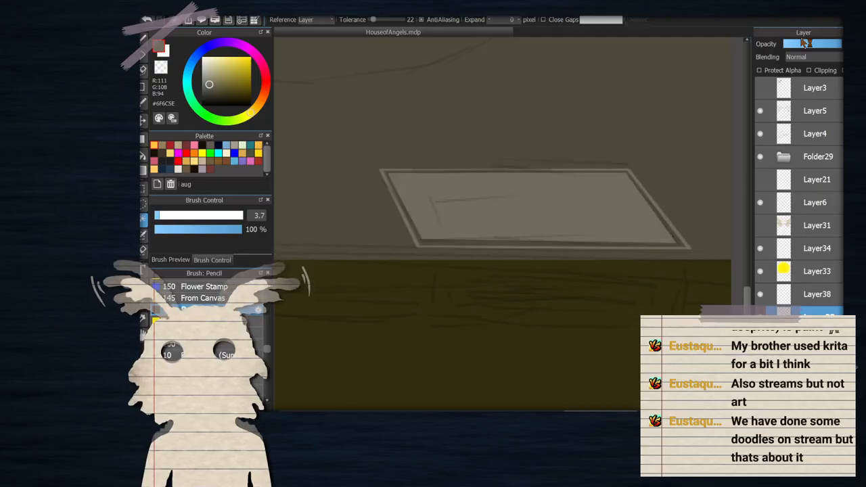
# Clip a new layer to the light parallelogram and brush faint #7F7C68 line texture over it with the longlines brush at size 249
pyautogui.click(809, 71)
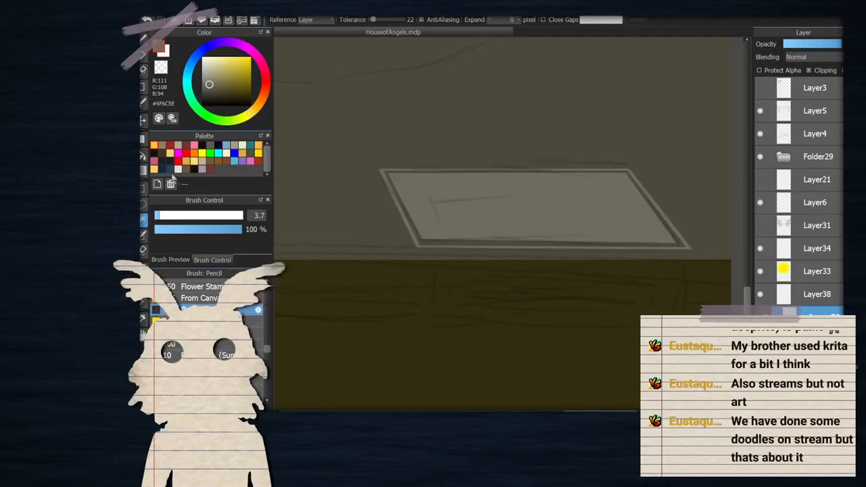
pyautogui.click(226, 335)
pyautogui.click(173, 261)
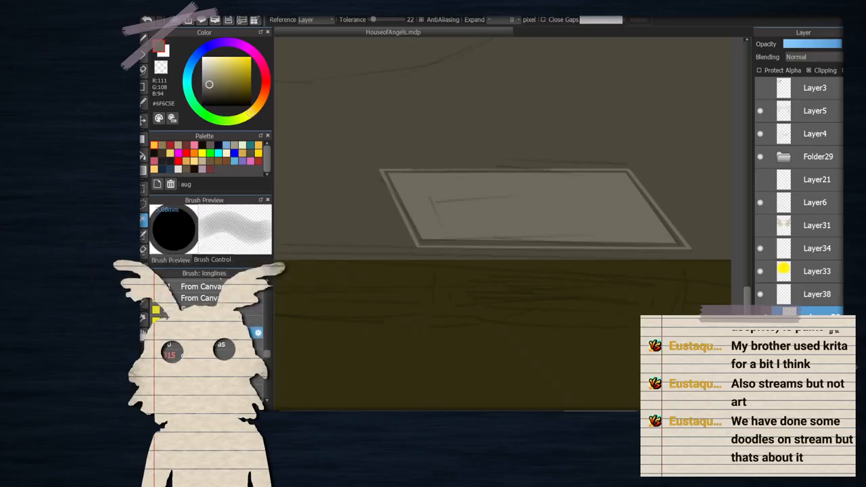
pyautogui.click(144, 39)
pyautogui.click(210, 81)
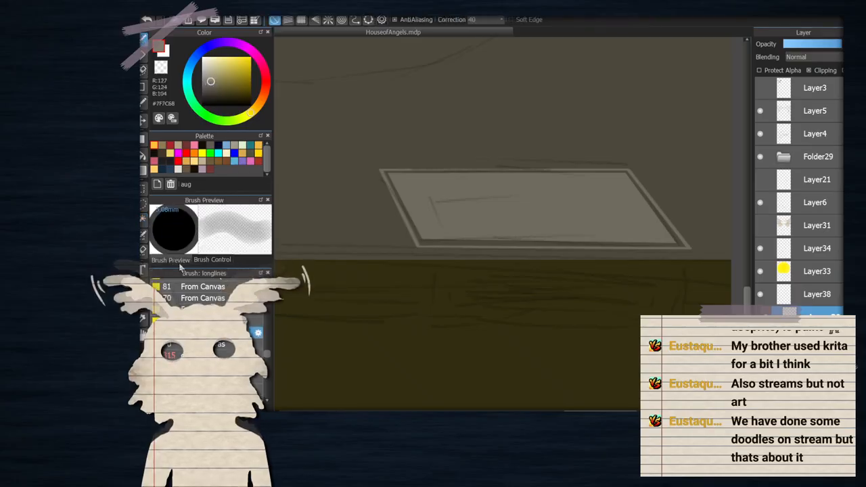
pyautogui.click(210, 260)
pyautogui.moveTo(224, 216); pyautogui.dragTo(256, 220)
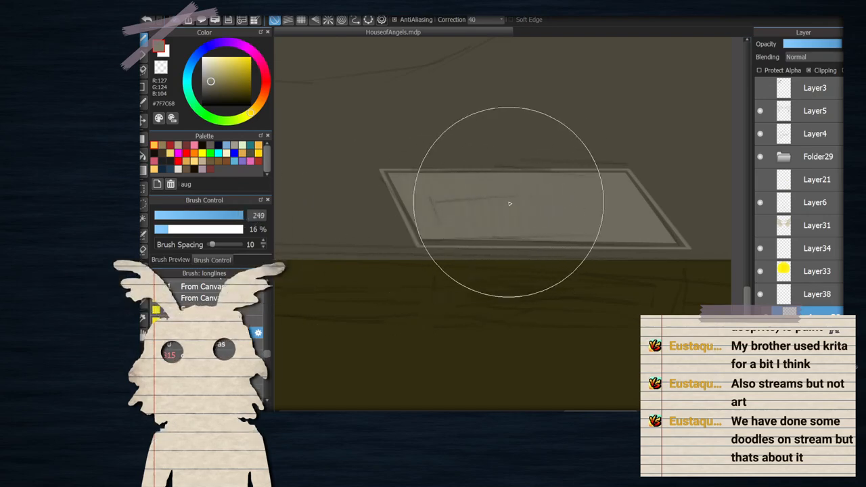
pyautogui.scroll(-1, 543, 248)
pyautogui.scroll(1, 538, 209)
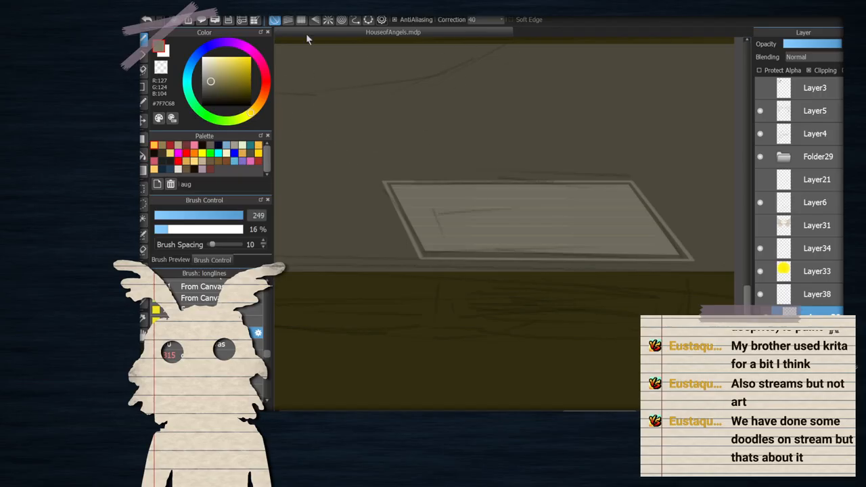
# Rotate the clipped line texture so it runs diagonally across the light parallelogram, and apply the transform
pyautogui.hotkey('ctrl', 't')
pyautogui.moveTo(359, 153); pyautogui.dragTo(358, 95)
pyautogui.scroll(-1, 473, 172)
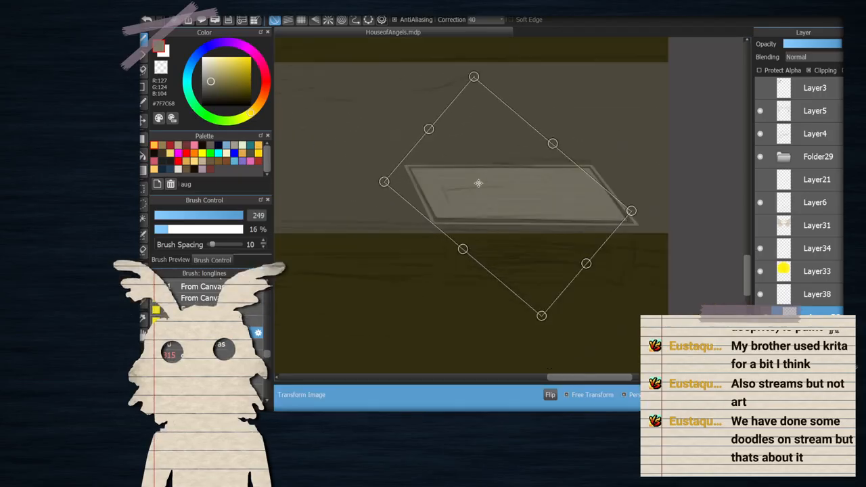
pyautogui.press('Return')
pyautogui.scroll(-3, 569, 265)
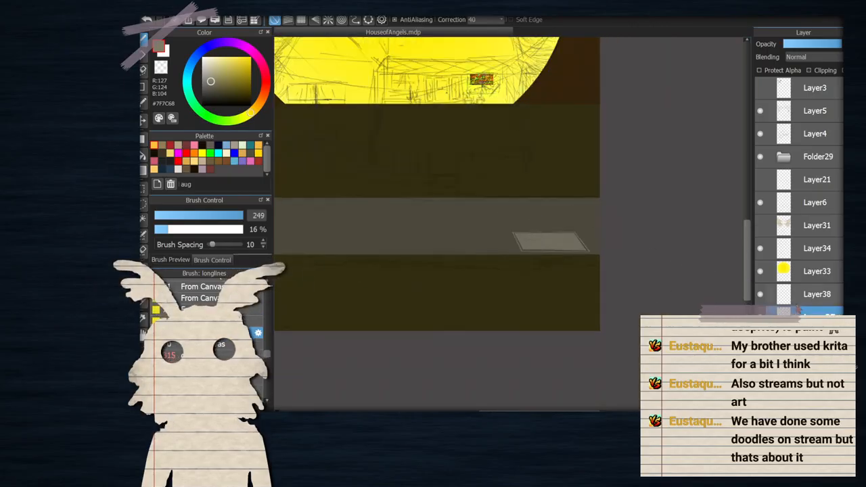
# Lower the opacity of the outline on Layer38 so the frame around the light parallelogram looks fainter
pyautogui.click(760, 299)
pyautogui.scroll(3, 528, 238)
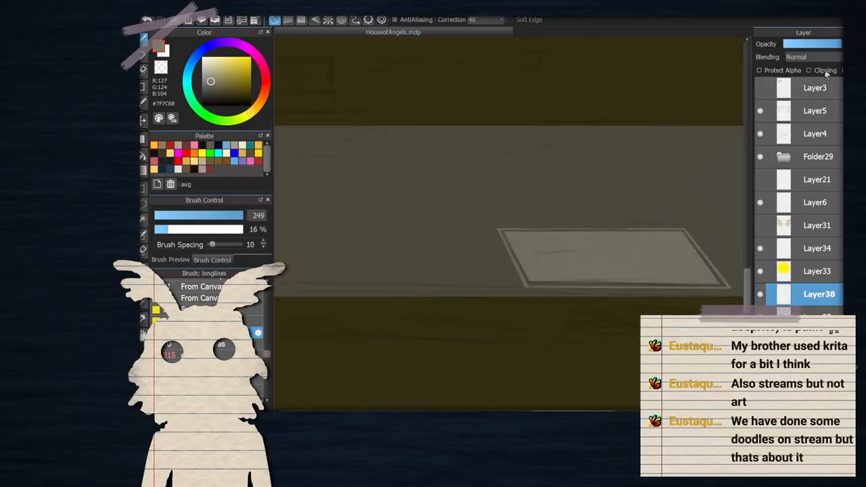
pyautogui.moveTo(825, 46); pyautogui.dragTo(817, 45)
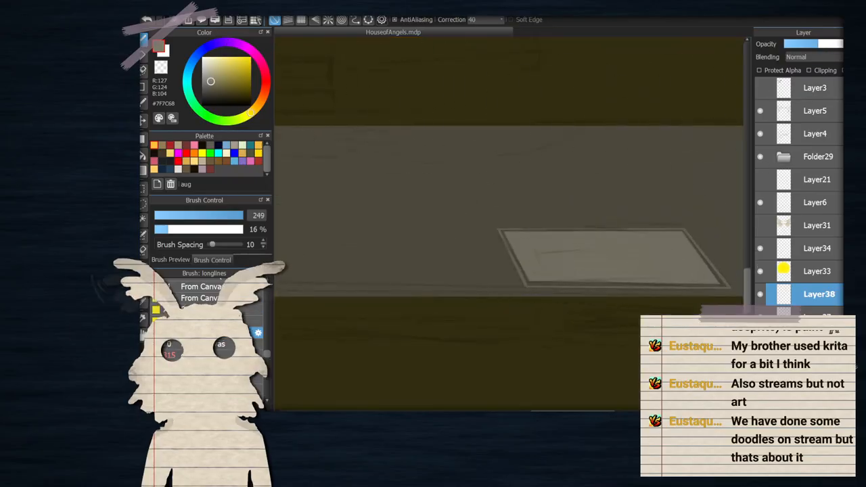
# Transform the Layer38 outline by nudging its upper-right corner slightly outward around the light parallelogram, and apply the transform
pyautogui.hotkey('ctrl', 't')
pyautogui.scroll(1, 515, 267)
pyautogui.moveTo(487, 271); pyautogui.dragTo(485, 267)
pyautogui.scroll(-1, 485, 267)
pyautogui.scroll(1, 718, 266)
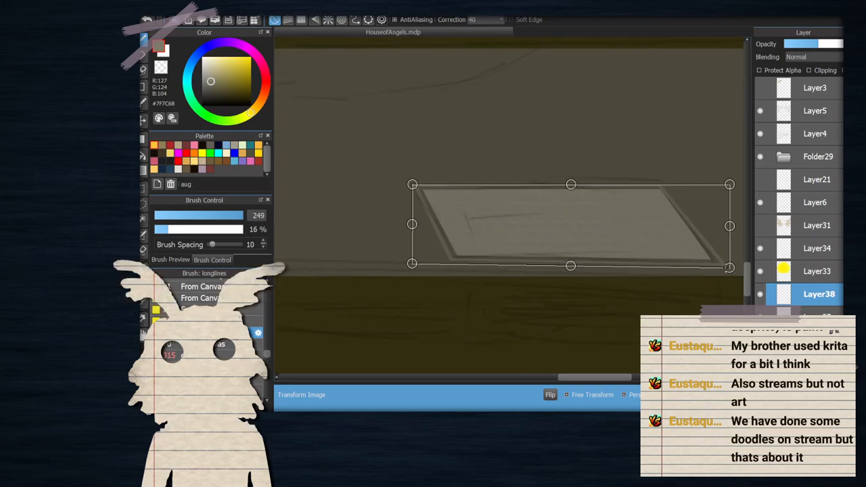
pyautogui.moveTo(723, 182); pyautogui.dragTo(734, 184)
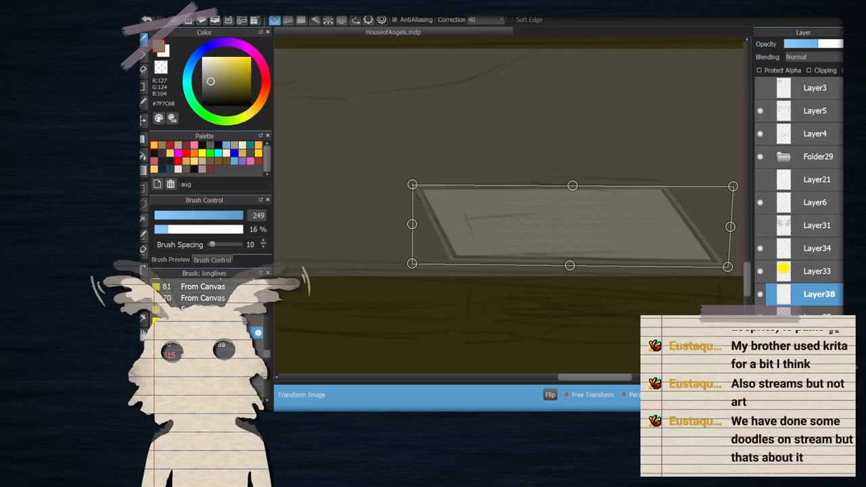
pyautogui.press('Return')
# Show the wings on Layer31 over the yellow disc and check them against the whole composition
pyautogui.scroll(-4, 580, 199)
pyautogui.scroll(2, 528, 174)
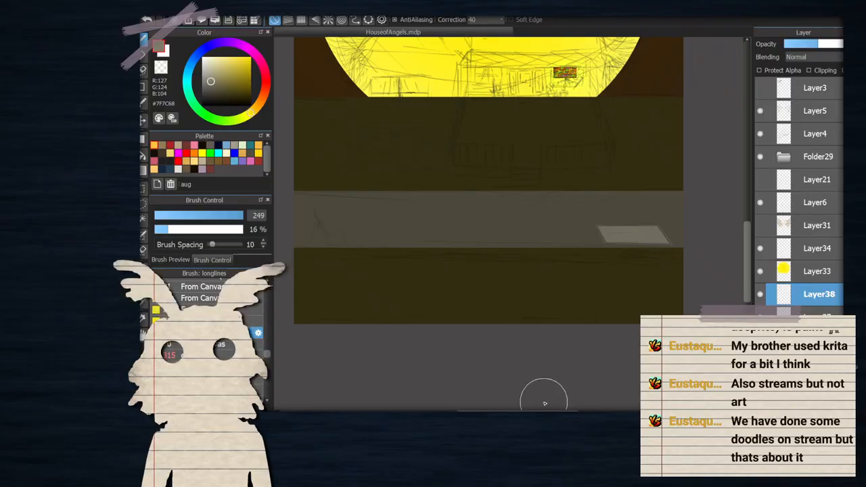
pyautogui.scroll(-3, 548, 248)
pyautogui.scroll(2, 522, 177)
pyautogui.scroll(-1, 523, 177)
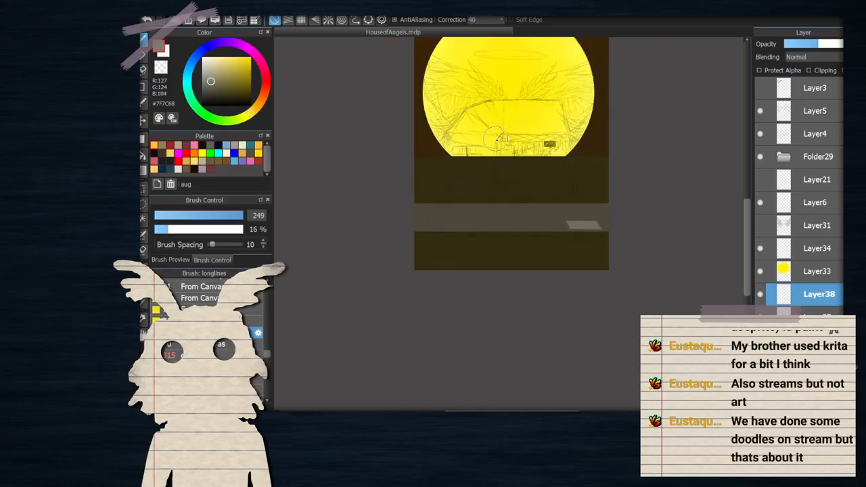
pyautogui.scroll(1, 488, 83)
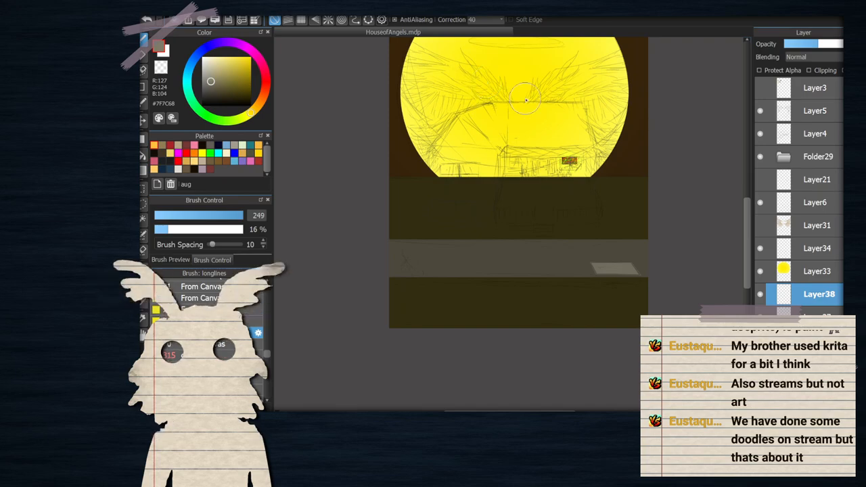
pyautogui.click(760, 226)
pyautogui.scroll(-2, 567, 189)
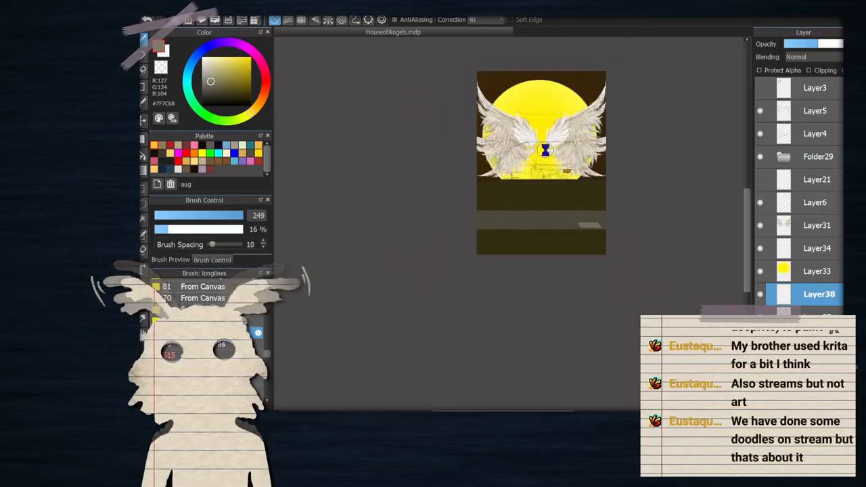
pyautogui.scroll(1, 544, 153)
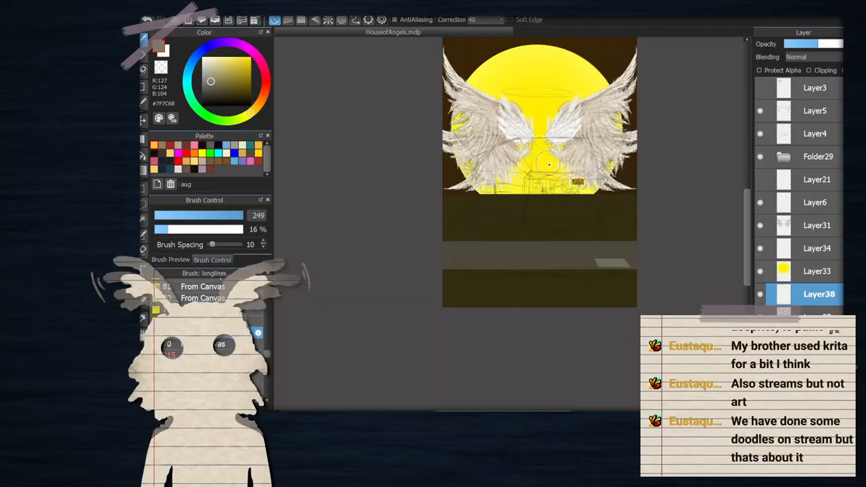
pyautogui.scroll(2, 549, 164)
pyautogui.scroll(-1, 549, 164)
pyautogui.scroll(1, 549, 164)
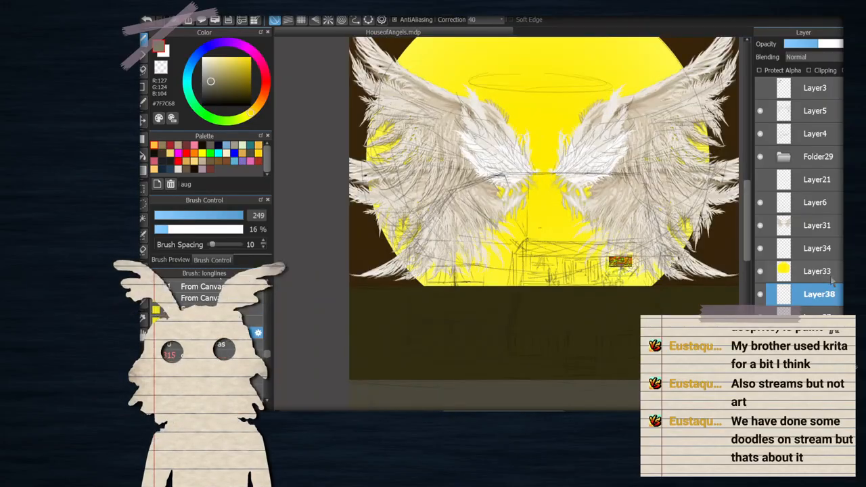
# Duplicate the yellow disc on Layer33, place the copy directly above the Layer31 wings, and clip it to them
pyautogui.click(810, 271)
pyautogui.click(810, 226)
pyautogui.click(811, 270)
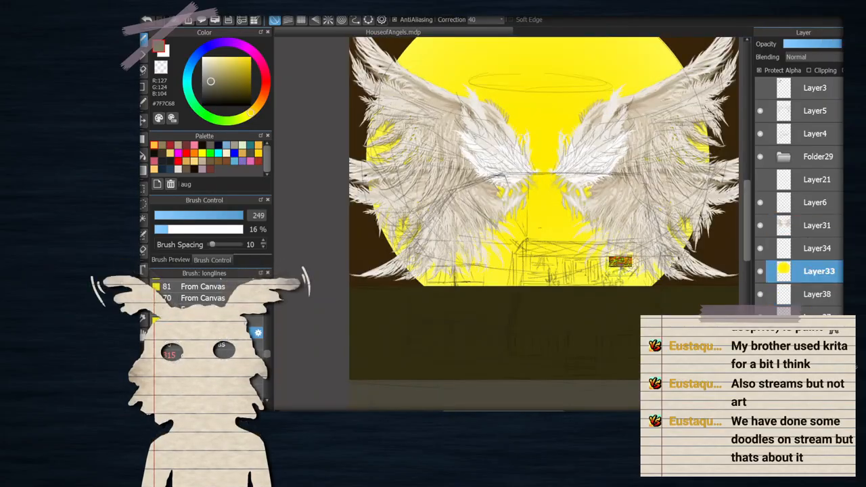
pyautogui.moveTo(811, 272); pyautogui.dragTo(804, 226)
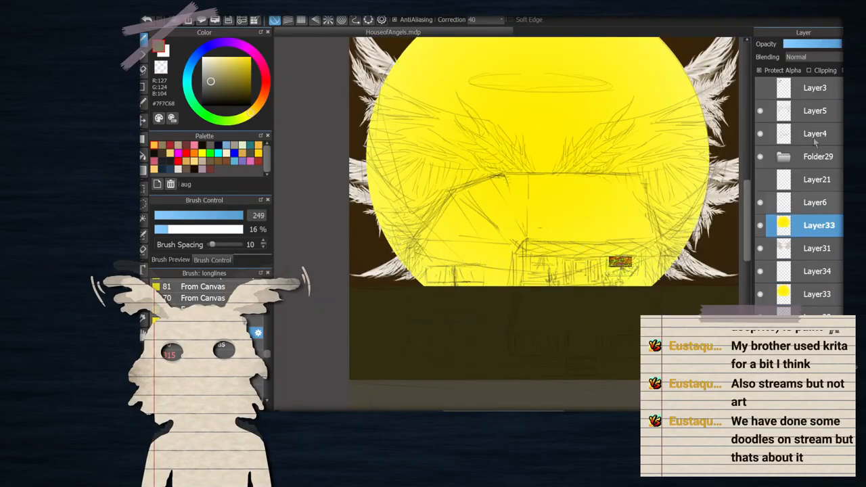
pyautogui.click(809, 70)
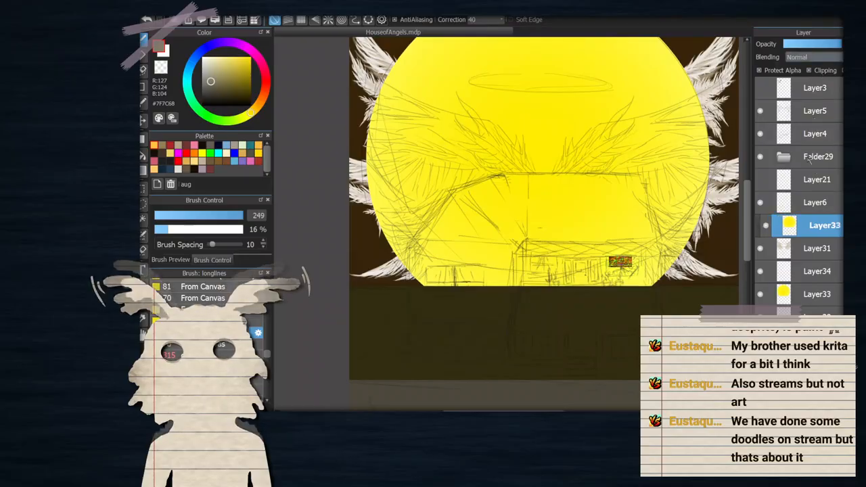
# Try Soft Light at reduced opacity on the clipped disc copy, then set its blending to Add with a low opacity
pyautogui.click(807, 155)
pyautogui.moveTo(826, 44)
pyautogui.mouseDown()
pyautogui.moveTo(817, 43)
pyautogui.moveTo(826, 45)
pyautogui.mouseUp()
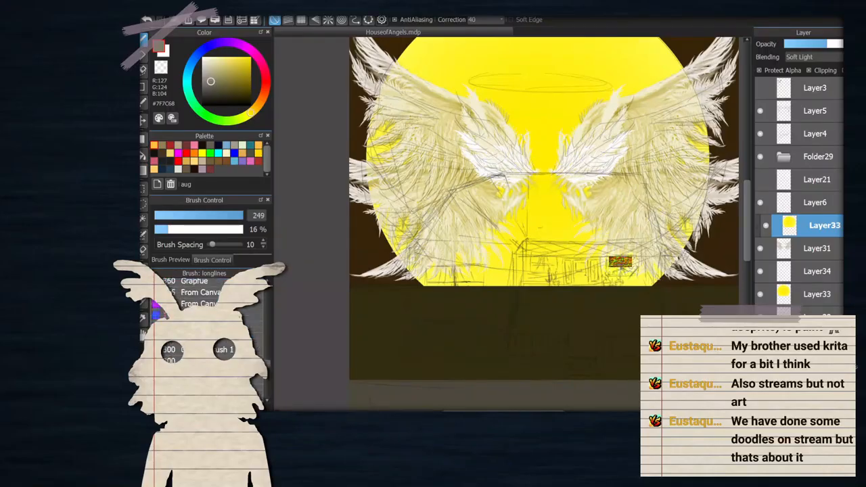
pyautogui.click(823, 59)
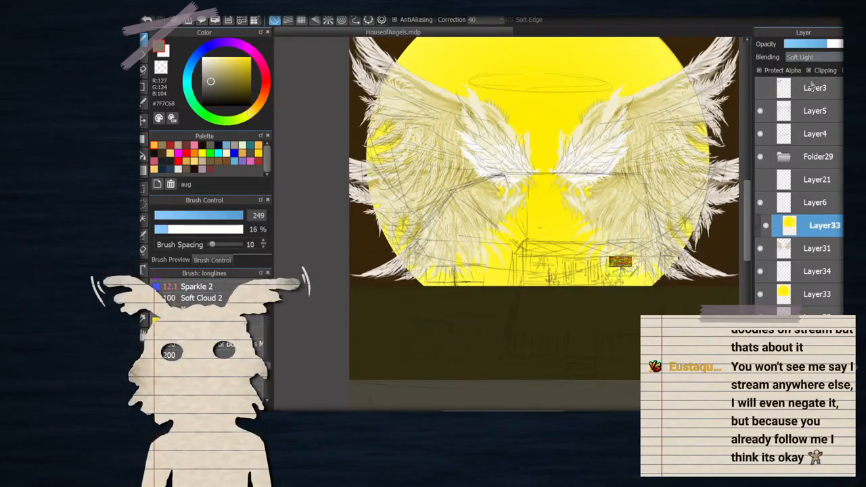
pyautogui.click(809, 84)
pyautogui.moveTo(826, 42); pyautogui.dragTo(795, 43)
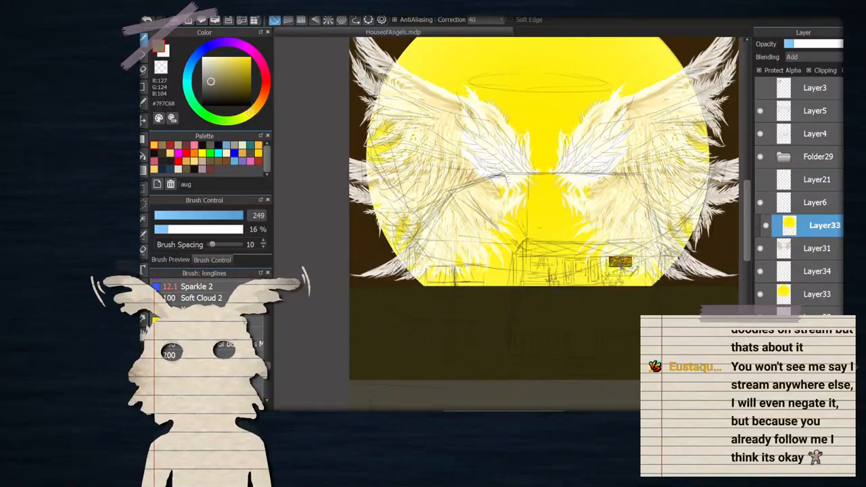
# Choose the Airbrush (Soft) brush with transparent colour at size 303 for erasing the clipped disc copy
pyautogui.scroll(-1, 206, 338)
pyautogui.scroll(2, 206, 339)
pyautogui.scroll(2, 206, 325)
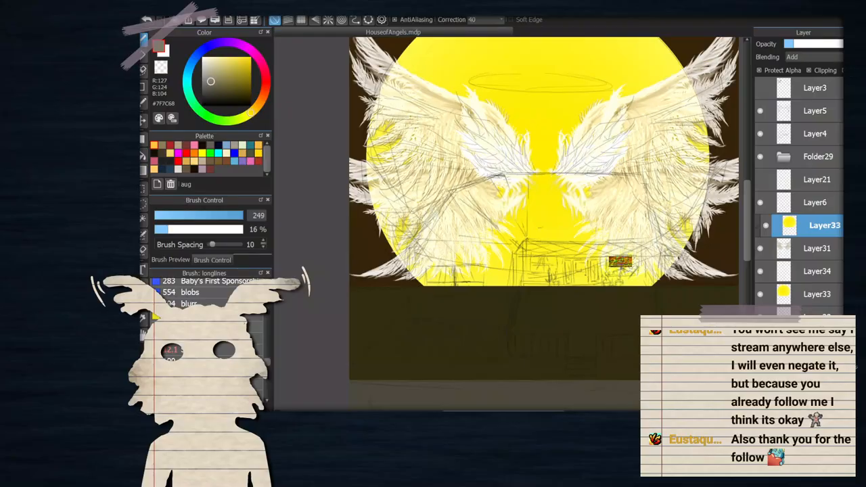
pyautogui.scroll(-2, 208, 332)
pyautogui.scroll(5, 208, 331)
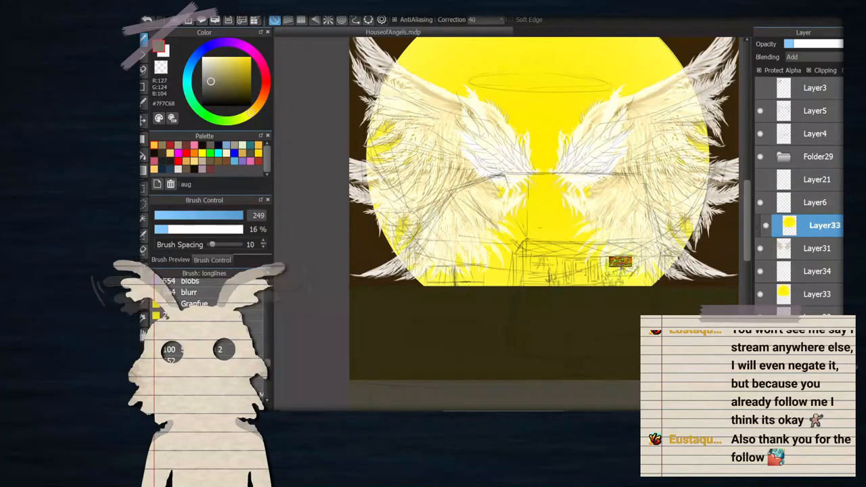
pyautogui.scroll(6, 209, 304)
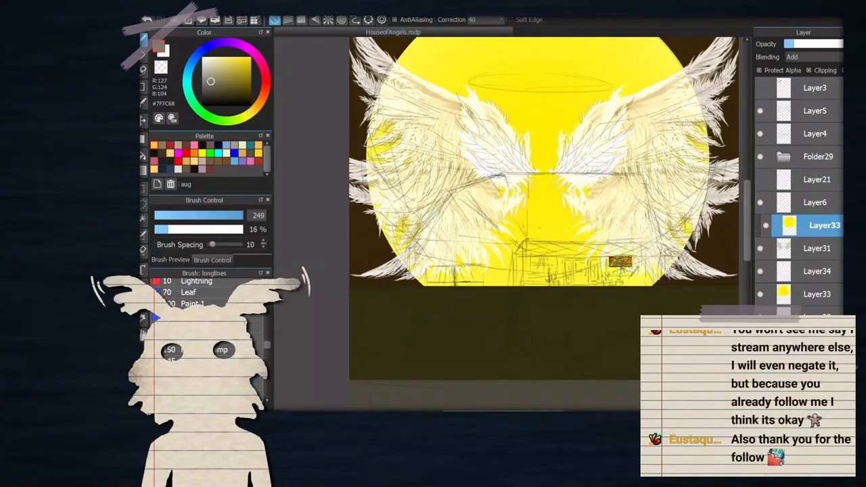
pyautogui.scroll(-8, 208, 304)
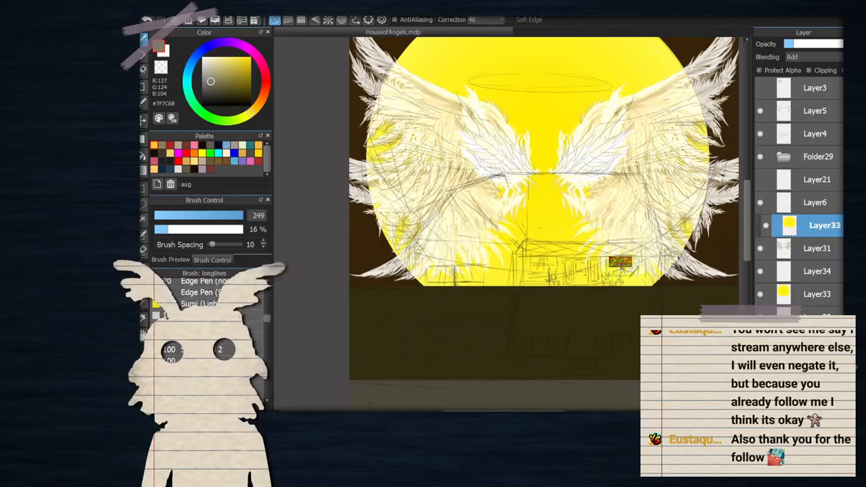
pyautogui.click(207, 316)
pyautogui.click(159, 65)
pyautogui.click(227, 217)
pyautogui.moveTo(228, 217); pyautogui.dragTo(247, 217)
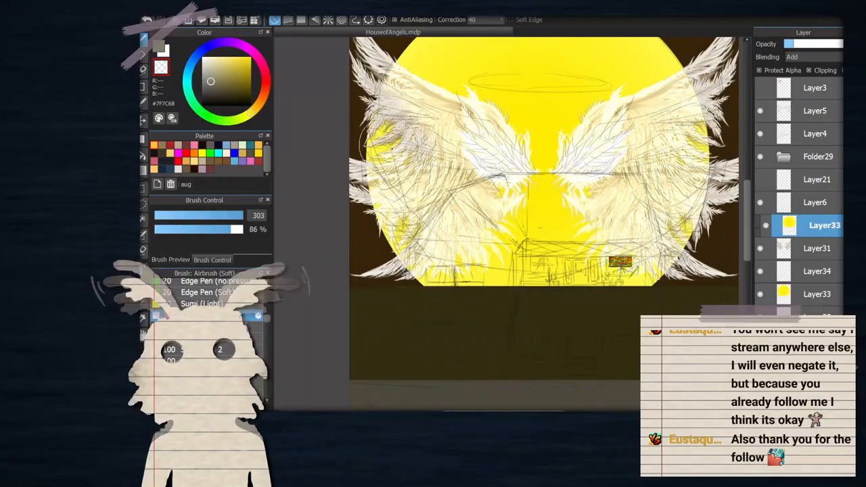
# Try softly erasing the yellow tint from the left wing with the airbrush at size 796 and 26% opacity, then undo the erasing
pyautogui.moveTo(234, 216); pyautogui.dragTo(267, 218)
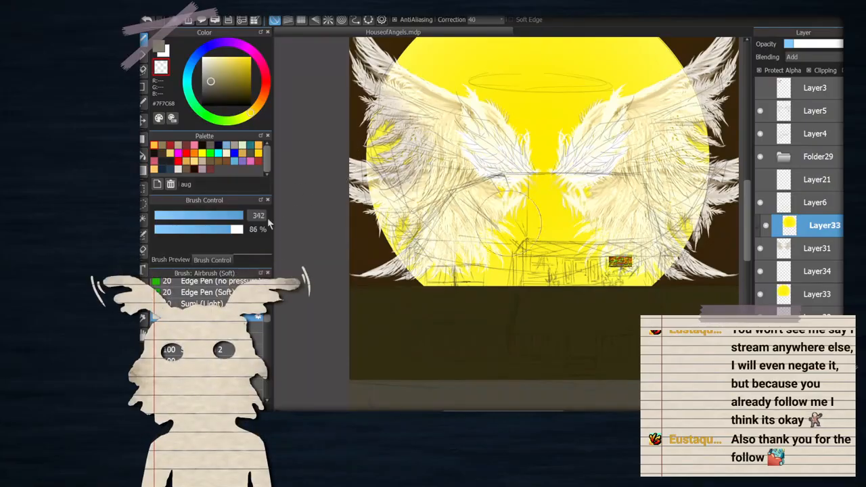
pyautogui.moveTo(194, 231); pyautogui.dragTo(178, 231)
pyautogui.moveTo(233, 216); pyautogui.dragTo(274, 218)
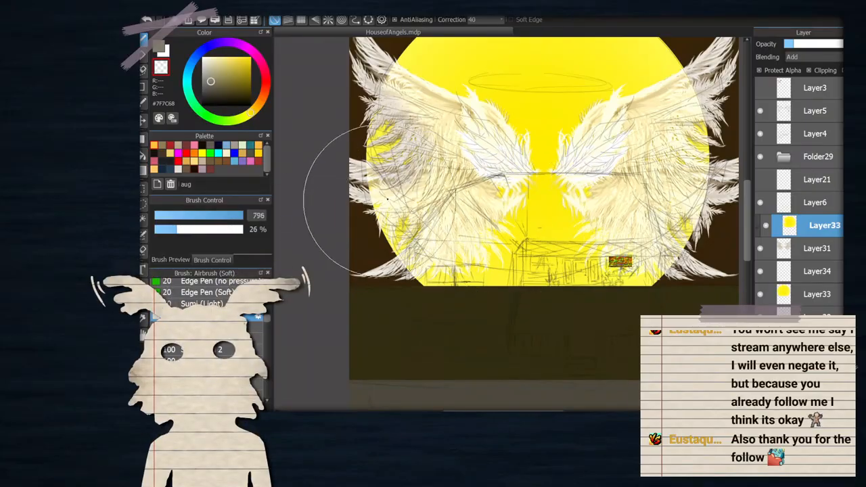
pyautogui.moveTo(444, 177)
pyautogui.mouseDown()
pyautogui.moveTo(428, 232)
pyautogui.moveTo(495, 234)
pyautogui.moveTo(386, 243)
pyautogui.mouseUp()
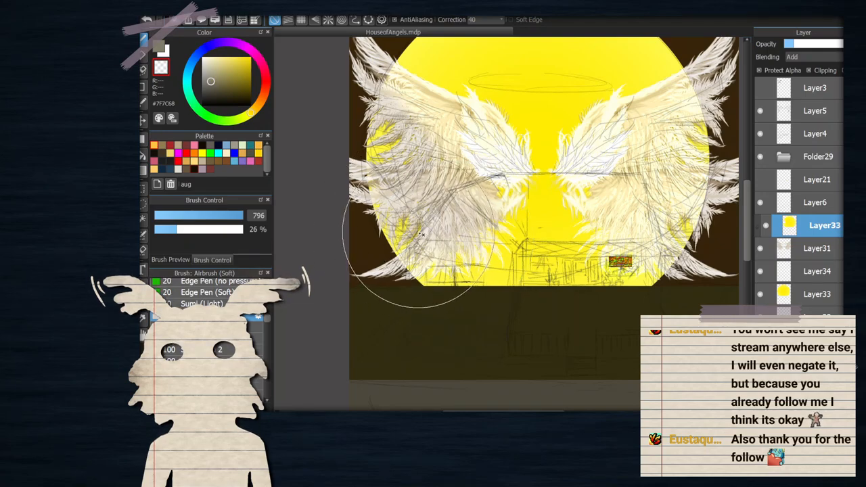
pyautogui.hotkey('ctrl', 'z')
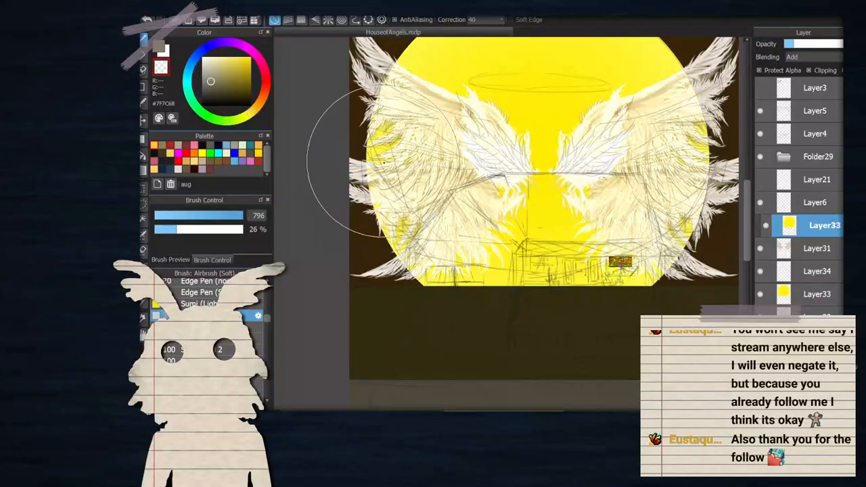
# Softly erase the yellow tint over the left wing's outer feathers at brush size 309, first at 26% and then at 11% opacity
pyautogui.moveTo(233, 217); pyautogui.dragTo(265, 228)
pyautogui.moveTo(415, 117)
pyautogui.mouseDown()
pyautogui.moveTo(523, 174)
pyautogui.moveTo(483, 167)
pyautogui.mouseUp()
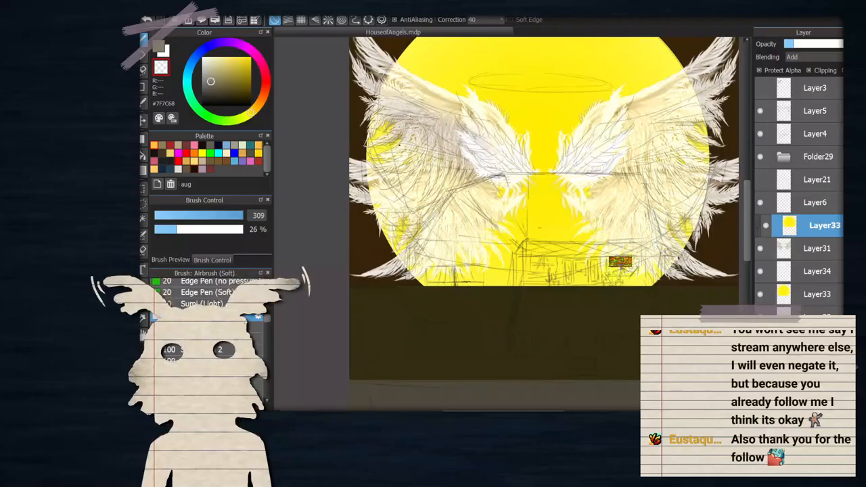
pyautogui.moveTo(411, 168)
pyautogui.mouseDown()
pyautogui.moveTo(443, 152)
pyautogui.moveTo(430, 185)
pyautogui.moveTo(389, 198)
pyautogui.moveTo(441, 196)
pyautogui.moveTo(390, 201)
pyautogui.moveTo(417, 203)
pyautogui.moveTo(421, 221)
pyautogui.moveTo(450, 222)
pyautogui.moveTo(443, 277)
pyautogui.moveTo(487, 226)
pyautogui.moveTo(485, 240)
pyautogui.moveTo(477, 237)
pyautogui.moveTo(487, 209)
pyautogui.moveTo(469, 230)
pyautogui.mouseUp()
pyautogui.moveTo(178, 229); pyautogui.dragTo(164, 230)
pyautogui.moveTo(478, 210)
pyautogui.mouseDown()
pyautogui.moveTo(432, 196)
pyautogui.moveTo(400, 165)
pyautogui.moveTo(429, 100)
pyautogui.moveTo(474, 126)
pyautogui.moveTo(487, 147)
pyautogui.mouseUp()
# Softly erase the yellow tint over the right wing's outer feathers to match the left wing, at size 309 and 11% opacity
pyautogui.scroll(-1, 497, 197)
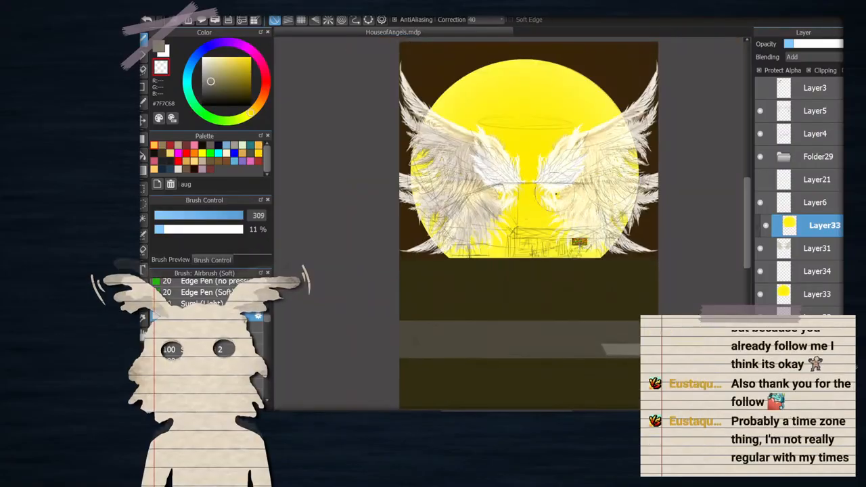
pyautogui.scroll(1, 598, 159)
pyautogui.moveTo(598, 180)
pyautogui.mouseDown()
pyautogui.moveTo(612, 143)
pyautogui.moveTo(629, 154)
pyautogui.moveTo(684, 96)
pyautogui.moveTo(606, 160)
pyautogui.mouseUp()
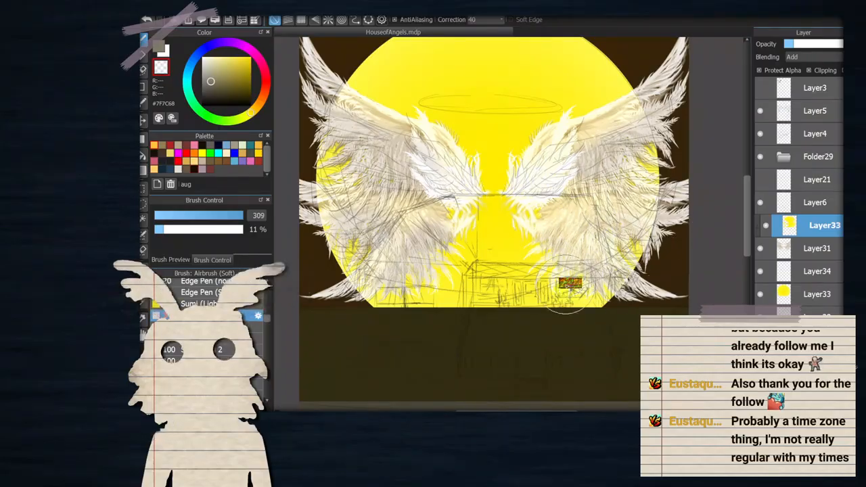
# Examine the softened yellow tint on both wings, close up and against the whole composition
pyautogui.scroll(-2, 533, 258)
pyautogui.scroll(2, 533, 256)
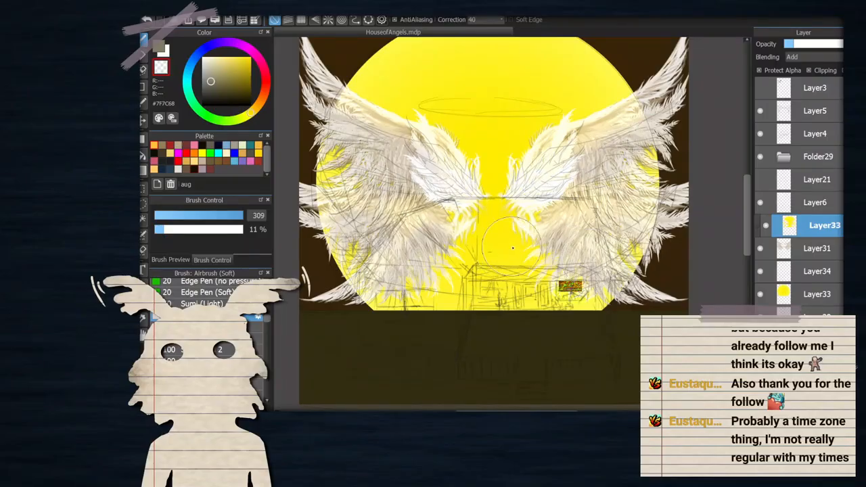
pyautogui.scroll(-1, 529, 212)
pyautogui.scroll(1, 527, 209)
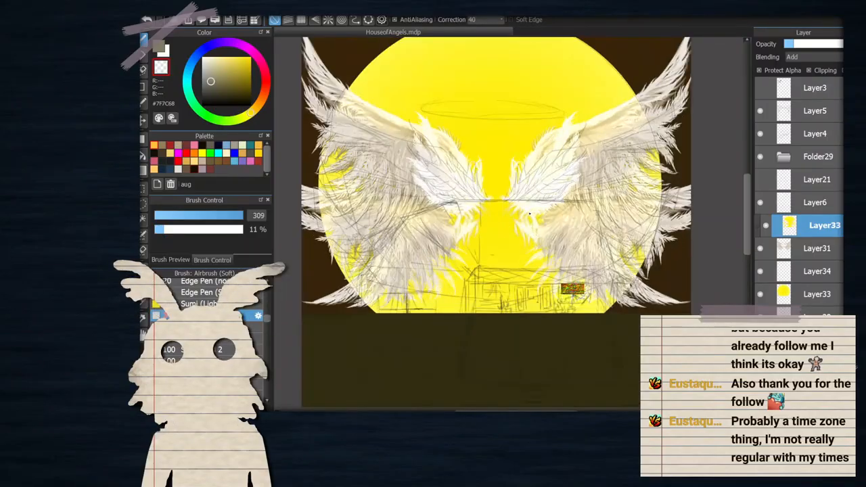
pyautogui.scroll(-1, 502, 175)
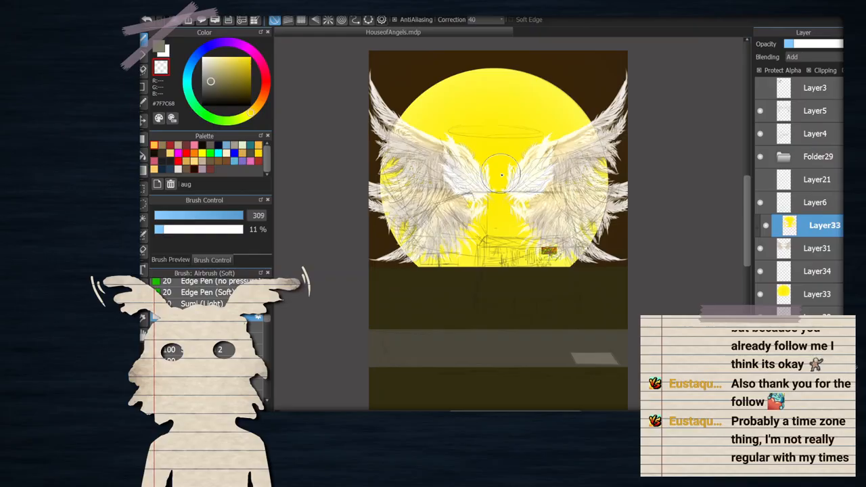
pyautogui.scroll(1, 502, 175)
pyautogui.scroll(-1, 469, 91)
pyautogui.scroll(1, 507, 145)
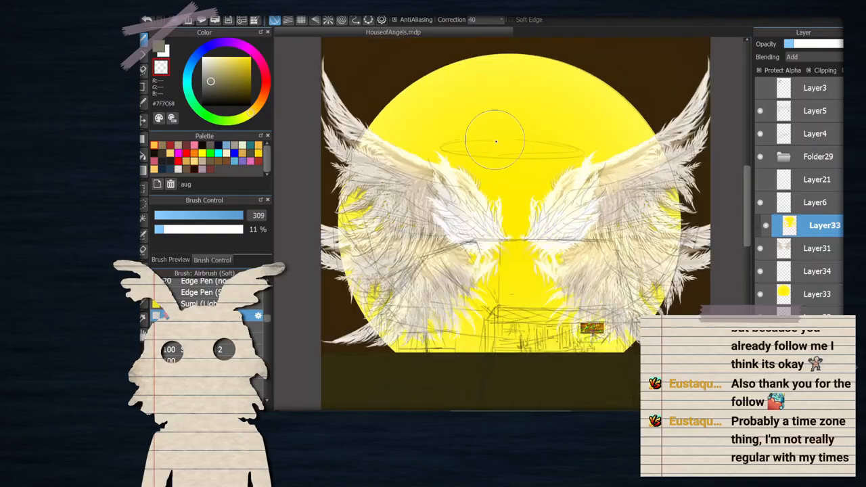
pyautogui.scroll(-1, 507, 170)
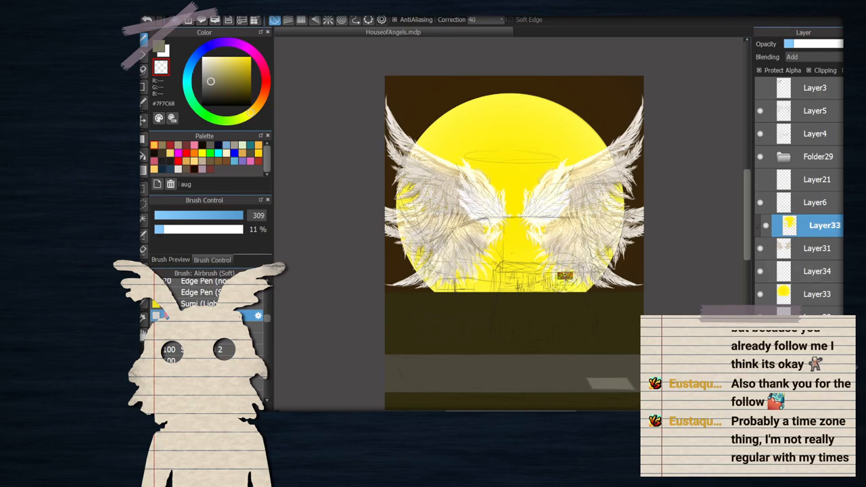
pyautogui.scroll(1, 548, 264)
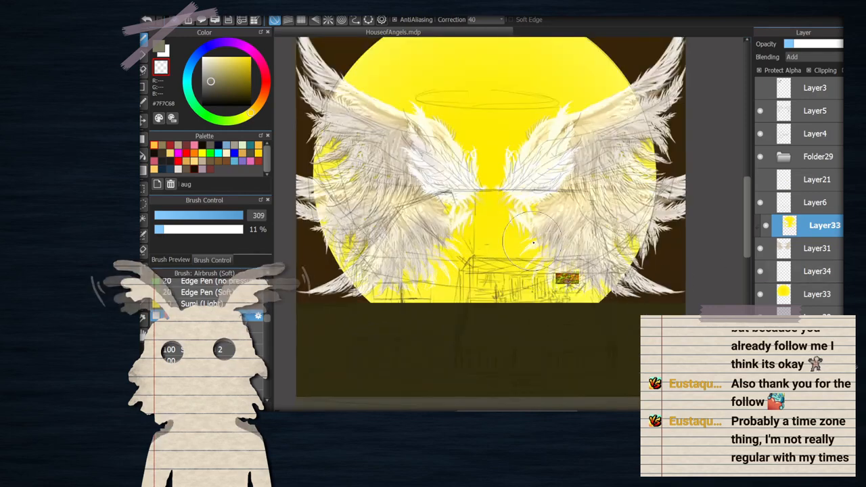
pyautogui.scroll(-2, 622, 215)
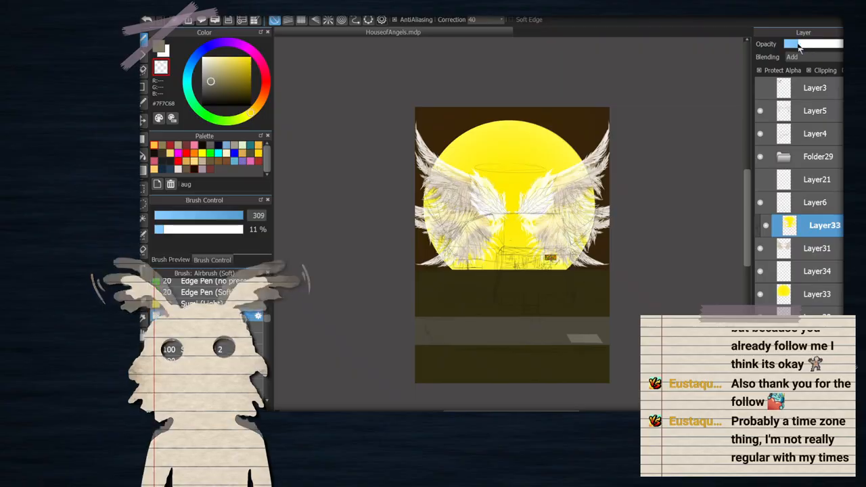
# Duplicate the wing layer Layer31, then undo the trial changes made on the copy
pyautogui.scroll(1, 551, 195)
pyautogui.scroll(1, 550, 195)
pyautogui.click(819, 248)
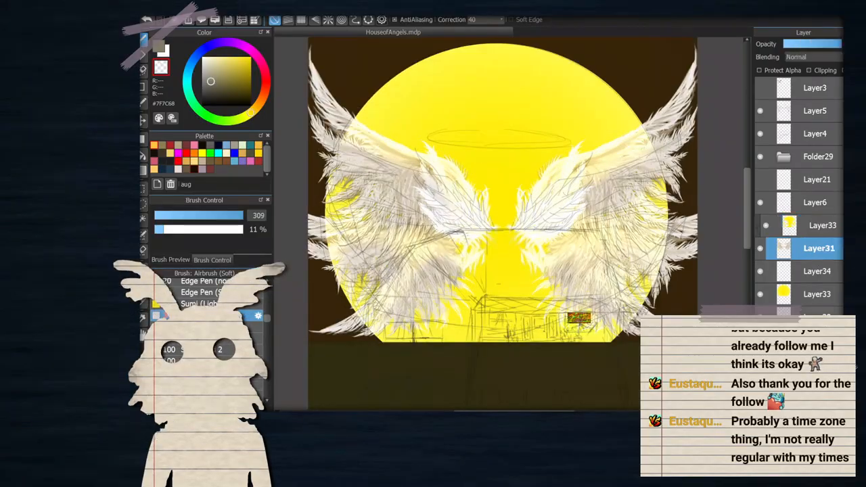
pyautogui.click(808, 403)
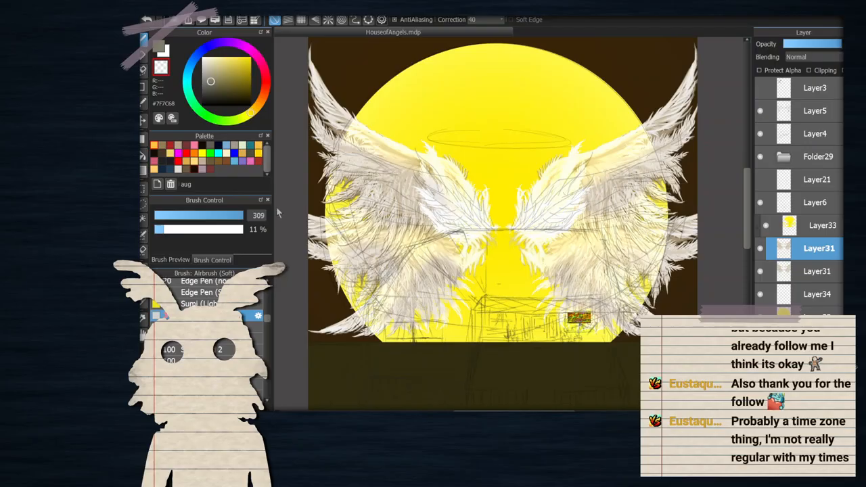
pyautogui.hotkey('ctrl', 'z')
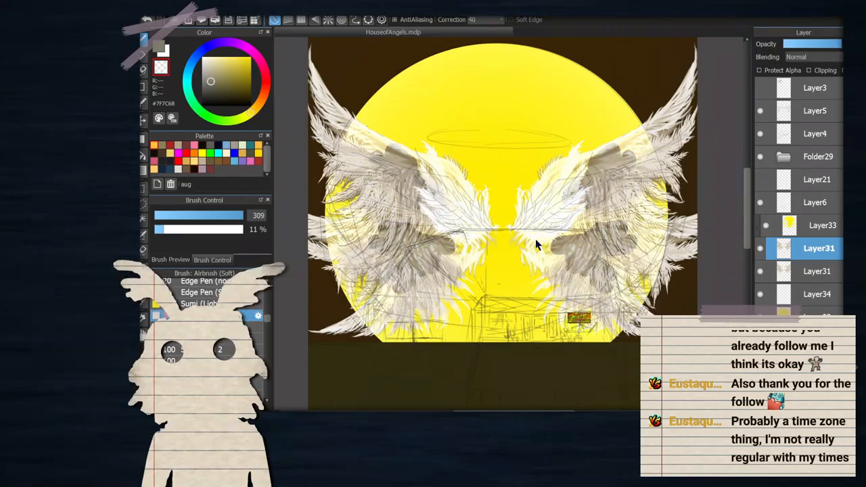
pyautogui.hotkey('ctrl', 'z')
pyautogui.hotkey('ctrl', 'z')
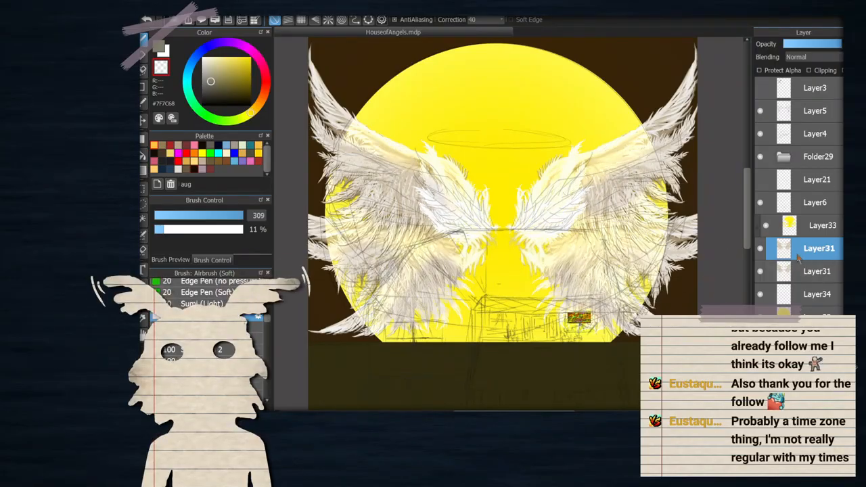
# Compare the wings with the Layer33 glow and the duplicated wing layer hidden and shown, then discard the duplicate
pyautogui.click(766, 226)
pyautogui.click(761, 272)
pyautogui.click(760, 251)
pyautogui.click(760, 249)
pyautogui.click(760, 271)
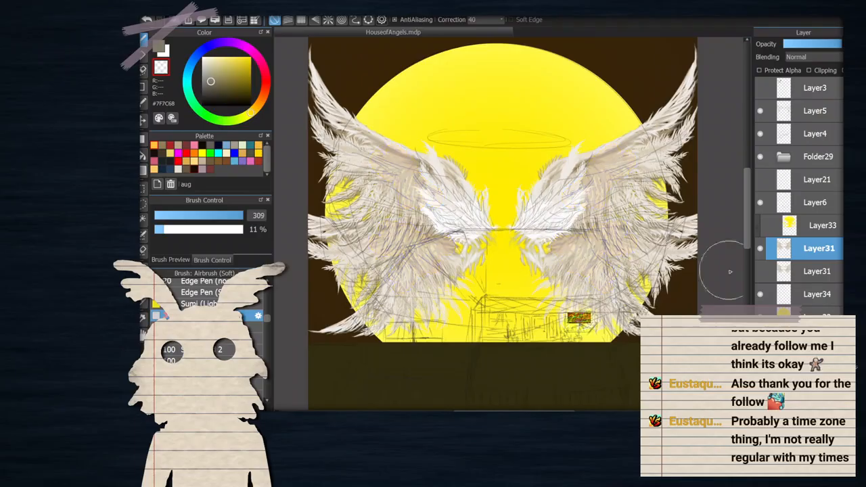
pyautogui.click(761, 271)
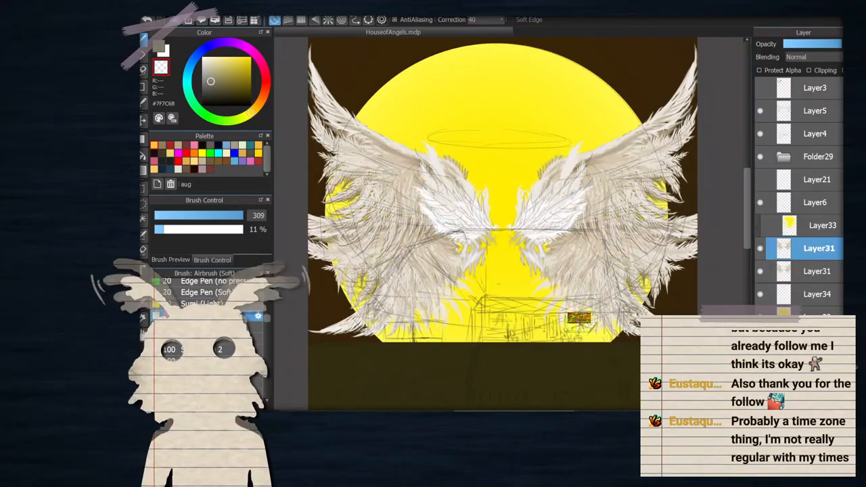
pyautogui.click(784, 231)
pyautogui.click(765, 225)
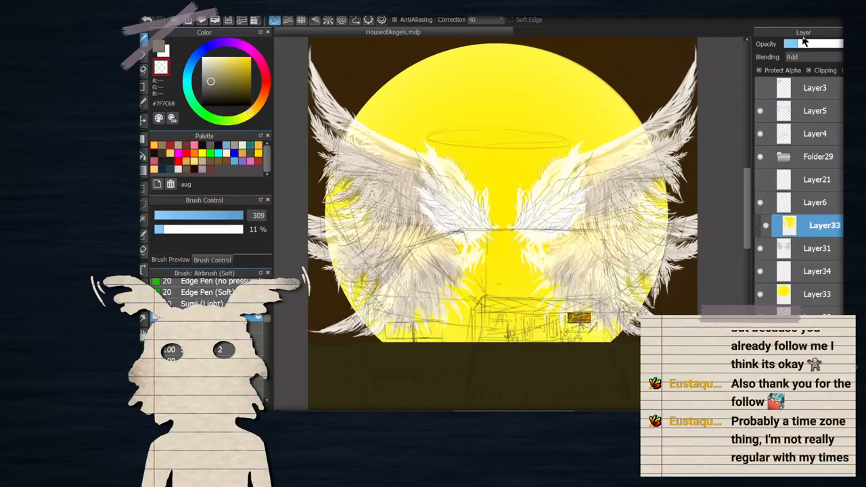
# Check the wings with the Layer5 sketch lines hidden, then lower the opacity of the yellow glow layer Layer33
pyautogui.click(760, 111)
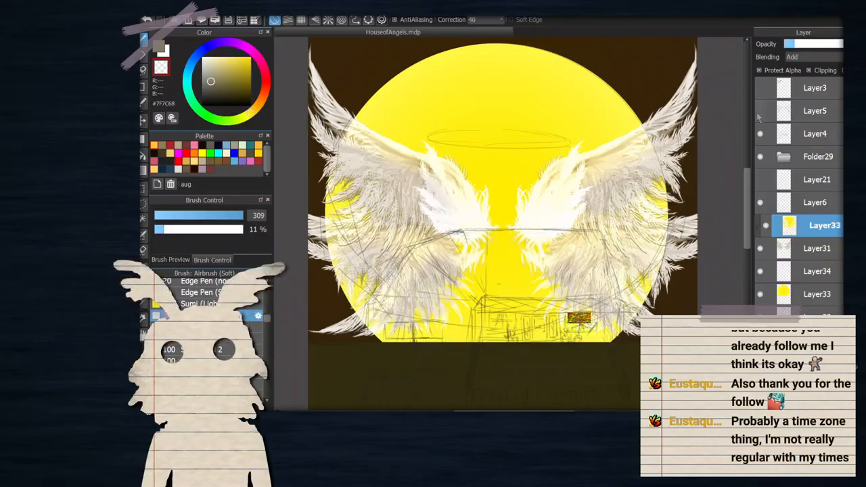
pyautogui.click(760, 111)
pyautogui.click(760, 110)
pyautogui.click(760, 111)
pyautogui.moveTo(213, 216); pyautogui.dragTo(254, 225)
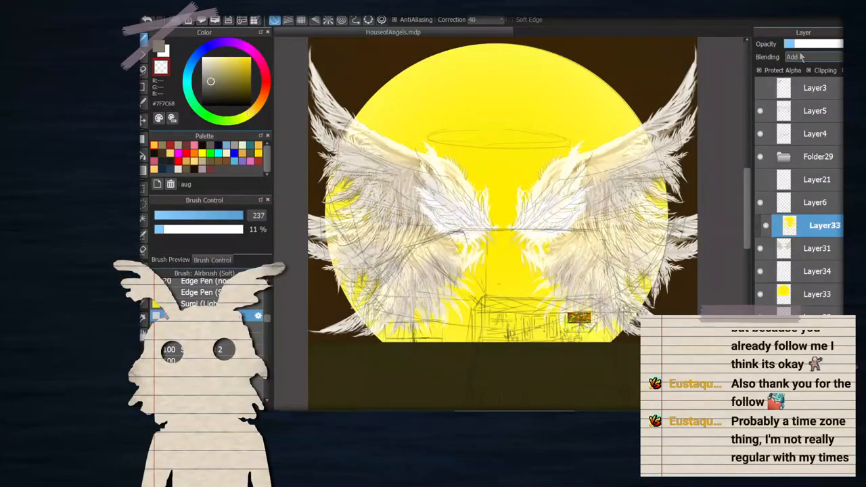
pyautogui.moveTo(801, 45); pyautogui.dragTo(795, 46)
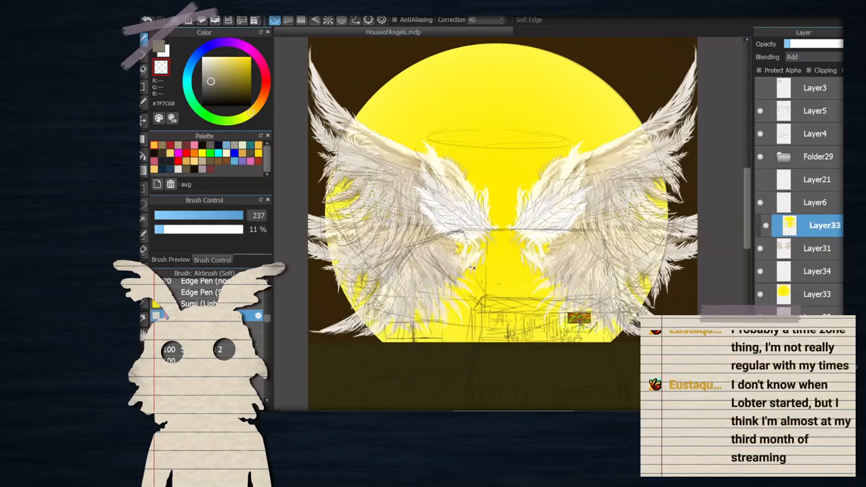
# Examine the wings with the reduced yellow glow, close up and against the whole composition
pyautogui.scroll(-2, 625, 215)
pyautogui.scroll(2, 621, 211)
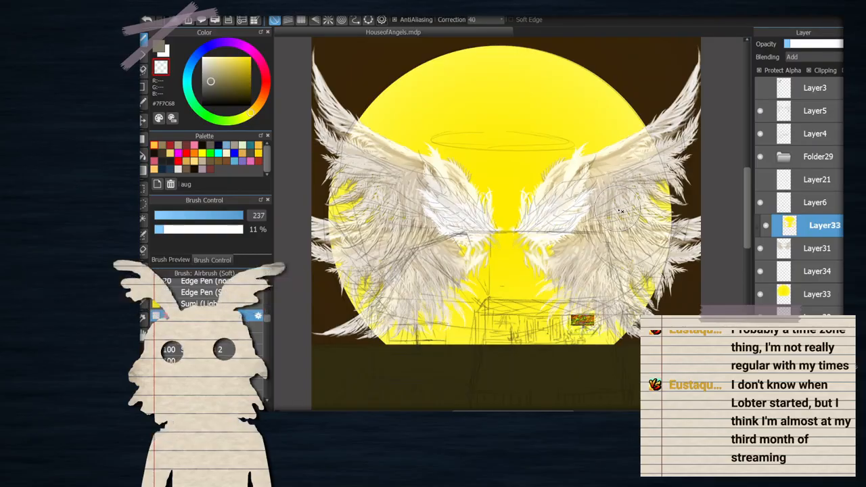
pyautogui.scroll(-1, 549, 150)
pyautogui.scroll(1, 561, 155)
pyautogui.scroll(-1, 553, 161)
pyautogui.scroll(1, 540, 188)
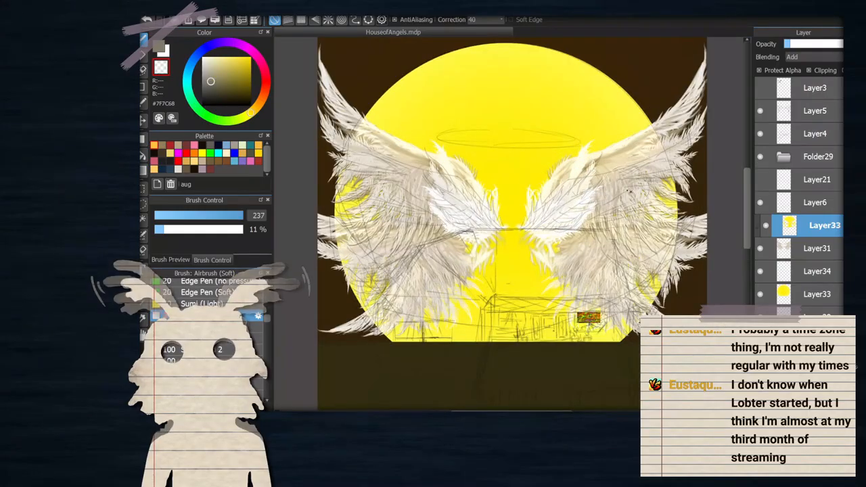
pyautogui.scroll(-1, 511, 168)
pyautogui.scroll(1, 511, 168)
pyautogui.scroll(-1, 510, 146)
pyautogui.scroll(1, 508, 276)
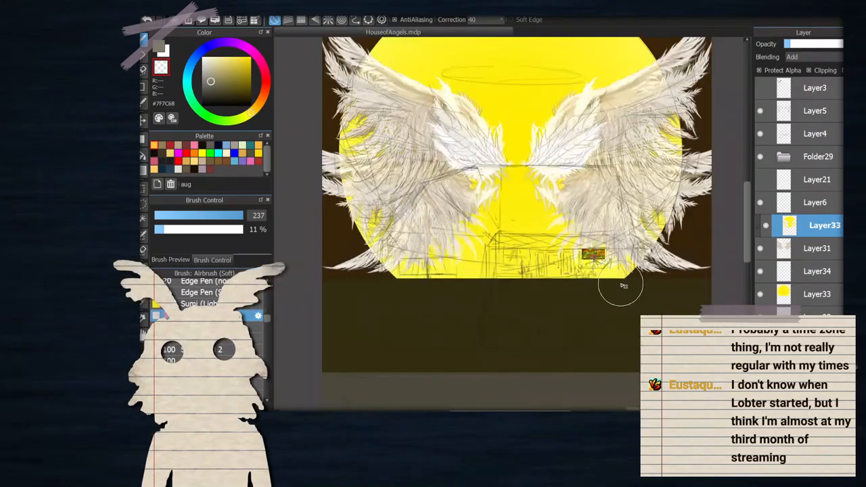
pyautogui.scroll(1, 596, 359)
pyautogui.scroll(-1, 512, 350)
pyautogui.scroll(-2, 481, 309)
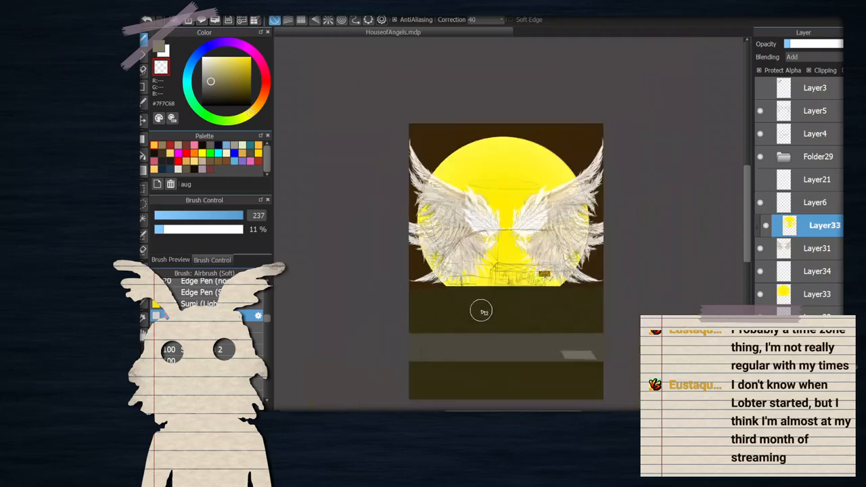
pyautogui.scroll(2, 481, 309)
pyautogui.scroll(-1, 804, 244)
# Merge Layer38 down into Layer37 and inspect the light slab on the road
pyautogui.click(804, 304)
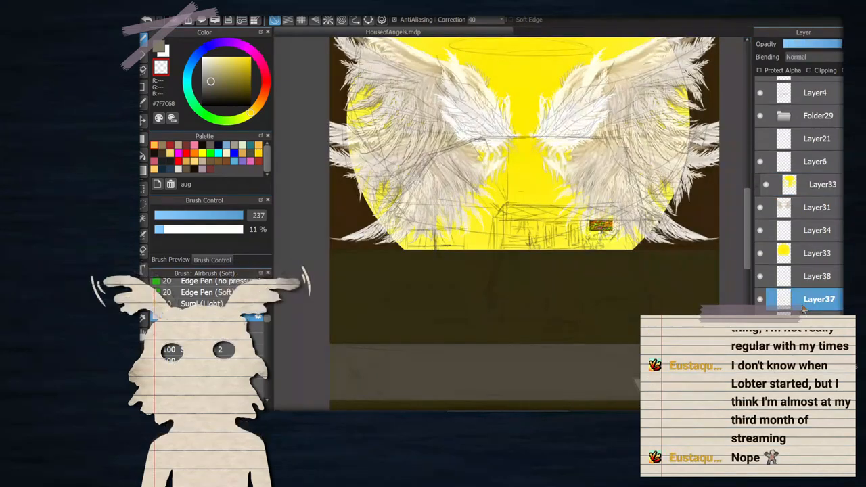
pyautogui.click(761, 276)
pyautogui.hotkey('ctrl', 'e')
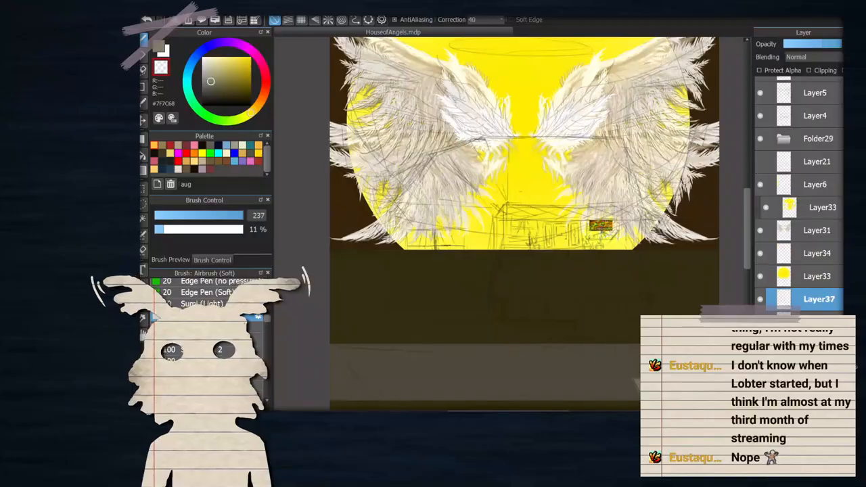
pyautogui.scroll(2, 676, 346)
pyautogui.scroll(-3, 626, 286)
pyautogui.scroll(2, 626, 351)
pyautogui.scroll(2, 660, 390)
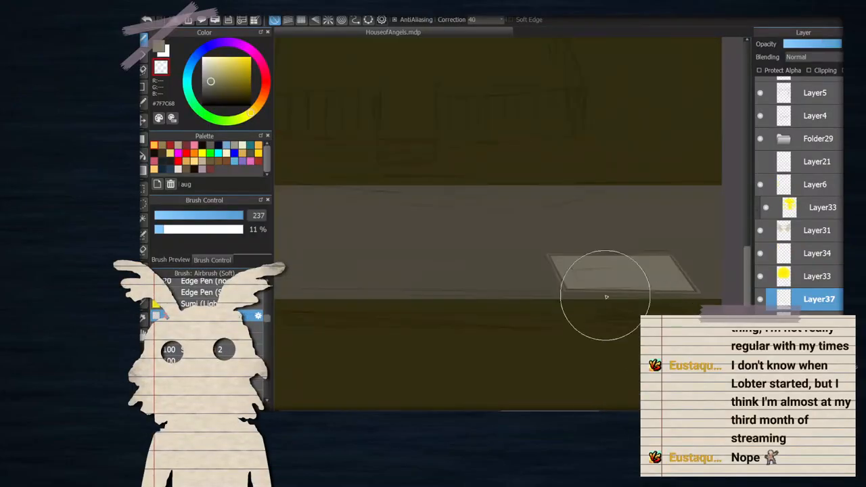
pyautogui.scroll(-3, 575, 222)
# Select the layer below Layer37, sample the road's colour and darken it to #3D3A2F for the rectangle fill tool
pyautogui.click(815, 321)
pyautogui.click(760, 322)
pyautogui.click(761, 322)
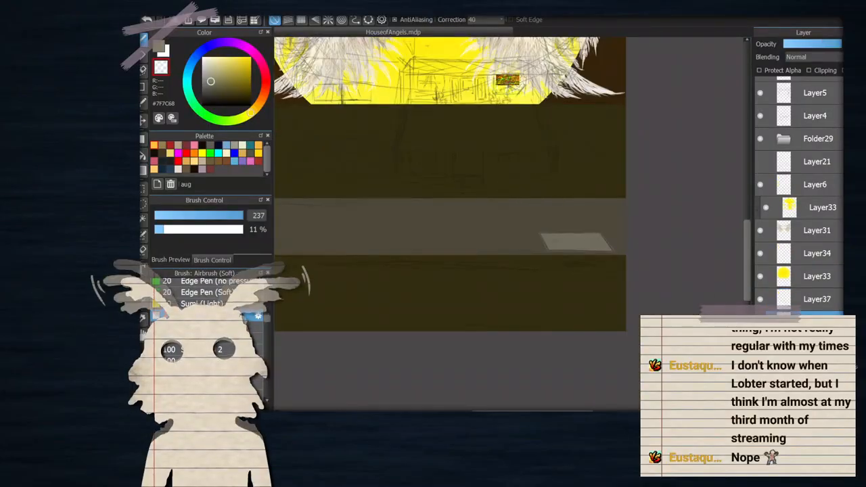
pyautogui.click(148, 320)
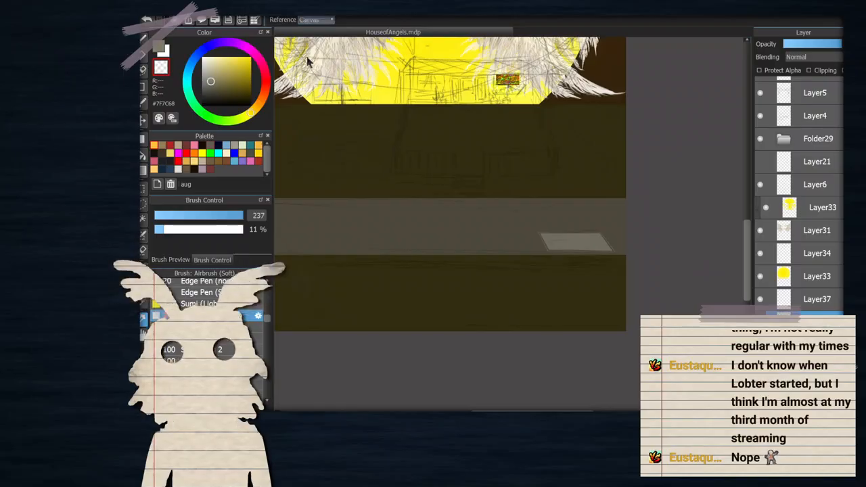
pyautogui.click(433, 224)
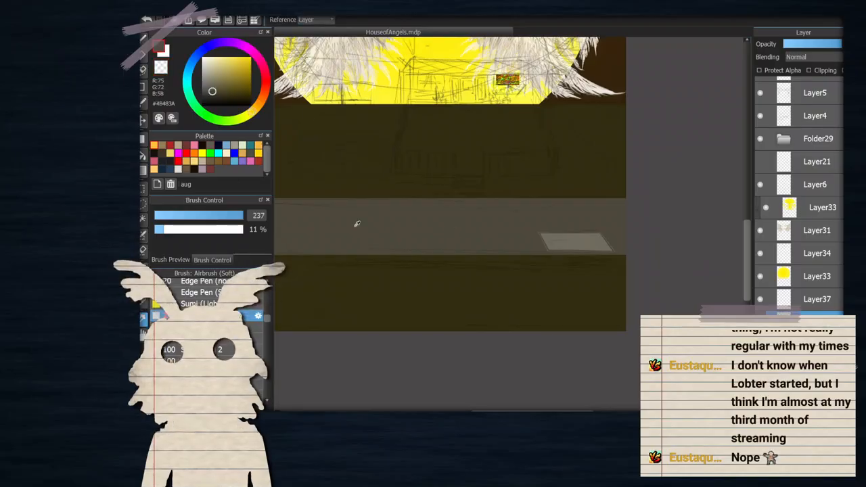
pyautogui.press('m')
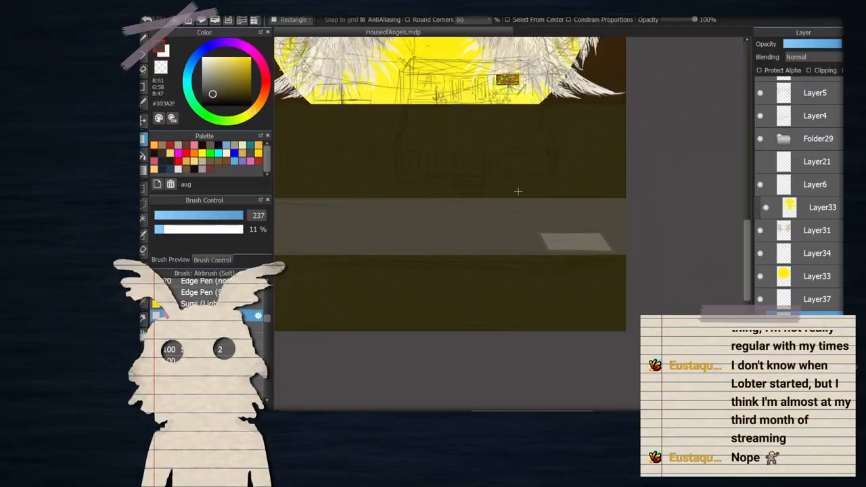
pyautogui.scroll(-2, 538, 198)
pyautogui.scroll(1, 431, 246)
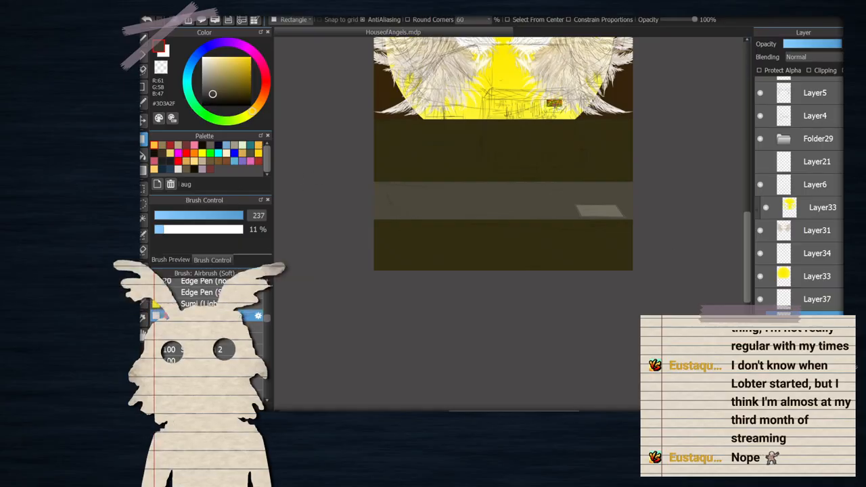
# Fill a rectangle over the road in #3D3A2F with alpha protected, and move it down to form a darker strip along the road's lower edge
pyautogui.click(759, 71)
pyautogui.moveTo(329, 165); pyautogui.dragTo(689, 319)
pyautogui.hotkey('ctrl', 't')
pyautogui.scroll(2, 474, 224)
pyautogui.moveTo(520, 269); pyautogui.dragTo(521, 302)
pyautogui.press('Return')
pyautogui.click(759, 70)
pyautogui.scroll(3, 703, 193)
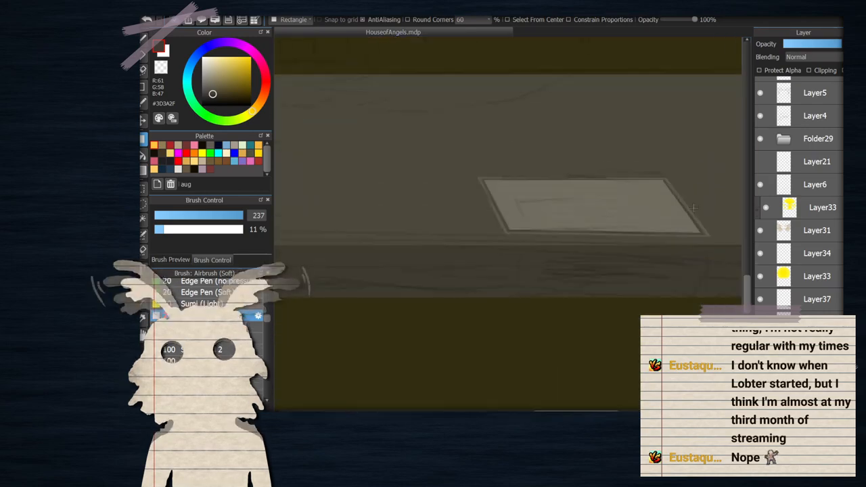
pyautogui.scroll(-1, 536, 195)
pyautogui.scroll(1, 540, 241)
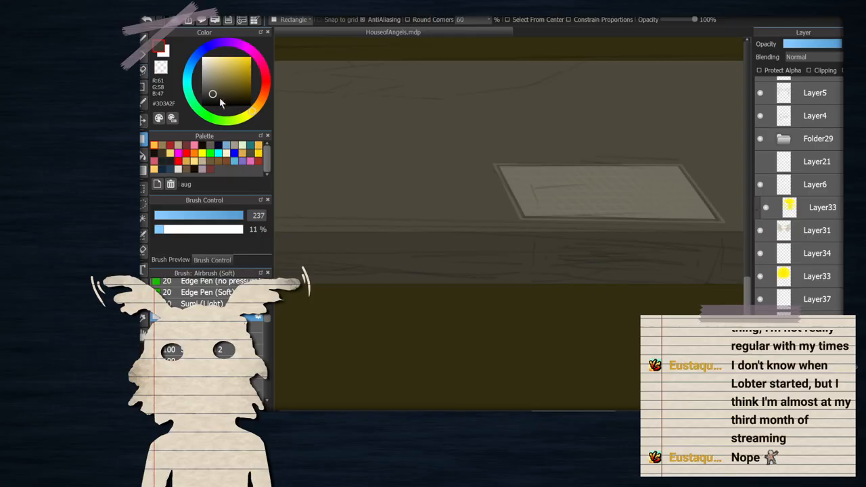
# Try outlining a rectangle on the dark strip below the slab with the From Canvas brush at size 3.1 and 36% opacity
pyautogui.click(142, 88)
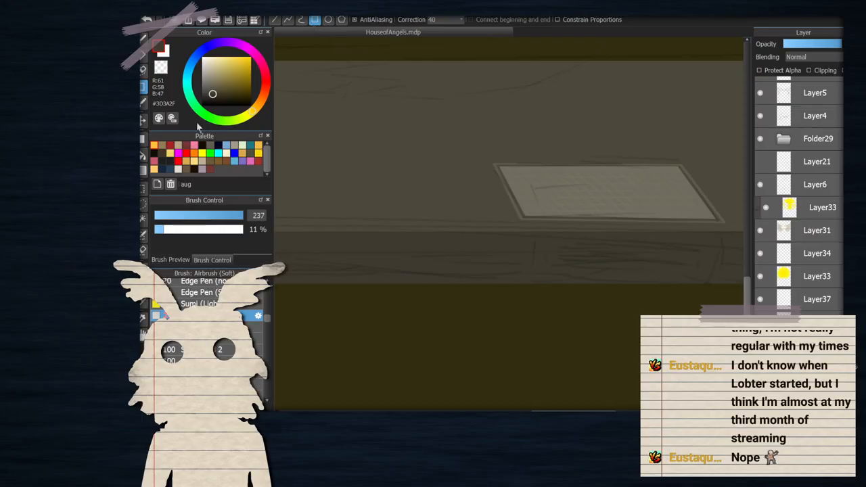
pyautogui.moveTo(175, 229); pyautogui.dragTo(201, 228)
pyautogui.scroll(-5, 203, 301)
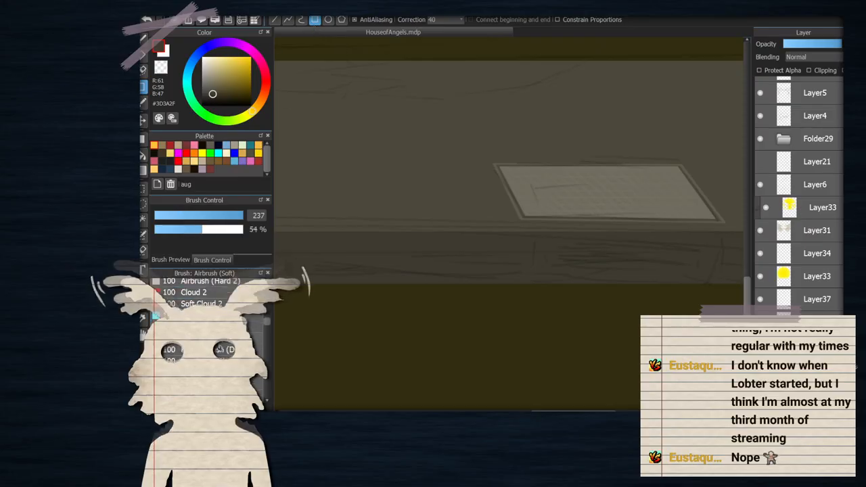
pyautogui.scroll(-1, 204, 300)
pyautogui.moveTo(267, 324); pyautogui.dragTo(269, 352)
pyautogui.click(216, 313)
pyautogui.moveTo(168, 230); pyautogui.dragTo(186, 230)
pyautogui.click(158, 216)
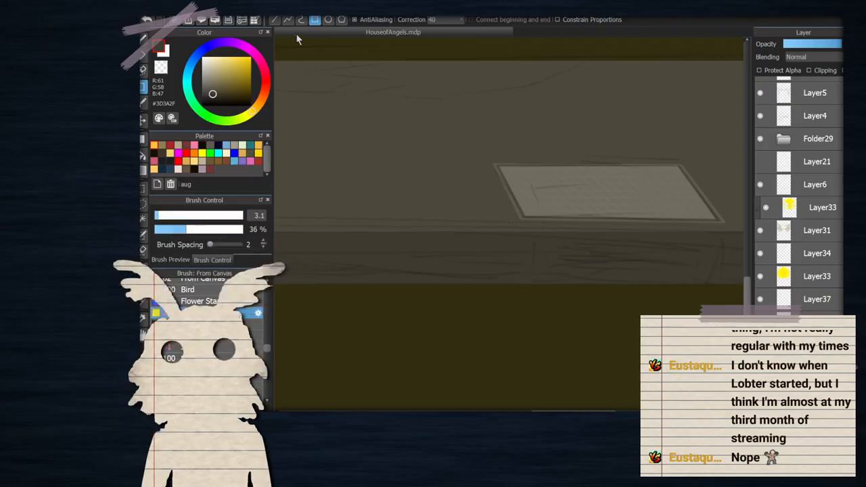
pyautogui.moveTo(556, 242); pyautogui.dragTo(721, 281)
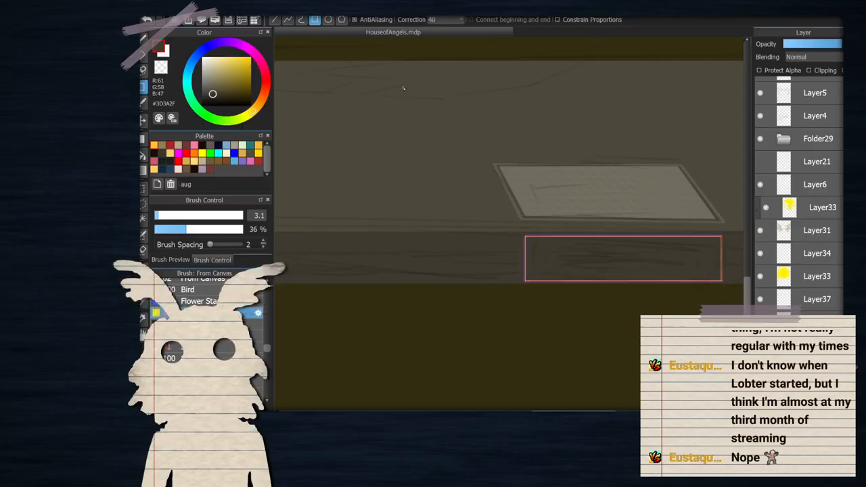
# Inspect the outline's edge, scribble a freehand test stroke over it, then undo both and switch to the Pencil brush
pyautogui.scroll(6, 541, 227)
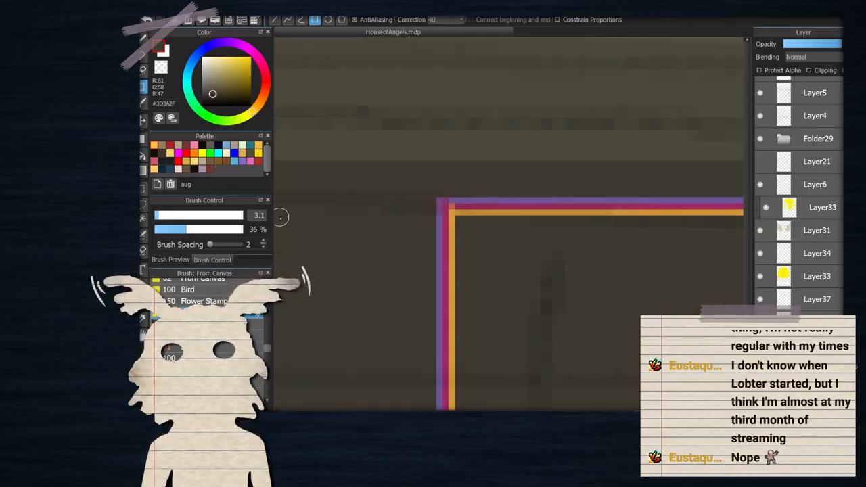
pyautogui.click(171, 260)
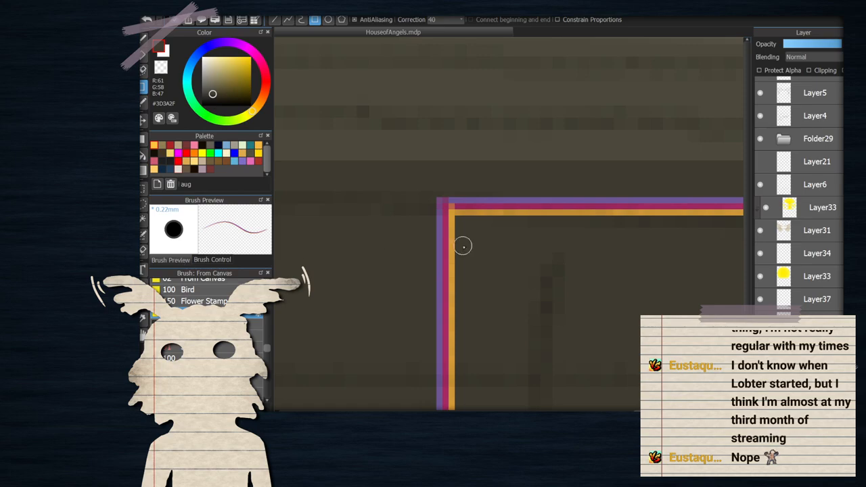
pyautogui.scroll(-5, 474, 210)
pyautogui.press('b')
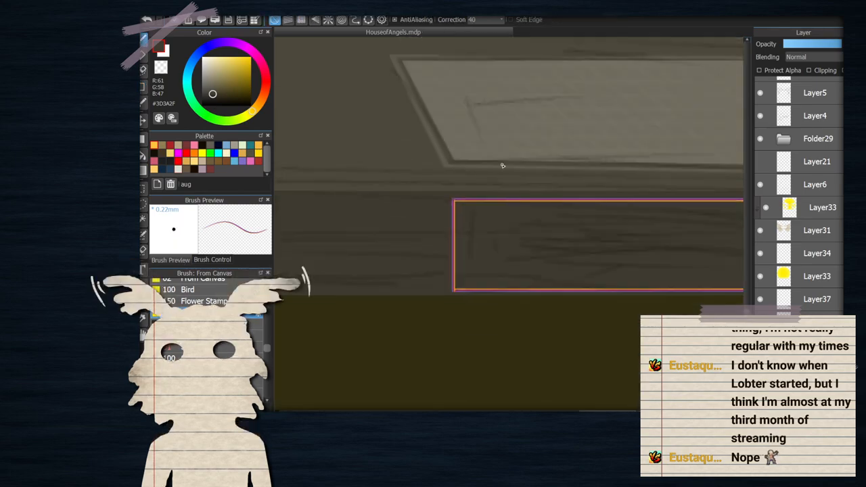
pyautogui.moveTo(511, 195)
pyautogui.mouseDown()
pyautogui.moveTo(460, 232)
pyautogui.moveTo(485, 268)
pyautogui.moveTo(441, 290)
pyautogui.moveTo(545, 254)
pyautogui.moveTo(604, 276)
pyautogui.mouseUp()
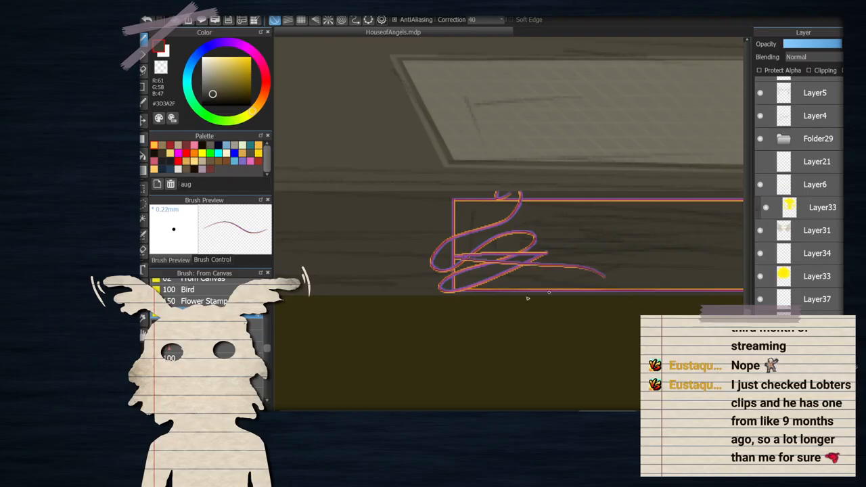
pyautogui.hotkey('ctrl', 'z')
pyautogui.hotkey('ctrl', 'd')
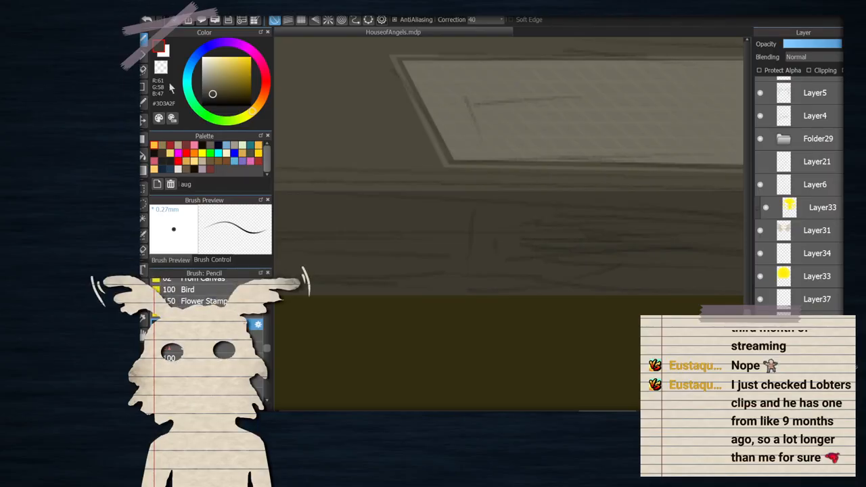
# Try outlining a rectangle with the Pencil in #3D3A2F on the dark strip below the slab
pyautogui.click(143, 88)
pyautogui.scroll(-5, 522, 191)
pyautogui.scroll(2, 524, 191)
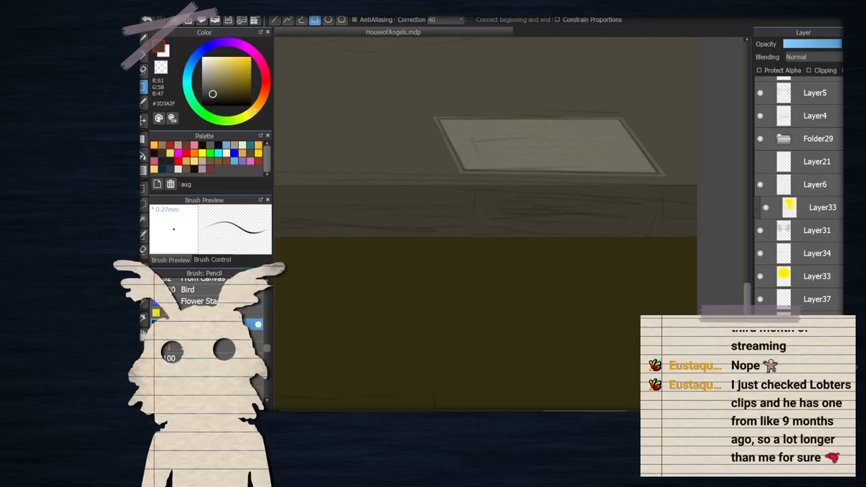
pyautogui.moveTo(500, 202); pyautogui.dragTo(659, 234)
pyautogui.scroll(2, 517, 220)
pyautogui.scroll(-3, 517, 219)
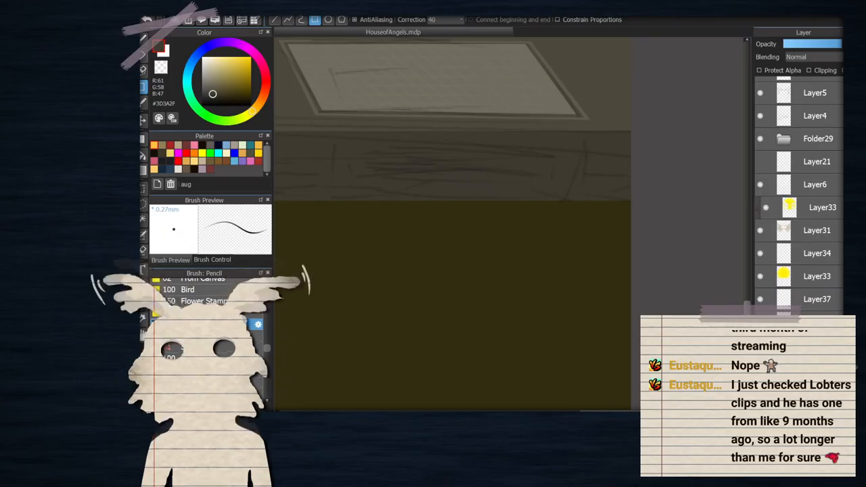
# Set the Pencil size to 3.9, try a rectangle outline across the dark strip's lower edge, and undo that outline
pyautogui.click(202, 261)
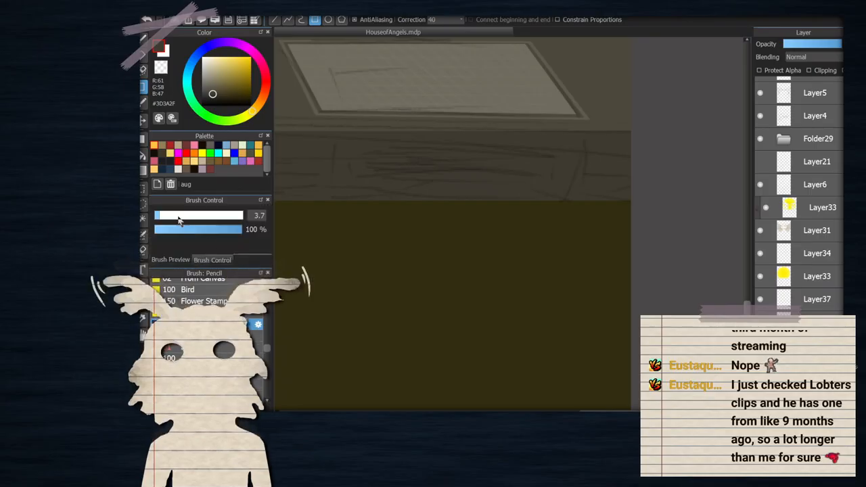
pyautogui.moveTo(519, 177); pyautogui.dragTo(563, 268)
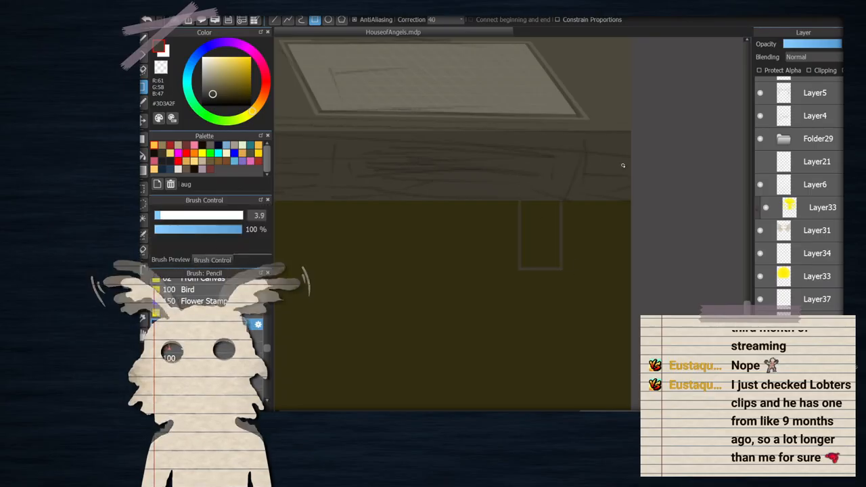
pyautogui.scroll(2, 672, 167)
pyautogui.hotkey('ctrl', 'd')
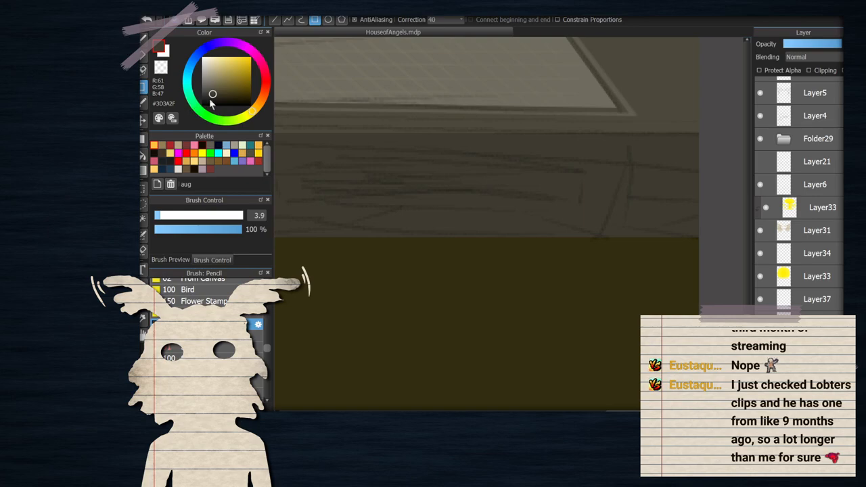
# Outline a rectangle with the Pencil in #29261E on the dark strip below the light slab
pyautogui.scroll(-2, 544, 222)
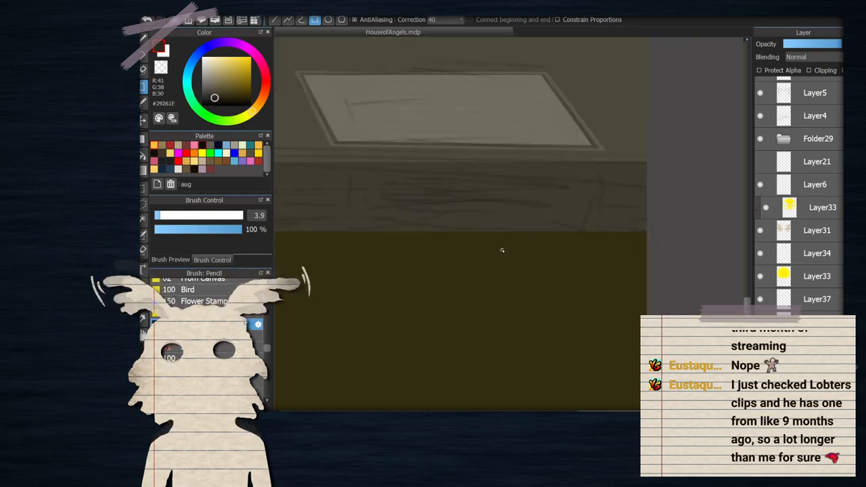
pyautogui.scroll(2, 384, 176)
pyautogui.moveTo(287, 168); pyautogui.dragTo(688, 257)
pyautogui.scroll(-2, 643, 229)
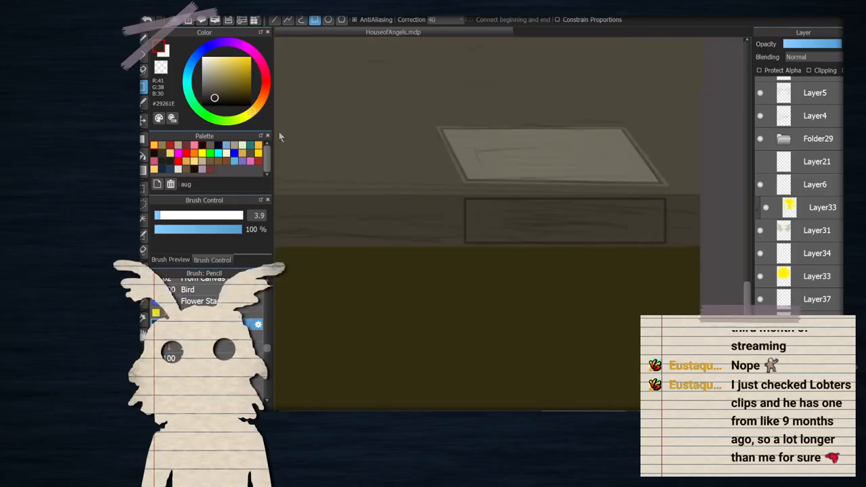
# Transform the rectangle outline so its right end slants inward toward the base and its corners line up with the strip's edges
pyautogui.hotkey('ctrl', 't')
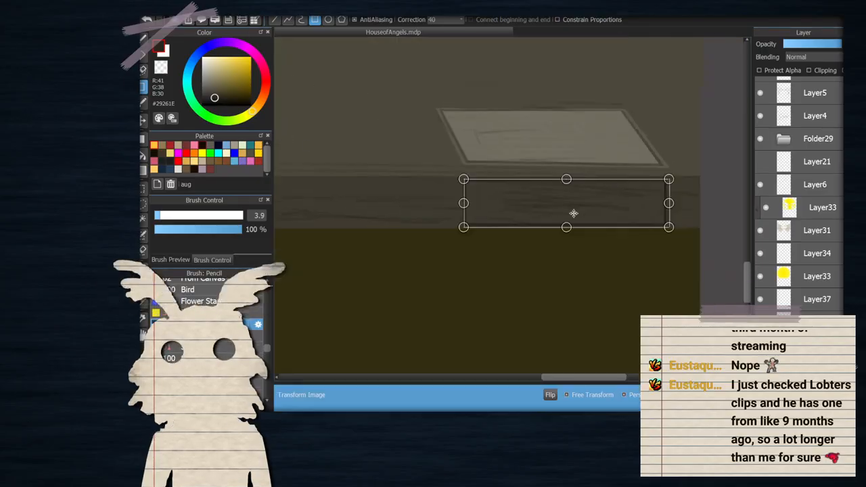
pyautogui.scroll(2, 652, 209)
pyautogui.moveTo(686, 247); pyautogui.dragTo(665, 252)
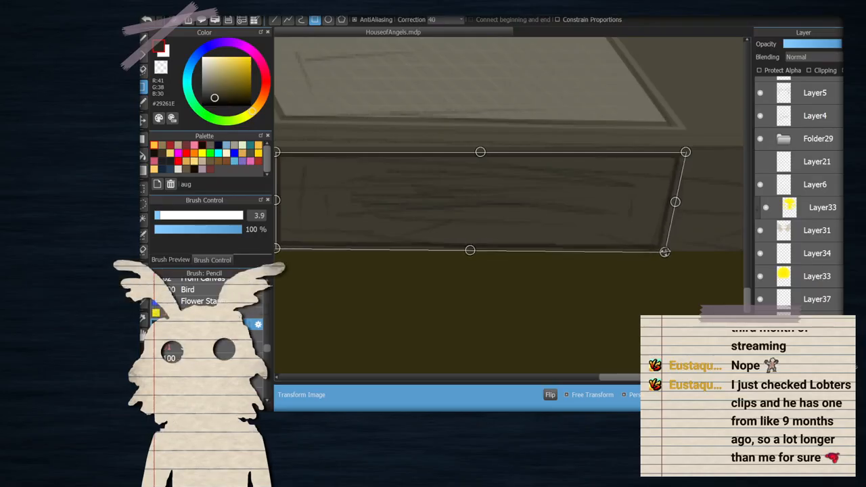
pyautogui.scroll(-1, 663, 248)
pyautogui.scroll(3, 406, 244)
pyautogui.moveTo(441, 240); pyautogui.dragTo(437, 249)
pyautogui.scroll(-3, 433, 236)
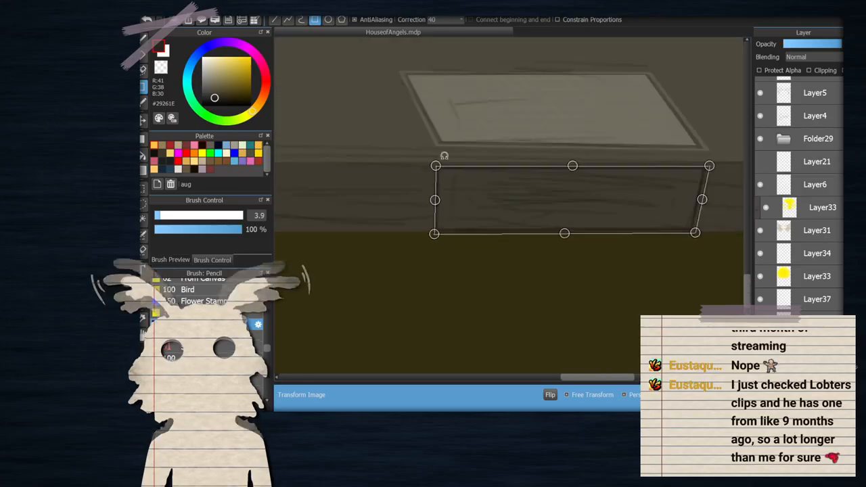
pyautogui.moveTo(438, 166); pyautogui.dragTo(439, 164)
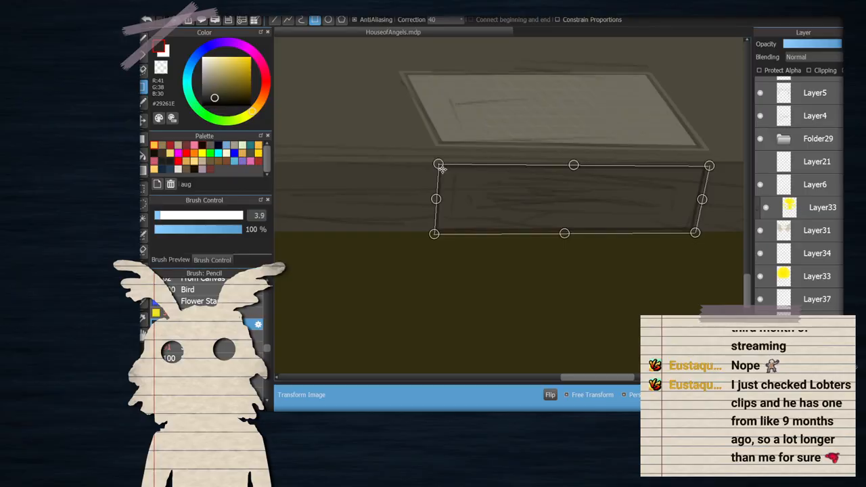
pyautogui.scroll(-1, 440, 166)
pyautogui.scroll(2, 650, 162)
pyautogui.moveTo(630, 138); pyautogui.dragTo(629, 134)
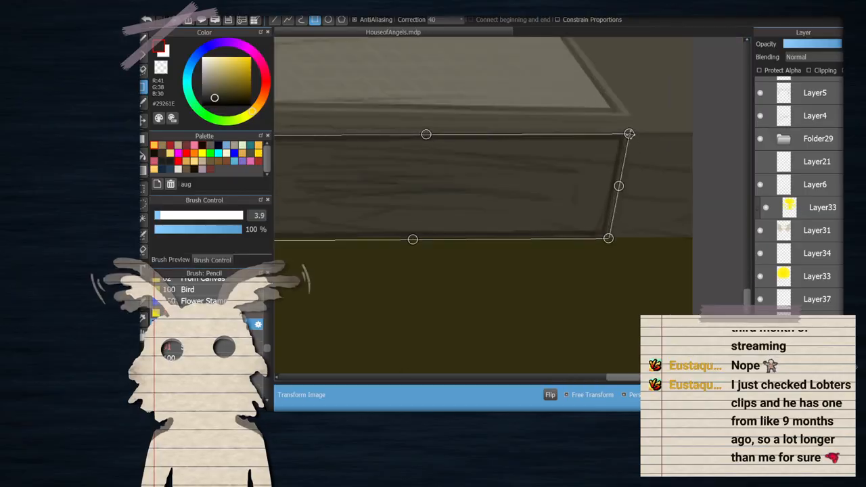
pyautogui.scroll(-1, 725, 114)
pyautogui.scroll(2, 384, 144)
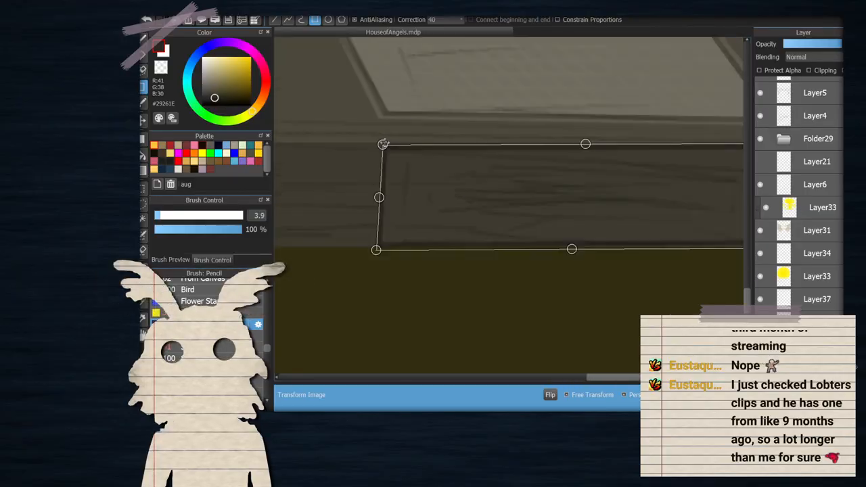
pyautogui.scroll(-1, 400, 154)
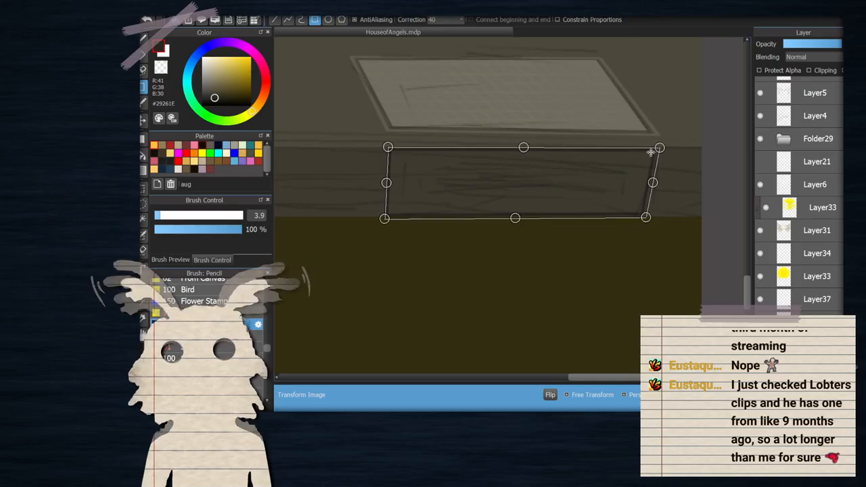
# Pull all four corners of the outline inward to leave a margin inside the strip, keeping the right end slanted, and apply the transform
pyautogui.moveTo(659, 146); pyautogui.dragTo(654, 157)
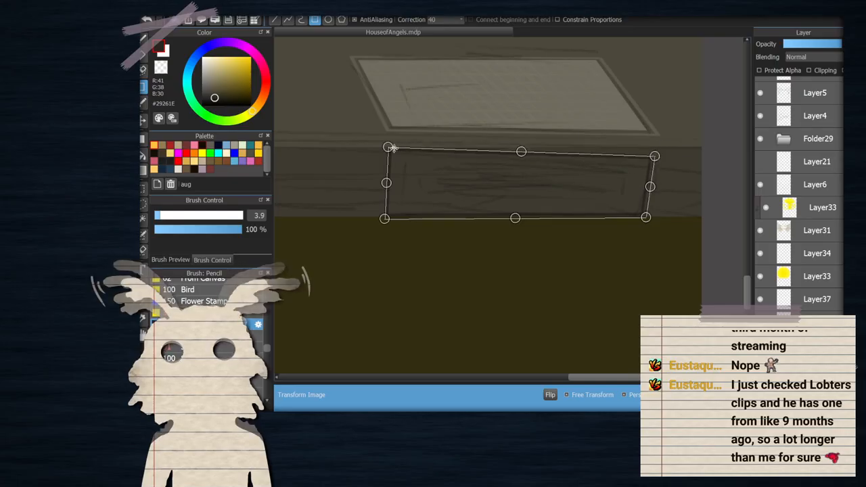
pyautogui.moveTo(387, 147); pyautogui.dragTo(391, 156)
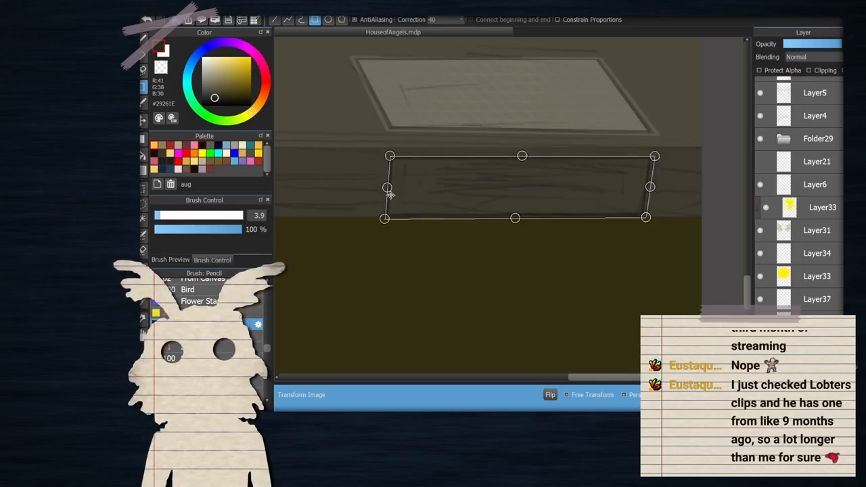
pyautogui.moveTo(385, 218); pyautogui.dragTo(390, 215)
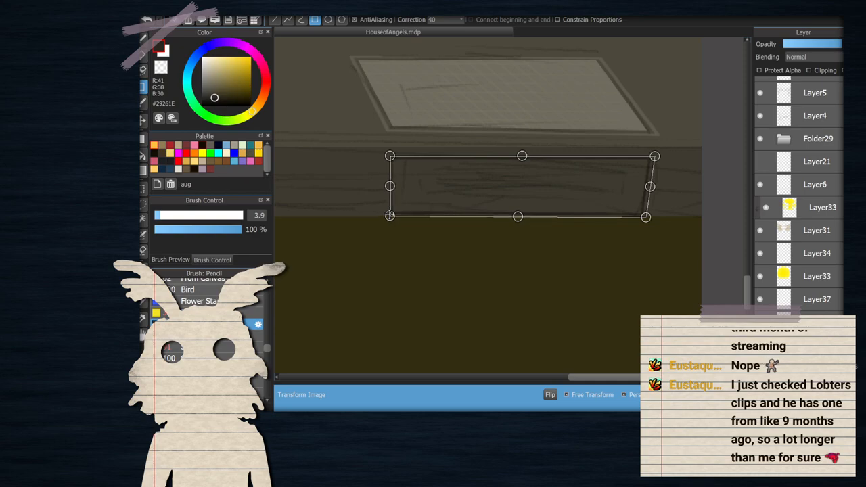
pyautogui.moveTo(648, 217); pyautogui.dragTo(638, 214)
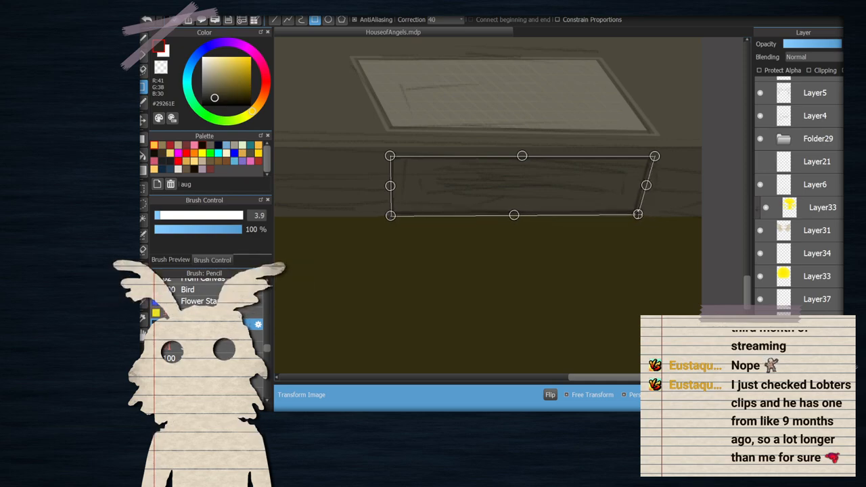
pyautogui.moveTo(390, 215); pyautogui.dragTo(394, 208)
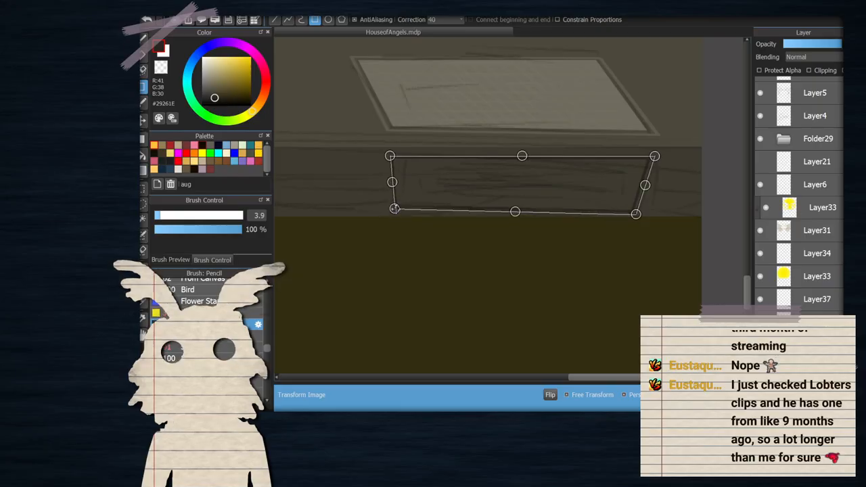
pyautogui.moveTo(636, 214); pyautogui.dragTo(635, 208)
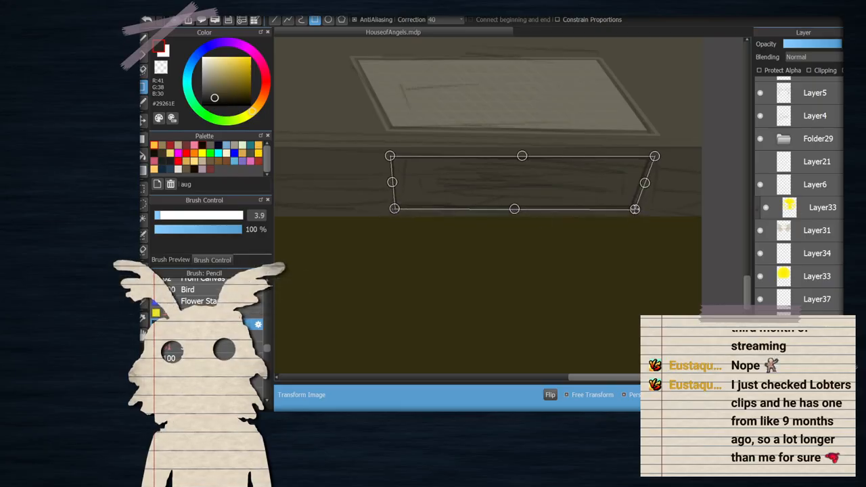
pyautogui.moveTo(654, 158); pyautogui.dragTo(648, 157)
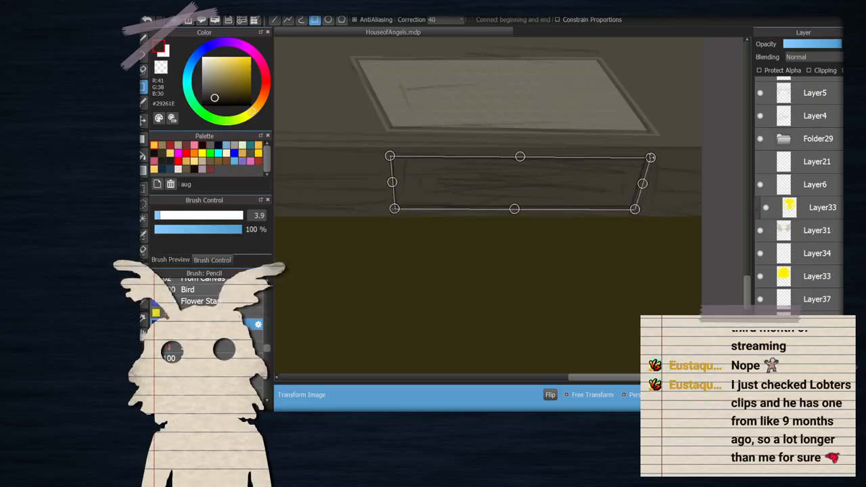
pyautogui.moveTo(390, 156); pyautogui.dragTo(393, 158)
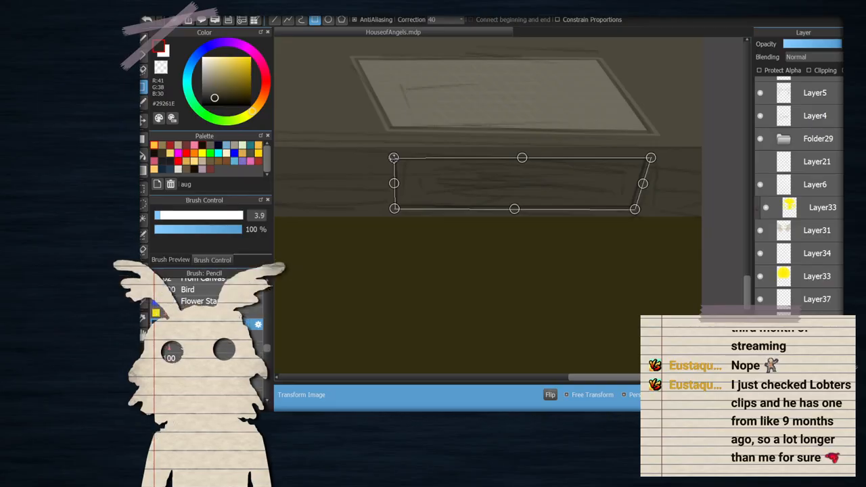
pyautogui.press('Return')
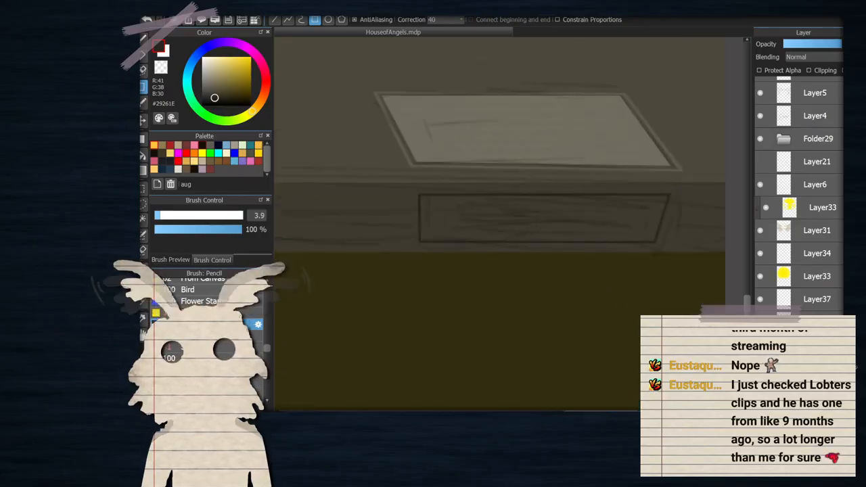
# Distort a copy of the outline into an inner shape with a sloping upper edge and a diagonal meeting the lower-right corner
pyautogui.hotkey('ctrl', 't')
pyautogui.moveTo(672, 174); pyautogui.dragTo(638, 190)
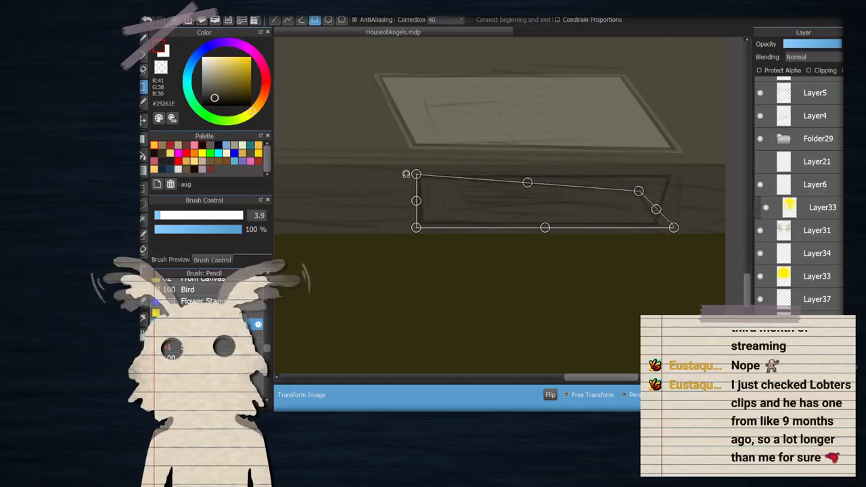
pyautogui.moveTo(416, 174); pyautogui.dragTo(418, 196)
pyautogui.moveTo(481, 207)
pyautogui.mouseDown()
pyautogui.moveTo(490, 203)
pyautogui.moveTo(481, 206)
pyautogui.mouseUp()
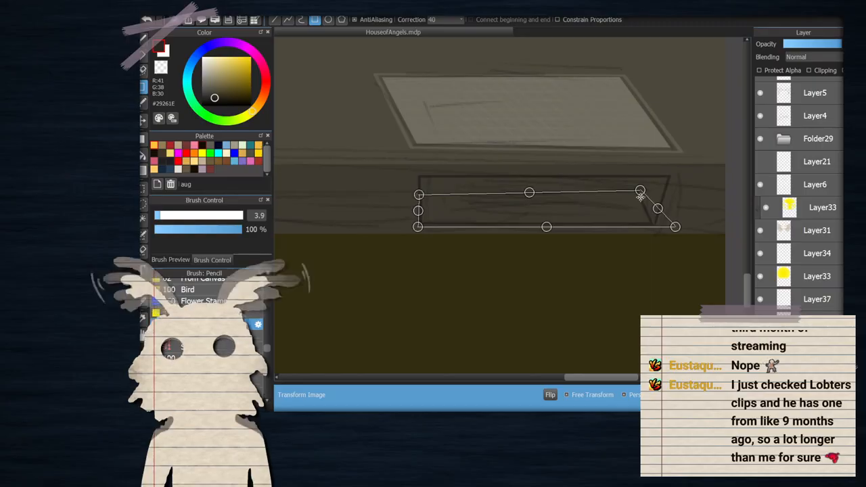
pyautogui.moveTo(640, 191); pyautogui.dragTo(623, 178)
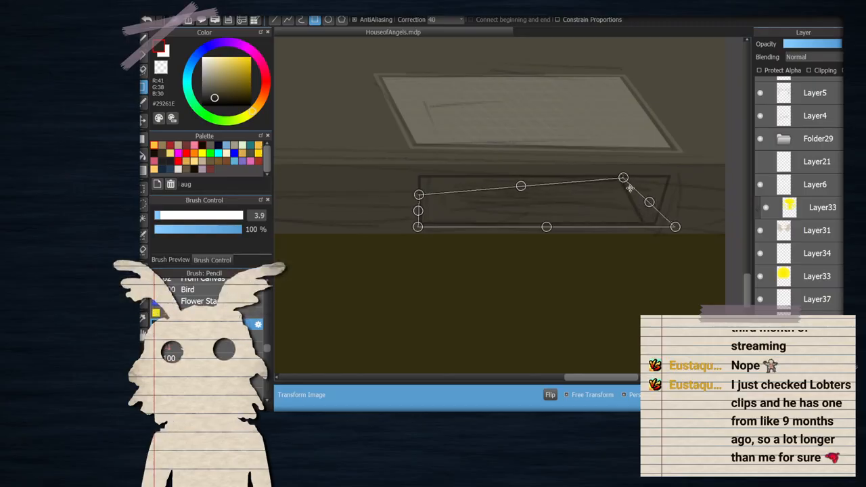
pyautogui.moveTo(675, 226); pyautogui.dragTo(689, 226)
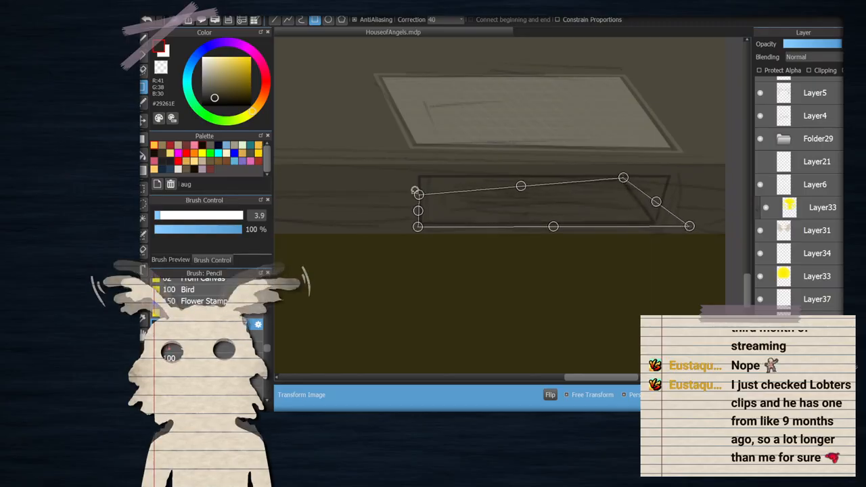
pyautogui.moveTo(419, 194)
pyautogui.mouseDown()
pyautogui.moveTo(418, 180)
pyautogui.moveTo(420, 189)
pyautogui.mouseUp()
pyautogui.moveTo(690, 226)
pyautogui.mouseDown()
pyautogui.moveTo(659, 231)
pyautogui.moveTo(685, 229)
pyautogui.mouseUp()
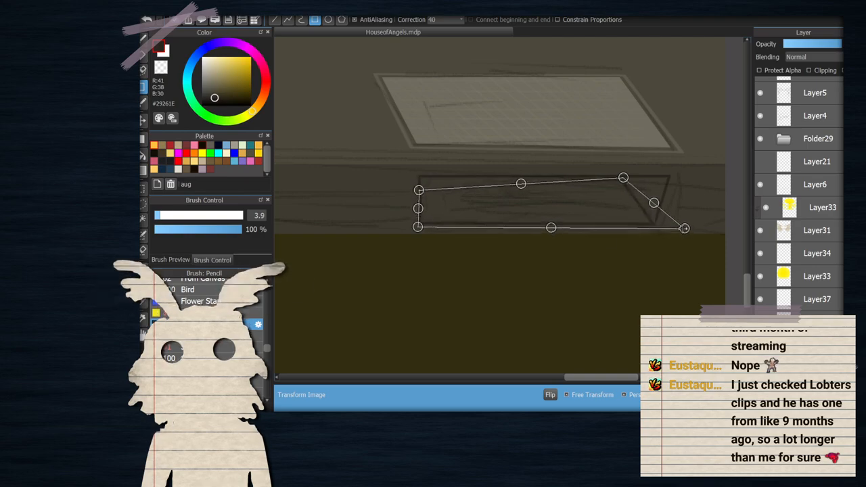
pyautogui.press('Return')
# Examine the line joints and corners where the inner shape meets the outer outline on the dark strip
pyautogui.scroll(1, 587, 248)
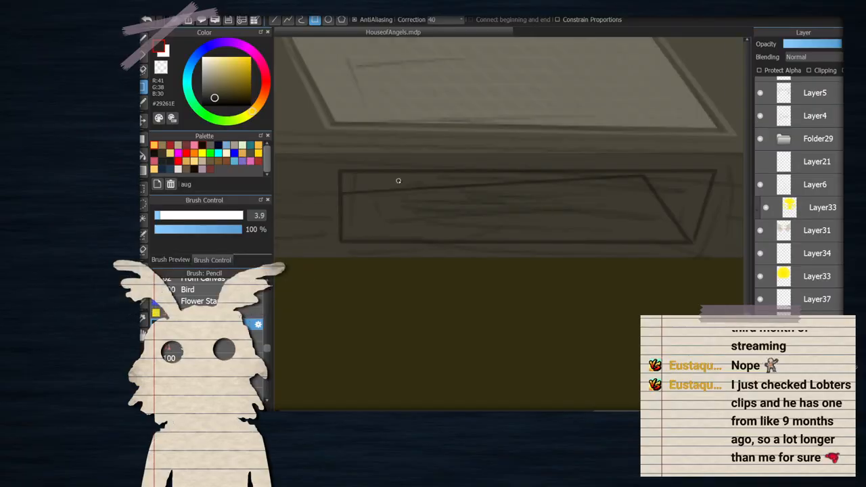
pyautogui.scroll(-1, 385, 166)
pyautogui.scroll(-2, 456, 177)
pyautogui.scroll(4, 434, 173)
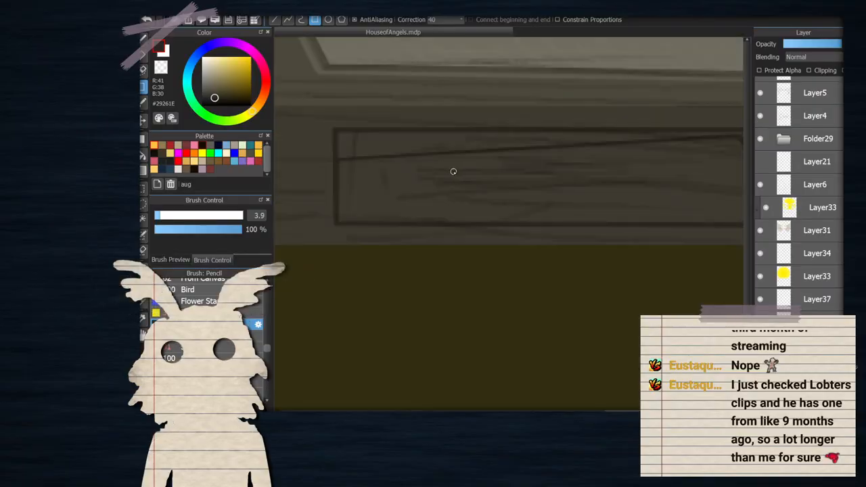
pyautogui.scroll(-1, 341, 149)
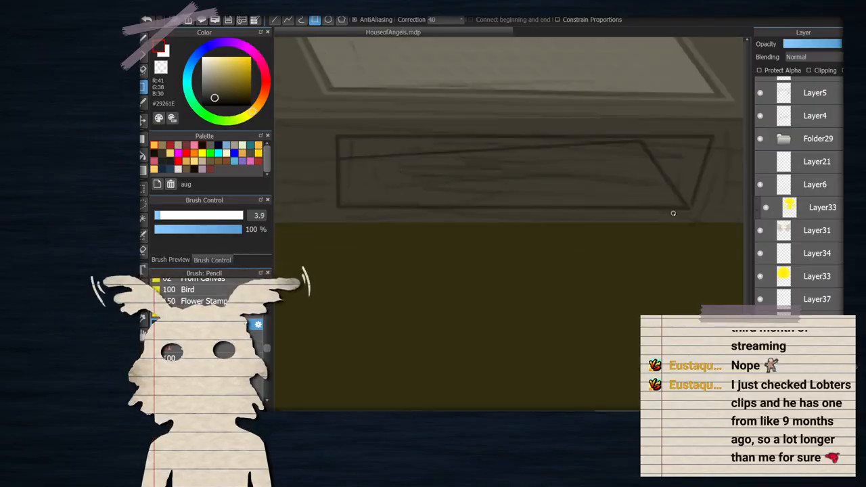
pyautogui.press('b')
pyautogui.scroll(2, 703, 203)
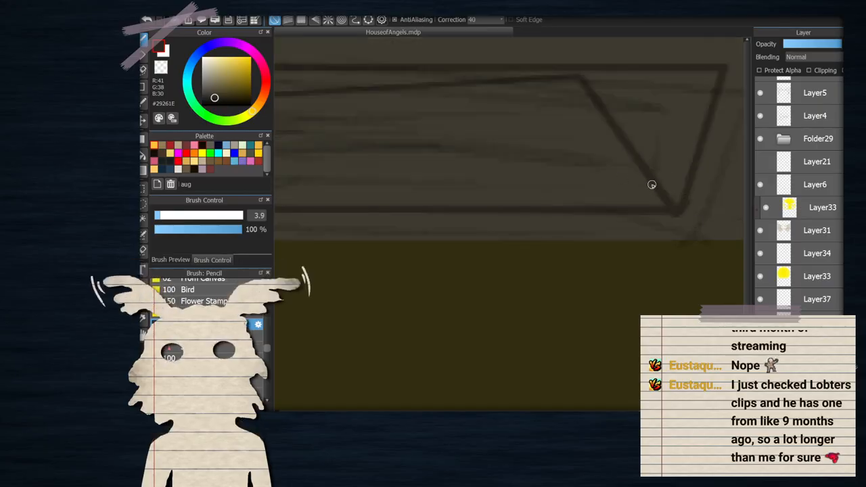
pyautogui.scroll(-1, 586, 81)
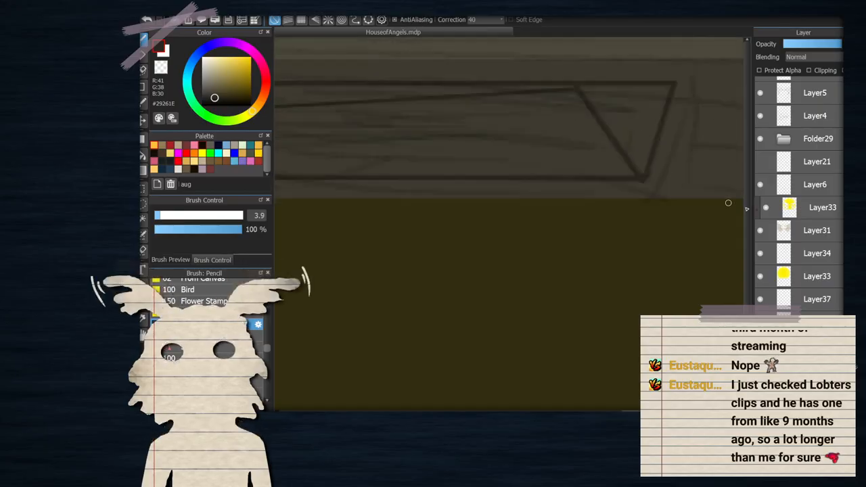
# Hide the sketch layers Layer5, Layer4 and Layer6 to leave only the clean outlines on the strip
pyautogui.scroll(1, 788, 136)
pyautogui.click(761, 111)
pyautogui.click(761, 134)
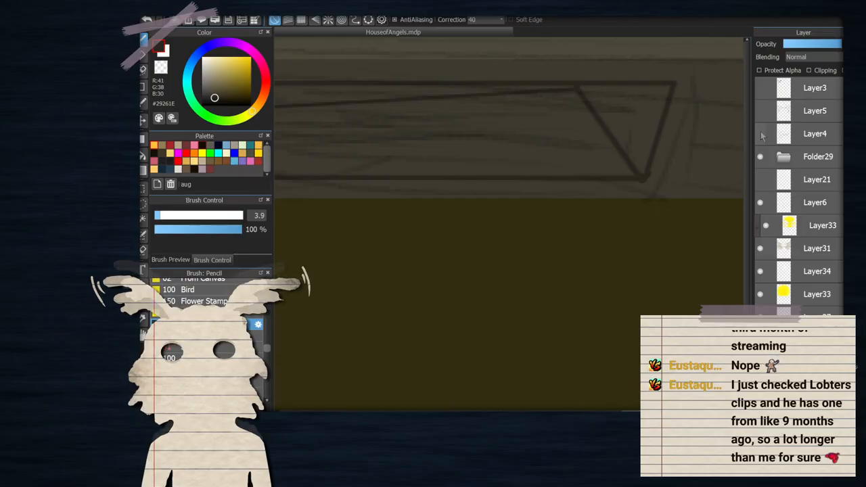
pyautogui.scroll(-1, 756, 221)
pyautogui.scroll(-1, 629, 164)
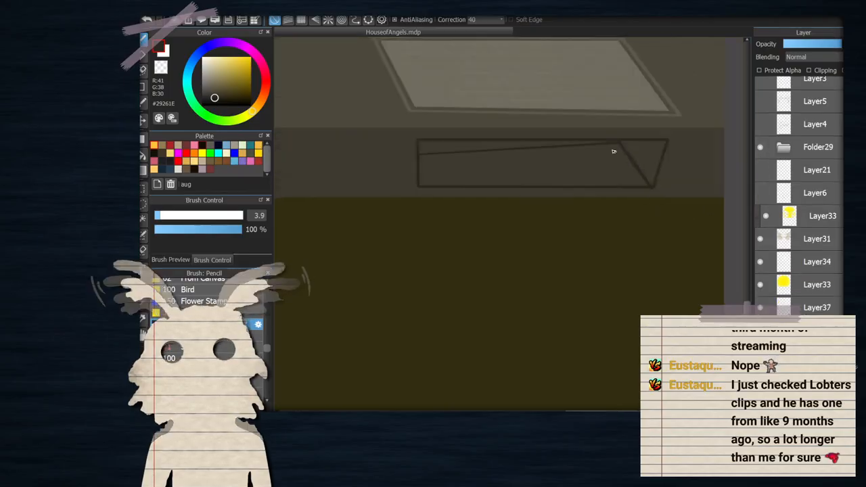
pyautogui.scroll(1, 576, 163)
pyautogui.scroll(-1, 589, 176)
pyautogui.scroll(1, 590, 176)
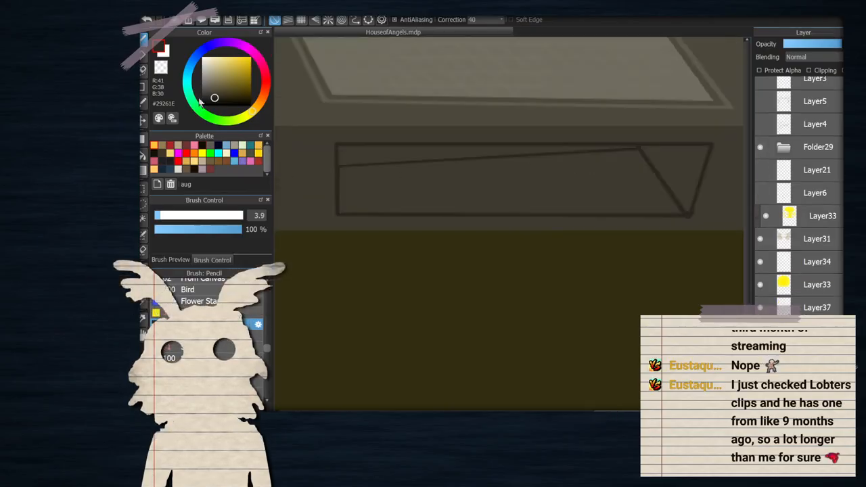
# Switch to the Bucket tool and set the fill colour to near-black #15130B
pyautogui.click(144, 157)
pyautogui.scroll(-7, 521, 194)
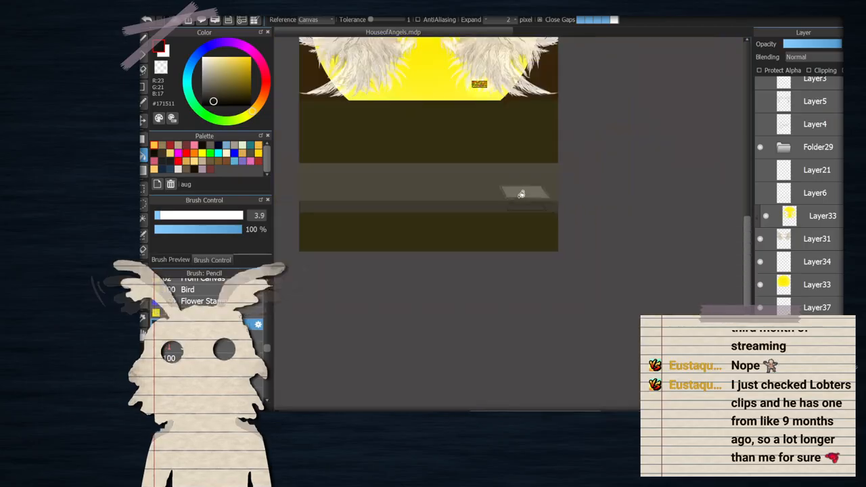
pyautogui.scroll(5, 530, 125)
pyautogui.scroll(-1, 473, 203)
pyautogui.scroll(1, 473, 236)
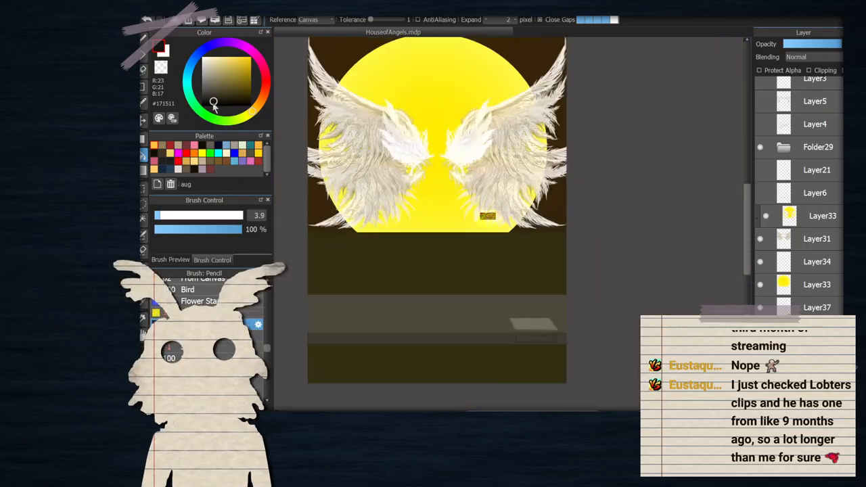
pyautogui.click(224, 101)
pyautogui.scroll(4, 548, 333)
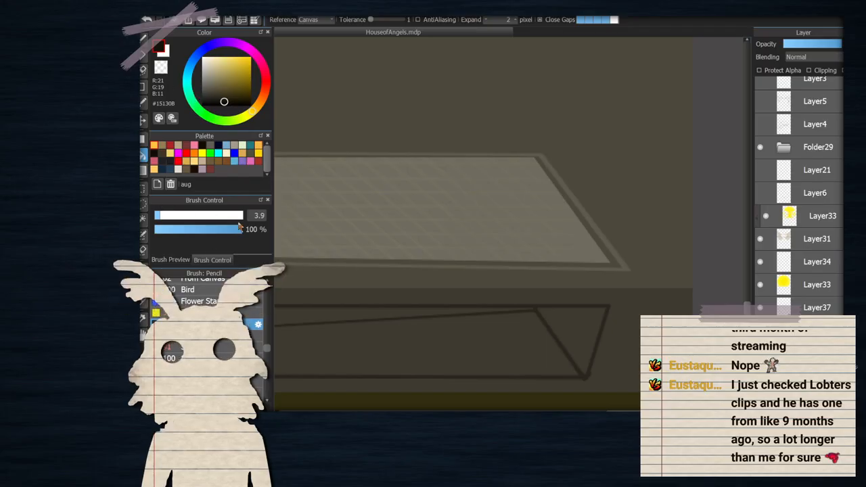
# Try filling the triangular right end of the recess with the near-black colour, and undo the fill
pyautogui.click(567, 319)
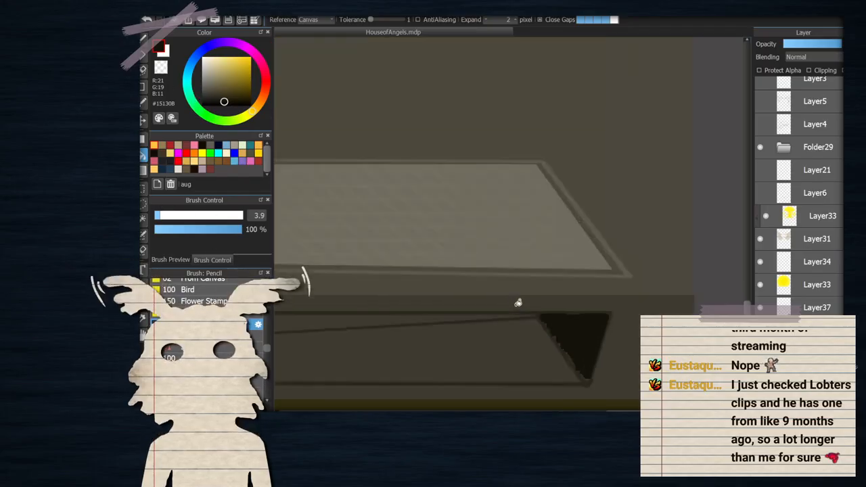
pyautogui.scroll(2, 518, 304)
pyautogui.hotkey('ctrl', 'z')
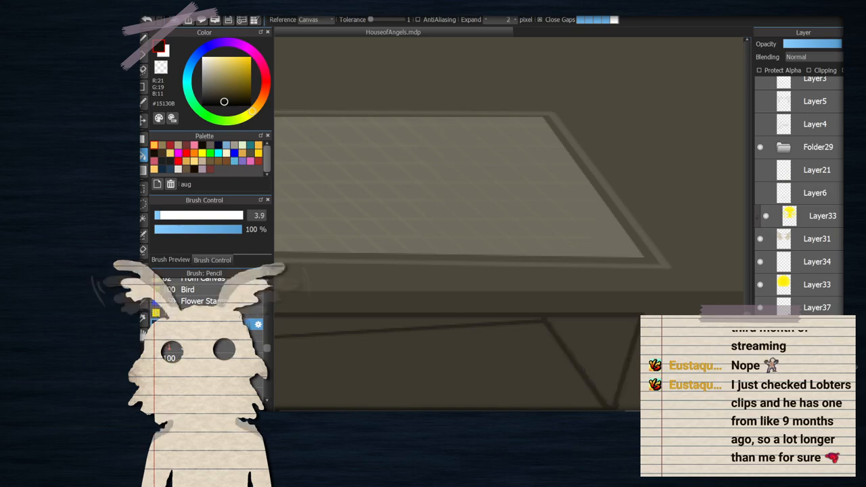
# Try filling the thin wedge above the recess's sloping line near-black, extending its narrow tip with a short pencil stroke
pyautogui.scroll(-2, 643, 266)
pyautogui.scroll(2, 447, 283)
pyautogui.click(414, 282)
pyautogui.scroll(-2, 447, 283)
pyautogui.scroll(3, 602, 272)
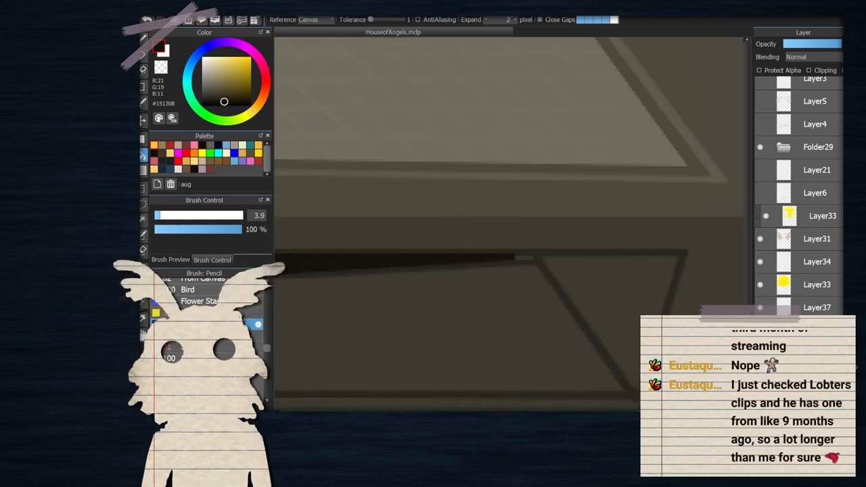
pyautogui.press('b')
pyautogui.moveTo(506, 256); pyautogui.dragTo(535, 256)
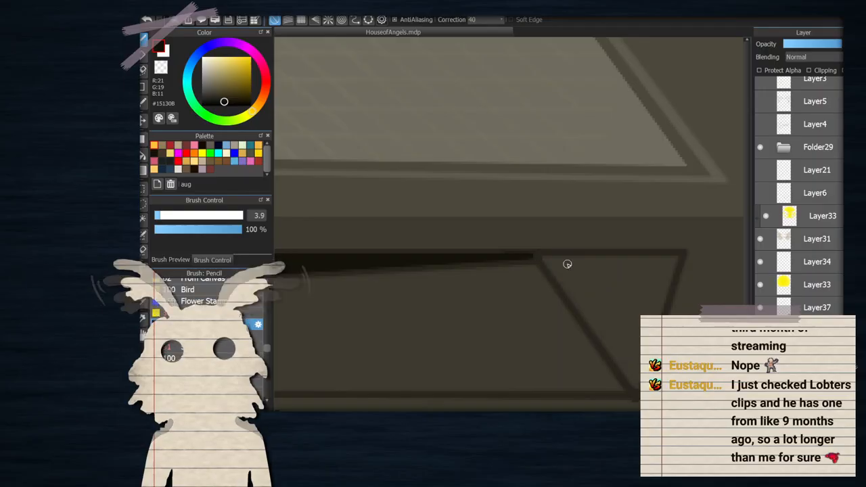
pyautogui.scroll(-3, 567, 264)
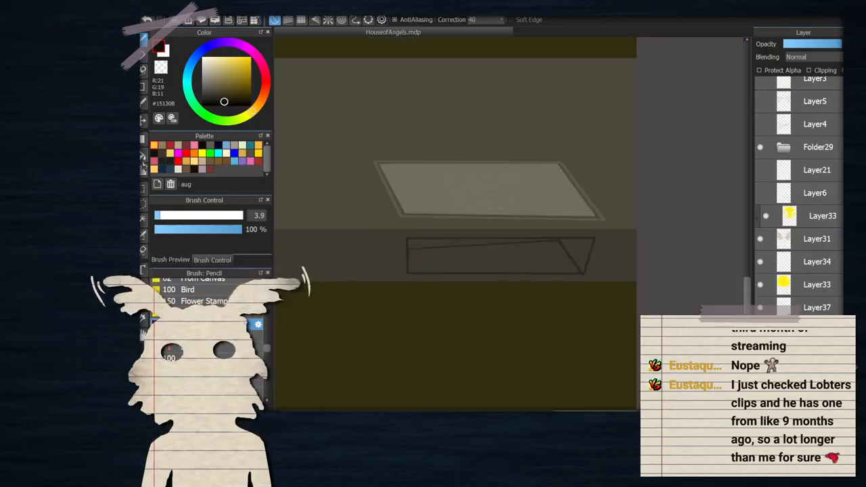
# Try filling the recess's large inner shape, undo the fill, and raise the bucket's expansion to 4 pixels
pyautogui.click(142, 155)
pyautogui.click(515, 254)
pyautogui.scroll(2, 489, 252)
pyautogui.hotkey('ctrl', 'z')
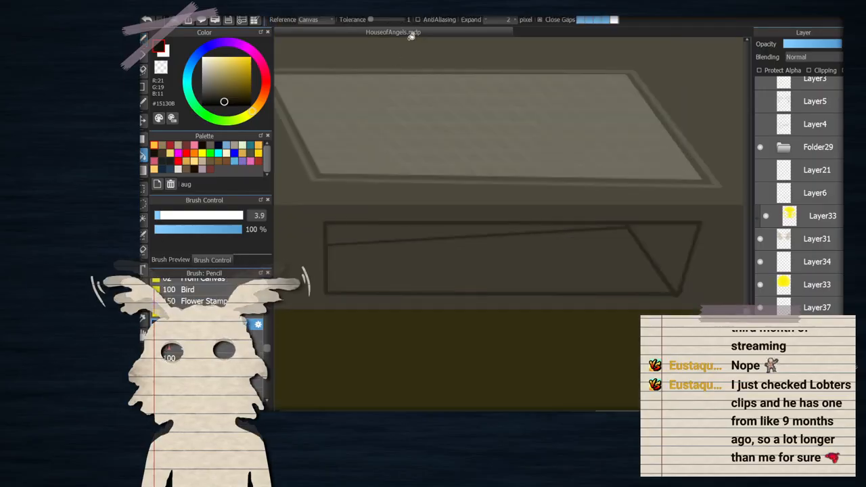
pyautogui.click(515, 21)
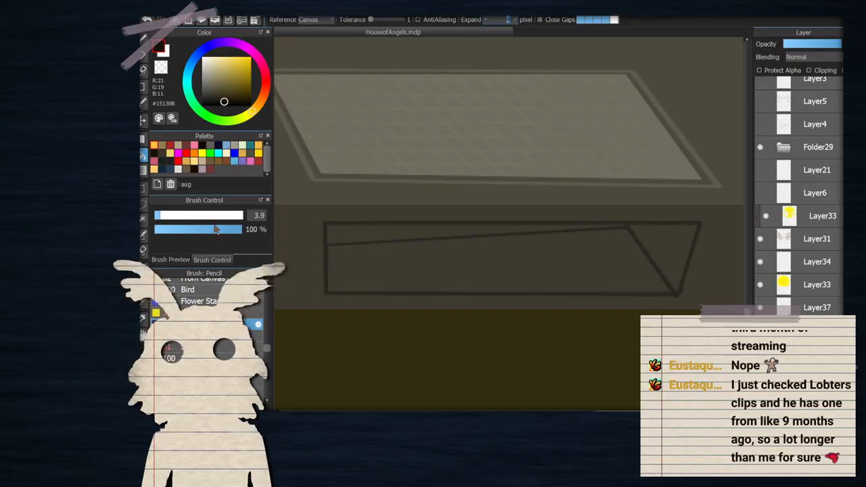
# Try a Magic Wand selection of the inner shape with Layer as reference, and deselect
pyautogui.click(143, 222)
pyautogui.click(502, 287)
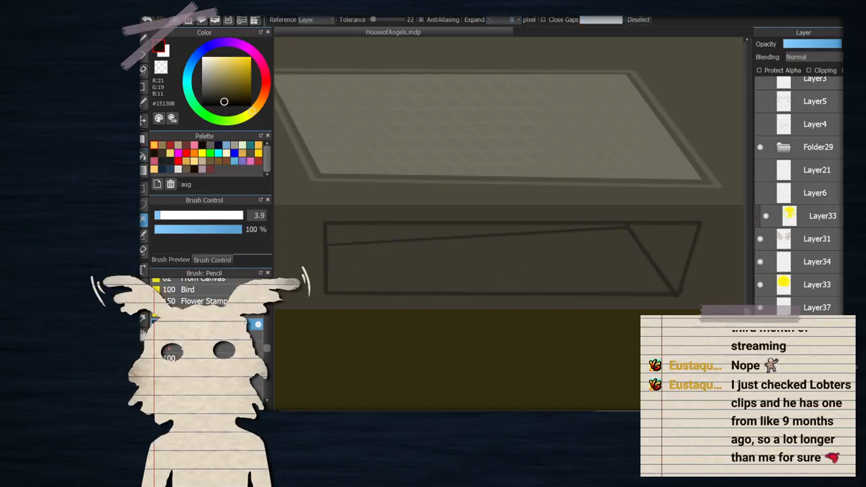
pyautogui.scroll(-1, 805, 203)
pyautogui.scroll(-3, 554, 274)
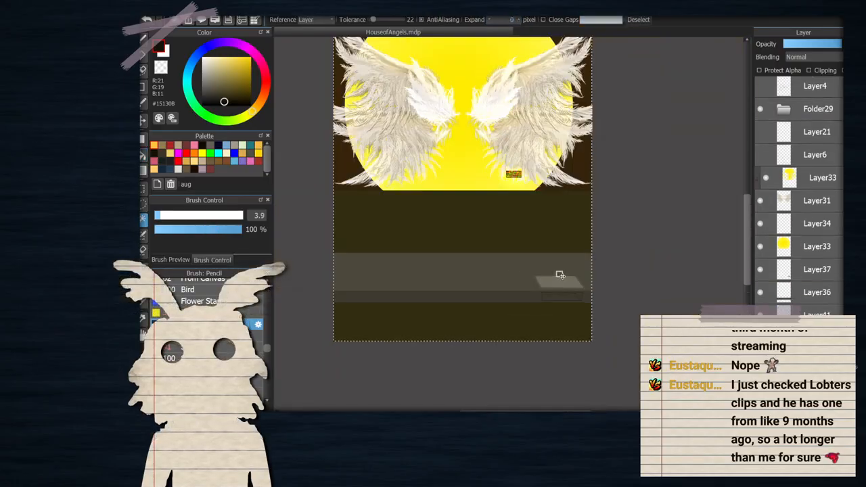
pyautogui.hotkey('ctrl', 'd')
# Set the Magic Wand reference to Canvas and try selecting the recess's inner shape again
pyautogui.scroll(2, 555, 272)
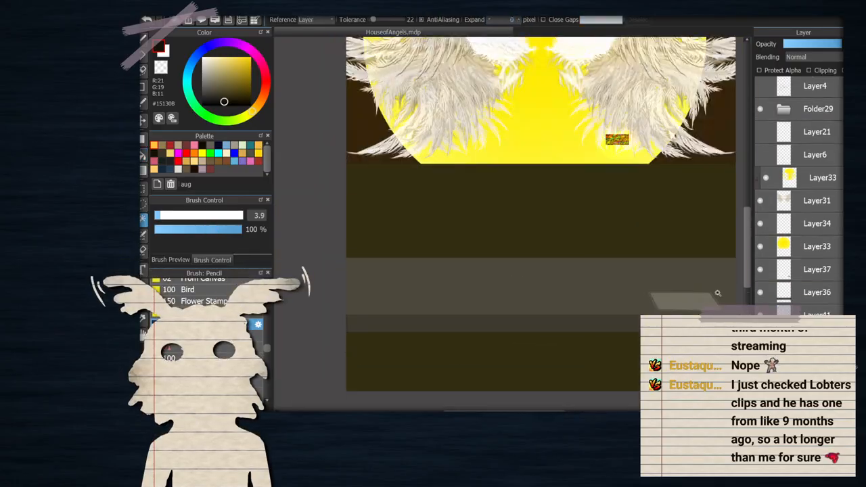
pyautogui.click(311, 29)
pyautogui.scroll(7, 701, 327)
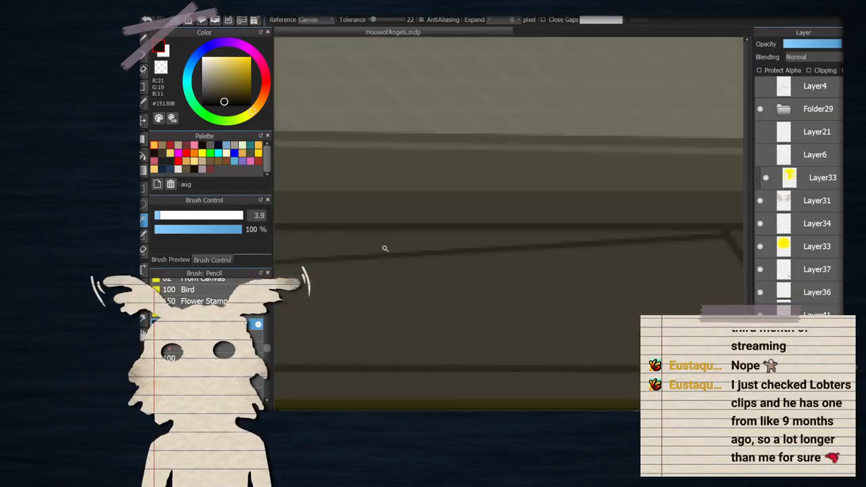
pyautogui.click(415, 263)
pyautogui.scroll(-3, 415, 263)
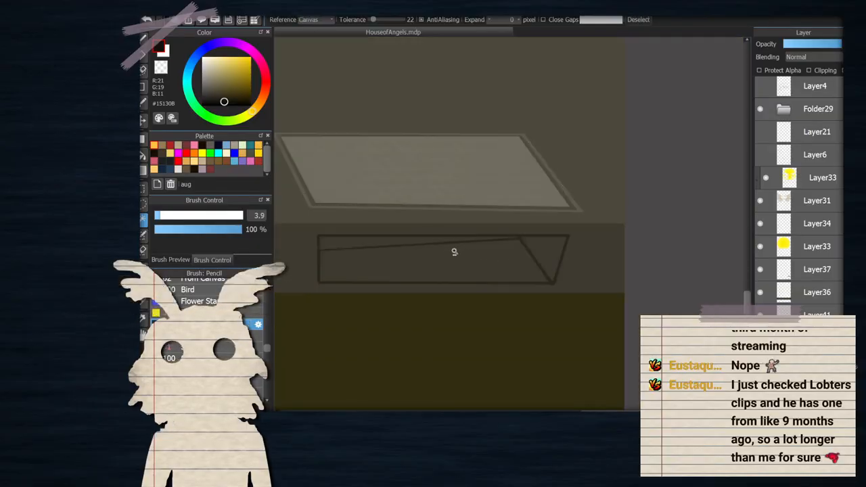
# Try selecting the triangular right end at tolerance 1, raise the wand's tolerance to 37, and clear the selection
pyautogui.moveTo(372, 19); pyautogui.dragTo(369, 21)
pyautogui.scroll(3, 549, 251)
pyautogui.click(611, 265)
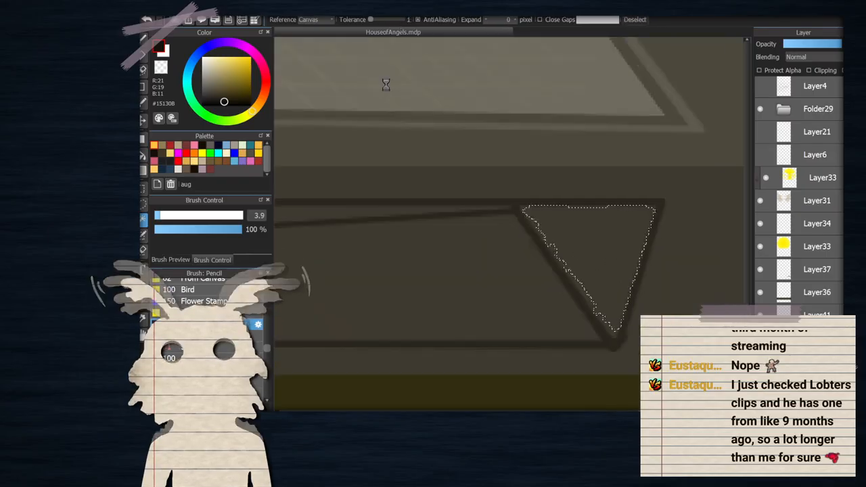
pyautogui.moveTo(370, 20); pyautogui.dragTo(374, 20)
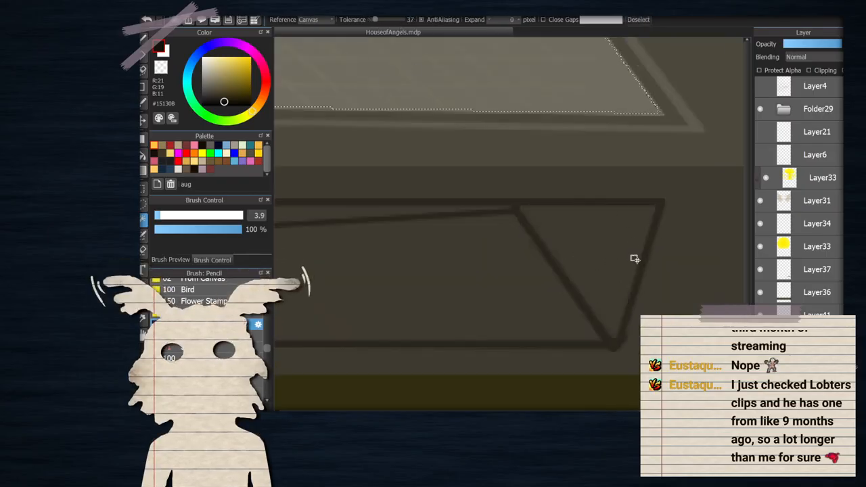
pyautogui.hotkey('ctrl', 'd')
# Bucket-fill the recess's large inner shape near-black with an expansion of 4 pixels
pyautogui.press('b')
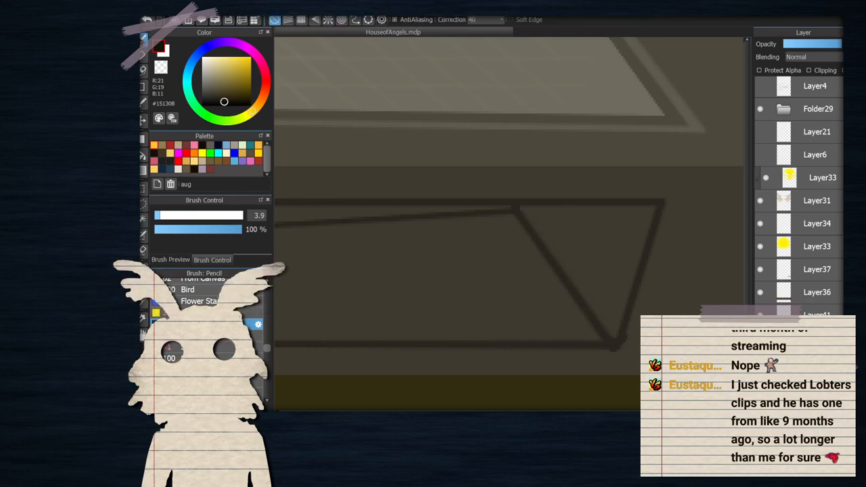
pyautogui.scroll(-3, 552, 248)
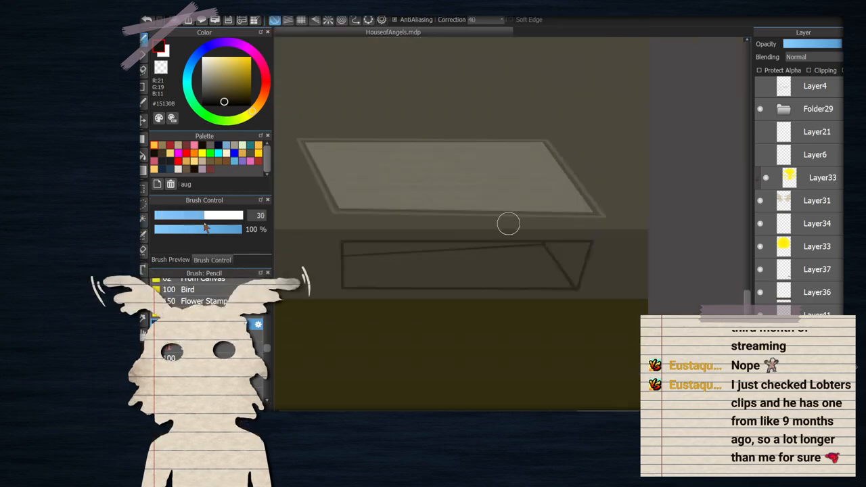
pyautogui.scroll(2, 431, 287)
pyautogui.press('g')
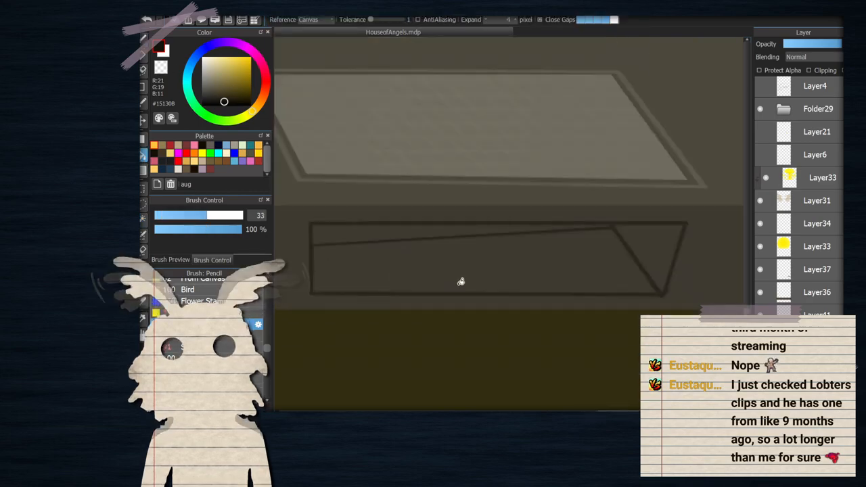
pyautogui.click(460, 279)
# Make Layer41 the active layer and undo the near-black fill of the inner shape
pyautogui.press('b')
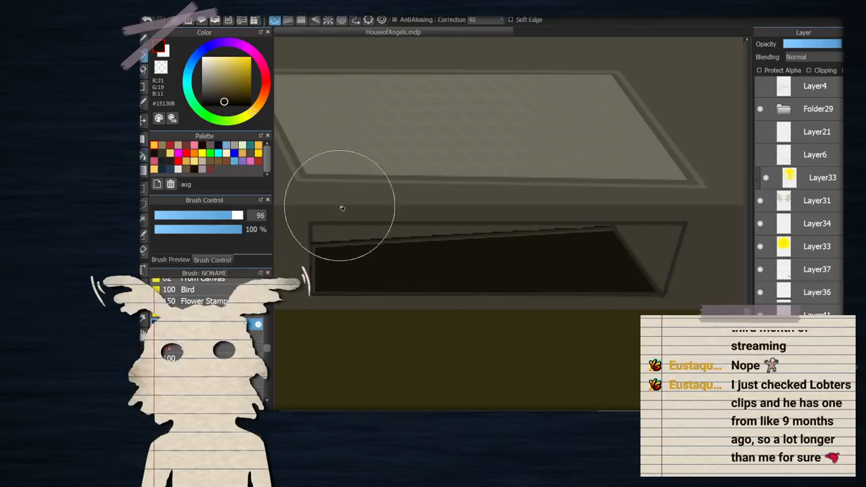
pyautogui.scroll(2, 339, 217)
pyautogui.scroll(-2, 334, 240)
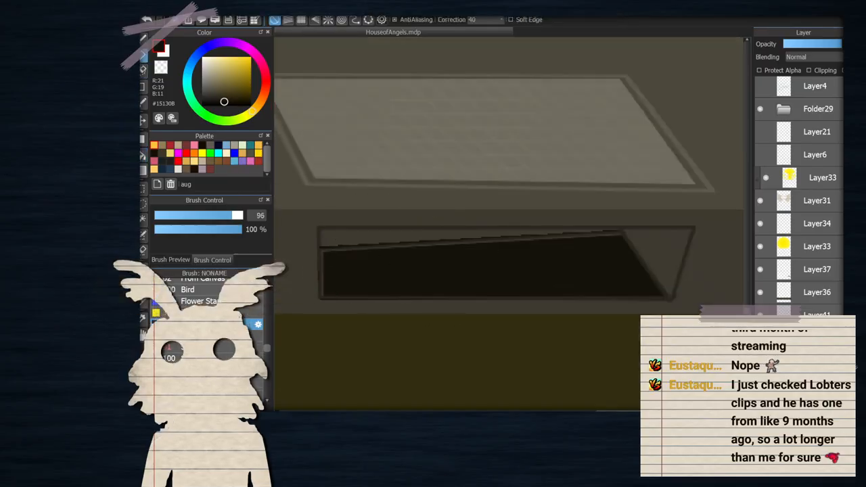
pyautogui.hotkey('ctrl', 'z')
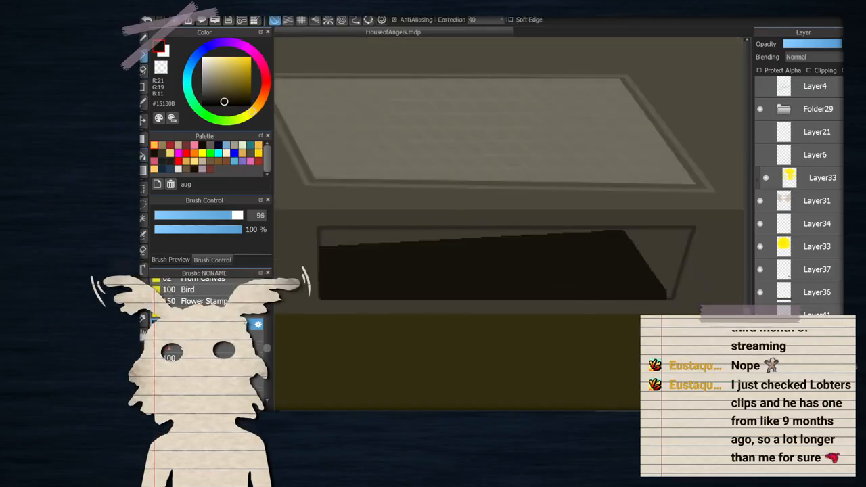
pyautogui.hotkey('ctrl', 'y')
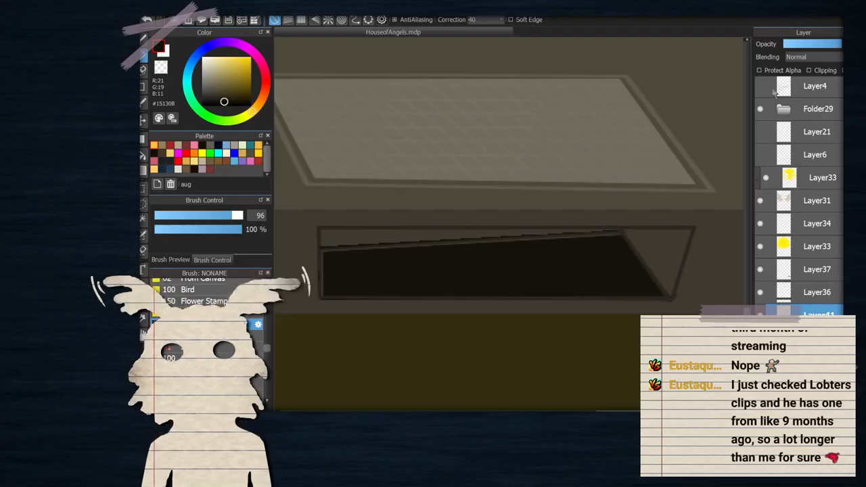
pyautogui.click(809, 334)
pyautogui.hotkey('ctrl', 'z')
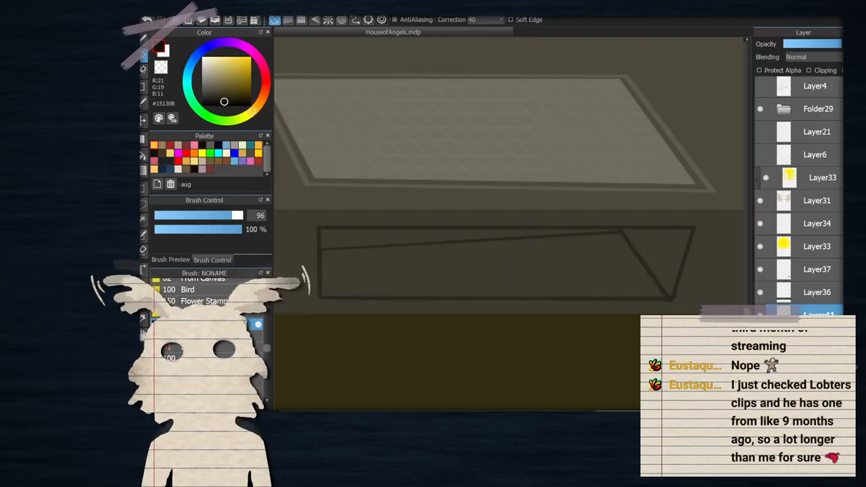
pyautogui.press('g')
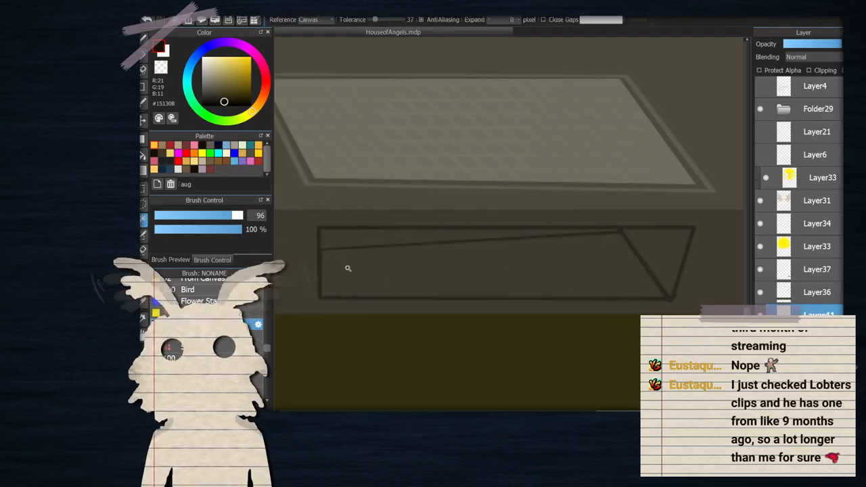
pyautogui.hotkey('ctrl', 'd')
pyautogui.scroll(4, 318, 220)
pyautogui.press('b')
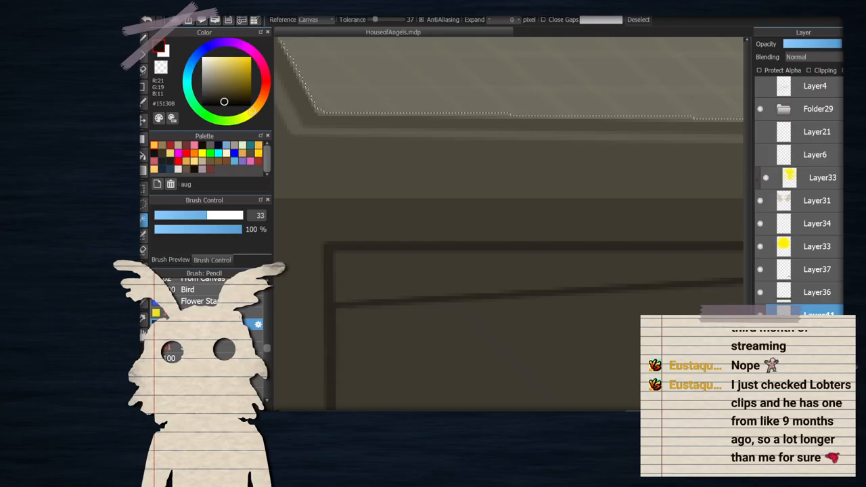
pyautogui.press('i')
pyautogui.click(361, 244)
pyautogui.press('g')
pyautogui.click(160, 71)
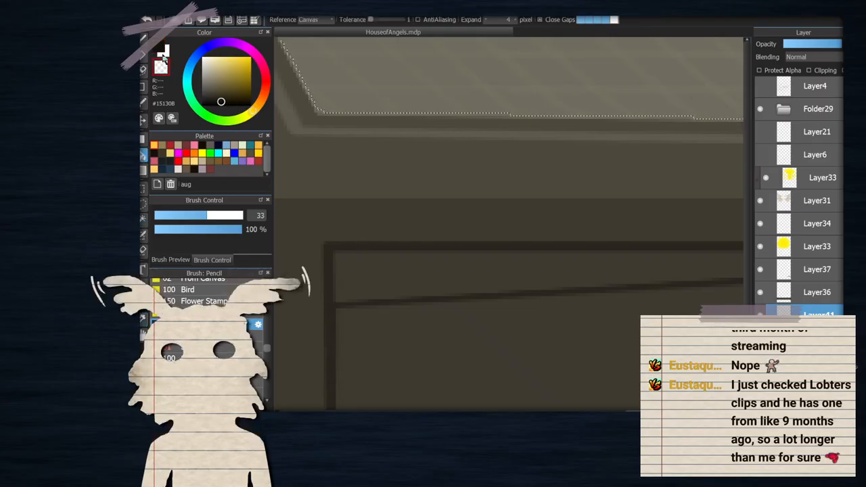
pyautogui.scroll(-4, 288, 152)
pyautogui.hotkey('ctrl', 'd')
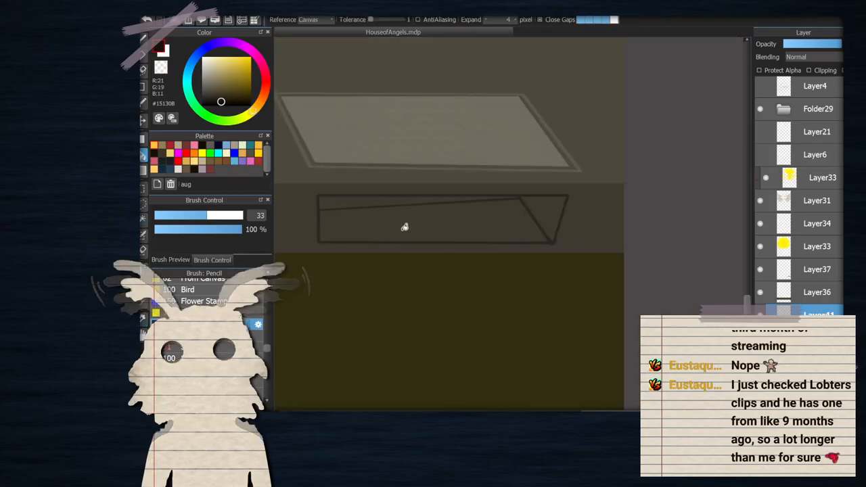
# Try filling the inner shape on Layer41 with the 4-pixel expansion, and undo that fill
pyautogui.click(406, 225)
pyautogui.scroll(2, 433, 227)
pyautogui.hotkey('ctrl', 'z')
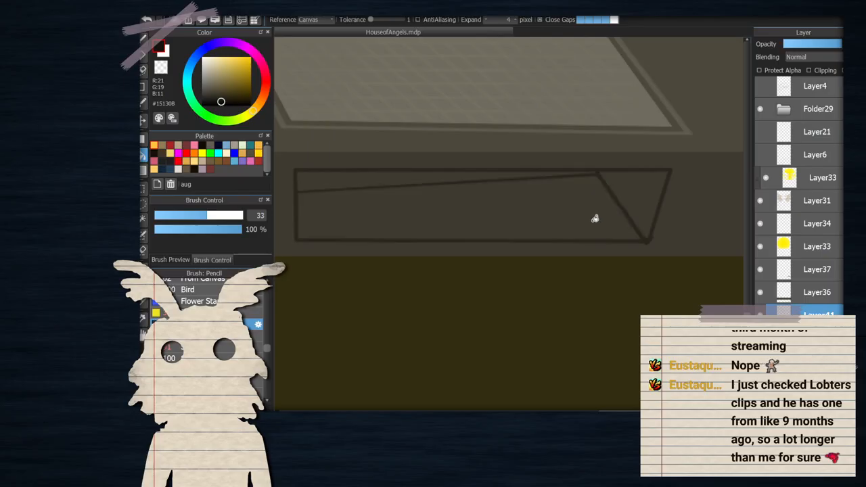
# Fill the recess's inner shape near-black with a 2-pixel expansion and compare the strip with and without the fill
pyautogui.scroll(1, 586, 224)
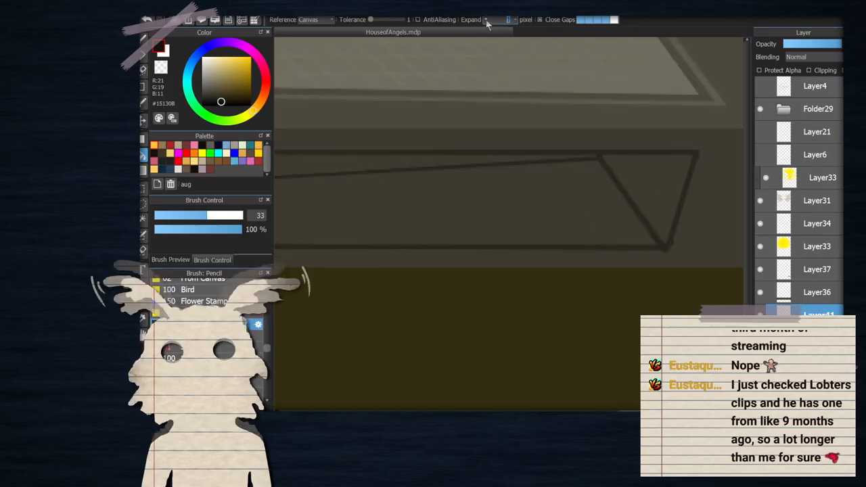
pyautogui.click(534, 209)
pyautogui.click(515, 20)
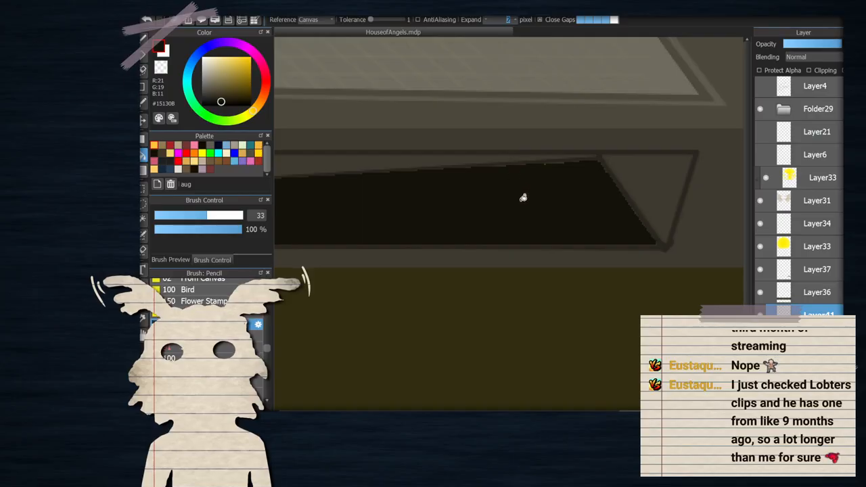
pyautogui.scroll(-1, 583, 219)
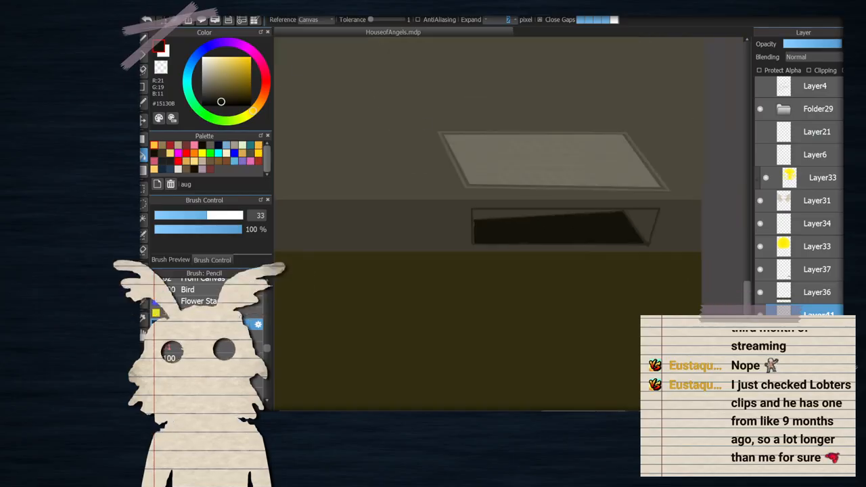
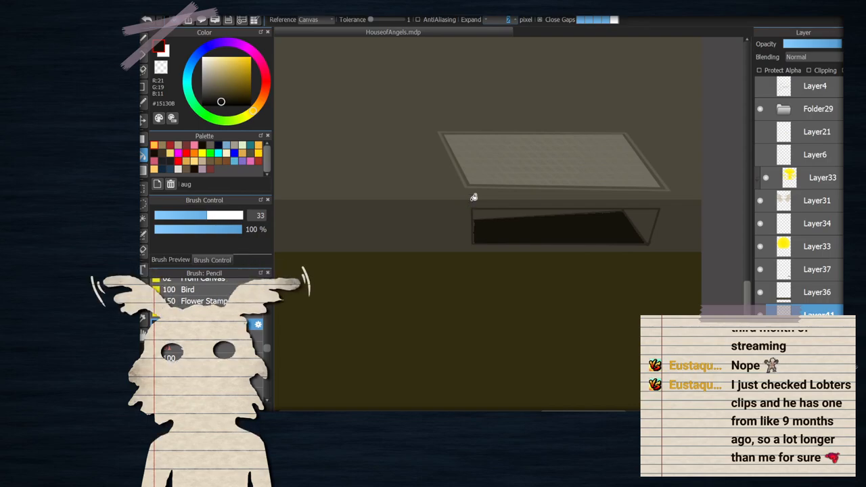
pyautogui.scroll(-3, 506, 205)
pyautogui.scroll(5, 543, 215)
pyautogui.hotkey('ctrl', 'z')
pyautogui.hotkey('ctrl', 'y')
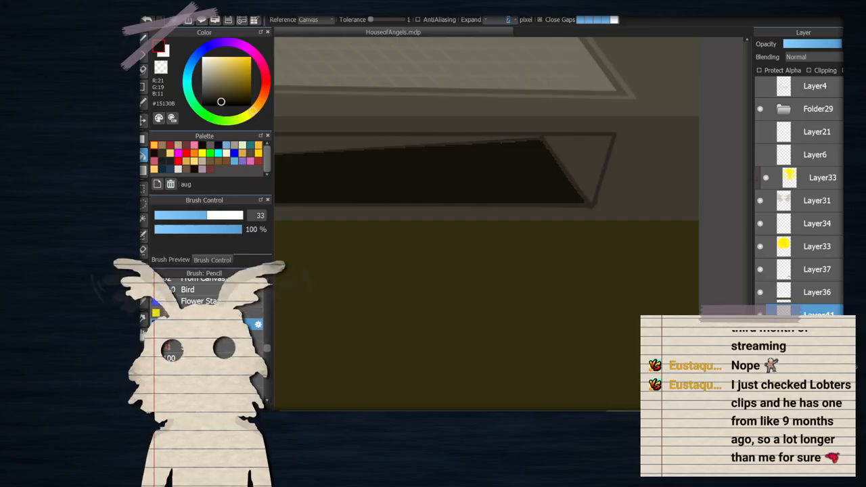
# Redo the near-black bucket fill of the recess's large inner shape, check it against the slab, and undo it
pyautogui.scroll(-1, 440, 116)
pyautogui.scroll(-1, 439, 117)
pyautogui.scroll(1, 345, 66)
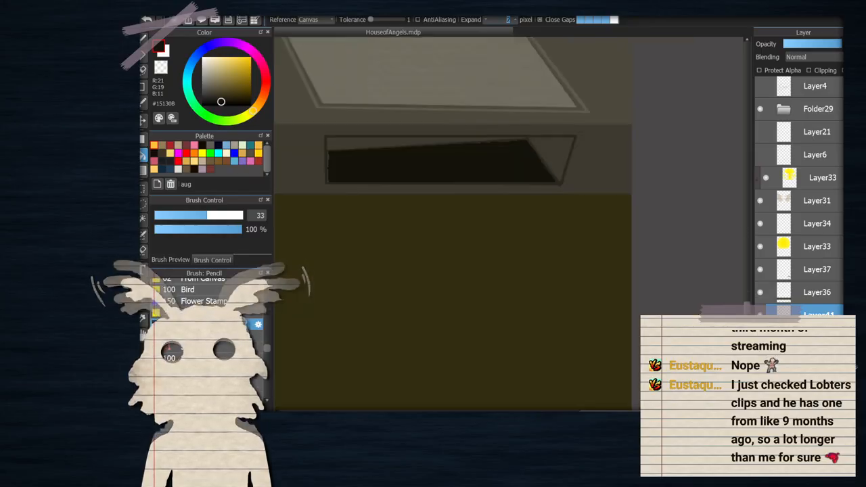
pyautogui.click(147, 20)
pyautogui.scroll(1, 424, 148)
pyautogui.click(431, 167)
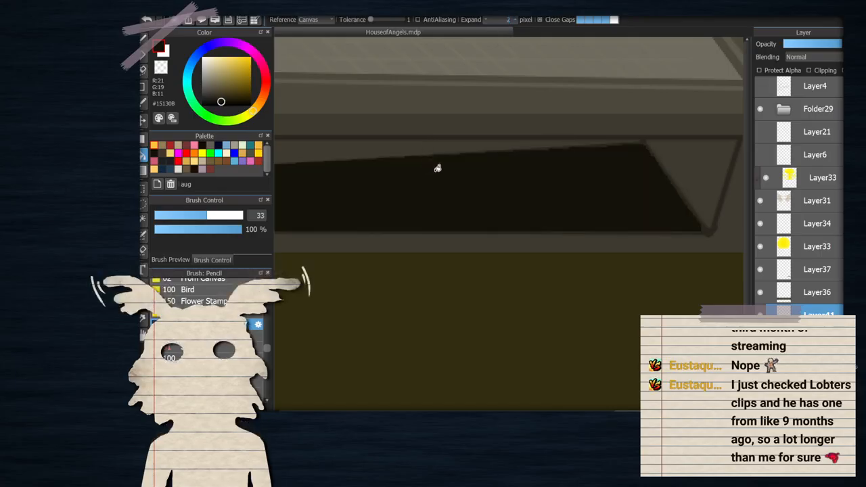
pyautogui.scroll(-1, 610, 214)
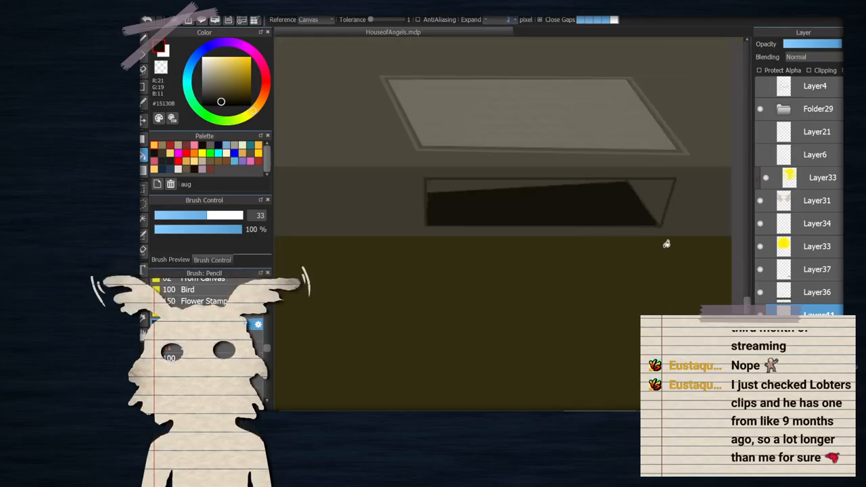
pyautogui.scroll(2, 686, 268)
pyautogui.hotkey('ctrl', 'z')
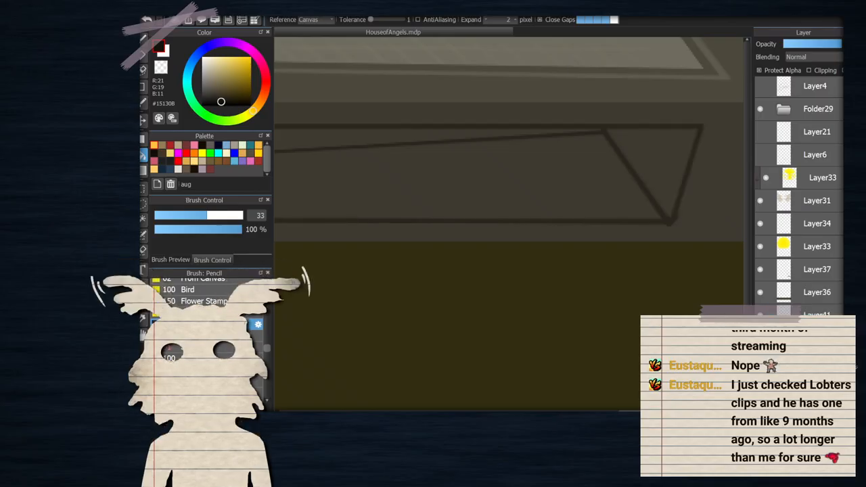
# Try filling the recess's triangular end near-black with a 2-pixel expansion, and undo that fill
pyautogui.click(677, 162)
pyautogui.scroll(-1, 672, 163)
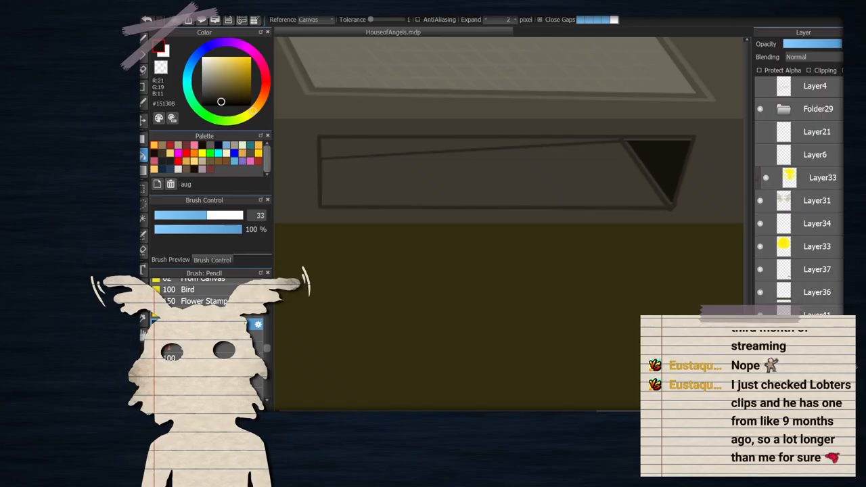
pyautogui.hotkey('ctrl', 'z')
# Probe the recess's triangular end on Layer41 with the Magic Wand and toggle the visibility of the layer beneath Layer41
pyautogui.click(811, 314)
pyautogui.click(143, 220)
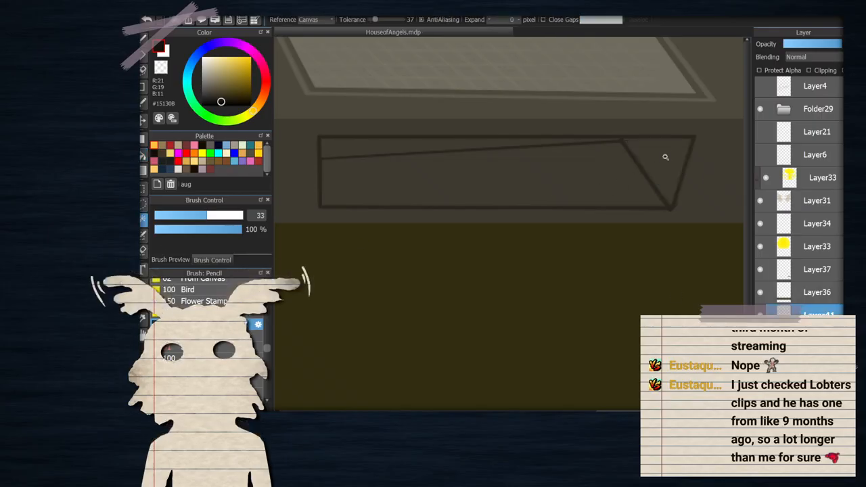
pyautogui.click(637, 164)
pyautogui.click(812, 338)
pyautogui.click(760, 337)
pyautogui.click(760, 338)
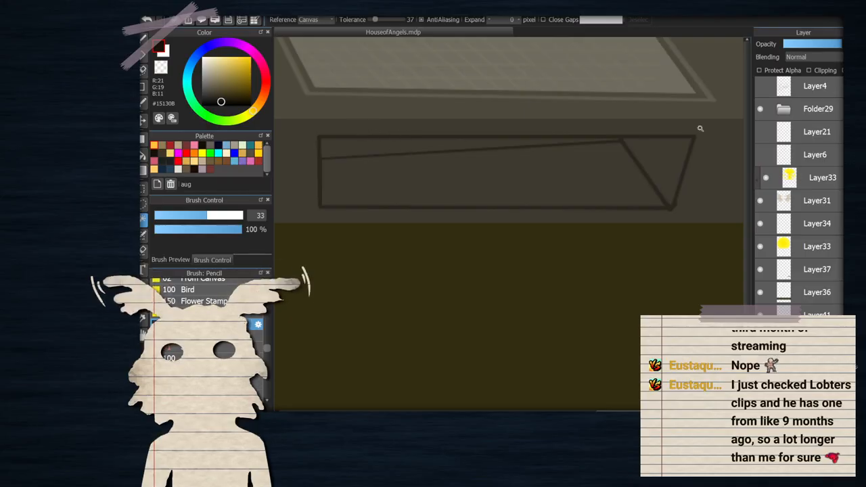
pyautogui.scroll(-1, 599, 282)
pyautogui.click(760, 337)
pyautogui.click(760, 338)
# Activate Layer41 with its alpha protected, sample the recess outline's colour and set the drawing colour to dark brown #1F1B14
pyautogui.click(812, 315)
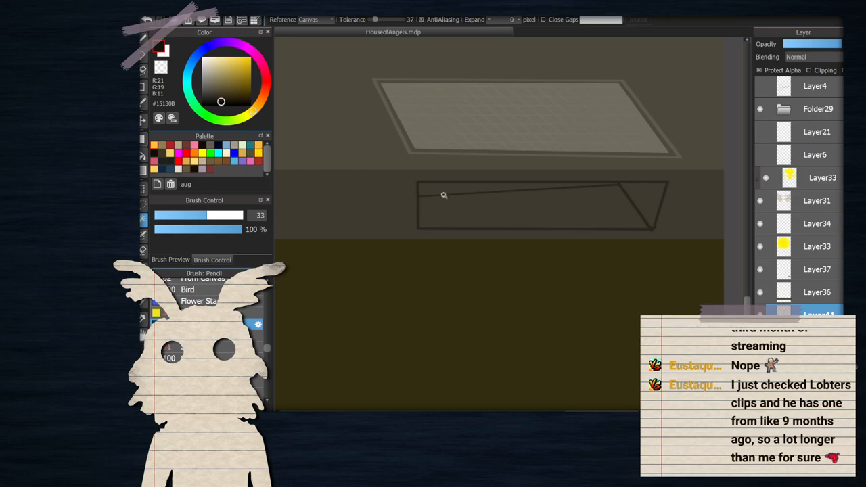
pyautogui.scroll(3, 443, 196)
pyautogui.click(143, 318)
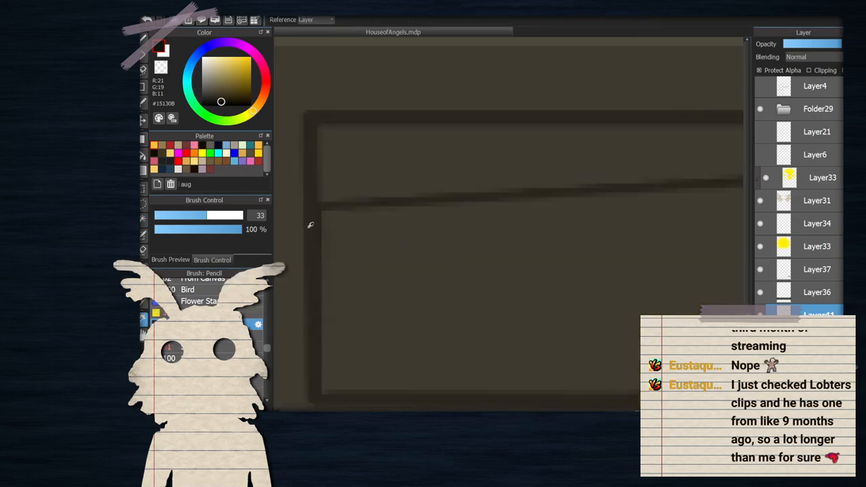
pyautogui.click(143, 138)
pyautogui.click(219, 101)
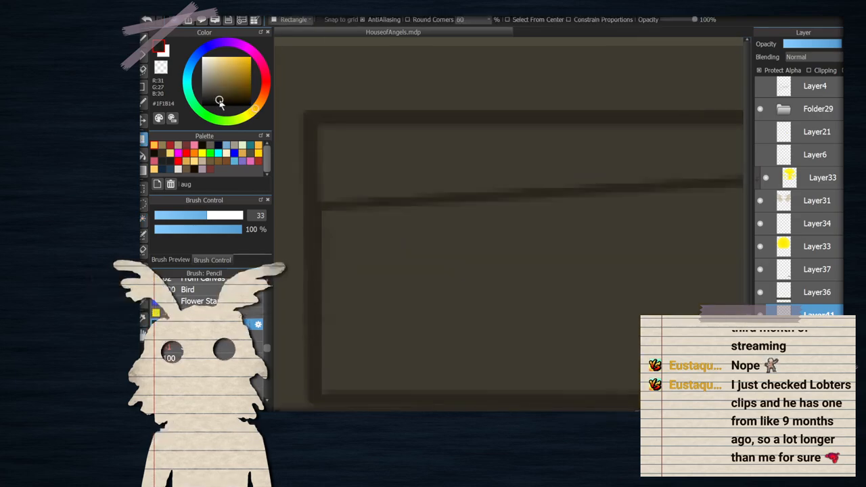
# Recolour the recess's outlines on alpha-protected Layer41 with a #1F1B14 filled rectangle drawn across the recess, and check the result
pyautogui.scroll(-3, 383, 159)
pyautogui.hotkey('ctrl', 'z')
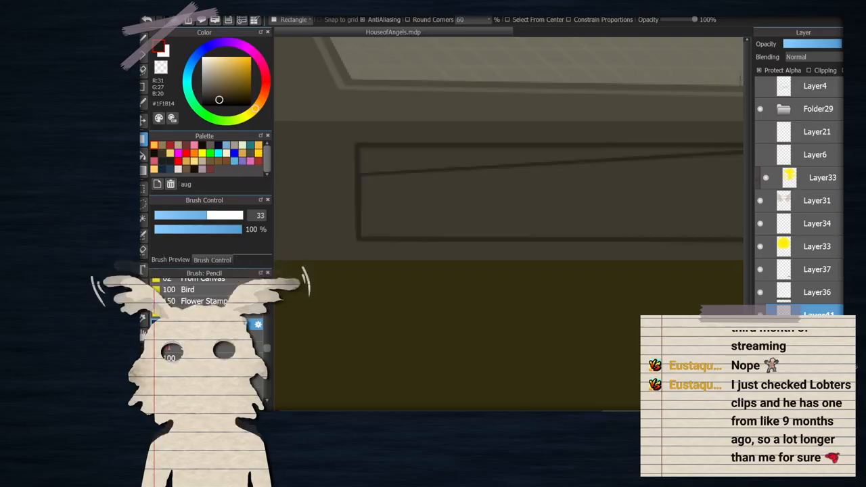
pyautogui.scroll(-2, 520, 123)
pyautogui.moveTo(390, 108); pyautogui.dragTo(727, 200)
pyautogui.scroll(-5, 609, 133)
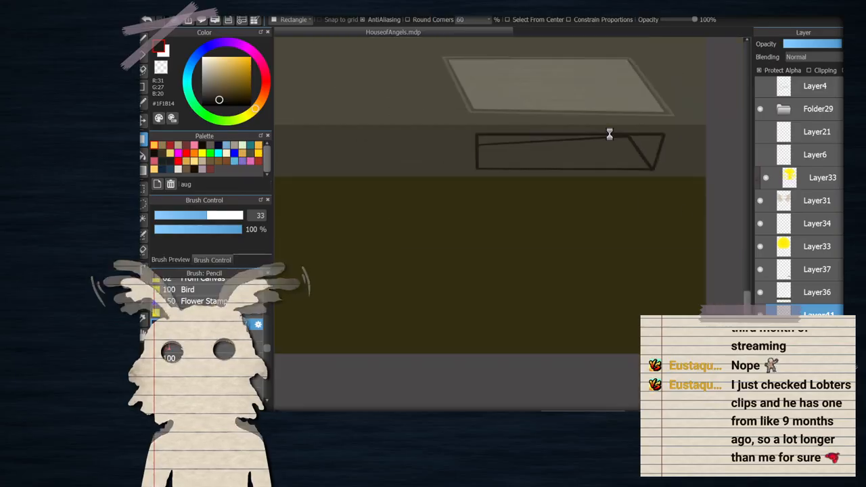
pyautogui.scroll(4, 563, 70)
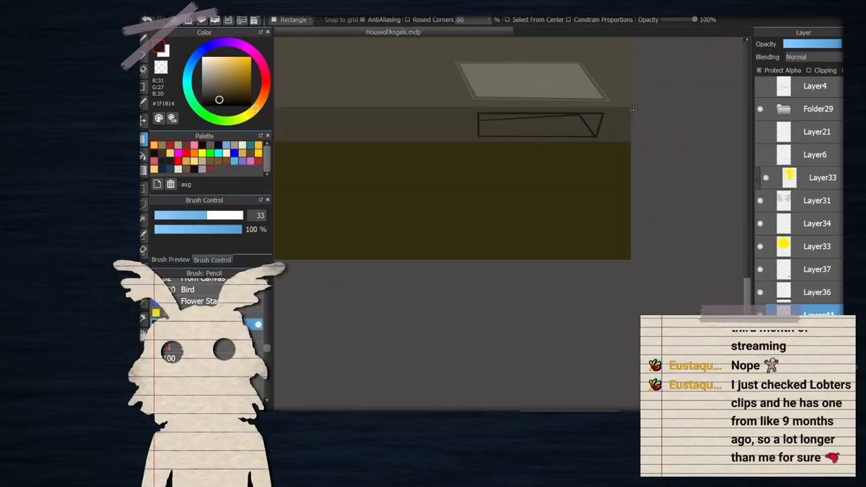
pyautogui.scroll(2, 588, 135)
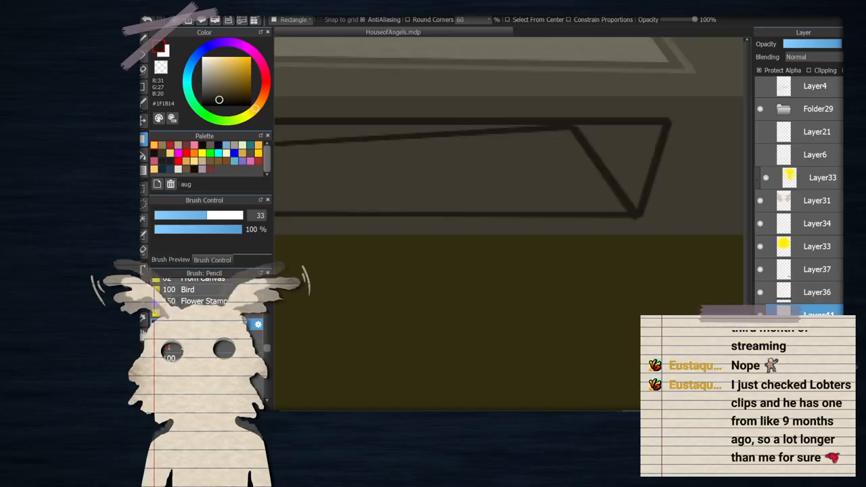
pyautogui.scroll(-4, 568, 214)
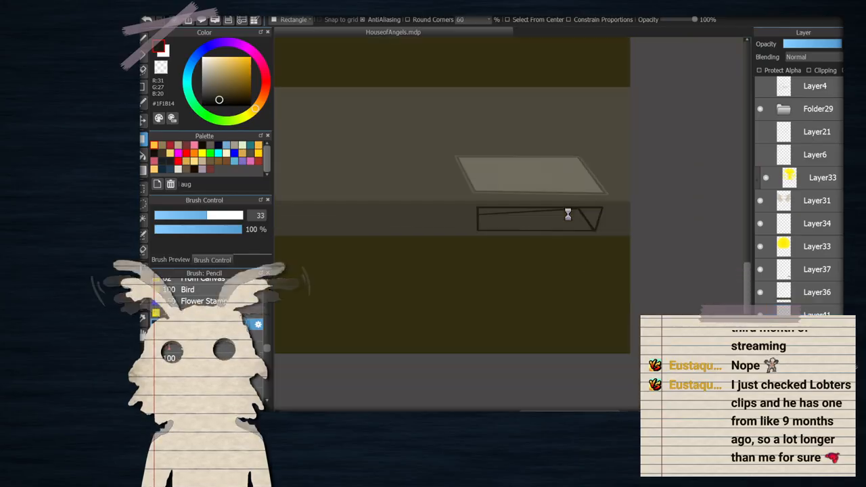
pyautogui.scroll(4, 545, 203)
pyautogui.scroll(3, 643, 257)
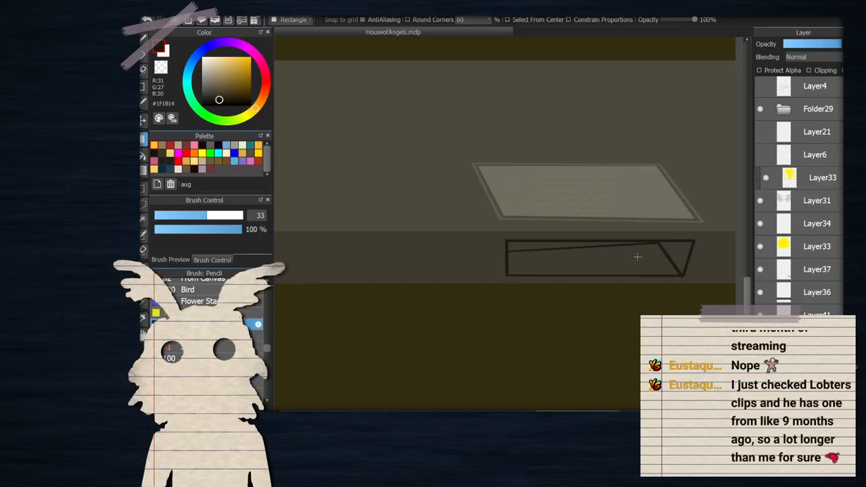
pyautogui.scroll(-3, 673, 266)
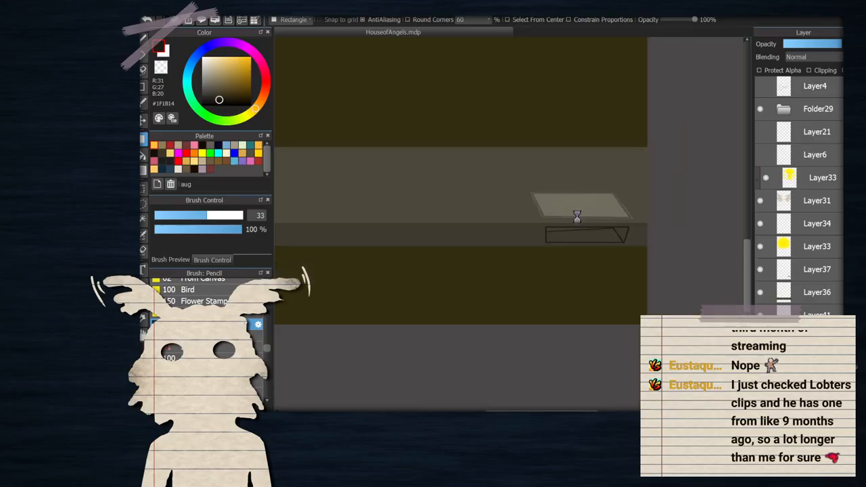
pyautogui.scroll(3, 606, 208)
pyautogui.scroll(2, 629, 277)
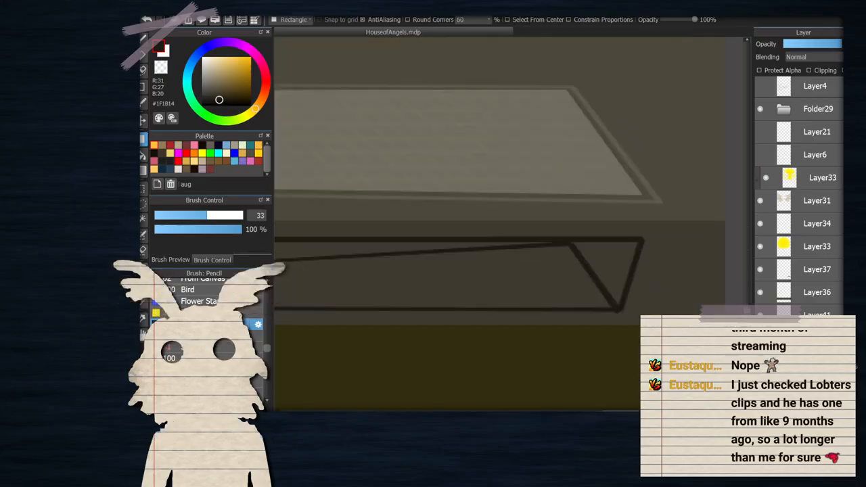
# Paint the left part of the outlined opening's interior, below the slanted line, solid #1F1B14 with a size 16 brush and correction 3
pyautogui.press('b')
pyautogui.scroll(-2, 535, 246)
pyautogui.scroll(2, 382, 266)
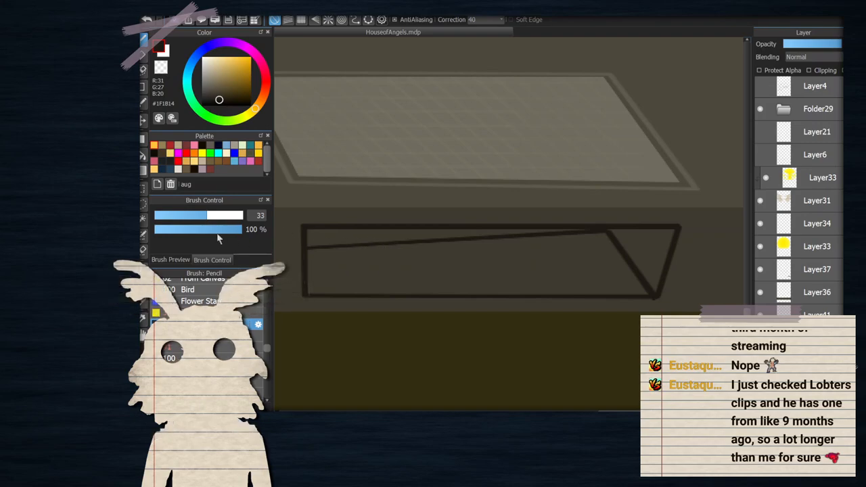
pyautogui.scroll(2, 315, 264)
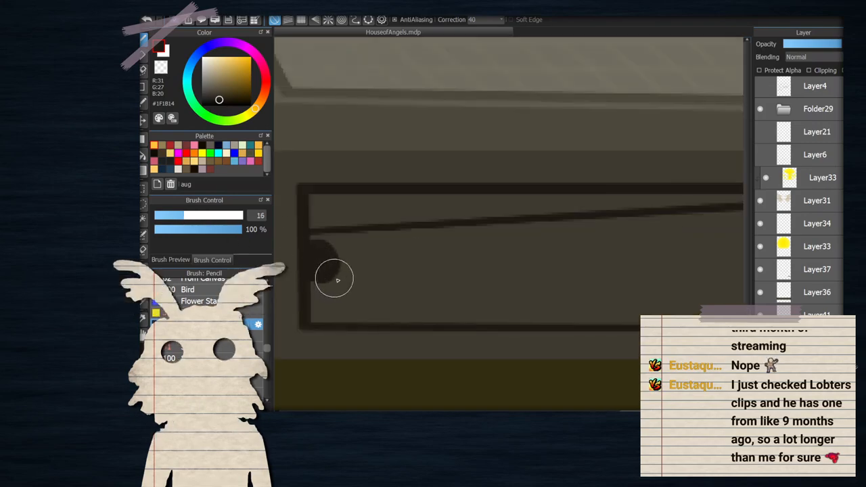
pyautogui.moveTo(337, 279); pyautogui.dragTo(406, 283)
pyautogui.moveTo(329, 251); pyautogui.dragTo(403, 247)
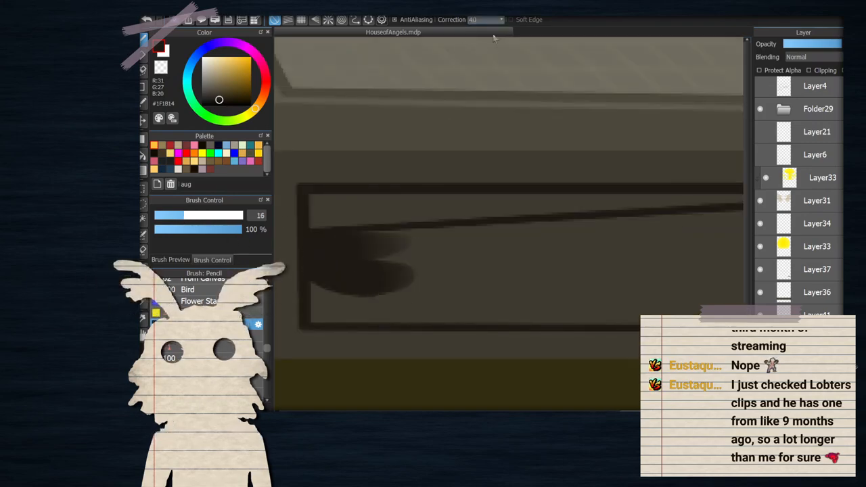
pyautogui.moveTo(350, 255)
pyautogui.mouseDown()
pyautogui.moveTo(470, 247)
pyautogui.moveTo(355, 247)
pyautogui.moveTo(606, 242)
pyautogui.moveTo(428, 268)
pyautogui.mouseUp()
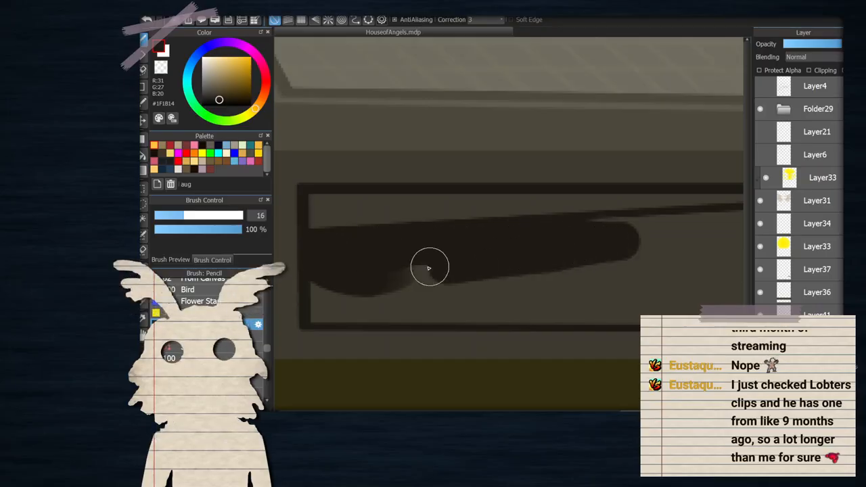
pyautogui.moveTo(320, 309)
pyautogui.mouseDown()
pyautogui.moveTo(566, 287)
pyautogui.moveTo(433, 308)
pyautogui.mouseUp()
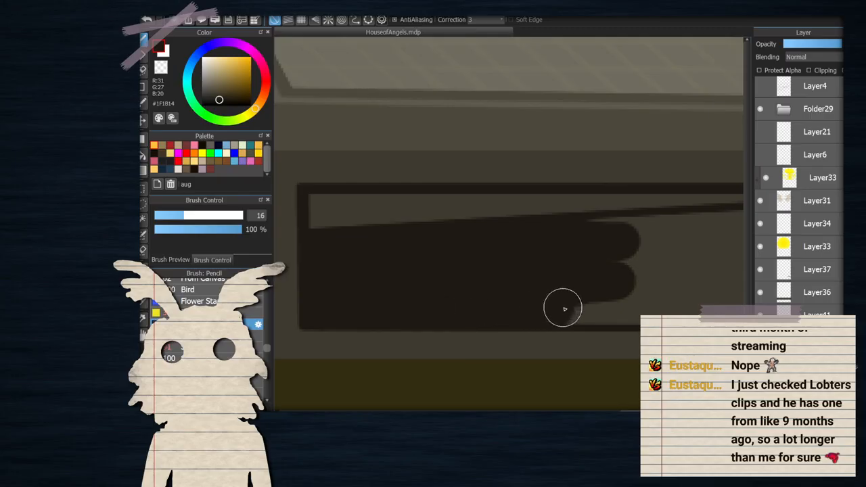
# Extend the dark #1F1B14 fill to the slanted line beside the right triangle and cover the remaining gaps along the bottom edge
pyautogui.moveTo(563, 308)
pyautogui.mouseDown()
pyautogui.moveTo(640, 303)
pyautogui.moveTo(580, 272)
pyautogui.mouseUp()
pyautogui.moveTo(607, 240); pyautogui.dragTo(608, 267)
pyautogui.scroll(-3, 476, 180)
pyautogui.scroll(3, 477, 209)
pyautogui.moveTo(304, 203)
pyautogui.mouseDown()
pyautogui.moveTo(605, 189)
pyautogui.moveTo(680, 278)
pyautogui.moveTo(504, 273)
pyautogui.moveTo(351, 246)
pyautogui.moveTo(334, 213)
pyautogui.moveTo(390, 202)
pyautogui.moveTo(623, 226)
pyautogui.moveTo(552, 239)
pyautogui.mouseUp()
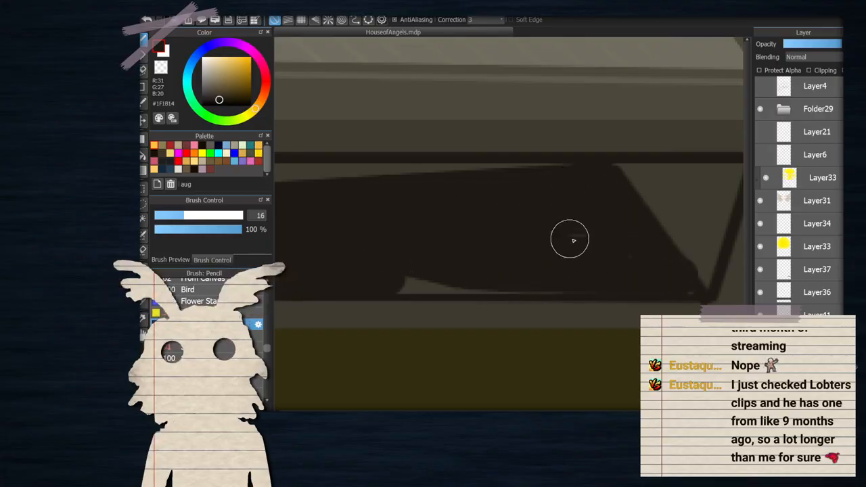
pyautogui.moveTo(424, 282); pyautogui.dragTo(496, 279)
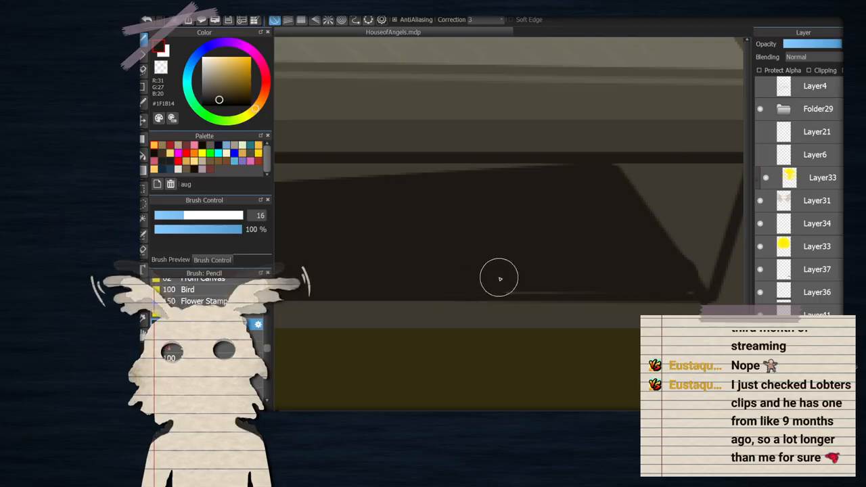
pyautogui.scroll(-2, 609, 258)
pyautogui.moveTo(453, 285); pyautogui.dragTo(496, 284)
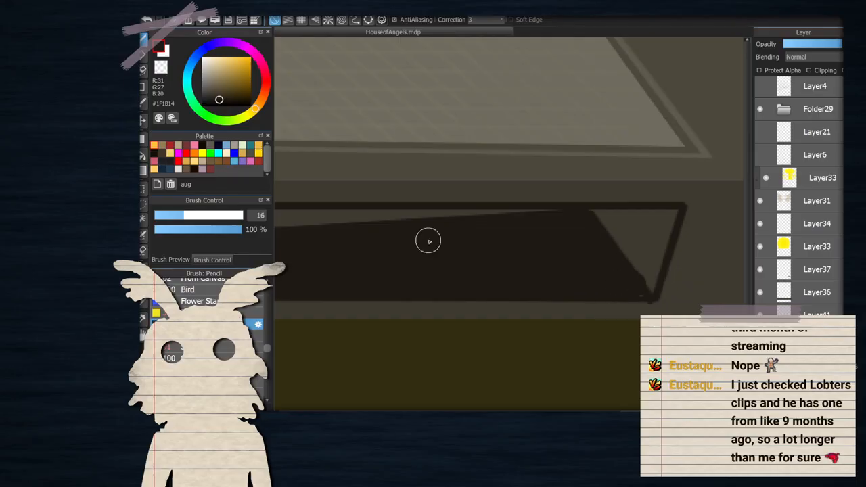
# Clean up the dark fill's slanted edge beside the right triangle with the transparent colour at brush size 8.8
pyautogui.press('[')
pyautogui.scroll(-1, 609, 277)
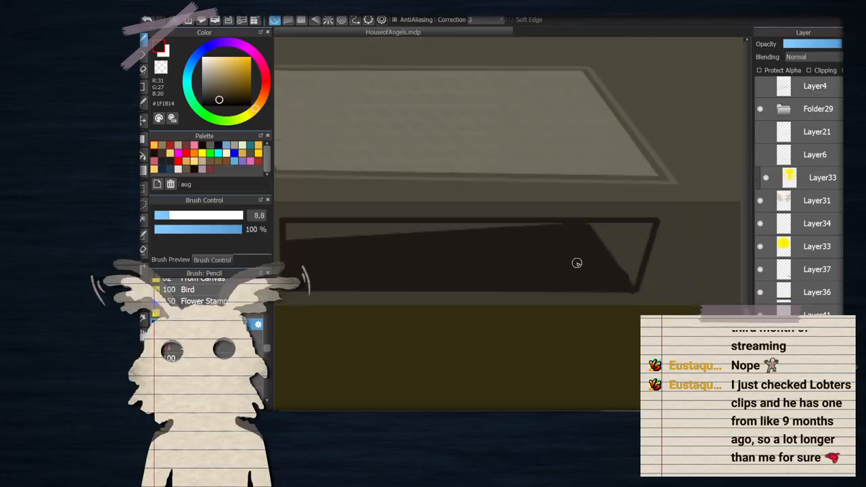
pyautogui.scroll(1, 547, 241)
pyautogui.scroll(-1, 645, 257)
pyautogui.scroll(2, 646, 257)
pyautogui.click(161, 66)
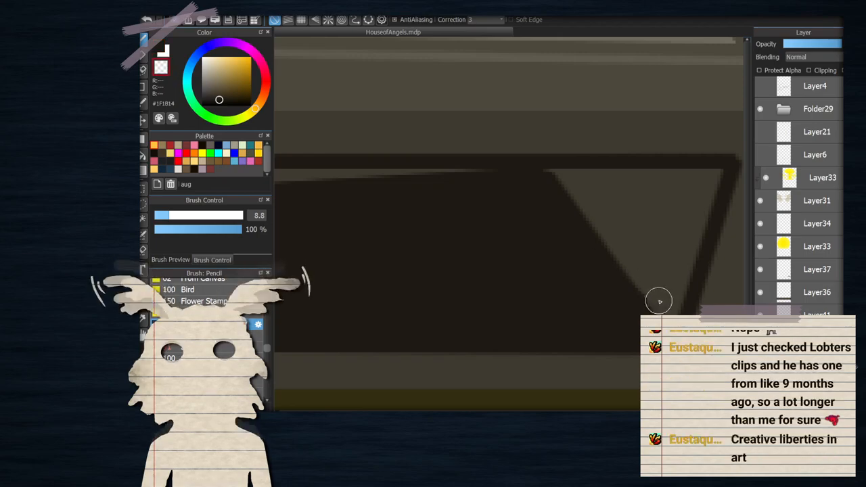
pyautogui.scroll(-1, 660, 260)
pyautogui.scroll(-1, 635, 247)
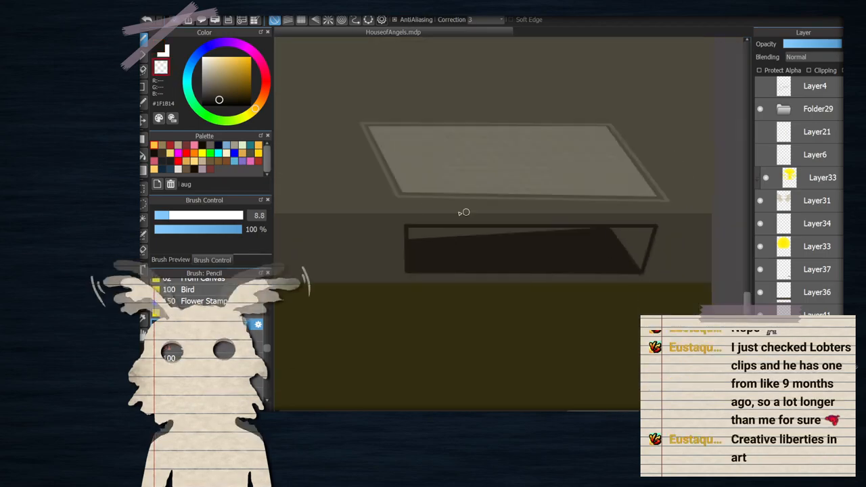
pyautogui.scroll(2, 594, 236)
pyautogui.scroll(2, 673, 275)
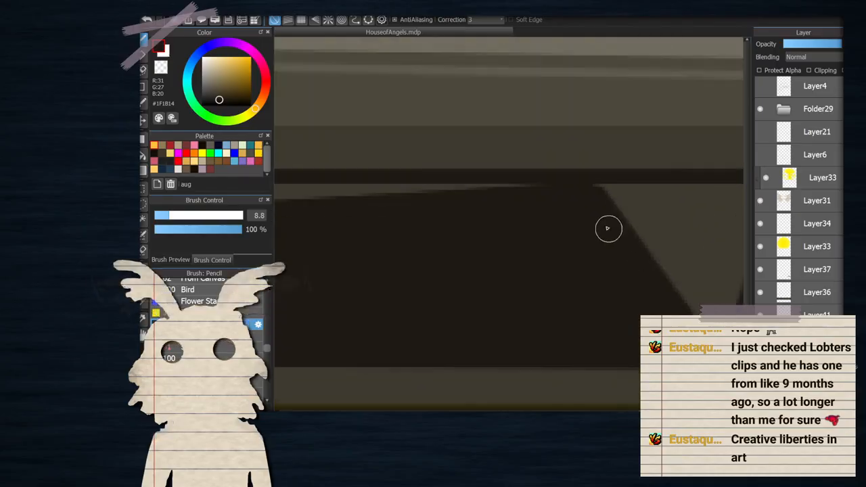
pyautogui.scroll(-2, 527, 217)
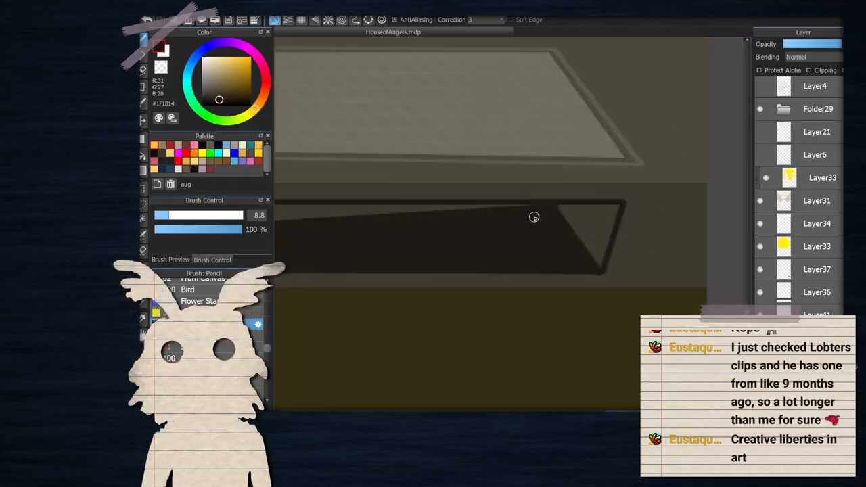
pyautogui.scroll(2, 533, 216)
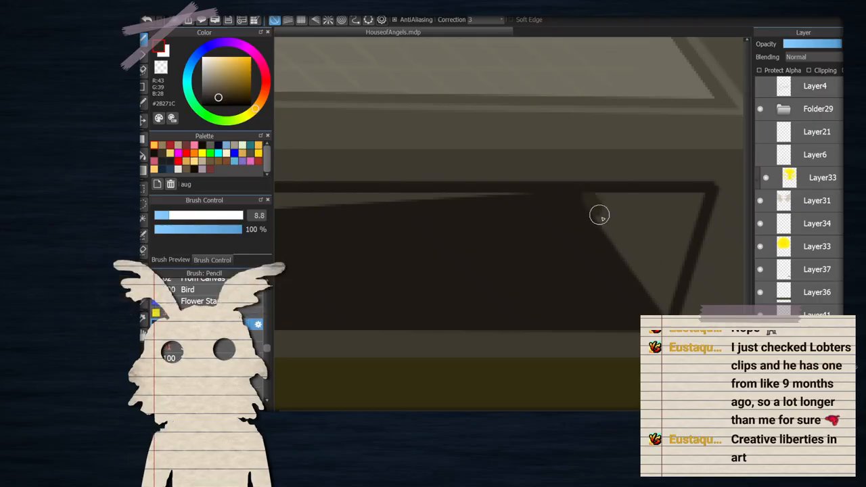
pyautogui.moveTo(592, 206); pyautogui.dragTo(630, 251)
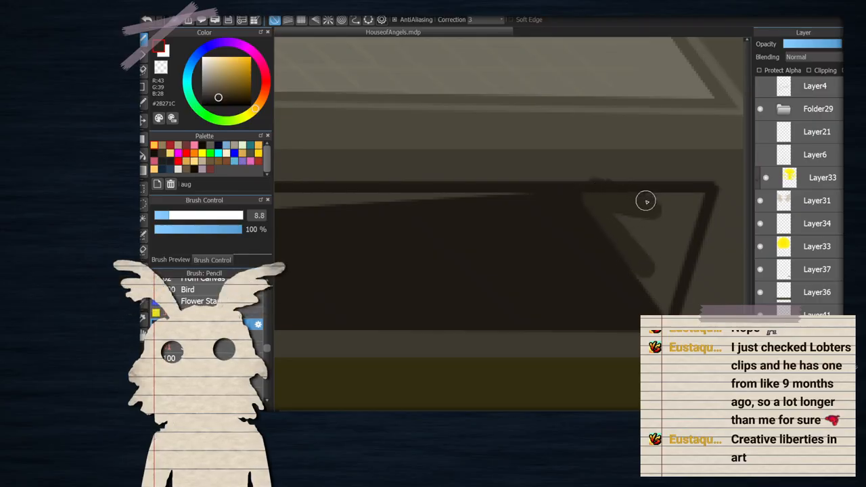
pyautogui.hotkey('ctrl', 'z')
pyautogui.moveTo(585, 197); pyautogui.dragTo(663, 304)
pyautogui.moveTo(704, 196); pyautogui.dragTo(588, 196)
pyautogui.moveTo(665, 238); pyautogui.dragTo(663, 269)
pyautogui.hotkey('ctrl', 'z')
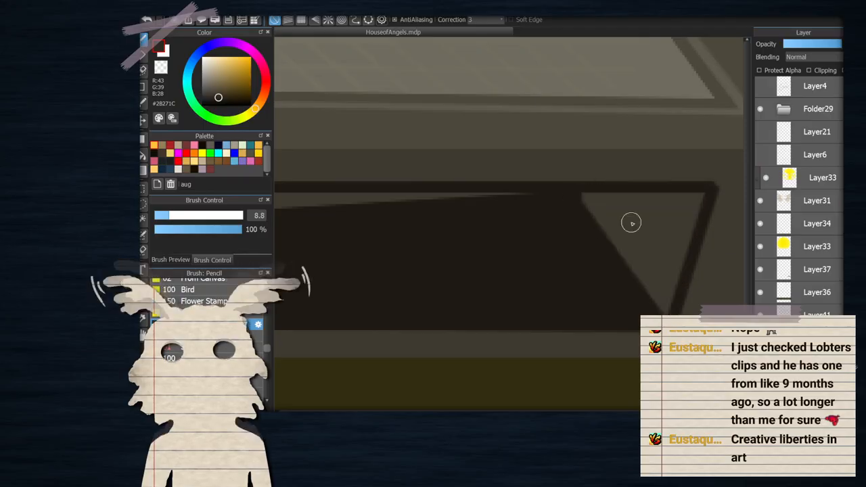
# Paint the opening's right triangle #2B271C, then shade it with #473F2B at size 52 and 41% opacity with alpha protected
pyautogui.moveTo(589, 197)
pyautogui.mouseDown()
pyautogui.moveTo(663, 303)
pyautogui.moveTo(678, 266)
pyautogui.mouseUp()
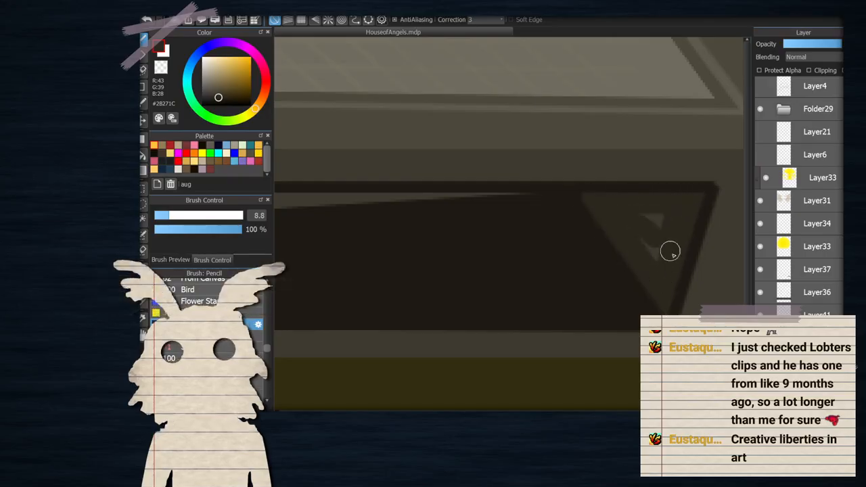
pyautogui.click(759, 70)
pyautogui.click(222, 92)
pyautogui.click(189, 215)
pyautogui.click(190, 231)
pyautogui.moveTo(196, 217); pyautogui.dragTo(225, 220)
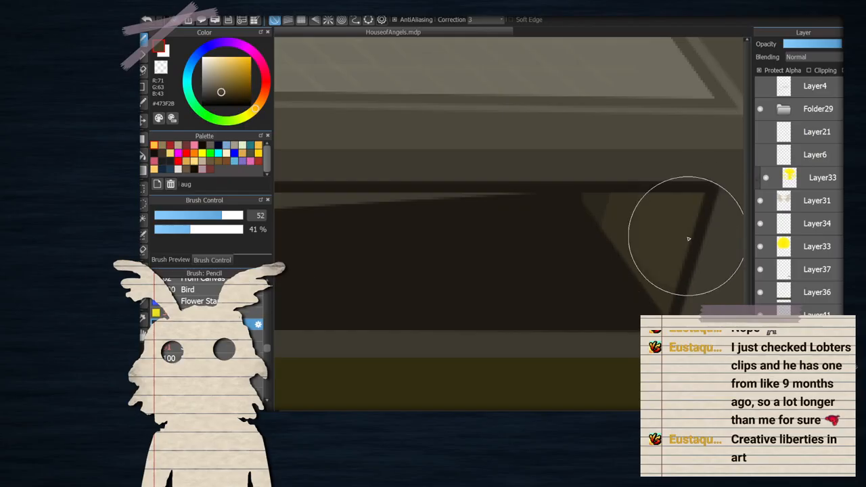
pyautogui.moveTo(688, 238); pyautogui.dragTo(678, 284)
# Fill the thin wedge along the opening's upper edge with #2B271C sampled from the triangle, using the shape fill tool with alpha unprotected
pyautogui.scroll(-3, 674, 231)
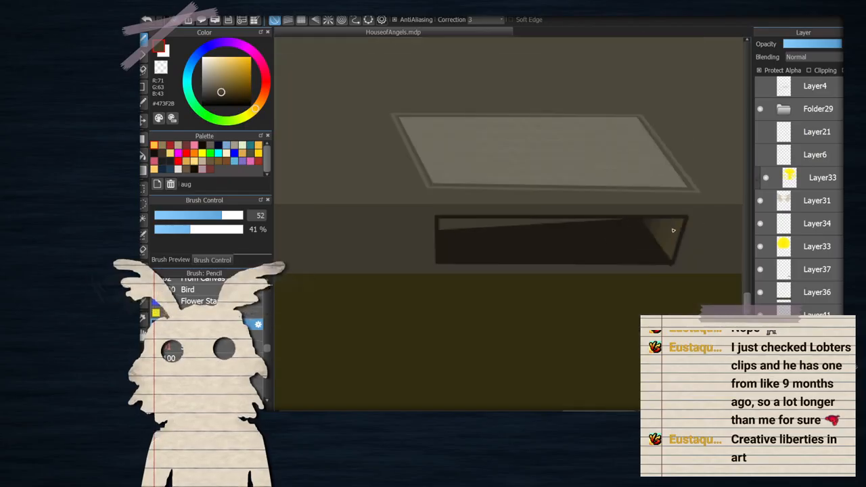
pyautogui.scroll(1, 672, 248)
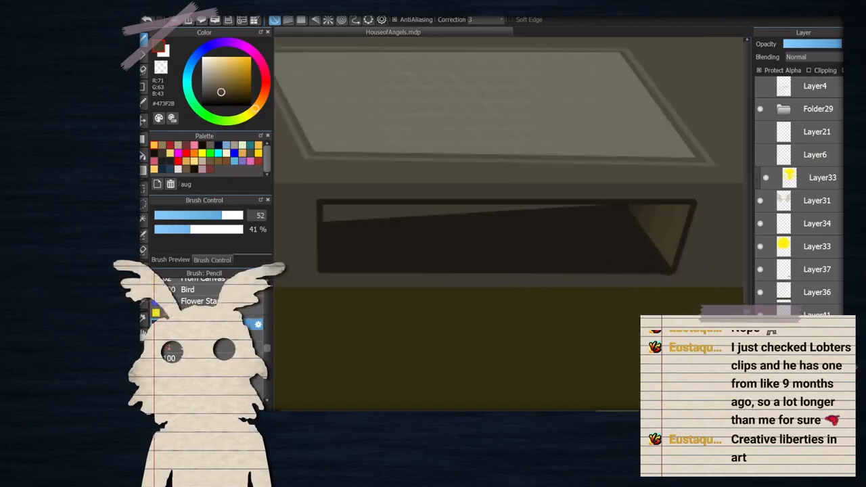
pyautogui.keyDown('alt'); pyautogui.click(636, 203); pyautogui.keyUp('alt')
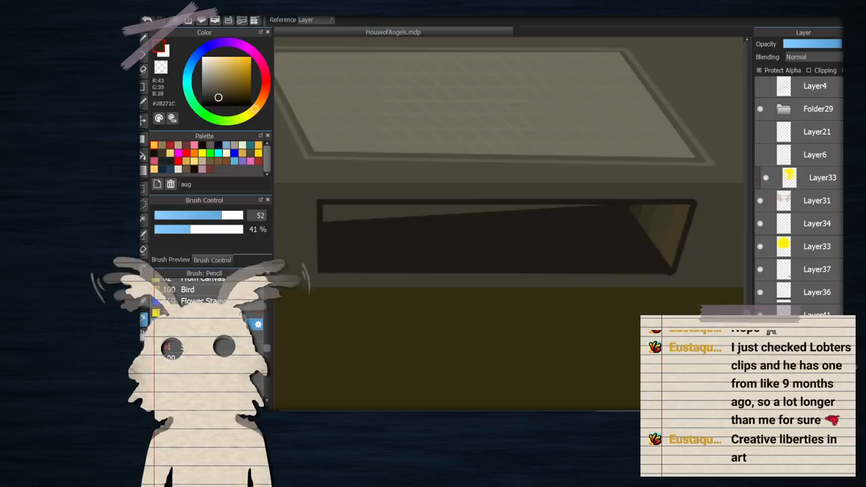
pyautogui.moveTo(222, 217); pyautogui.dragTo(206, 217)
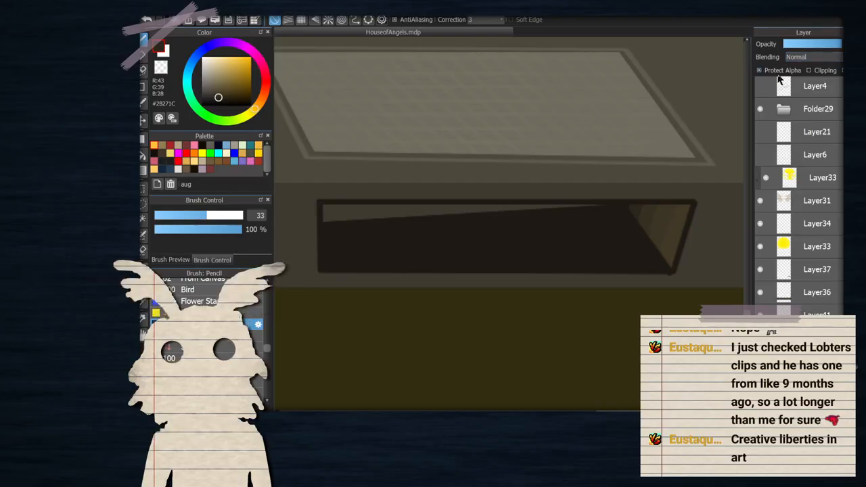
pyautogui.click(143, 139)
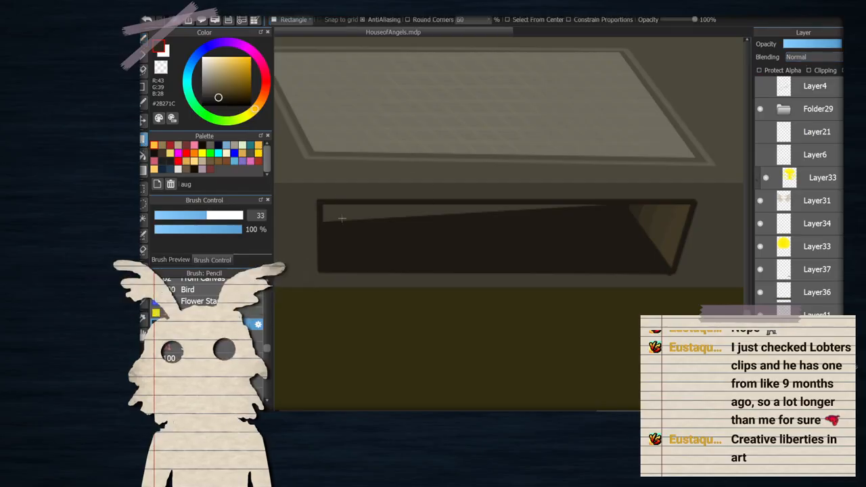
pyautogui.moveTo(566, 249); pyautogui.dragTo(627, 250)
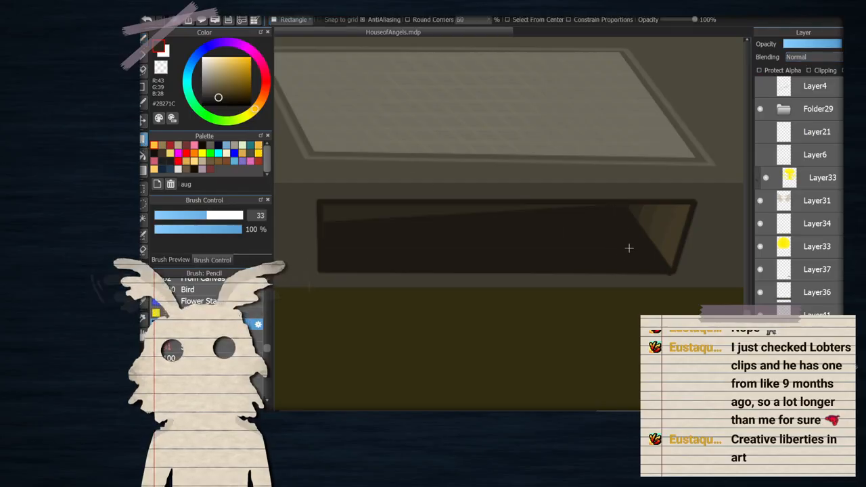
# Darken the thin upper wedge of the opening with #1F1B13 while the layer's alpha is protected
pyautogui.click(769, 71)
pyautogui.click(154, 145)
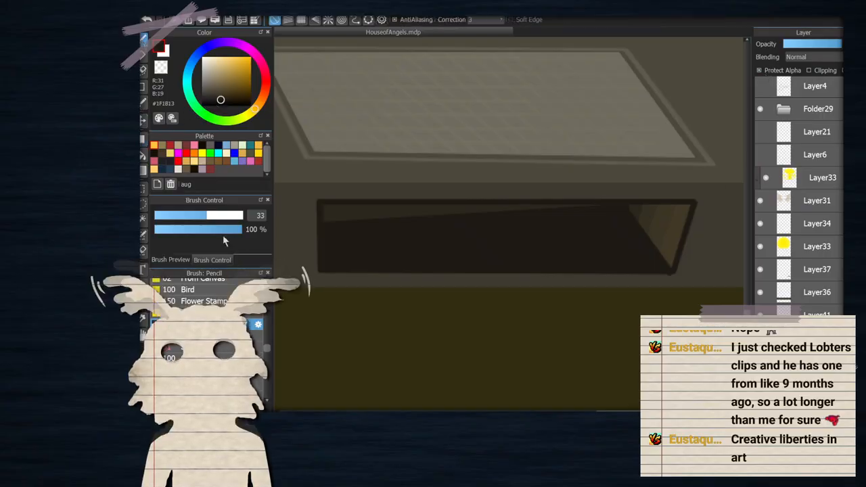
pyautogui.moveTo(322, 212); pyautogui.dragTo(629, 251)
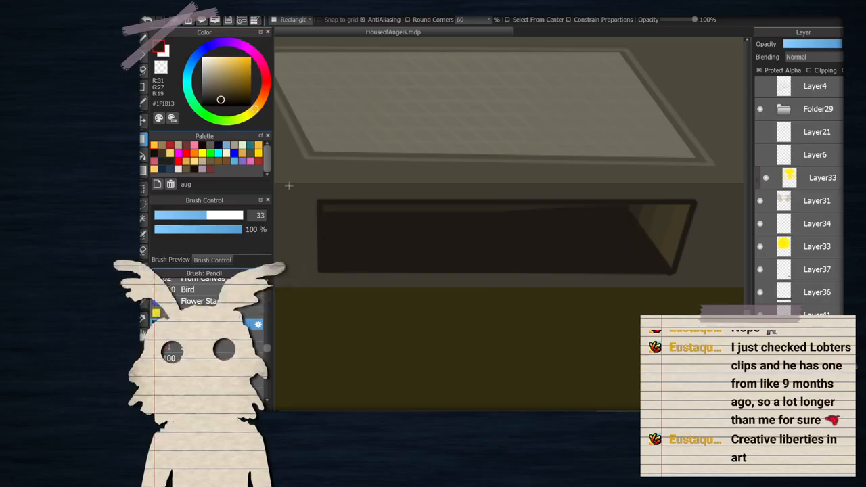
pyautogui.click(142, 39)
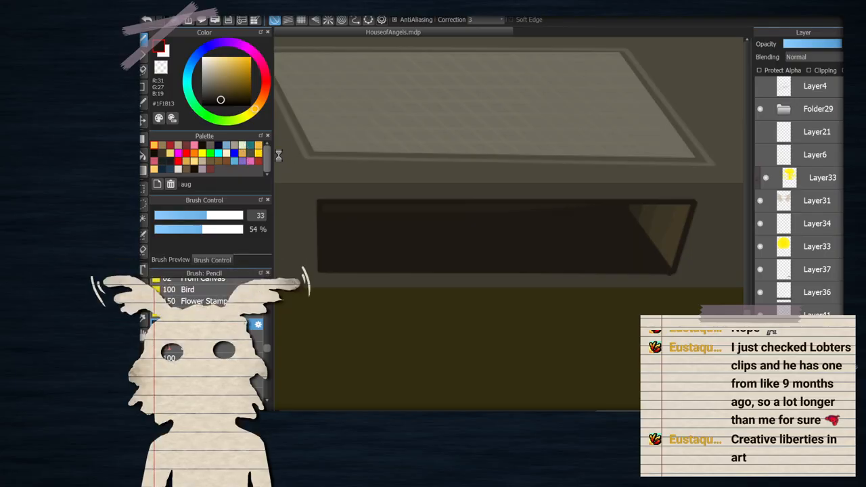
# Lasso the triangle at the dark opening's right end, darken the selected area slightly, and clear the selection
pyautogui.scroll(-4, 676, 243)
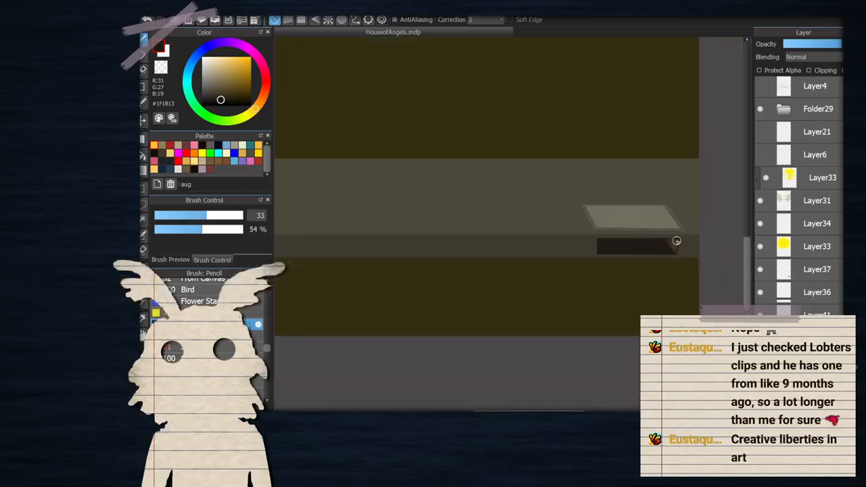
pyautogui.scroll(-1, 637, 203)
pyautogui.scroll(2, 632, 205)
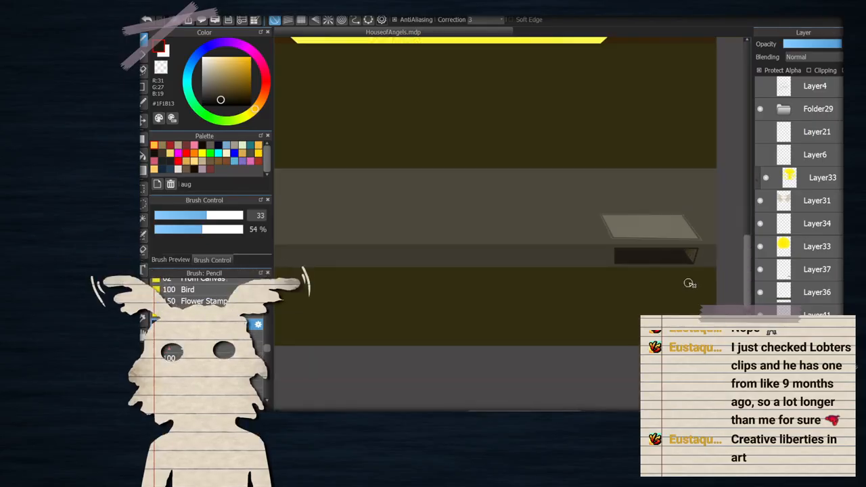
pyautogui.scroll(3, 689, 218)
pyautogui.press('m')
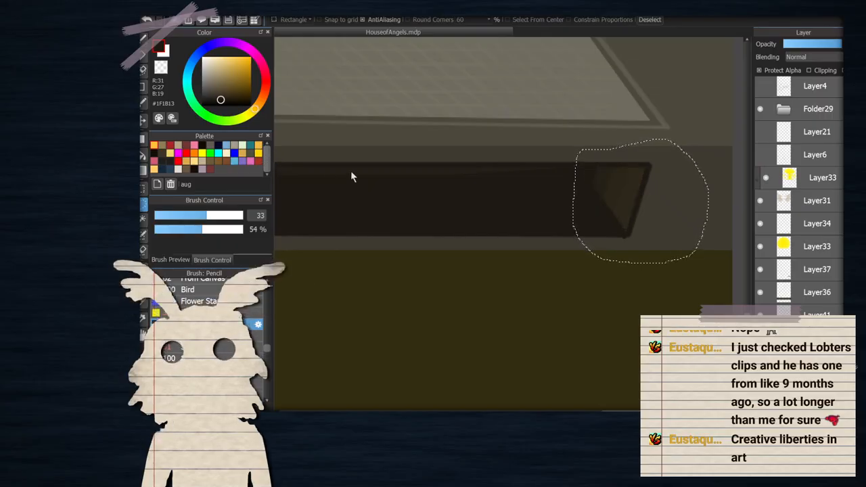
pyautogui.scroll(-3, 617, 239)
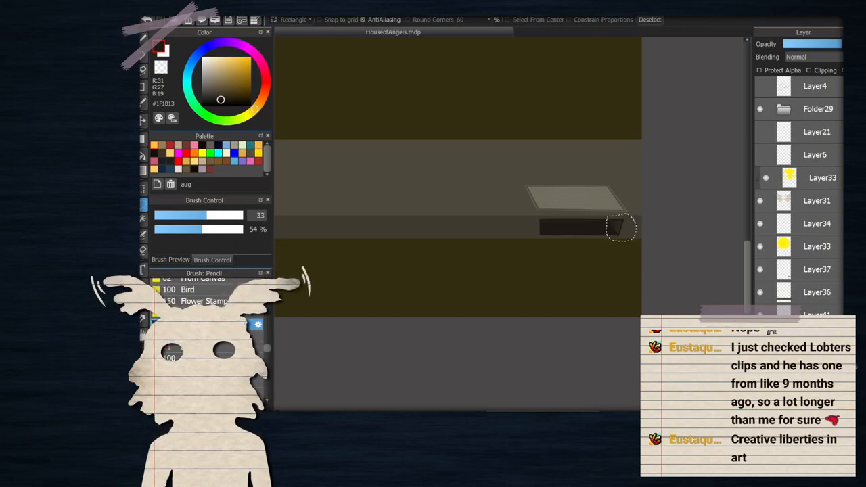
pyautogui.scroll(1, 633, 221)
pyautogui.hotkey('ctrl', 'd')
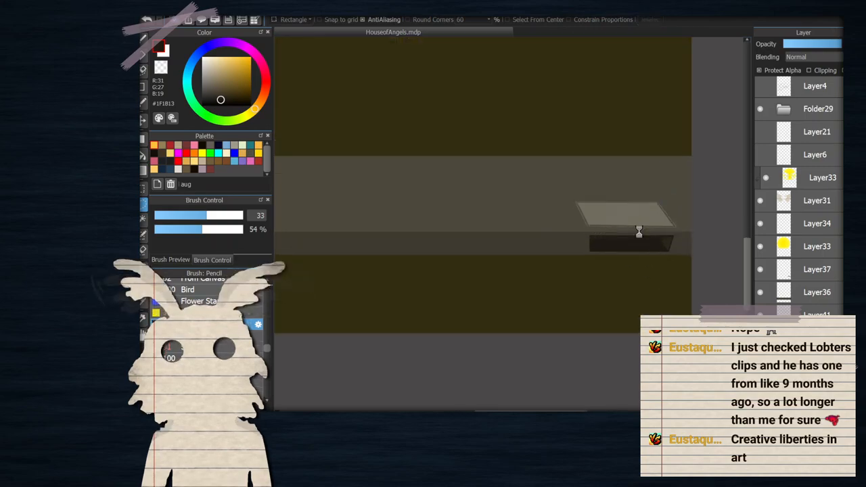
# Transform the lower ledge strip, stretching it past the canvas's left edge to close the narrow gap there
pyautogui.scroll(-3, 638, 232)
pyautogui.scroll(2, 625, 169)
pyautogui.scroll(-2, 553, 151)
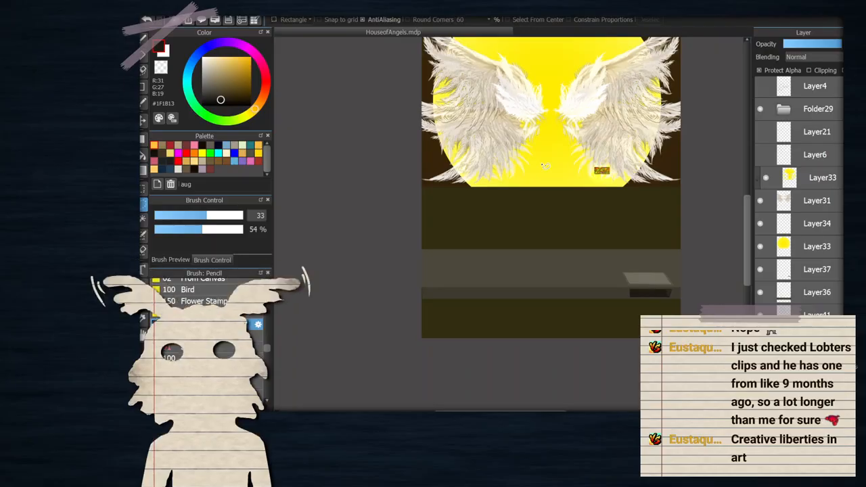
pyautogui.scroll(-2, 545, 165)
pyautogui.scroll(2, 546, 162)
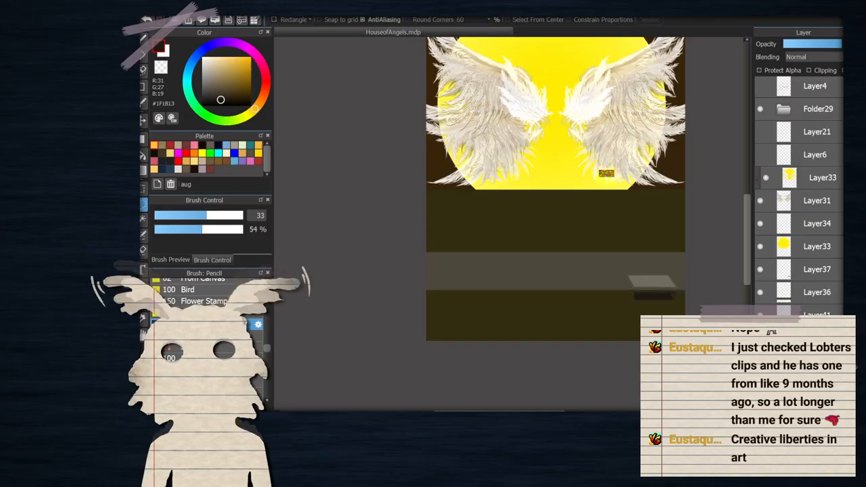
pyautogui.scroll(3, 584, 322)
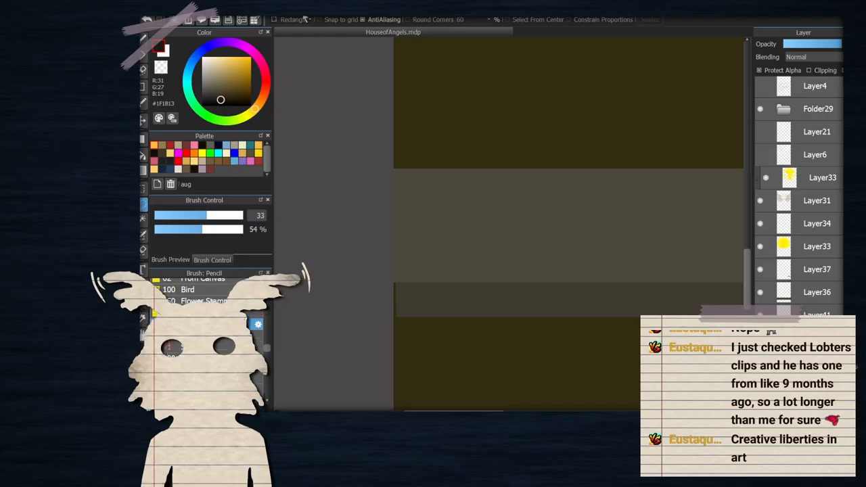
pyautogui.hotkey('ctrl', 't')
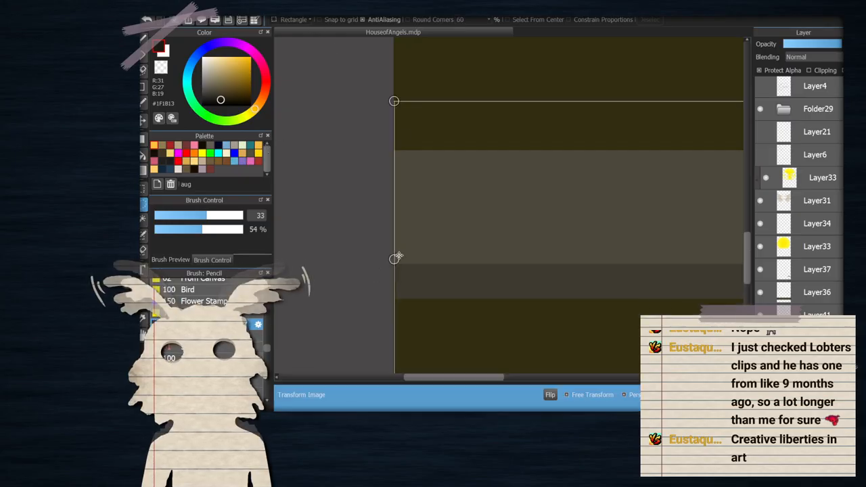
pyautogui.moveTo(396, 257); pyautogui.dragTo(357, 258)
pyautogui.scroll(-2, 347, 235)
pyautogui.scroll(-2, 474, 211)
pyautogui.scroll(2, 558, 239)
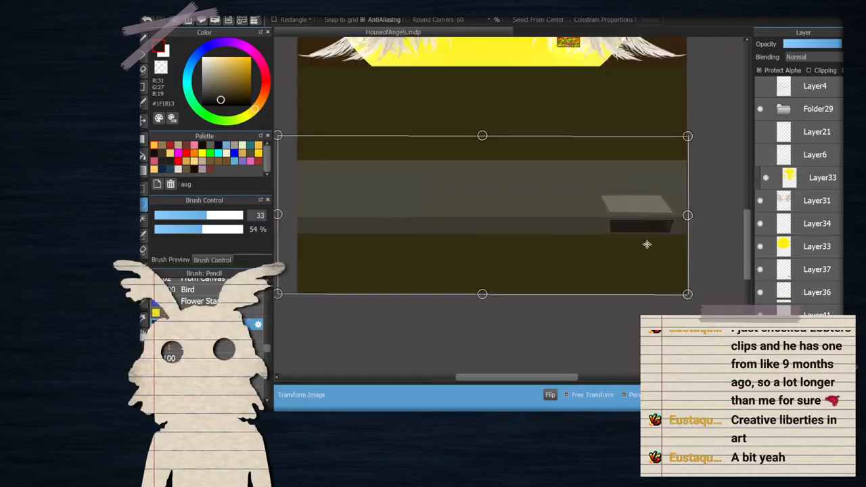
pyautogui.press('Return')
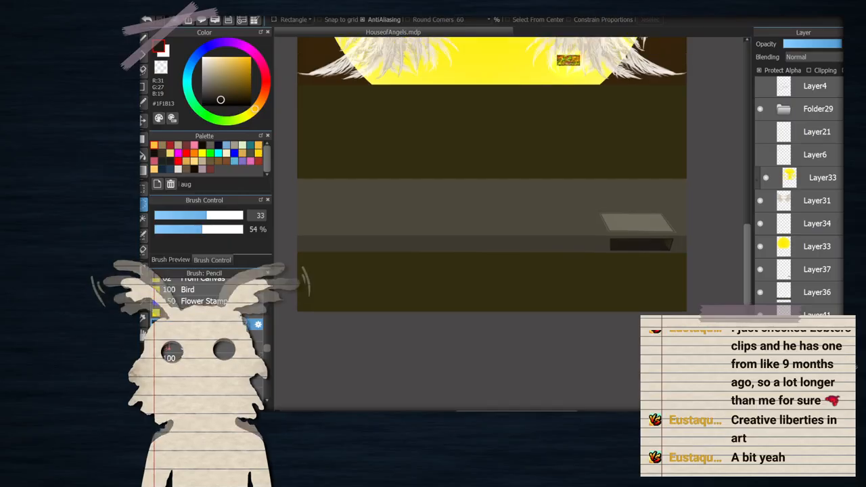
# Examine how the wings, sun, ledge and tiled panel work together across the whole composition
pyautogui.scroll(-2, 561, 184)
pyautogui.scroll(3, 561, 100)
pyautogui.scroll(-2, 560, 99)
pyautogui.scroll(2, 568, 128)
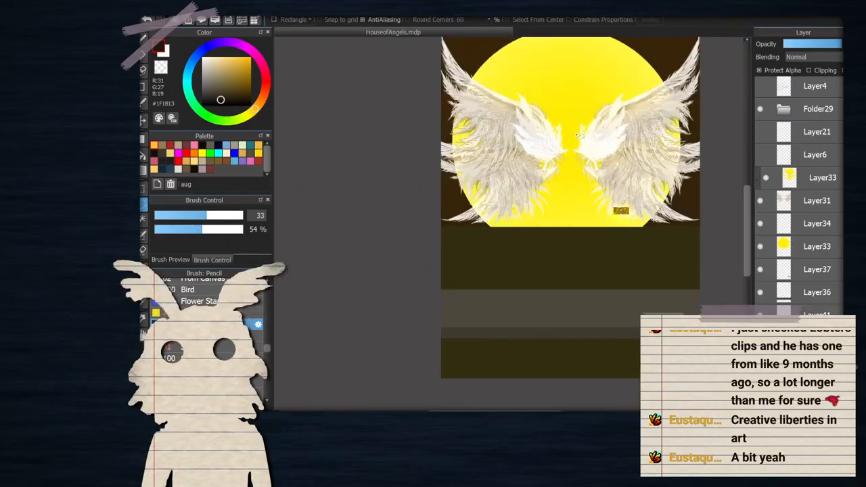
pyautogui.scroll(-1, 572, 135)
pyautogui.scroll(1, 576, 155)
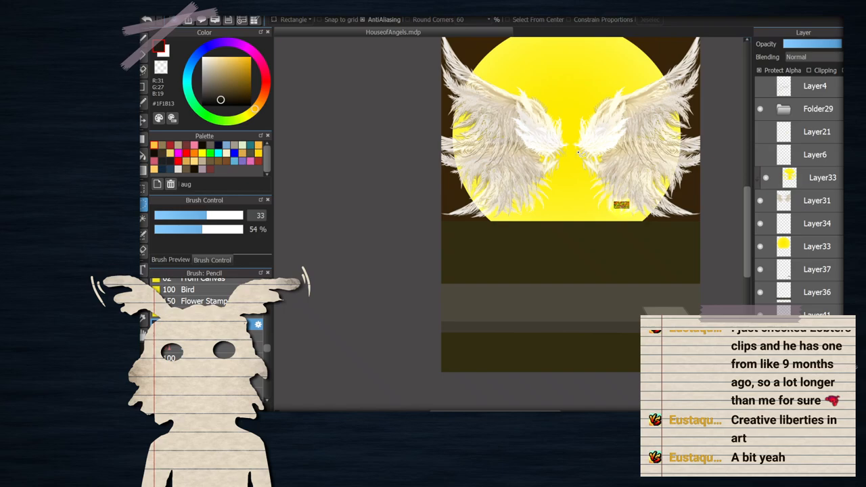
pyautogui.scroll(3, 612, 194)
pyautogui.scroll(-3, 615, 197)
pyautogui.scroll(1, 679, 253)
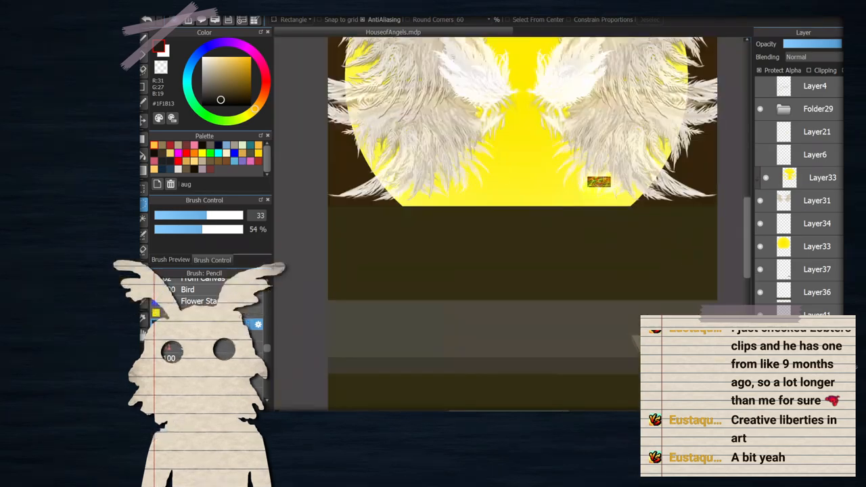
pyautogui.scroll(-2, 798, 196)
pyautogui.scroll(3, 799, 197)
# Select Layer4 and make it visible so the line sketch shows over the wings and sun
pyautogui.click(760, 95)
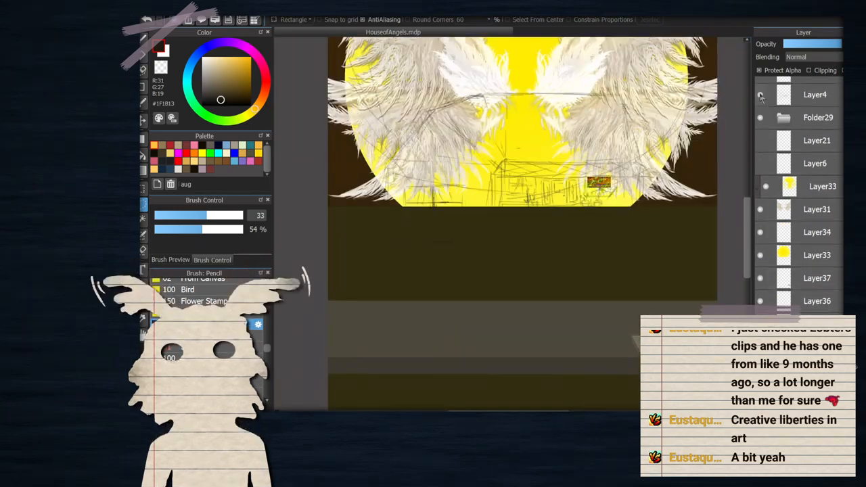
pyautogui.click(761, 95)
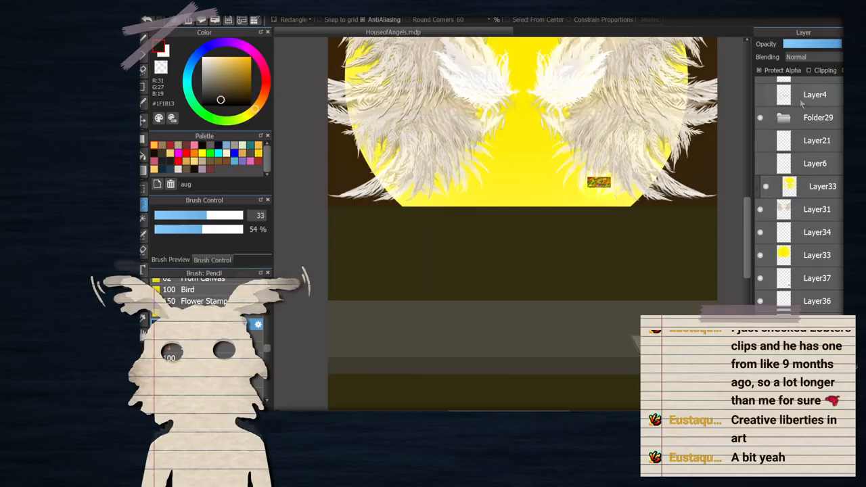
pyautogui.click(799, 98)
pyautogui.click(761, 96)
pyautogui.scroll(-2, 496, 197)
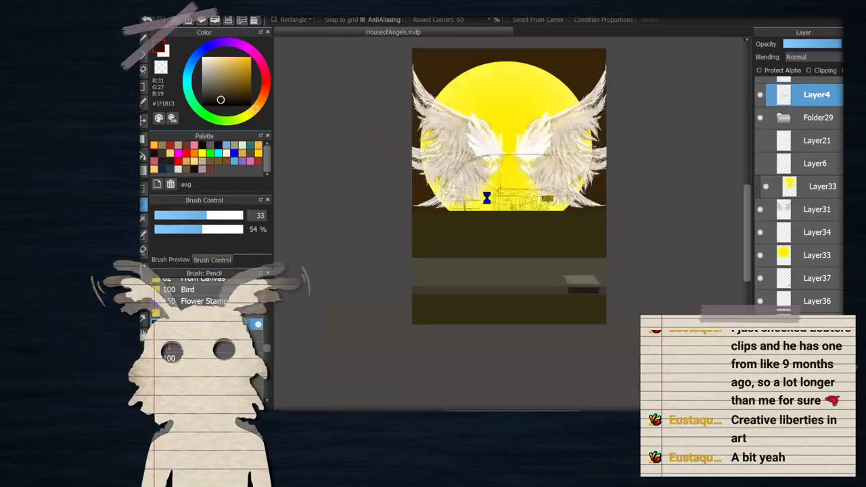
pyautogui.scroll(1, 491, 195)
pyautogui.scroll(1, 496, 186)
pyautogui.scroll(-3, 496, 187)
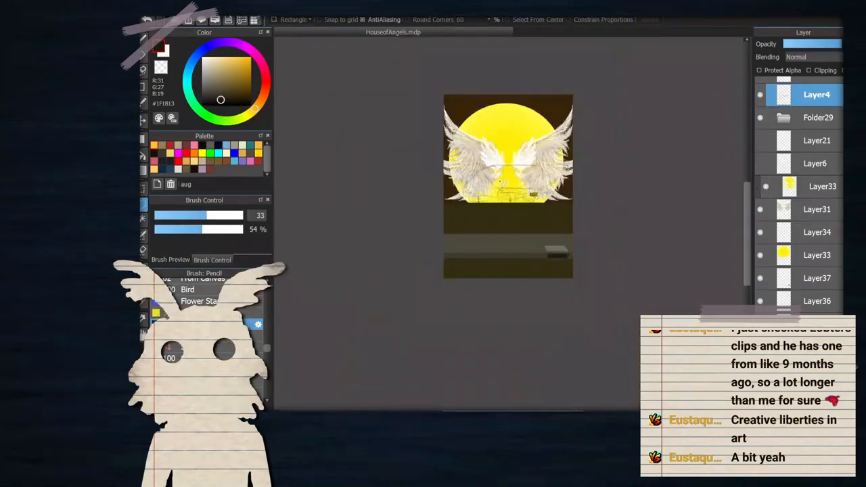
pyautogui.scroll(3, 519, 175)
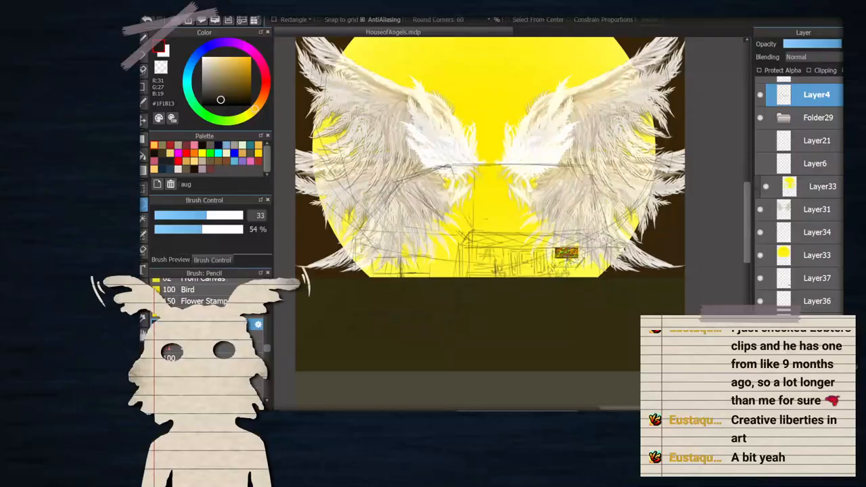
pyautogui.scroll(1, 406, 166)
# Select the clipped Layer33 above the wings and set the foreground colour to #FFC23F
pyautogui.click(804, 184)
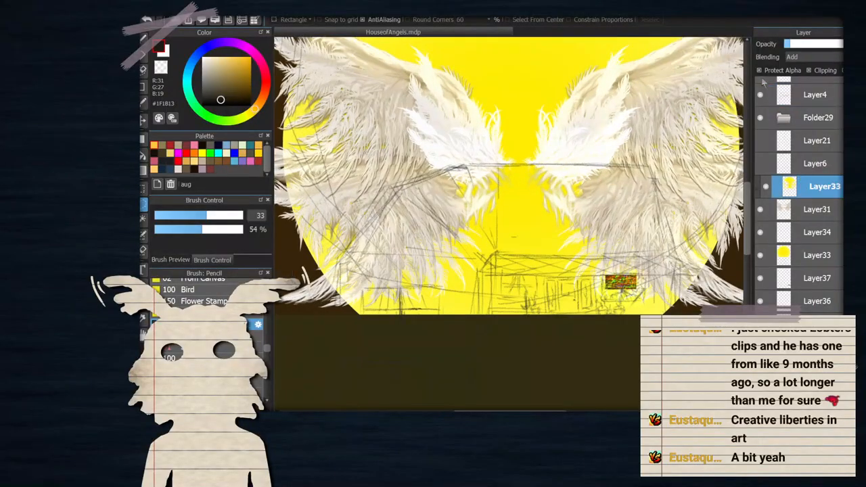
pyautogui.click(155, 146)
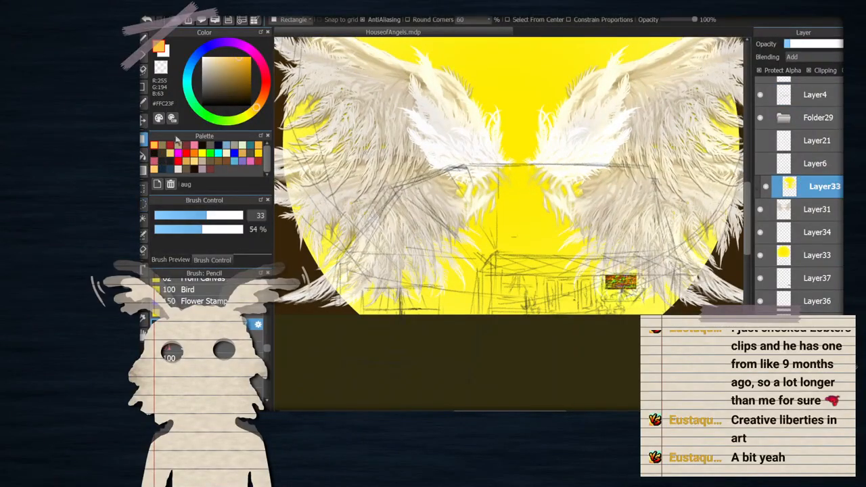
pyautogui.scroll(-2, 466, 139)
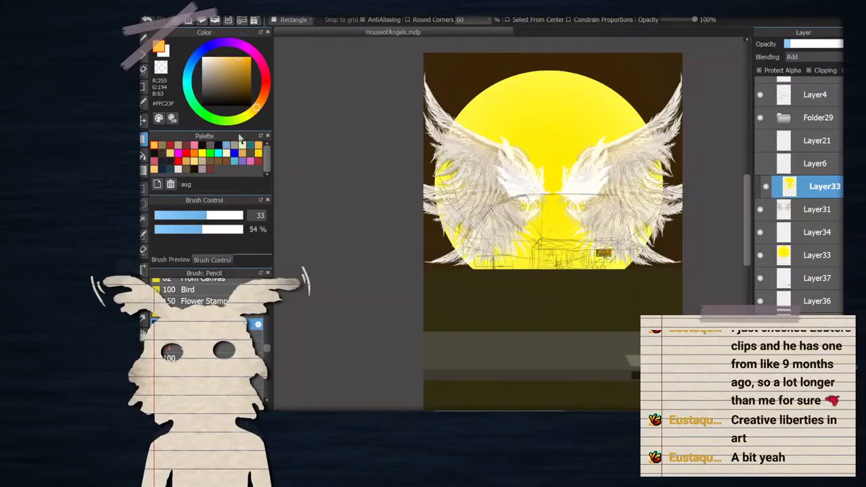
# Shift the hue of the large sun circle on the lower Layer33 to red
pyautogui.click(811, 233)
pyautogui.click(809, 264)
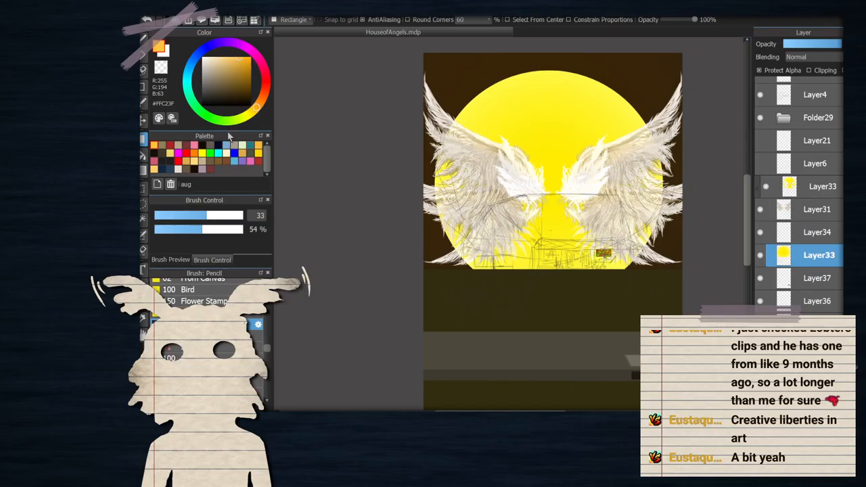
pyautogui.hotkey('ctrl', 'z')
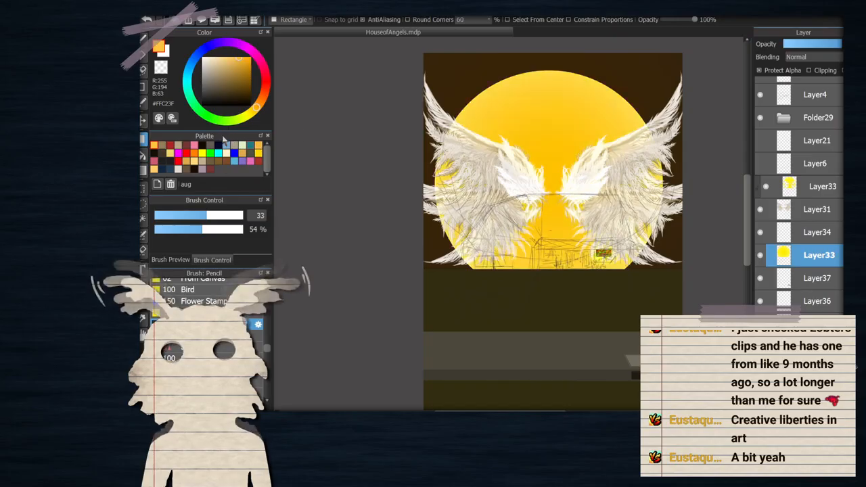
pyautogui.hotkey('ctrl', 'z')
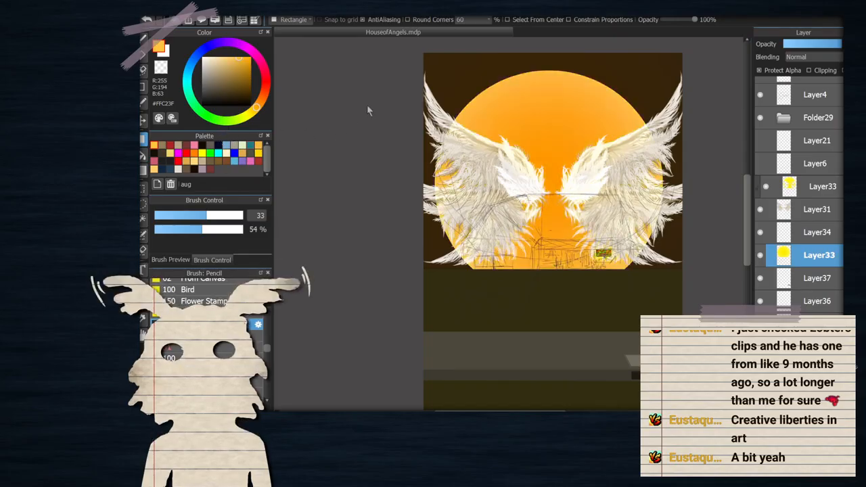
pyautogui.hotkey('ctrl', 'z')
pyautogui.hotkey('ctrl', 'z')
pyautogui.hotkey('ctrl', 'z')
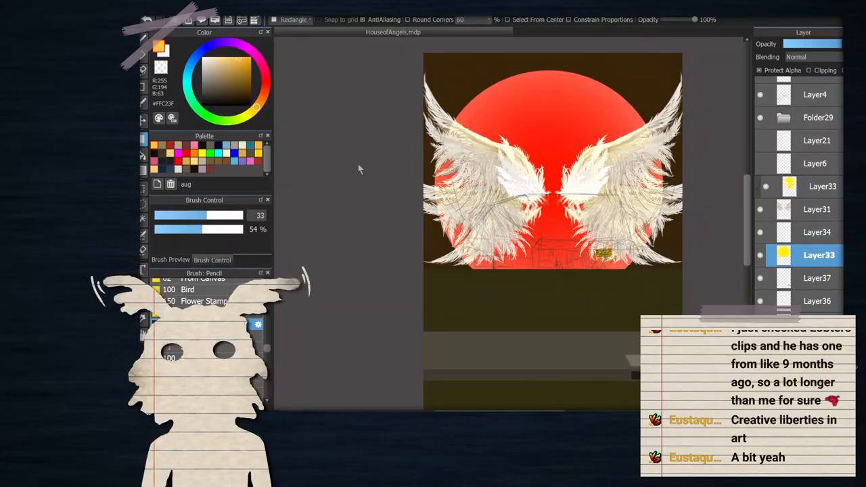
pyautogui.scroll(2, 517, 148)
pyautogui.scroll(-2, 534, 159)
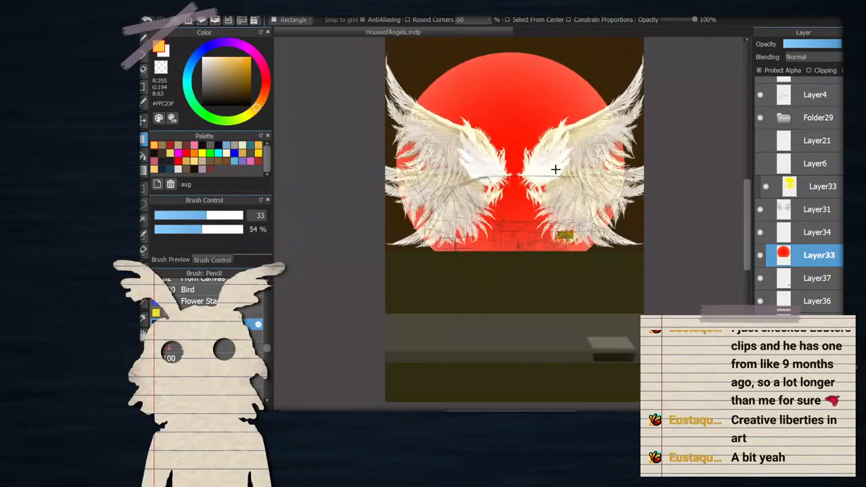
# Tint the dark background behind the wings reddish and recolour the olive bands below it to brown
pyautogui.scroll(-2, 799, 203)
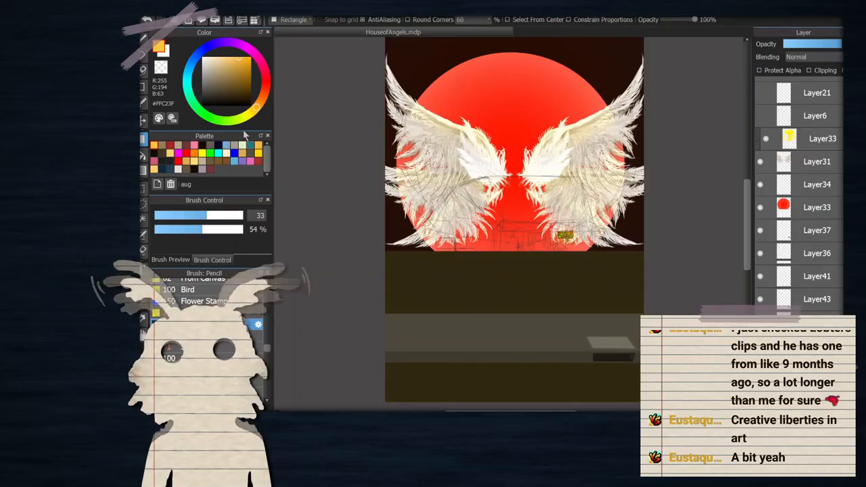
pyautogui.click(811, 321)
pyautogui.click(761, 256)
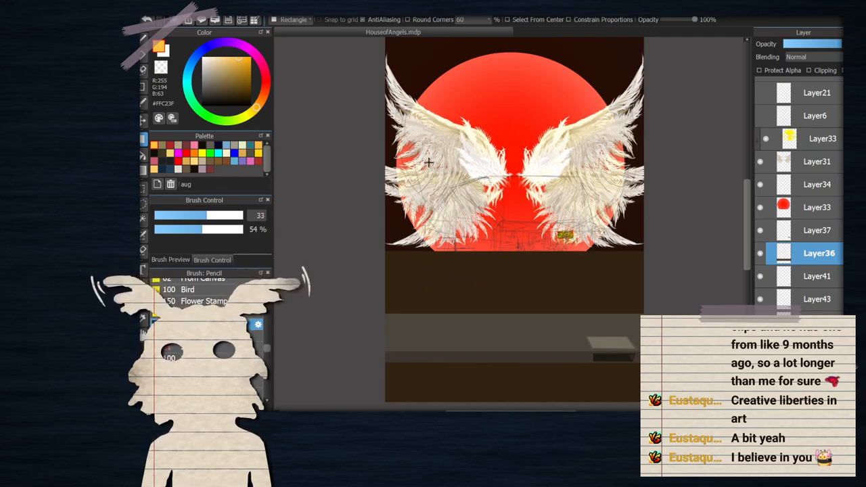
# Recolour the tiled panel on Layer37 and the dark opening on Layer43 to muted green tones
pyautogui.scroll(-2, 561, 161)
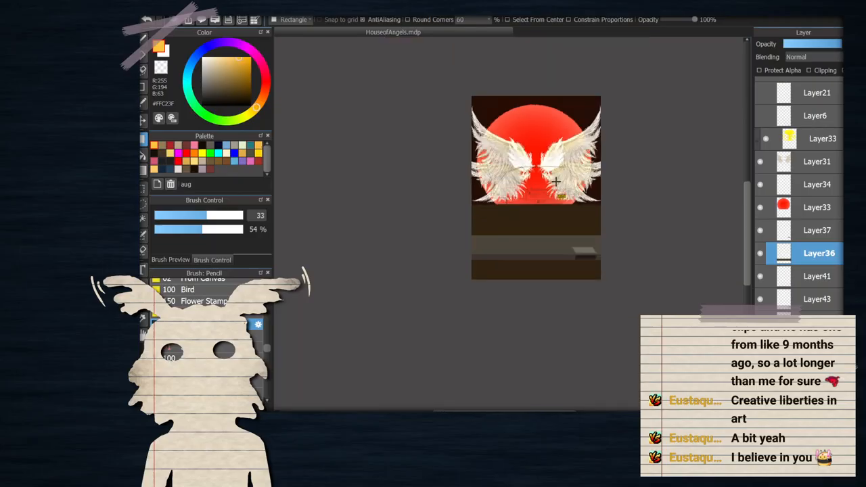
pyautogui.scroll(3, 582, 255)
pyautogui.click(785, 235)
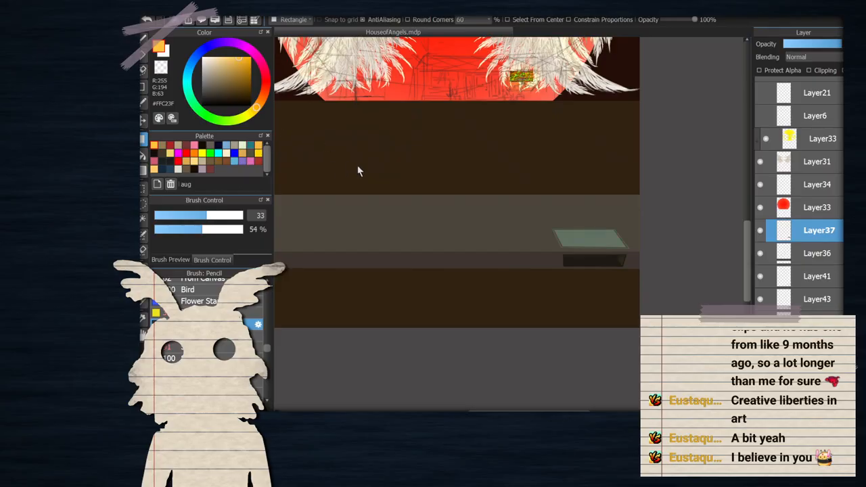
pyautogui.click(815, 299)
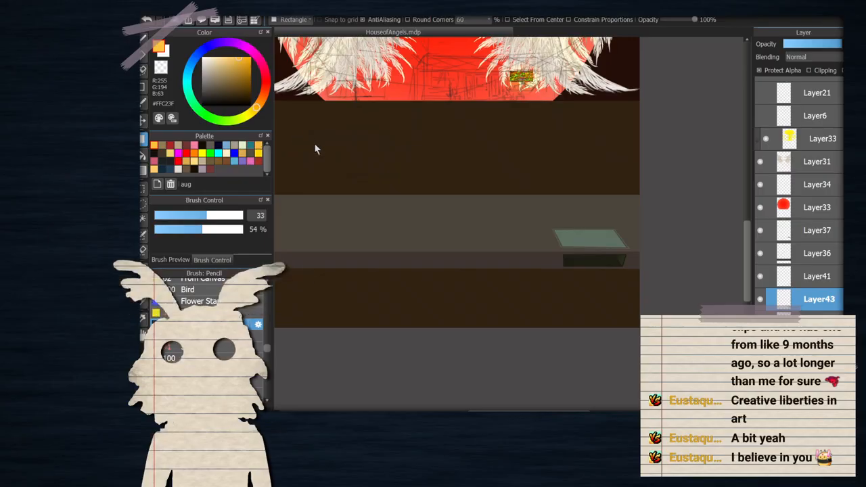
pyautogui.scroll(-3, 350, 170)
pyautogui.scroll(3, 482, 156)
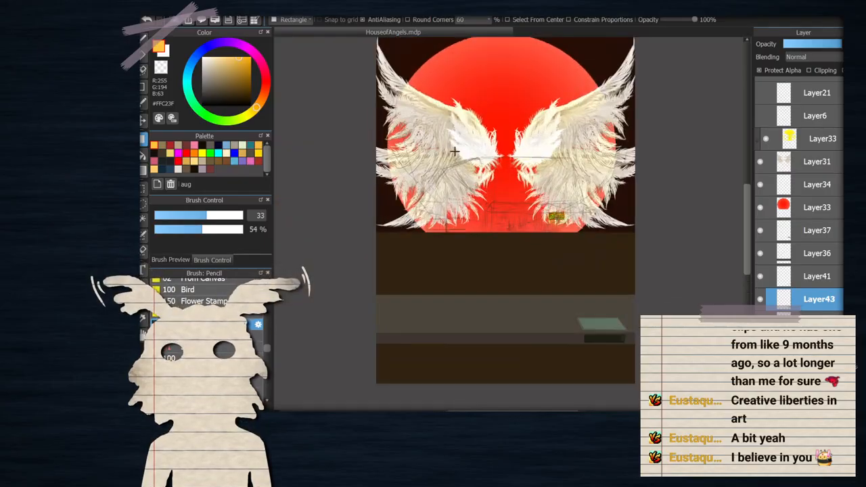
# Shift the clipped Add-mode Layer33 over the wings to orange and raise its opacity slightly
pyautogui.click(808, 139)
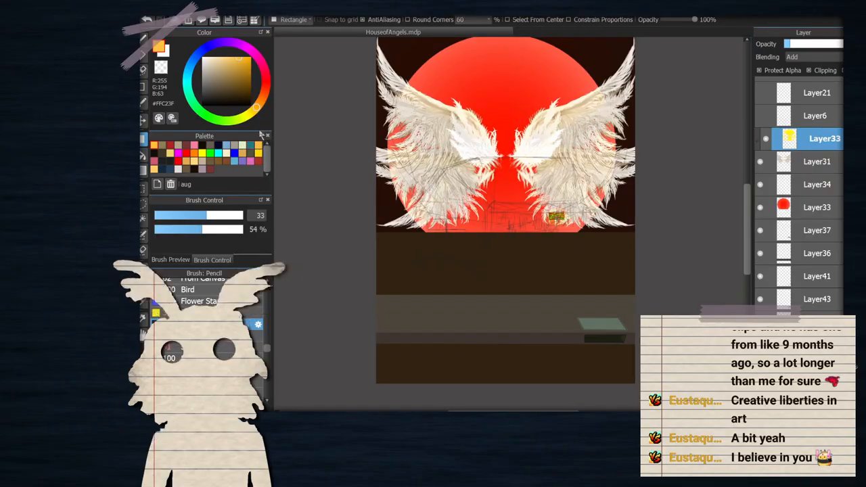
pyautogui.click(802, 44)
pyautogui.click(798, 44)
pyautogui.click(798, 45)
pyautogui.scroll(-2, 530, 111)
pyautogui.scroll(2, 520, 100)
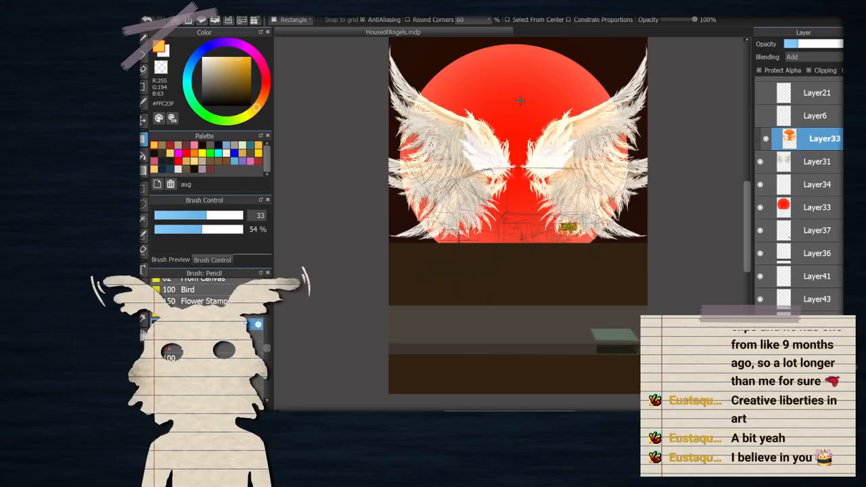
# Examine the recoloured wings, red sun and brown bands at different magnifications
pyautogui.scroll(-2, 520, 101)
pyautogui.scroll(2, 520, 101)
pyautogui.scroll(-2, 522, 121)
pyautogui.scroll(2, 511, 135)
pyautogui.scroll(2, 539, 176)
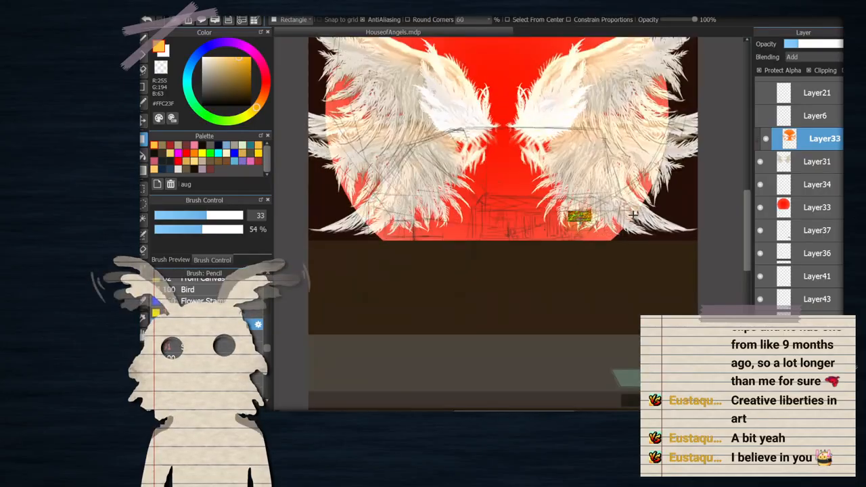
pyautogui.scroll(-3, 539, 176)
pyautogui.scroll(3, 555, 174)
pyautogui.scroll(-2, 560, 171)
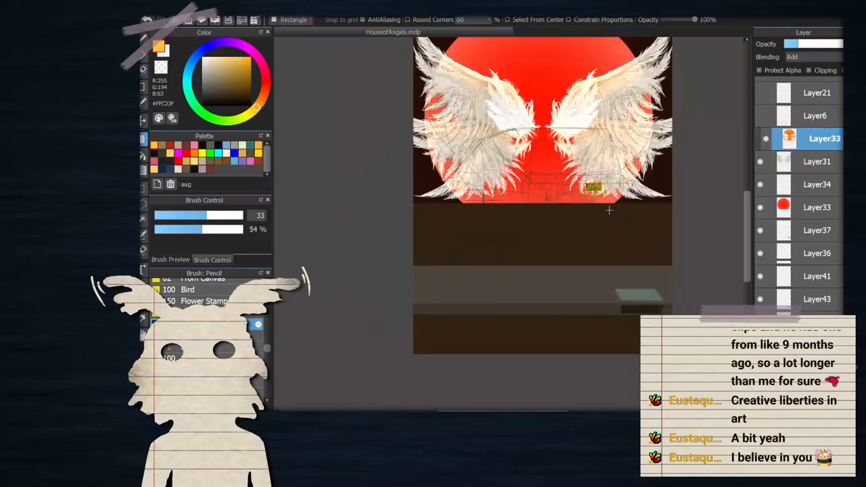
pyautogui.scroll(1, 788, 190)
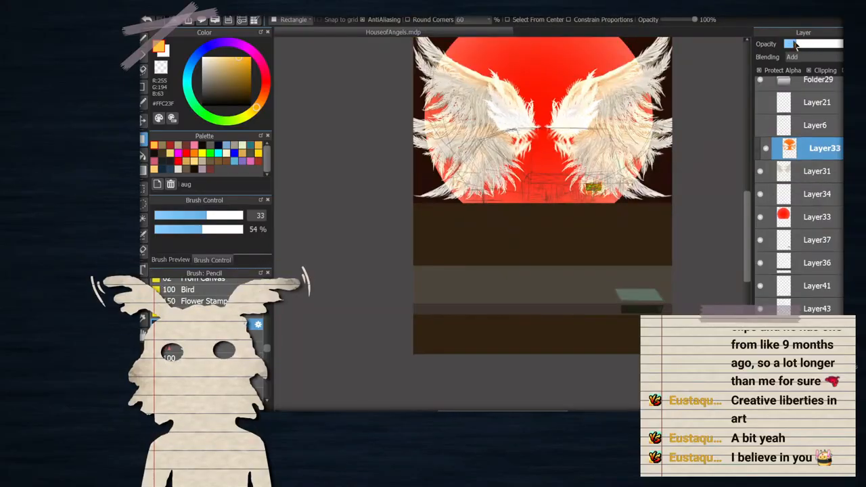
# Select Layer31 and Layer34 in turn while checking the wings and sun against the dark background
pyautogui.click(764, 169)
pyautogui.scroll(-2, 590, 189)
pyautogui.scroll(3, 584, 112)
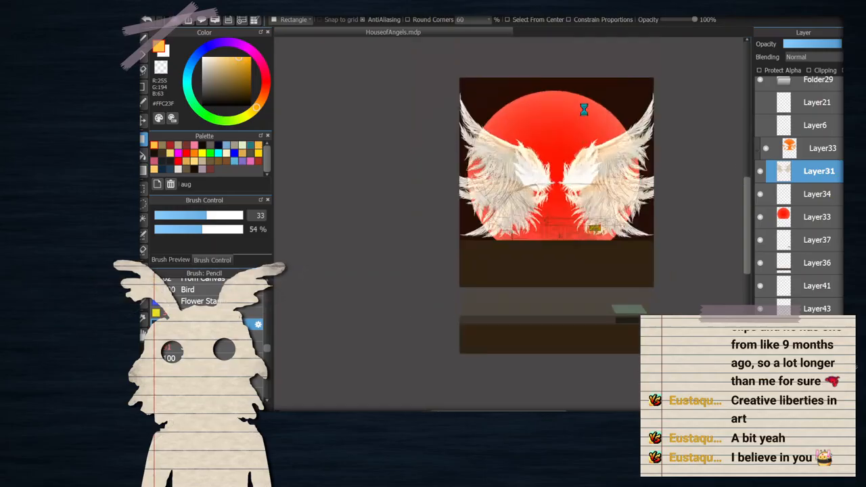
pyautogui.scroll(-2, 620, 182)
pyautogui.click(815, 194)
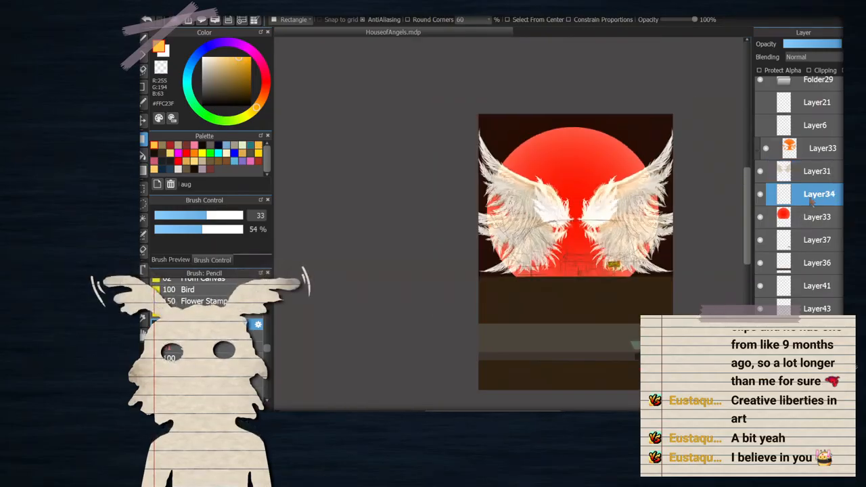
pyautogui.scroll(-1, 811, 203)
pyautogui.scroll(3, 617, 228)
pyautogui.scroll(-2, 617, 228)
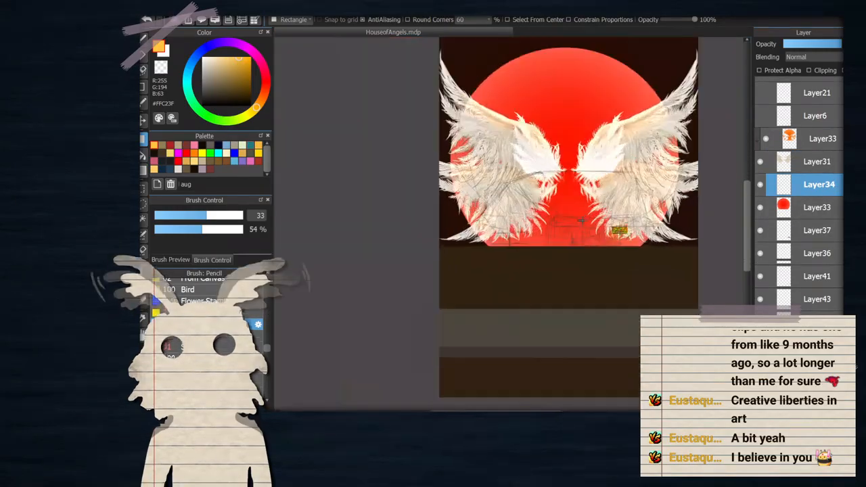
pyautogui.scroll(-1, 573, 116)
pyautogui.scroll(1, 572, 115)
pyautogui.scroll(1, 573, 116)
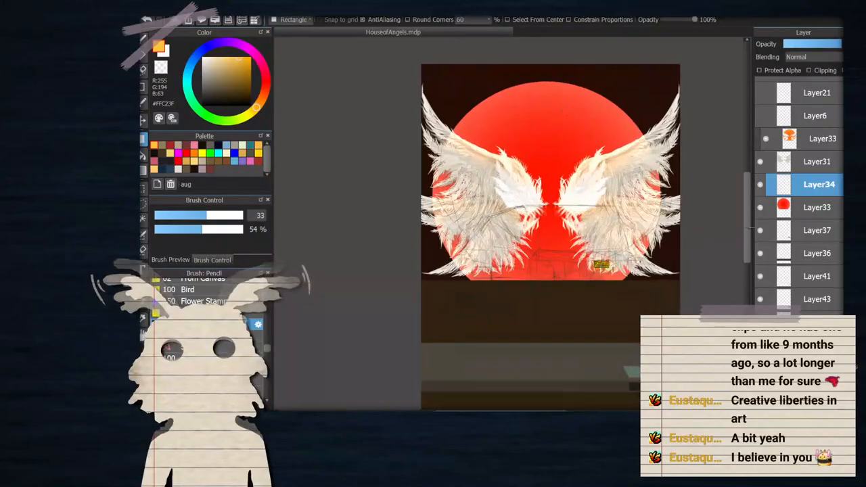
pyautogui.scroll(-1, 573, 115)
pyautogui.scroll(2, 729, 287)
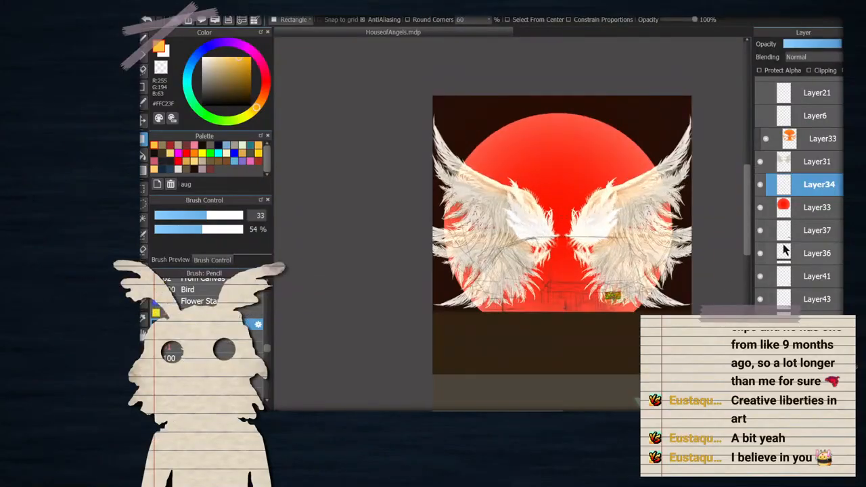
# Select Layer36 and inspect the bands and tiled panel beneath the wings
pyautogui.click(819, 250)
pyautogui.scroll(-1, 531, 247)
pyautogui.scroll(-1, 532, 246)
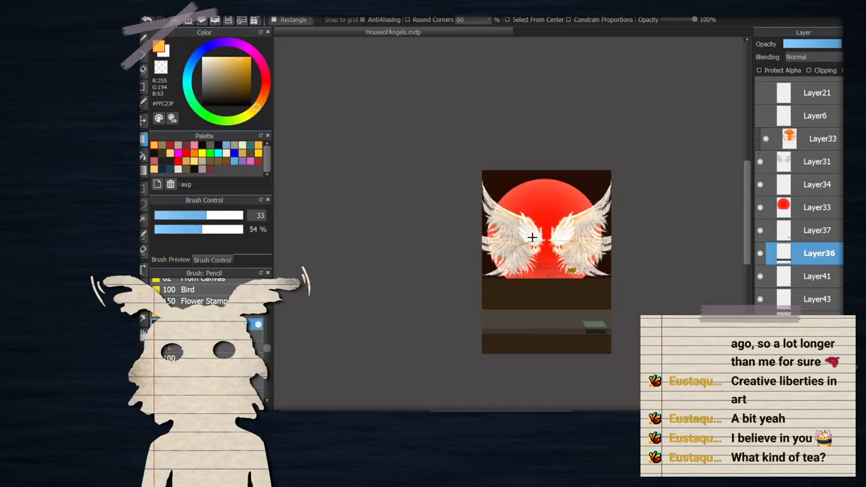
pyautogui.scroll(2, 533, 238)
pyautogui.scroll(-2, 548, 248)
pyautogui.scroll(1, 571, 284)
pyautogui.scroll(-1, 583, 299)
pyautogui.scroll(1, 590, 314)
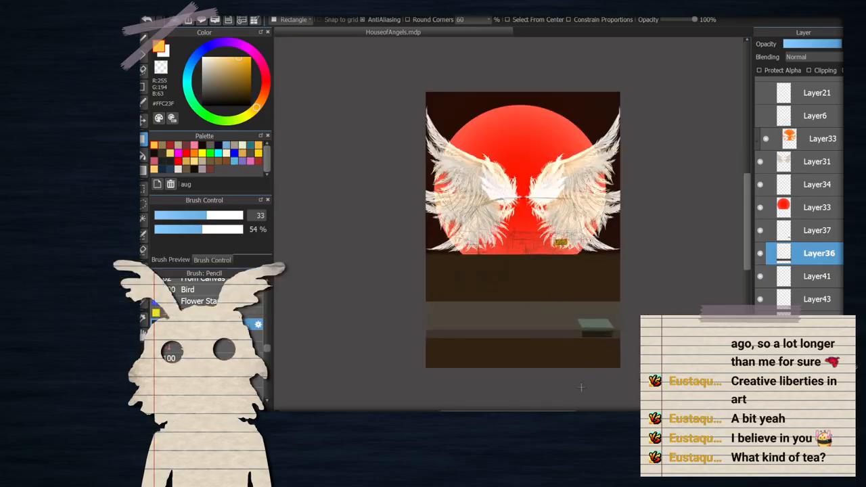
pyautogui.scroll(2, 557, 324)
pyautogui.scroll(-1, 569, 246)
# Toggle the layer with the brown bands below the wings to compare it, leaving it hidden
pyautogui.click(817, 345)
pyautogui.click(761, 345)
pyautogui.click(760, 345)
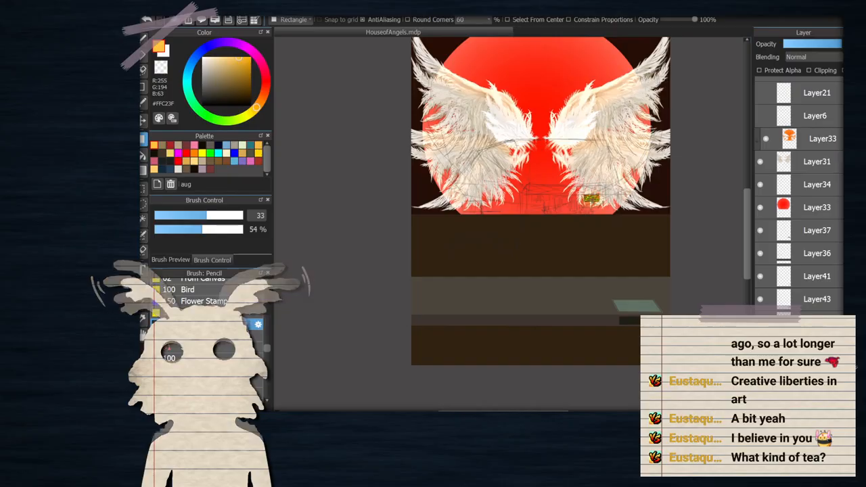
pyautogui.click(761, 345)
pyautogui.scroll(-1, 593, 228)
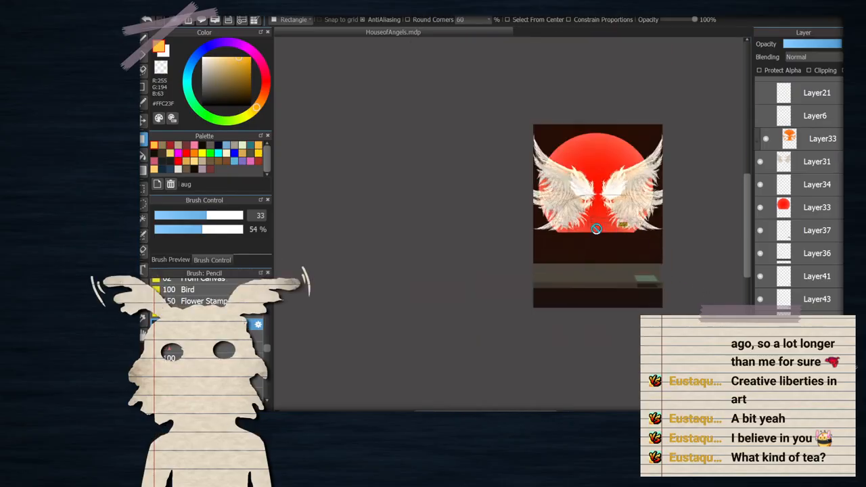
pyautogui.scroll(1, 594, 228)
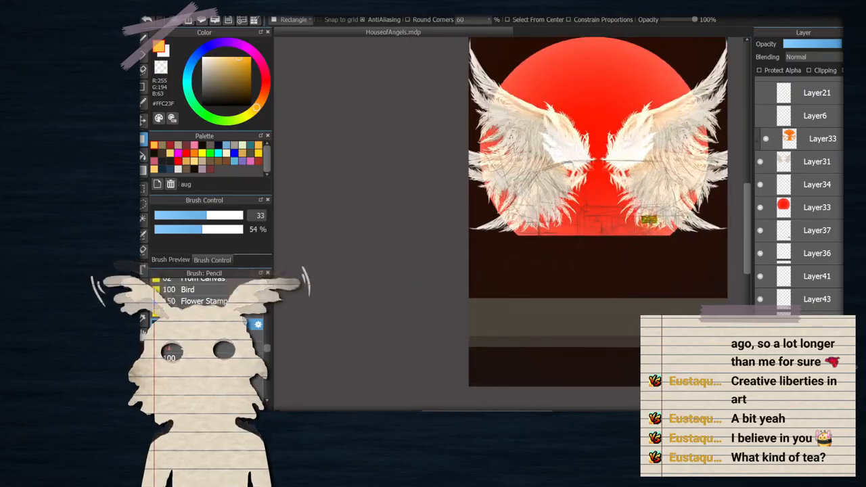
pyautogui.scroll(-1, 798, 325)
pyautogui.scroll(-2, 650, 320)
pyautogui.scroll(2, 652, 304)
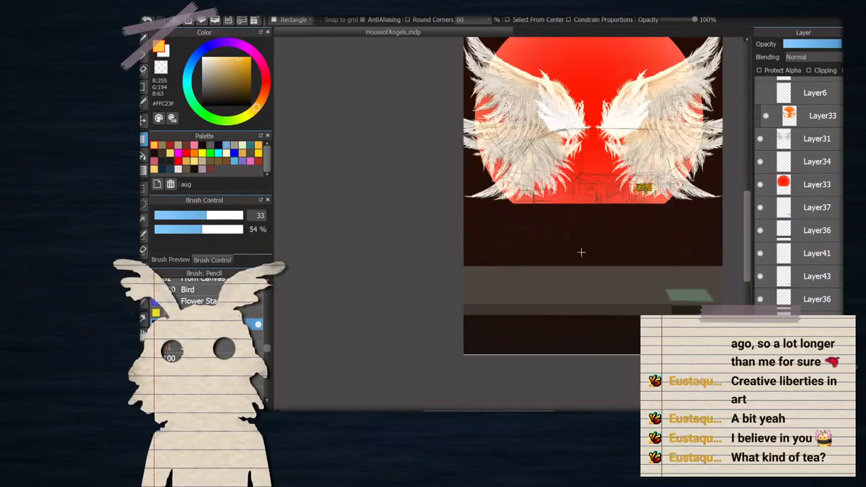
pyautogui.scroll(-2, 576, 190)
pyautogui.scroll(2, 575, 175)
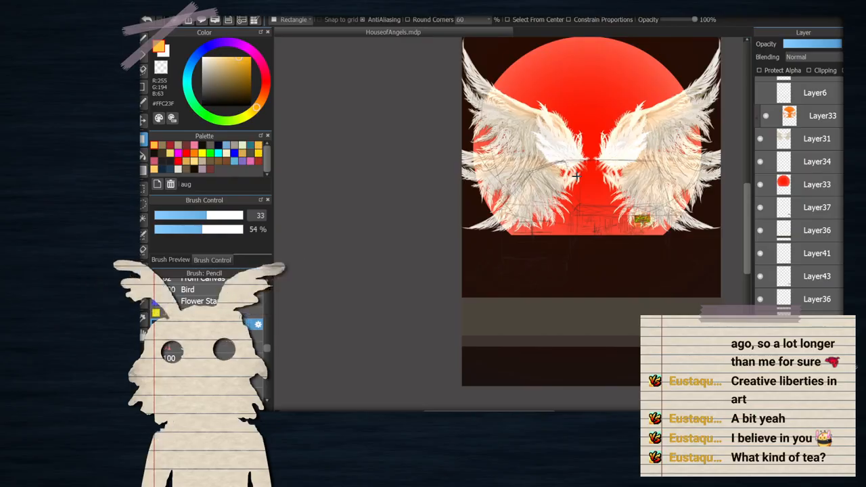
# Fill the band along the canvas's lower edge with a dark brown #251910 rectangle
pyautogui.click(211, 96)
pyautogui.moveTo(261, 107); pyautogui.dragTo(261, 100)
pyautogui.click(230, 99)
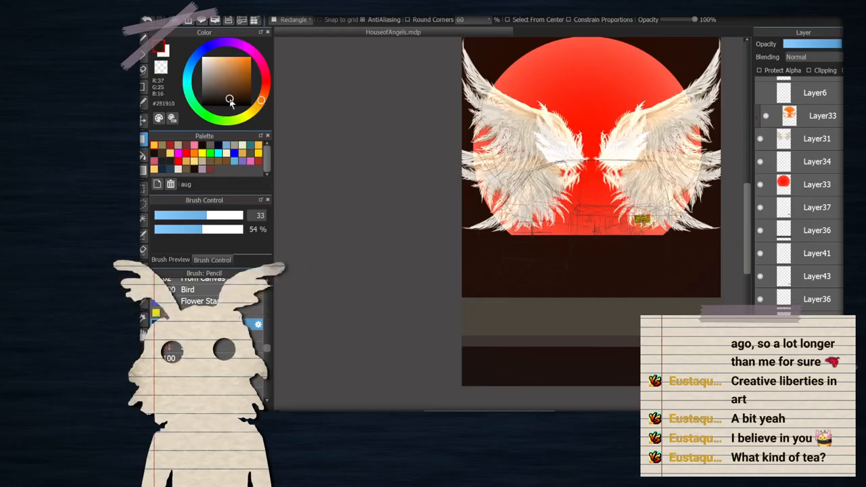
pyautogui.scroll(-2, 548, 180)
pyautogui.scroll(2, 658, 312)
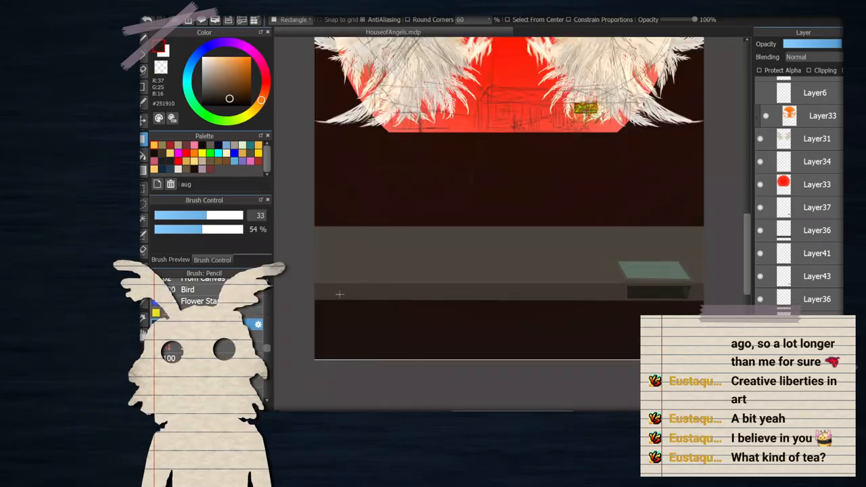
pyautogui.moveTo(308, 296); pyautogui.dragTo(713, 378)
# Cover the lowest band with a near-black #070301 rectangle
pyautogui.click(242, 104)
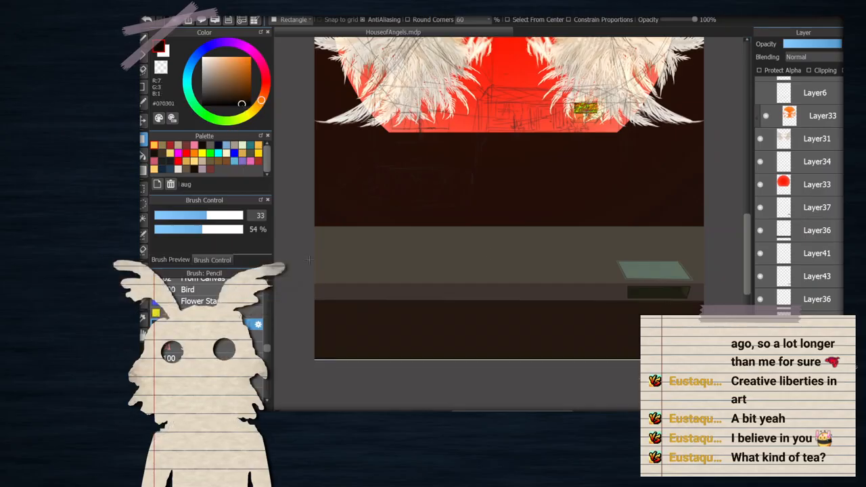
pyautogui.scroll(-1, 310, 259)
pyautogui.moveTo(308, 297); pyautogui.dragTo(710, 318)
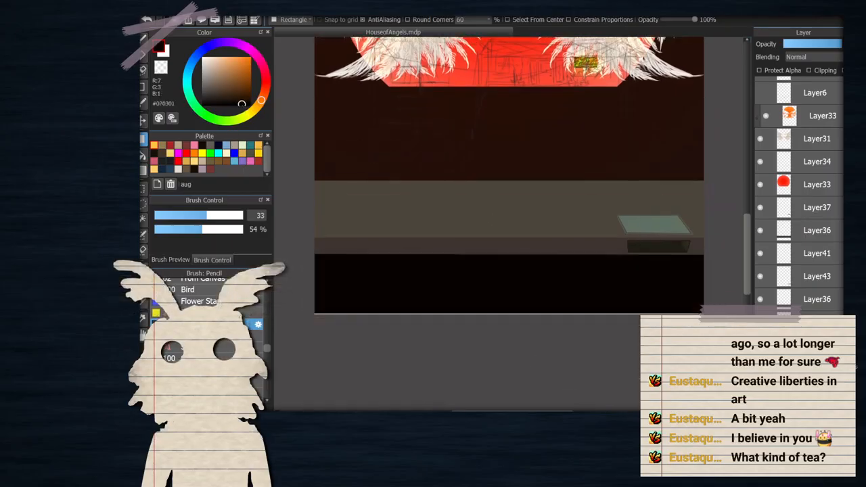
# Try a dark reddish brown #1B0803 rectangle over the lowest band
pyautogui.scroll(2, 508, 176)
pyautogui.click(244, 101)
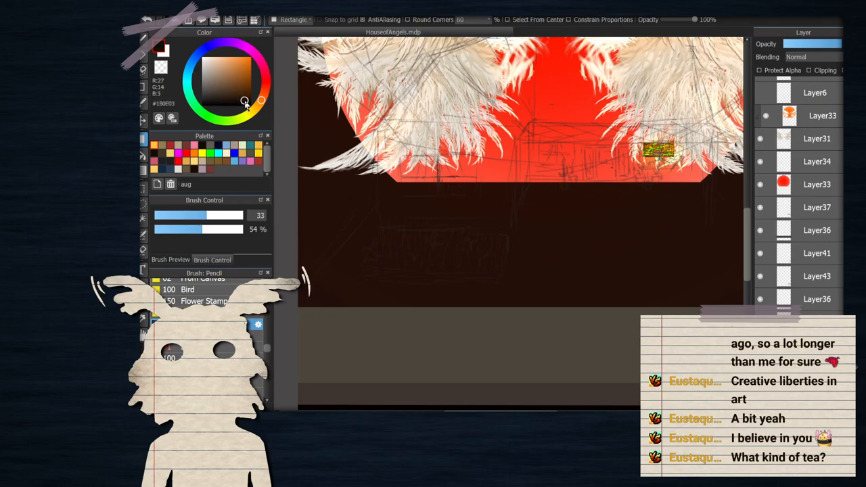
pyautogui.click(265, 91)
pyautogui.scroll(-3, 352, 169)
pyautogui.moveTo(343, 244); pyautogui.dragTo(573, 332)
pyautogui.scroll(1, 447, 230)
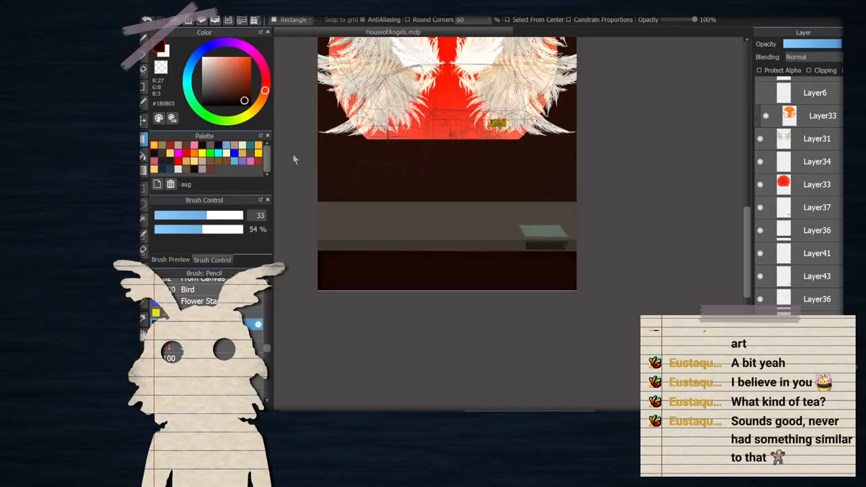
# Undo and redo the lowest band's recent fills to compare them, settling on the very dark brown version
pyautogui.hotkey('ctrl', 'z')
pyautogui.hotkey('ctrl', 'z')
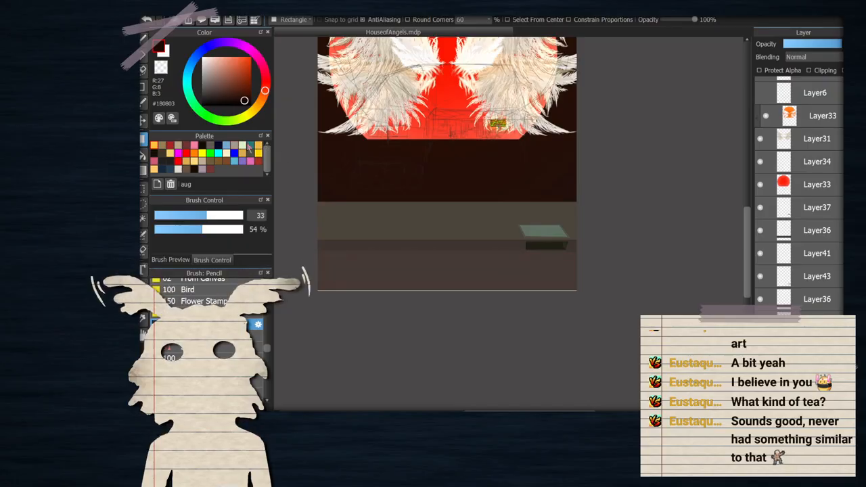
pyautogui.hotkey('ctrl', 'y')
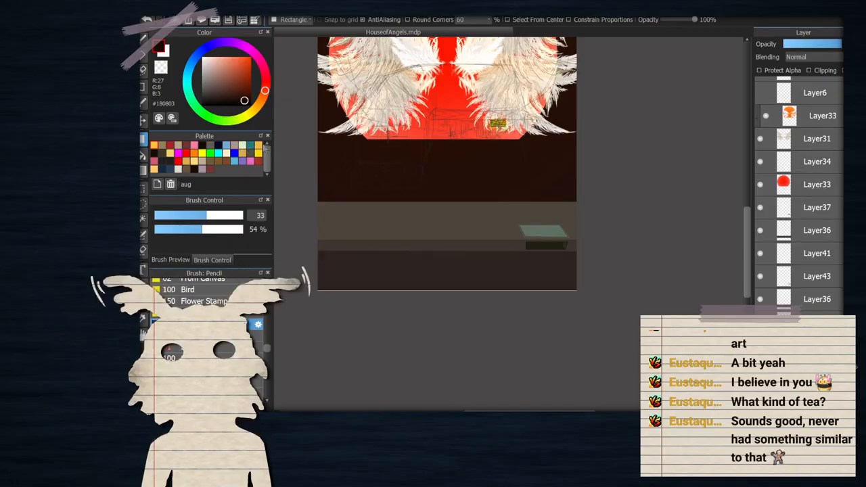
pyautogui.hotkey('ctrl', 'y')
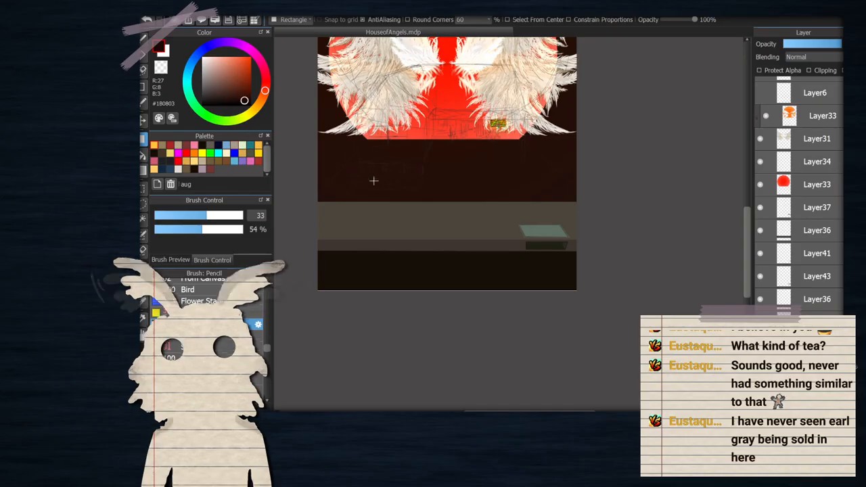
pyautogui.scroll(-3, 420, 156)
pyautogui.scroll(2, 419, 148)
pyautogui.scroll(3, 475, 321)
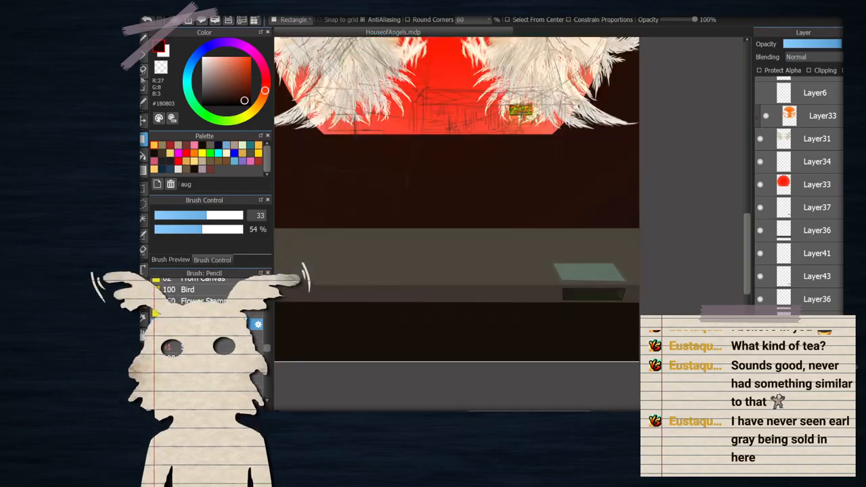
# Draw a small white #FFFFFF rectangle inside the dark band at the canvas's lower edge
pyautogui.click(165, 54)
pyautogui.scroll(-3, 497, 230)
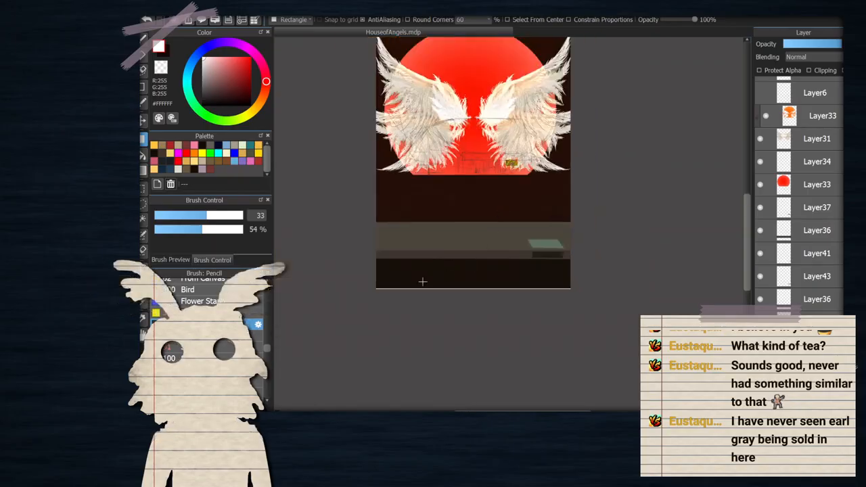
pyautogui.scroll(3, 405, 297)
pyautogui.moveTo(396, 253); pyautogui.dragTo(487, 273)
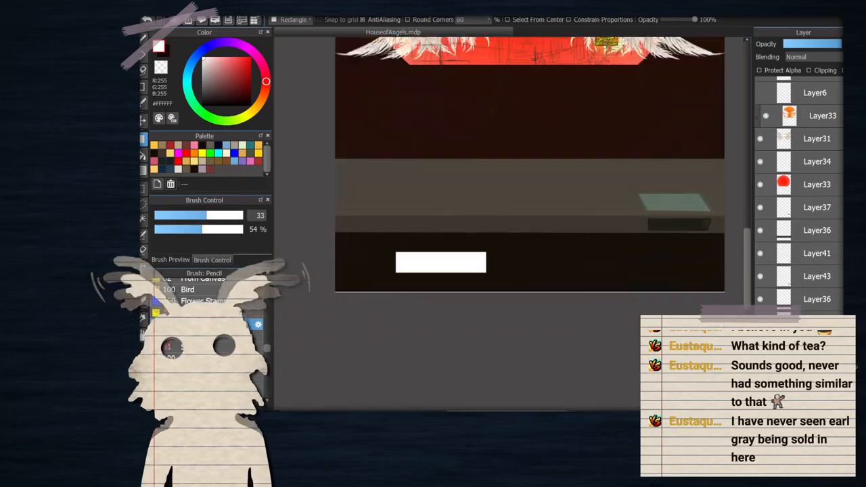
# Protect the layer's alpha and recolour the small white rectangle to muted pink #B19993
pyautogui.click(205, 62)
pyautogui.click(266, 90)
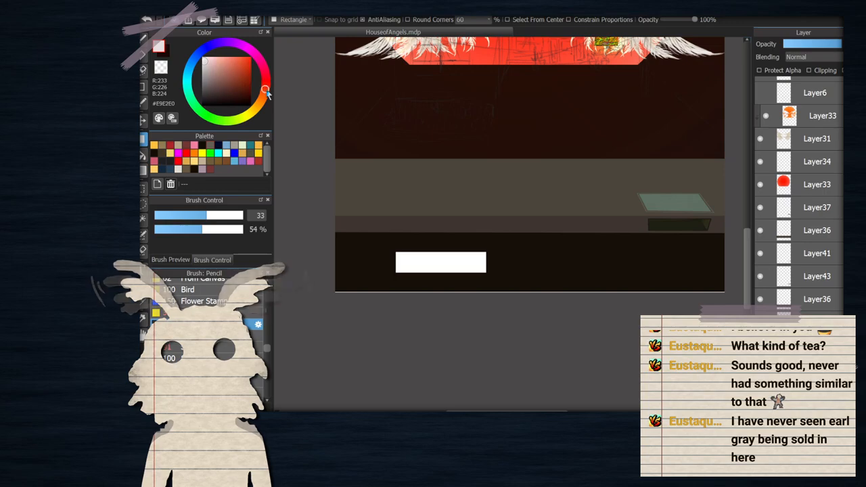
pyautogui.click(759, 71)
pyautogui.moveTo(343, 210); pyautogui.dragTo(612, 384)
pyautogui.click(210, 72)
pyautogui.moveTo(312, 173); pyautogui.dragTo(544, 326)
pyautogui.moveTo(463, 260); pyautogui.dragTo(477, 272)
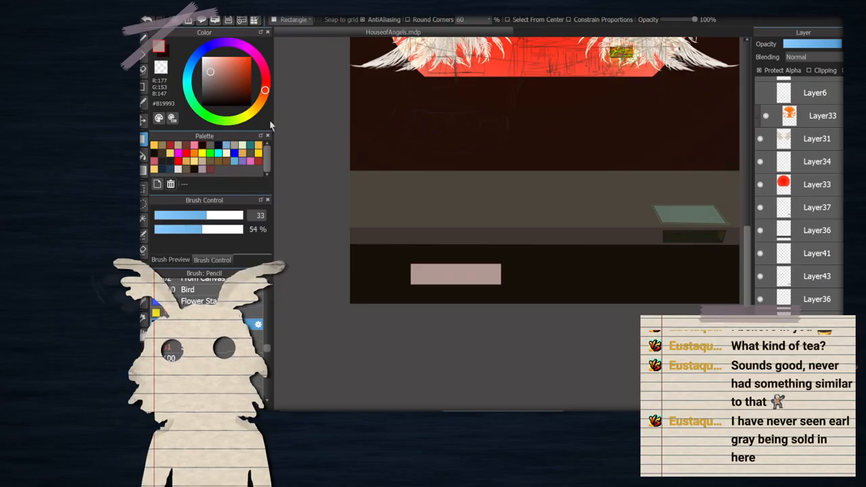
pyautogui.hotkey('ctrl', 't')
pyautogui.scroll(1, 419, 280)
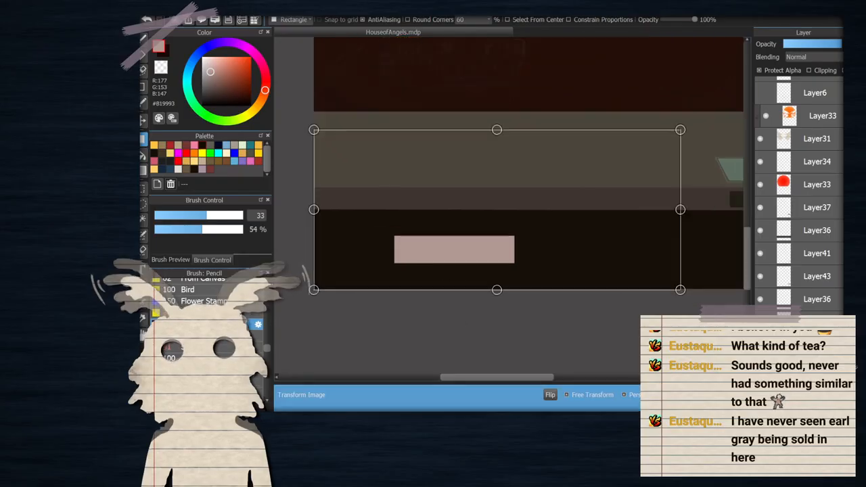
pyautogui.press('Return')
# Select the muted pink rectangle and move it down so it overlaps the canvas's lower edge
pyautogui.press('v')
pyautogui.moveTo(423, 245); pyautogui.dragTo(519, 290)
pyautogui.press('u')
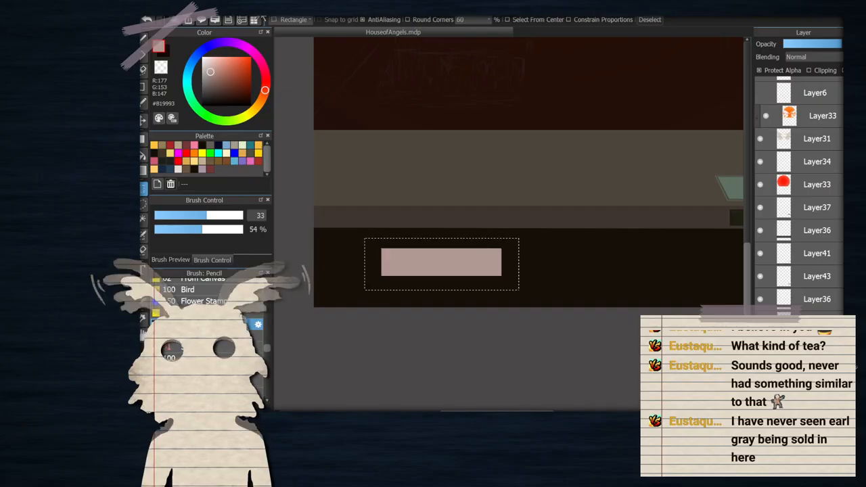
pyautogui.hotkey('ctrl', 't')
pyautogui.scroll(2, 387, 266)
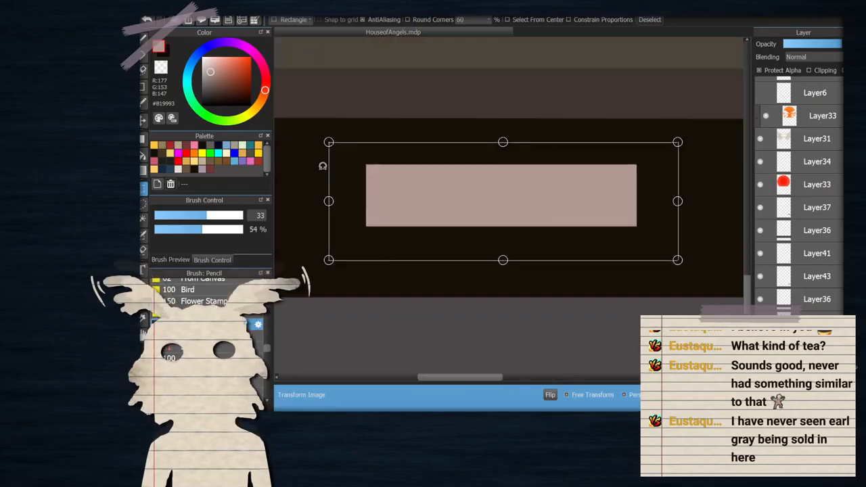
pyautogui.scroll(-5, 420, 201)
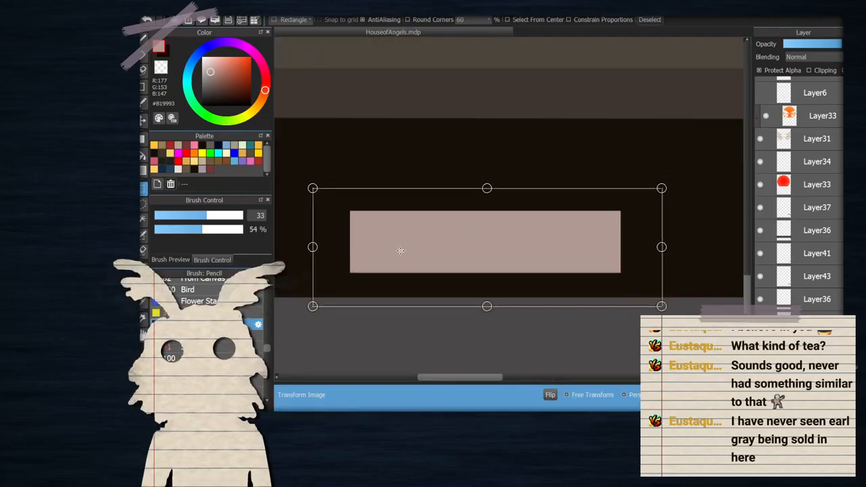
pyautogui.scroll(2, 443, 233)
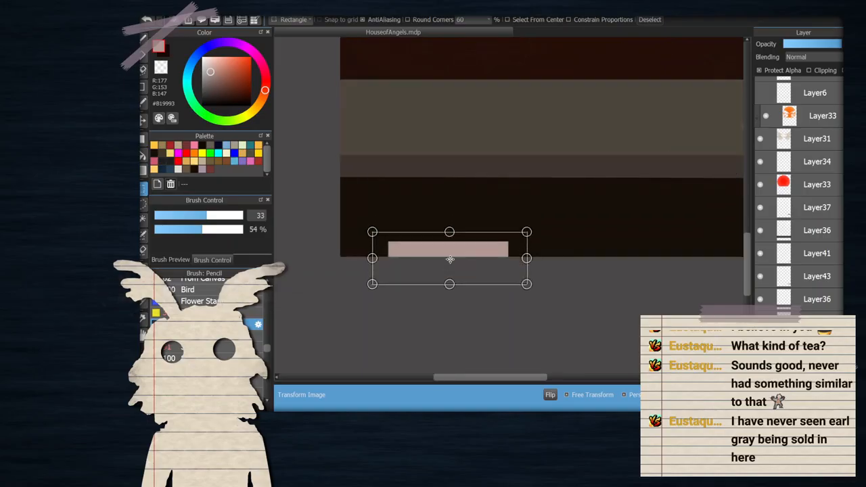
# Distort the pink rectangle into a wide, low trapezoid with a narrower upper side at the canvas's lower edge, and clear the selection
pyautogui.moveTo(372, 232); pyautogui.dragTo(396, 238)
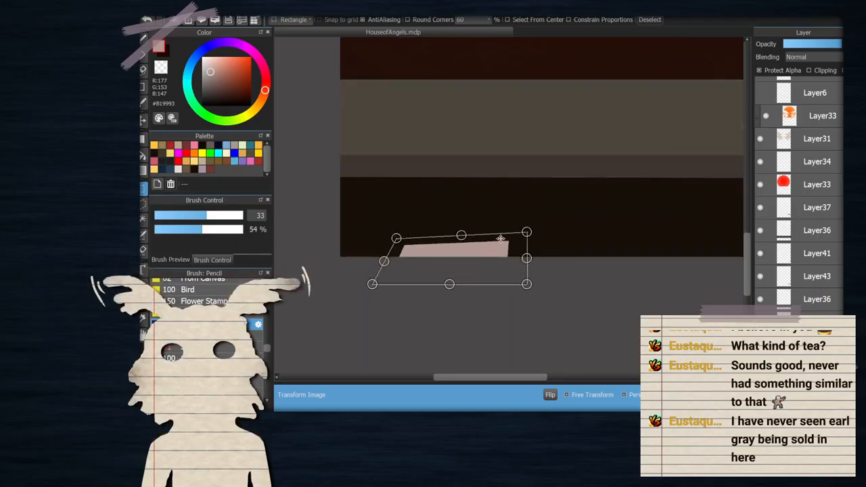
pyautogui.moveTo(526, 233); pyautogui.dragTo(497, 238)
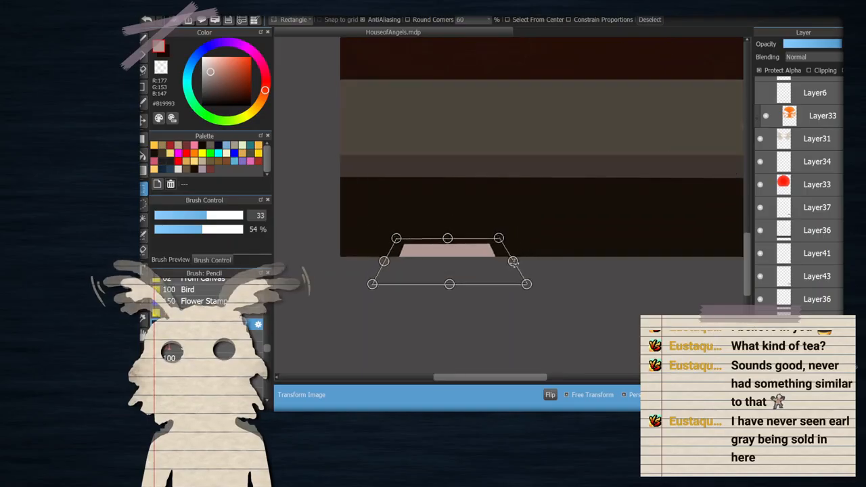
pyautogui.moveTo(513, 260); pyautogui.dragTo(556, 243)
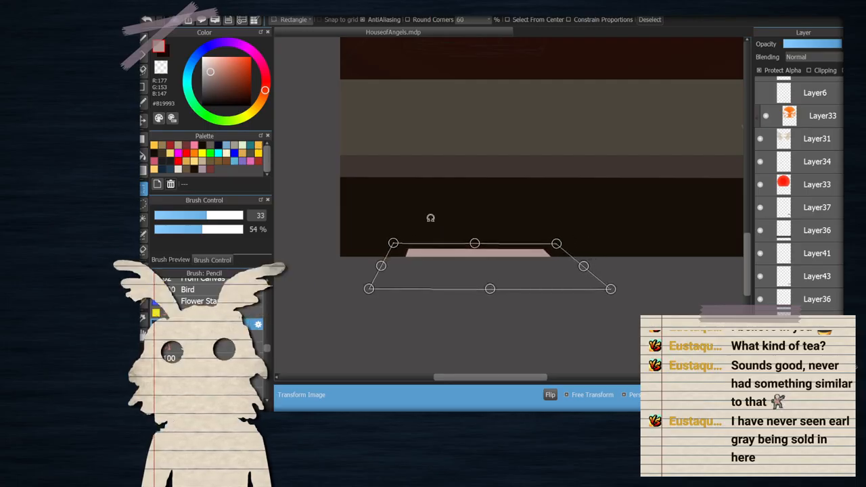
pyautogui.moveTo(393, 242); pyautogui.dragTo(407, 245)
pyautogui.moveTo(557, 245); pyautogui.dragTo(552, 246)
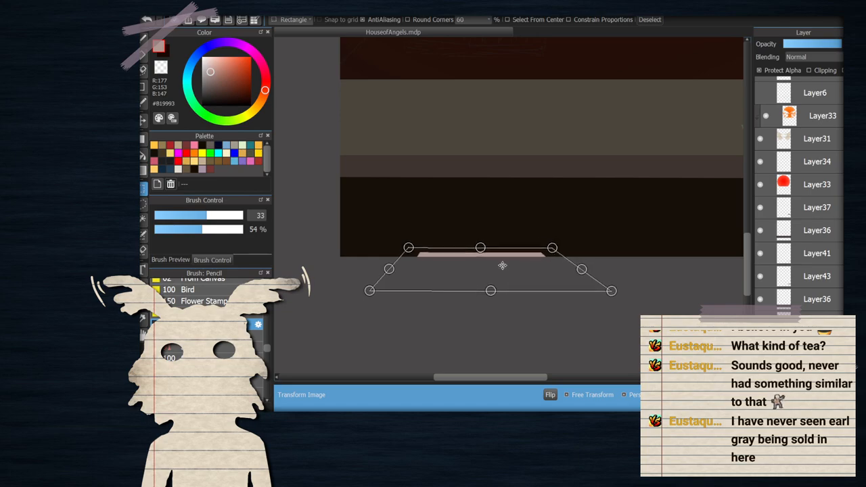
pyautogui.scroll(-4, 435, 216)
pyautogui.scroll(3, 434, 203)
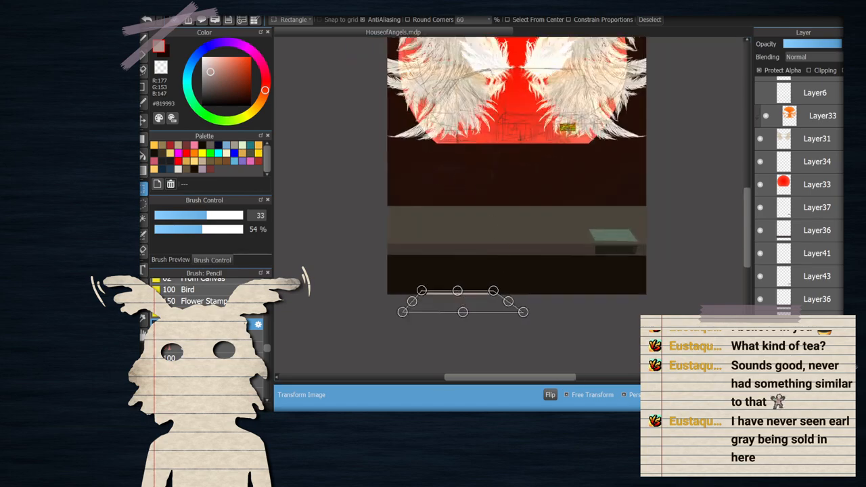
pyautogui.click(713, 394)
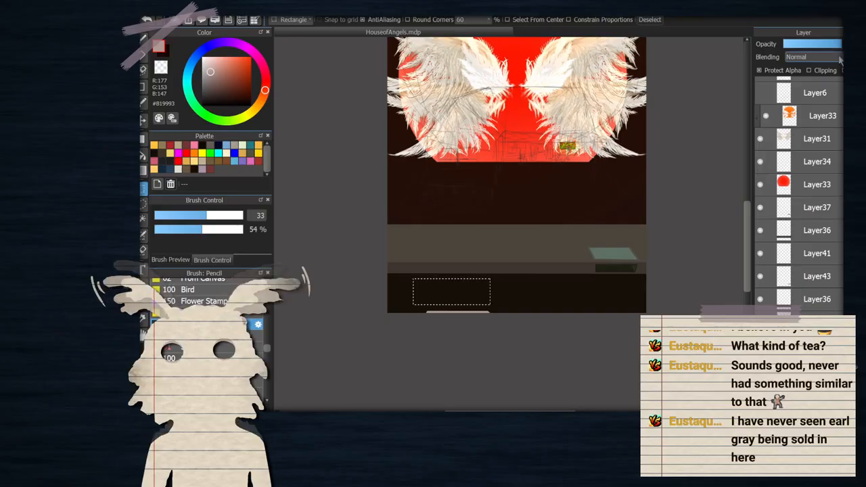
pyautogui.hotkey('ctrl', 'd')
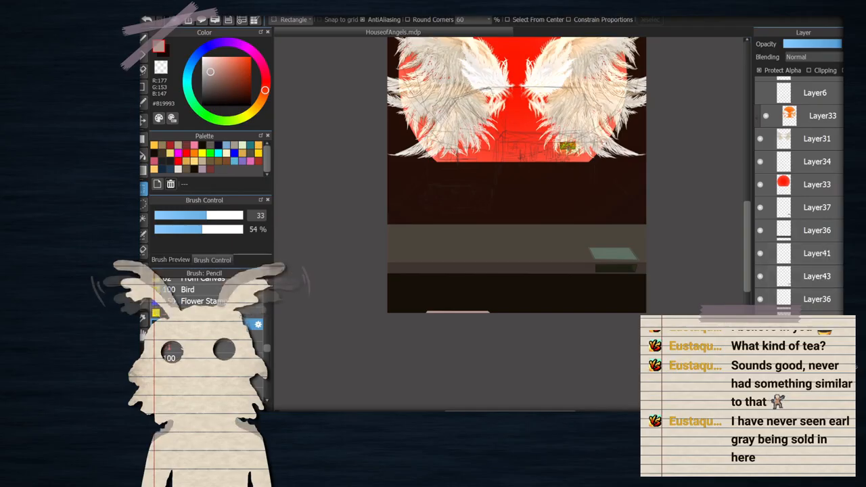
# Duplicate the pink trapezoid side by side along the lower edge, leaving small notches between copies, until the row spans the canvas width
pyautogui.press('v')
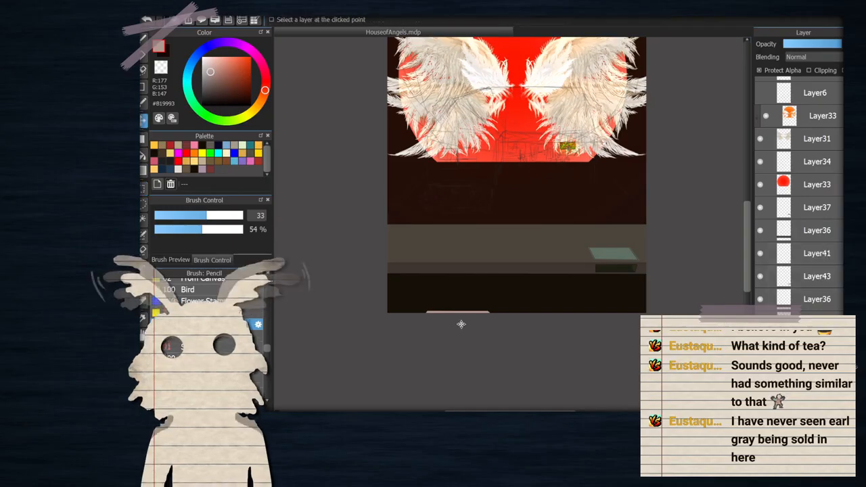
pyautogui.moveTo(482, 343); pyautogui.dragTo(431, 336)
pyautogui.scroll(3, 425, 322)
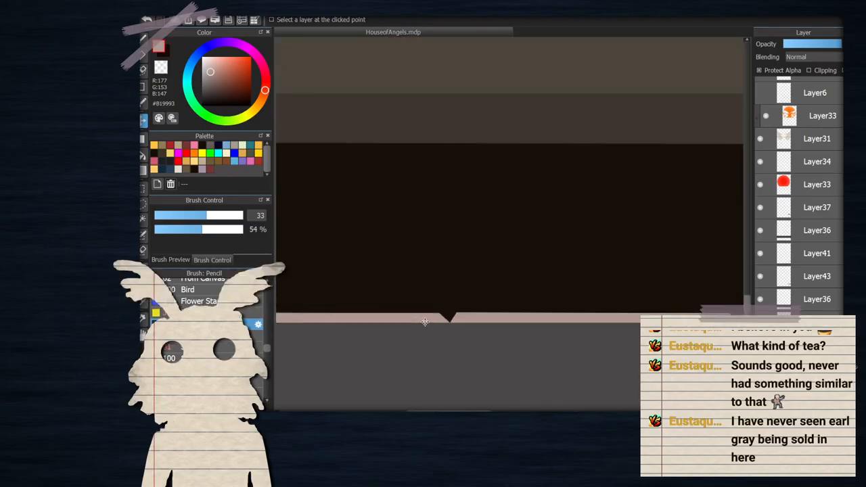
pyautogui.scroll(-5, 419, 304)
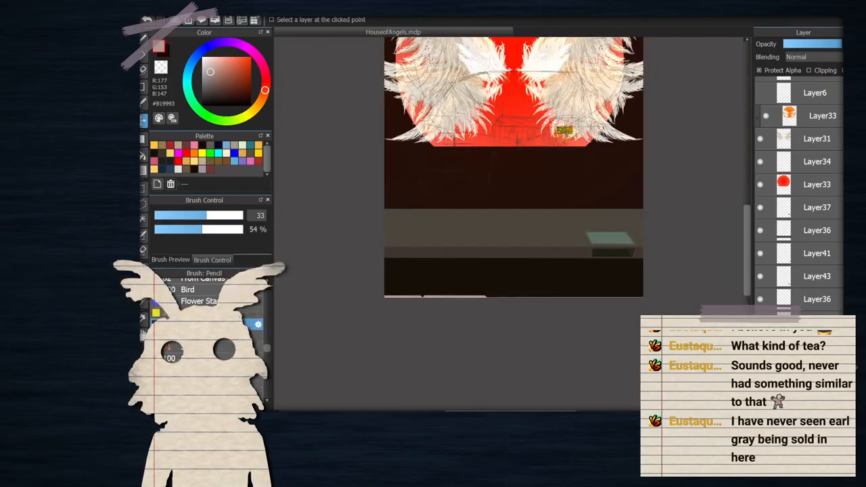
pyautogui.moveTo(413, 303); pyautogui.dragTo(492, 325)
pyautogui.scroll(5, 490, 294)
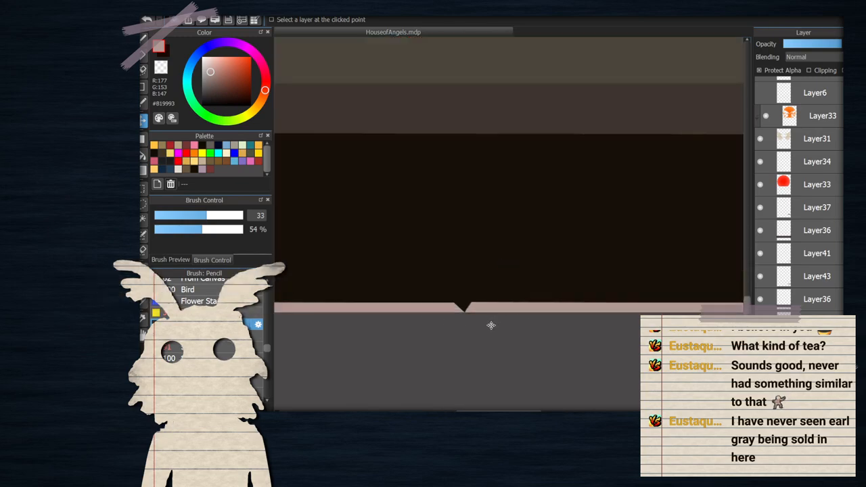
pyautogui.scroll(-4, 466, 272)
pyautogui.scroll(2, 548, 242)
pyautogui.moveTo(526, 328); pyautogui.dragTo(585, 308)
pyautogui.scroll(3, 538, 297)
pyautogui.moveTo(497, 285); pyautogui.dragTo(479, 300)
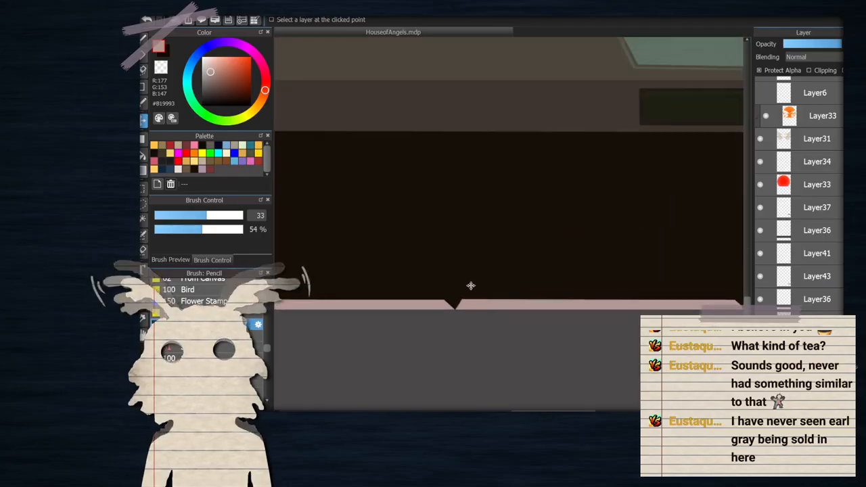
pyautogui.scroll(-4, 470, 285)
pyautogui.scroll(2, 471, 286)
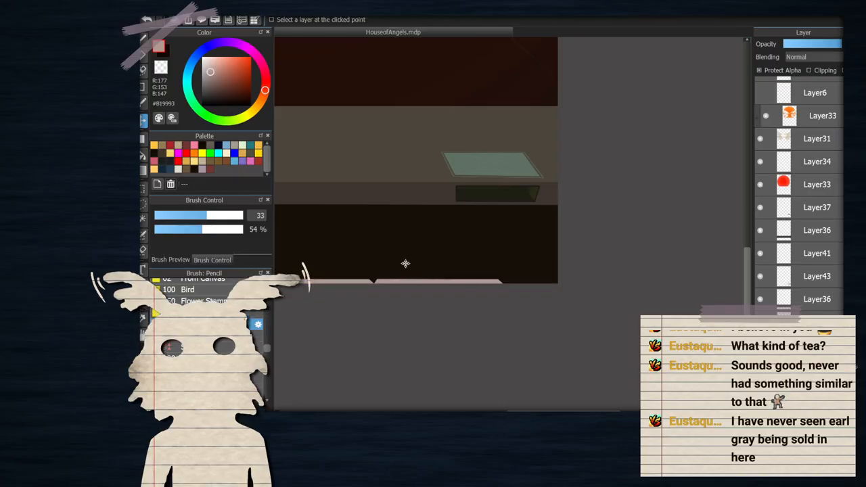
pyautogui.scroll(3, 531, 270)
pyautogui.moveTo(502, 338); pyautogui.dragTo(496, 352)
pyautogui.scroll(-4, 517, 270)
pyautogui.scroll(-3, 518, 270)
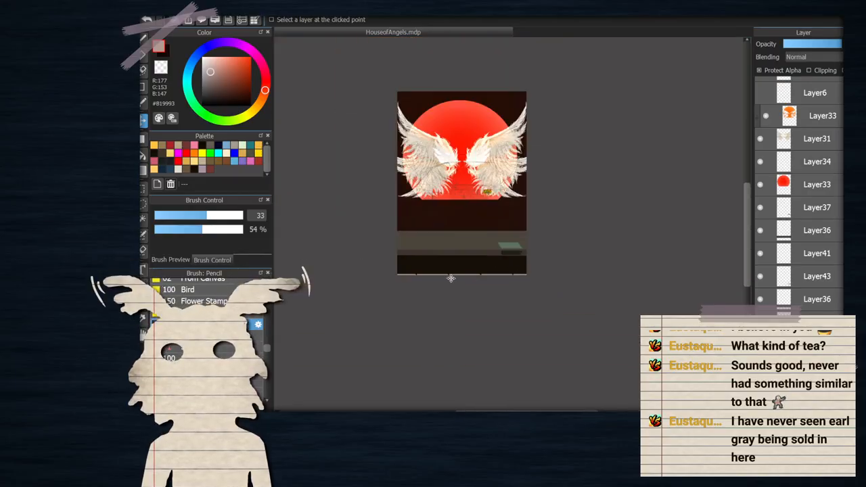
pyautogui.scroll(4, 448, 274)
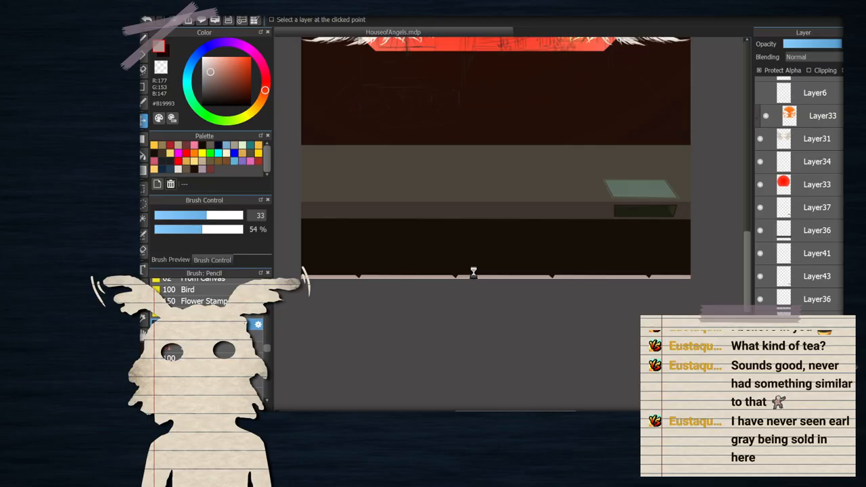
pyautogui.scroll(-3, 474, 273)
pyautogui.scroll(2, 458, 224)
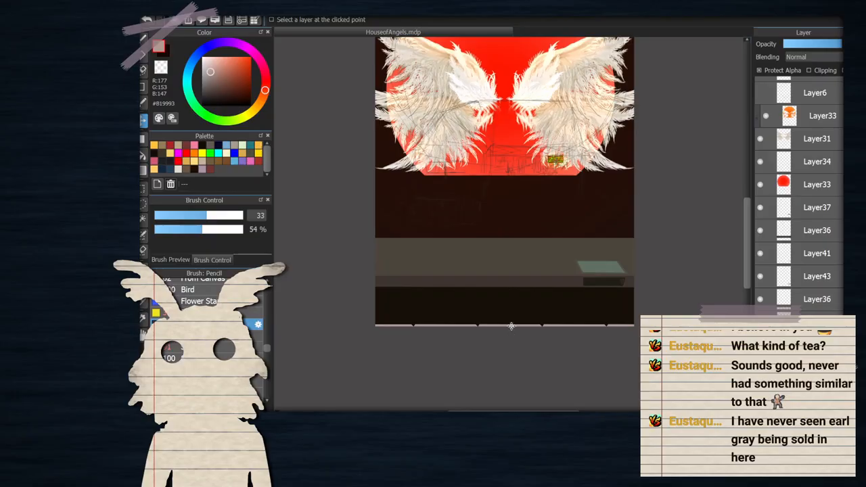
# Hide every other pink trapezoid in the lower-edge row by switching off its Layer45 copy
pyautogui.scroll(-2, 798, 196)
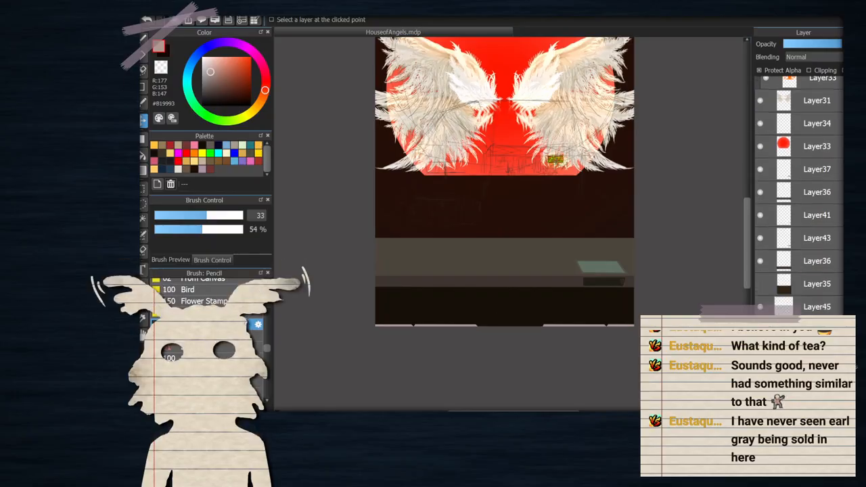
pyautogui.scroll(-3, 798, 195)
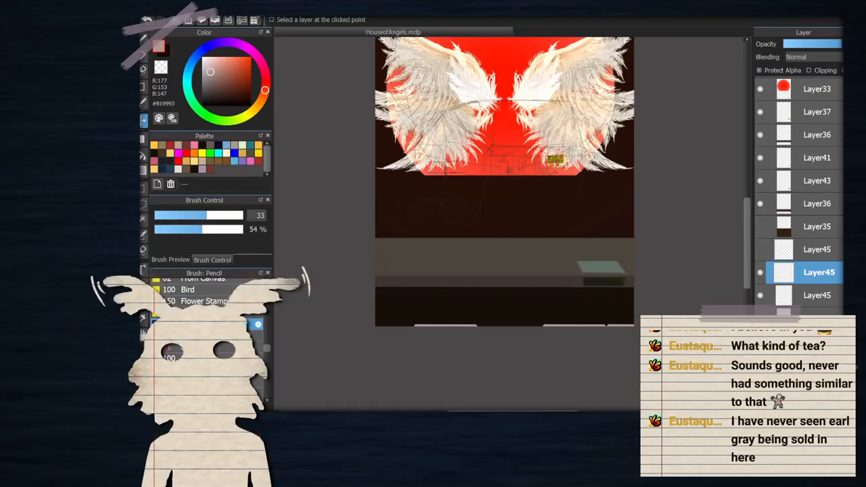
pyautogui.click(805, 341)
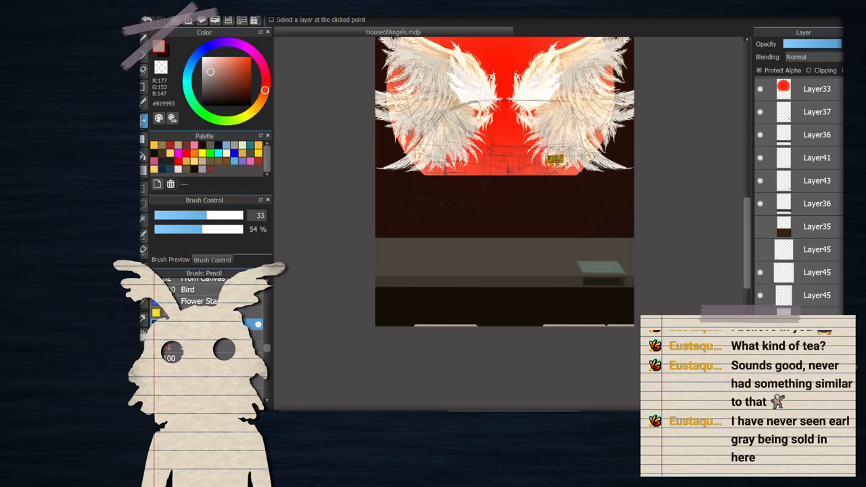
pyautogui.click(759, 341)
pyautogui.click(760, 318)
pyautogui.click(759, 318)
pyautogui.click(760, 296)
pyautogui.click(760, 295)
pyautogui.click(778, 273)
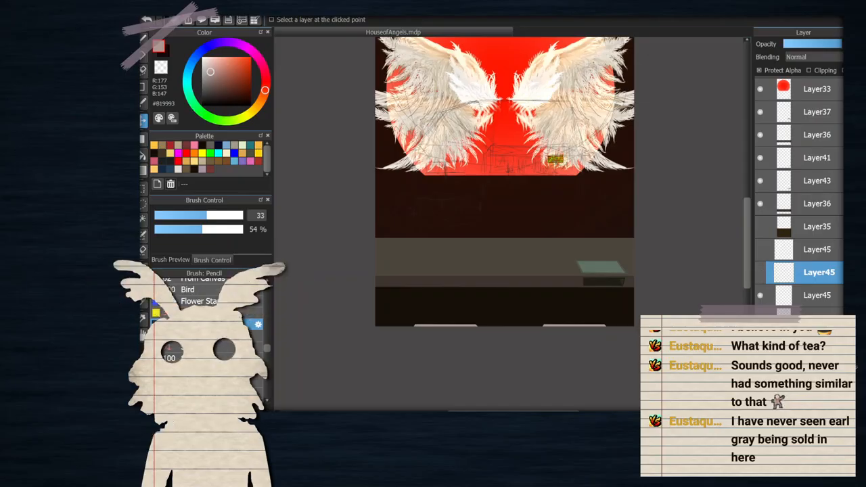
# Delete the hidden Layer45 copies and merge the two remaining pink trapezoids into one layer
pyautogui.press('Delete')
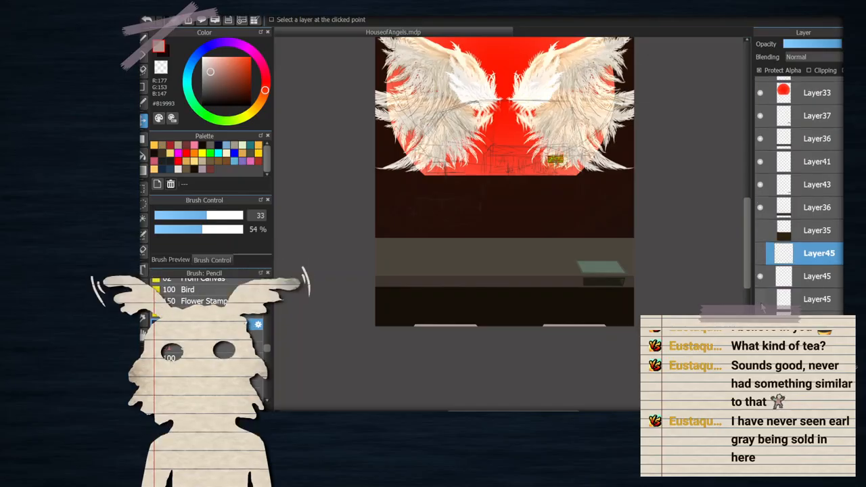
pyautogui.click(792, 300)
pyautogui.press('Delete')
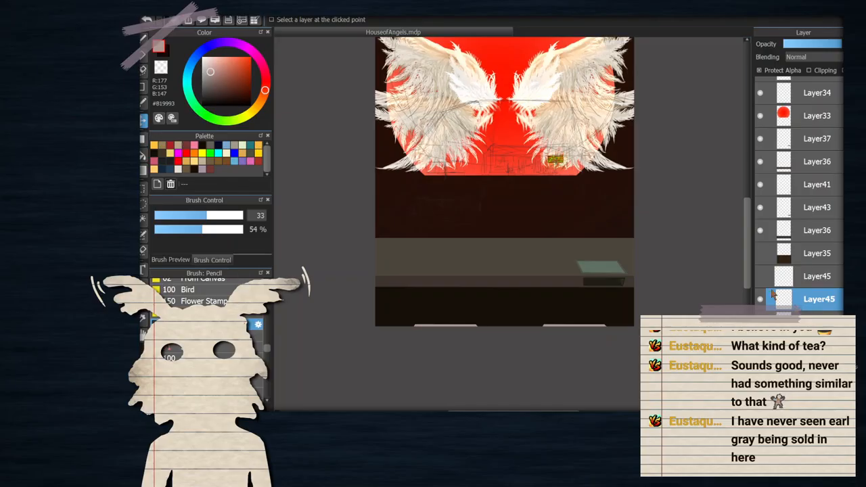
pyautogui.click(795, 277)
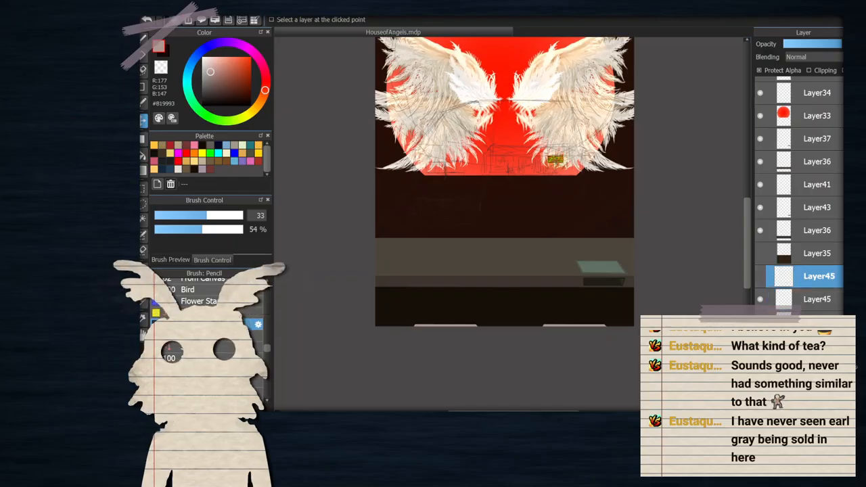
pyautogui.scroll(1, 799, 196)
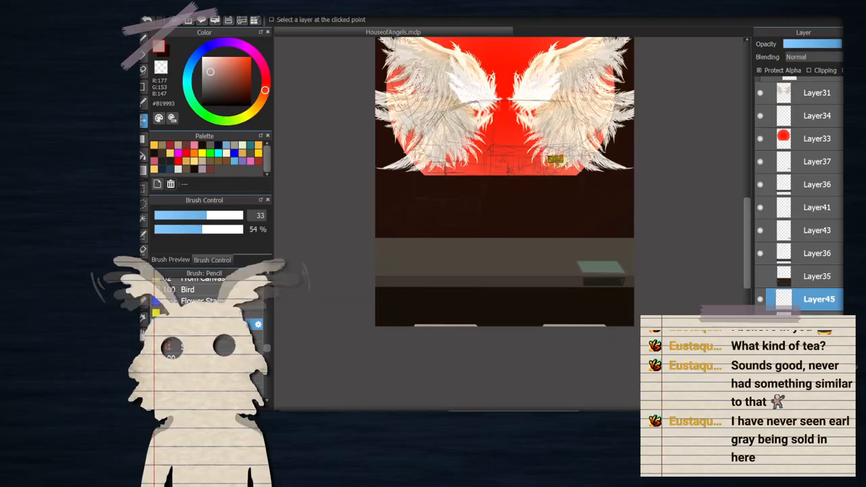
pyautogui.scroll(1, 799, 196)
pyautogui.scroll(-1, 542, 325)
pyautogui.scroll(-2, 471, 272)
pyautogui.scroll(3, 503, 278)
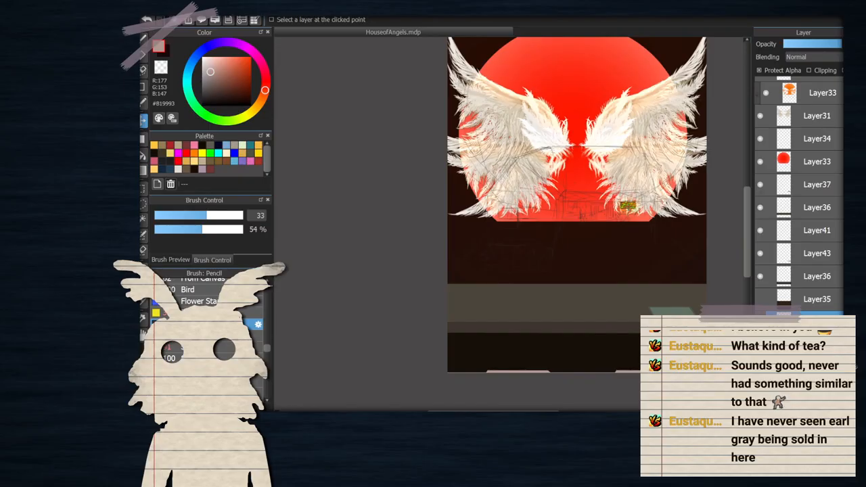
# Scale the two spaced pink trapezoids up proportionally, keeping their base on the canvas's lower edge
pyautogui.hotkey('ctrl', 't')
pyautogui.moveTo(546, 307); pyautogui.dragTo(488, 306)
pyautogui.moveTo(624, 305); pyautogui.dragTo(694, 312)
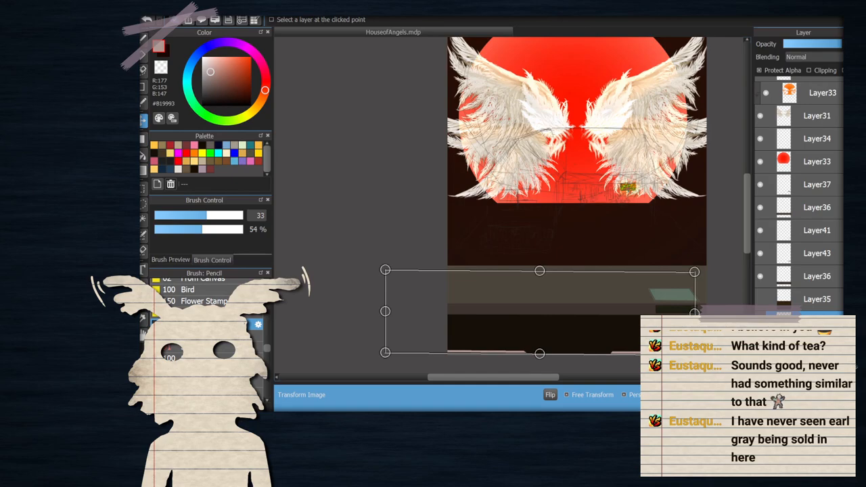
pyautogui.scroll(-1, 584, 286)
pyautogui.click(598, 395)
pyautogui.moveTo(605, 269); pyautogui.dragTo(638, 257)
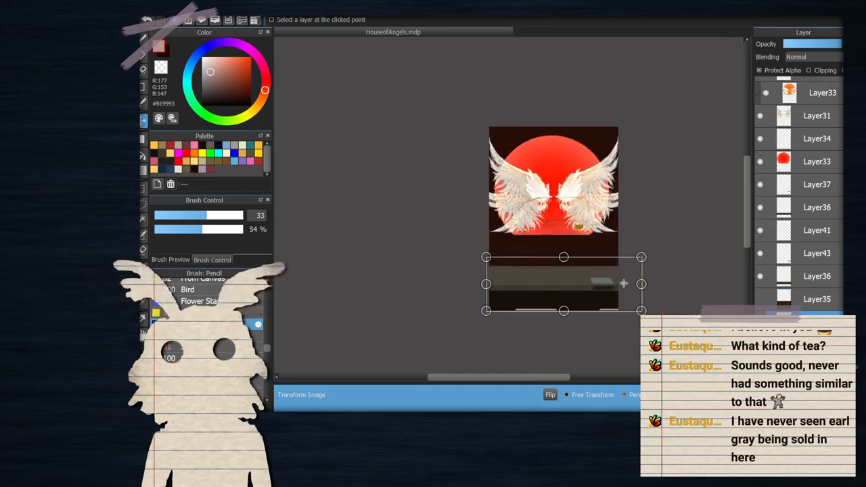
pyautogui.scroll(1, 561, 308)
pyautogui.scroll(1, 567, 305)
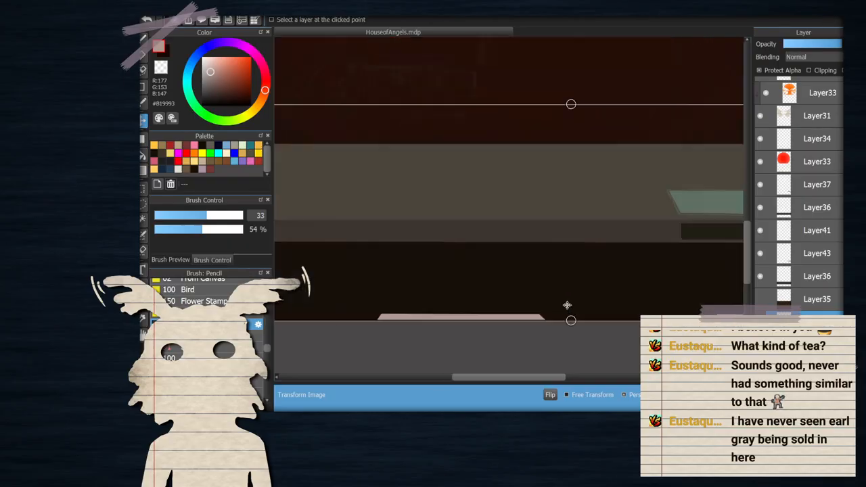
pyautogui.scroll(-1, 562, 305)
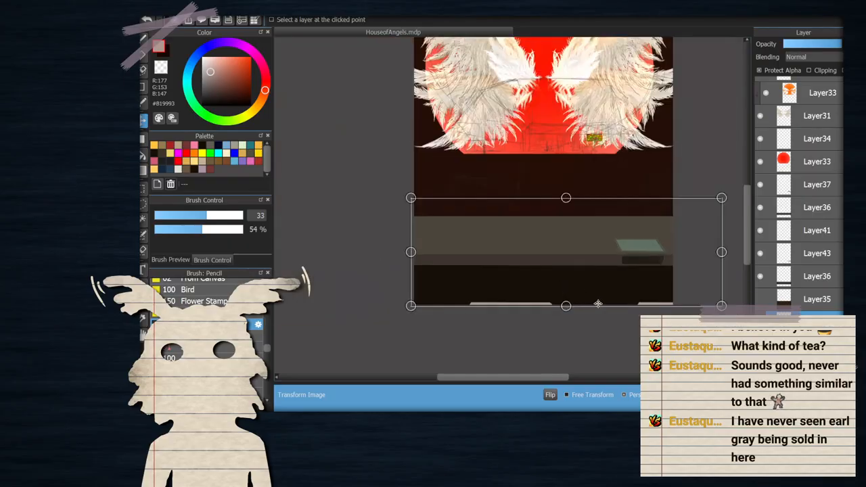
pyautogui.press('Return')
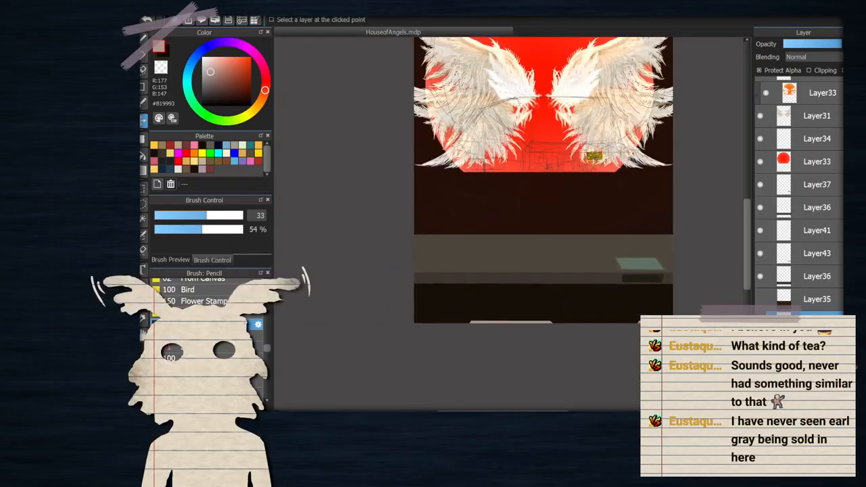
# Lower the opacity of the layer holding the two spaced pink trapezoids so they fade into the lowest dark band
pyautogui.moveTo(593, 346); pyautogui.dragTo(477, 328)
pyautogui.scroll(1, 477, 328)
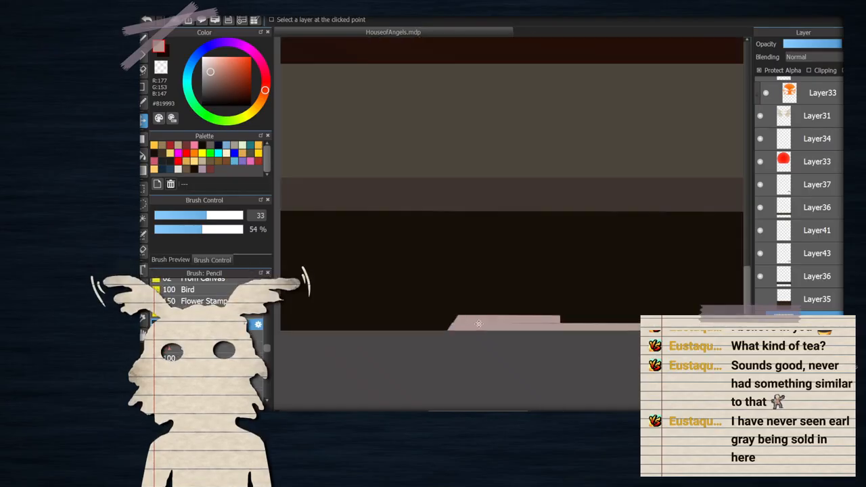
pyautogui.scroll(-2, 477, 330)
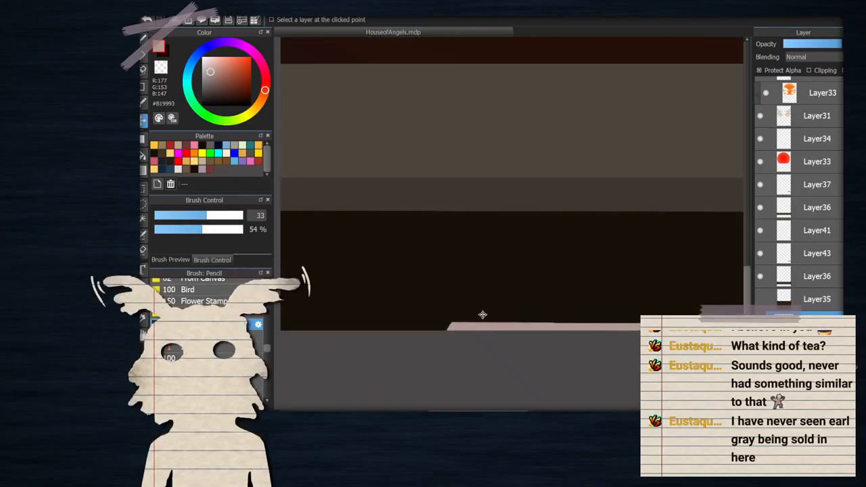
pyautogui.click(819, 299)
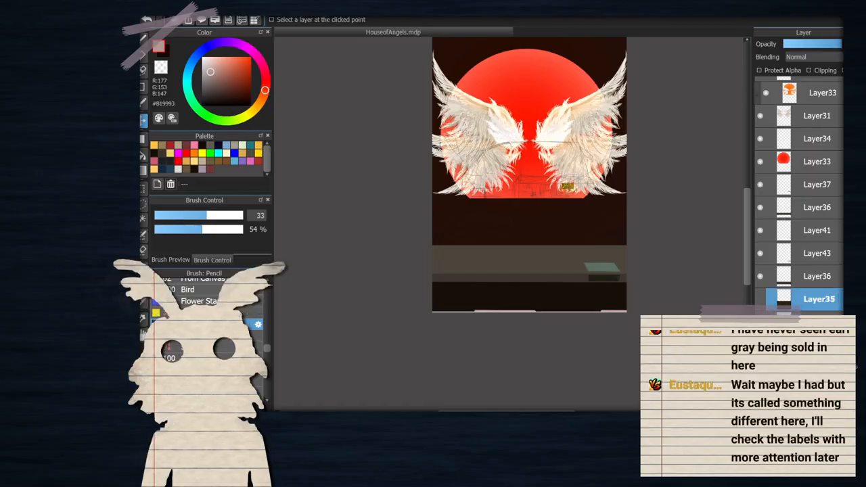
pyautogui.click(819, 321)
pyautogui.moveTo(813, 44); pyautogui.dragTo(808, 45)
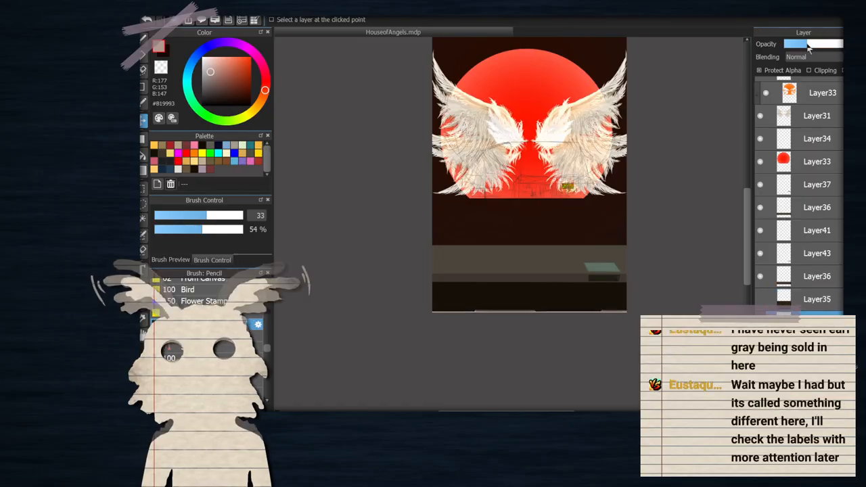
pyautogui.click(839, 404)
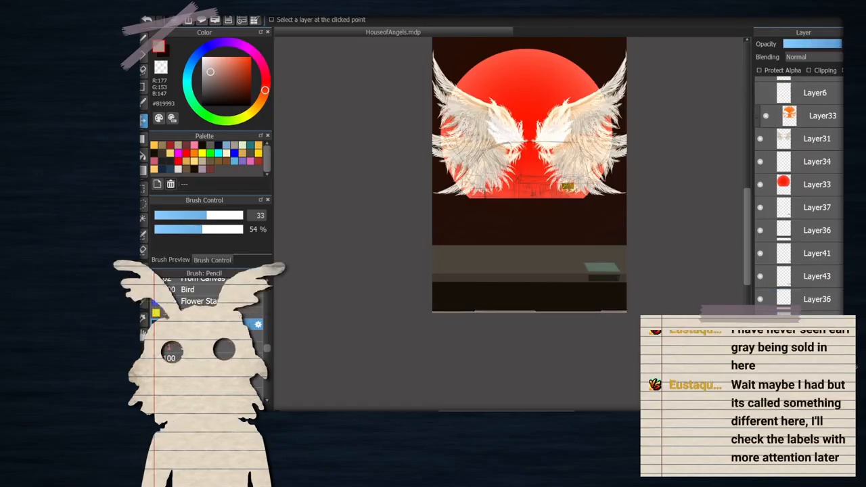
# Examine the overall composition of the wings, red sun, house sketch and lower dark bands
pyautogui.scroll(2, 442, 260)
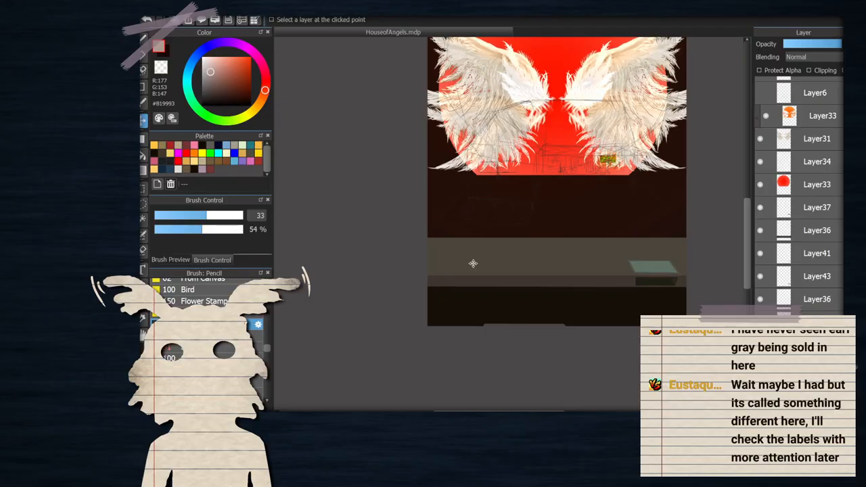
pyautogui.scroll(-2, 473, 263)
pyautogui.scroll(2, 484, 264)
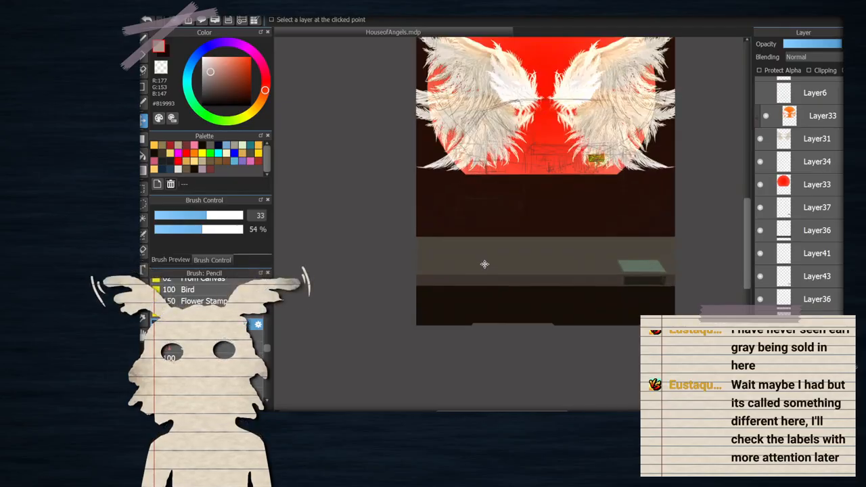
pyautogui.scroll(1, 483, 263)
pyautogui.scroll(-4, 479, 269)
pyautogui.scroll(3, 489, 234)
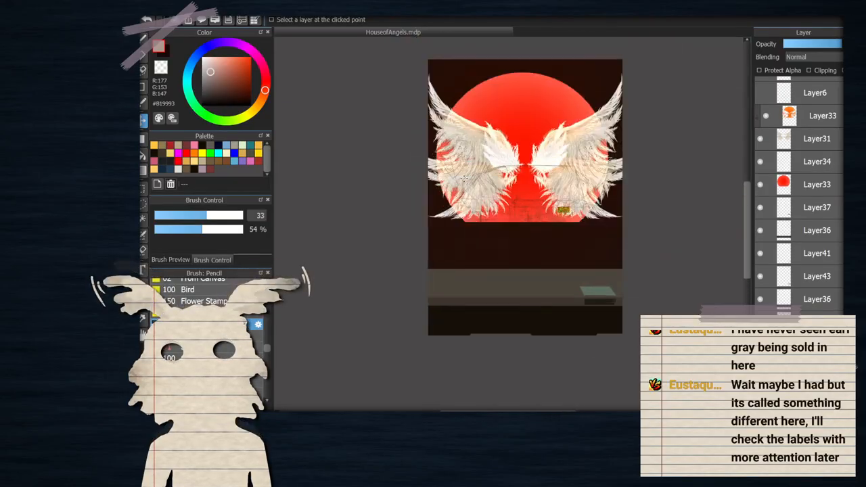
pyautogui.scroll(1, 468, 172)
pyautogui.scroll(-1, 468, 172)
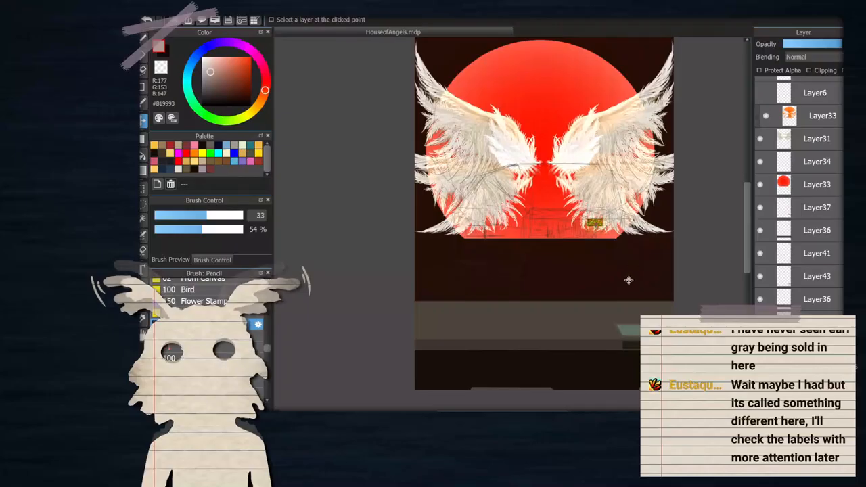
pyautogui.scroll(1, 539, 240)
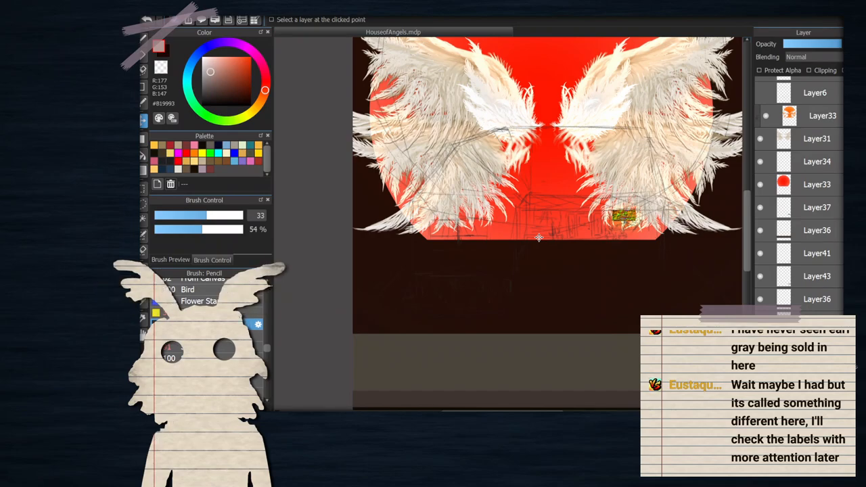
pyautogui.scroll(1, 547, 203)
pyautogui.scroll(-1, 545, 204)
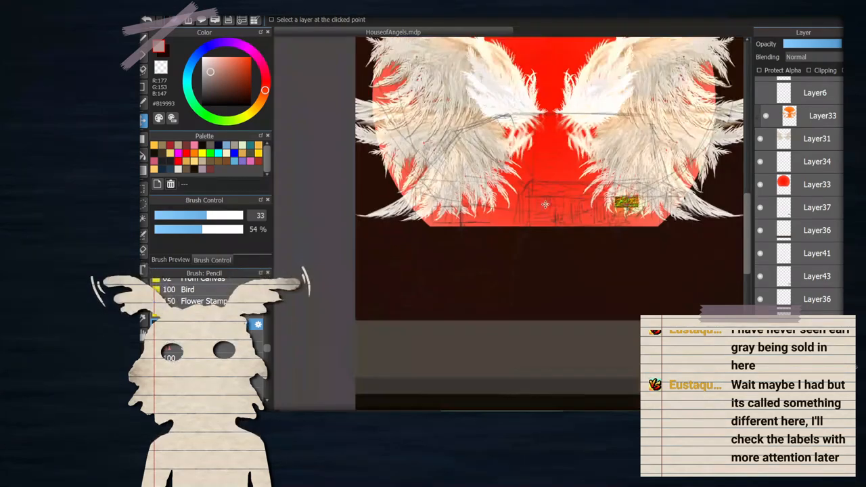
# Hide the wing, red sun and grey band layers, leaving the house sketch and glowing yellow sign on the dark backdrop
pyautogui.click(765, 116)
pyautogui.click(760, 139)
pyautogui.click(760, 162)
pyautogui.click(762, 183)
pyautogui.click(760, 208)
pyautogui.click(760, 231)
pyautogui.click(759, 254)
pyautogui.click(760, 276)
pyautogui.click(759, 299)
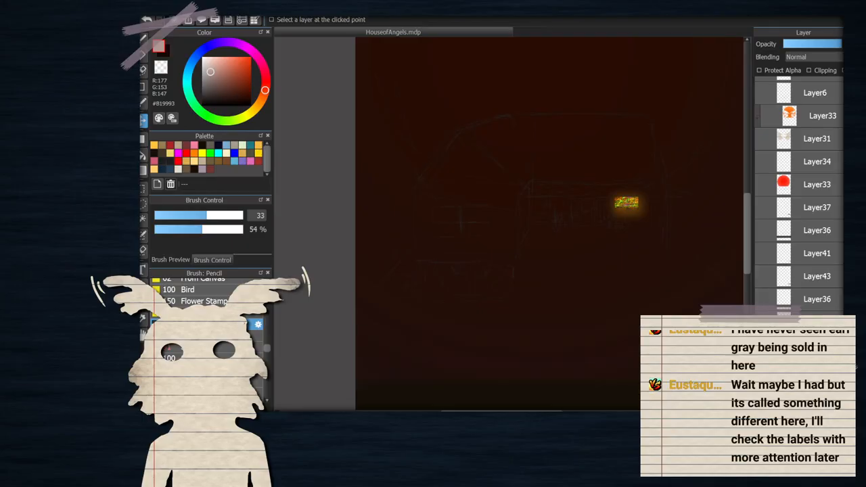
pyautogui.scroll(4, 799, 196)
pyautogui.scroll(-3, 798, 196)
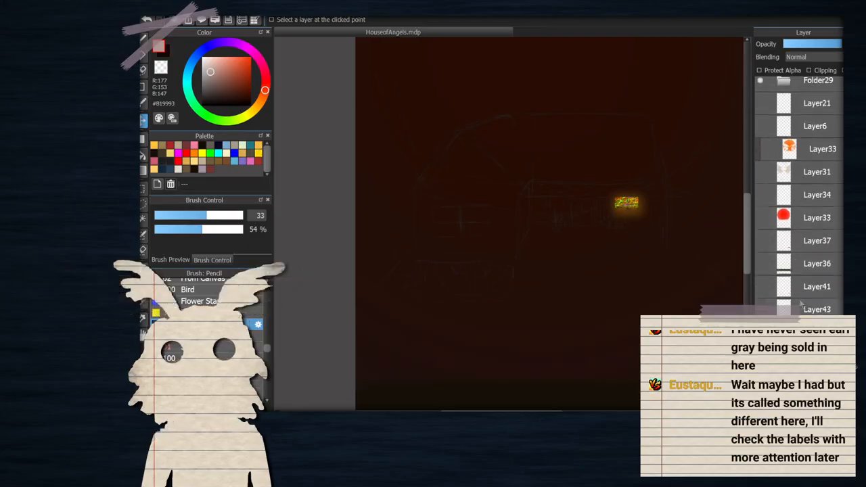
pyautogui.scroll(-2, 365, 144)
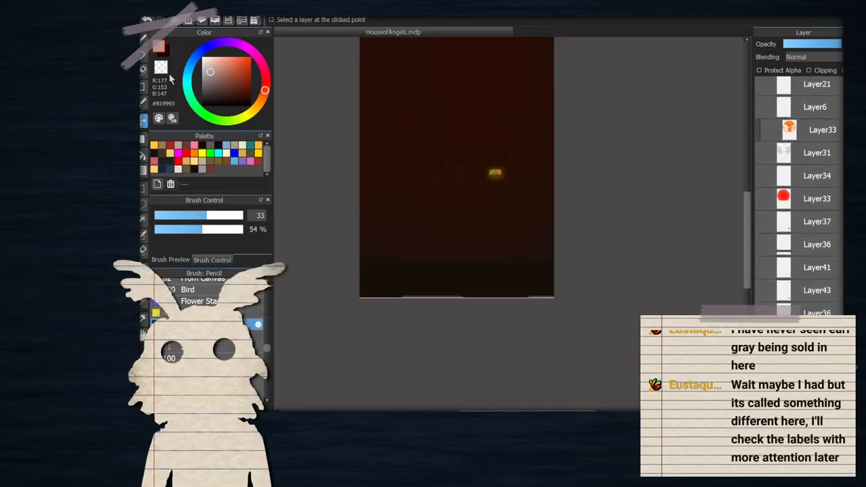
# Choose a pale pinkish grey (R 185, G 176, B 174) and fill the backdrop behind the house sketch with a rectangle covering the canvas
pyautogui.click(205, 70)
pyautogui.click(143, 139)
pyautogui.scroll(-2, 497, 178)
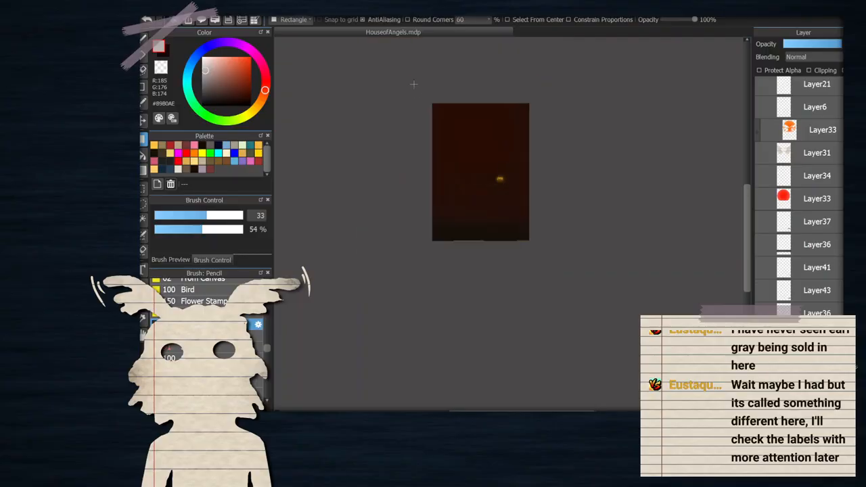
pyautogui.moveTo(414, 85); pyautogui.dragTo(550, 287)
pyautogui.scroll(4, 451, 156)
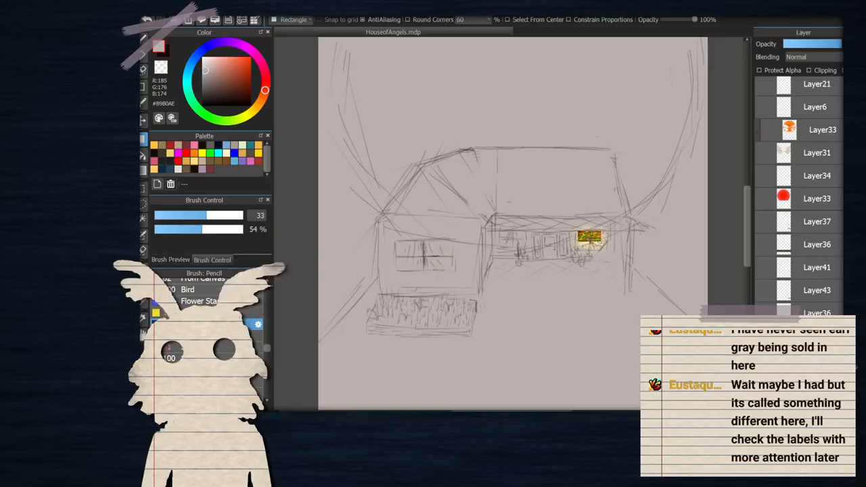
pyautogui.scroll(-2, 481, 218)
pyautogui.scroll(1, 532, 250)
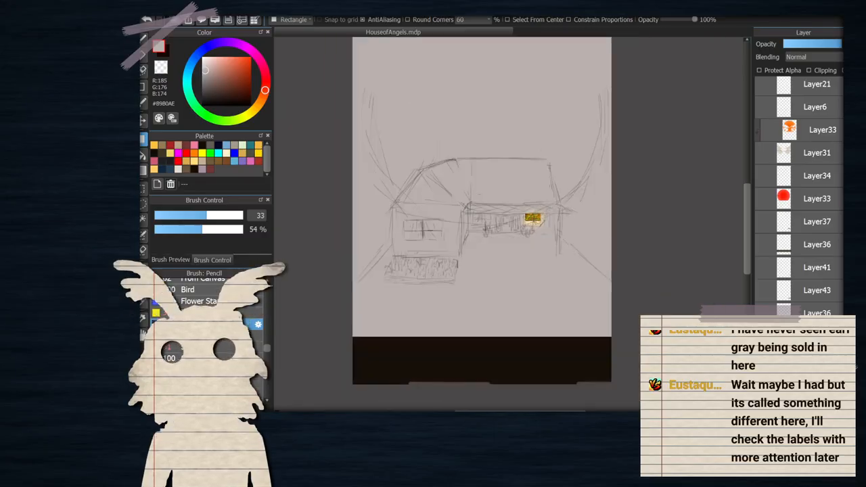
# Try placing a dark purple hut picture and a red barn picture side by side over the house sketch, and remove them again
pyautogui.scroll(1, 535, 250)
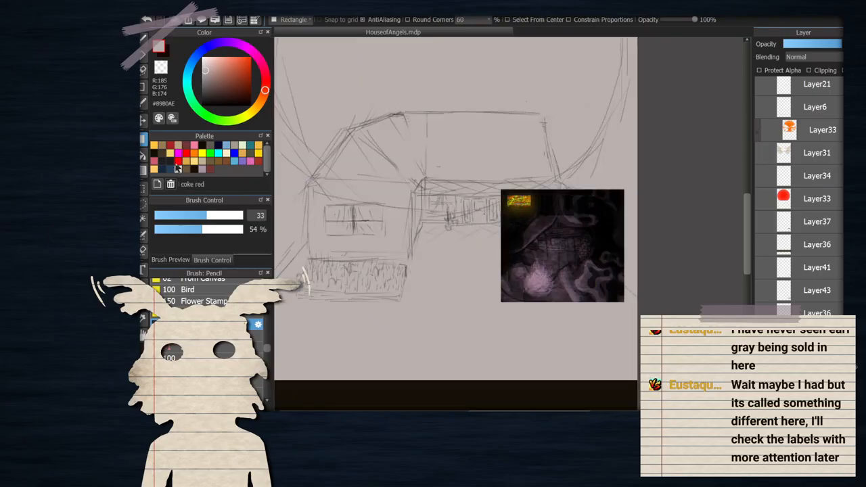
pyautogui.click(143, 119)
pyautogui.moveTo(557, 284); pyautogui.dragTo(472, 319)
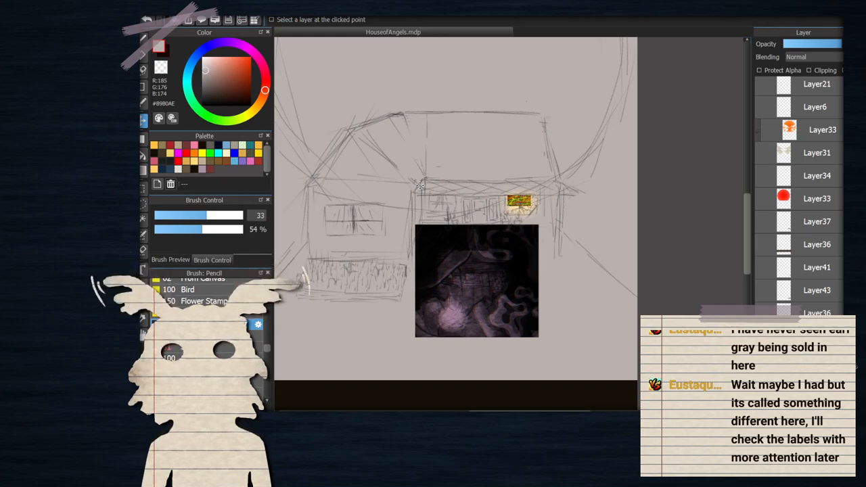
pyautogui.hotkey('ctrl', 'v')
pyautogui.moveTo(558, 235); pyautogui.dragTo(373, 244)
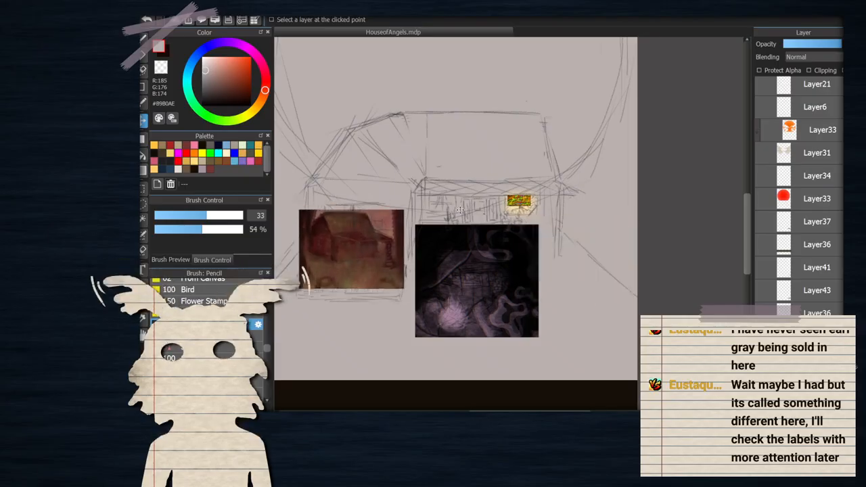
pyautogui.scroll(-1, 459, 210)
pyautogui.scroll(2, 479, 286)
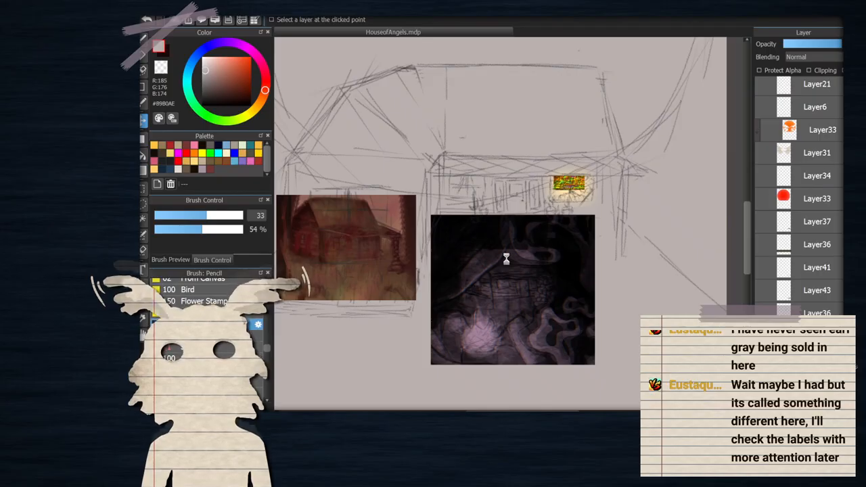
pyautogui.scroll(-1, 504, 250)
pyautogui.scroll(1, 504, 251)
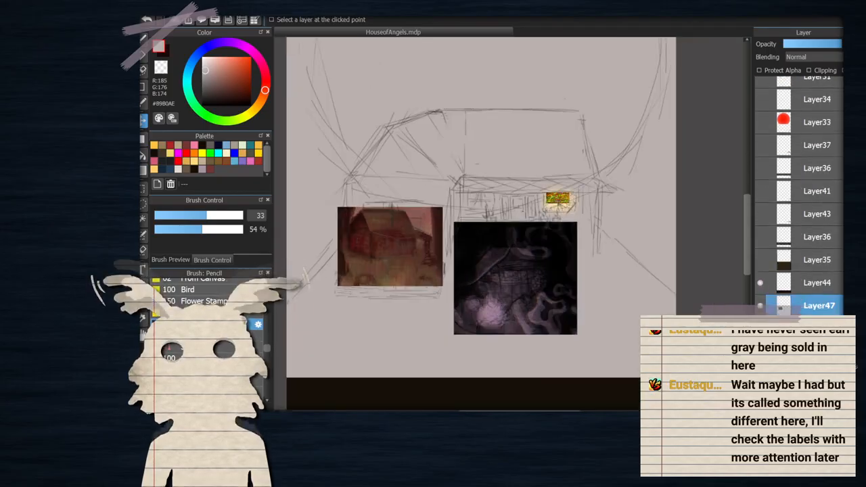
pyautogui.scroll(1, 446, 290)
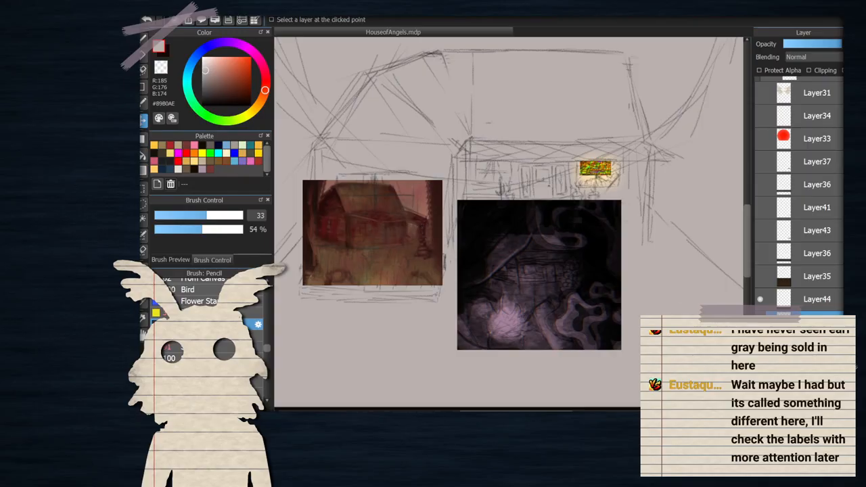
pyautogui.hotkey('ctrl', 'z')
pyautogui.scroll(-3, 421, 155)
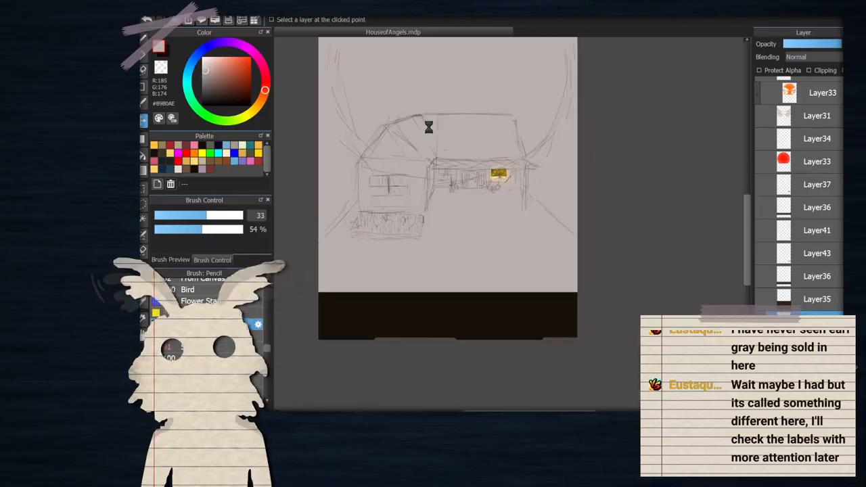
# Examine the house sketch closely, including the window, the grass bed and the porch with its sign
pyautogui.scroll(3, 446, 143)
pyautogui.scroll(-2, 406, 169)
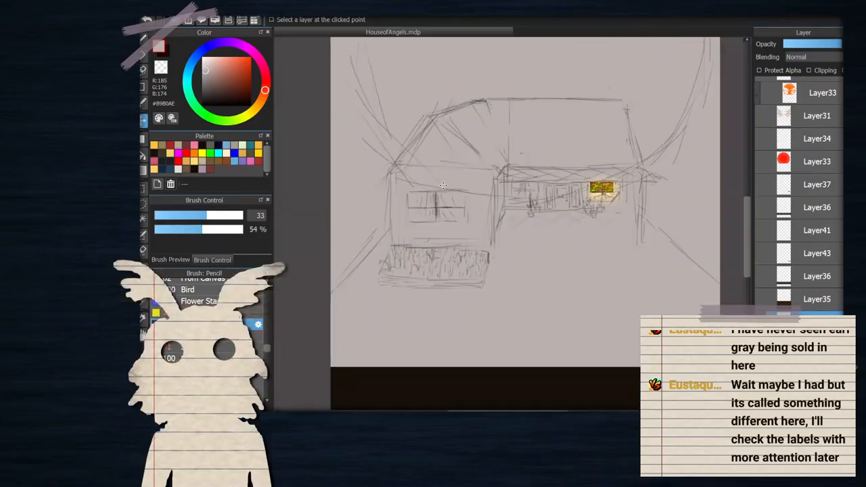
pyautogui.scroll(-2, 454, 182)
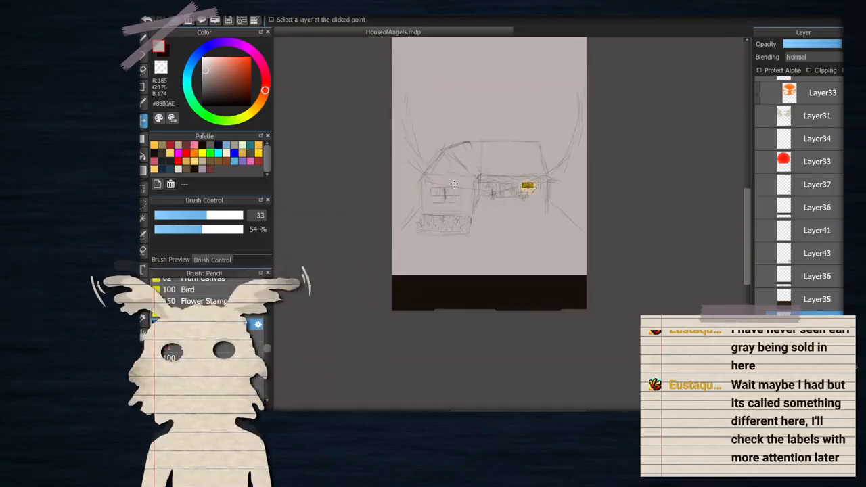
pyautogui.scroll(5, 495, 199)
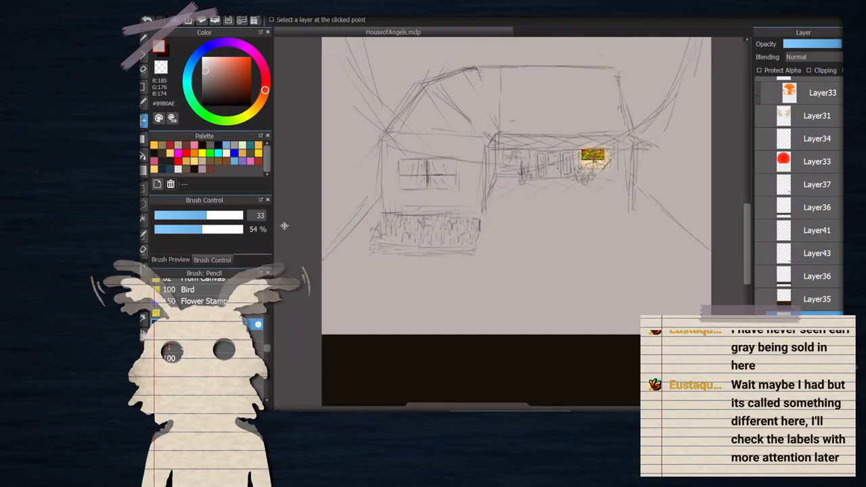
pyautogui.scroll(2, 447, 204)
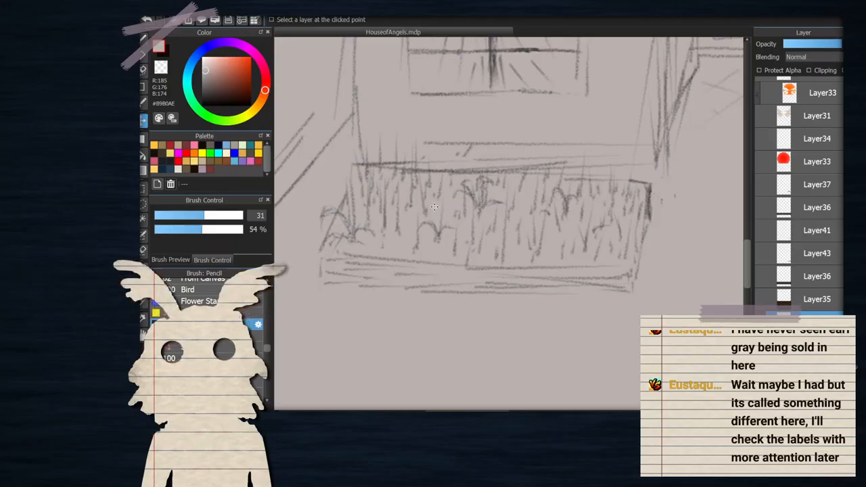
pyautogui.scroll(-5, 440, 214)
pyautogui.scroll(4, 494, 169)
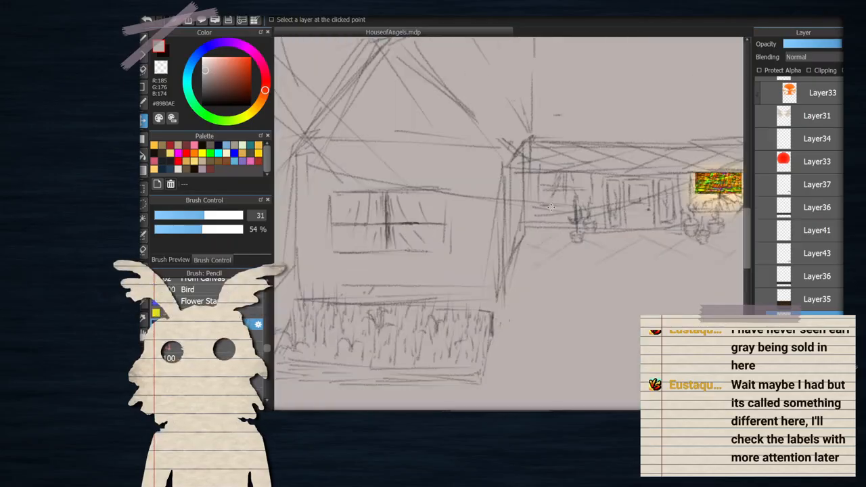
pyautogui.scroll(-1, 551, 207)
pyautogui.scroll(2, 788, 215)
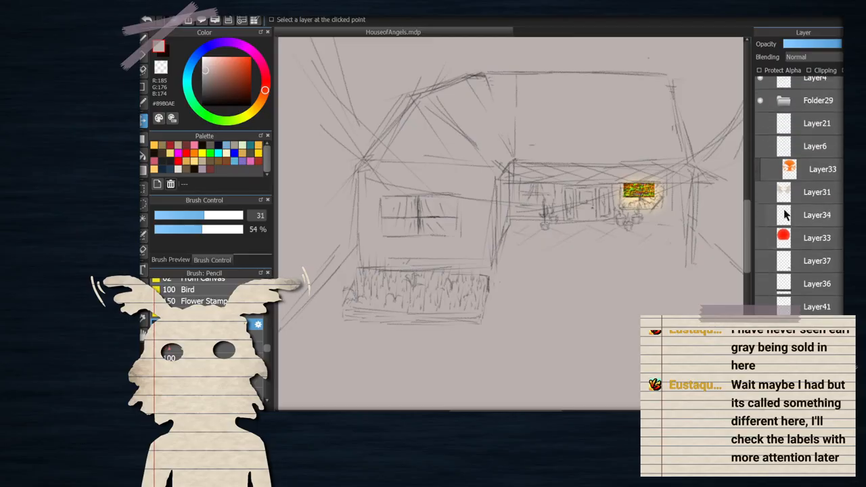
# Create a folder above Layer34 and move the wings' Layer31 and the clipped orange Layer33 into it
pyautogui.scroll(1, 778, 214)
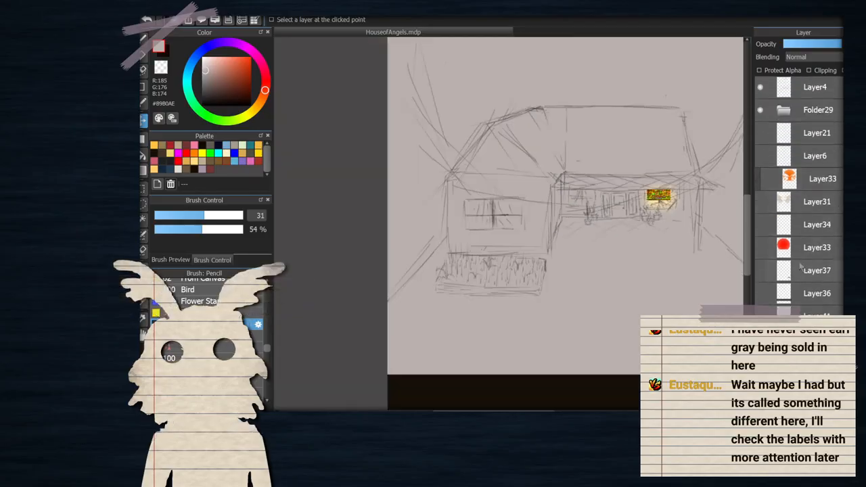
pyautogui.click(783, 228)
pyautogui.hotkey('ctrl', 'shift', 'n')
pyautogui.click(815, 201)
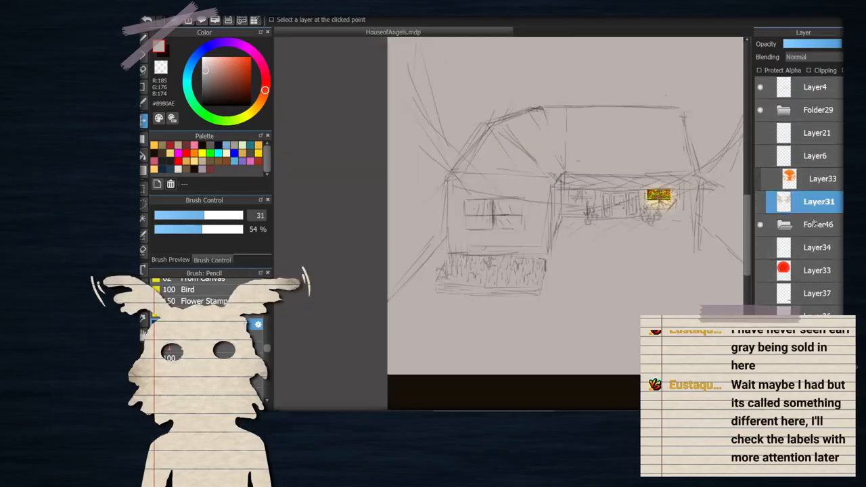
pyautogui.moveTo(815, 201); pyautogui.dragTo(814, 228)
pyautogui.click(811, 202)
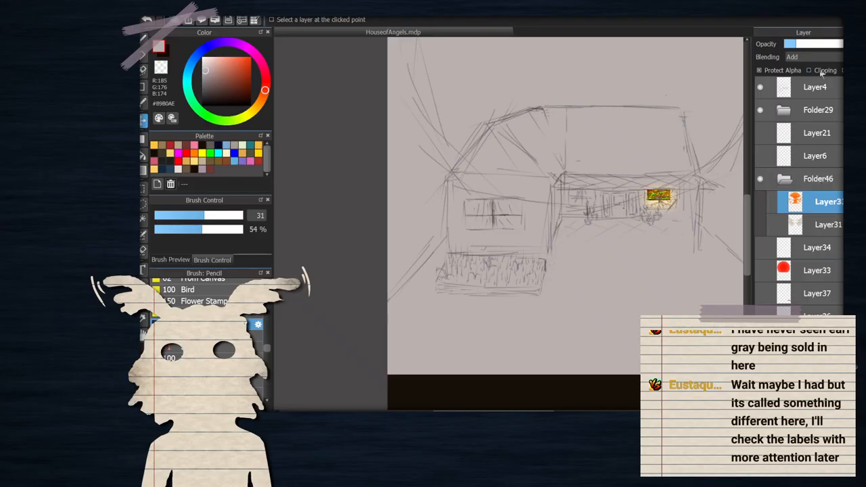
# Make the wing layers inside the new folder visible and collapse the folder
pyautogui.scroll(-3, 651, 183)
pyautogui.click(776, 225)
pyautogui.click(759, 179)
pyautogui.click(783, 179)
pyautogui.click(760, 179)
pyautogui.scroll(2, 625, 179)
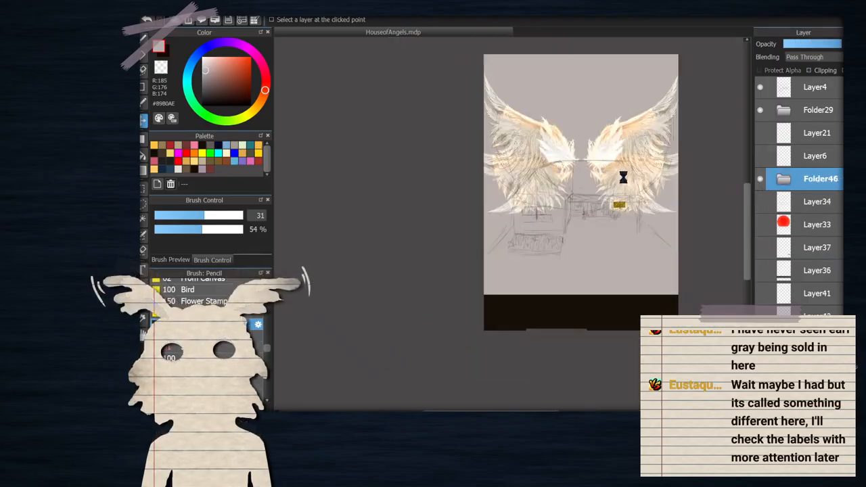
pyautogui.scroll(2, 625, 179)
pyautogui.scroll(-1, 613, 166)
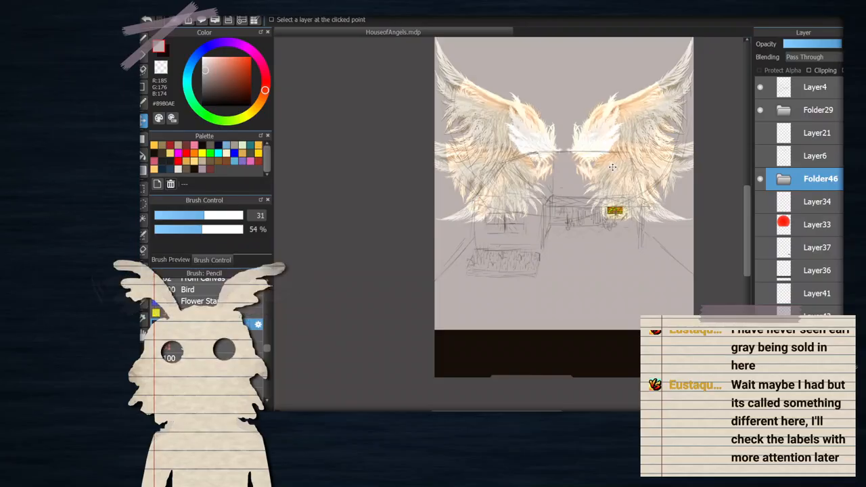
# Expand Folder46 and make the red circle on Layer33 visible behind the wings
pyautogui.click(768, 181)
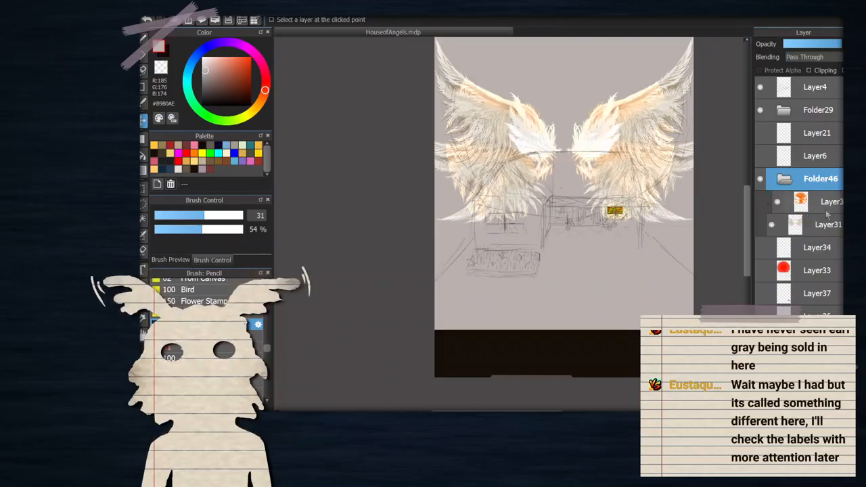
pyautogui.click(815, 201)
pyautogui.click(778, 201)
pyautogui.click(777, 202)
pyautogui.click(761, 272)
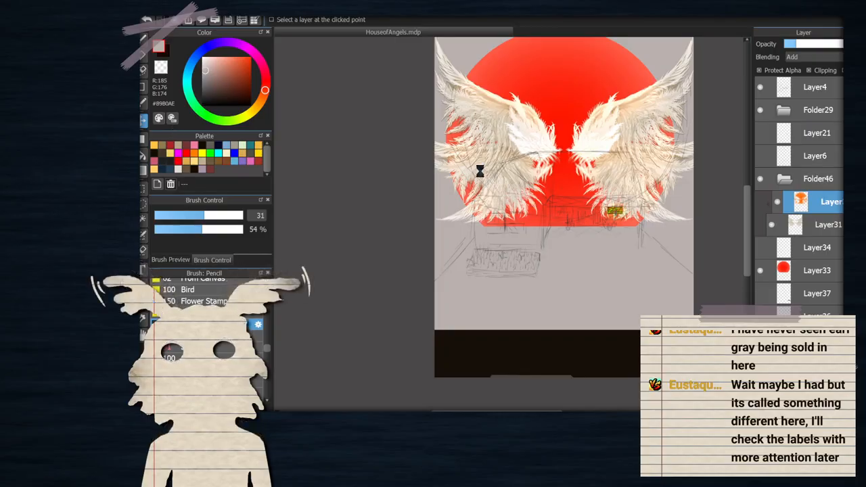
pyautogui.scroll(-2, 541, 144)
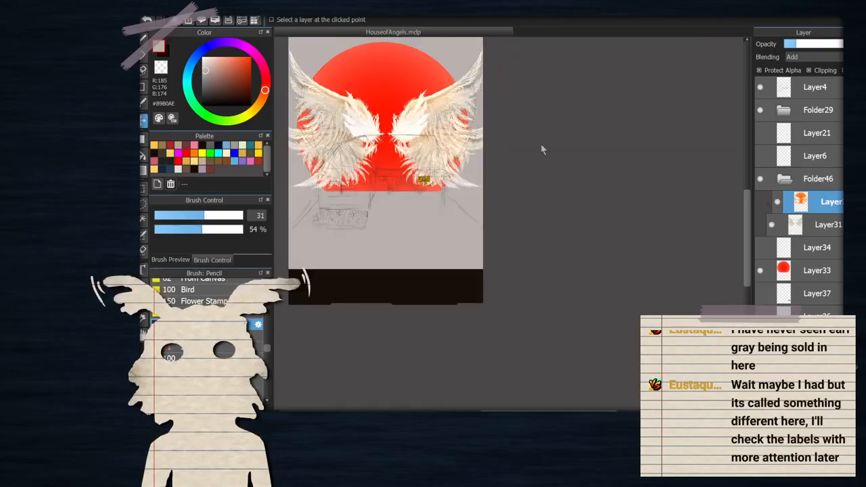
pyautogui.scroll(-1, 541, 147)
pyautogui.scroll(1, 487, 83)
pyautogui.scroll(1, 445, 119)
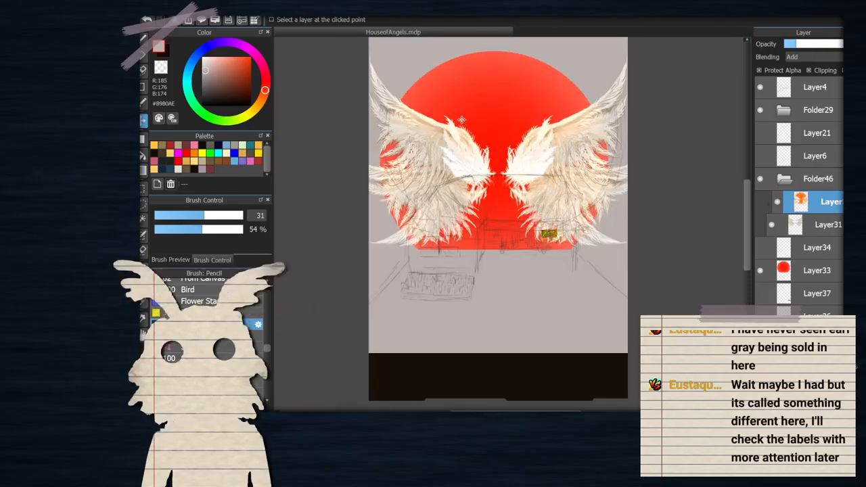
# Duplicate the red circle's Layer33 and fill the lower copy with white
pyautogui.click(810, 272)
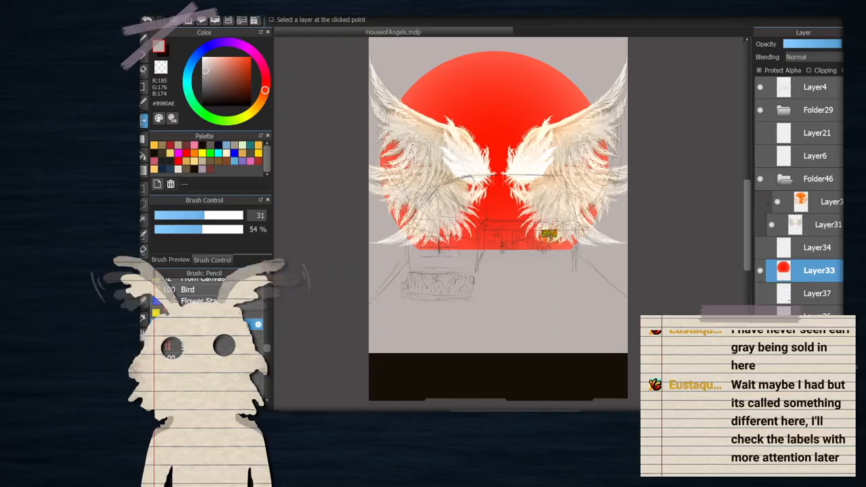
pyautogui.hotkey('ctrl', 'j')
pyautogui.moveTo(230, 75); pyautogui.dragTo(201, 56)
pyautogui.click(143, 139)
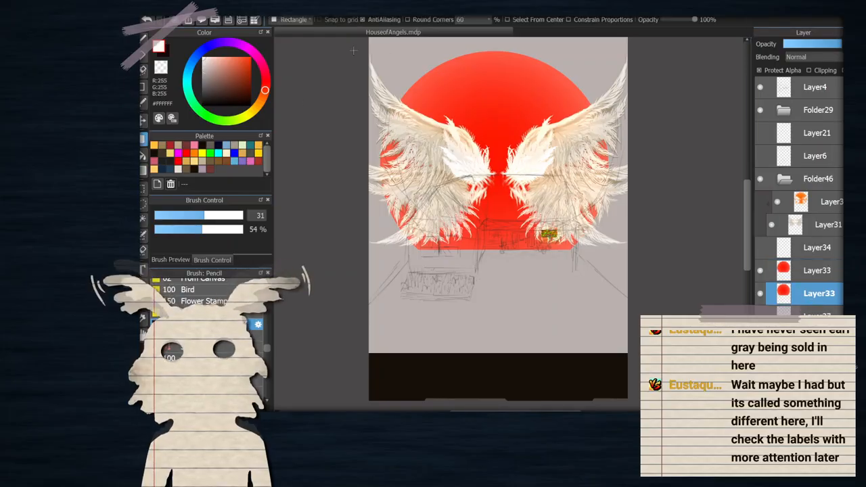
pyautogui.moveTo(322, 38); pyautogui.dragTo(664, 274)
# Move the red and white circle layers into Folder46, below the wings' Layer31
pyautogui.click(812, 270)
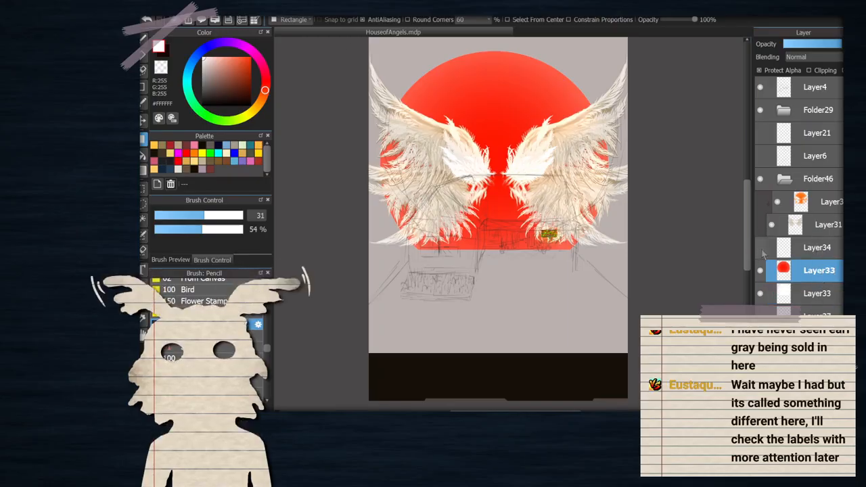
pyautogui.moveTo(815, 276); pyautogui.dragTo(816, 237)
pyautogui.moveTo(807, 292); pyautogui.dragTo(805, 216)
pyautogui.moveTo(807, 269); pyautogui.dragTo(814, 228)
# Turn off clipping on the red and white circle layers inside Folder46
pyautogui.click(824, 72)
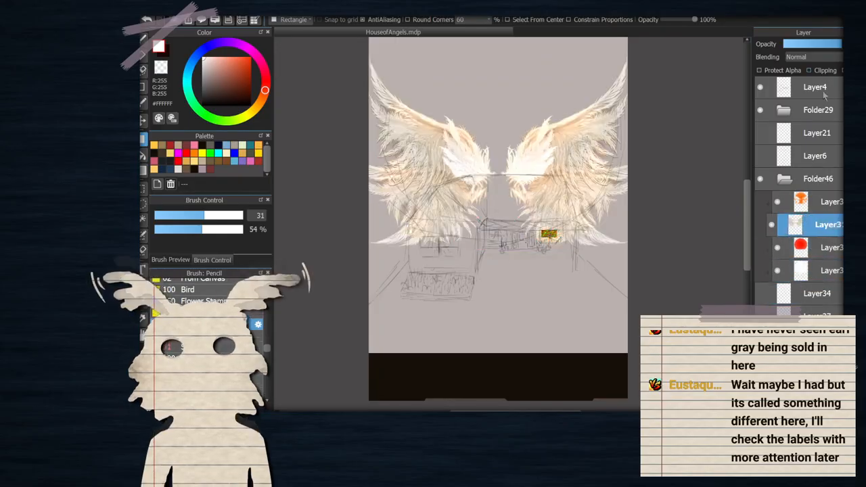
pyautogui.click(820, 247)
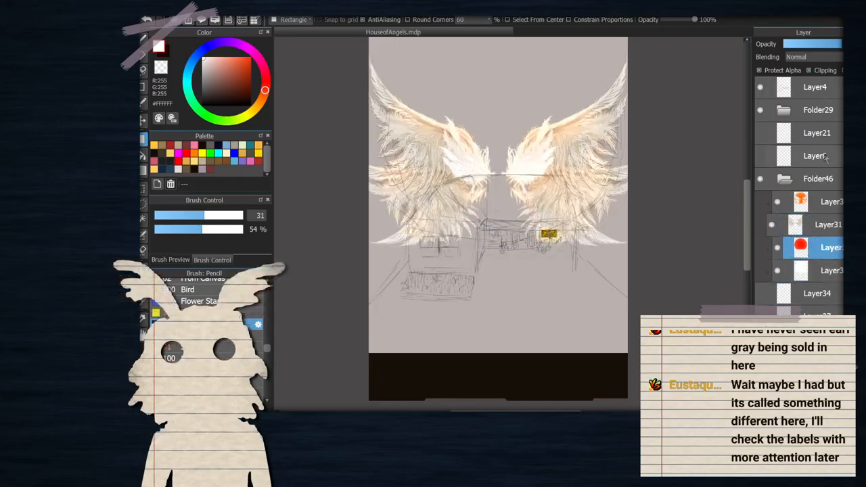
pyautogui.click(822, 72)
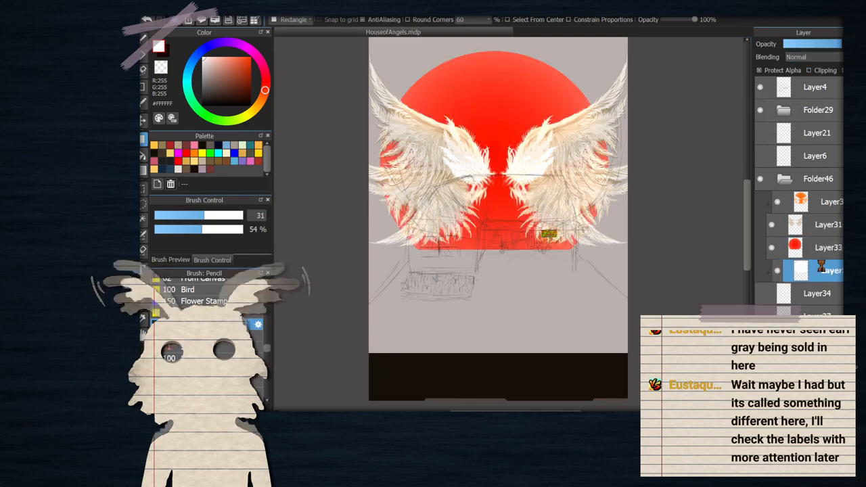
pyautogui.click(816, 272)
pyautogui.click(815, 250)
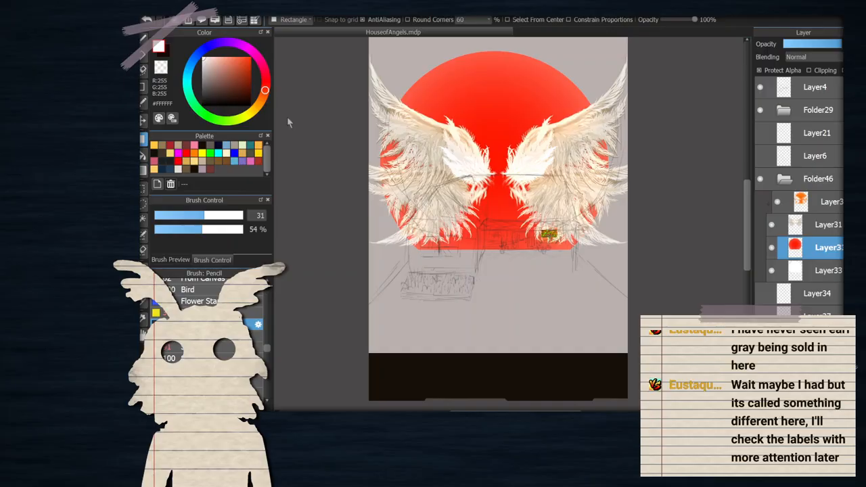
# Shrink the red circle and centre it inside the white circle behind the wings
pyautogui.hotkey('ctrl', 't')
pyautogui.moveTo(371, 232); pyautogui.dragTo(403, 209)
pyautogui.moveTo(484, 162); pyautogui.dragTo(499, 149)
pyautogui.scroll(-1, 499, 165)
pyautogui.scroll(1, 464, 120)
pyautogui.press('Return')
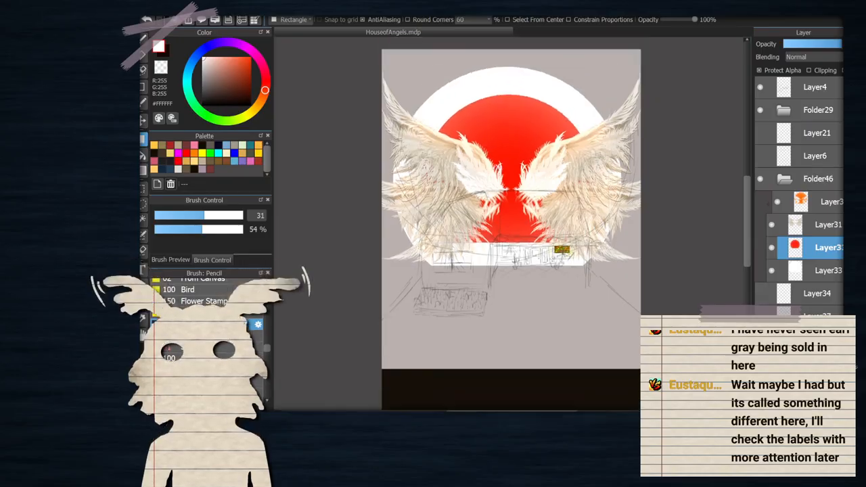
# Duplicate the red circle and fill the lower copy with dark brown #290E08
pyautogui.hotkey('ctrl', 'j')
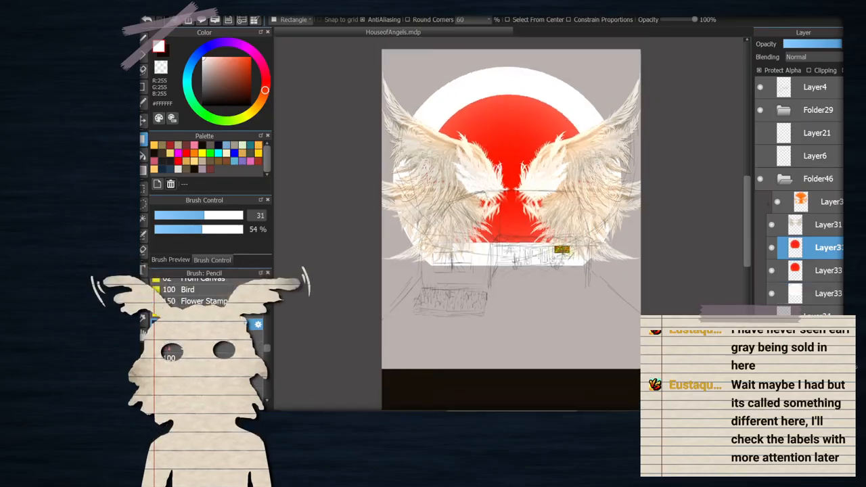
pyautogui.click(818, 271)
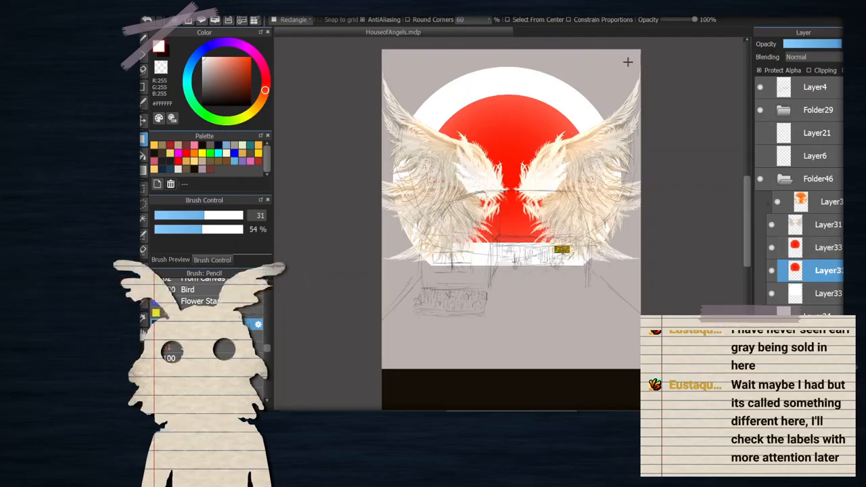
pyautogui.moveTo(219, 93)
pyautogui.mouseDown()
pyautogui.moveTo(249, 105)
pyautogui.moveTo(240, 97)
pyautogui.mouseUp()
pyautogui.scroll(-2, 494, 195)
pyautogui.moveTo(348, 97); pyautogui.dragTo(668, 311)
pyautogui.scroll(1, 516, 165)
# Shrink the red circle slightly and centre it to leave a thin dark rim around it
pyautogui.click(817, 248)
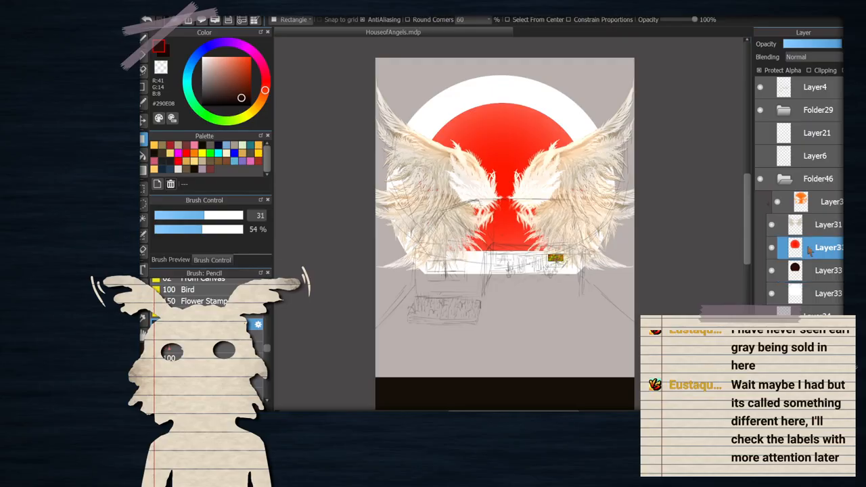
pyautogui.hotkey('ctrl', 't')
pyautogui.moveTo(410, 77); pyautogui.dragTo(423, 84)
pyautogui.moveTo(467, 115); pyautogui.dragTo(460, 113)
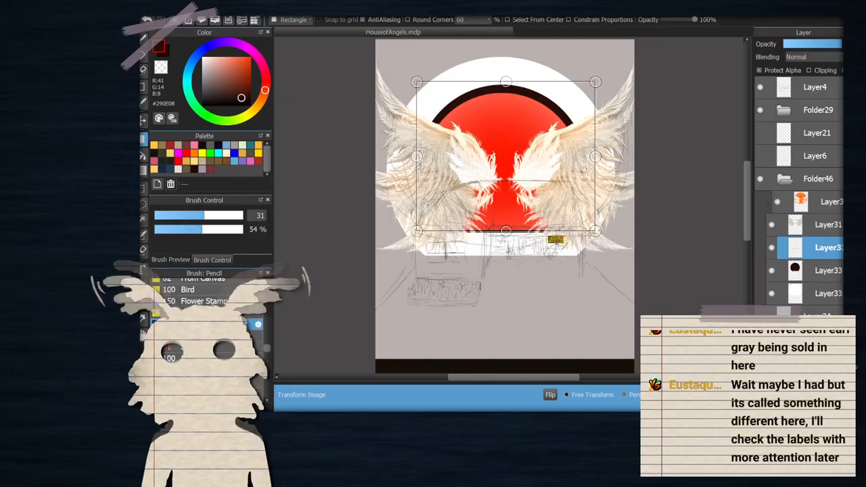
pyautogui.press('Return')
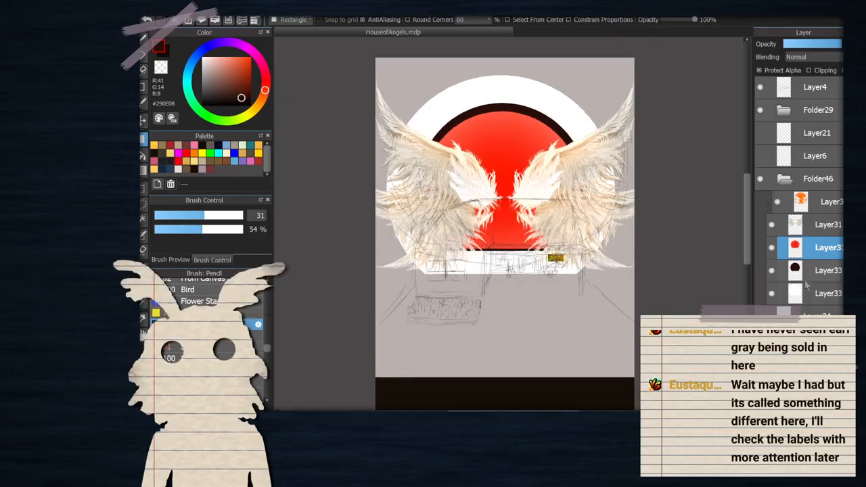
# Duplicate the dark circle, move the copy above the red circle and shrink it into a small dark centre
pyautogui.click(806, 272)
pyautogui.hotkey('ctrl', 'j')
pyautogui.moveTo(805, 271); pyautogui.dragTo(803, 245)
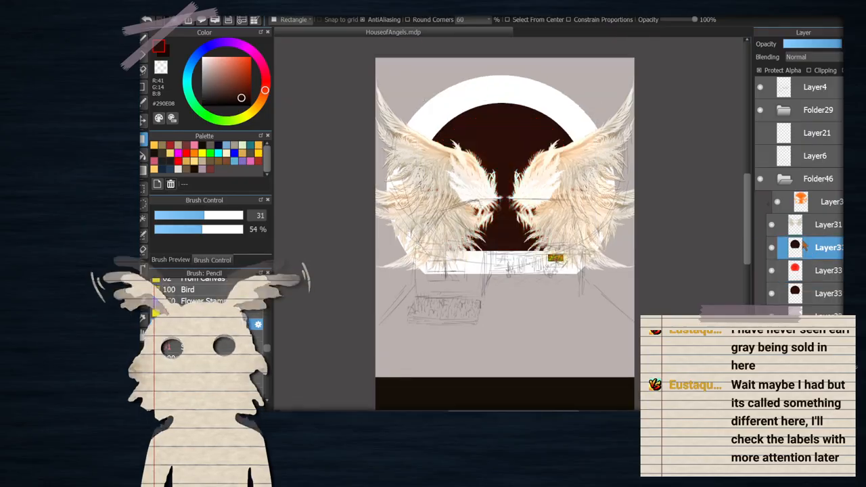
pyautogui.hotkey('ctrl', 't')
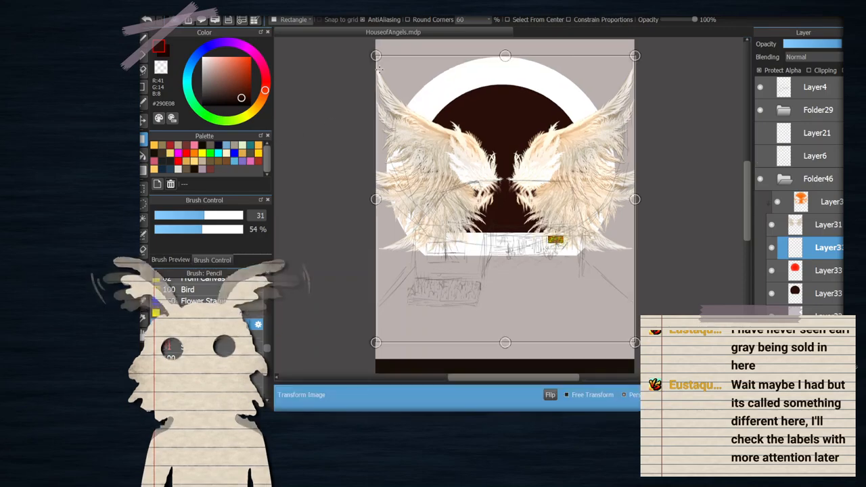
pyautogui.moveTo(375, 51); pyautogui.dragTo(494, 186)
pyautogui.moveTo(561, 233); pyautogui.dragTo(515, 163)
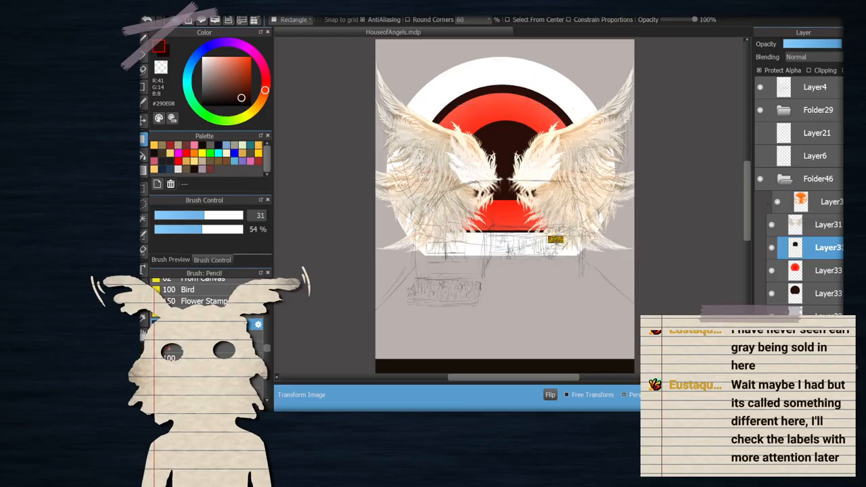
pyautogui.press('Return')
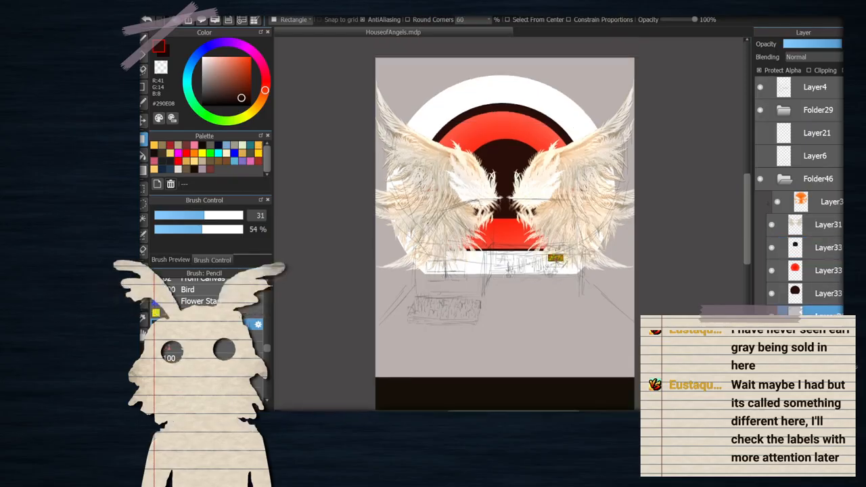
# Clip a new layer to the white circle and fill it with a circular gradient from a white centre to dark edges
pyautogui.click(812, 71)
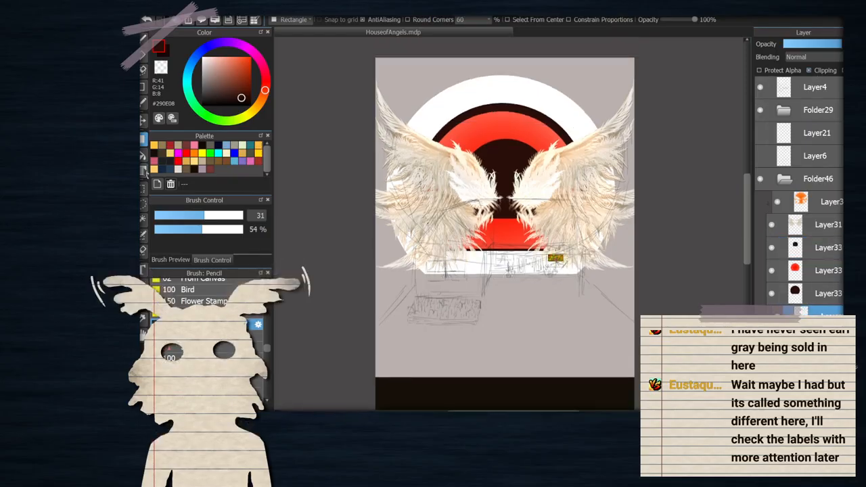
pyautogui.press('g')
pyautogui.moveTo(212, 74); pyautogui.dragTo(182, 48)
pyautogui.click(166, 54)
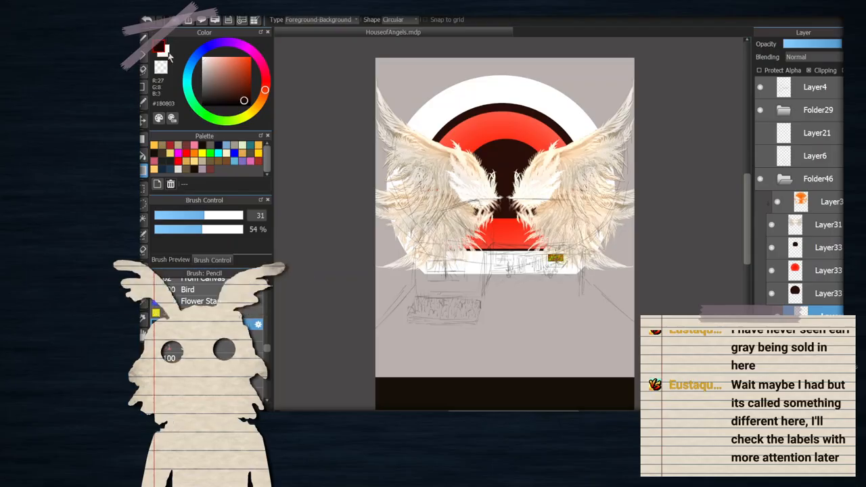
pyautogui.moveTo(243, 100); pyautogui.dragTo(245, 99)
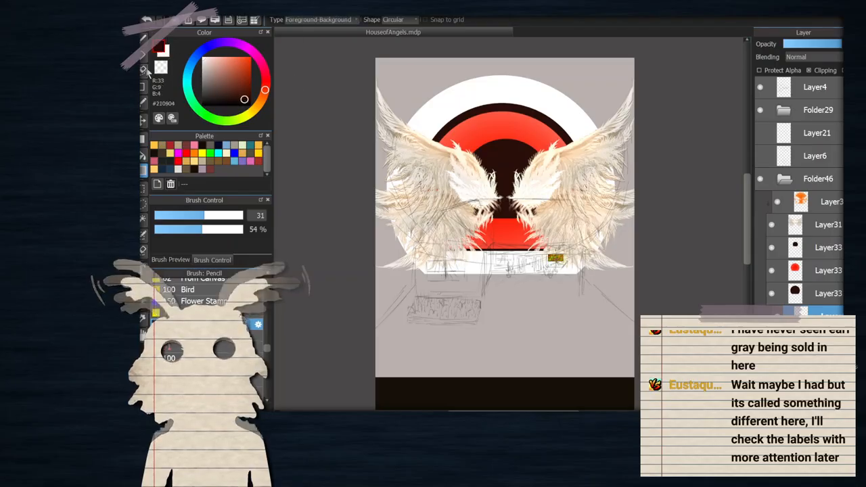
pyautogui.press('x')
pyautogui.moveTo(506, 183); pyautogui.dragTo(545, 78)
# Set the gradient layer to Multiply with reduced opacity and collapse Folder46
pyautogui.click(817, 57)
pyautogui.click(816, 66)
pyautogui.moveTo(822, 45); pyautogui.dragTo(813, 47)
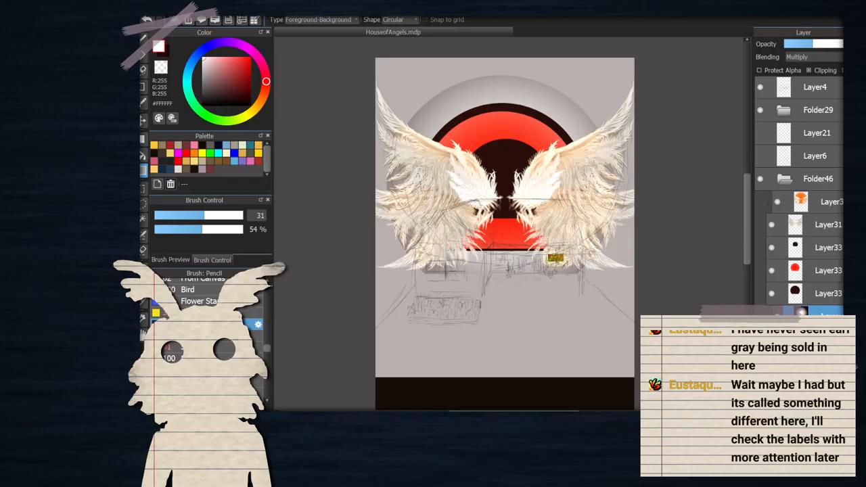
pyautogui.click(760, 404)
pyautogui.click(812, 71)
pyautogui.scroll(-2, 474, 210)
pyautogui.scroll(2, 477, 204)
pyautogui.click(784, 179)
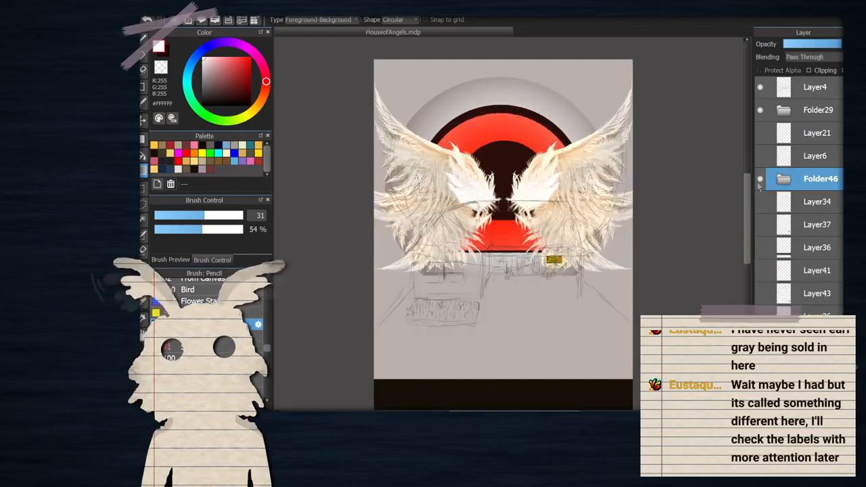
pyautogui.scroll(-2, 523, 203)
pyautogui.scroll(2, 536, 218)
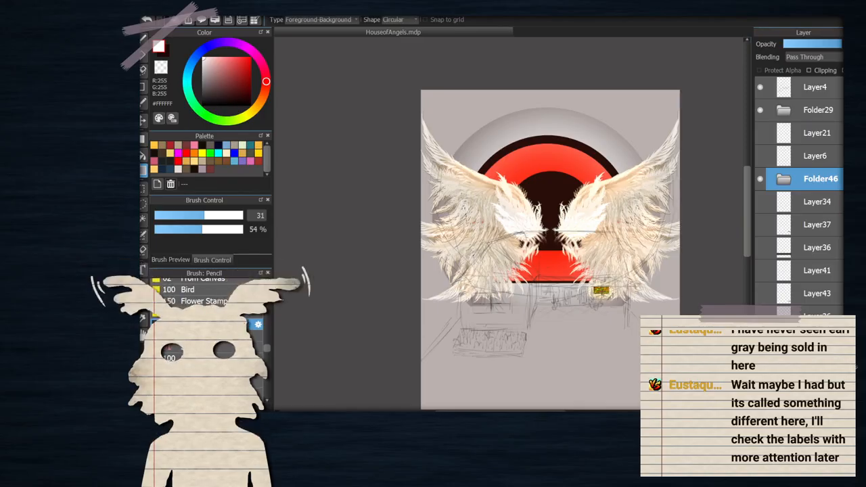
# Try showing a pasted artist profile screenshot enlarged over the canvas on a layer above Layer4, and delete it again
pyautogui.hotkey('ctrl', 'v')
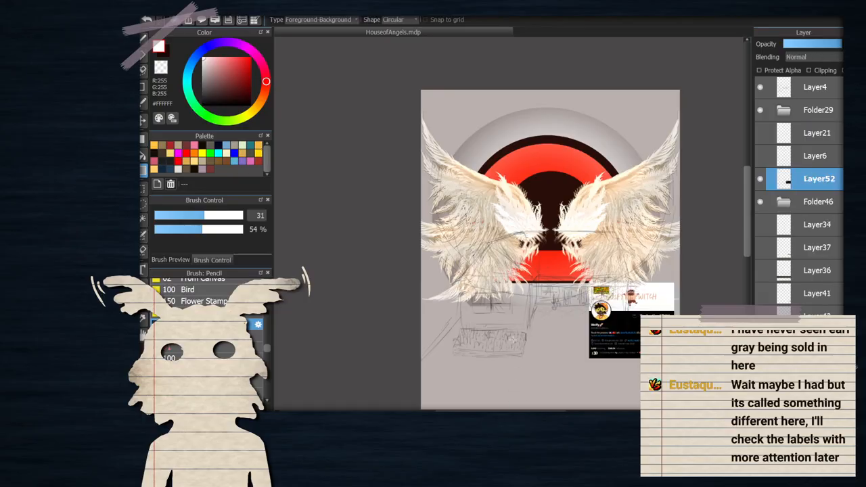
pyautogui.moveTo(812, 181); pyautogui.dragTo(761, 139)
pyautogui.moveTo(819, 146); pyautogui.dragTo(815, 93)
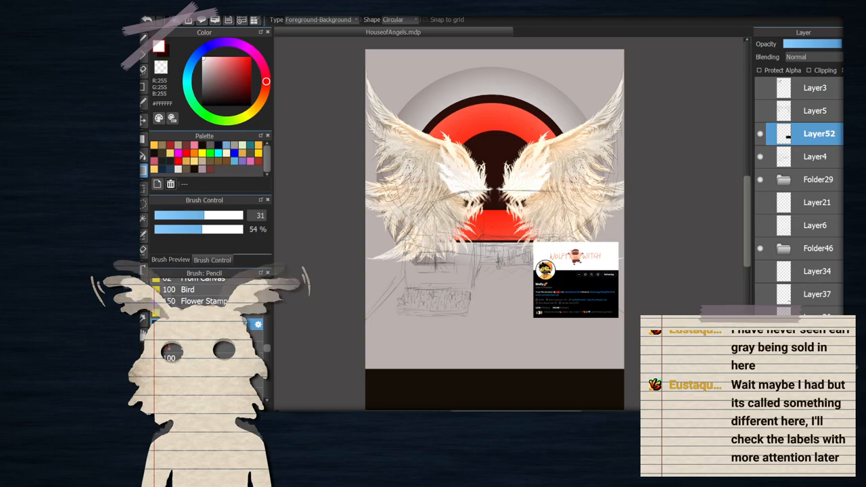
pyautogui.hotkey('ctrl', 't')
pyautogui.moveTo(534, 225); pyautogui.dragTo(358, 100)
pyautogui.moveTo(535, 188); pyautogui.dragTo(531, 183)
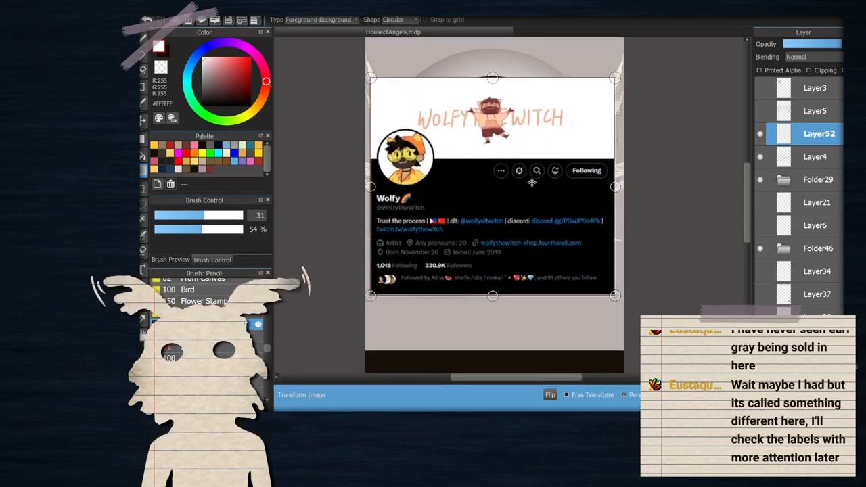
pyautogui.press('Return')
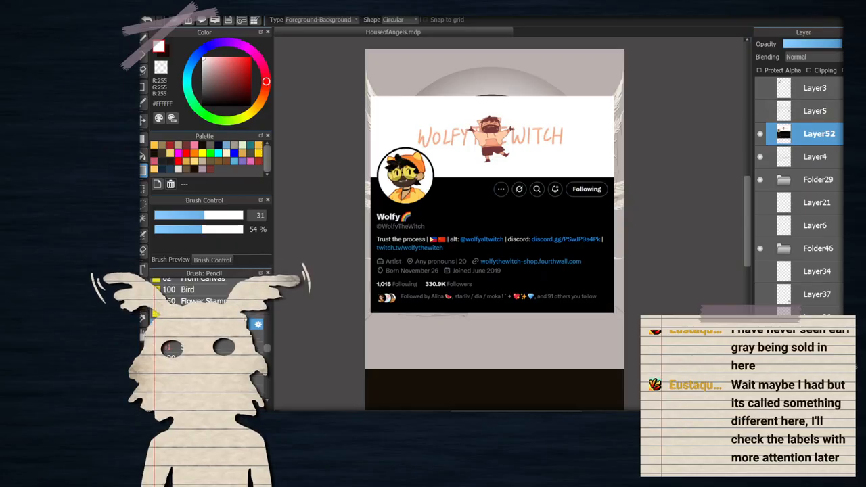
pyautogui.press('Delete')
pyautogui.scroll(-4, 525, 275)
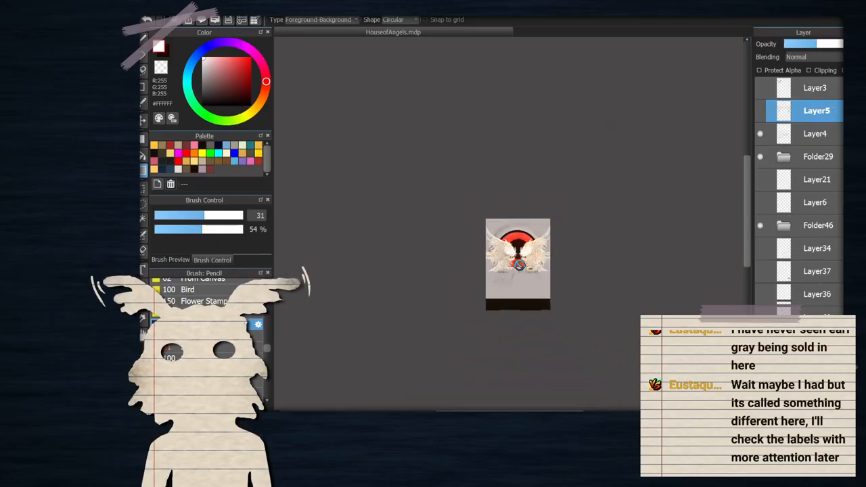
pyautogui.scroll(4, 519, 265)
pyautogui.scroll(2, 520, 265)
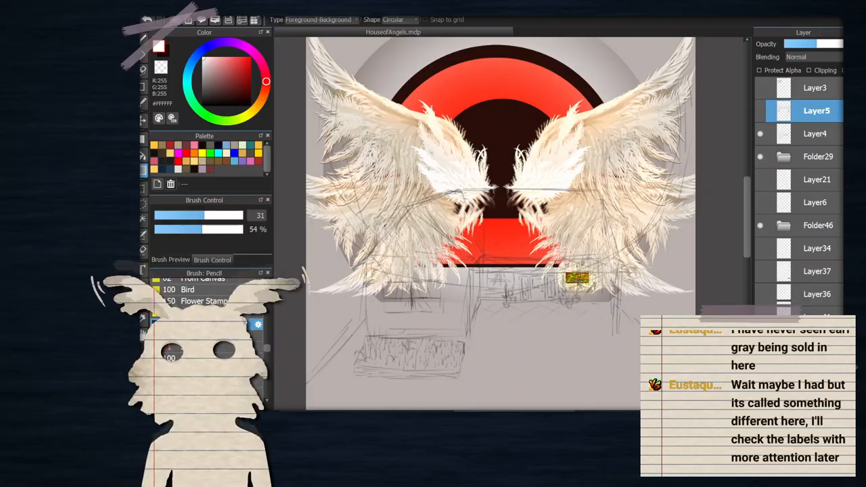
pyautogui.scroll(-4, 487, 321)
pyautogui.scroll(2, 664, 158)
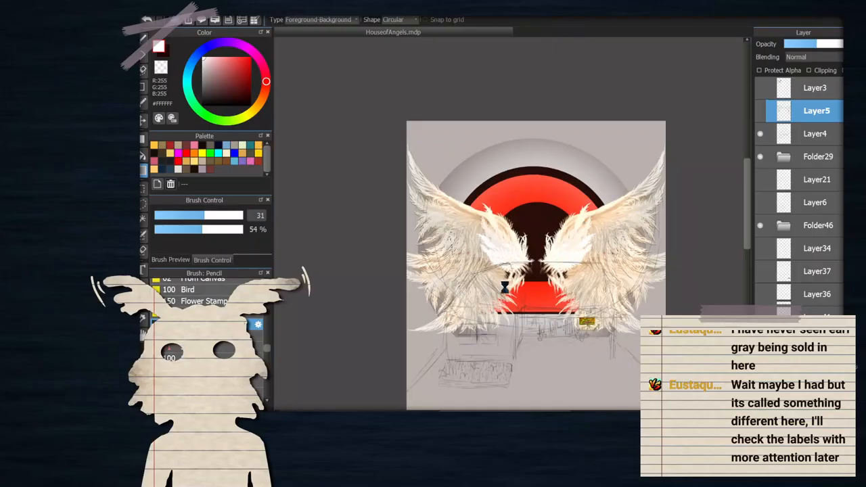
# Try showing a pasted painting of a seated man over the middle of the canvas on a layer above Layer5, and remove it again
pyautogui.hotkey('ctrl', 'v')
pyautogui.scroll(-2, 467, 237)
pyautogui.scroll(1, 470, 241)
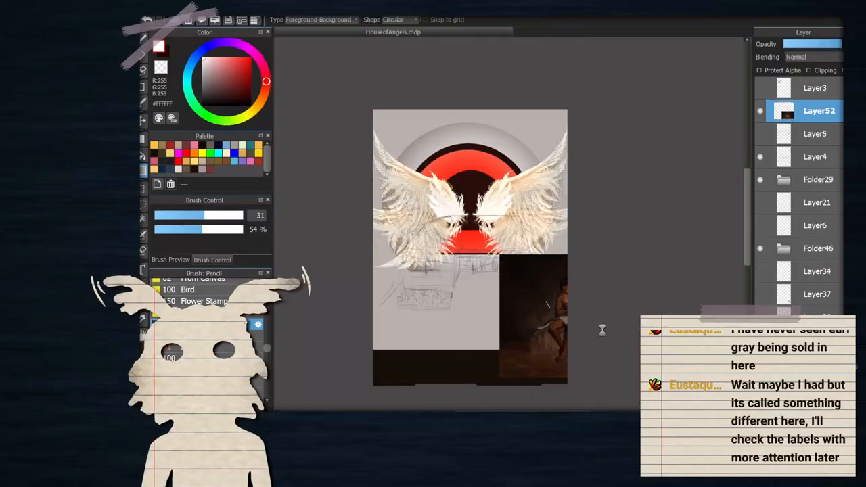
pyautogui.press('v')
pyautogui.moveTo(524, 316); pyautogui.dragTo(396, 226)
pyautogui.scroll(3, 477, 245)
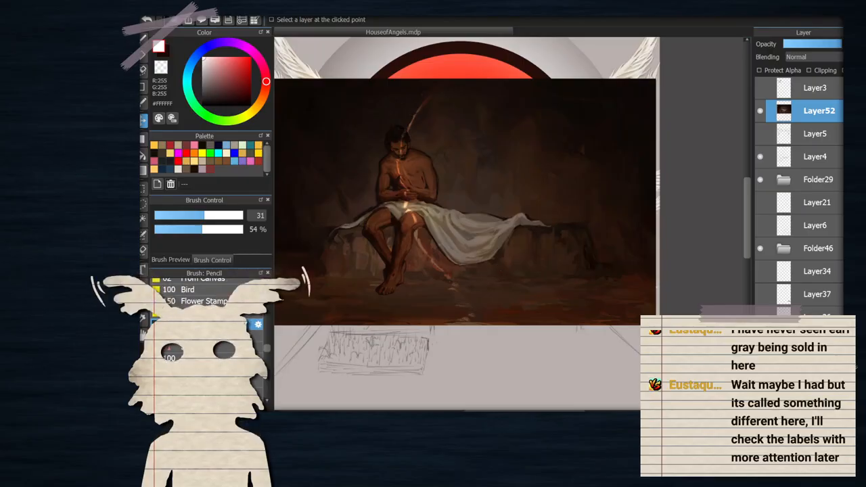
pyautogui.hotkey('ctrl', 'z')
pyautogui.scroll(-5, 458, 249)
pyautogui.scroll(3, 458, 249)
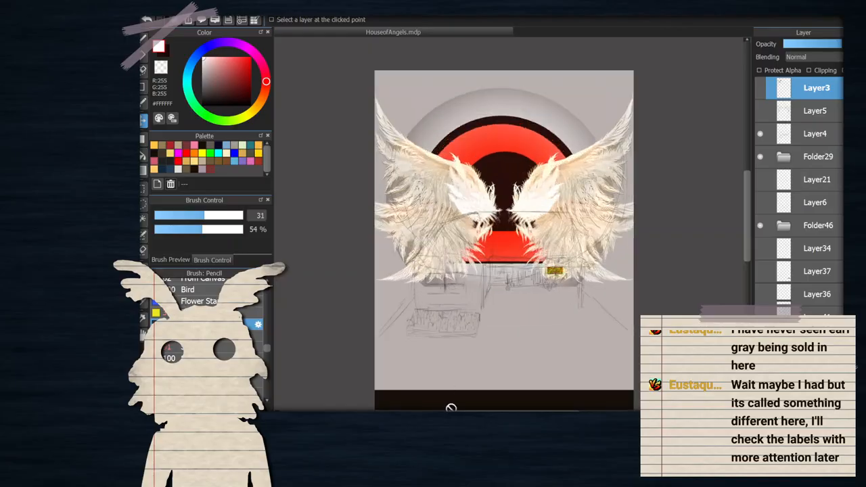
pyautogui.scroll(-2, 785, 271)
pyautogui.scroll(3, 788, 271)
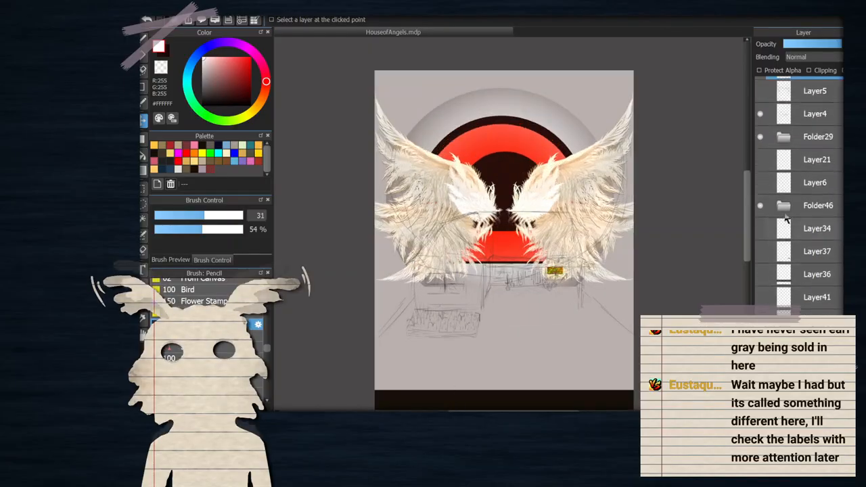
# Expand Folder46 and lower the opacity of the clipped Multiply gradient layer on the white circle
pyautogui.click(788, 225)
pyautogui.scroll(-1, 824, 301)
pyautogui.click(811, 376)
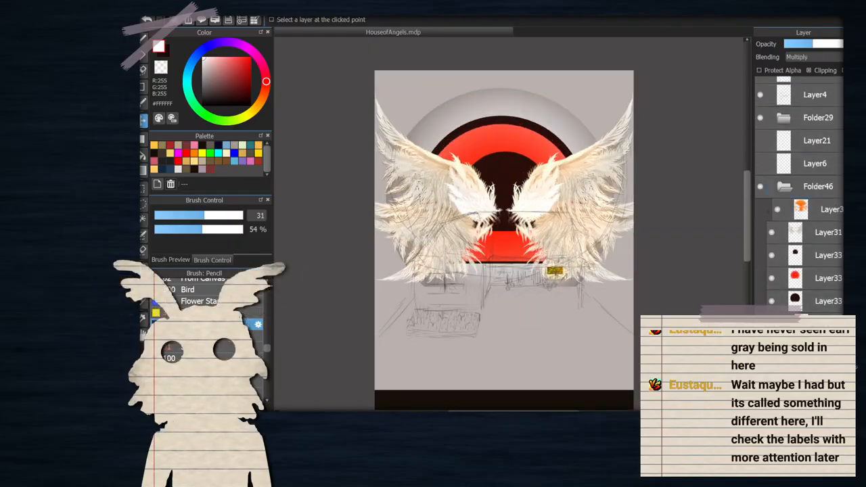
pyautogui.click(800, 45)
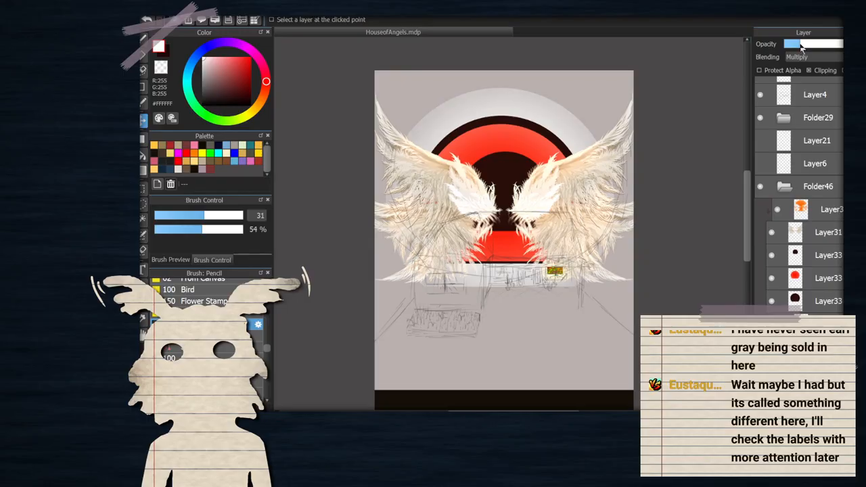
# Shrink the dark centre circle, merge it with the red circle on a clipped layer, and collapse Folder46
pyautogui.click(819, 275)
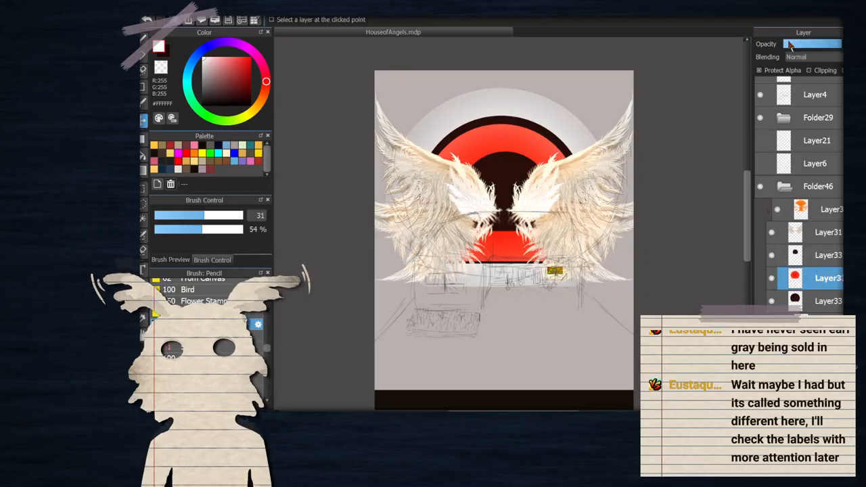
pyautogui.click(812, 257)
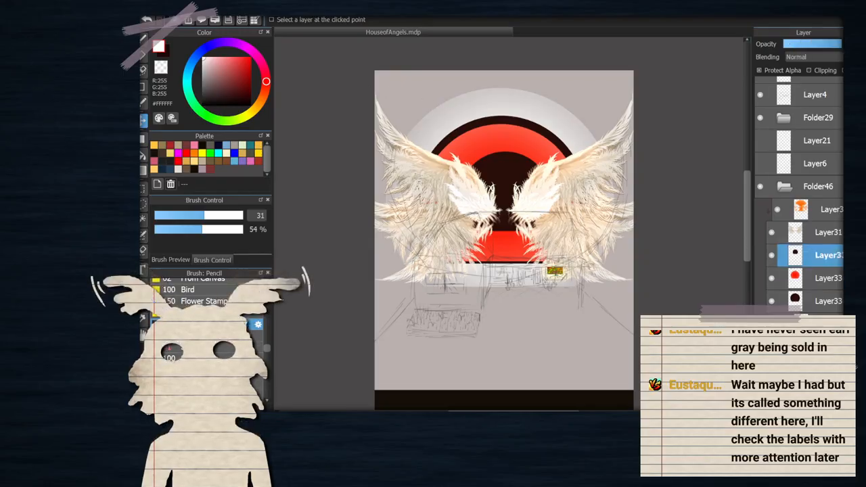
pyautogui.hotkey('ctrl', 't')
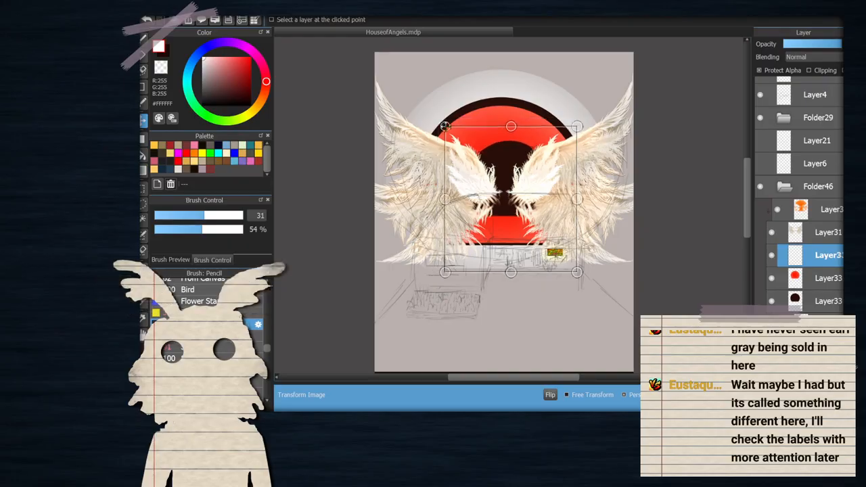
pyautogui.moveTo(510, 207); pyautogui.dragTo(508, 198)
pyautogui.press('Return')
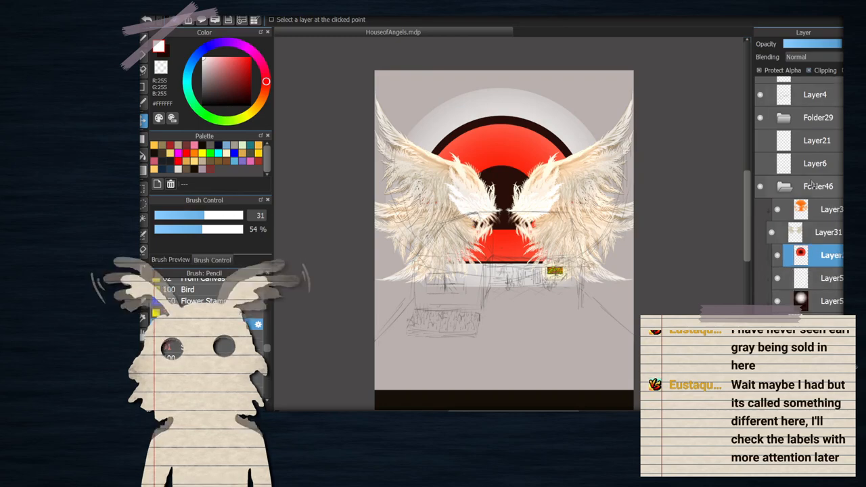
pyautogui.click(785, 187)
# Review the overall composition of the circle, wings and house sketch at several zoom levels
pyautogui.scroll(-2, 709, 228)
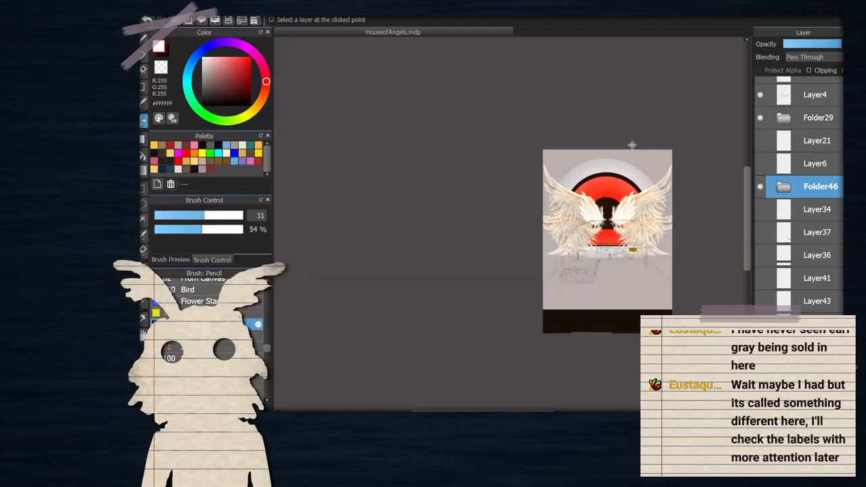
pyautogui.scroll(2, 620, 167)
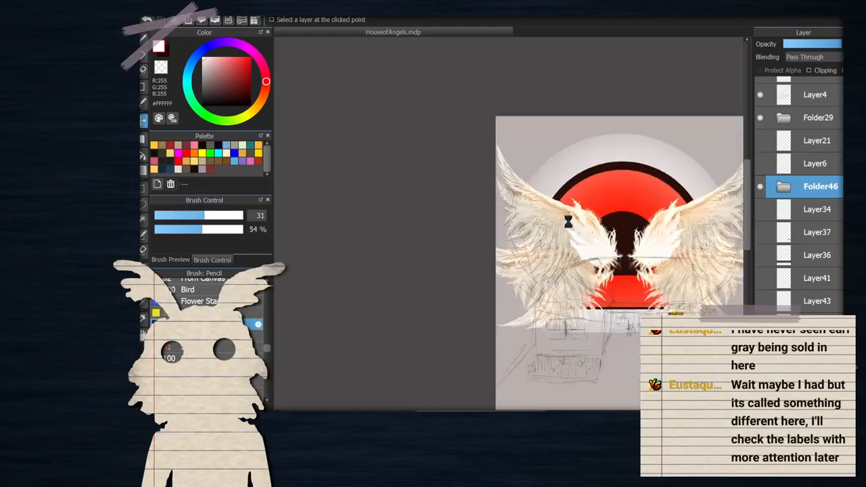
pyautogui.scroll(2, 667, 220)
pyautogui.scroll(-2, 551, 155)
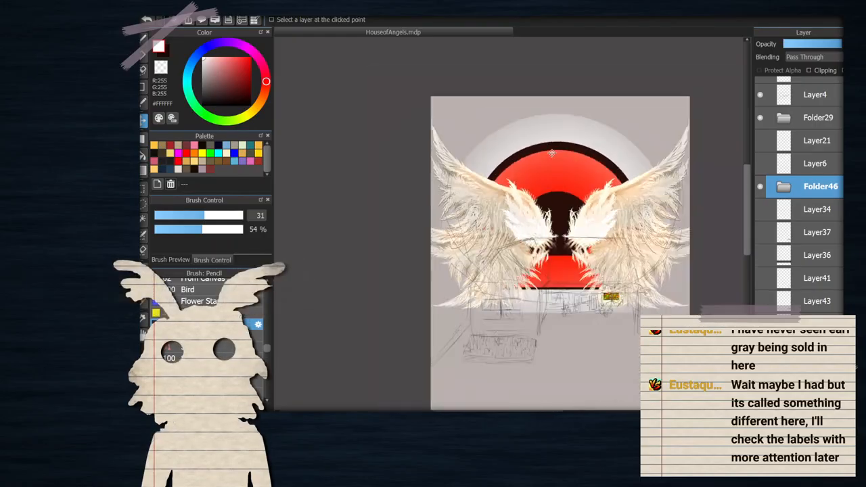
pyautogui.scroll(2, 577, 302)
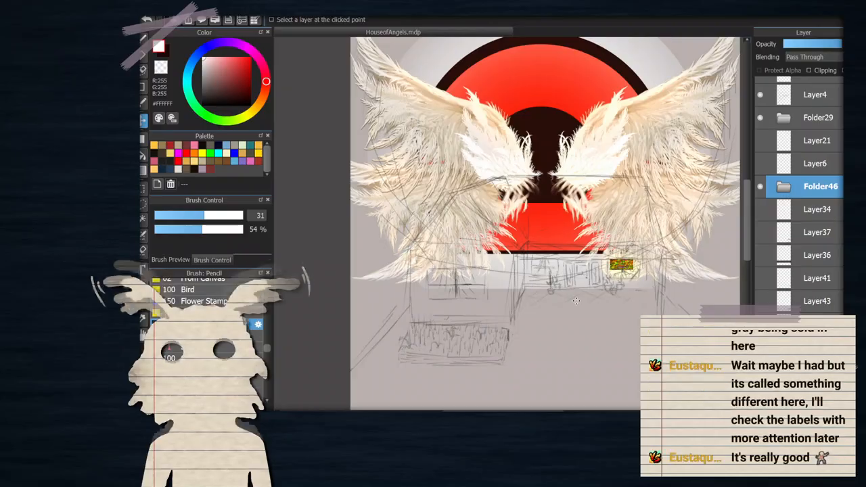
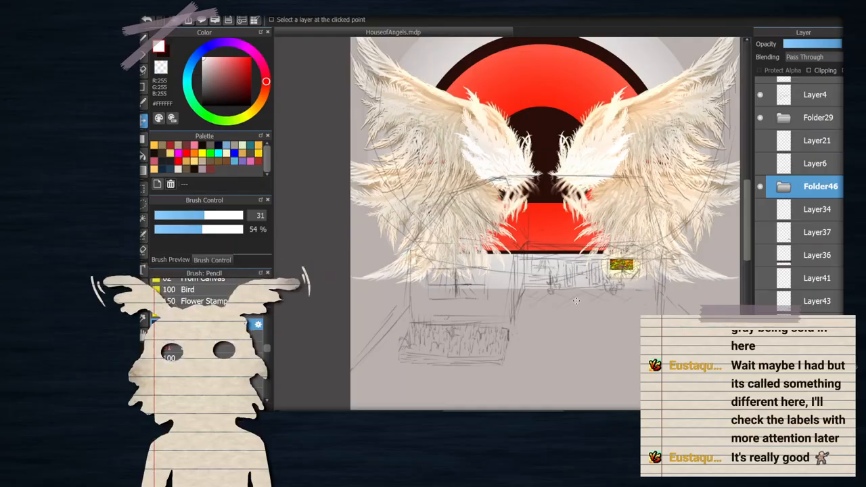
pyautogui.scroll(-2, 802, 186)
pyautogui.scroll(-5, 602, 297)
pyautogui.scroll(5, 592, 264)
pyautogui.scroll(-3, 592, 268)
pyautogui.scroll(4, 592, 268)
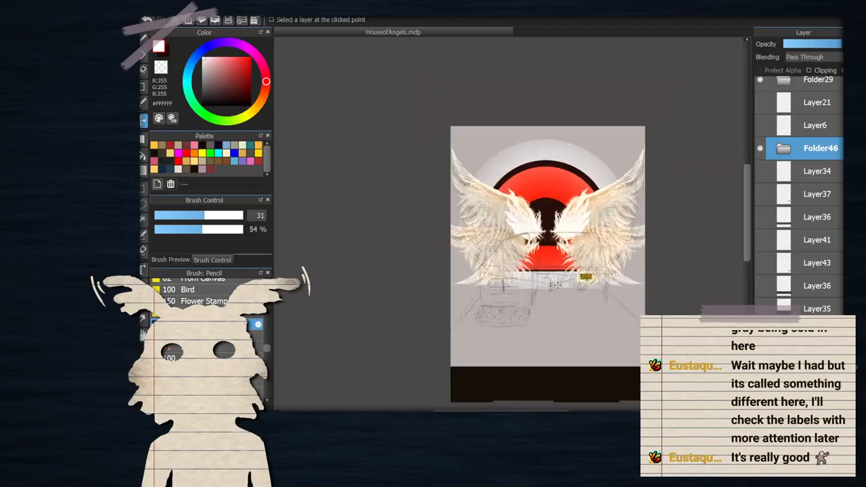
# Show the hidden layers below Folder46, from Layer34 down to Layer35
pyautogui.click(760, 285)
pyautogui.click(759, 240)
pyautogui.moveTo(759, 262); pyautogui.dragTo(762, 174)
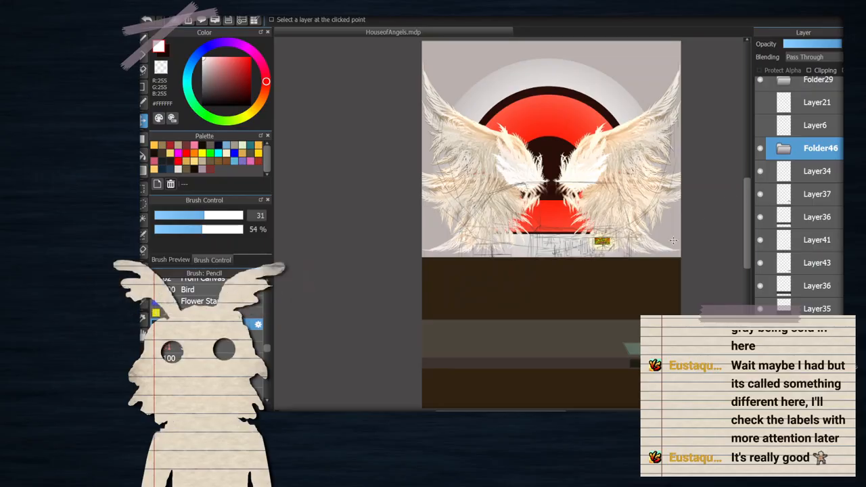
pyautogui.scroll(-2, 708, 217)
pyautogui.scroll(2, 631, 282)
pyautogui.scroll(-1, 799, 197)
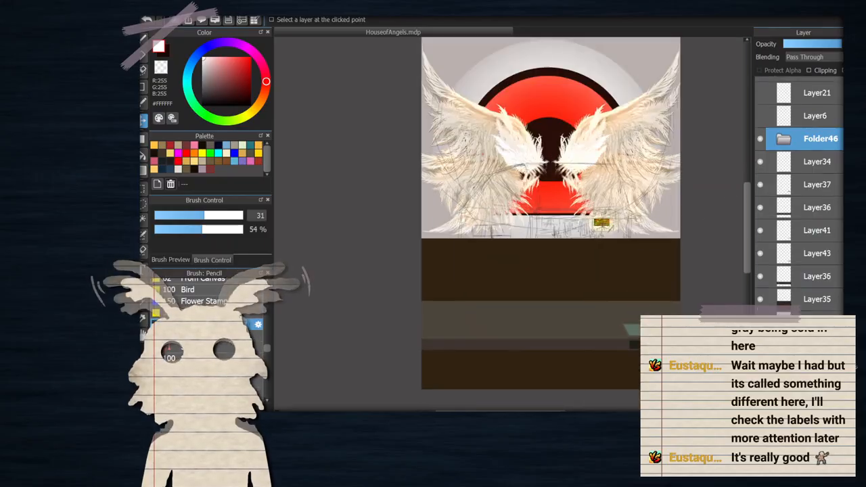
# Hide the large brown block on Layer35 and delete that layer
pyautogui.click(760, 299)
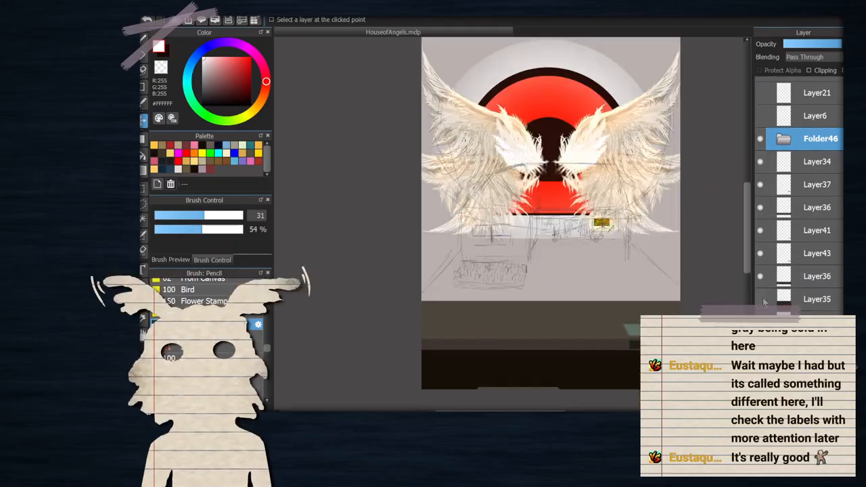
pyautogui.click(816, 299)
pyautogui.press('Delete')
pyautogui.scroll(-3, 578, 306)
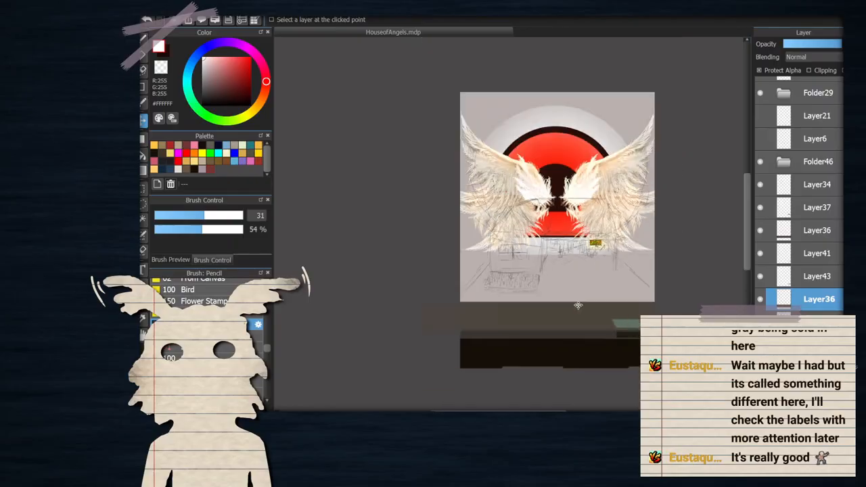
pyautogui.scroll(4, 577, 312)
pyautogui.scroll(-4, 565, 312)
pyautogui.scroll(4, 561, 311)
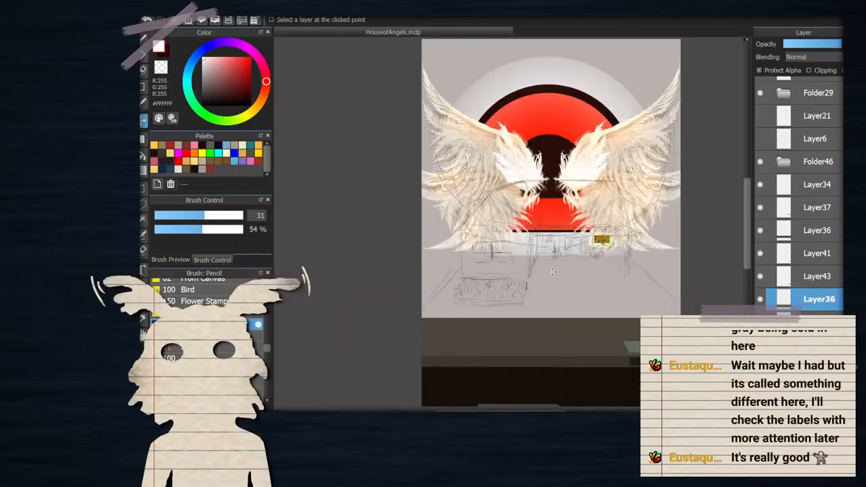
pyautogui.scroll(1, 552, 271)
pyautogui.scroll(-3, 552, 271)
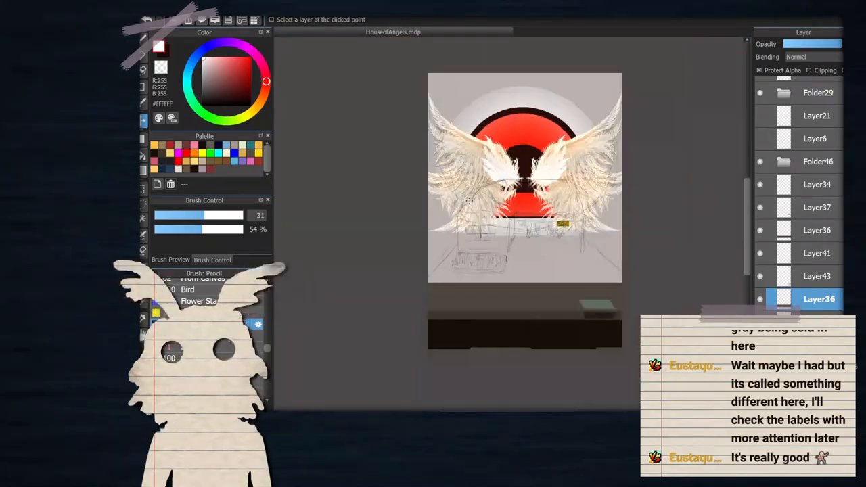
pyautogui.scroll(1, 440, 238)
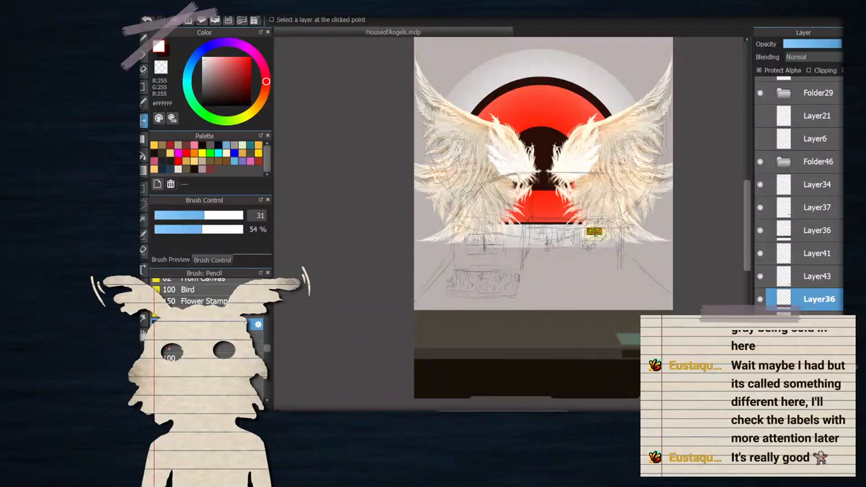
# Compare the artwork against the dark red background by hiding the light grey background layer and showing it again
pyautogui.click(817, 345)
pyautogui.click(759, 345)
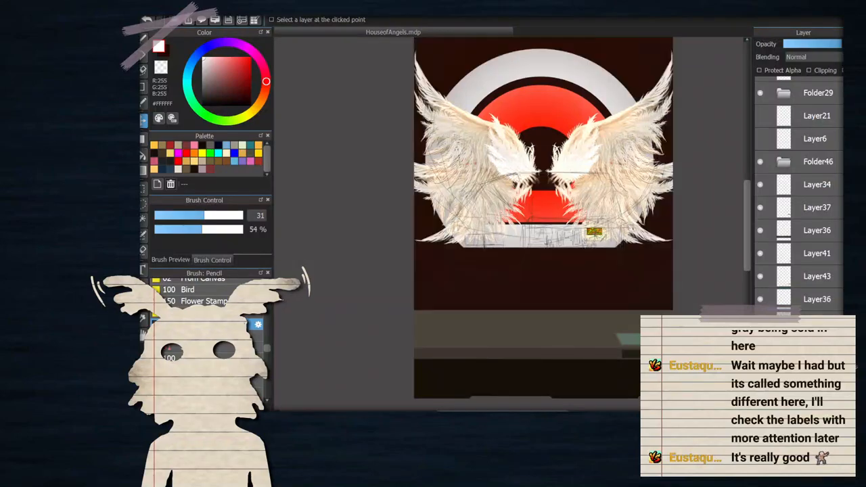
pyautogui.click(760, 345)
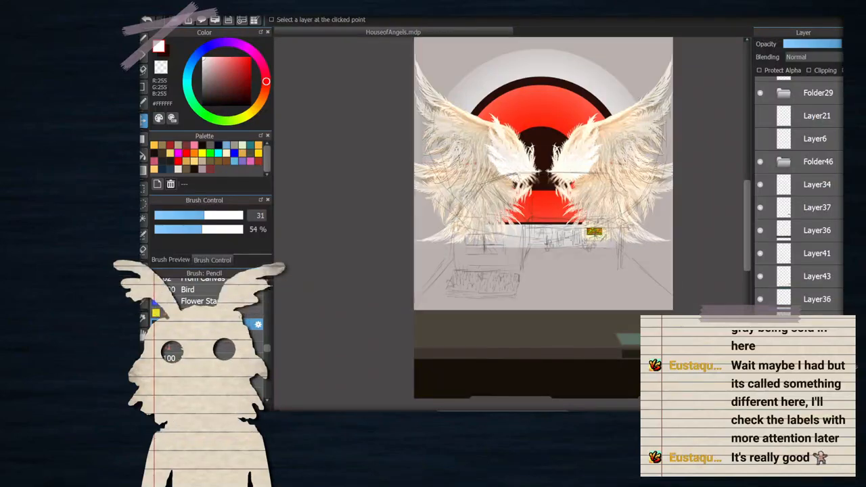
# Examine how the wings, red circle and house sketch overlap, both close up and from a distance
pyautogui.scroll(-2, 610, 273)
pyautogui.scroll(2, 576, 190)
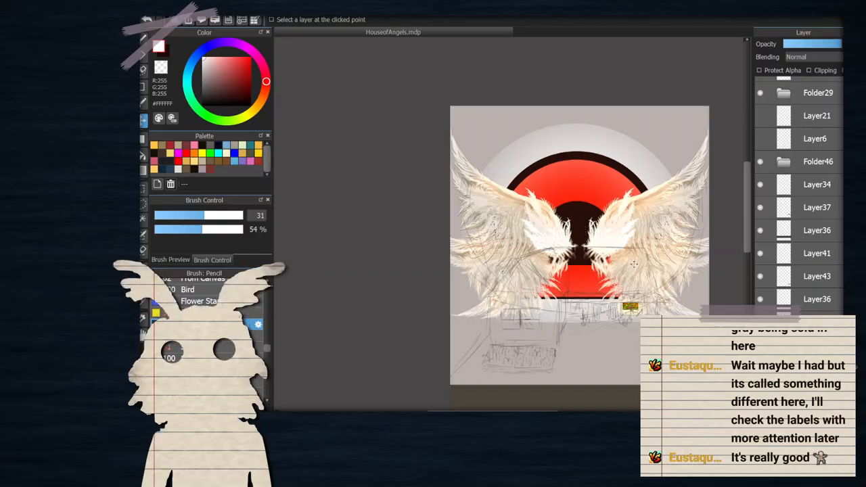
pyautogui.scroll(1, 699, 305)
pyautogui.scroll(-2, 596, 251)
pyautogui.scroll(3, 542, 223)
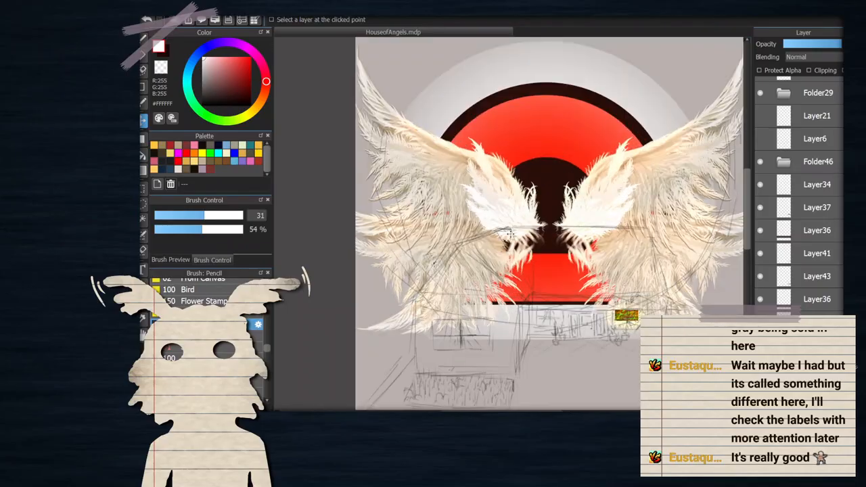
pyautogui.scroll(-2, 495, 258)
pyautogui.scroll(5, 500, 223)
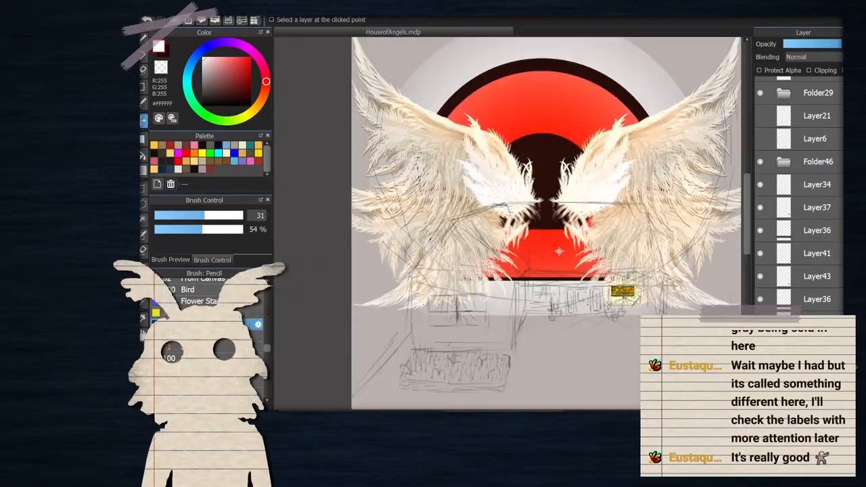
pyautogui.scroll(-3, 509, 174)
pyautogui.scroll(1, 522, 203)
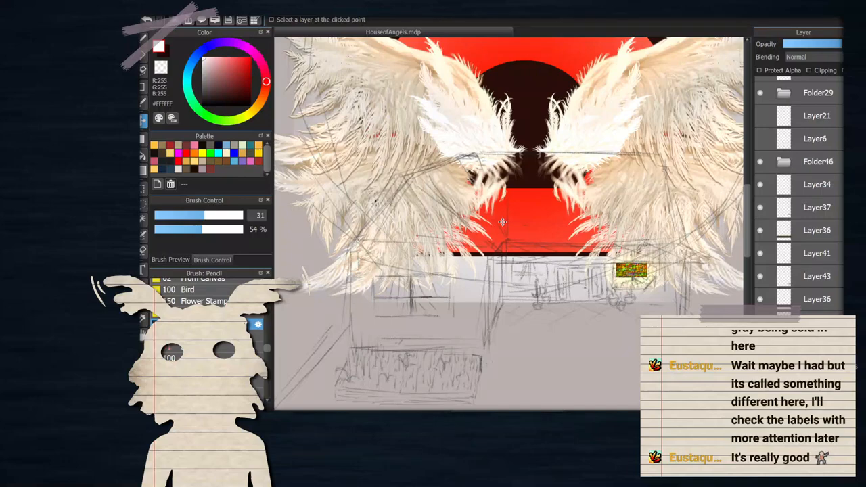
pyautogui.scroll(2, 820, 215)
pyautogui.scroll(-2, 820, 215)
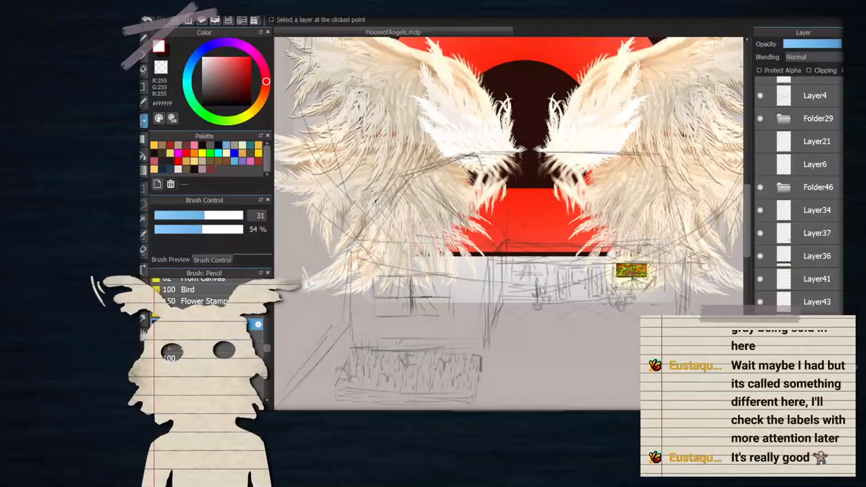
# Group the layers between Folder46 and Layer45, starting with Layer34, into a new folder and collapse it
pyautogui.moveTo(815, 302); pyautogui.dragTo(815, 324)
pyautogui.moveTo(815, 279); pyautogui.dragTo(816, 303)
pyautogui.click(813, 259)
pyautogui.moveTo(814, 261); pyautogui.dragTo(814, 281)
pyautogui.moveTo(814, 235); pyautogui.dragTo(814, 257)
pyautogui.moveTo(813, 214); pyautogui.dragTo(812, 236)
pyautogui.click(784, 210)
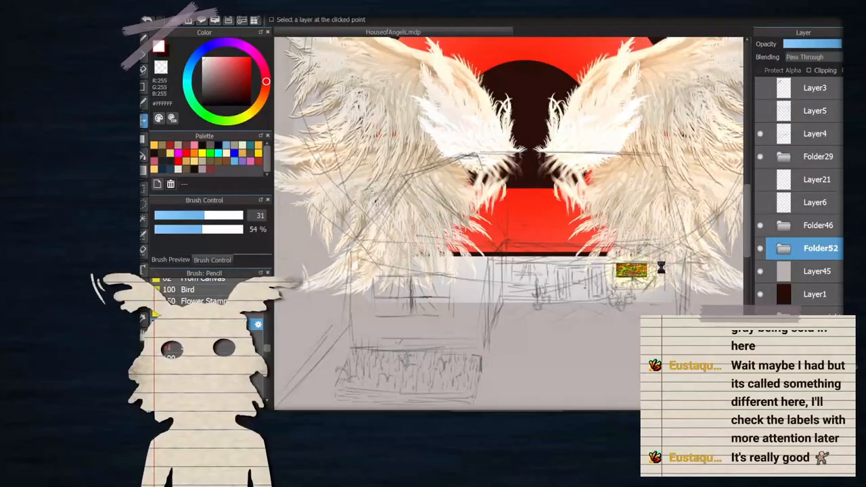
pyautogui.scroll(-5, 655, 264)
pyautogui.scroll(4, 642, 200)
pyautogui.scroll(-5, 625, 216)
pyautogui.scroll(3, 624, 215)
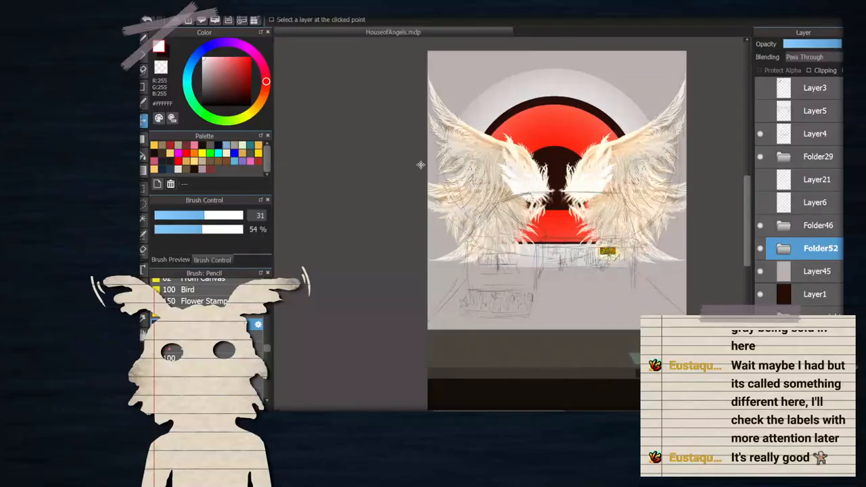
# Examine the overall balance of the wings against the red circle and house sketch at different view scales
pyautogui.scroll(-1, 471, 199)
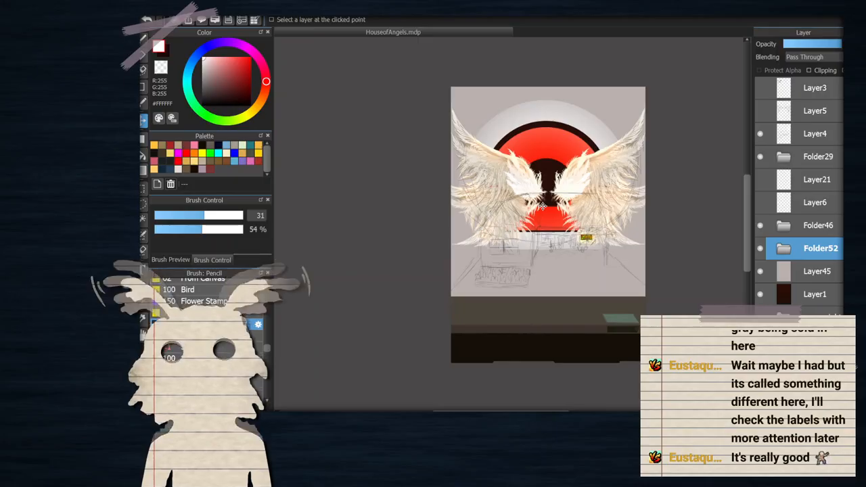
pyautogui.scroll(-1, 541, 206)
pyautogui.scroll(2, 538, 176)
pyautogui.scroll(1, 533, 148)
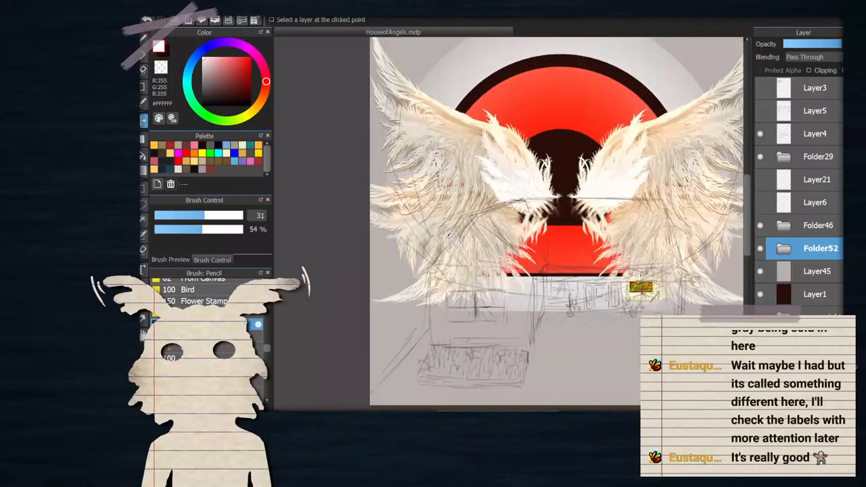
pyautogui.scroll(-1, 553, 165)
pyautogui.scroll(-1, 562, 195)
pyautogui.scroll(1, 562, 203)
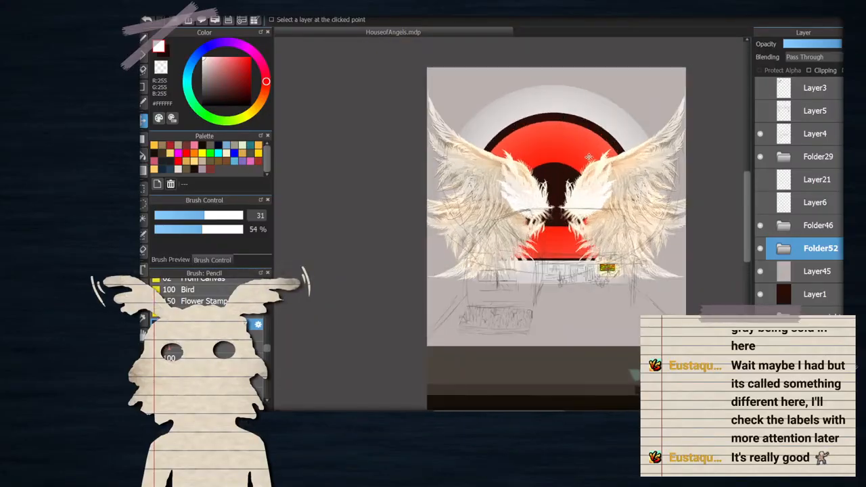
pyautogui.scroll(-1, 572, 258)
pyautogui.scroll(1, 571, 258)
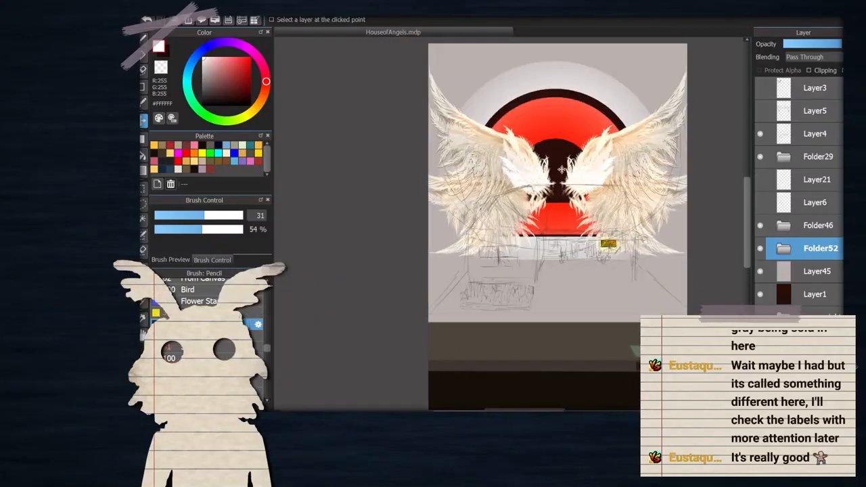
# Check the contents of Folder29, then duplicate the wings layer inside Folder46 and hide the original
pyautogui.click(784, 157)
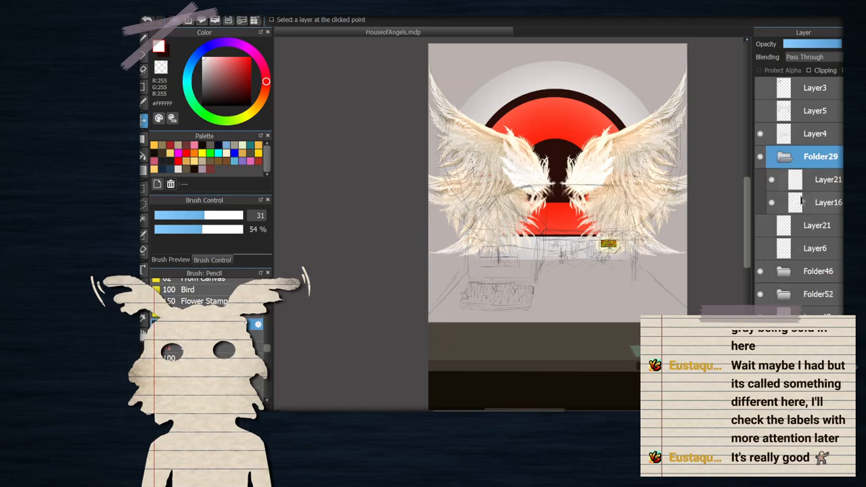
pyautogui.click(779, 160)
pyautogui.click(783, 226)
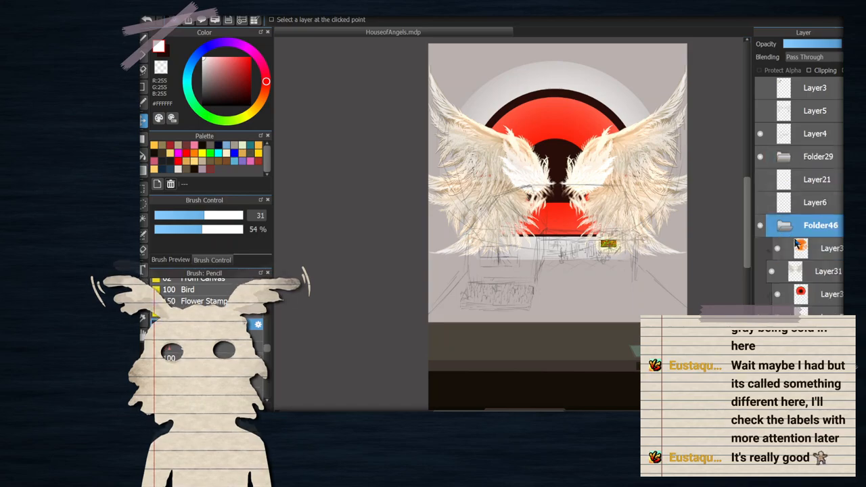
pyautogui.click(793, 271)
pyautogui.click(816, 405)
pyautogui.click(772, 294)
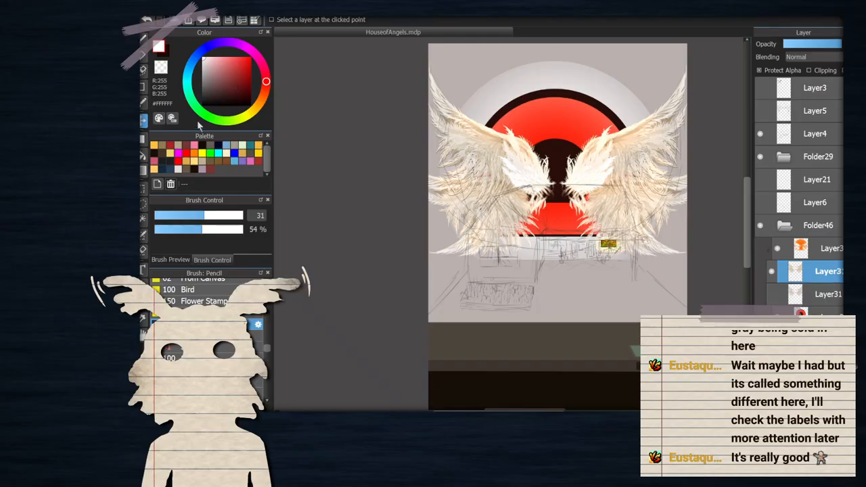
# Try filling the duplicated wings with flat beige #E2DDD2 at reduced opacity, and undo the trial
pyautogui.click(181, 171)
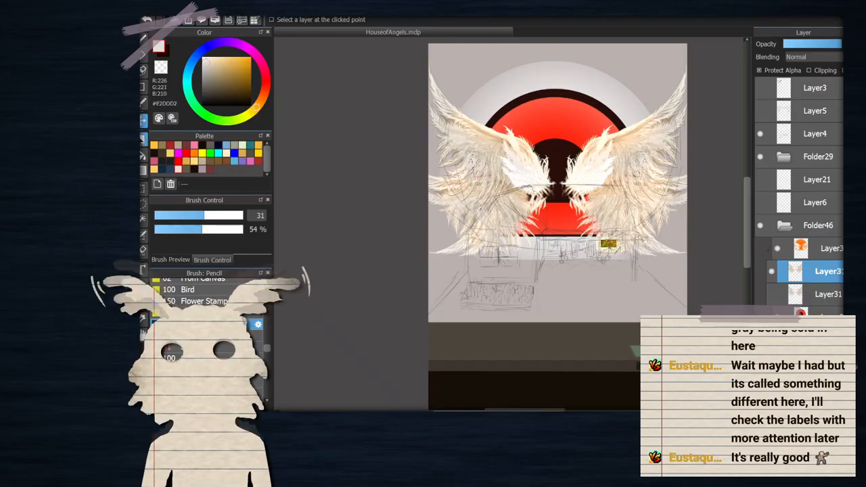
pyautogui.click(142, 138)
pyautogui.moveTo(371, 54); pyautogui.dragTo(717, 298)
pyautogui.moveTo(662, 157); pyautogui.dragTo(652, 157)
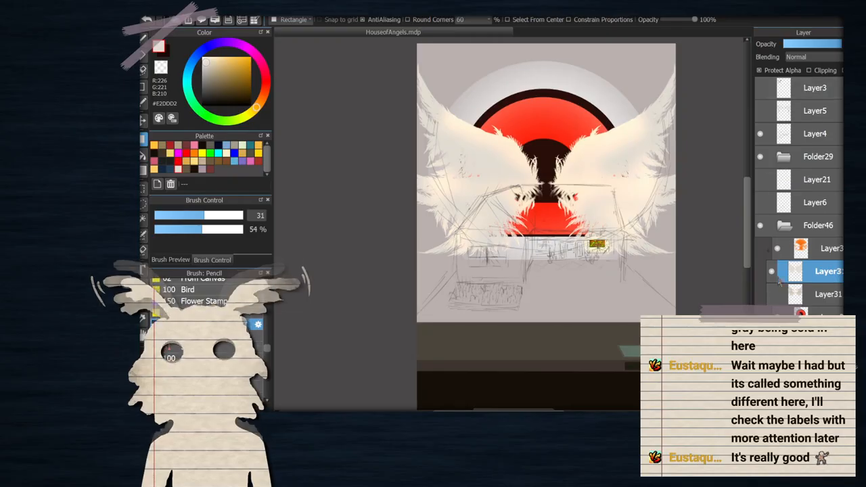
pyautogui.click(827, 43)
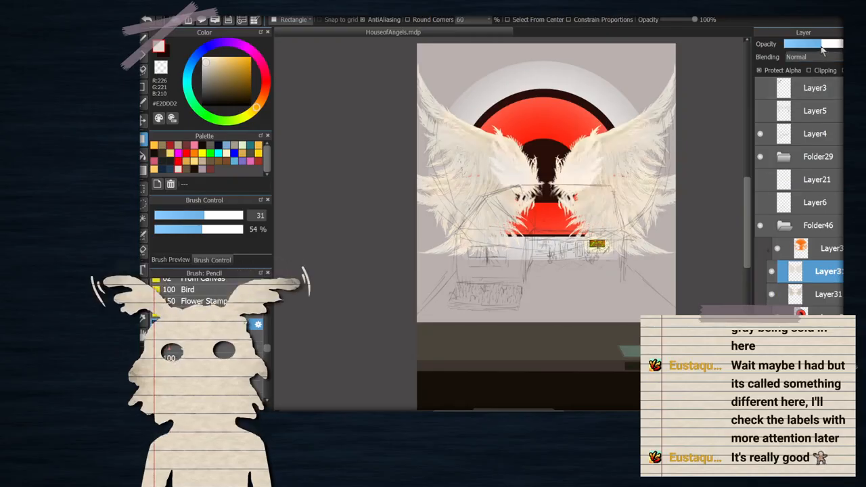
pyautogui.scroll(2, 592, 148)
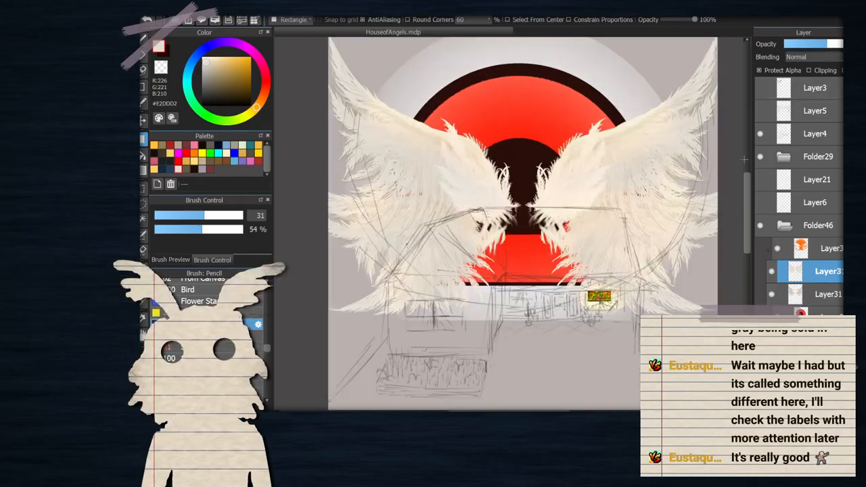
pyautogui.hotkey('ctrl', 'z')
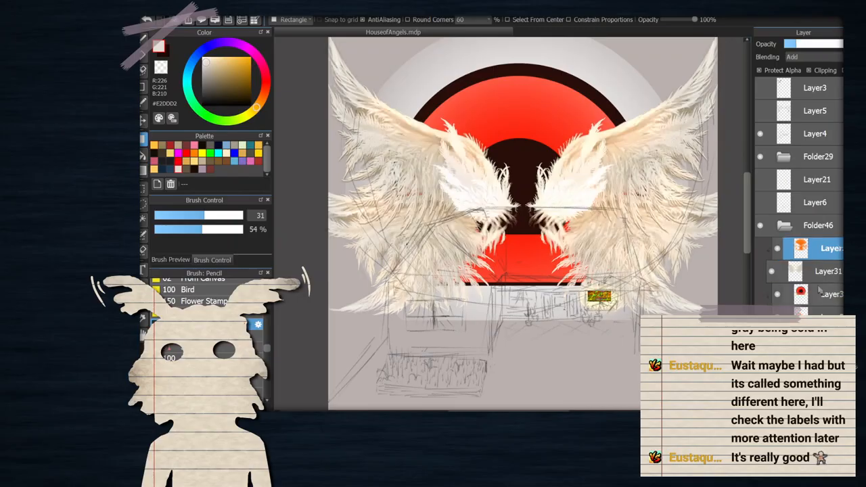
# Duplicate the wings layer in Folder46 and invert the copy's colours
pyautogui.click(814, 403)
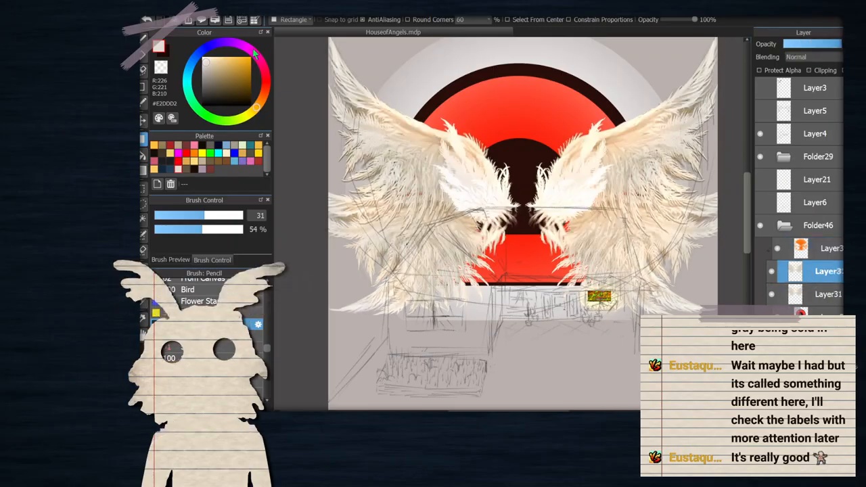
pyautogui.click(264, 94)
pyautogui.scroll(-1, 589, 193)
pyautogui.scroll(1, 592, 183)
pyautogui.scroll(-1, 590, 176)
pyautogui.scroll(1, 590, 166)
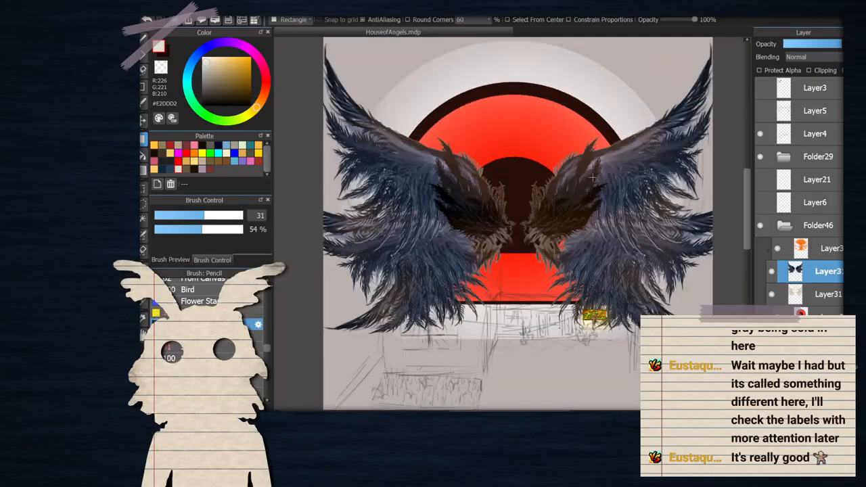
# Set the inverted wings copy's blending mode to Overlay and slightly lower its opacity
pyautogui.click(808, 96)
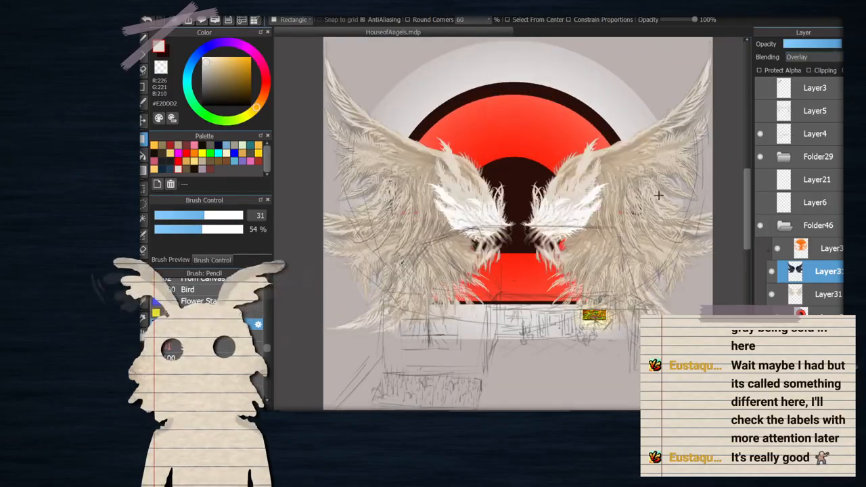
pyautogui.scroll(-1, 627, 191)
pyautogui.scroll(3, 628, 190)
pyautogui.scroll(-1, 629, 190)
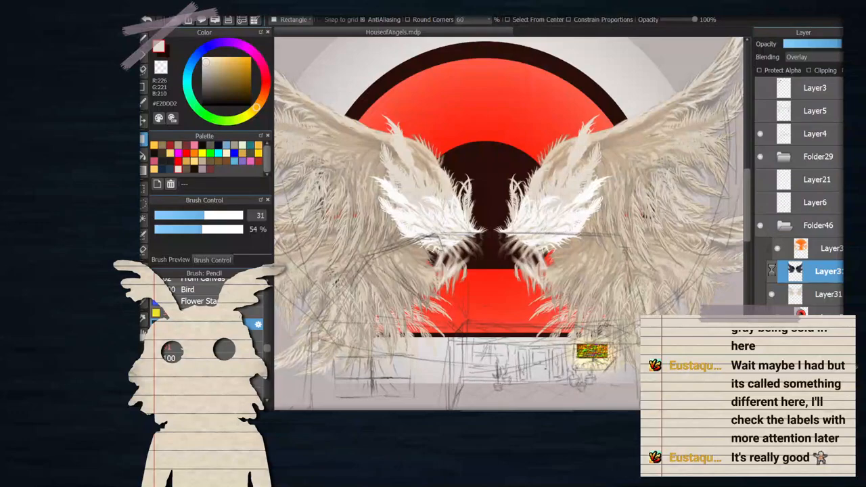
pyautogui.click(817, 44)
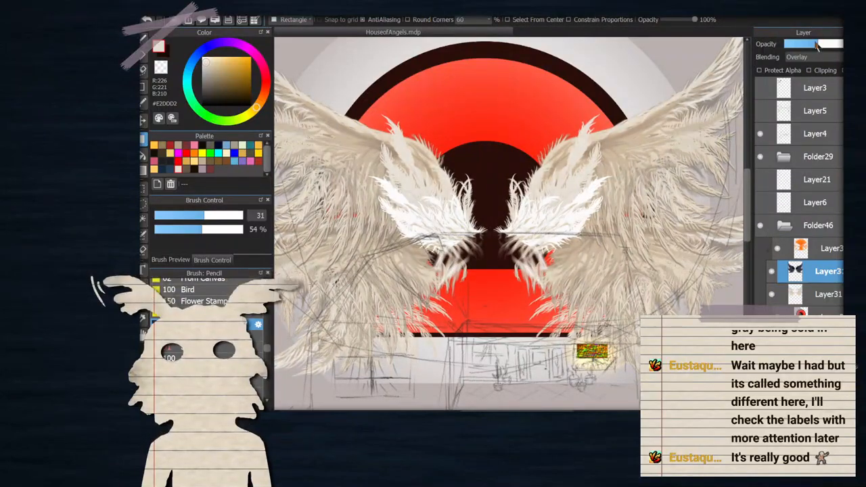
pyautogui.click(837, 44)
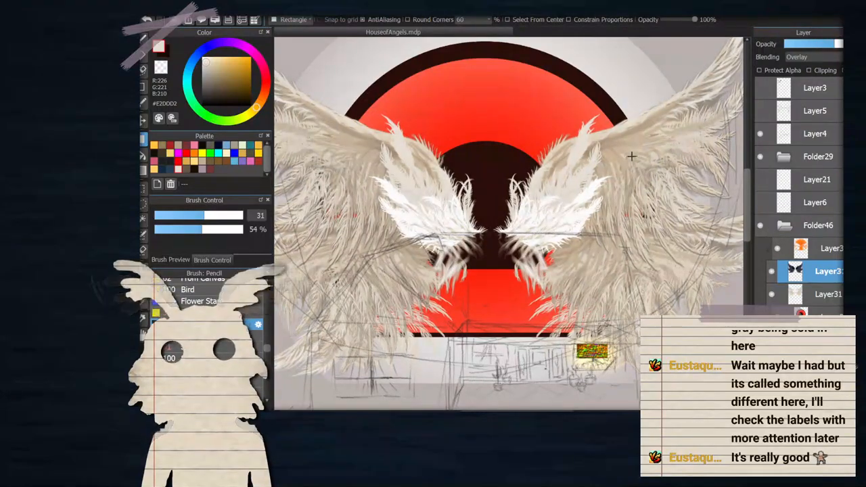
# Compare the wings with and without the inverted Overlay copy by switching its visibility repeatedly
pyautogui.scroll(-1, 631, 156)
pyautogui.scroll(2, 387, 145)
pyautogui.scroll(-2, 353, 136)
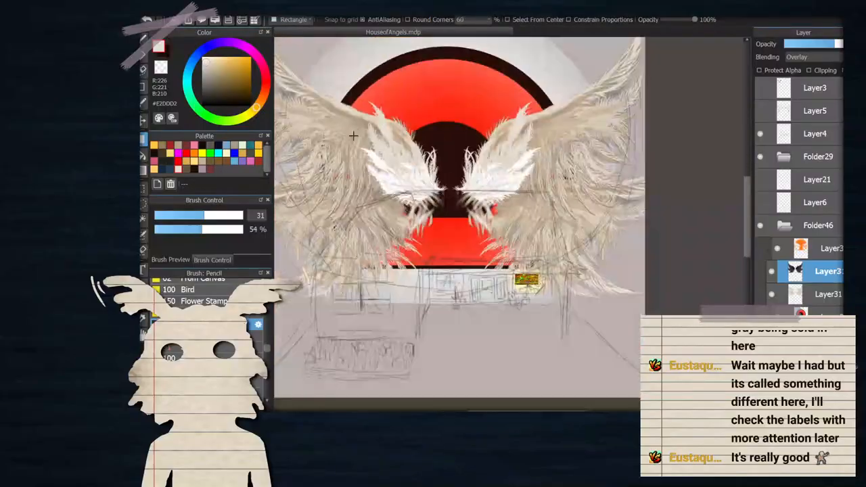
pyautogui.click(776, 270)
pyautogui.click(777, 271)
pyautogui.click(777, 271)
pyautogui.click(776, 270)
pyautogui.click(777, 271)
pyautogui.click(776, 271)
pyautogui.scroll(-1, 497, 184)
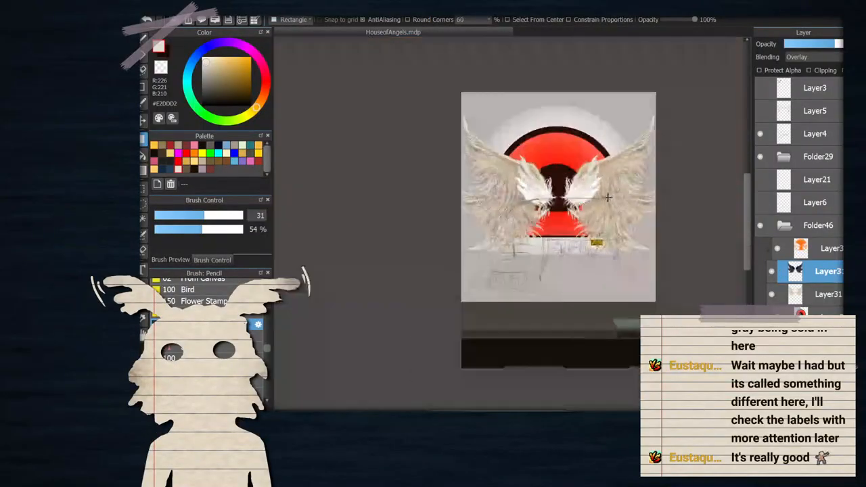
# Examine the toned wings' inner feathers over the dark pupil, both close up and from a distance
pyautogui.scroll(3, 610, 198)
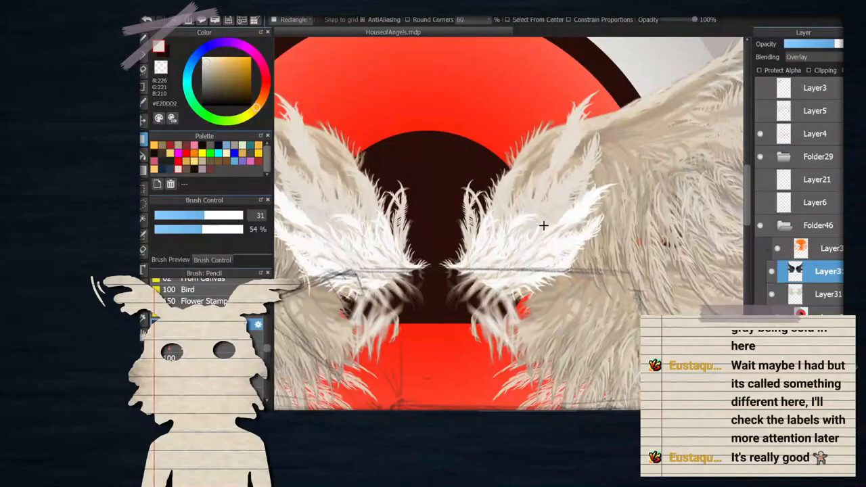
pyautogui.scroll(-3, 543, 225)
pyautogui.scroll(2, 412, 120)
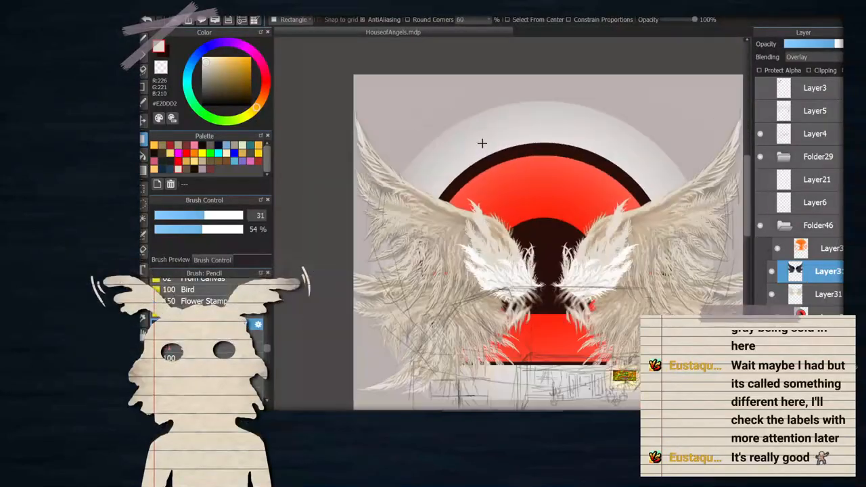
pyautogui.scroll(-1, 482, 144)
pyautogui.scroll(-1, 688, 212)
pyautogui.scroll(4, 575, 207)
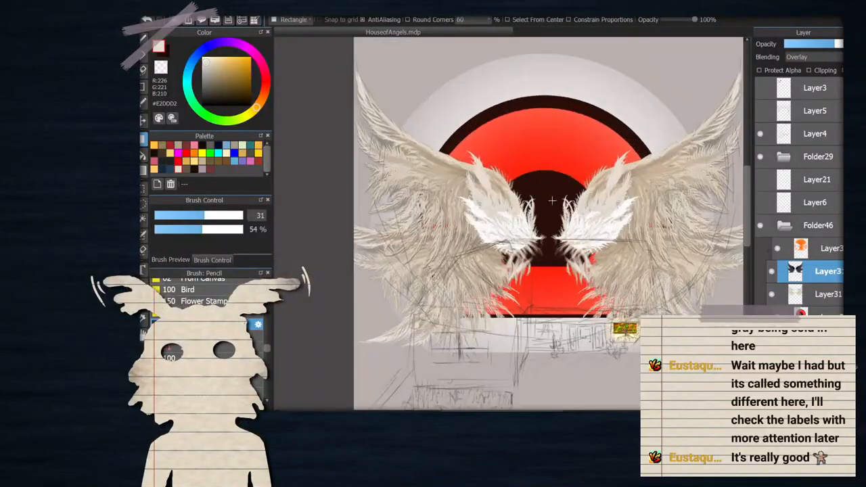
pyautogui.scroll(-1, 531, 172)
pyautogui.scroll(-1, 531, 172)
pyautogui.scroll(5, 544, 195)
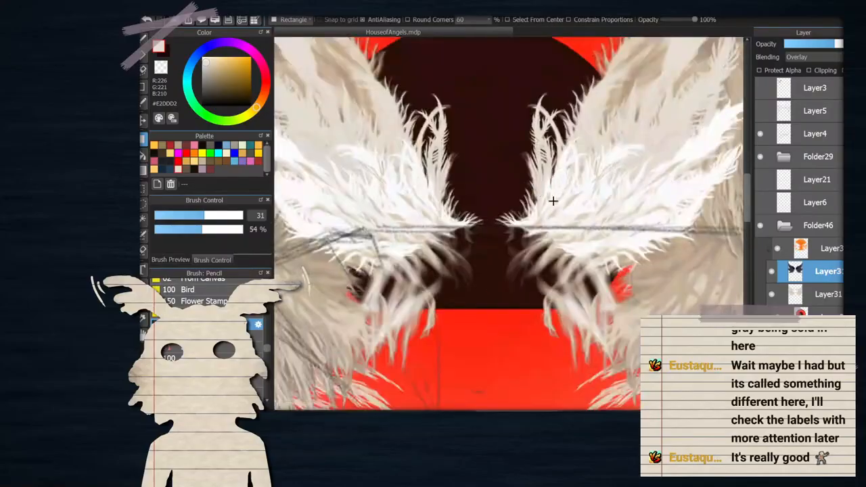
pyautogui.scroll(-2, 592, 215)
pyautogui.scroll(5, 504, 187)
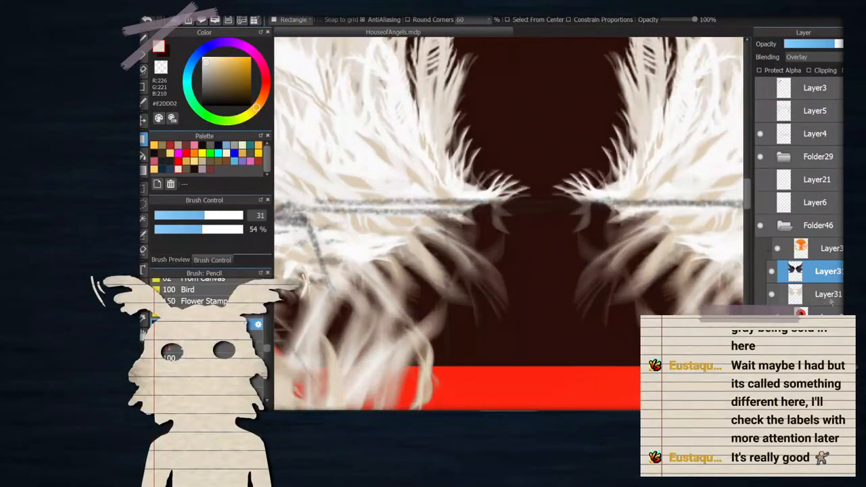
# Collapse Folder46 and add a new empty layer directly above it
pyautogui.scroll(-3, 568, 214)
pyautogui.click(784, 226)
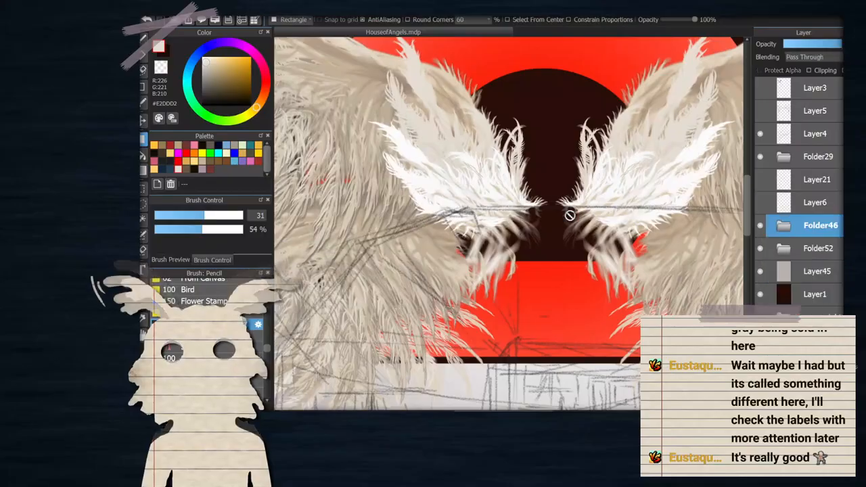
pyautogui.scroll(-3, 580, 191)
pyautogui.scroll(-1, 581, 194)
pyautogui.scroll(1, 582, 194)
pyautogui.scroll(3, 579, 199)
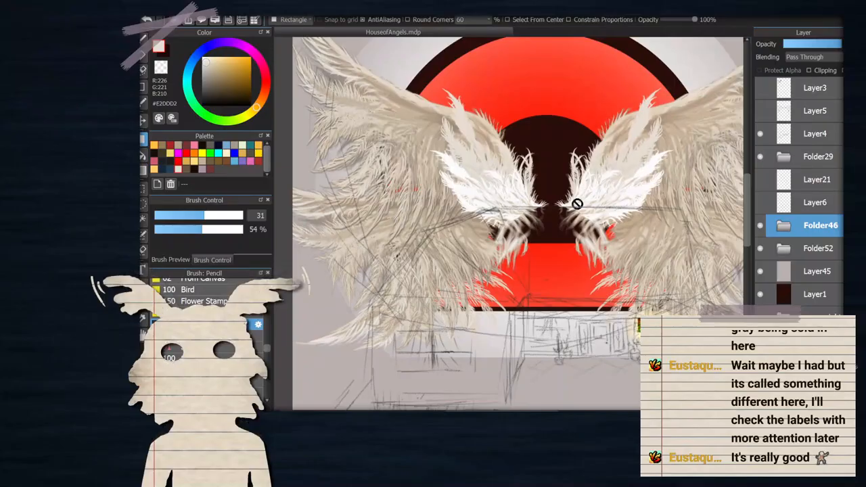
pyautogui.scroll(-1, 734, 271)
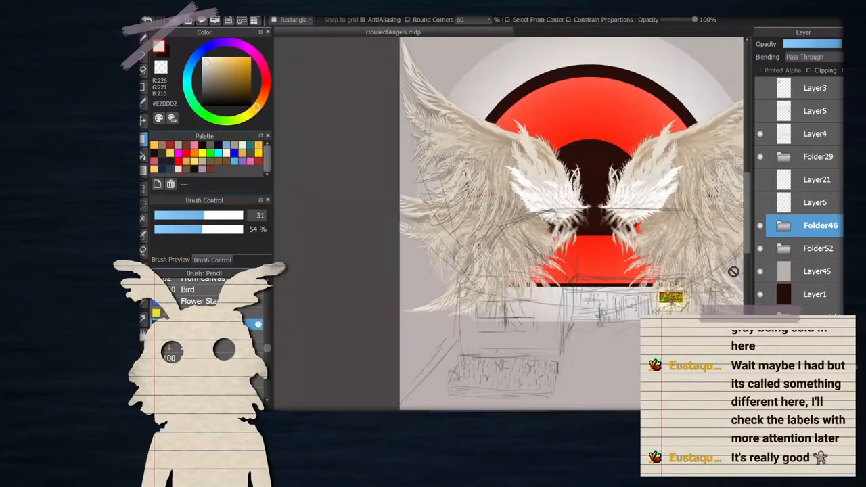
pyautogui.hotkey('ctrl', 'shift', 'n')
pyautogui.scroll(-3, 575, 299)
pyautogui.scroll(4, 574, 300)
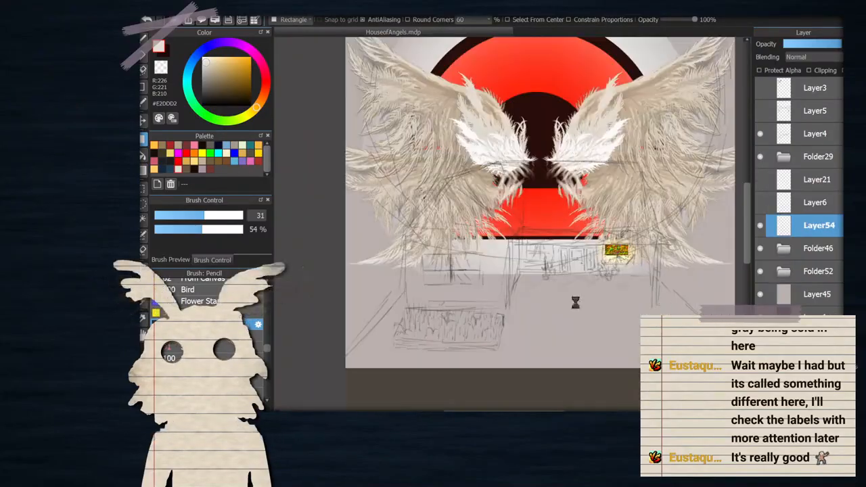
# Hide Folder29 and the house sketch on Layer4, and check the wings by hiding and showing Folder46
pyautogui.click(760, 156)
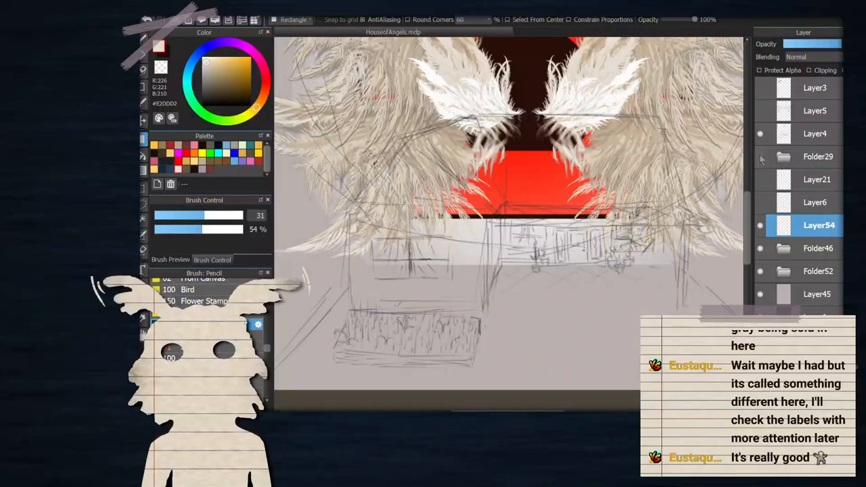
pyautogui.click(760, 133)
pyautogui.click(760, 249)
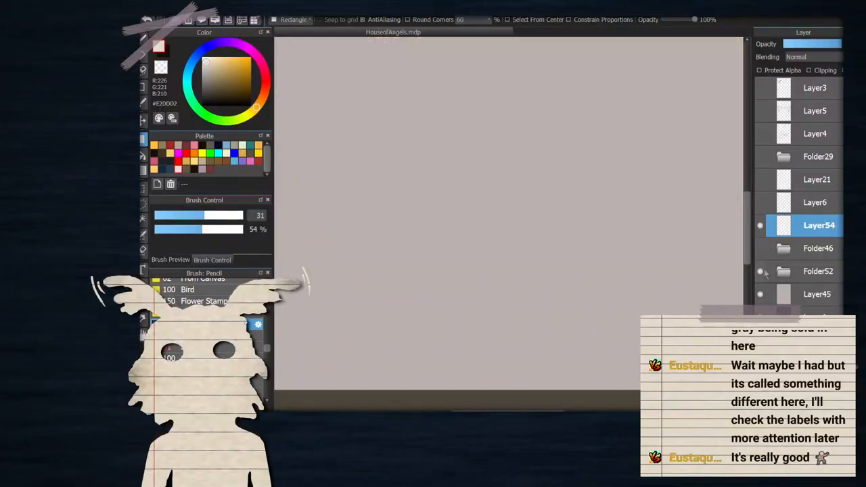
pyautogui.click(760, 248)
pyautogui.scroll(-3, 632, 239)
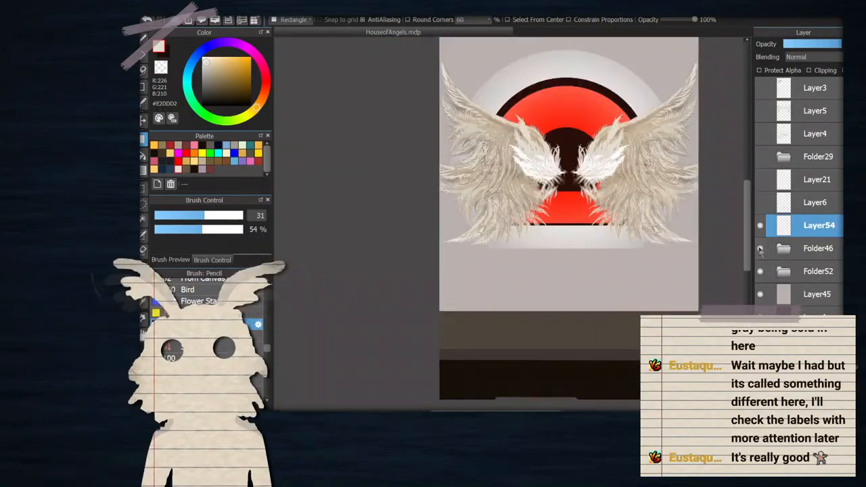
# Review the layers inside Folder46, collapse it again, and show the house sketch on Layer4
pyautogui.click(778, 249)
pyautogui.click(783, 248)
pyautogui.scroll(-2, 805, 285)
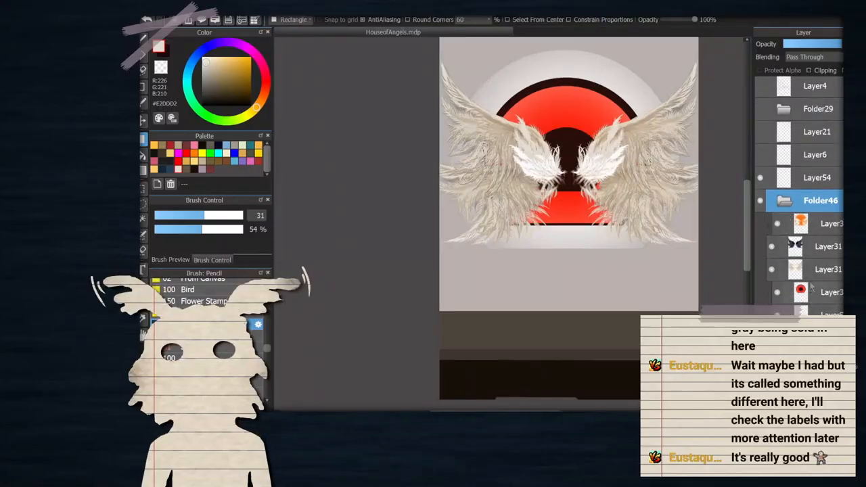
pyautogui.click(782, 201)
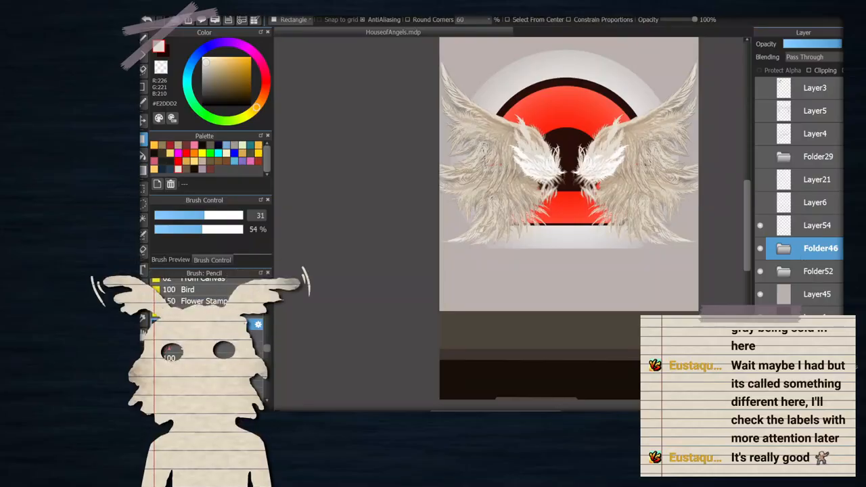
pyautogui.click(760, 134)
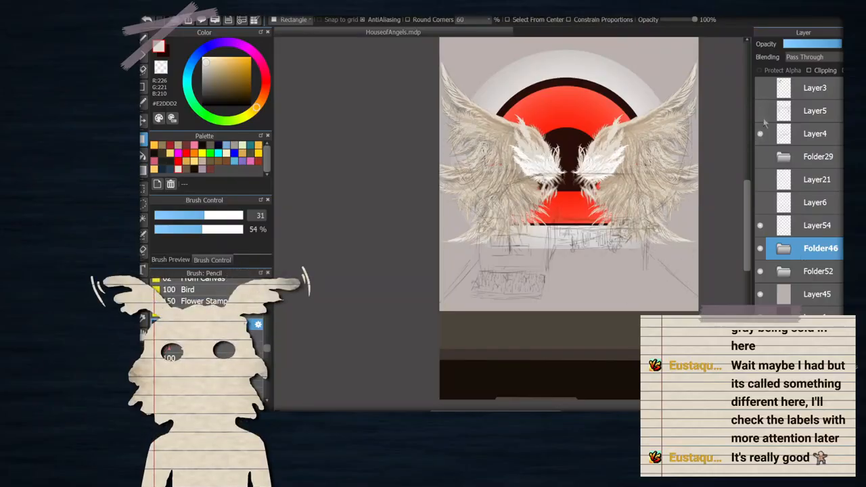
# Darken the house sketch by duplicating Layer4 and merging the copy down, twice in a row
pyautogui.click(812, 133)
pyautogui.click(812, 73)
pyautogui.click(217, 105)
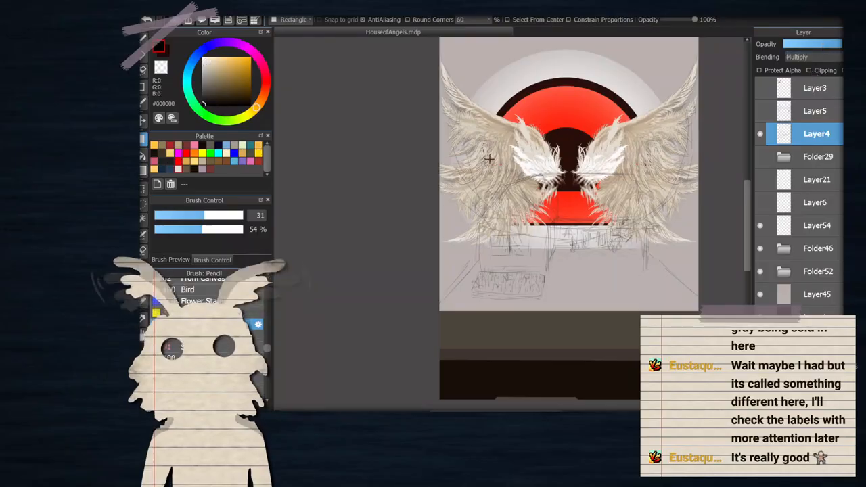
pyautogui.hotkey('ctrl', 'j')
pyautogui.hotkey('ctrl', 'e')
pyautogui.hotkey('ctrl', 'j')
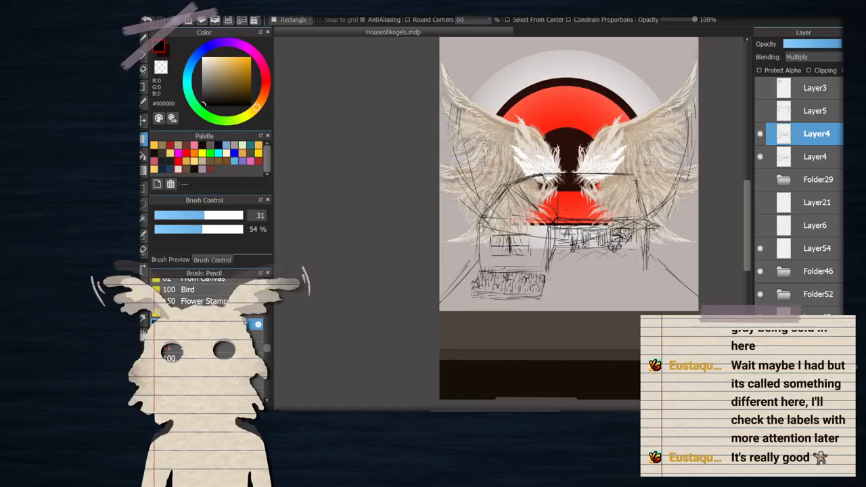
pyautogui.hotkey('ctrl', 'e')
pyautogui.scroll(2, 572, 251)
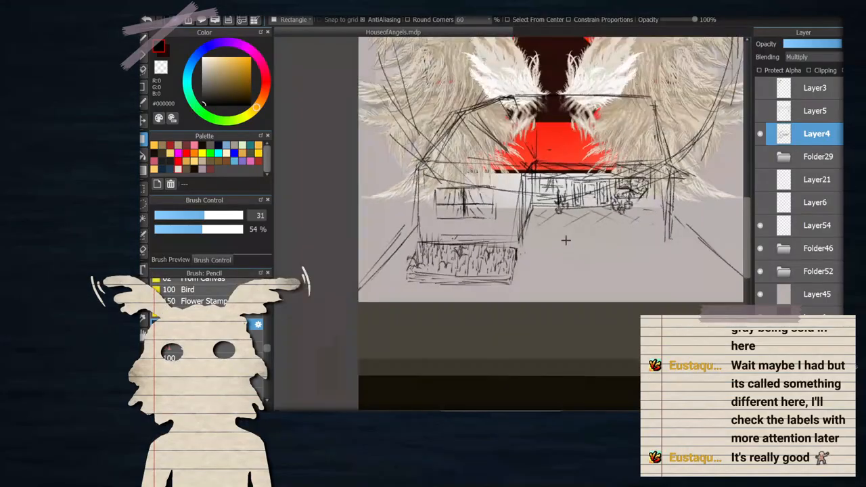
pyautogui.scroll(1, 581, 226)
pyautogui.scroll(-3, 579, 230)
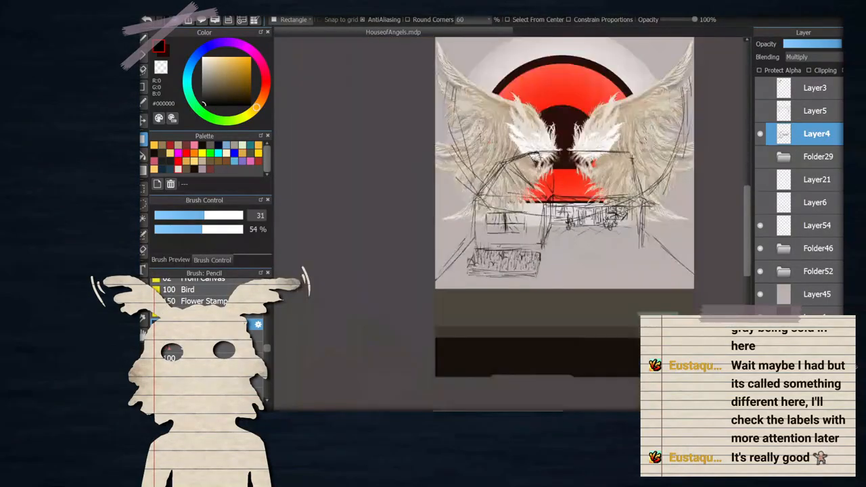
pyautogui.scroll(2, 565, 238)
# Show the faint additional house and fence sketch lines on Layer21 and Layer6
pyautogui.click(818, 177)
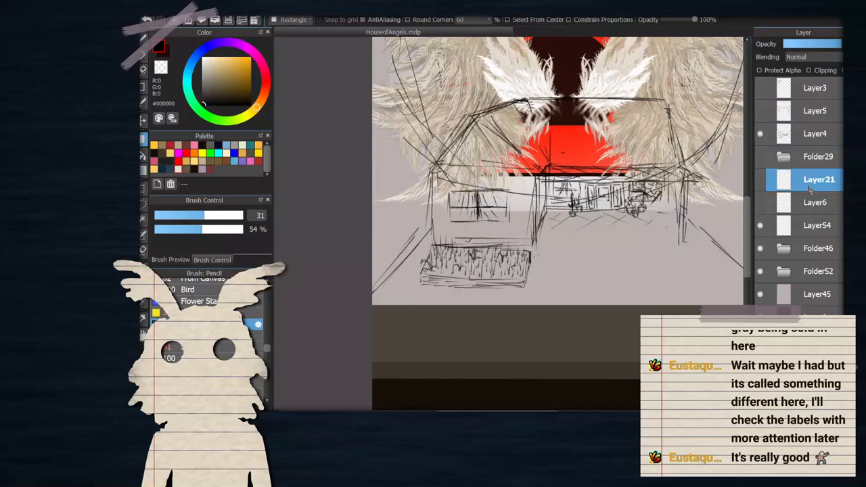
pyautogui.click(760, 179)
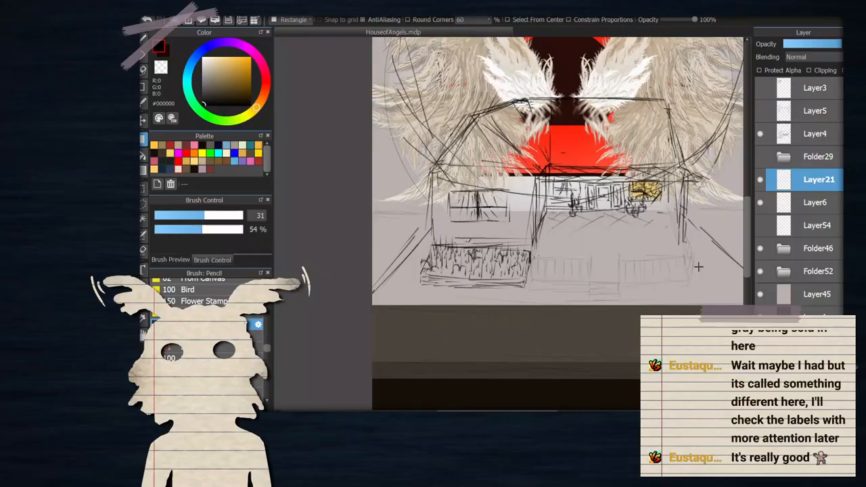
pyautogui.scroll(-3, 698, 267)
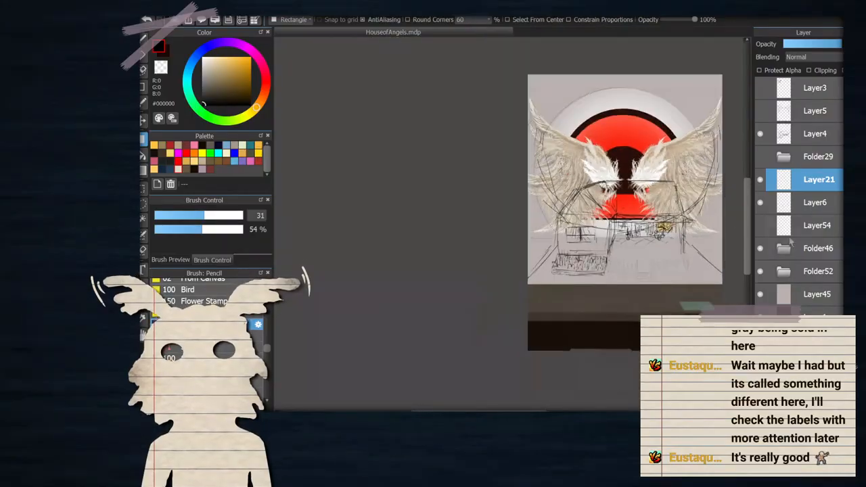
# Keep Layer54 shown and add a new empty layer directly above Folder46
pyautogui.click(809, 233)
pyautogui.click(794, 256)
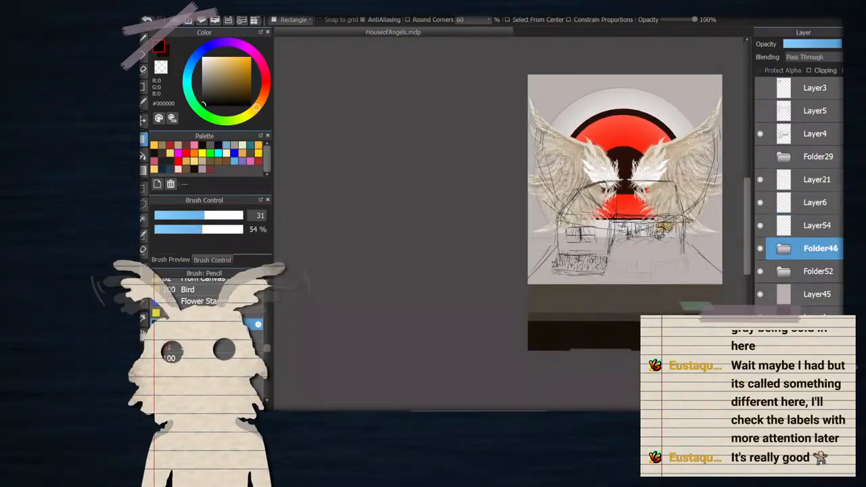
pyautogui.click(761, 404)
pyautogui.scroll(1, 654, 309)
pyautogui.scroll(-1, 636, 284)
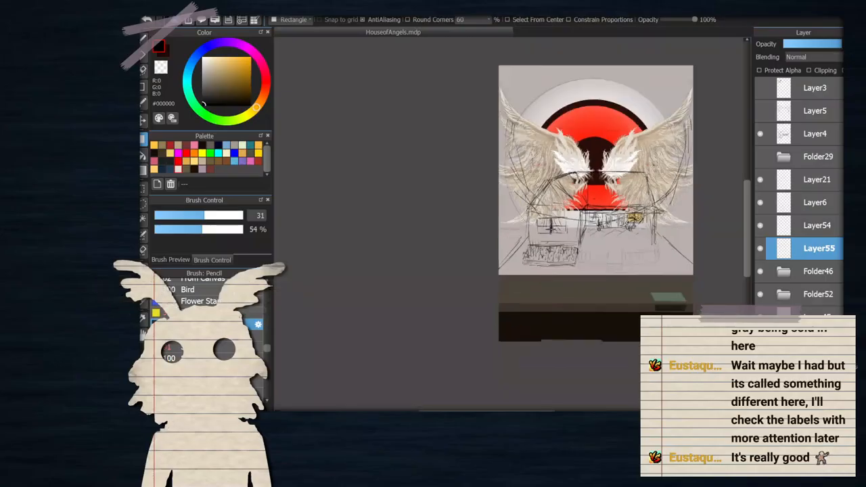
pyautogui.scroll(1, 609, 250)
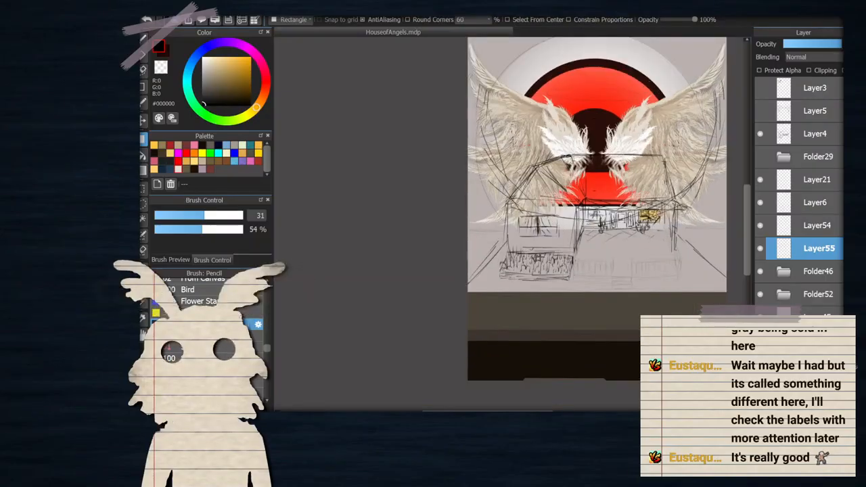
pyautogui.scroll(-1, 498, 319)
pyautogui.scroll(1, 560, 337)
# Sample the brown strip below the picture with the reference set to Canvas, and adjust the drawing colour to #534B3E
pyautogui.click(143, 318)
pyautogui.click(465, 309)
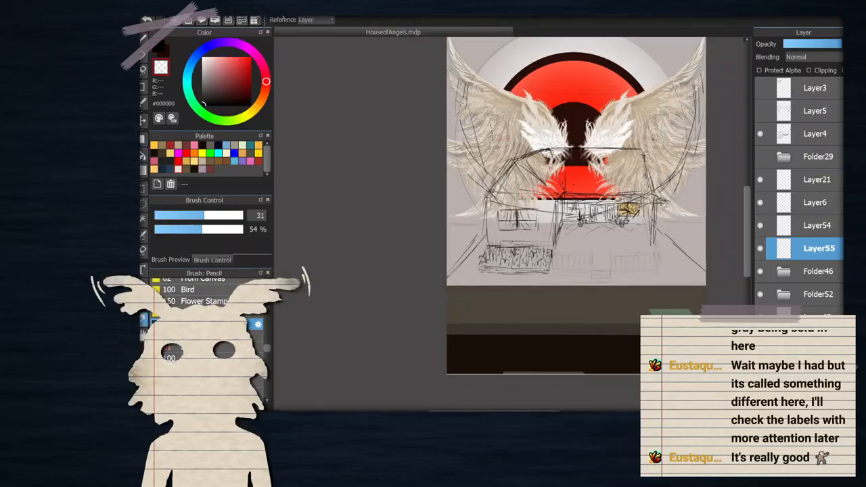
pyautogui.click(525, 300)
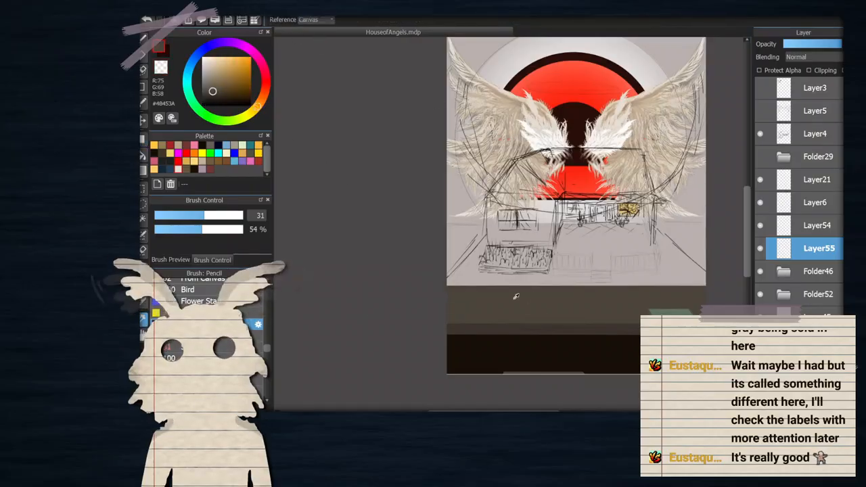
pyautogui.click(144, 139)
pyautogui.scroll(-1, 668, 266)
pyautogui.scroll(1, 677, 252)
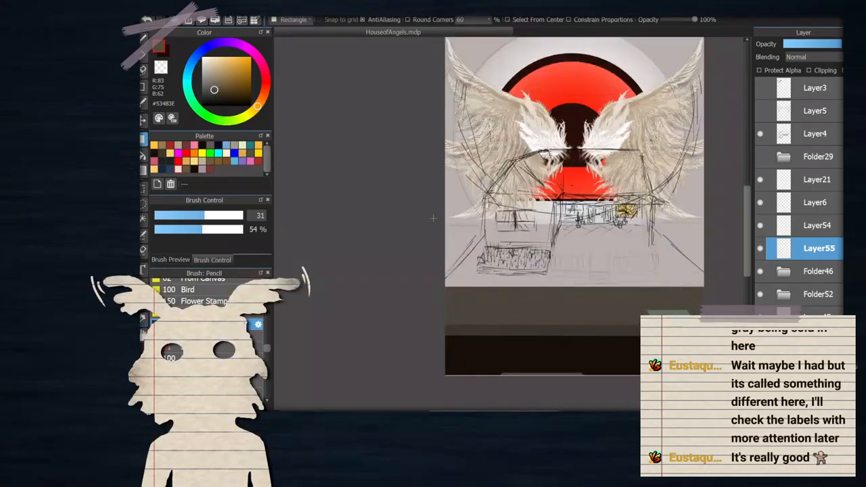
# Try a brown ground rectangle across the lower picture on Layer55, checking it by hiding and showing Folder46 and Folder52
pyautogui.hotkey('ctrl', 'u')
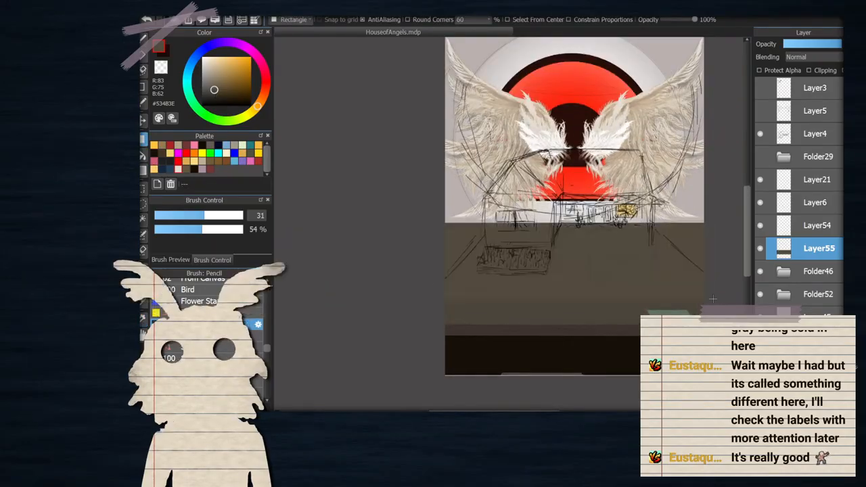
pyautogui.scroll(1, 710, 297)
pyautogui.click(760, 271)
pyautogui.click(760, 271)
pyautogui.click(761, 295)
pyautogui.click(761, 294)
pyautogui.click(760, 295)
pyautogui.click(761, 295)
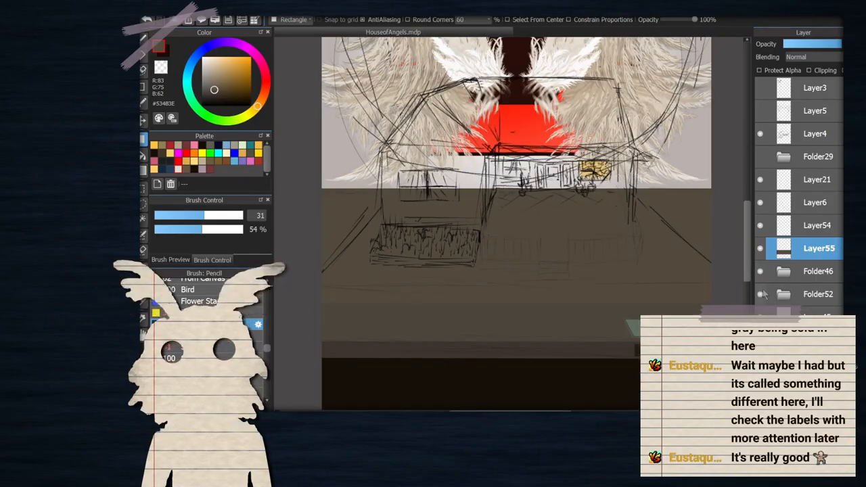
pyautogui.scroll(-2, 572, 299)
pyautogui.scroll(2, 548, 292)
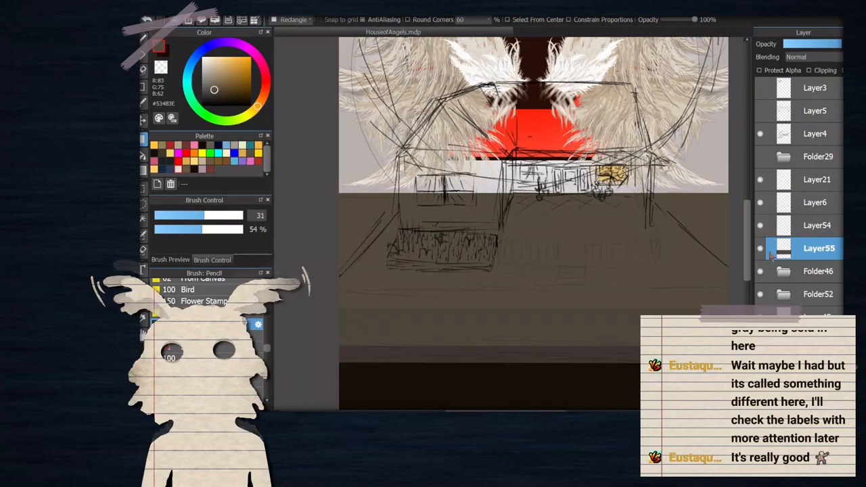
# Undo the brown ground rectangle drawn on Layer55
pyautogui.moveTo(651, 353); pyautogui.dragTo(751, 347)
pyautogui.hotkey('ctrl', 'z')
pyautogui.hotkey('ctrl', 'z')
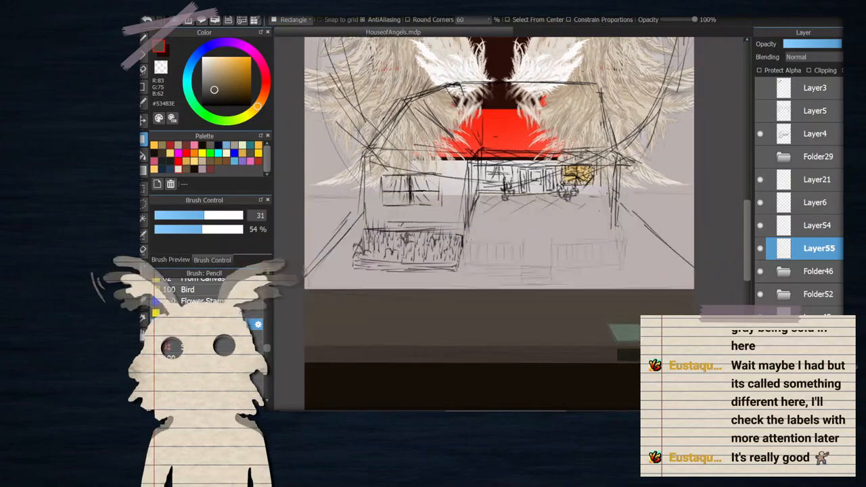
# Draw a #534B3E ground rectangle on Layer55 across the full picture width, from the horizon line down to the brown strip
pyautogui.moveTo(301, 197); pyautogui.dragTo(733, 291)
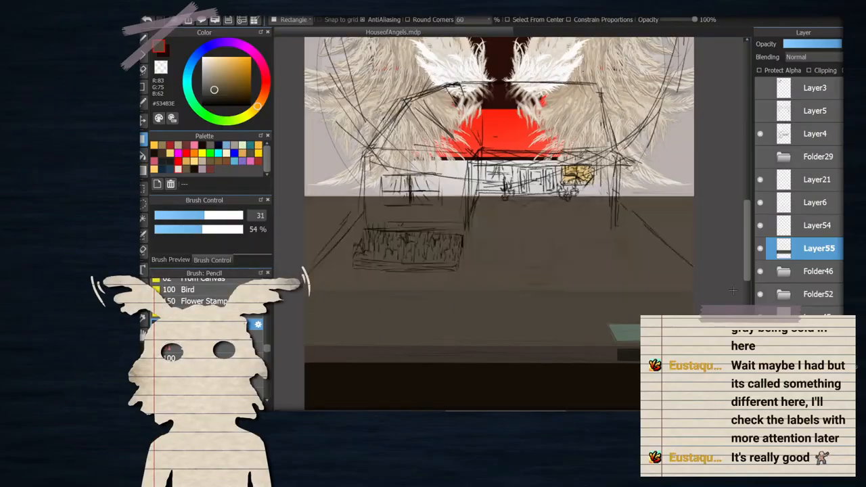
pyautogui.scroll(-1, 593, 290)
pyautogui.scroll(1, 567, 267)
pyautogui.scroll(-1, 547, 283)
pyautogui.scroll(-1, 526, 278)
pyautogui.scroll(1, 501, 269)
pyautogui.scroll(1, 502, 268)
pyautogui.scroll(-1, 527, 259)
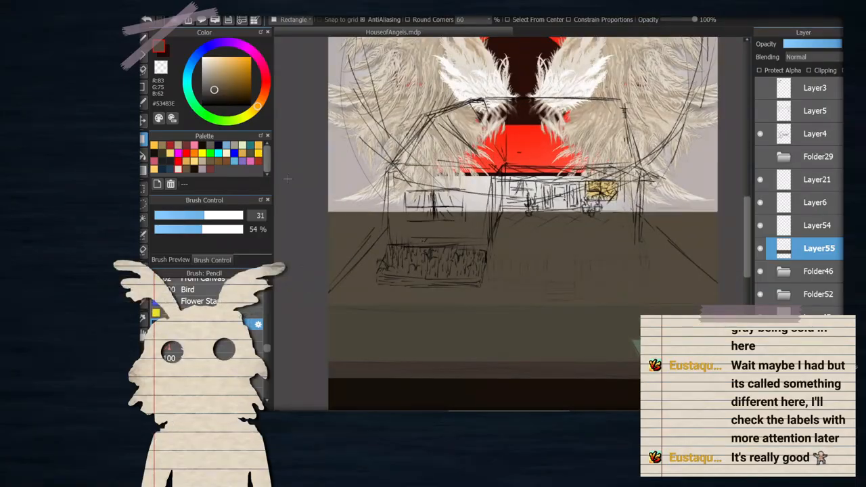
# Add a new layer above Layer55 and draw a #514834 rectangle on it over the sketched yard
pyautogui.click(255, 107)
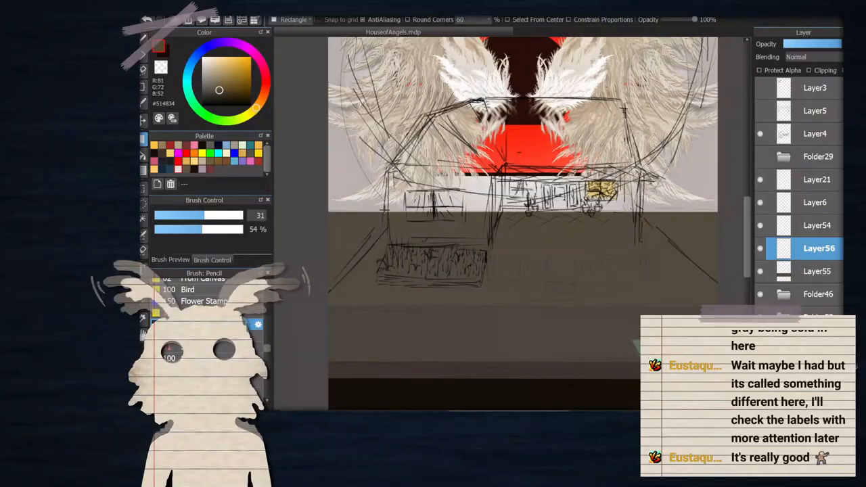
pyautogui.moveTo(372, 194)
pyautogui.mouseDown()
pyautogui.moveTo(641, 317)
pyautogui.moveTo(692, 317)
pyautogui.mouseUp()
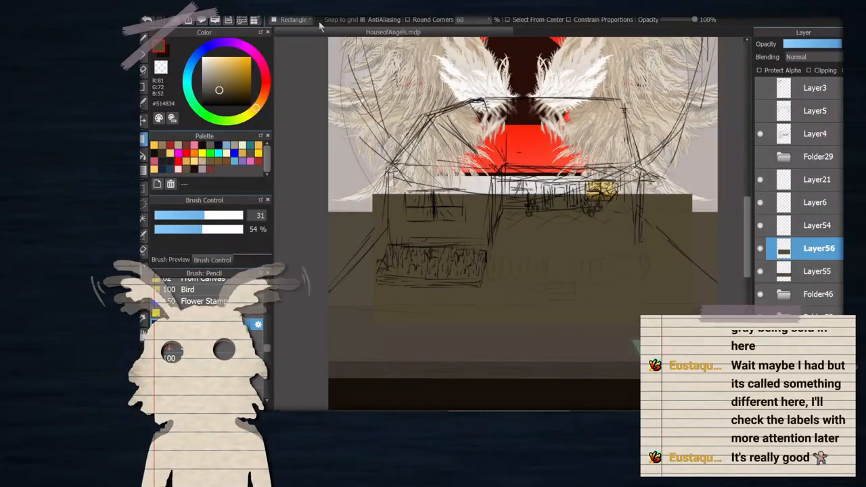
# Start a free transform of the Layer56 rectangle and pull its lower-left corner outward past the canvas edge
pyautogui.hotkey('ctrl', 't')
pyautogui.scroll(1, 380, 191)
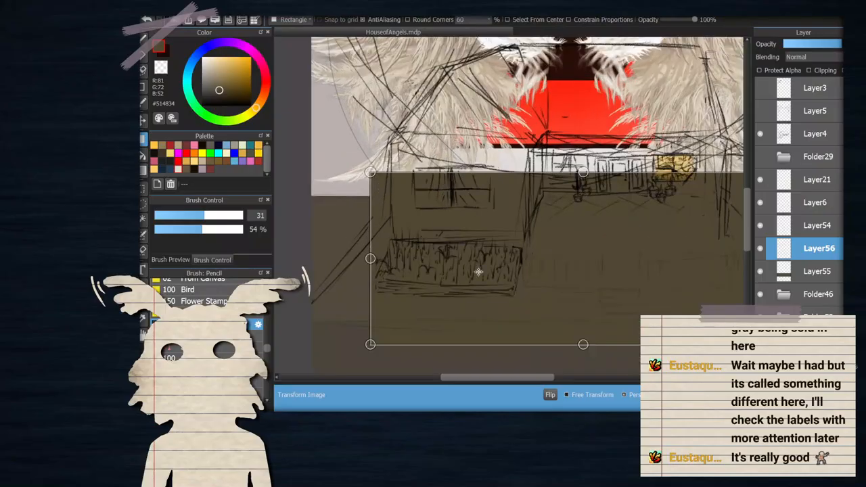
pyautogui.scroll(-1, 405, 174)
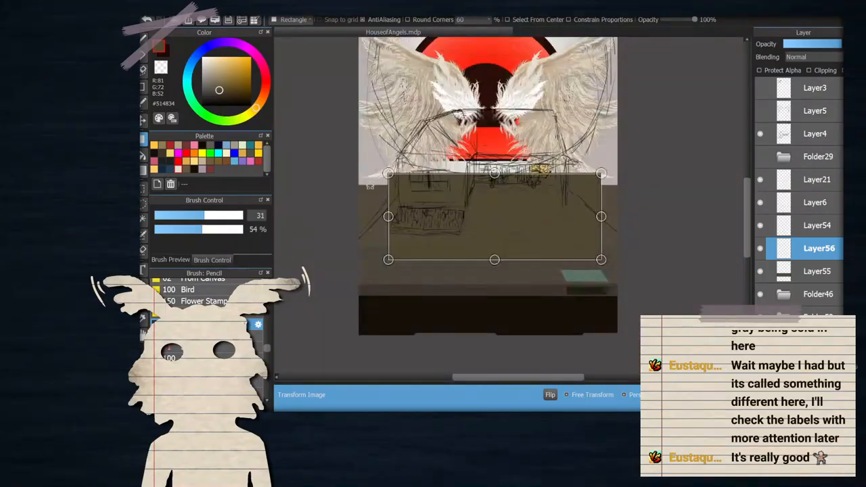
pyautogui.scroll(2, 372, 181)
pyautogui.scroll(-1, 491, 185)
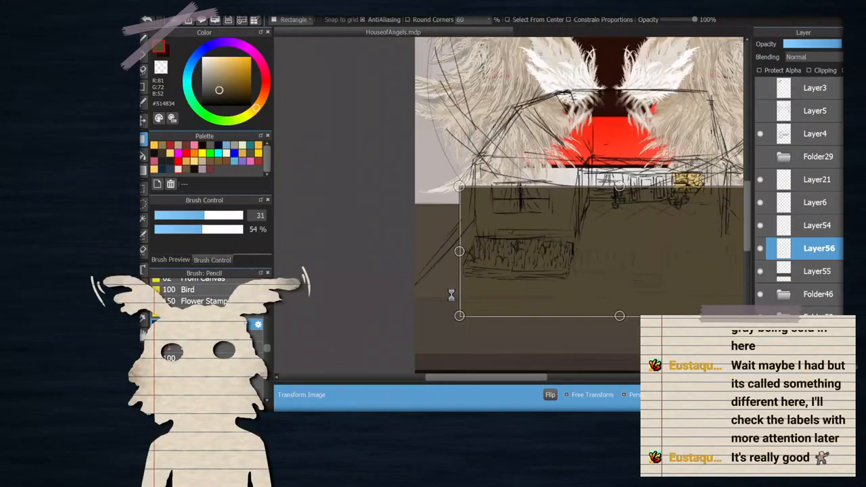
pyautogui.scroll(1, 451, 294)
pyautogui.moveTo(467, 328); pyautogui.dragTo(366, 300)
pyautogui.scroll(-1, 346, 267)
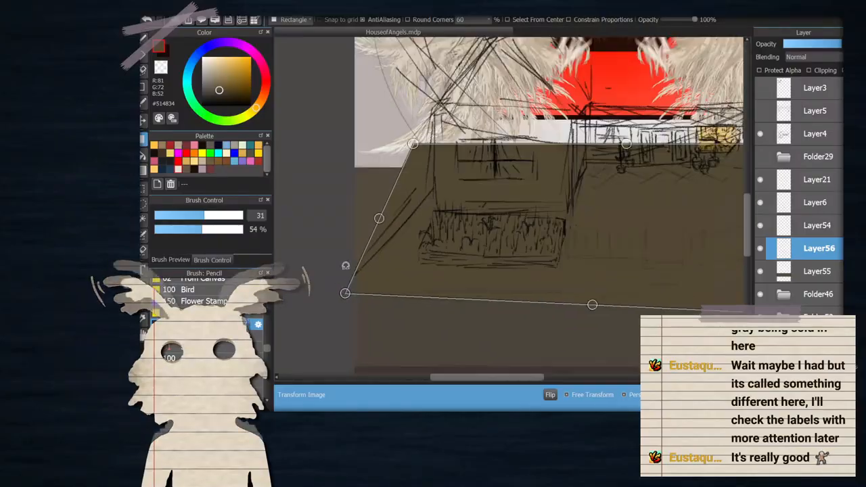
# Align the rectangle's right edge with the sketched diagonal by pulling its lower corner past the canvas and its upper corner inward
pyautogui.scroll(-2, 345, 266)
pyautogui.scroll(3, 592, 272)
pyautogui.moveTo(596, 268); pyautogui.dragTo(680, 231)
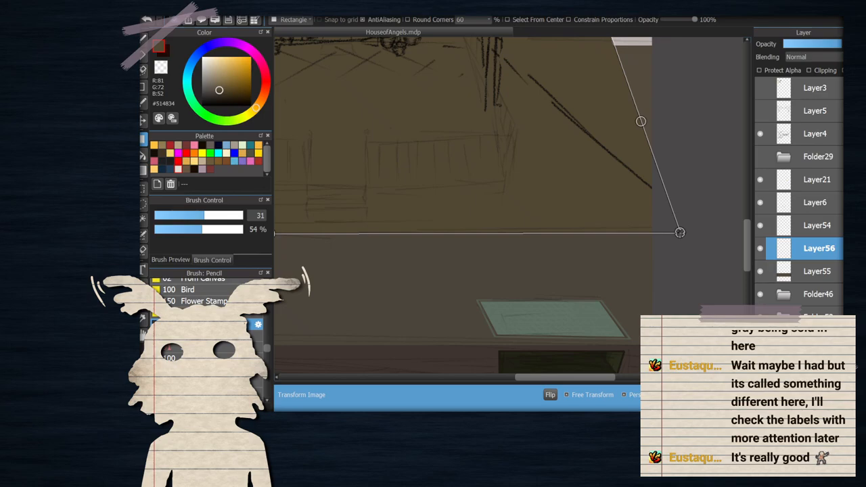
pyautogui.scroll(-2, 680, 232)
pyautogui.scroll(3, 611, 190)
pyautogui.moveTo(641, 168); pyautogui.dragTo(556, 193)
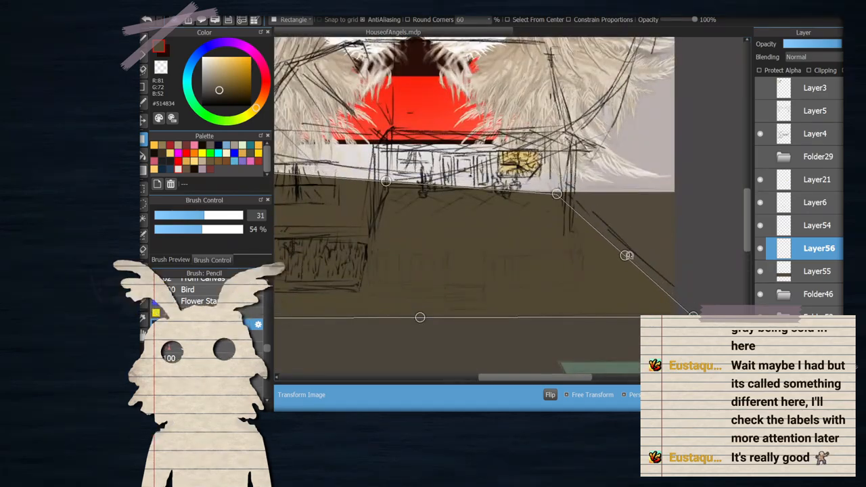
pyautogui.moveTo(624, 255); pyautogui.dragTo(643, 255)
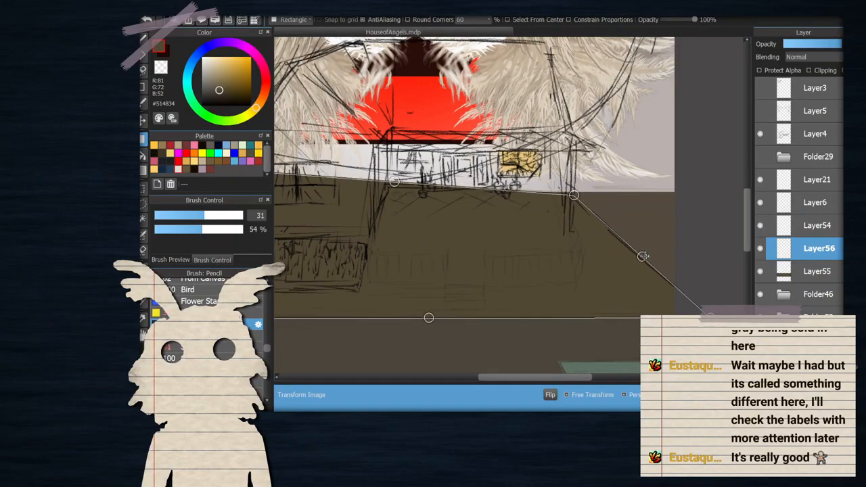
pyautogui.moveTo(711, 318); pyautogui.dragTo(702, 292)
pyautogui.scroll(2, 656, 320)
pyautogui.scroll(-1, 587, 266)
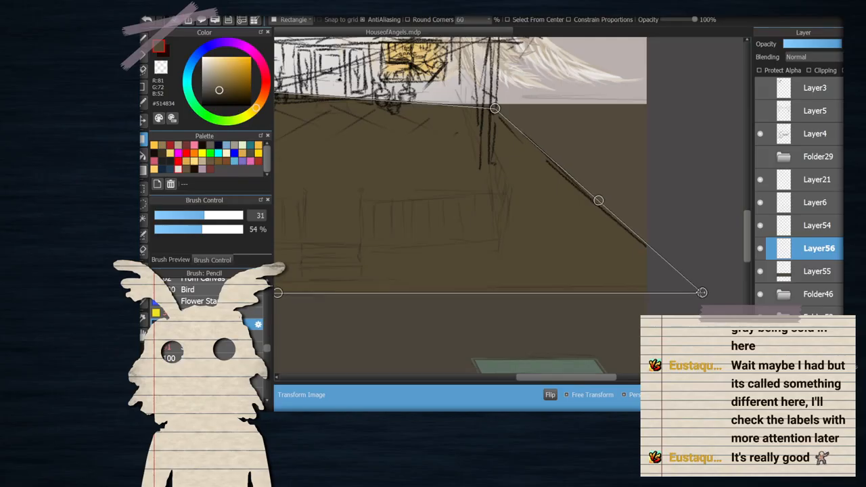
pyautogui.moveTo(495, 108); pyautogui.dragTo(484, 98)
# Align the rectangle's left edge with the sketched diagonal by moving its upper corner inward and its lower corner farther out
pyautogui.scroll(-3, 504, 118)
pyautogui.scroll(3, 389, 110)
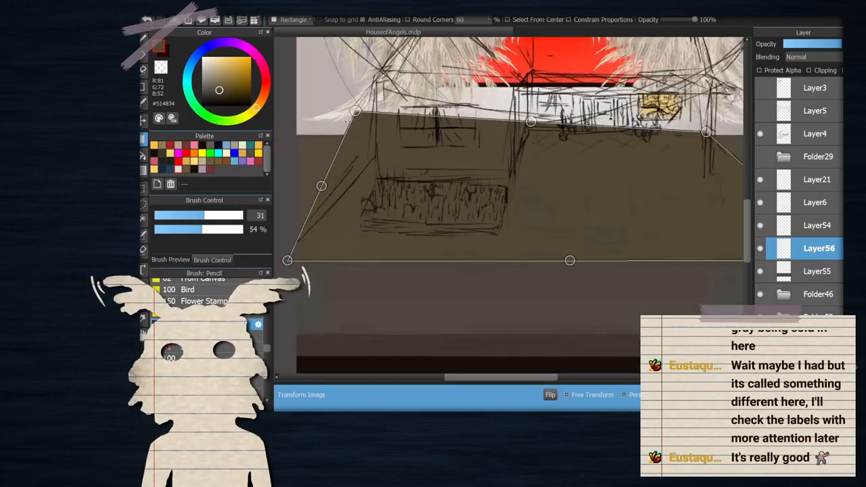
pyautogui.moveTo(370, 120); pyautogui.dragTo(394, 126)
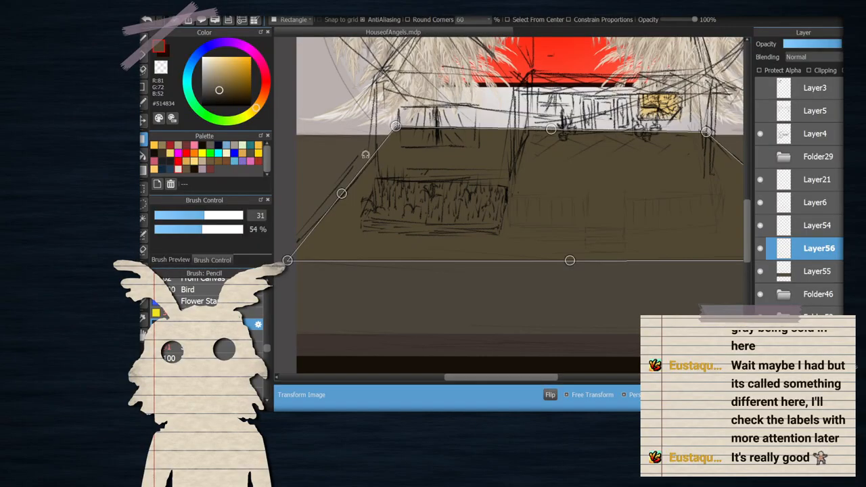
pyautogui.moveTo(288, 259); pyautogui.dragTo(276, 262)
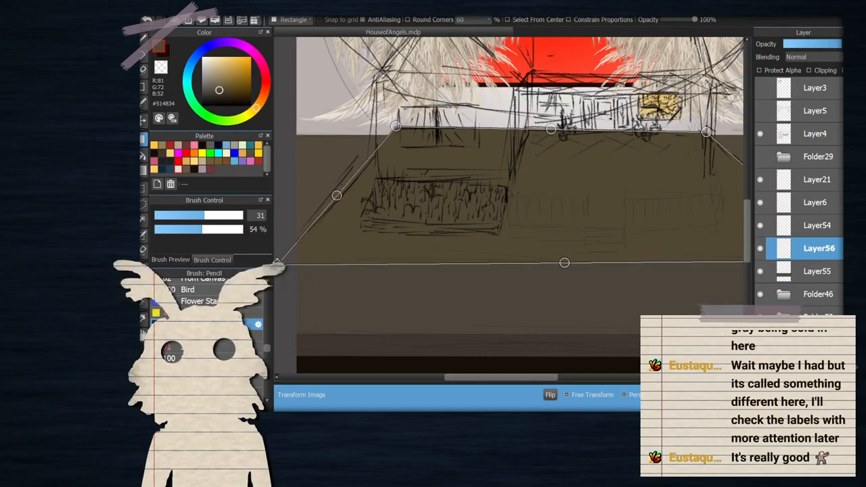
# Nudge the lower-right and lower-left corners of the Layer56 ground shape to follow the sketched diagonals and even out its front edge
pyautogui.scroll(-2, 337, 237)
pyautogui.scroll(2, 567, 236)
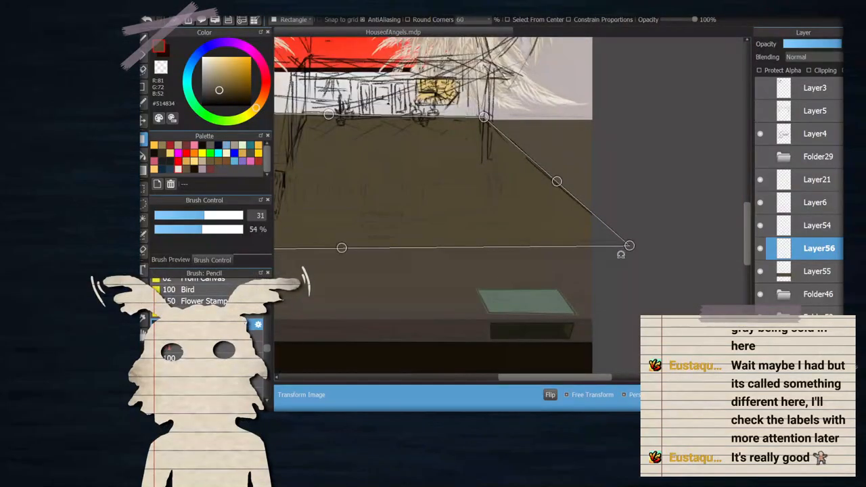
pyautogui.scroll(-2, 643, 253)
pyautogui.moveTo(638, 251); pyautogui.dragTo(637, 253)
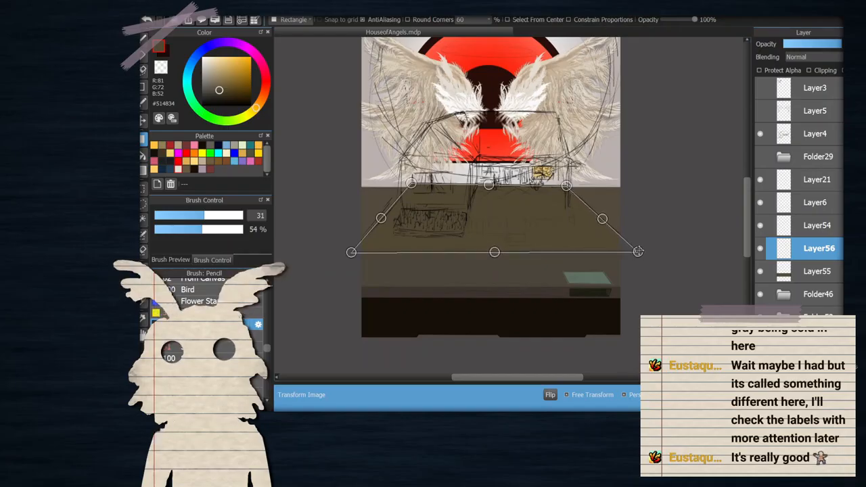
pyautogui.scroll(3, 638, 249)
pyautogui.moveTo(669, 251); pyautogui.dragTo(684, 242)
pyautogui.scroll(-3, 684, 242)
pyautogui.scroll(3, 315, 224)
pyautogui.scroll(-1, 315, 230)
pyautogui.scroll(1, 307, 225)
pyautogui.scroll(-1, 307, 225)
pyautogui.scroll(1, 290, 236)
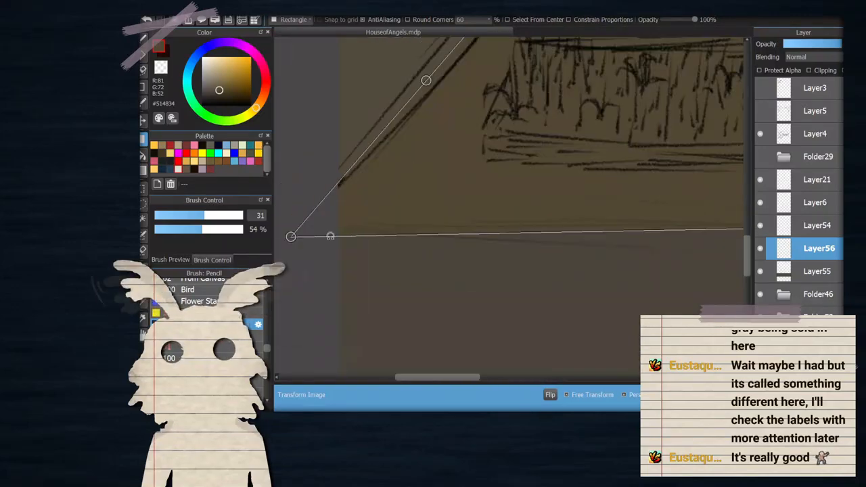
pyautogui.moveTo(286, 236); pyautogui.dragTo(287, 223)
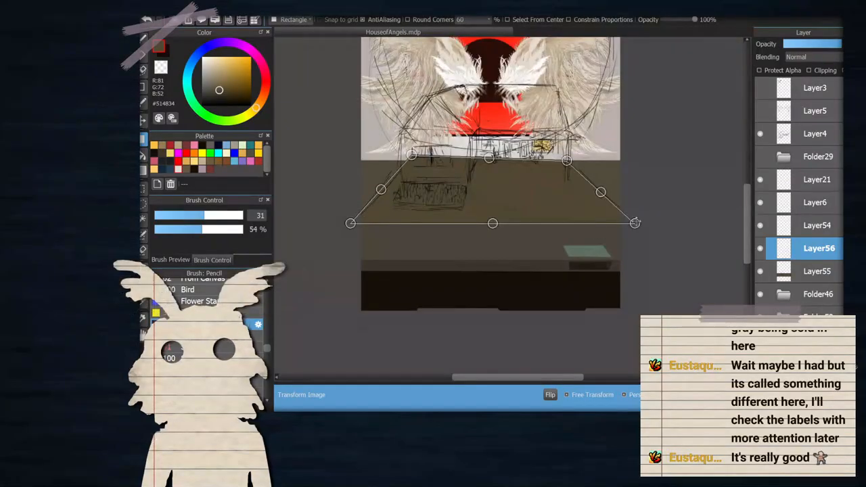
# Level the ground shape's back and front edges by fine-tuning its corners against the horizon and sketched diagonals, and apply the transform
pyautogui.scroll(4, 639, 223)
pyautogui.moveTo(700, 230); pyautogui.dragTo(669, 230)
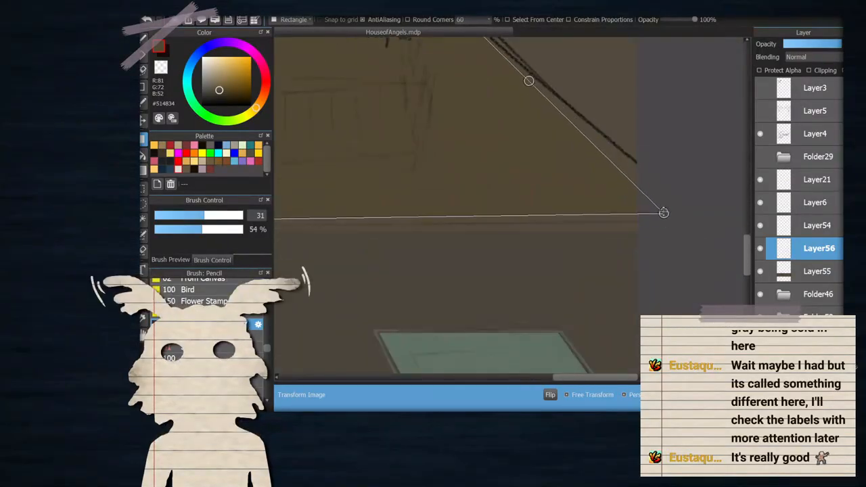
pyautogui.scroll(-2, 691, 221)
pyautogui.scroll(-2, 691, 222)
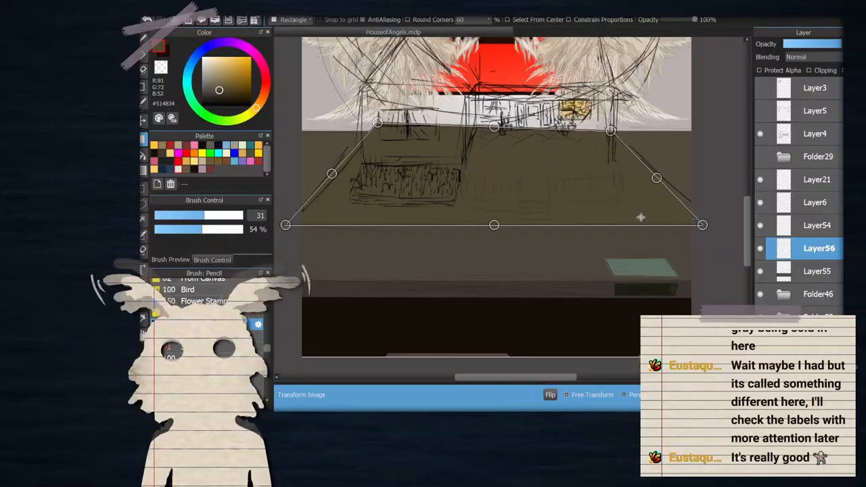
pyautogui.scroll(3, 448, 150)
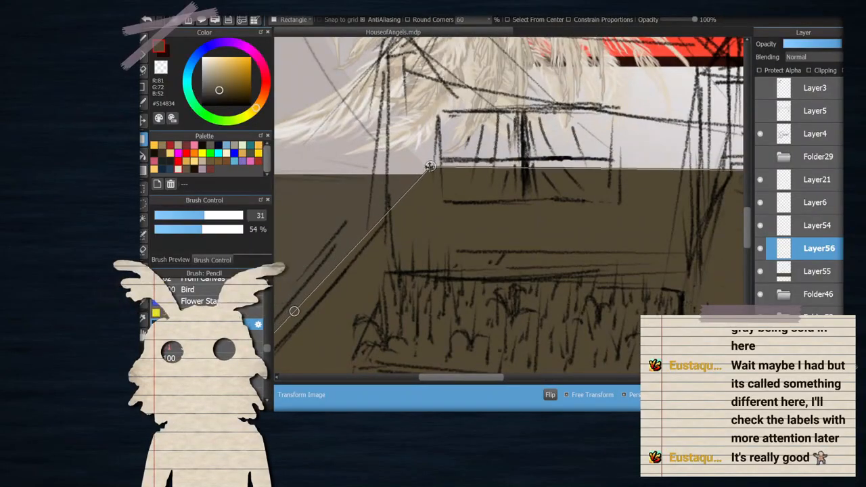
pyautogui.scroll(-3, 435, 151)
pyautogui.scroll(-2, 584, 176)
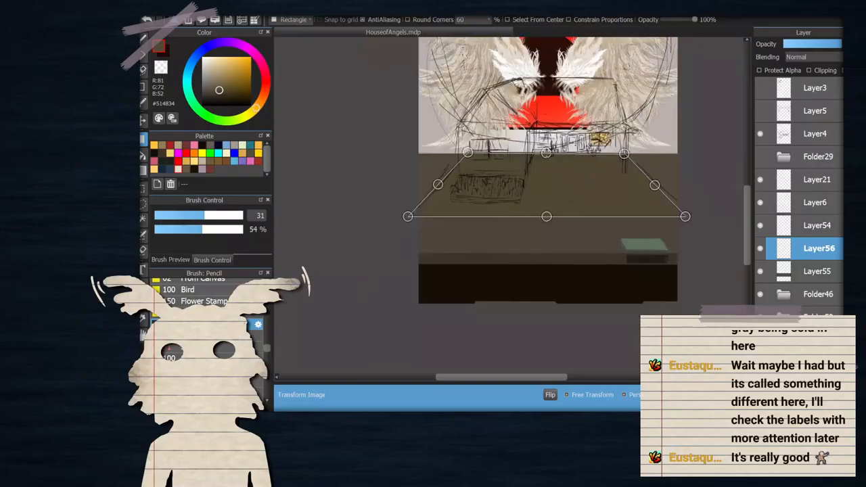
pyautogui.scroll(2, 676, 223)
pyautogui.moveTo(718, 235); pyautogui.dragTo(721, 235)
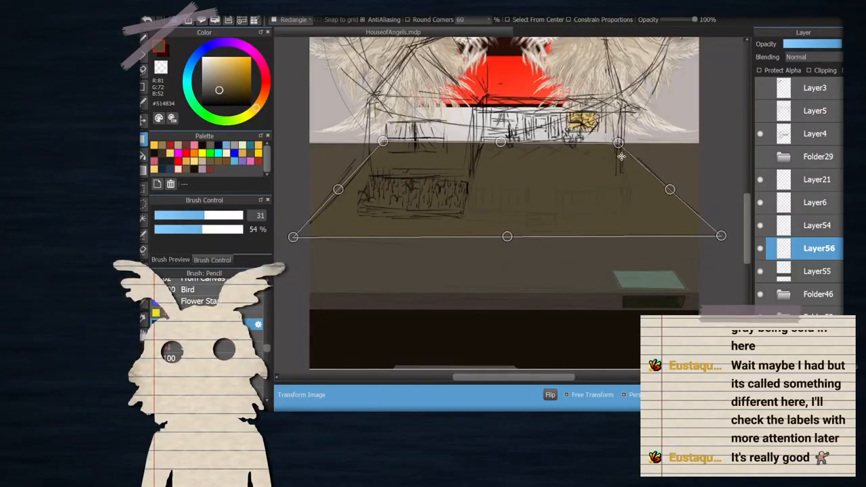
pyautogui.moveTo(293, 236); pyautogui.dragTo(292, 235)
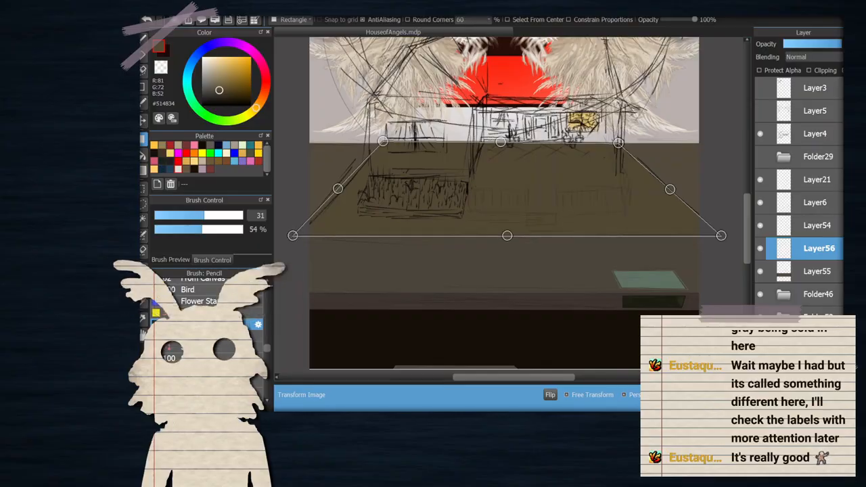
pyautogui.press('Return')
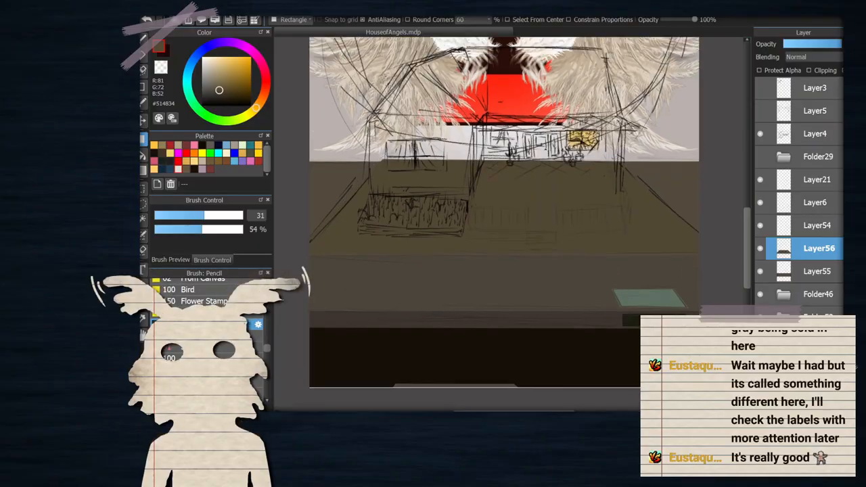
# Transform the Layer56 ground shape again, adjusting its front edge slightly to meet the sketched ground line, and apply it
pyautogui.scroll(3, 562, 293)
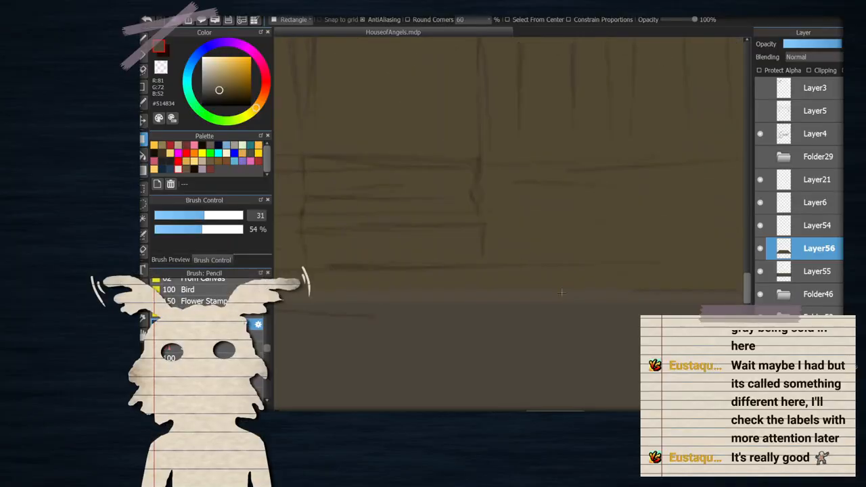
pyautogui.scroll(-3, 510, 199)
pyautogui.hotkey('ctrl', 't')
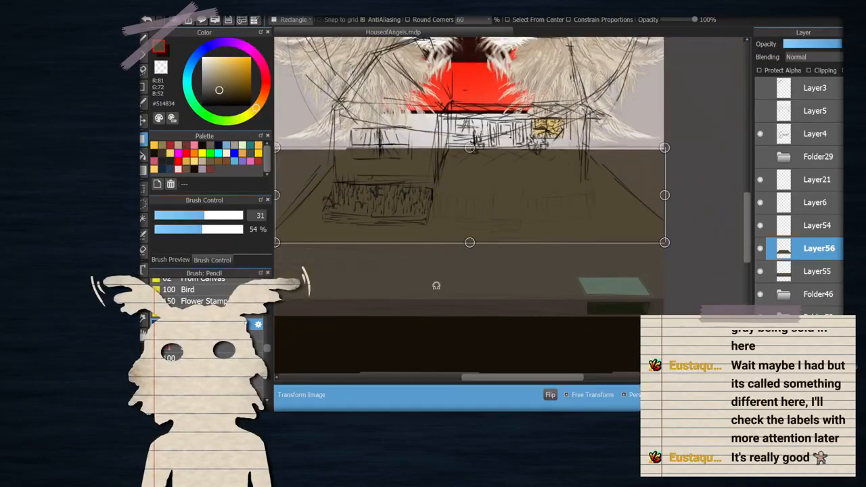
pyautogui.scroll(4, 507, 223)
pyautogui.moveTo(518, 210); pyautogui.dragTo(517, 214)
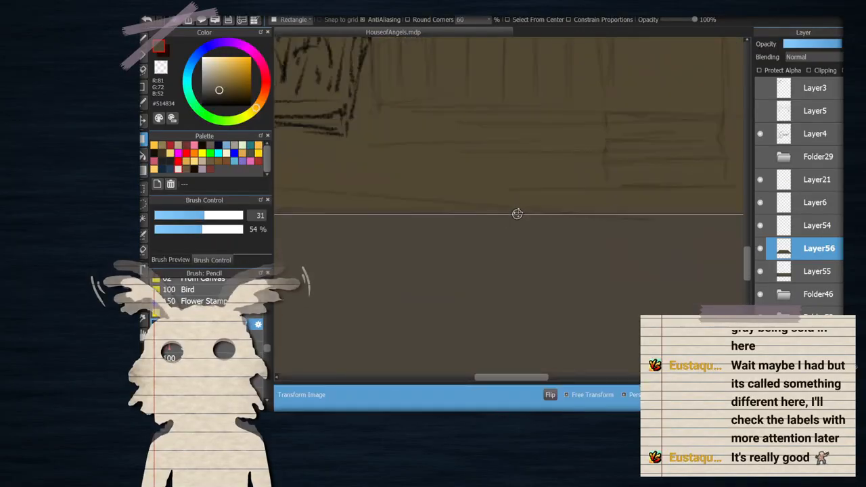
pyautogui.scroll(-2, 542, 267)
pyautogui.press('Return')
# Clip Layer56 to Layer55 and merge it down into Layer55
pyautogui.scroll(-4, 593, 220)
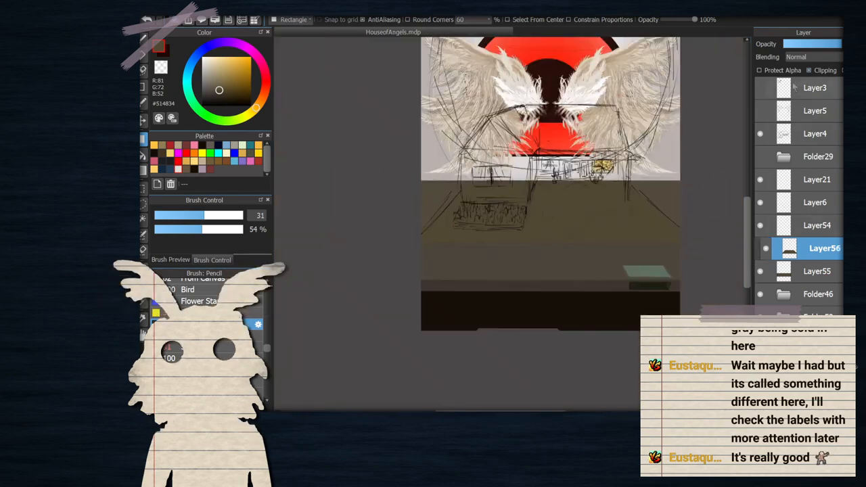
pyautogui.scroll(1, 573, 204)
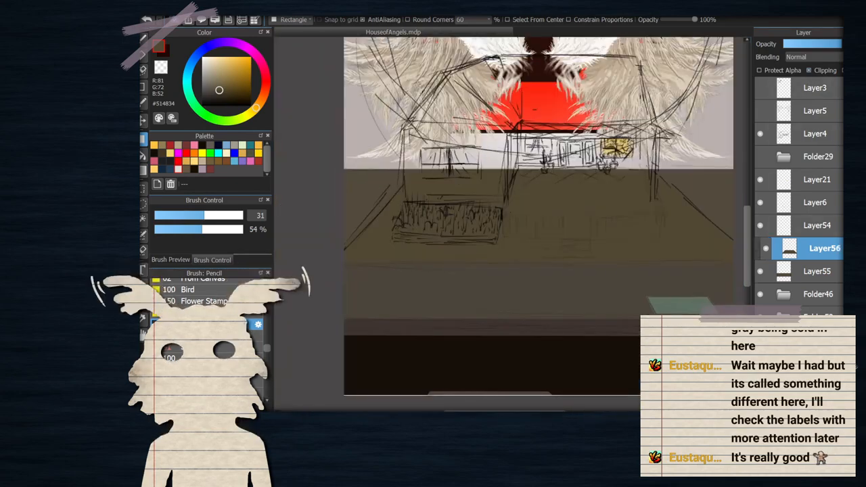
pyautogui.hotkey('ctrl', 'e')
# Hide and restore the Layer4 sketch to check the ground shape without it, and show the Layer5 sketch
pyautogui.click(760, 133)
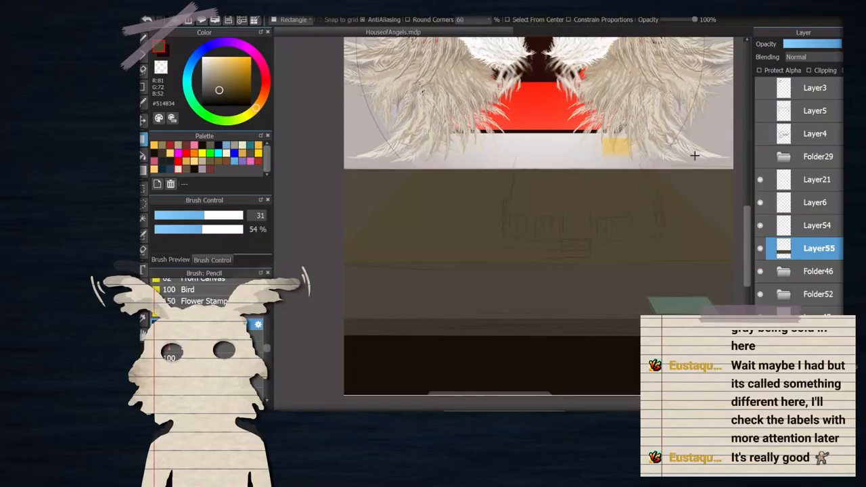
pyautogui.scroll(-1, 692, 155)
pyautogui.click(761, 134)
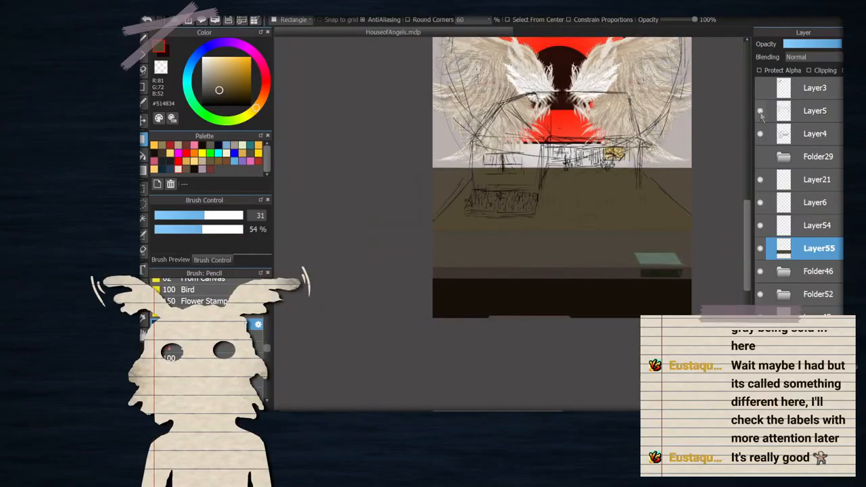
pyautogui.click(759, 134)
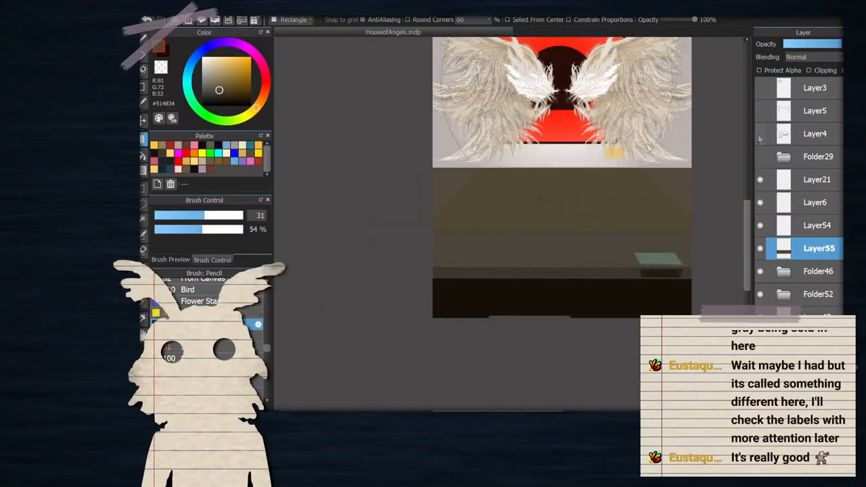
pyautogui.click(760, 134)
pyautogui.click(759, 111)
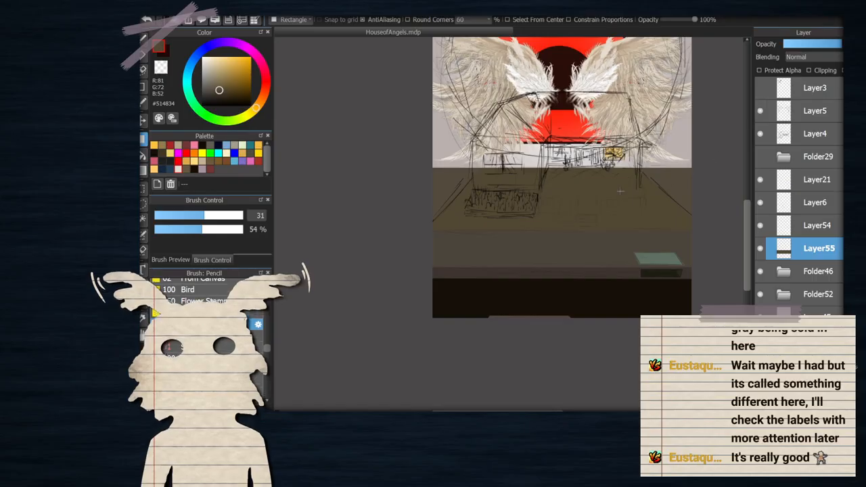
# Pick #4B412B and, on a new layer above Layer55, draw a thin horizontal rectangle along the base of the faintly sketched porch railing
pyautogui.scroll(2, 619, 193)
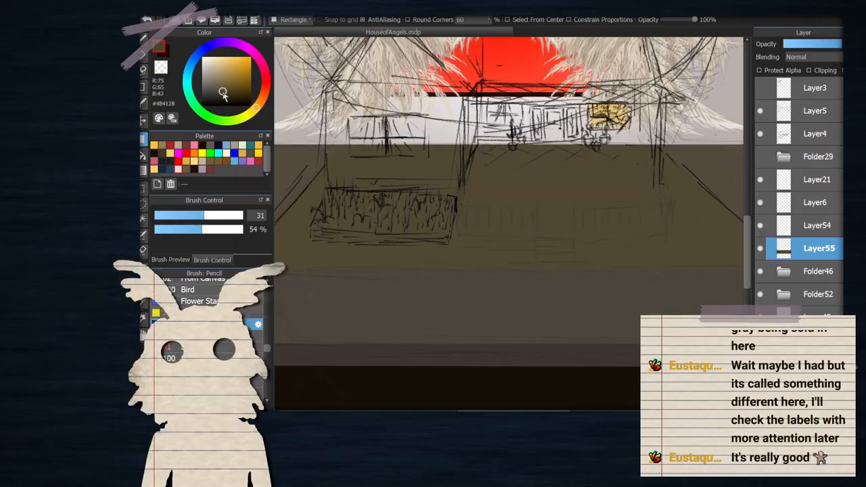
pyautogui.hotkey('shift', 'n')
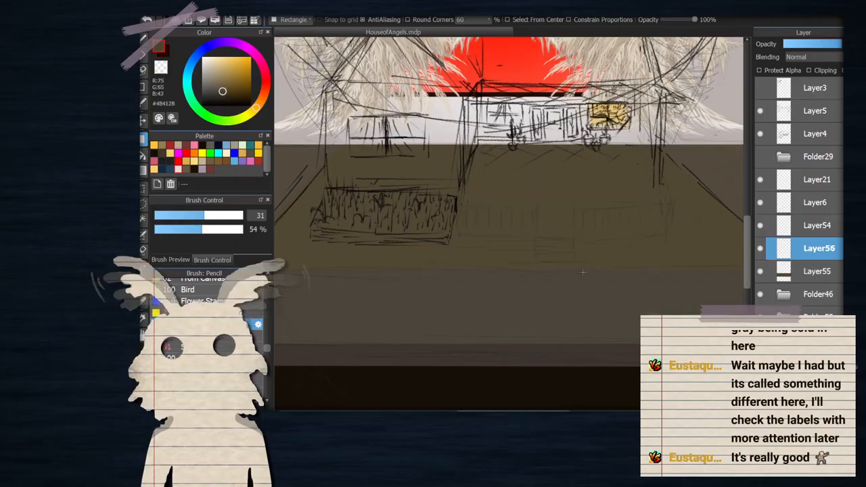
pyautogui.scroll(2, 668, 230)
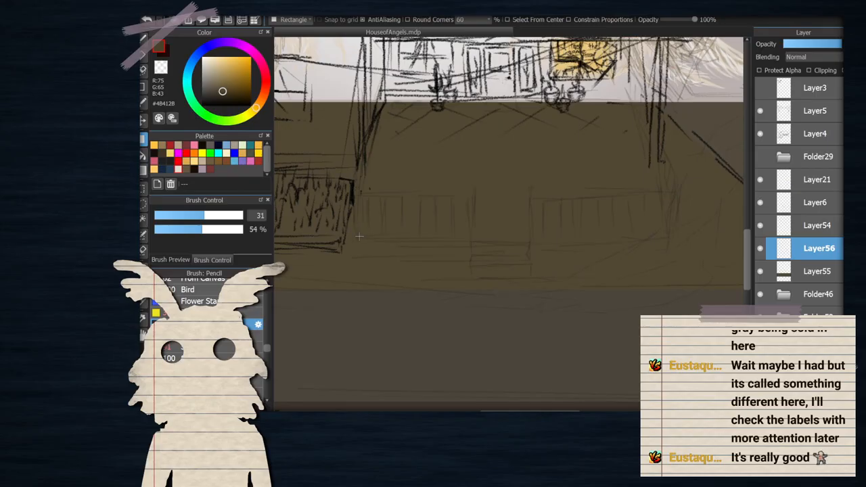
pyautogui.moveTo(389, 245); pyautogui.dragTo(671, 250)
# On another new layer, draw a #655635 rectangle over the opening between the railings as the upper part of the sketched steps
pyautogui.hotkey('shift', 'n')
pyautogui.scroll(2, 471, 237)
pyautogui.moveTo(519, 260); pyautogui.dragTo(593, 276)
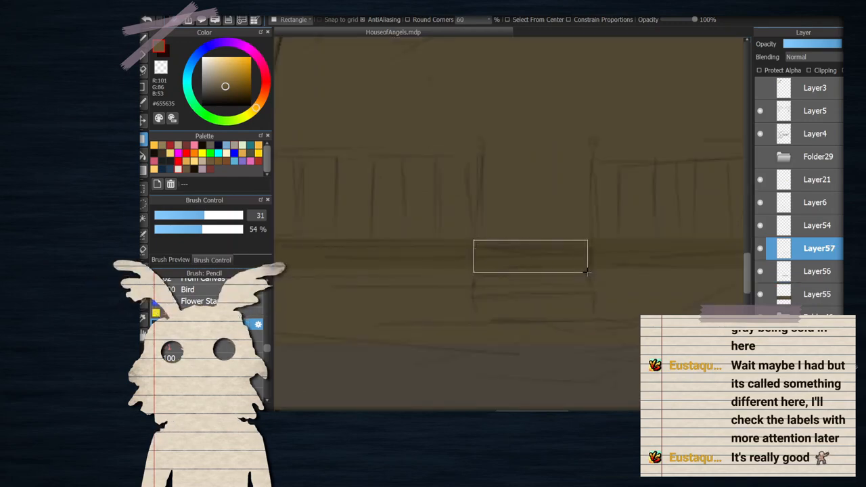
pyautogui.moveTo(590, 269); pyautogui.dragTo(590, 271)
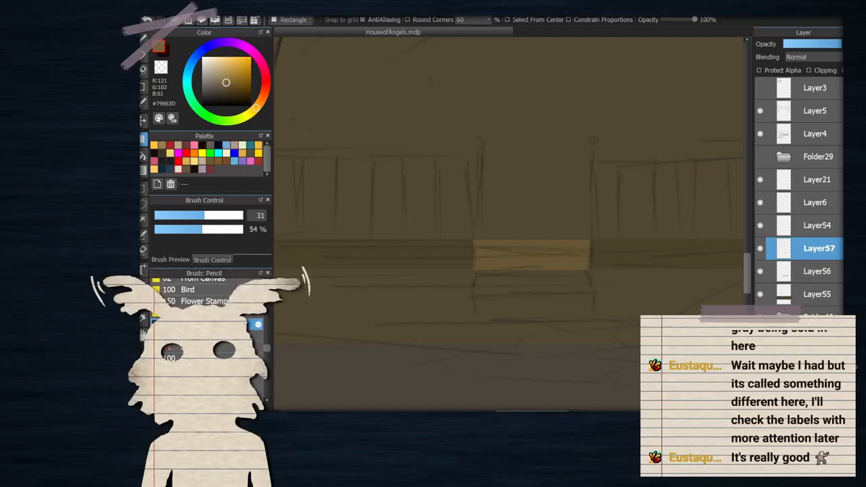
# Pick #79663D and, on a new layer, draw a lighter rectangle directly beneath the upper step block
pyautogui.hotkey('ctrl', 'shift', 'n')
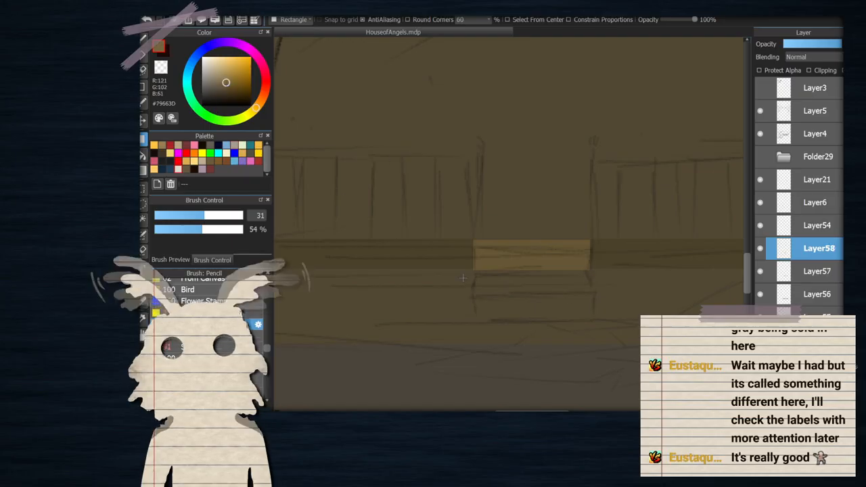
pyautogui.scroll(3, 500, 276)
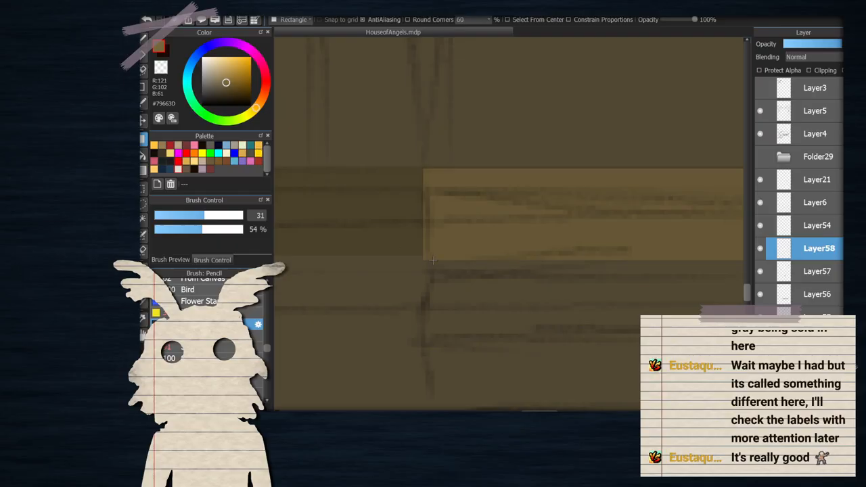
pyautogui.scroll(-2, 433, 259)
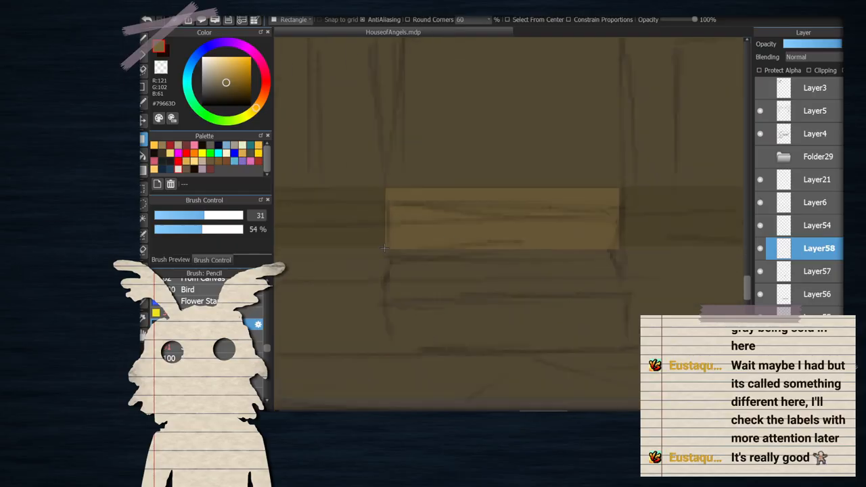
pyautogui.moveTo(416, 254); pyautogui.dragTo(622, 292)
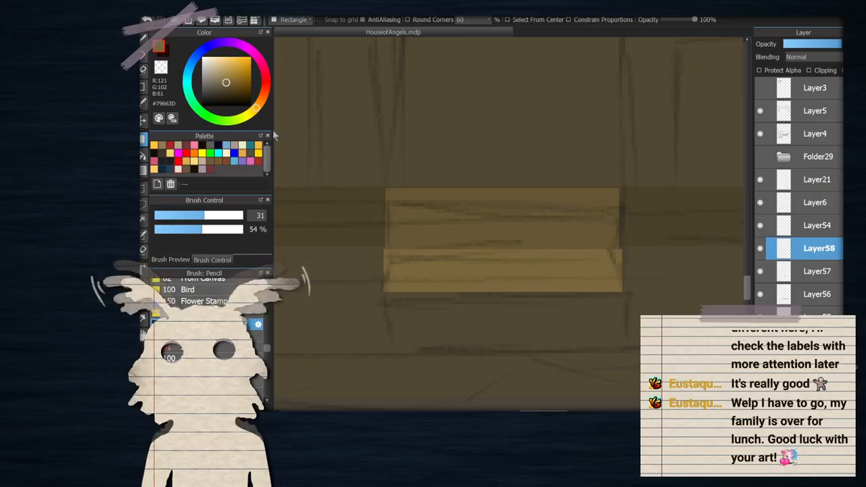
# Free transform the lighter step rectangle into a trapezoid, pulling its upper corners inward and its lower corners outward
pyautogui.hotkey('ctrl', 't')
pyautogui.scroll(2, 395, 227)
pyautogui.moveTo(322, 238)
pyautogui.mouseDown()
pyautogui.moveTo(336, 247)
pyautogui.moveTo(328, 237)
pyautogui.mouseUp()
pyautogui.scroll(-3, 369, 206)
pyautogui.scroll(2, 557, 233)
pyautogui.moveTo(633, 193)
pyautogui.mouseDown()
pyautogui.moveTo(614, 201)
pyautogui.moveTo(625, 191)
pyautogui.mouseUp()
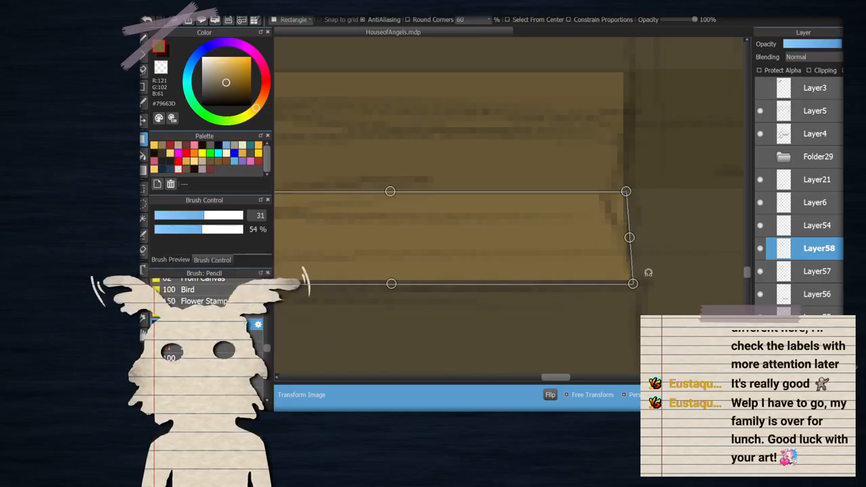
pyautogui.moveTo(632, 284); pyautogui.dragTo(653, 284)
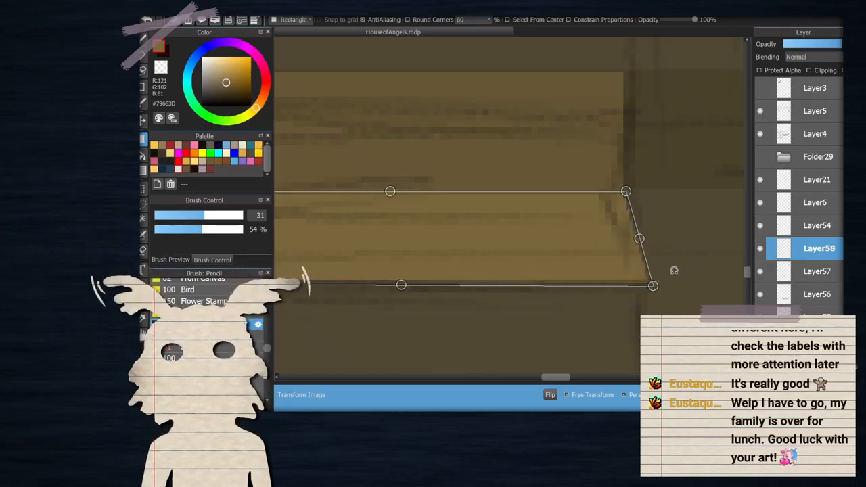
pyautogui.scroll(-3, 691, 260)
pyautogui.scroll(3, 582, 274)
pyautogui.moveTo(482, 240); pyautogui.dragTo(467, 249)
pyautogui.scroll(-2, 449, 219)
pyautogui.scroll(1, 450, 219)
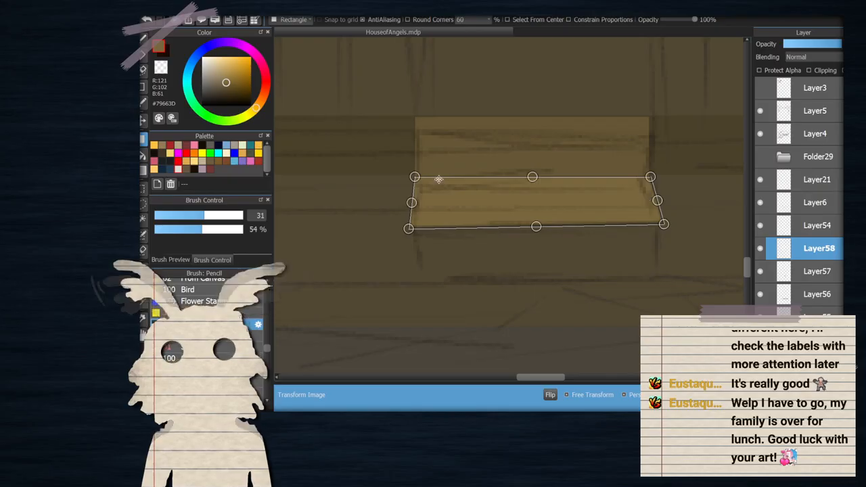
# Align the trapezoid's upper corners with the block above, draw its lower-right corner slightly inward, and apply the transform
pyautogui.scroll(2, 414, 185)
pyautogui.moveTo(457, 167)
pyautogui.mouseDown()
pyautogui.moveTo(454, 207)
pyautogui.moveTo(455, 170)
pyautogui.mouseUp()
pyautogui.scroll(-2, 455, 169)
pyautogui.scroll(2, 670, 163)
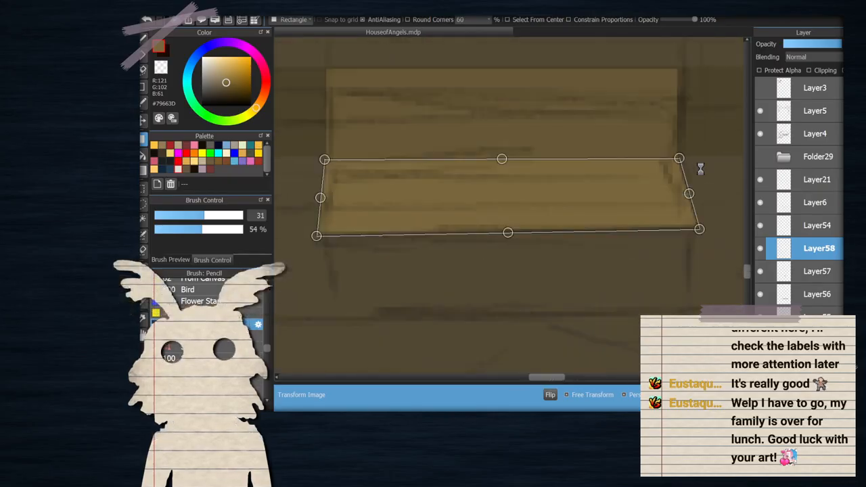
pyautogui.scroll(1, 669, 163)
pyautogui.moveTo(670, 163); pyautogui.dragTo(669, 155)
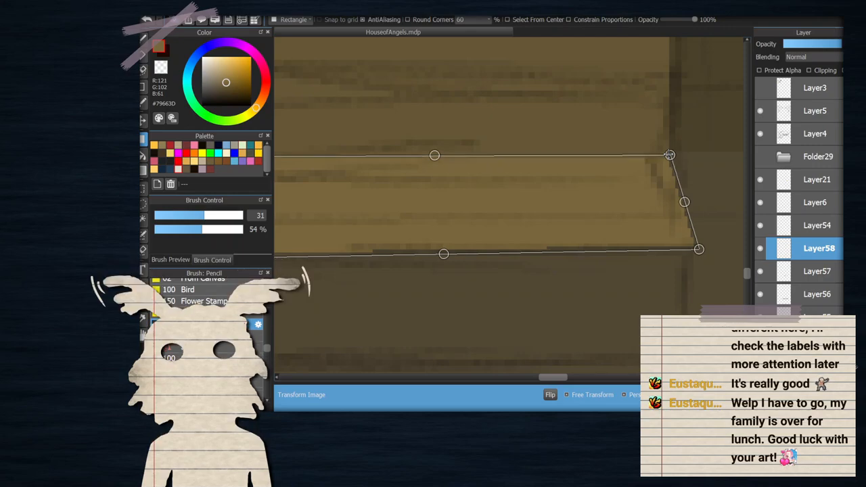
pyautogui.scroll(-2, 657, 182)
pyautogui.scroll(1, 671, 206)
pyautogui.moveTo(682, 222); pyautogui.dragTo(678, 222)
pyautogui.press('Return')
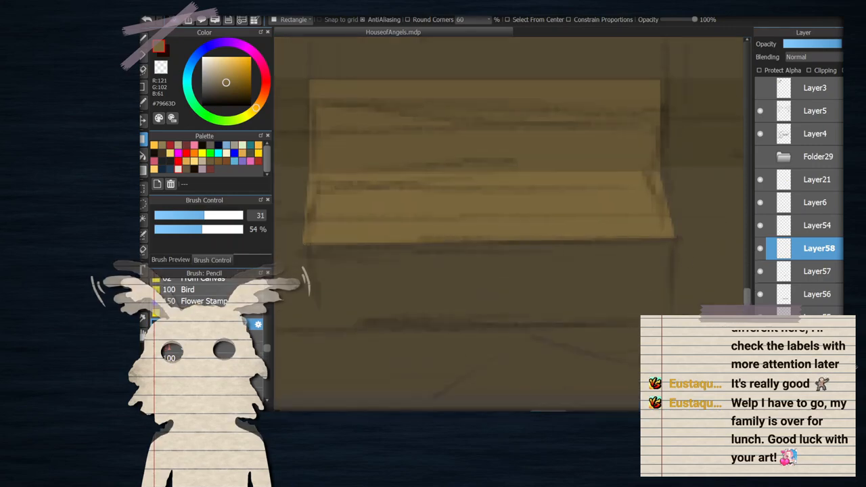
# Select Layer54 and examine the two step blocks against the whole composition
pyautogui.scroll(-3, 595, 233)
pyautogui.scroll(1, 582, 228)
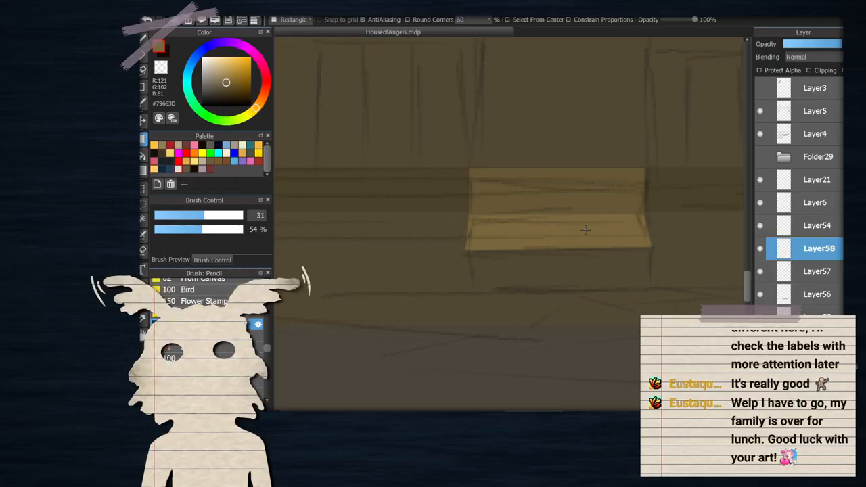
pyautogui.scroll(-1, 586, 230)
pyautogui.click(759, 227)
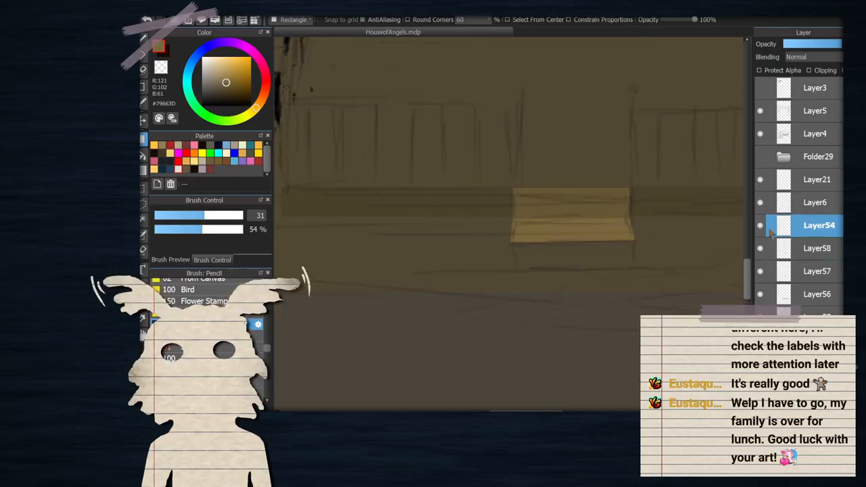
pyautogui.scroll(-5, 718, 235)
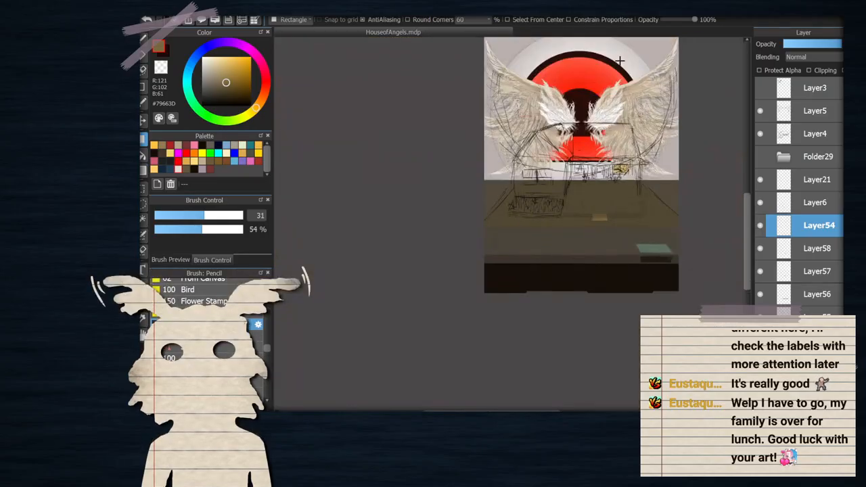
pyautogui.scroll(4, 595, 203)
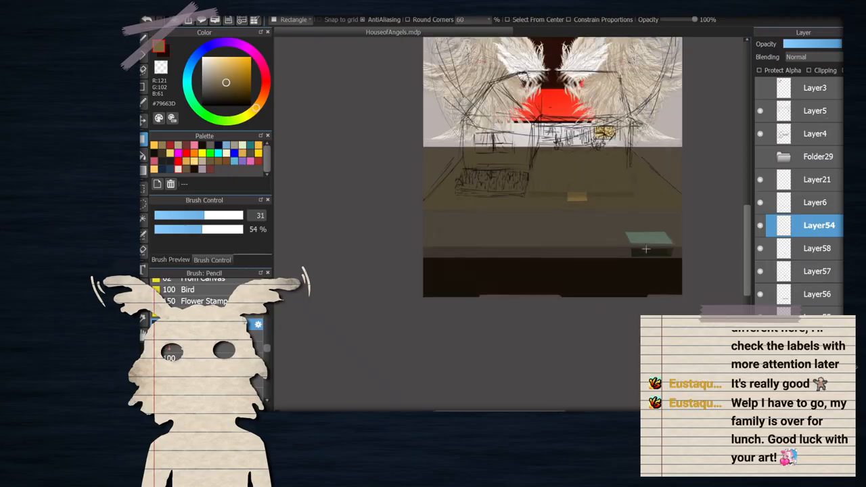
pyautogui.scroll(3, 566, 173)
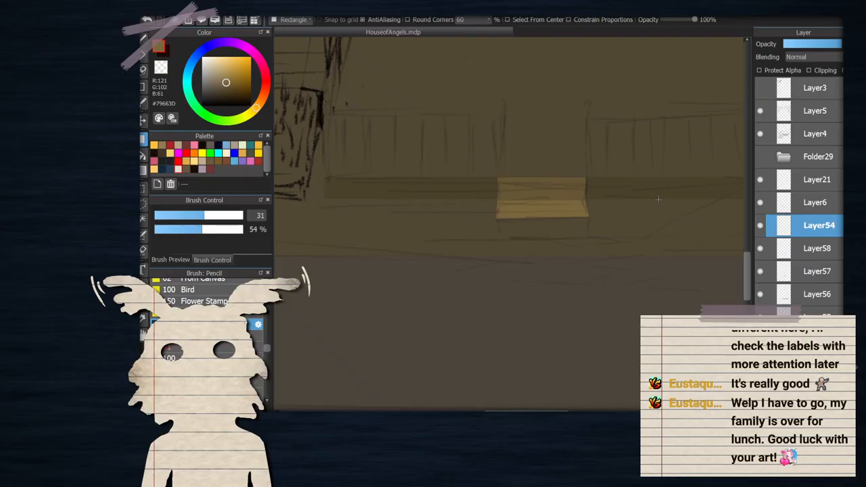
pyautogui.scroll(-2, 580, 190)
pyautogui.scroll(3, 568, 218)
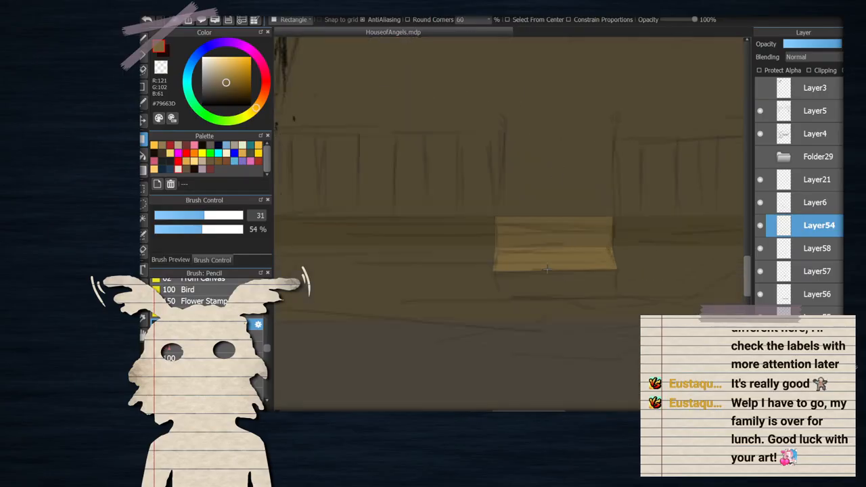
# Pick #5B4D2E and, on a new layer above Layer54, draw a rectangle directly beneath the lighter trapezoid as the step's front face
pyautogui.scroll(-2, 546, 269)
pyautogui.scroll(4, 545, 233)
pyautogui.click(760, 257)
pyautogui.click(761, 257)
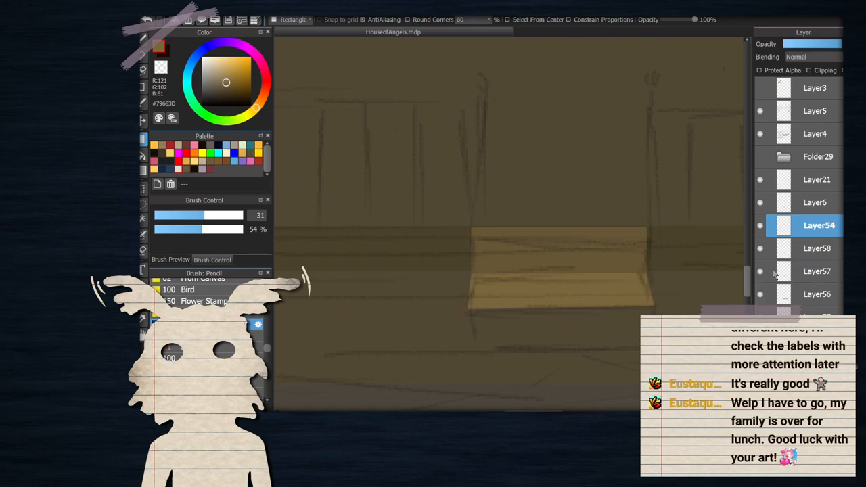
pyautogui.click(226, 88)
pyautogui.moveTo(468, 309); pyautogui.dragTo(655, 352)
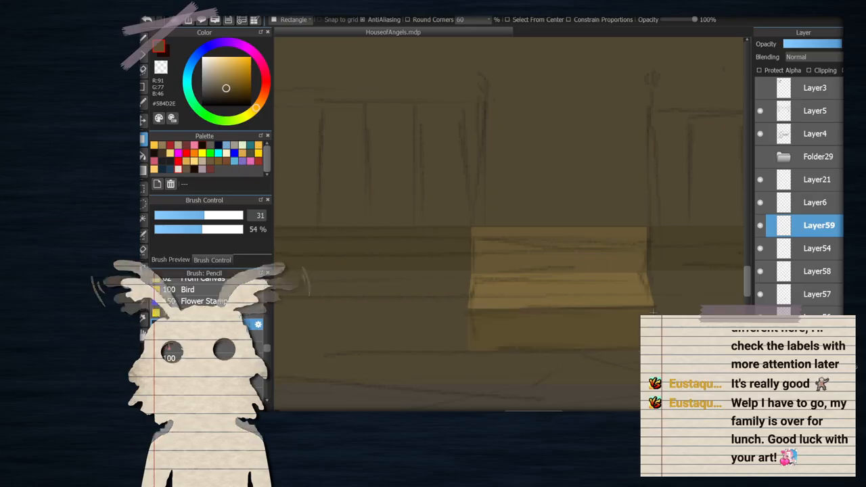
# Draw small #5B4D2E rectangles along the front face's upper edge to fill the gaps beneath the trapezoid's corners
pyautogui.scroll(2, 660, 332)
pyautogui.scroll(-1, 463, 288)
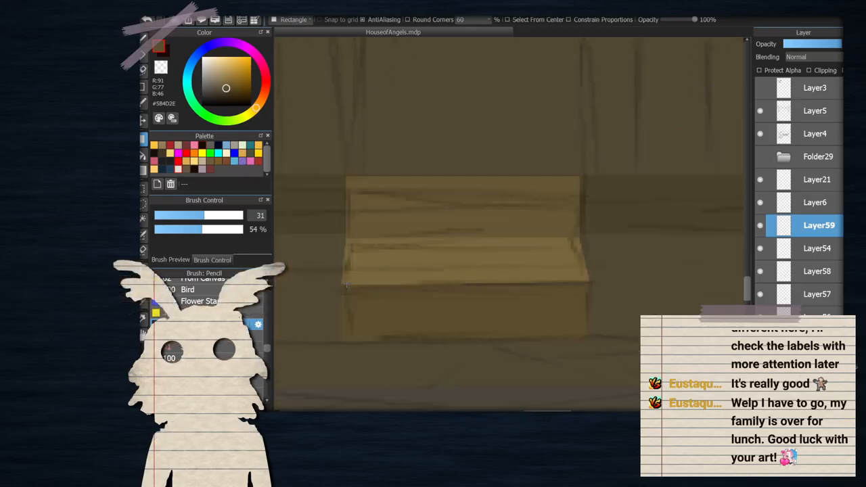
pyautogui.moveTo(402, 288); pyautogui.dragTo(342, 284)
pyautogui.scroll(3, 425, 241)
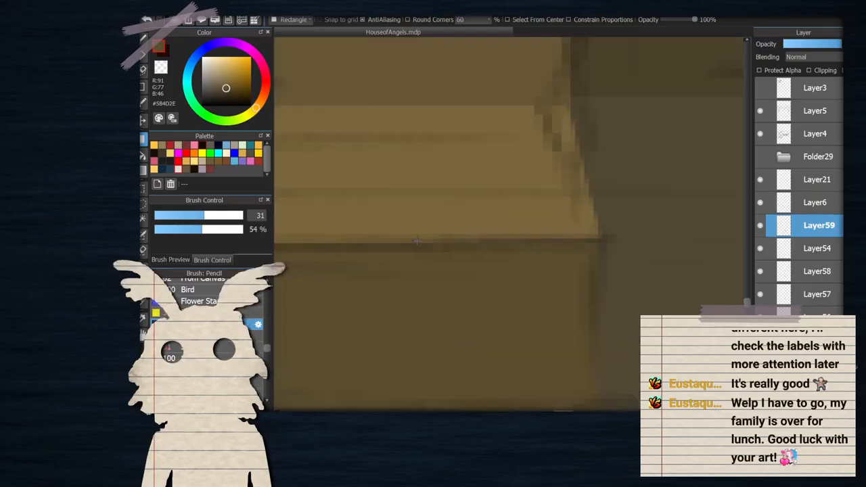
pyautogui.moveTo(369, 237); pyautogui.dragTo(602, 268)
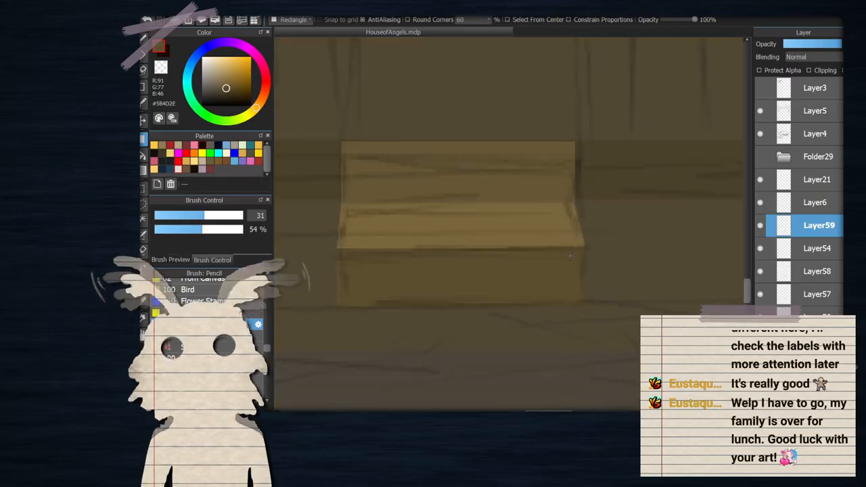
# Hide the railing sketch on Layer6 and toggle the step layers' visibility to check which block each one holds
pyautogui.click(760, 135)
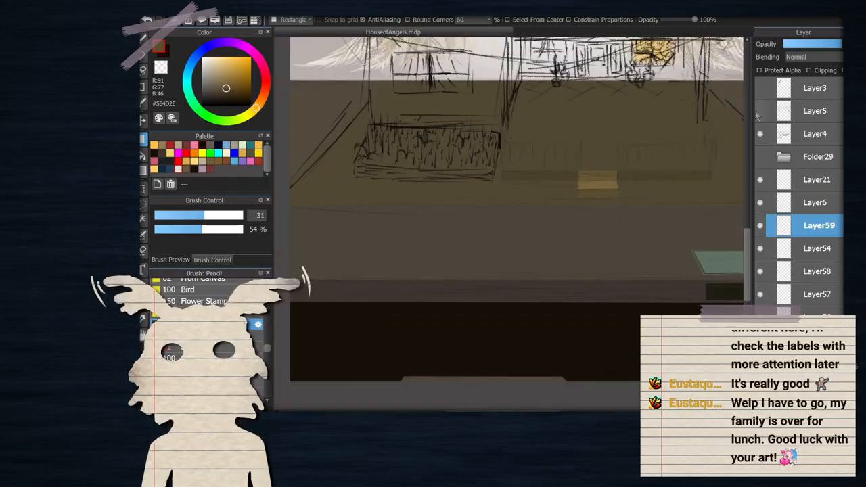
pyautogui.click(759, 179)
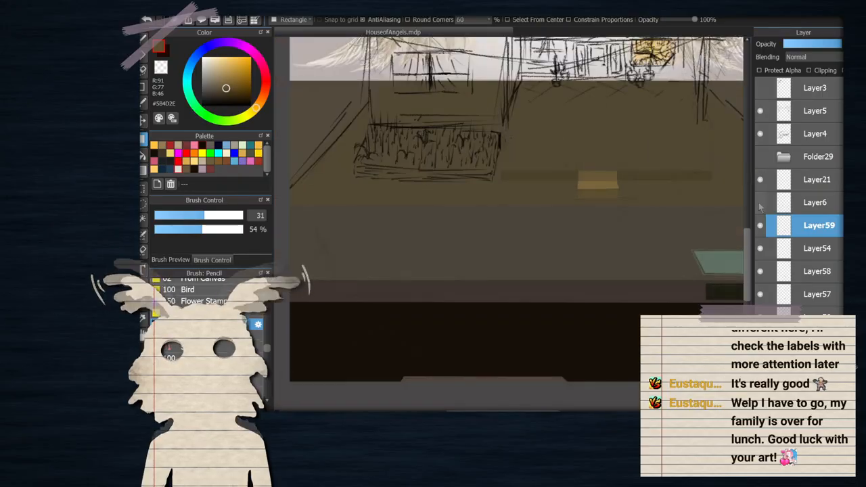
pyautogui.scroll(5, 603, 241)
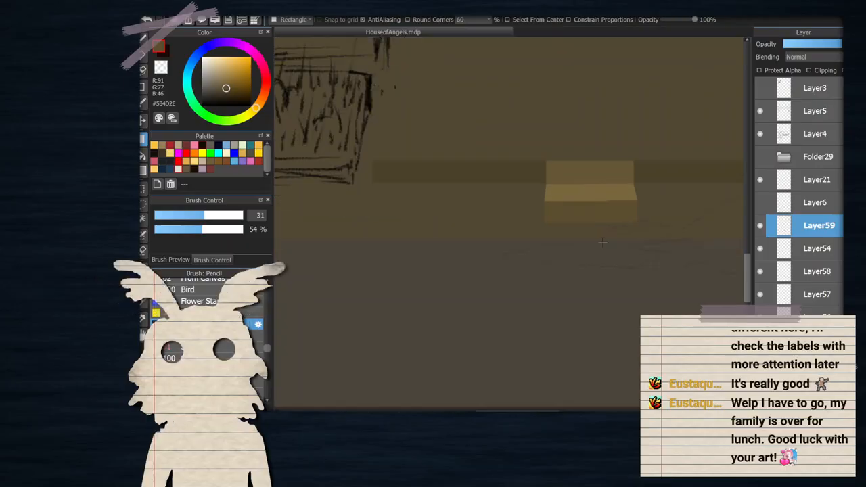
pyautogui.scroll(-5, 598, 241)
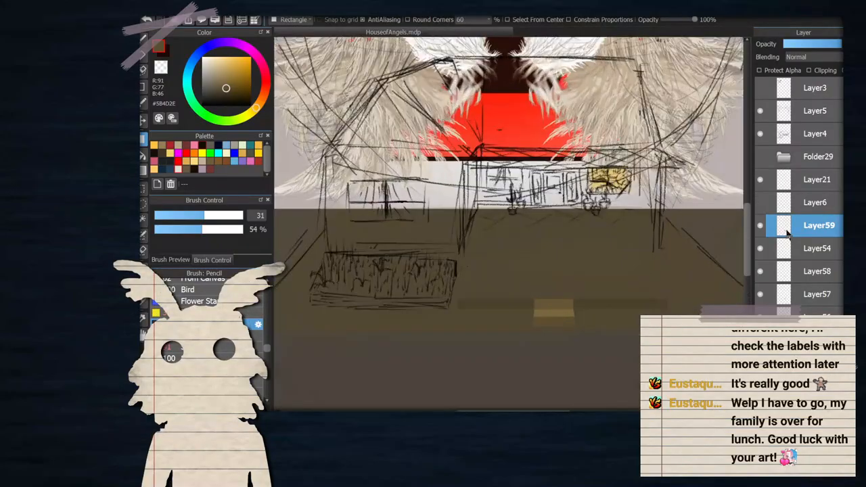
pyautogui.click(763, 227)
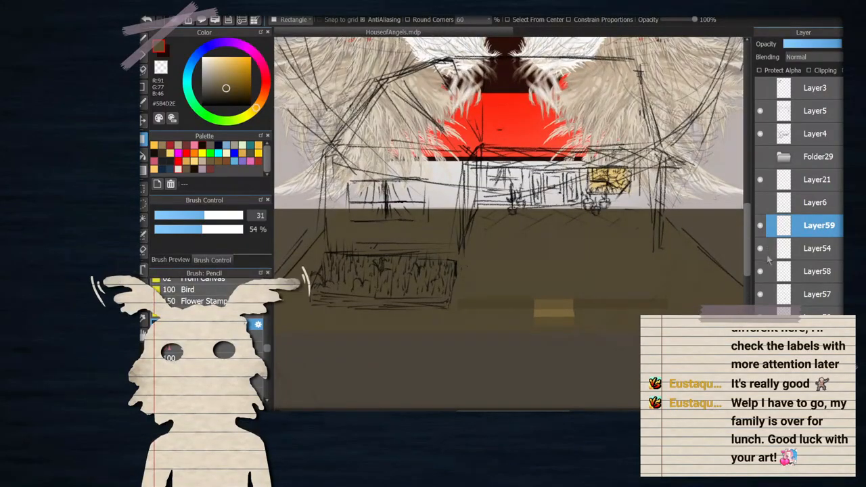
pyautogui.click(760, 249)
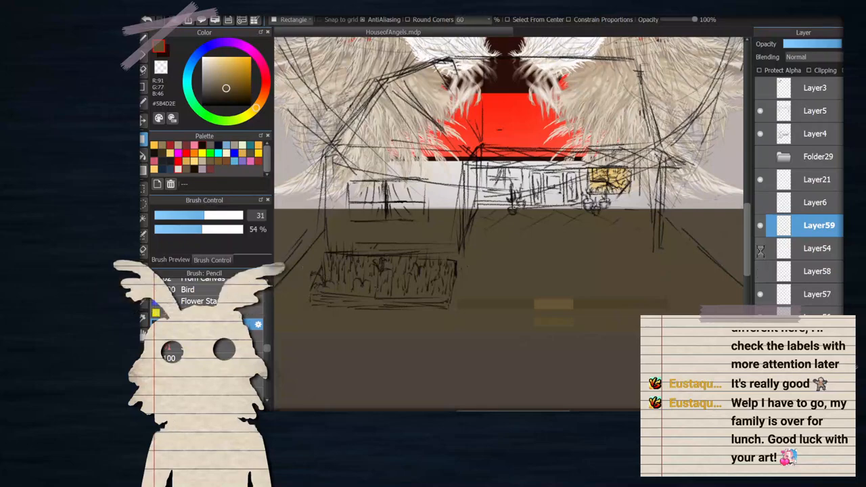
pyautogui.click(760, 271)
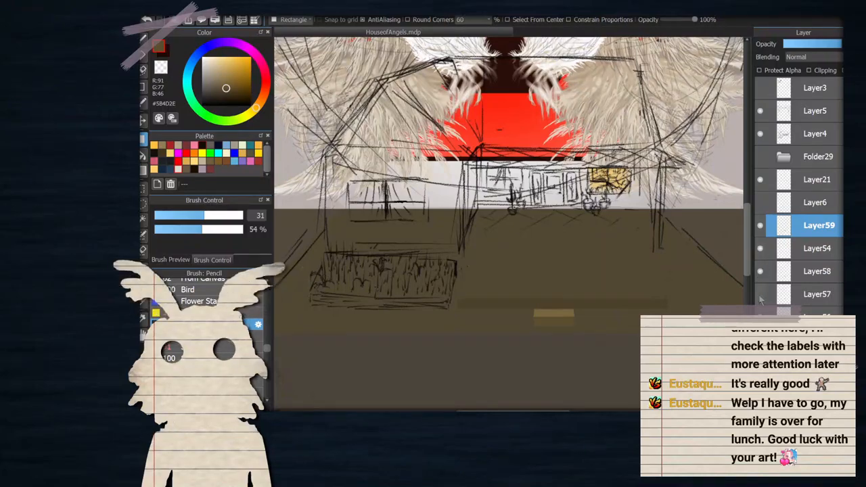
# Move Layer59 below Layer54 and merge it with Layer58 into Layer57 so the steps share one layer
pyautogui.moveTo(771, 227); pyautogui.dragTo(771, 271)
pyautogui.click(761, 271)
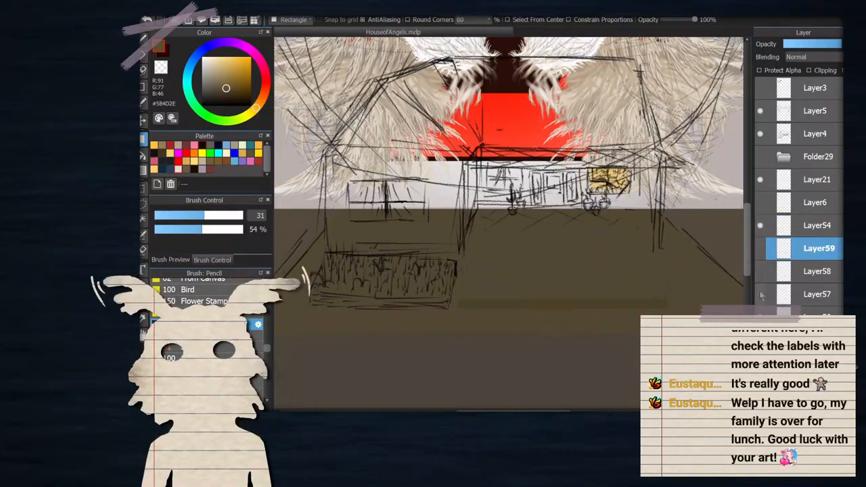
pyautogui.hotkey('ctrl', 'e')
# Darken the merged steps on Layer57 with a colour adjustment so they blend into the brown yard
pyautogui.moveTo(549, 342); pyautogui.dragTo(543, 325)
pyautogui.scroll(1, 548, 295)
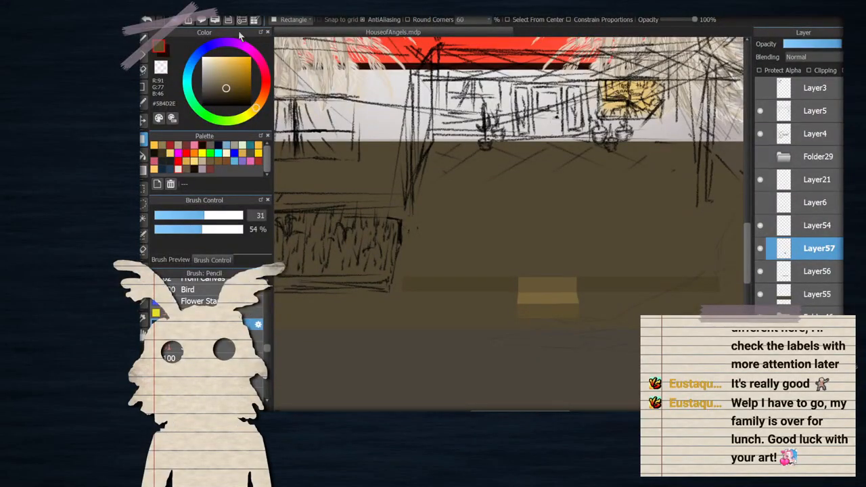
pyautogui.moveTo(264, 161); pyautogui.dragTo(247, 153)
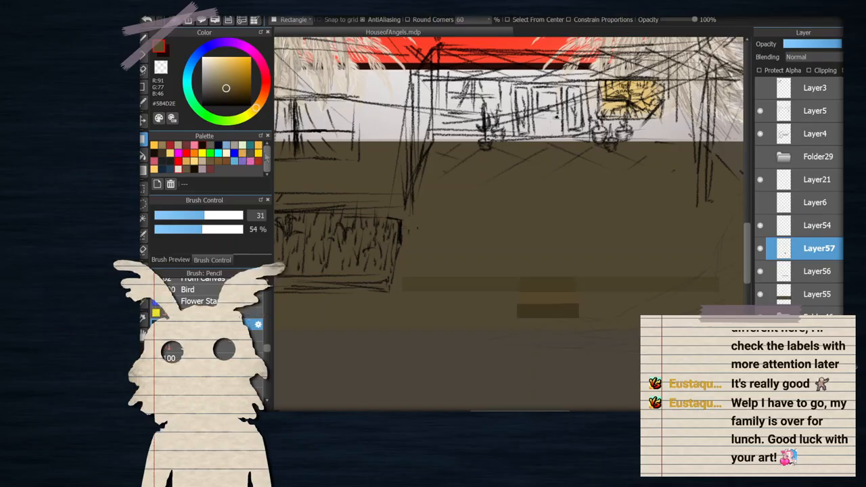
pyautogui.moveTo(266, 158); pyautogui.dragTo(266, 159)
# Examine the darkened steps against the porch base, the sketched posts and the whole composition
pyautogui.scroll(-3, 619, 260)
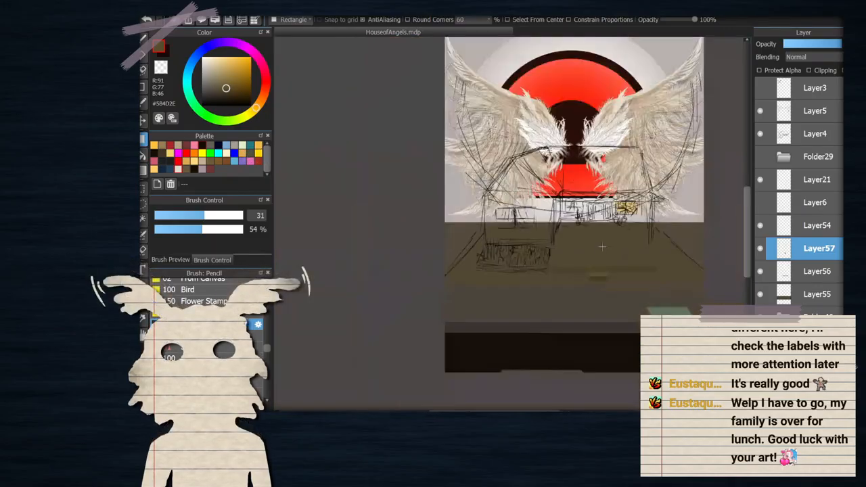
pyautogui.scroll(1, 604, 244)
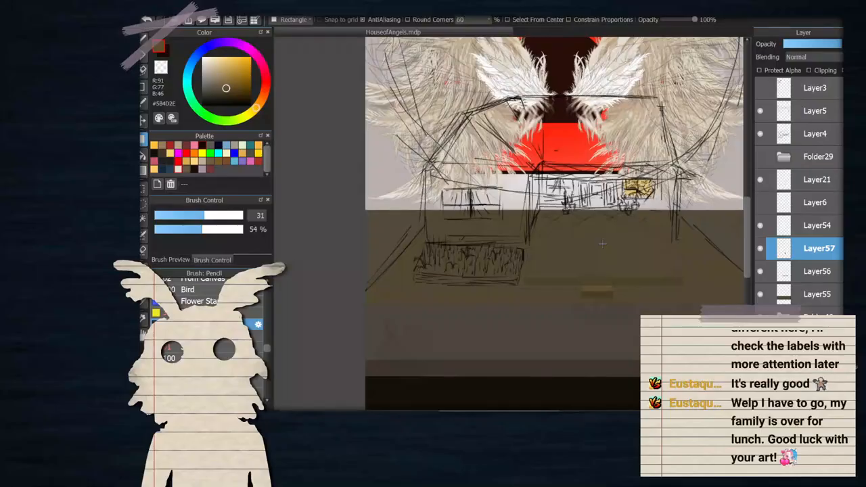
pyautogui.scroll(-3, 603, 244)
pyautogui.scroll(4, 632, 256)
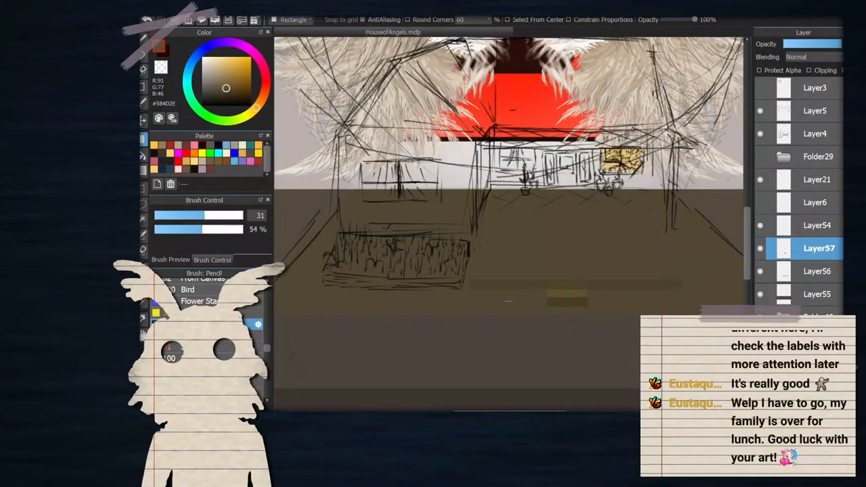
pyautogui.scroll(-2, 524, 298)
pyautogui.scroll(3, 519, 277)
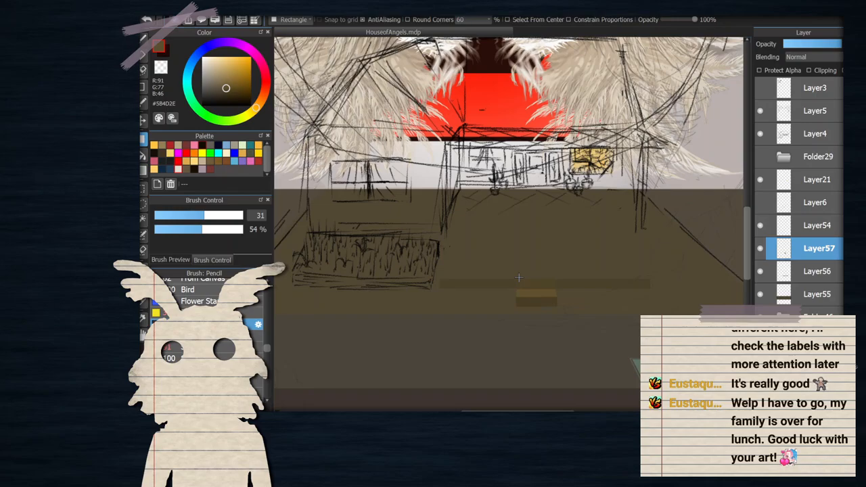
pyautogui.scroll(-2, 519, 278)
pyautogui.scroll(5, 489, 192)
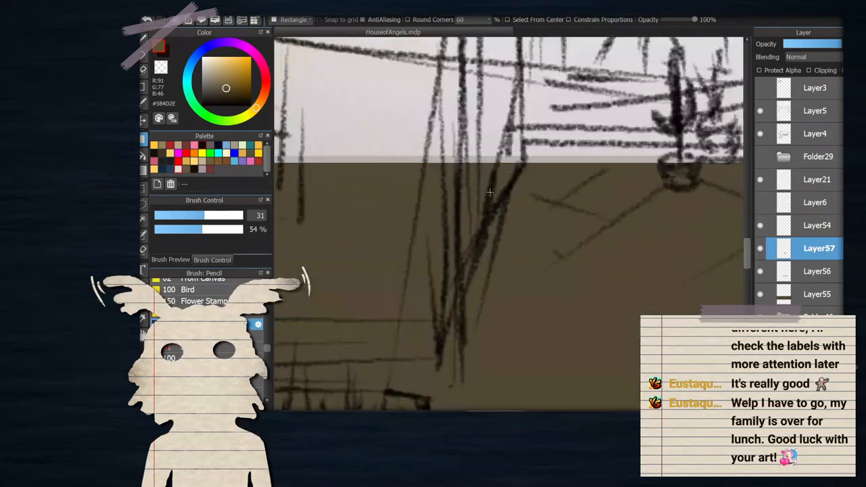
pyautogui.scroll(-1, 481, 187)
pyautogui.scroll(-2, 476, 197)
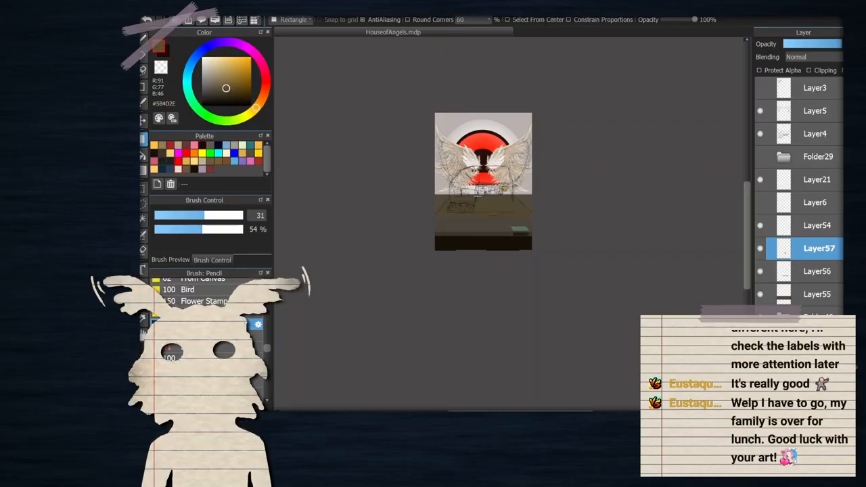
pyautogui.scroll(6, 477, 196)
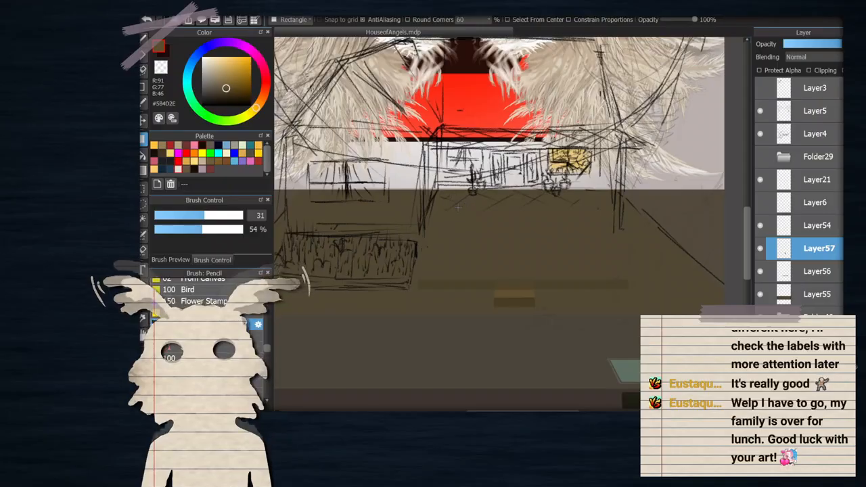
pyautogui.scroll(-2, 424, 124)
pyautogui.scroll(2, 424, 124)
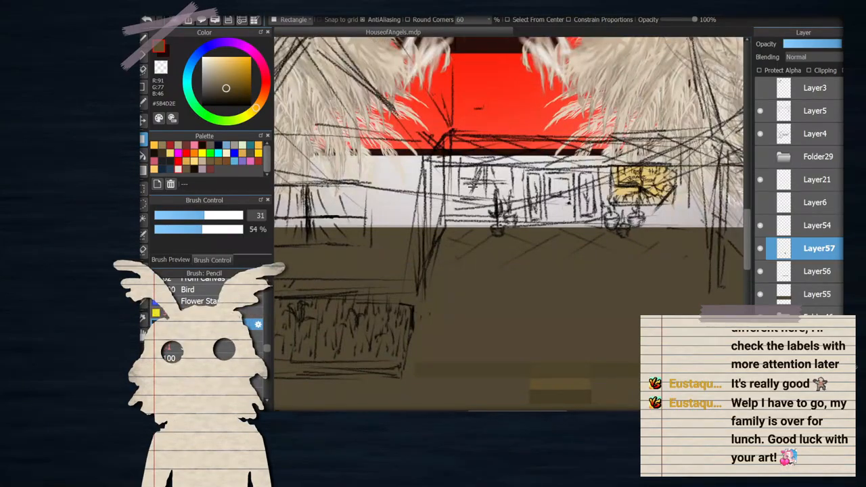
pyautogui.scroll(-2, 494, 179)
pyautogui.scroll(1, 500, 187)
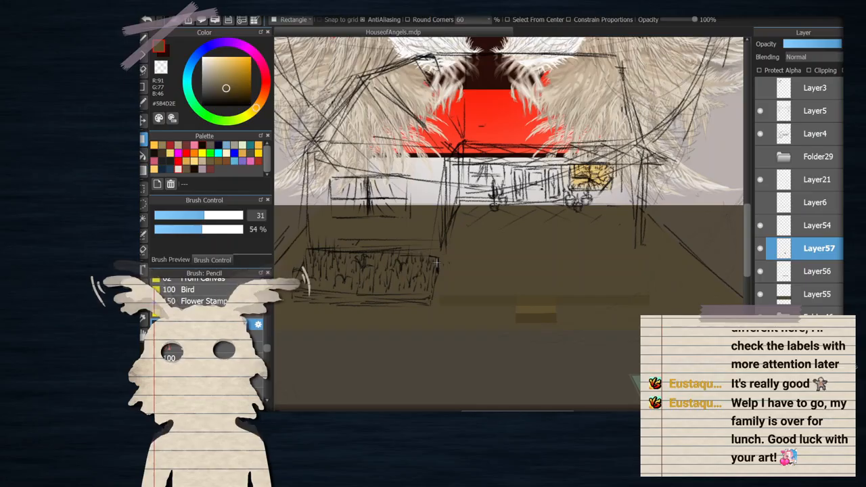
# Show the railing sketch on Layer6 again
pyautogui.scroll(-2, 440, 257)
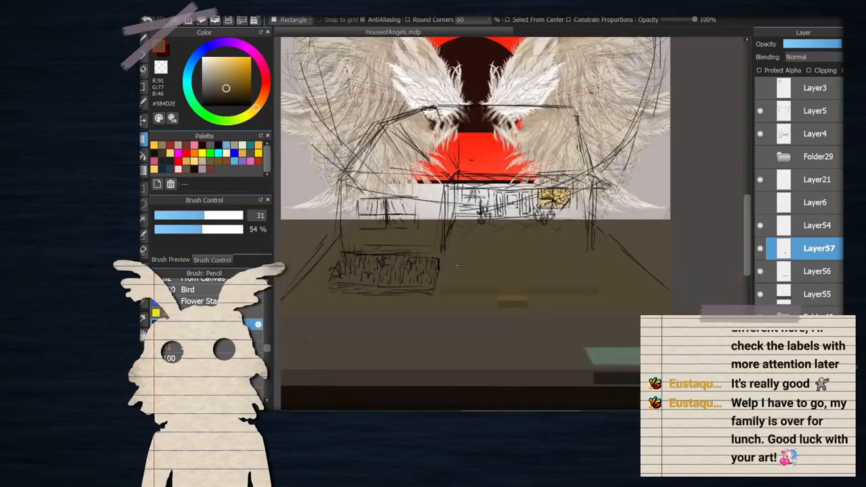
pyautogui.scroll(2, 450, 244)
pyautogui.scroll(-1, 580, 214)
pyautogui.scroll(2, 580, 215)
pyautogui.scroll(-1, 580, 215)
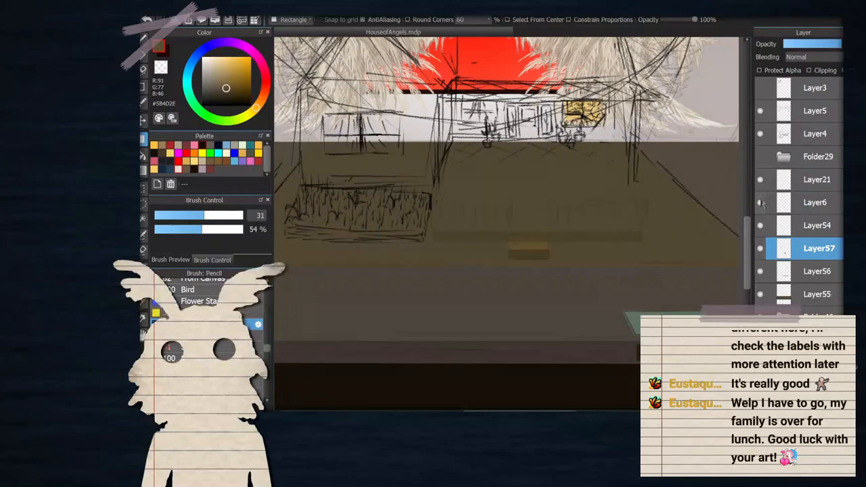
# Examine the sketched porch railings, the front door and the yellow window on the house wall
pyautogui.scroll(2, 558, 234)
pyautogui.scroll(-2, 558, 234)
pyautogui.scroll(1, 514, 162)
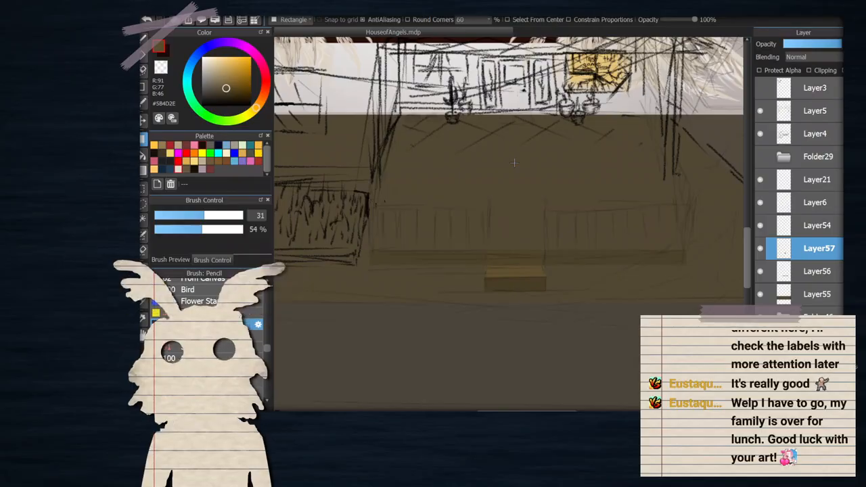
pyautogui.scroll(3, 515, 162)
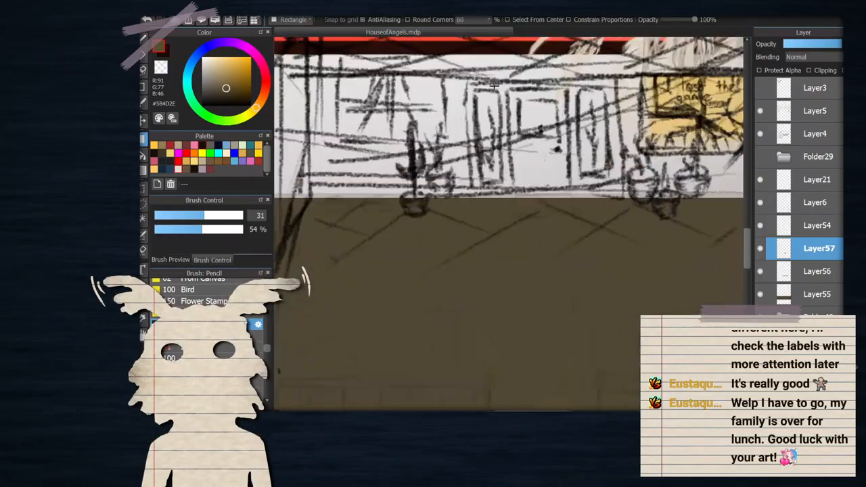
pyautogui.scroll(3, 535, 128)
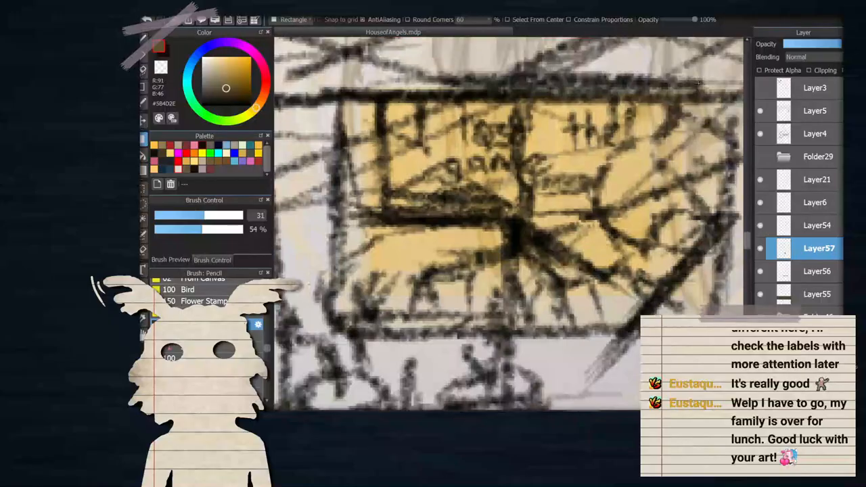
# Examine the yellow window, the porch sketch and the steps within the whole house composition
pyautogui.scroll(-1, 479, 161)
pyautogui.scroll(1, 479, 161)
pyautogui.scroll(-4, 528, 170)
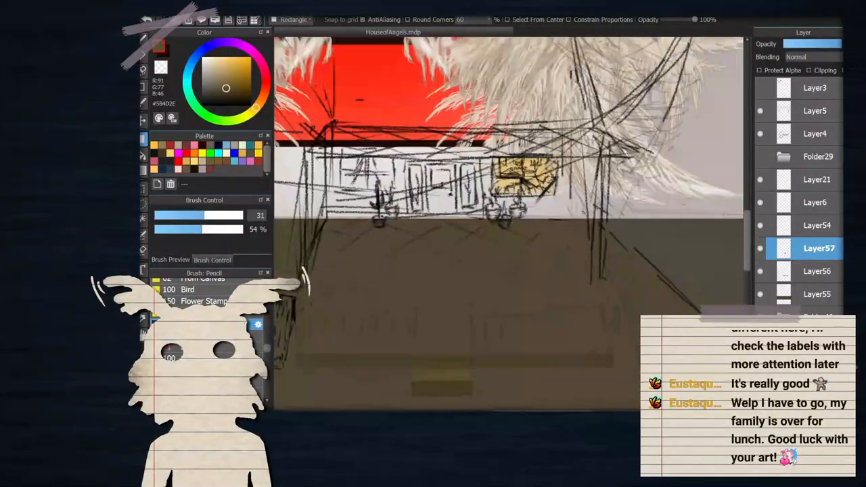
pyautogui.scroll(1, 504, 137)
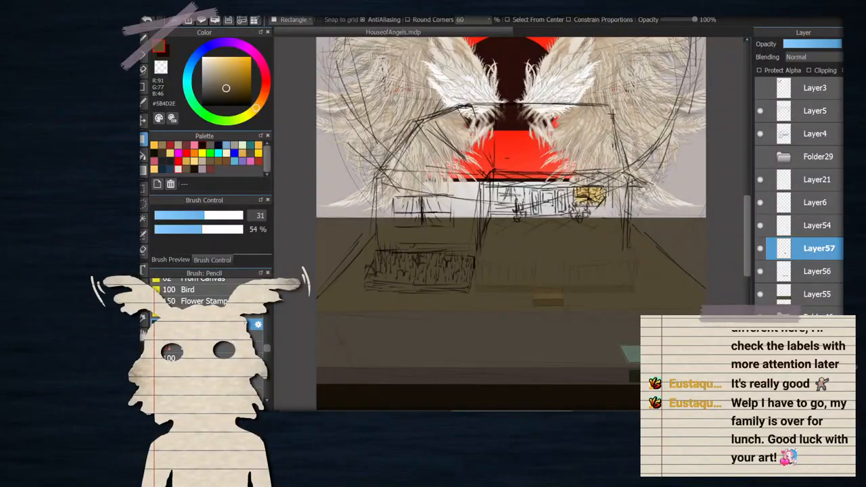
pyautogui.scroll(-3, 545, 282)
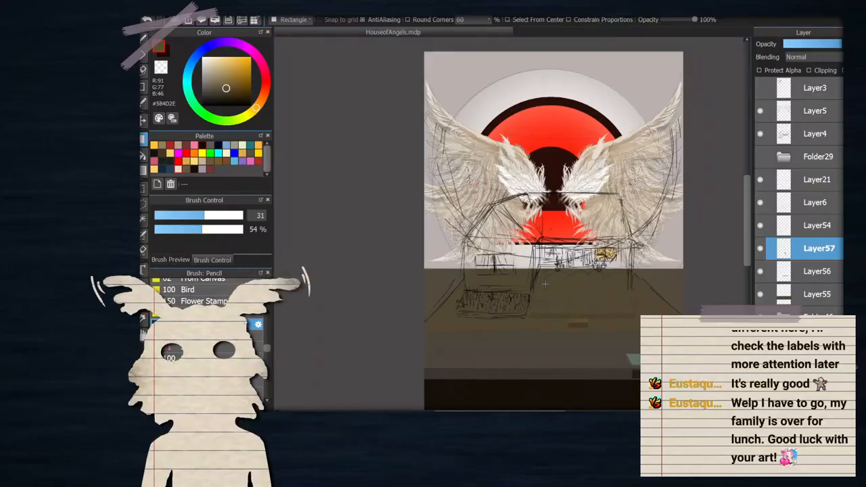
pyautogui.scroll(-1, 544, 284)
pyautogui.scroll(3, 535, 278)
pyautogui.scroll(-1, 492, 261)
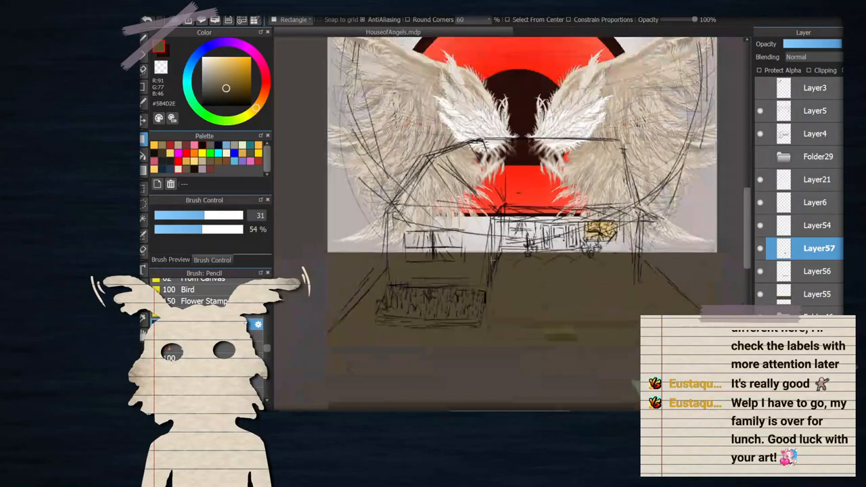
pyautogui.scroll(1, 493, 261)
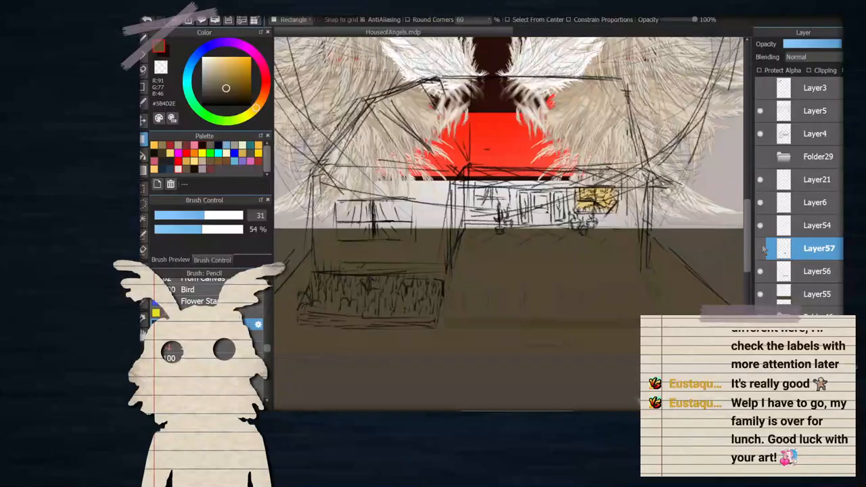
# Add a new layer directly above Layer55, beneath the porch base layer
pyautogui.click(792, 295)
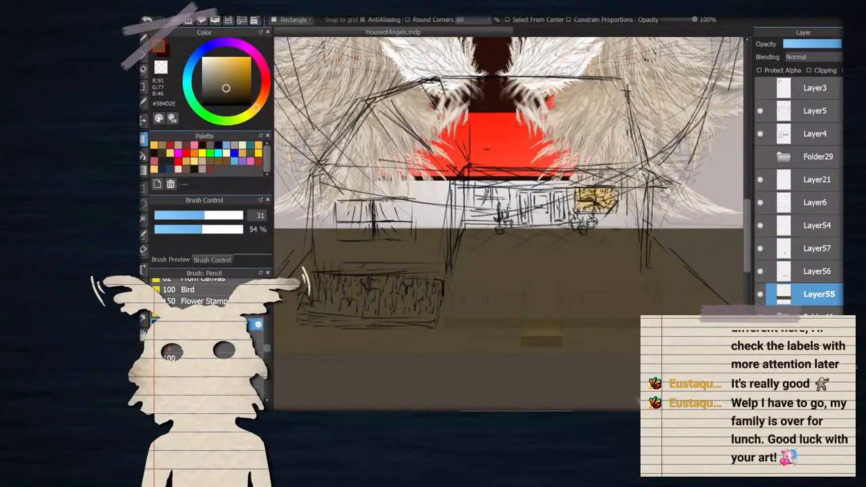
pyautogui.click(762, 404)
pyautogui.click(214, 87)
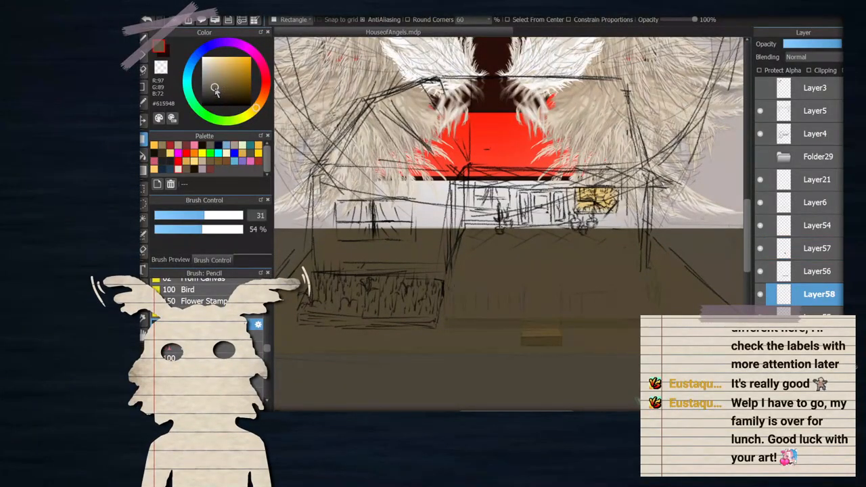
pyautogui.scroll(1, 487, 302)
pyautogui.moveTo(446, 273); pyautogui.dragTo(508, 338)
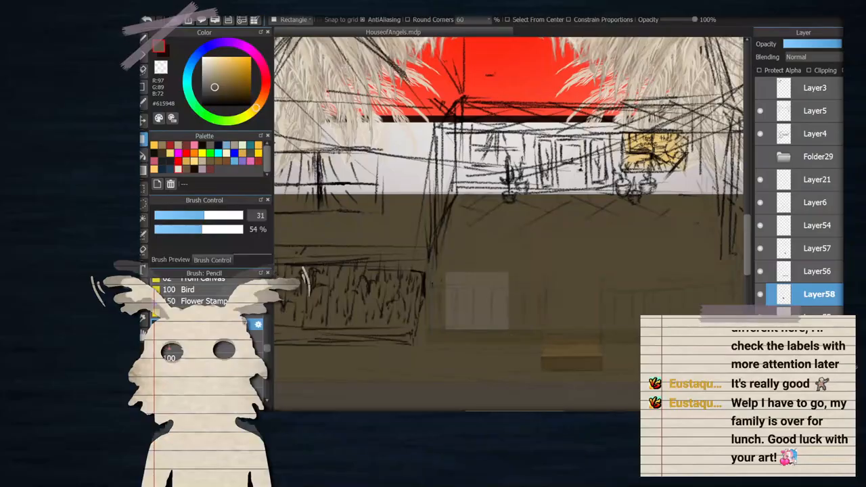
pyautogui.scroll(-2, 513, 237)
pyautogui.hotkey('ctrl', 'z')
pyautogui.click(218, 92)
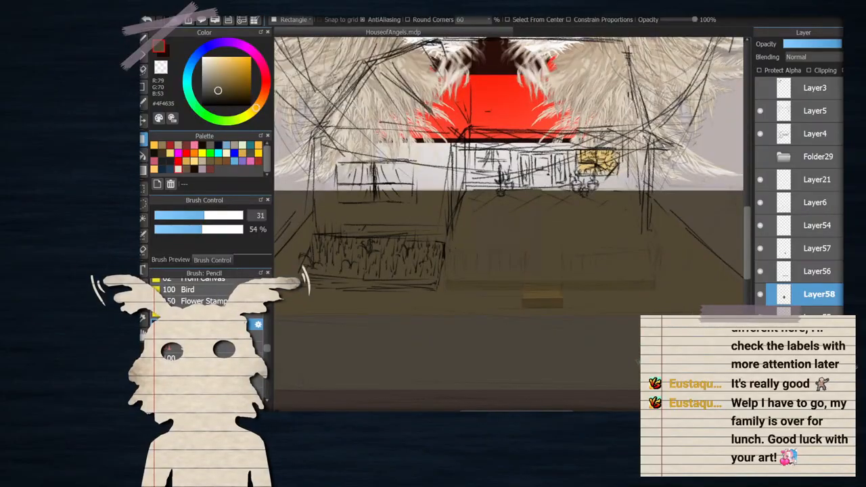
pyautogui.click(220, 95)
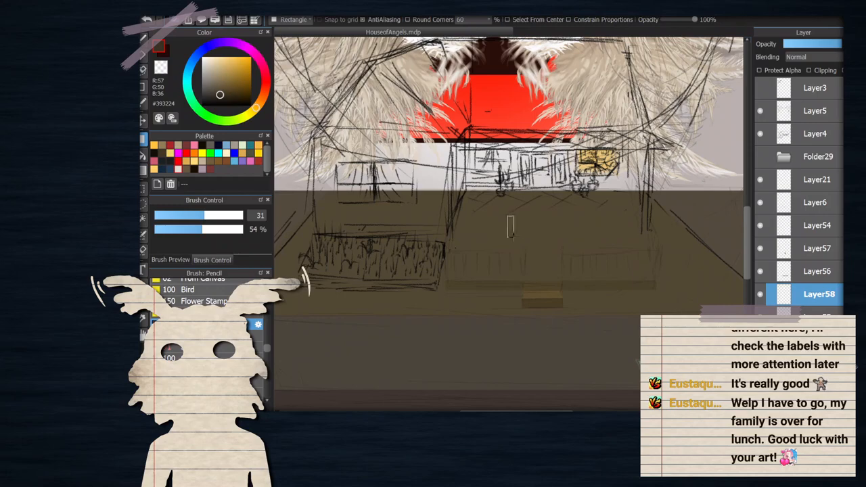
pyautogui.moveTo(513, 236); pyautogui.dragTo(571, 278)
pyautogui.hotkey('ctrl', 'z')
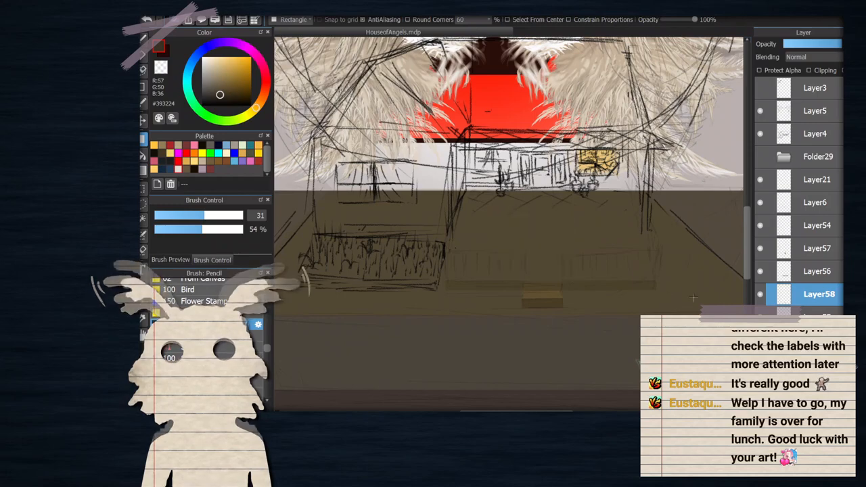
# Merge the steps on Layer57 down into the porch base on Layer56, and make Layer58 the active layer
pyautogui.click(815, 249)
pyautogui.click(761, 251)
pyautogui.click(761, 272)
pyautogui.click(761, 272)
pyautogui.hotkey('ctrl', 'e')
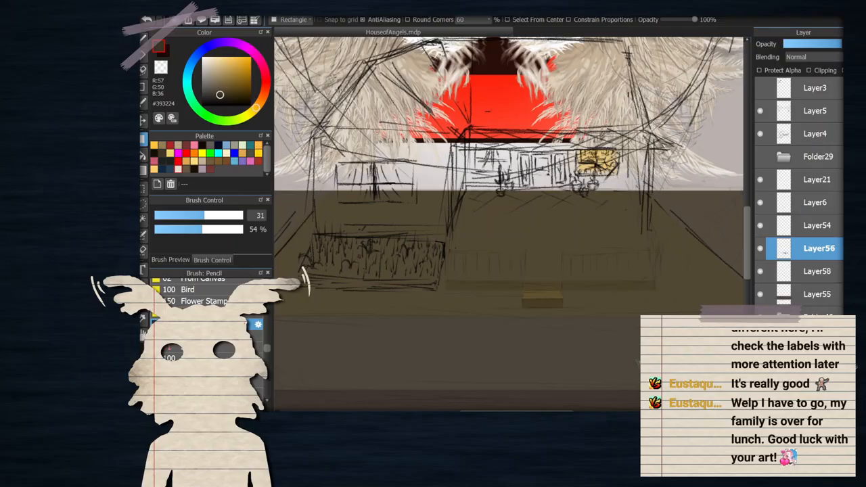
pyautogui.click(799, 273)
# Recolour the merged porch base and steps on Layer56 to a dark purplish grey with a colour adjustment
pyautogui.scroll(-1, 599, 282)
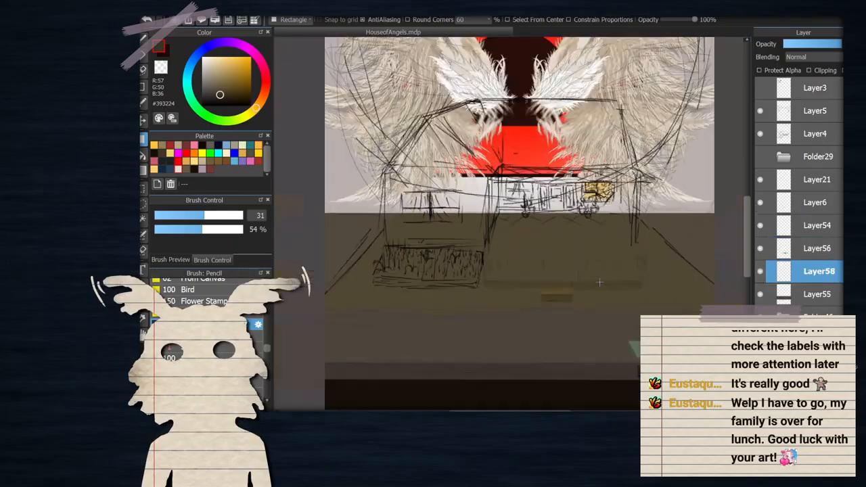
pyautogui.scroll(-1, 599, 282)
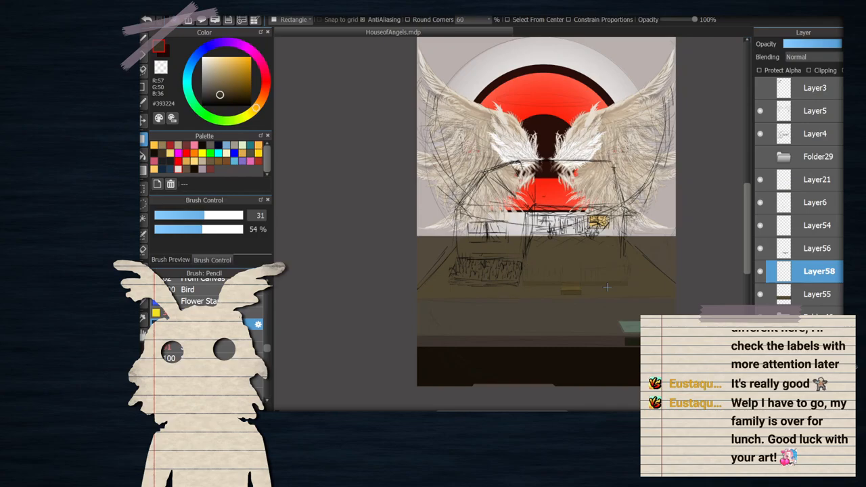
pyautogui.scroll(3, 550, 252)
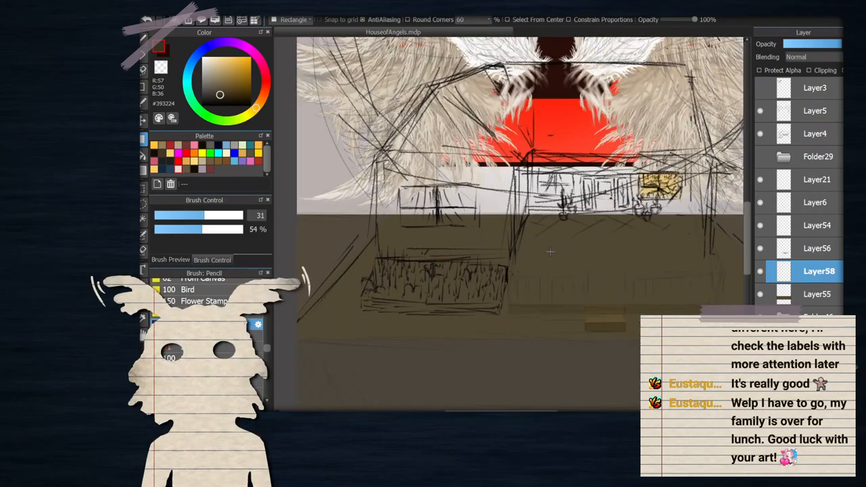
pyautogui.scroll(-3, 551, 287)
pyautogui.scroll(3, 634, 267)
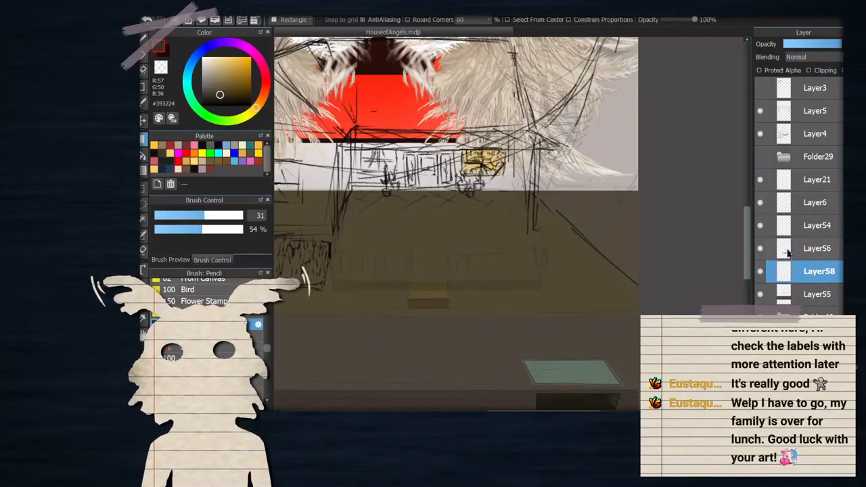
pyautogui.click(773, 252)
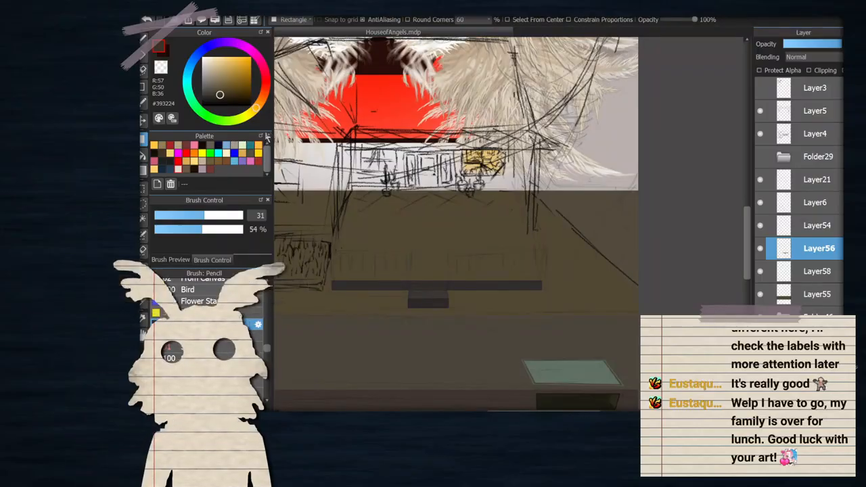
pyautogui.scroll(-2, 527, 290)
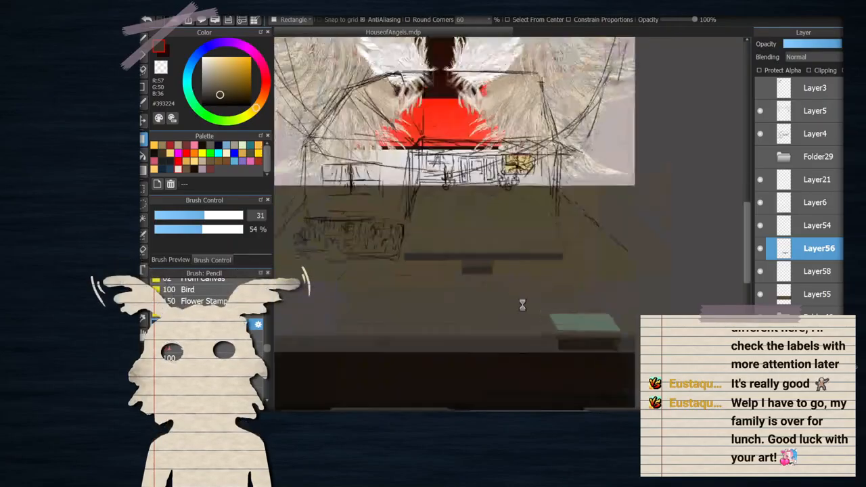
# Toggle the visibility of Layer55 to check which part of the ground it holds
pyautogui.scroll(1, 481, 343)
pyautogui.click(802, 298)
pyautogui.click(760, 294)
pyautogui.click(760, 294)
pyautogui.click(760, 294)
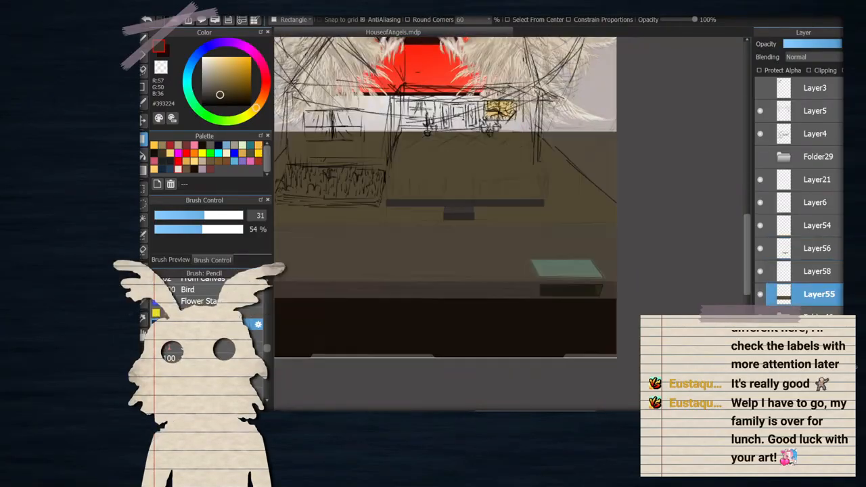
pyautogui.click(760, 293)
# Darken the ground's front edge band inside Folder52 to a purplish tone matching the porch base
pyautogui.click(811, 339)
pyautogui.scroll(-2, 805, 297)
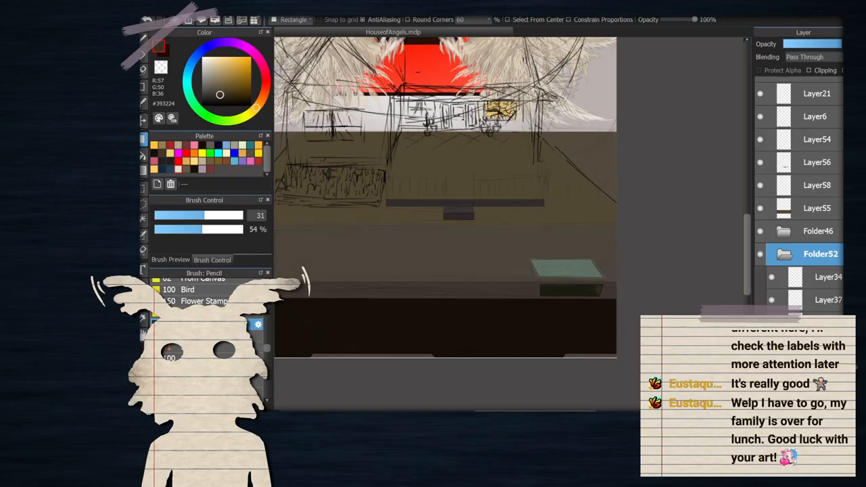
pyautogui.scroll(-1, 798, 196)
pyautogui.click(815, 332)
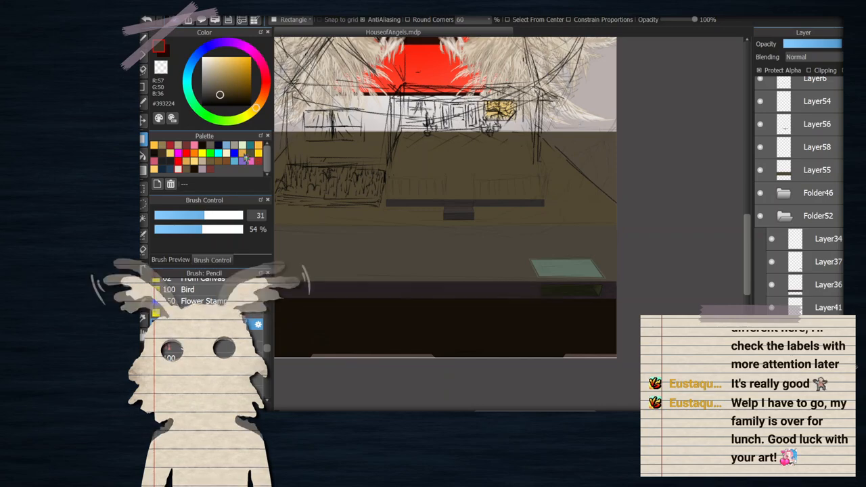
# Examine the darkened front edge against the green panel, the porch base and the whole composition
pyautogui.scroll(-1, 667, 268)
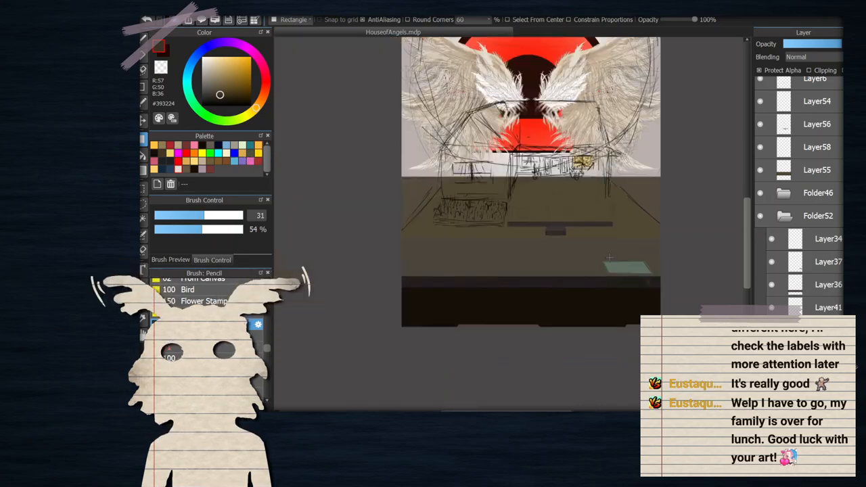
pyautogui.scroll(3, 683, 298)
pyautogui.scroll(-2, 702, 301)
pyautogui.scroll(-3, 593, 296)
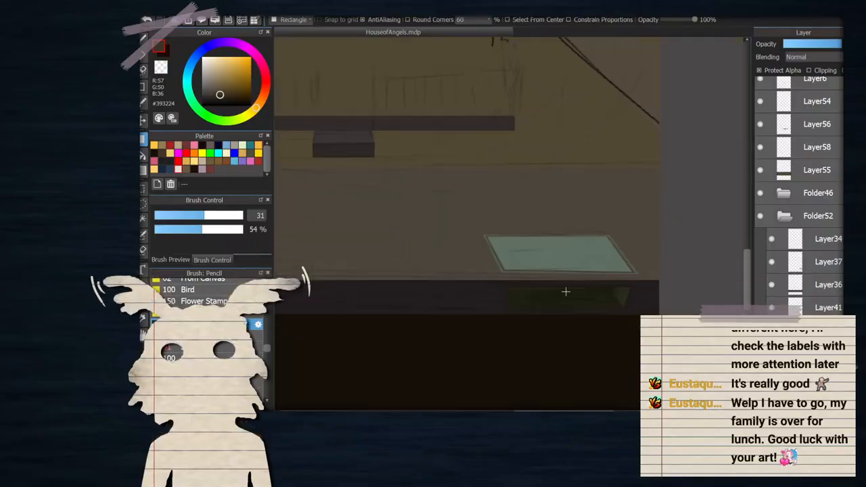
pyautogui.scroll(-3, 565, 291)
pyautogui.scroll(3, 528, 257)
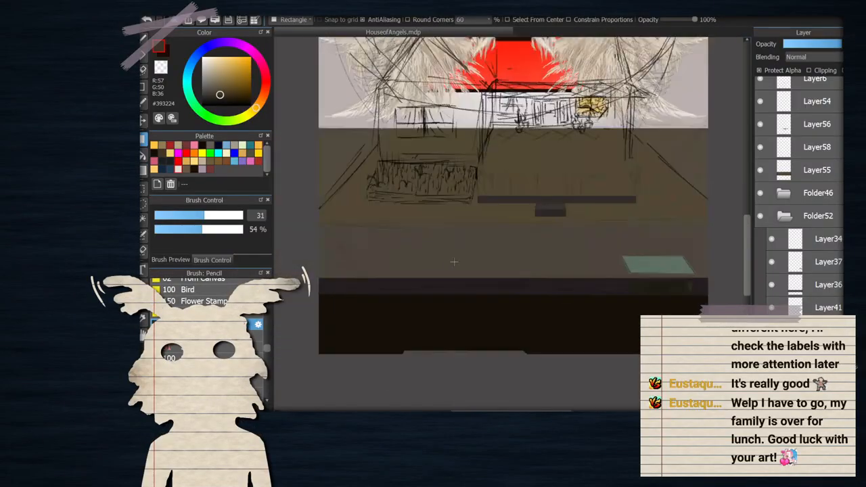
pyautogui.scroll(2, 454, 262)
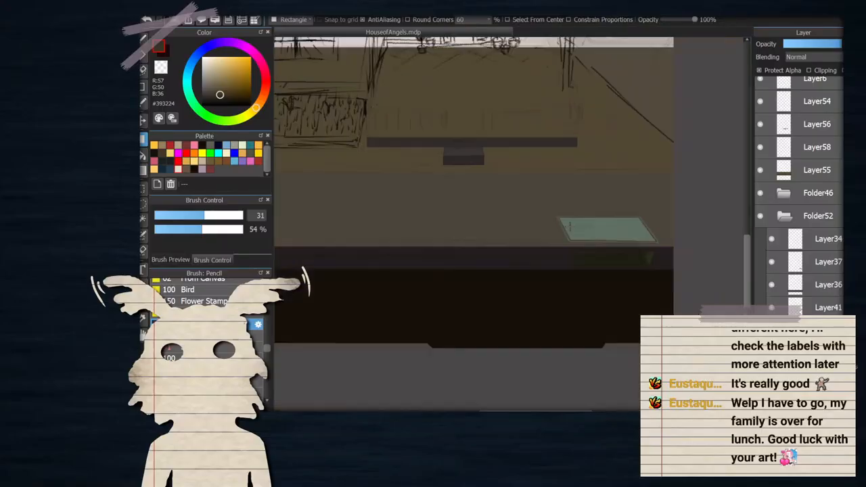
pyautogui.scroll(-3, 569, 227)
pyautogui.scroll(3, 555, 183)
pyautogui.scroll(-3, 548, 155)
pyautogui.scroll(2, 542, 137)
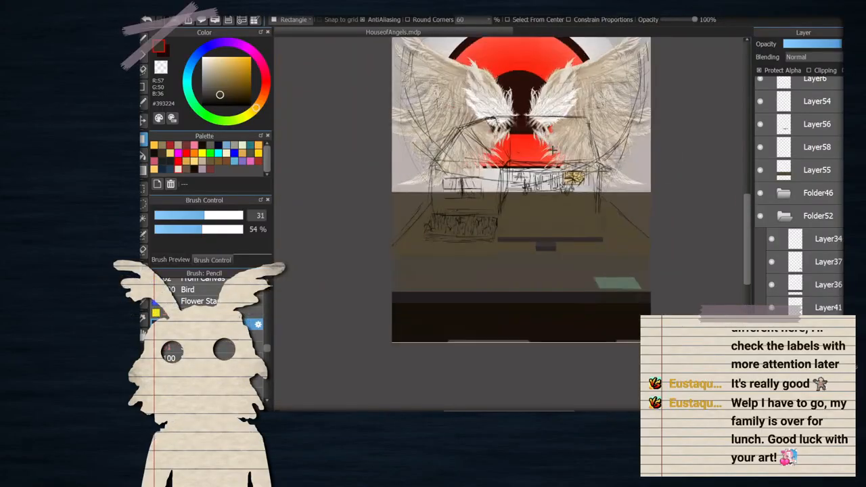
pyautogui.scroll(2, 547, 201)
pyautogui.scroll(5, 798, 223)
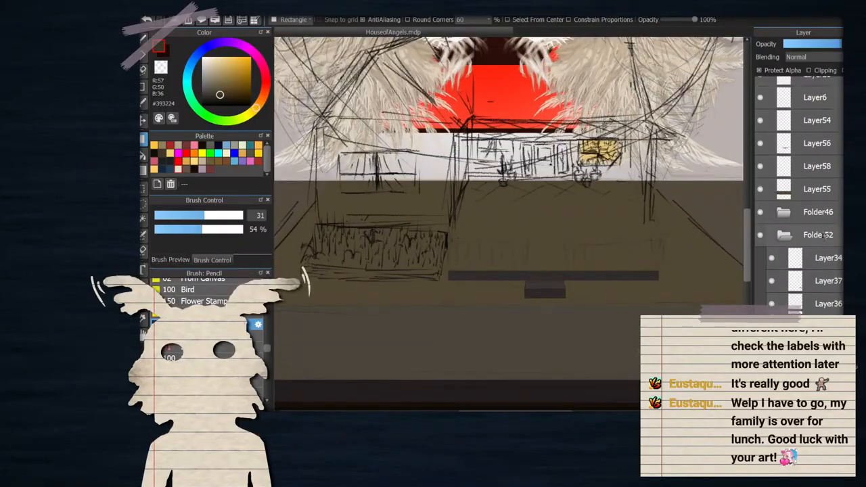
# Check what Layer55 and Layer58 contain by toggling their visibility, and make Layer58 the active layer
pyautogui.scroll(1, 805, 203)
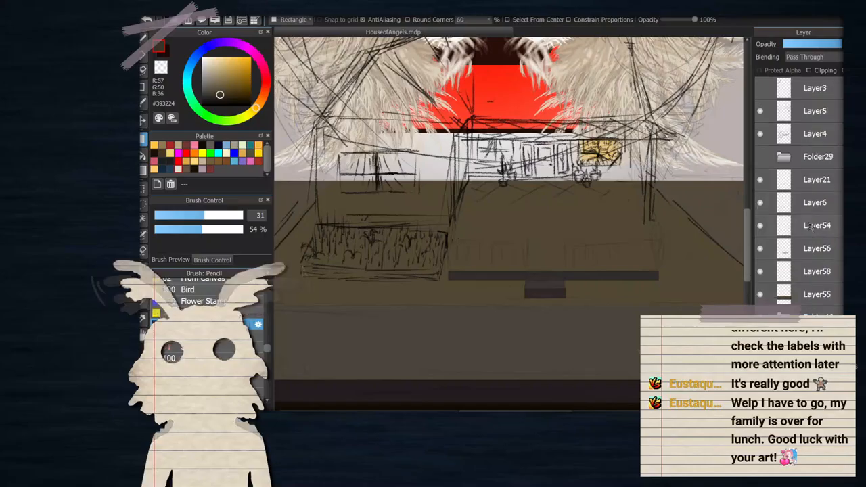
pyautogui.click(805, 294)
pyautogui.scroll(-3, 533, 274)
pyautogui.scroll(3, 531, 254)
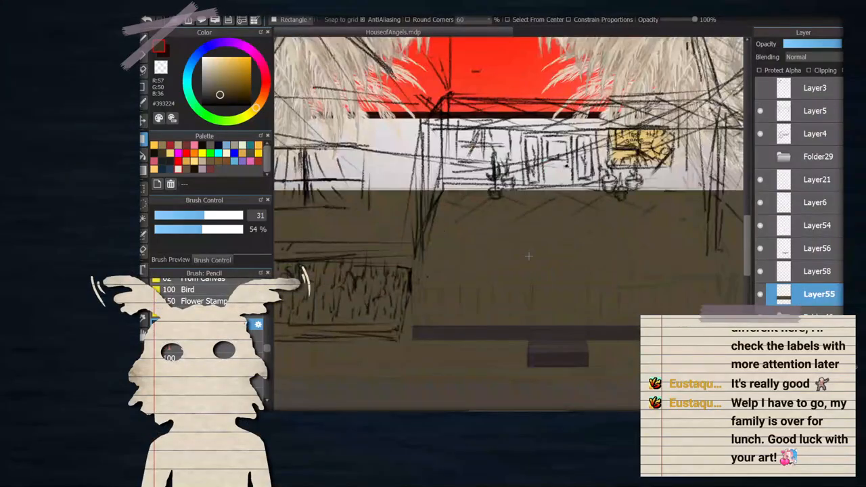
pyautogui.scroll(-1, 618, 269)
pyautogui.click(759, 292)
pyautogui.click(759, 292)
pyautogui.click(759, 271)
pyautogui.click(759, 271)
pyautogui.click(761, 277)
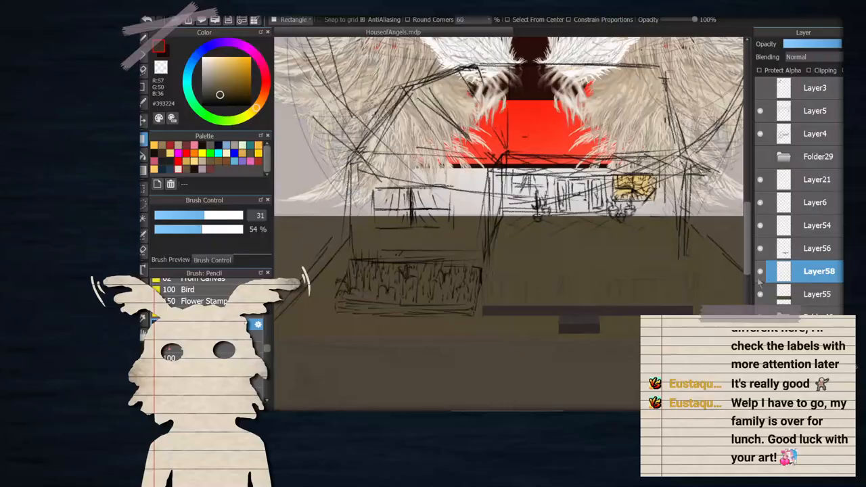
# Draw a small test rectangle in #312826 above the dark base bar and compare it by toggling Layer58's visibility
pyautogui.scroll(3, 507, 223)
pyautogui.scroll(-1, 508, 223)
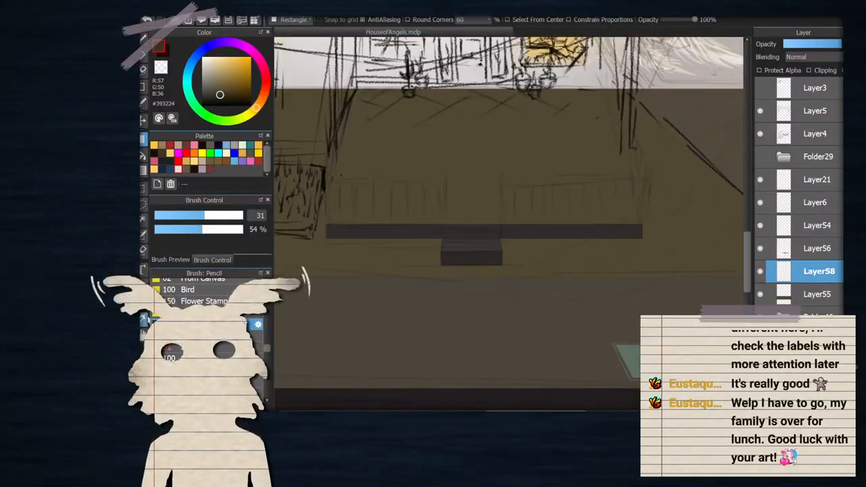
pyautogui.press('i')
pyautogui.click(338, 232)
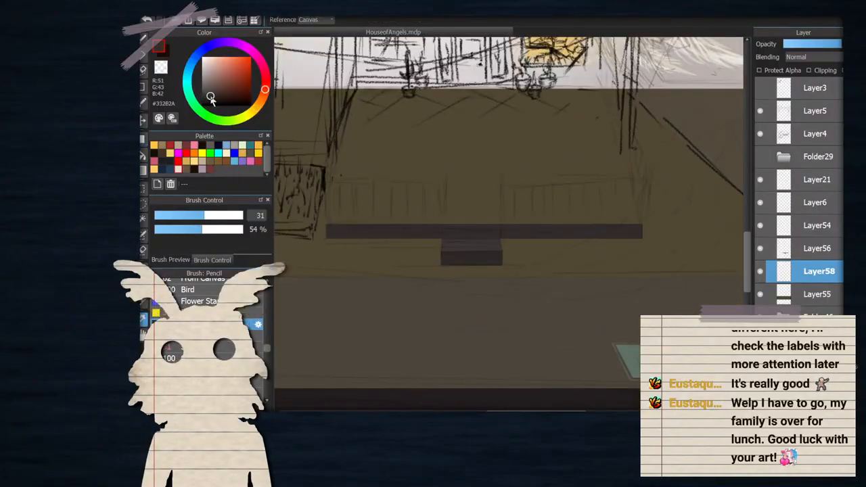
pyautogui.press('m')
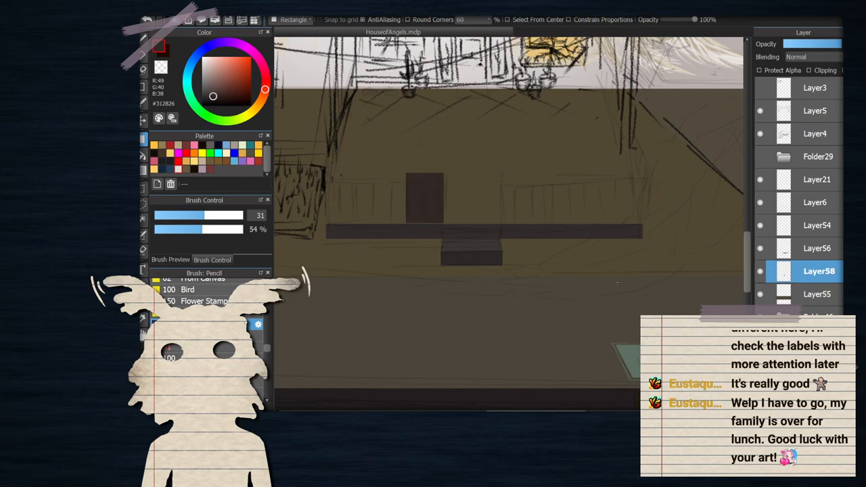
pyautogui.click(760, 271)
pyautogui.click(760, 271)
pyautogui.click(759, 271)
pyautogui.click(760, 272)
# Try large rectangles above the base bar in #312826 and #2B2625, undoing each one
pyautogui.moveTo(315, 93); pyautogui.dragTo(613, 227)
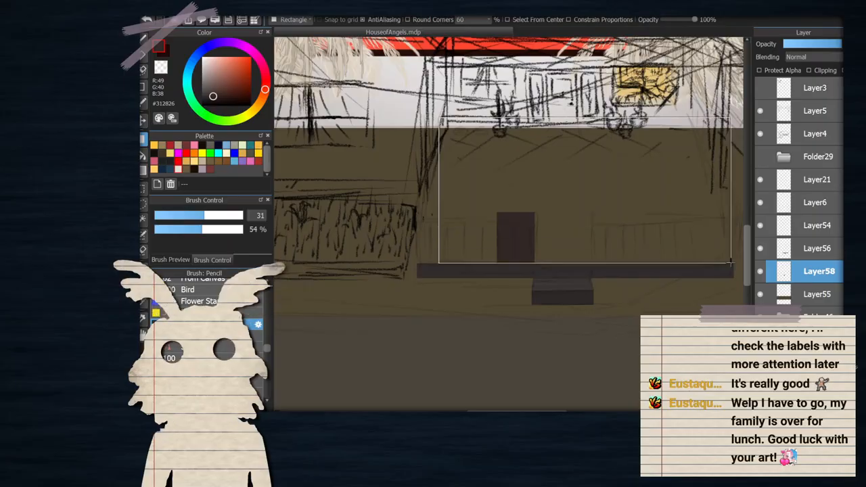
pyautogui.moveTo(731, 263); pyautogui.dragTo(732, 262)
pyautogui.hotkey('ctrl', 'z')
pyautogui.hotkey('ctrl', 'z')
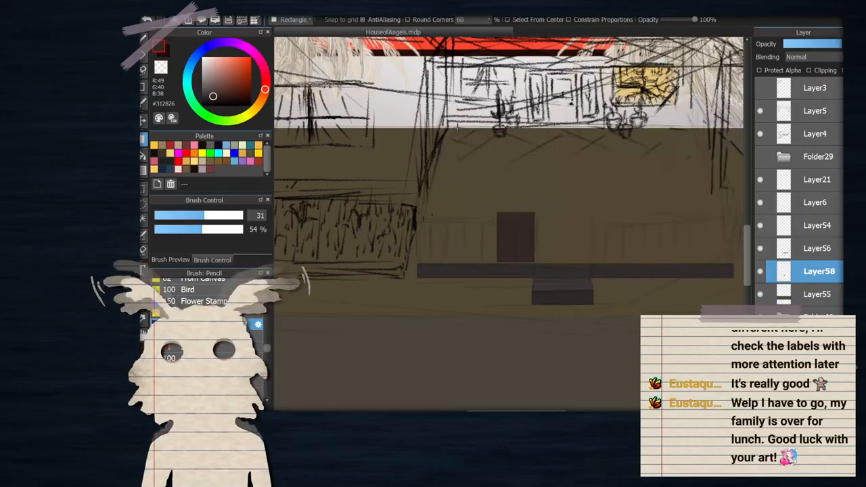
pyautogui.moveTo(425, 109); pyautogui.dragTo(621, 255)
pyautogui.click(209, 97)
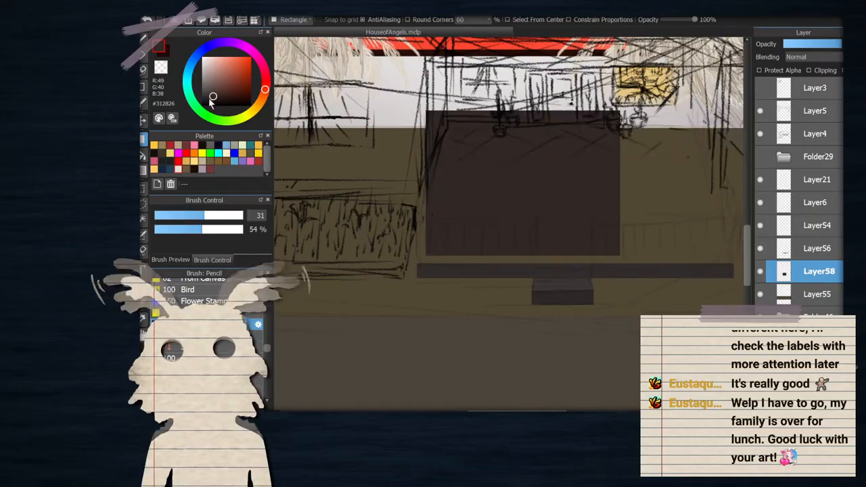
pyautogui.hotkey('ctrl', 'z')
pyautogui.moveTo(686, 249); pyautogui.dragTo(687, 250)
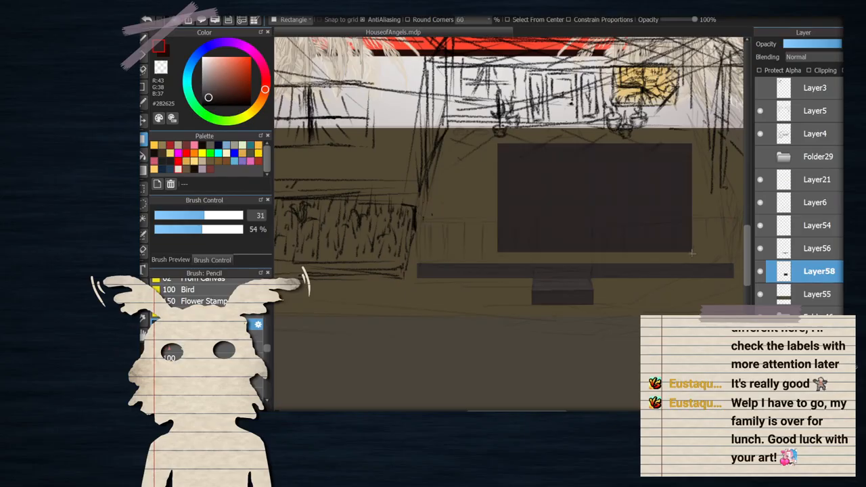
pyautogui.moveTo(341, 168); pyautogui.dragTo(364, 169)
pyautogui.hotkey('ctrl', 'z')
# Try the large rectangle in the darker #211D1B and the yellowish #2F2B23, undoing both attempts
pyautogui.click(210, 99)
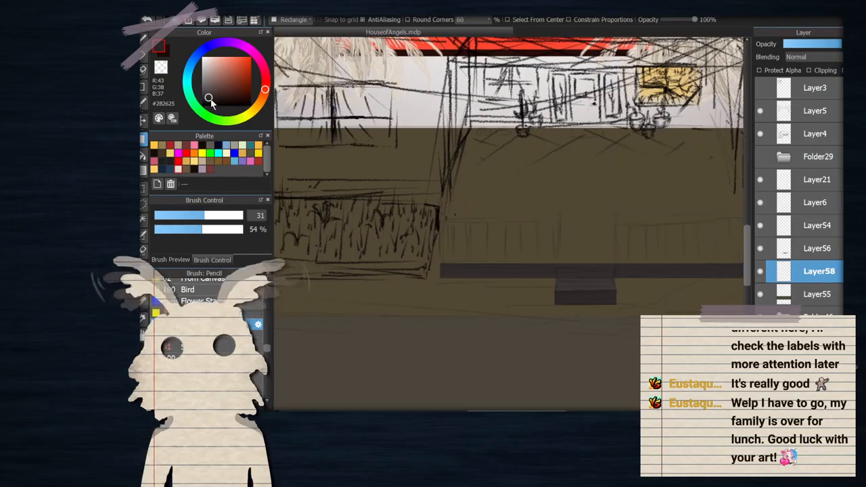
pyautogui.moveTo(469, 156); pyautogui.dragTo(678, 262)
pyautogui.scroll(-2, 561, 222)
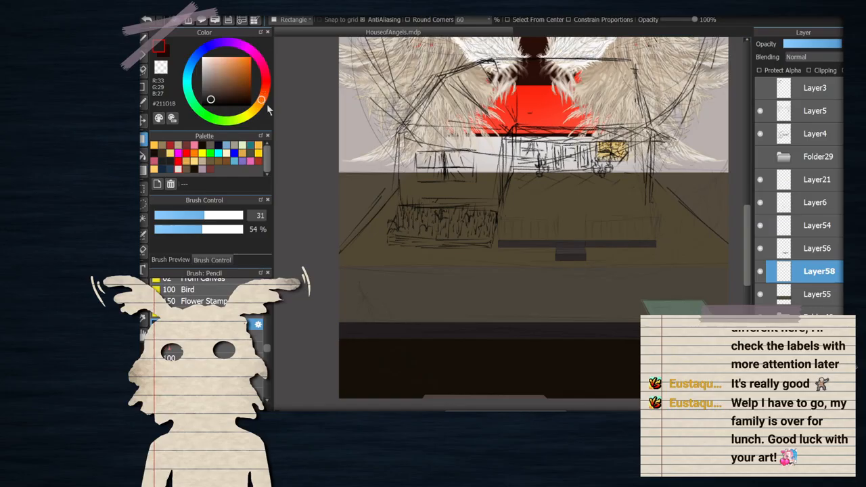
pyautogui.moveTo(535, 179); pyautogui.dragTo(698, 274)
pyautogui.scroll(2, 597, 207)
pyautogui.hotkey('ctrl', 'z')
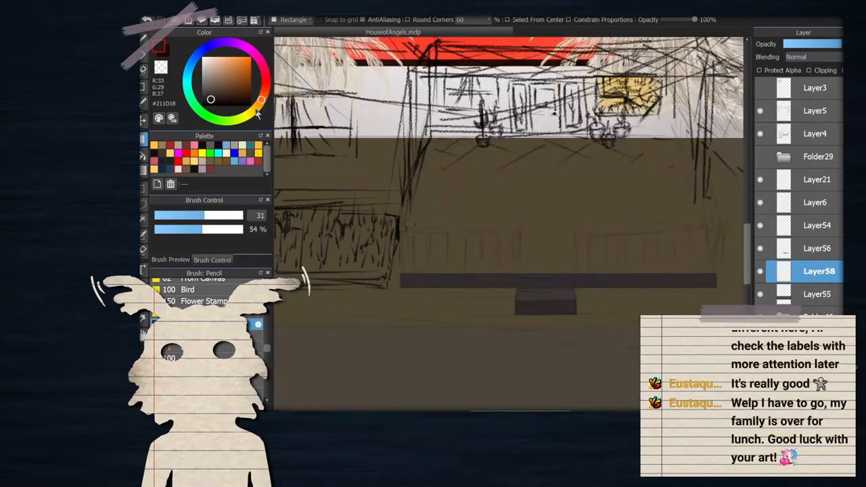
pyautogui.click(214, 96)
pyautogui.moveTo(479, 178); pyautogui.dragTo(668, 274)
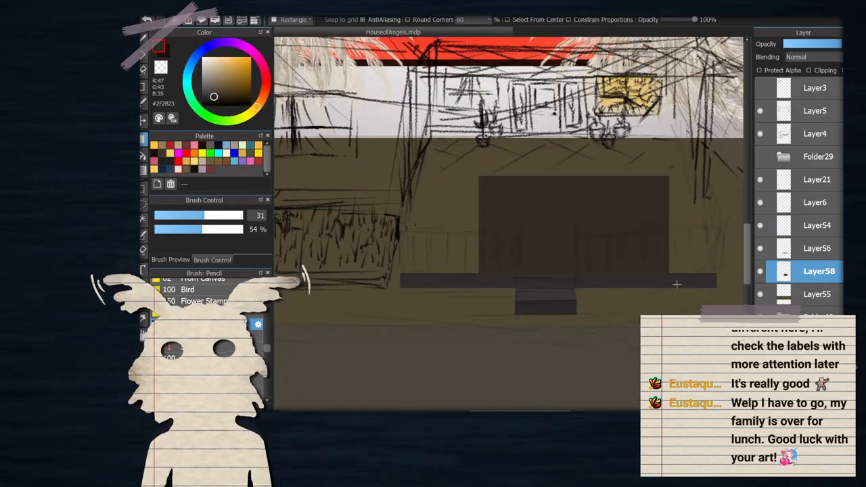
pyautogui.hotkey('ctrl', 'z')
# Draw a large #292622 rectangle on Layer58 between the white wall and the dark base bar, replacing the first attempt
pyautogui.click(211, 98)
pyautogui.moveTo(396, 142); pyautogui.dragTo(613, 259)
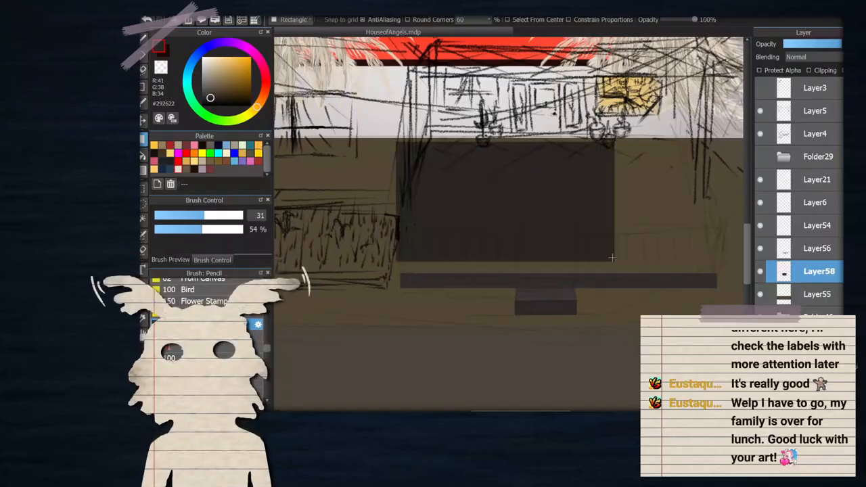
pyautogui.scroll(-1, 531, 226)
pyautogui.hotkey('ctrl', 'z')
pyautogui.scroll(1, 484, 171)
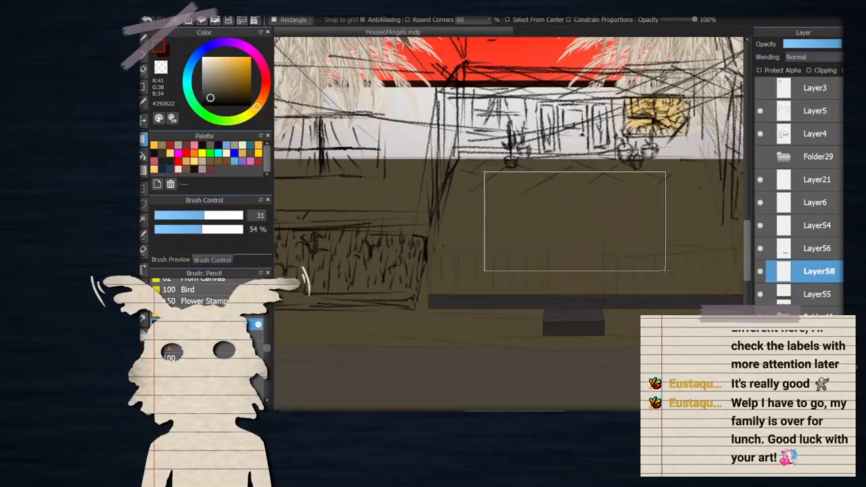
pyautogui.moveTo(663, 270); pyautogui.dragTo(670, 271)
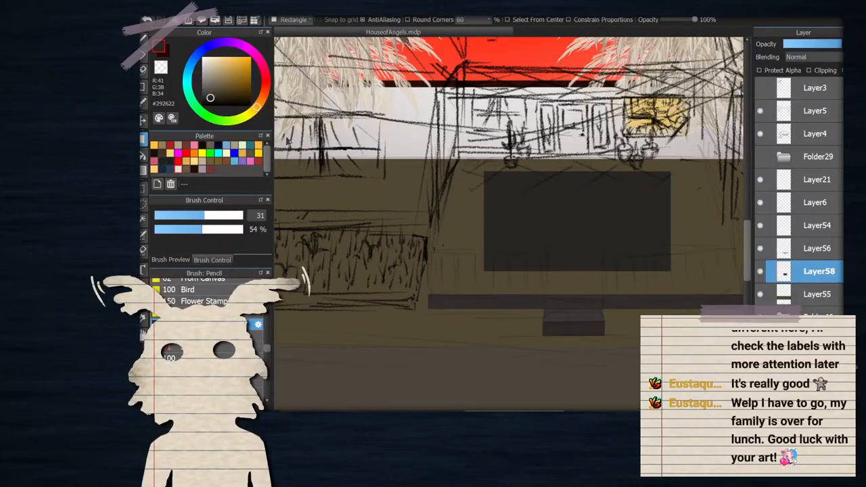
# Start transforming the dark rectangle and stretch its lower right corner toward the right end of the base bar
pyautogui.hotkey('ctrl', 't')
pyautogui.scroll(2, 464, 156)
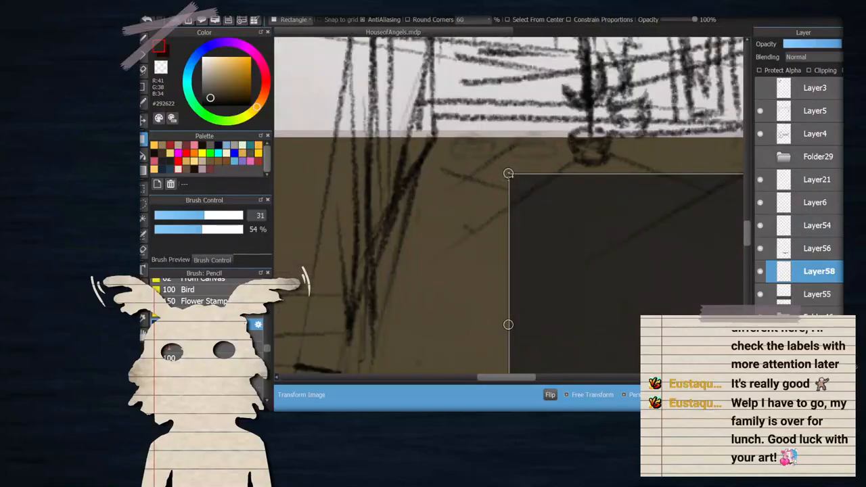
pyautogui.scroll(-3, 478, 153)
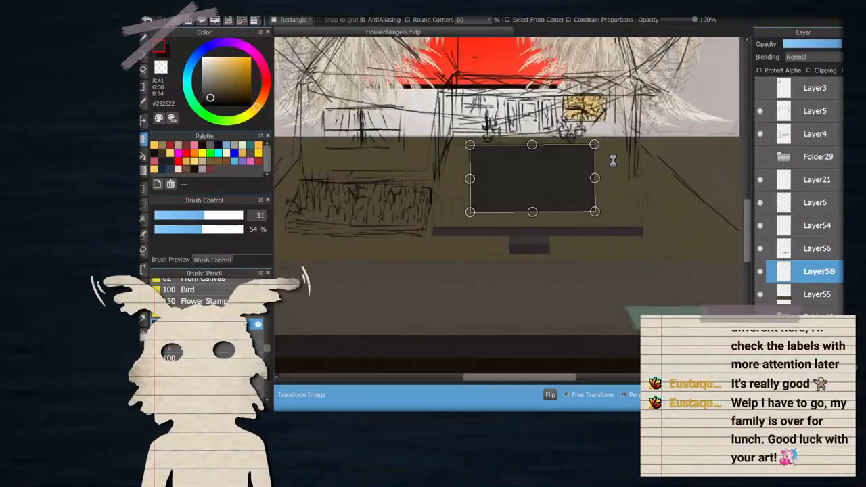
pyautogui.scroll(2, 612, 161)
pyautogui.moveTo(572, 124); pyautogui.dragTo(602, 115)
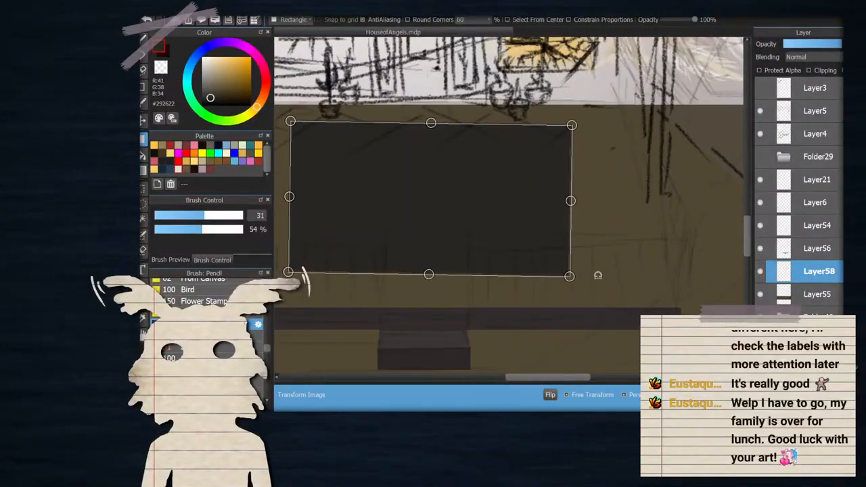
pyautogui.scroll(2, 704, 338)
pyautogui.moveTo(312, 158); pyautogui.dragTo(641, 241)
pyautogui.scroll(2, 620, 235)
pyautogui.scroll(-5, 642, 240)
pyautogui.scroll(5, 561, 234)
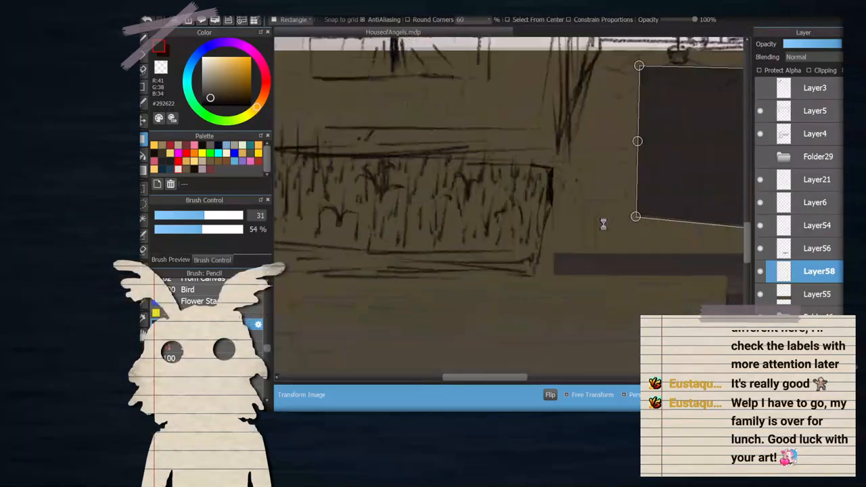
# Pull the rectangle's lower left corner out to the left end of the base bar
pyautogui.scroll(2, 604, 224)
pyautogui.moveTo(663, 212); pyautogui.dragTo(483, 303)
pyautogui.scroll(3, 503, 282)
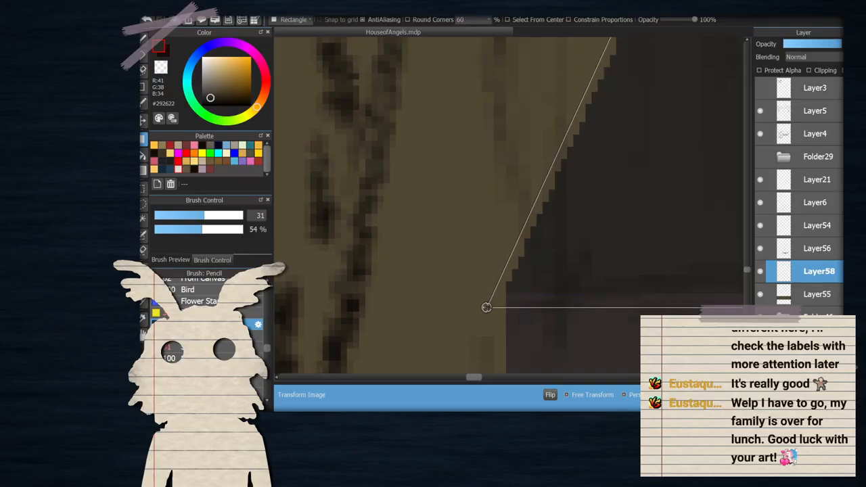
pyautogui.scroll(-3, 483, 304)
pyautogui.scroll(6, 600, 211)
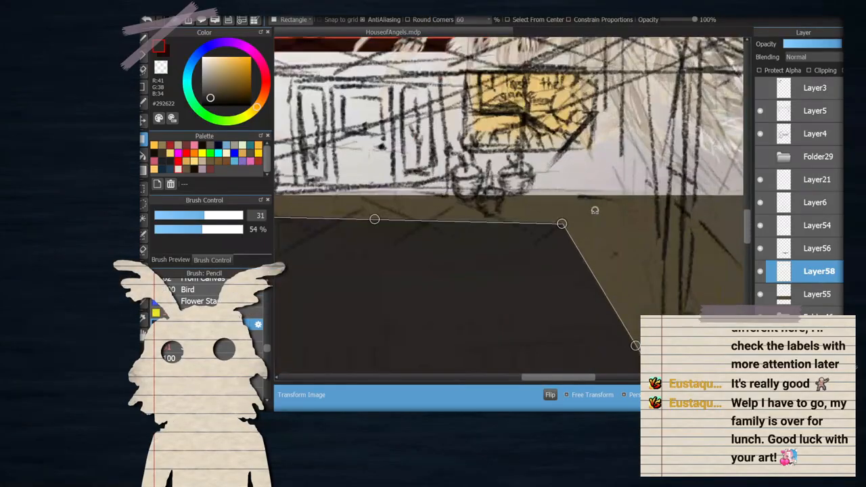
# Raise the shape's upper right corner to the lower edge of the white wall
pyautogui.scroll(-2, 423, 262)
pyautogui.moveTo(435, 260); pyautogui.dragTo(529, 209)
pyautogui.scroll(-5, 530, 208)
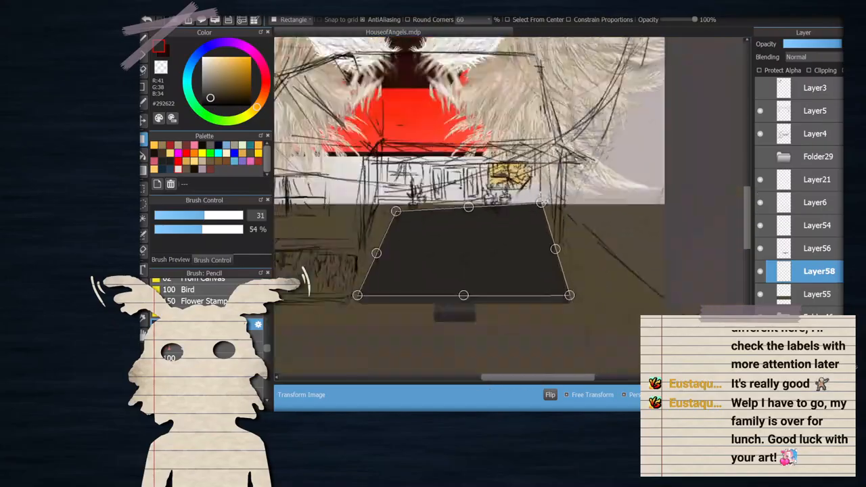
pyautogui.scroll(6, 414, 179)
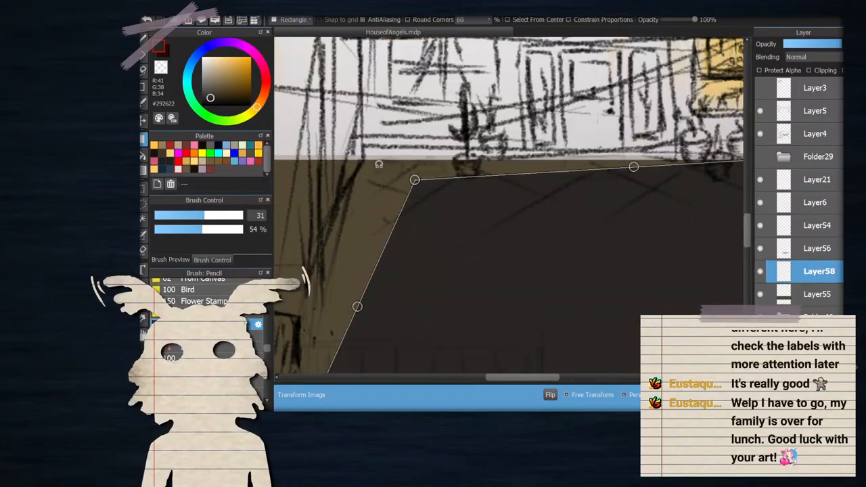
# Fine-tune the shape's lower right corner so its bottom edge runs level along the base bar
pyautogui.scroll(-5, 414, 180)
pyautogui.scroll(5, 640, 293)
pyautogui.scroll(4, 639, 293)
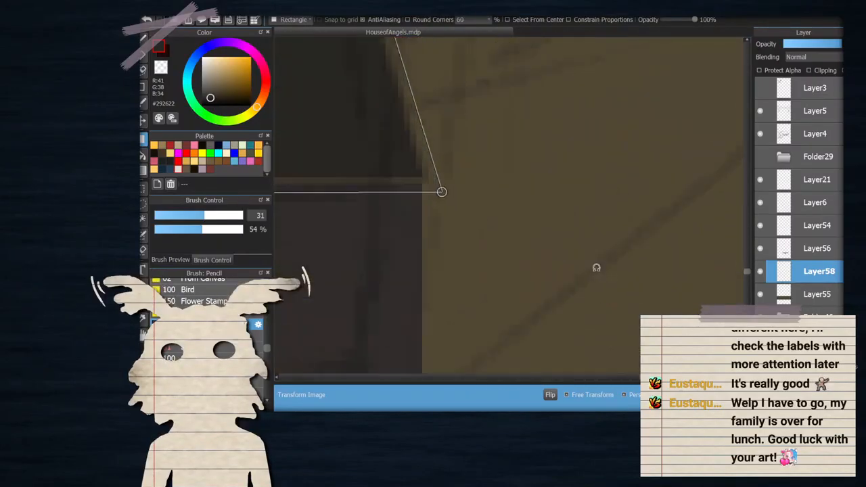
pyautogui.scroll(-5, 521, 229)
pyautogui.scroll(4, 521, 228)
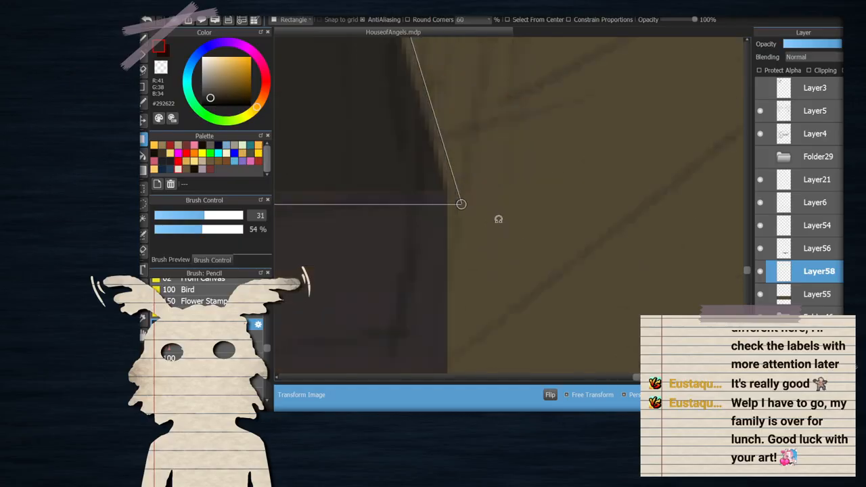
pyautogui.scroll(-9, 433, 248)
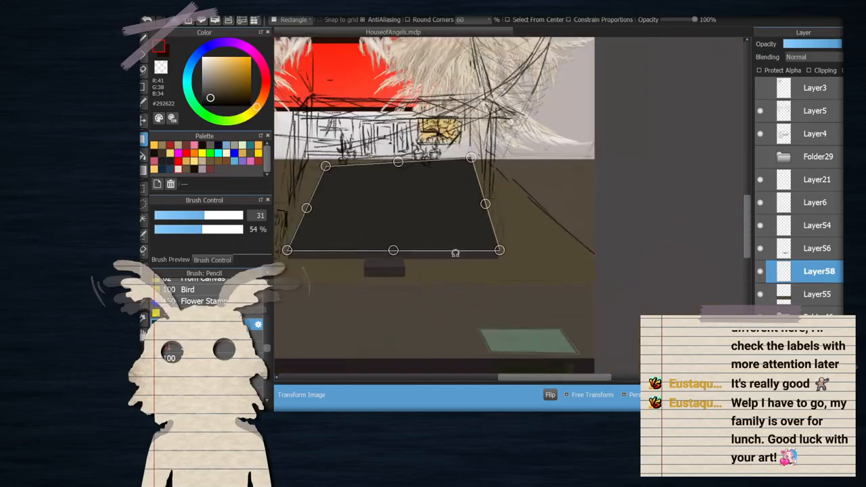
pyautogui.scroll(4, 400, 256)
pyautogui.scroll(-5, 440, 183)
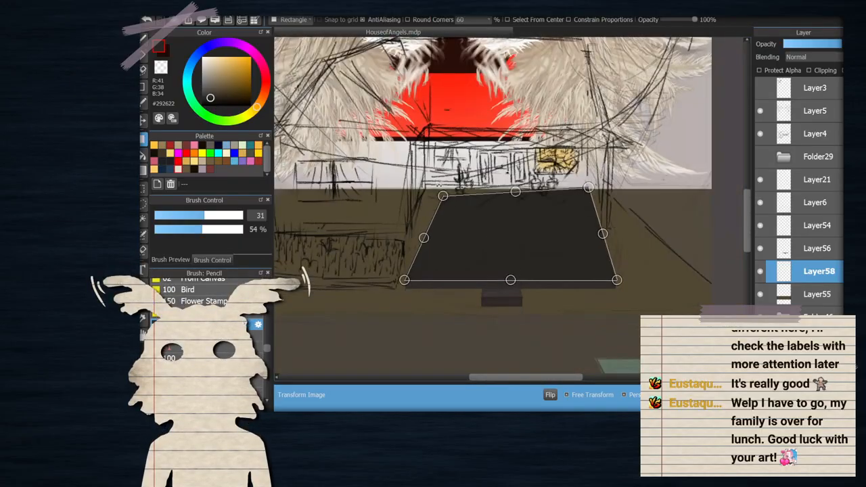
# Move the shape's upper left corner out to the lower edge of the white wall and apply the transform
pyautogui.scroll(4, 436, 184)
pyautogui.scroll(1, 437, 184)
pyautogui.moveTo(464, 202); pyautogui.dragTo(381, 171)
pyautogui.scroll(-3, 382, 172)
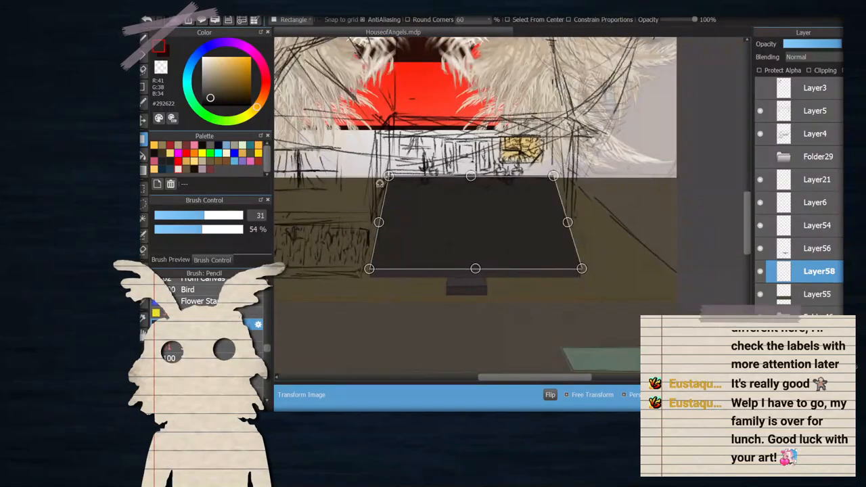
pyautogui.scroll(2, 380, 184)
pyautogui.press('Return')
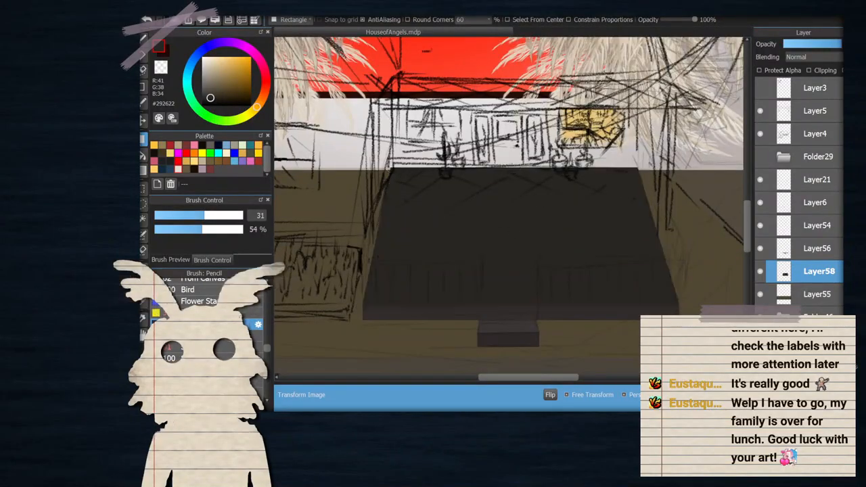
pyautogui.scroll(2, 482, 280)
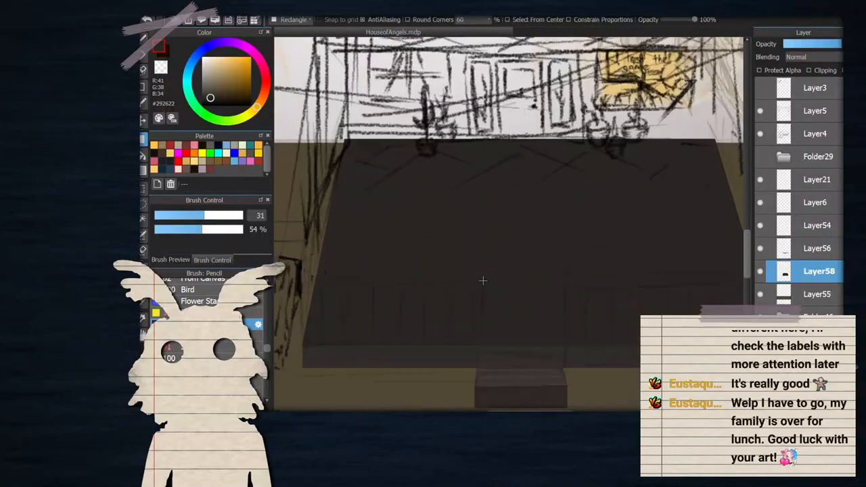
# Draw a near-black #171511 rectangle on a new layer, covering the left part of the porch's back wall and floor
pyautogui.scroll(-2, 483, 280)
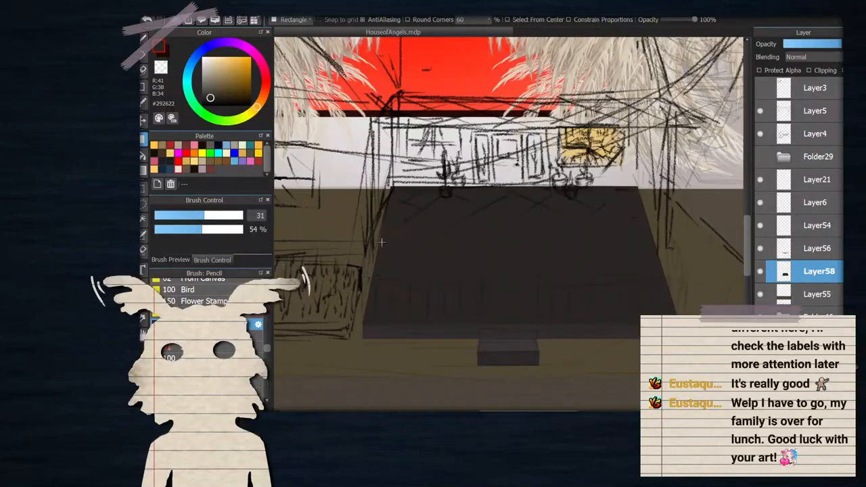
pyautogui.scroll(2, 434, 178)
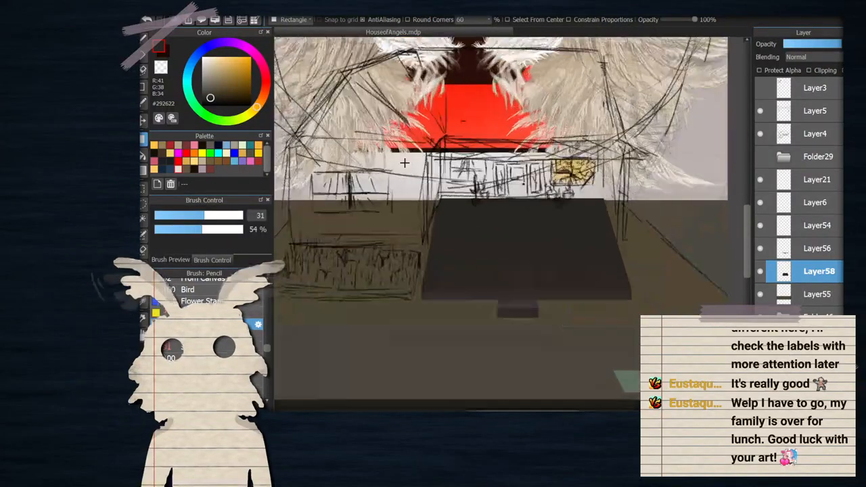
pyautogui.moveTo(212, 98); pyautogui.dragTo(215, 101)
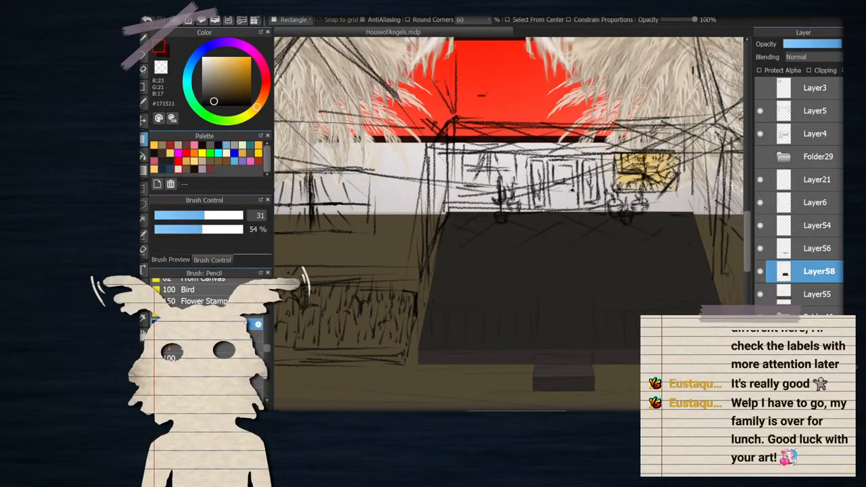
pyautogui.scroll(1, 438, 170)
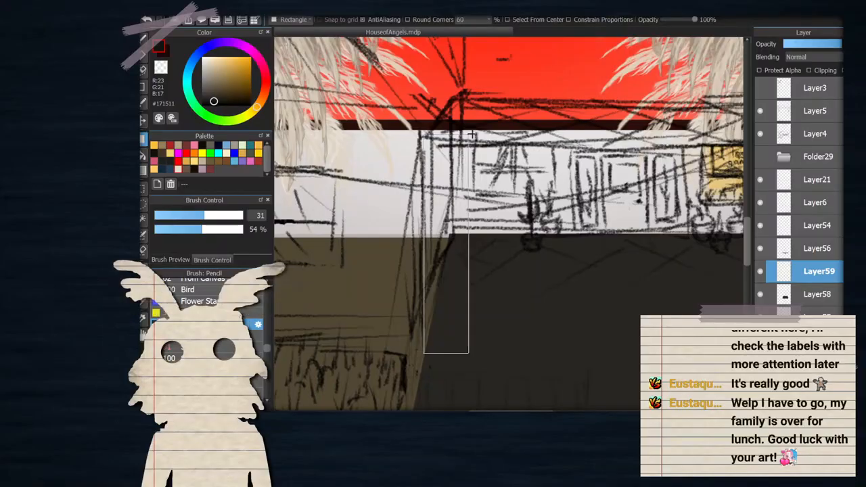
pyautogui.moveTo(623, 142); pyautogui.dragTo(623, 142)
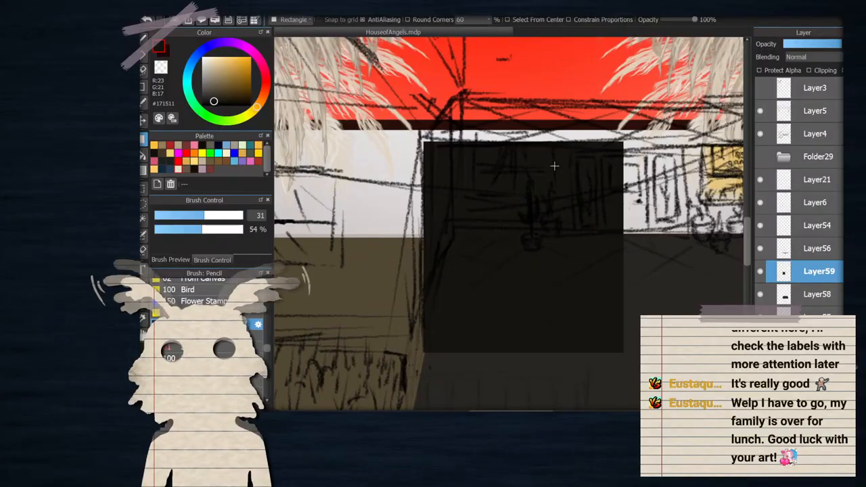
# Set the blending mode of the sketch layer Layer4 to Difference
pyautogui.click(815, 133)
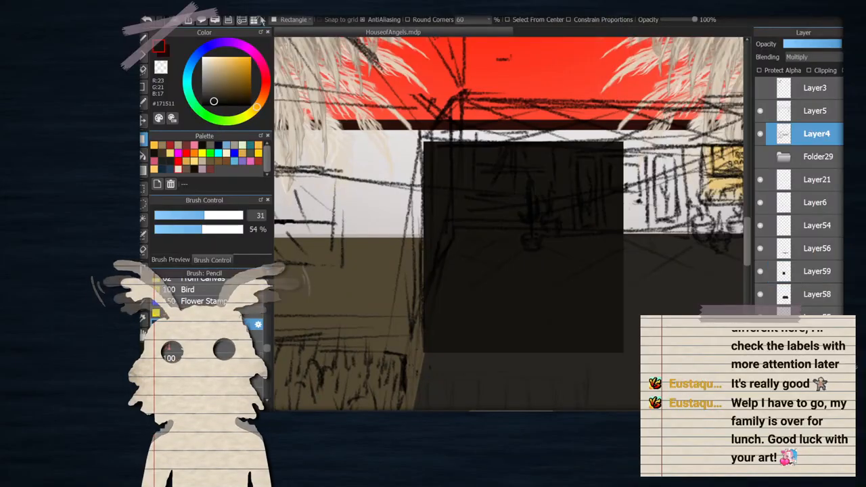
pyautogui.click(819, 59)
pyautogui.click(804, 130)
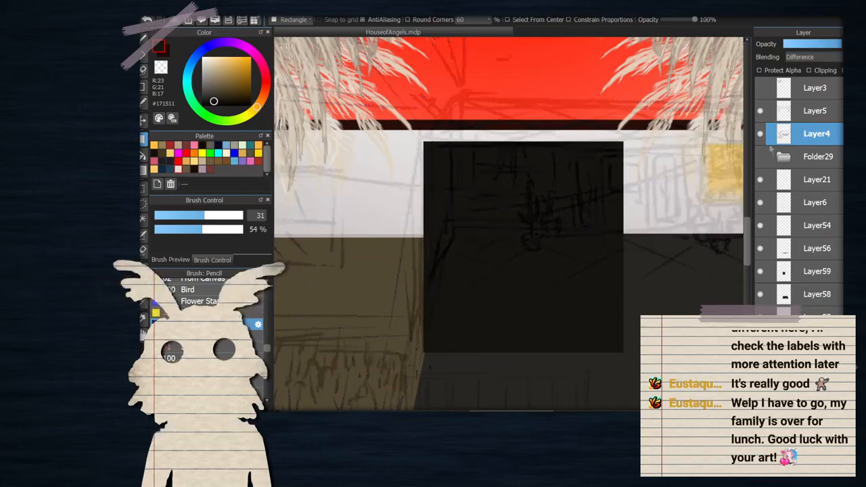
pyautogui.scroll(-2, 583, 160)
pyautogui.scroll(2, 577, 179)
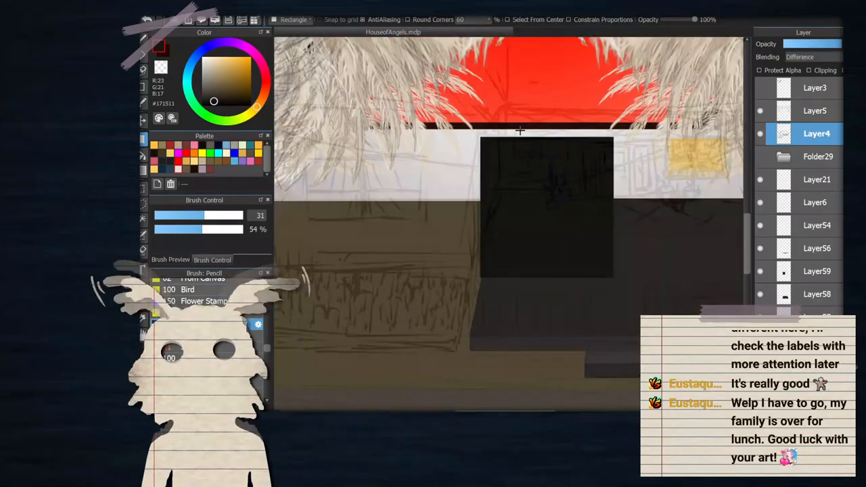
# Start transforming the Layer59 rectangle and adjust its lower left corner toward the left edge of the porch floor
pyautogui.click(785, 298)
pyautogui.click(798, 283)
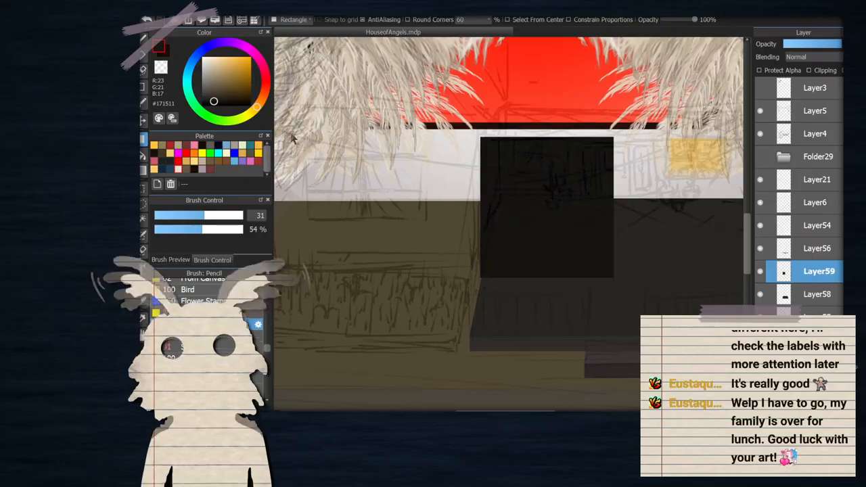
pyautogui.hotkey('ctrl', 't')
pyautogui.scroll(2, 473, 115)
pyautogui.scroll(-2, 505, 147)
pyautogui.scroll(2, 486, 203)
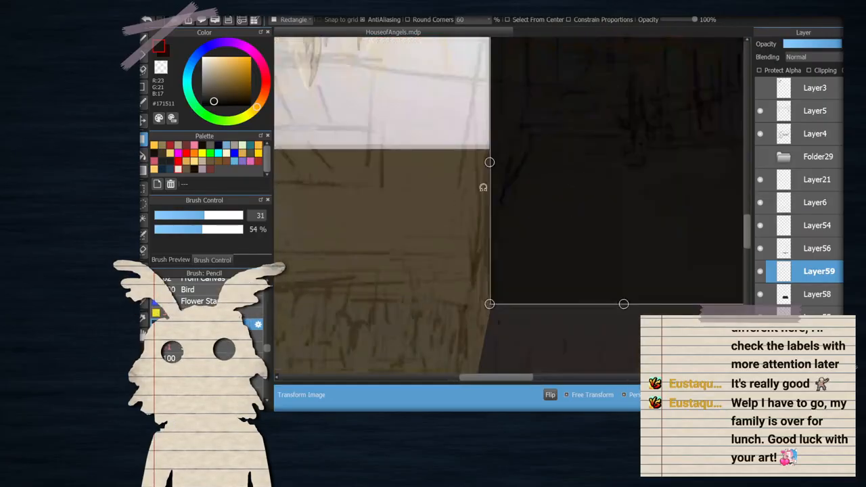
pyautogui.moveTo(490, 303)
pyautogui.mouseDown()
pyautogui.moveTo(469, 180)
pyautogui.moveTo(495, 288)
pyautogui.moveTo(489, 315)
pyautogui.mouseUp()
pyautogui.scroll(2, 489, 298)
pyautogui.scroll(-4, 483, 292)
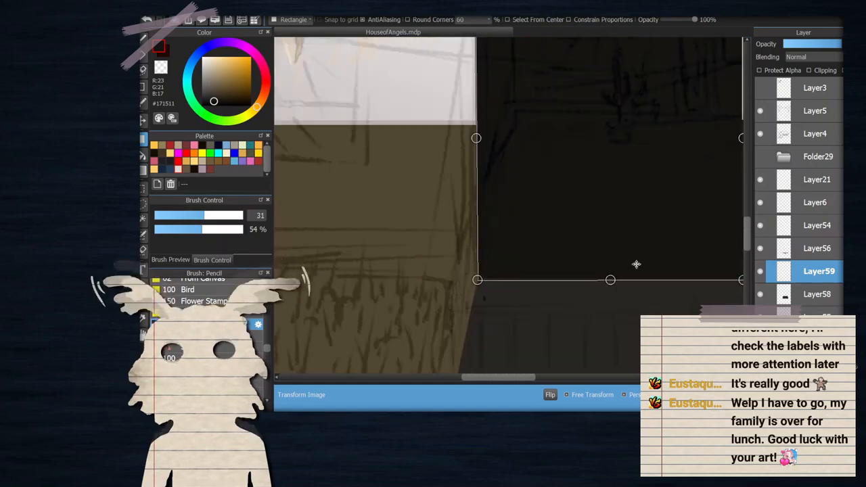
# Pull the rectangle's lower right and upper right corners inward to narrow it into a thin side wall
pyautogui.moveTo(587, 248); pyautogui.dragTo(507, 201)
pyautogui.scroll(4, 515, 194)
pyautogui.scroll(-4, 574, 222)
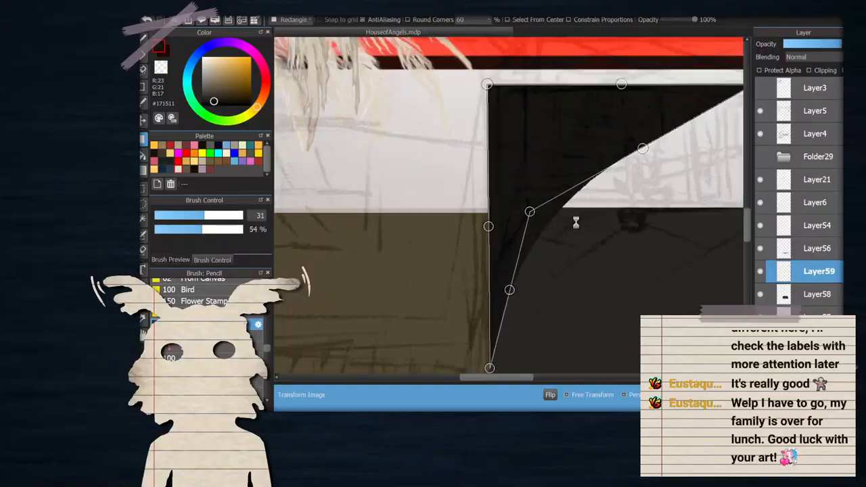
pyautogui.moveTo(609, 172); pyautogui.dragTo(545, 171)
pyautogui.scroll(4, 545, 176)
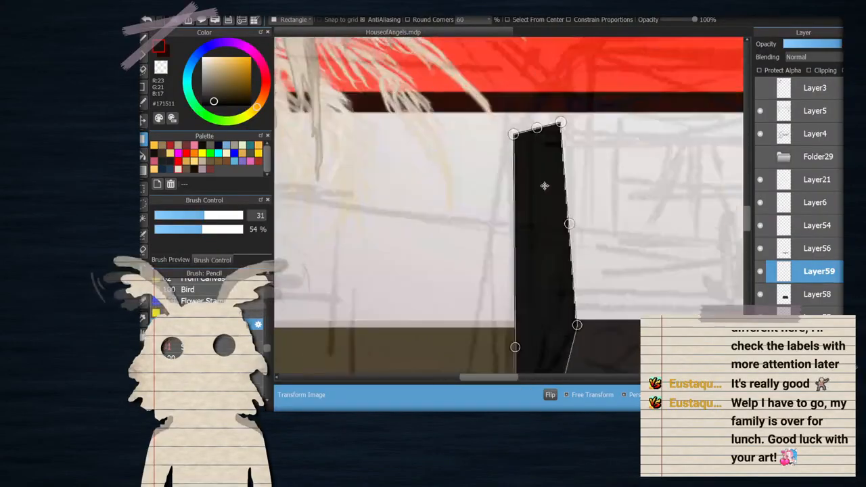
# Lower the side wall's upper left corner to slant its top edge, and shift the upper right corner inward
pyautogui.moveTo(512, 134); pyautogui.dragTo(472, 208)
pyautogui.scroll(-4, 473, 179)
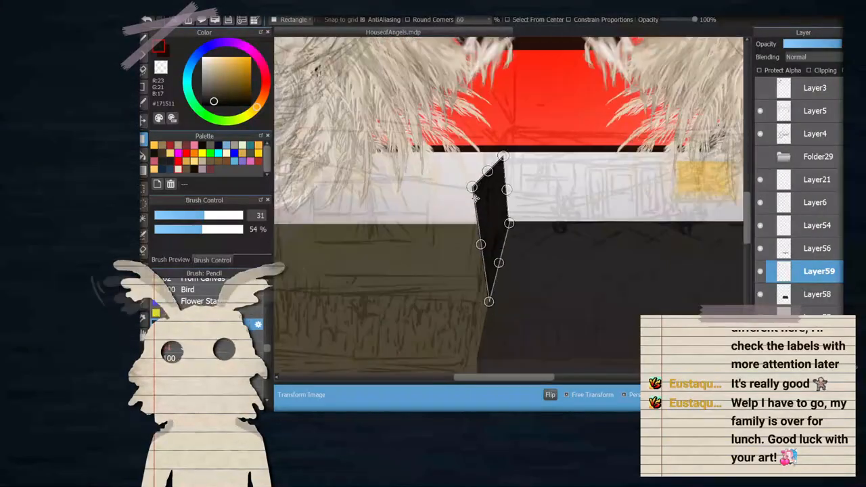
pyautogui.scroll(2, 482, 192)
pyautogui.moveTo(465, 184); pyautogui.dragTo(485, 188)
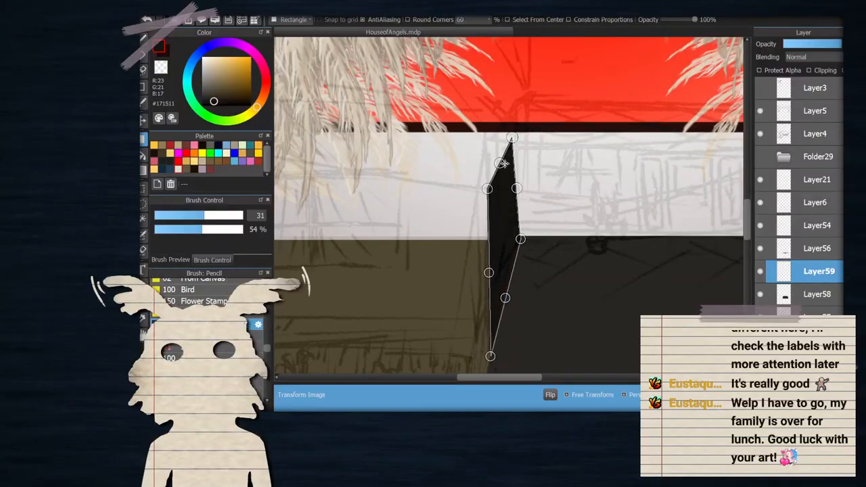
pyautogui.moveTo(512, 138); pyautogui.dragTo(497, 137)
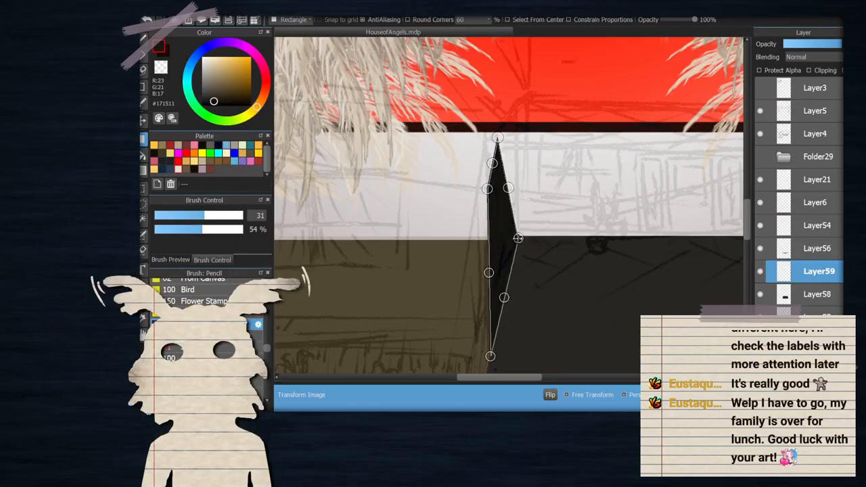
# Align the side wall's lower right corner with the back left corner of the porch floor
pyautogui.scroll(4, 512, 236)
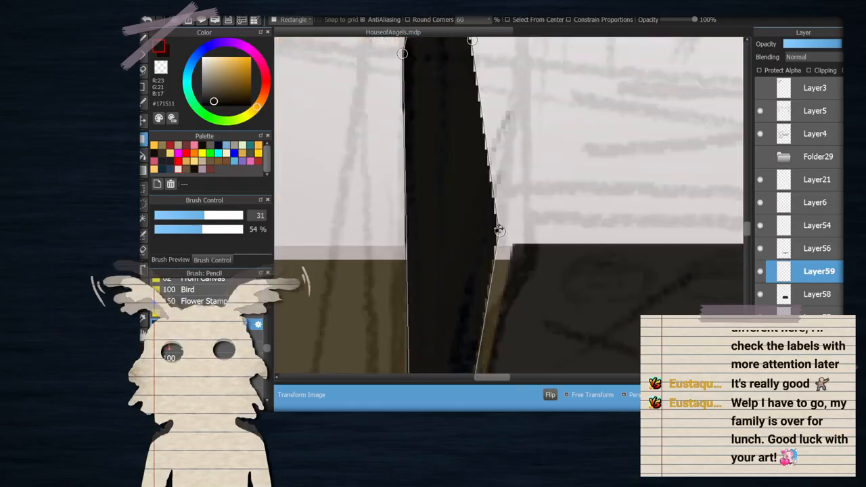
pyautogui.moveTo(512, 237); pyautogui.dragTo(517, 243)
pyautogui.scroll(-3, 518, 242)
pyautogui.scroll(2, 519, 159)
pyautogui.scroll(-4, 506, 108)
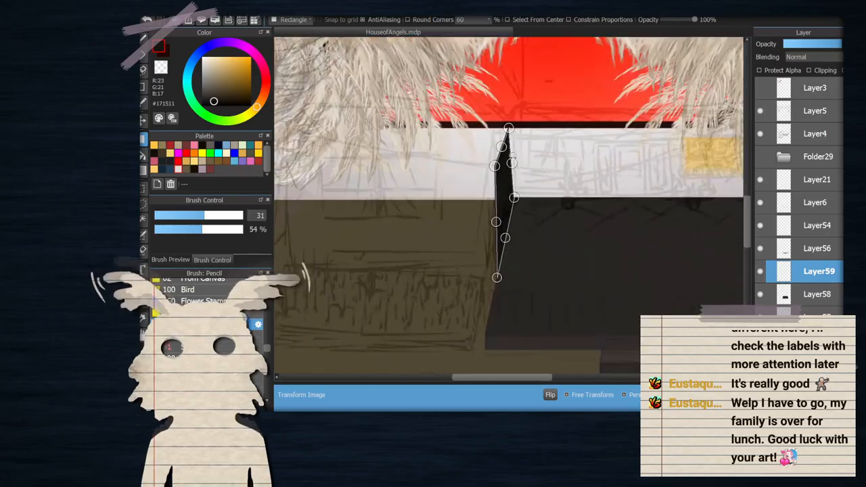
# Raise the side wall's upper right corner to the red area's dark lower border and reposition its upper left corner
pyautogui.scroll(-3, 506, 112)
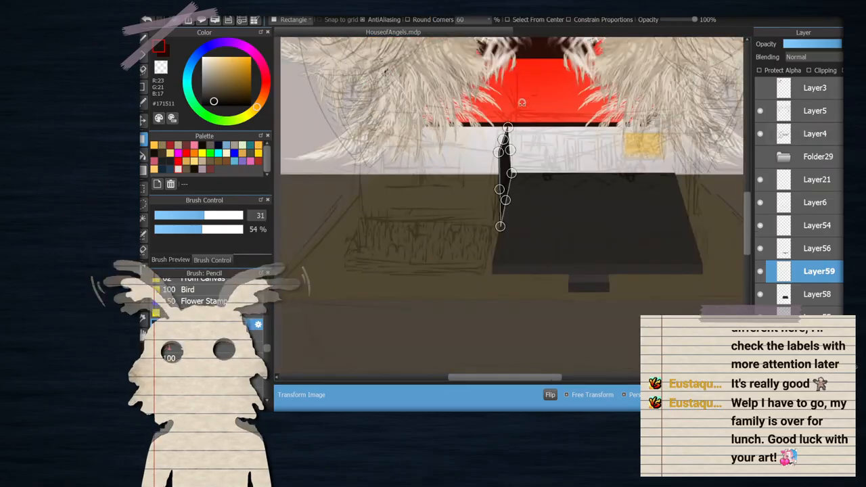
pyautogui.scroll(5, 535, 130)
pyautogui.moveTo(534, 123); pyautogui.dragTo(543, 105)
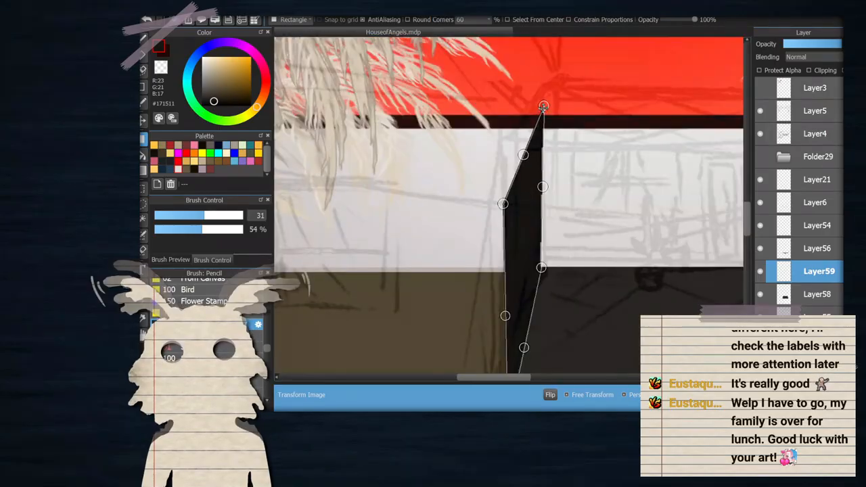
pyautogui.moveTo(502, 204); pyautogui.dragTo(488, 179)
pyautogui.scroll(-5, 512, 174)
pyautogui.scroll(4, 512, 178)
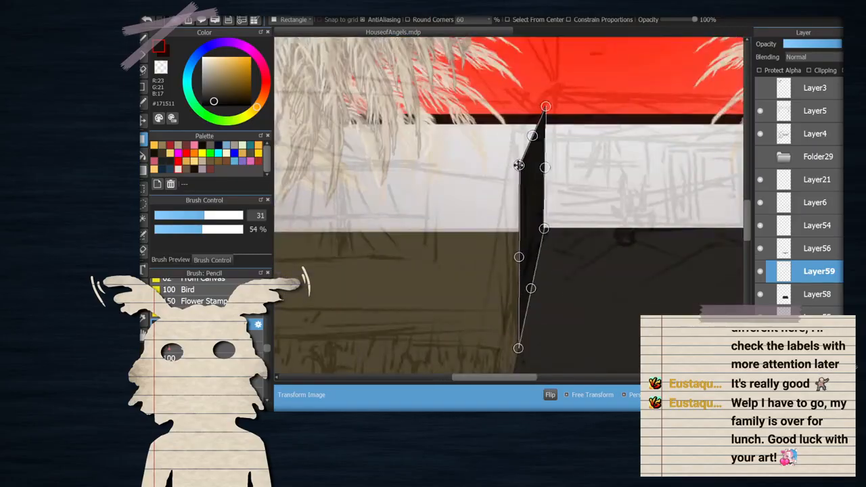
pyautogui.moveTo(520, 166)
pyautogui.mouseDown()
pyautogui.moveTo(573, 232)
pyautogui.moveTo(522, 203)
pyautogui.moveTo(544, 190)
pyautogui.moveTo(586, 223)
pyautogui.moveTo(512, 157)
pyautogui.mouseUp()
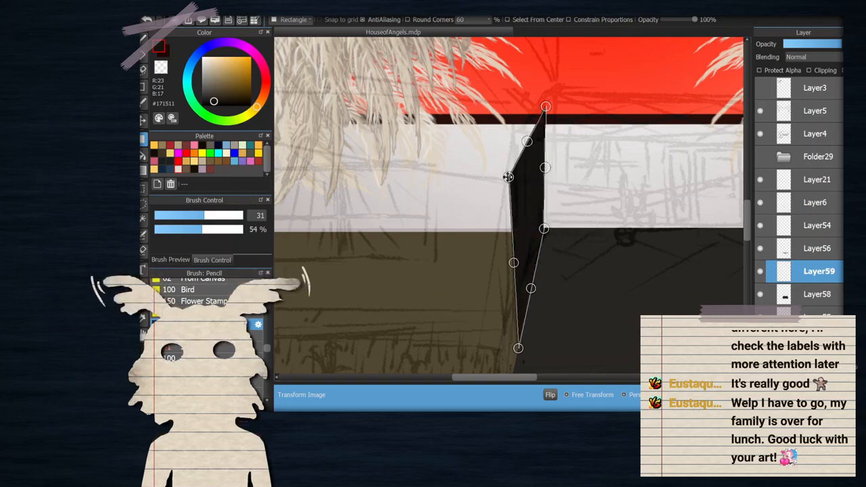
pyautogui.moveTo(544, 115)
pyautogui.mouseDown()
pyautogui.moveTo(538, 155)
pyautogui.moveTo(541, 107)
pyautogui.mouseUp()
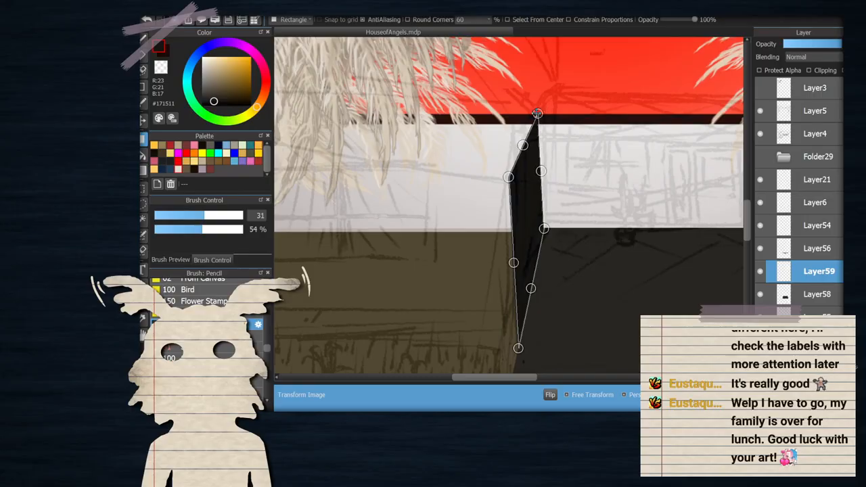
# Fine-tune the side wall's top corners so both side edges run vertically, and apply the transform
pyautogui.scroll(-3, 563, 176)
pyautogui.scroll(3, 591, 280)
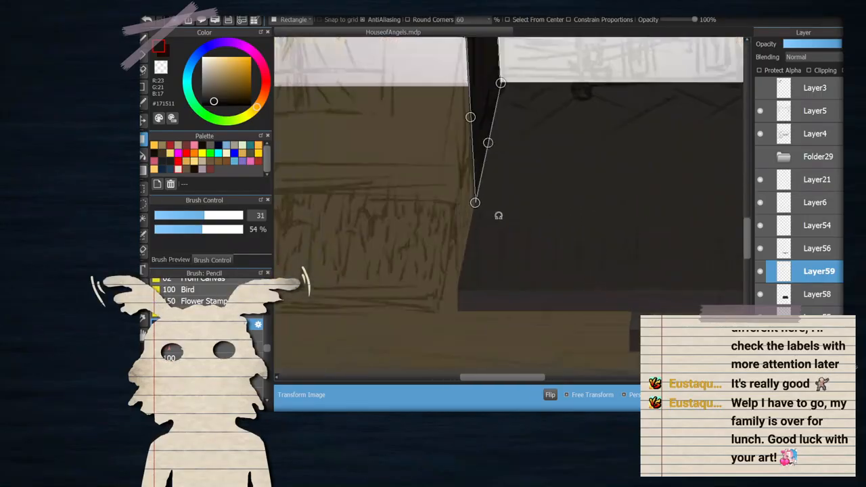
pyautogui.scroll(-3, 505, 219)
pyautogui.scroll(3, 485, 126)
pyautogui.moveTo(512, 110); pyautogui.dragTo(514, 111)
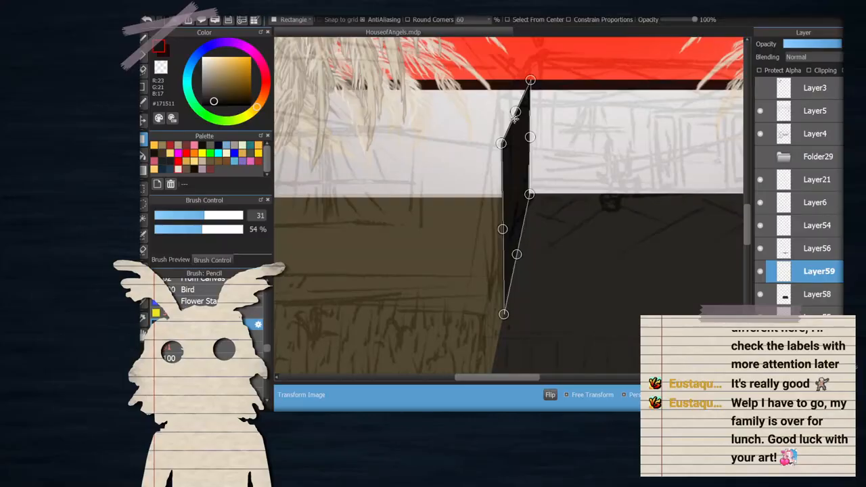
pyautogui.scroll(-3, 515, 110)
pyautogui.scroll(3, 546, 162)
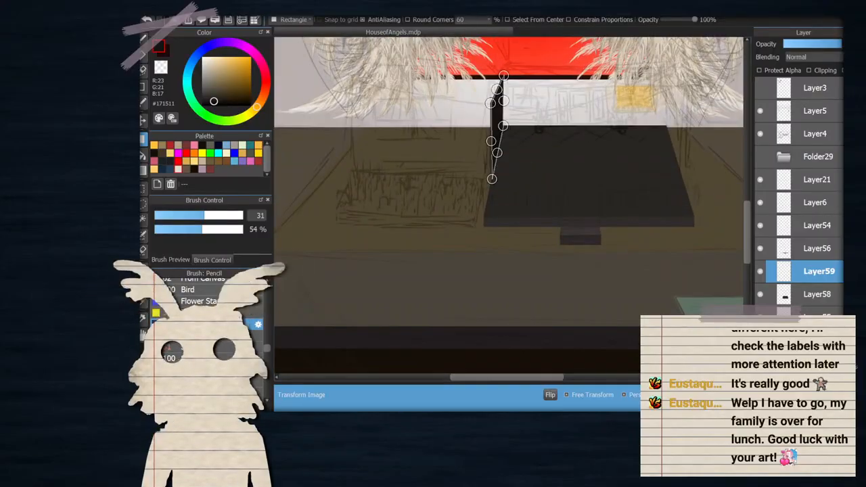
pyautogui.press('Return')
# Transform the side wall again to nudge it into line with the porch floor's left edge, and apply
pyautogui.scroll(5, 494, 136)
pyautogui.scroll(-2, 569, 214)
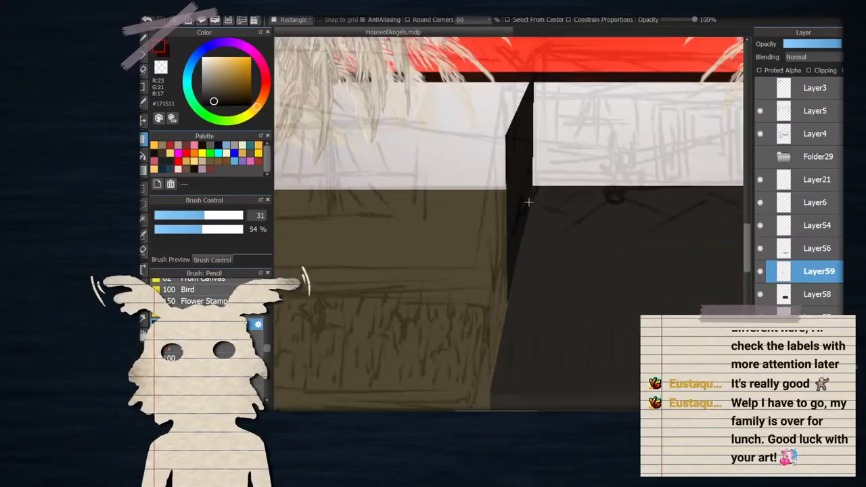
pyautogui.click(300, 142)
pyautogui.scroll(3, 526, 240)
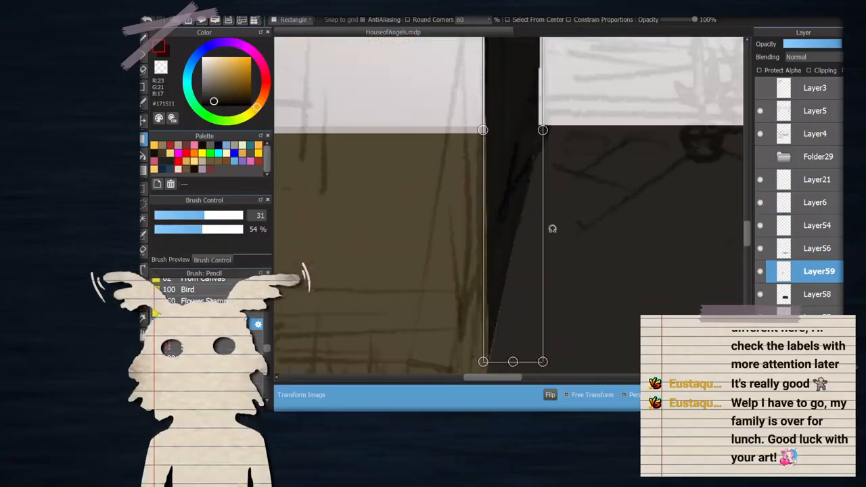
pyautogui.moveTo(512, 362); pyautogui.dragTo(513, 363)
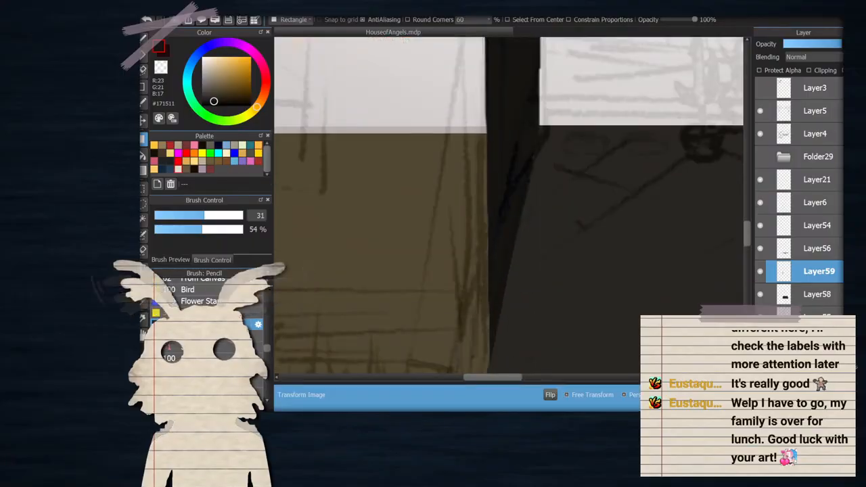
pyautogui.press('Return')
pyautogui.scroll(-2, 557, 197)
pyautogui.scroll(2, 557, 197)
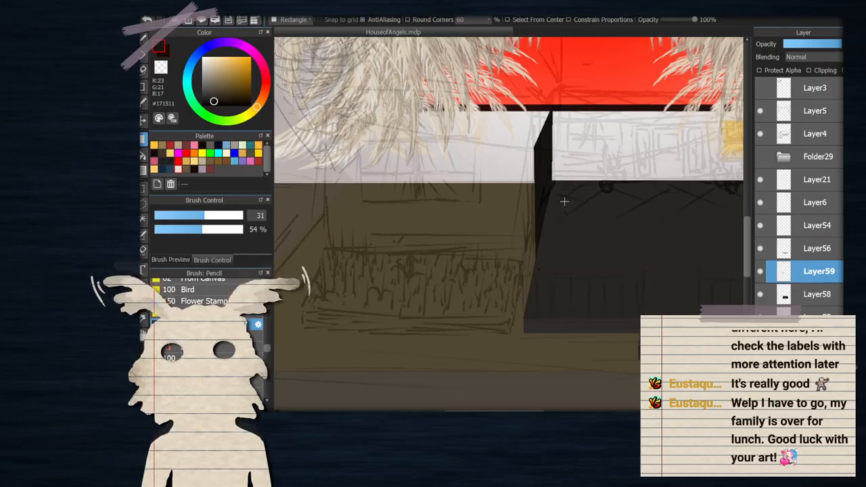
# Draw a #0D0B09 rectangle on a new layer above the side wall, over the middle of the porch
pyautogui.hotkey('ctrl', 'shift', 'n')
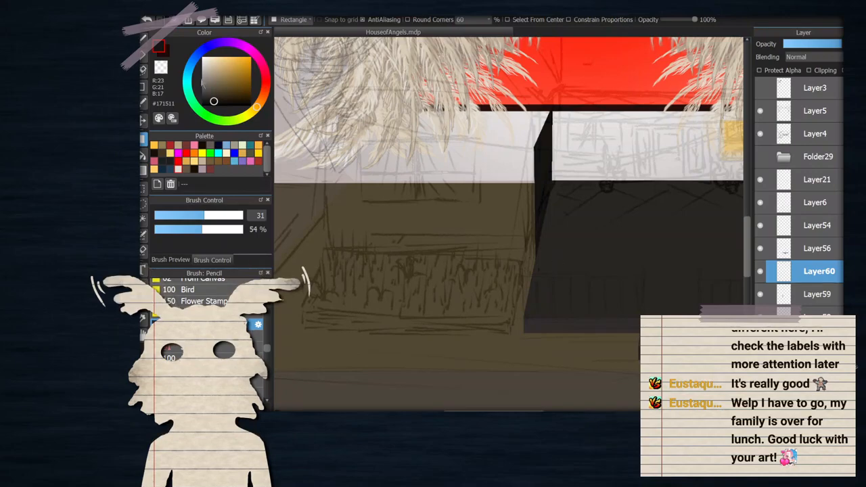
pyautogui.scroll(-2, 492, 155)
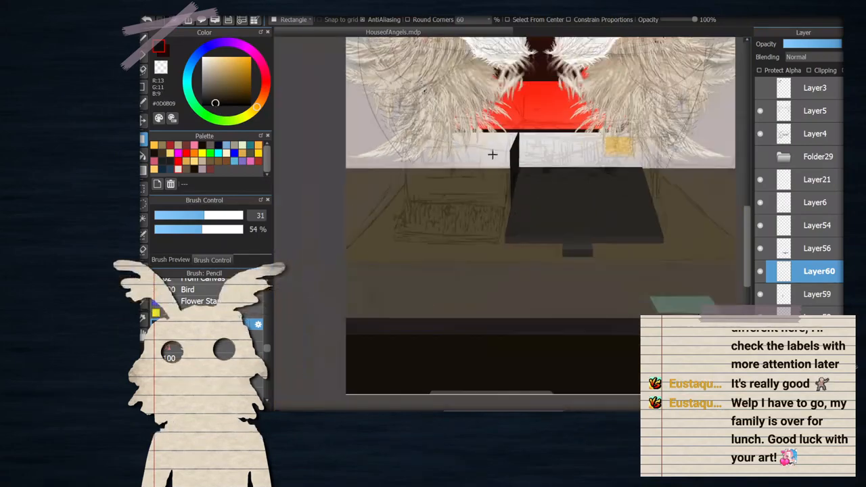
pyautogui.scroll(1, 647, 179)
pyautogui.moveTo(581, 211); pyautogui.dragTo(610, 216)
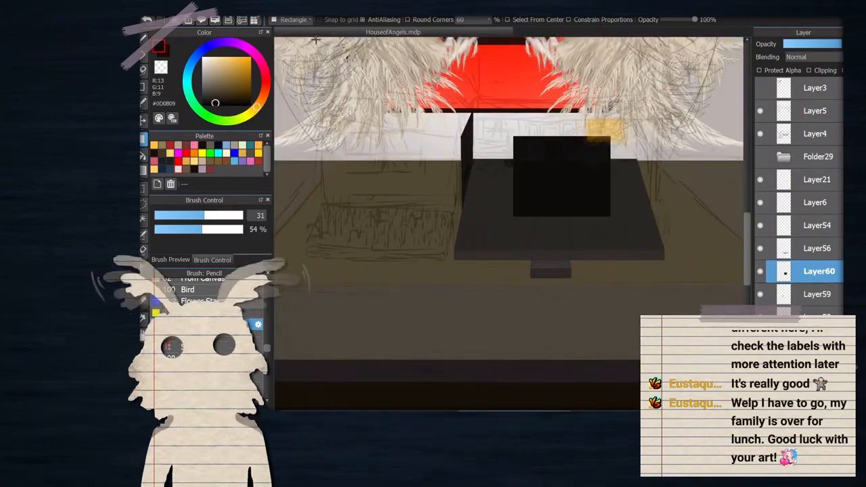
pyautogui.hotkey('ctrl', 't')
pyautogui.moveTo(555, 172); pyautogui.dragTo(371, 157)
pyautogui.scroll(3, 427, 164)
pyautogui.moveTo(435, 232); pyautogui.dragTo(535, 276)
pyautogui.scroll(-2, 571, 261)
pyautogui.scroll(2, 565, 205)
pyautogui.moveTo(472, 90); pyautogui.dragTo(500, 124)
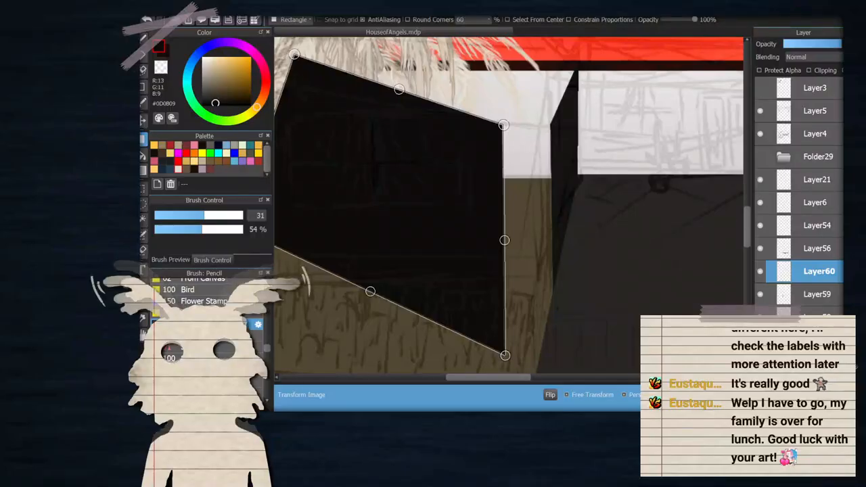
pyautogui.press('Return')
# Invert the house sketch on Layer4 to white lines and set that layer's blending to Normal
pyautogui.click(817, 134)
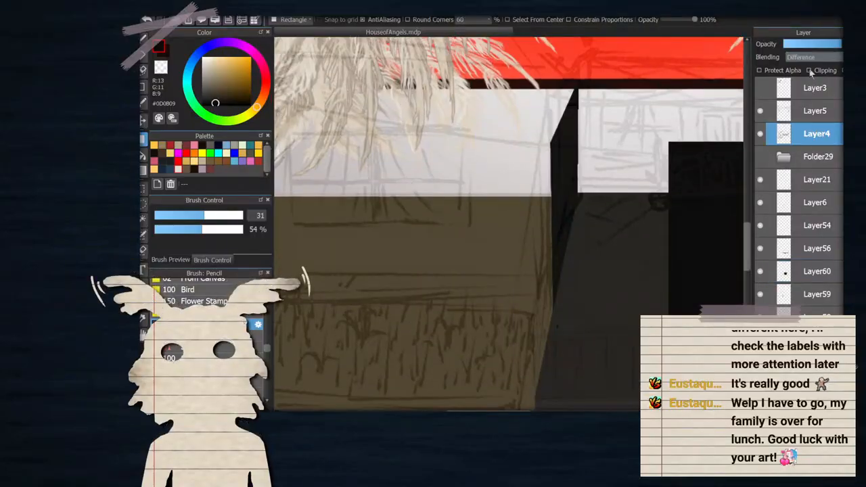
pyautogui.click(815, 271)
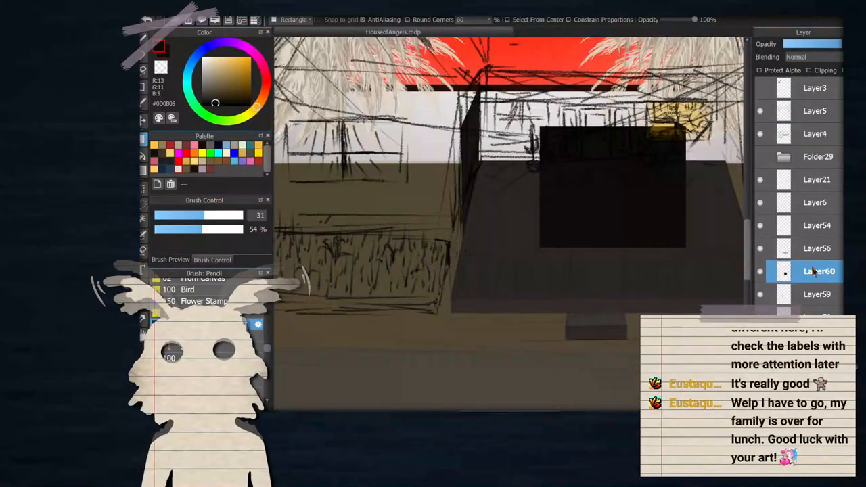
pyautogui.click(802, 135)
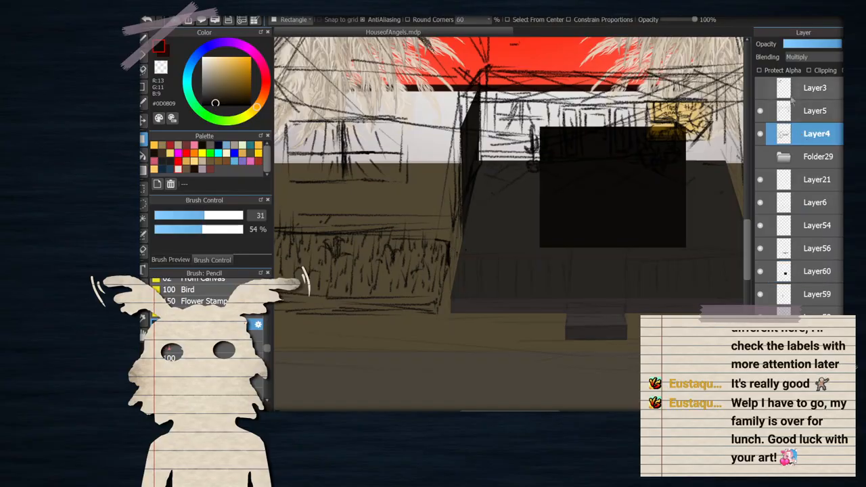
pyautogui.click(790, 114)
pyautogui.scroll(-2, 587, 150)
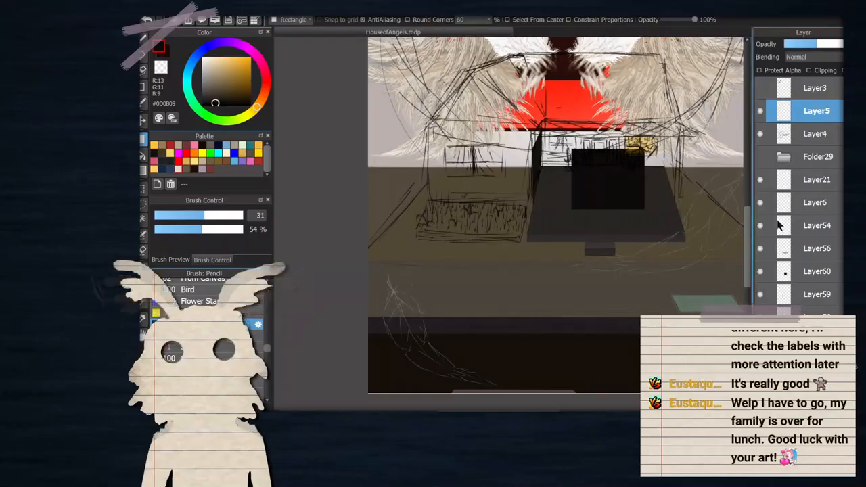
pyautogui.click(815, 134)
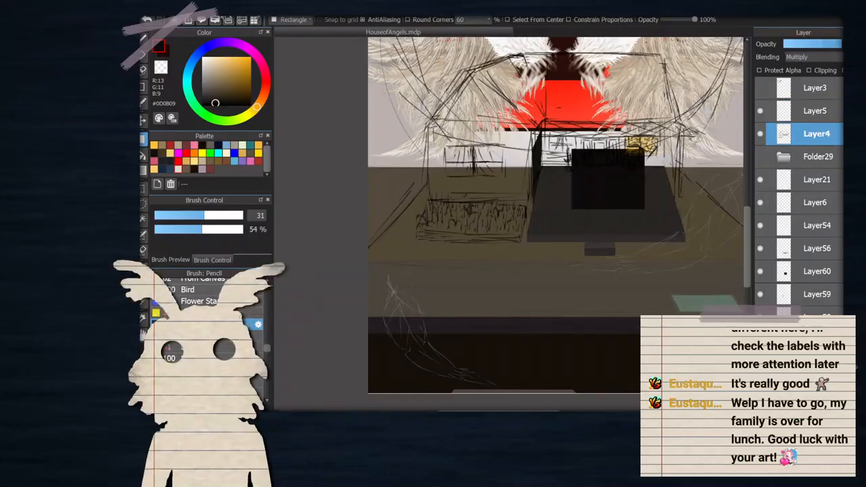
pyautogui.press('Delete')
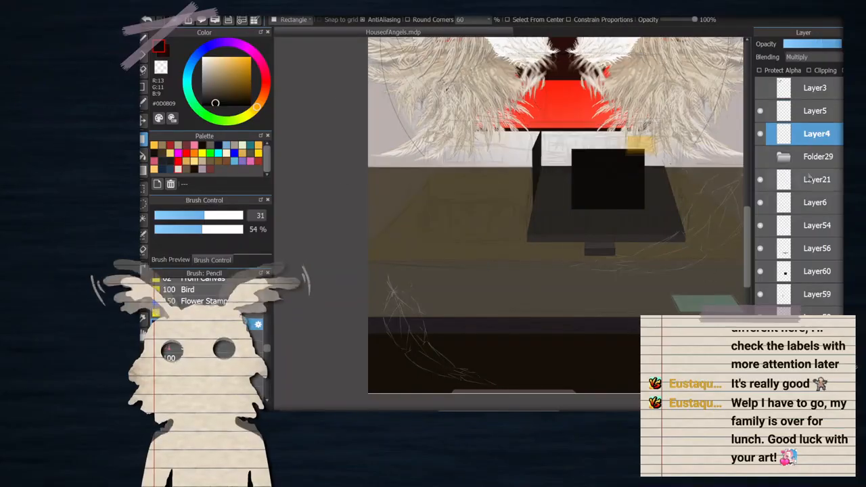
pyautogui.scroll(2, 812, 58)
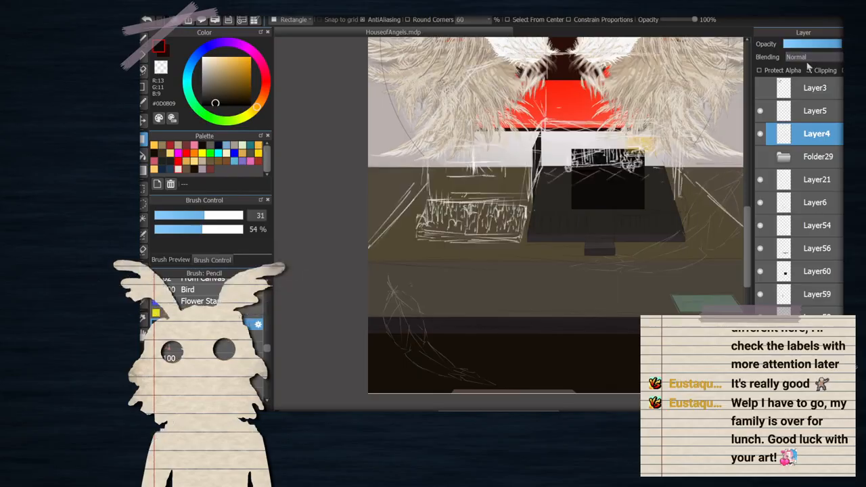
pyautogui.scroll(1, 502, 163)
# Hide Folder46 with the wings and red circle so the white house sketch stands out against the dark background
pyautogui.scroll(-3, 799, 196)
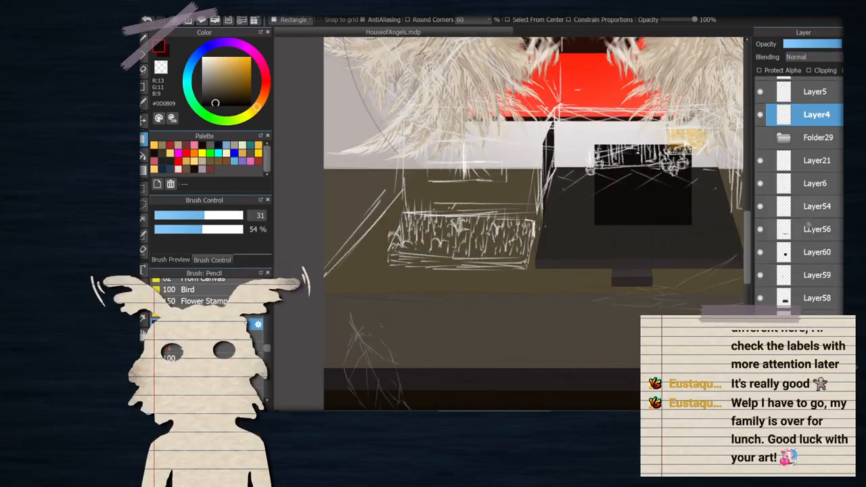
pyautogui.click(759, 328)
pyautogui.scroll(-5, 631, 264)
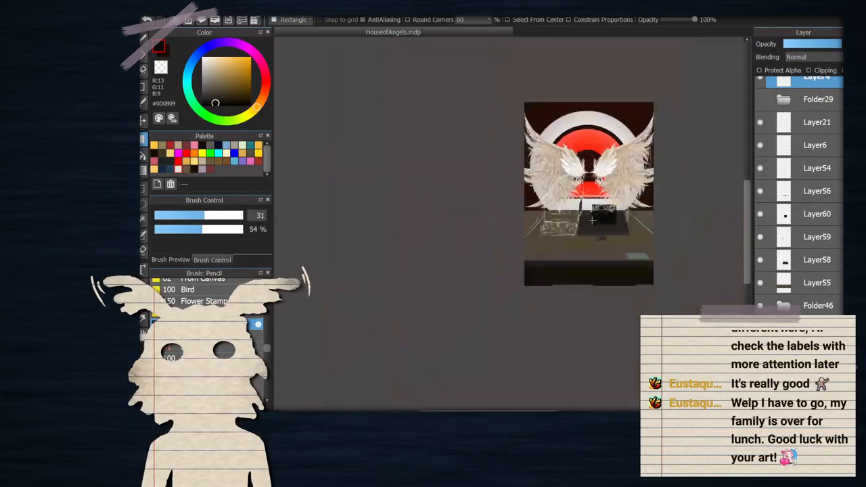
pyautogui.scroll(4, 677, 203)
pyautogui.click(760, 306)
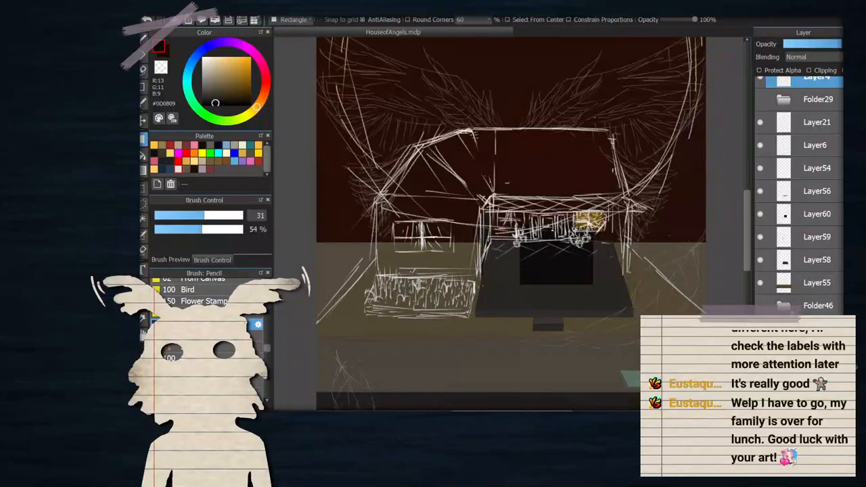
pyautogui.click(815, 306)
pyautogui.scroll(2, 483, 196)
pyautogui.scroll(2, 805, 203)
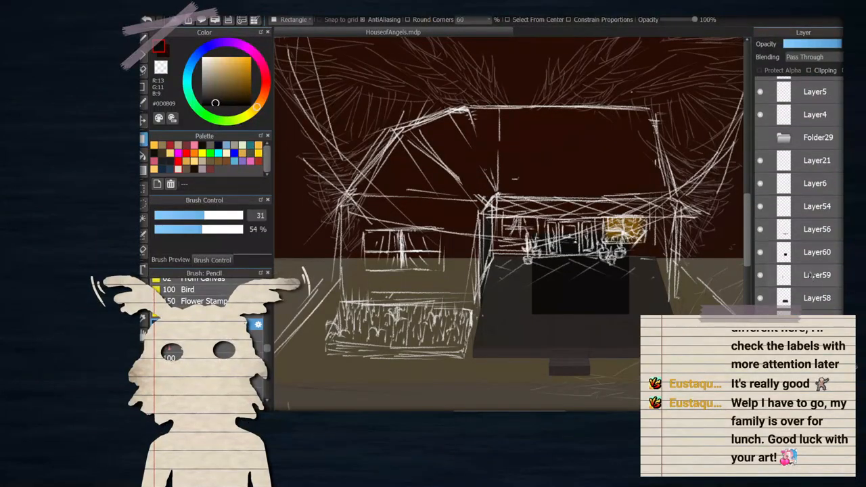
# Toggle Layer60's visibility to check the dark rectangle against the house sketch
pyautogui.click(811, 253)
pyautogui.click(759, 252)
pyautogui.click(759, 252)
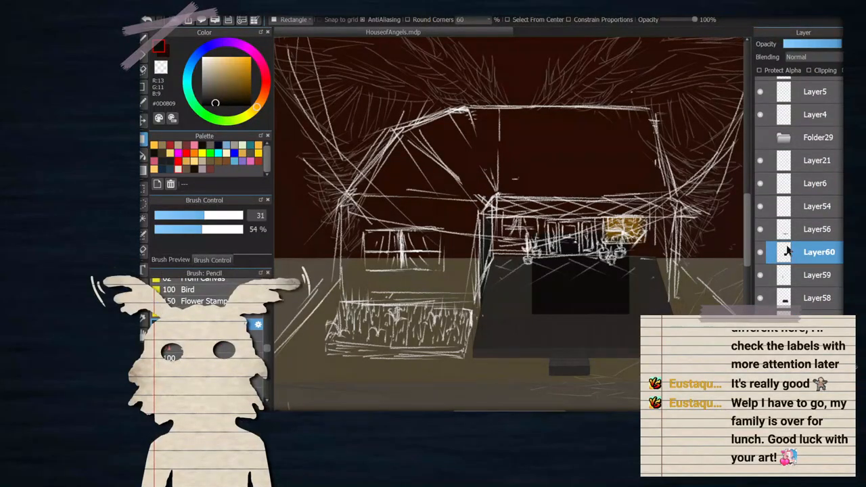
pyautogui.scroll(1, 789, 252)
pyautogui.scroll(3, 624, 159)
pyautogui.scroll(-1, 625, 159)
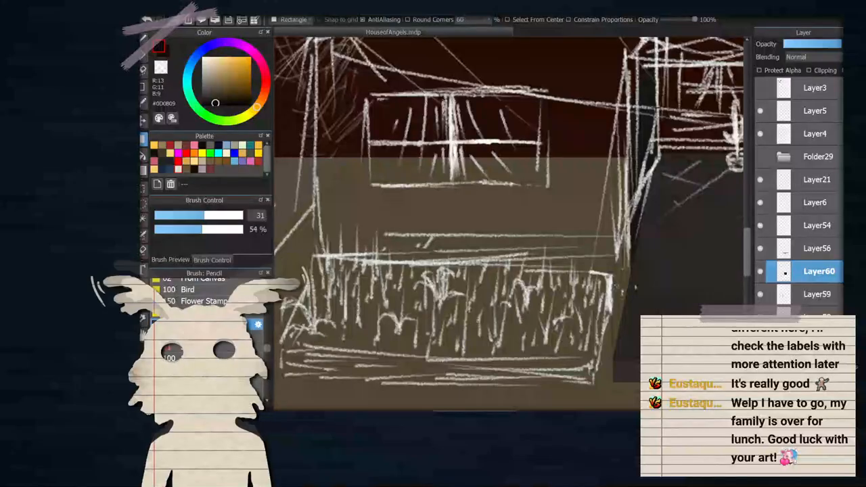
pyautogui.scroll(-2, 645, 118)
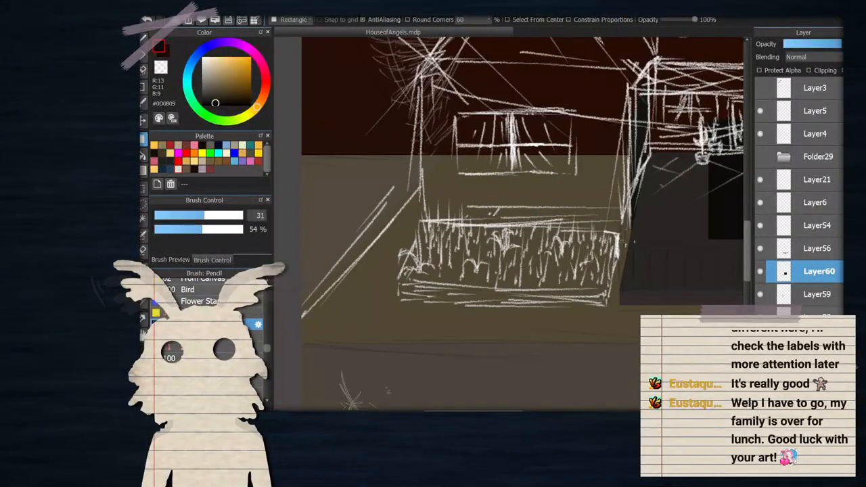
# Try to stretch the side wall on Layer59 upward toward the sketched roof corner
pyautogui.click(798, 297)
pyautogui.scroll(3, 663, 117)
pyautogui.scroll(-2, 646, 119)
pyautogui.scroll(1, 646, 116)
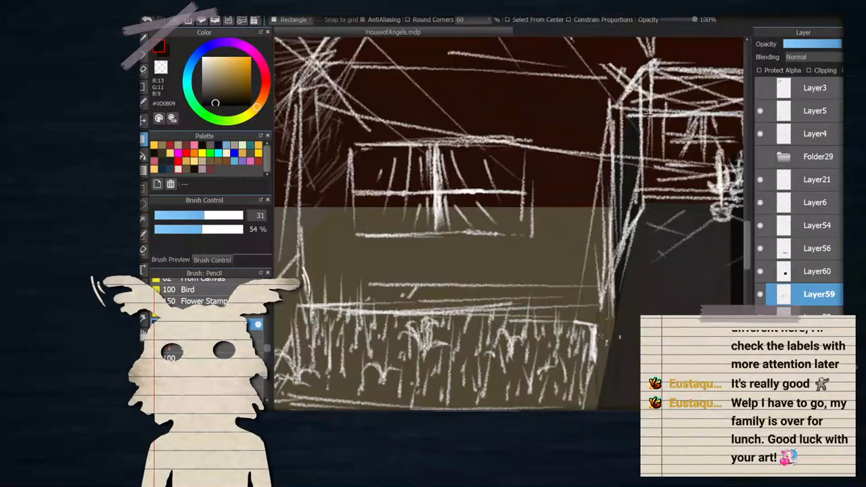
pyautogui.hotkey('ctrl', 't')
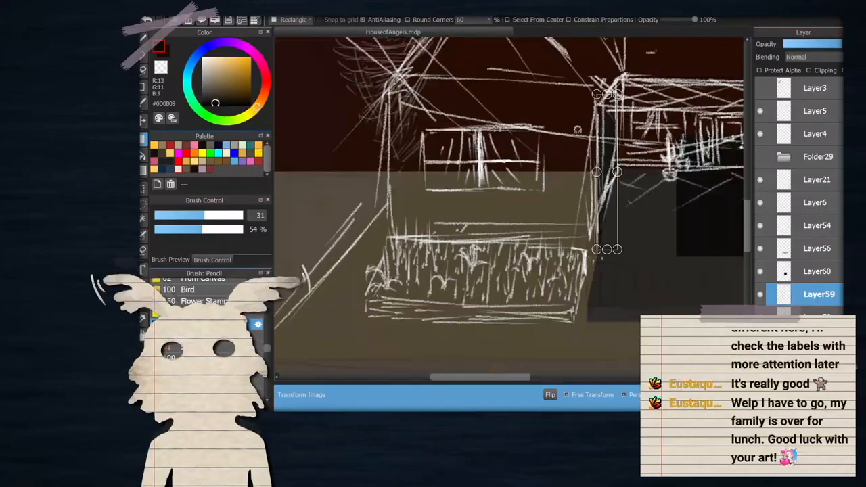
pyautogui.moveTo(605, 100); pyautogui.dragTo(605, 68)
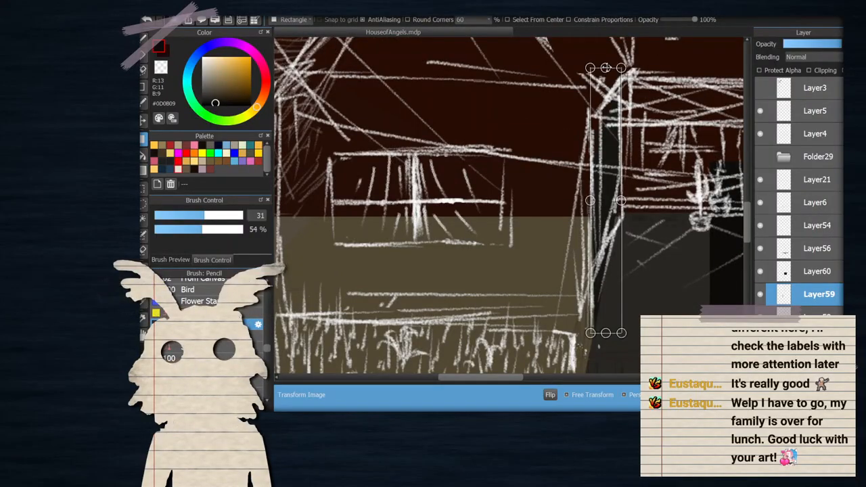
pyautogui.press('Return')
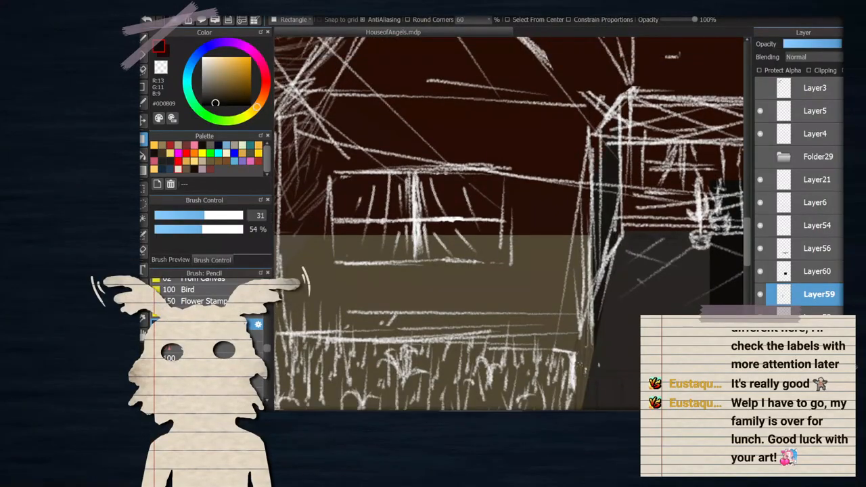
# Replace the old side wall and dark rectangle layers with an empty layer directly above the porch floor's Layer58
pyautogui.press('Delete')
pyautogui.scroll(-2, 522, 219)
pyautogui.scroll(2, 652, 228)
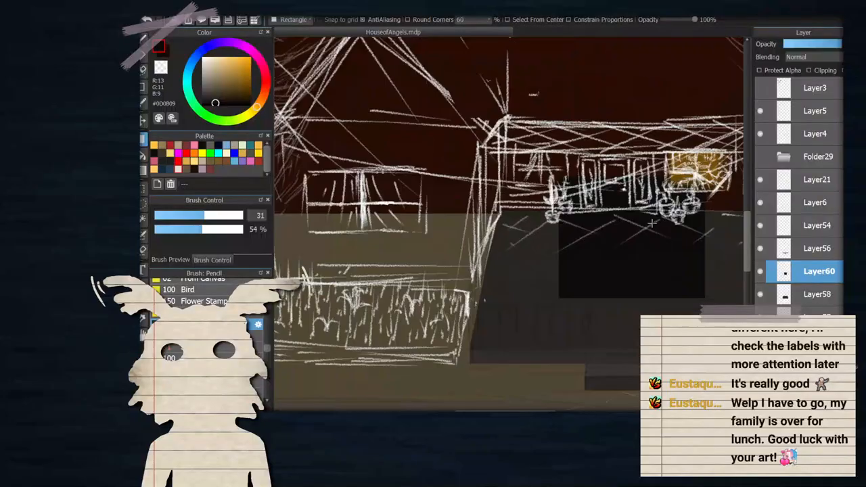
pyautogui.click(761, 294)
pyautogui.click(760, 295)
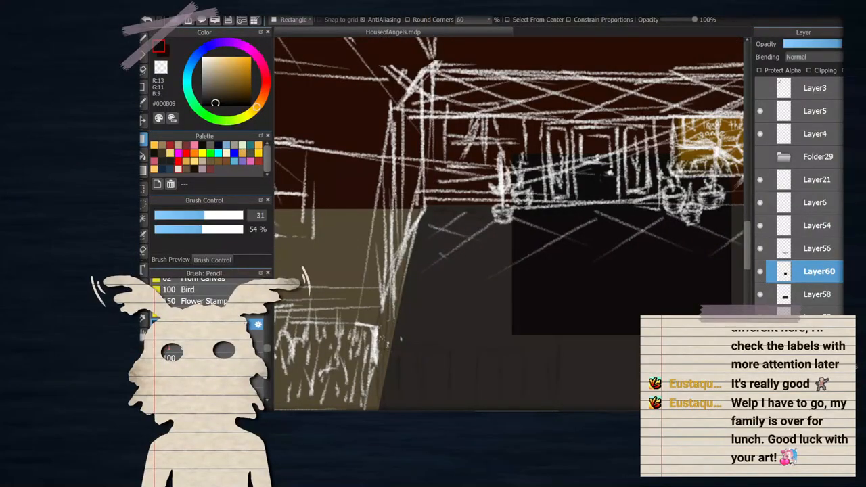
pyautogui.hotkey('ctrl', 'z')
pyautogui.hotkey('ctrl', 'z')
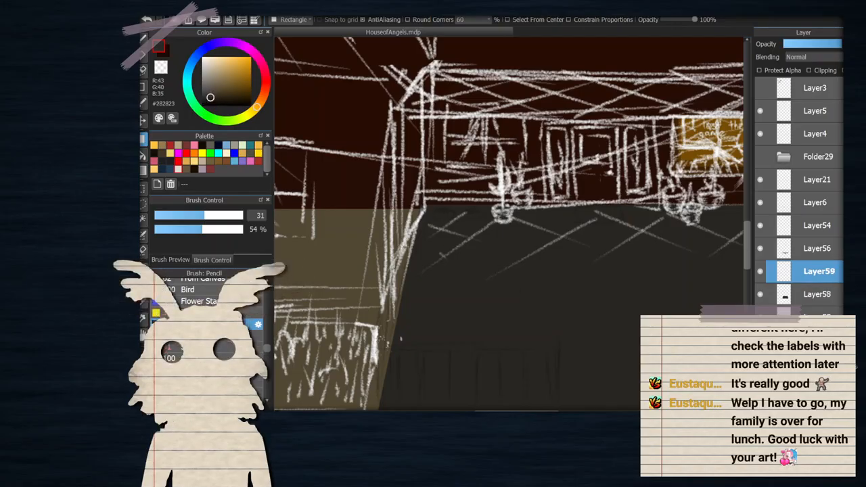
# Draw a #2B2823 rectangle on Layer59 and move it in a transform to the left side of the porch
pyautogui.moveTo(468, 138); pyautogui.dragTo(645, 318)
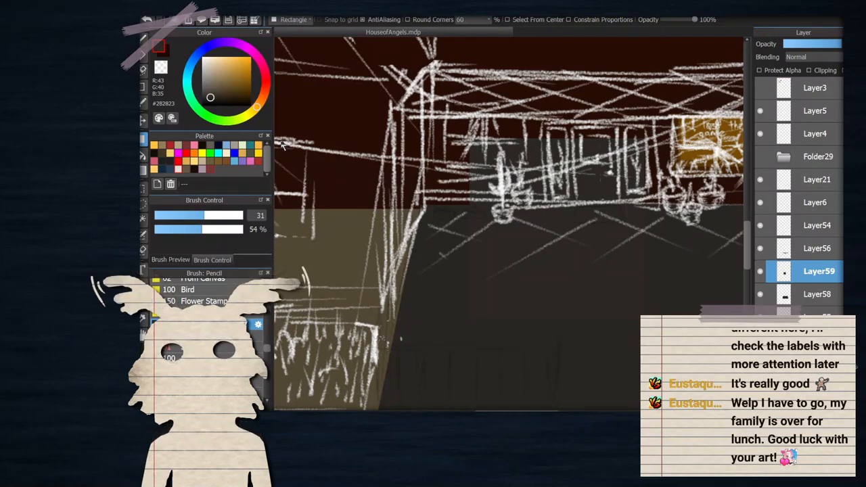
pyautogui.hotkey('ctrl', 't')
pyautogui.moveTo(536, 254); pyautogui.dragTo(269, 207)
pyautogui.moveTo(379, 255); pyautogui.dragTo(406, 218)
pyautogui.moveTo(454, 203); pyautogui.dragTo(417, 243)
pyautogui.moveTo(352, 231); pyautogui.dragTo(371, 227)
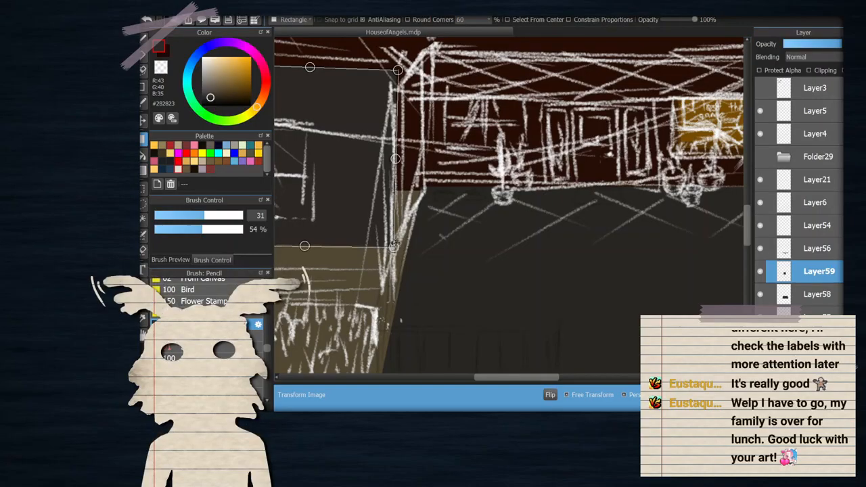
# Place the new side wall's lower right corner on the porch floor's rear left corner
pyautogui.scroll(5, 393, 245)
pyautogui.moveTo(446, 218); pyautogui.dragTo(452, 201)
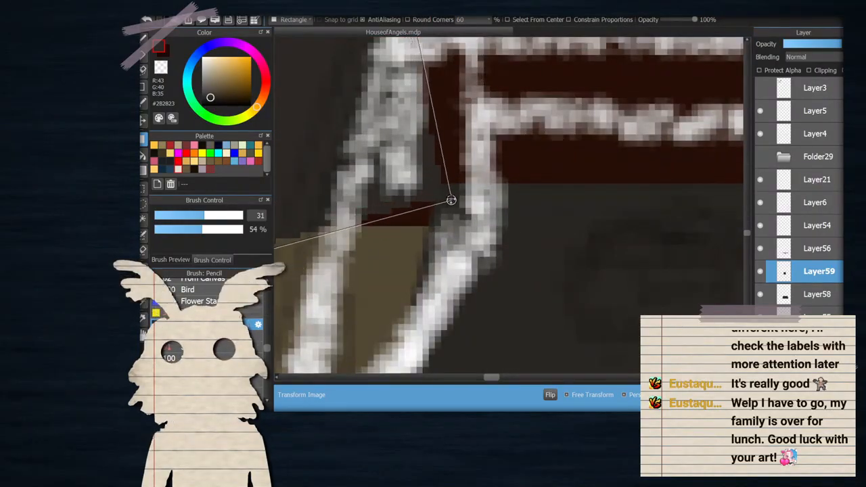
pyautogui.scroll(-5, 451, 200)
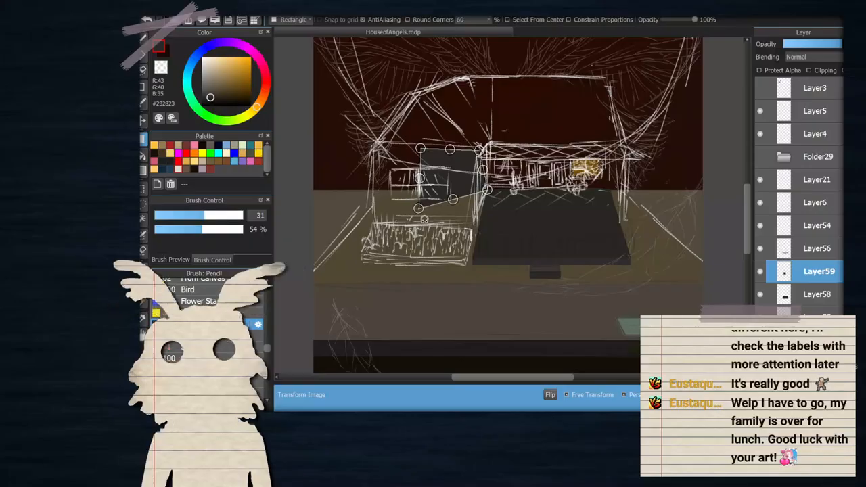
pyautogui.scroll(5, 424, 219)
pyautogui.scroll(-5, 411, 181)
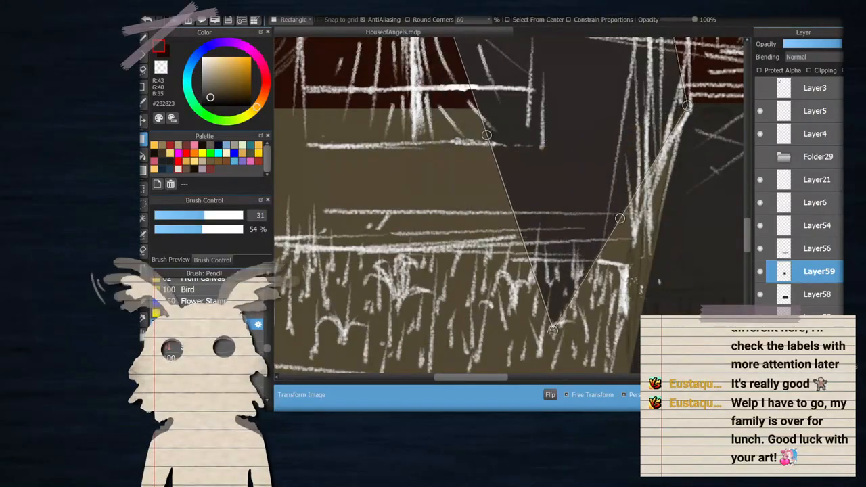
# Move the side wall's lower left corner onto the porch floor's left edge, beside the sketched flower bed
pyautogui.scroll(3, 609, 264)
pyautogui.scroll(-2, 609, 264)
pyautogui.scroll(4, 609, 264)
pyautogui.moveTo(525, 211); pyautogui.dragTo(541, 329)
pyautogui.scroll(-2, 547, 285)
pyautogui.scroll(-2, 547, 286)
pyautogui.moveTo(546, 293); pyautogui.dragTo(541, 249)
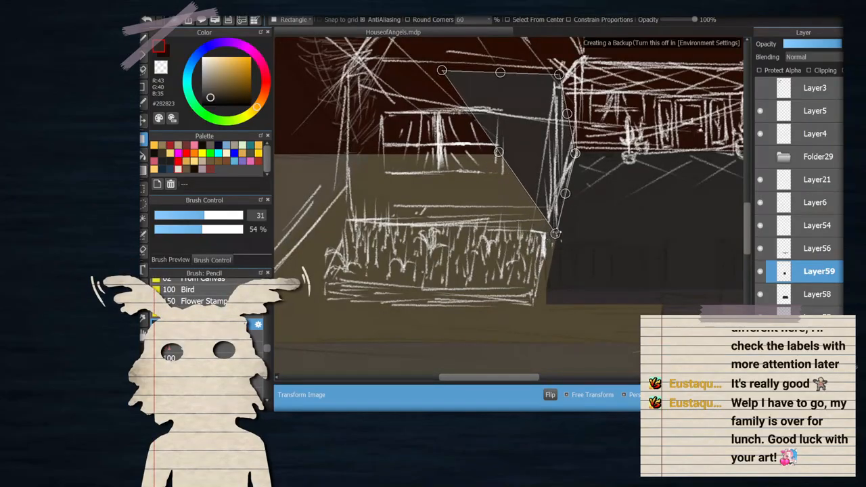
pyautogui.scroll(4, 541, 249)
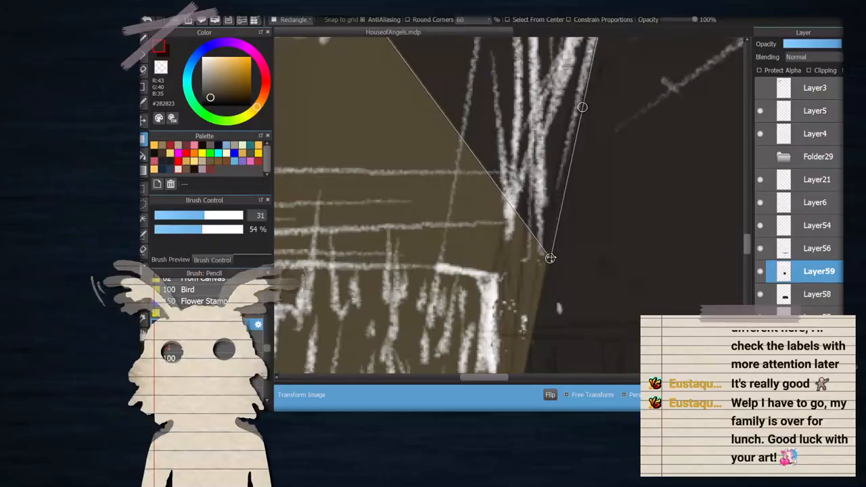
pyautogui.scroll(-4, 544, 252)
# Align the side wall's two upper corners with the sketched porch roof corners and apply the transform
pyautogui.scroll(3, 607, 230)
pyautogui.moveTo(582, 128); pyautogui.dragTo(617, 107)
pyautogui.moveTo(406, 123); pyautogui.dragTo(575, 151)
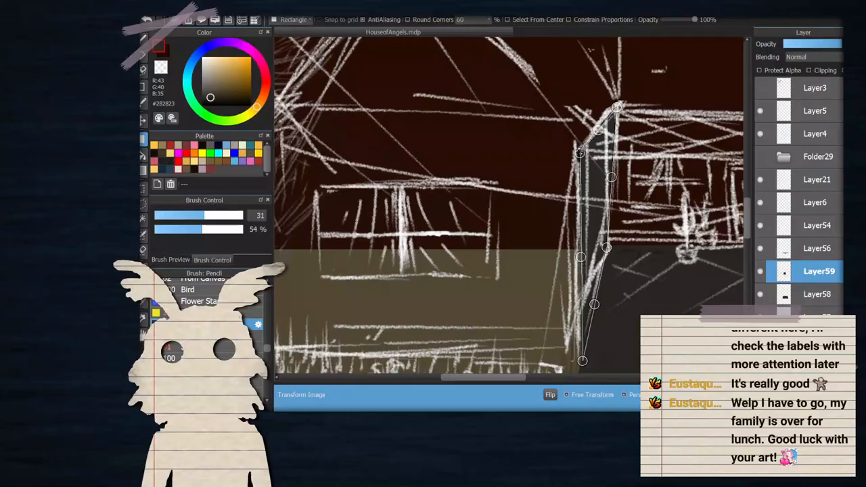
pyautogui.scroll(-3, 600, 300)
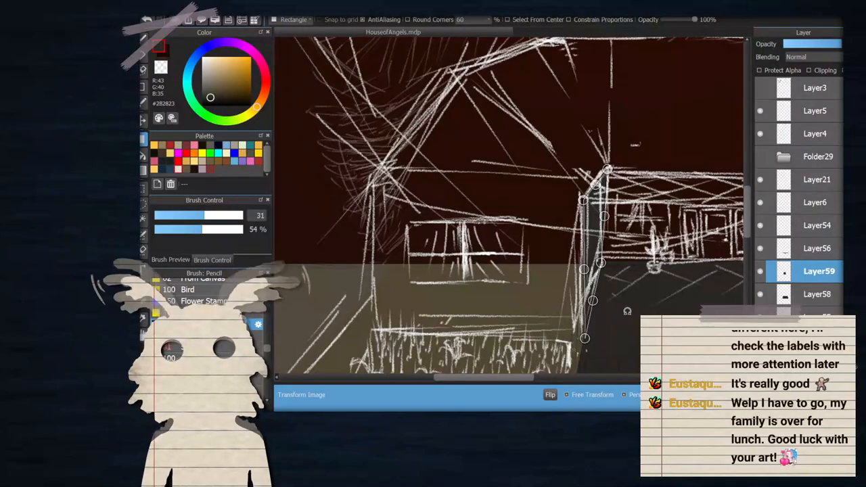
pyautogui.scroll(-3, 604, 280)
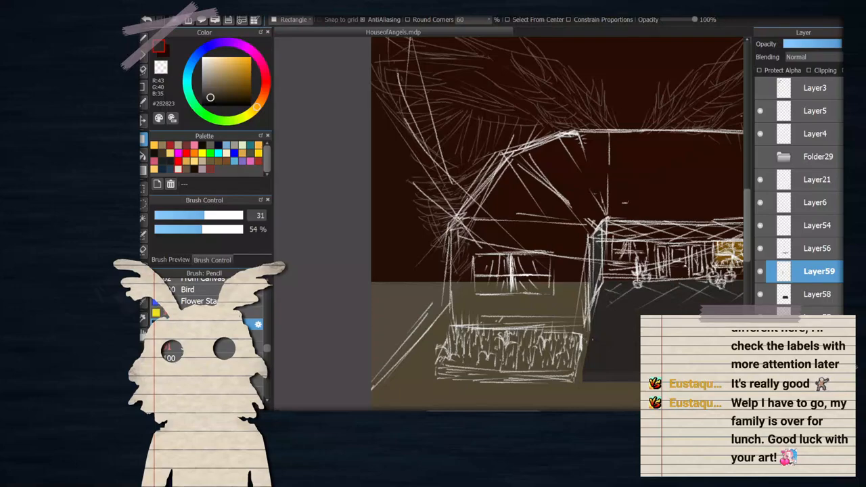
# Add a new layer and draw a #191713 rectangle over the porch's back wall, on a layer beneath the side wall
pyautogui.hotkey('ctrl', 'shift', 'n')
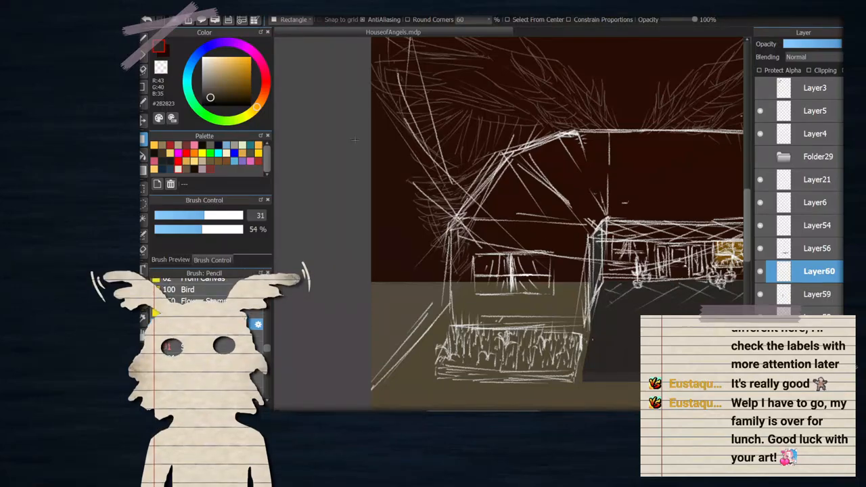
pyautogui.click(213, 102)
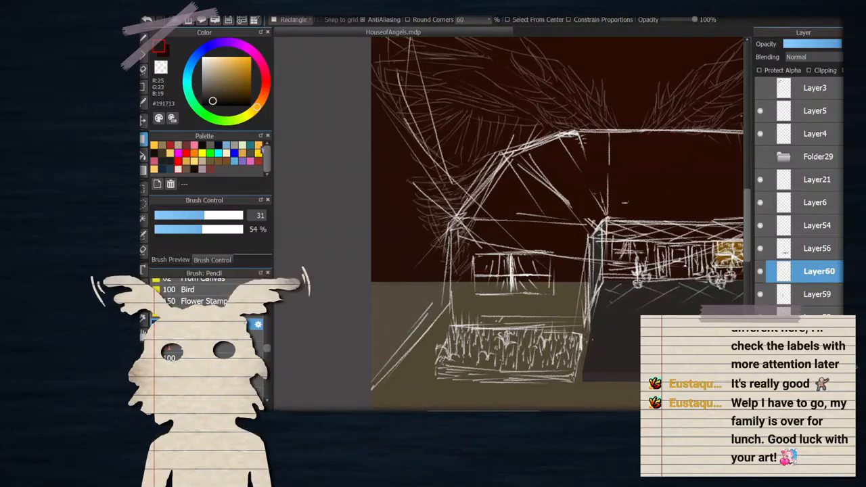
pyautogui.click(817, 317)
pyautogui.click(818, 340)
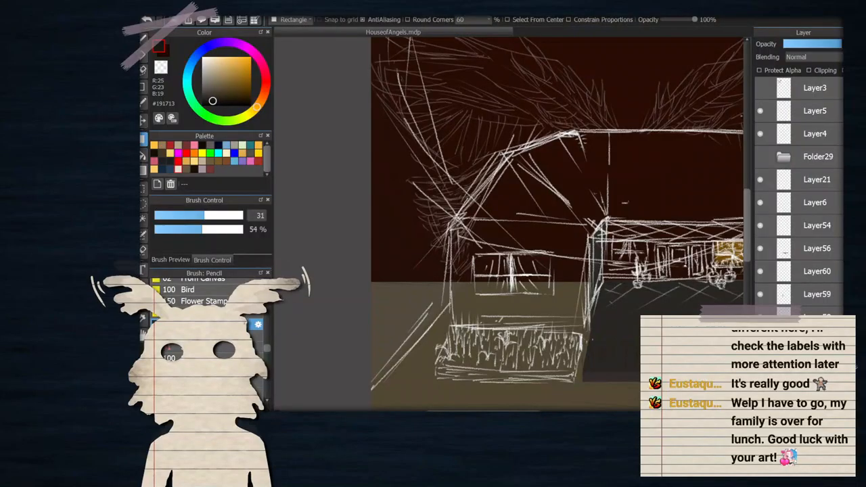
pyautogui.moveTo(633, 247); pyautogui.dragTo(729, 348)
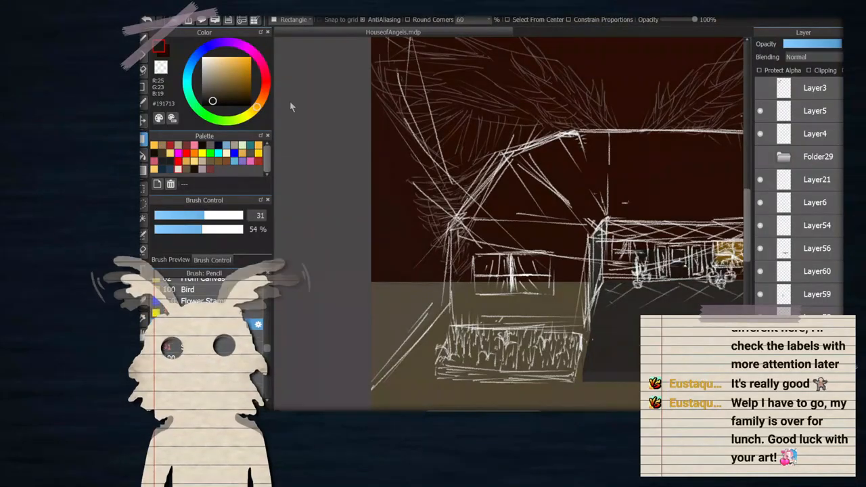
# Transform the #191713 rectangle into the left wing's front wall, fitting its lower and side edges to the sketch above the flower bed
pyautogui.hotkey('ctrl', 't')
pyautogui.moveTo(708, 294); pyautogui.dragTo(523, 274)
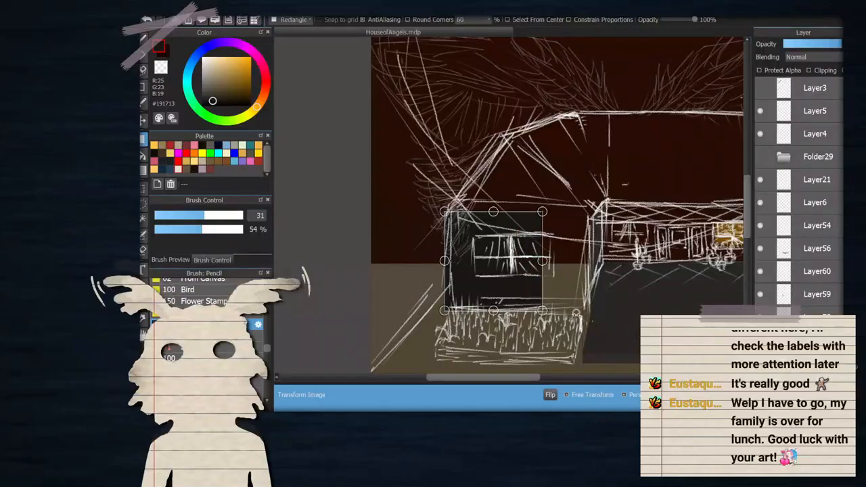
pyautogui.scroll(5, 575, 313)
pyautogui.moveTo(371, 199); pyautogui.dragTo(595, 226)
pyautogui.scroll(-1, 638, 242)
pyautogui.scroll(-3, 638, 243)
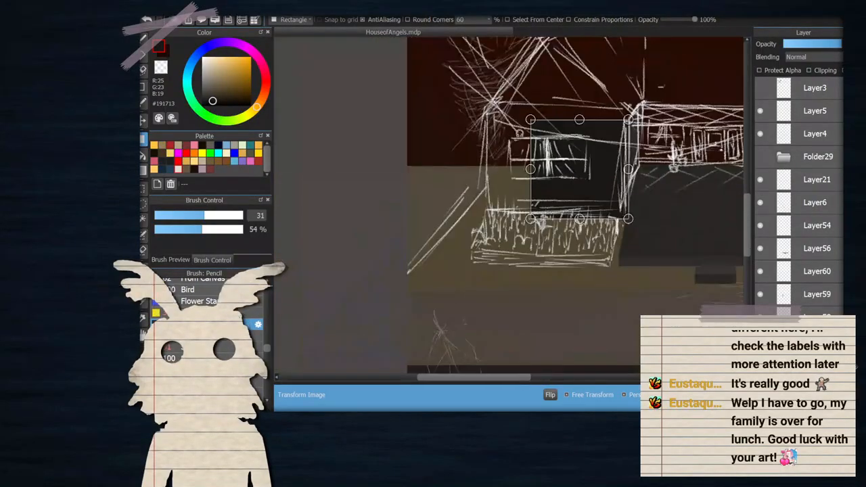
pyautogui.scroll(2, 545, 183)
pyautogui.moveTo(540, 196); pyautogui.dragTo(442, 188)
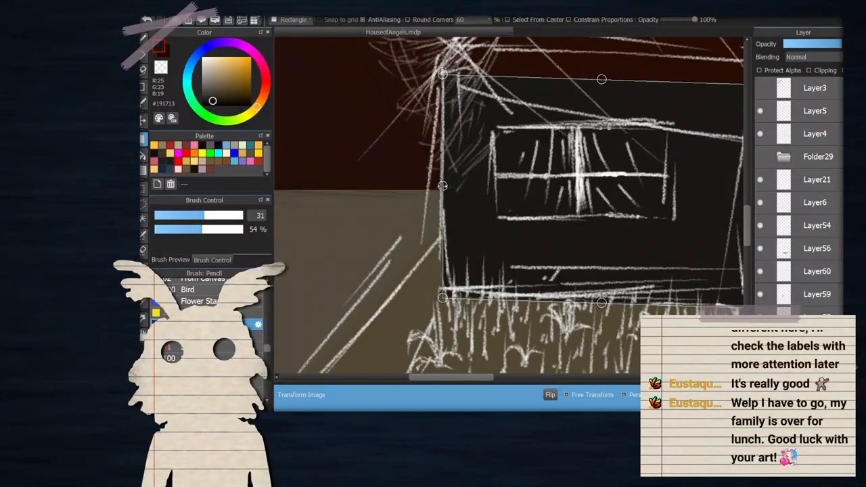
pyautogui.scroll(-3, 441, 189)
pyautogui.scroll(2, 527, 155)
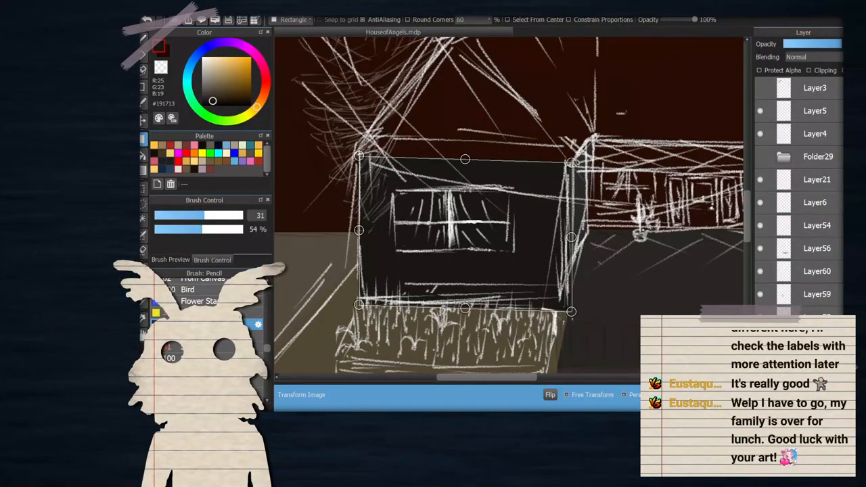
# Align the front wall's upper corners so its top edge runs level between the sketched wall edges, and apply the transform
pyautogui.moveTo(573, 163); pyautogui.dragTo(574, 163)
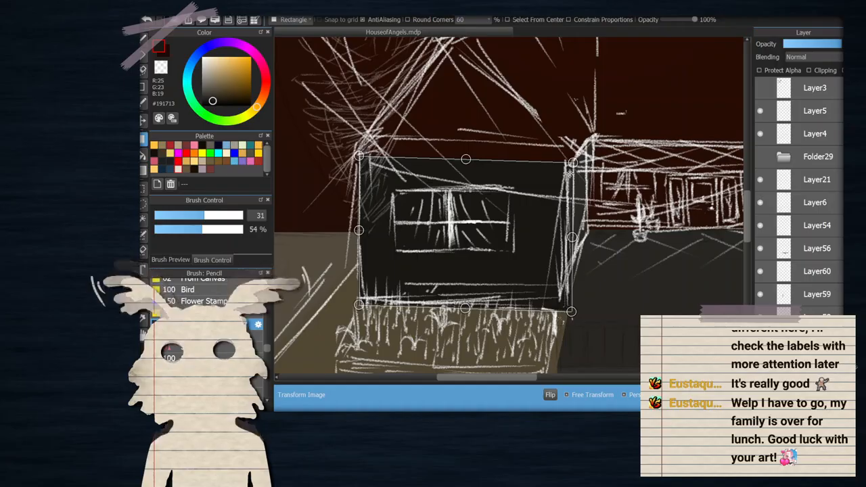
pyautogui.scroll(5, 565, 138)
pyautogui.moveTo(635, 136); pyautogui.dragTo(578, 237)
pyautogui.scroll(-4, 657, 198)
pyautogui.scroll(-4, 657, 197)
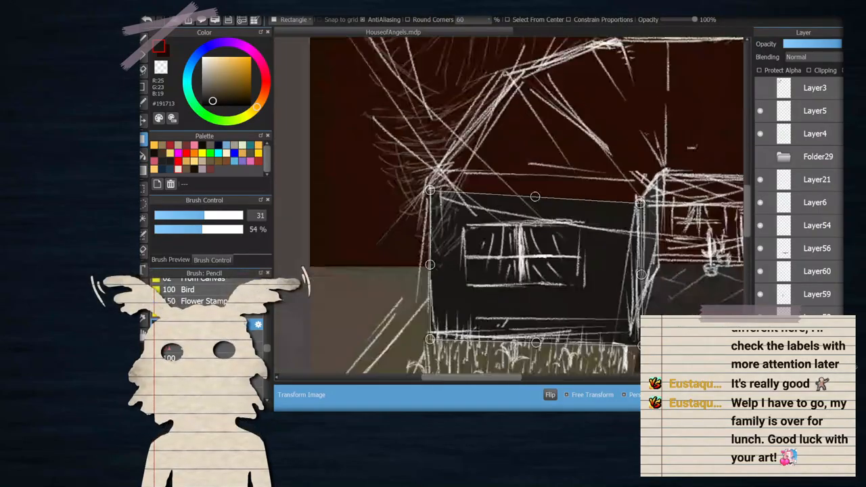
pyautogui.scroll(4, 429, 189)
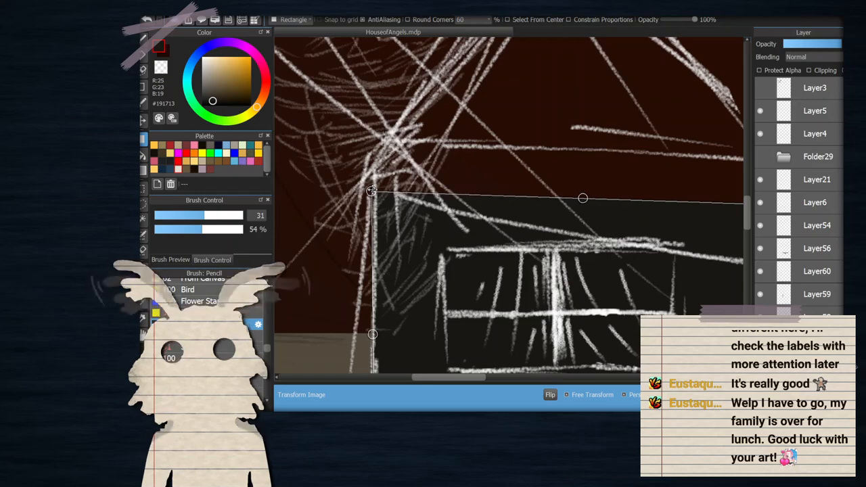
pyautogui.scroll(-4, 374, 180)
pyautogui.moveTo(375, 182); pyautogui.dragTo(374, 185)
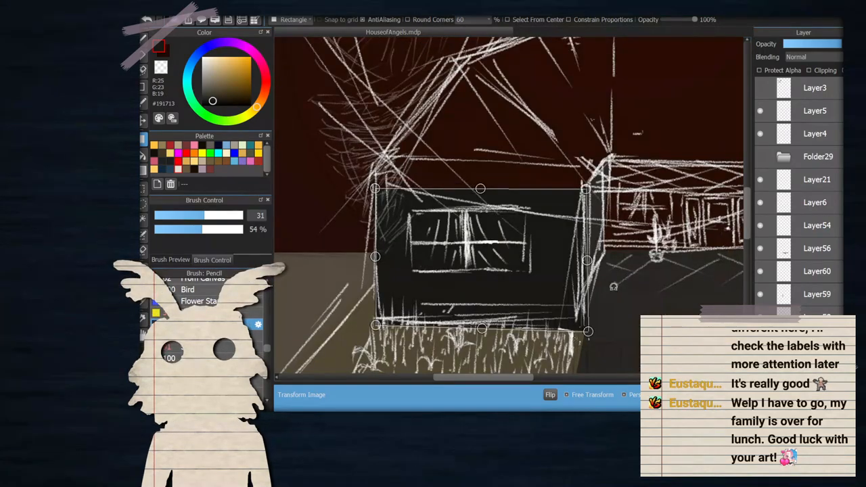
pyautogui.press('Return')
pyautogui.scroll(-2, 613, 287)
pyautogui.scroll(3, 557, 241)
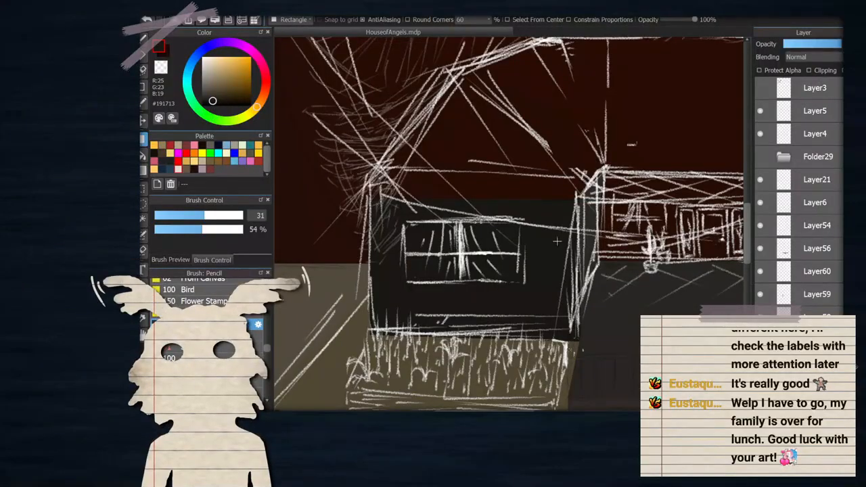
pyautogui.scroll(-2, 556, 241)
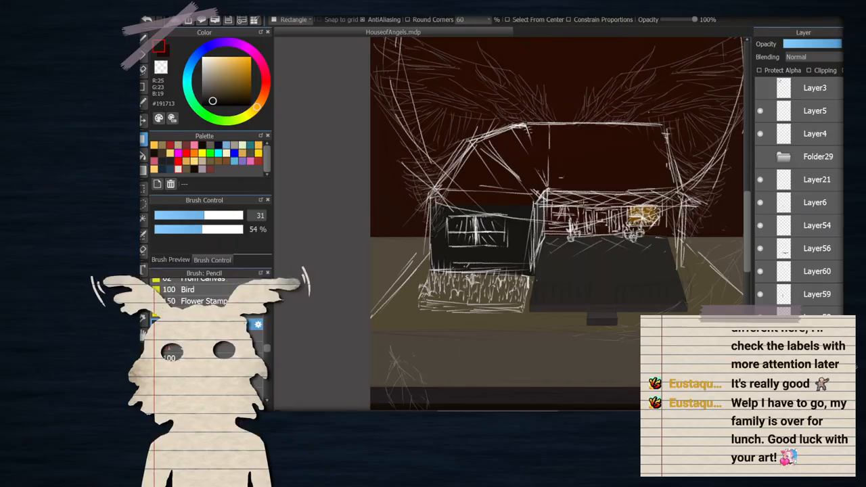
# Choose the colour #252019, hide the sketch on Layer4, and place a new layer directly beneath Layer60
pyautogui.scroll(4, 560, 214)
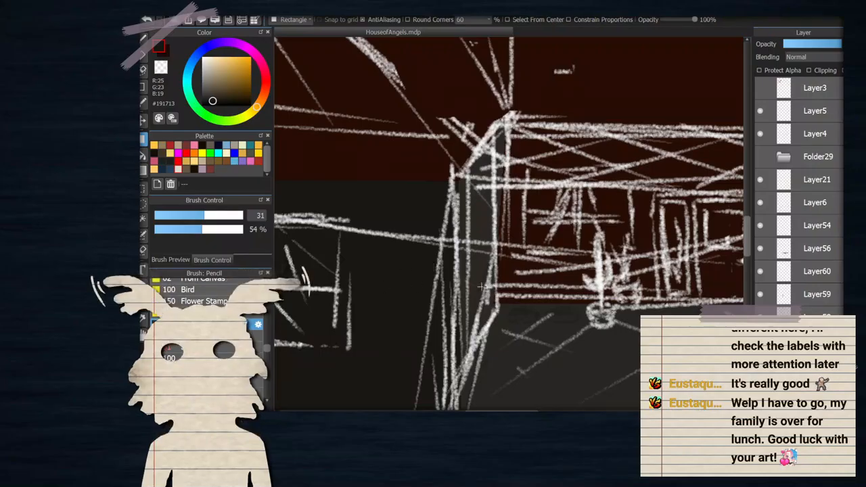
pyautogui.scroll(-4, 490, 188)
pyautogui.scroll(1, 509, 228)
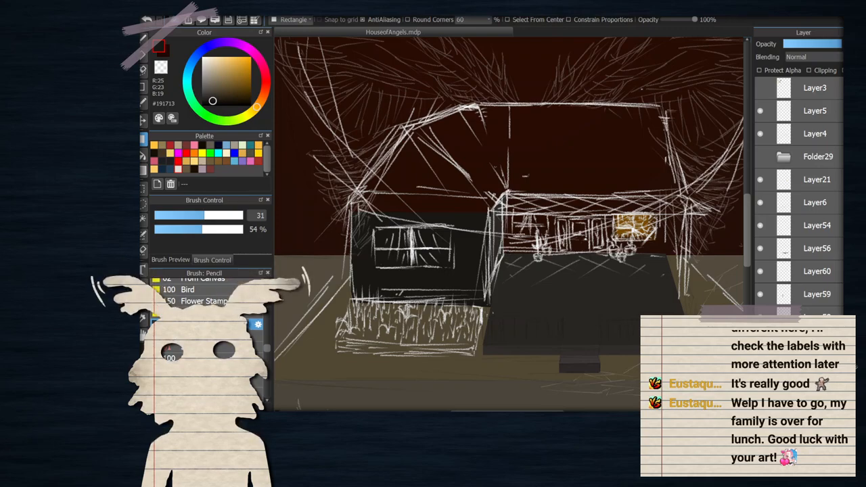
pyautogui.scroll(2, 519, 233)
pyautogui.click(217, 99)
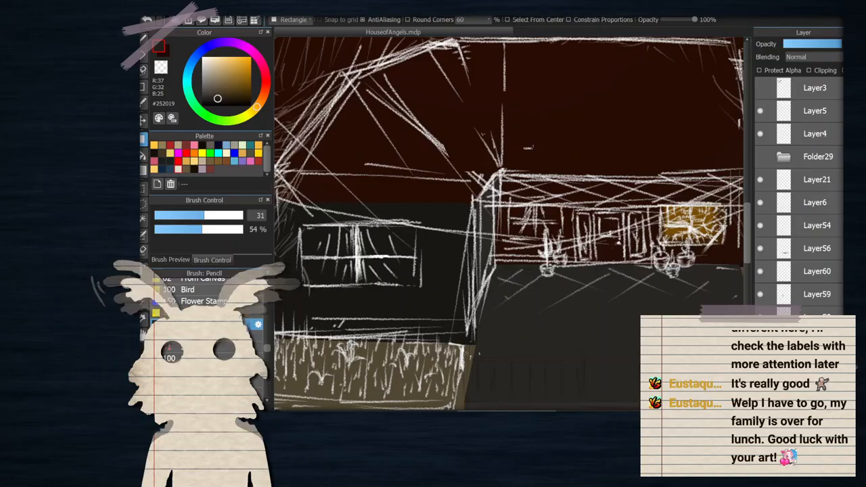
pyautogui.click(817, 316)
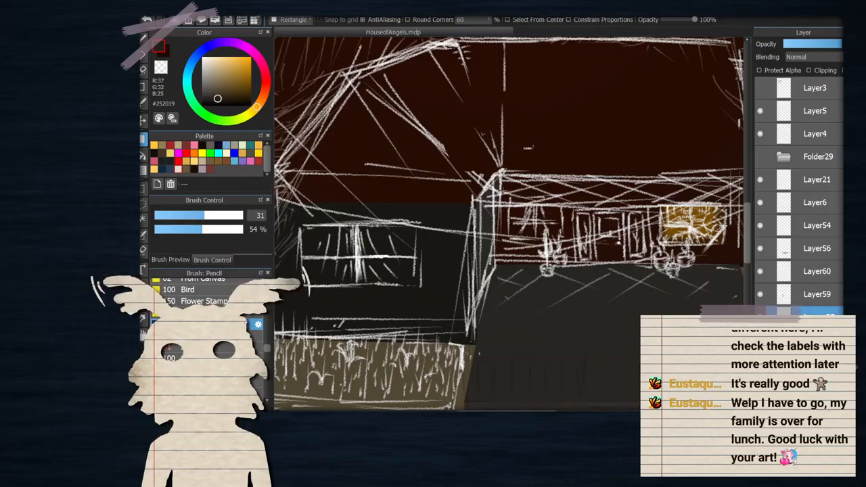
pyautogui.moveTo(616, 167); pyautogui.dragTo(508, 149)
pyautogui.scroll(3, 385, 158)
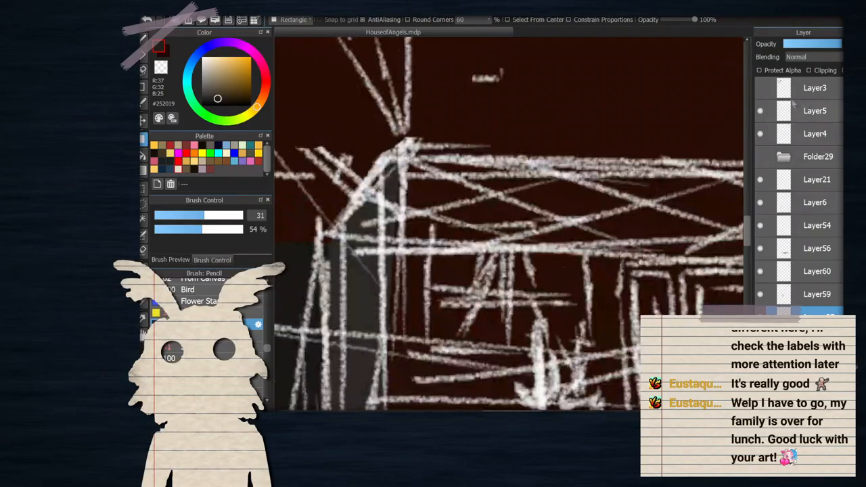
pyautogui.click(760, 133)
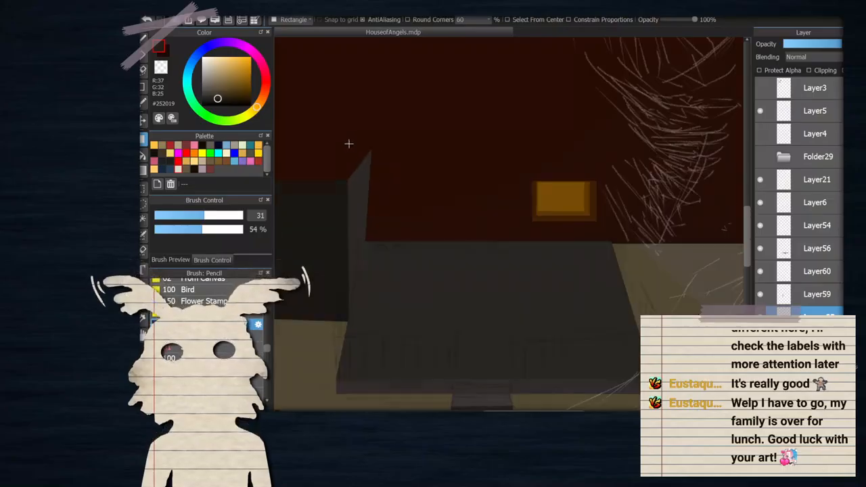
pyautogui.scroll(2, 381, 147)
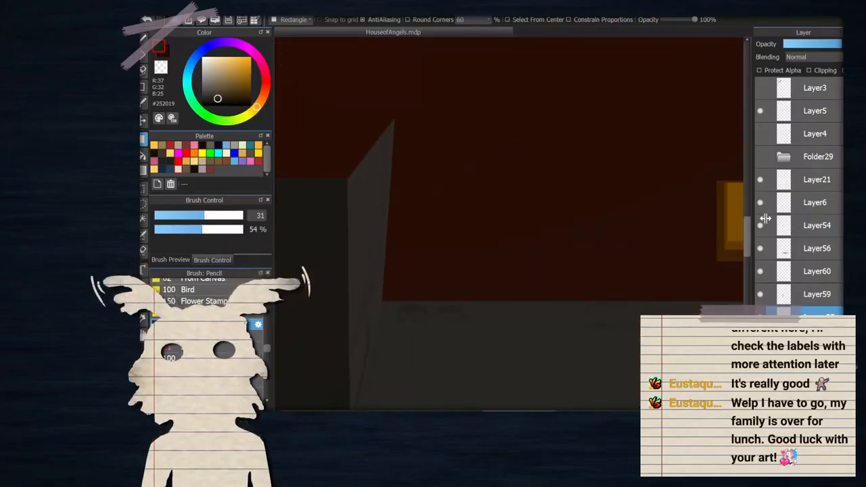
pyautogui.click(760, 294)
pyautogui.click(760, 294)
pyautogui.moveTo(803, 312); pyautogui.dragTo(799, 287)
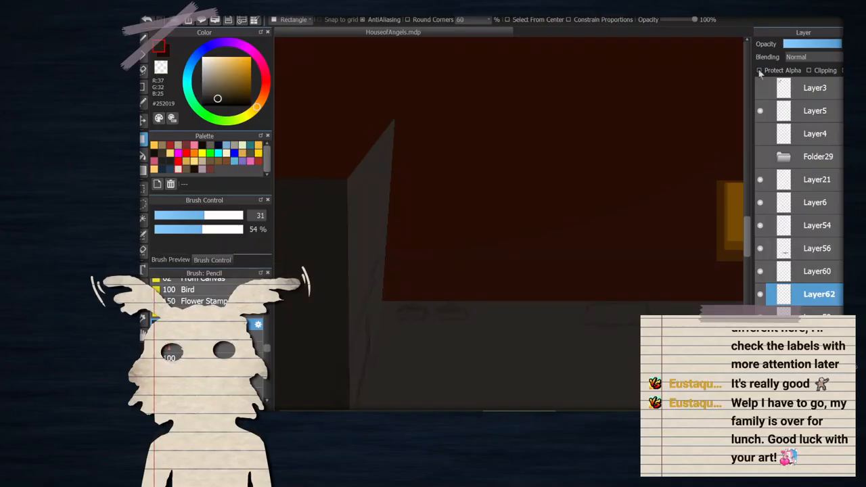
# Show the sketch on Layer4 again and lower its opacity to about a fifth
pyautogui.click(760, 133)
pyautogui.click(809, 133)
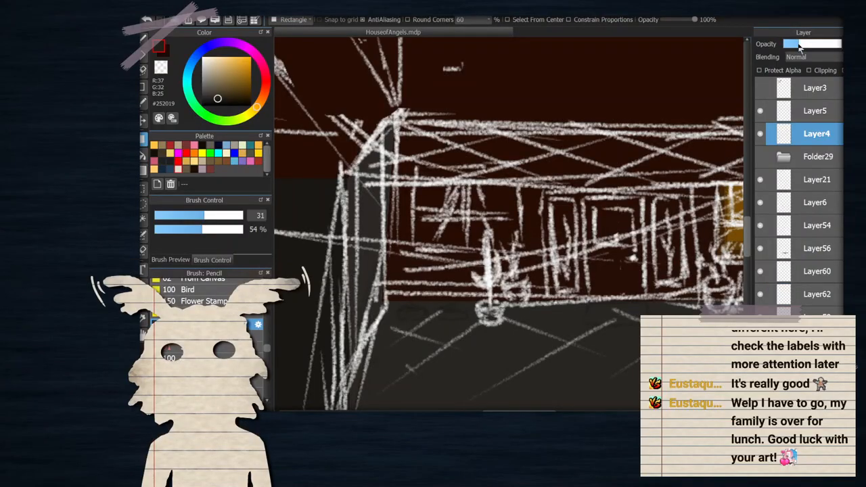
pyautogui.click(796, 44)
pyautogui.scroll(-1, 543, 193)
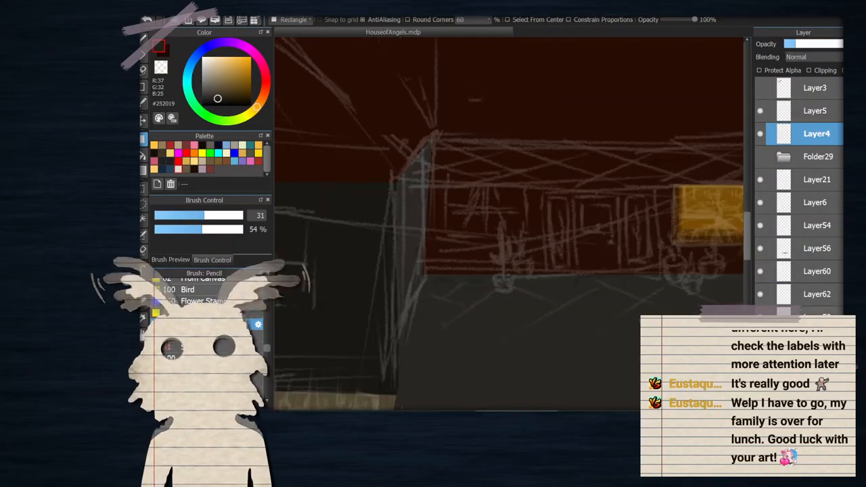
# Draw a #252019 rectangle on the new layer, covering the porch's back wall up to the sketched roof line
pyautogui.click(809, 316)
pyautogui.press('Delete')
pyautogui.hotkey('ctrl', 'z')
pyautogui.click(779, 302)
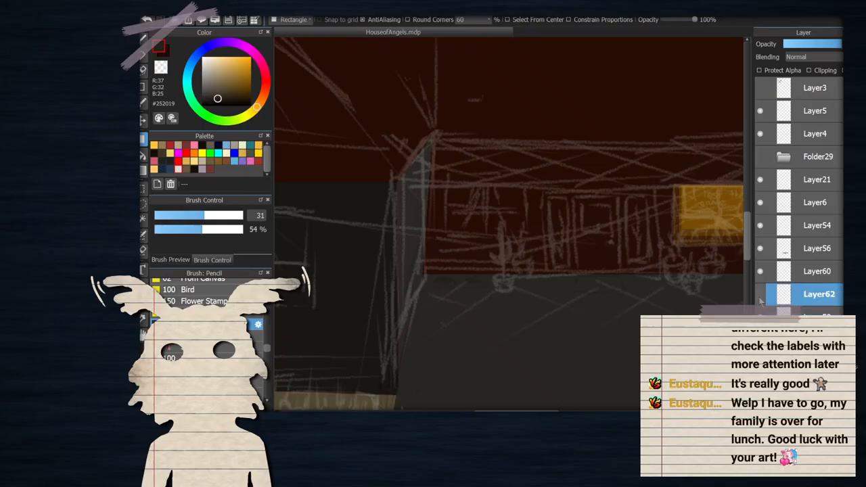
pyautogui.scroll(-2, 445, 179)
pyautogui.scroll(2, 446, 172)
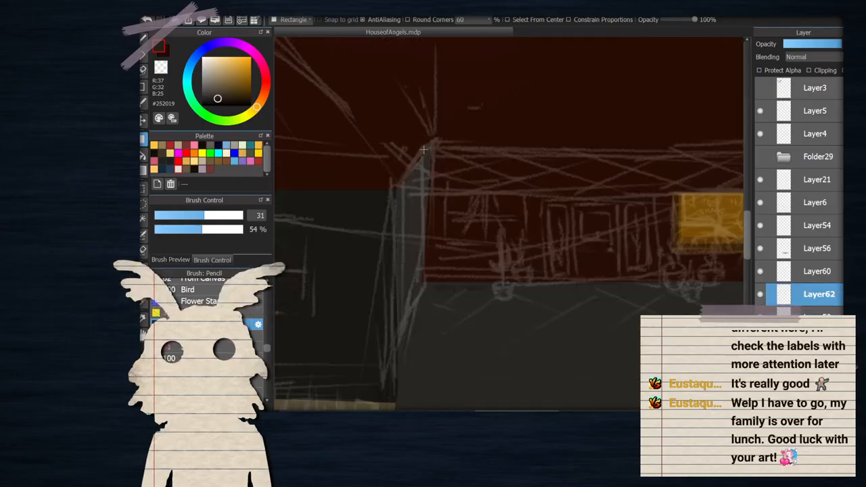
pyautogui.moveTo(431, 276); pyautogui.dragTo(428, 192)
pyautogui.moveTo(492, 282); pyautogui.dragTo(667, 285)
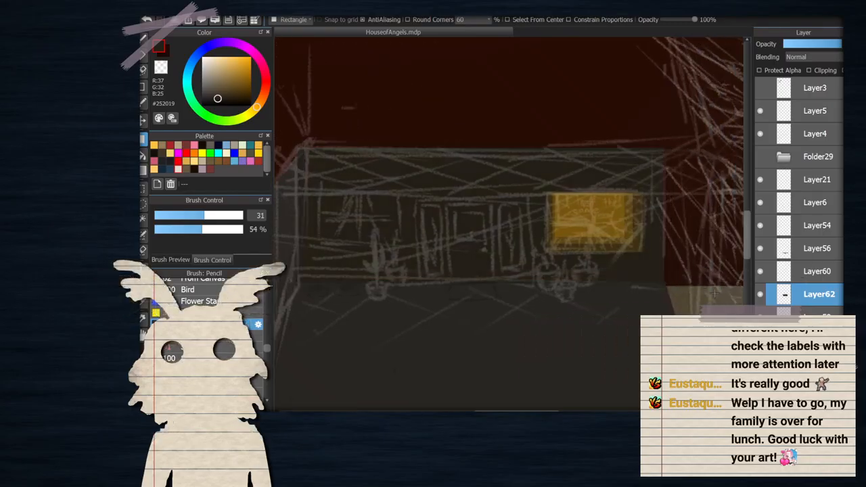
# Transform the back wall so its lower right corner meets the porch floor's rear right corner and its upper right corner lines up above
pyautogui.scroll(2, 676, 264)
pyautogui.hotkey('ctrl', 't')
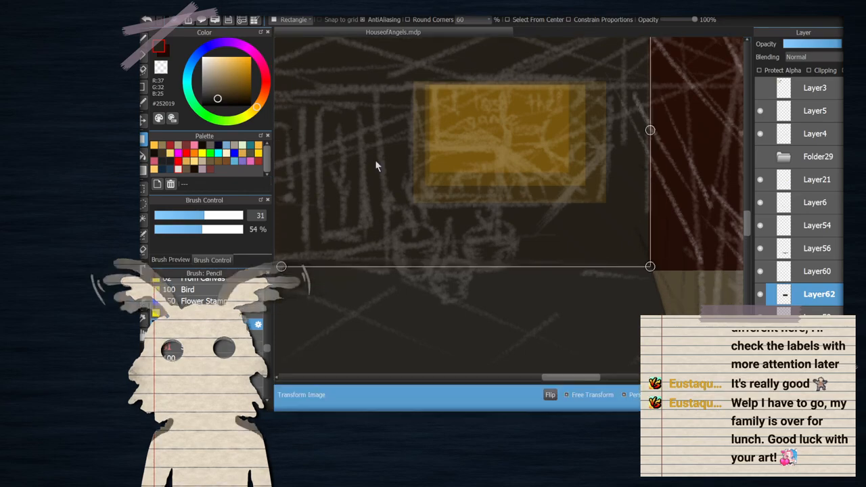
pyautogui.scroll(3, 661, 255)
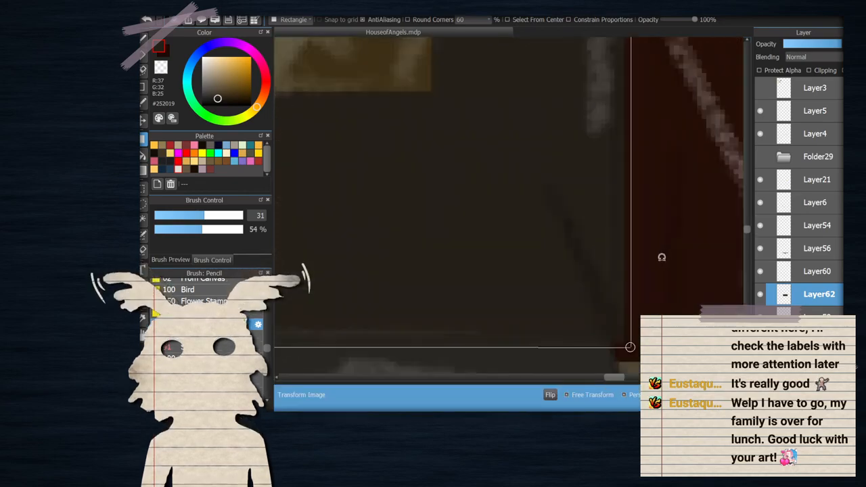
pyautogui.moveTo(630, 347); pyautogui.dragTo(615, 344)
pyautogui.scroll(-5, 620, 244)
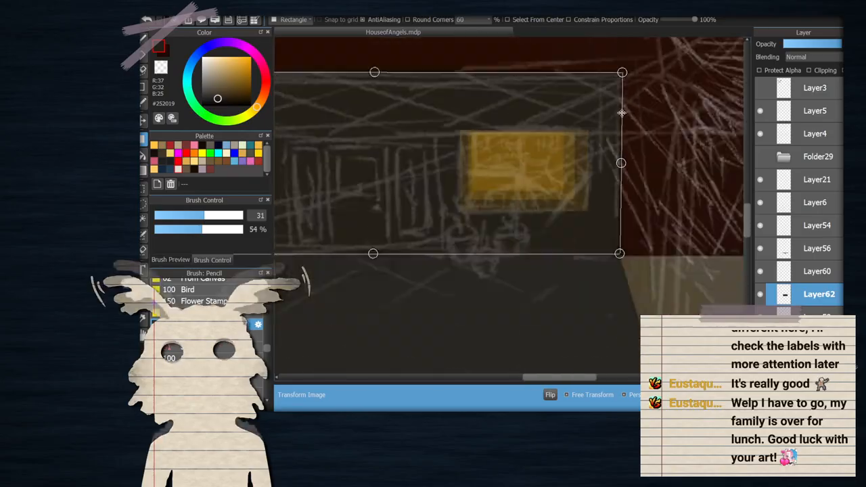
pyautogui.moveTo(622, 75); pyautogui.dragTo(621, 77)
pyautogui.scroll(-5, 644, 109)
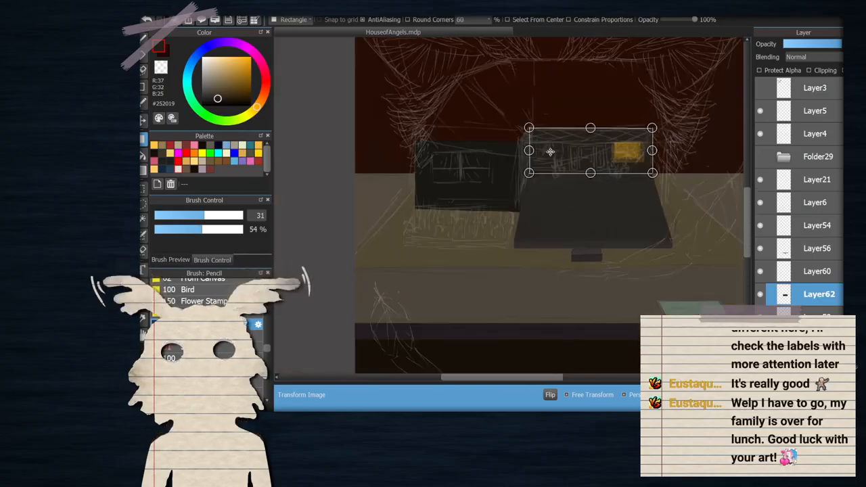
# Fit the back wall's two left corners to the side wall's rear edge, where it meets the floor and roof
pyautogui.scroll(5, 507, 108)
pyautogui.moveTo(505, 102)
pyautogui.mouseDown()
pyautogui.moveTo(539, 103)
pyautogui.moveTo(515, 101)
pyautogui.mouseUp()
pyautogui.moveTo(505, 283)
pyautogui.mouseDown()
pyautogui.moveTo(510, 262)
pyautogui.moveTo(506, 281)
pyautogui.mouseUp()
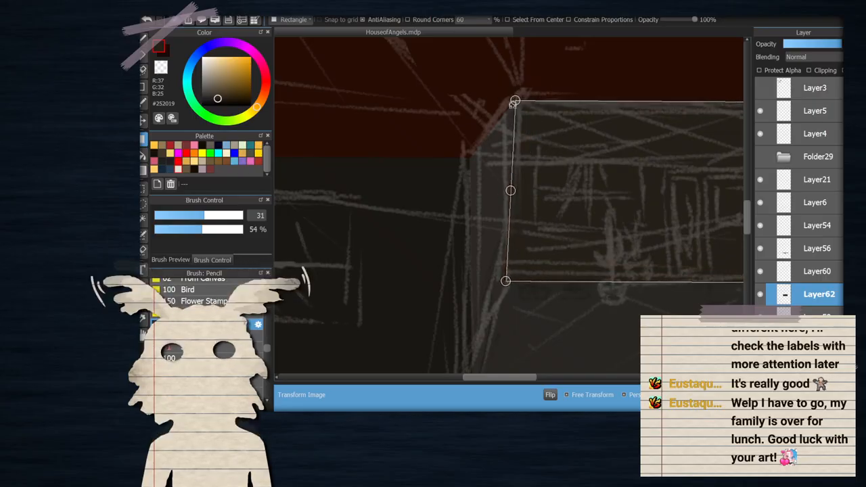
pyautogui.moveTo(515, 100); pyautogui.dragTo(509, 99)
pyautogui.scroll(-1, 507, 99)
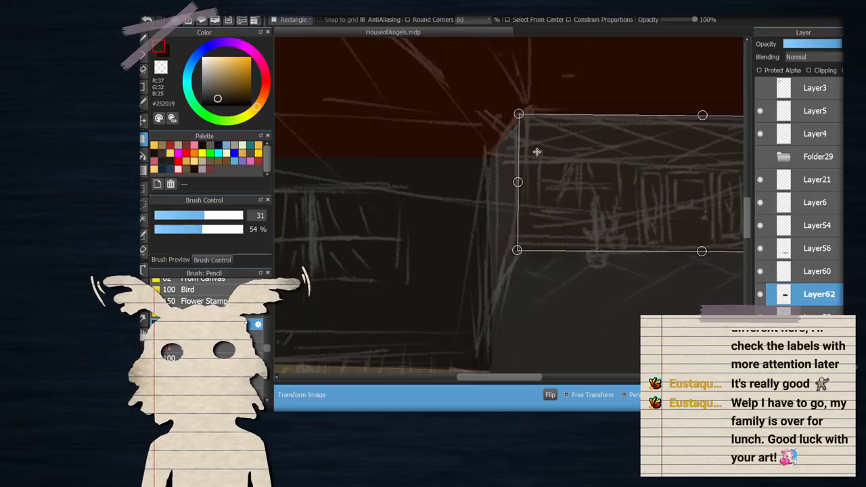
pyautogui.scroll(1, 507, 100)
pyautogui.scroll(-2, 493, 137)
pyautogui.scroll(2, 611, 111)
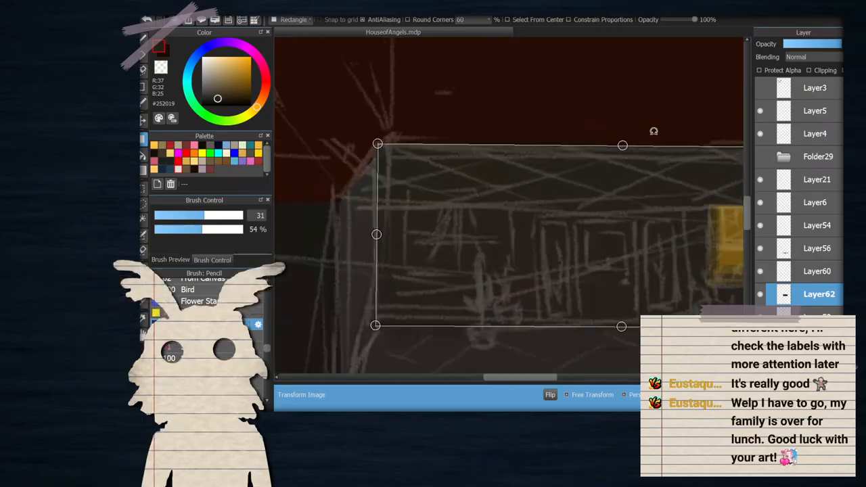
# Raise the back wall's top edge to the sketched roof line, straighten its right edge, and apply the transform
pyautogui.moveTo(623, 144)
pyautogui.mouseDown()
pyautogui.moveTo(617, 150)
pyautogui.moveTo(617, 142)
pyautogui.mouseUp()
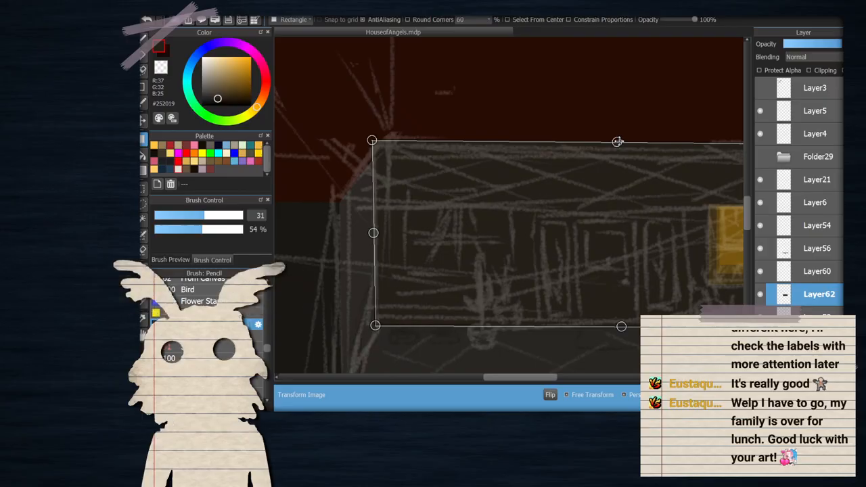
pyautogui.scroll(-3, 617, 141)
pyautogui.scroll(3, 617, 142)
pyautogui.moveTo(631, 137)
pyautogui.mouseDown()
pyautogui.moveTo(630, 148)
pyautogui.moveTo(630, 139)
pyautogui.mouseUp()
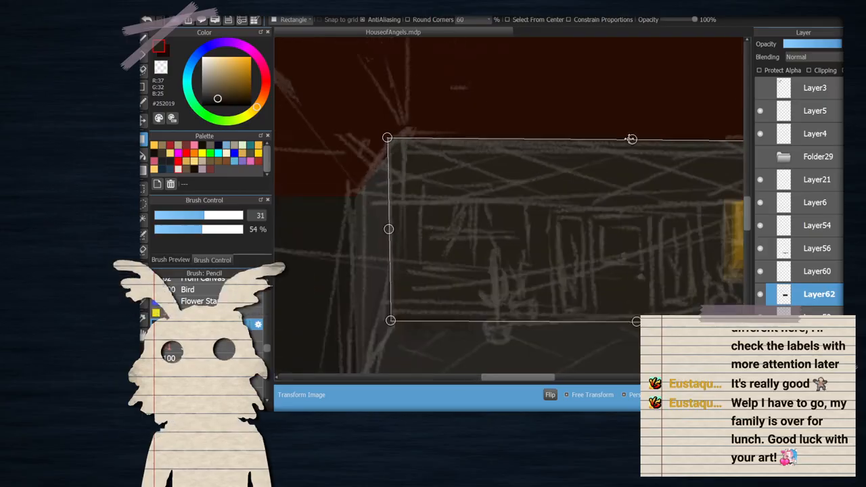
pyautogui.scroll(-4, 630, 139)
pyautogui.scroll(4, 698, 153)
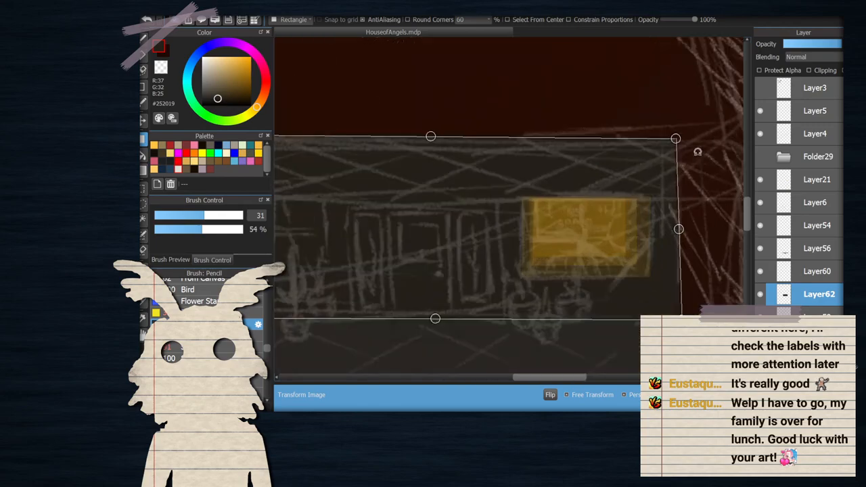
pyautogui.moveTo(676, 138); pyautogui.dragTo(678, 139)
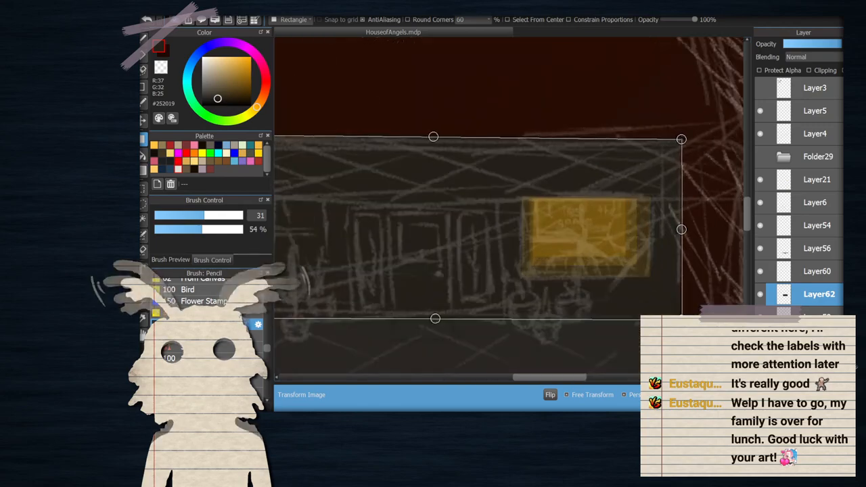
pyautogui.press('Return')
pyautogui.scroll(-3, 585, 270)
pyautogui.scroll(3, 404, 254)
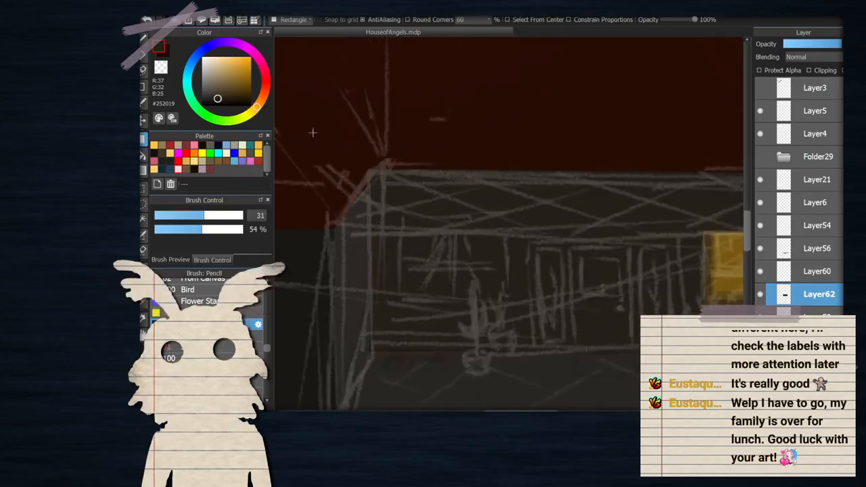
# Transform the back wall again, nudging its two left corners to meet the side wall's rear edge, and apply it
pyautogui.hotkey('ctrl', 't')
pyautogui.moveTo(393, 323); pyautogui.dragTo(396, 320)
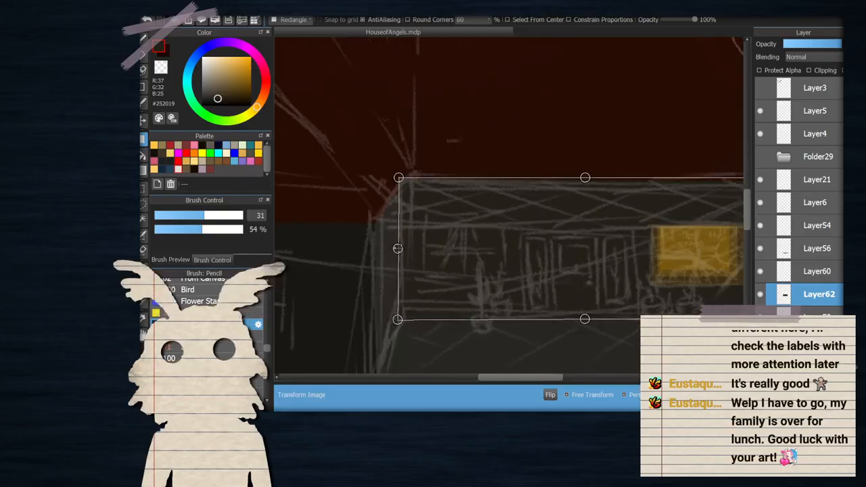
pyautogui.moveTo(396, 177); pyautogui.dragTo(398, 180)
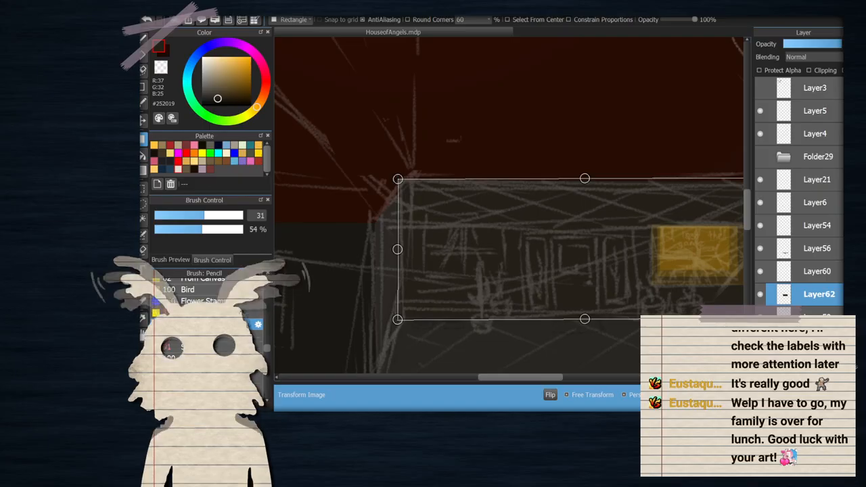
pyautogui.press('Return')
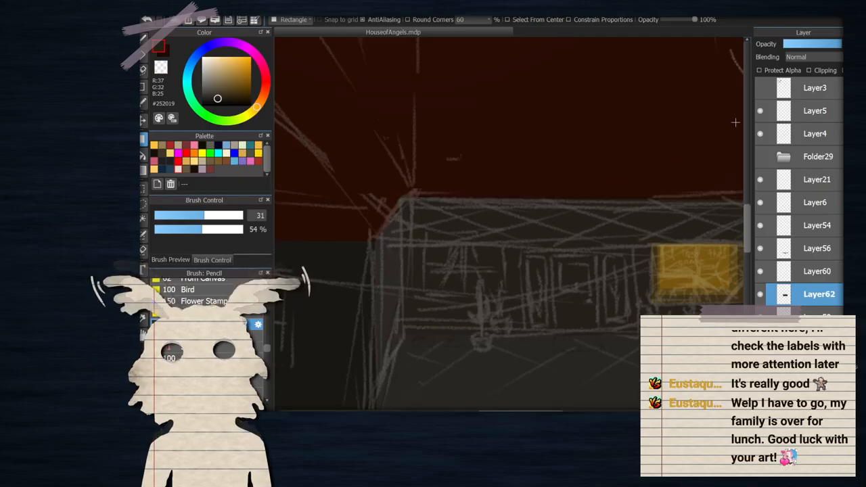
# Hide the sketch layer and erase the back wall's upper left corner along the side wall's roof slope at 100% opacity
pyautogui.click(760, 133)
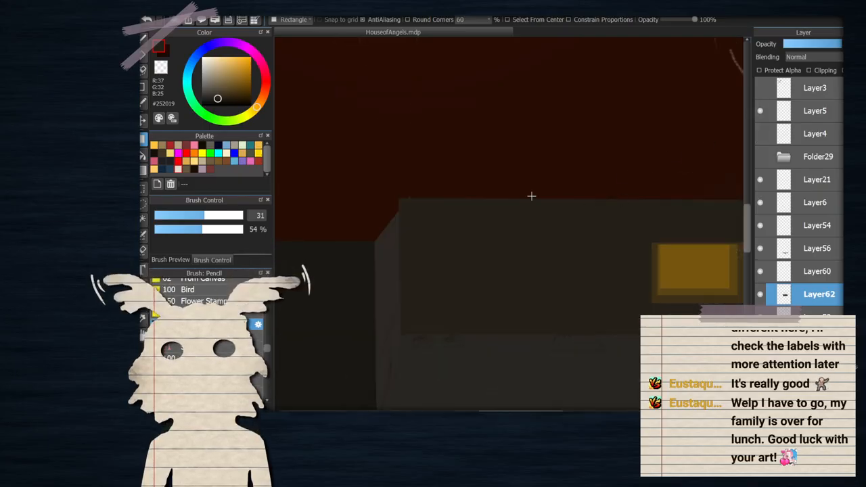
pyautogui.scroll(-2, 561, 203)
pyautogui.scroll(3, 489, 201)
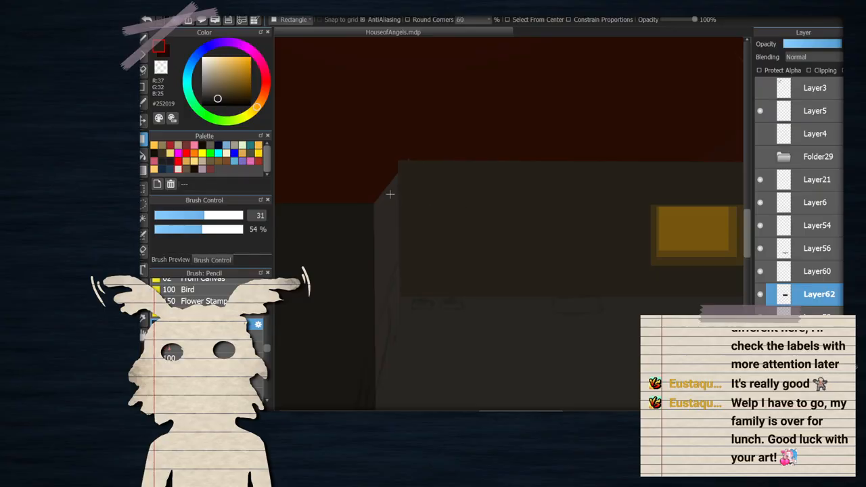
pyautogui.scroll(3, 400, 185)
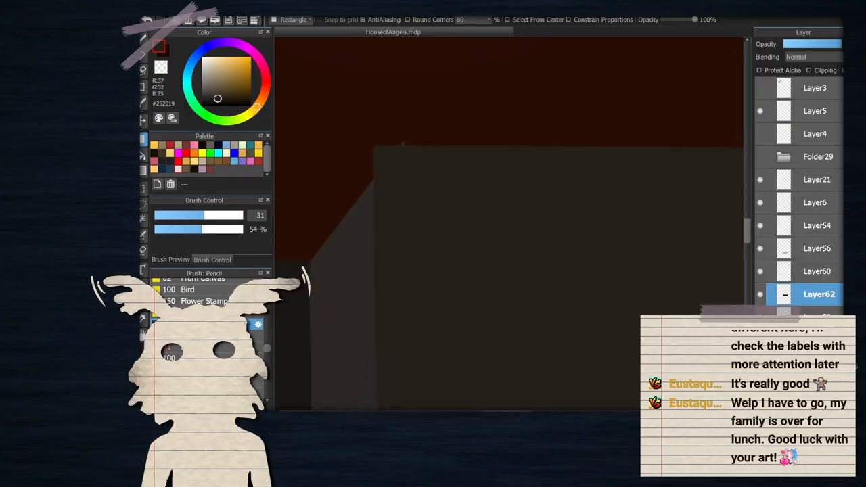
pyautogui.scroll(3, 373, 176)
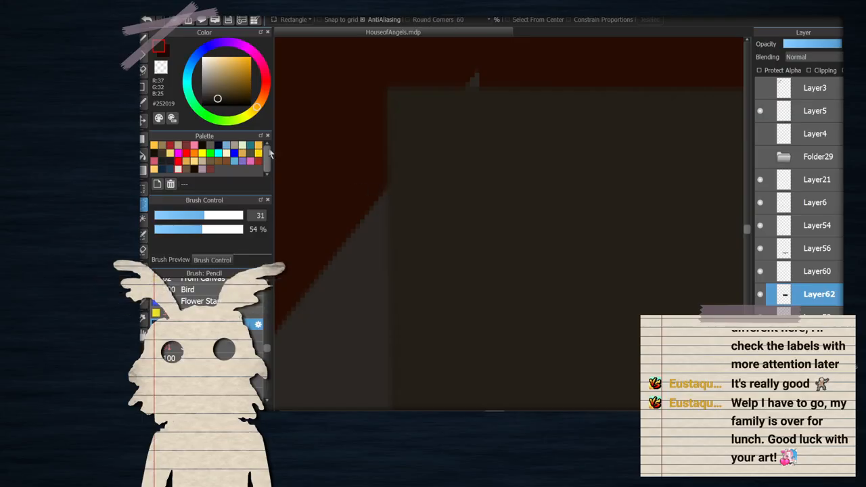
pyautogui.click(144, 87)
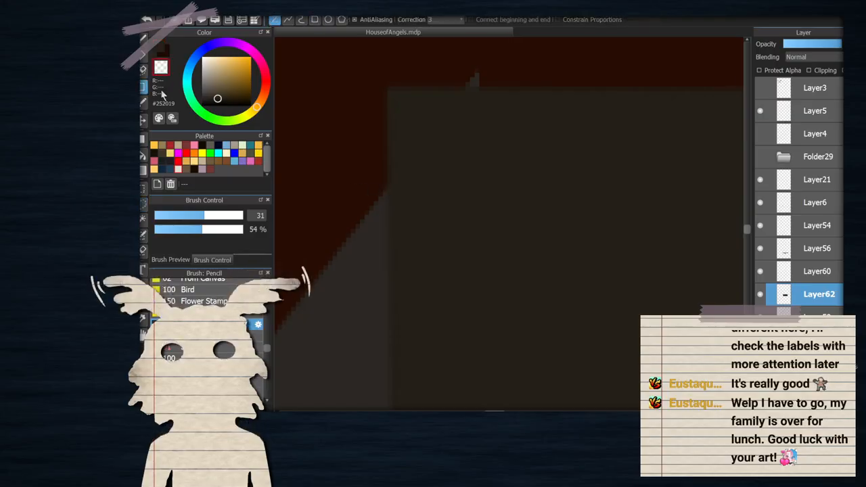
pyautogui.click(241, 230)
pyautogui.moveTo(365, 197); pyautogui.dragTo(471, 74)
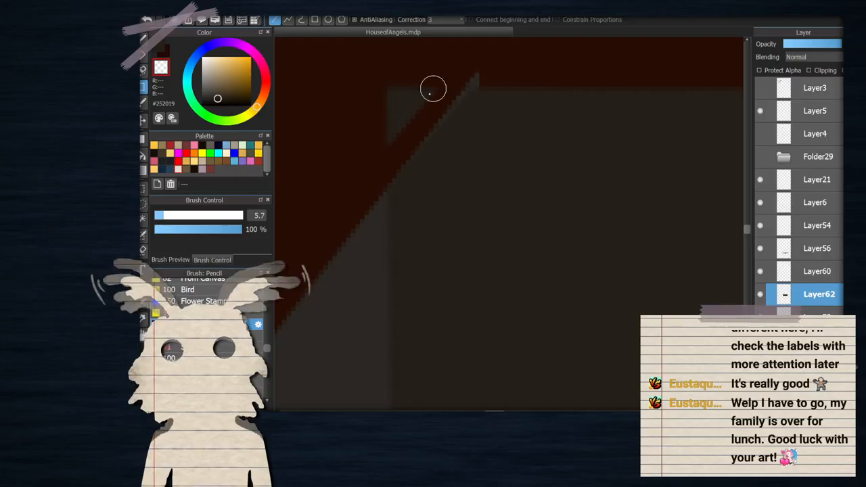
pyautogui.moveTo(389, 69); pyautogui.dragTo(350, 100)
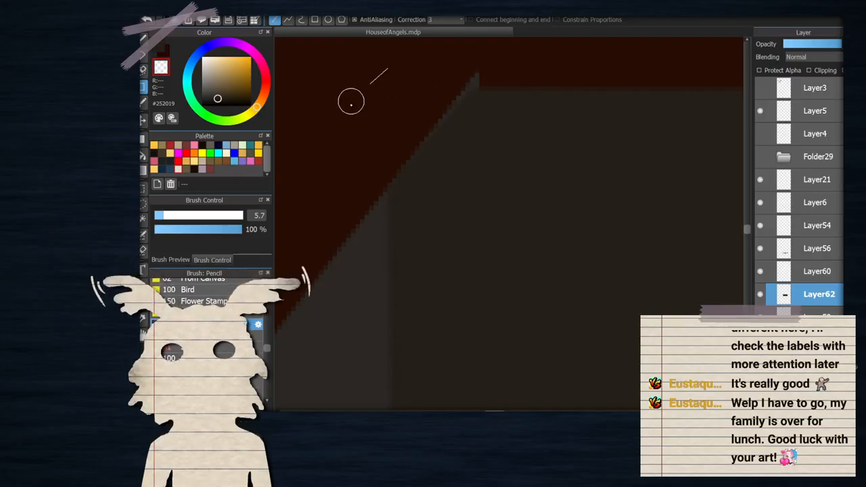
# Clean up the sloped roof edge and erase the side wall's tip protruding above the back wall on the side wall's layer
pyautogui.scroll(-4, 531, 196)
pyautogui.scroll(1, 512, 266)
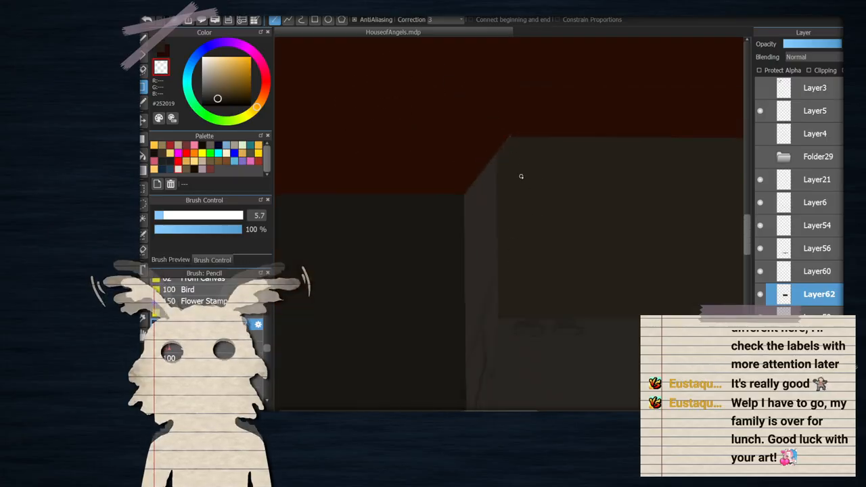
pyautogui.scroll(3, 518, 133)
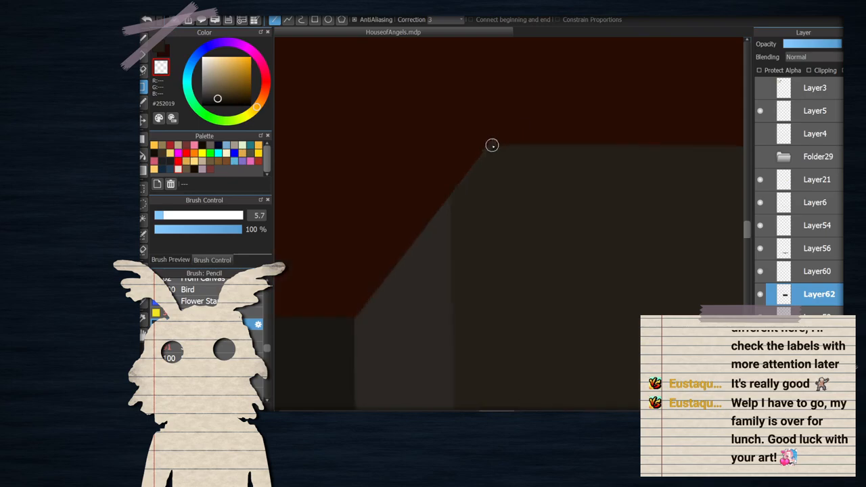
pyautogui.moveTo(500, 135)
pyautogui.mouseDown()
pyautogui.moveTo(289, 322)
pyautogui.moveTo(300, 353)
pyautogui.mouseUp()
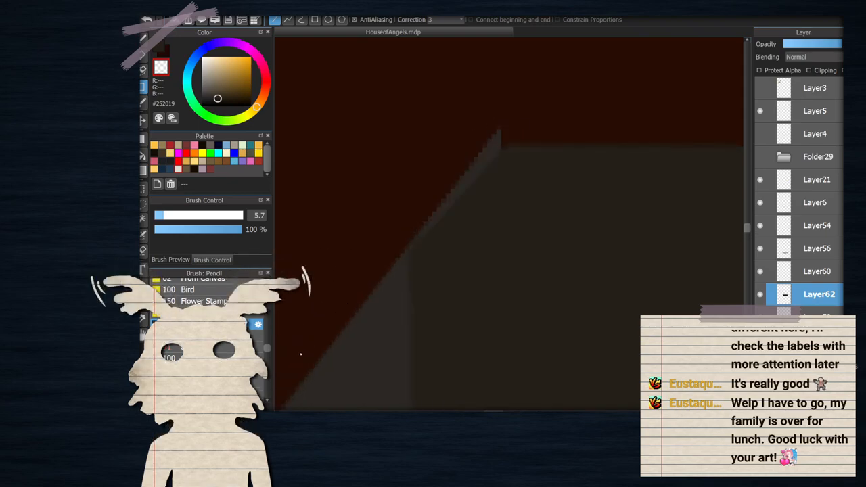
pyautogui.click(811, 313)
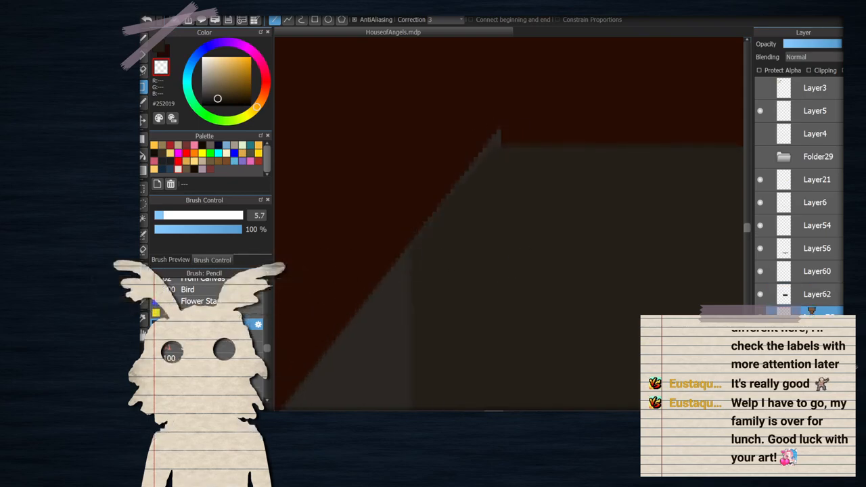
pyautogui.moveTo(500, 102)
pyautogui.mouseDown()
pyautogui.moveTo(360, 249)
pyautogui.moveTo(506, 119)
pyautogui.moveTo(407, 235)
pyautogui.mouseUp()
pyautogui.scroll(-3, 532, 189)
pyautogui.scroll(-3, 531, 189)
pyautogui.scroll(2, 543, 225)
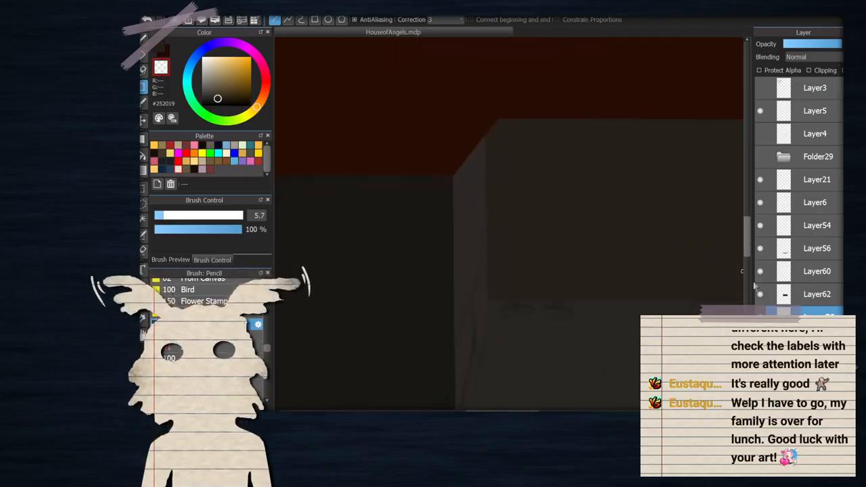
# On Layer62, erase a vertical strip along the back wall's left edge, from the roof corner down to the floor
pyautogui.click(815, 295)
pyautogui.click(760, 294)
pyautogui.click(760, 294)
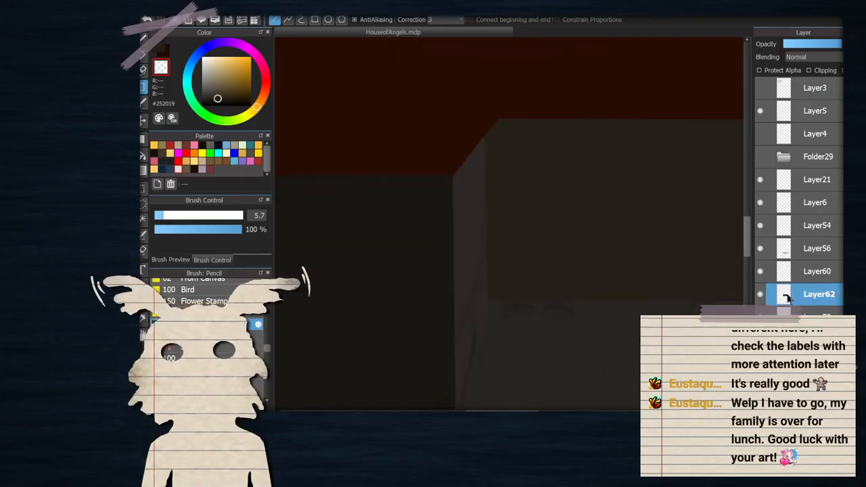
pyautogui.scroll(2, 497, 121)
pyautogui.moveTo(494, 157)
pyautogui.mouseDown()
pyautogui.moveTo(485, 408)
pyautogui.moveTo(429, 266)
pyautogui.moveTo(447, 364)
pyautogui.mouseUp()
pyautogui.scroll(-3, 429, 271)
pyautogui.scroll(2, 447, 365)
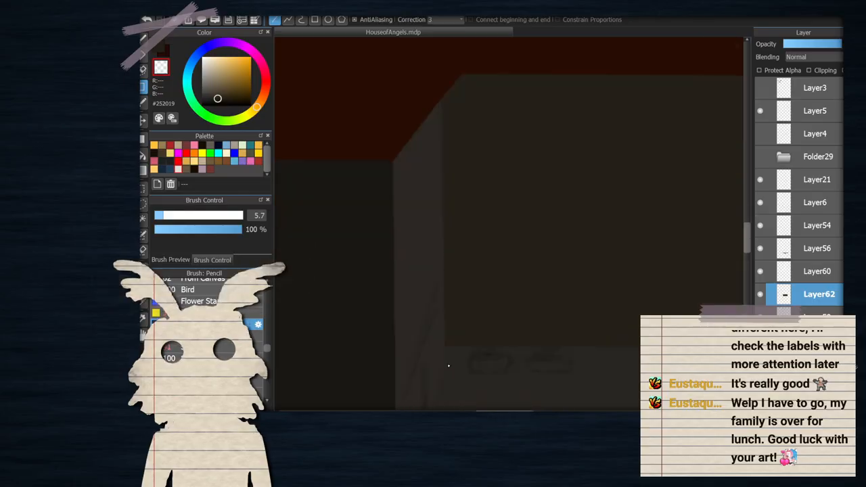
pyautogui.moveTo(464, 351); pyautogui.dragTo(459, 355)
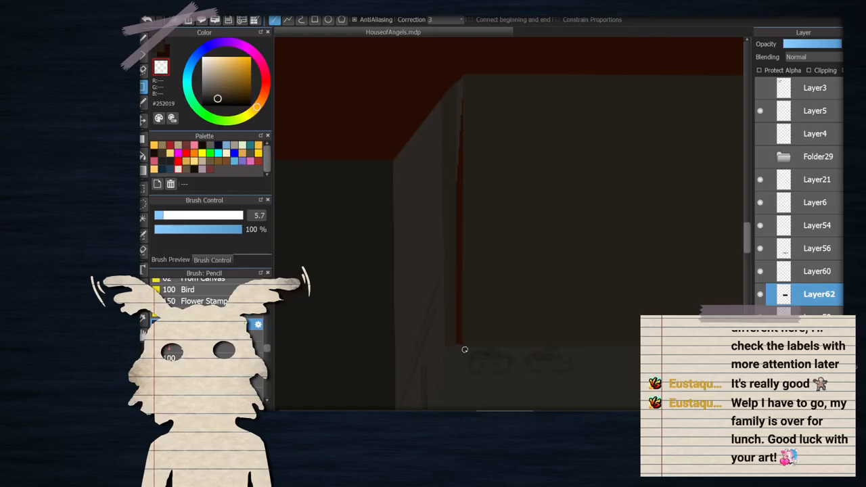
# Sample #2B2823 on the side wall's layer and paint over the gap beside the back wall with the Pencil at size 28
pyautogui.press('b')
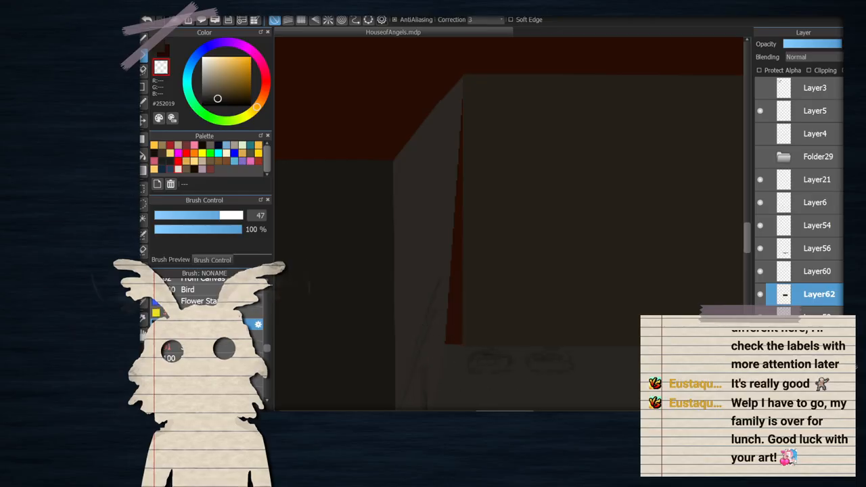
pyautogui.click(817, 316)
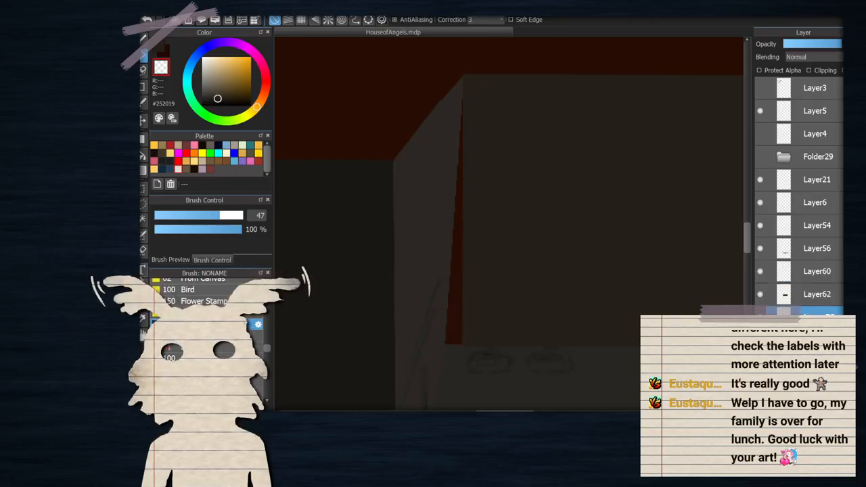
pyautogui.click(143, 322)
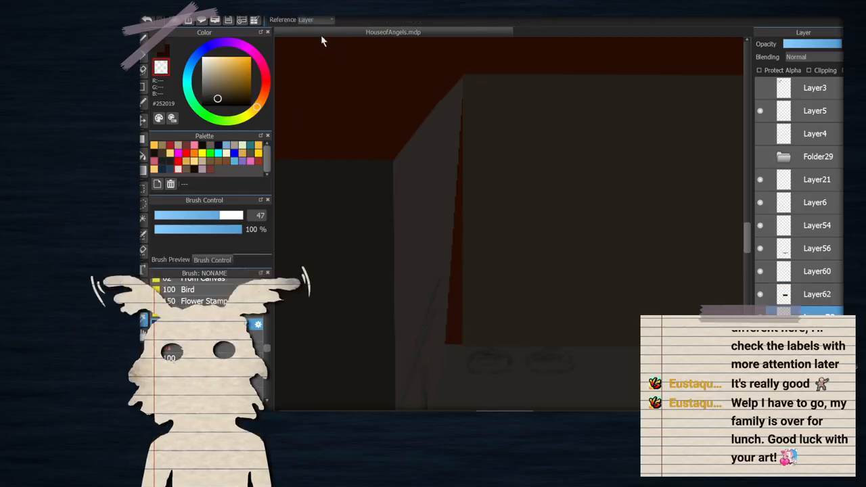
pyautogui.click(144, 139)
pyautogui.click(144, 39)
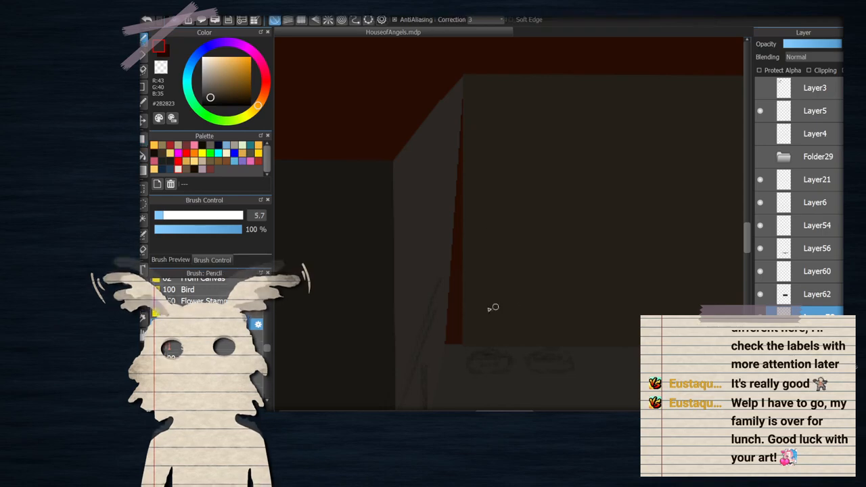
pyautogui.scroll(2, 460, 331)
pyautogui.click(441, 330)
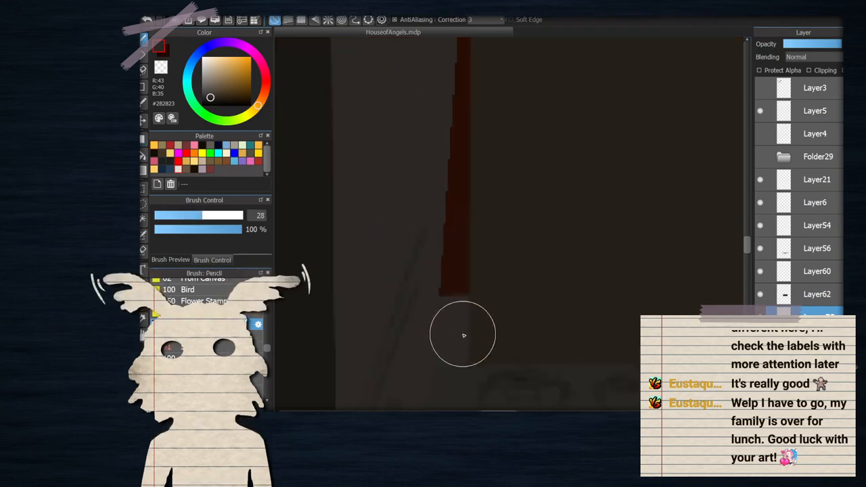
pyautogui.scroll(2, 459, 335)
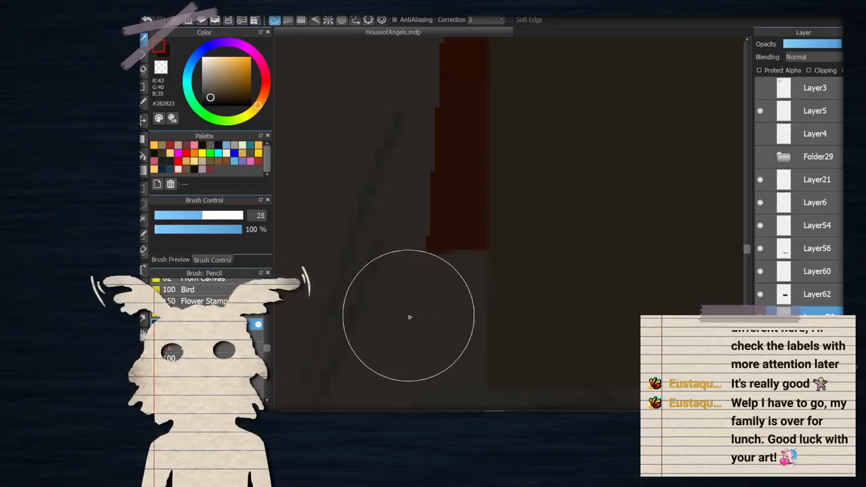
pyautogui.scroll(-5, 472, 211)
pyautogui.scroll(2, 472, 220)
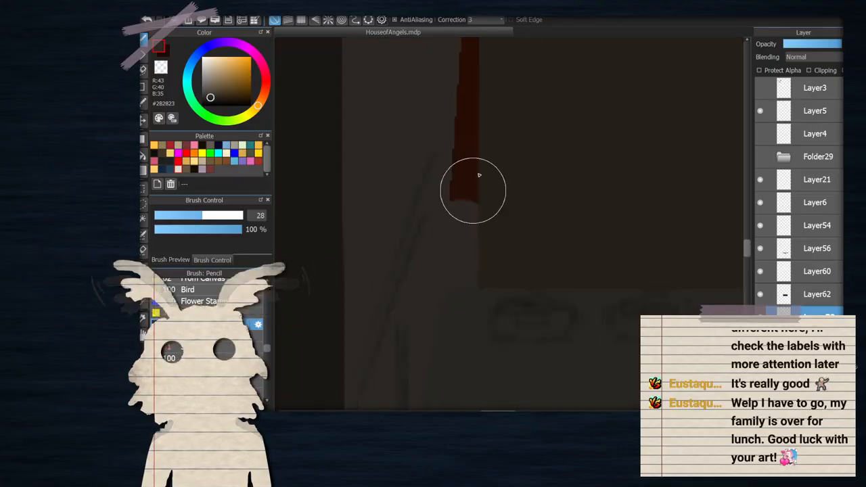
pyautogui.scroll(-3, 501, 183)
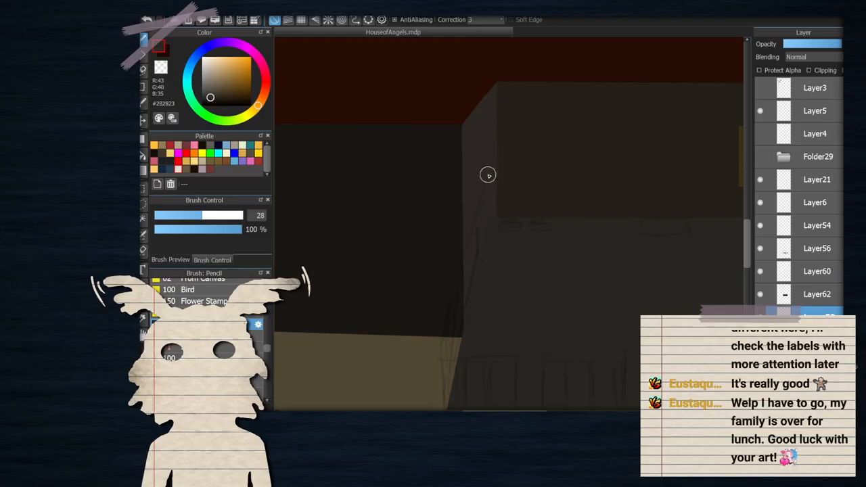
# Transform the porch floor, moving its upper left corner inward to align with the back wall's lower left corner, and apply it
pyautogui.scroll(-4, 488, 175)
pyautogui.scroll(2, 544, 155)
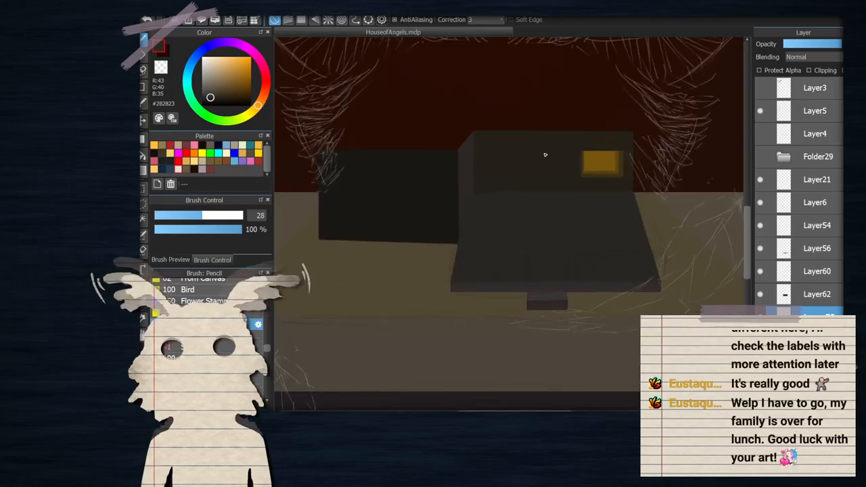
pyautogui.click(760, 317)
pyautogui.click(760, 317)
pyautogui.scroll(4, 489, 180)
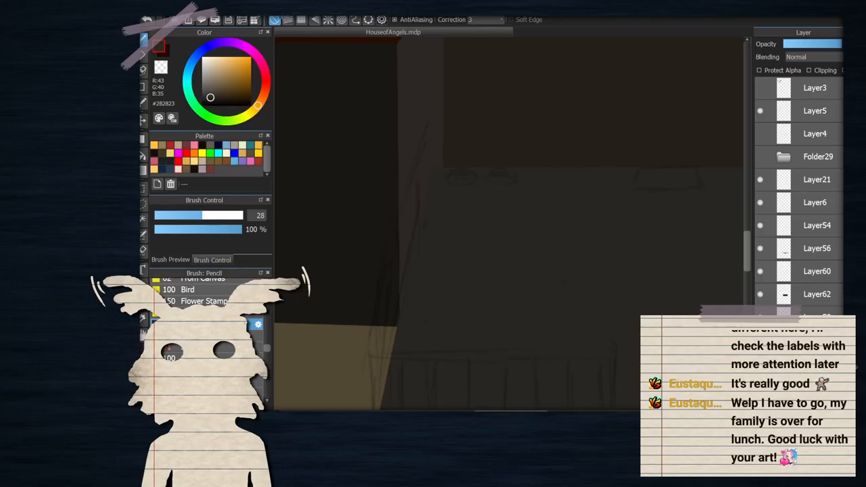
pyautogui.hotkey('ctrl', 't')
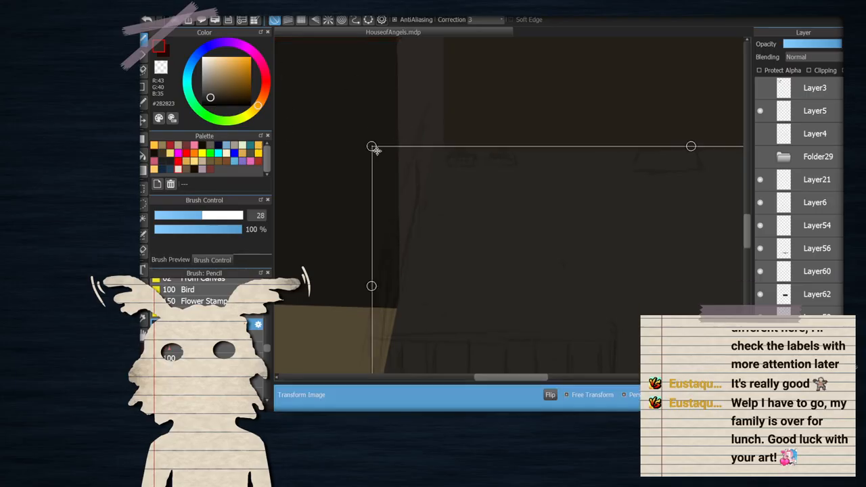
pyautogui.scroll(-3, 433, 189)
pyautogui.scroll(4, 486, 197)
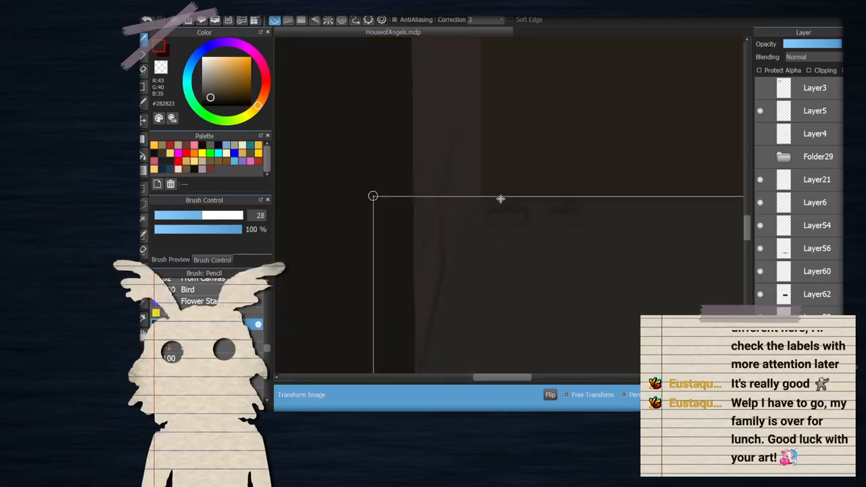
pyautogui.moveTo(373, 197); pyautogui.dragTo(393, 196)
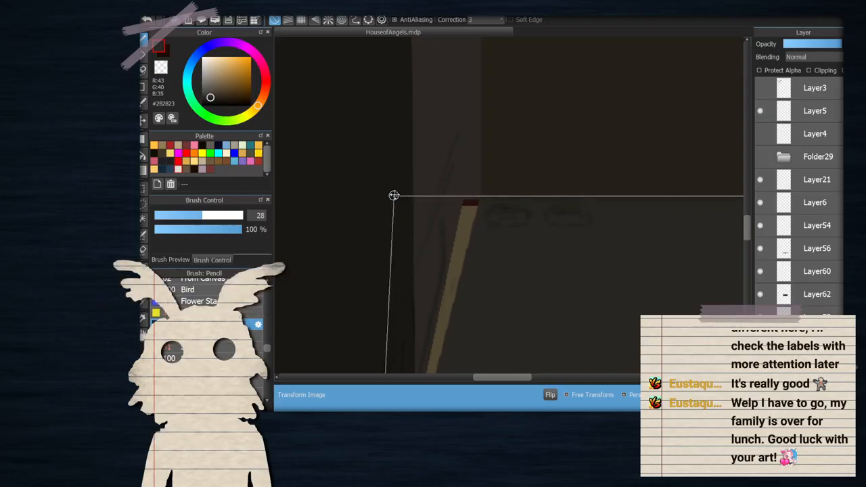
pyautogui.scroll(-2, 417, 196)
pyautogui.scroll(3, 439, 216)
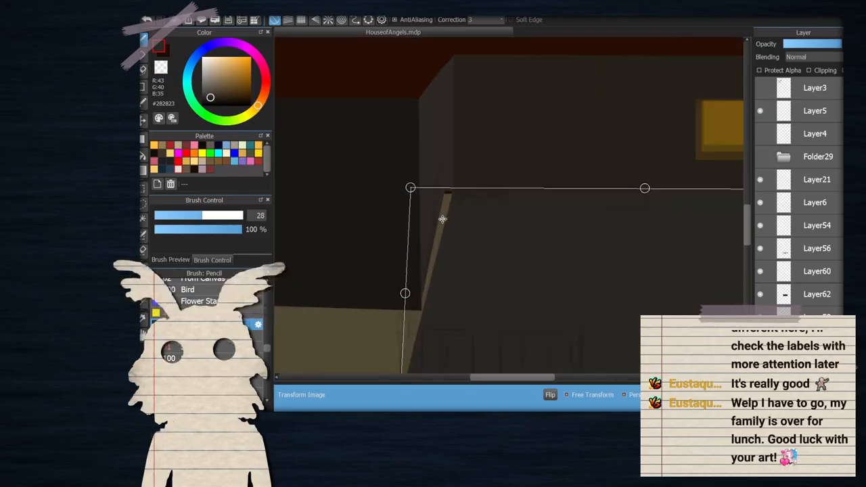
pyautogui.scroll(-2, 479, 249)
pyautogui.scroll(1, 449, 217)
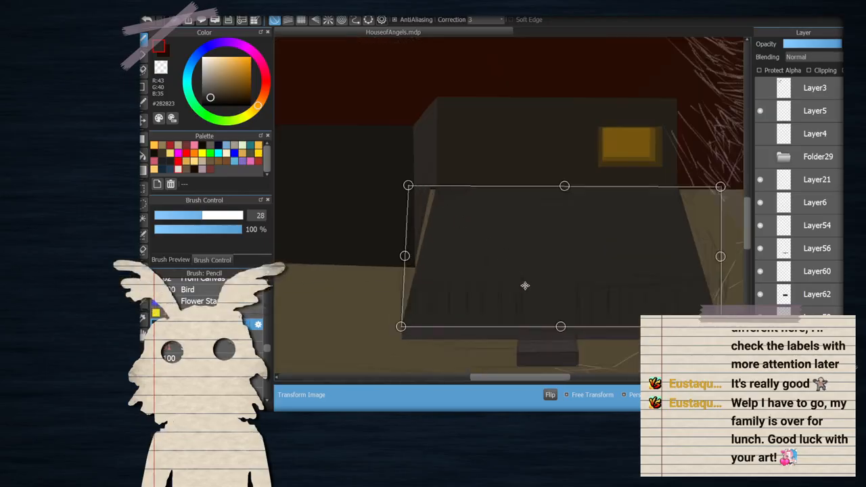
pyautogui.press('Return')
# On the side wall's layer, Layer59, paint over the light gap along the porch floor's slanted edge with #2B2823 at Pencil size 28
pyautogui.scroll(2, 412, 224)
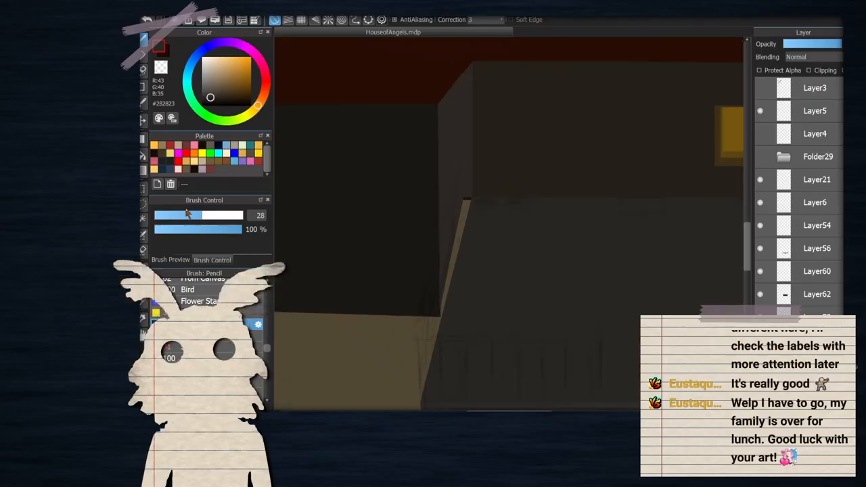
pyautogui.click(147, 320)
pyautogui.click(816, 315)
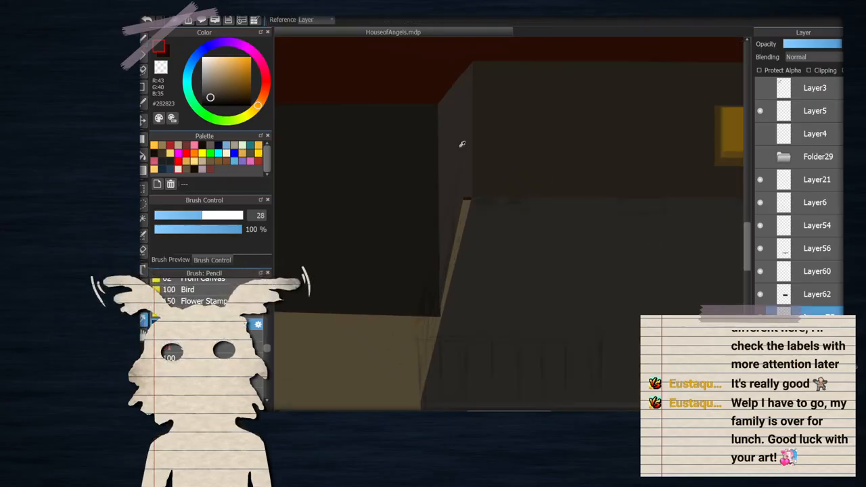
pyautogui.press('b')
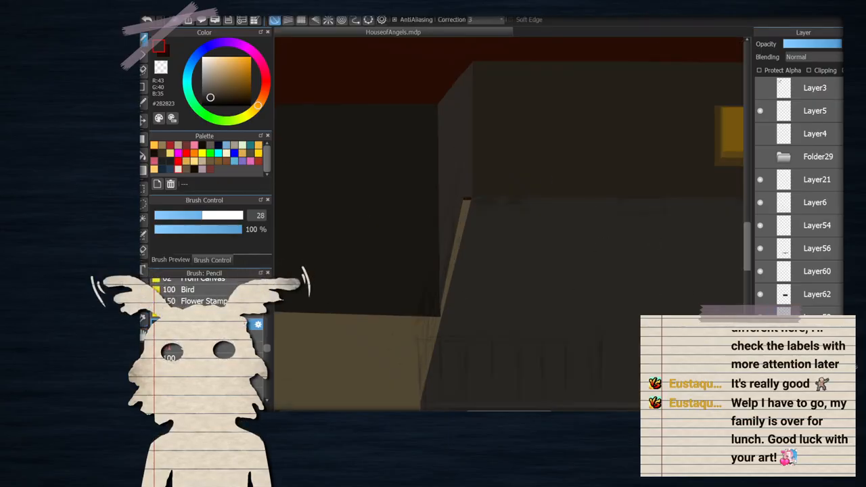
pyautogui.scroll(1, 453, 248)
pyautogui.moveTo(435, 335)
pyautogui.mouseDown()
pyautogui.moveTo(461, 232)
pyautogui.moveTo(460, 187)
pyautogui.mouseUp()
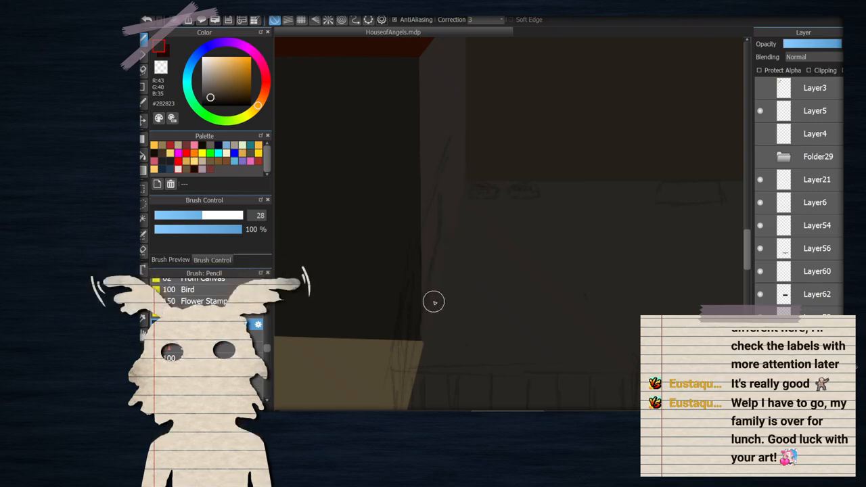
# Erase the paint spilling past the side wall's lower outer edge with transparent rectangles and reduce the Pencil size to 4.7
pyautogui.scroll(-1, 410, 254)
pyautogui.click(143, 139)
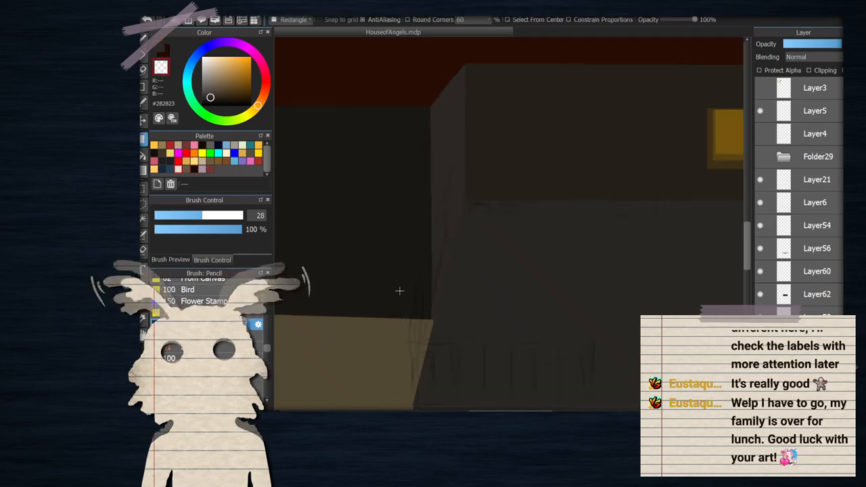
pyautogui.scroll(1, 398, 291)
pyautogui.moveTo(416, 232); pyautogui.dragTo(489, 326)
pyautogui.moveTo(421, 248); pyautogui.dragTo(455, 340)
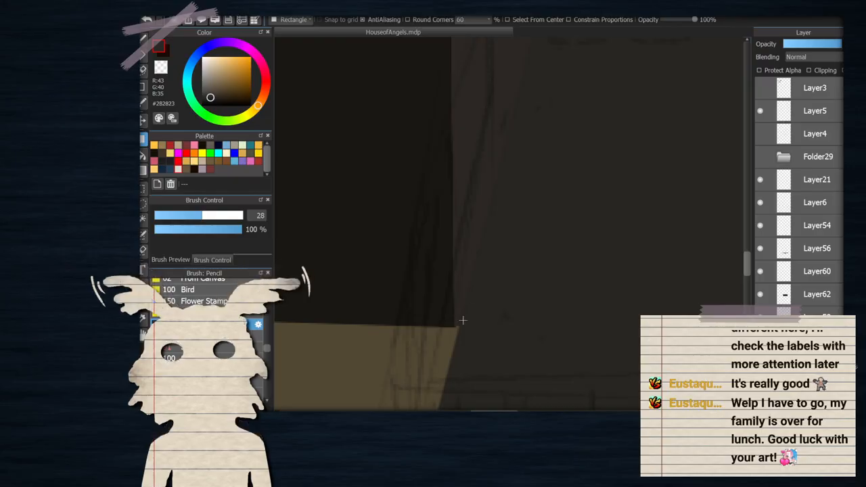
pyautogui.press('b')
pyautogui.scroll(5, 489, 315)
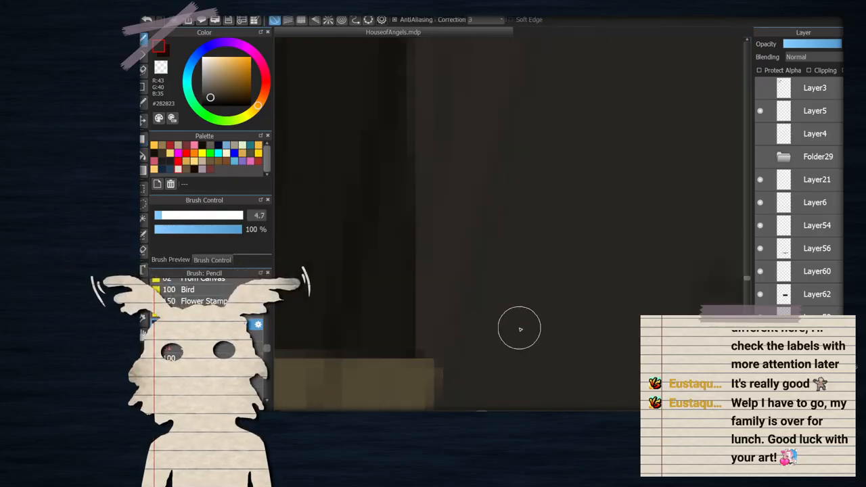
pyautogui.scroll(-5, 501, 311)
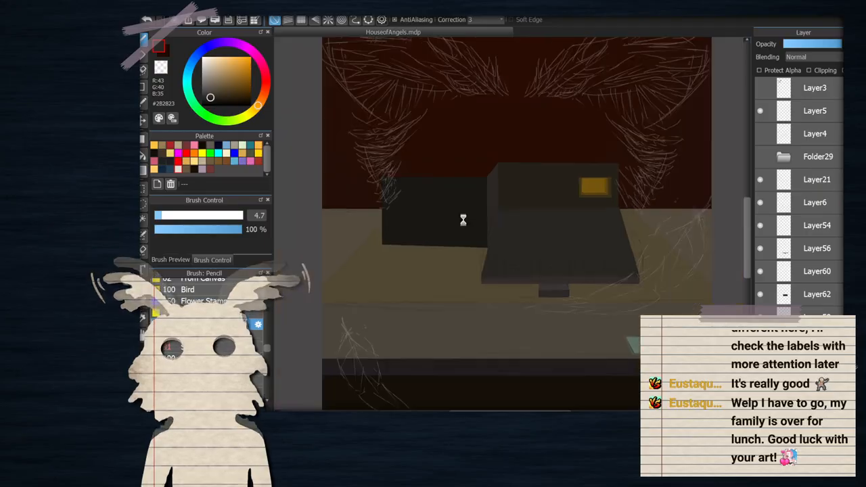
pyautogui.scroll(-3, 524, 199)
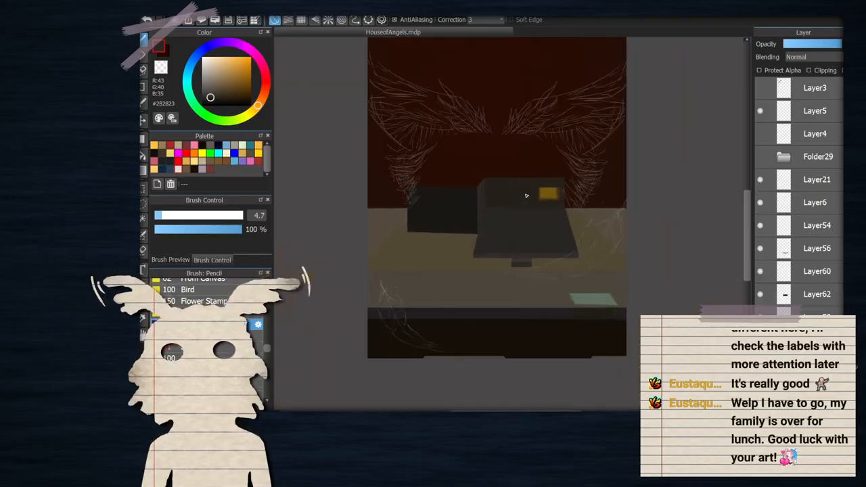
pyautogui.scroll(4, 526, 196)
pyautogui.scroll(-3, 483, 224)
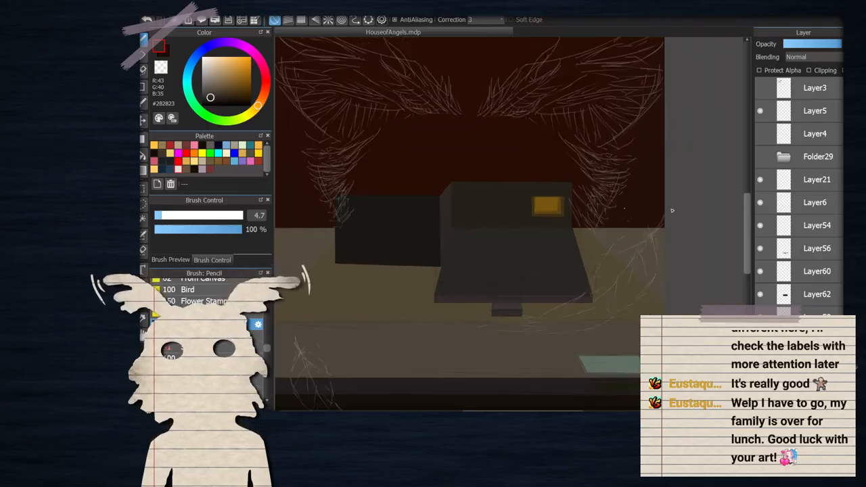
pyautogui.scroll(2, 545, 206)
pyautogui.scroll(1, 545, 206)
pyautogui.scroll(-2, 482, 214)
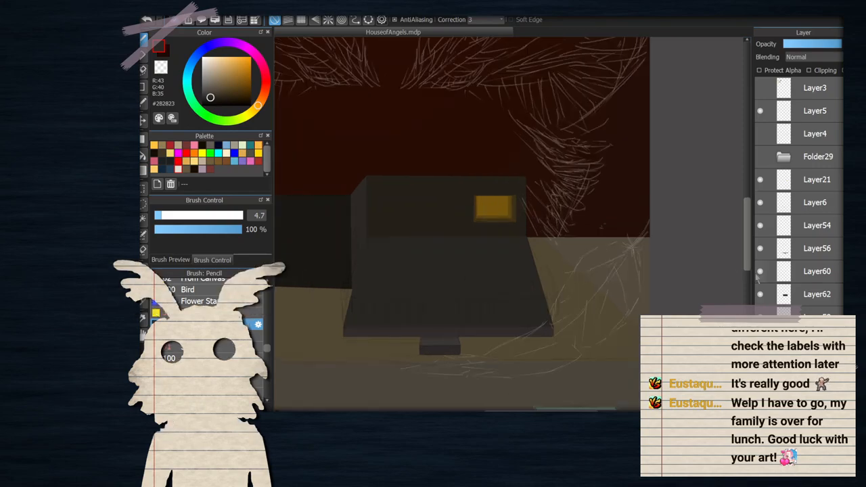
# Toggle the visibility of the individual layers from Layer61 up to Layer3 to check which part of the house each one holds
pyautogui.scroll(-4, 756, 277)
pyautogui.click(812, 277)
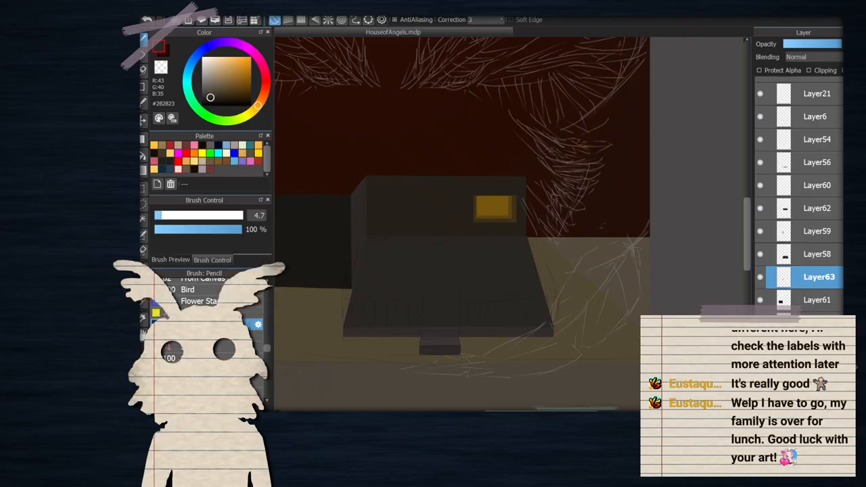
pyautogui.click(812, 345)
pyautogui.scroll(-1, 798, 318)
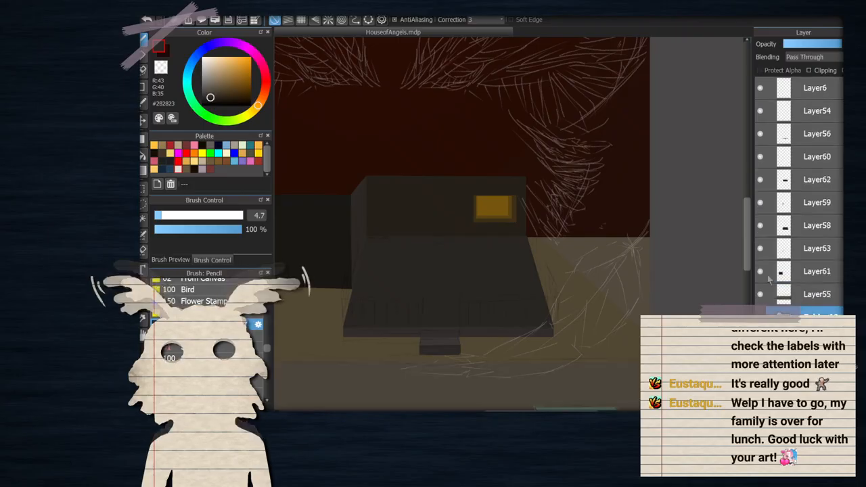
pyautogui.click(768, 202)
pyautogui.scroll(1, 766, 223)
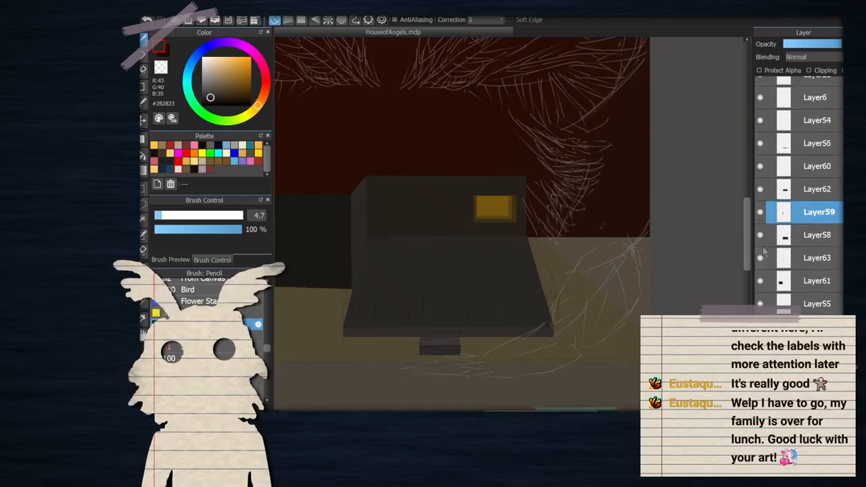
pyautogui.scroll(2, 772, 234)
pyautogui.click(762, 198)
pyautogui.click(761, 174)
pyautogui.click(761, 174)
pyautogui.click(761, 155)
pyautogui.click(761, 154)
pyautogui.click(761, 133)
pyautogui.click(760, 127)
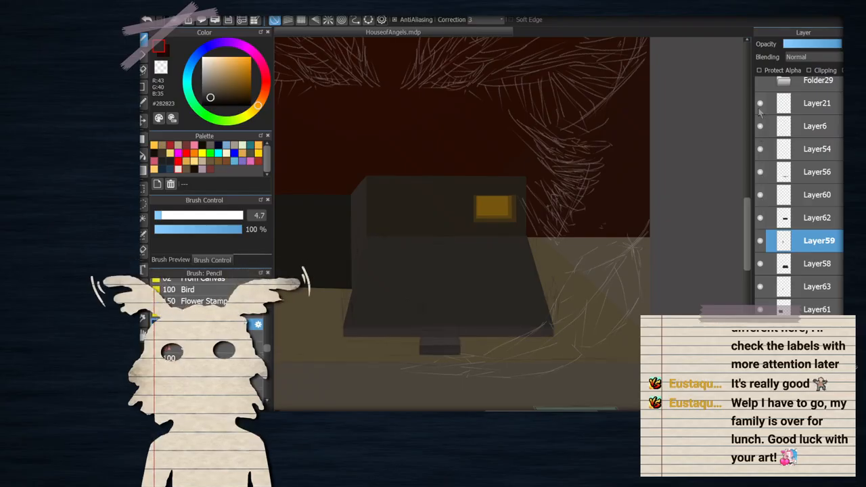
pyautogui.click(761, 103)
pyautogui.click(760, 103)
pyautogui.click(785, 107)
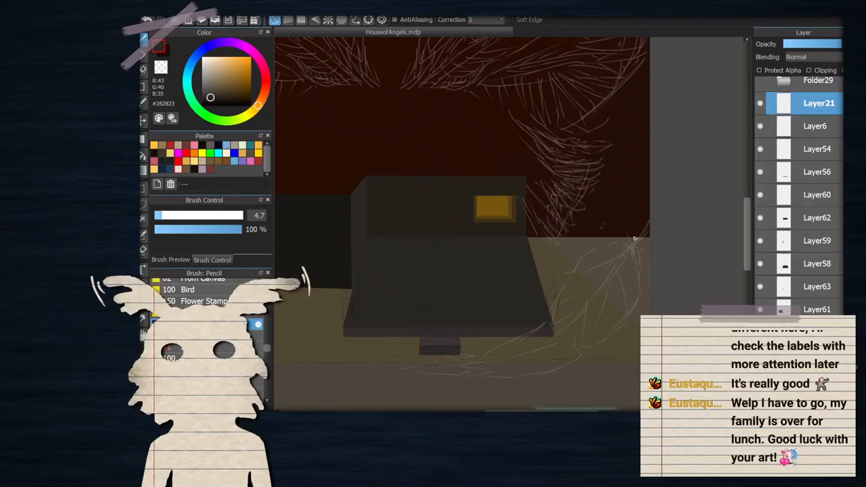
pyautogui.click(760, 309)
pyautogui.click(760, 309)
pyautogui.scroll(3, 760, 203)
pyautogui.click(760, 134)
pyautogui.click(760, 134)
pyautogui.click(760, 88)
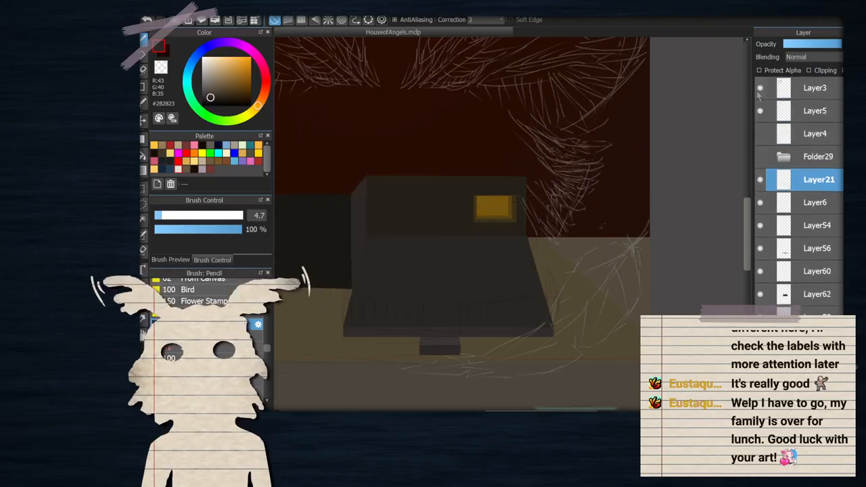
# Make Folder29 with the window glow visible, move Layer21 into it, and collapse the folder
pyautogui.click(767, 160)
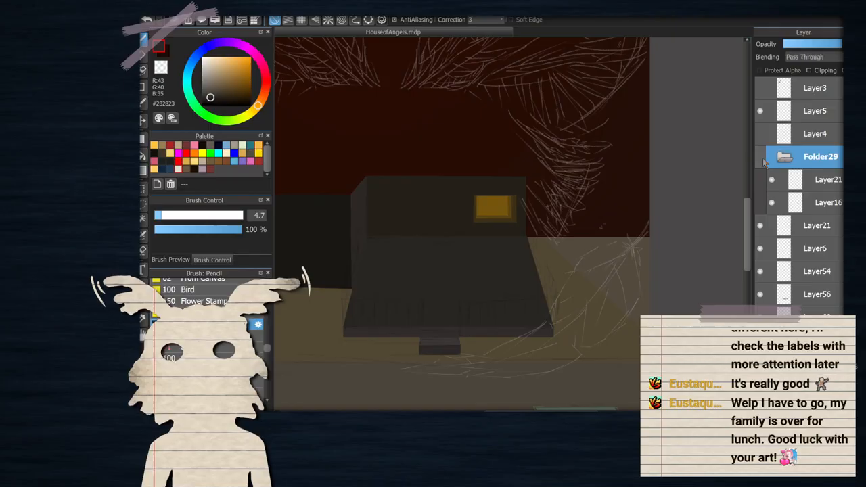
pyautogui.click(760, 156)
pyautogui.click(800, 232)
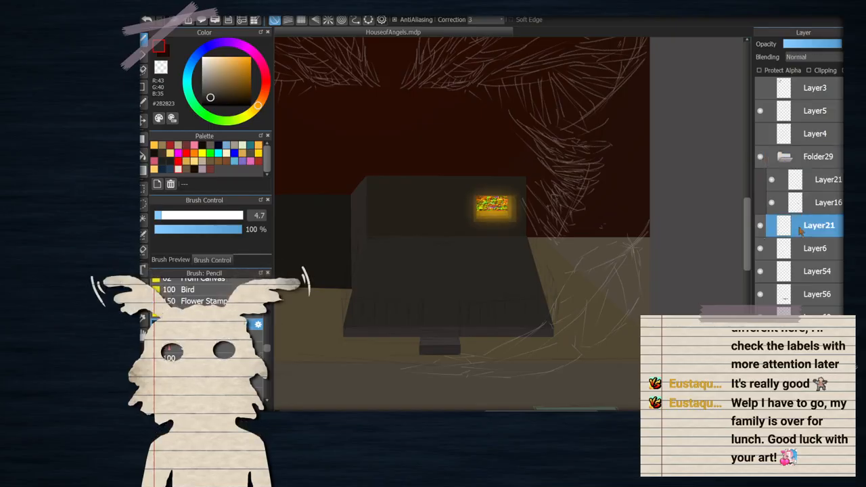
pyautogui.moveTo(800, 231); pyautogui.dragTo(799, 202)
pyautogui.click(785, 157)
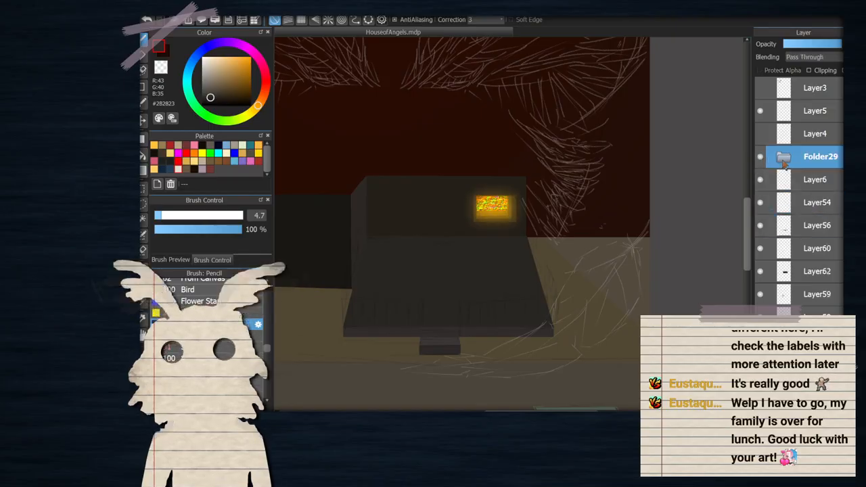
# Show the sketch layers Layer3 and Layer4 over the blocked-in house
pyautogui.scroll(2, 560, 259)
pyautogui.scroll(-1, 504, 237)
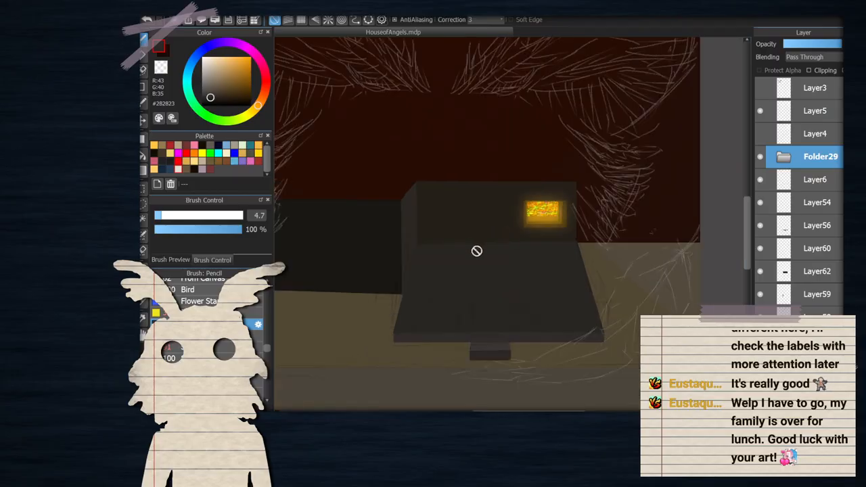
pyautogui.scroll(1, 474, 250)
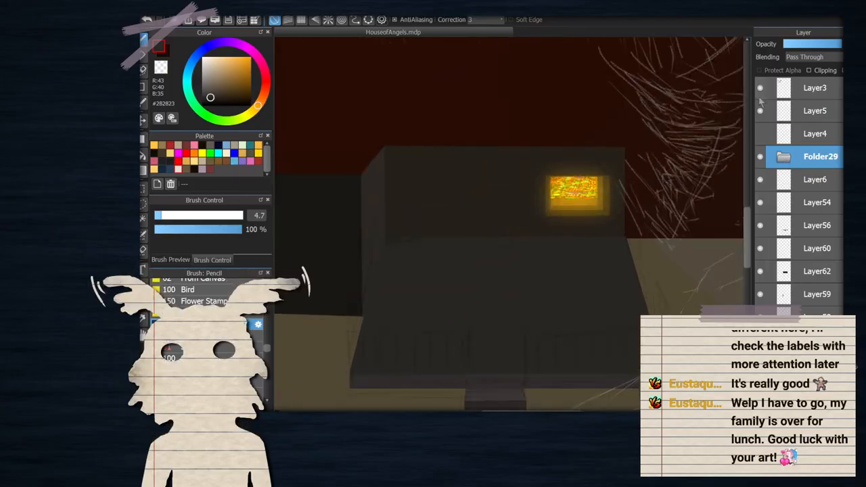
pyautogui.click(759, 134)
pyautogui.scroll(1, 350, 213)
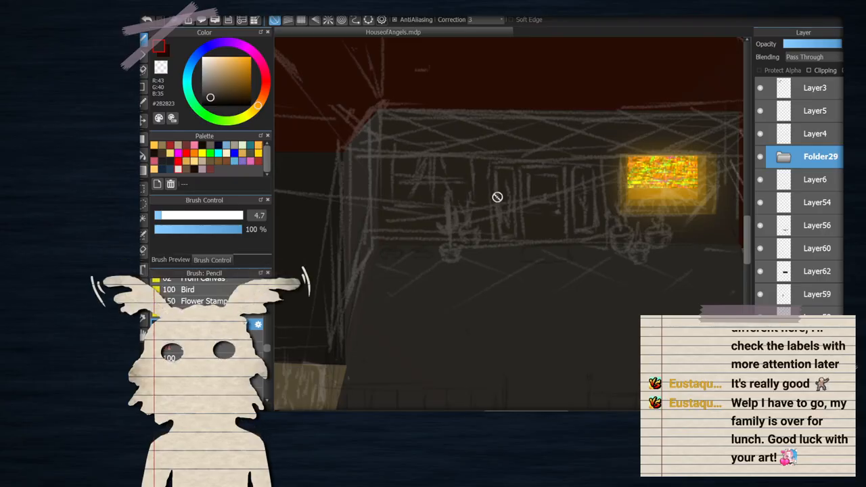
pyautogui.scroll(1, 531, 194)
pyautogui.scroll(-1, 564, 170)
pyautogui.scroll(1, 623, 191)
pyautogui.scroll(-2, 540, 173)
pyautogui.scroll(2, 530, 178)
# Add a light source layer above Folder29 and set the Pencil to orange #BB7400 at size 3.1
pyautogui.moveTo(234, 74); pyautogui.dragTo(251, 70)
pyautogui.click(762, 404)
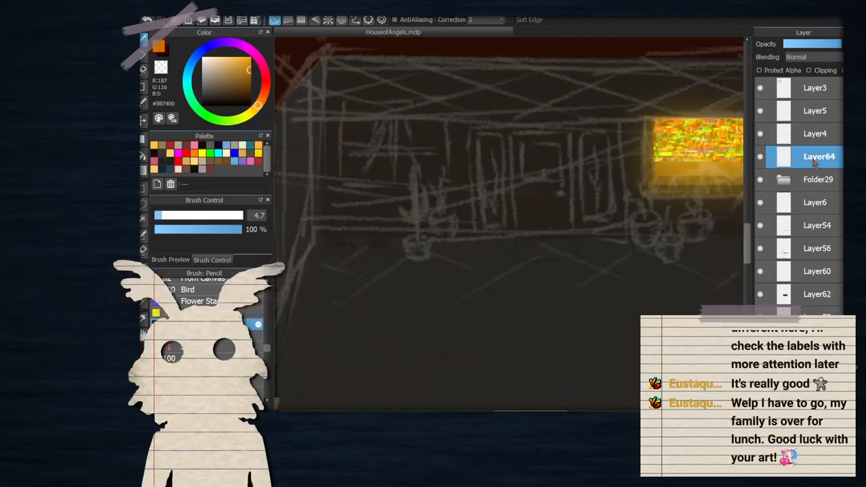
pyautogui.click(554, 328)
pyautogui.click(158, 215)
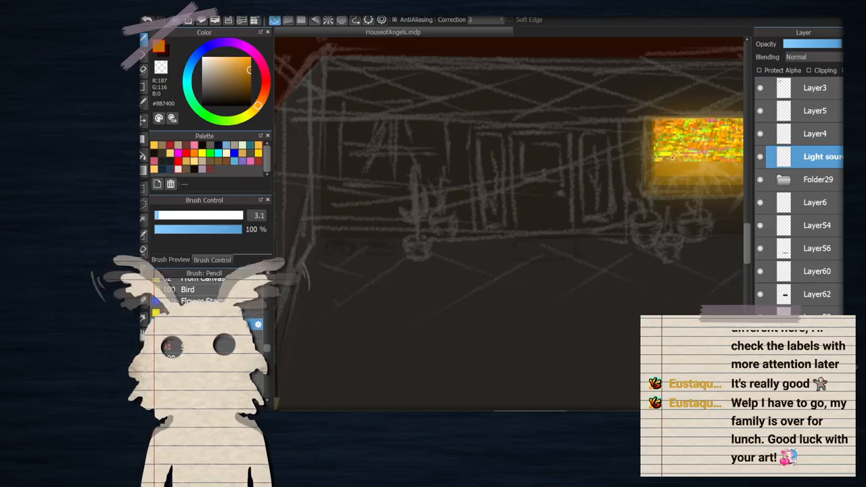
# Mark the lit glass in orange with crosses on both door side panels and hatching on the door pane and the curtained window
pyautogui.scroll(2, 667, 158)
pyautogui.moveTo(547, 129); pyautogui.dragTo(577, 204)
pyautogui.moveTo(554, 232); pyautogui.dragTo(585, 130)
pyautogui.moveTo(387, 136); pyautogui.dragTo(427, 233)
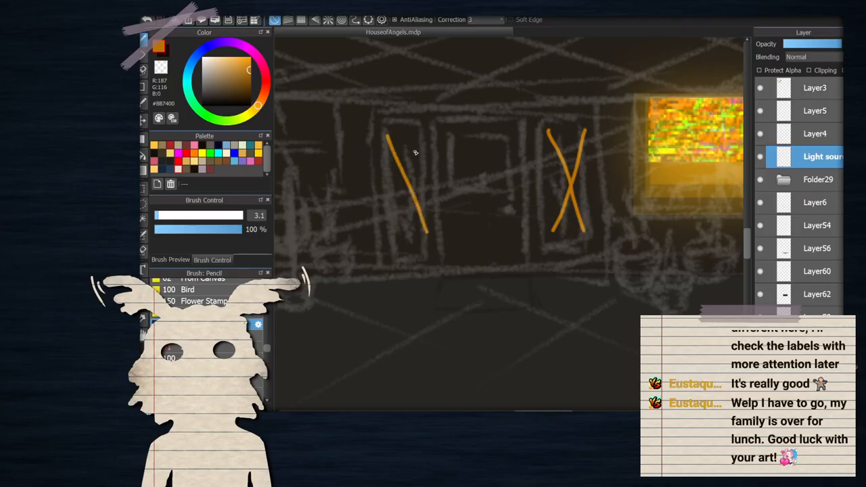
pyautogui.moveTo(461, 146); pyautogui.dragTo(479, 192)
pyautogui.moveTo(477, 149); pyautogui.dragTo(498, 178)
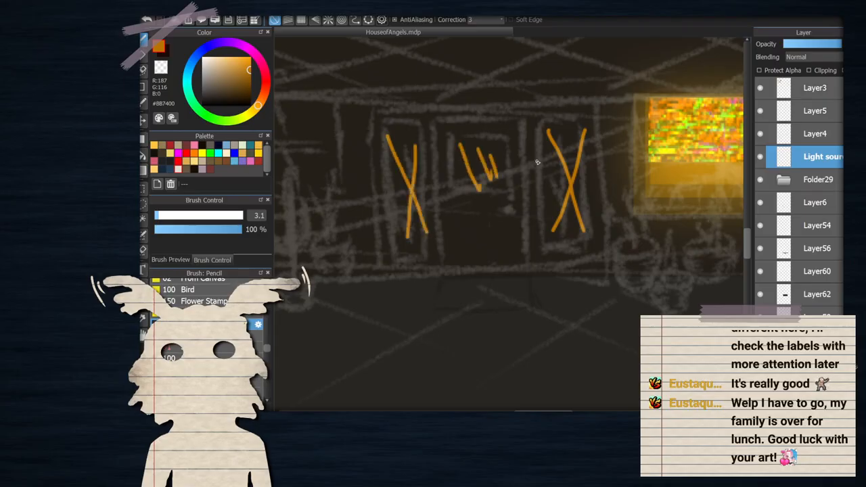
pyautogui.scroll(-2, 552, 159)
pyautogui.scroll(2, 445, 162)
pyautogui.moveTo(357, 156); pyautogui.dragTo(381, 136)
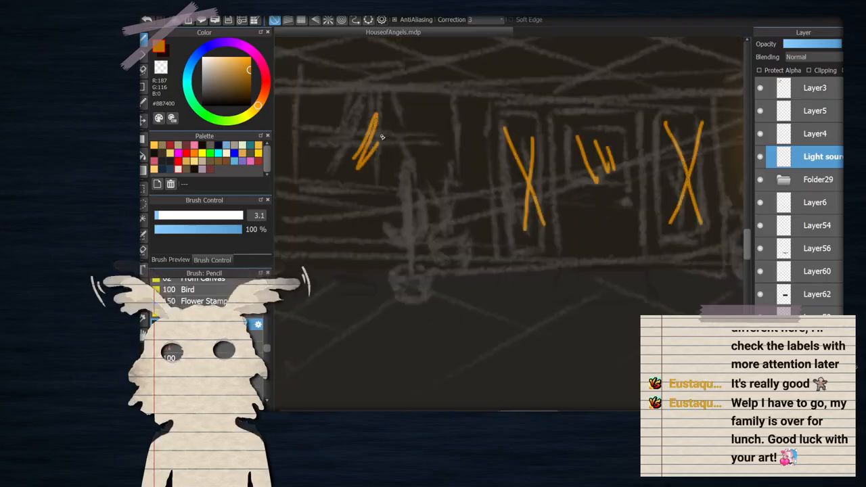
# Hatch the curtained areas on both sides of the sketched window in black #000000
pyautogui.moveTo(209, 91); pyautogui.dragTo(251, 108)
pyautogui.moveTo(396, 110); pyautogui.dragTo(443, 159)
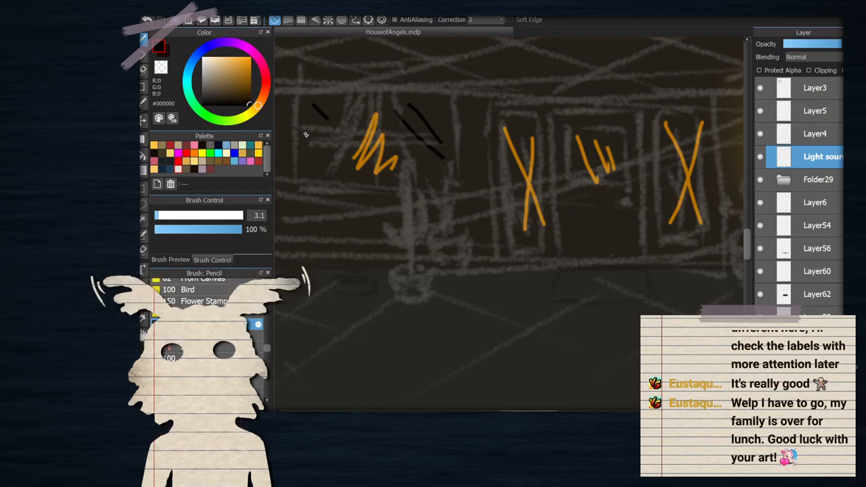
pyautogui.moveTo(305, 134); pyautogui.dragTo(323, 145)
# Draw two light rays in #FF9F00 spreading from the top of the curtained window down to the side wall and porch floor
pyautogui.scroll(-3, 448, 143)
pyautogui.moveTo(246, 84); pyautogui.dragTo(251, 60)
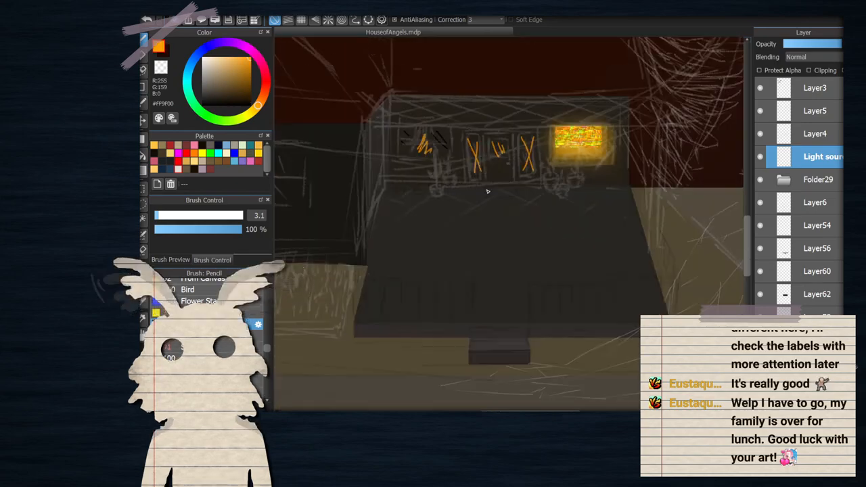
pyautogui.scroll(2, 408, 145)
pyautogui.moveTo(400, 104); pyautogui.dragTo(322, 157)
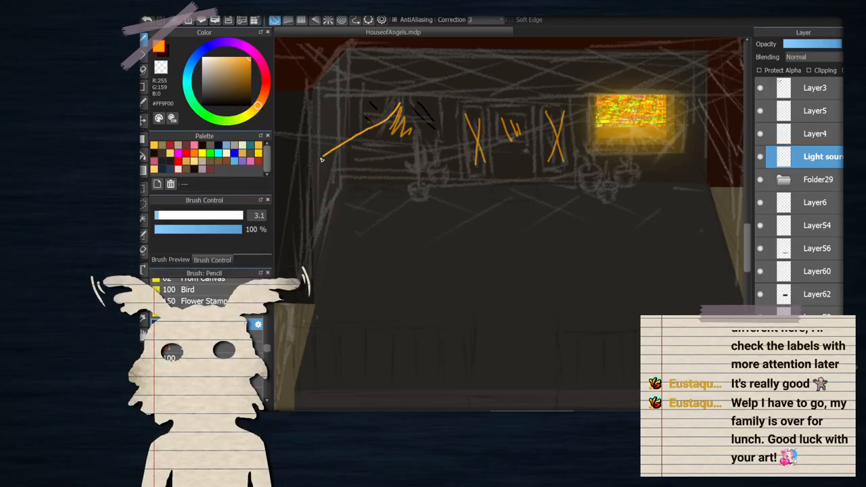
pyautogui.moveTo(404, 106); pyautogui.dragTo(484, 193)
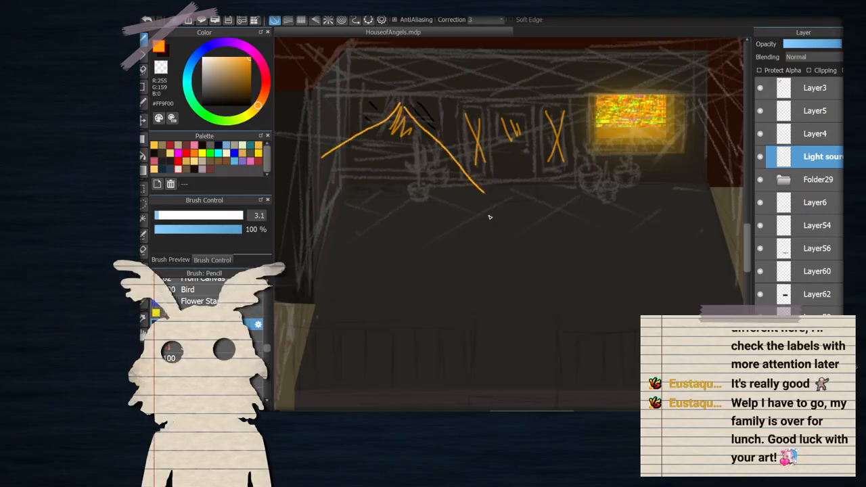
# Draw #FF9F00 light rays from the door and its side panels, spreading up the back wall and down onto the porch floor
pyautogui.moveTo(464, 112); pyautogui.dragTo(428, 113)
pyautogui.moveTo(462, 179)
pyautogui.mouseDown()
pyautogui.moveTo(410, 221)
pyautogui.moveTo(527, 236)
pyautogui.mouseUp()
pyautogui.moveTo(484, 106); pyautogui.dragTo(519, 100)
pyautogui.moveTo(423, 92); pyautogui.dragTo(485, 107)
pyautogui.moveTo(489, 177); pyautogui.dragTo(447, 234)
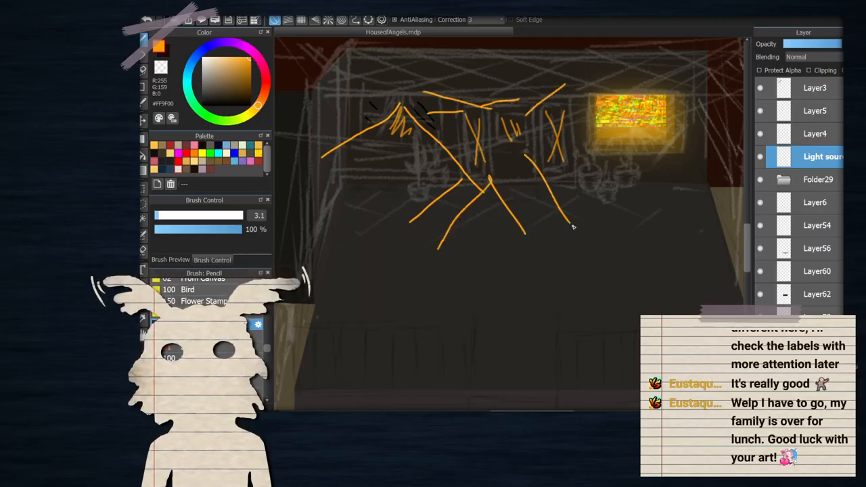
pyautogui.moveTo(545, 167); pyautogui.dragTo(495, 264)
pyautogui.moveTo(493, 72); pyautogui.dragTo(542, 98)
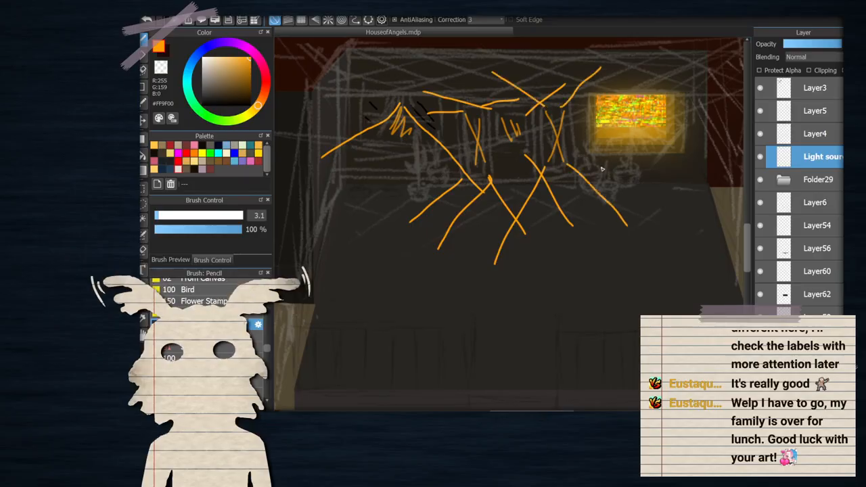
pyautogui.scroll(-4, 611, 181)
pyautogui.scroll(2, 542, 157)
pyautogui.scroll(-3, 389, 181)
pyautogui.scroll(5, 371, 176)
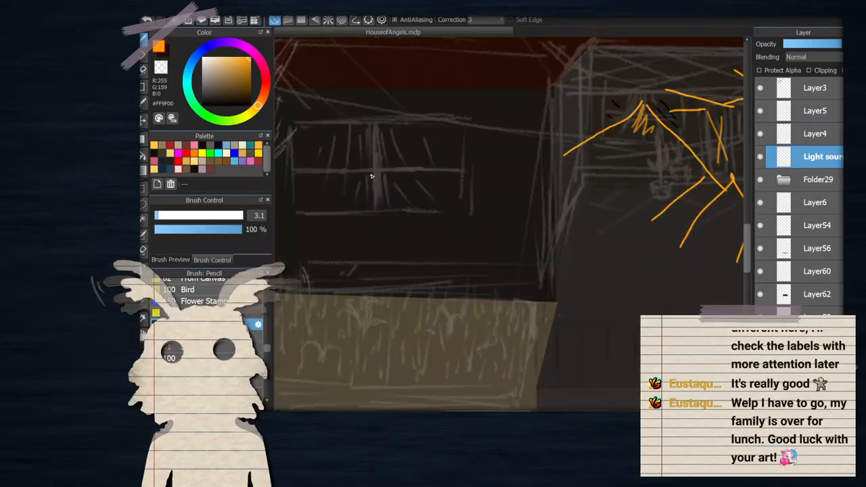
# Draw the lit curtain gap in the side wall's window in #FF9F00, with two rays spreading down to a curved light pool on the ground
pyautogui.scroll(2, 371, 176)
pyautogui.moveTo(385, 96); pyautogui.dragTo(407, 260)
pyautogui.moveTo(403, 112)
pyautogui.mouseDown()
pyautogui.moveTo(408, 252)
pyautogui.moveTo(394, 236)
pyautogui.mouseUp()
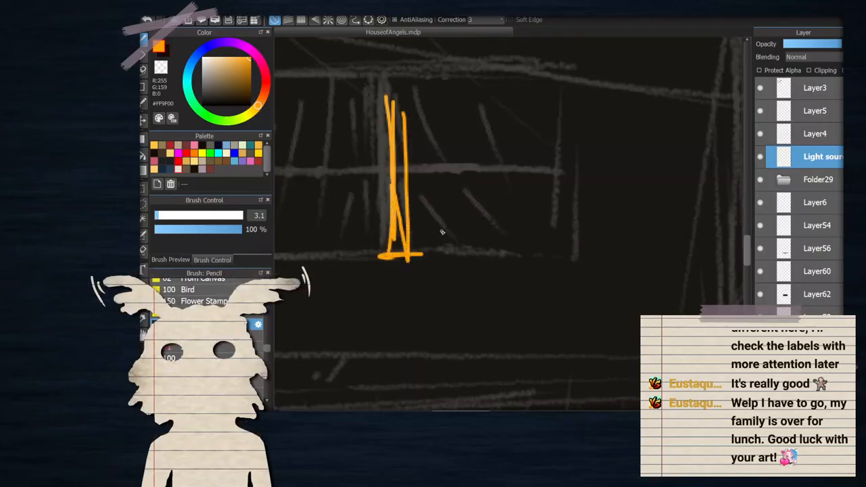
pyautogui.scroll(-4, 442, 232)
pyautogui.scroll(2, 429, 183)
pyautogui.moveTo(433, 201)
pyautogui.mouseDown()
pyautogui.moveTo(326, 343)
pyautogui.moveTo(456, 228)
pyautogui.moveTo(570, 352)
pyautogui.moveTo(467, 387)
pyautogui.moveTo(326, 345)
pyautogui.mouseUp()
pyautogui.scroll(-4, 540, 301)
pyautogui.scroll(2, 540, 300)
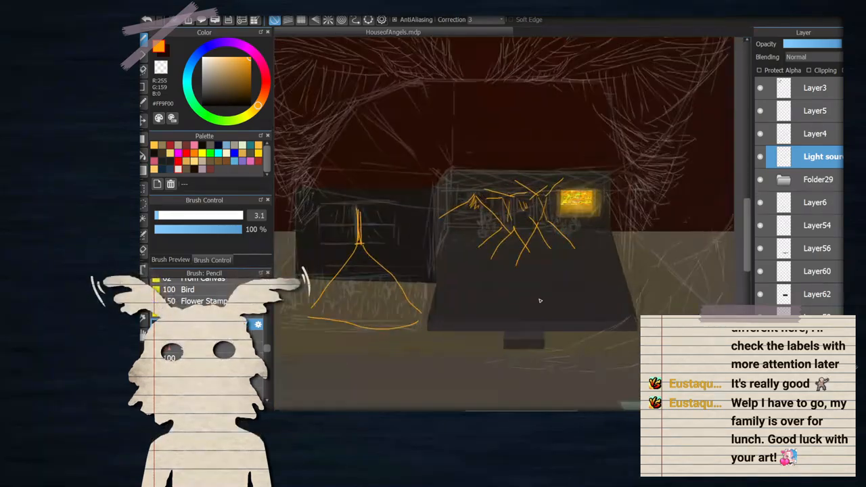
pyautogui.scroll(1, 540, 300)
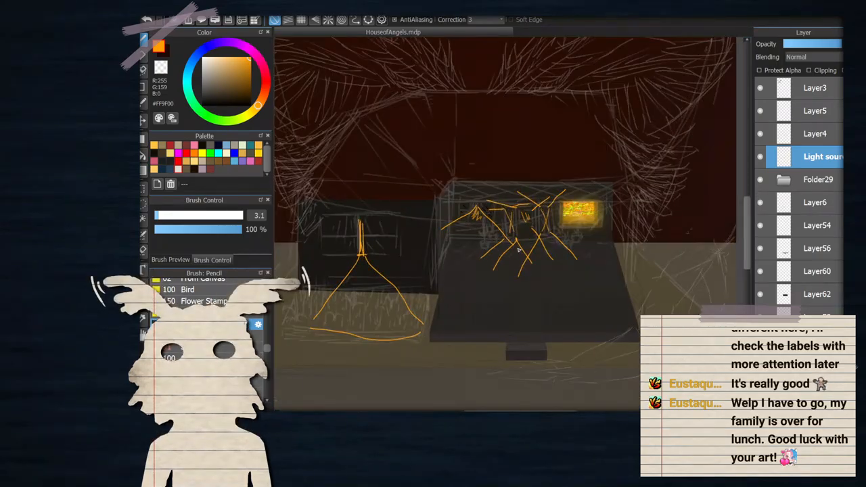
# Examine the mapped light rays against the whole house and wings composition
pyautogui.scroll(-4, 519, 250)
pyautogui.scroll(4, 519, 250)
pyautogui.scroll(-4, 487, 217)
pyautogui.scroll(3, 474, 195)
pyautogui.scroll(-2, 474, 195)
pyautogui.scroll(2, 481, 205)
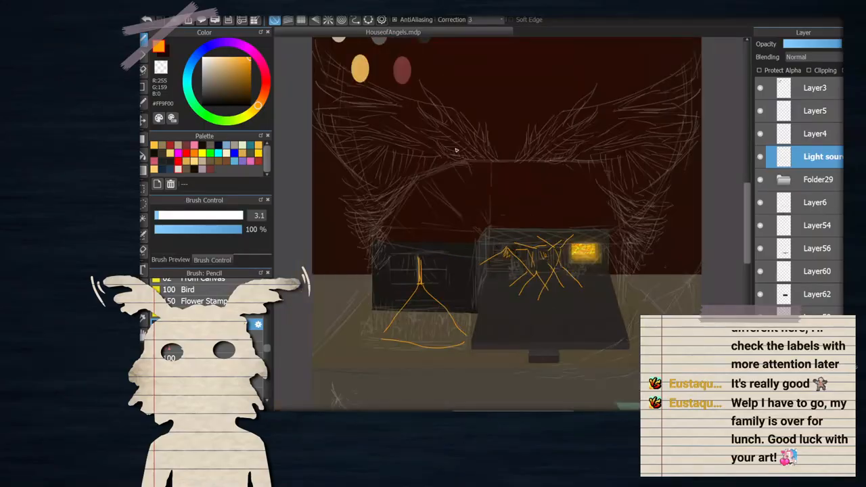
pyautogui.scroll(-2, 456, 151)
pyautogui.scroll(2, 475, 234)
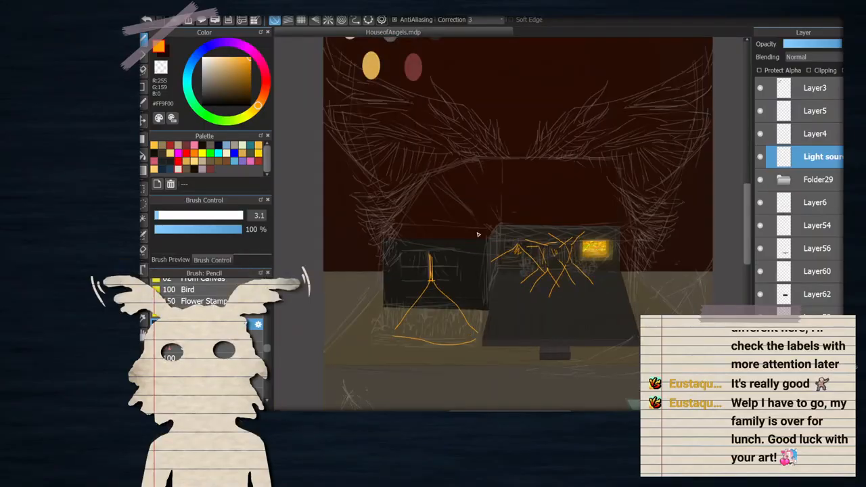
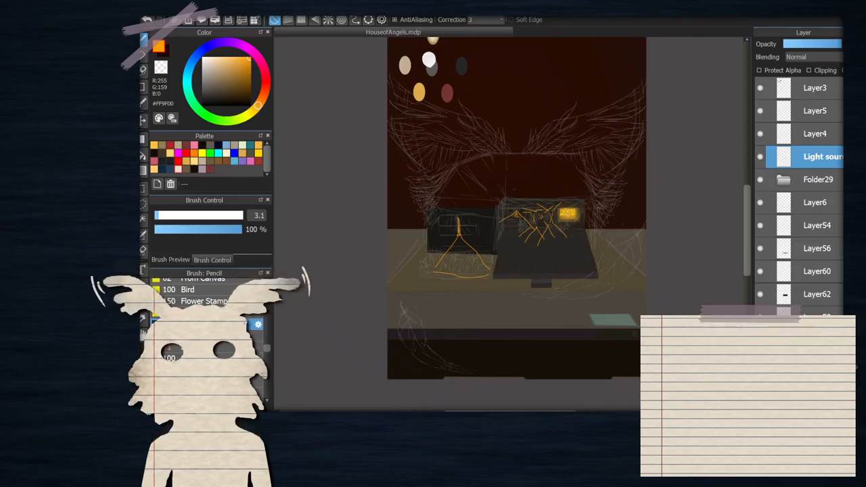
pyautogui.scroll(-1, 492, 231)
pyautogui.scroll(1, 494, 226)
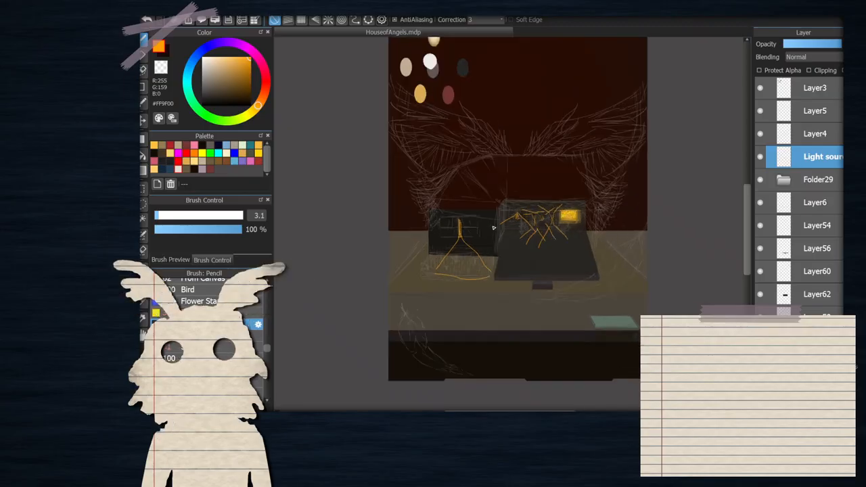
pyautogui.scroll(-2, 494, 227)
pyautogui.scroll(3, 501, 216)
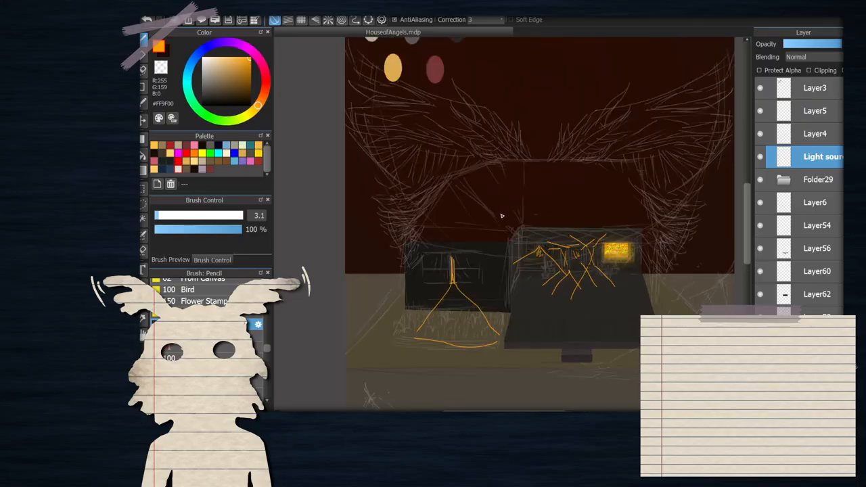
pyautogui.scroll(-1, 502, 214)
pyautogui.scroll(-1, 504, 211)
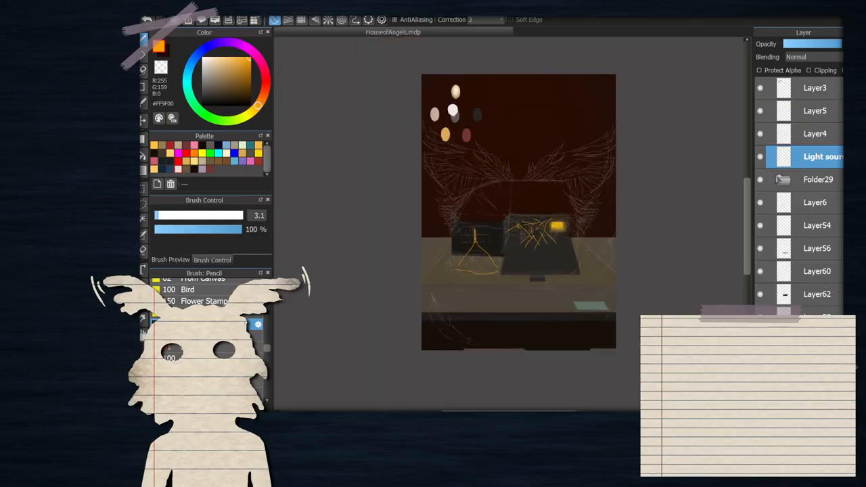
pyautogui.scroll(3, 507, 217)
pyautogui.scroll(-3, 508, 217)
pyautogui.scroll(4, 510, 262)
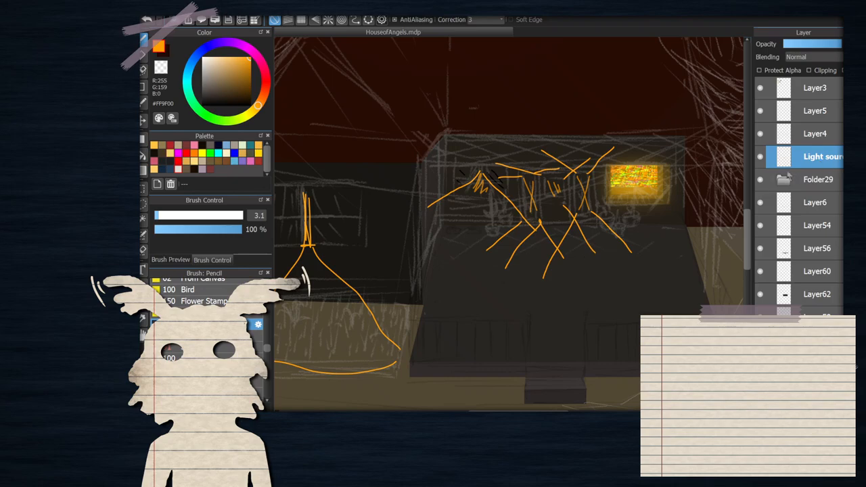
# Check what Folder29 holds by toggling the visibility of the folder and the layers inside it
pyautogui.click(761, 181)
pyautogui.click(761, 181)
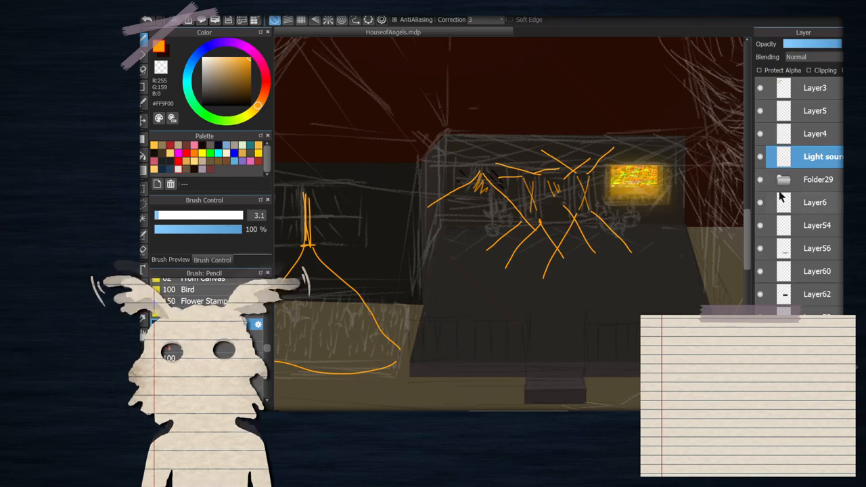
pyautogui.click(812, 179)
pyautogui.click(784, 180)
pyautogui.click(771, 225)
pyautogui.click(771, 225)
pyautogui.click(770, 211)
pyautogui.click(770, 211)
pyautogui.click(773, 247)
pyautogui.click(774, 247)
pyautogui.scroll(2, 636, 172)
pyautogui.click(783, 180)
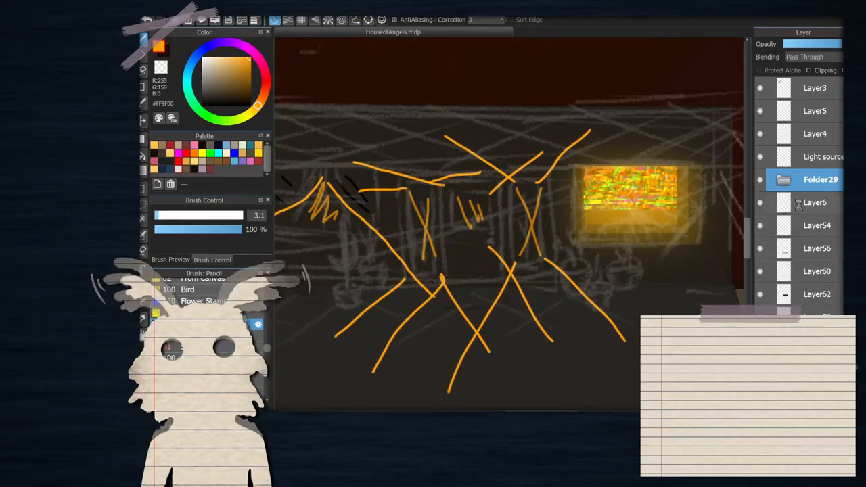
# Move the Light source layer into Folder29 and expand the folder
pyautogui.click(775, 203)
pyautogui.click(817, 157)
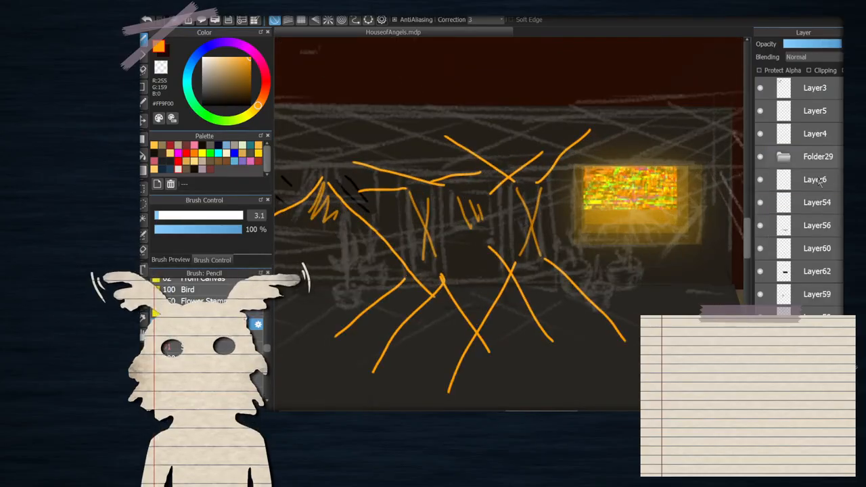
pyautogui.click(784, 157)
# Inspect how Layer16 and the two Layer21 layers build the glowing window by toggling each one's visibility
pyautogui.click(765, 249)
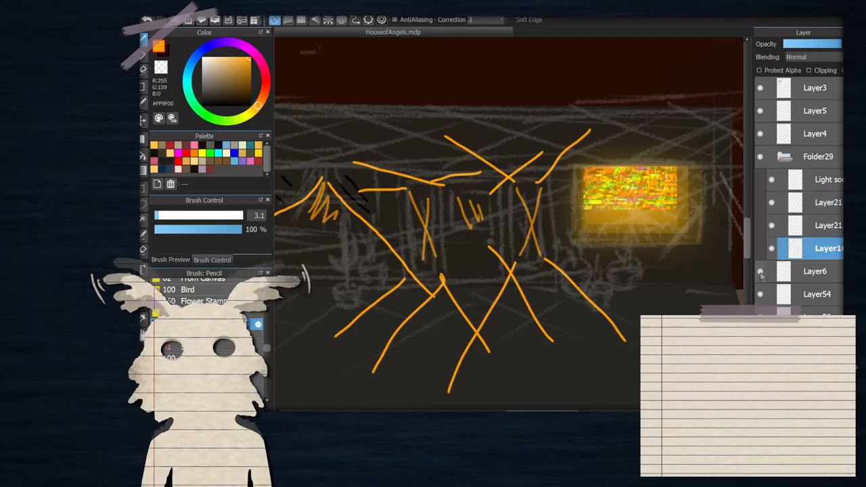
pyautogui.click(772, 248)
pyautogui.click(771, 248)
pyautogui.click(772, 225)
pyautogui.click(772, 226)
pyautogui.click(771, 227)
pyautogui.click(772, 203)
pyautogui.click(773, 248)
pyautogui.click(772, 248)
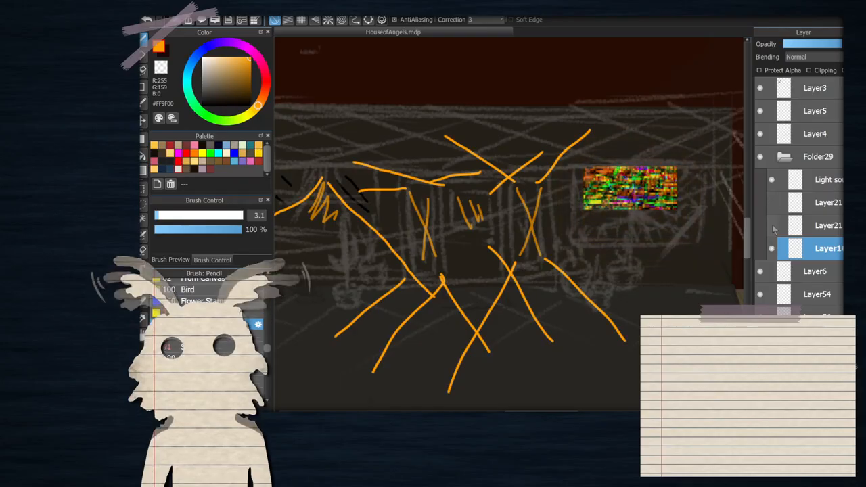
pyautogui.click(771, 225)
pyautogui.click(771, 202)
# Try merging the two Layer21 glow layers down into Layer16, compare the window's glow, and undo the merges
pyautogui.click(815, 202)
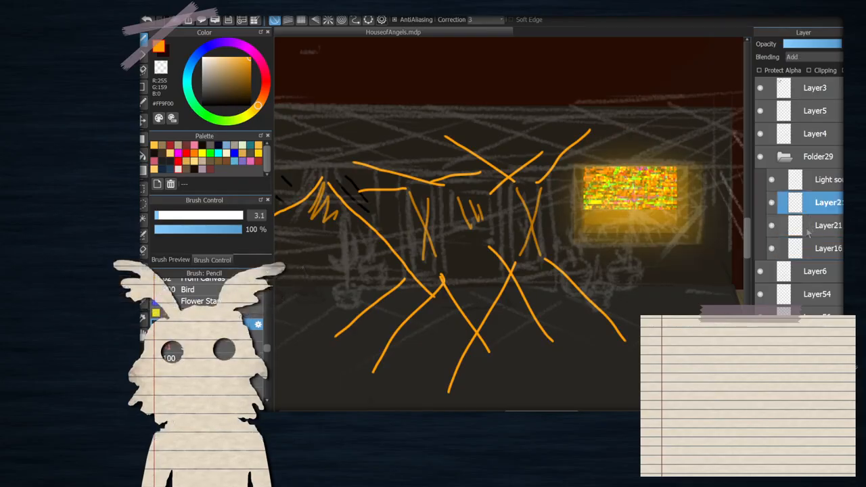
pyautogui.scroll(-2, 659, 206)
pyautogui.click(815, 231)
pyautogui.click(804, 276)
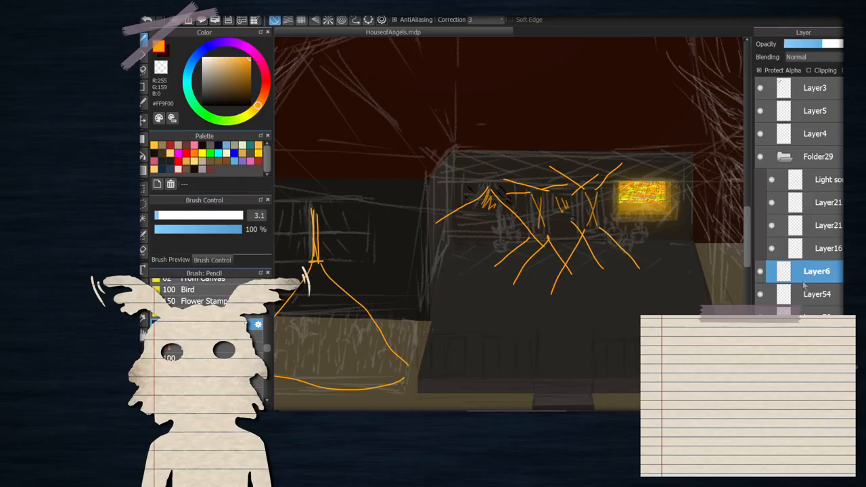
pyautogui.click(819, 251)
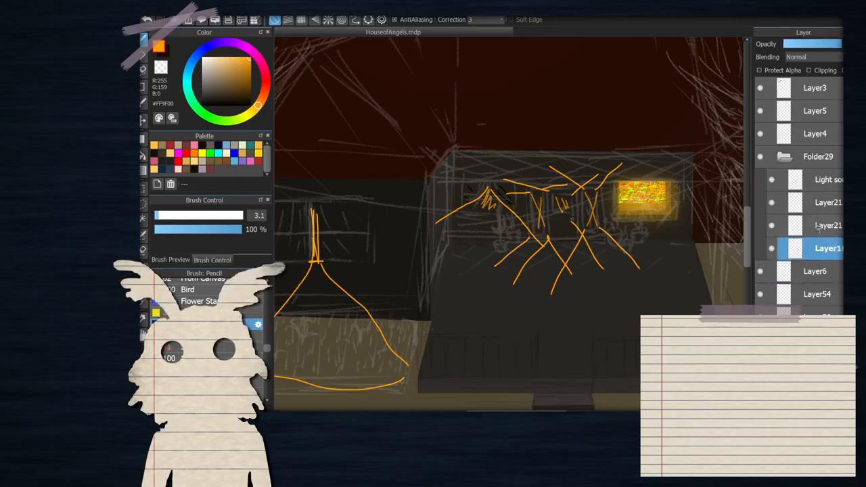
pyautogui.click(820, 202)
pyautogui.hotkey('ctrl', 'e')
pyautogui.hotkey('ctrl', 'e')
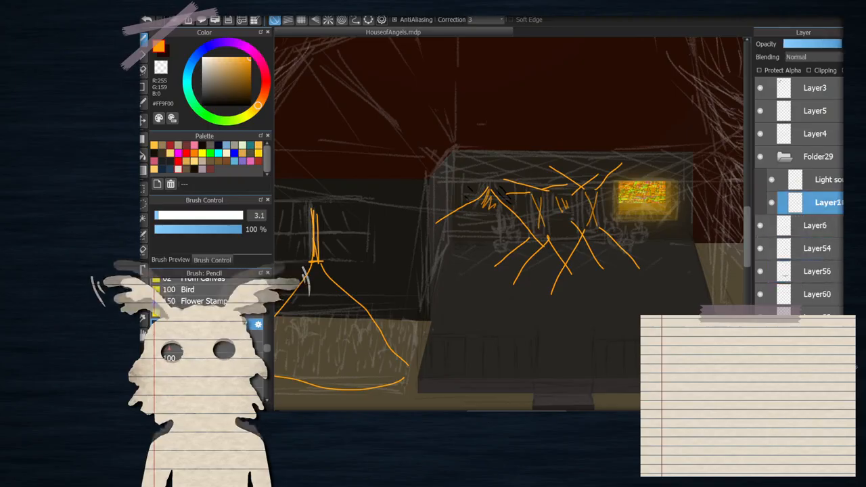
pyautogui.scroll(-2, 639, 237)
pyautogui.scroll(3, 633, 219)
pyautogui.scroll(-3, 654, 214)
pyautogui.scroll(3, 708, 214)
pyautogui.scroll(-3, 709, 214)
pyautogui.scroll(3, 708, 214)
pyautogui.hotkey('ctrl', 'z')
pyautogui.hotkey('ctrl', 'z')
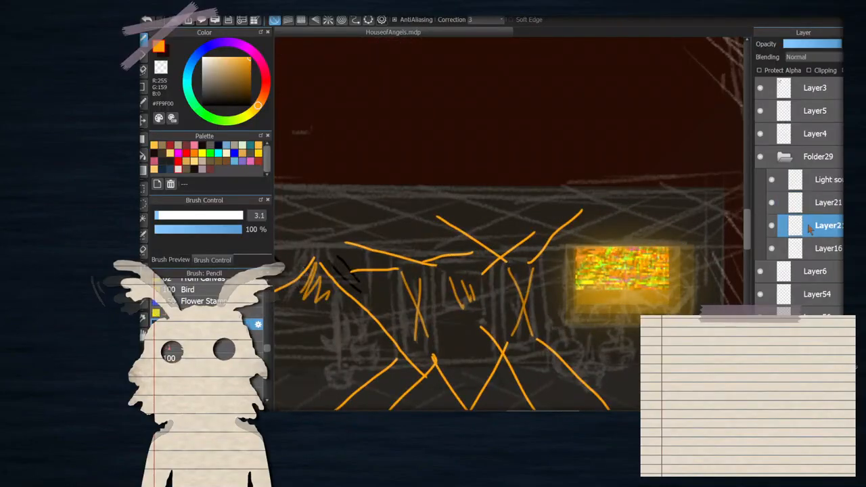
# Add a new layer below Layer16 in Folder29 and choose the #FFC23F palette colour
pyautogui.click(816, 203)
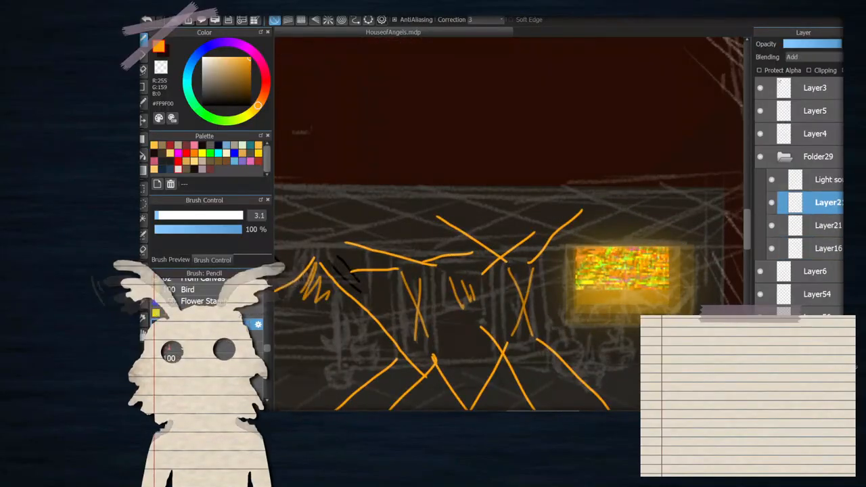
pyautogui.hotkey('ctrl', 'shift', 'n')
pyautogui.moveTo(810, 212); pyautogui.dragTo(811, 275)
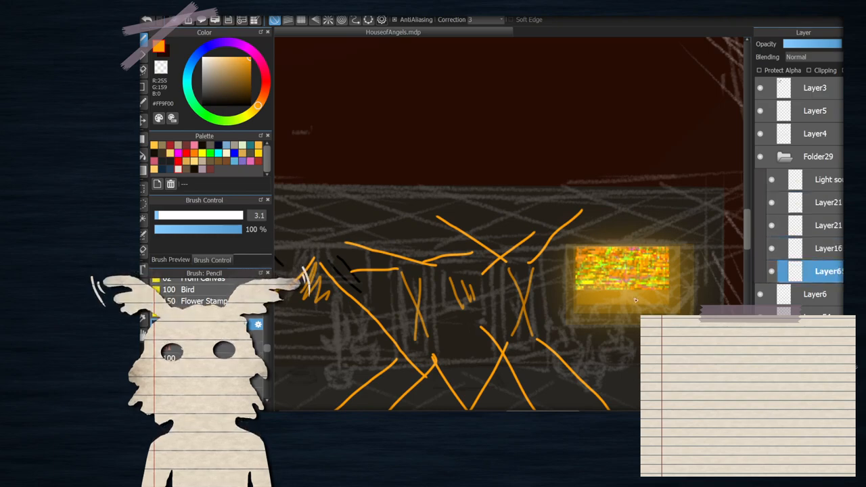
pyautogui.scroll(2, 553, 277)
pyautogui.scroll(-2, 352, 156)
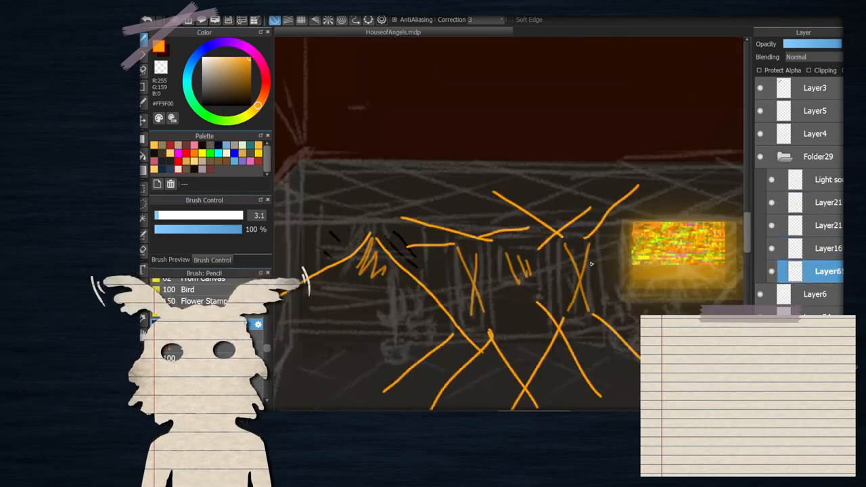
pyautogui.scroll(2, 351, 156)
pyautogui.click(154, 145)
# Undo the trial pencil stroke on the door's right side panel and switch to the Rectangle shape tool
pyautogui.scroll(-2, 561, 274)
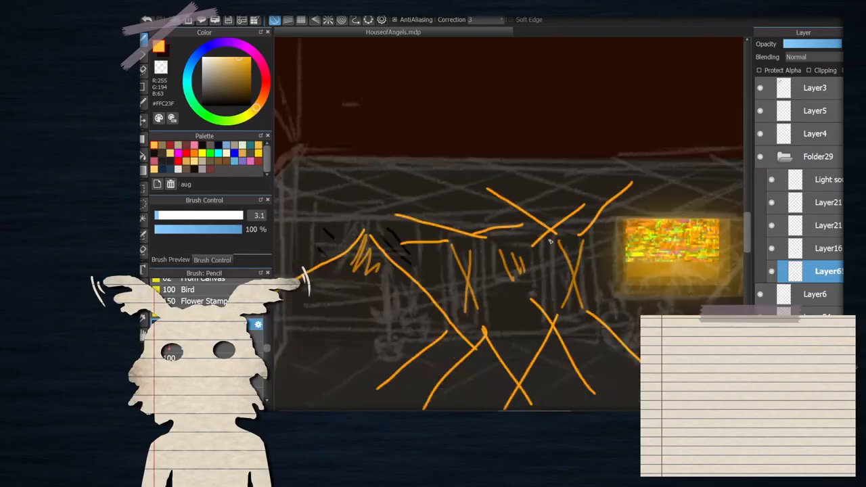
pyautogui.scroll(2, 570, 245)
pyautogui.moveTo(543, 226); pyautogui.dragTo(576, 284)
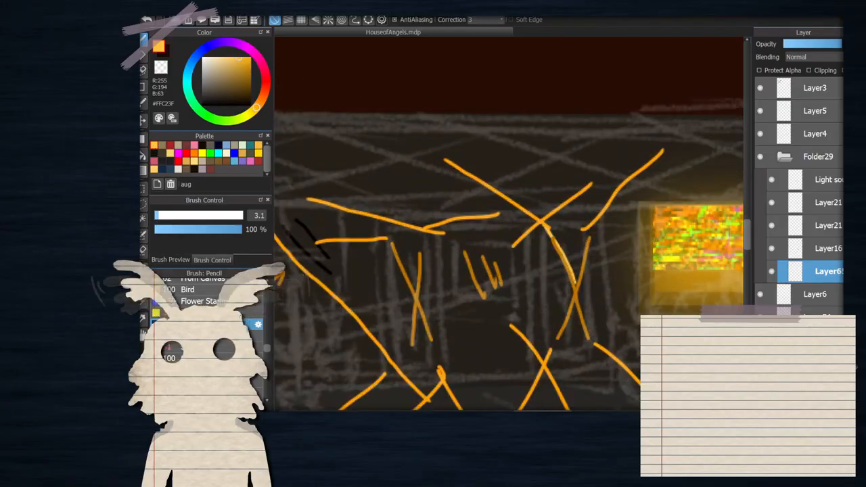
pyautogui.click(143, 139)
pyautogui.hotkey('ctrl', 'z')
pyautogui.scroll(-2, 534, 213)
pyautogui.scroll(1, 550, 226)
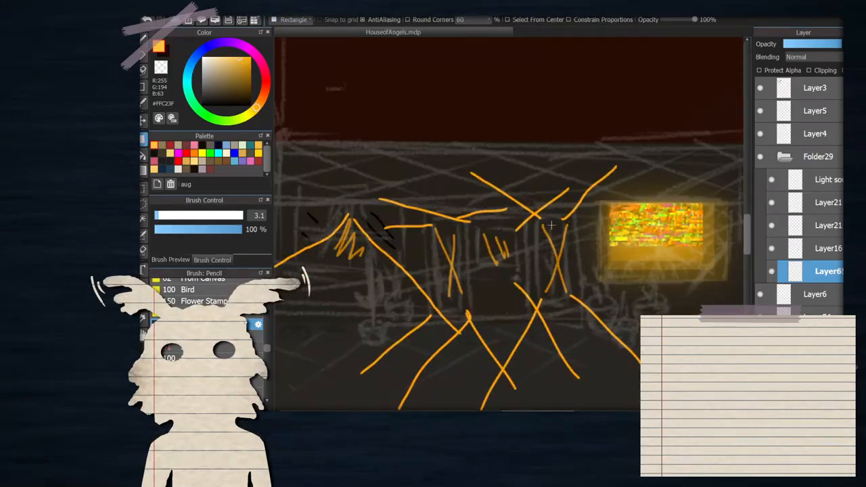
# Lower the opacity of the Layer4 sketch and of the Light source layer so both show only faintly
pyautogui.click(776, 108)
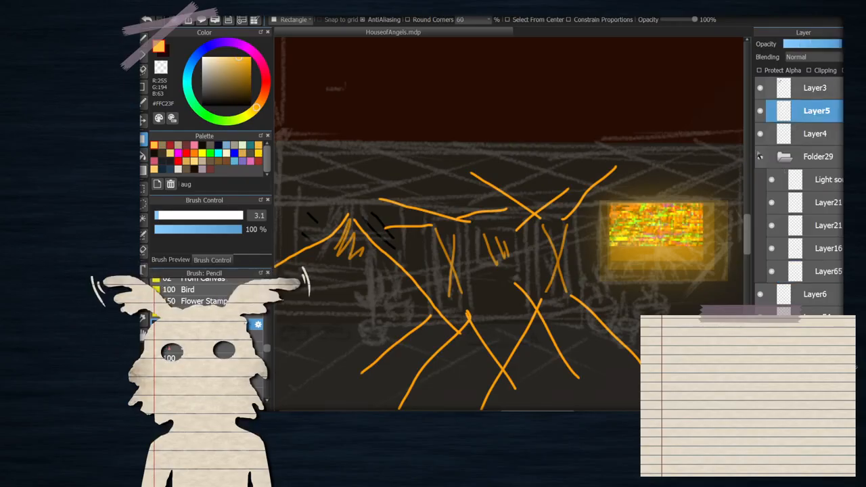
pyautogui.scroll(-2, 617, 171)
pyautogui.click(760, 134)
pyautogui.click(760, 134)
pyautogui.click(782, 133)
pyautogui.moveTo(796, 44); pyautogui.dragTo(790, 45)
pyautogui.click(816, 176)
pyautogui.click(795, 44)
pyautogui.scroll(2, 613, 193)
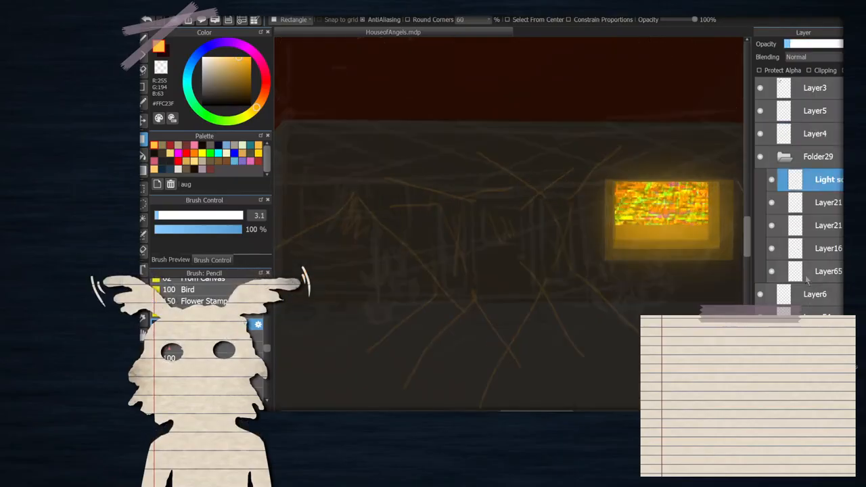
# Draw a filled #FFC23F rectangle over the door's right side panel on Layer65
pyautogui.click(809, 273)
pyautogui.scroll(2, 554, 208)
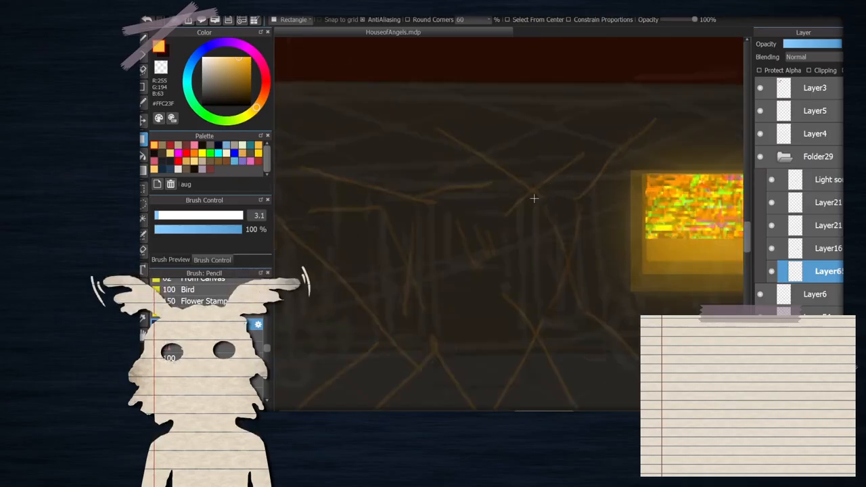
pyautogui.moveTo(533, 193); pyautogui.dragTo(584, 326)
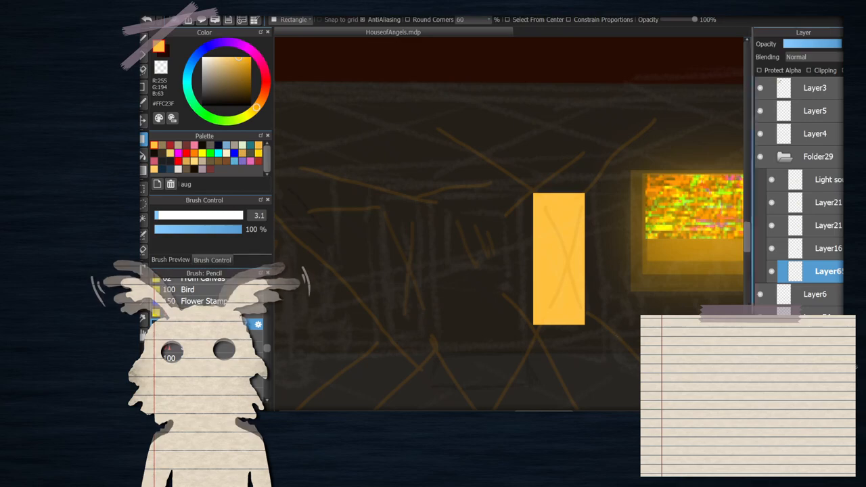
# Duplicate the rectangle's layer and move the copy over the door's left side panel
pyautogui.hotkey('ctrl', 'j')
pyautogui.press('v')
pyautogui.moveTo(554, 266); pyautogui.dragTo(391, 268)
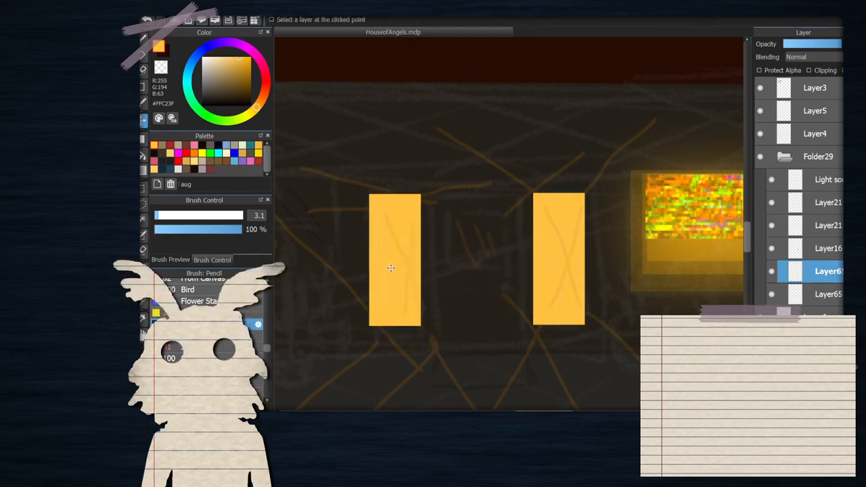
pyautogui.scroll(-2, 456, 239)
pyautogui.scroll(2, 441, 233)
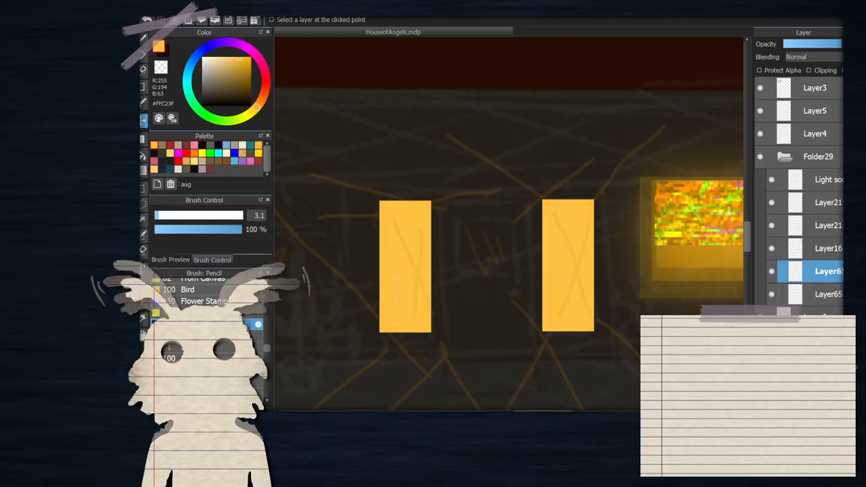
# Reduce the opacity of both side panel rectangle layers, making the left panel fainter than the right one
pyautogui.click(772, 272)
pyautogui.click(772, 271)
pyautogui.click(772, 294)
pyautogui.click(772, 295)
pyautogui.moveTo(821, 46)
pyautogui.mouseDown()
pyautogui.moveTo(801, 44)
pyautogui.moveTo(809, 46)
pyautogui.mouseUp()
pyautogui.click(819, 291)
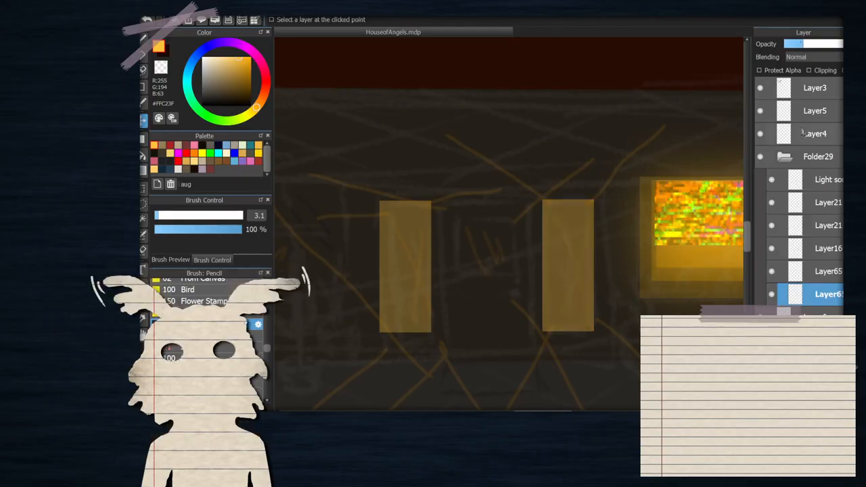
pyautogui.click(783, 272)
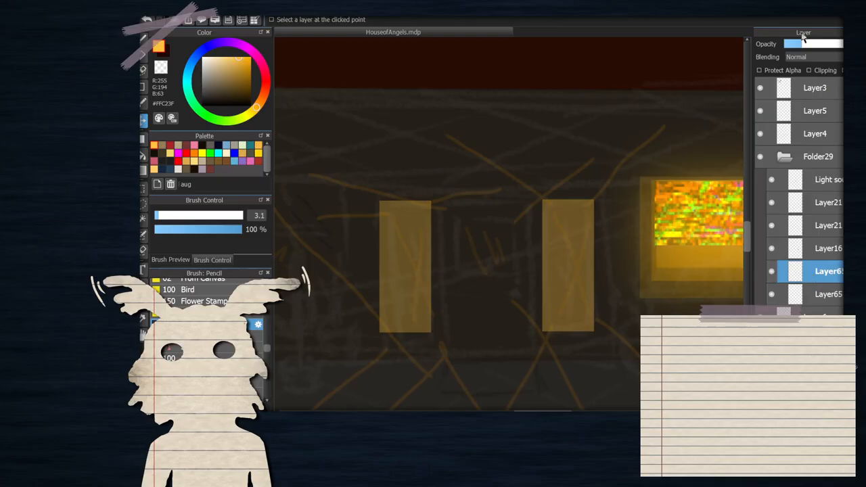
pyautogui.moveTo(795, 45); pyautogui.dragTo(790, 45)
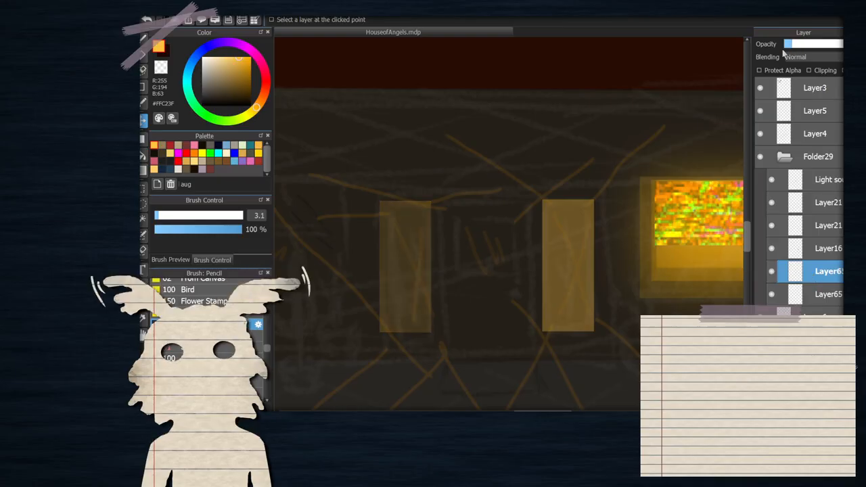
# Compare the brightness of the door's two side panels with the glowing window across the house front
pyautogui.scroll(-6, 658, 135)
pyautogui.scroll(4, 619, 131)
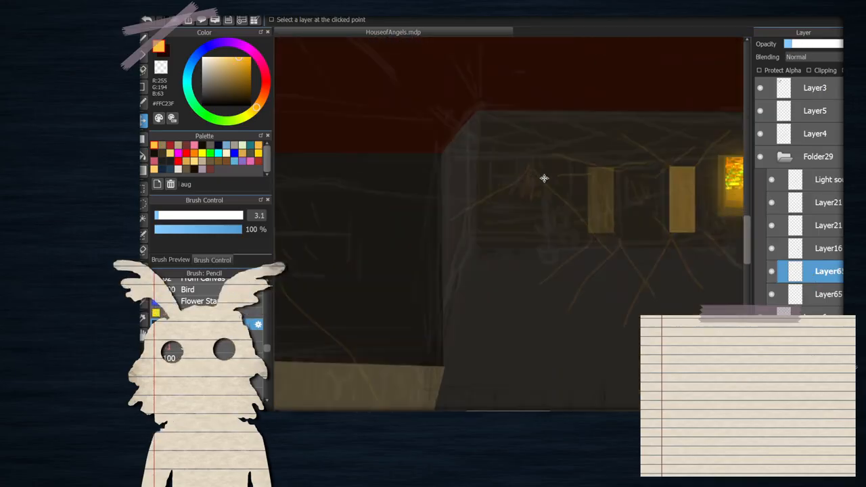
pyautogui.scroll(-3, 548, 163)
pyautogui.scroll(4, 559, 146)
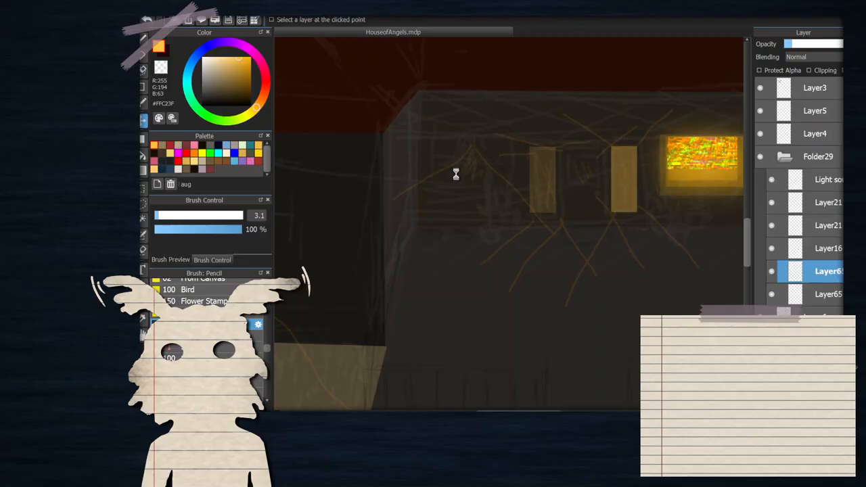
pyautogui.scroll(-4, 456, 175)
pyautogui.scroll(4, 497, 155)
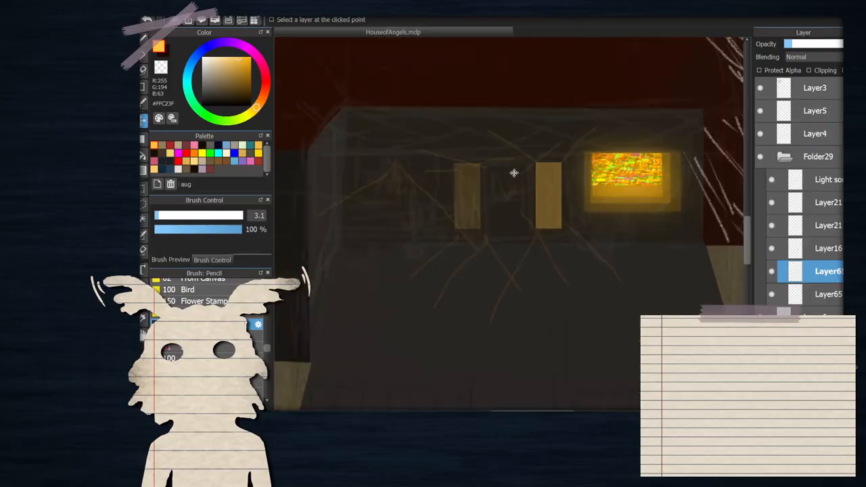
pyautogui.scroll(2, 646, 192)
pyautogui.scroll(-2, 653, 191)
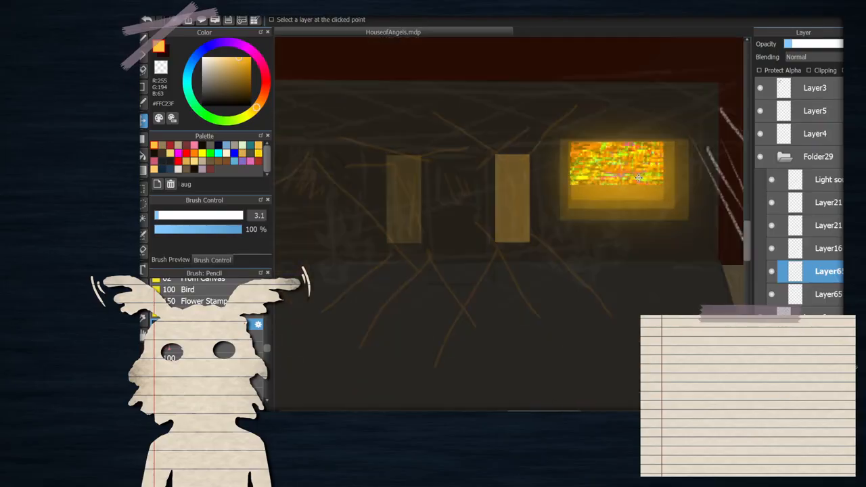
pyautogui.scroll(2, 633, 189)
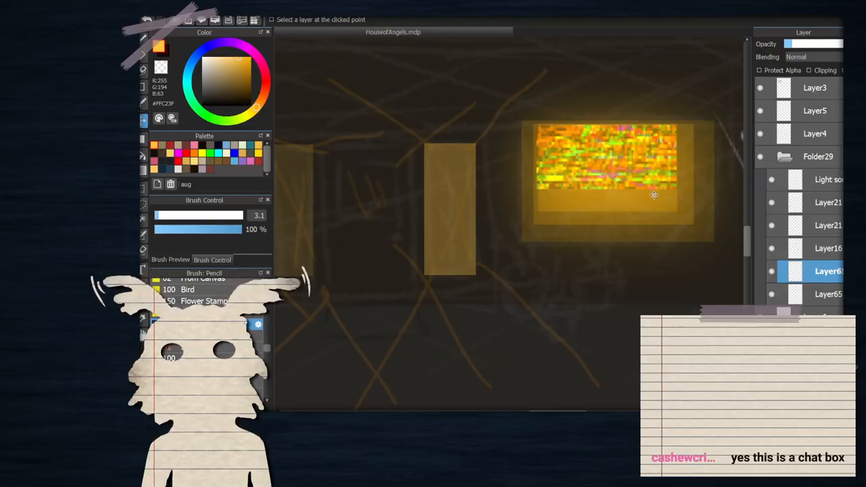
pyautogui.scroll(-1, 664, 94)
pyautogui.scroll(2, 624, 136)
pyautogui.scroll(-2, 528, 182)
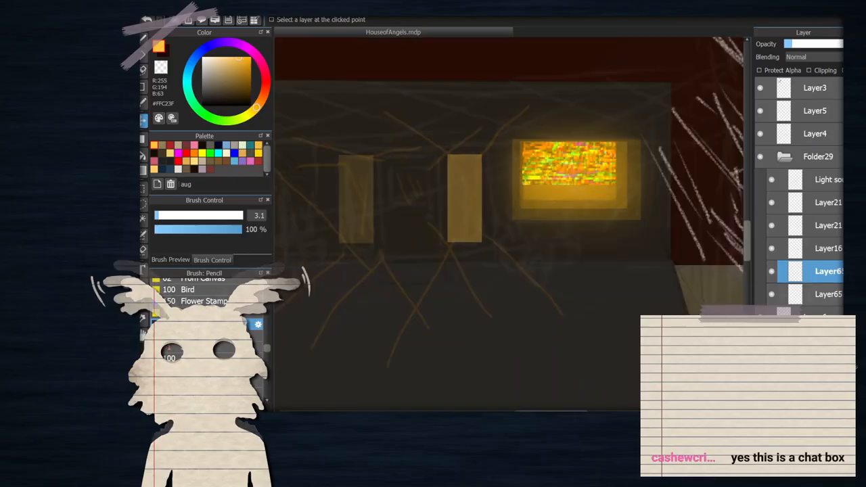
# Duplicate the door's right side panel rectangle and shrink the copy slightly so it sits centred inside the original
pyautogui.click(772, 272)
pyautogui.click(772, 272)
pyautogui.click(771, 294)
pyautogui.click(772, 294)
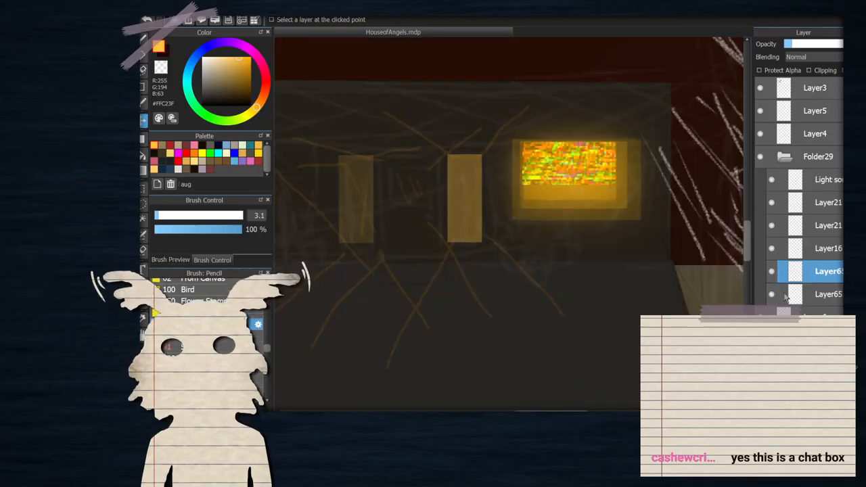
pyautogui.click(794, 296)
pyautogui.hotkey('ctrl', 'j')
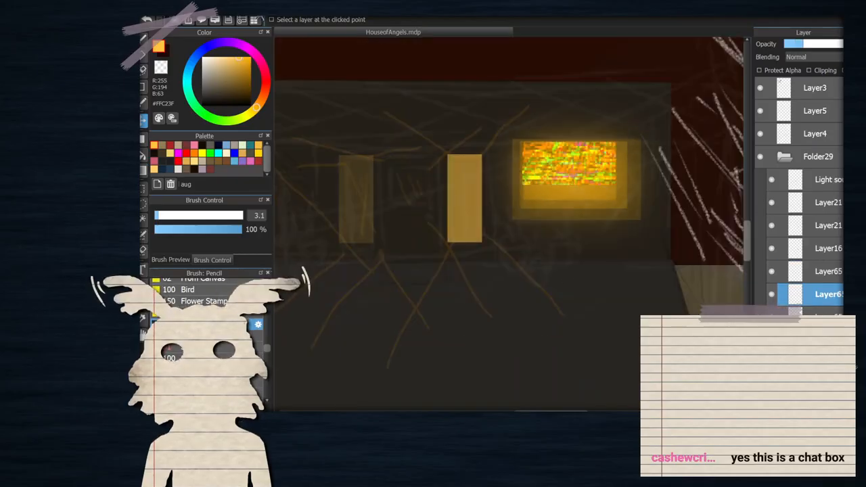
pyautogui.hotkey('ctrl', 't')
pyautogui.scroll(2, 433, 217)
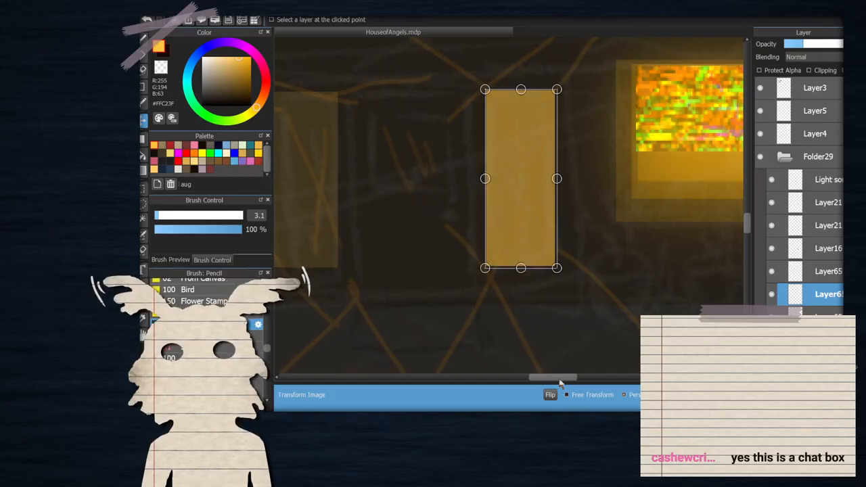
pyautogui.moveTo(485, 268); pyautogui.dragTo(491, 255)
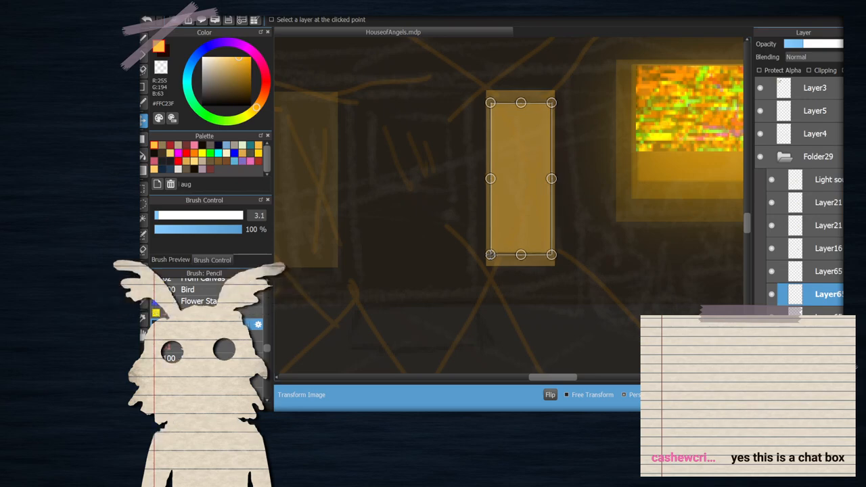
pyautogui.press('Return')
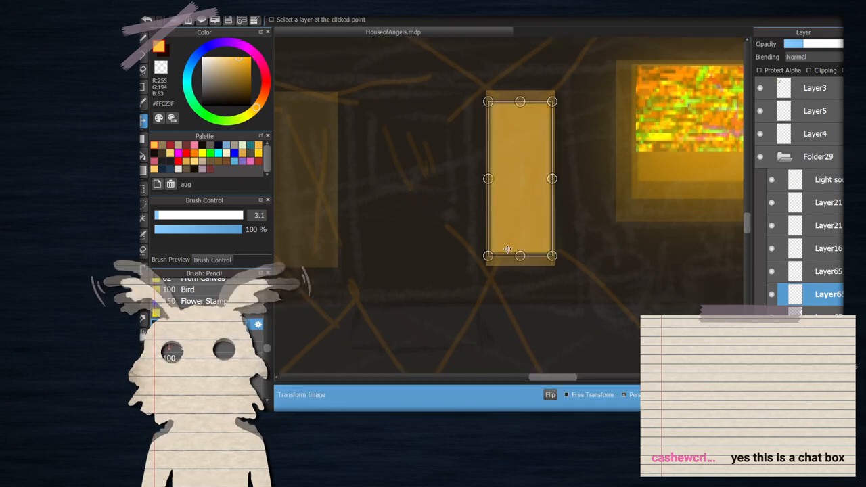
# Scale a further copy of the right side panel down into a narrower, shorter rectangle nested inside the other two
pyautogui.hotkey('ctrl', 't')
pyautogui.moveTo(494, 244); pyautogui.dragTo(524, 209)
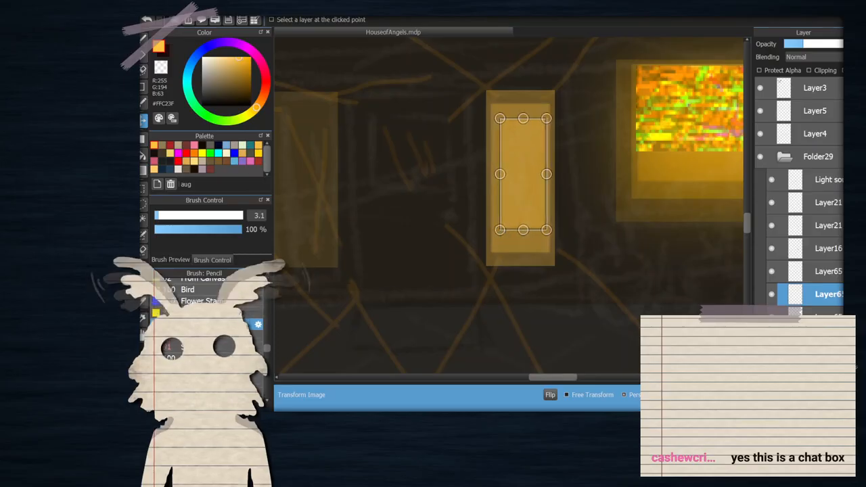
pyautogui.press('Return')
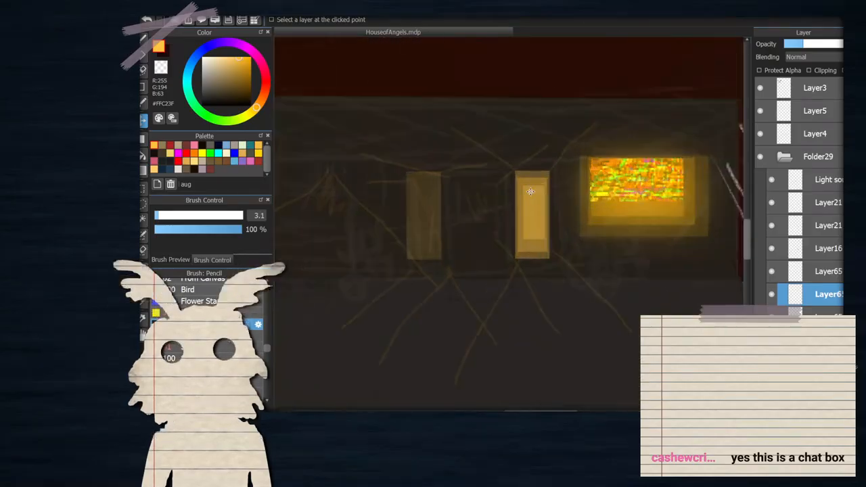
pyautogui.scroll(-5, 573, 216)
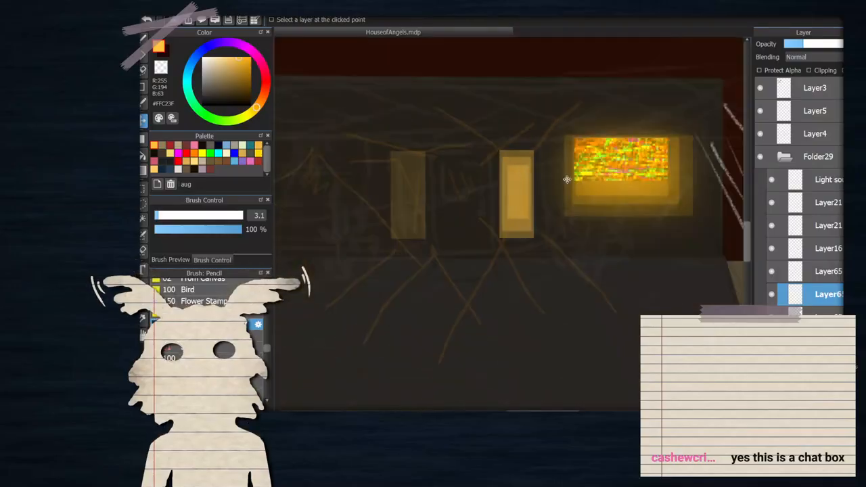
pyautogui.scroll(3, 573, 168)
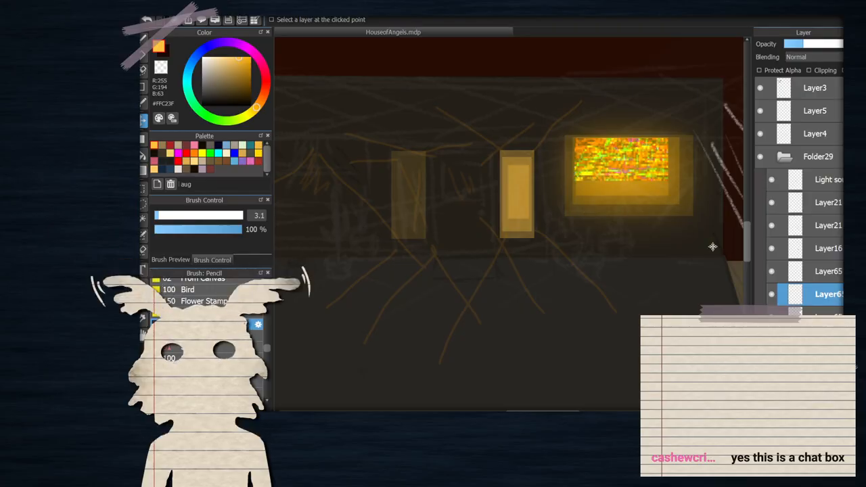
# Combine the nested right panel rectangles into one layer and brighten them with a duplicate in Add blending mode
pyautogui.keyDown('ctrl'); pyautogui.click(785, 338); pyautogui.keyUp('ctrl')
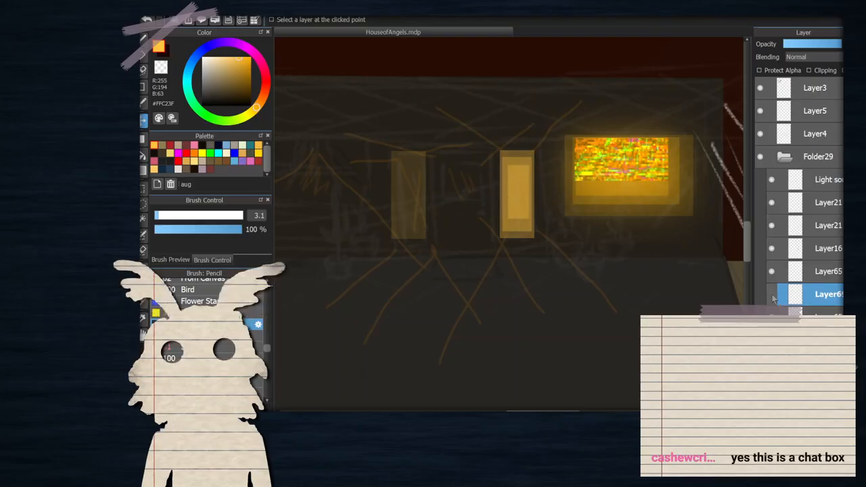
pyautogui.click(771, 294)
pyautogui.click(771, 295)
pyautogui.moveTo(795, 297); pyautogui.dragTo(799, 321)
pyautogui.click(803, 296)
pyautogui.scroll(-2, 580, 237)
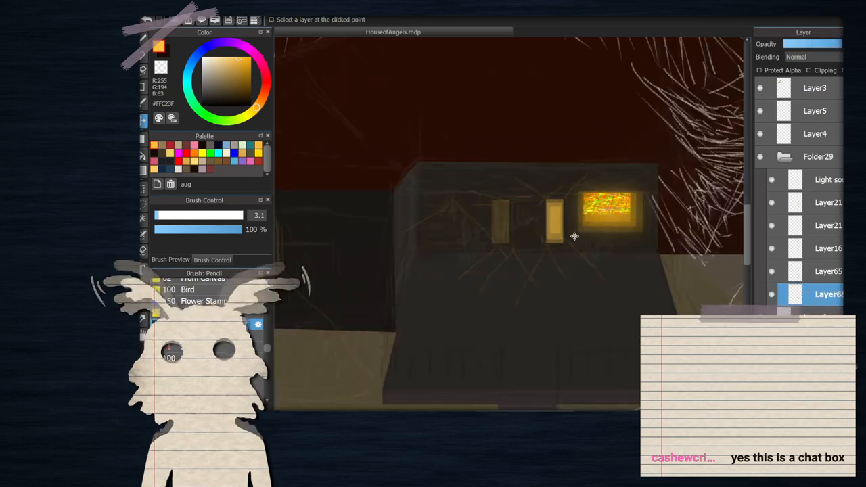
pyautogui.scroll(4, 562, 201)
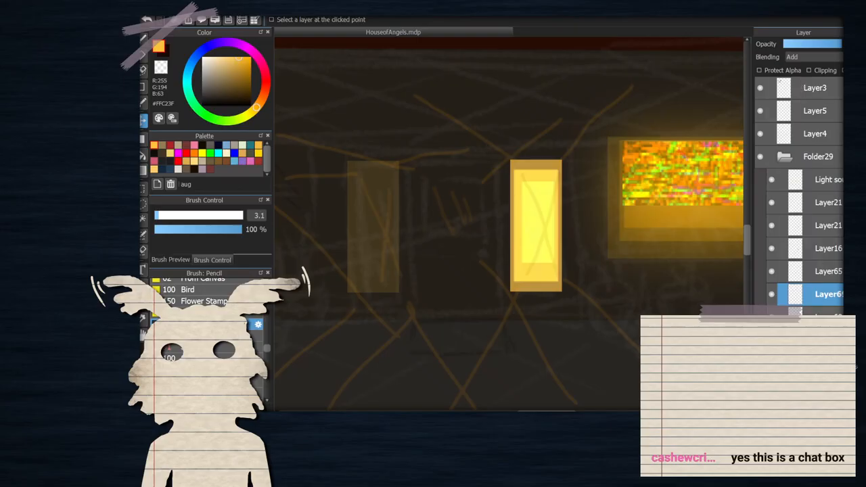
# Soften the right panel's Add glow layer and lower its opacity
pyautogui.click(812, 311)
pyautogui.click(809, 43)
pyautogui.moveTo(834, 50); pyautogui.dragTo(842, 45)
pyautogui.scroll(-9, 812, 56)
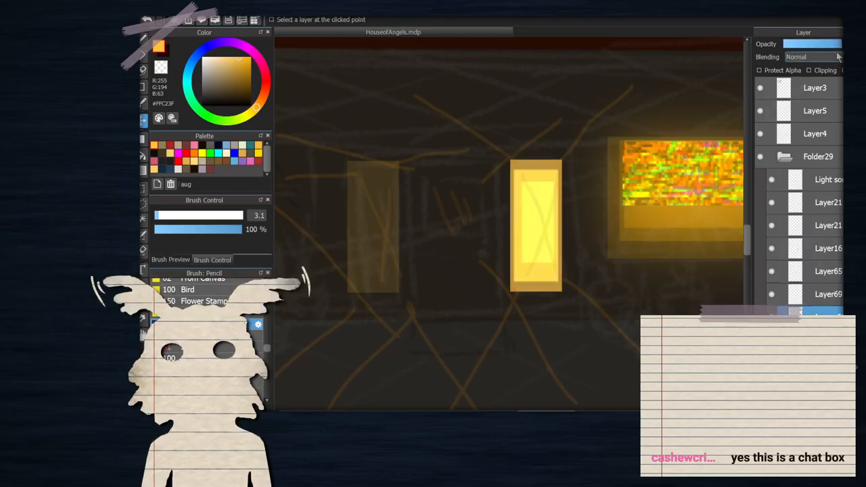
pyautogui.click(802, 303)
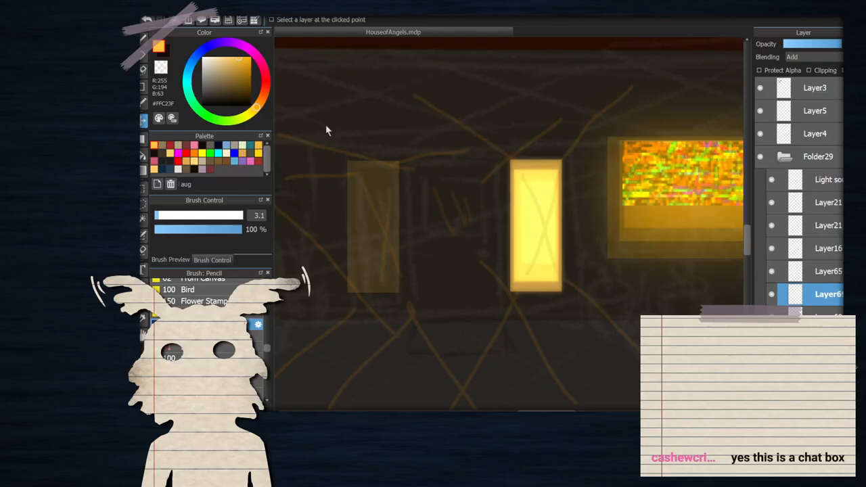
pyautogui.moveTo(809, 47); pyautogui.dragTo(801, 45)
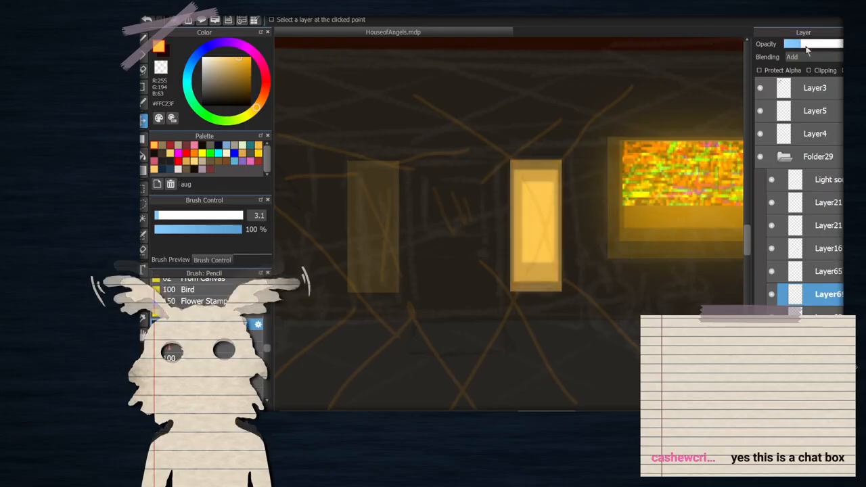
# Try tinting the right panel with a #BB8715 rectangle on a clipped layer in Color blending mode, and remove that layer
pyautogui.scroll(-2, 614, 166)
pyautogui.scroll(2, 710, 104)
pyautogui.press('i')
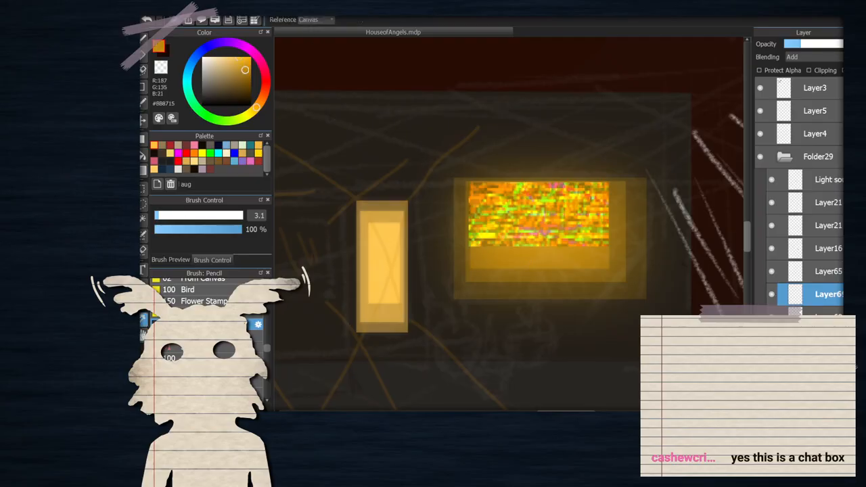
pyautogui.press('u')
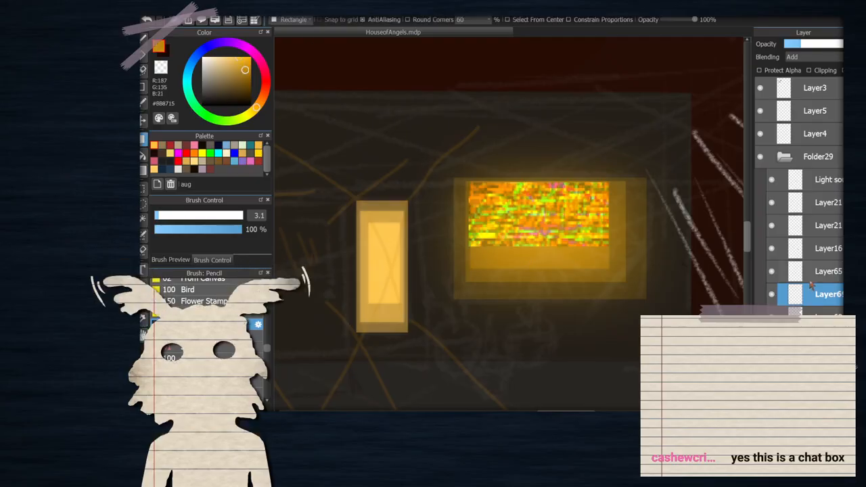
pyautogui.click(761, 405)
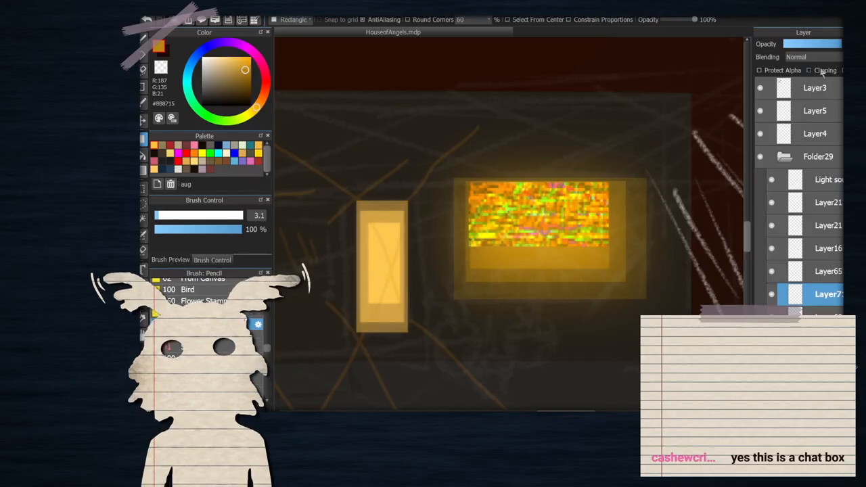
pyautogui.click(820, 71)
pyautogui.click(819, 59)
pyautogui.press('c')
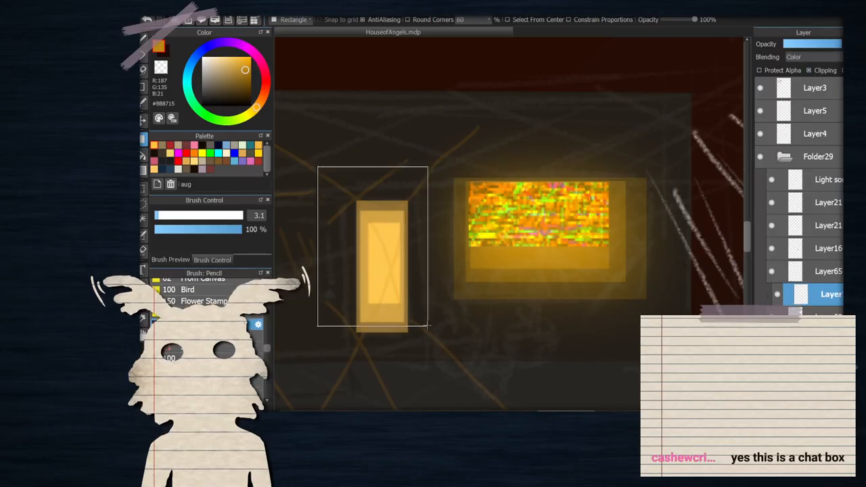
pyautogui.scroll(-3, 577, 223)
pyautogui.scroll(3, 577, 223)
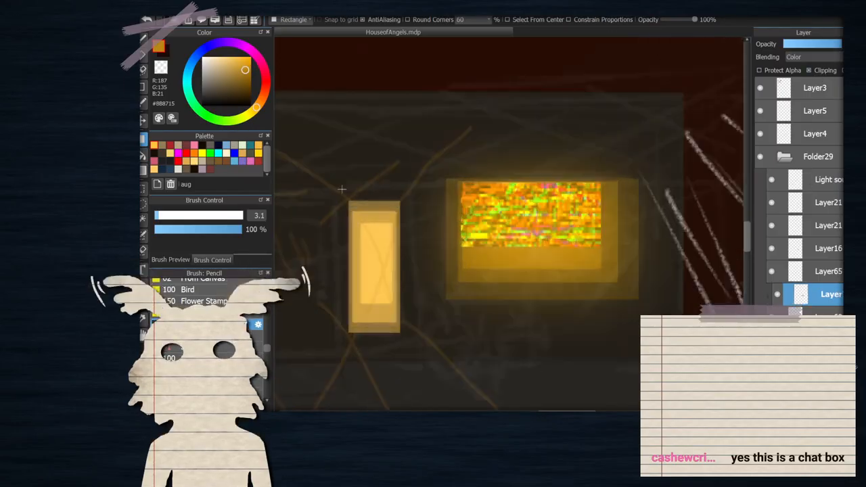
pyautogui.press('n')
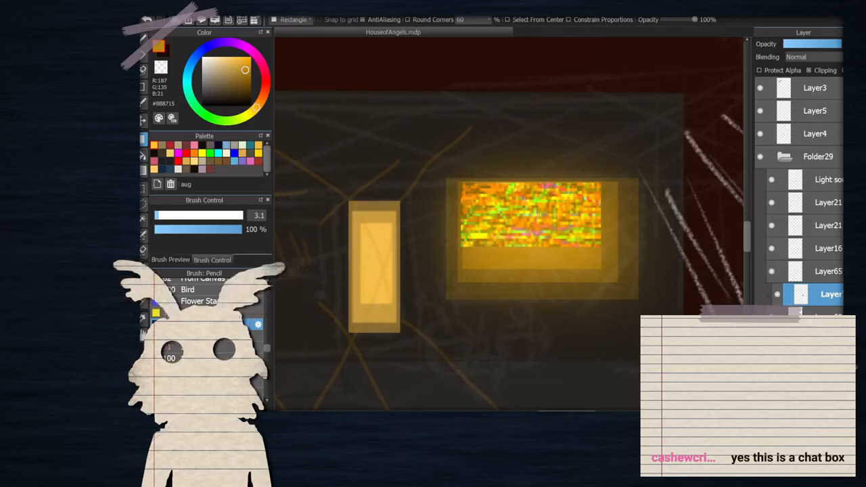
pyautogui.press('Delete')
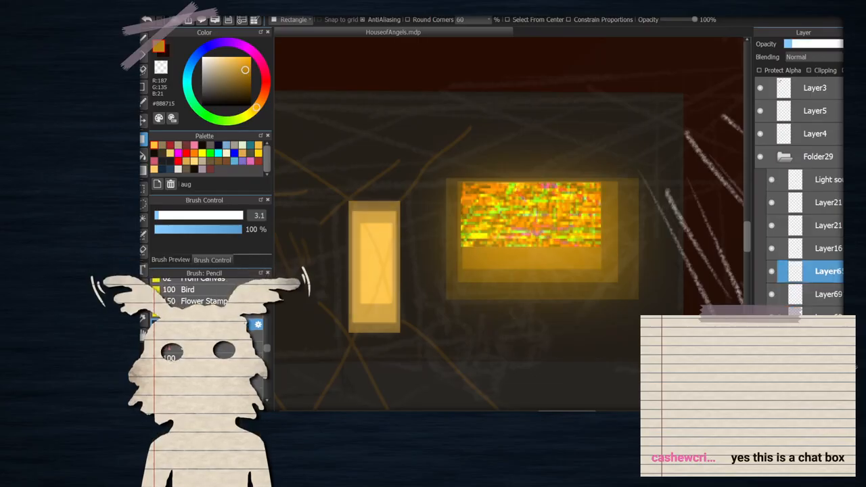
# Delete all the layers holding the door's left and right side panel rectangles
pyautogui.click(812, 316)
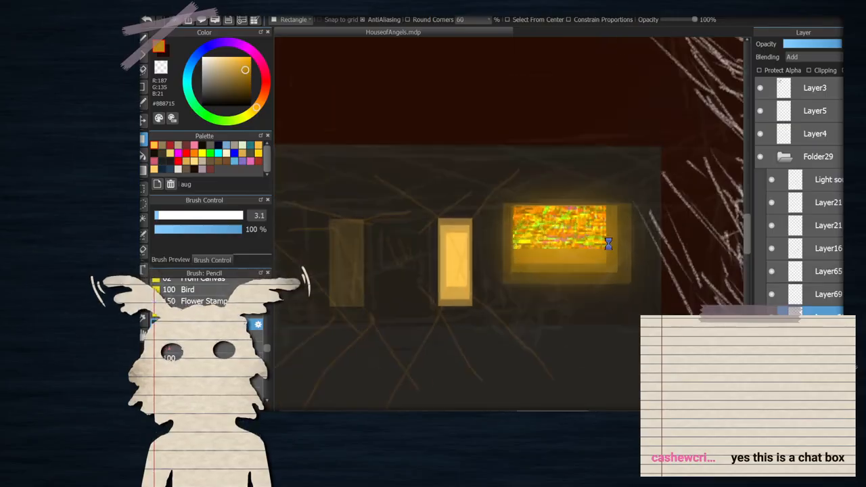
pyautogui.click(776, 295)
pyautogui.click(772, 295)
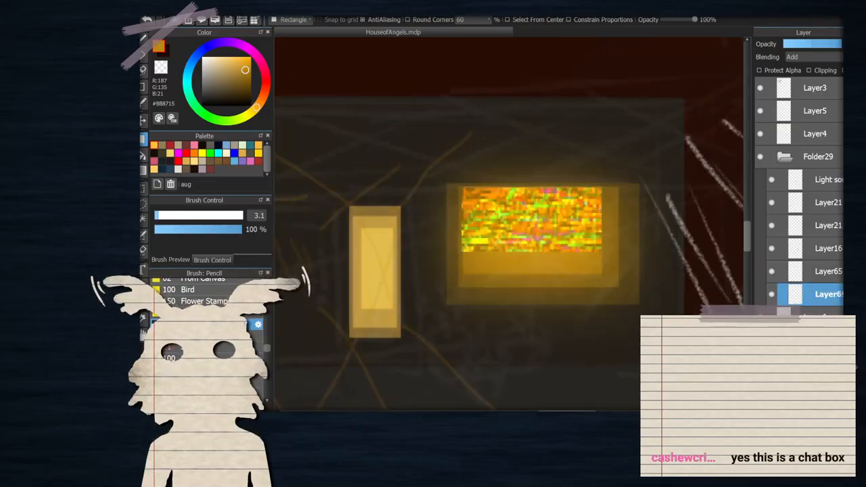
pyautogui.press('Delete')
pyautogui.scroll(-3, 587, 267)
pyautogui.scroll(1, 517, 274)
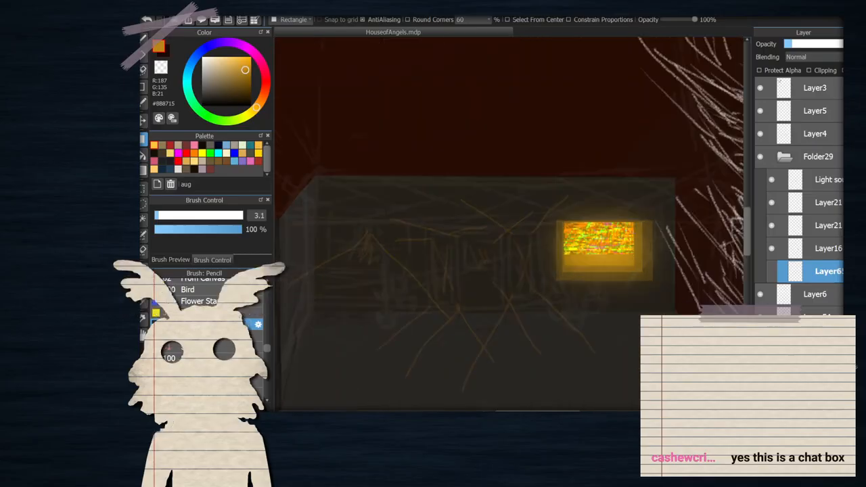
pyautogui.press('Delete')
# Identify the window's Normal-mode glow layer by toggling visibility, duplicate it, and place the copy below Layer16
pyautogui.click(778, 206)
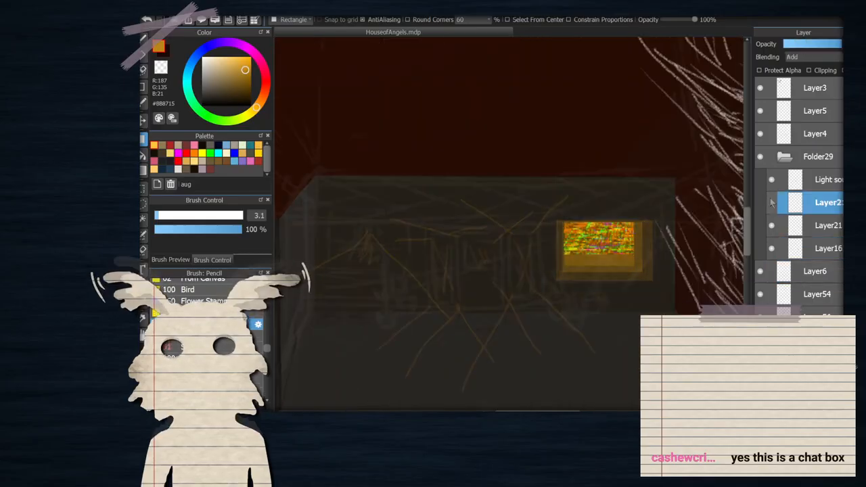
pyautogui.click(771, 225)
pyautogui.click(771, 226)
pyautogui.click(771, 225)
pyautogui.click(771, 226)
pyautogui.click(805, 229)
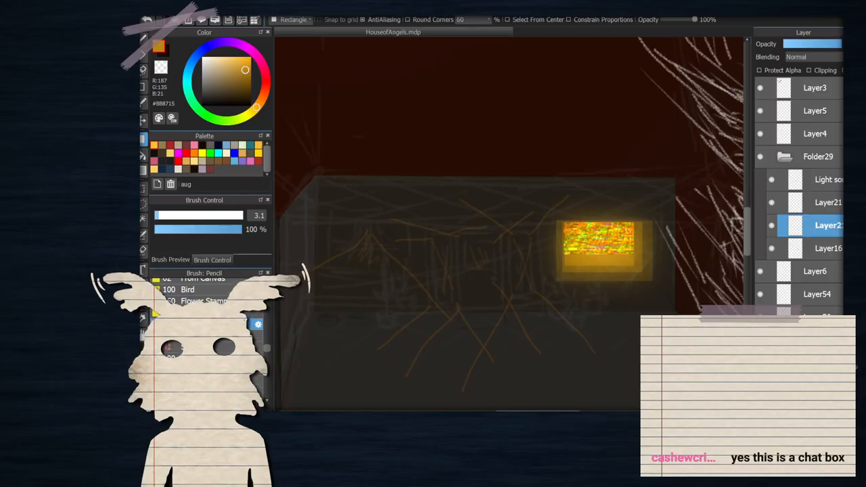
pyautogui.hotkey('ctrl', 'j')
pyautogui.moveTo(819, 234); pyautogui.dragTo(817, 273)
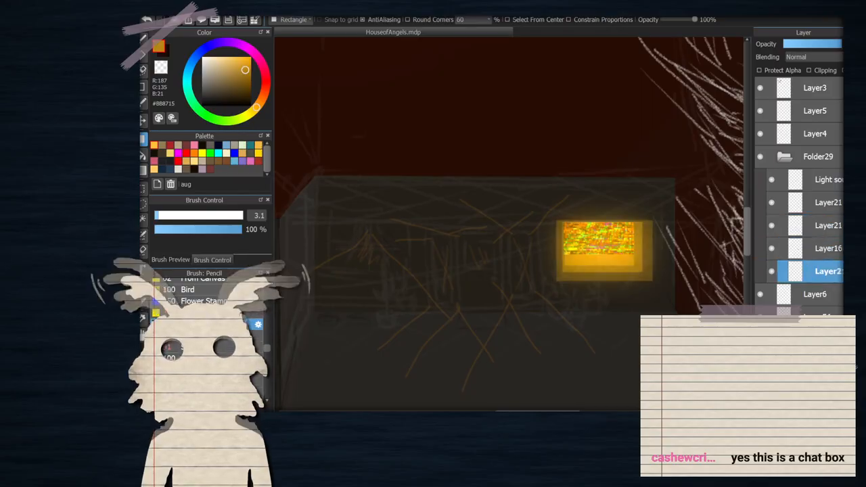
# Transform the copied window glow, enlarging it and moving it across the wall from the window toward the door
pyautogui.hotkey('ctrl', 't')
pyautogui.moveTo(559, 237); pyautogui.dragTo(533, 245)
pyautogui.scroll(4, 514, 236)
pyautogui.scroll(-3, 468, 160)
pyautogui.scroll(2, 472, 184)
pyautogui.moveTo(540, 203)
pyautogui.mouseDown()
pyautogui.moveTo(587, 219)
pyautogui.moveTo(553, 204)
pyautogui.mouseUp()
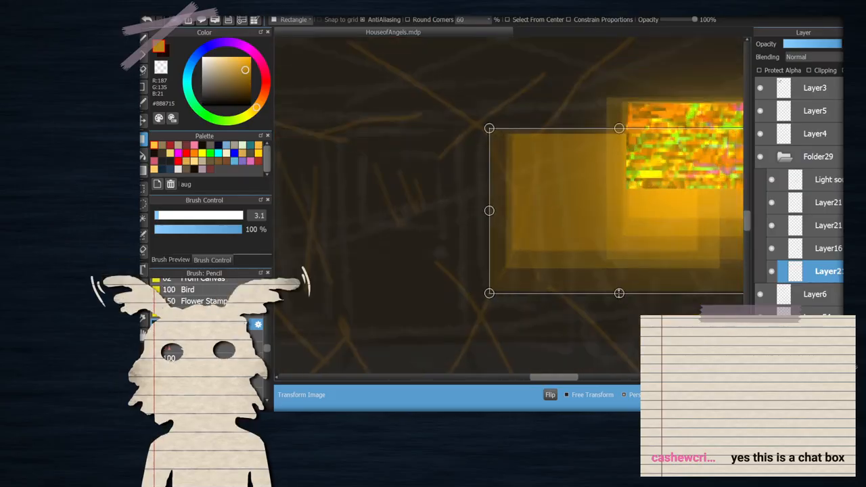
pyautogui.moveTo(621, 295); pyautogui.dragTo(620, 313)
pyautogui.moveTo(583, 220); pyautogui.dragTo(568, 221)
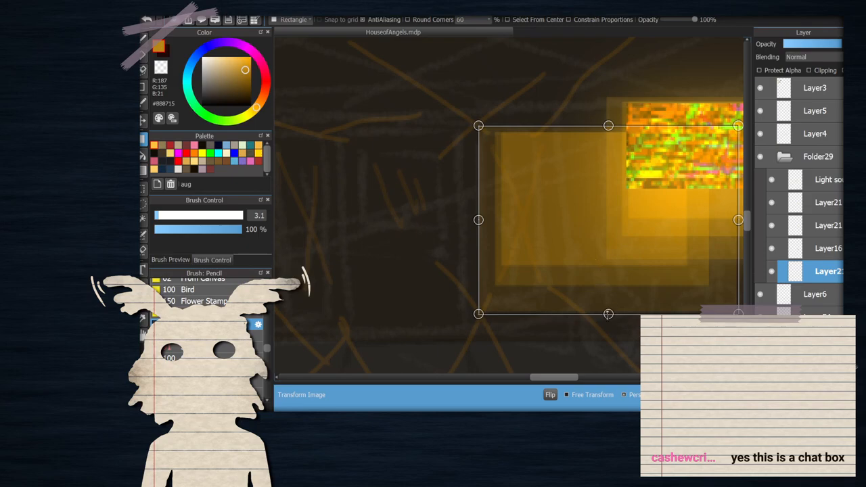
pyautogui.moveTo(609, 312); pyautogui.dragTo(609, 309)
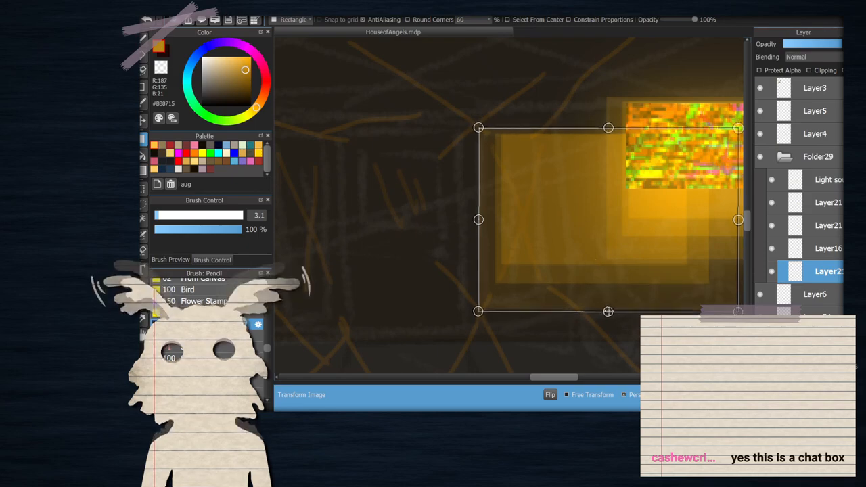
pyautogui.moveTo(600, 268); pyautogui.dragTo(638, 218)
pyautogui.scroll(-3, 531, 220)
pyautogui.scroll(1, 540, 216)
pyautogui.moveTo(566, 244); pyautogui.dragTo(443, 331)
pyautogui.scroll(-3, 497, 187)
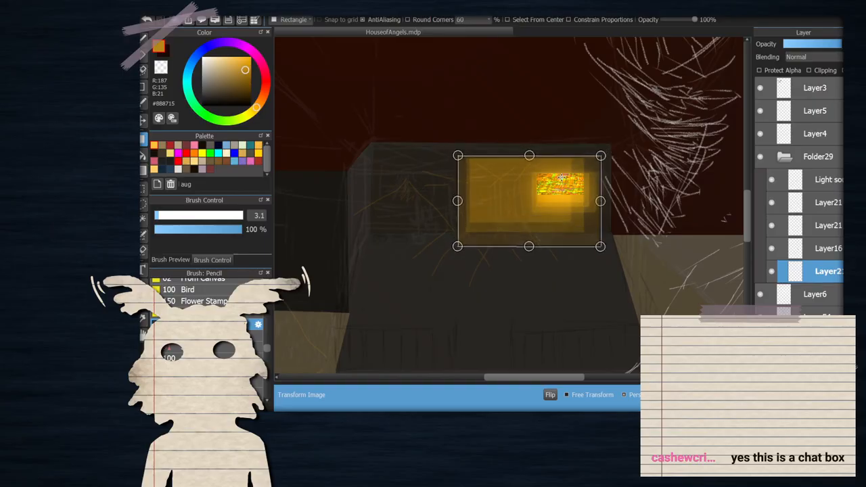
pyautogui.scroll(2, 529, 181)
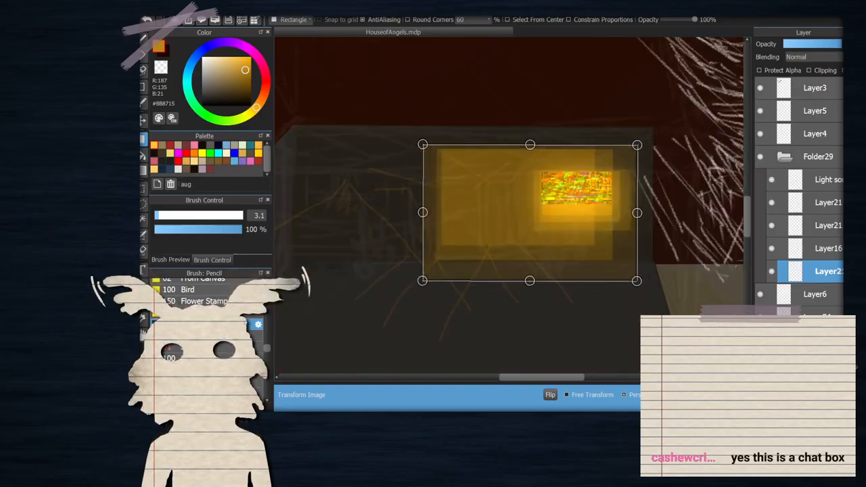
pyautogui.press('Return')
# Transform the copied glow again, shrinking it slightly and repositioning it so its left edge sits beside the door
pyautogui.scroll(3, 518, 235)
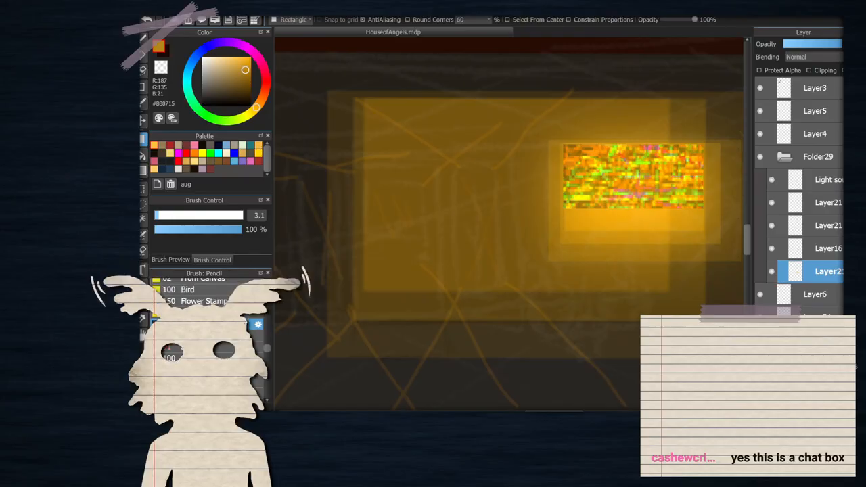
pyautogui.scroll(-3, 289, 138)
pyautogui.hotkey('ctrl', 't')
pyautogui.moveTo(357, 108); pyautogui.dragTo(385, 123)
pyautogui.moveTo(434, 149); pyautogui.dragTo(469, 143)
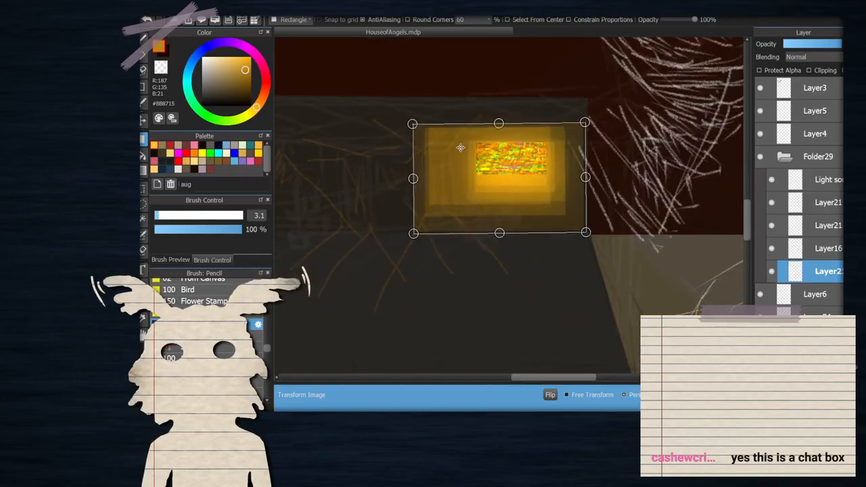
pyautogui.scroll(3, 443, 160)
pyautogui.press('Return')
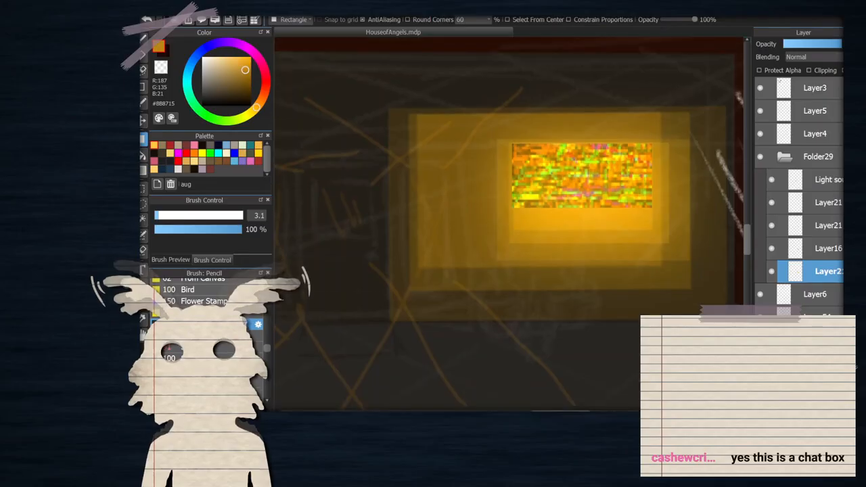
# Erase the copied glow with transparent rectangles, leaving only a tall, narrow strip as the door's right side panel
pyautogui.moveTo(372, 103)
pyautogui.mouseDown()
pyautogui.moveTo(731, 136)
pyautogui.moveTo(736, 128)
pyautogui.moveTo(739, 157)
pyautogui.mouseUp()
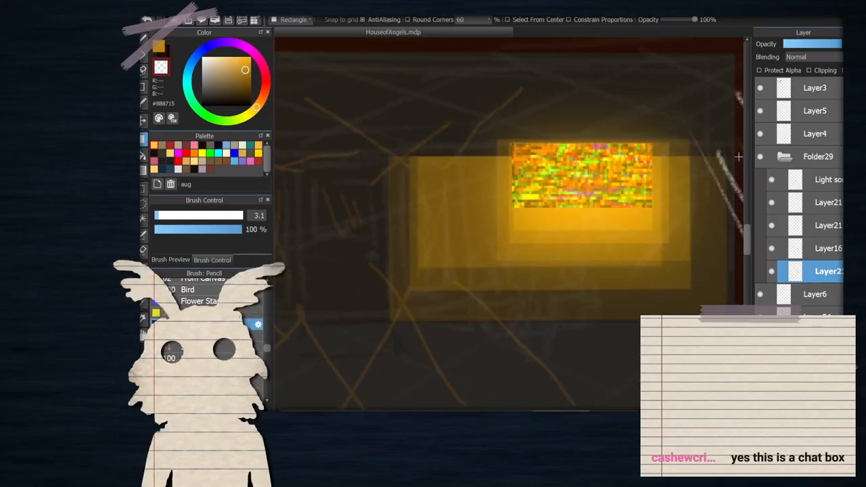
pyautogui.moveTo(352, 122)
pyautogui.mouseDown()
pyautogui.moveTo(388, 344)
pyautogui.moveTo(402, 348)
pyautogui.mouseUp()
pyautogui.moveTo(369, 371); pyautogui.dragTo(725, 296)
pyautogui.moveTo(703, 117)
pyautogui.mouseDown()
pyautogui.moveTo(391, 391)
pyautogui.moveTo(401, 386)
pyautogui.mouseUp()
pyautogui.scroll(-5, 473, 271)
pyautogui.scroll(5, 417, 260)
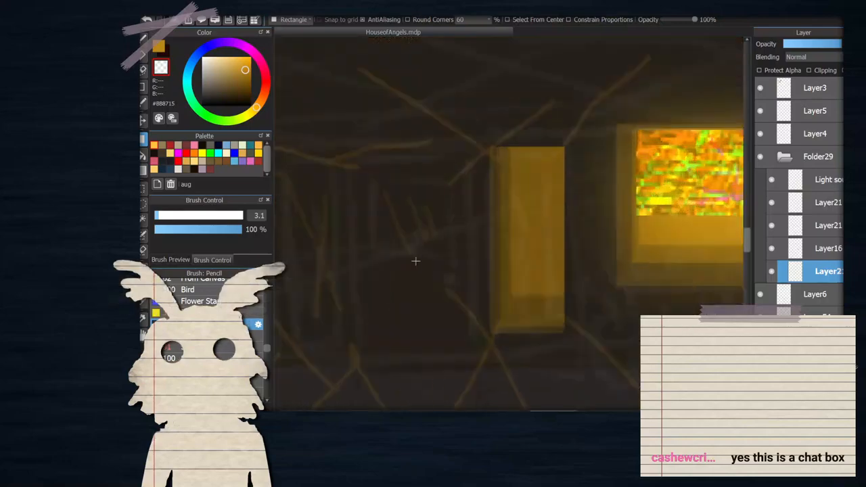
pyautogui.scroll(-1, 542, 263)
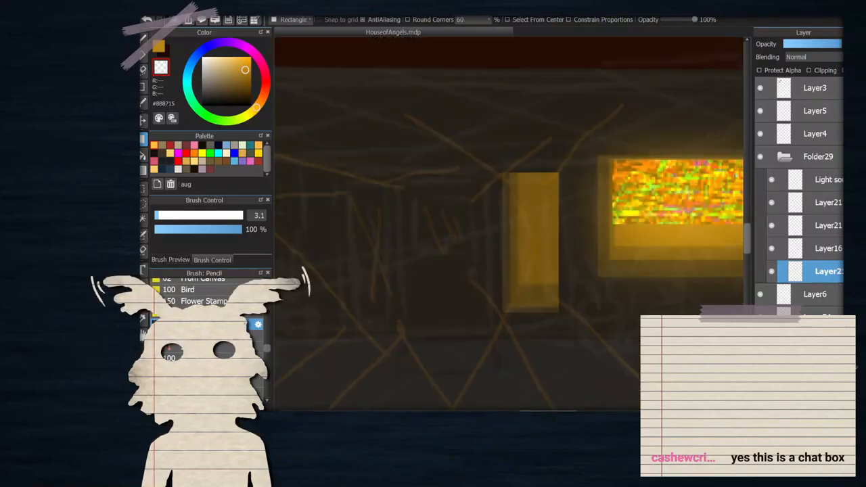
# Duplicate the right panel's layer and move the copy to the door's left side as the matching panel
pyautogui.hotkey('ctrl', 'j')
pyautogui.press('v')
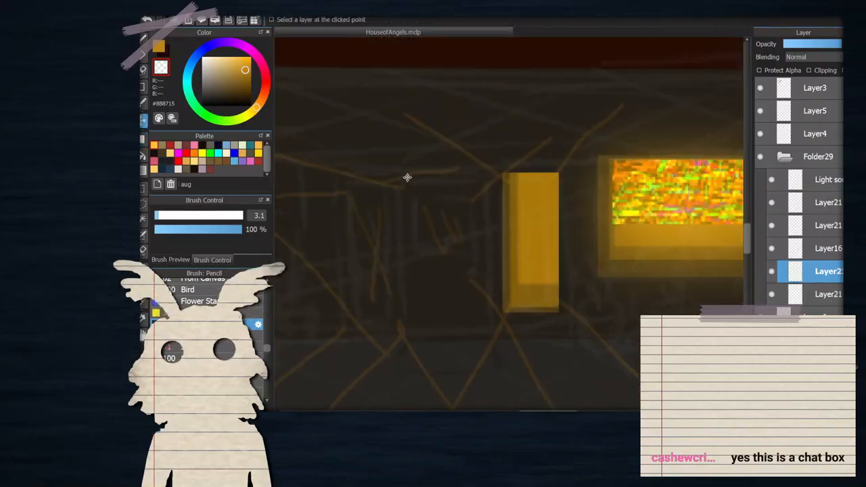
pyautogui.moveTo(537, 236); pyautogui.dragTo(369, 238)
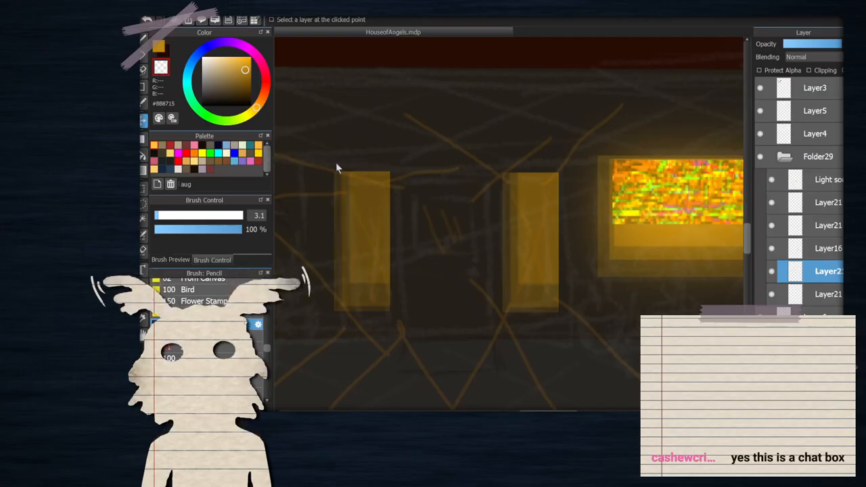
# Duplicate the right panel's layer, set the copy to Add blending, and soften it as a glow
pyautogui.click(830, 291)
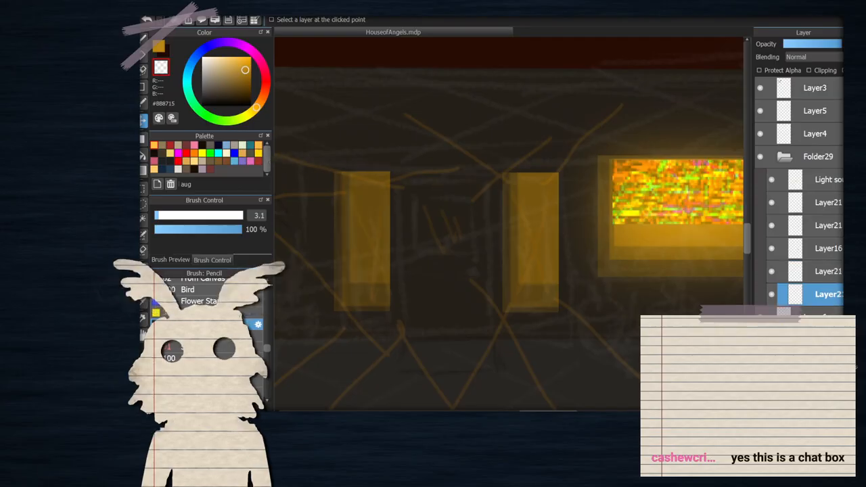
pyautogui.hotkey('ctrl', 'v')
pyautogui.click(800, 54)
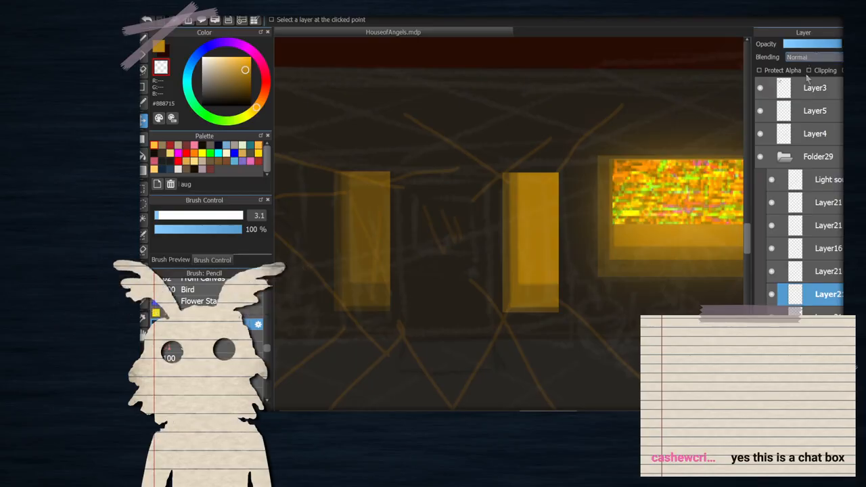
pyautogui.click(804, 78)
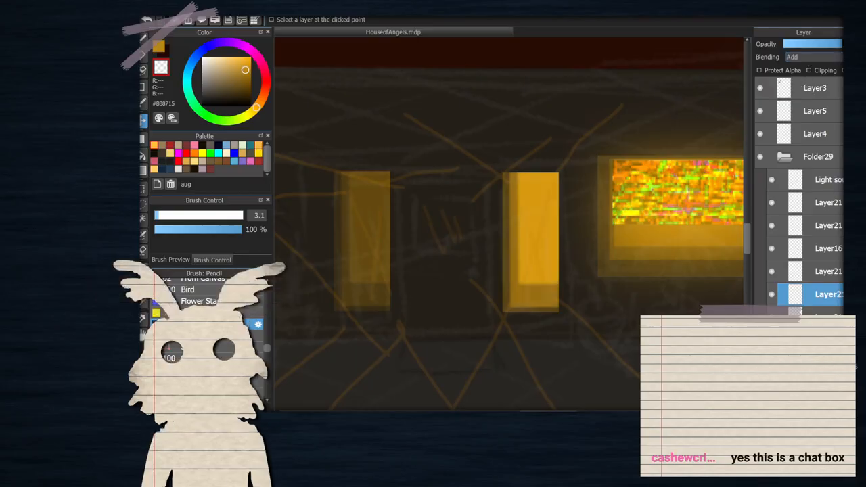
pyautogui.hotkey('ctrl', 'z')
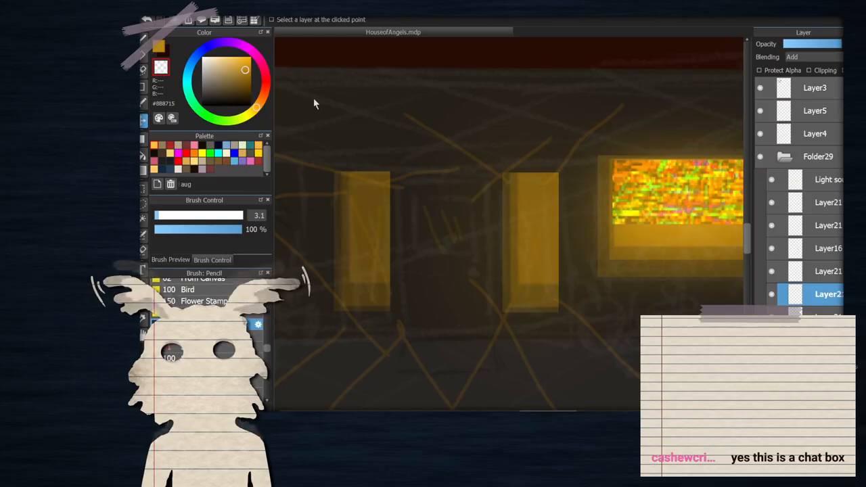
pyautogui.hotkey('ctrl', 'y')
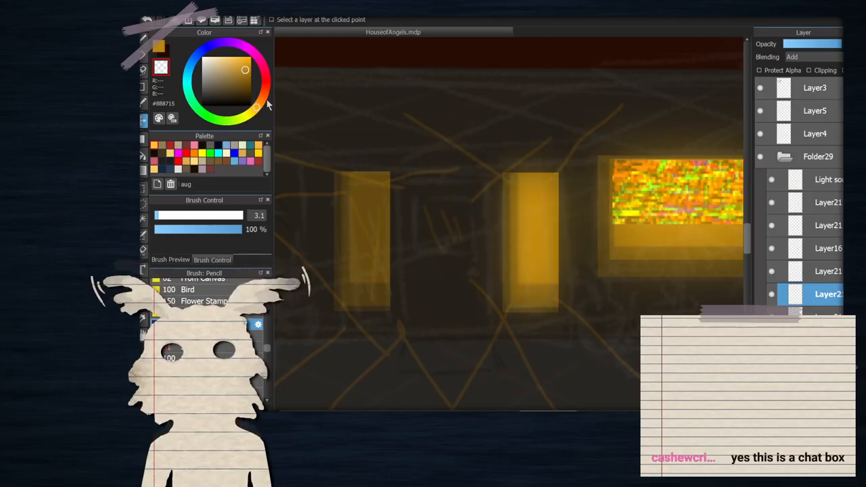
pyautogui.hotkey('ctrl', 'y')
pyautogui.hotkey('ctrl', 'z')
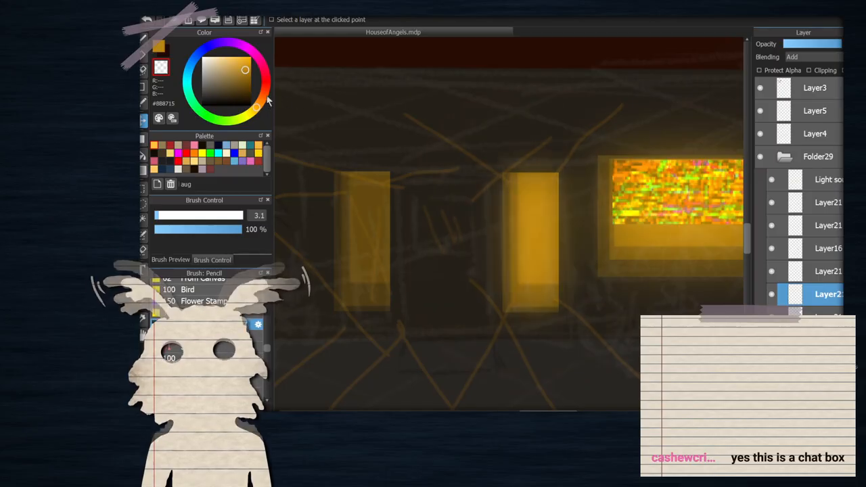
pyautogui.hotkey('ctrl', 'y')
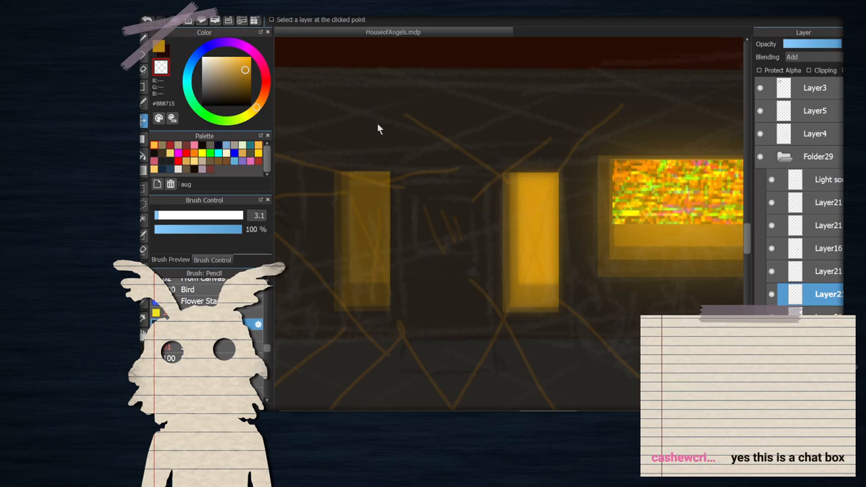
# Duplicate the left panel's layer, set the copy to Add blending, and lower its opacity to keep it dimmer than the right panel
pyautogui.scroll(-2, 486, 147)
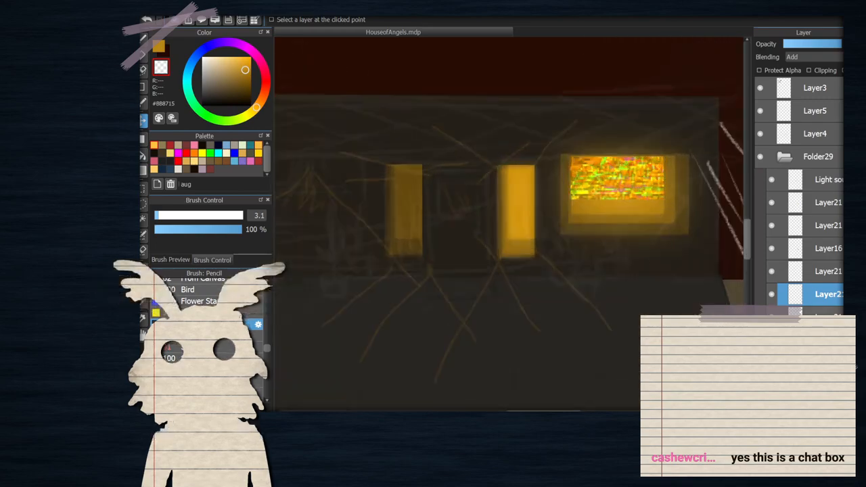
pyautogui.click(797, 277)
pyautogui.click(772, 272)
pyautogui.click(772, 273)
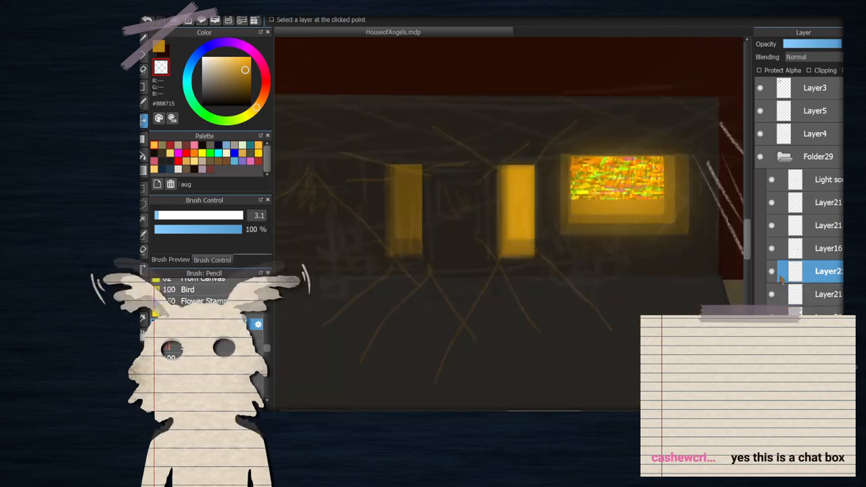
pyautogui.hotkey('ctrl', 'e')
pyautogui.hotkey('ctrl', 'z')
pyautogui.hotkey('ctrl', 'z')
pyautogui.click(794, 59)
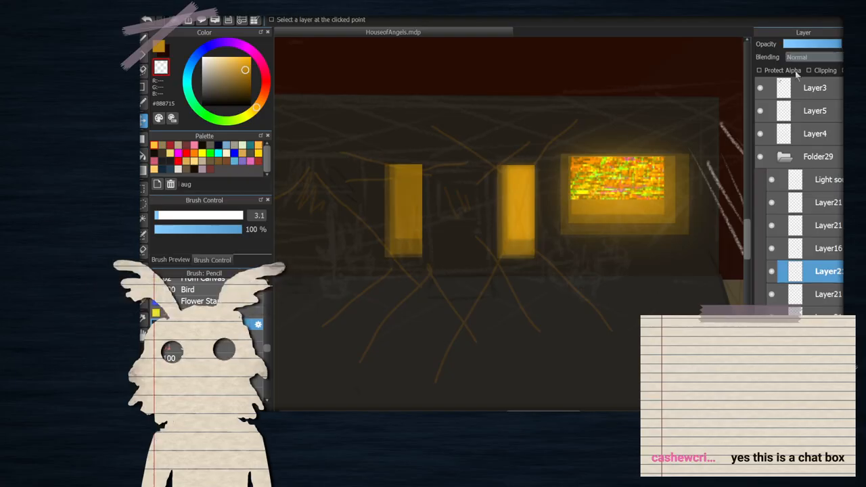
pyautogui.click(795, 80)
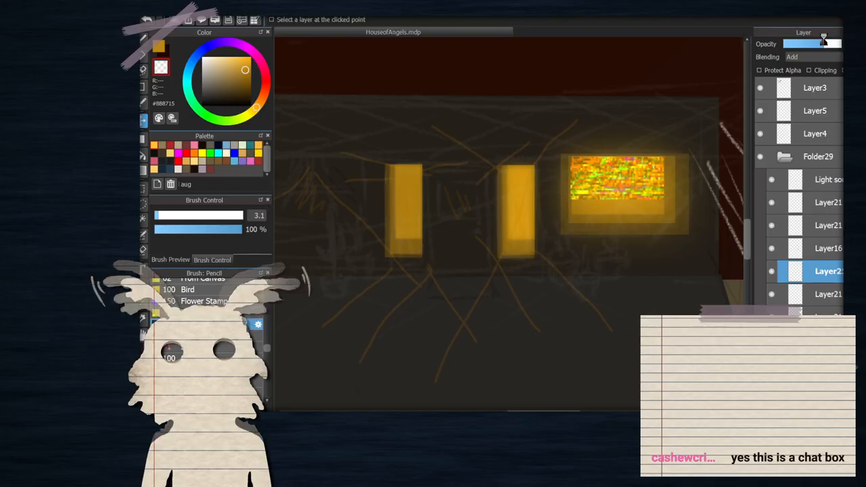
pyautogui.moveTo(825, 43); pyautogui.dragTo(817, 45)
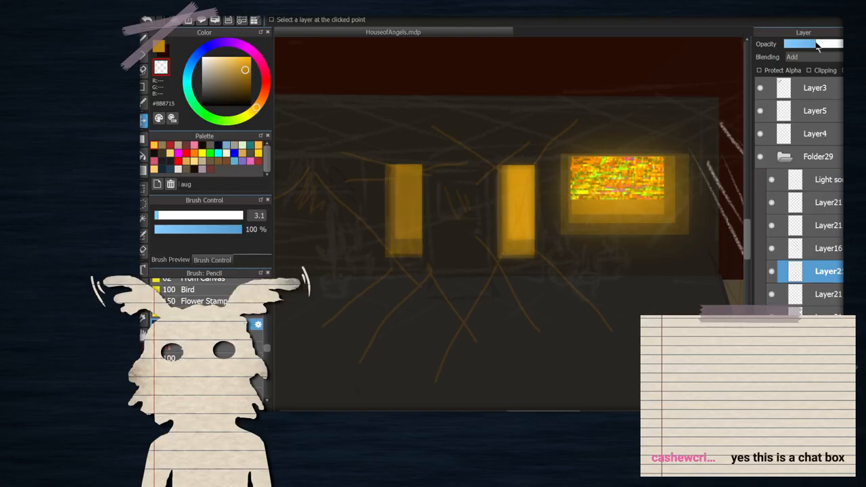
# Collapse Folder29, add a new layer above Layer62, clip it, and toggle Layer62's visibility to check which part it holds
pyautogui.scroll(-5, 582, 146)
pyautogui.scroll(3, 557, 174)
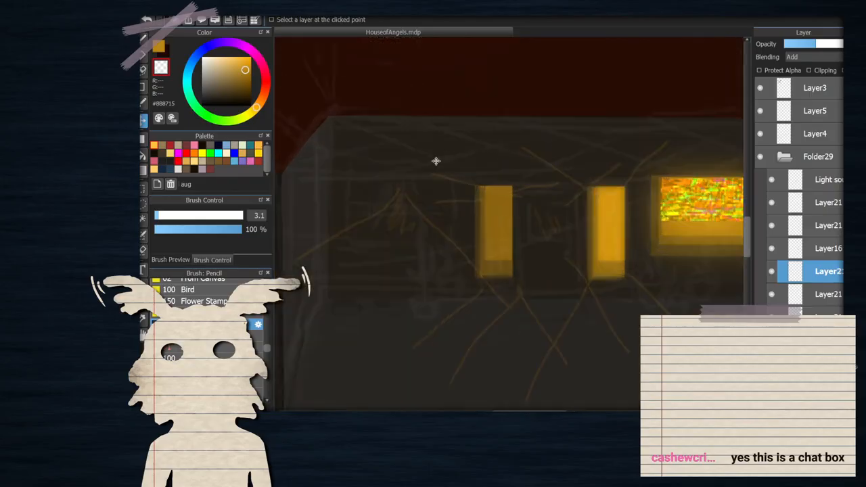
pyautogui.scroll(2, 382, 176)
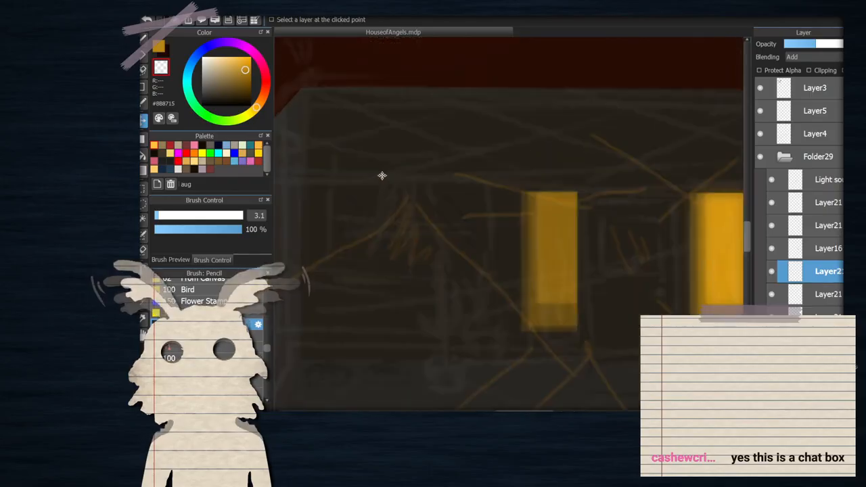
pyautogui.click(784, 157)
pyautogui.scroll(-2, 576, 228)
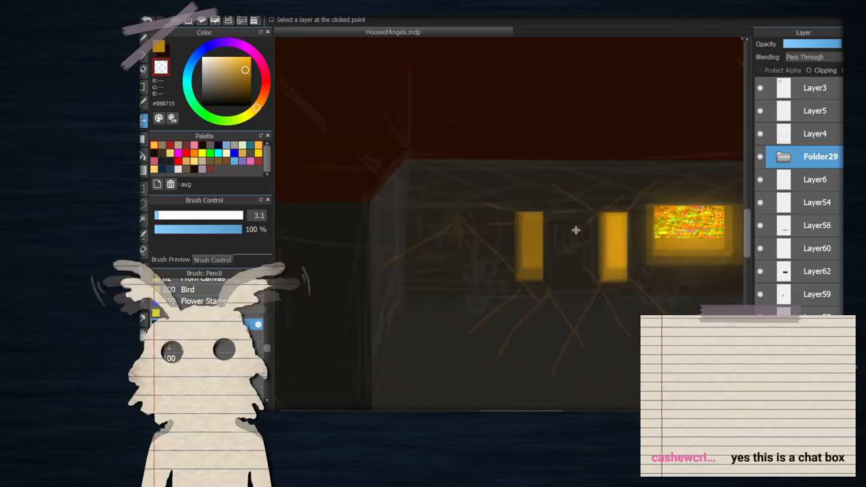
pyautogui.scroll(-1, 781, 250)
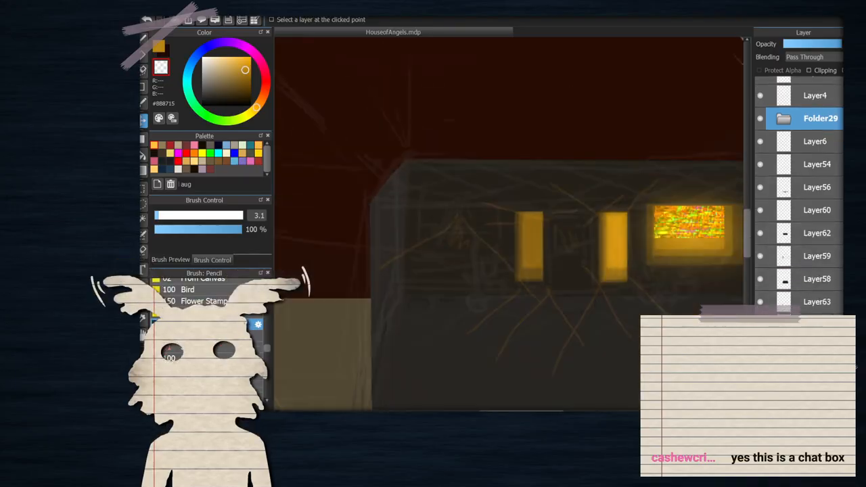
pyautogui.click(798, 238)
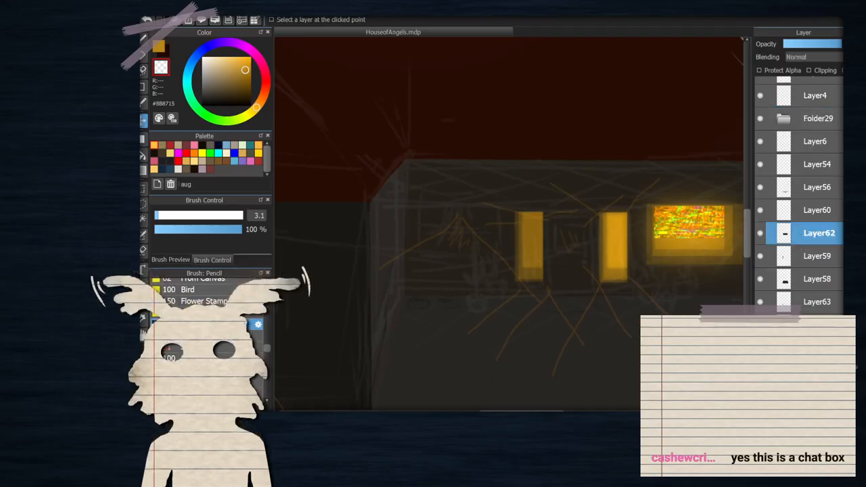
pyautogui.click(761, 404)
pyautogui.click(809, 70)
pyautogui.click(760, 258)
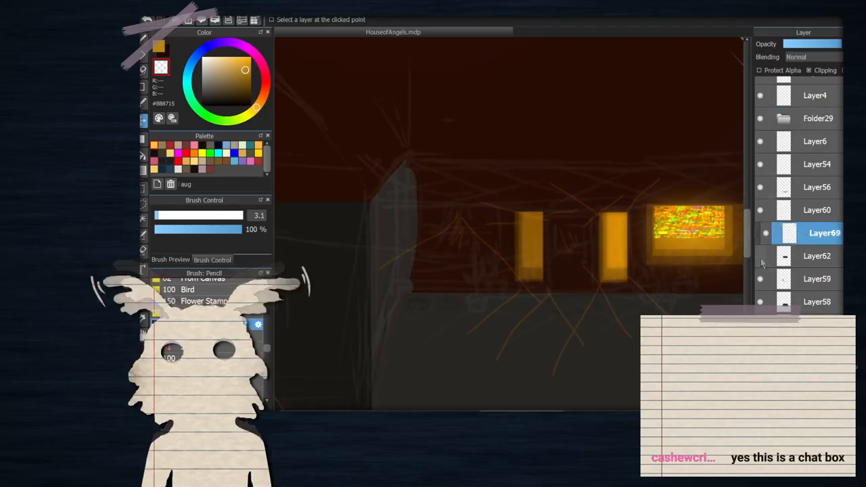
pyautogui.click(761, 260)
pyautogui.scroll(-2, 363, 197)
pyautogui.scroll(1, 479, 206)
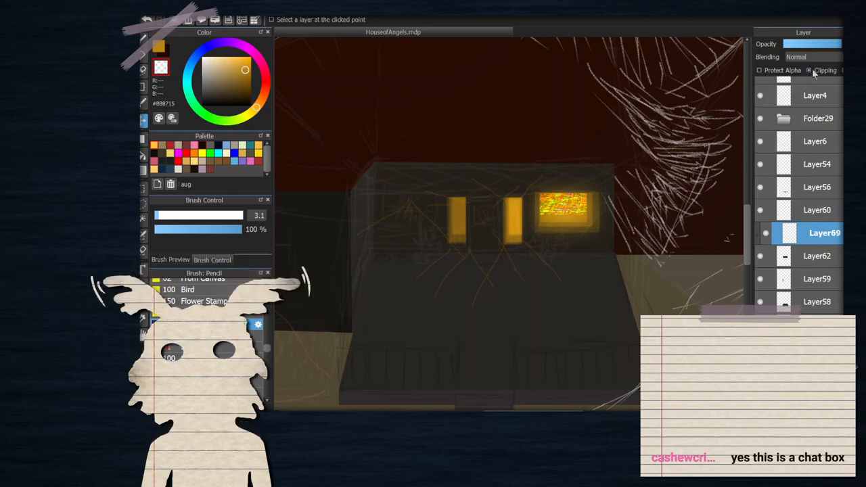
# Sample the back wall's dark brown #252019 from Layer62 using the Eyedropper with its reference set to Layer
pyautogui.scroll(2, 423, 207)
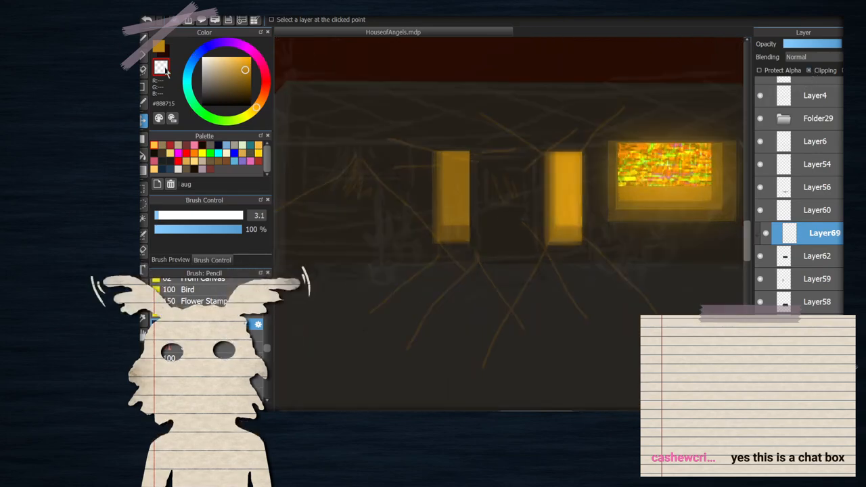
pyautogui.click(143, 318)
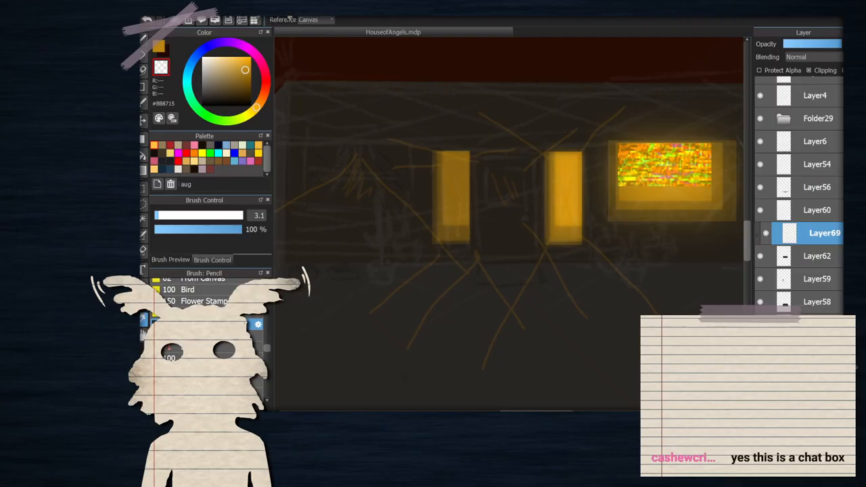
pyautogui.click(815, 256)
pyautogui.click(589, 137)
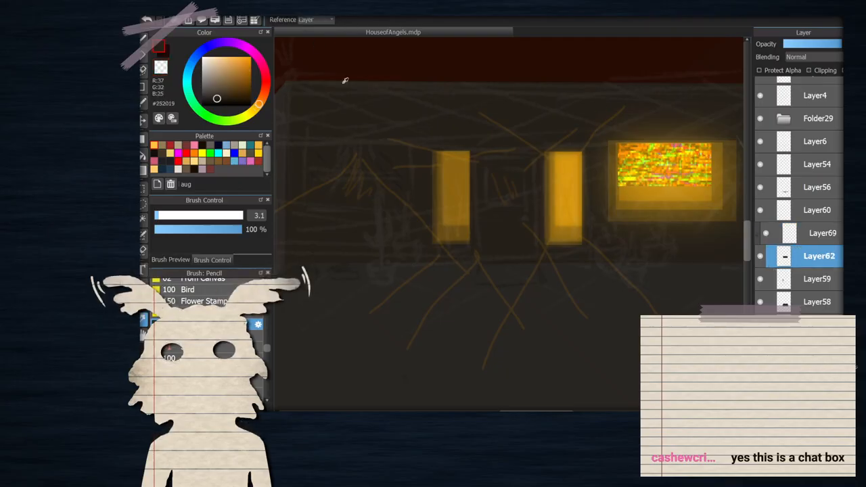
# Draw a filled rectangle in the lighter brown #2F271E along the back wall's upper edge on the clipped Layer69
pyautogui.click(142, 139)
pyautogui.click(816, 236)
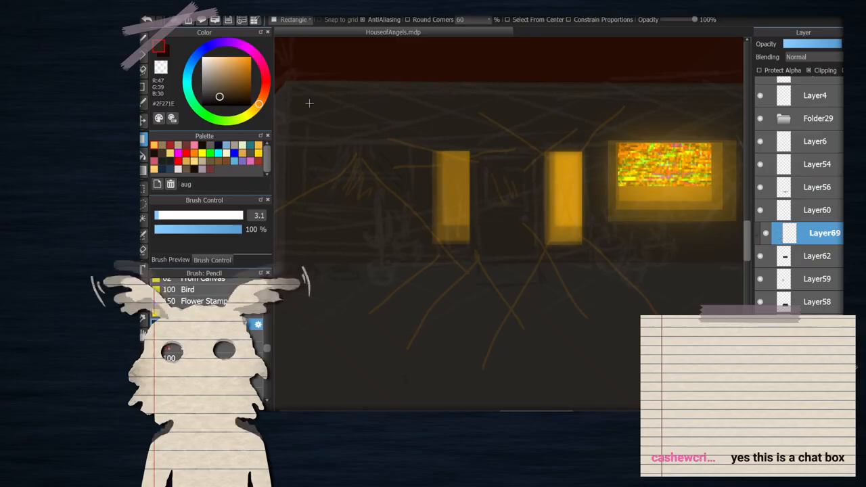
pyautogui.scroll(-1, 301, 82)
pyautogui.moveTo(290, 79); pyautogui.dragTo(655, 103)
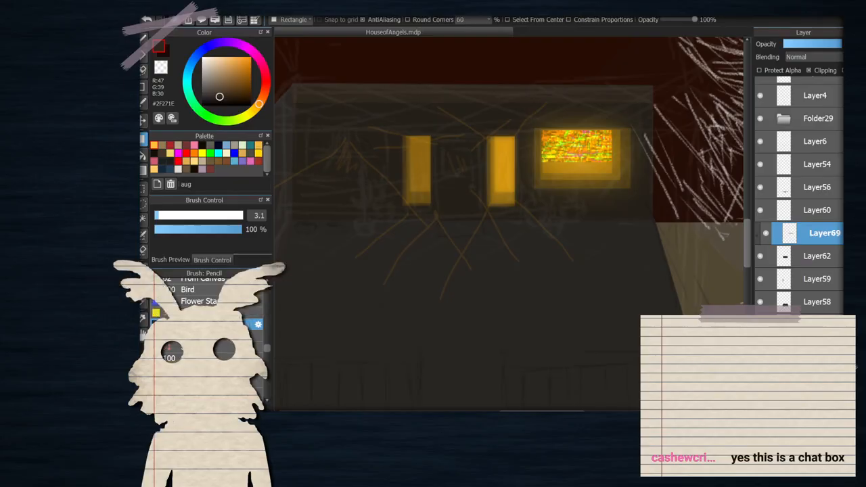
# Transform the brown strip into a trapezoid by pulling its upper corners inward in perspective
pyautogui.hotkey('ctrl', 't')
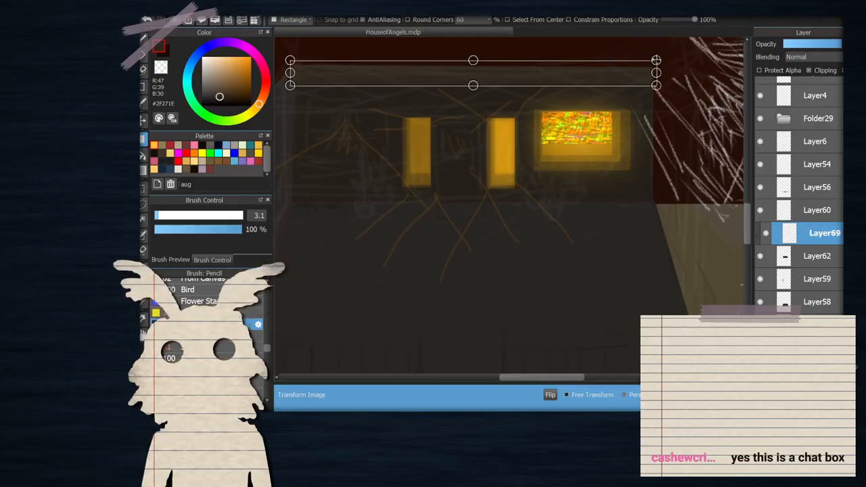
pyautogui.moveTo(656, 59); pyautogui.dragTo(619, 63)
pyautogui.moveTo(315, 62); pyautogui.dragTo(331, 62)
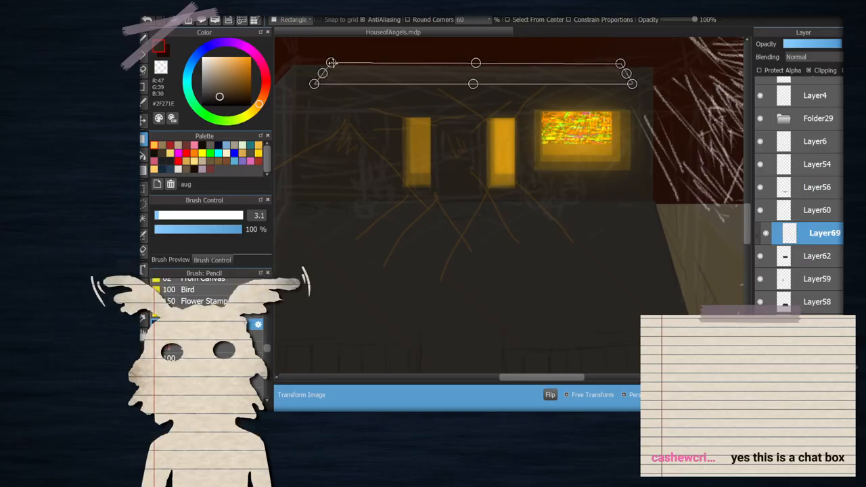
pyautogui.press('Return')
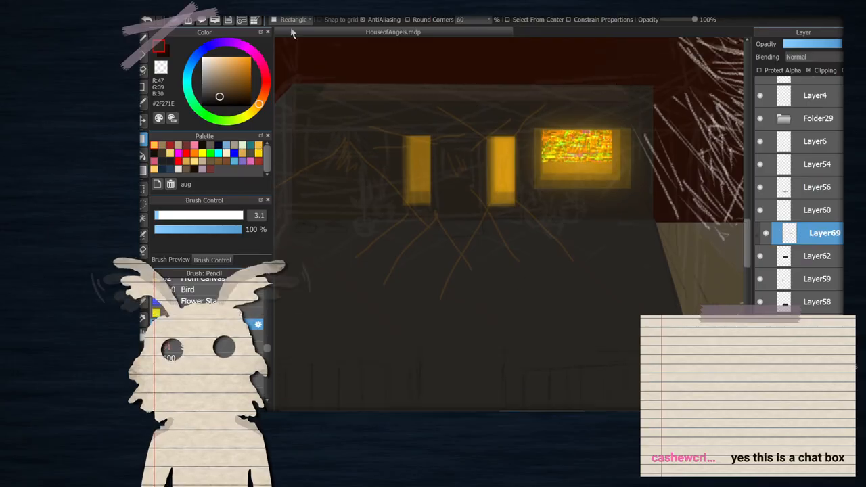
# Widen the tapered strip on both sides so that it spans slightly past the back wall's full width
pyautogui.hotkey('ctrl', 't')
pyautogui.moveTo(630, 73); pyautogui.dragTo(665, 73)
pyautogui.moveTo(314, 74); pyautogui.dragTo(278, 75)
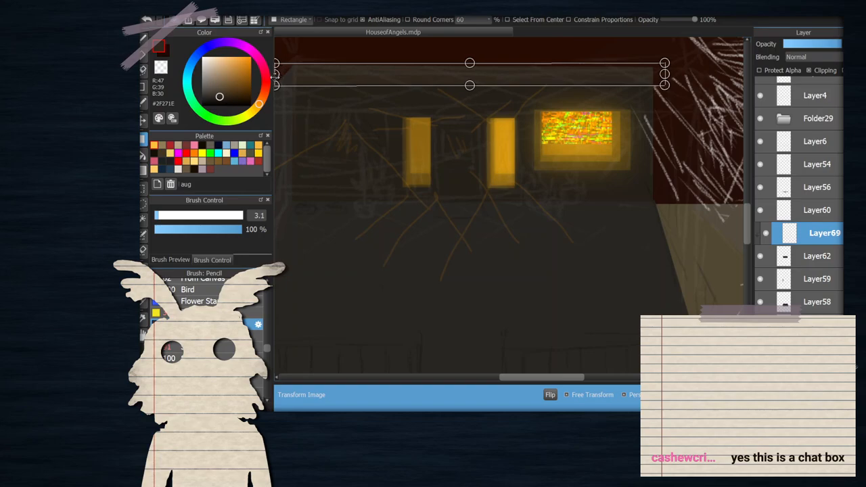
pyautogui.press('Return')
# Duplicate the strip's layer, protect the lower copy's alpha, and fill that copy with the darker brown #191612
pyautogui.click(809, 404)
pyautogui.click(794, 257)
pyautogui.click(764, 71)
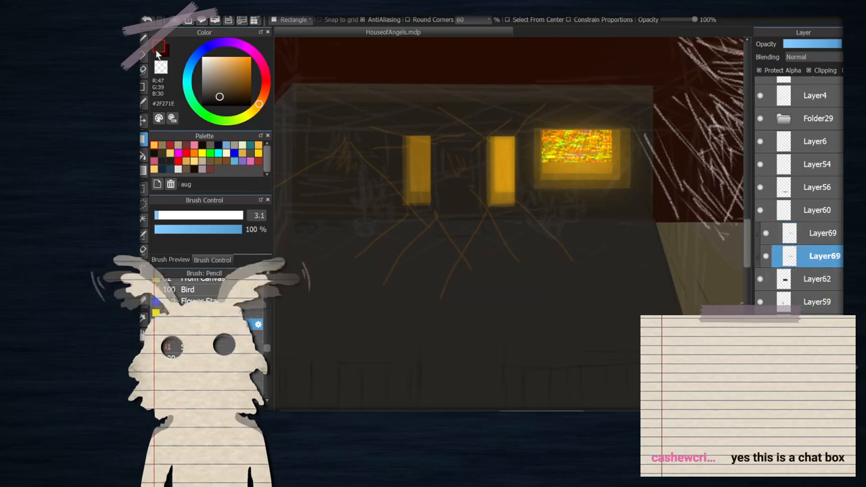
pyautogui.moveTo(279, 75); pyautogui.dragTo(697, 180)
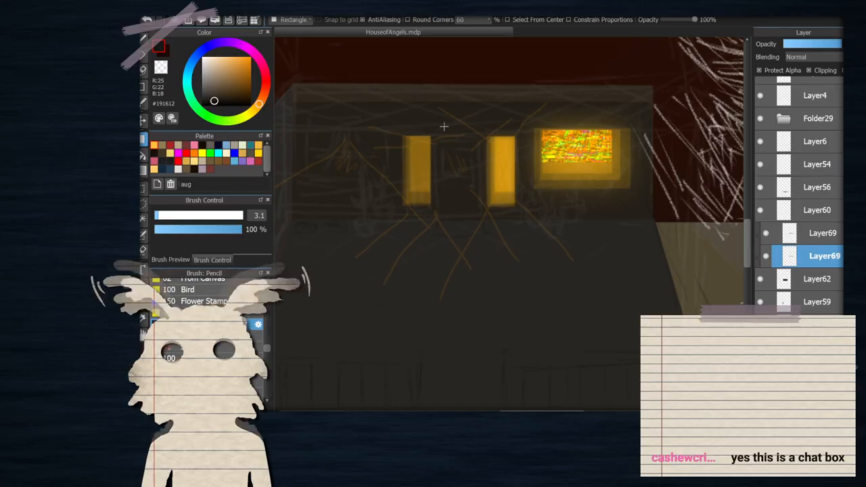
# Turn off clipping on both Layer69 strips and merge them into a single plank layer
pyautogui.scroll(-1, 433, 126)
pyautogui.scroll(1, 397, 81)
pyautogui.click(807, 236)
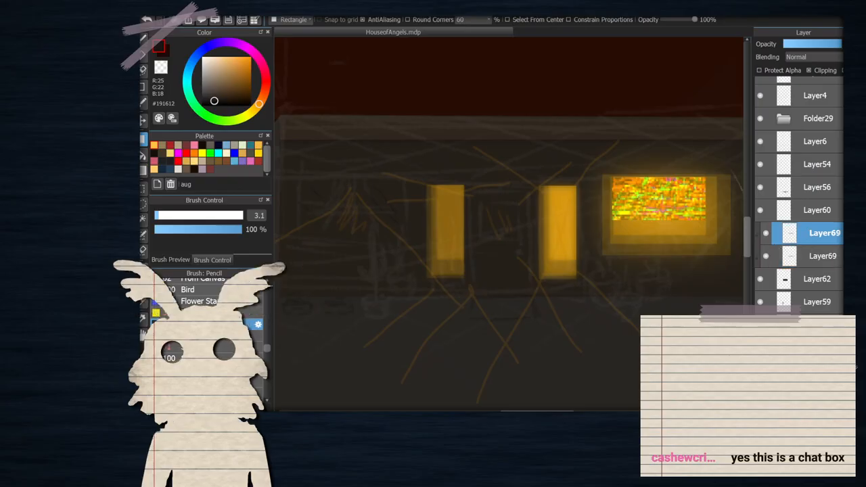
pyautogui.click(809, 71)
pyautogui.click(833, 262)
pyautogui.click(816, 71)
pyautogui.click(807, 213)
pyautogui.click(808, 228)
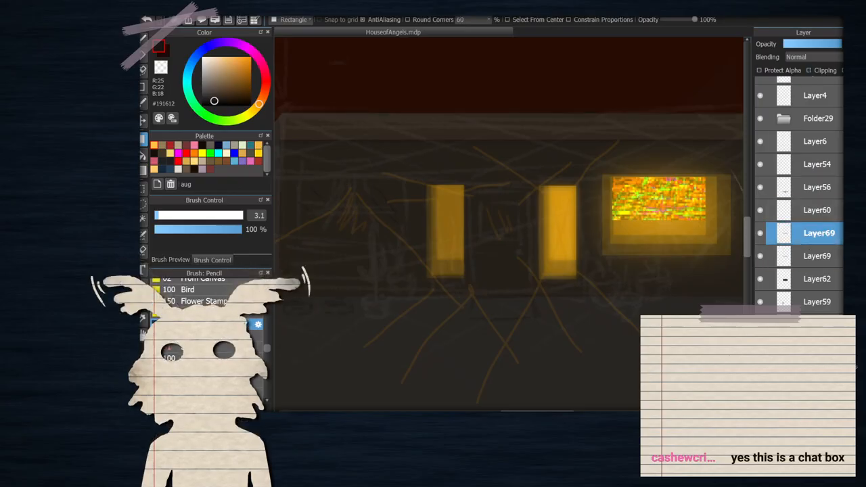
pyautogui.scroll(-2, 539, 170)
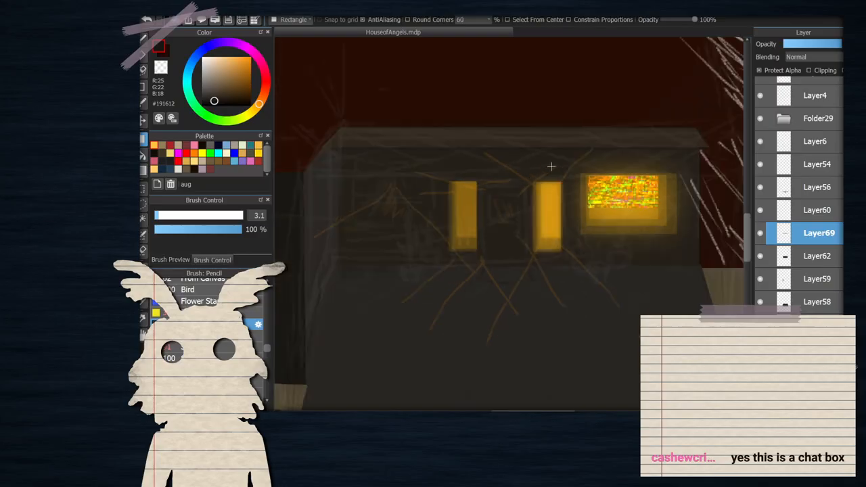
# Duplicate the merged plank layer and move the lower copy directly beneath the first plank
pyautogui.scroll(1, 667, 173)
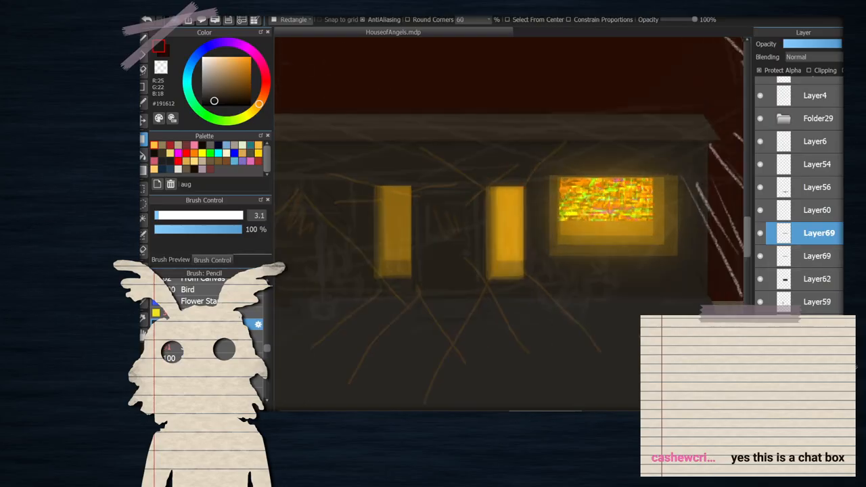
pyautogui.press('v')
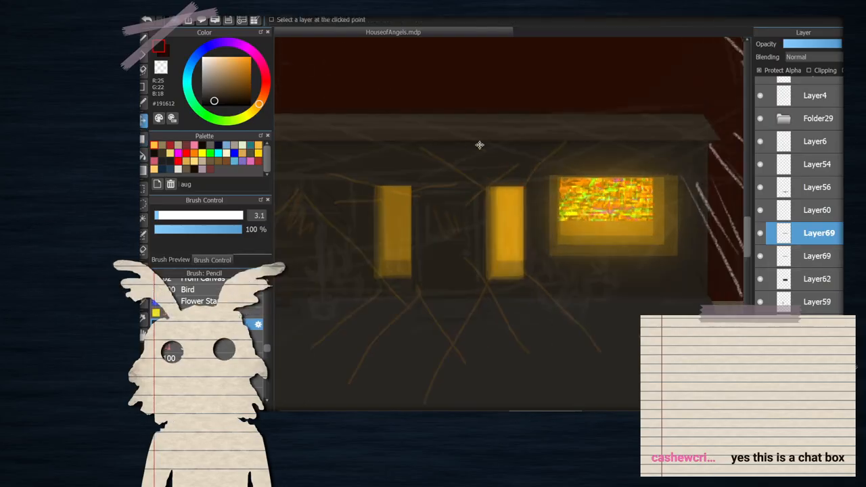
pyautogui.scroll(3, 679, 162)
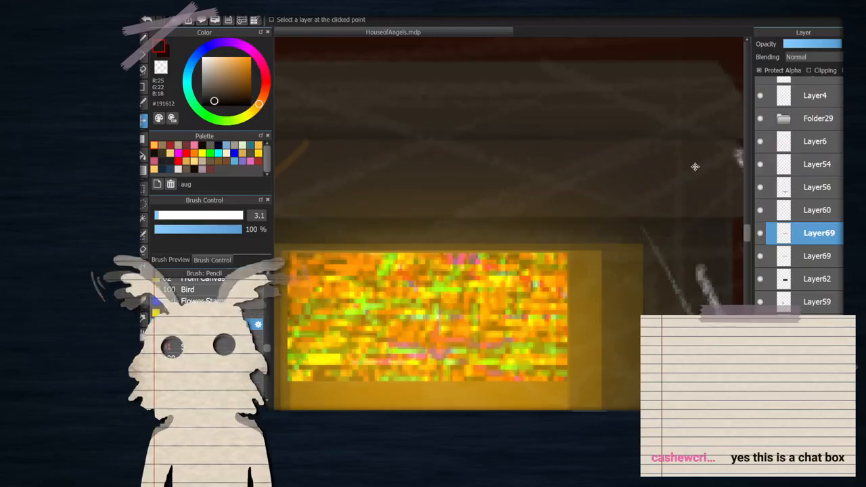
pyautogui.click(818, 255)
pyautogui.scroll(-3, 567, 187)
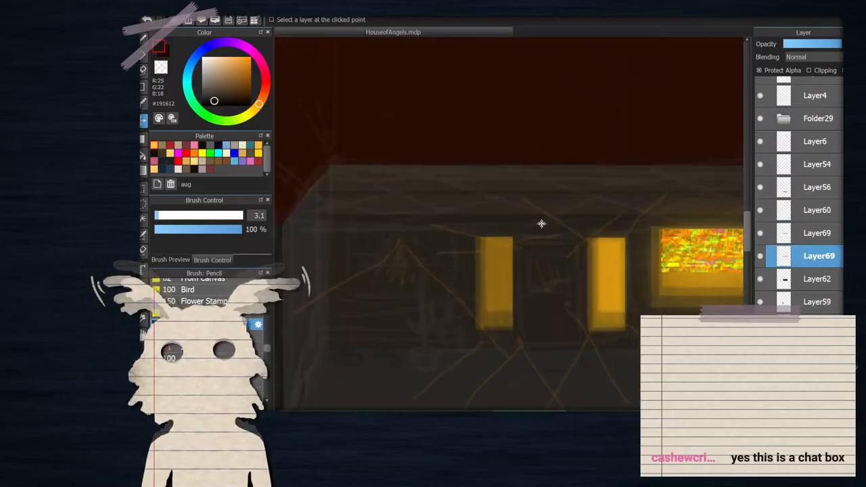
# Clip both plank layers to the back wall on Layer62
pyautogui.click(808, 231)
pyautogui.click(817, 71)
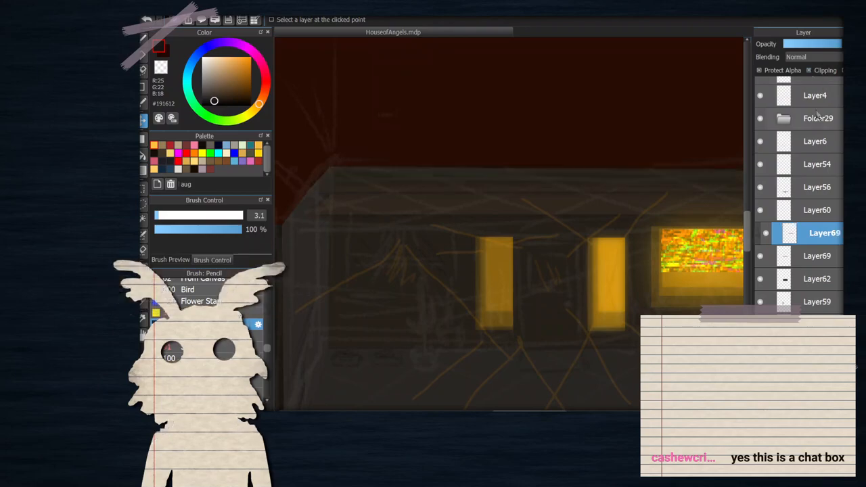
pyautogui.click(810, 257)
pyautogui.click(815, 70)
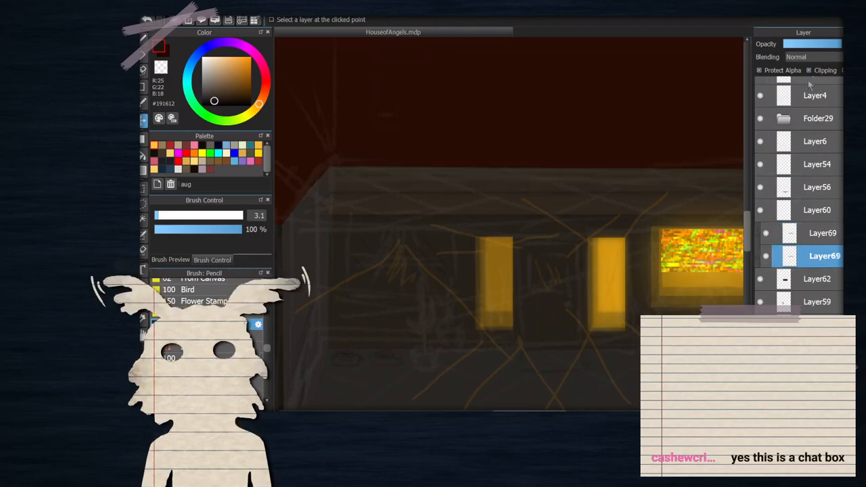
# Examine how far the second plank extends past the wall's edges and how both planks look in the whole picture
pyautogui.scroll(-4, 582, 207)
pyautogui.scroll(4, 564, 198)
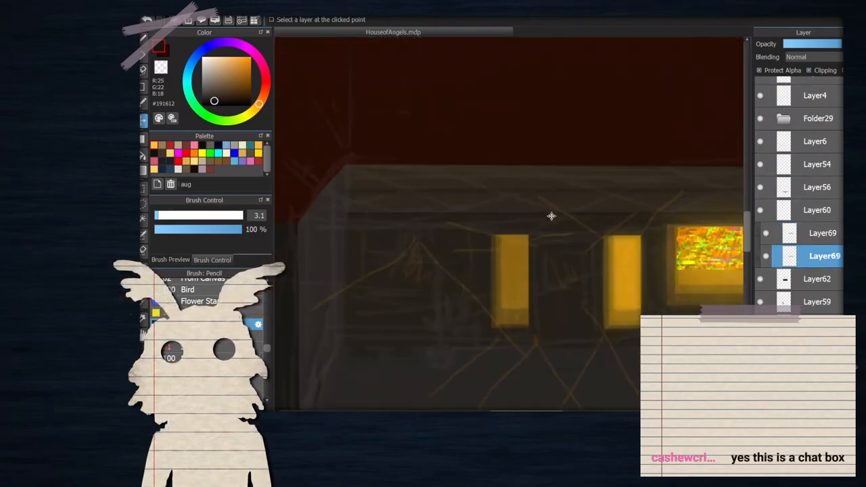
pyautogui.scroll(2, 384, 216)
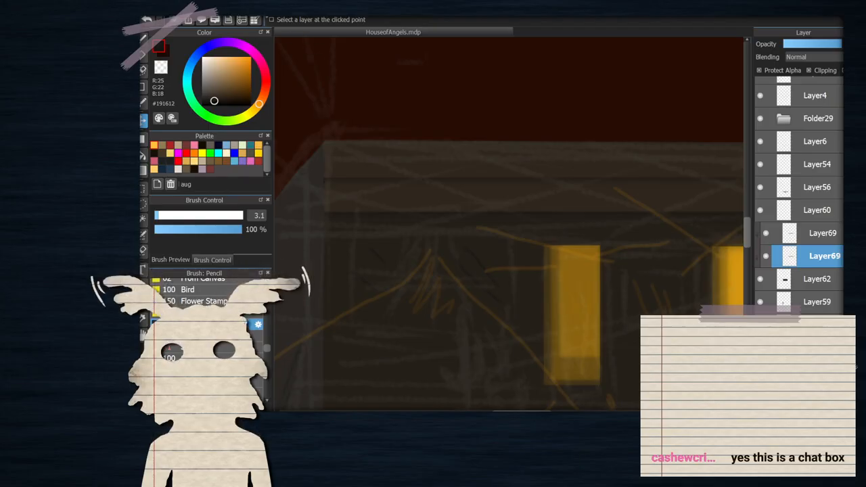
pyautogui.hotkey('ctrl', 't')
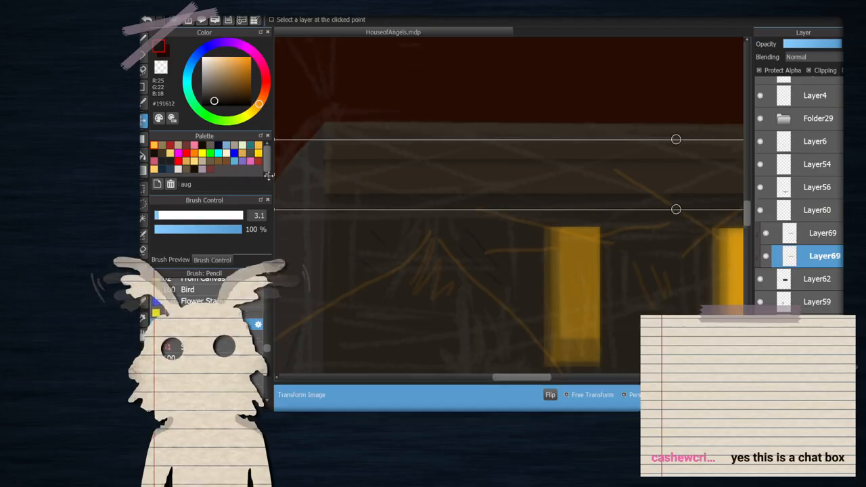
pyautogui.scroll(-2, 479, 165)
pyautogui.scroll(3, 690, 191)
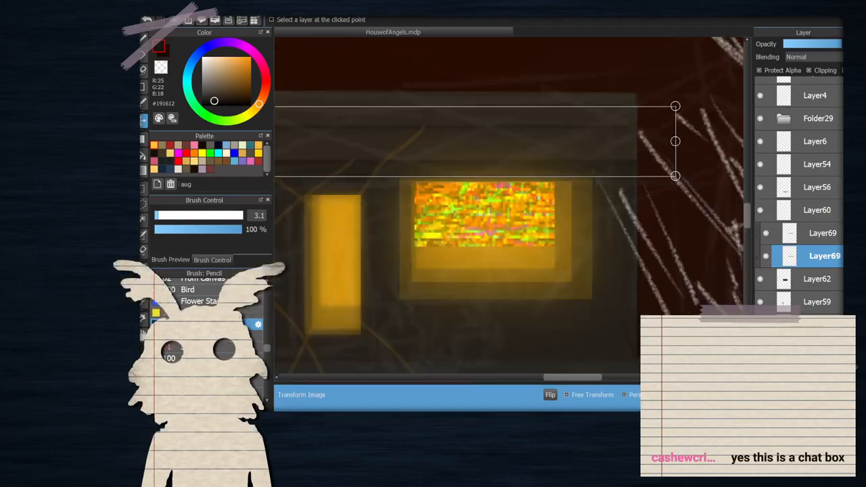
pyautogui.press('Return')
pyautogui.scroll(-4, 420, 195)
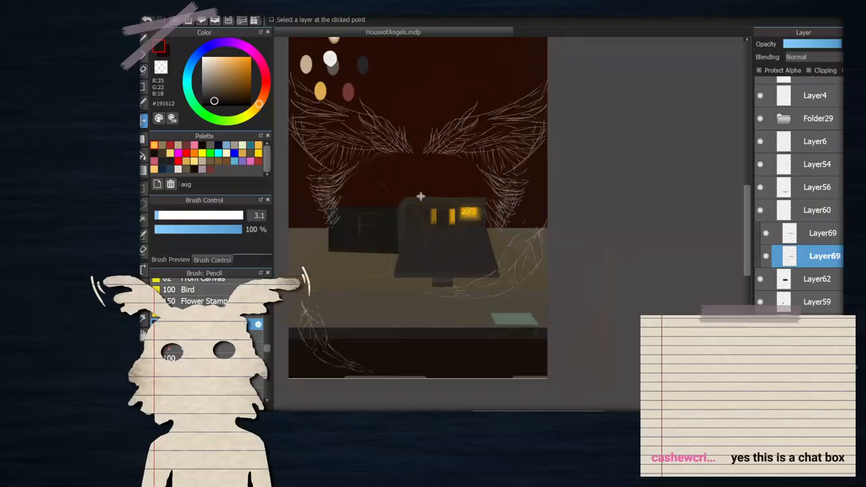
pyautogui.scroll(4, 421, 196)
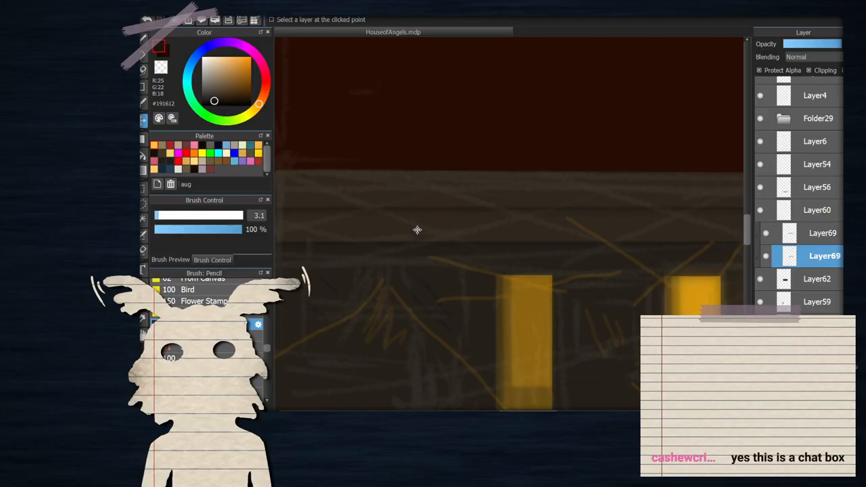
pyautogui.scroll(-5, 417, 230)
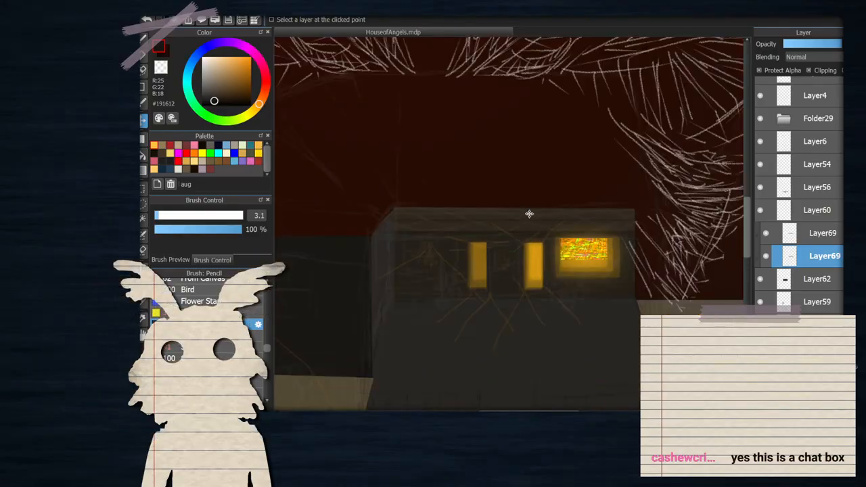
pyautogui.scroll(2, 605, 264)
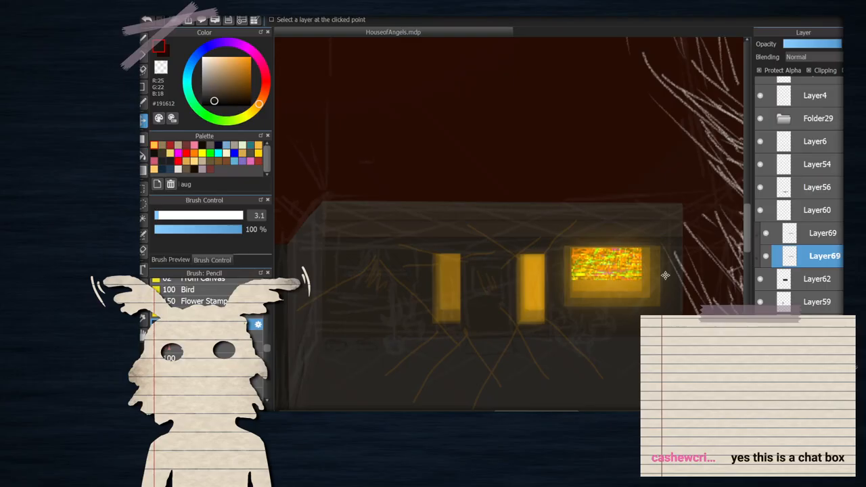
pyautogui.scroll(-4, 524, 166)
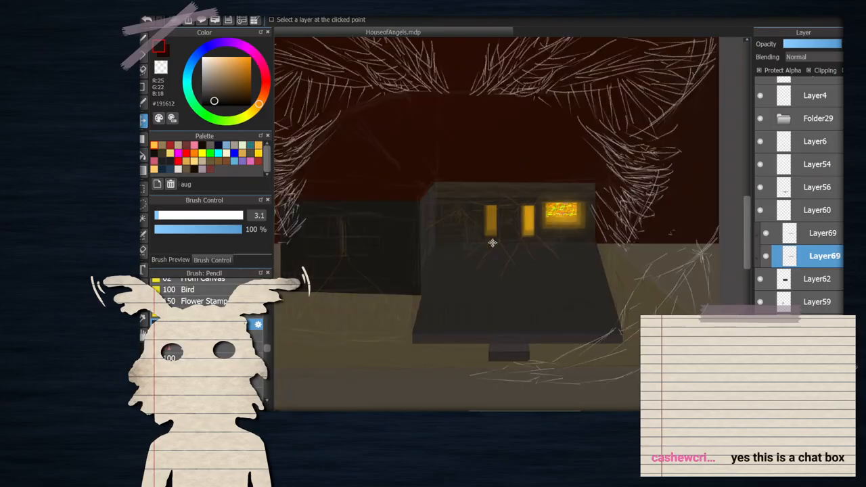
# Duplicate the lower plank layer and place the new copy beneath it as the wall's third plank
pyautogui.scroll(4, 492, 244)
pyautogui.click(803, 404)
pyautogui.click(801, 274)
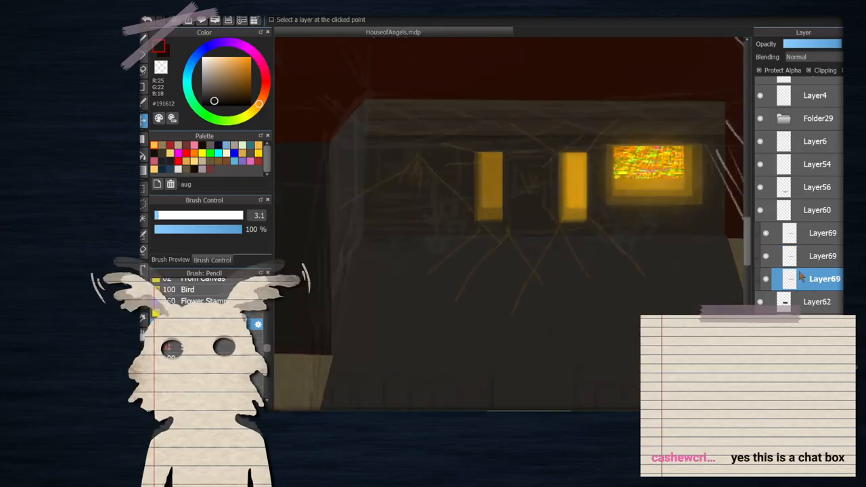
pyautogui.scroll(2, 399, 132)
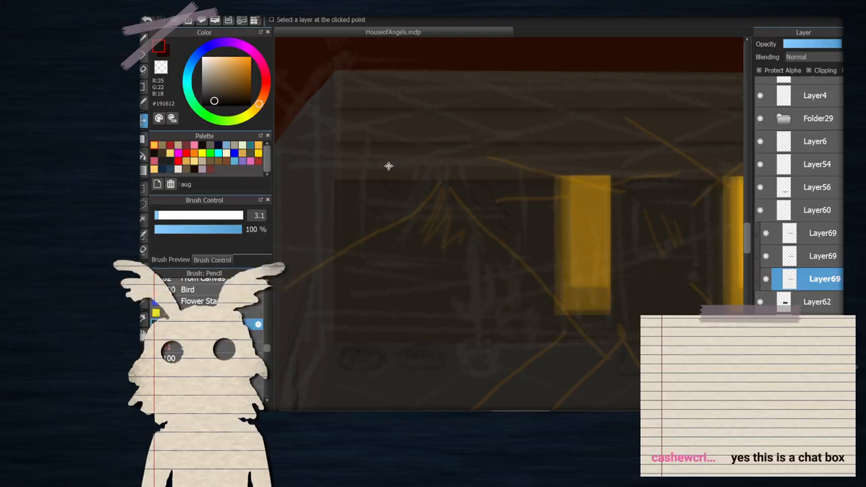
pyautogui.scroll(-2, 499, 149)
pyautogui.scroll(2, 536, 198)
pyautogui.scroll(-2, 525, 178)
pyautogui.scroll(2, 580, 189)
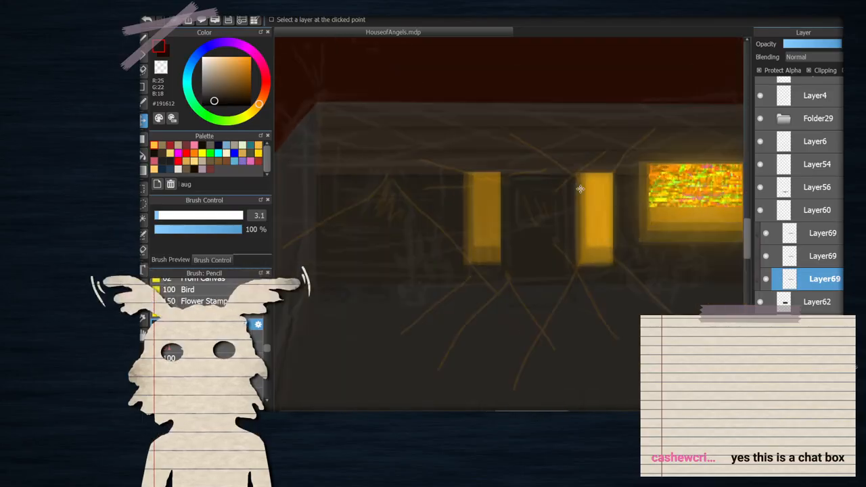
# Duplicate the plank layer further and stack the copies downward behind the door panels and window to continue the siding
pyautogui.hotkey('ctrl', 'j')
pyautogui.click(809, 302)
pyautogui.moveTo(578, 180); pyautogui.dragTo(577, 206)
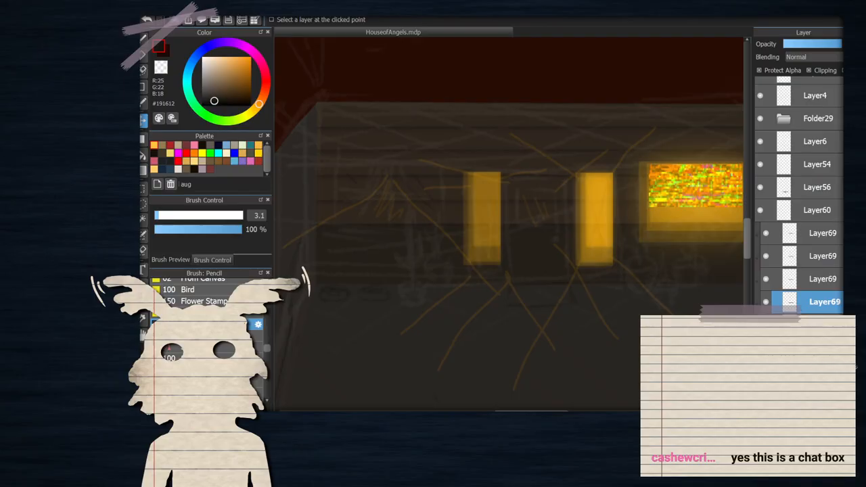
pyautogui.click(812, 324)
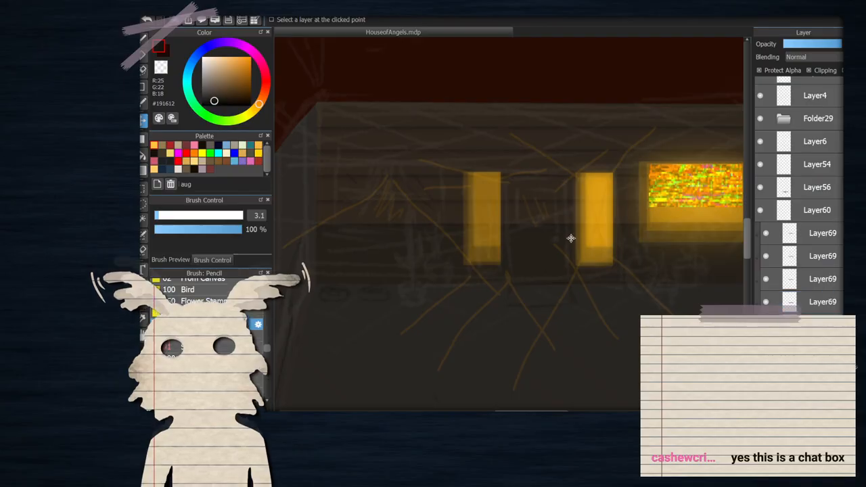
pyautogui.scroll(-3, 449, 222)
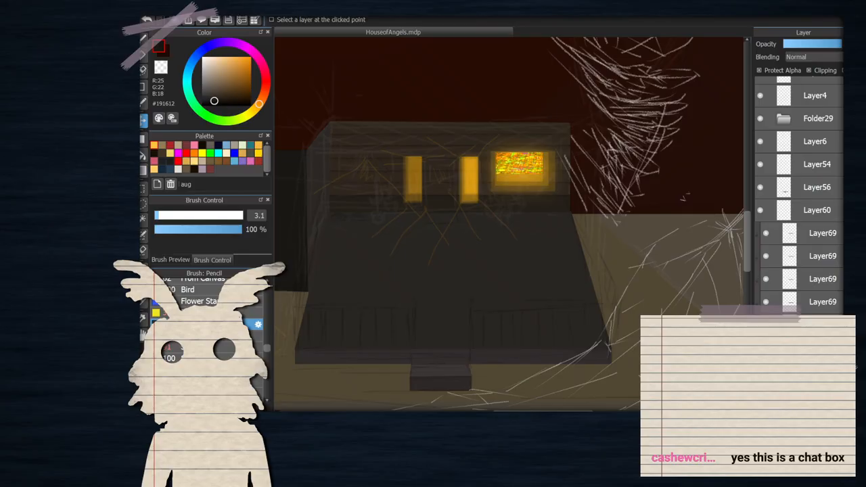
pyautogui.scroll(3, 549, 189)
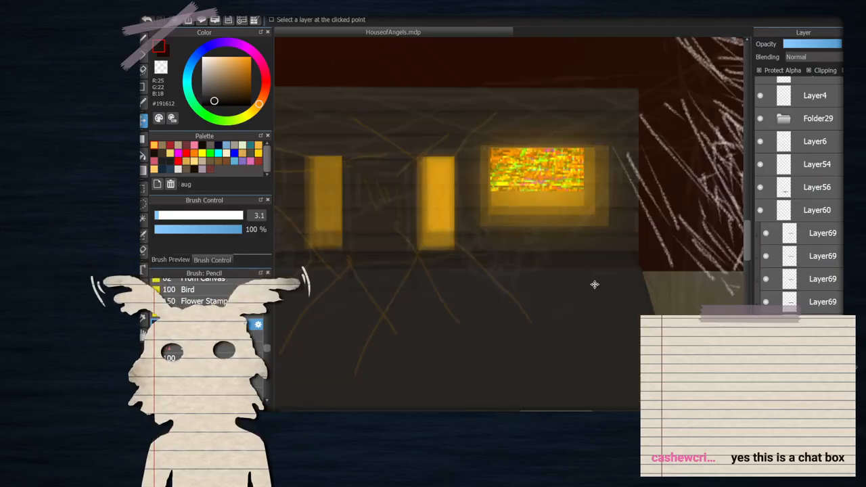
pyautogui.scroll(3, 636, 222)
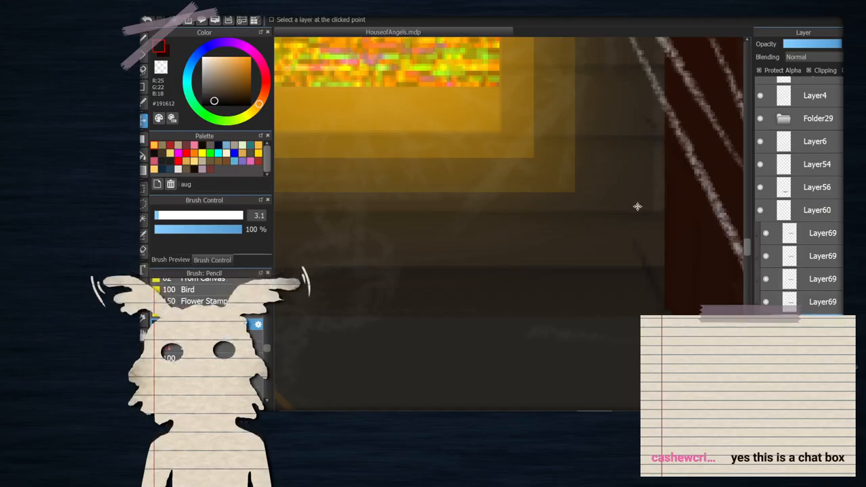
pyautogui.scroll(-3, 651, 202)
pyautogui.scroll(2, 646, 191)
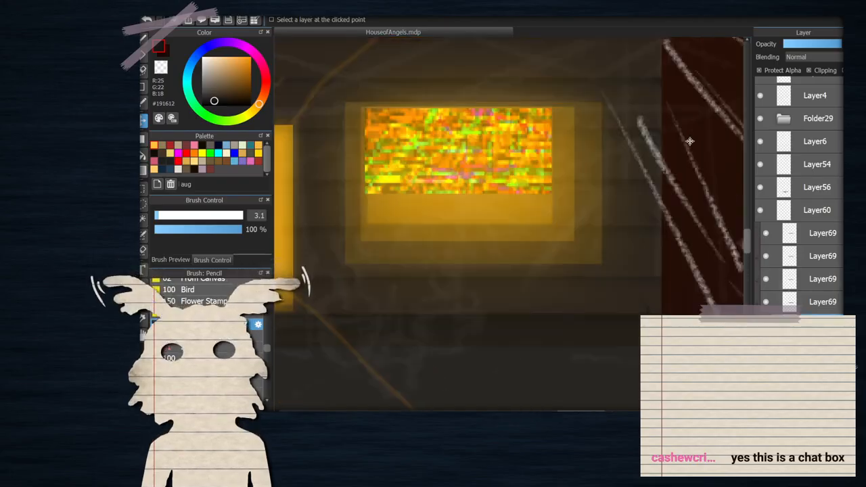
# Examine the stacked plank layers individually and how their rows run behind the window and door panels
pyautogui.click(613, 109)
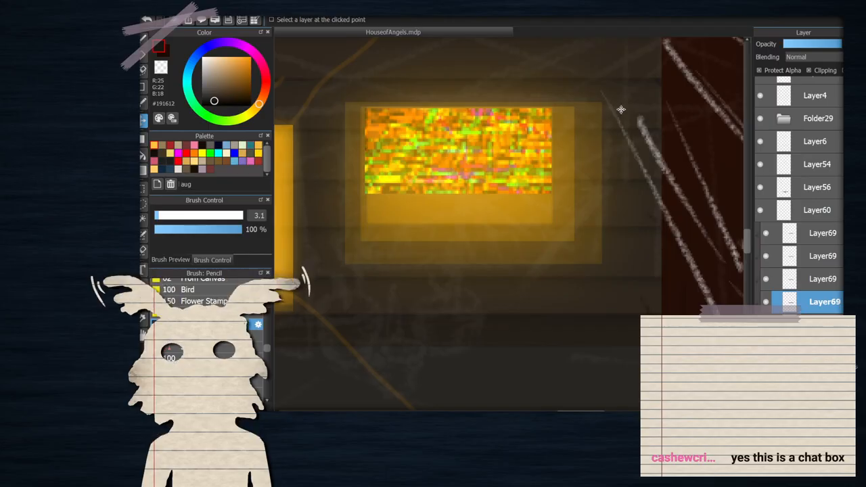
pyautogui.click(828, 256)
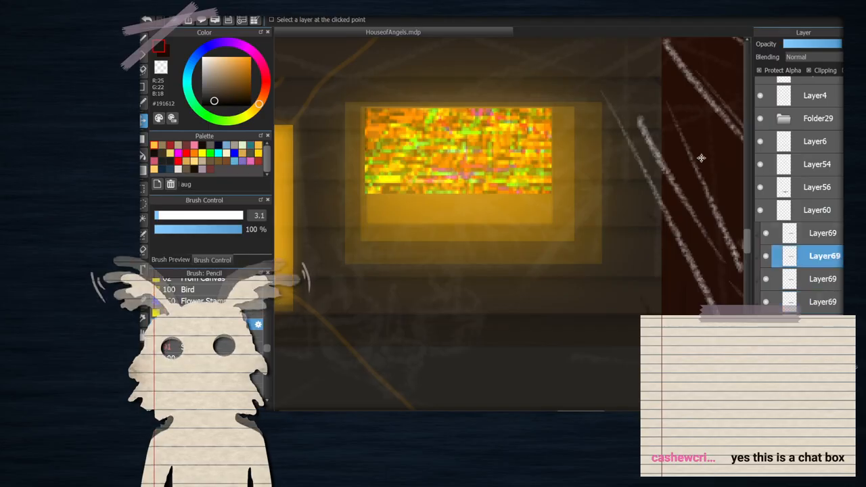
pyautogui.click(690, 195)
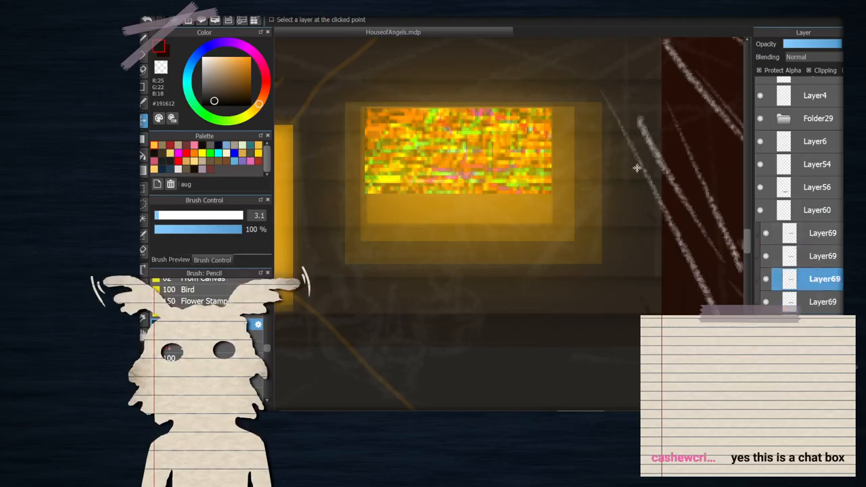
pyautogui.scroll(-5, 633, 153)
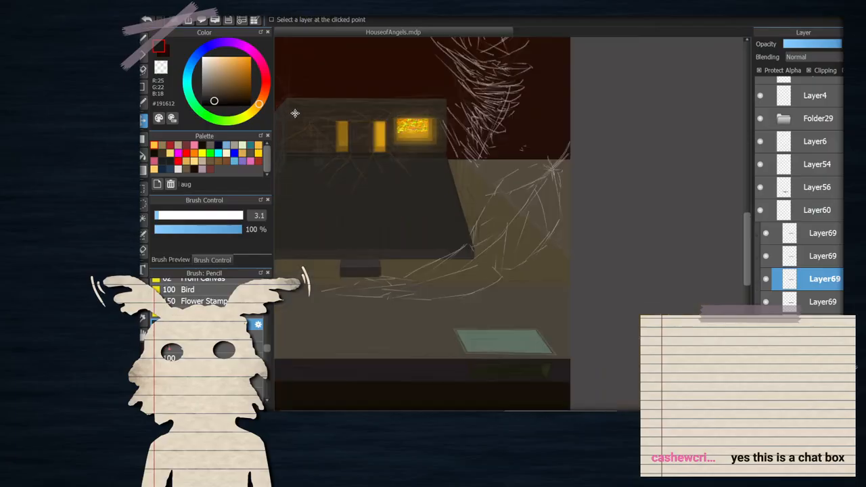
pyautogui.scroll(4, 275, 120)
pyautogui.scroll(-3, 344, 69)
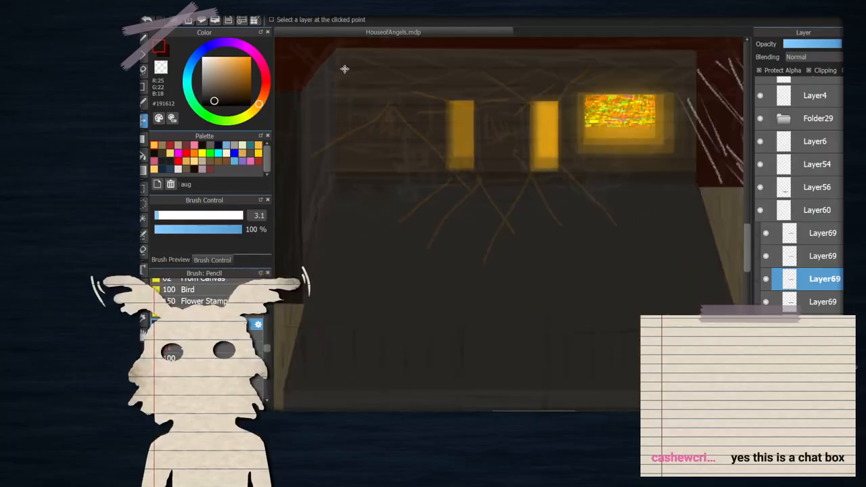
pyautogui.scroll(4, 377, 96)
pyautogui.click(791, 256)
pyautogui.scroll(-3, 388, 72)
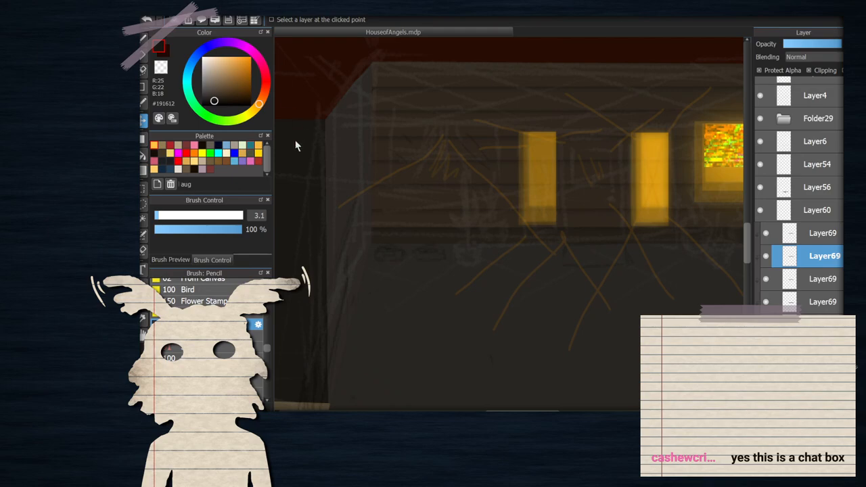
pyautogui.hotkey('ctrl', 't')
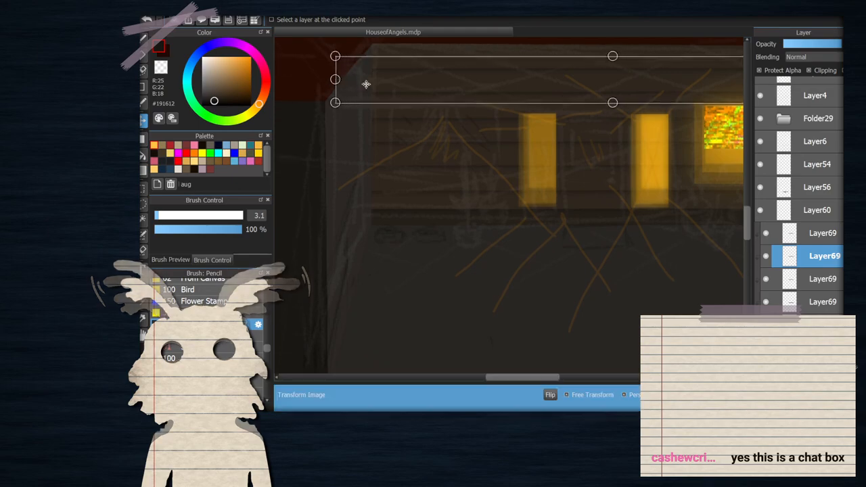
pyautogui.scroll(-1, 384, 79)
pyautogui.scroll(-1, 648, 116)
pyautogui.scroll(1, 714, 158)
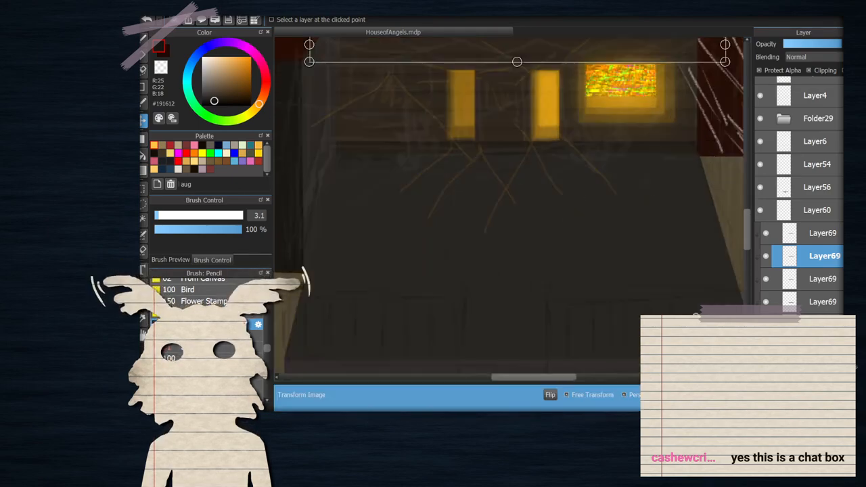
pyautogui.press('Return')
pyautogui.click(818, 325)
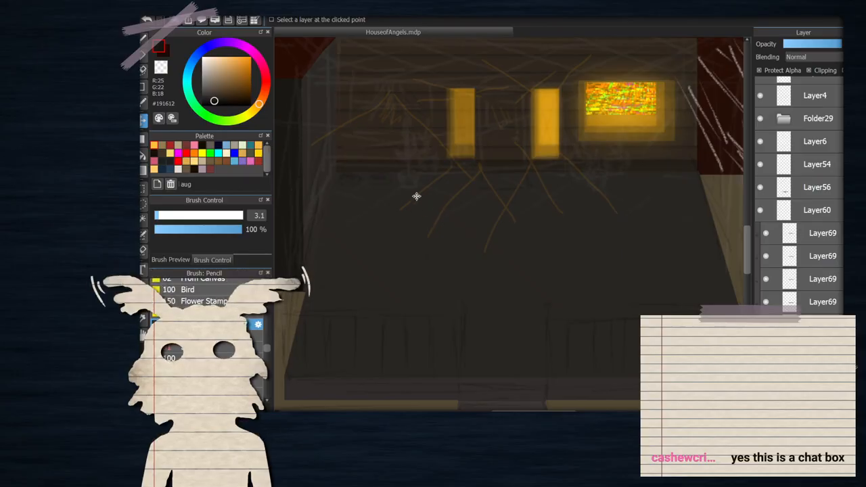
# Check the back wall's finished siding up close and within the whole picture, including its lower edge
pyautogui.scroll(2, 383, 150)
pyautogui.scroll(-2, 644, 180)
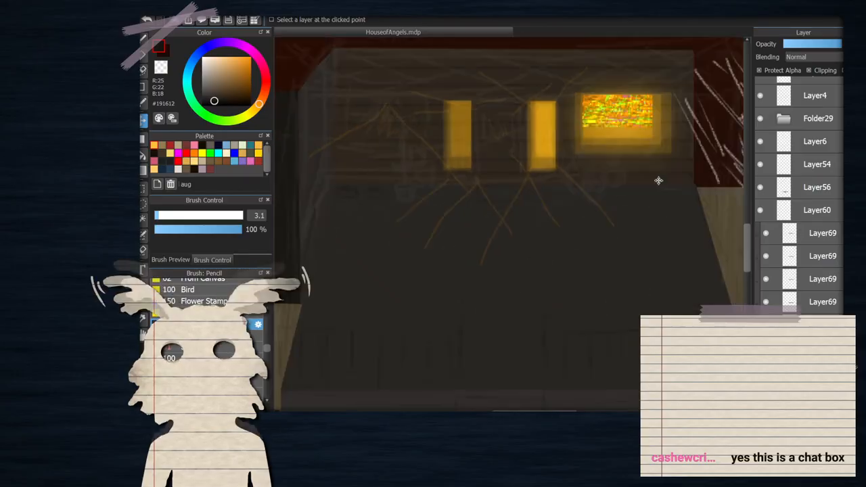
pyautogui.scroll(3, 653, 147)
pyautogui.scroll(-1, 646, 162)
pyautogui.scroll(-2, 636, 169)
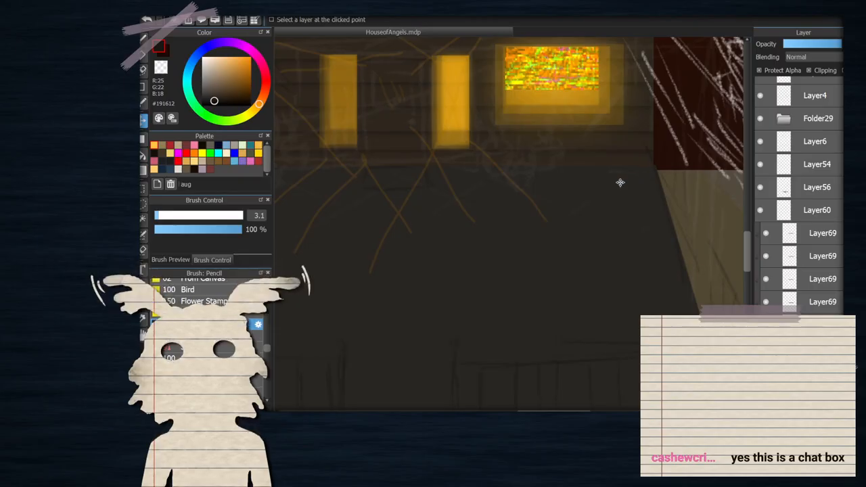
pyautogui.scroll(-3, 618, 172)
pyautogui.scroll(3, 589, 132)
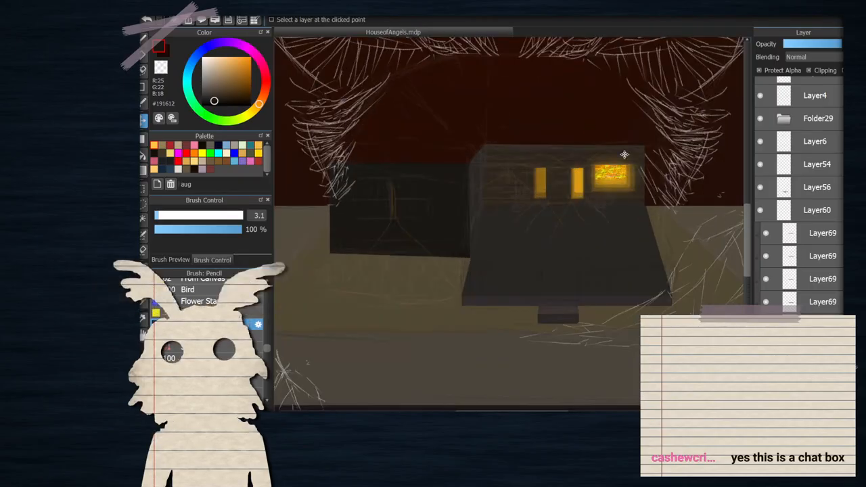
# Turn off clipping on each of the Layer69 plank layers, working from the lowest to the highest
pyautogui.scroll(-3, 806, 248)
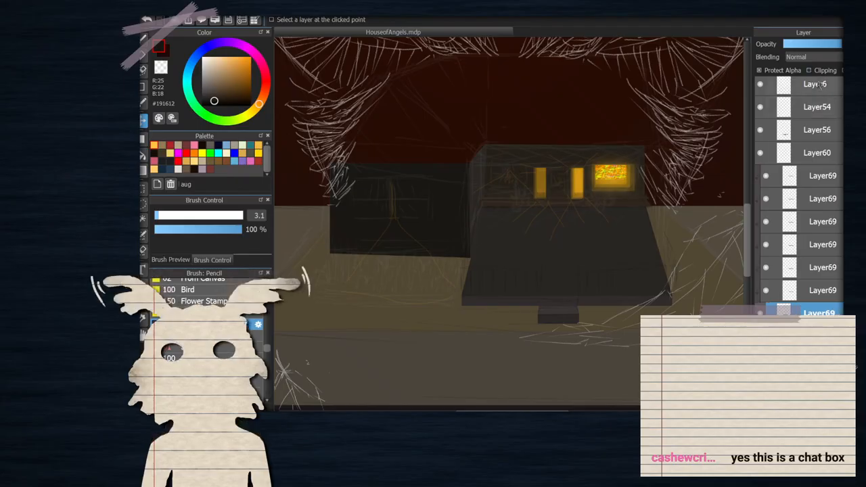
pyautogui.click(809, 289)
pyautogui.click(809, 71)
pyautogui.click(809, 271)
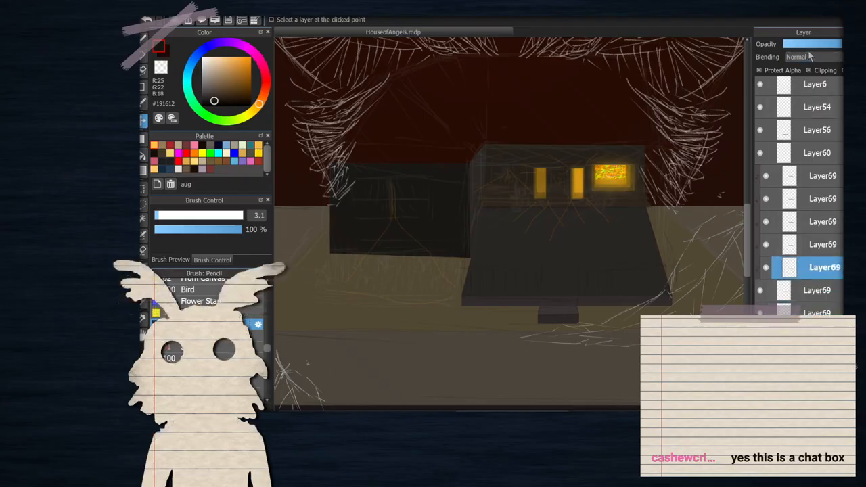
pyautogui.click(817, 73)
pyautogui.click(812, 245)
pyautogui.click(824, 72)
pyautogui.click(815, 223)
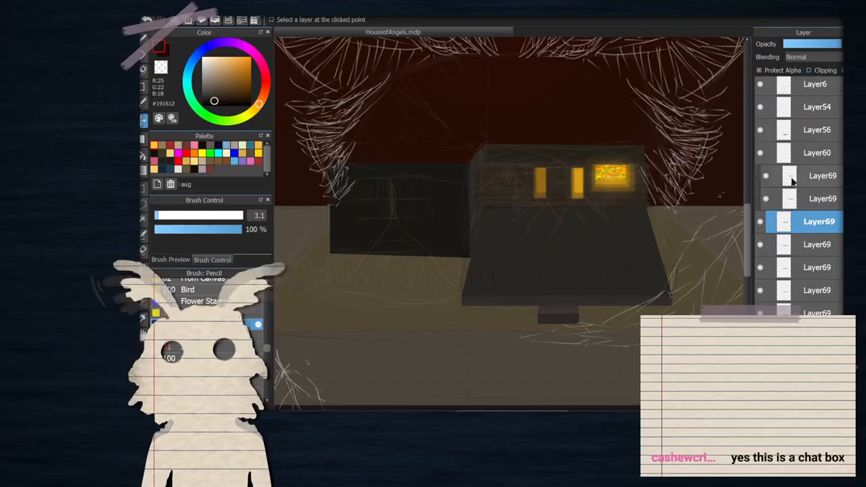
pyautogui.click(819, 72)
pyautogui.click(798, 199)
pyautogui.click(820, 72)
pyautogui.click(812, 177)
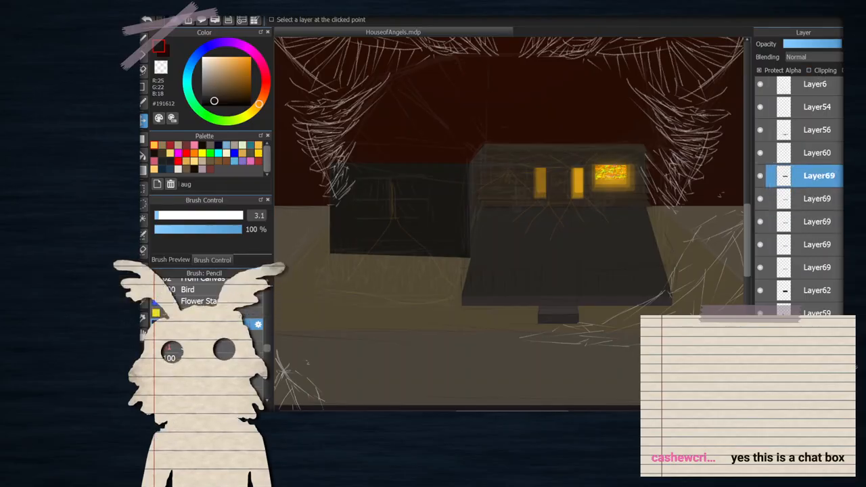
# Merge all the plank layers into one siding layer and clip it to the back wall on Layer62
pyautogui.hotkey('ctrl', 'e')
pyautogui.hotkey('ctrl', 'e')
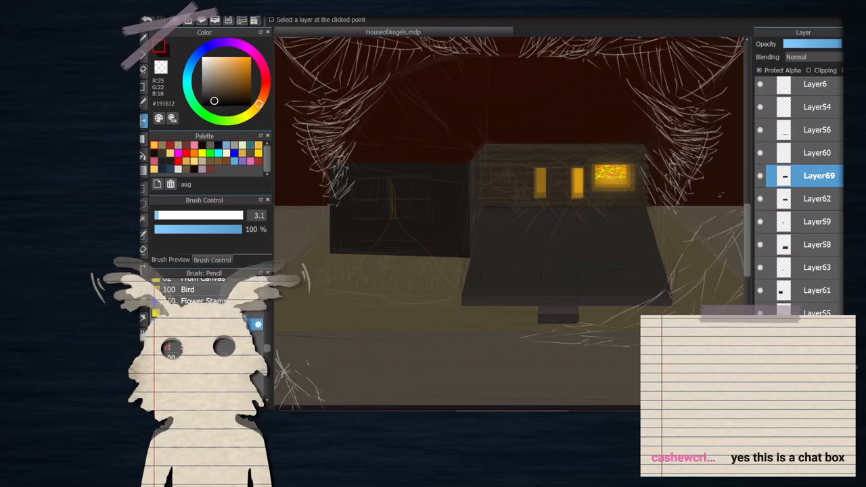
pyautogui.click(811, 72)
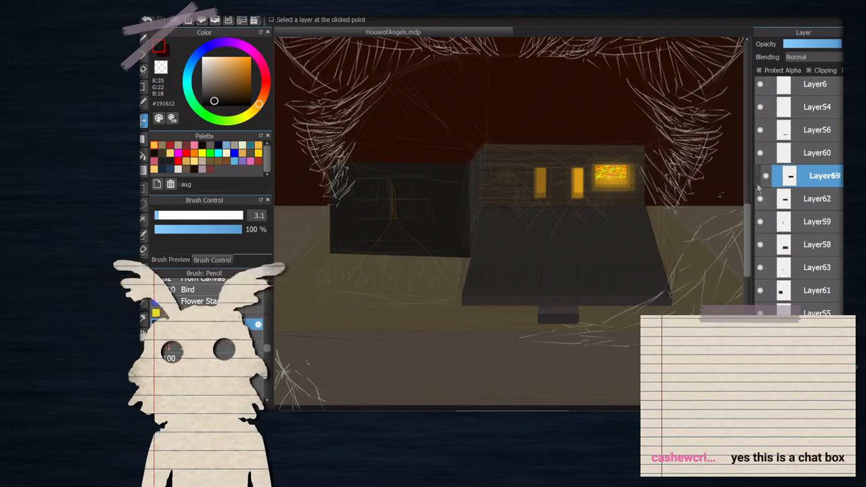
# Duplicate the merged siding layer and place the copy between Layer62 and Layer59, clipped to the side wall
pyautogui.scroll(3, 516, 117)
pyautogui.scroll(-2, 573, 197)
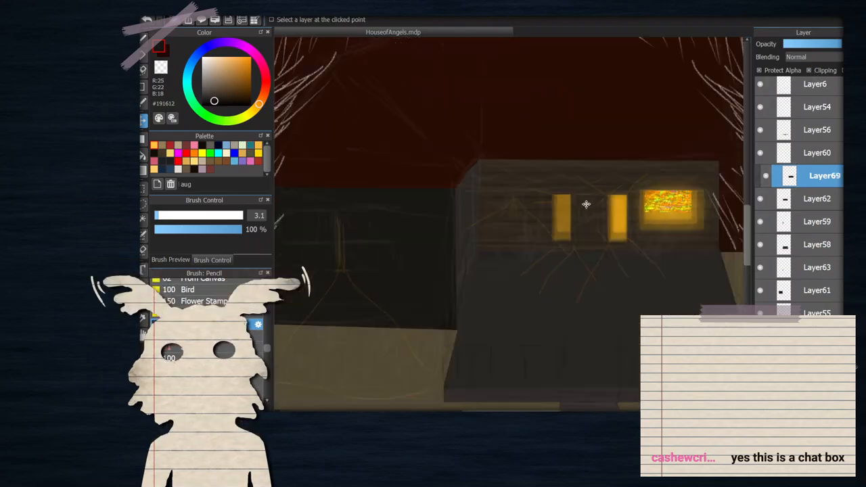
pyautogui.hotkey('ctrl', 'j')
pyautogui.moveTo(803, 196); pyautogui.dragTo(806, 226)
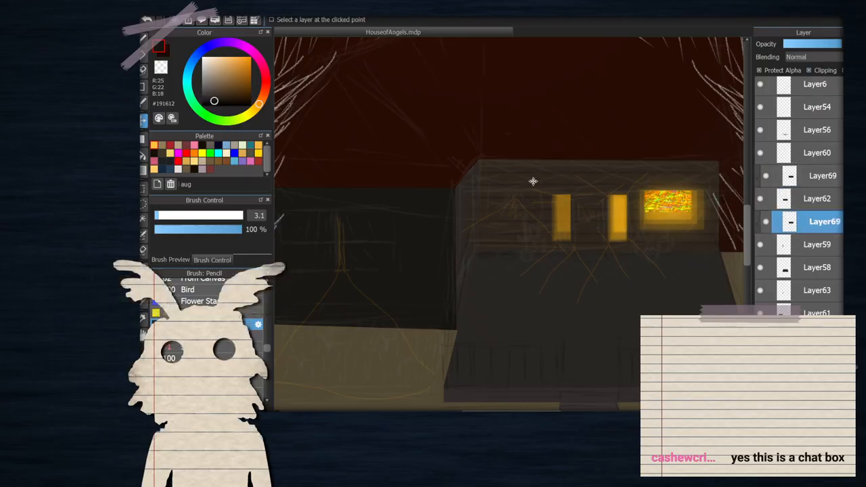
# Begin transforming the copied siding, moving it toward the side wall and pulling its inner corners to the back wall's edge
pyautogui.scroll(2, 480, 187)
pyautogui.scroll(-2, 467, 175)
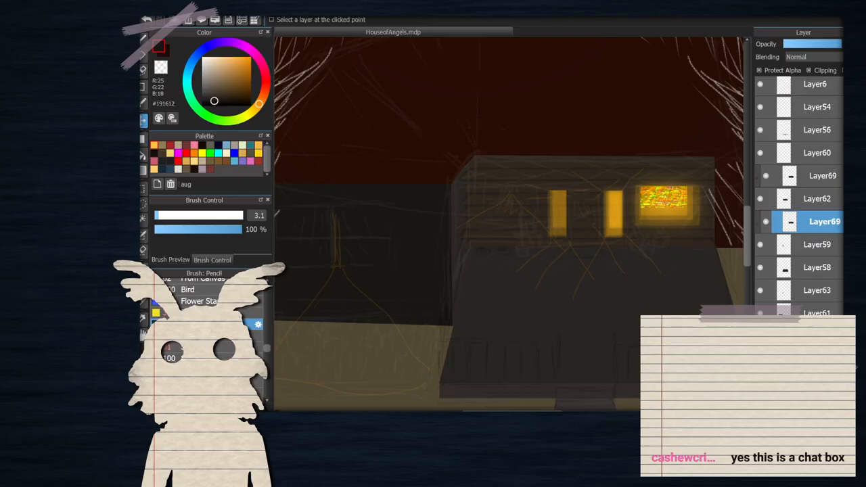
pyautogui.hotkey('ctrl', 't')
pyautogui.moveTo(538, 203); pyautogui.dragTo(400, 217)
pyautogui.moveTo(600, 157); pyautogui.dragTo(491, 120)
pyautogui.scroll(2, 478, 149)
pyautogui.scroll(-2, 475, 123)
pyautogui.moveTo(591, 259); pyautogui.dragTo(491, 226)
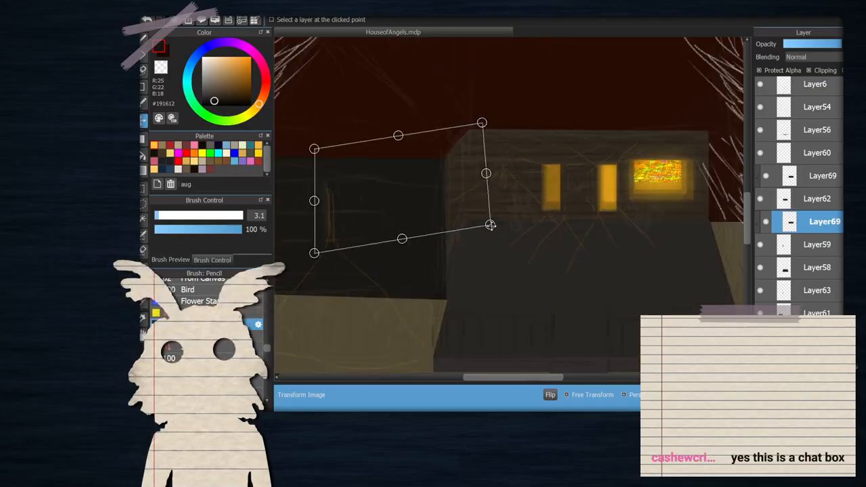
# Squeeze the siding copy into a narrow slanted shape by pulling in its outer corners and lower inner corner
pyautogui.moveTo(316, 254); pyautogui.dragTo(445, 311)
pyautogui.moveTo(315, 148); pyautogui.dragTo(425, 210)
pyautogui.moveTo(453, 165); pyautogui.dragTo(448, 144)
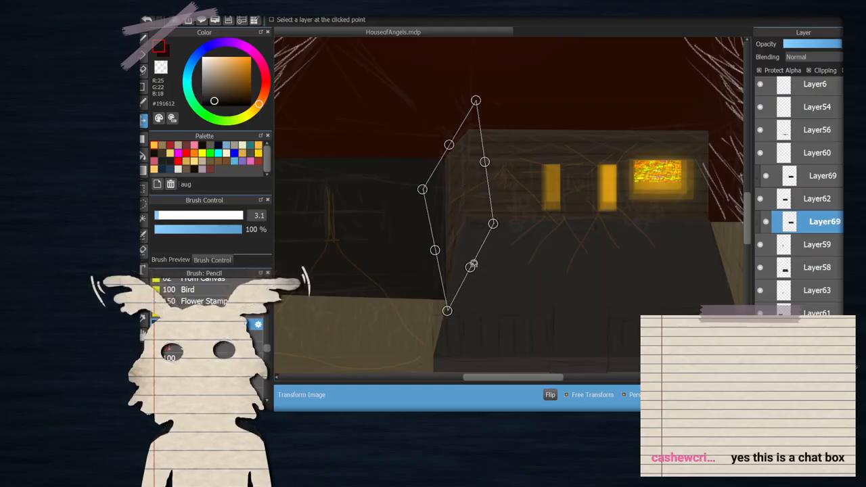
pyautogui.moveTo(492, 216); pyautogui.dragTo(468, 218)
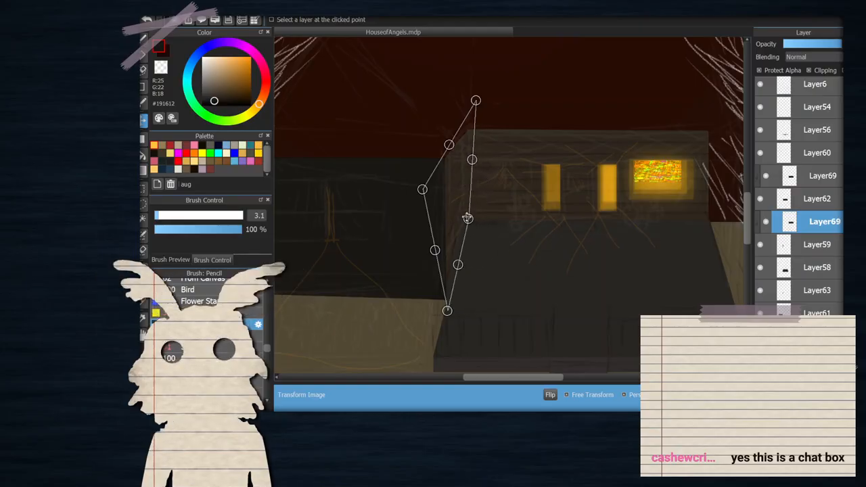
# Fit the siding copy's four corners to the side wall's outline in perspective and apply the transform
pyautogui.scroll(2, 444, 178)
pyautogui.moveTo(418, 188); pyautogui.dragTo(421, 161)
pyautogui.moveTo(490, 87); pyautogui.dragTo(492, 97)
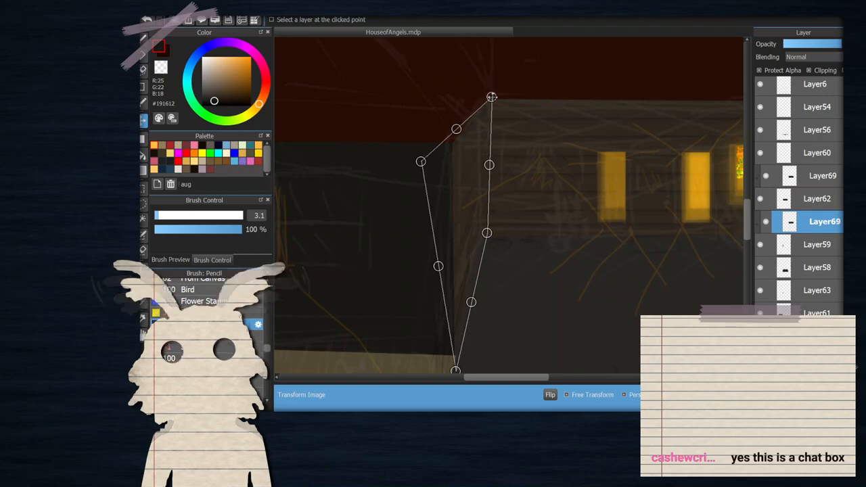
pyautogui.moveTo(456, 370); pyautogui.dragTo(452, 355)
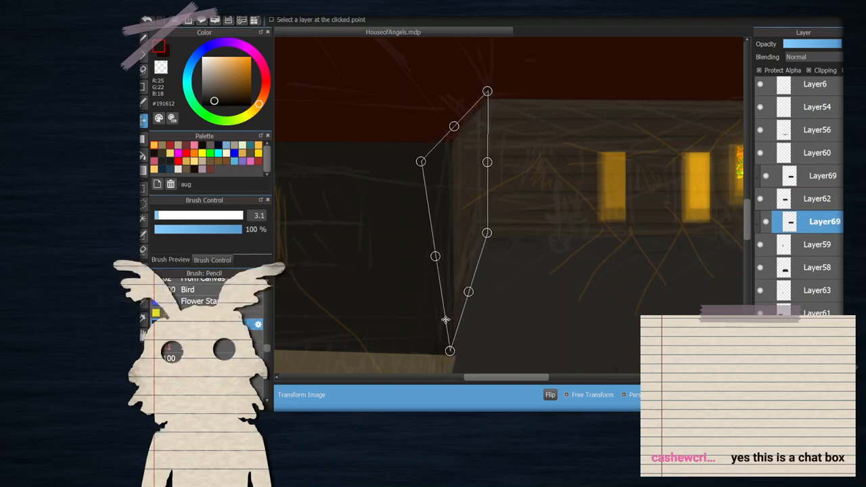
pyautogui.moveTo(420, 162); pyautogui.dragTo(448, 143)
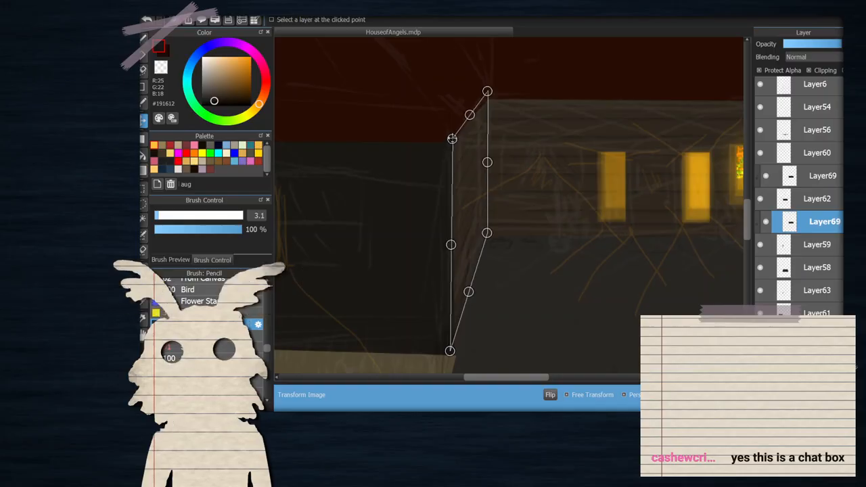
pyautogui.moveTo(488, 91); pyautogui.dragTo(469, 112)
pyautogui.moveTo(486, 161); pyautogui.dragTo(491, 159)
pyautogui.moveTo(491, 230); pyautogui.dragTo(487, 237)
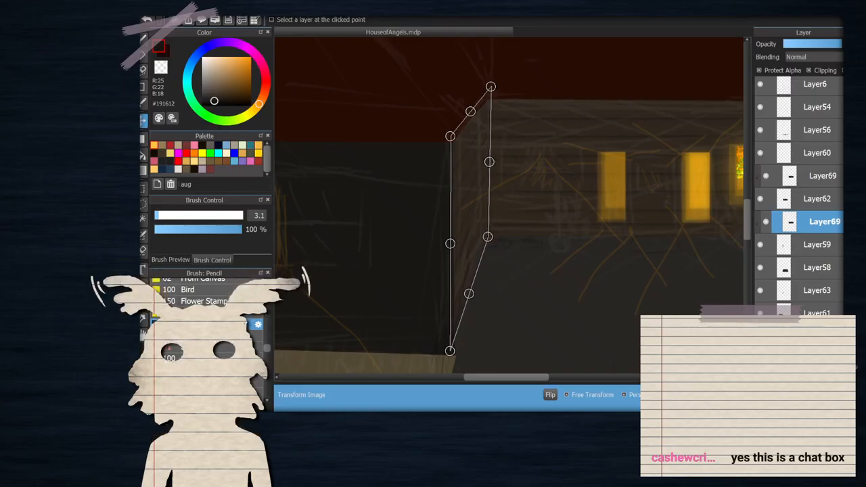
pyautogui.click(707, 395)
# Inspect the side wall's slanted planks up close and hide the sketch lines on Layer4
pyautogui.scroll(3, 489, 266)
pyautogui.scroll(-2, 467, 203)
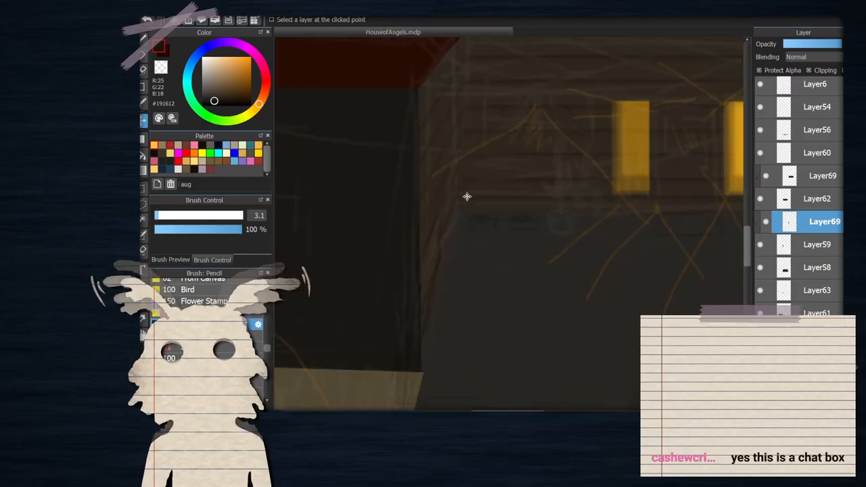
pyautogui.scroll(2, 464, 141)
pyautogui.scroll(-2, 491, 226)
pyautogui.scroll(3, 472, 241)
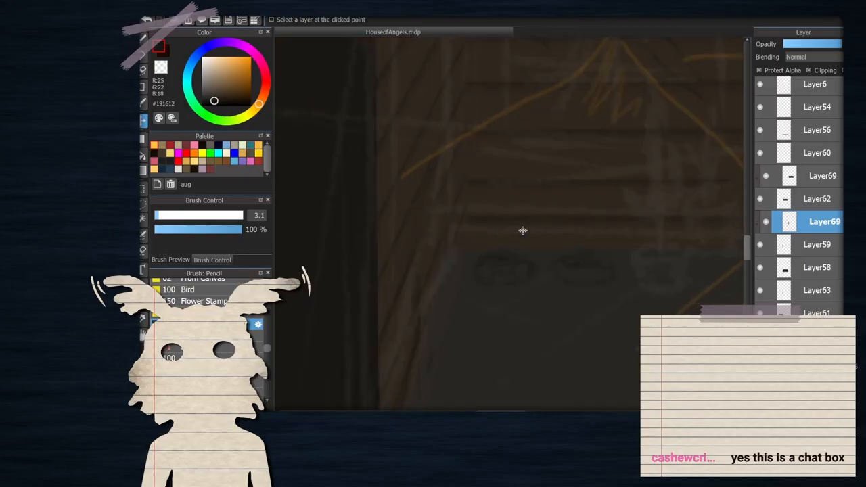
pyautogui.scroll(-3, 453, 252)
pyautogui.scroll(3, 455, 257)
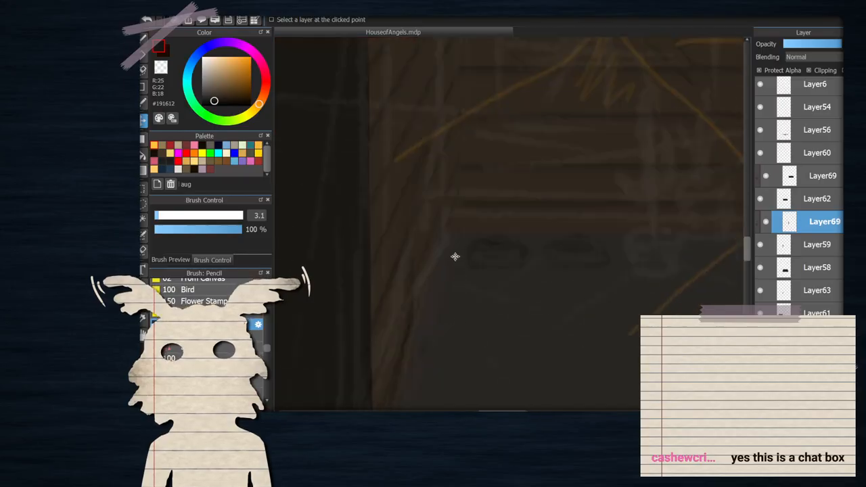
pyautogui.scroll(3, 765, 115)
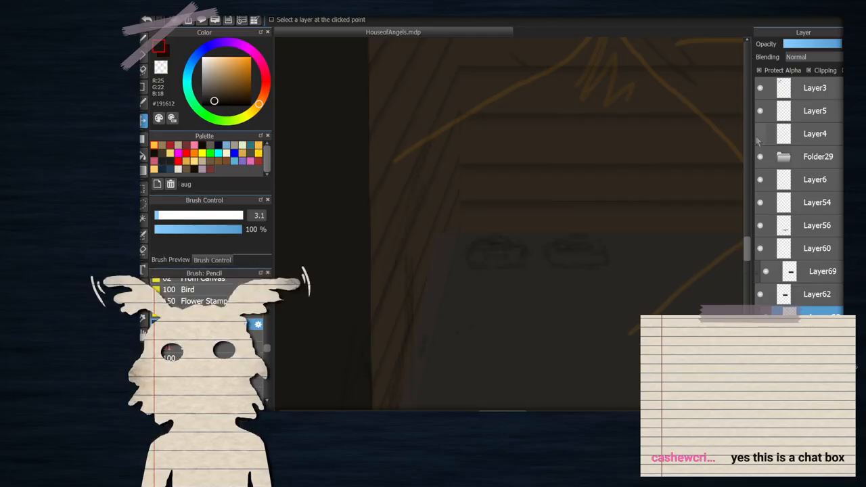
pyautogui.click(759, 133)
# Compare the house with the back wall on Layer62 shown and hidden to judge how both sided walls meet
pyautogui.scroll(3, 418, 268)
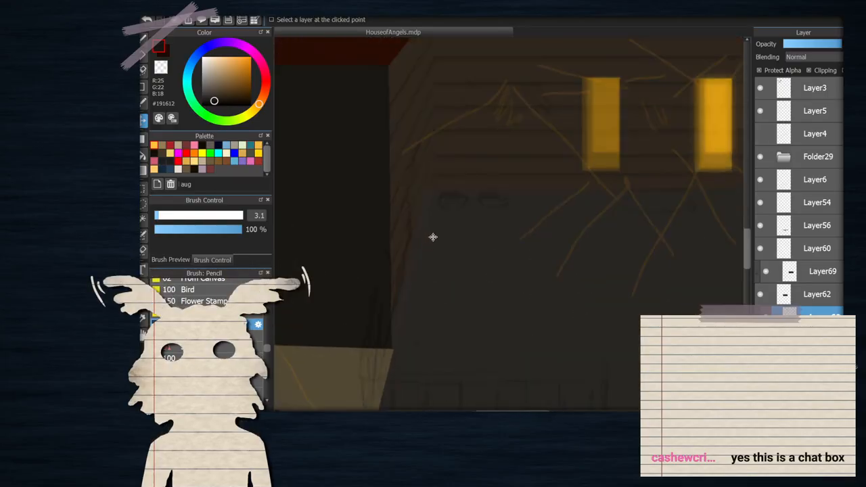
pyautogui.scroll(-2, 434, 235)
pyautogui.scroll(1, 447, 227)
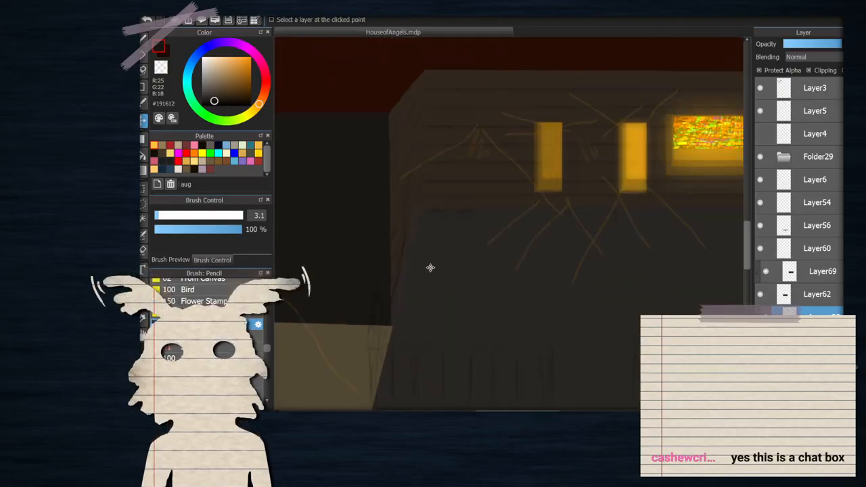
pyautogui.click(760, 294)
pyautogui.click(760, 294)
pyautogui.click(760, 295)
pyautogui.click(760, 295)
pyautogui.scroll(-1, 761, 293)
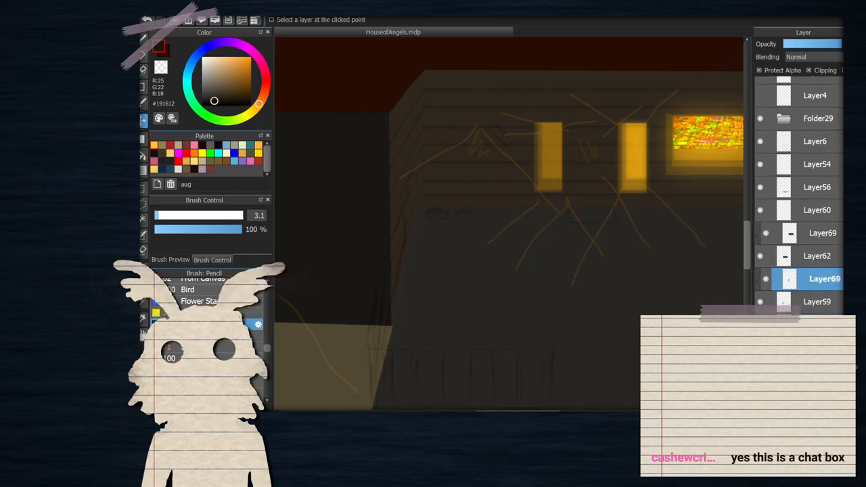
# Hide Layer63 to expose the thin gap between the slanted side wall and the dark floor
pyautogui.scroll(-1, 760, 303)
pyautogui.click(759, 301)
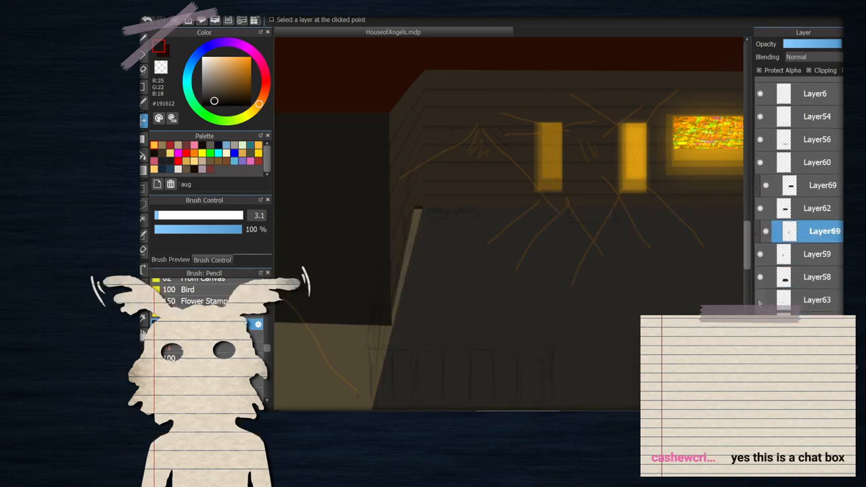
pyautogui.scroll(-2, 406, 209)
pyautogui.scroll(3, 462, 220)
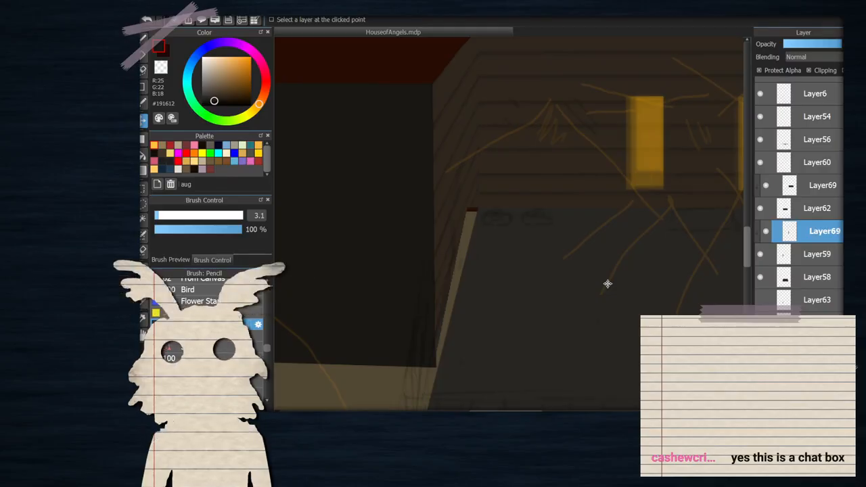
# Add a new layer above Layer58, and sample the side wall's base colour #2B2823 with Layer59 active
pyautogui.click(803, 276)
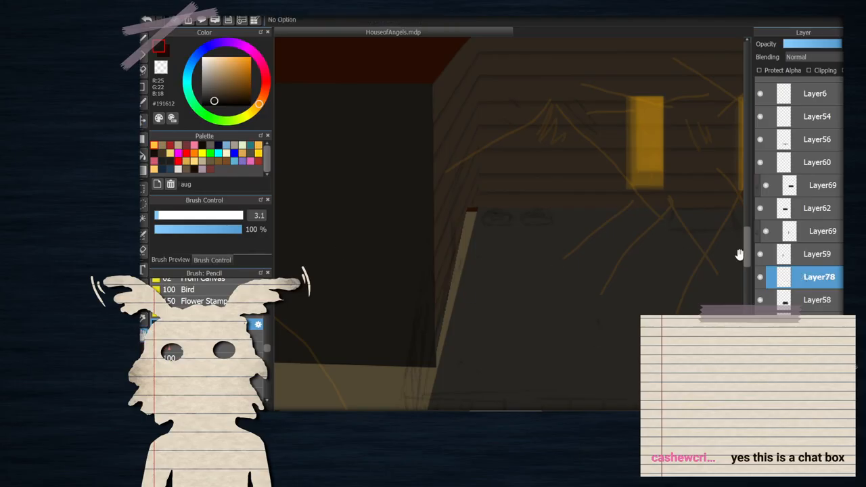
pyautogui.click(798, 255)
pyautogui.keyDown('alt'); pyautogui.click(447, 143); pyautogui.keyUp('alt')
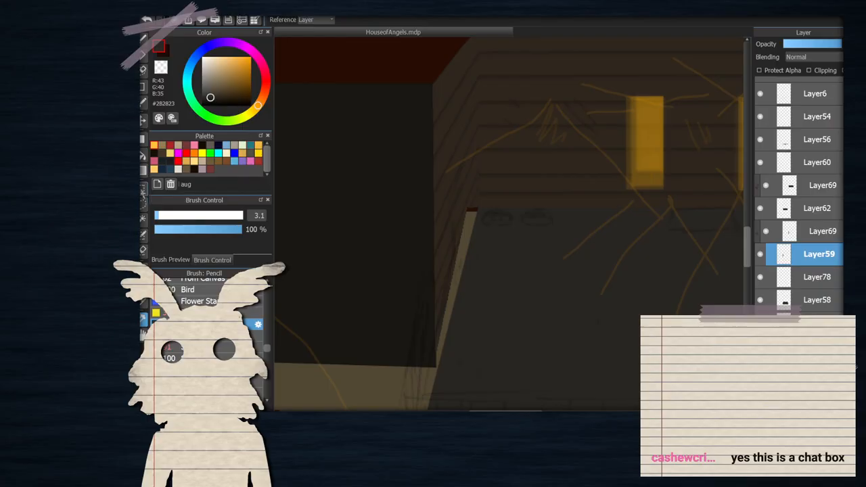
# Lasso the narrow lower end of the gap beside the side wall on Layer59
pyautogui.click(146, 213)
pyautogui.scroll(5, 467, 350)
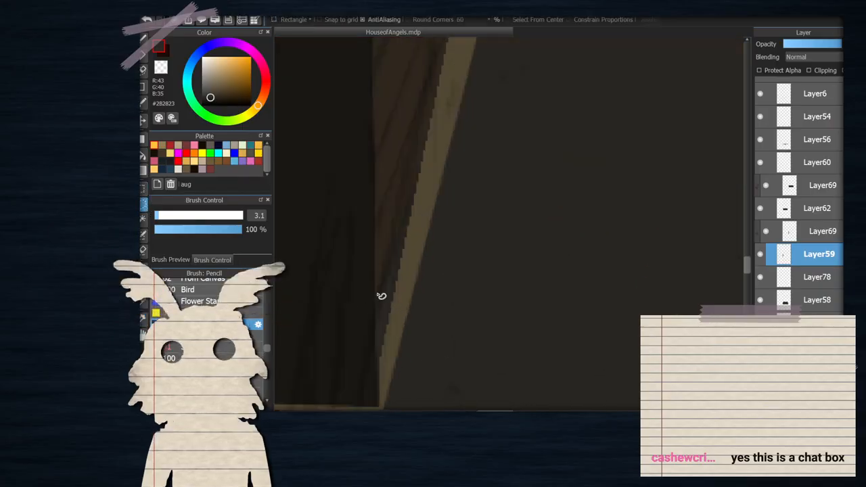
pyautogui.moveTo(377, 298); pyautogui.dragTo(389, 410)
pyautogui.moveTo(414, 312)
pyautogui.mouseDown()
pyautogui.moveTo(404, 264)
pyautogui.moveTo(381, 296)
pyautogui.mouseUp()
pyautogui.scroll(2, 379, 321)
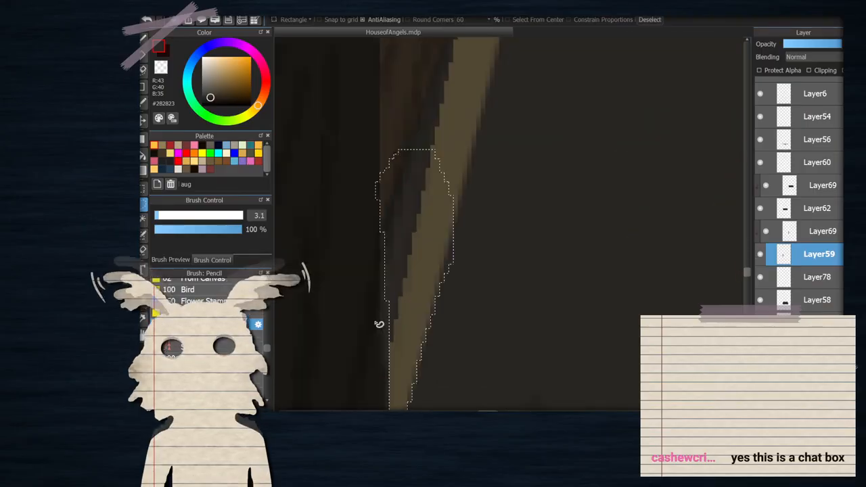
pyautogui.moveTo(381, 219)
pyautogui.mouseDown()
pyautogui.moveTo(386, 405)
pyautogui.moveTo(403, 223)
pyautogui.mouseUp()
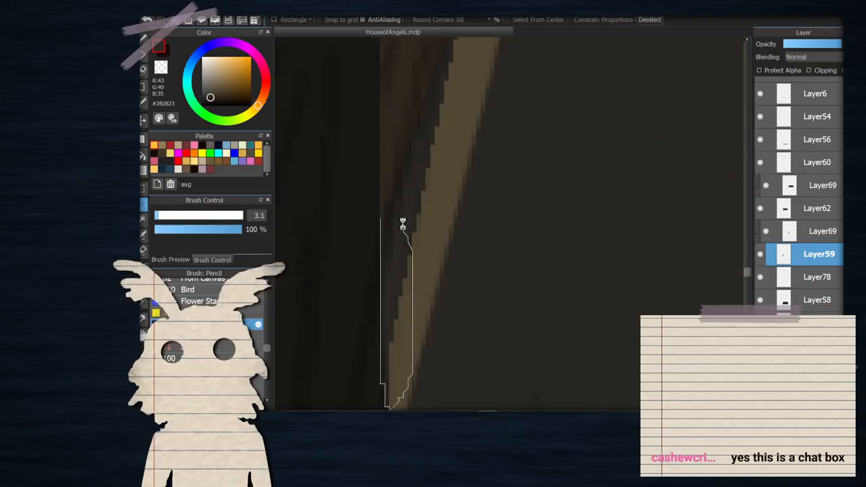
# Extend the lasso selection up along the side wall's slanted edge to enclose the whole gap
pyautogui.scroll(-3, 402, 223)
pyautogui.scroll(-1, 437, 222)
pyautogui.scroll(2, 437, 222)
pyautogui.moveTo(437, 140)
pyautogui.mouseDown()
pyautogui.moveTo(457, 148)
pyautogui.moveTo(513, 244)
pyautogui.moveTo(458, 325)
pyautogui.mouseUp()
pyautogui.scroll(-3, 405, 227)
pyautogui.scroll(2, 487, 201)
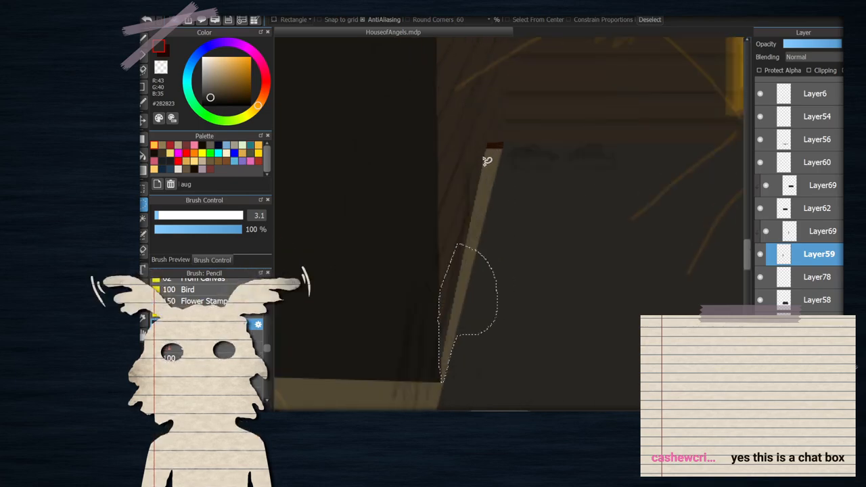
pyautogui.scroll(-1, 488, 156)
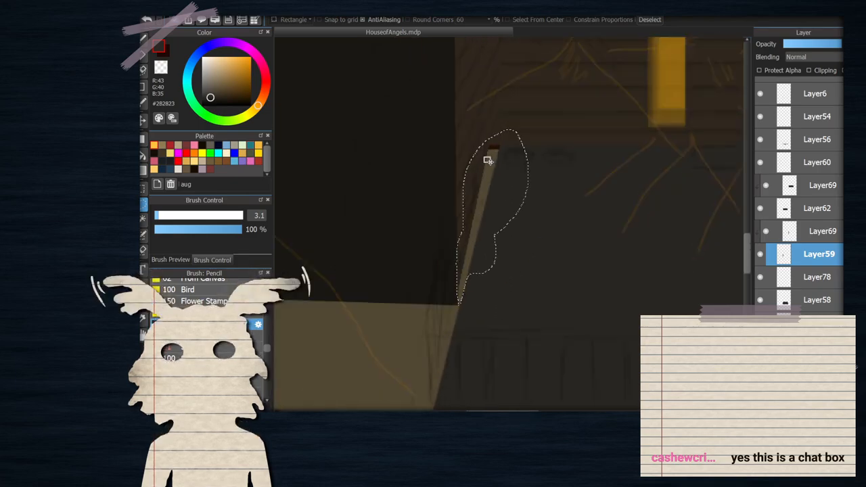
# Fill the selected gap on Layer59 with the sampled wall colour #2B2823 and clear the selection
pyautogui.click(143, 139)
pyautogui.moveTo(451, 104); pyautogui.dragTo(572, 344)
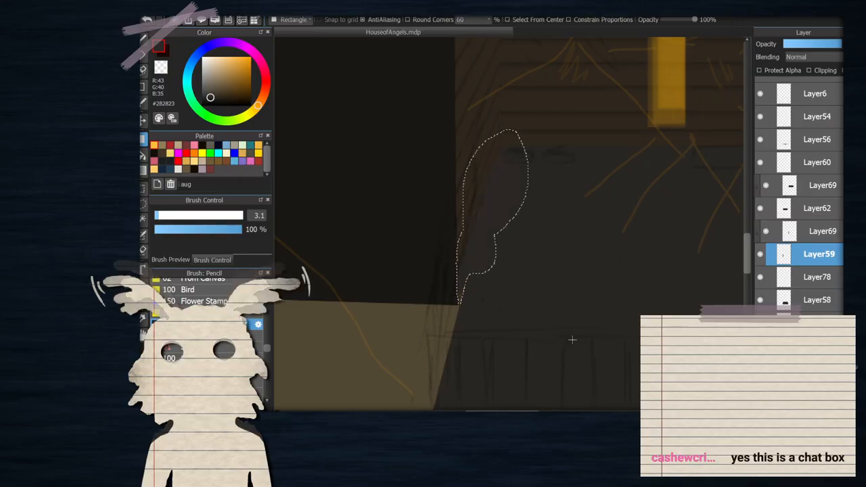
pyautogui.scroll(-1, 468, 235)
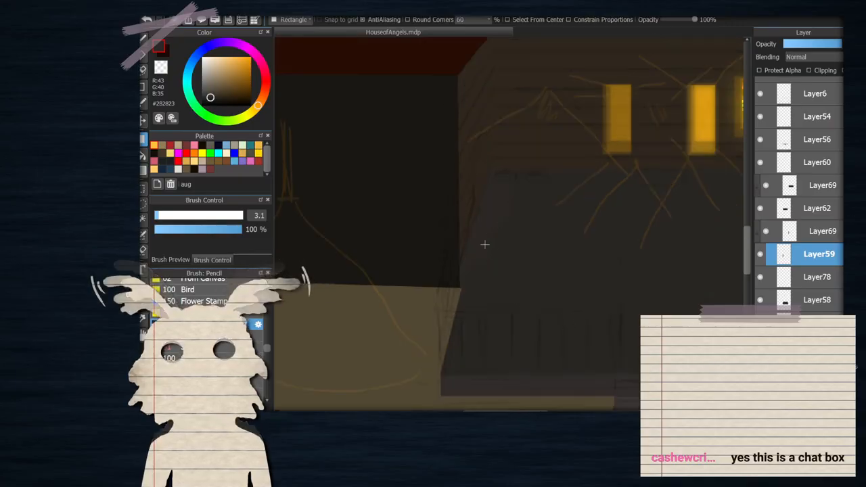
# Try deleting the clipped Layer69 above Layer59, then bring it back and select it
pyautogui.scroll(2, 485, 245)
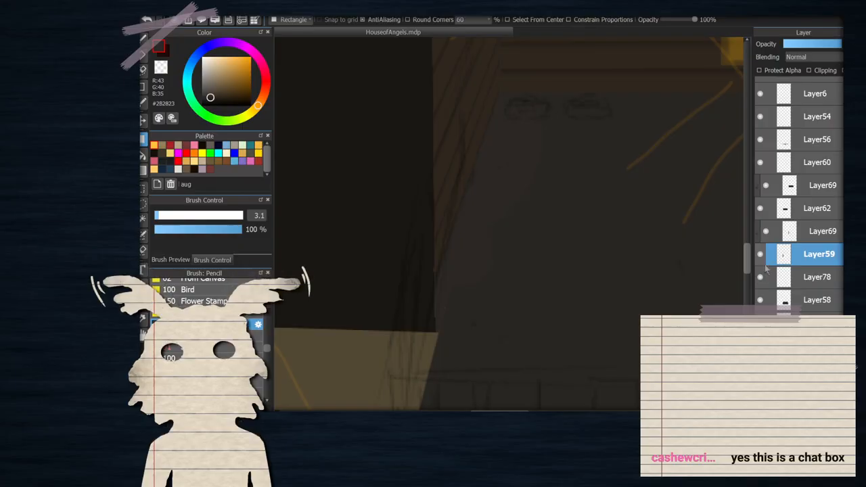
pyautogui.click(785, 233)
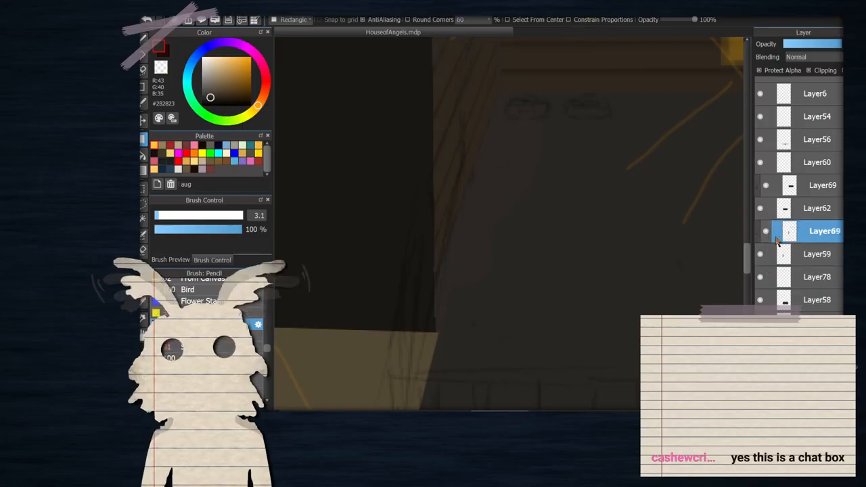
pyautogui.click(821, 408)
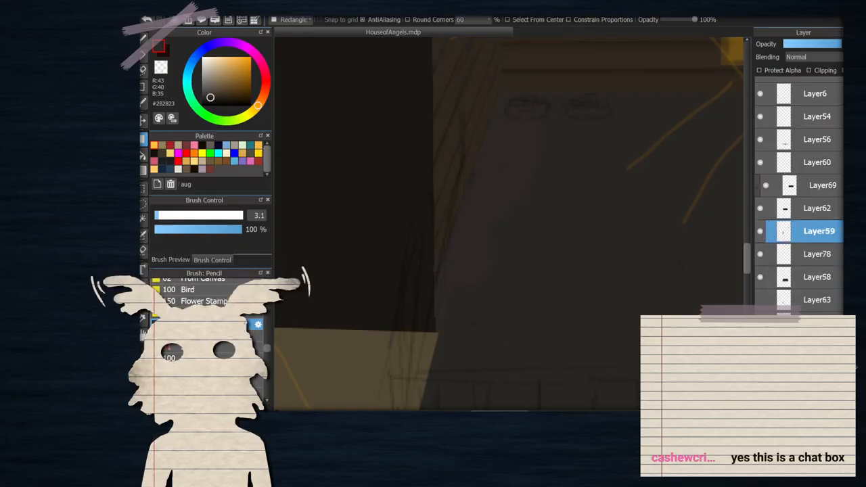
pyautogui.click(758, 234)
pyautogui.click(759, 235)
pyautogui.click(765, 231)
pyautogui.scroll(1, 504, 151)
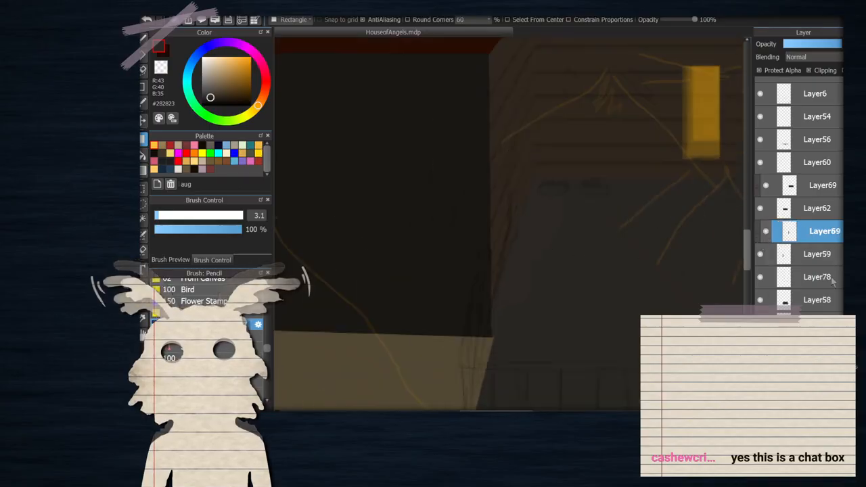
# Undo the recent lassoed edits on Layer59 along the slanted edge of the side wall, then make Layer78 active
pyautogui.click(759, 259)
pyautogui.click(759, 259)
pyautogui.click(796, 265)
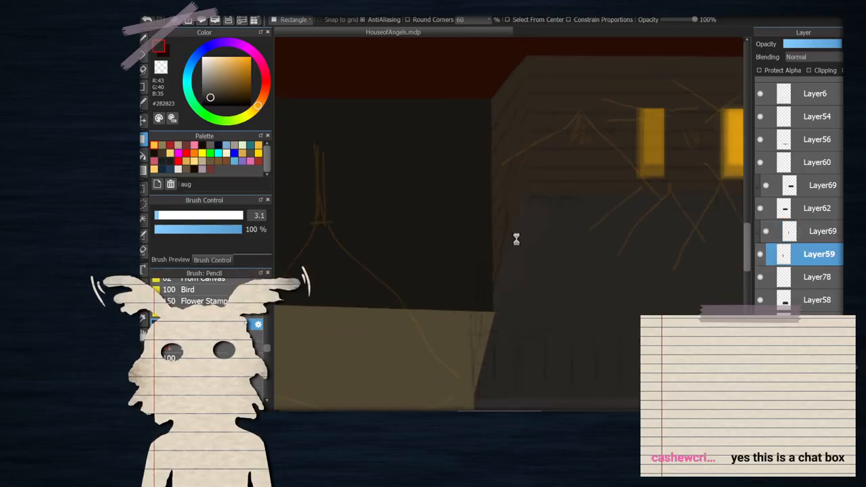
pyautogui.click(765, 281)
pyautogui.scroll(-1, 646, 289)
pyautogui.hotkey('ctrl', 'z')
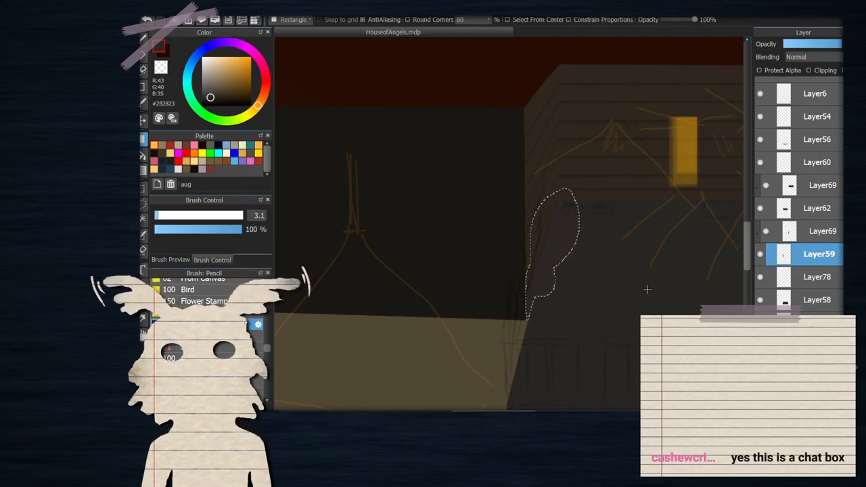
pyautogui.hotkey('ctrl', 'z')
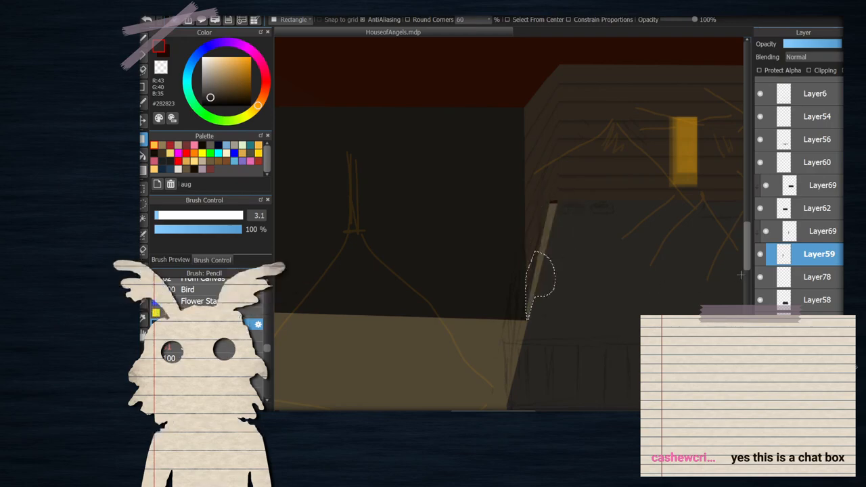
pyautogui.click(771, 279)
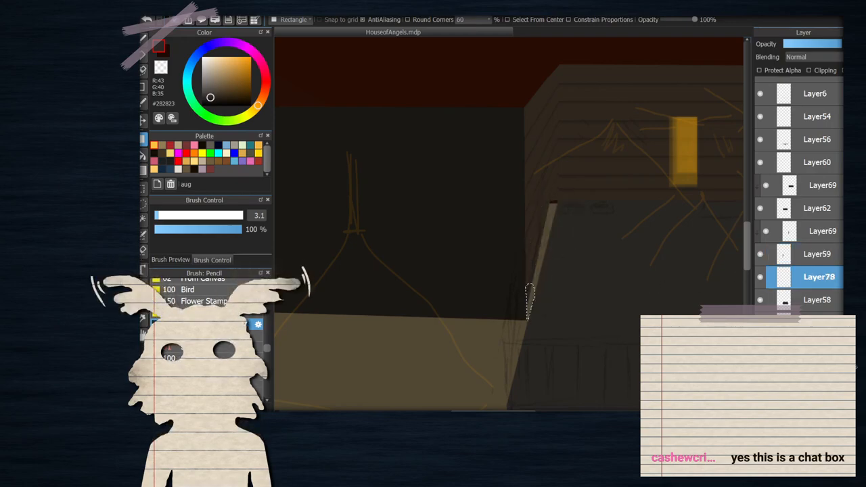
pyautogui.scroll(1, 526, 267)
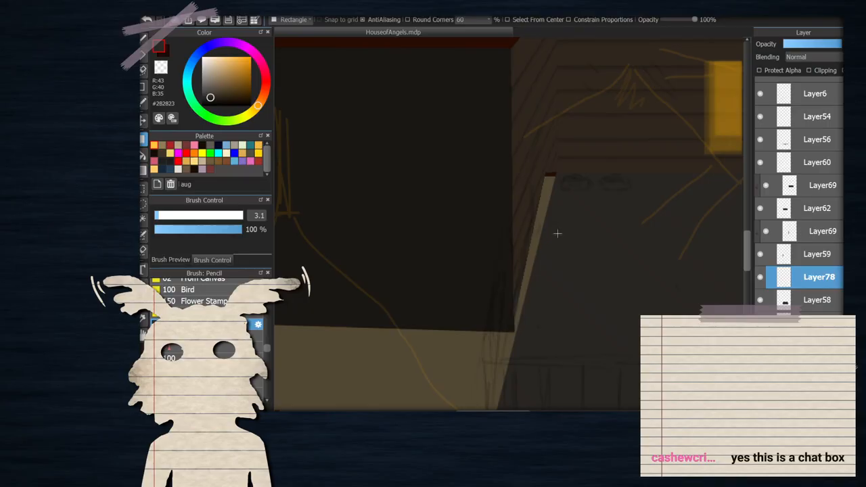
pyautogui.moveTo(531, 274); pyautogui.dragTo(509, 327)
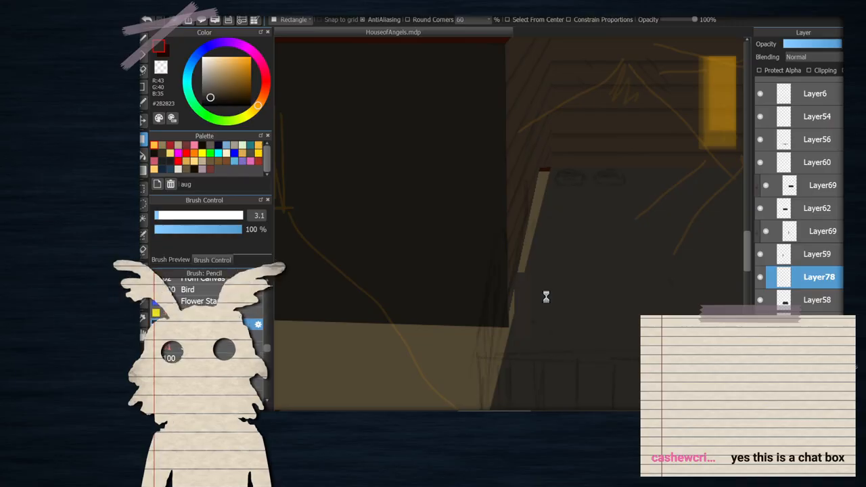
pyautogui.scroll(-1, 536, 288)
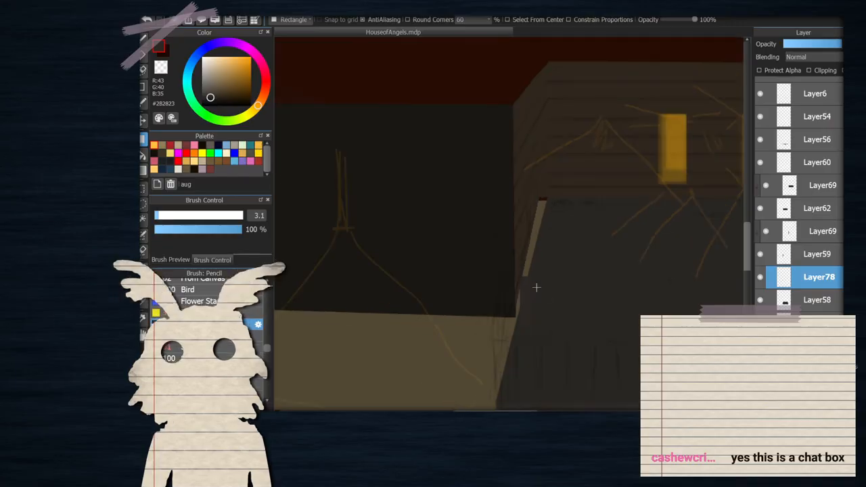
pyautogui.scroll(1, 525, 297)
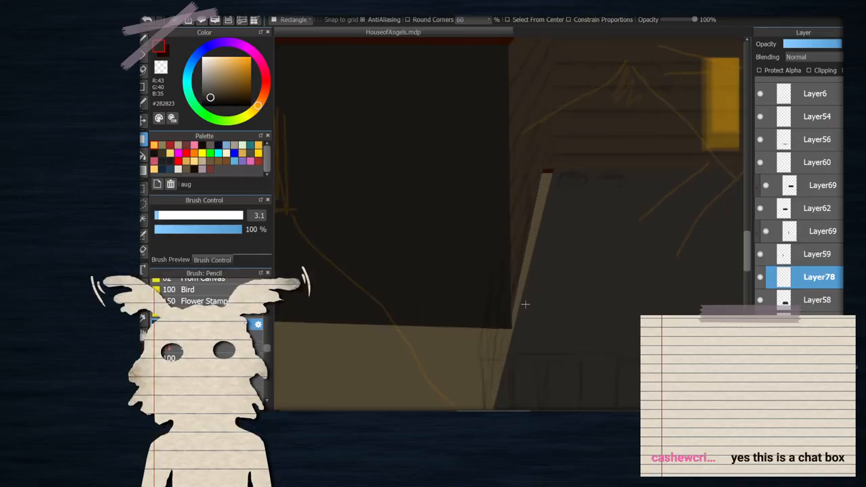
# Draw a tall, narrow orange (#FF9F00) rectangle on Layer78, just beside the top of the slanted beige gap
pyautogui.scroll(1, 525, 304)
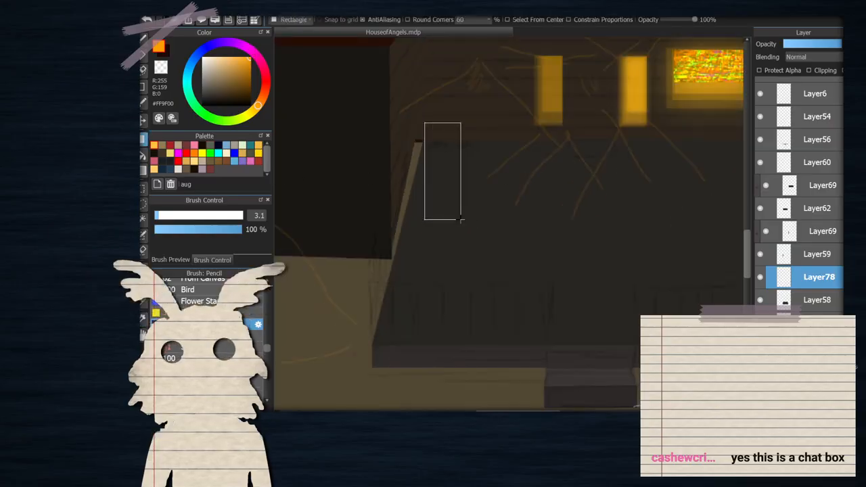
pyautogui.moveTo(455, 218); pyautogui.dragTo(455, 218)
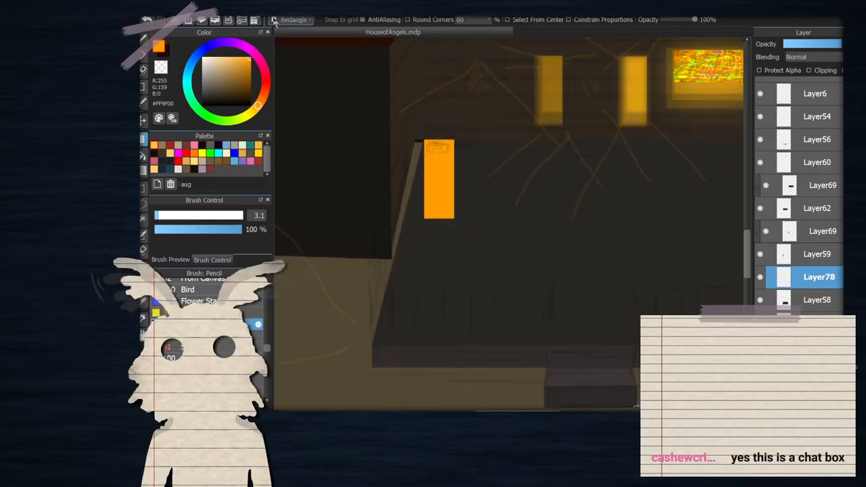
# Try mesh-transforming the orange rectangle by stretching its lower corner to the gap's bottom end, then undo the transform
pyautogui.click(276, 141)
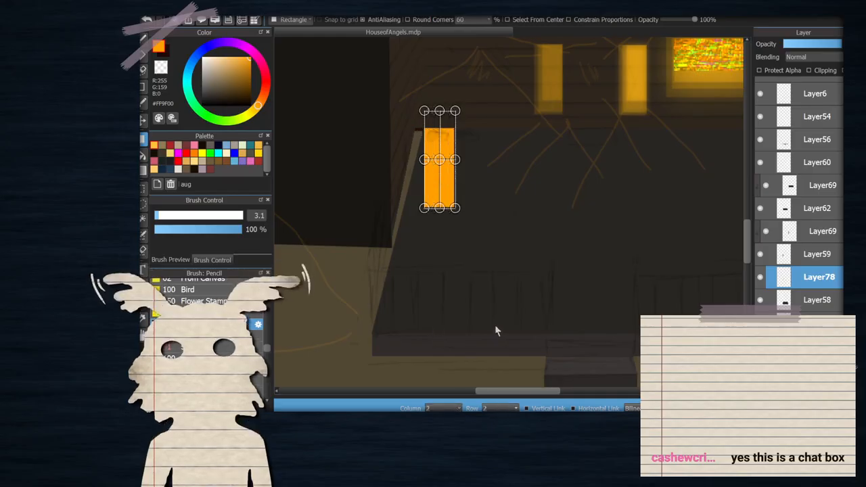
pyautogui.scroll(4, 406, 213)
pyautogui.moveTo(449, 212); pyautogui.dragTo(316, 330)
pyautogui.press('Return')
pyautogui.scroll(-4, 594, 299)
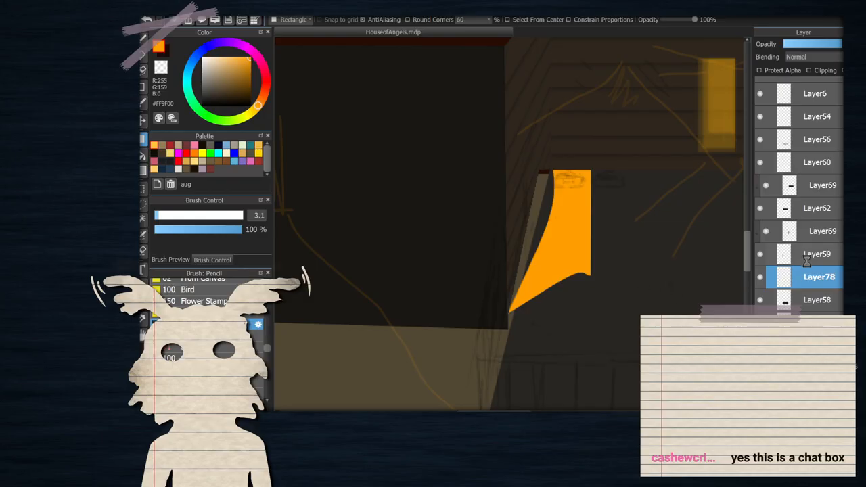
pyautogui.hotkey('ctrl', 'z')
# Move Layer78 above the clipped Layer69 in the layer stack
pyautogui.moveTo(802, 277); pyautogui.dragTo(807, 215)
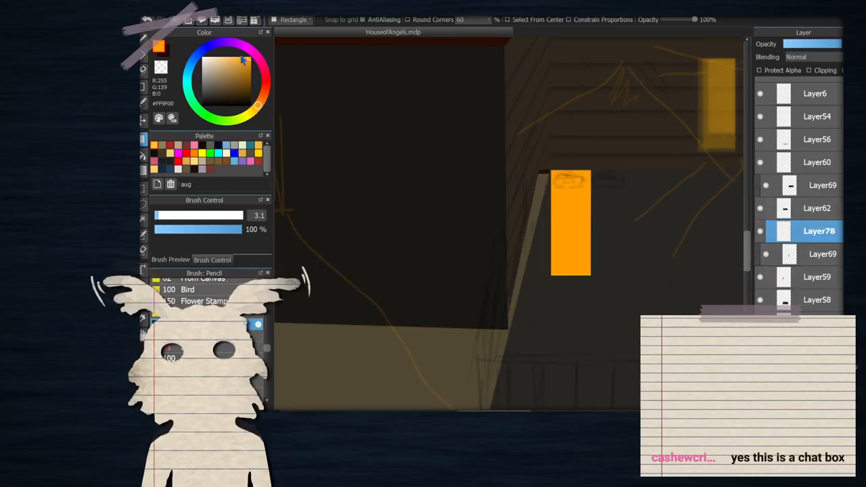
pyautogui.hotkey('ctrl', 't')
pyautogui.scroll(2, 537, 246)
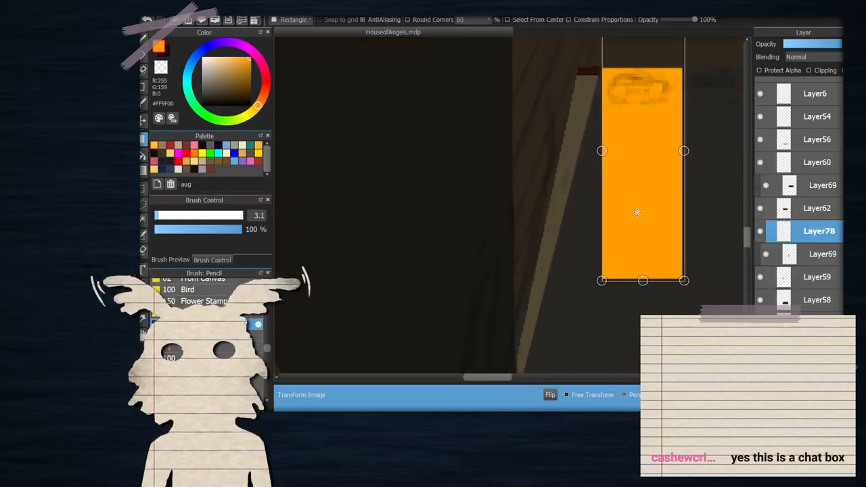
pyautogui.moveTo(636, 212); pyautogui.dragTo(580, 277)
pyautogui.scroll(-1, 566, 167)
pyautogui.moveTo(626, 147); pyautogui.dragTo(635, 157)
pyautogui.scroll(3, 586, 81)
pyautogui.moveTo(534, 220); pyautogui.dragTo(552, 180)
pyautogui.moveTo(534, 212); pyautogui.dragTo(550, 119)
pyautogui.scroll(-4, 437, 139)
pyautogui.scroll(-2, 499, 122)
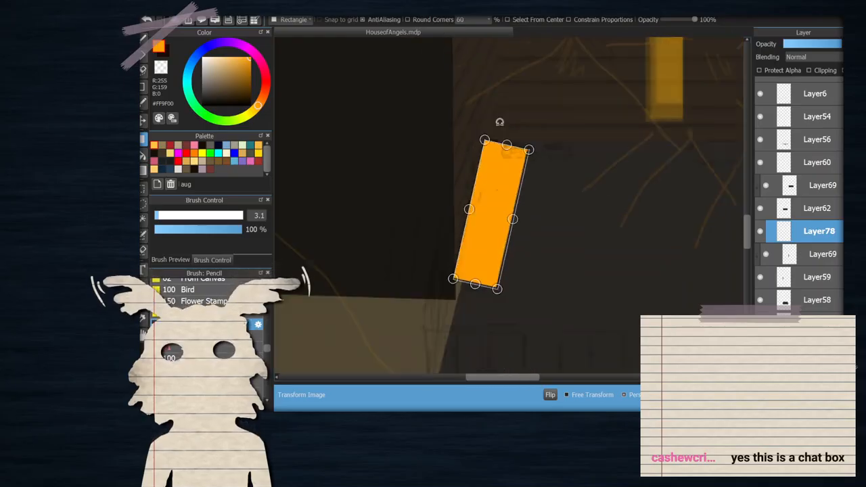
pyautogui.press('Escape')
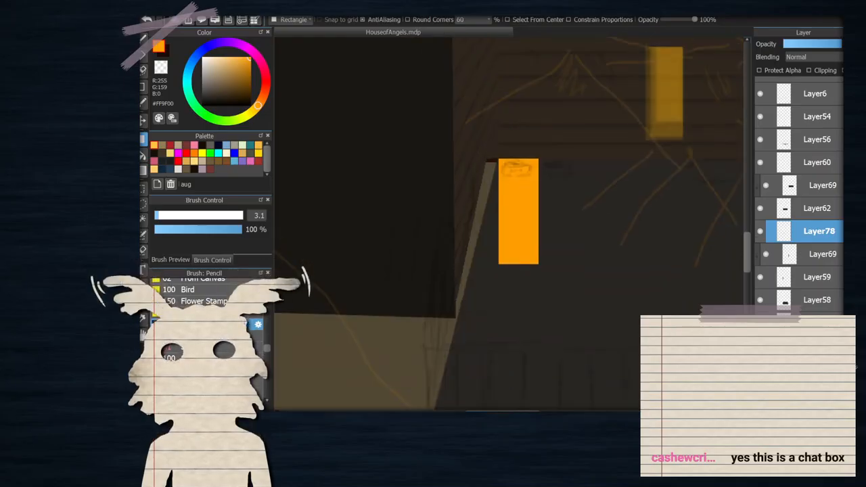
# Start a mesh transform on the orange rectangle, tilting it to the gap's slope and moving it over the gap
pyautogui.hotkey('ctrl', 't')
pyautogui.moveTo(580, 189); pyautogui.dragTo(579, 204)
pyautogui.moveTo(531, 172); pyautogui.dragTo(492, 206)
pyautogui.scroll(5, 484, 224)
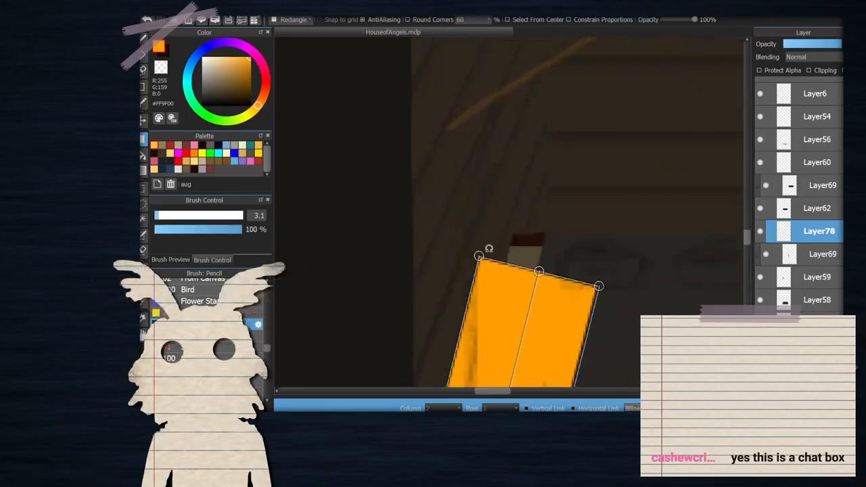
# Reshape the mesh's upper points so the orange shape narrows to fit the top end of the slanted gap
pyautogui.moveTo(476, 272); pyautogui.dragTo(567, 173)
pyautogui.scroll(-2, 518, 168)
pyautogui.moveTo(716, 292); pyautogui.dragTo(609, 174)
pyautogui.moveTo(595, 261); pyautogui.dragTo(575, 176)
pyautogui.scroll(3, 584, 190)
pyautogui.moveTo(590, 206); pyautogui.dragTo(590, 234)
pyautogui.moveTo(645, 170); pyautogui.dragTo(658, 153)
pyautogui.moveTo(568, 183); pyautogui.dragTo(559, 154)
pyautogui.scroll(-3, 545, 179)
pyautogui.moveTo(512, 174); pyautogui.dragTo(512, 165)
pyautogui.scroll(-6, 520, 151)
pyautogui.scroll(-3, 523, 181)
# Pull the mesh's left and lower points onto the wall edge, tapering the orange shape to the gap's bottom corner
pyautogui.scroll(2, 525, 227)
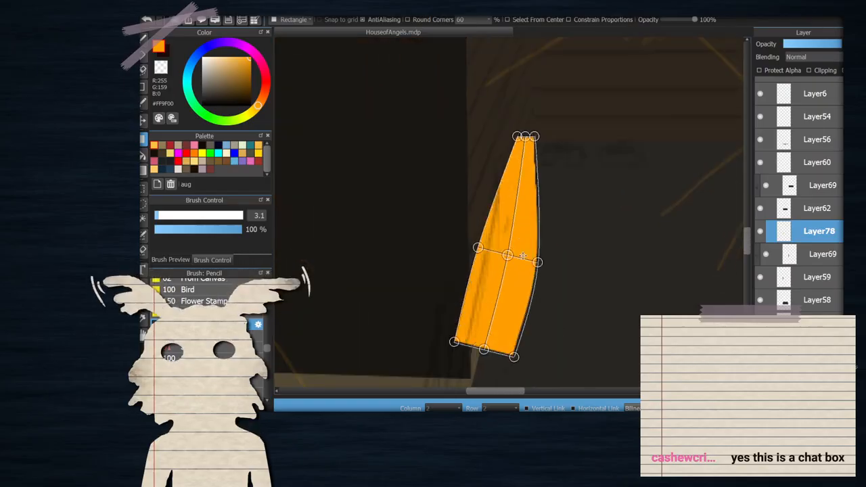
pyautogui.scroll(-3, 505, 248)
pyautogui.scroll(4, 478, 304)
pyautogui.moveTo(512, 167); pyautogui.dragTo(522, 188)
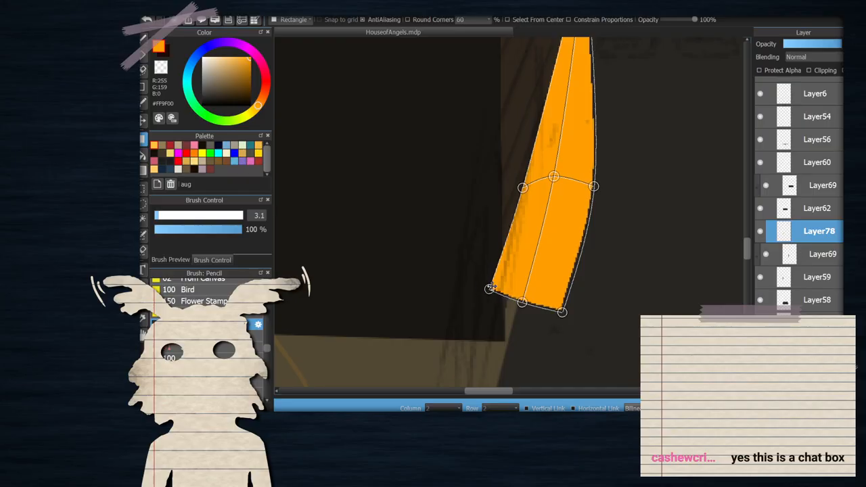
pyautogui.moveTo(486, 291); pyautogui.dragTo(536, 259)
pyautogui.scroll(4, 507, 276)
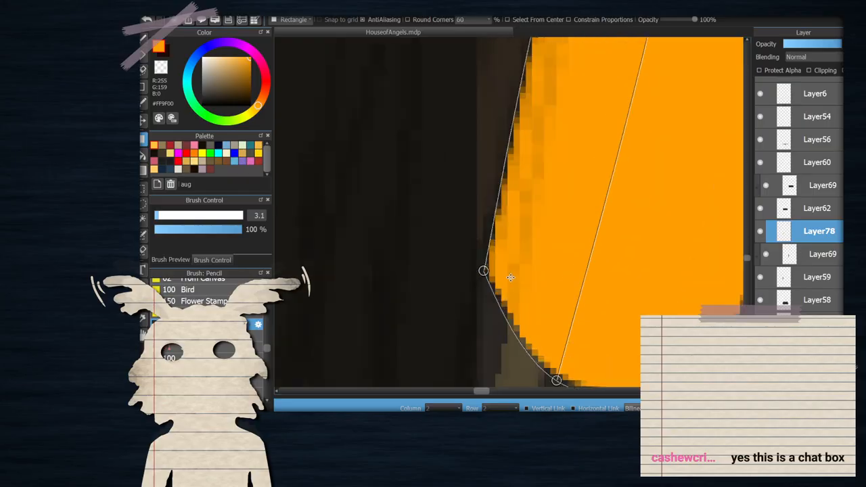
pyautogui.moveTo(483, 271); pyautogui.dragTo(472, 254)
pyautogui.scroll(-3, 471, 229)
pyautogui.scroll(1, 497, 291)
pyautogui.moveTo(505, 290); pyautogui.dragTo(480, 341)
pyautogui.moveTo(588, 304); pyautogui.dragTo(469, 365)
pyautogui.scroll(3, 473, 358)
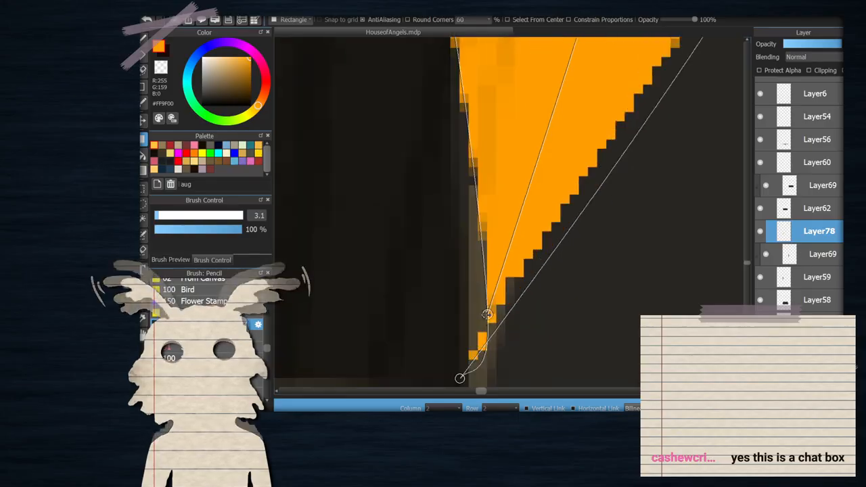
pyautogui.moveTo(488, 314); pyautogui.dragTo(461, 322)
pyautogui.scroll(-2, 475, 326)
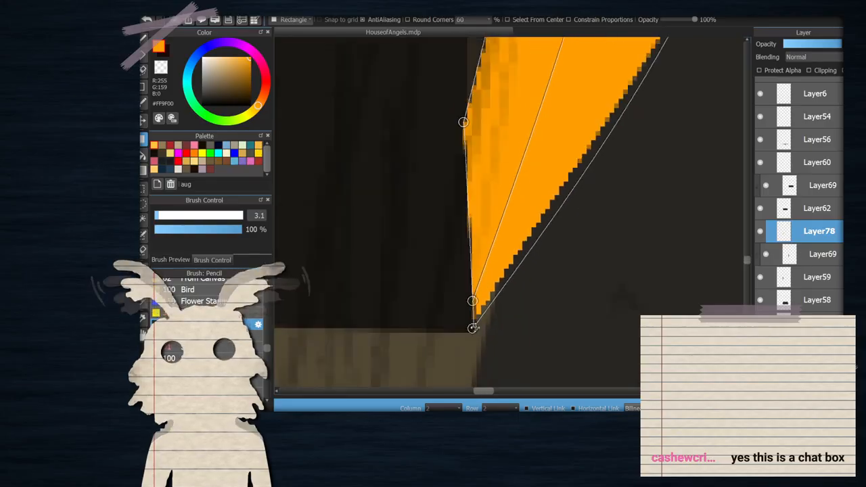
# Pull the mesh's right middle point inward to slim the orange shape along the gap, and apply the transform
pyautogui.scroll(-4, 429, 168)
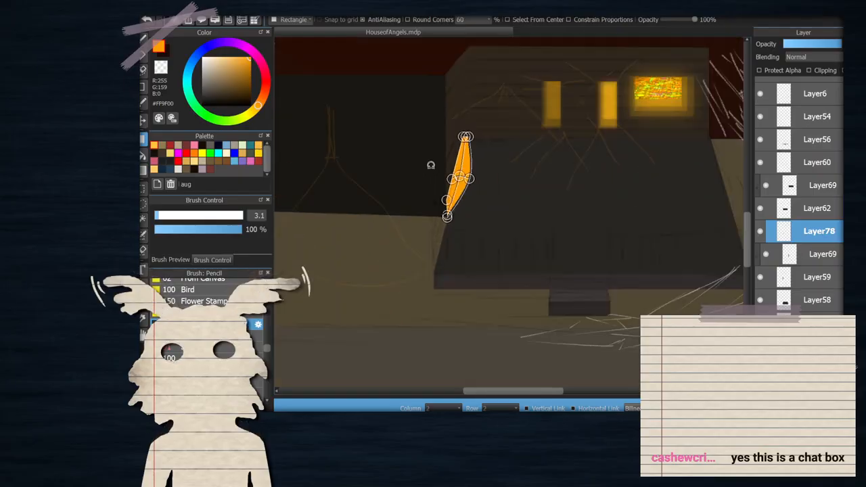
pyautogui.scroll(5, 583, 241)
pyautogui.moveTo(611, 259); pyautogui.dragTo(554, 203)
pyautogui.scroll(-3, 556, 203)
pyautogui.scroll(1, 561, 208)
pyautogui.press('Return')
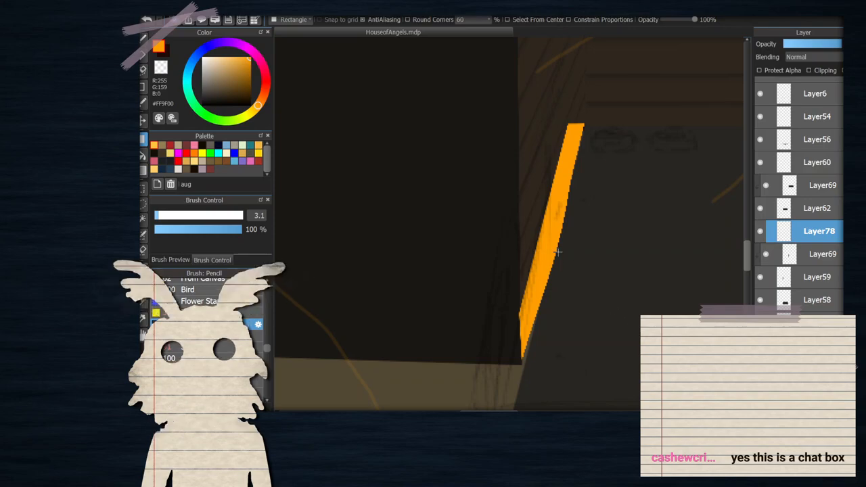
# Move Layer78 directly above Layer59, turn off its clipping, and merge it down into Layer59
pyautogui.scroll(-3, 648, 245)
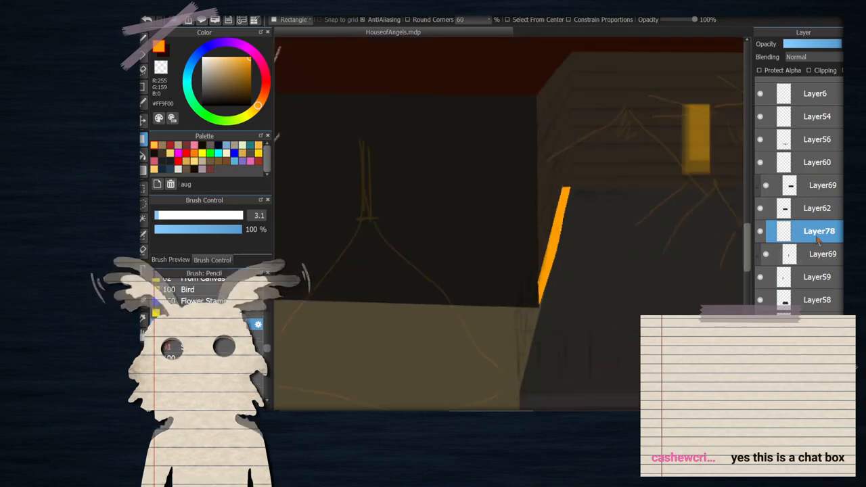
pyautogui.moveTo(817, 237); pyautogui.dragTo(816, 256)
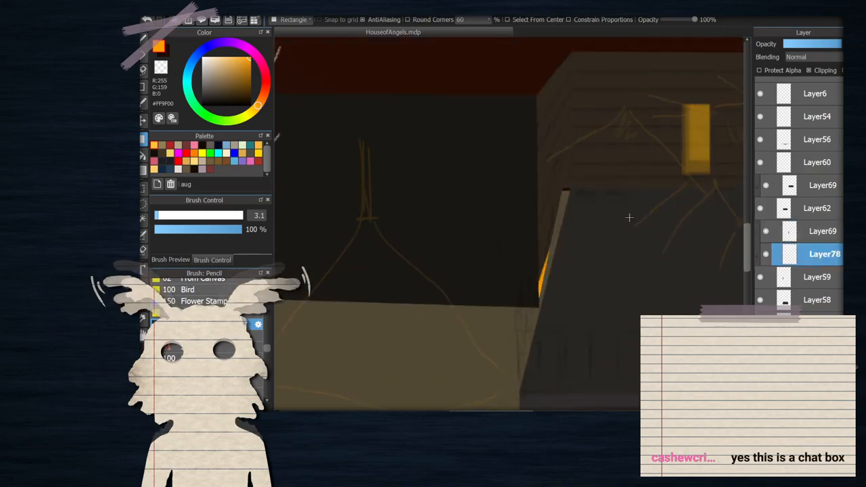
pyautogui.scroll(1, 623, 218)
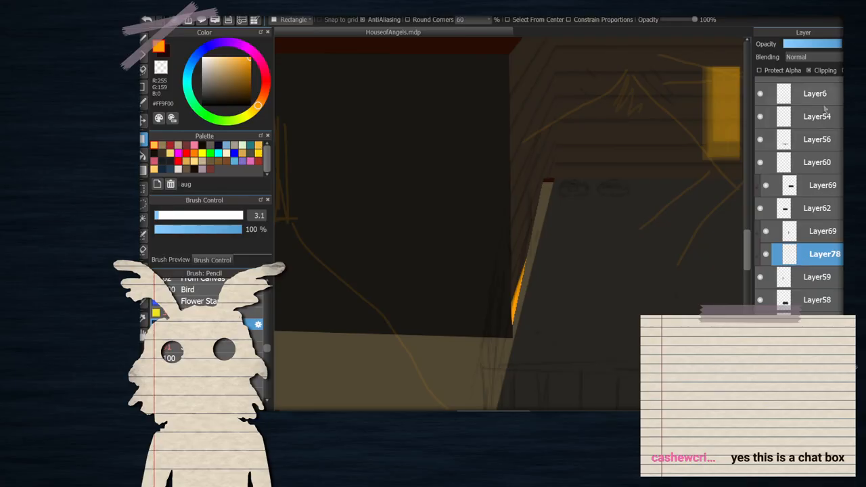
pyautogui.click(825, 72)
pyautogui.scroll(2, 548, 202)
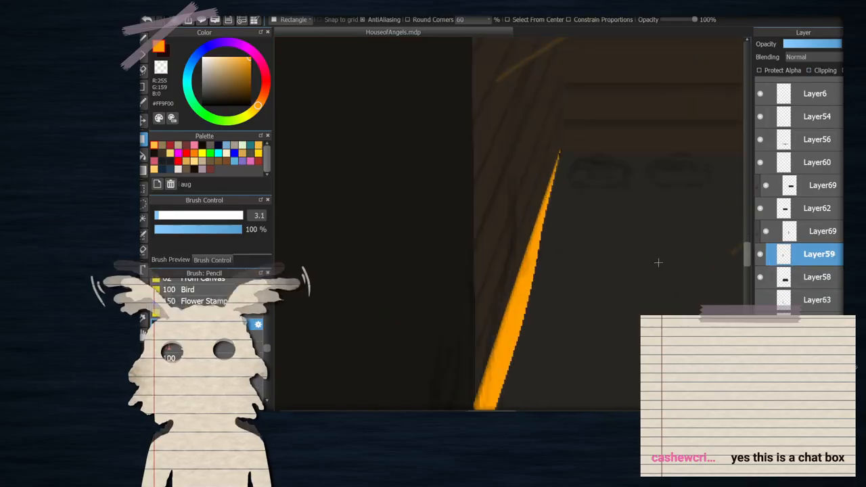
pyautogui.scroll(-2, 657, 235)
# Stretch the clipped Layer69 siding texture above Layer59 wider and downward so it covers the orange wedge, and apply the transform
pyautogui.click(802, 231)
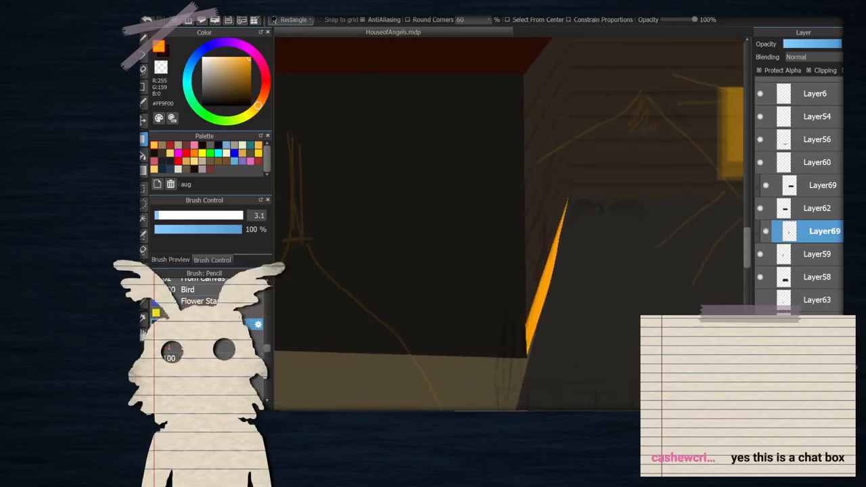
pyautogui.hotkey('ctrl', 't')
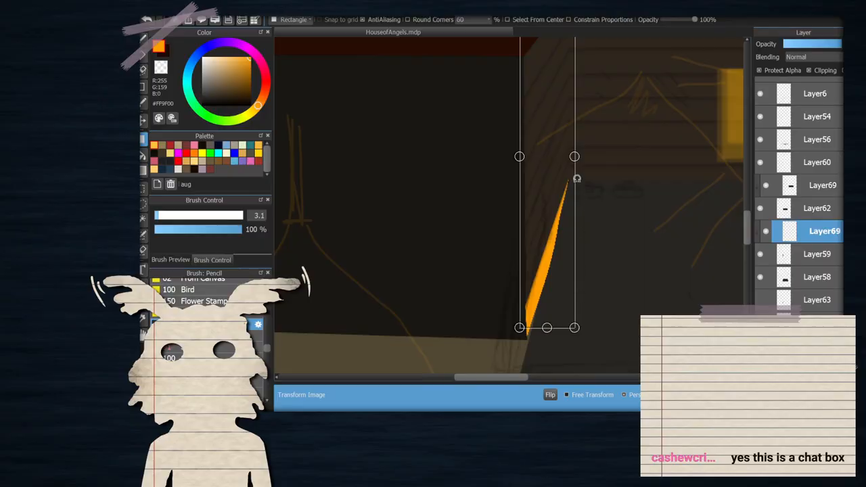
pyautogui.moveTo(578, 185); pyautogui.dragTo(587, 260)
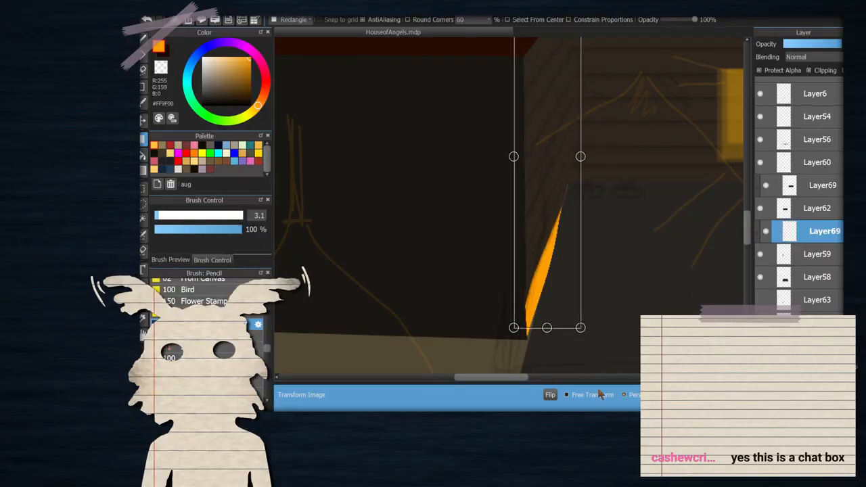
pyautogui.moveTo(582, 330)
pyautogui.mouseDown()
pyautogui.moveTo(606, 352)
pyautogui.moveTo(592, 356)
pyautogui.mouseUp()
pyautogui.moveTo(543, 331)
pyautogui.mouseDown()
pyautogui.moveTo(560, 377)
pyautogui.moveTo(554, 385)
pyautogui.mouseUp()
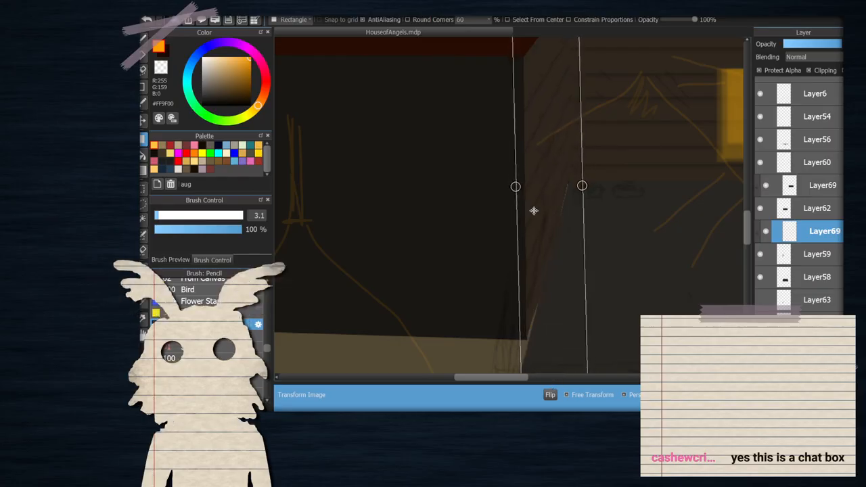
pyautogui.scroll(-2, 533, 210)
pyautogui.scroll(1, 532, 82)
pyautogui.moveTo(529, 45); pyautogui.dragTo(520, 45)
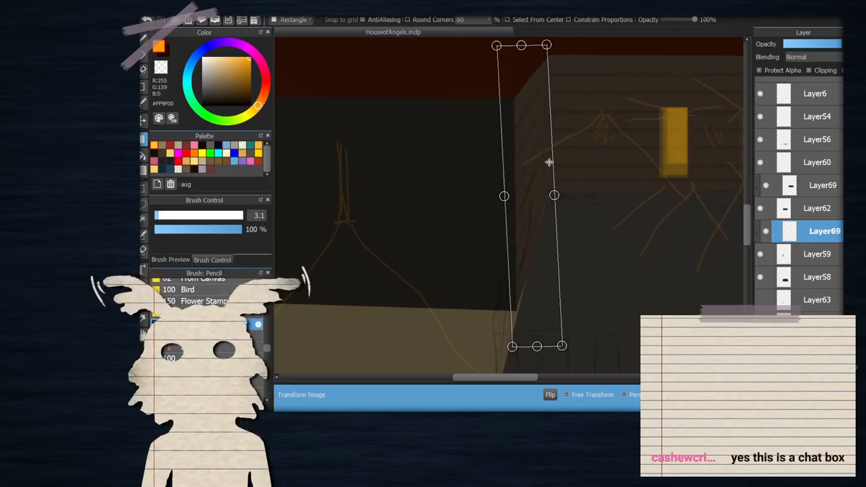
pyautogui.scroll(1, 561, 181)
pyautogui.press('Return')
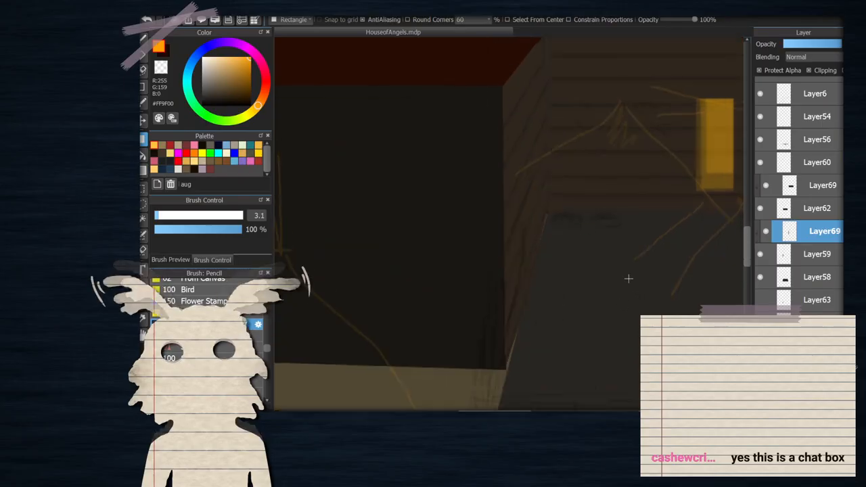
# Transform the Layer69 siding texture over Layer59 again, widening it slightly past the slanted edge, and apply it
pyautogui.scroll(-1, 544, 150)
pyautogui.click(805, 185)
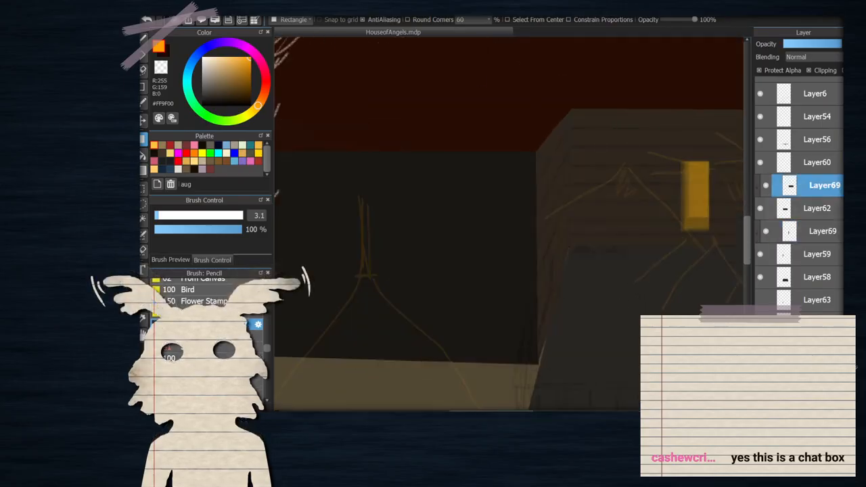
pyautogui.click(809, 234)
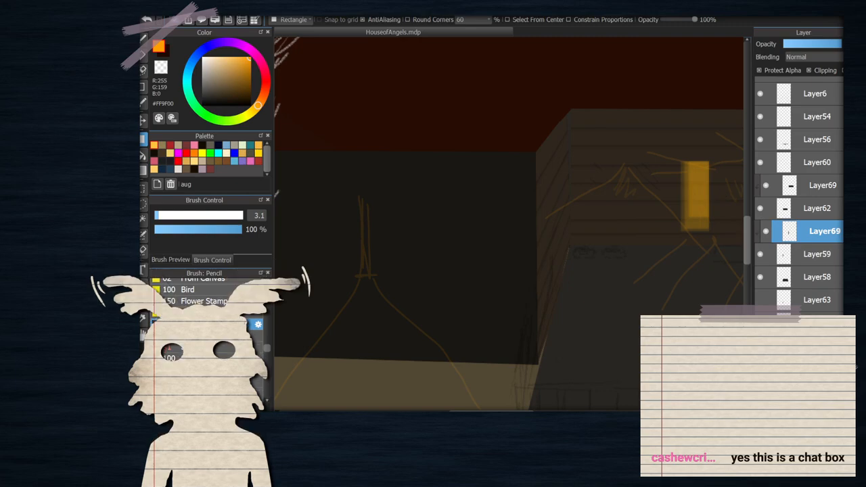
pyautogui.hotkey('ctrl', 't')
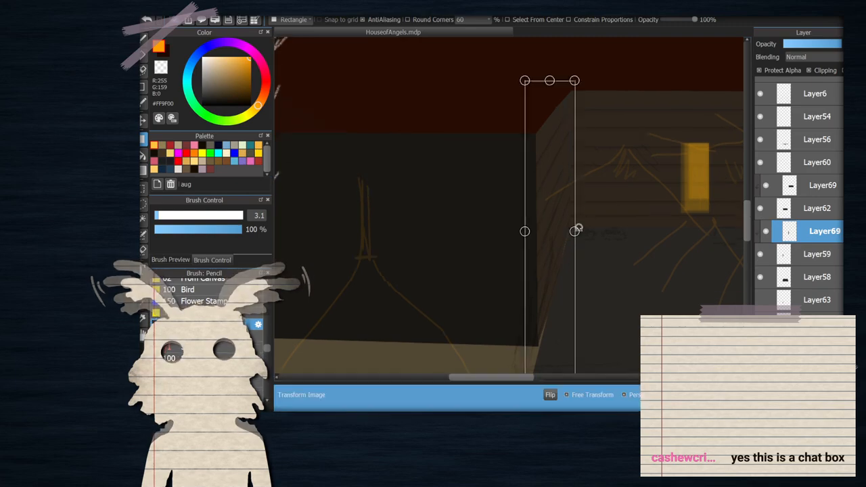
pyautogui.moveTo(578, 228); pyautogui.dragTo(581, 222)
pyautogui.press('Return')
pyautogui.scroll(-2, 575, 227)
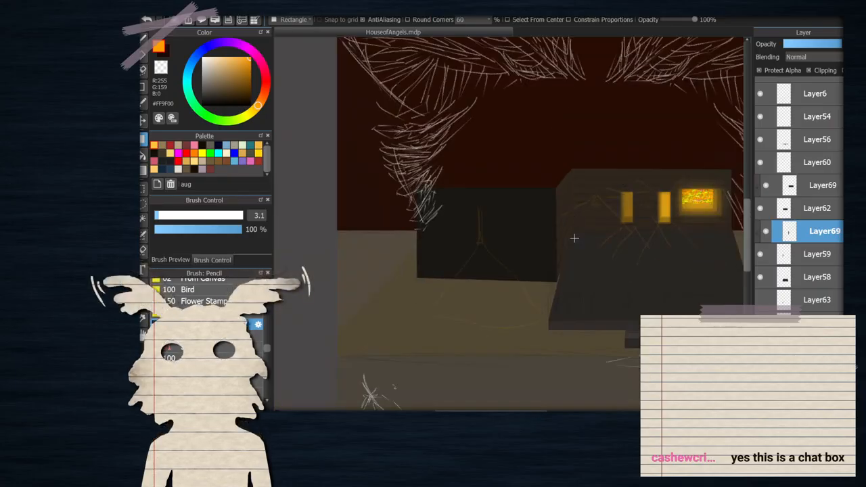
pyautogui.scroll(1, 601, 273)
pyautogui.scroll(2, 575, 279)
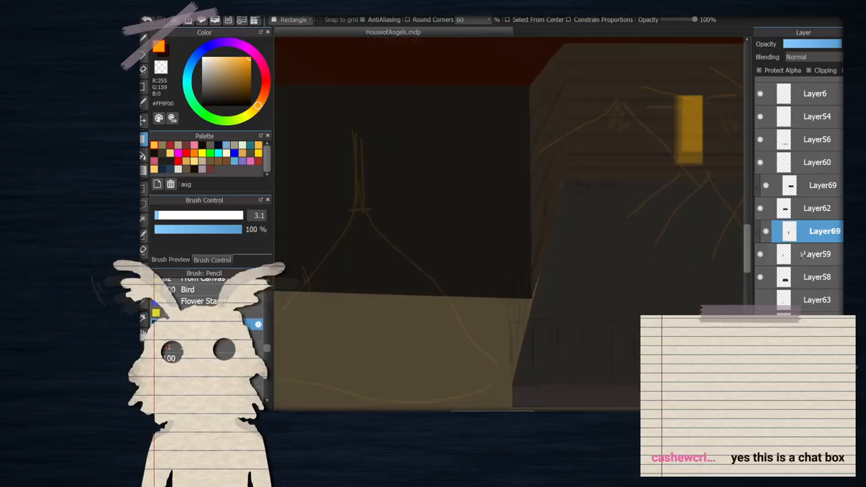
# Toggle Layer58's visibility off and on to check it, and add a new layer above the topmost Layer69
pyautogui.click(766, 278)
pyautogui.click(761, 277)
pyautogui.click(761, 278)
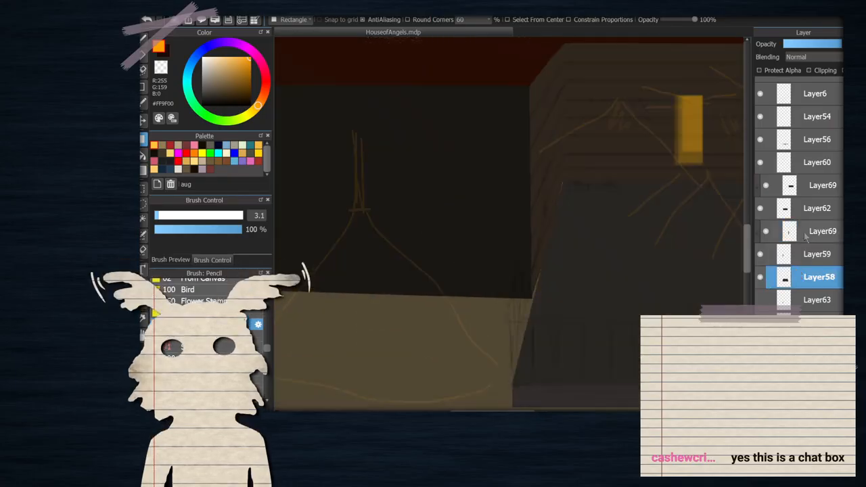
pyautogui.press('Up')
pyautogui.press('Up')
pyautogui.press('Up')
pyautogui.press('Up')
pyautogui.hotkey('ctrl', 'shift', 'n')
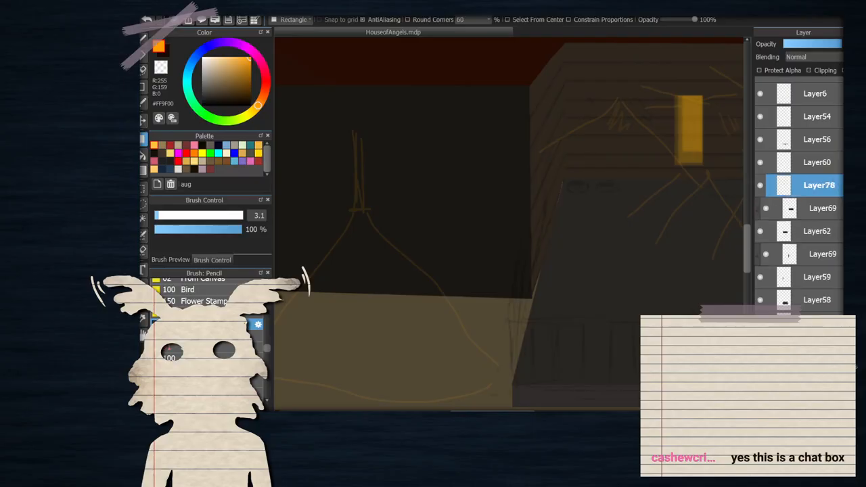
# Select Layer58 and sample its dark grey slope colour #292622 from the canvas
pyautogui.press('i')
pyautogui.click(566, 234)
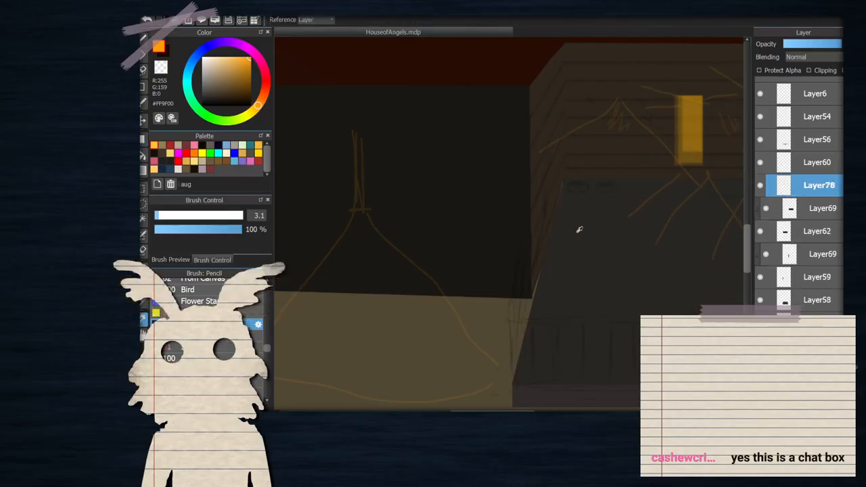
pyautogui.click(817, 300)
pyautogui.click(577, 261)
pyautogui.click(144, 88)
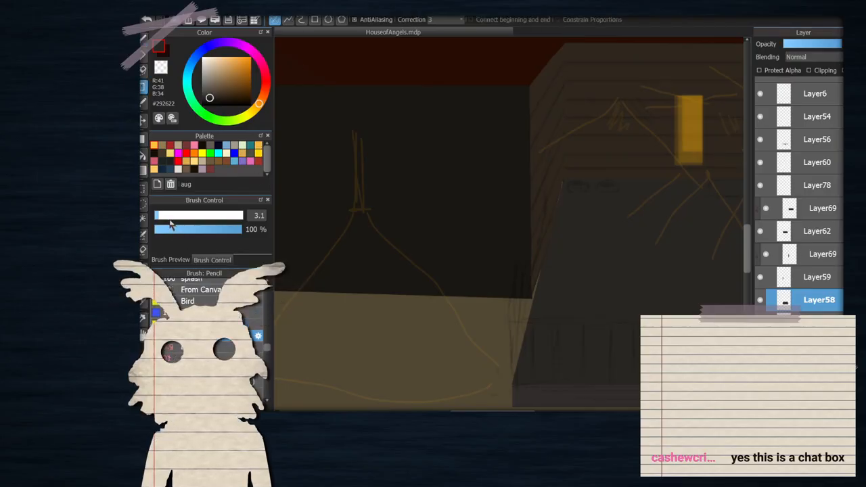
# Paint a straight 3.1-wide Pencil line on Layer58 down the slanted edge to the side wall's bottom corner
pyautogui.scroll(2, 570, 183)
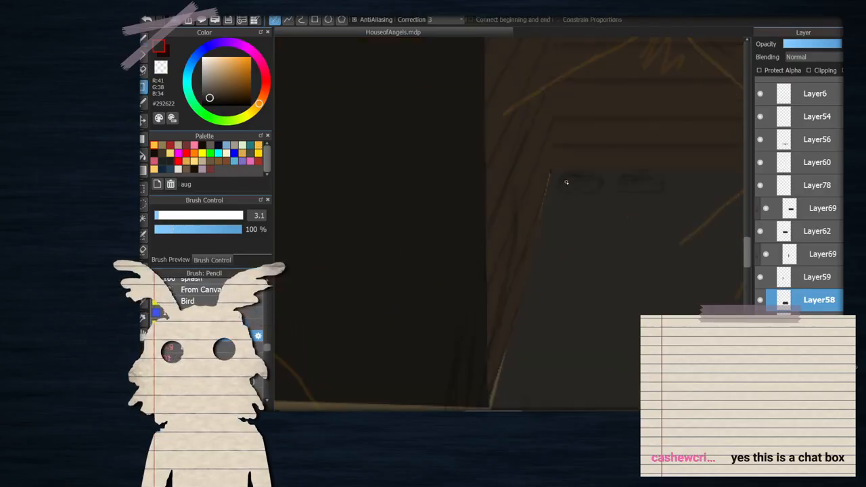
pyautogui.scroll(-3, 566, 182)
pyautogui.scroll(2, 595, 237)
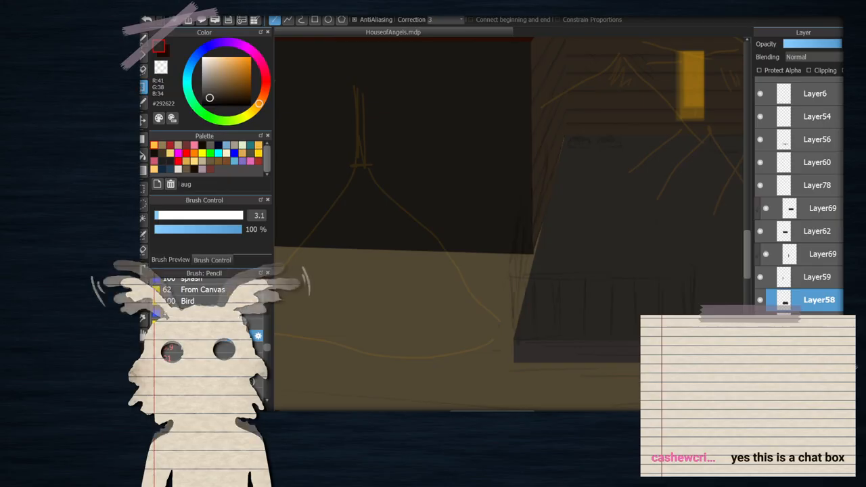
pyautogui.press('b')
pyautogui.scroll(3, 499, 112)
pyautogui.click(635, 155)
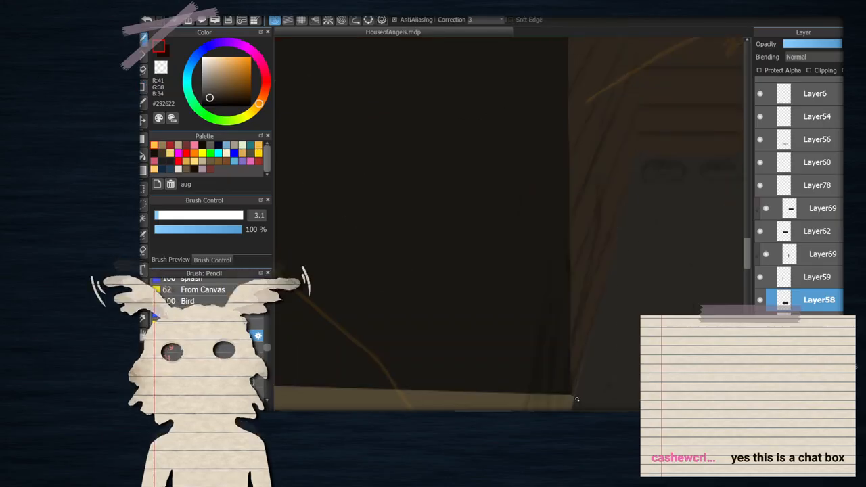
pyautogui.scroll(-3, 568, 298)
pyautogui.scroll(3, 574, 328)
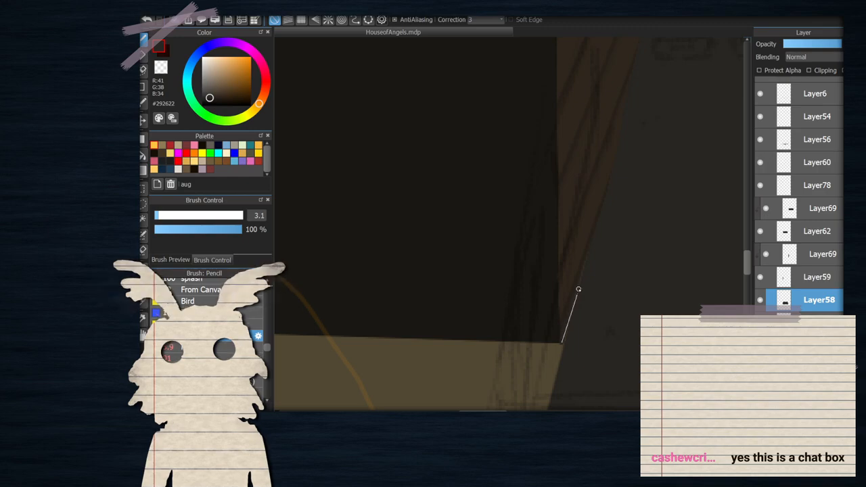
pyautogui.keyDown('shift'); pyautogui.click(563, 345); pyautogui.keyUp('shift')
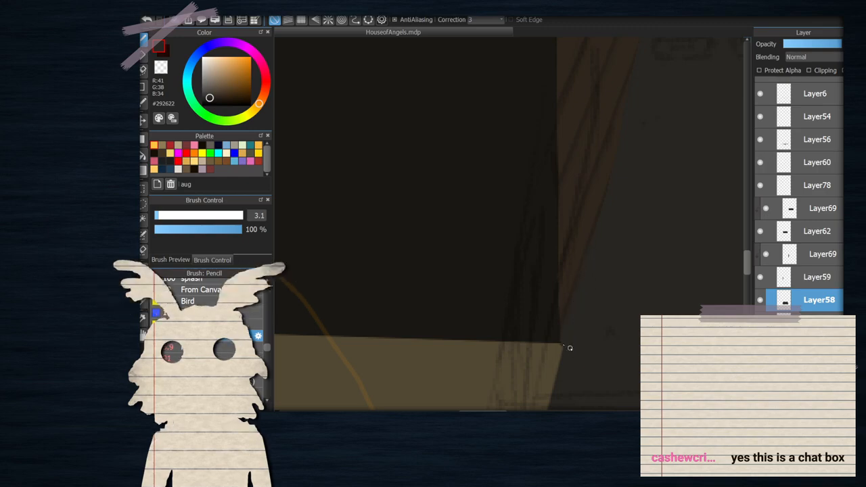
# Paint a second straight line on Layer58 from the dark slope's lower corner up to the wall's bottom corner
pyautogui.scroll(-3, 562, 380)
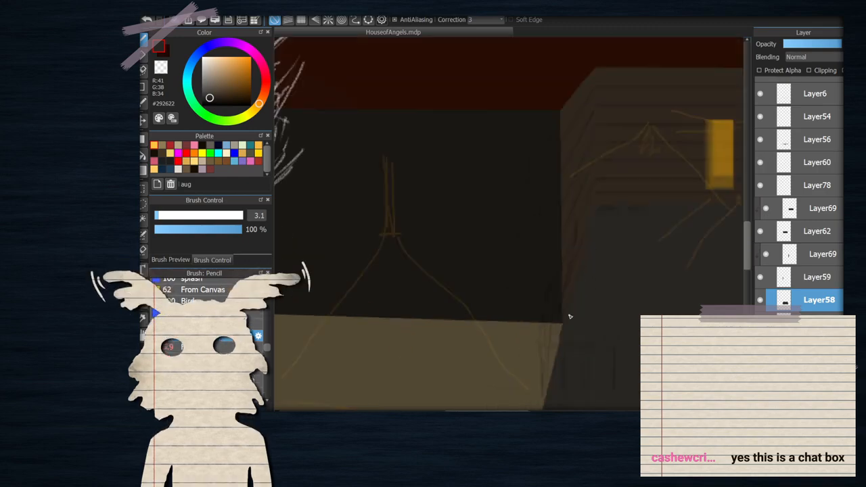
pyautogui.scroll(3, 521, 363)
pyautogui.click(513, 371)
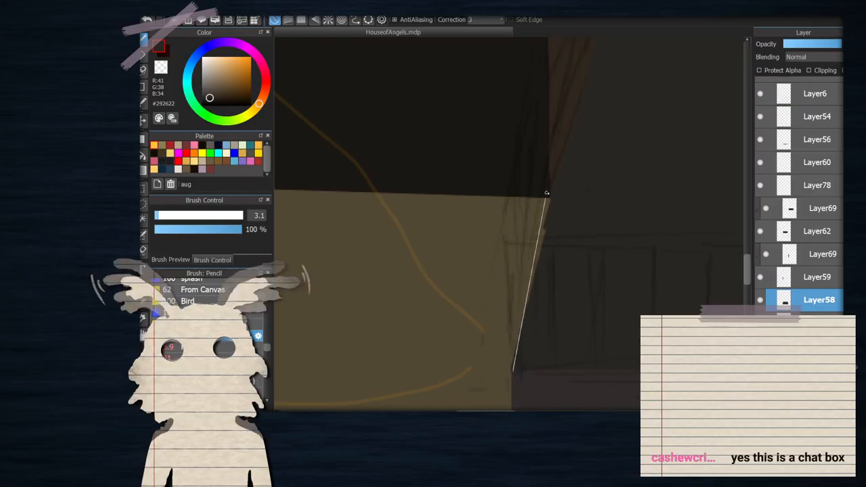
pyautogui.keyDown('shift'); pyautogui.click(556, 185); pyautogui.keyUp('shift')
pyautogui.scroll(-3, 601, 195)
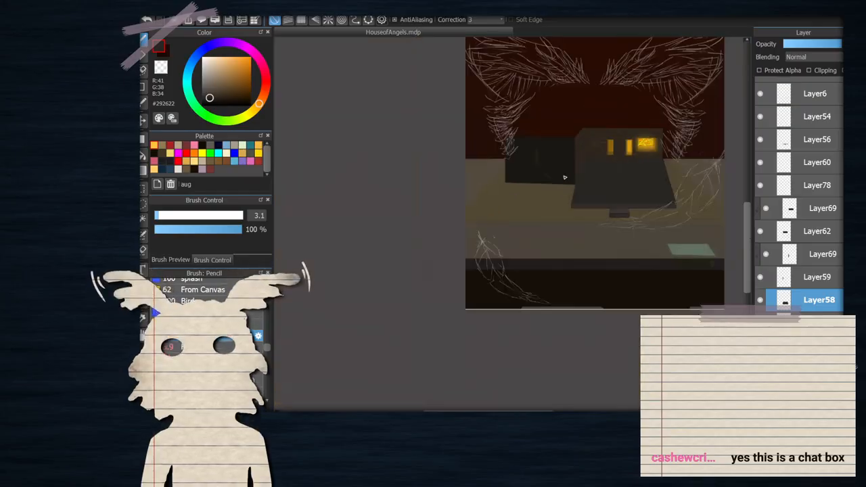
# Move Layer61, the dark side building, up the layer stack to directly above Layer78
pyautogui.scroll(3, 610, 91)
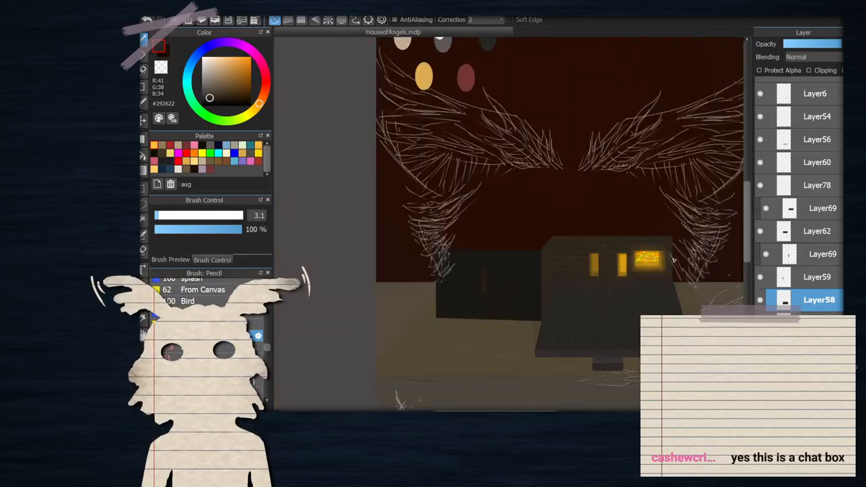
pyautogui.scroll(-2, 623, 268)
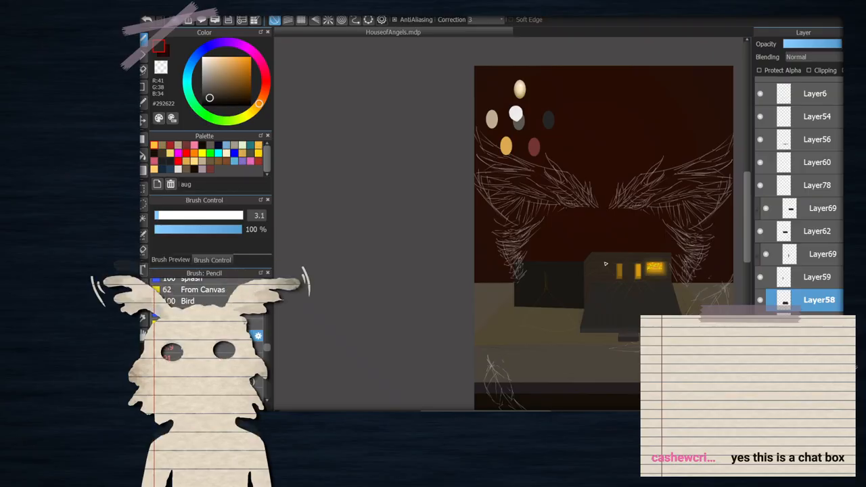
pyautogui.scroll(2, 605, 264)
pyautogui.scroll(-1, 596, 255)
pyautogui.scroll(-1, 804, 233)
pyautogui.click(802, 204)
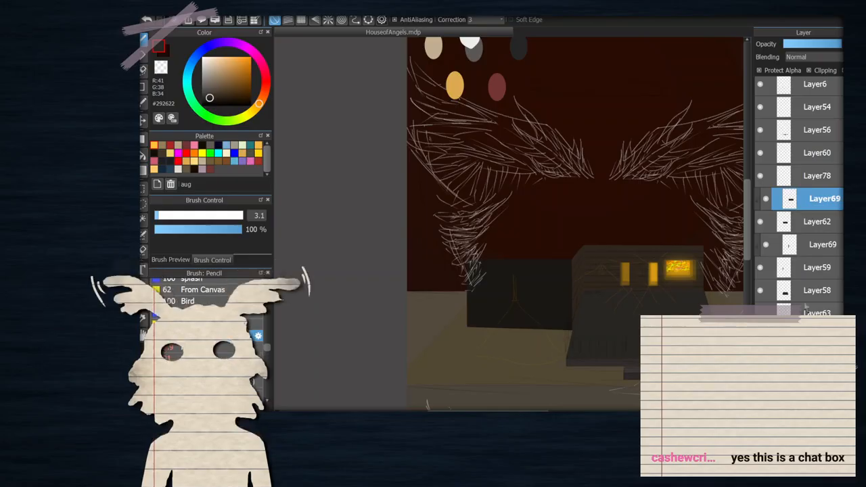
pyautogui.click(805, 360)
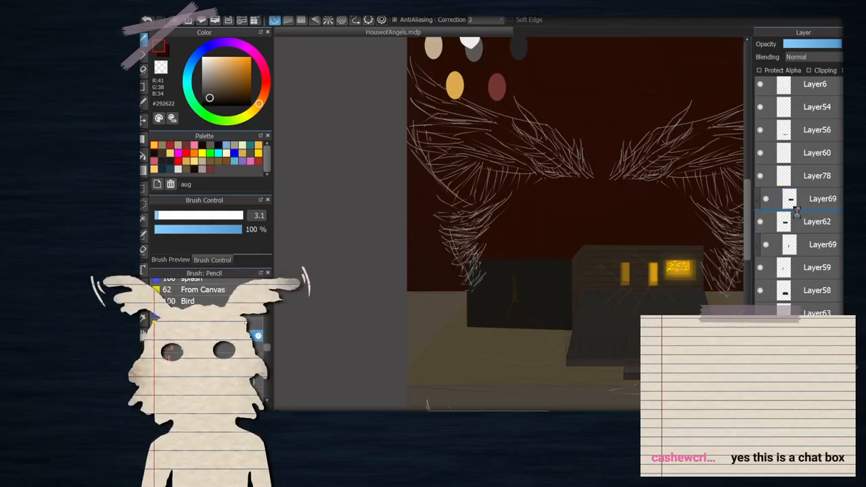
pyautogui.moveTo(798, 214); pyautogui.dragTo(799, 171)
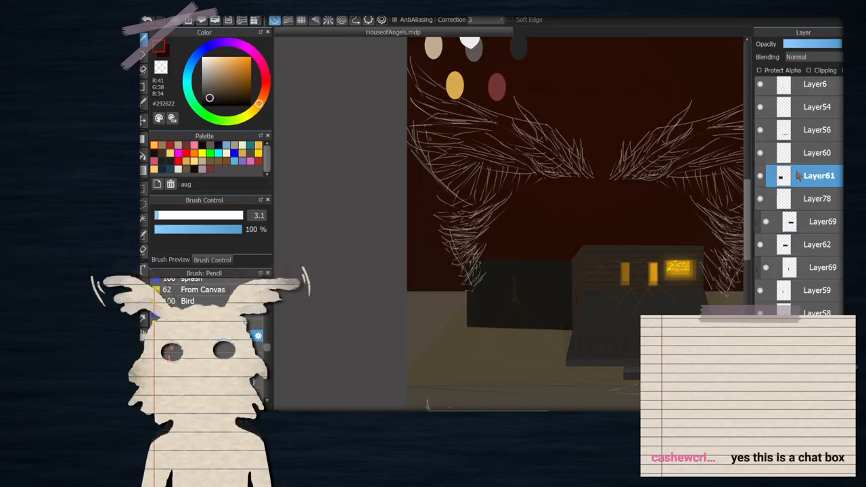
# Place a copy of the front wall's Layer69 siding above Layer61, clip it, and move it over the dark side building
pyautogui.scroll(4, 535, 305)
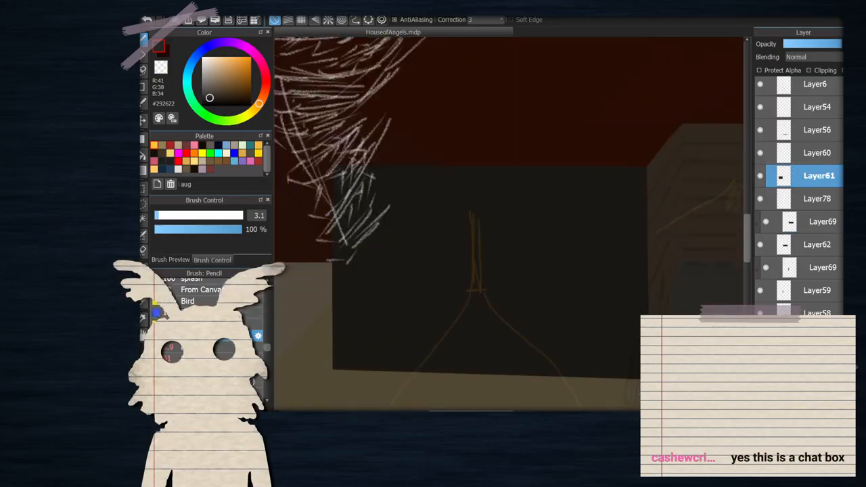
pyautogui.scroll(-3, 620, 282)
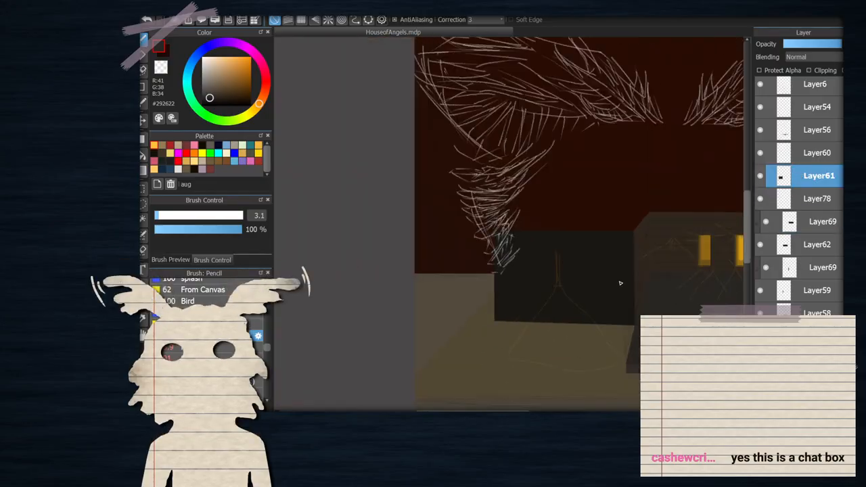
pyautogui.scroll(3, 643, 287)
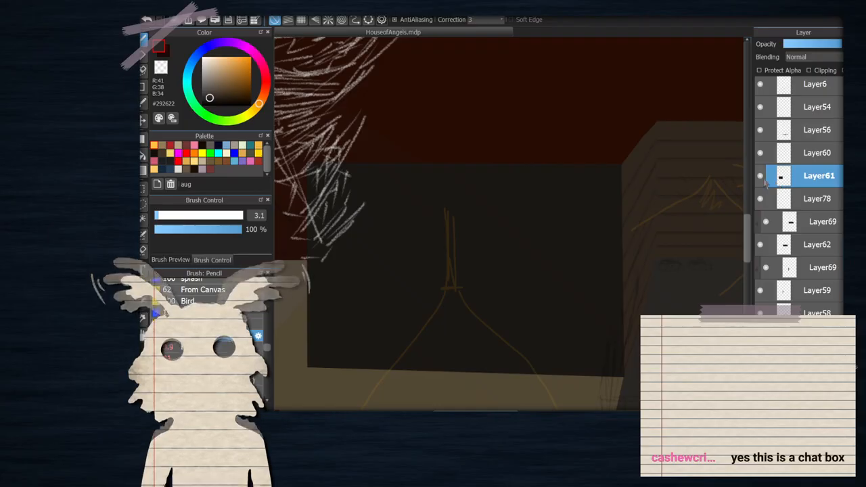
pyautogui.moveTo(802, 221); pyautogui.dragTo(810, 168)
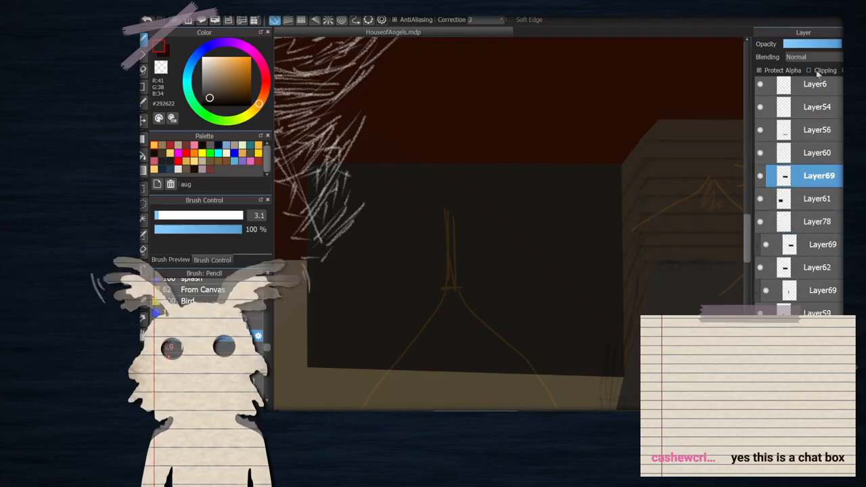
pyautogui.scroll(-3, 603, 162)
pyautogui.click(143, 121)
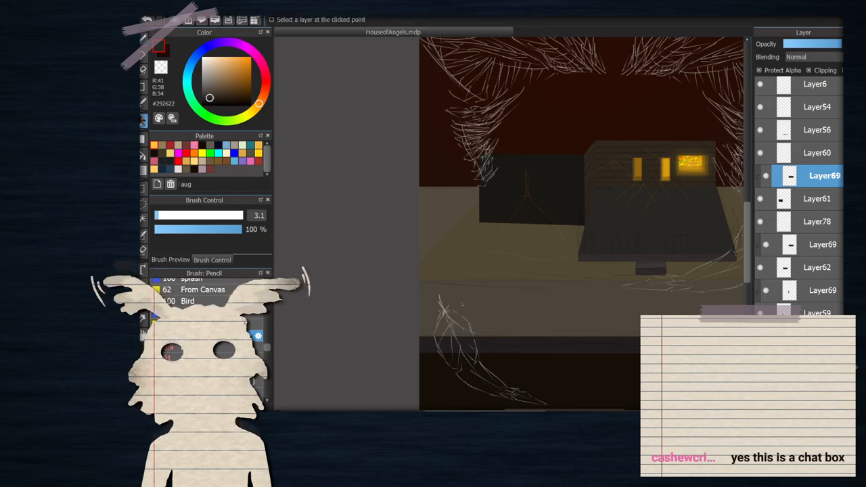
pyautogui.moveTo(626, 204); pyautogui.dragTo(509, 229)
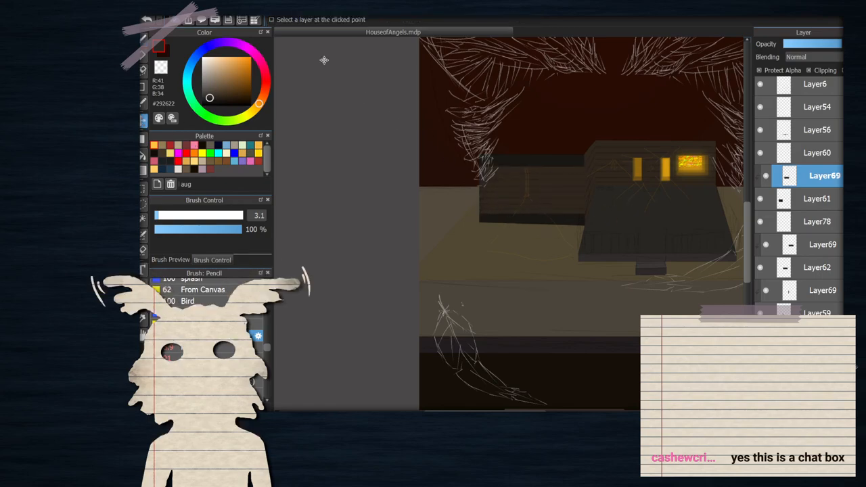
# Stretch the clipped Layer69 siding copy vertically over the dark side building and pull its upper corner toward the front wall, then apply the transform
pyautogui.hotkey('ctrl', 't')
pyautogui.scroll(2, 539, 147)
pyautogui.moveTo(559, 155); pyautogui.dragTo(557, 126)
pyautogui.moveTo(553, 264); pyautogui.dragTo(555, 282)
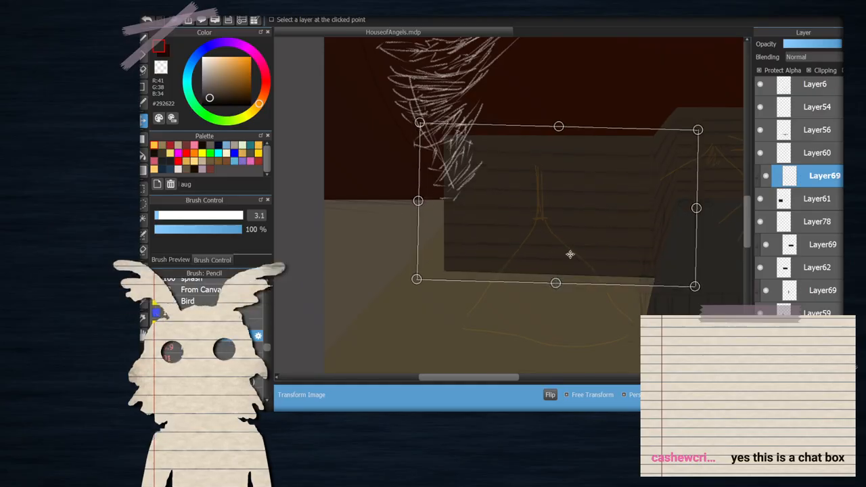
pyautogui.moveTo(698, 130); pyautogui.dragTo(706, 136)
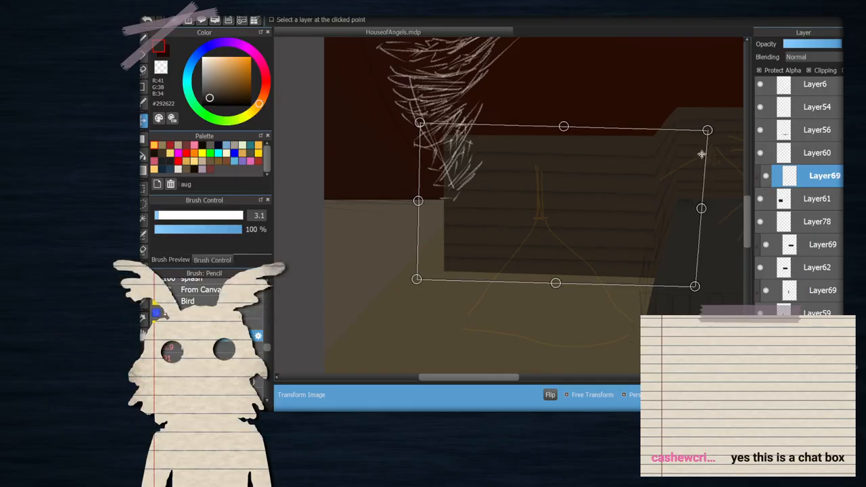
pyautogui.press('Return')
pyautogui.scroll(3, 665, 203)
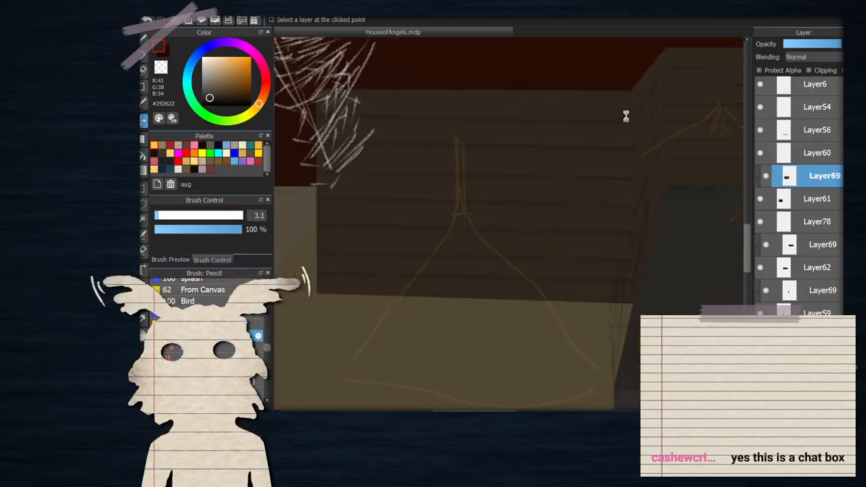
# Select Layer61 and the Brush tool, and examine how the side building's siding meets the slanted wall
pyautogui.scroll(-5, 636, 123)
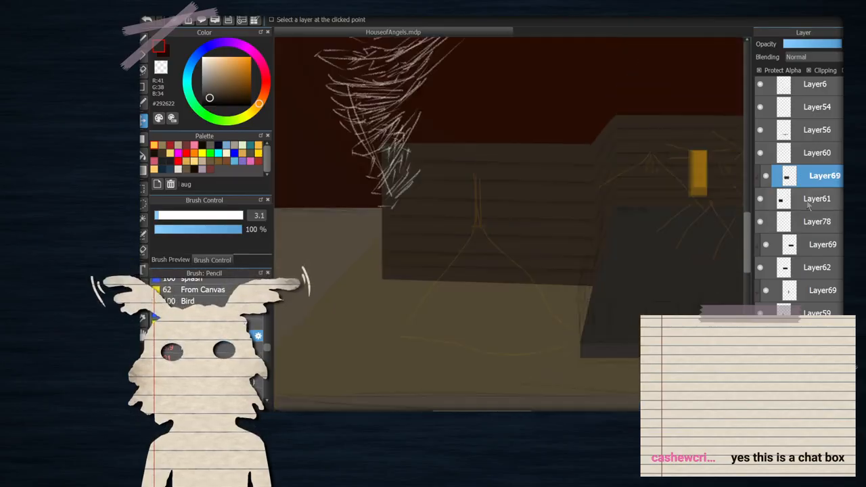
pyautogui.click(785, 199)
pyautogui.scroll(2, 641, 216)
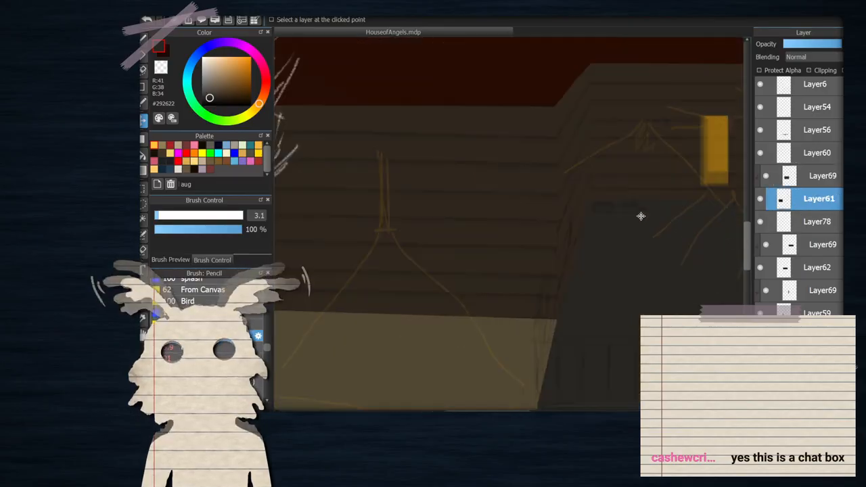
pyautogui.click(142, 103)
pyautogui.click(142, 55)
pyautogui.click(143, 39)
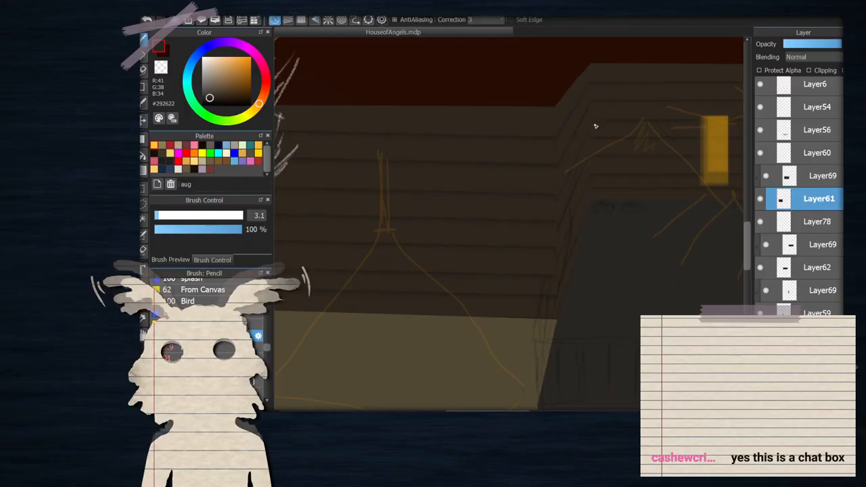
pyautogui.scroll(2, 525, 98)
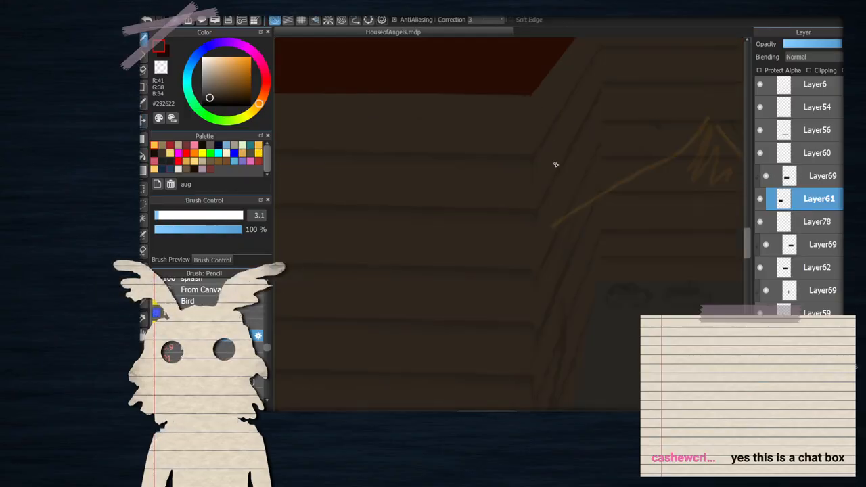
pyautogui.scroll(-3, 555, 165)
pyautogui.scroll(3, 553, 222)
pyautogui.scroll(-3, 562, 233)
pyautogui.scroll(3, 559, 88)
pyautogui.scroll(-5, 580, 251)
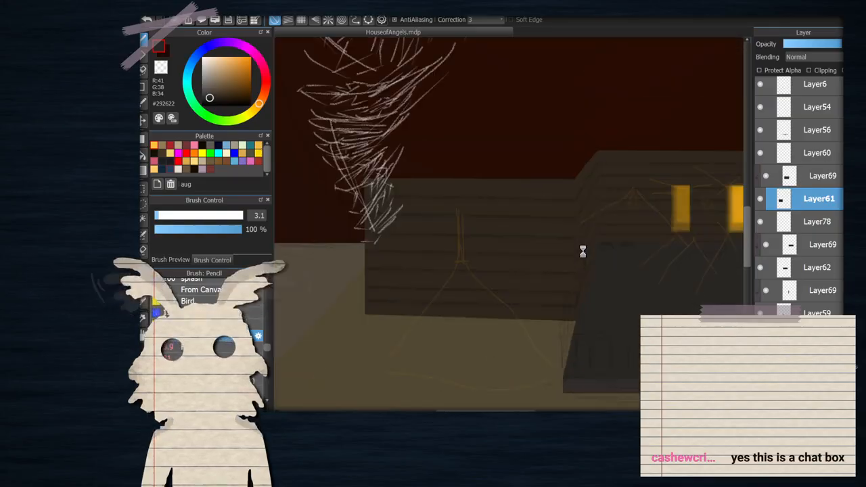
pyautogui.scroll(-2, 601, 212)
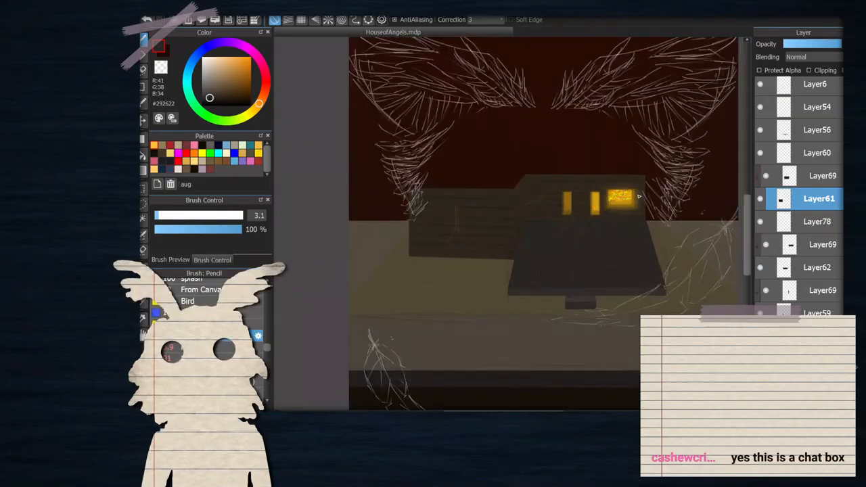
# Hide the white wing sketch on Layer5 and select Folder29
pyautogui.scroll(3, 769, 174)
pyautogui.scroll(1, 769, 174)
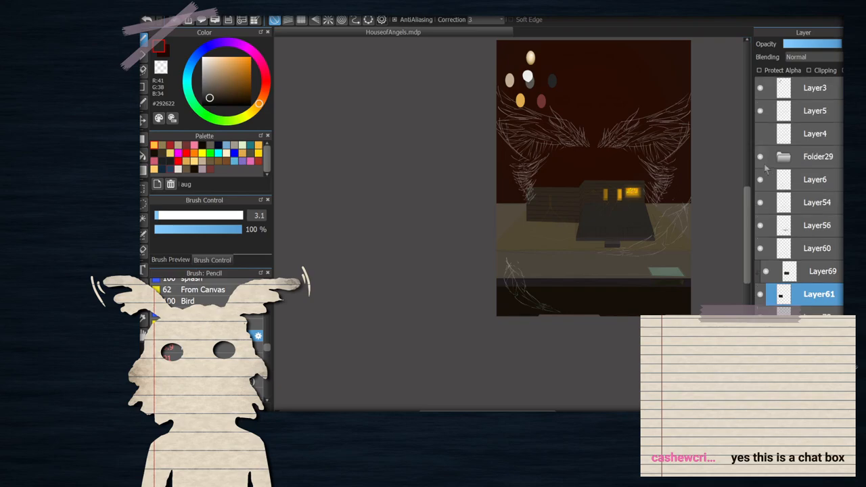
pyautogui.click(761, 111)
pyautogui.scroll(-5, 780, 257)
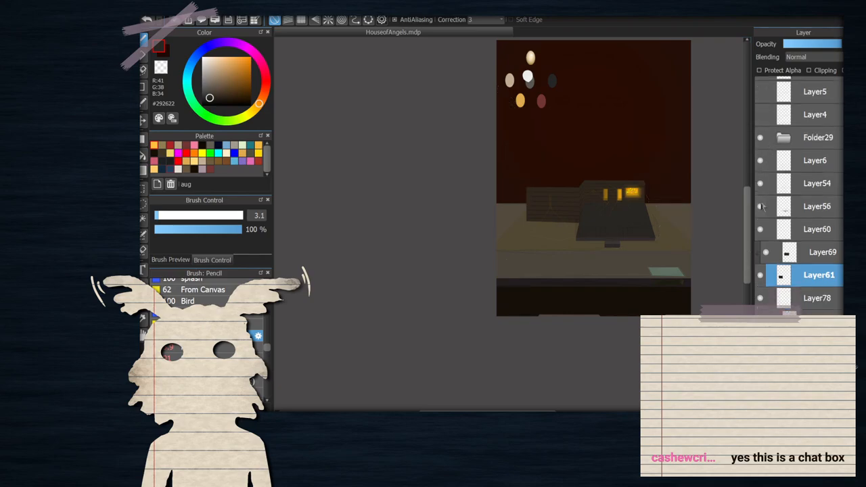
pyautogui.scroll(5, 780, 226)
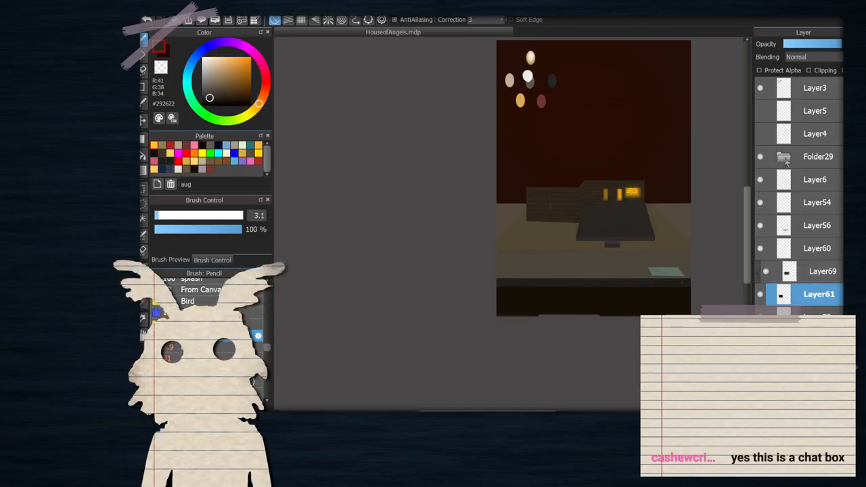
pyautogui.click(782, 158)
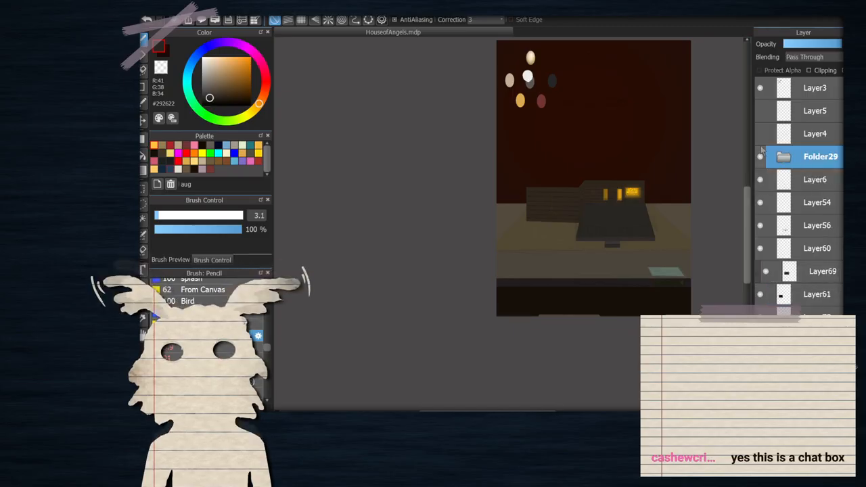
pyautogui.scroll(-2, 785, 293)
pyautogui.scroll(-8, 783, 287)
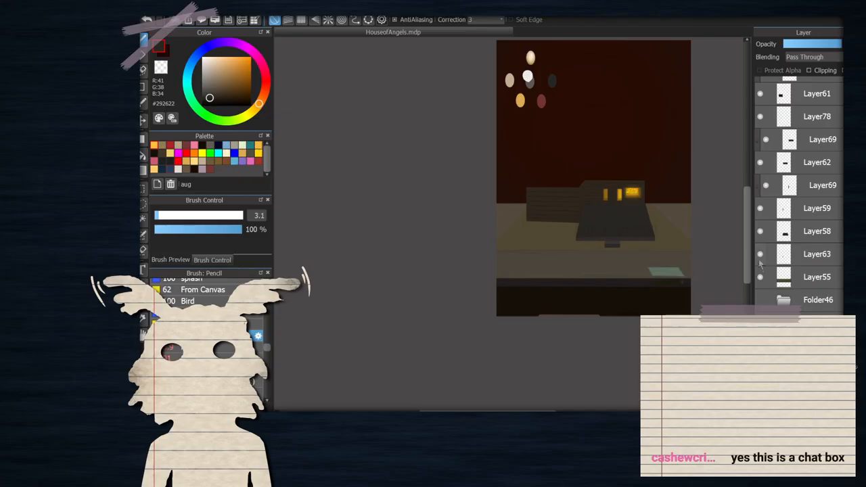
# Show the painted wings and target backdrop in Folder46, and hide the colour swatches on Layer3
pyautogui.click(761, 299)
pyautogui.scroll(1, 602, 145)
pyautogui.scroll(-1, 660, 177)
pyautogui.scroll(10, 783, 199)
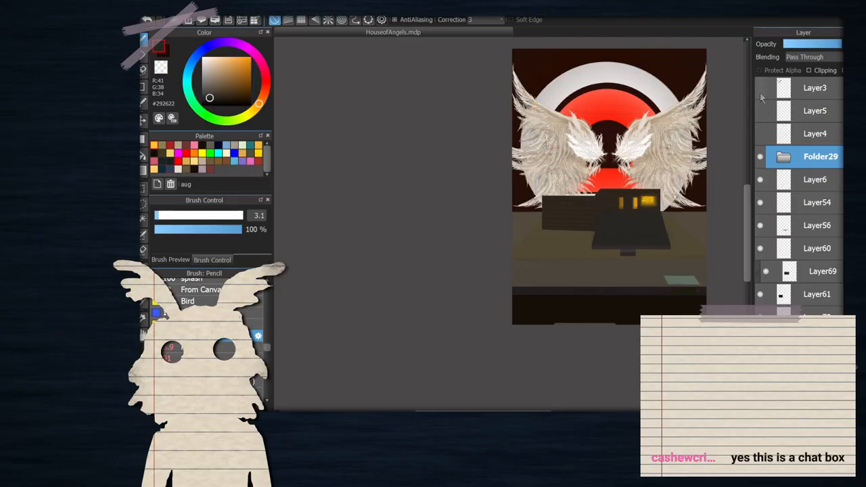
# Hide Layer63 and Layer6
pyautogui.scroll(1, 725, 223)
pyautogui.scroll(-9, 776, 264)
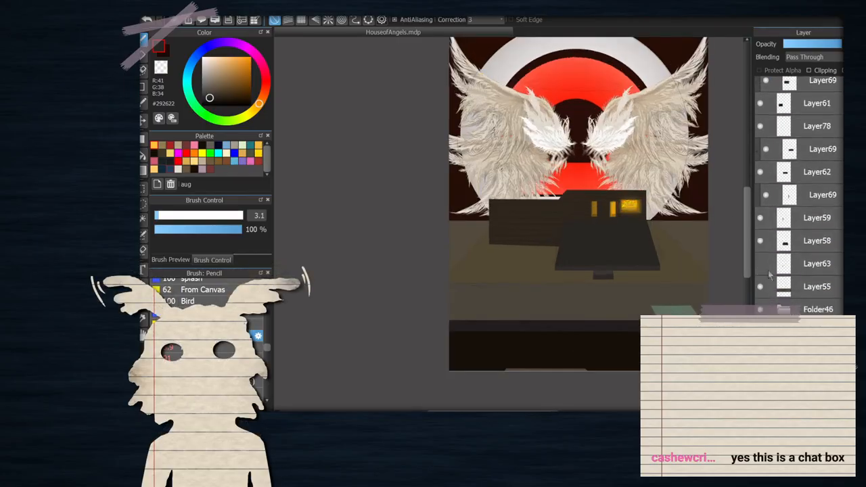
pyautogui.scroll(-1, 775, 263)
pyautogui.scroll(10, 763, 245)
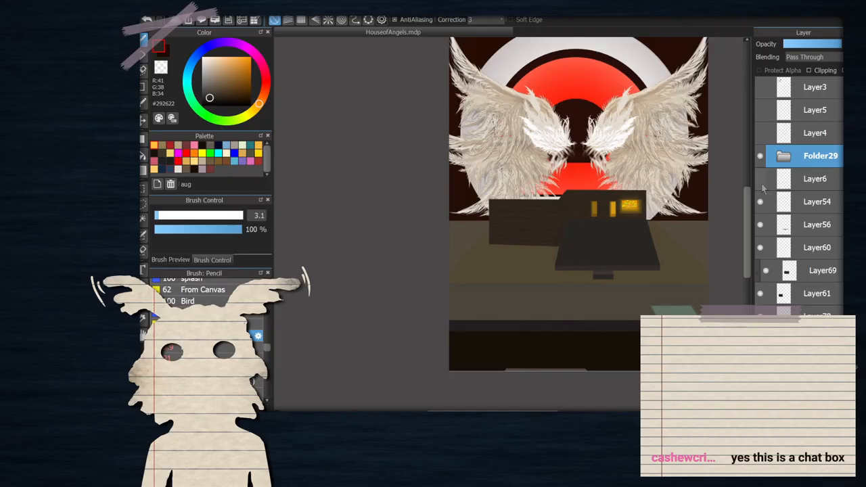
# Examine the house against the feathered wings and red backdrop, both close up and as a whole composition
pyautogui.scroll(1, 612, 201)
pyautogui.scroll(1, 599, 253)
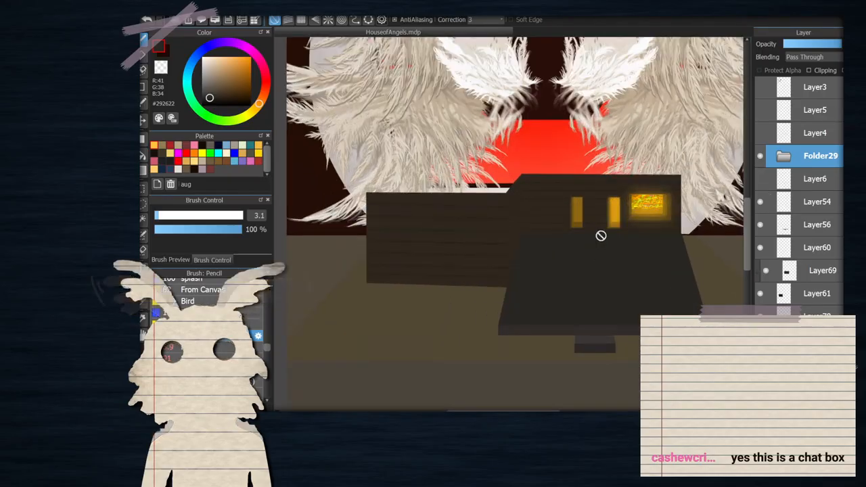
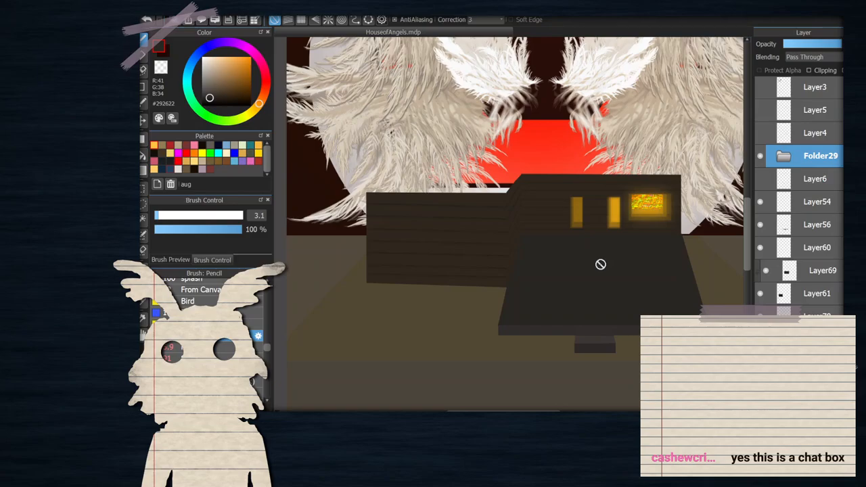
pyautogui.scroll(-3, 601, 264)
pyautogui.scroll(1, 559, 251)
pyautogui.scroll(-1, 548, 223)
pyautogui.scroll(5, 547, 217)
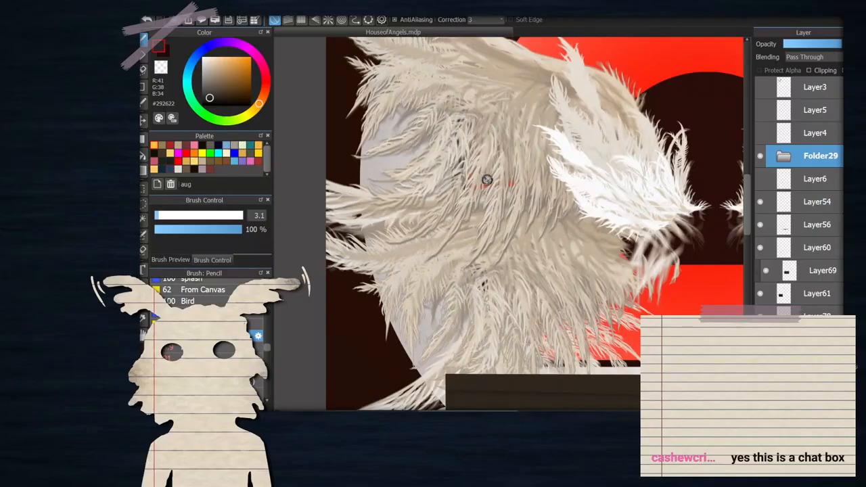
pyautogui.scroll(-5, 487, 177)
pyautogui.scroll(2, 574, 278)
pyautogui.scroll(-1, 574, 277)
pyautogui.scroll(2, 579, 275)
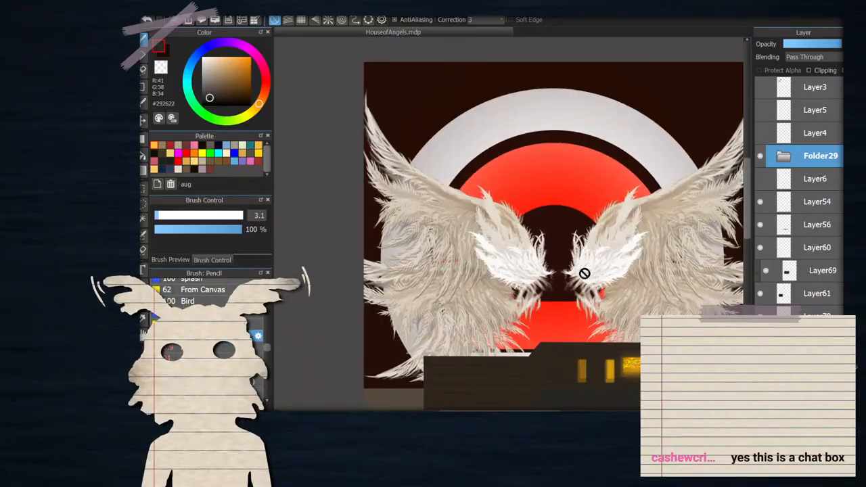
pyautogui.scroll(-3, 584, 273)
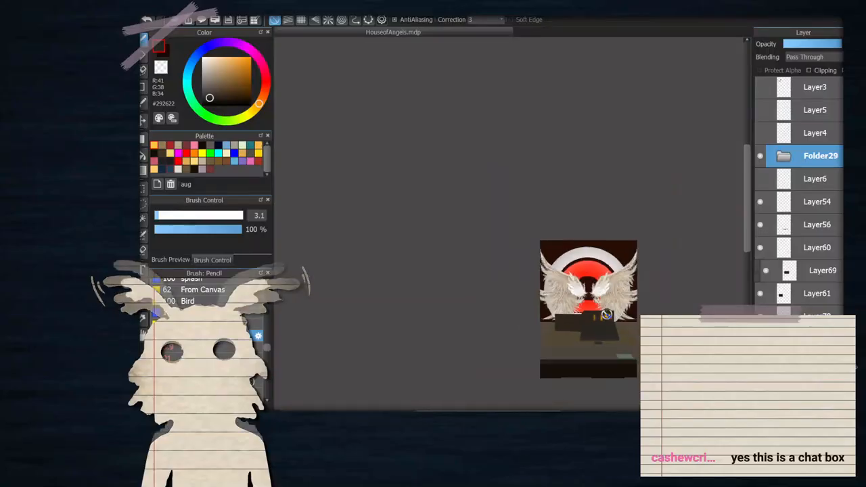
pyautogui.scroll(5, 605, 307)
pyautogui.scroll(2, 627, 322)
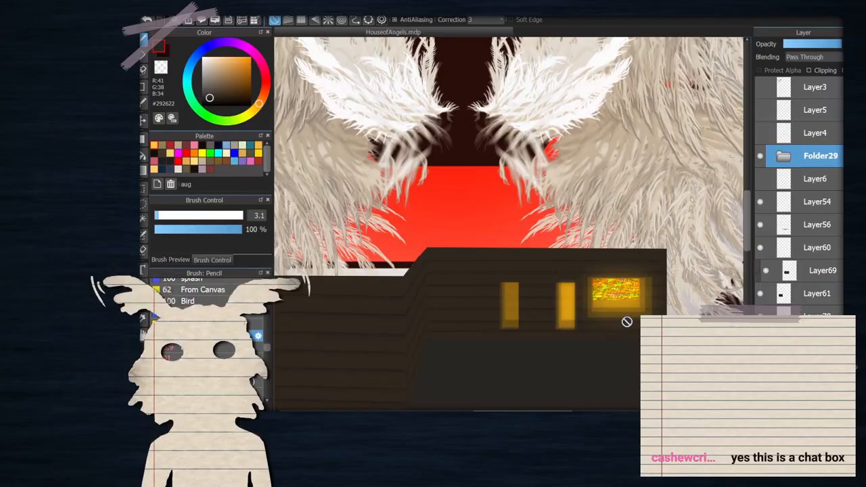
pyautogui.scroll(3, 627, 322)
pyautogui.scroll(-3, 591, 307)
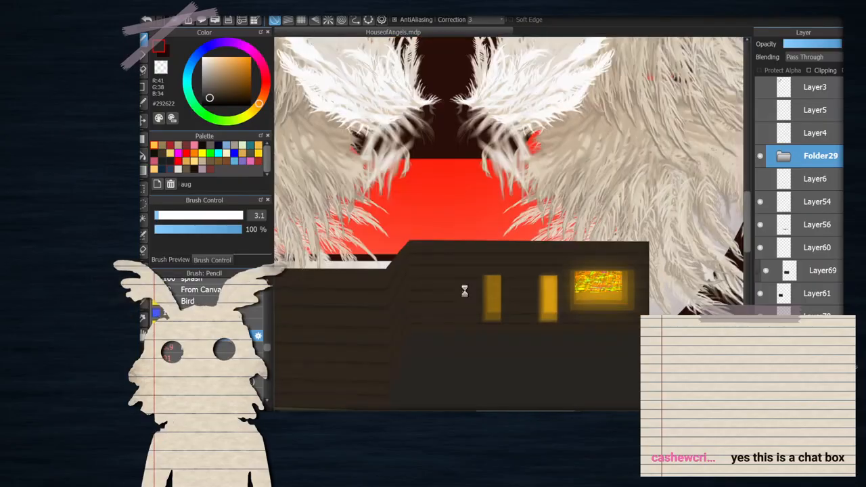
pyautogui.scroll(1, 511, 290)
pyautogui.scroll(-1, 510, 290)
pyautogui.scroll(1, 510, 290)
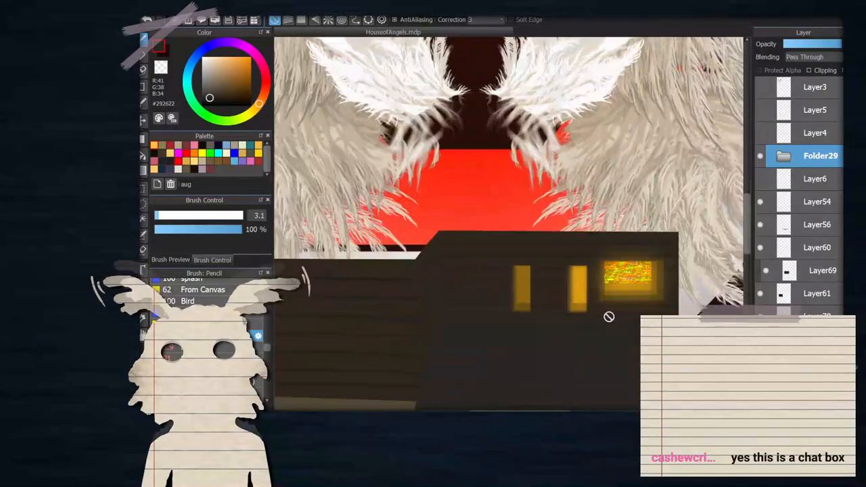
pyautogui.scroll(-4, 659, 206)
pyautogui.scroll(4, 658, 206)
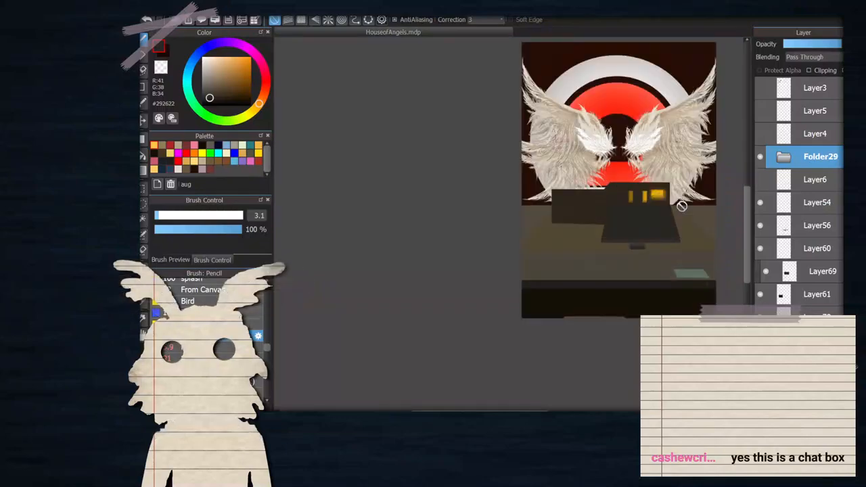
# Show the Layer4 sketch over the house
pyautogui.scroll(-1, 592, 159)
pyautogui.scroll(-1, 614, 179)
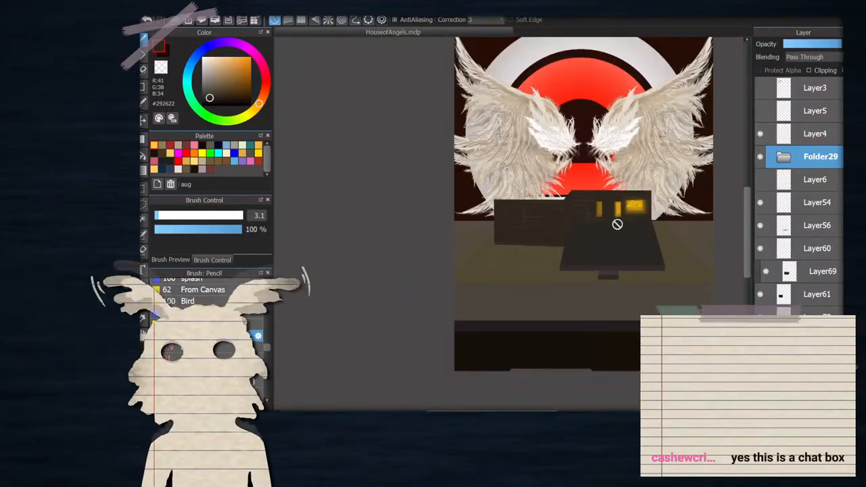
pyautogui.scroll(3, 615, 224)
pyautogui.scroll(-2, 463, 190)
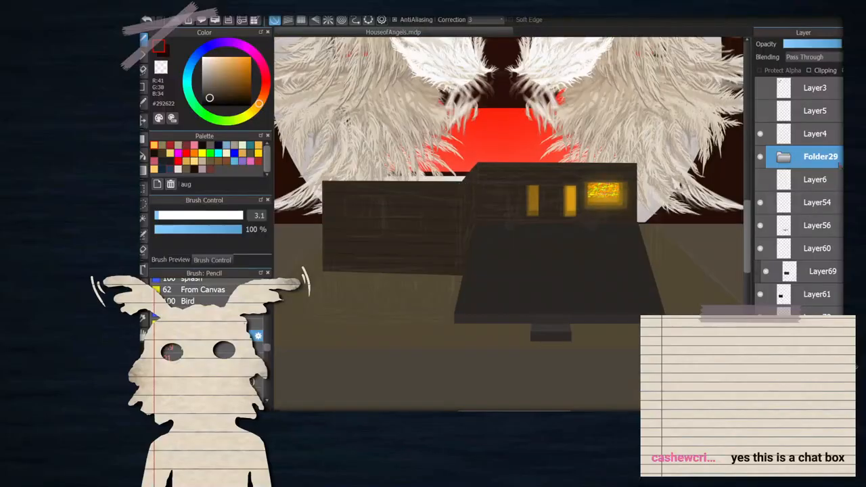
# Expand Folder29 and toggle the visibility of its Layer16 and Layer21-series light layers to identify each one's effect on the windows
pyautogui.click(783, 158)
pyautogui.click(783, 159)
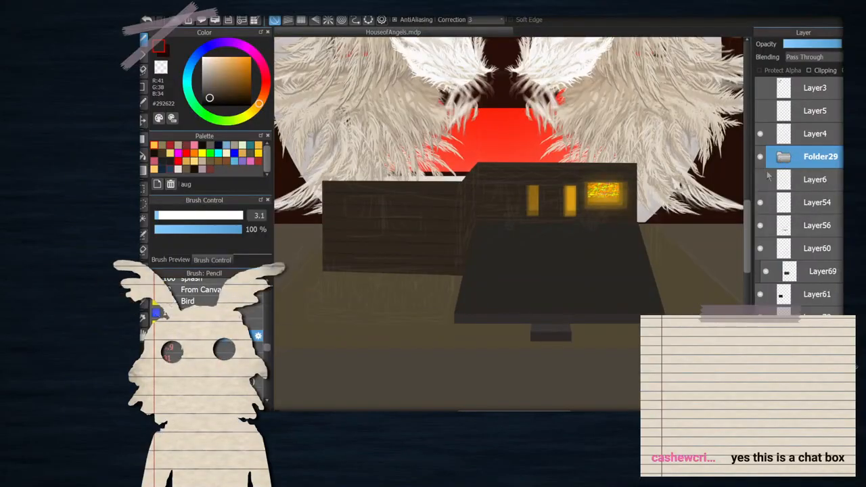
pyautogui.scroll(3, 591, 205)
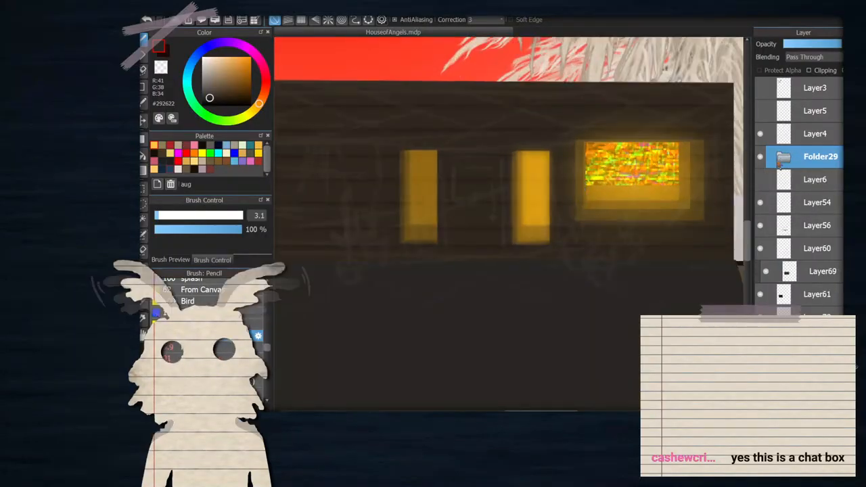
pyautogui.click(779, 161)
pyautogui.click(809, 316)
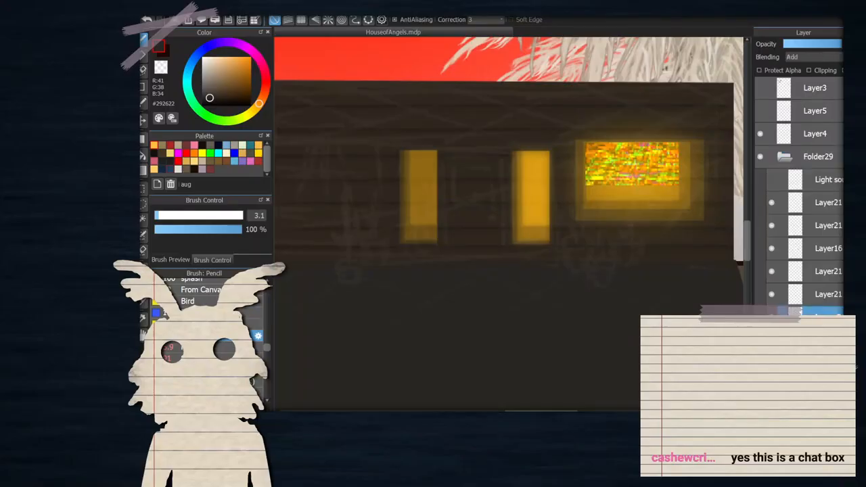
pyautogui.click(771, 265)
pyautogui.click(771, 265)
pyautogui.click(770, 248)
pyautogui.click(771, 249)
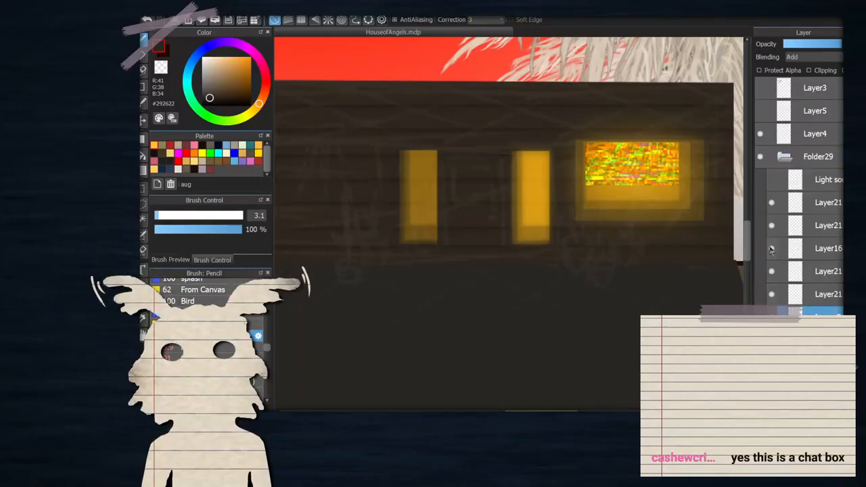
pyautogui.click(771, 225)
pyautogui.click(771, 226)
pyautogui.click(771, 225)
pyautogui.click(771, 225)
pyautogui.click(771, 202)
pyautogui.click(771, 202)
pyautogui.click(772, 203)
pyautogui.click(771, 225)
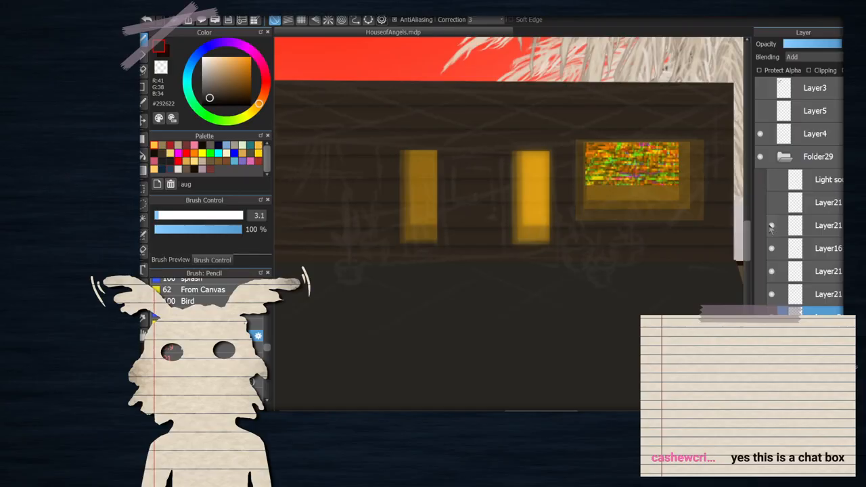
pyautogui.click(771, 226)
pyautogui.click(772, 203)
# Duplicate the large window's glow layer directly above Layer16 in Folder29
pyautogui.click(809, 226)
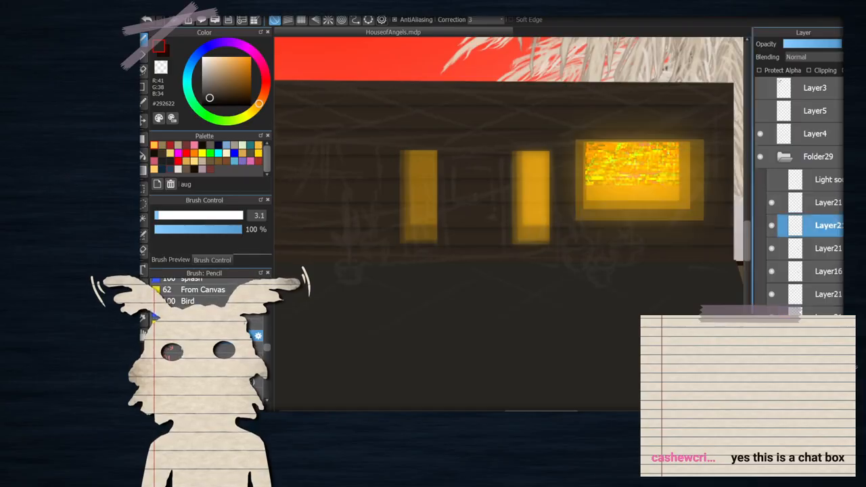
pyautogui.scroll(-3, 518, 199)
pyautogui.scroll(4, 607, 210)
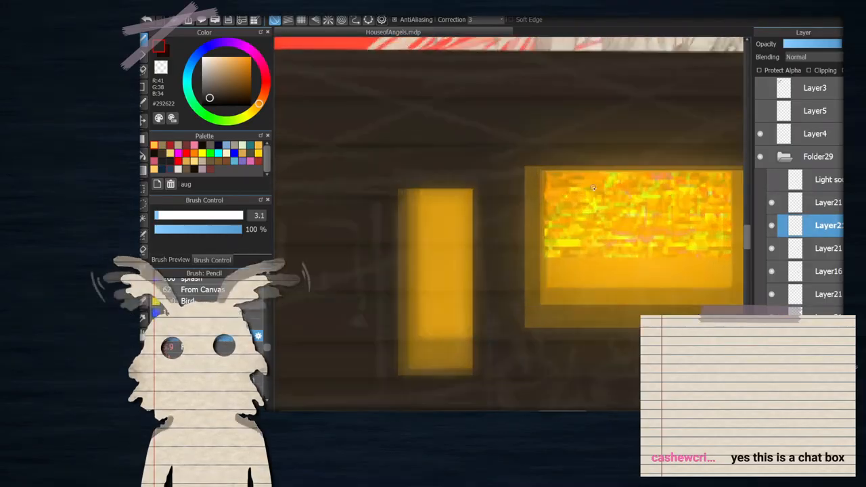
# Move the duplicated large-window glow across the facade to form a second large window beside the far narrow window, then raise it slightly
pyautogui.scroll(-1, 578, 210)
pyautogui.scroll(-1, 578, 210)
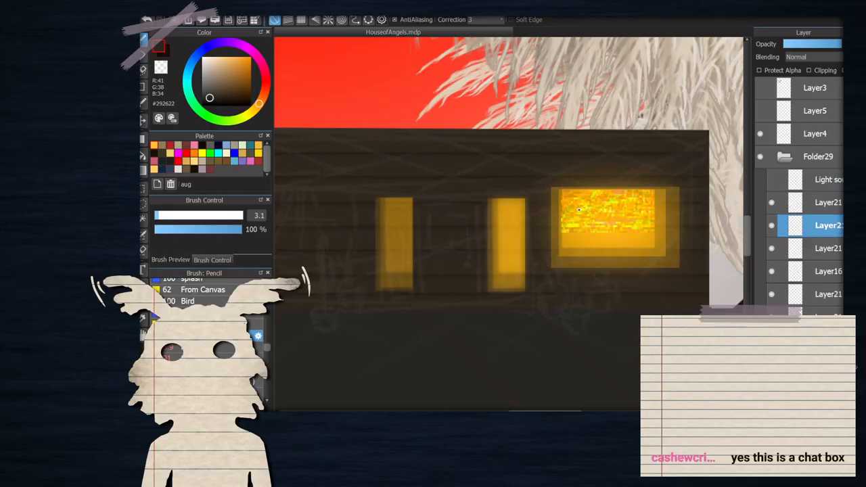
pyautogui.scroll(-1, 578, 211)
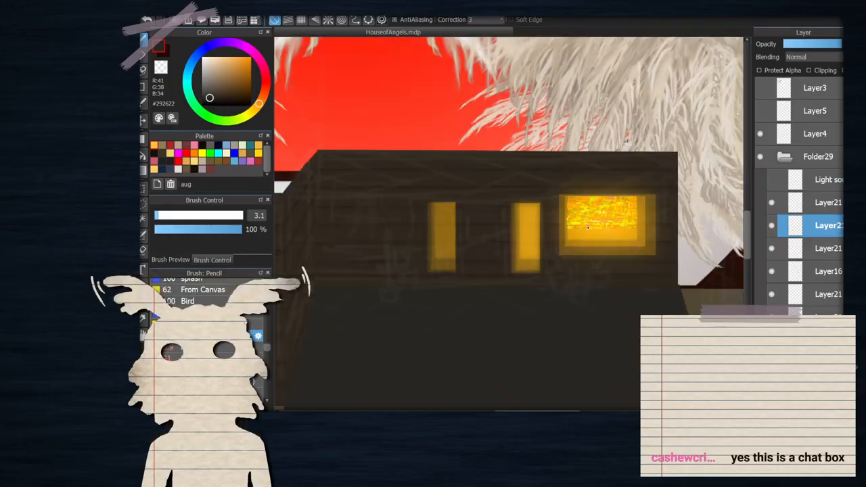
pyautogui.scroll(2, 647, 236)
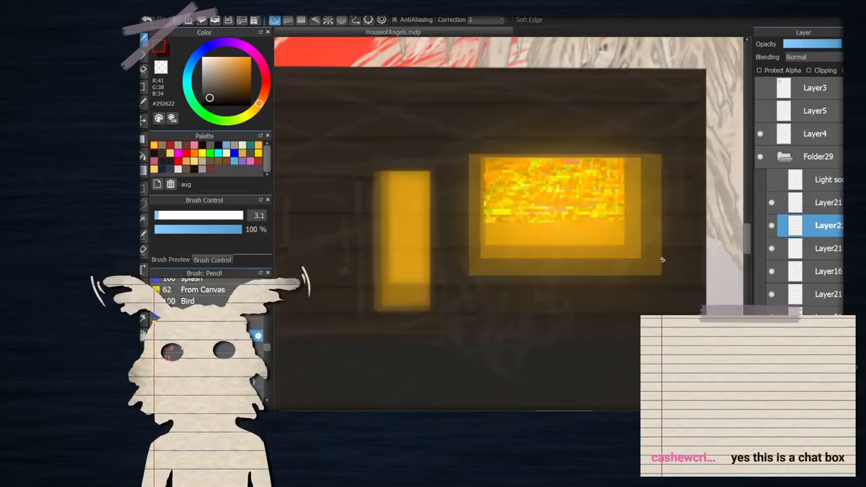
pyautogui.scroll(-3, 663, 253)
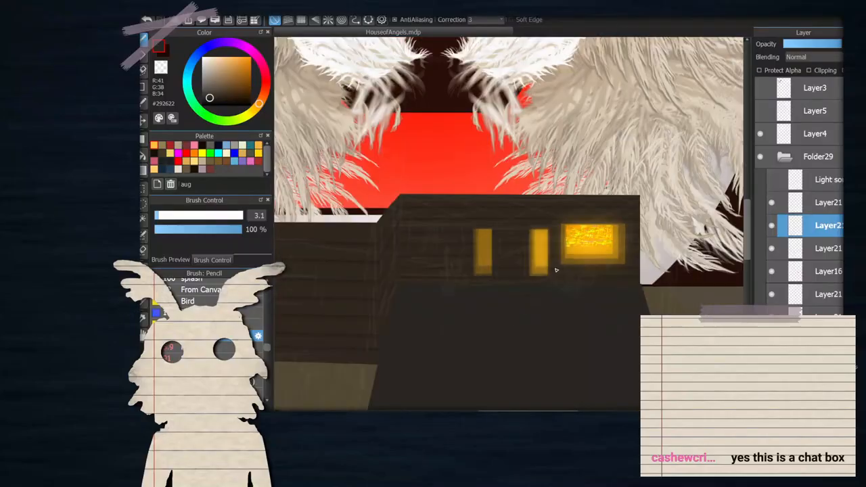
pyautogui.scroll(1, 528, 242)
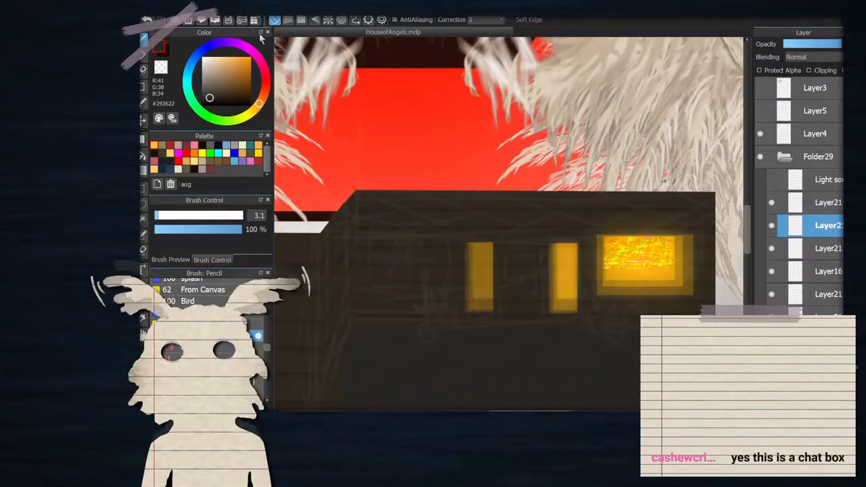
pyautogui.hotkey('ctrl', 't')
pyautogui.moveTo(677, 274); pyautogui.dragTo(441, 273)
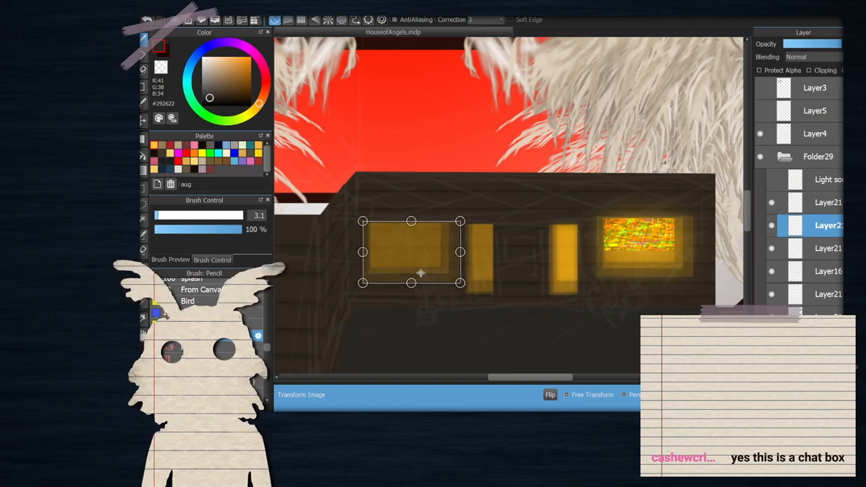
pyautogui.scroll(3, 421, 273)
pyautogui.scroll(-2, 414, 247)
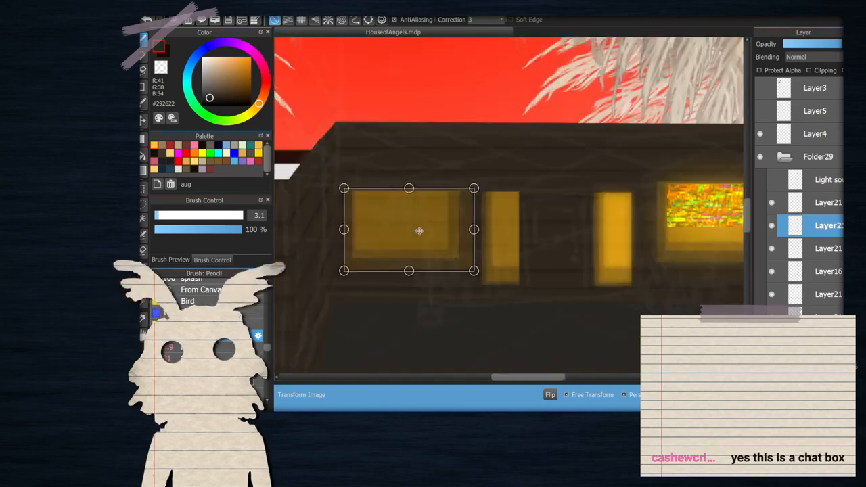
pyautogui.moveTo(427, 234); pyautogui.dragTo(426, 228)
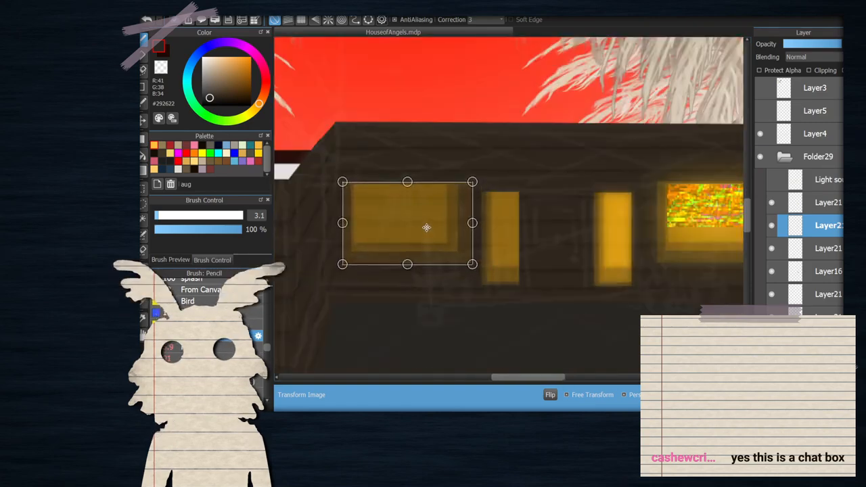
pyautogui.scroll(-1, 468, 248)
pyautogui.press('Return')
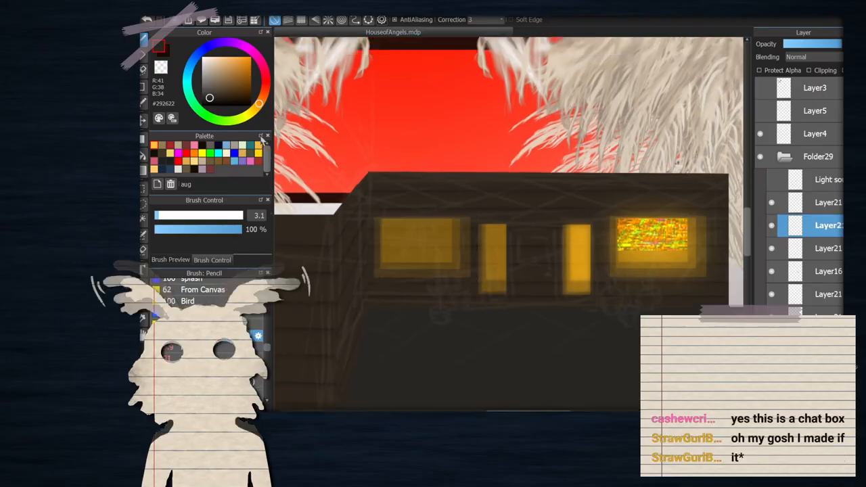
# Flip the moved window glow horizontally to mirror the original large window, and lower its layer's opacity slightly
pyautogui.hotkey('ctrl', 't')
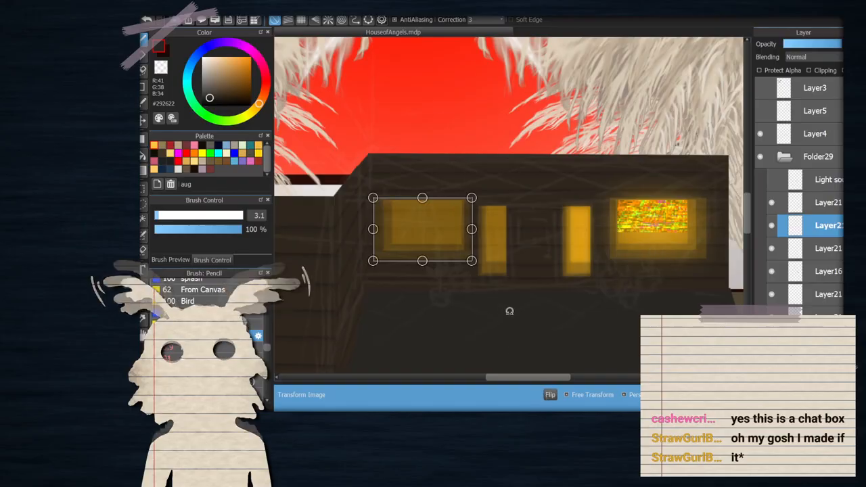
pyautogui.scroll(-4, 625, 343)
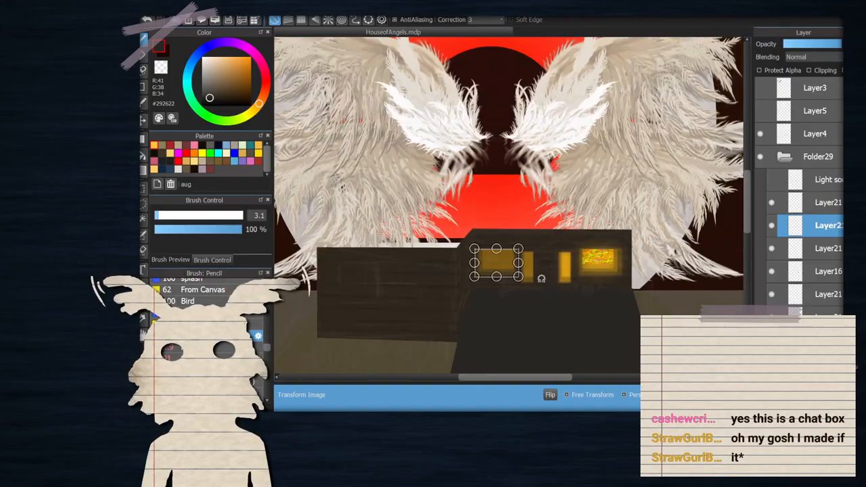
pyautogui.scroll(3, 567, 257)
pyautogui.scroll(-2, 573, 263)
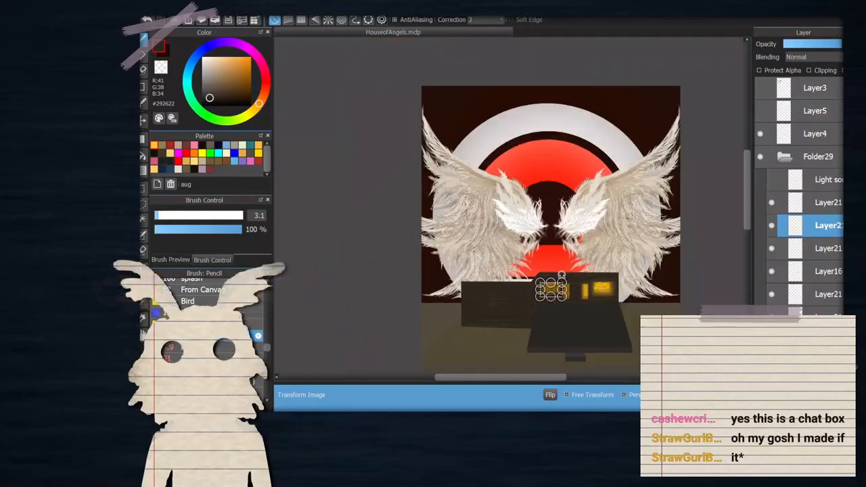
pyautogui.scroll(4, 571, 274)
pyautogui.press('Return')
pyautogui.scroll(2, 622, 320)
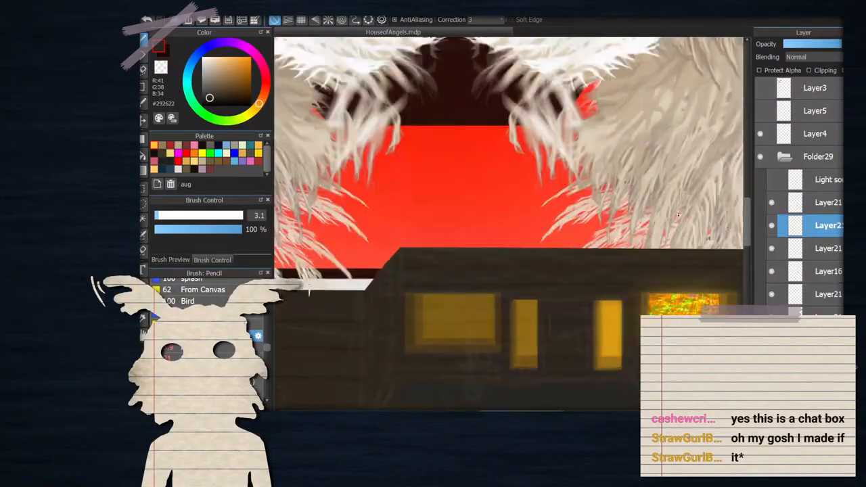
pyautogui.click(828, 44)
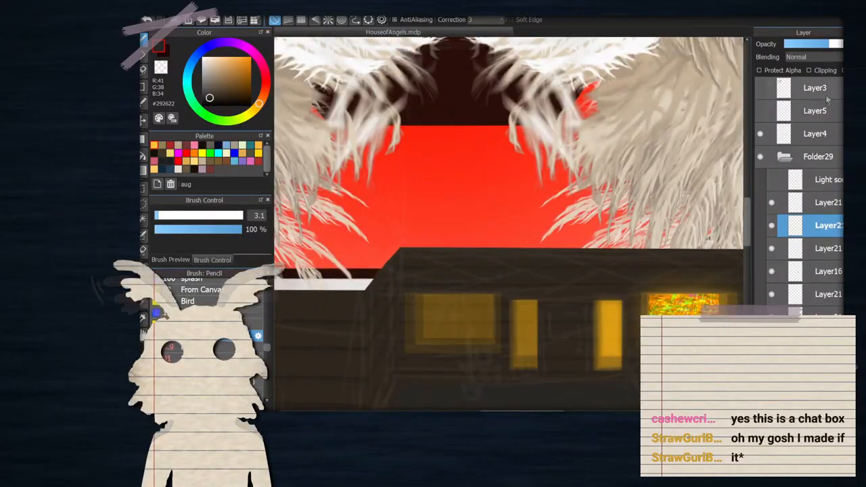
pyautogui.click(761, 404)
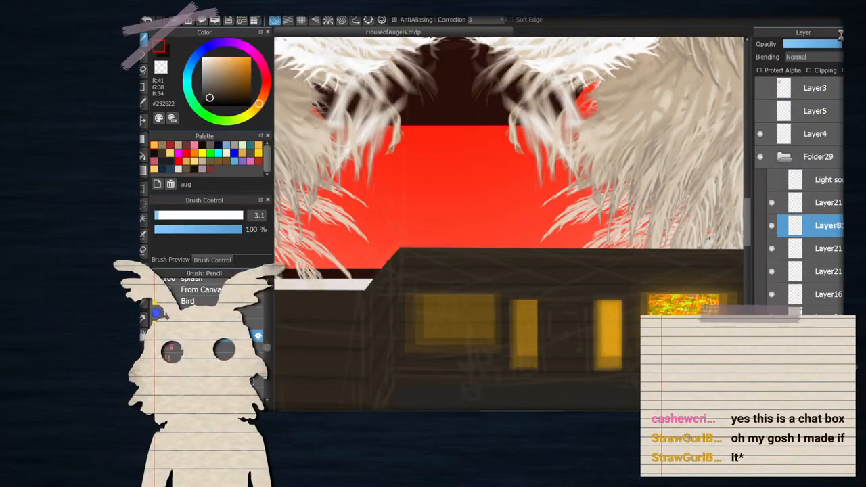
pyautogui.click(820, 57)
pyautogui.click(815, 83)
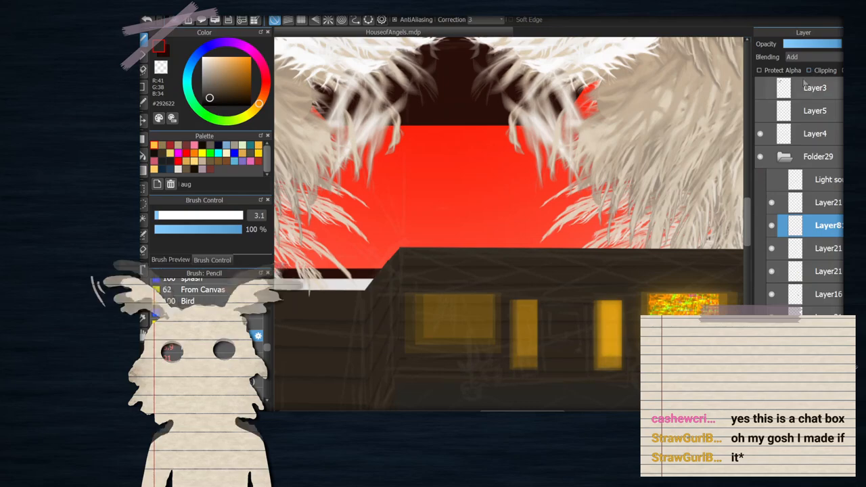
pyautogui.click(819, 256)
pyautogui.click(804, 231)
pyautogui.click(826, 404)
pyautogui.click(786, 228)
pyautogui.click(772, 226)
pyautogui.click(772, 226)
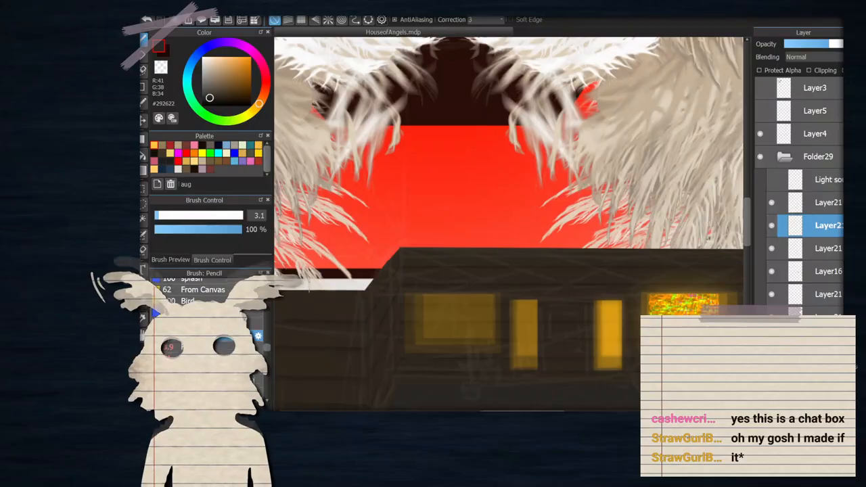
# Duplicate the mirrored window's glow layer, set the copy's blending to Add and reduce its opacity to a low level
pyautogui.click(802, 404)
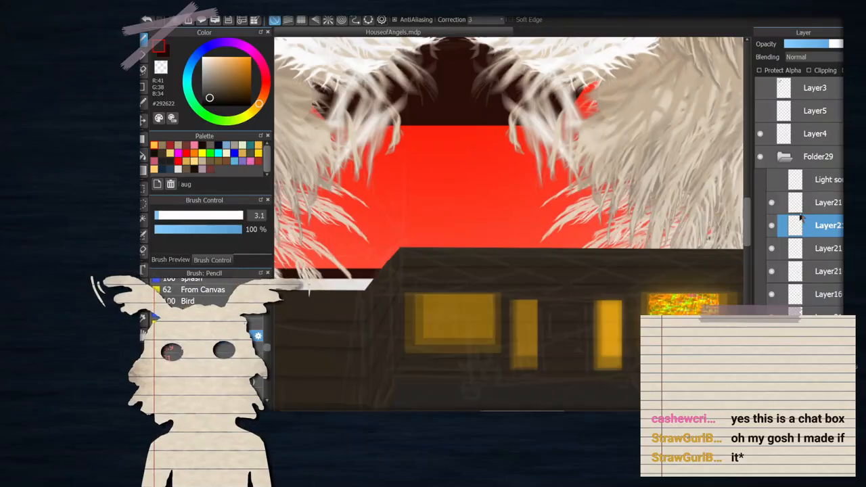
pyautogui.click(800, 82)
pyautogui.click(801, 43)
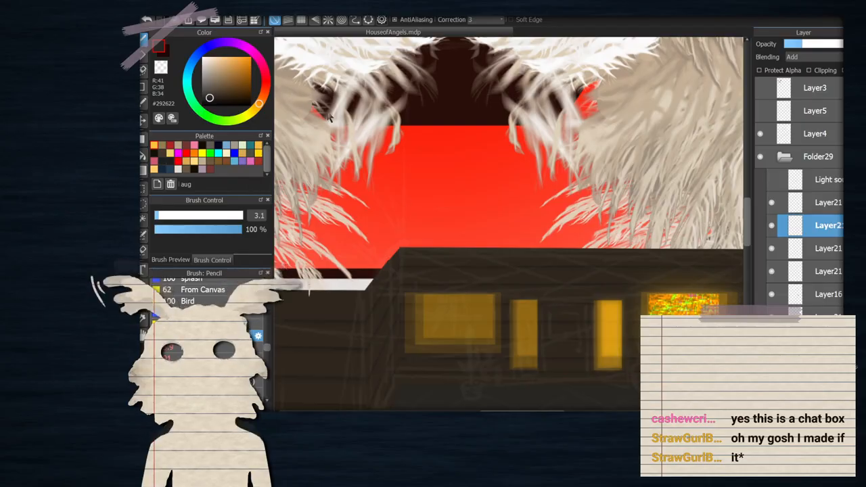
pyautogui.click(817, 44)
pyautogui.moveTo(821, 46); pyautogui.dragTo(795, 46)
# Examine the balance of the lit windows and dark house against the wings and red circle, both close up and across the full canvas
pyautogui.scroll(-8, 496, 162)
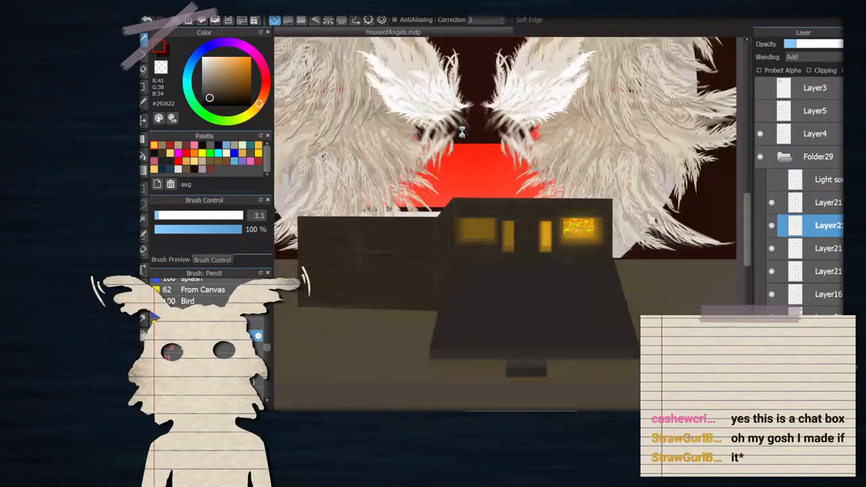
pyautogui.scroll(4, 469, 136)
pyautogui.scroll(1, 468, 128)
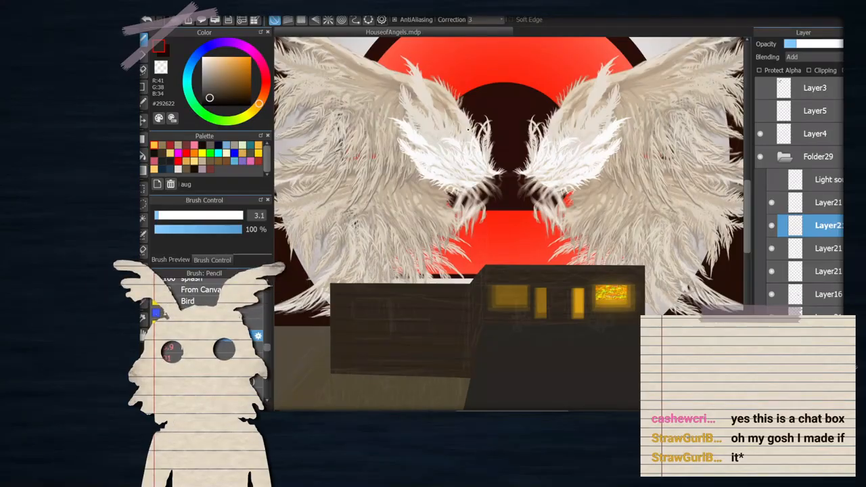
pyautogui.scroll(-2, 490, 89)
pyautogui.scroll(3, 499, 203)
pyautogui.scroll(-1, 501, 201)
pyautogui.scroll(1, 502, 201)
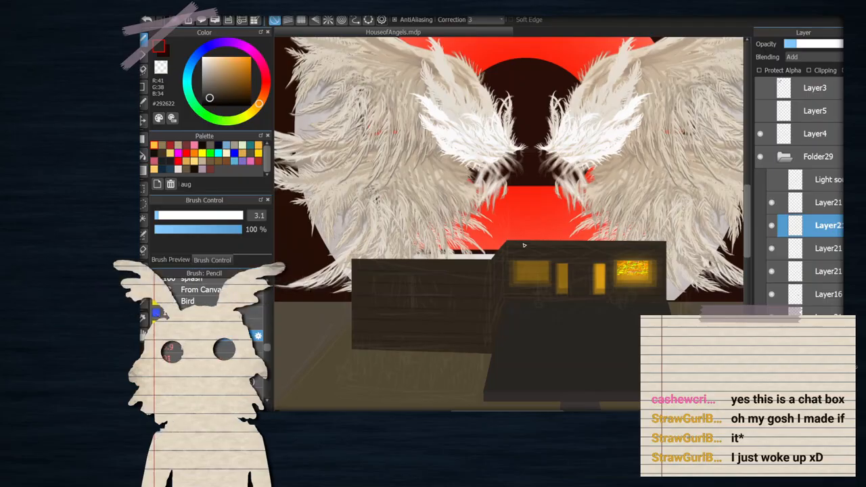
pyautogui.scroll(-2, 510, 180)
pyautogui.scroll(-1, 487, 143)
pyautogui.scroll(2, 555, 230)
pyautogui.scroll(-1, 474, 205)
pyautogui.scroll(1, 399, 206)
pyautogui.scroll(-1, 407, 217)
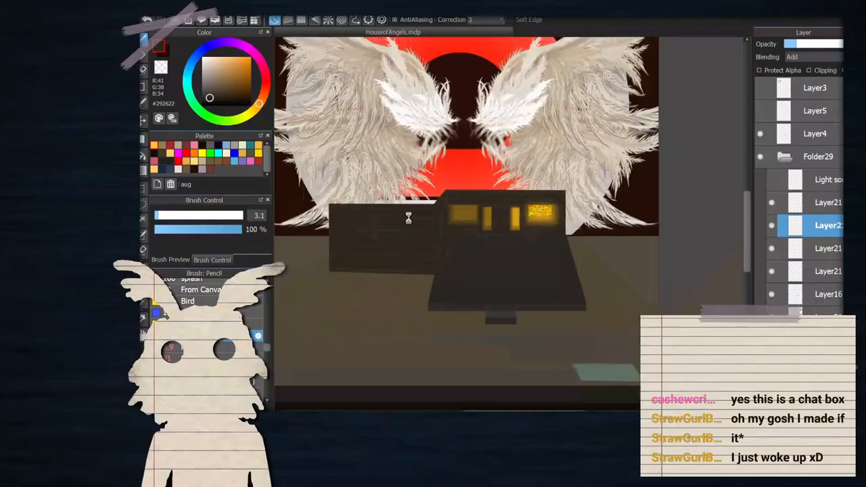
pyautogui.scroll(1, 408, 217)
pyautogui.scroll(1, 364, 299)
pyautogui.scroll(-3, 319, 266)
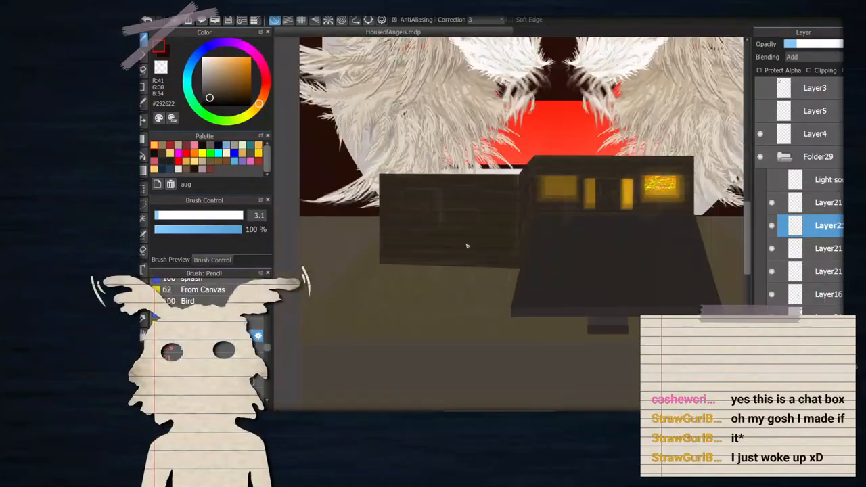
pyautogui.scroll(2, 457, 175)
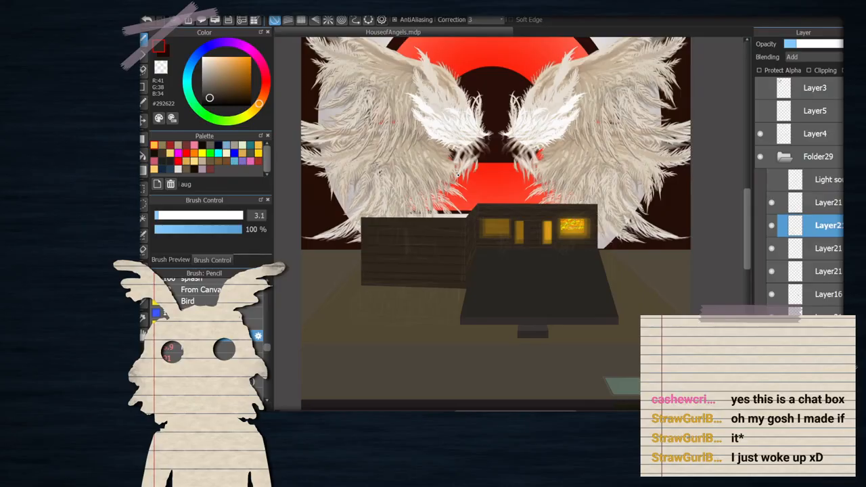
pyautogui.scroll(-3, 459, 175)
pyautogui.scroll(3, 465, 159)
pyautogui.scroll(-1, 412, 287)
pyautogui.scroll(2, 412, 295)
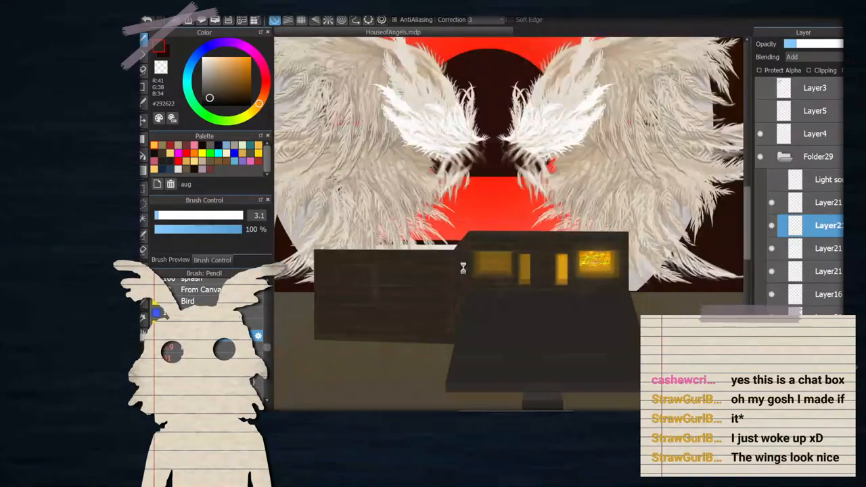
pyautogui.scroll(1, 464, 269)
pyautogui.scroll(-2, 464, 269)
pyautogui.scroll(1, 420, 159)
pyautogui.scroll(-1, 424, 169)
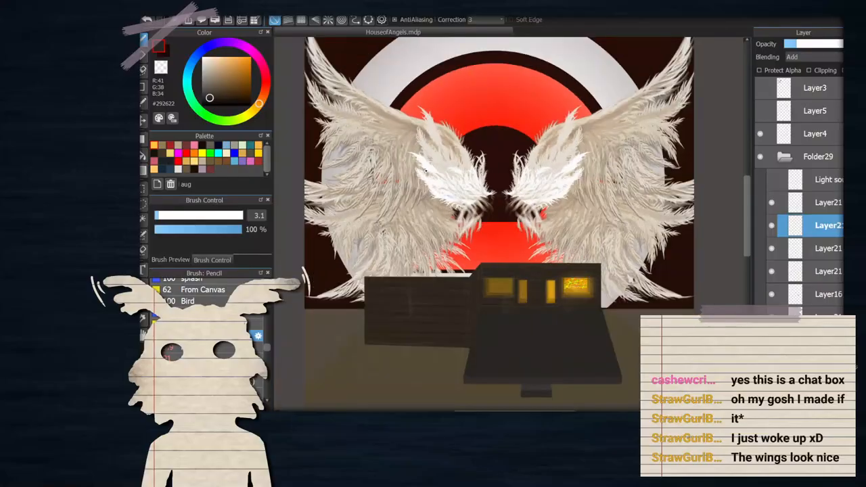
pyautogui.scroll(1, 424, 170)
pyautogui.scroll(-2, 511, 224)
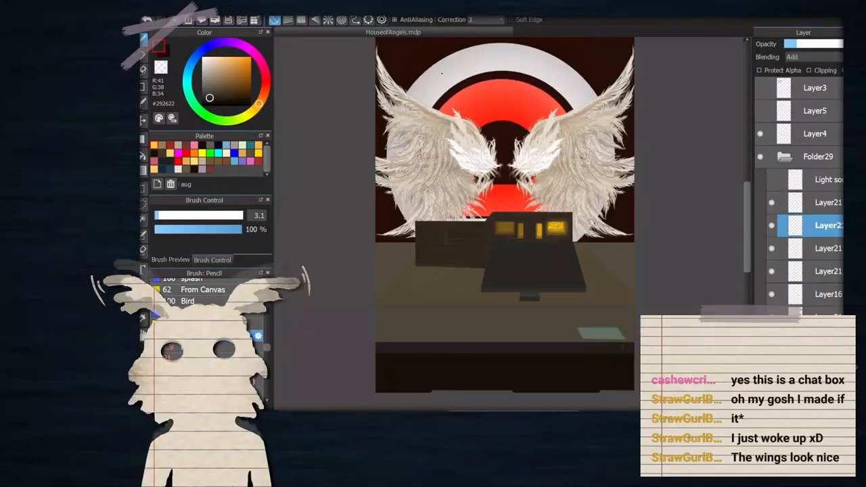
pyautogui.scroll(1, 511, 224)
pyautogui.scroll(-3, 544, 195)
pyautogui.scroll(2, 427, 222)
pyautogui.scroll(-2, 562, 145)
pyautogui.scroll(1, 561, 136)
pyautogui.scroll(1, 609, 138)
pyautogui.scroll(-1, 562, 144)
pyautogui.scroll(1, 541, 148)
pyautogui.scroll(-1, 541, 149)
pyautogui.scroll(2, 541, 149)
pyautogui.scroll(-1, 541, 149)
pyautogui.scroll(1, 518, 95)
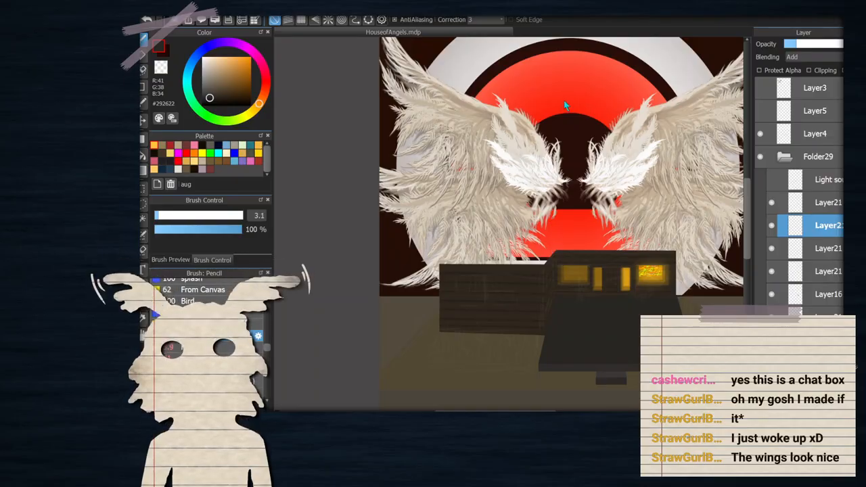
pyautogui.scroll(5, 495, 202)
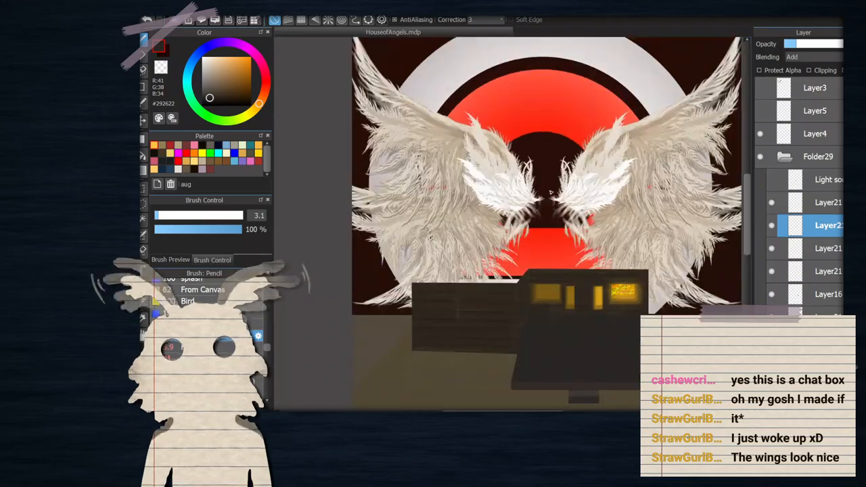
pyautogui.scroll(-1, 514, 182)
pyautogui.scroll(1, 527, 172)
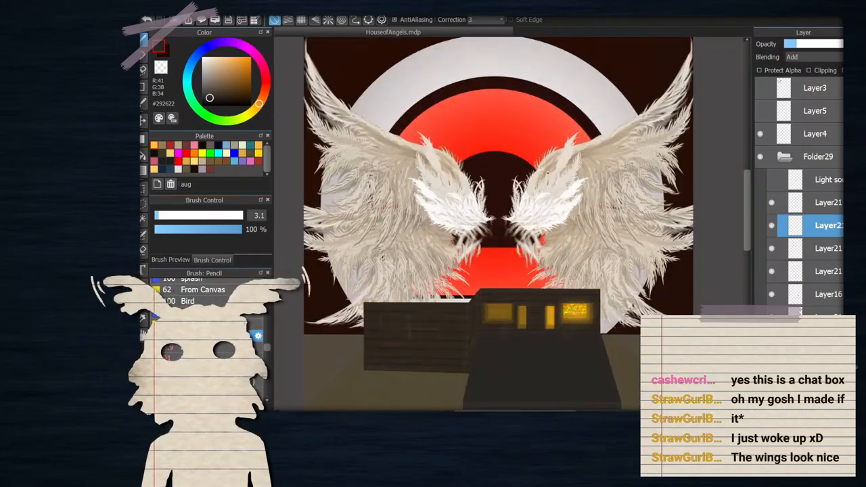
pyautogui.scroll(-4, 540, 167)
pyautogui.scroll(3, 554, 196)
pyautogui.scroll(-1, 577, 228)
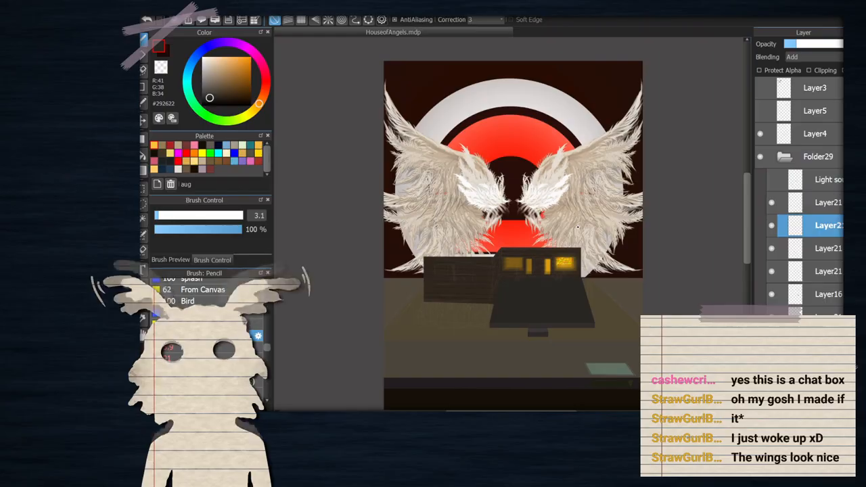
pyautogui.scroll(-3, 578, 227)
pyautogui.scroll(5, 516, 238)
pyautogui.scroll(-1, 480, 243)
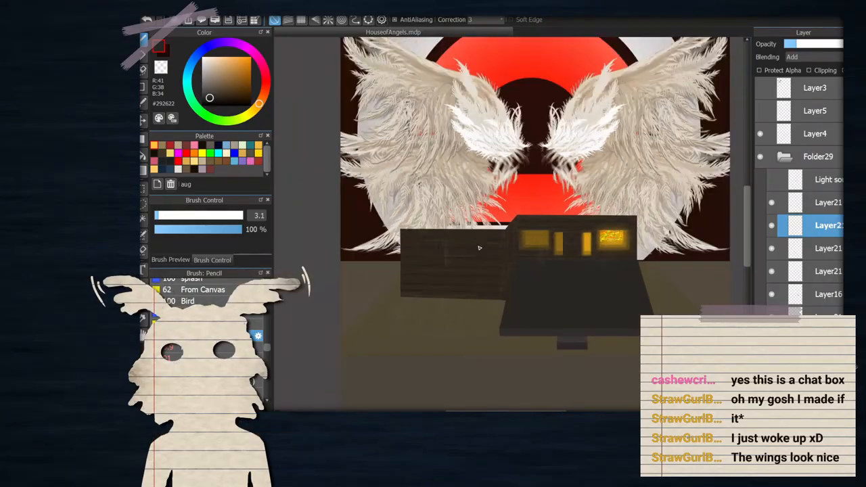
pyautogui.scroll(2, 487, 247)
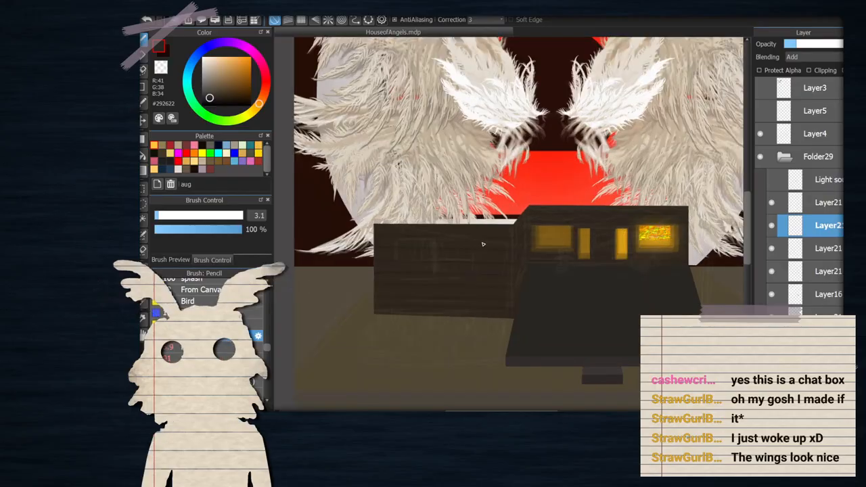
pyautogui.scroll(-3, 674, 230)
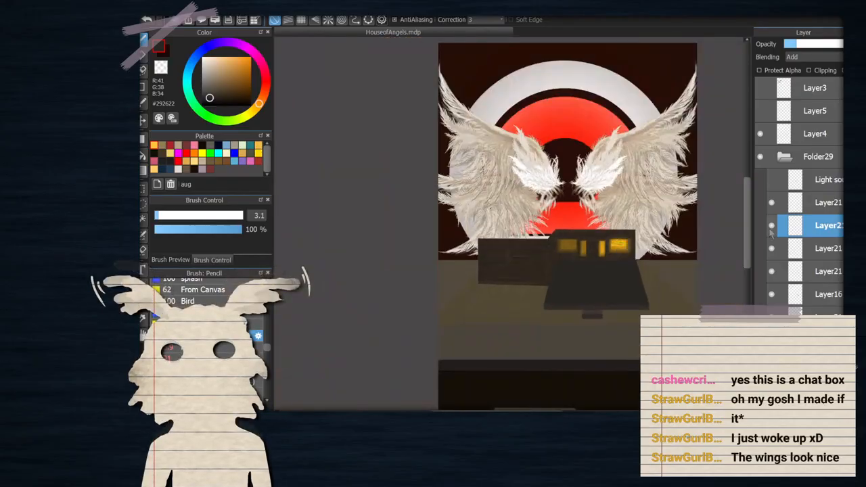
# Examine how the lit house reads against the wings and red circle, both close up and across the full canvas
pyautogui.scroll(3, 615, 235)
pyautogui.scroll(-3, 616, 236)
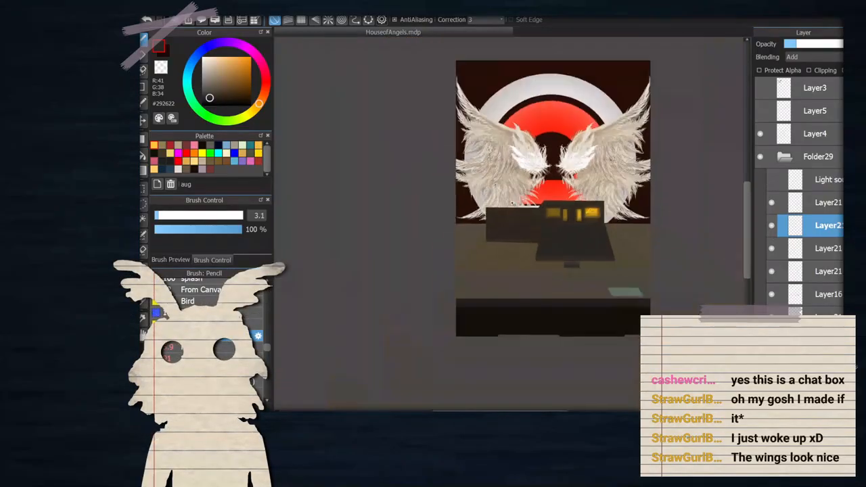
pyautogui.scroll(1, 538, 215)
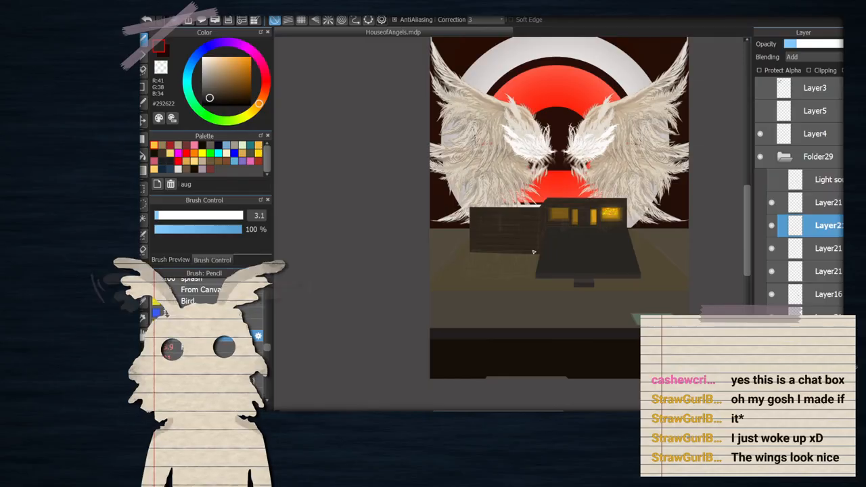
pyautogui.scroll(1, 525, 234)
pyautogui.scroll(-2, 530, 187)
pyautogui.scroll(2, 552, 81)
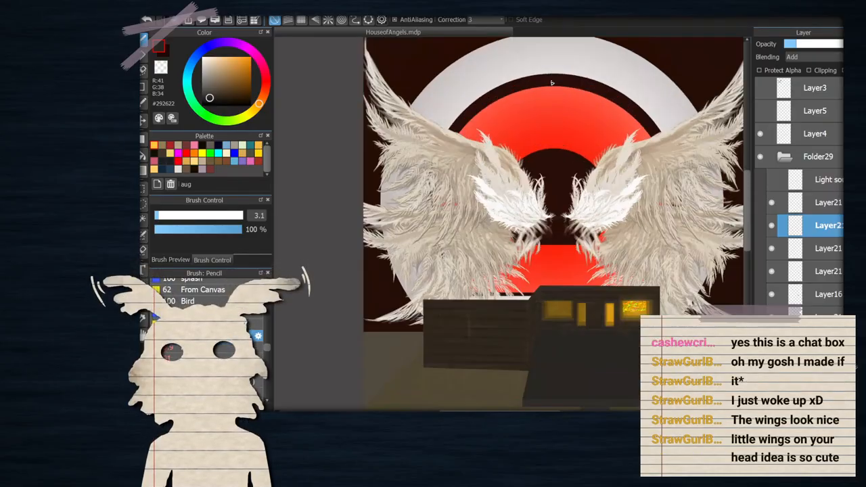
pyautogui.scroll(-6, 797, 244)
pyautogui.scroll(3, 797, 243)
# Hide the red ring artwork behind the wings and fill the clipped circle with solid orange #FFC23F using a rectangle
pyautogui.click(784, 89)
pyautogui.scroll(-2, 784, 318)
pyautogui.click(784, 318)
pyautogui.scroll(-4, 798, 196)
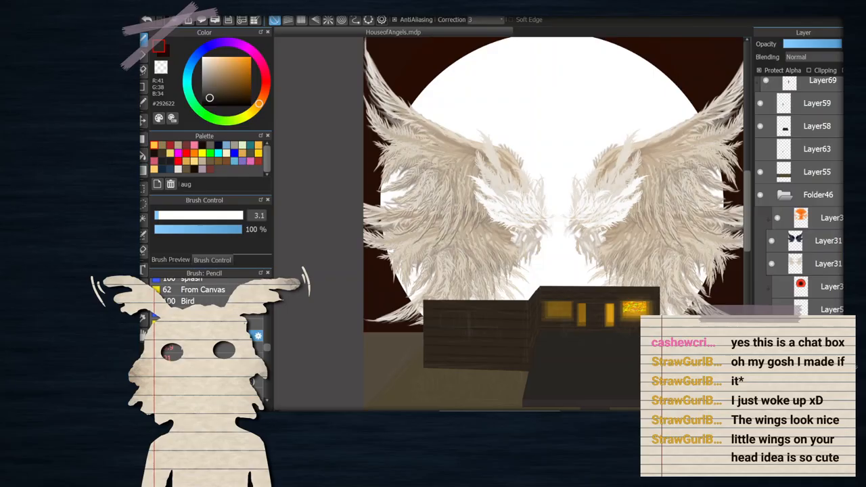
pyautogui.click(155, 145)
pyautogui.click(143, 138)
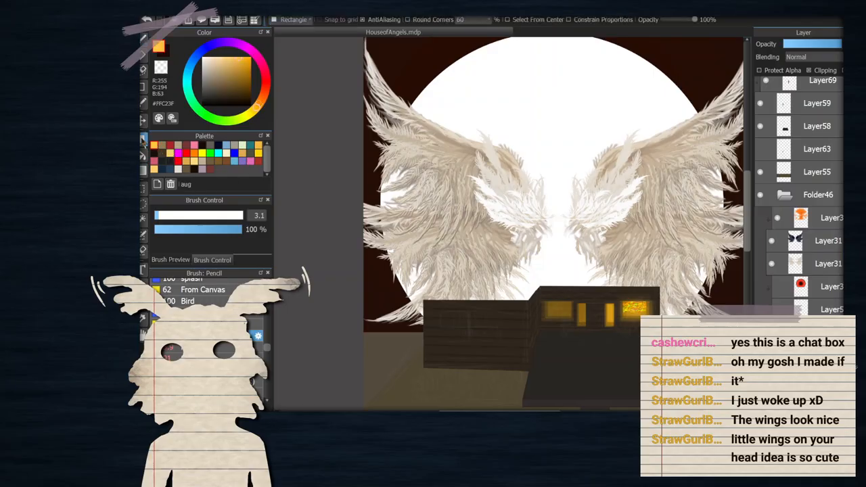
pyautogui.scroll(-2, 635, 225)
pyautogui.moveTo(484, 109); pyautogui.dragTo(718, 323)
# Examine how the solid orange circle looks behind the wings and the house
pyautogui.scroll(1, 602, 208)
pyautogui.scroll(-1, 602, 208)
pyautogui.scroll(1, 611, 196)
pyautogui.scroll(-1, 568, 224)
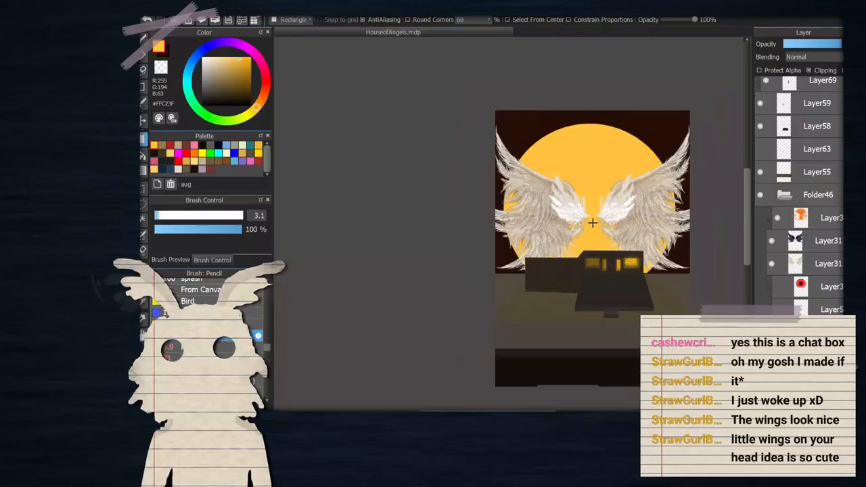
pyautogui.scroll(1, 593, 224)
pyautogui.scroll(-1, 593, 226)
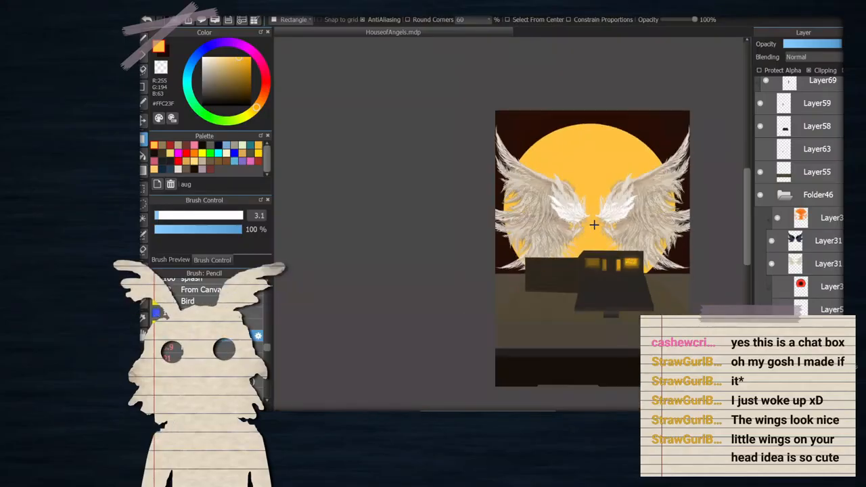
pyautogui.scroll(1, 593, 224)
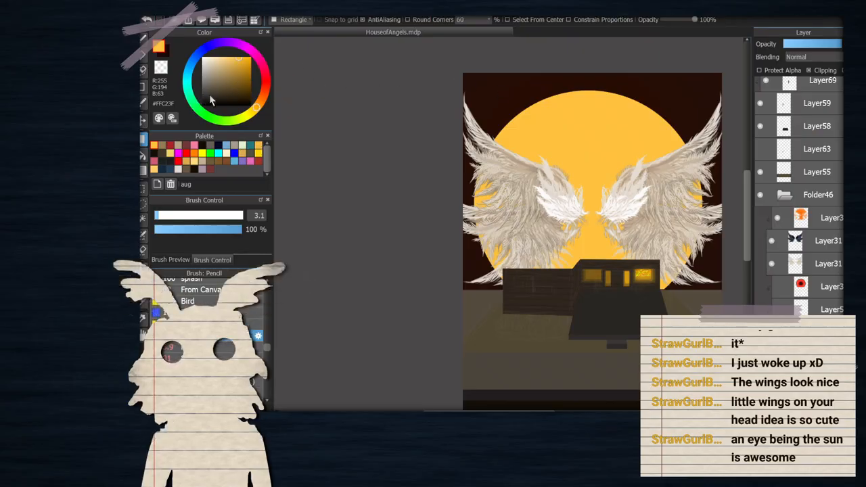
# Open Workspace.mdp, expand the folder of separated puppet parts and select the bottom beak layer
pyautogui.doubleClick(449, 162)
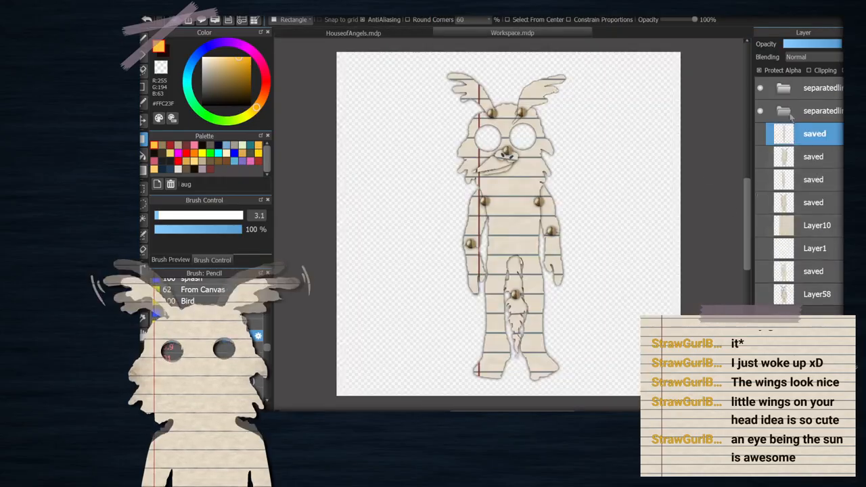
pyautogui.click(789, 114)
pyautogui.scroll(-2, 816, 271)
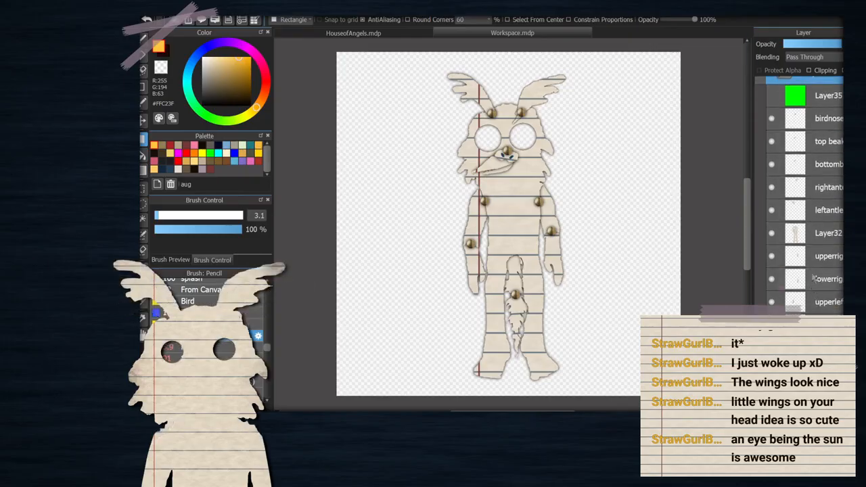
pyautogui.click(819, 163)
pyautogui.scroll(3, 500, 121)
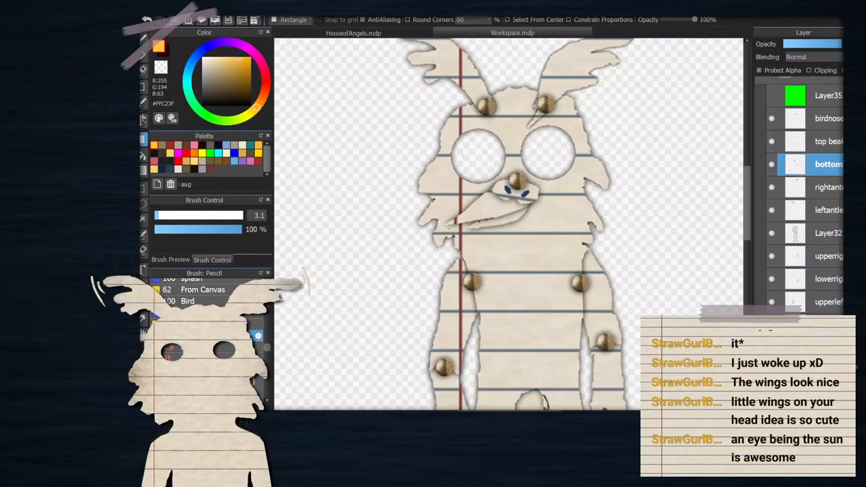
# Nudge the paper puppet's lower beak slightly under the upper beak
pyautogui.press('v')
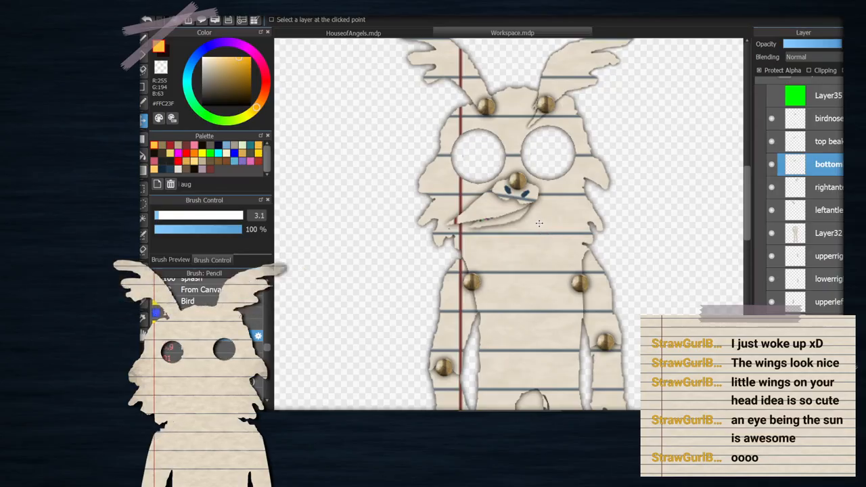
pyautogui.moveTo(535, 220)
pyautogui.mouseDown()
pyautogui.moveTo(536, 240)
pyautogui.moveTo(539, 222)
pyautogui.mouseUp()
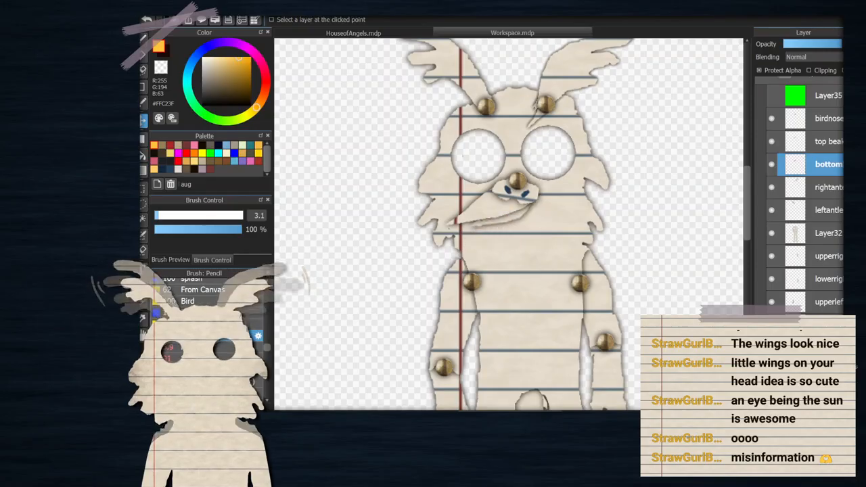
pyautogui.scroll(-3, 523, 197)
pyautogui.scroll(3, 523, 196)
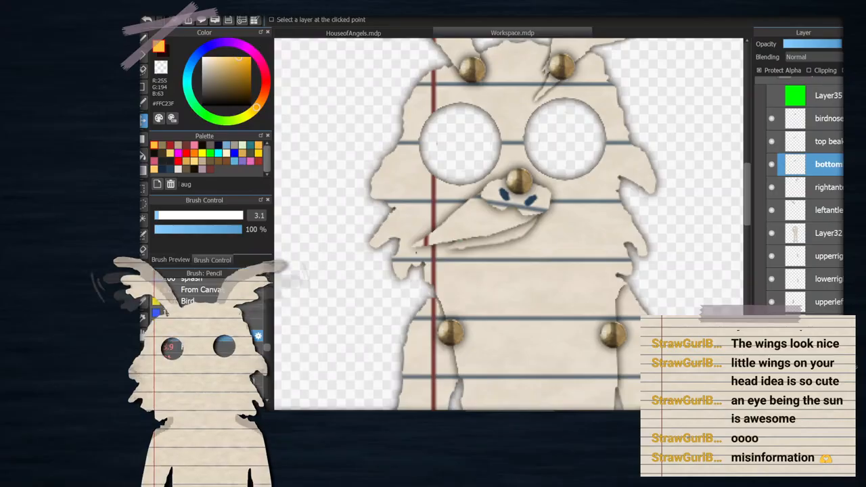
# Rotate the puppet's lower beak to swing the mouth open and closed again, and apply the transform
pyautogui.hotkey('ctrl', 't')
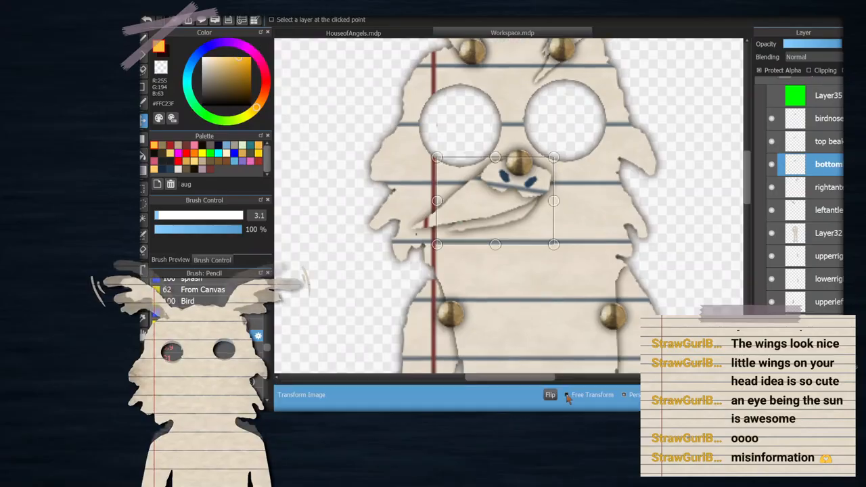
pyautogui.moveTo(415, 325); pyautogui.dragTo(520, 350)
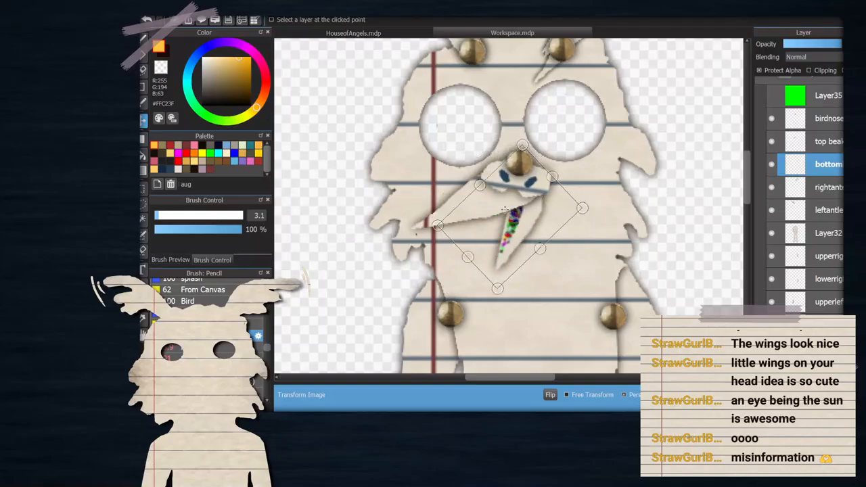
pyautogui.moveTo(595, 167); pyautogui.dragTo(596, 194)
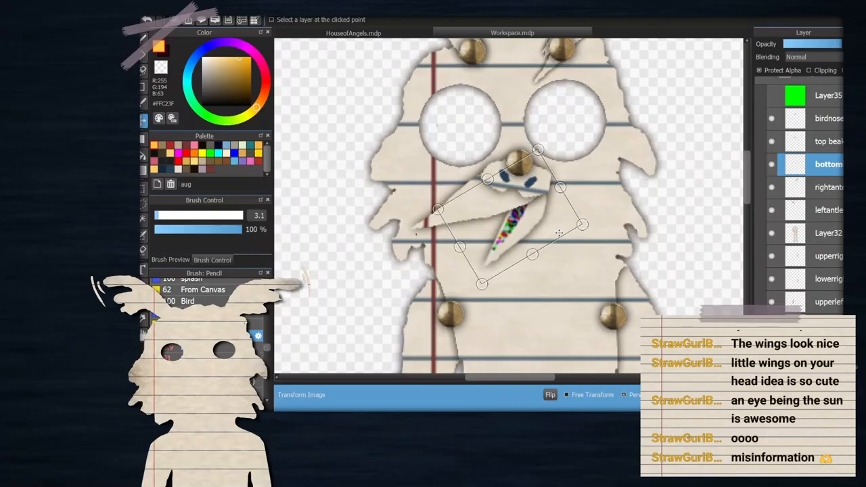
pyautogui.moveTo(598, 242); pyautogui.dragTo(576, 185)
pyautogui.scroll(1, 503, 192)
pyautogui.moveTo(502, 203); pyautogui.dragTo(492, 199)
pyautogui.moveTo(577, 220); pyautogui.dragTo(576, 241)
pyautogui.moveTo(519, 238); pyautogui.dragTo(521, 213)
pyautogui.scroll(-3, 521, 213)
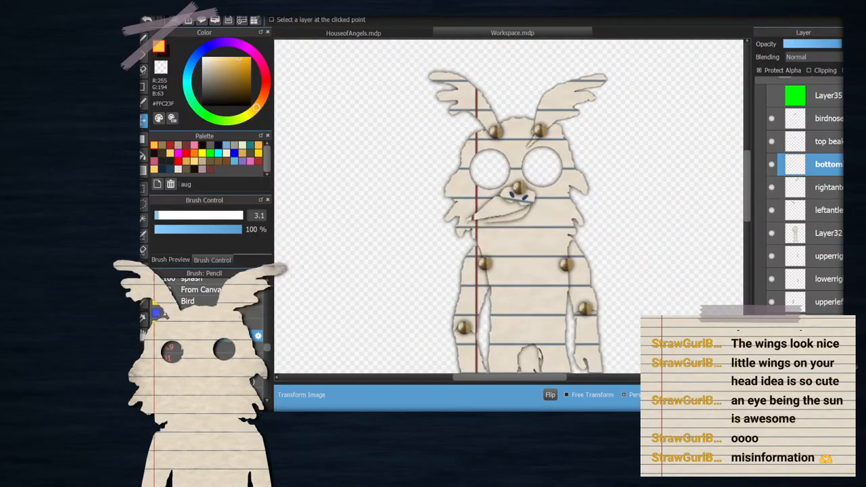
pyautogui.press('Return')
pyautogui.scroll(-4, 502, 214)
pyautogui.scroll(2, 485, 203)
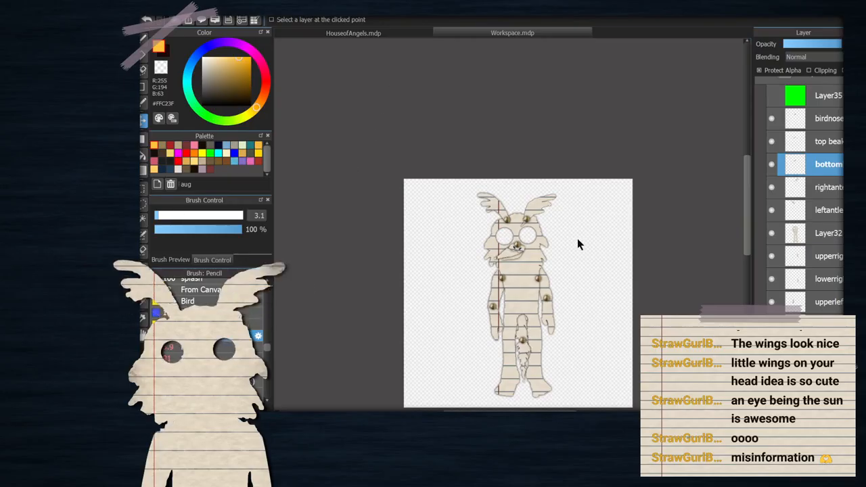
# Return to HouseofAngels.mdp and review the orange circle, wings and house across the whole canvas
pyautogui.click(350, 33)
pyautogui.scroll(-2, 494, 203)
pyautogui.scroll(3, 488, 90)
pyautogui.scroll(-1, 501, 94)
pyautogui.scroll(1, 512, 96)
pyautogui.scroll(-1, 516, 125)
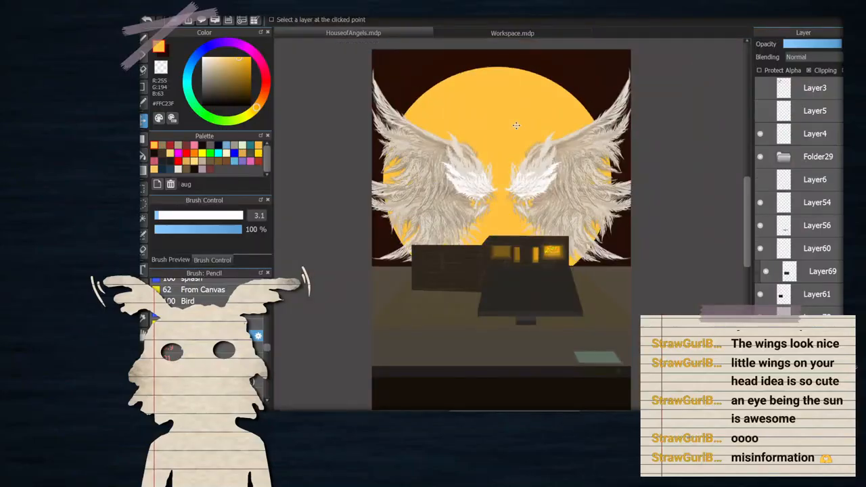
pyautogui.scroll(-2, 516, 125)
pyautogui.scroll(2, 521, 270)
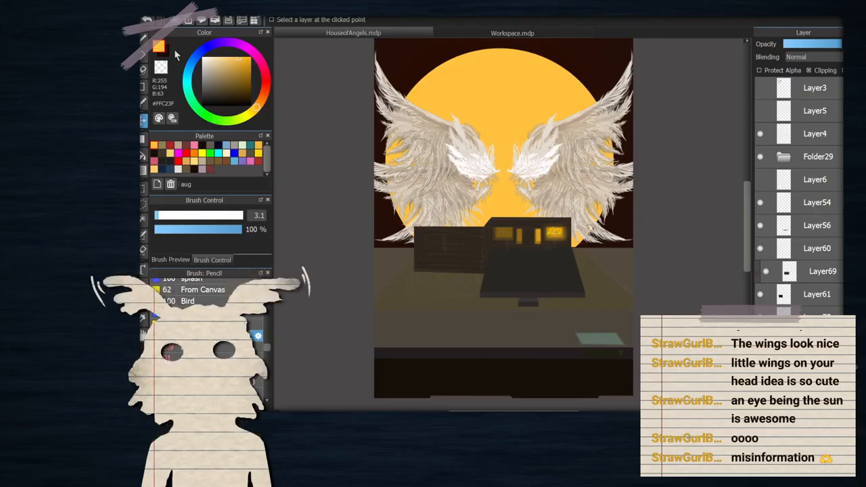
# Add a new layer at the top, paste the color wheel image above it and enlarge it over the middle of the artwork
pyautogui.click(815, 95)
pyautogui.hotkey('ctrl', 'shift', 'n')
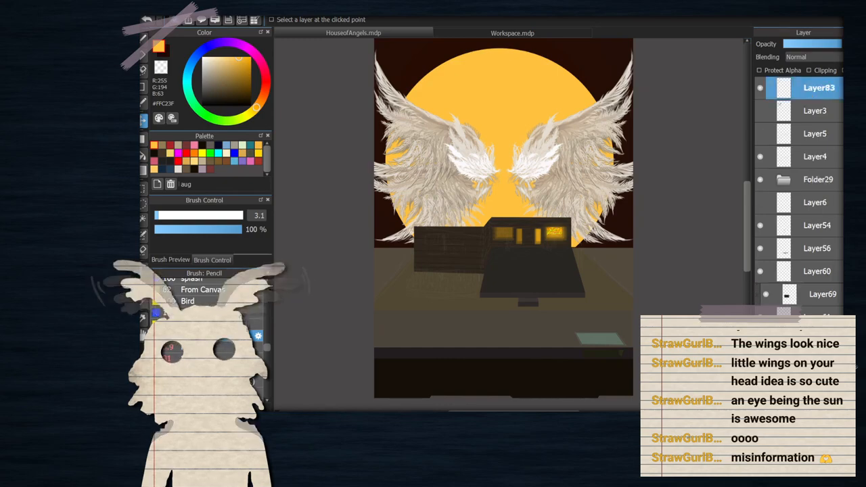
pyautogui.hotkey('ctrl', 'v')
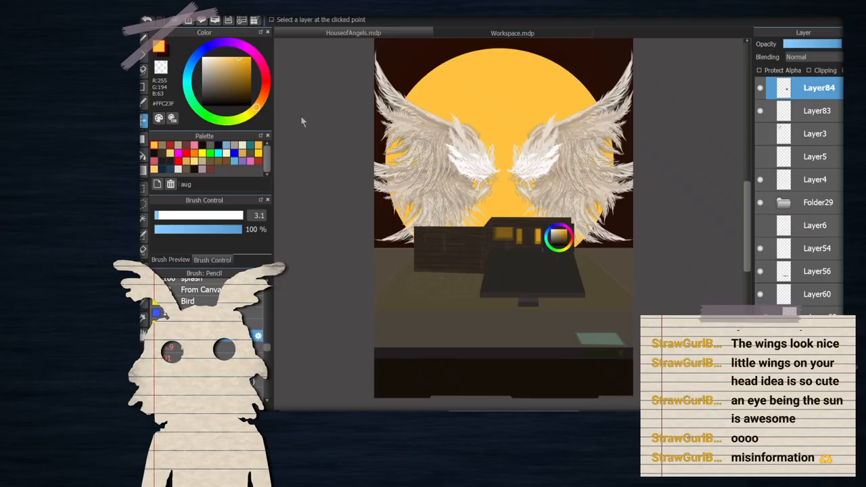
pyautogui.hotkey('ctrl', 't')
pyautogui.moveTo(540, 208); pyautogui.dragTo(395, 114)
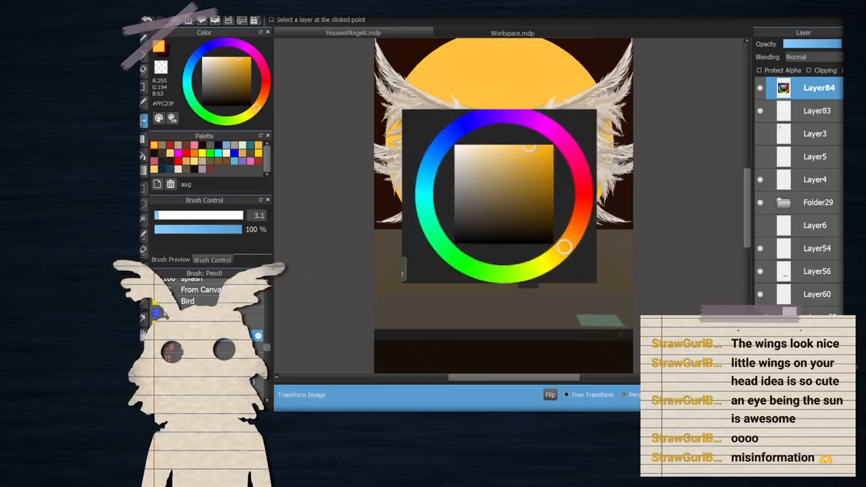
pyautogui.press('Return')
# Sketch a triangle over the enlarged color wheel in #FF6340, retrace it at brush size 7.6 and circle areas inside the square
pyautogui.click(265, 89)
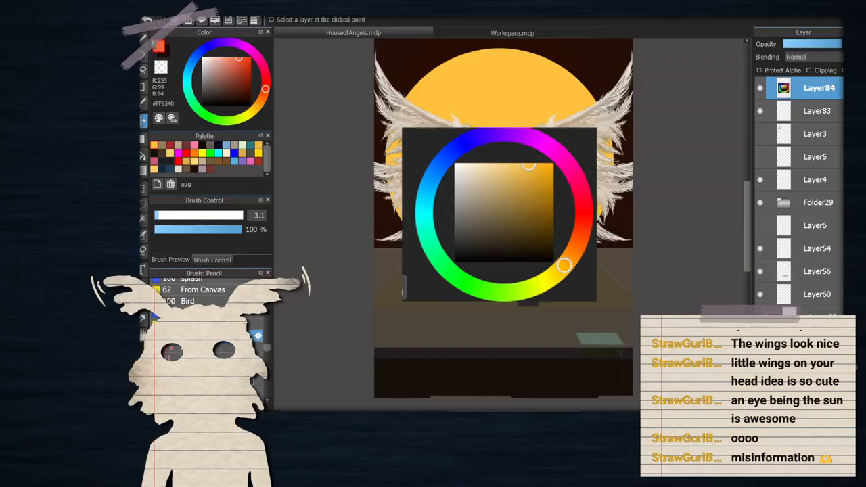
pyautogui.click(143, 39)
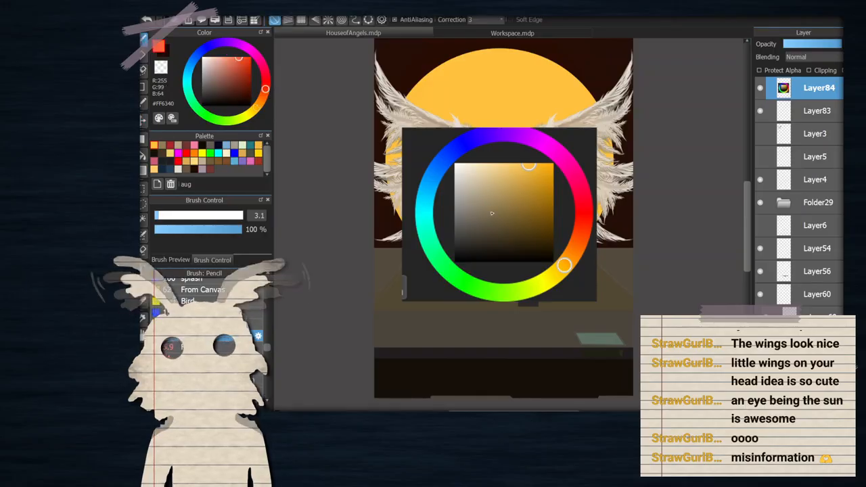
pyautogui.moveTo(449, 169)
pyautogui.mouseDown()
pyautogui.moveTo(561, 322)
pyautogui.moveTo(602, 281)
pyautogui.moveTo(606, 193)
pyautogui.mouseUp()
pyautogui.moveTo(600, 164)
pyautogui.mouseDown()
pyautogui.moveTo(539, 173)
pyautogui.moveTo(445, 167)
pyautogui.moveTo(565, 169)
pyautogui.moveTo(611, 180)
pyautogui.mouseUp()
pyautogui.click(166, 216)
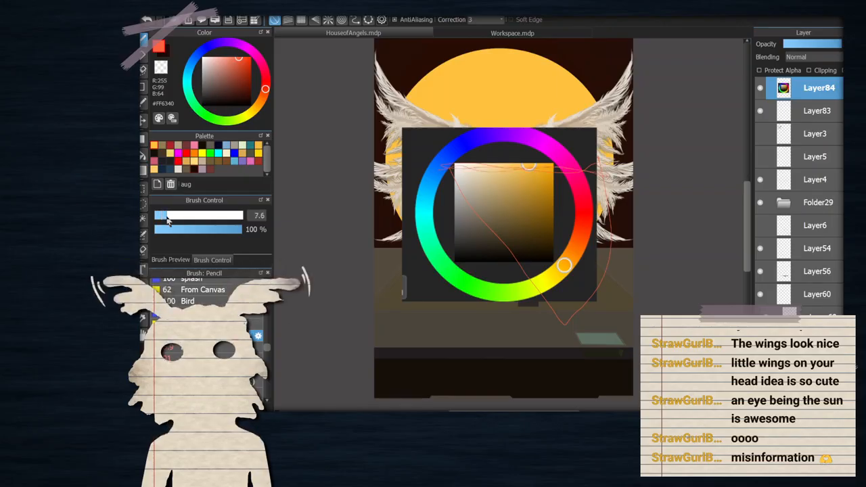
pyautogui.moveTo(450, 168)
pyautogui.mouseDown()
pyautogui.moveTo(567, 329)
pyautogui.moveTo(600, 261)
pyautogui.moveTo(614, 179)
pyautogui.moveTo(444, 170)
pyautogui.mouseUp()
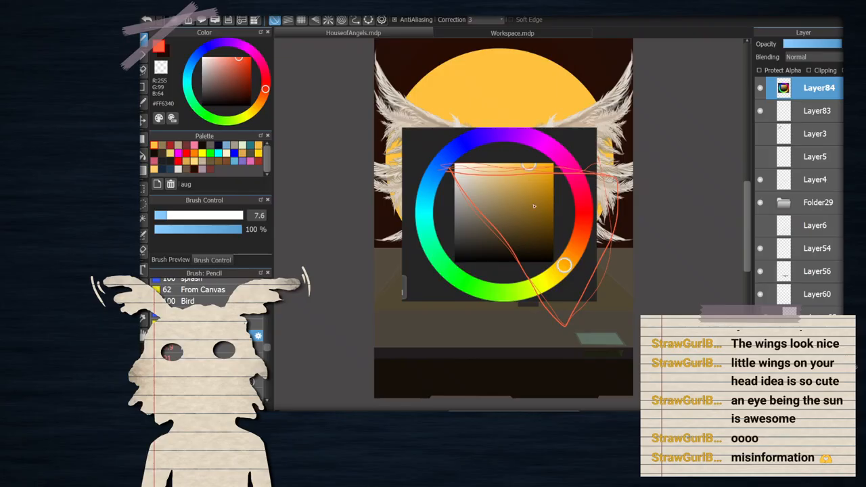
pyautogui.moveTo(515, 194)
pyautogui.mouseDown()
pyautogui.moveTo(498, 232)
pyautogui.moveTo(533, 199)
pyautogui.mouseUp()
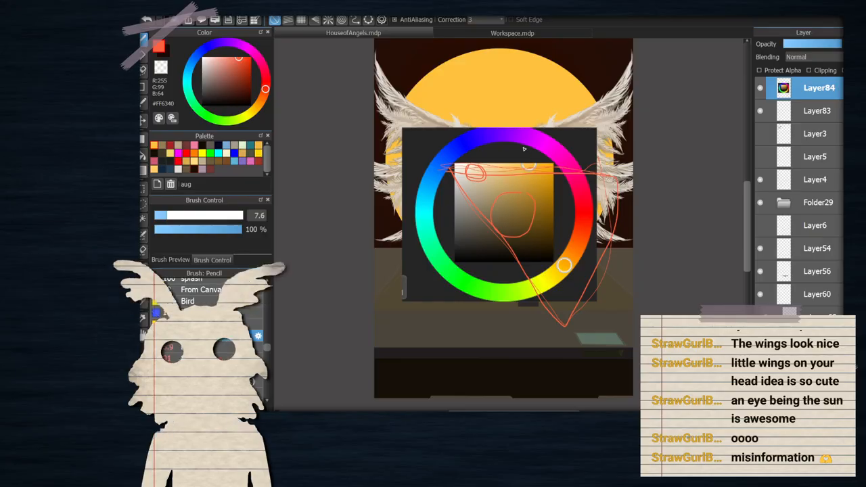
# Draw a five-pointed star across the color wheel in yellow #FFFF00, undoing the first stroke before redrawing it
pyautogui.click(202, 153)
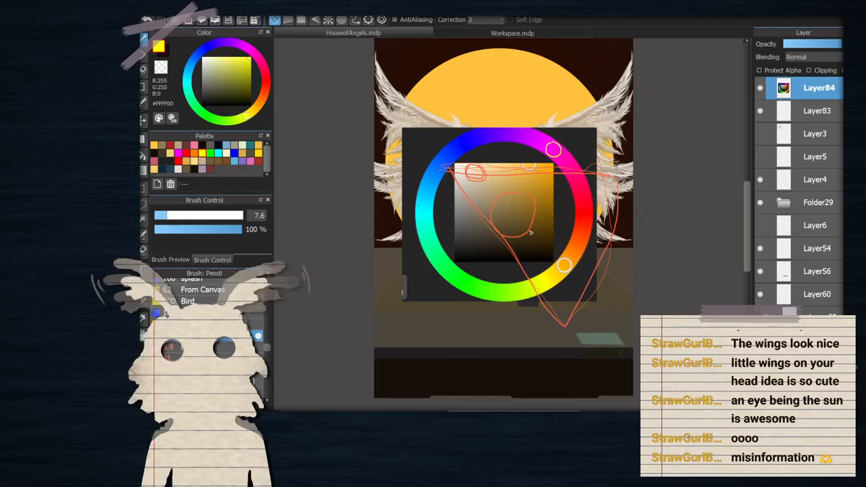
pyautogui.moveTo(553, 150)
pyautogui.mouseDown()
pyautogui.moveTo(553, 283)
pyautogui.moveTo(451, 295)
pyautogui.moveTo(450, 253)
pyautogui.moveTo(424, 178)
pyautogui.moveTo(600, 198)
pyautogui.moveTo(542, 234)
pyautogui.mouseUp()
pyautogui.hotkey('ctrl', 'z')
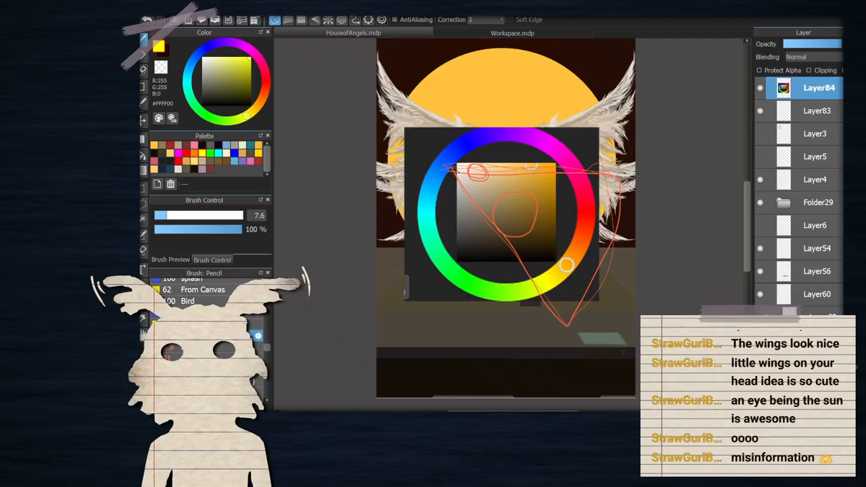
pyautogui.moveTo(457, 155)
pyautogui.mouseDown()
pyautogui.moveTo(497, 299)
pyautogui.moveTo(540, 189)
pyautogui.moveTo(543, 158)
pyautogui.moveTo(420, 230)
pyautogui.moveTo(588, 225)
pyautogui.moveTo(464, 167)
pyautogui.mouseUp()
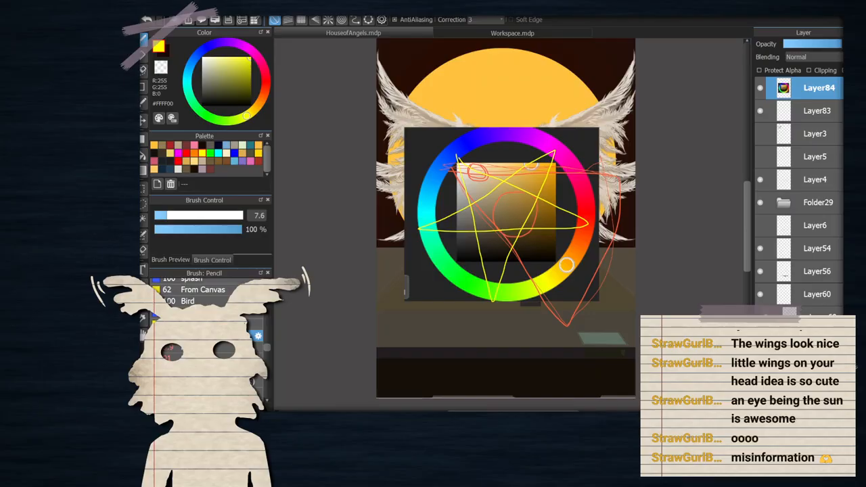
pyautogui.moveTo(537, 267); pyautogui.dragTo(544, 278)
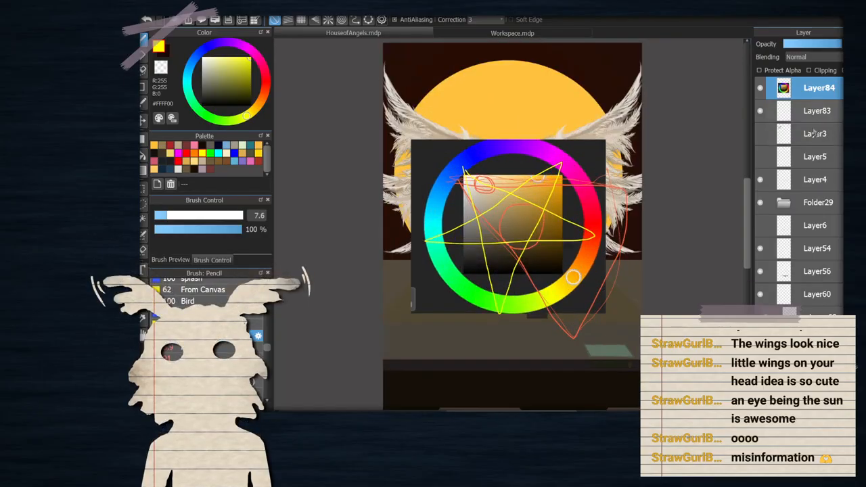
# Delete the annotated color wheel layer and review the wings, orange circle and house
pyautogui.press('Delete')
pyautogui.scroll(-2, 595, 227)
pyautogui.scroll(4, 540, 189)
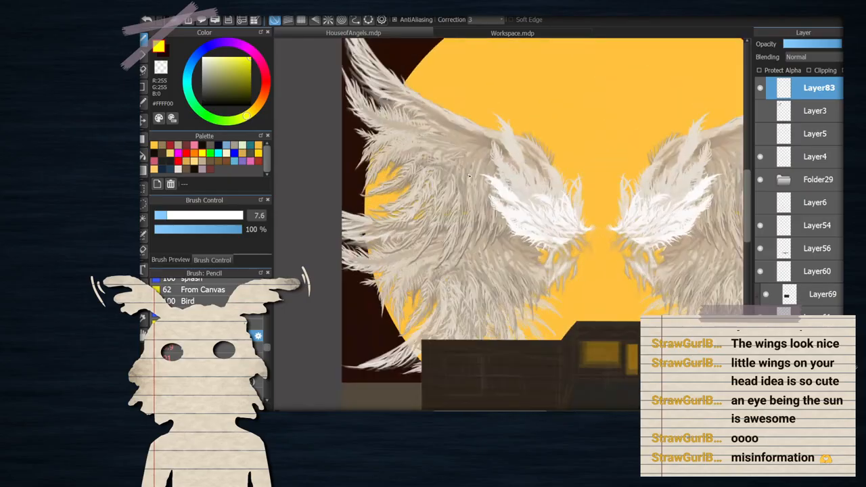
pyautogui.scroll(-3, 539, 186)
pyautogui.scroll(1, 542, 202)
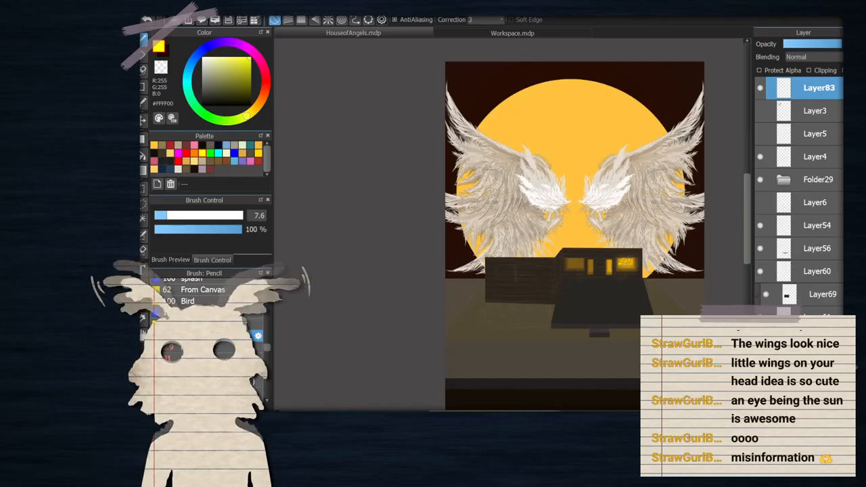
# Examine the overall composition of the wings, orange circle and lit house
pyautogui.scroll(-2, 491, 329)
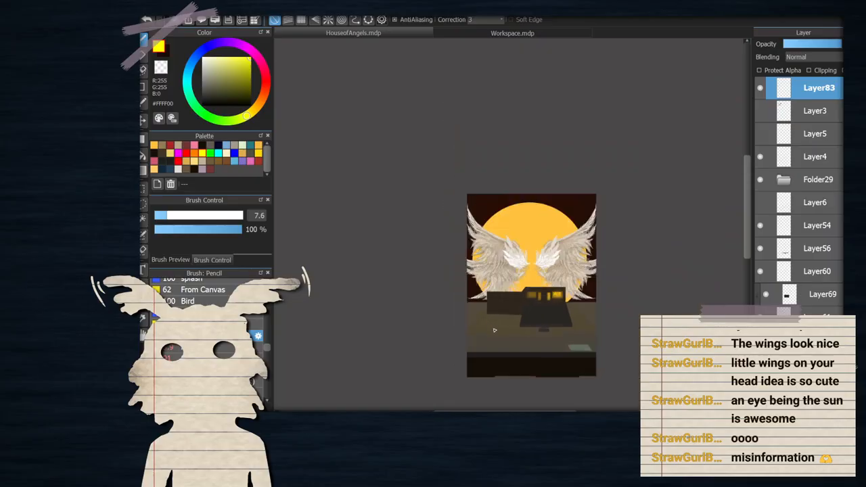
pyautogui.scroll(2, 515, 265)
pyautogui.scroll(-1, 520, 271)
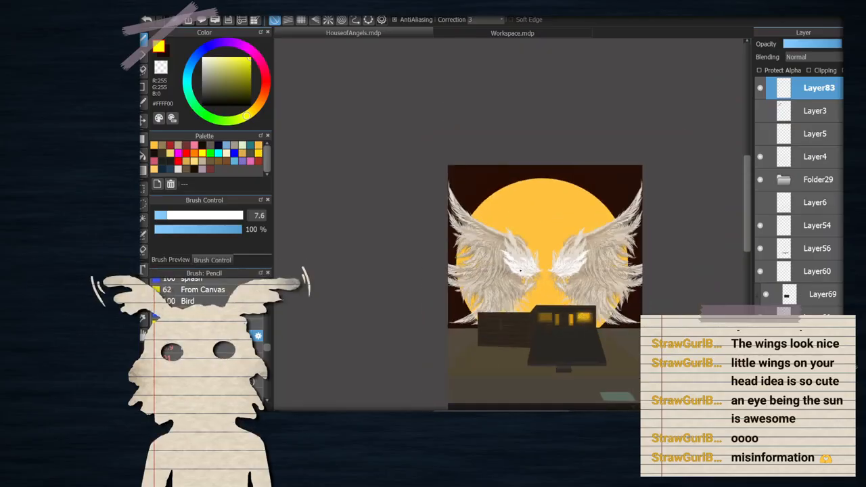
pyautogui.scroll(2, 520, 271)
pyautogui.scroll(-2, 520, 270)
pyautogui.scroll(1, 520, 270)
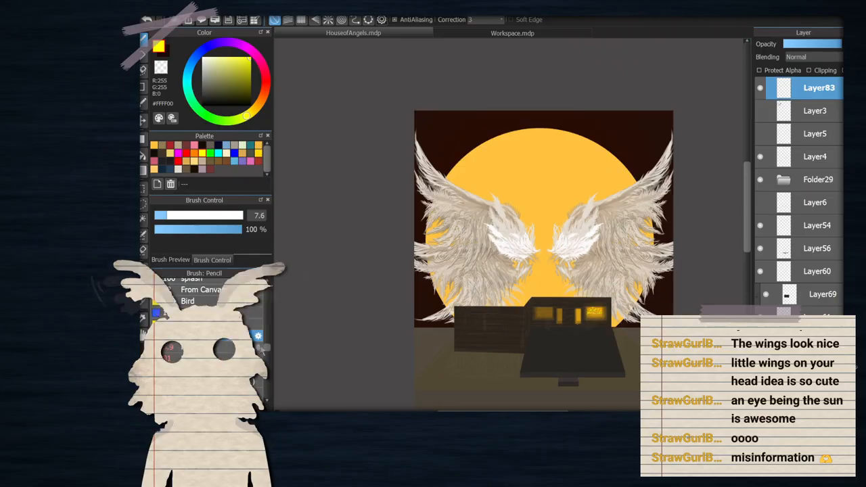
pyautogui.scroll(1, 520, 271)
pyautogui.scroll(-2, 380, 279)
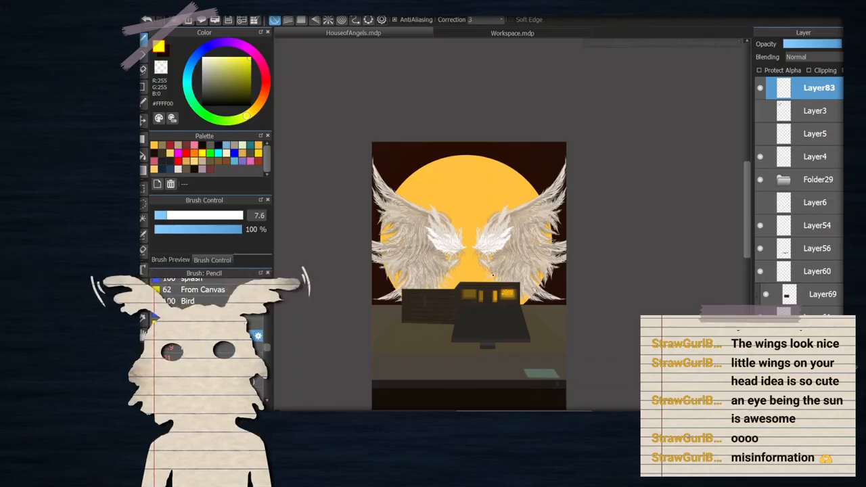
pyautogui.scroll(-2, 438, 234)
pyautogui.scroll(2, 438, 234)
# Paste the twelve-book cover grid as a new layer and enlarge it across the upper part of the artwork
pyautogui.hotkey('ctrl', 'v')
pyautogui.scroll(1, 437, 234)
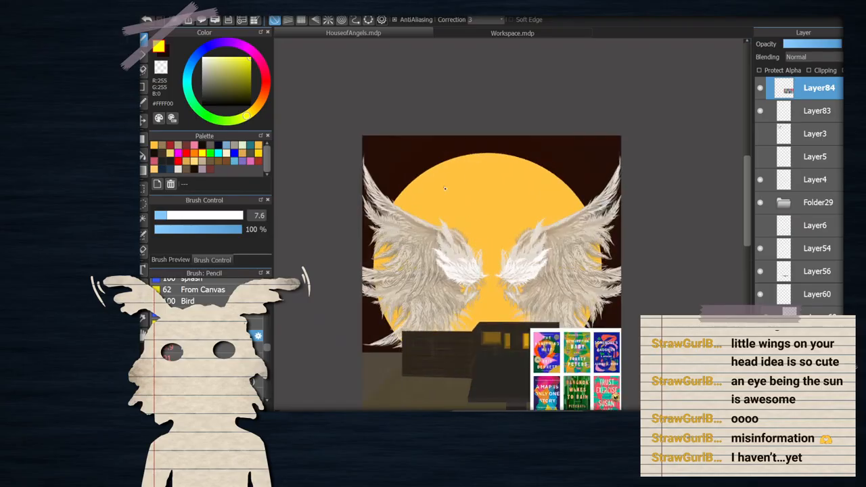
pyautogui.hotkey('ctrl', 't')
pyautogui.moveTo(575, 342); pyautogui.dragTo(439, 189)
pyautogui.moveTo(577, 251); pyautogui.dragTo(629, 276)
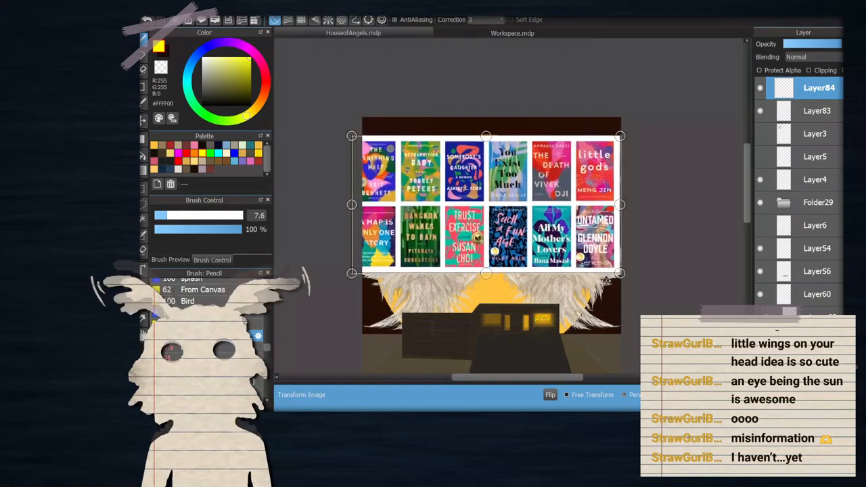
pyautogui.scroll(1, 578, 238)
pyautogui.moveTo(654, 295); pyautogui.dragTo(627, 281)
pyautogui.moveTo(587, 245); pyautogui.dragTo(596, 219)
pyautogui.scroll(-1, 598, 217)
pyautogui.scroll(1, 515, 181)
pyautogui.moveTo(515, 181); pyautogui.dragTo(507, 183)
pyautogui.click(714, 394)
pyautogui.scroll(-1, 635, 288)
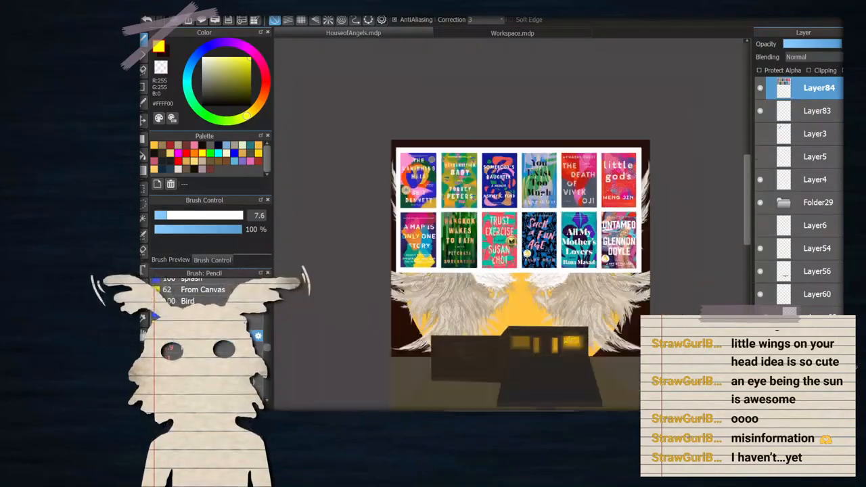
pyautogui.scroll(2, 512, 194)
pyautogui.scroll(-1, 467, 183)
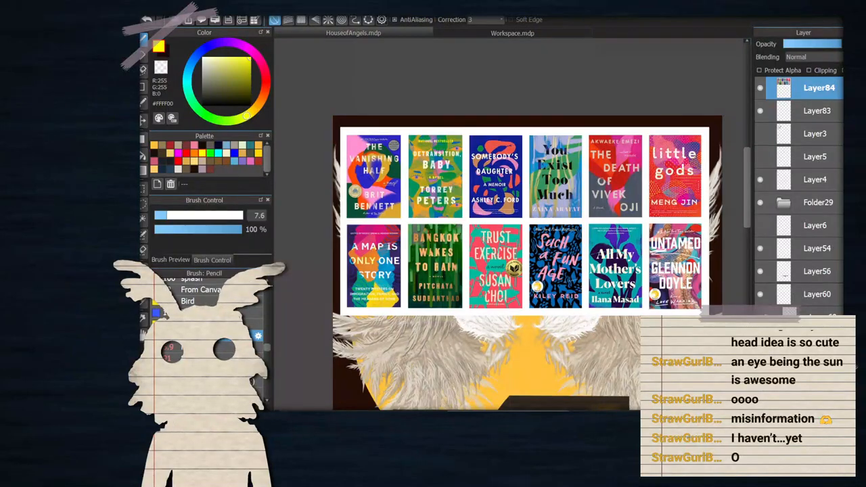
# Paste the three romance book covers, then enlarge and place them over the lower-left part of the twelve-book grid
pyautogui.scroll(-3, 493, 233)
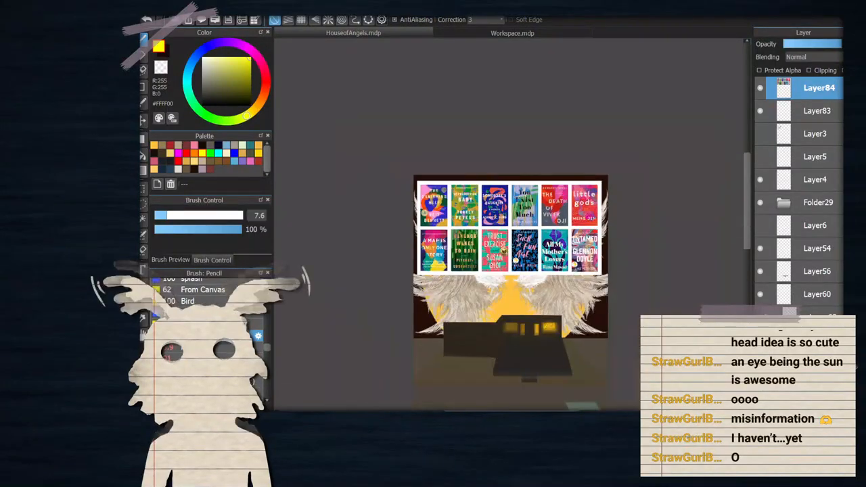
pyautogui.hotkey('ctrl', 'v')
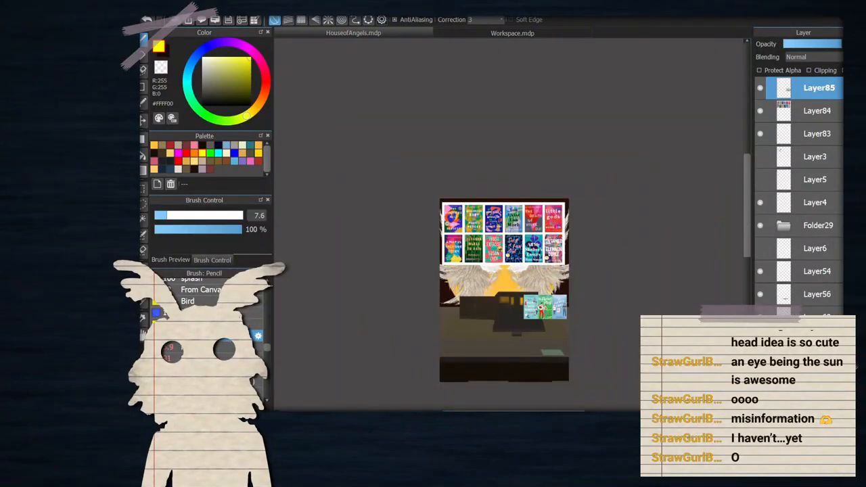
pyautogui.click(284, 131)
pyautogui.moveTo(567, 301); pyautogui.dragTo(467, 233)
pyautogui.scroll(3, 495, 268)
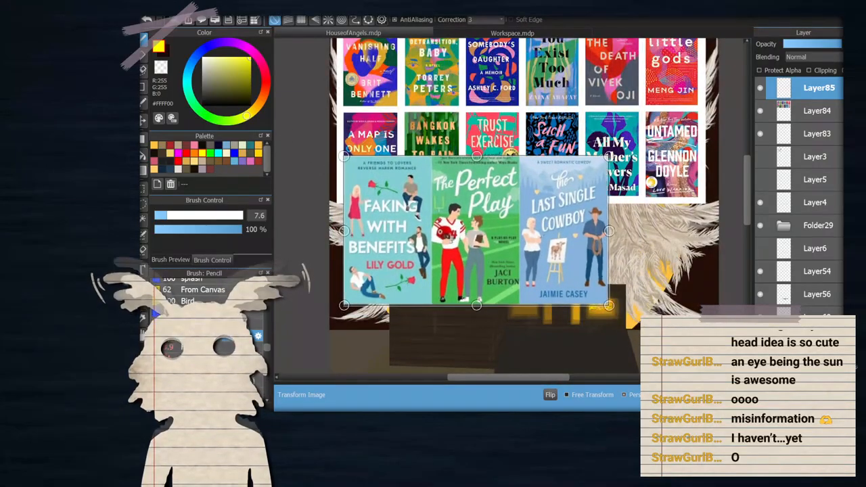
pyautogui.press('Return')
pyautogui.scroll(-2, 609, 306)
pyautogui.scroll(2, 584, 244)
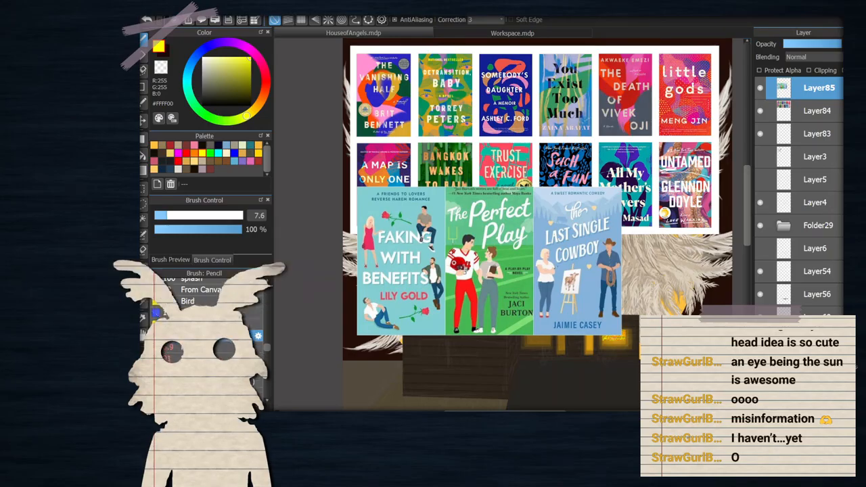
# Paste the pink romance book banner and move it beneath the three romance covers, overlapping their lower-right part
pyautogui.hotkey('ctrl', 'v')
pyautogui.scroll(-2, 353, 106)
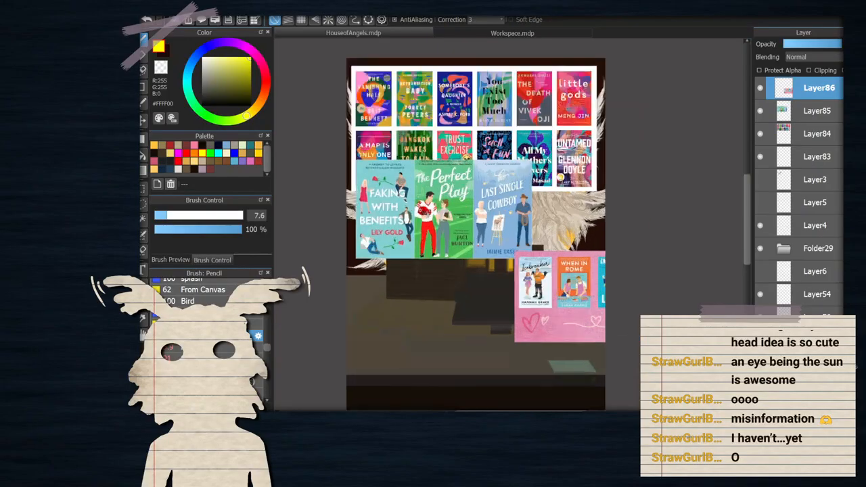
pyautogui.click(144, 120)
pyautogui.moveTo(555, 298); pyautogui.dragTo(473, 271)
pyautogui.scroll(3, 461, 249)
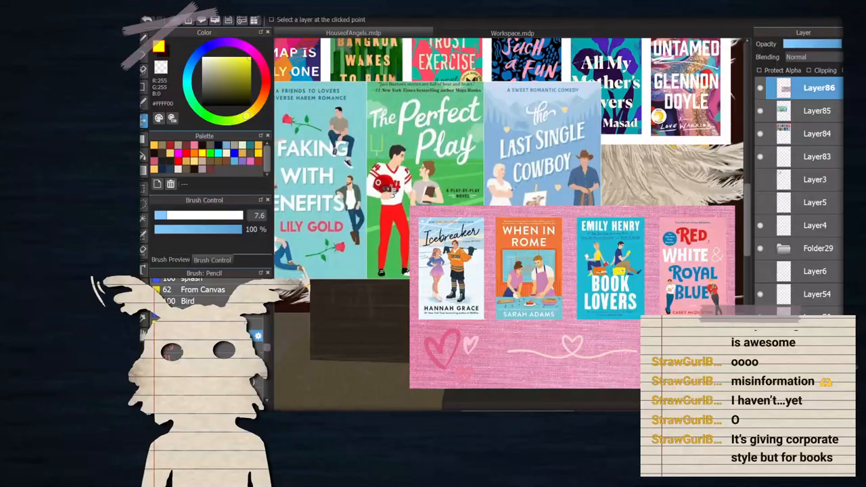
# Paste the nine-cover fantasy book grid and move it over the middle of the other book images
pyautogui.scroll(-2, 524, 298)
pyautogui.hotkey('ctrl', 'v')
pyautogui.scroll(-1, 512, 217)
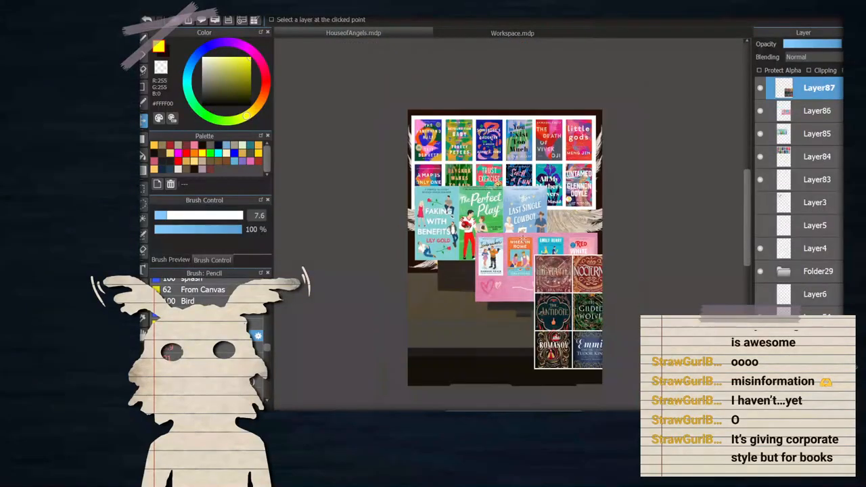
pyautogui.moveTo(568, 285); pyautogui.dragTo(484, 188)
pyautogui.scroll(3, 485, 188)
pyautogui.scroll(-1, 484, 189)
pyautogui.scroll(3, 585, 257)
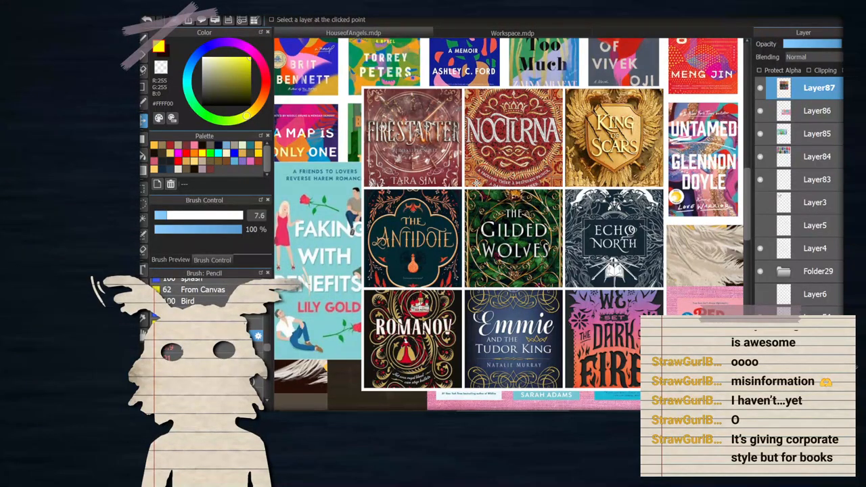
# Move the nine-cover fantasy grid to the lower-left part of the canvas, uncovering the romance covers
pyautogui.scroll(-2, 476, 182)
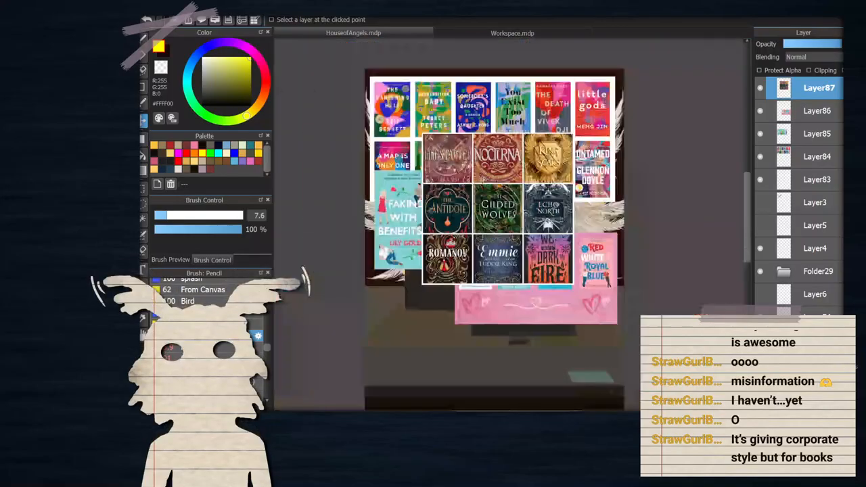
pyautogui.scroll(1, 462, 119)
pyautogui.scroll(-1, 473, 158)
pyautogui.scroll(1, 475, 174)
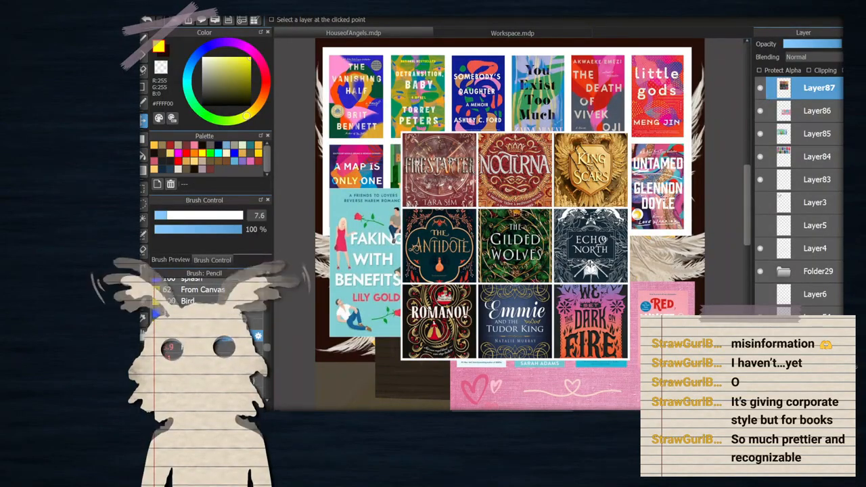
pyautogui.scroll(2, 601, 217)
pyautogui.scroll(-2, 580, 235)
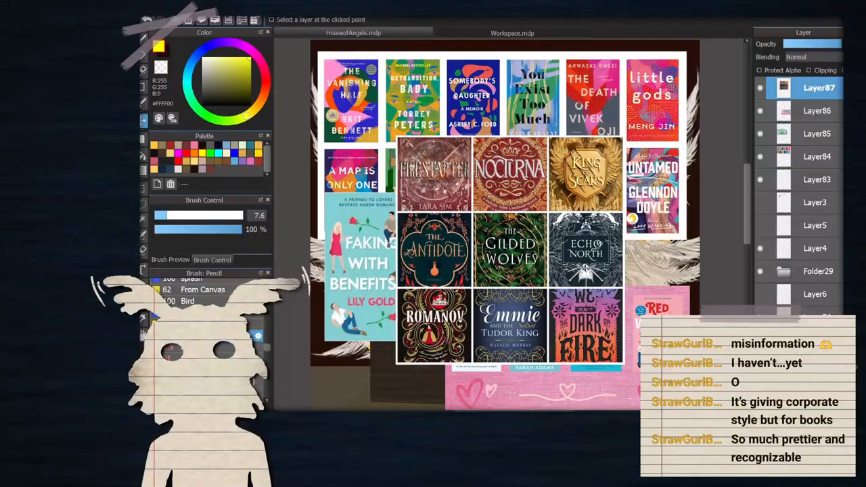
pyautogui.scroll(-3, 543, 195)
pyautogui.moveTo(542, 195); pyautogui.dragTo(506, 345)
pyautogui.scroll(3, 523, 234)
pyautogui.scroll(-2, 533, 259)
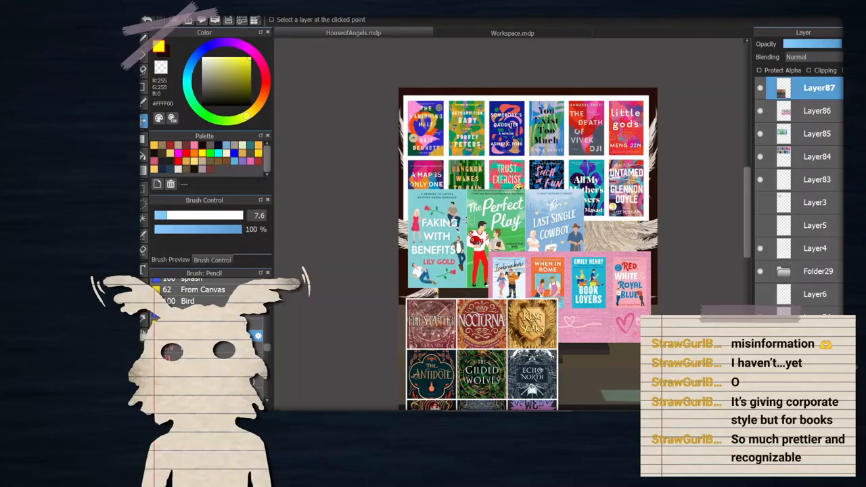
# Examine the ornate fantasy covers up close and compare them with the illustrated romance covers
pyautogui.scroll(-1, 535, 220)
pyautogui.scroll(1, 508, 296)
pyautogui.scroll(-1, 534, 230)
pyautogui.scroll(1, 569, 284)
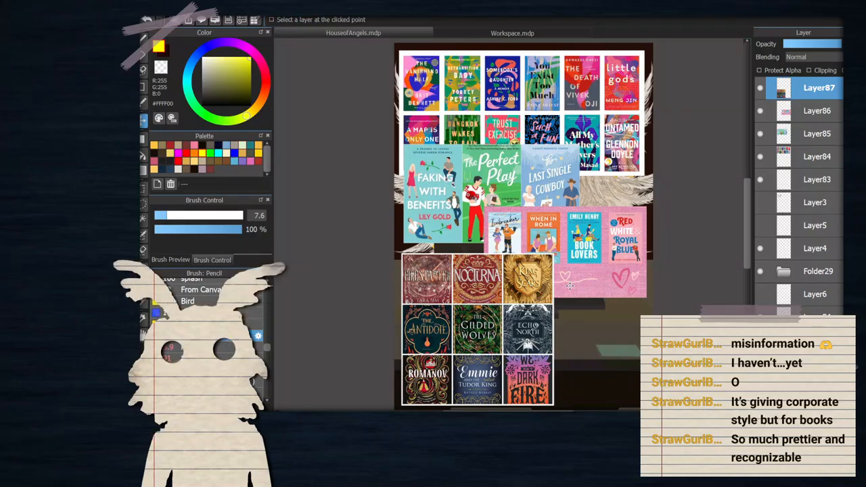
pyautogui.scroll(5, 570, 286)
pyautogui.scroll(-4, 570, 285)
pyautogui.scroll(3, 570, 285)
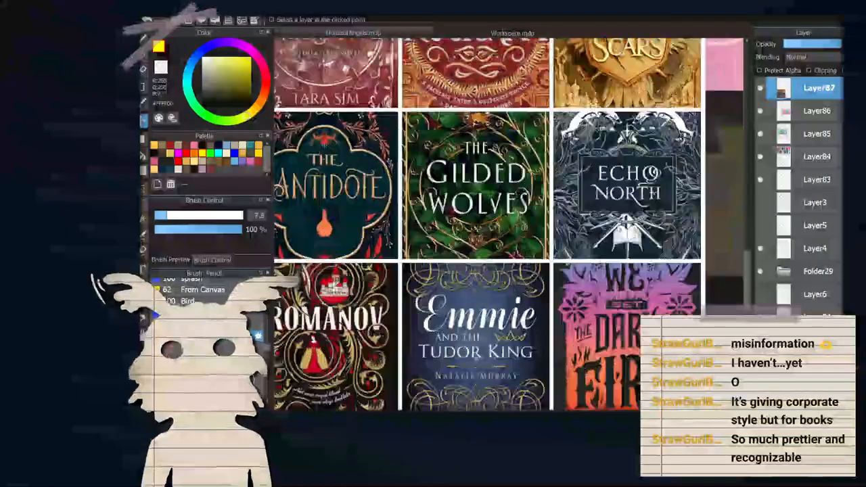
pyautogui.scroll(-3, 535, 196)
pyautogui.scroll(3, 534, 196)
pyautogui.scroll(-3, 535, 196)
pyautogui.scroll(3, 535, 196)
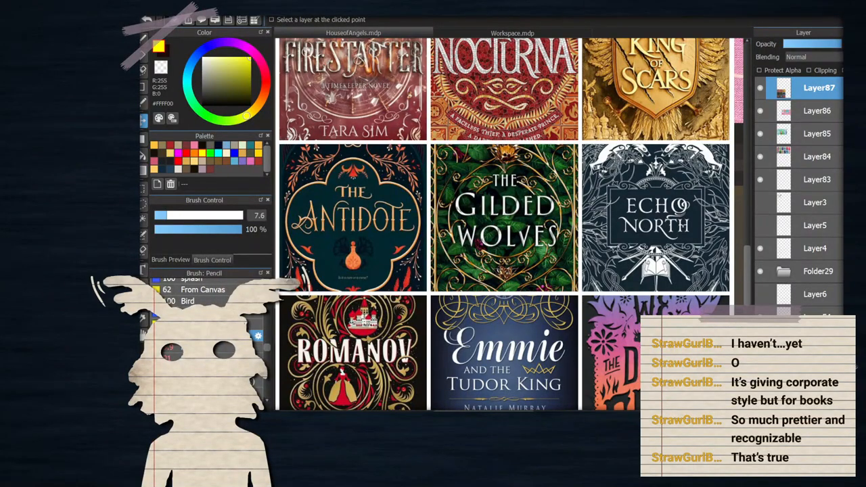
# Paste The Wasp Factory cover as a new layer and move it over the centre of the book collage
pyautogui.scroll(-5, 557, 203)
pyautogui.hotkey('ctrl', 'v')
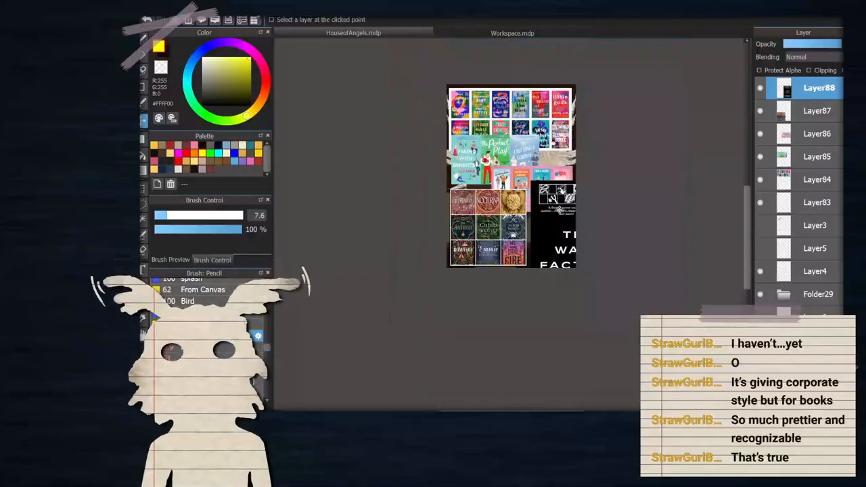
pyautogui.moveTo(554, 197); pyautogui.dragTo(465, 102)
pyautogui.scroll(4, 474, 202)
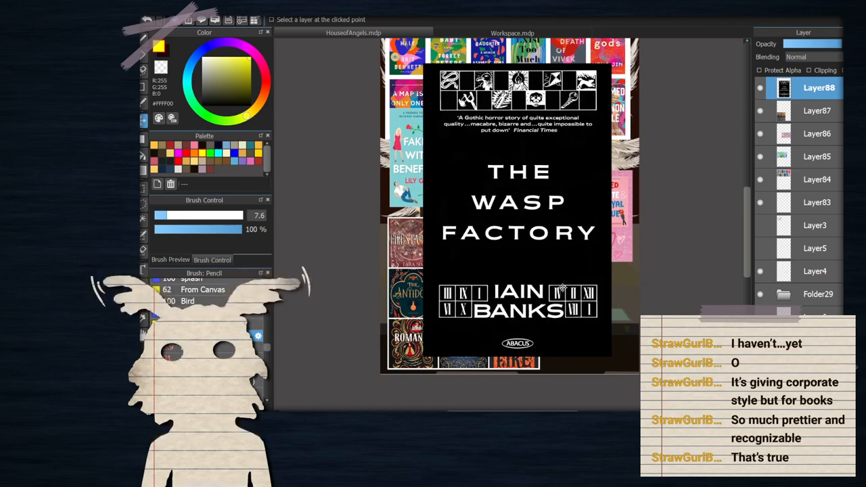
# Examine the icon grid, title lettering and numeral boxes on The Wasp Factory cover
pyautogui.scroll(1, 518, 88)
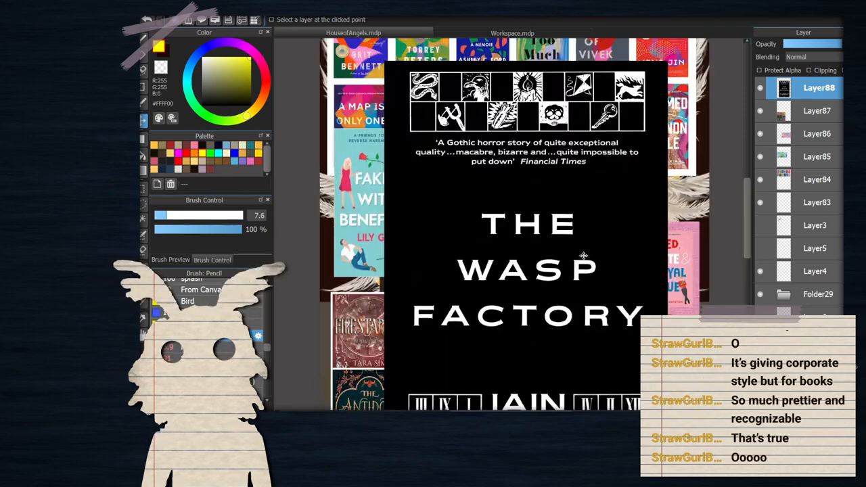
pyautogui.scroll(-1, 584, 256)
pyautogui.scroll(2, 608, 284)
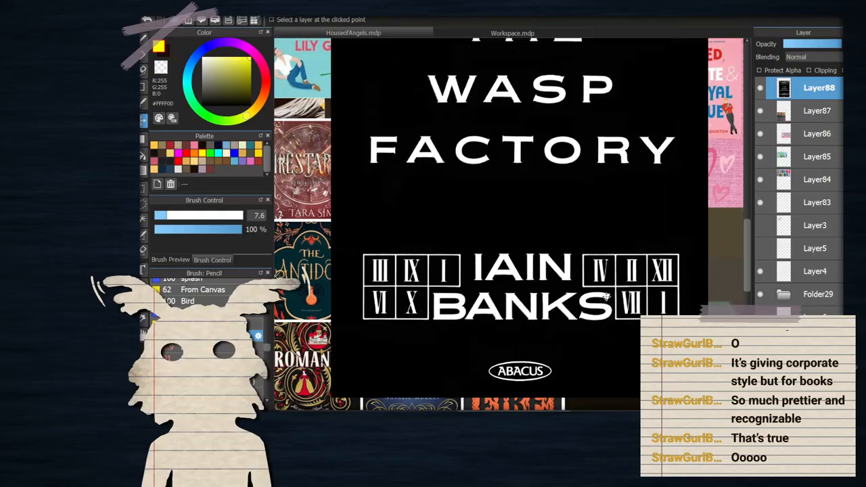
pyautogui.scroll(1, 608, 280)
pyautogui.scroll(-1, 581, 265)
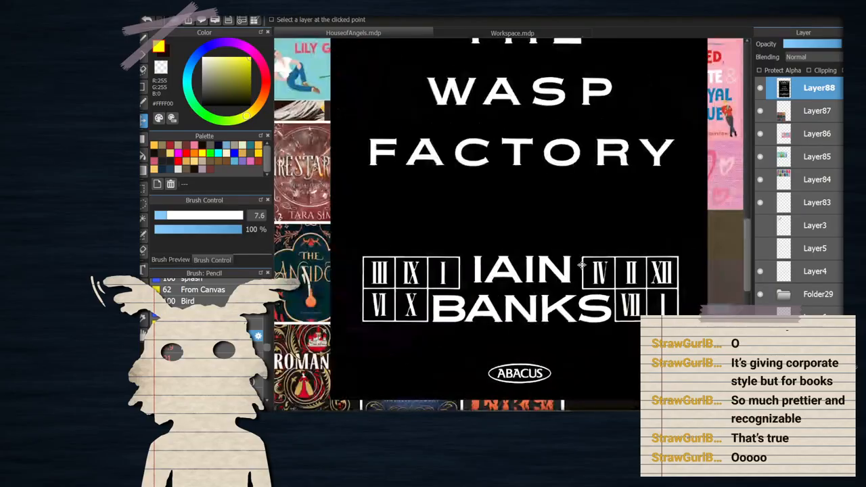
pyautogui.scroll(-2, 582, 265)
pyautogui.scroll(3, 652, 231)
pyautogui.scroll(1, 653, 231)
pyautogui.scroll(-1, 580, 204)
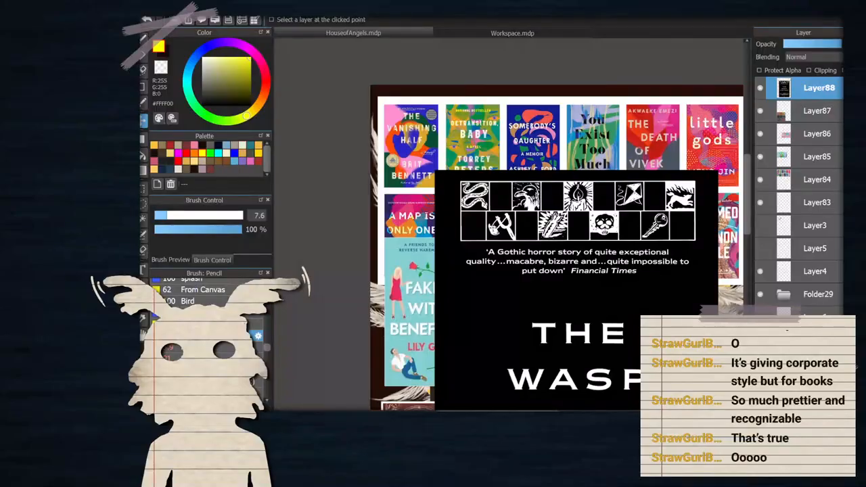
pyautogui.scroll(1, 675, 223)
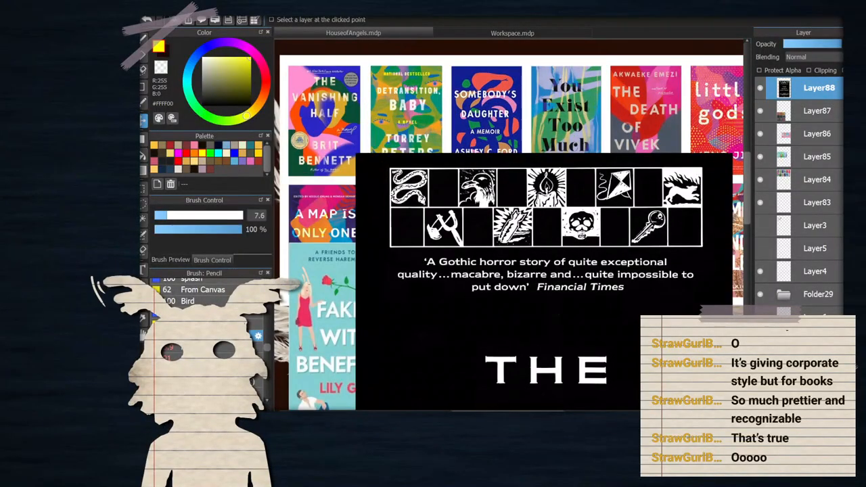
pyautogui.scroll(-4, 575, 251)
pyautogui.scroll(2, 584, 328)
pyautogui.scroll(-1, 583, 328)
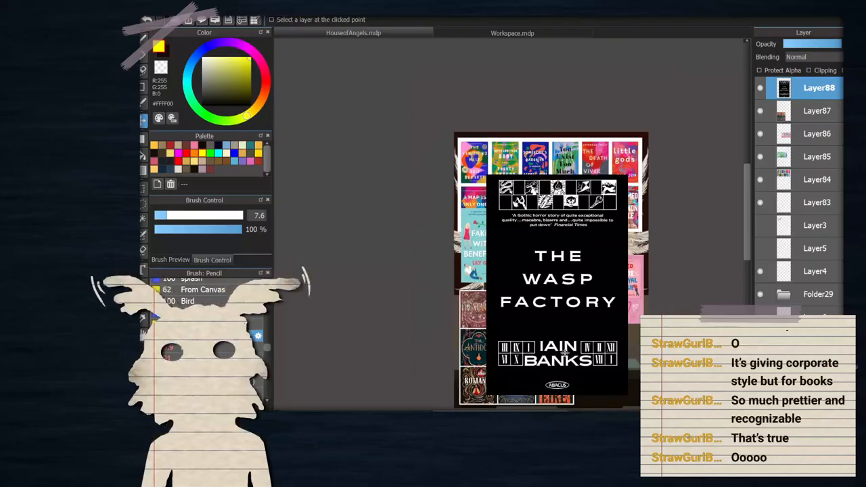
pyautogui.scroll(1, 569, 340)
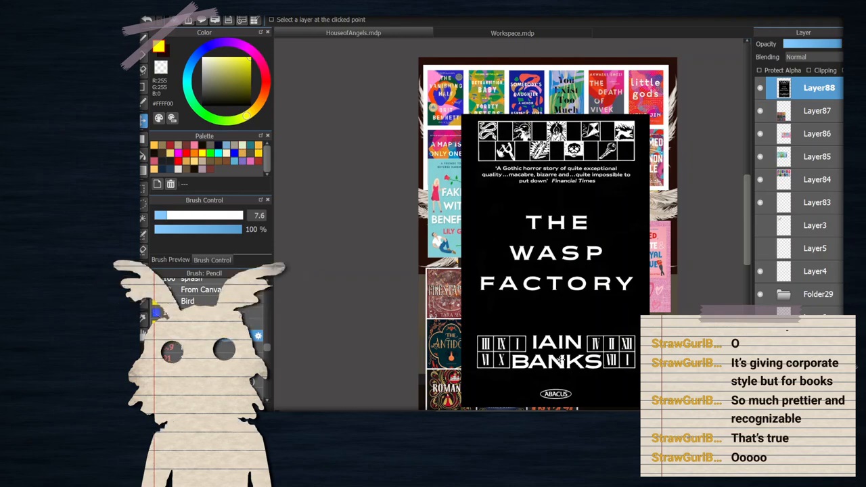
pyautogui.scroll(-2, 600, 306)
pyautogui.scroll(1, 587, 358)
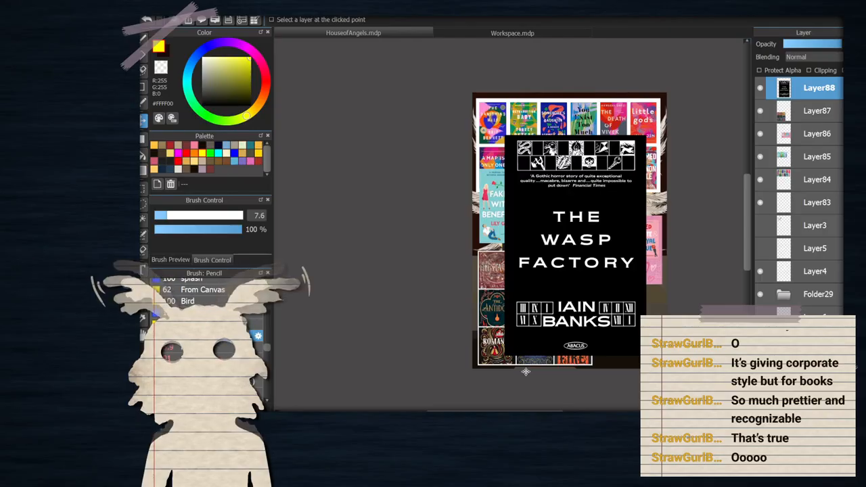
# Paste The Foxhole Court cover as a new layer and enlarge it over the centre of the book collage
pyautogui.scroll(-1, 484, 176)
pyautogui.scroll(1, 527, 177)
pyautogui.hotkey('ctrl', 'v')
pyautogui.scroll(-1, 593, 178)
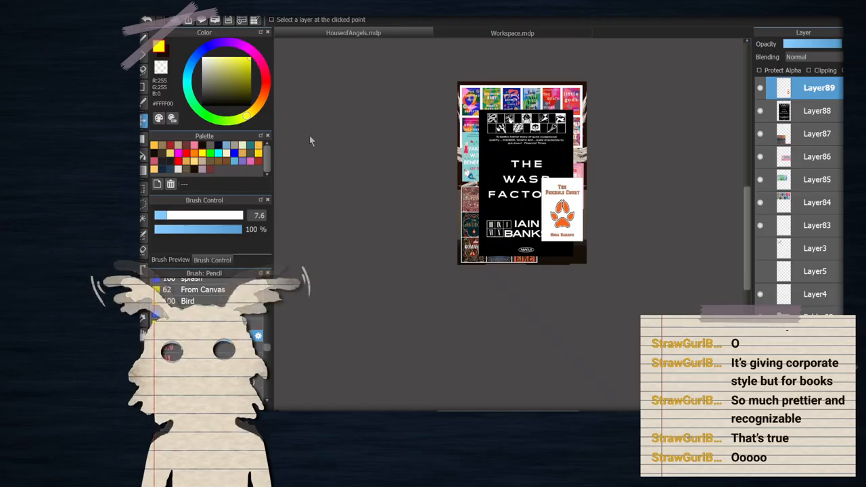
pyautogui.hotkey('ctrl', 't')
pyautogui.moveTo(586, 225); pyautogui.dragTo(620, 274)
pyautogui.moveTo(590, 231); pyautogui.dragTo(558, 201)
pyautogui.scroll(1, 545, 169)
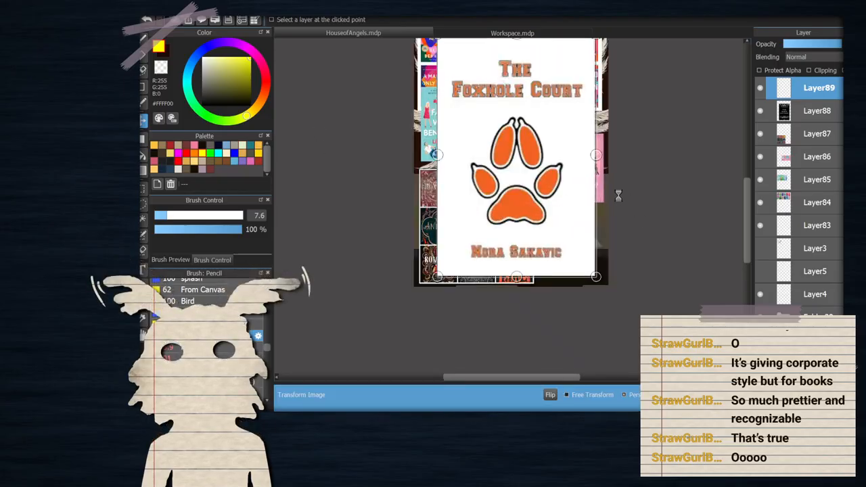
pyautogui.press('Return')
pyautogui.scroll(2, 580, 227)
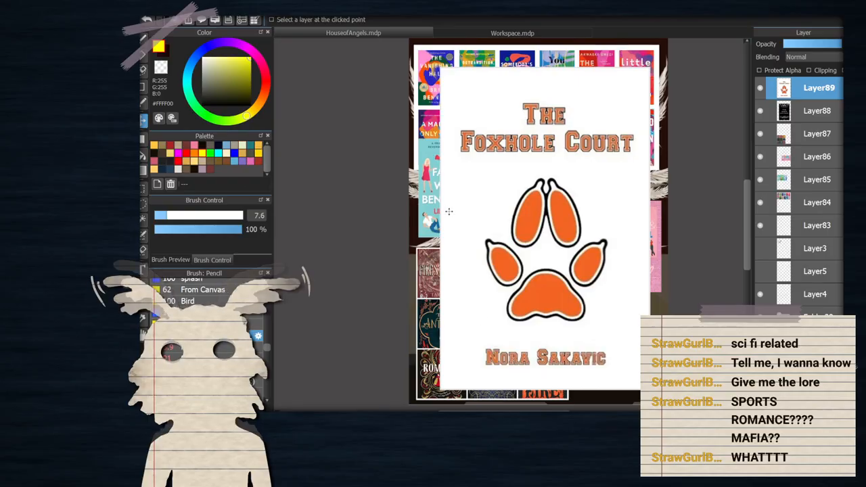
# Paste the three-cover set of The Foxhole Court, The Raven King and The King's Men over the large cover and view it up close
pyautogui.scroll(-2, 443, 192)
pyautogui.hotkey('ctrl', 'v')
pyautogui.moveTo(575, 239); pyautogui.dragTo(516, 207)
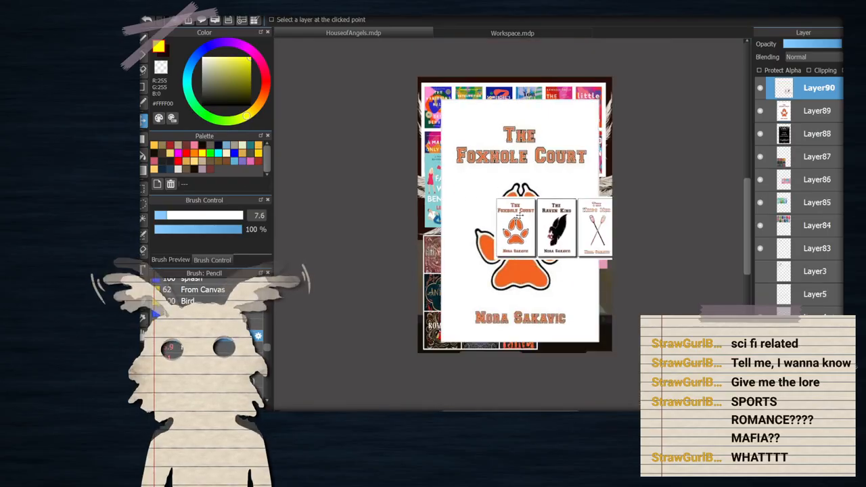
pyautogui.scroll(3, 516, 182)
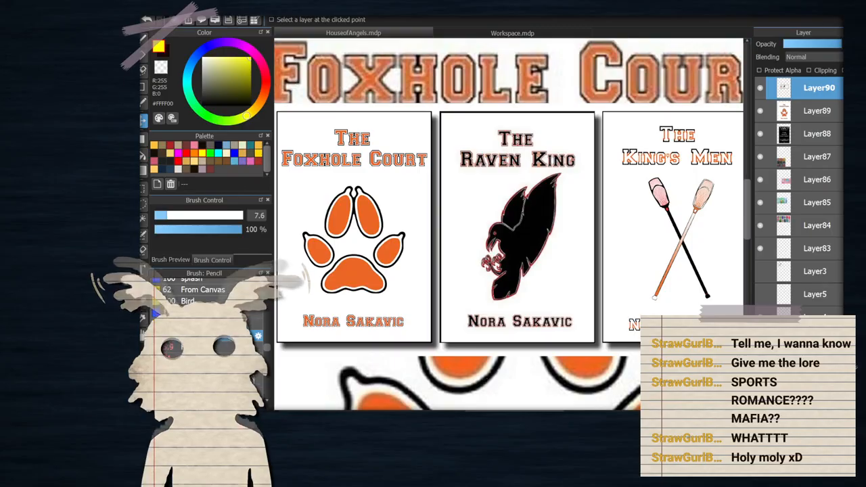
# Merge the pasted book cover layers downward and delete them, leaving only the angel house painting
pyautogui.hotkey('ctrl', 'e')
pyautogui.hotkey('ctrl', 'e')
pyautogui.hotkey('ctrl', 'e')
pyautogui.hotkey('ctrl', 'e')
pyautogui.hotkey('ctrl', 'e')
pyautogui.hotkey('ctrl', 'e')
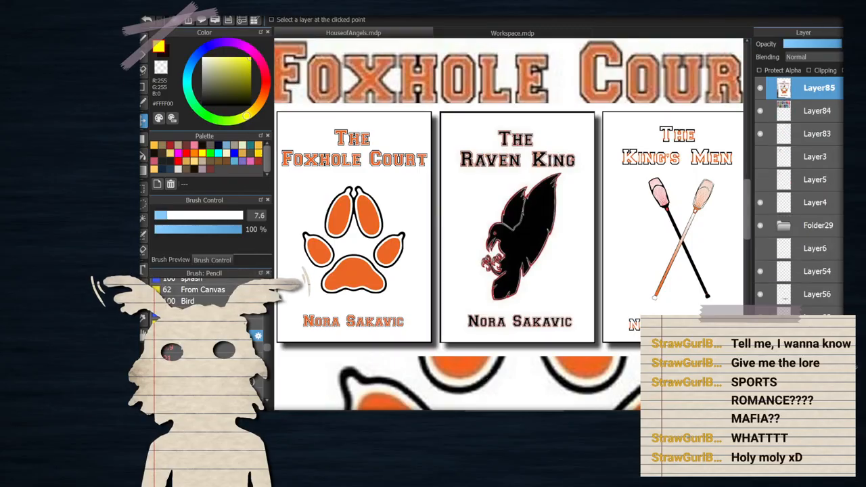
pyautogui.press('Delete')
pyautogui.scroll(-4, 572, 242)
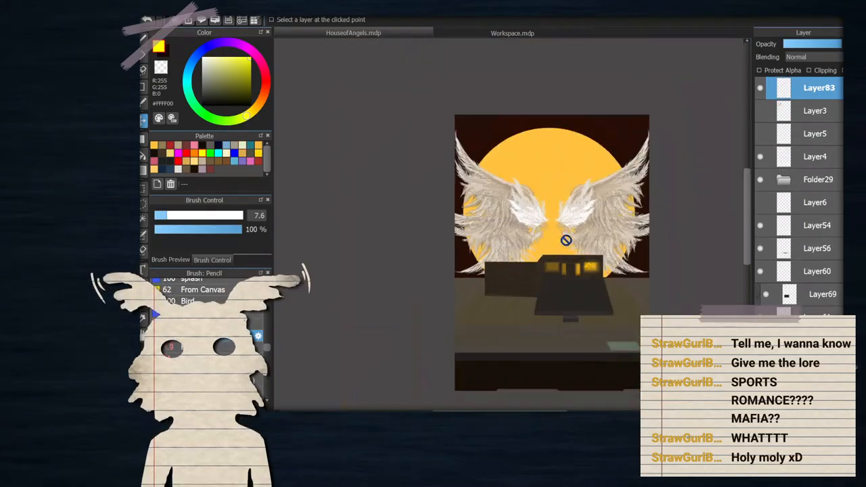
# Expand Folder29 in the layer list and make a layer inside it active for painting on the house
pyautogui.scroll(2, 565, 275)
pyautogui.scroll(2, 602, 301)
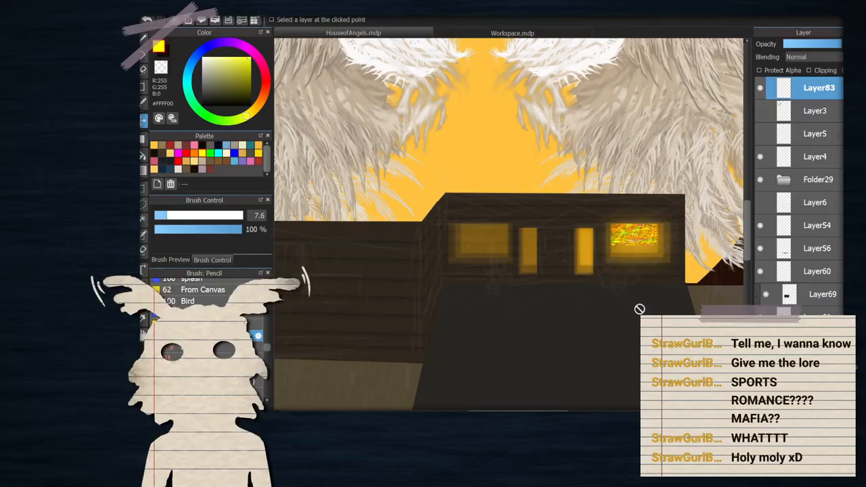
pyautogui.scroll(2, 615, 286)
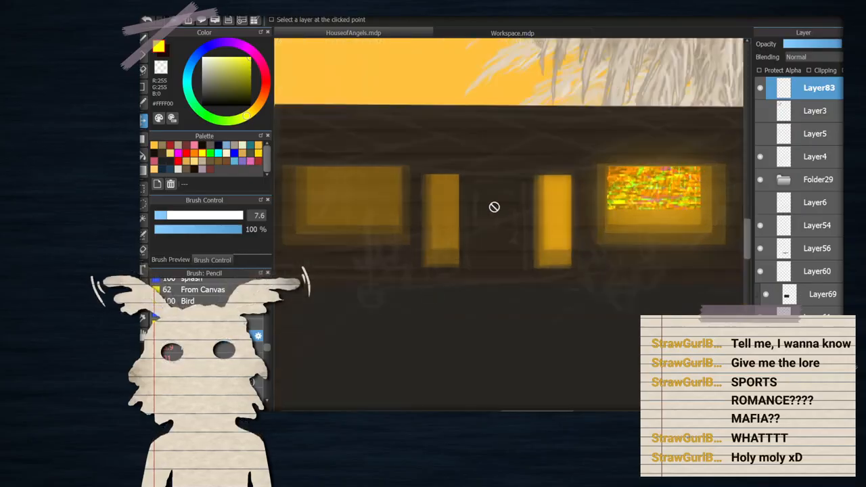
pyautogui.scroll(1, 603, 220)
pyautogui.scroll(-3, 791, 267)
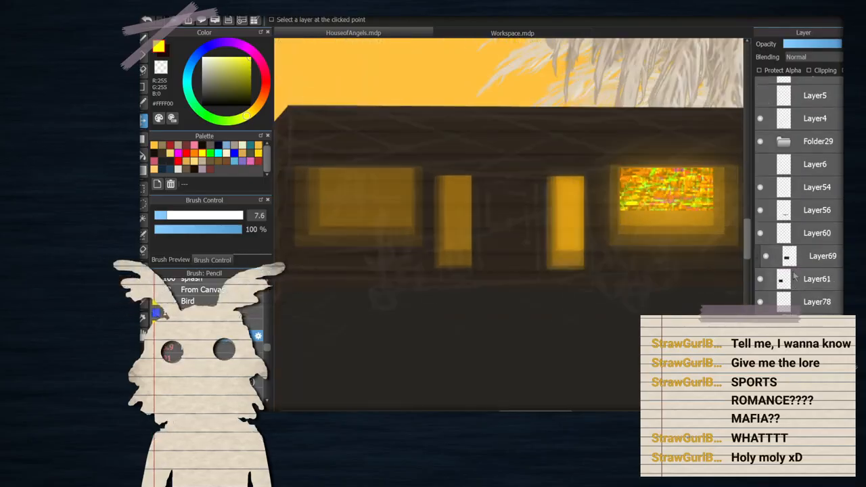
pyautogui.scroll(-4, 801, 256)
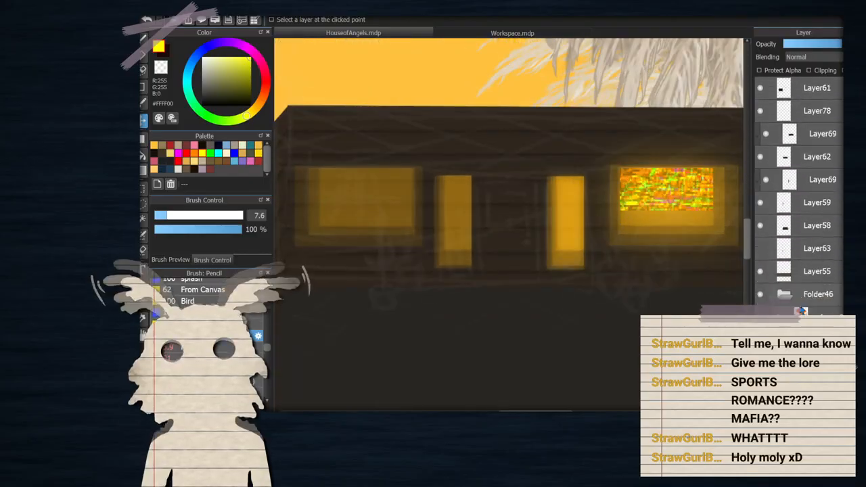
pyautogui.click(788, 302)
pyautogui.scroll(7, 778, 237)
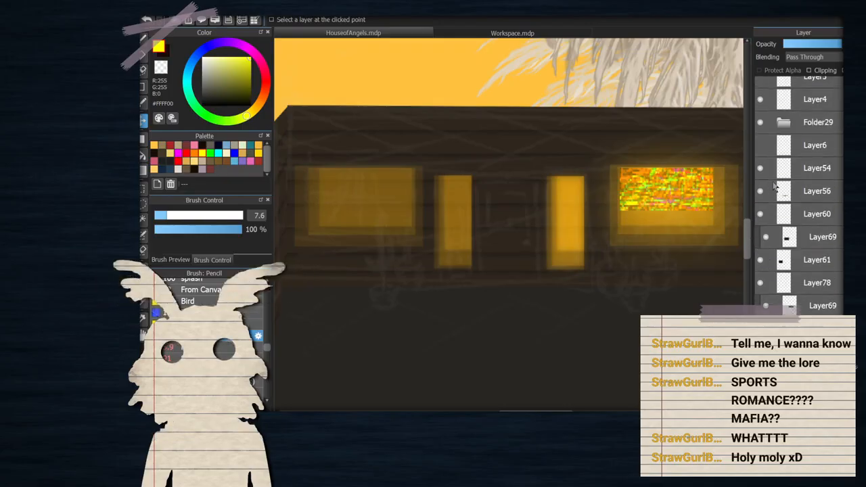
pyautogui.click(775, 182)
pyautogui.scroll(-4, 778, 203)
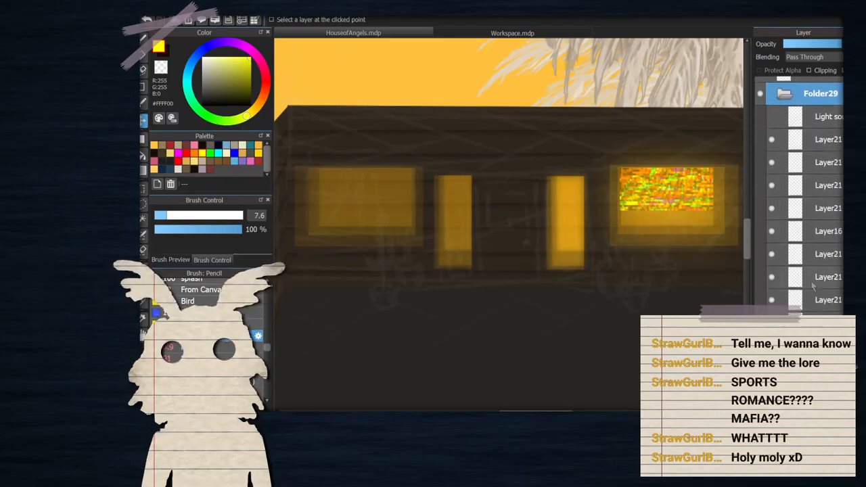
pyautogui.scroll(-3, 493, 284)
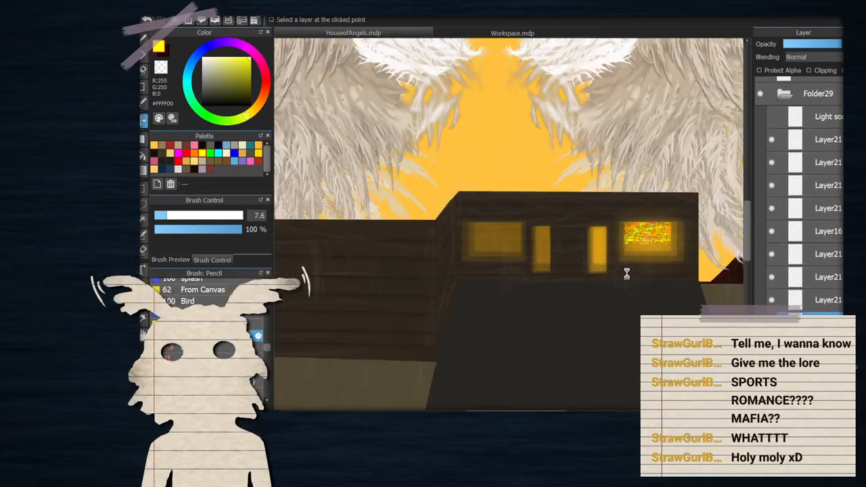
# Pick orange #FFC23F with the Rectangle shape tool and show the light source sketch layer in Folder29
pyautogui.scroll(2, 493, 285)
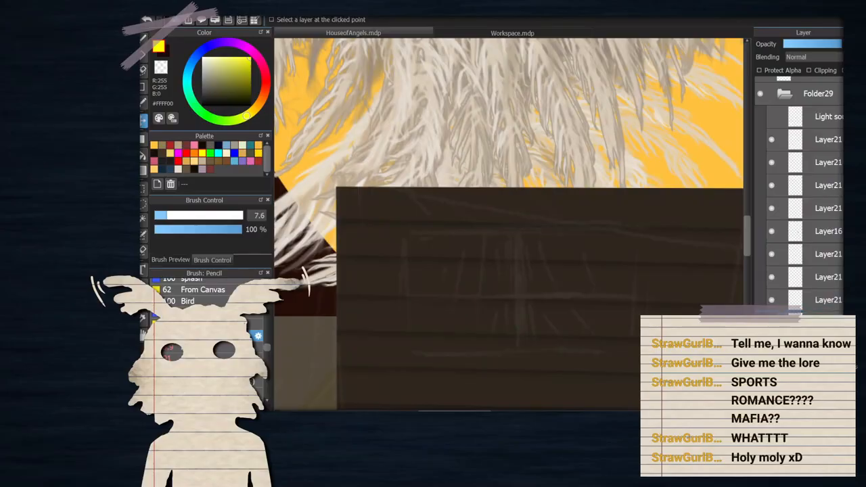
pyautogui.scroll(-3, 468, 175)
pyautogui.scroll(2, 468, 175)
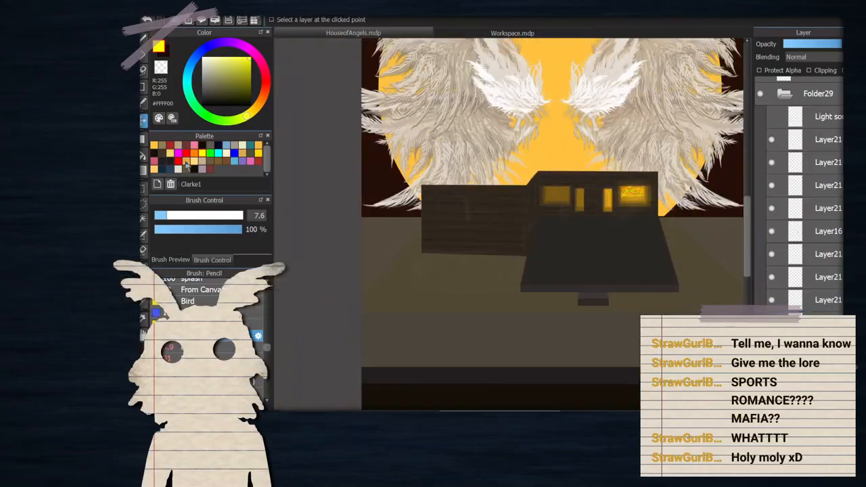
pyautogui.click(155, 144)
pyautogui.click(143, 139)
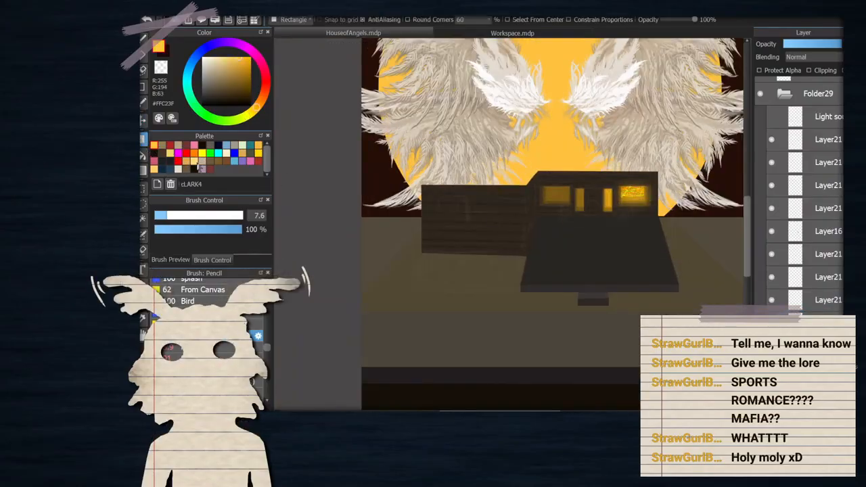
pyautogui.scroll(3, 443, 206)
pyautogui.scroll(1, 474, 201)
pyautogui.scroll(-1, 433, 185)
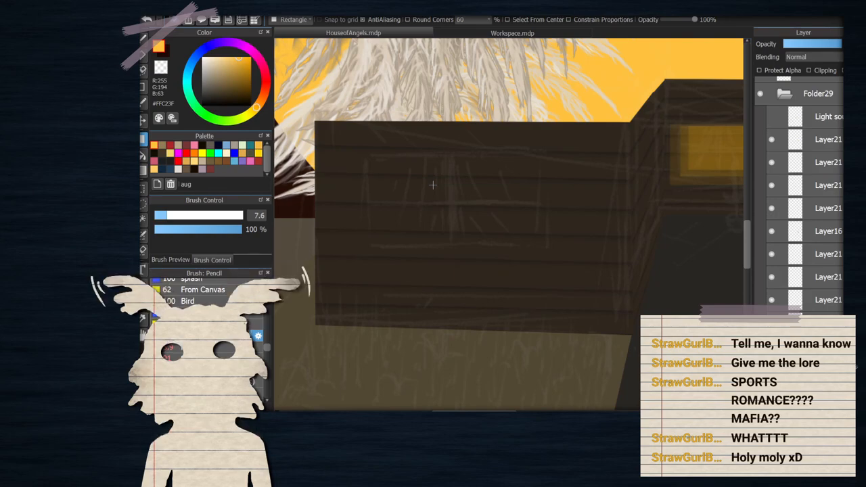
pyautogui.click(772, 117)
pyautogui.scroll(-2, 562, 224)
pyautogui.scroll(1, 508, 237)
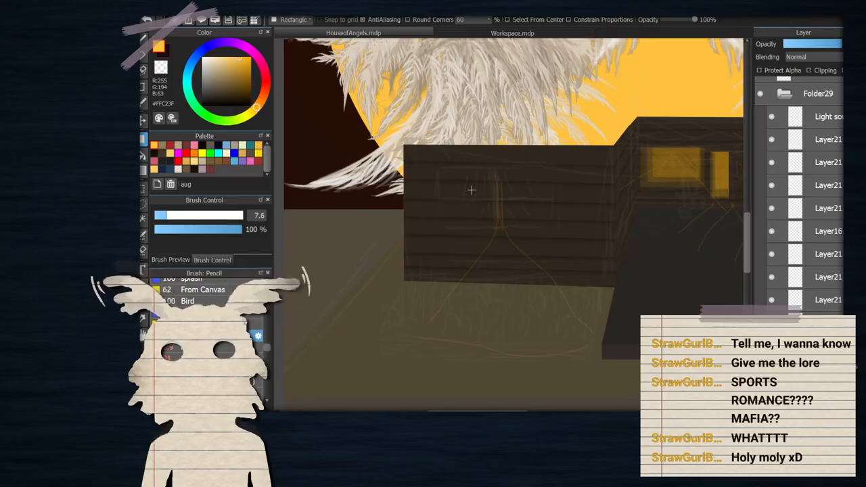
# Draw a filled orange window rectangle on the house's side wall, then set its layer to Add blending with low opacity
pyautogui.scroll(1, 472, 190)
pyautogui.scroll(1, 443, 163)
pyautogui.moveTo(409, 152); pyautogui.dragTo(654, 277)
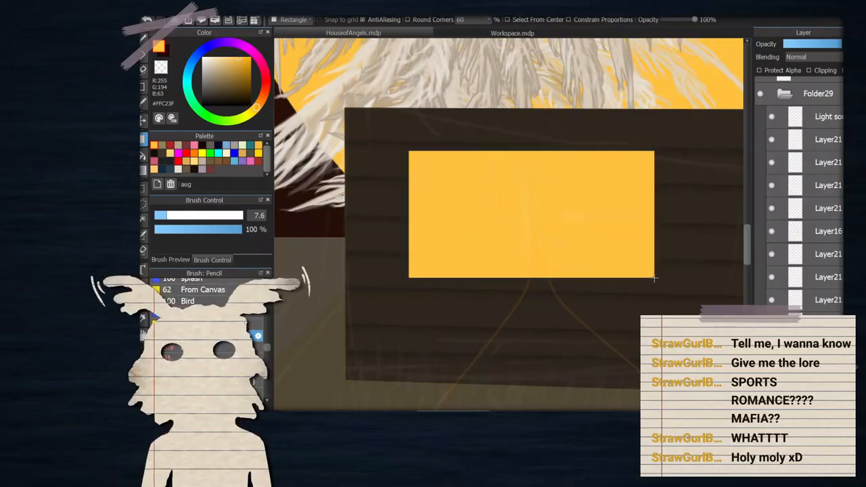
pyautogui.click(813, 77)
pyautogui.moveTo(812, 44); pyautogui.dragTo(791, 44)
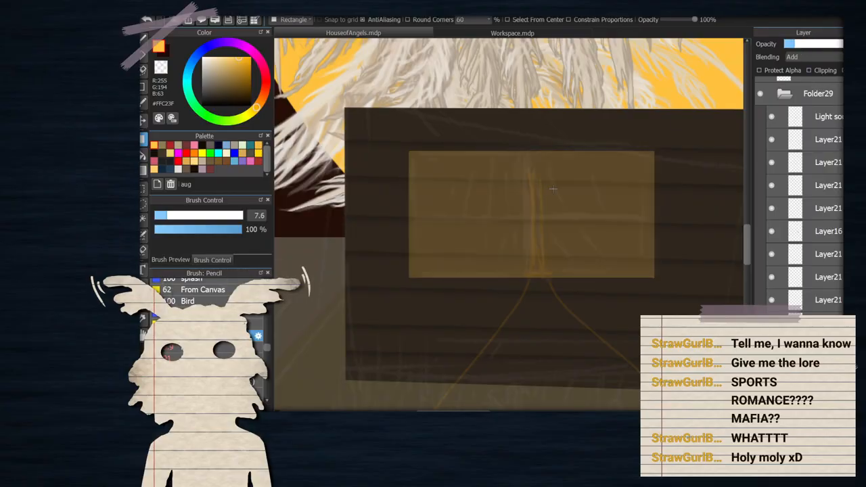
pyautogui.scroll(-3, 554, 189)
pyautogui.scroll(1, 555, 189)
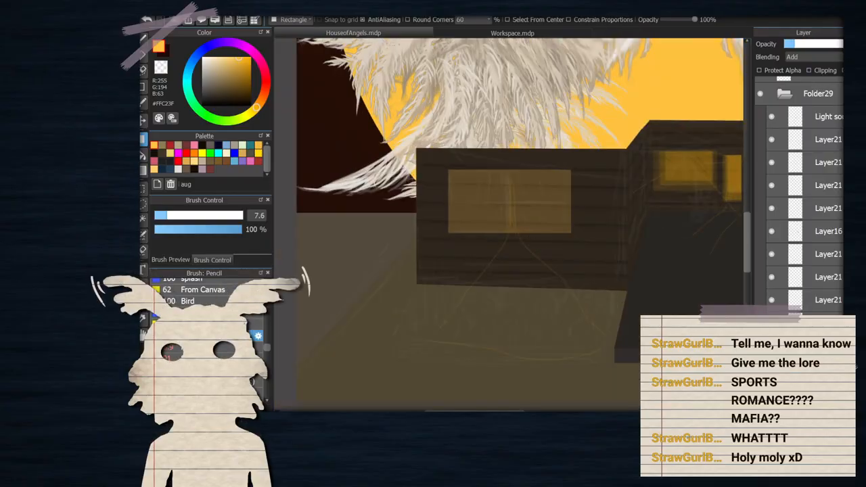
pyautogui.scroll(-2, 284, 179)
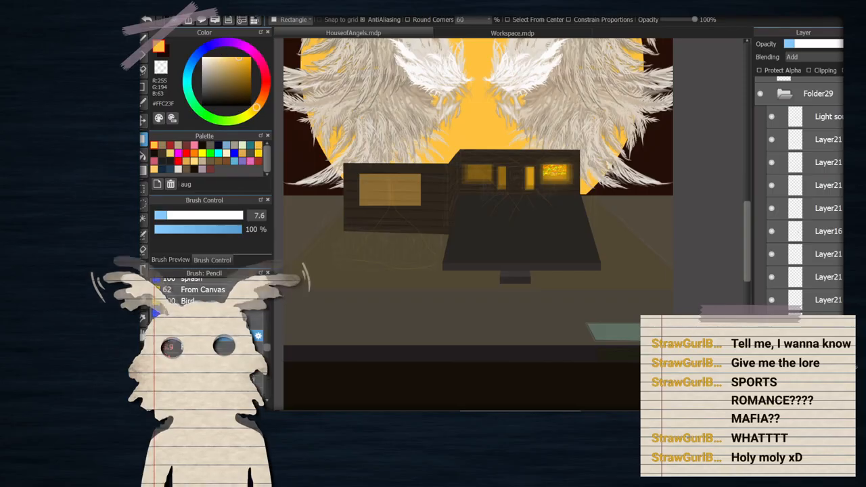
# Mesh-transform a copy of the window rectangle, stretching its lower edge down over the lawn into a wider, curved base
pyautogui.hotkey('ctrl', 'shift', 't')
pyautogui.scroll(3, 370, 209)
pyautogui.moveTo(339, 165); pyautogui.dragTo(315, 324)
pyautogui.moveTo(524, 165); pyautogui.dragTo(569, 332)
pyautogui.moveTo(432, 166); pyautogui.dragTo(442, 339)
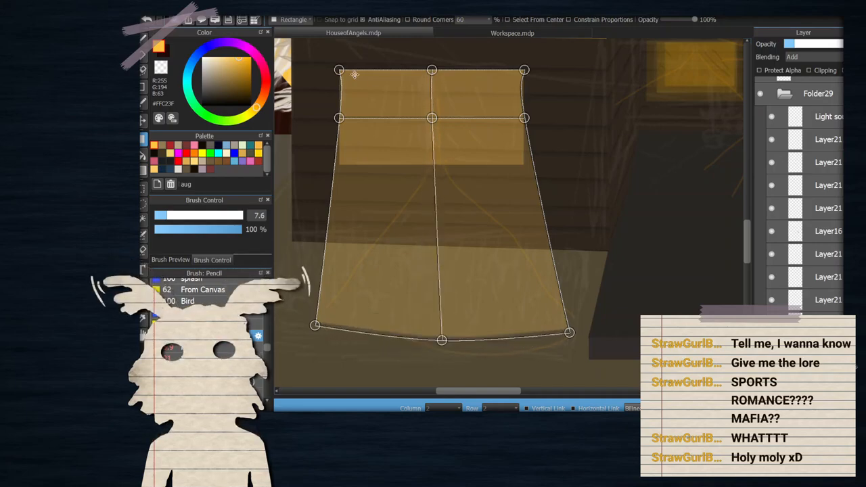
# Gather the upper and middle side points of the mesh toward its centre line to form a light cone with a narrow peak
pyautogui.moveTo(339, 70); pyautogui.dragTo(420, 78)
pyautogui.moveTo(339, 118); pyautogui.dragTo(420, 135)
pyautogui.moveTo(420, 77); pyautogui.dragTo(429, 96)
pyautogui.moveTo(523, 69); pyautogui.dragTo(434, 98)
pyautogui.moveTo(525, 120); pyautogui.dragTo(450, 138)
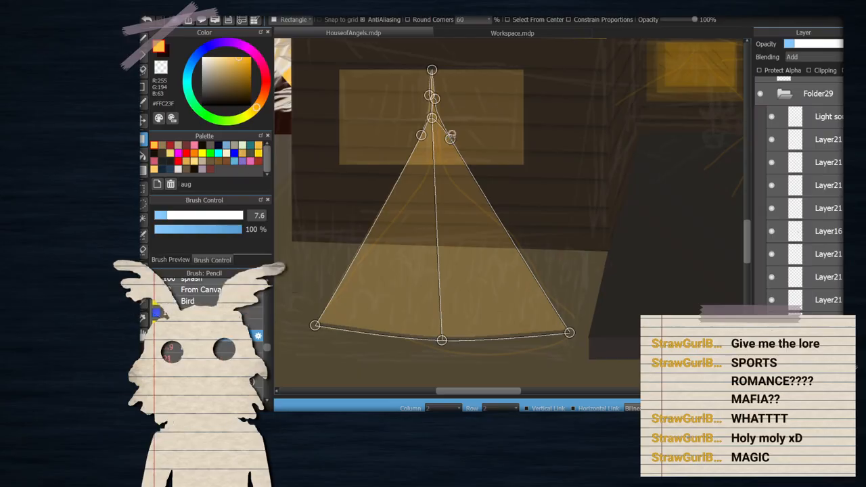
# Lower the cone's waist points, raise its right base corner to follow the sketch, and apply the mesh transform
pyautogui.moveTo(426, 166); pyautogui.dragTo(427, 166)
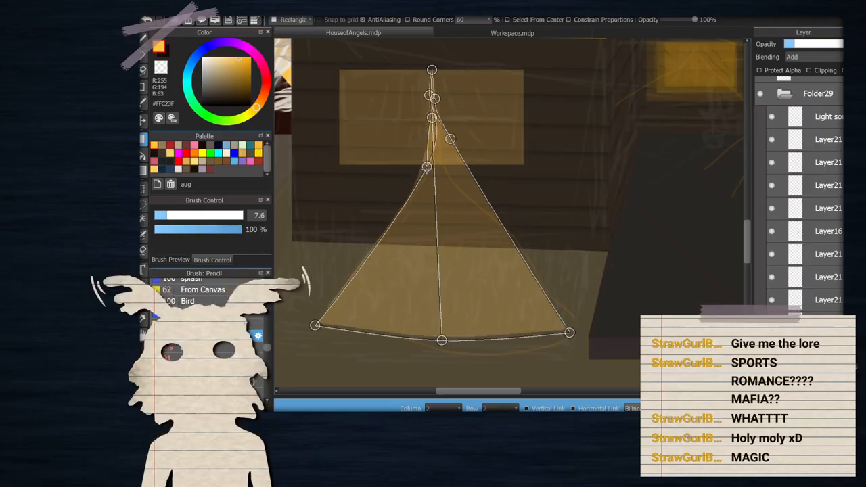
pyautogui.moveTo(452, 141); pyautogui.dragTo(449, 162)
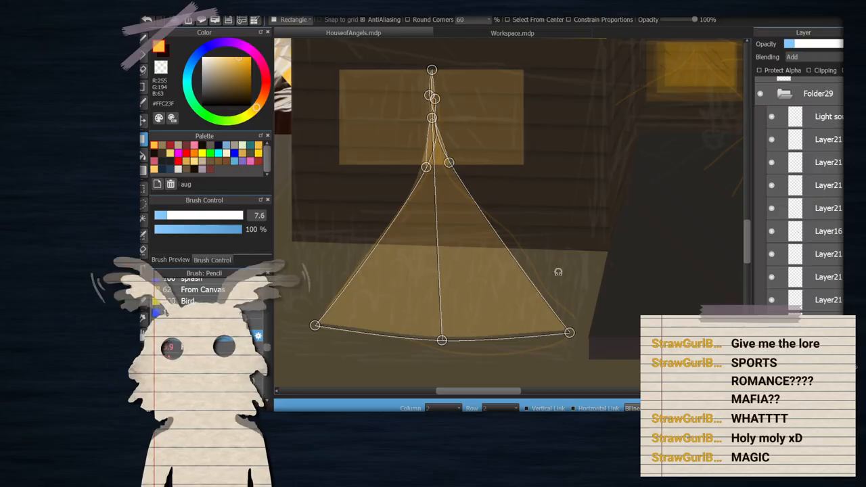
pyautogui.moveTo(569, 332); pyautogui.dragTo(566, 311)
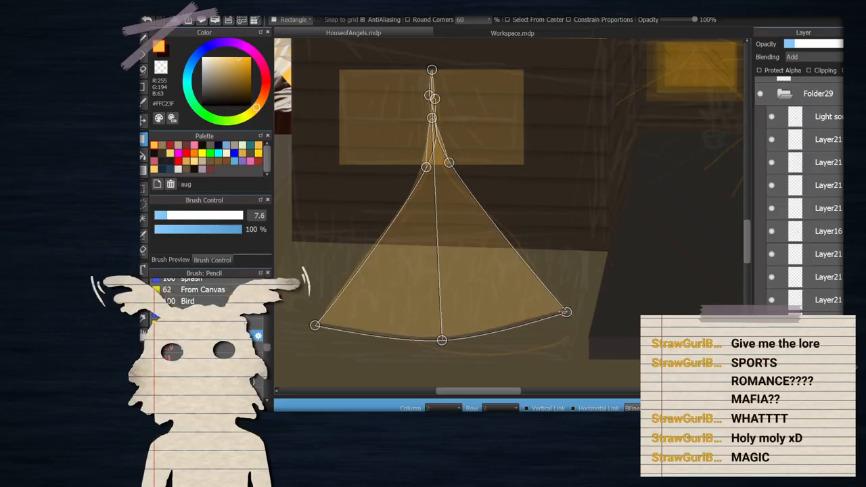
pyautogui.press('Return')
pyautogui.scroll(-2, 455, 175)
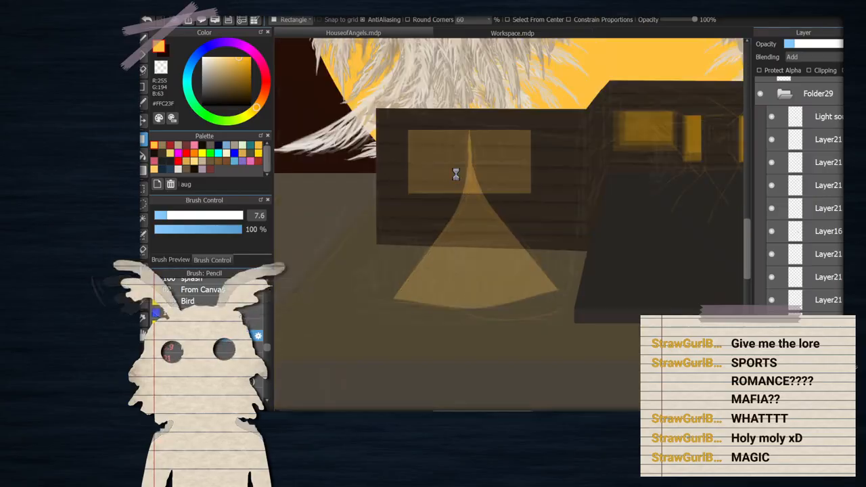
pyautogui.scroll(2, 456, 175)
pyautogui.scroll(-1, 481, 168)
pyautogui.scroll(1, 486, 174)
pyautogui.scroll(-2, 530, 235)
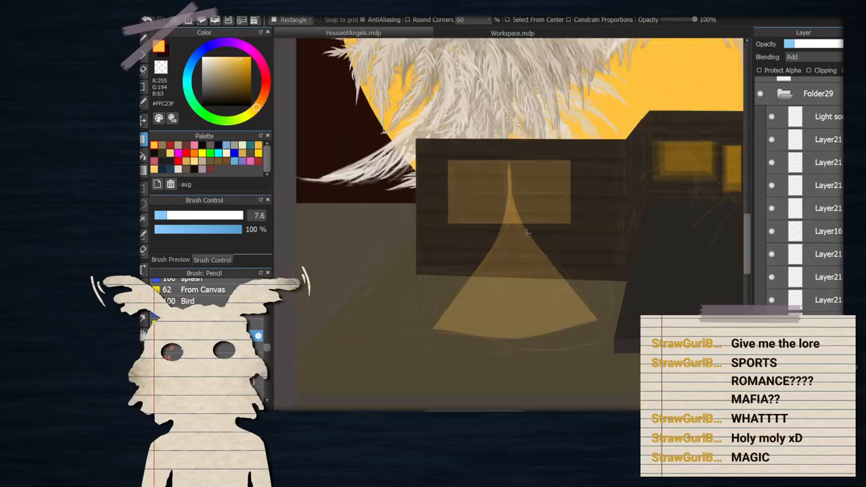
pyautogui.scroll(1, 542, 315)
# Duplicate the light cone and free-transform the copy, lowering its bottom and top edges and widening its left side slightly
pyautogui.hotkey('ctrl', 'j')
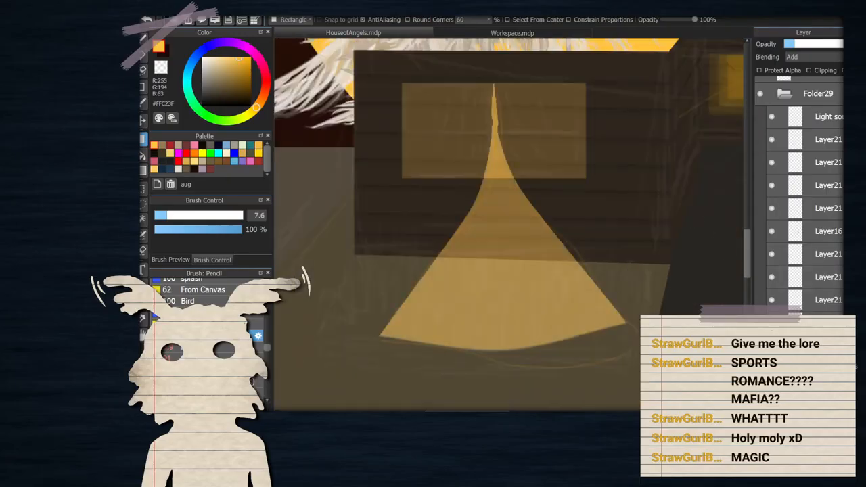
pyautogui.hotkey('ctrl', 't')
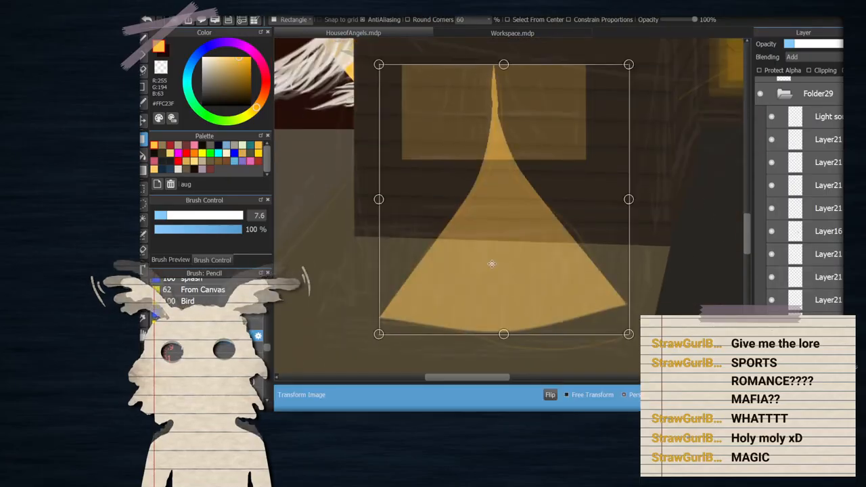
pyautogui.moveTo(503, 347); pyautogui.dragTo(503, 347)
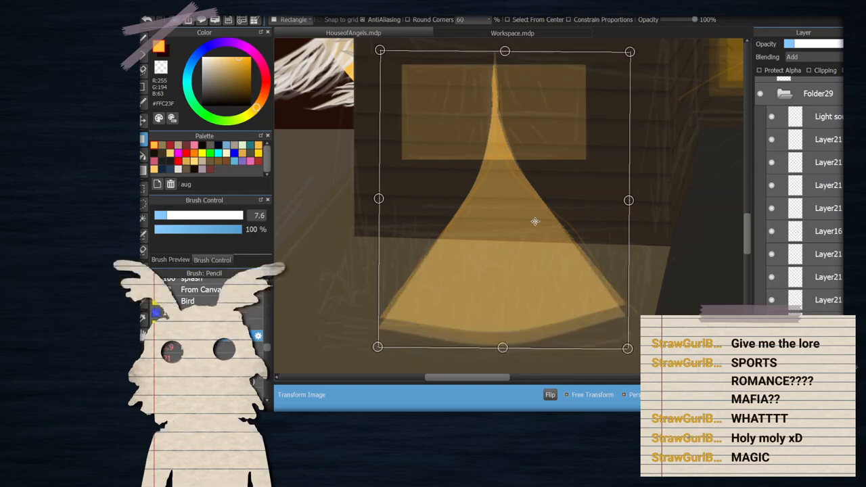
pyautogui.moveTo(505, 50); pyautogui.dragTo(505, 77)
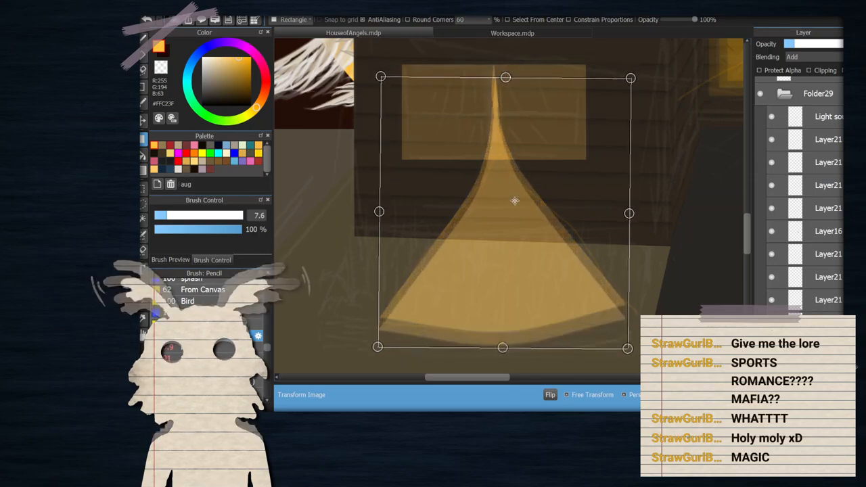
pyautogui.moveTo(378, 212); pyautogui.dragTo(371, 211)
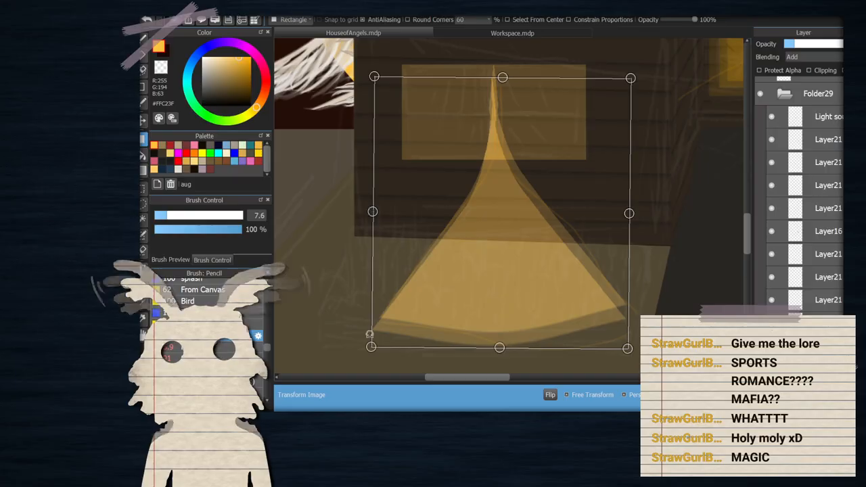
# Pull the cone copy's base corners outward and up, lower its peak, apply the transform, and reduce the layer's opacity slightly
pyautogui.moveTo(371, 347); pyautogui.dragTo(366, 317)
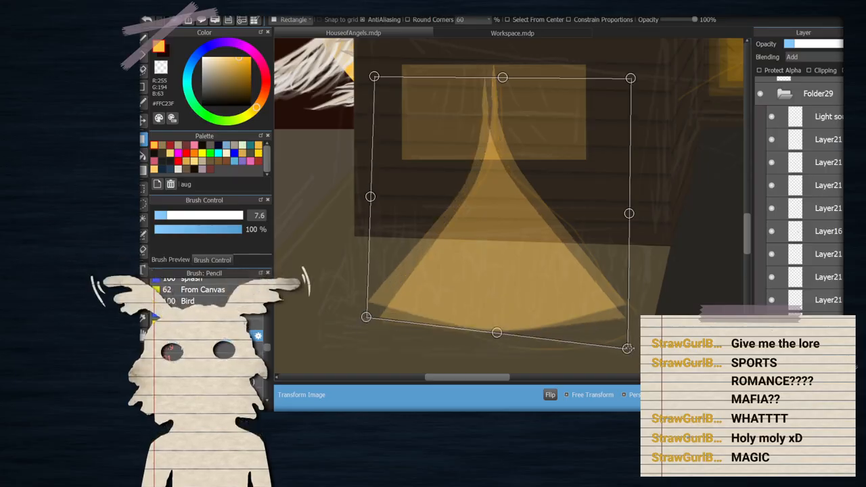
pyautogui.moveTo(627, 348); pyautogui.dragTo(643, 315)
pyautogui.moveTo(503, 77); pyautogui.dragTo(505, 88)
pyautogui.press('Return')
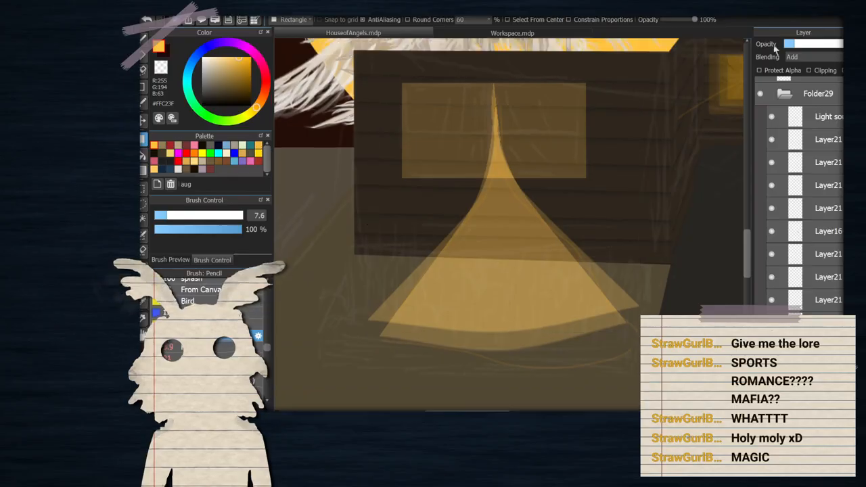
pyautogui.moveTo(790, 45); pyautogui.dragTo(790, 45)
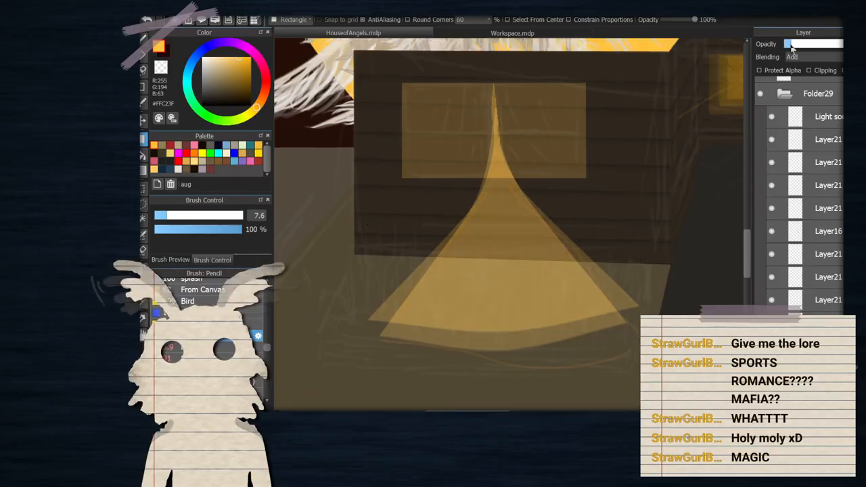
# Collapse Folder29 and examine the house lights and light cone up close and within the whole painting
pyautogui.scroll(-2, 476, 190)
pyautogui.scroll(1, 476, 190)
pyautogui.scroll(-1, 476, 190)
pyautogui.scroll(1, 528, 172)
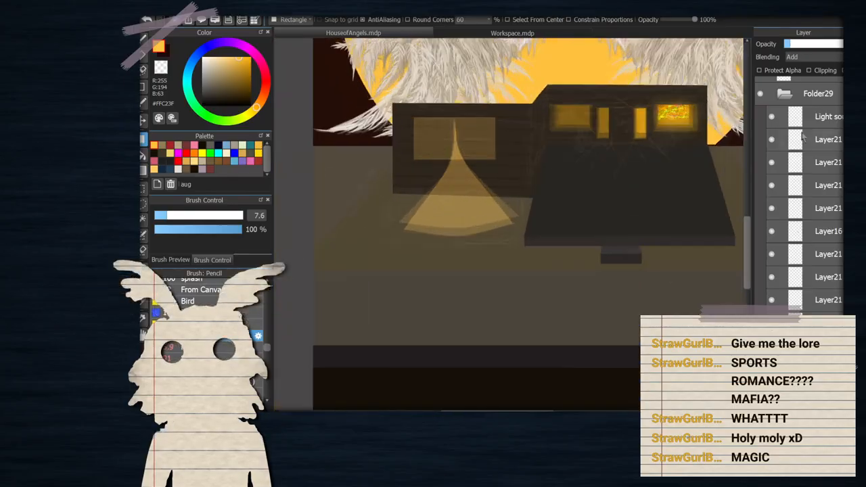
pyautogui.click(785, 94)
pyautogui.scroll(-2, 583, 167)
pyautogui.scroll(1, 553, 158)
pyautogui.scroll(2, 440, 144)
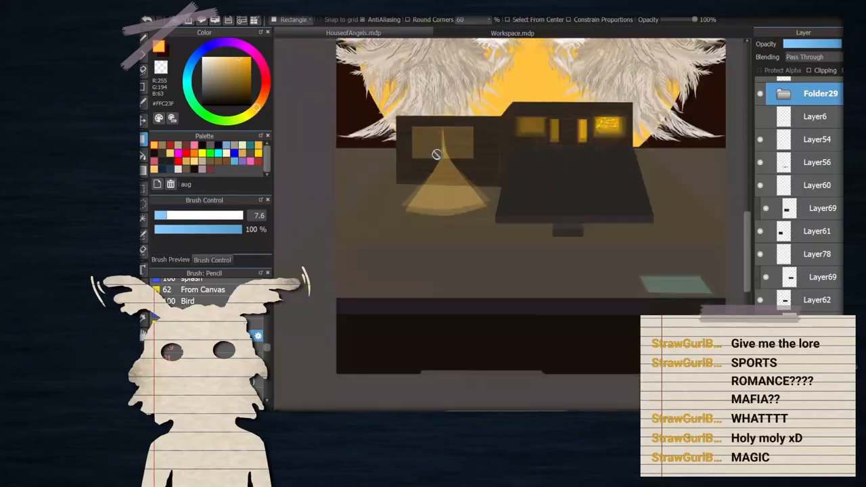
pyautogui.scroll(-1, 461, 113)
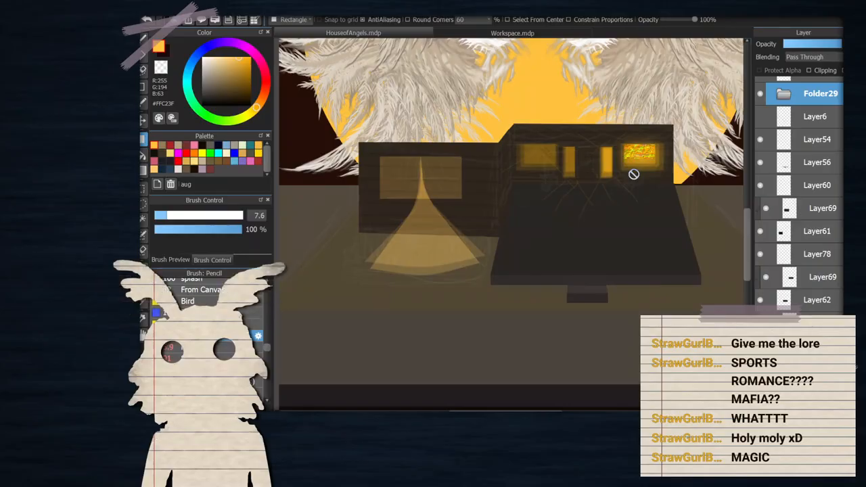
pyautogui.scroll(1, 634, 173)
pyautogui.click(201, 153)
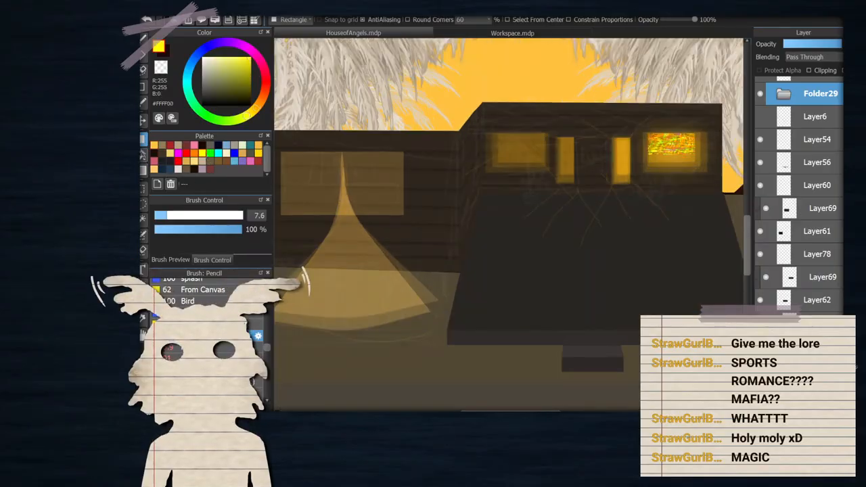
pyautogui.scroll(-1, 798, 237)
pyautogui.scroll(1, 799, 237)
pyautogui.scroll(-2, 534, 159)
pyautogui.scroll(2, 533, 159)
pyautogui.scroll(-2, 529, 149)
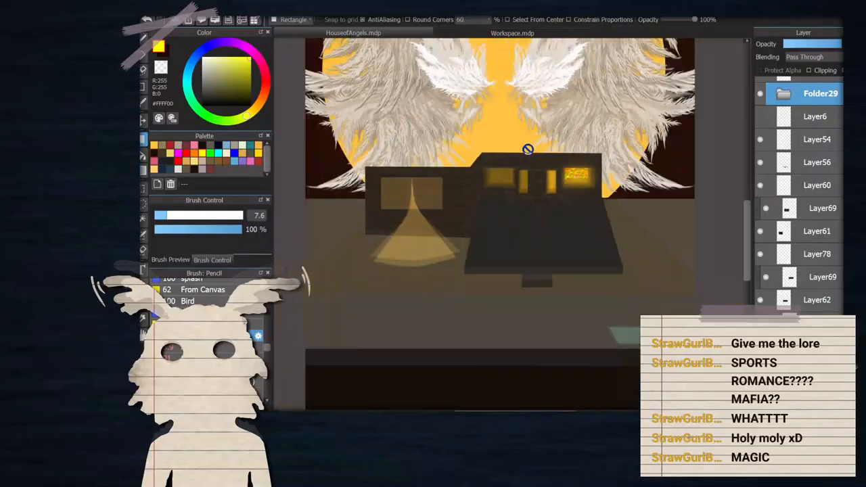
pyautogui.scroll(-1, 527, 149)
pyautogui.scroll(2, 557, 183)
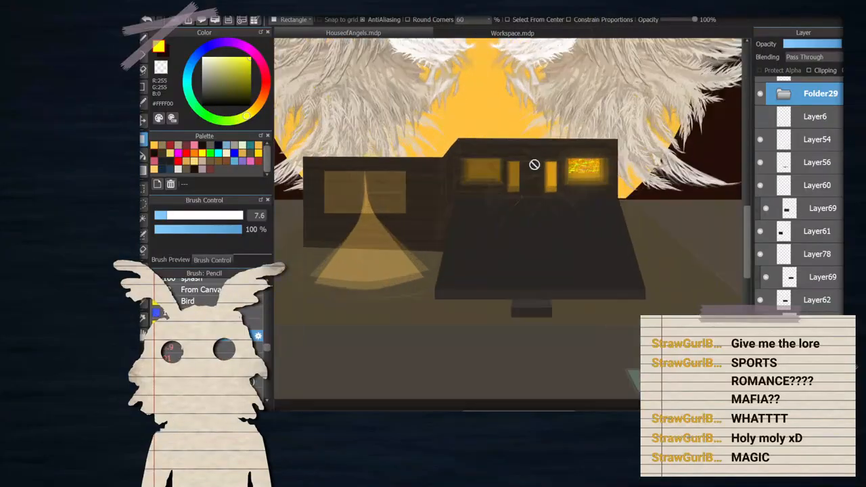
pyautogui.scroll(1, 788, 208)
pyautogui.scroll(-2, 589, 142)
pyautogui.scroll(2, 647, 184)
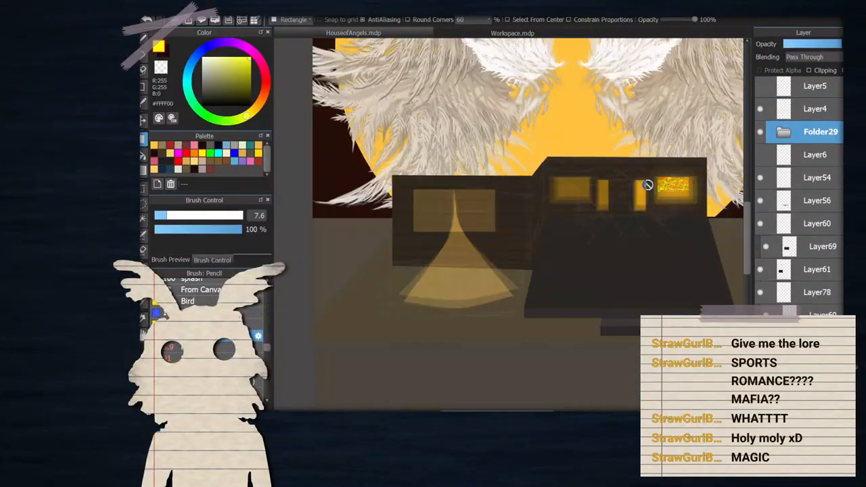
pyautogui.scroll(-3, 613, 160)
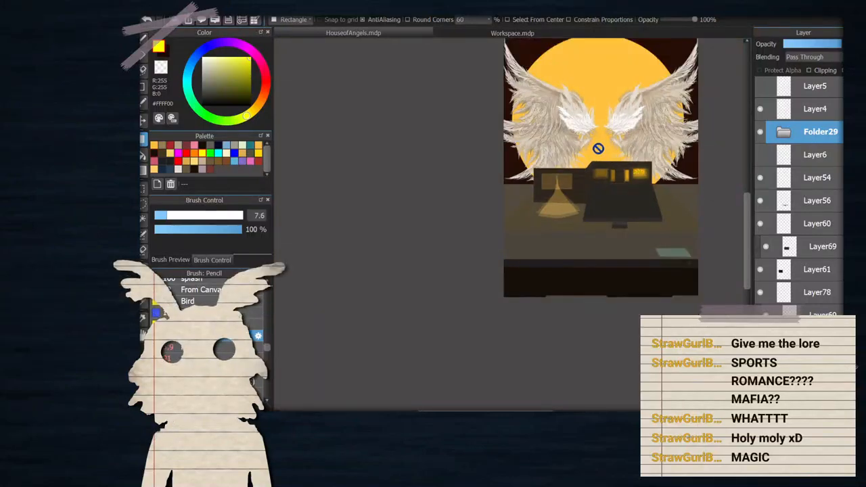
pyautogui.scroll(-2, 639, 139)
pyautogui.scroll(2, 642, 113)
pyautogui.scroll(1, 641, 113)
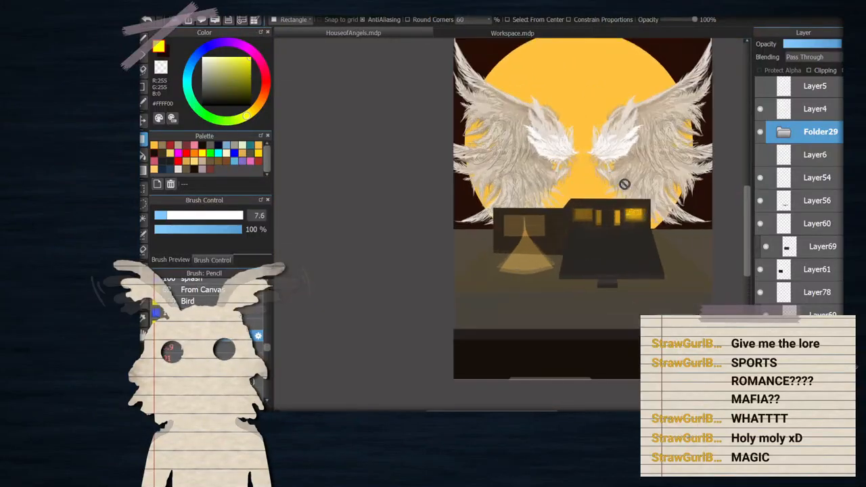
pyautogui.scroll(2, 772, 116)
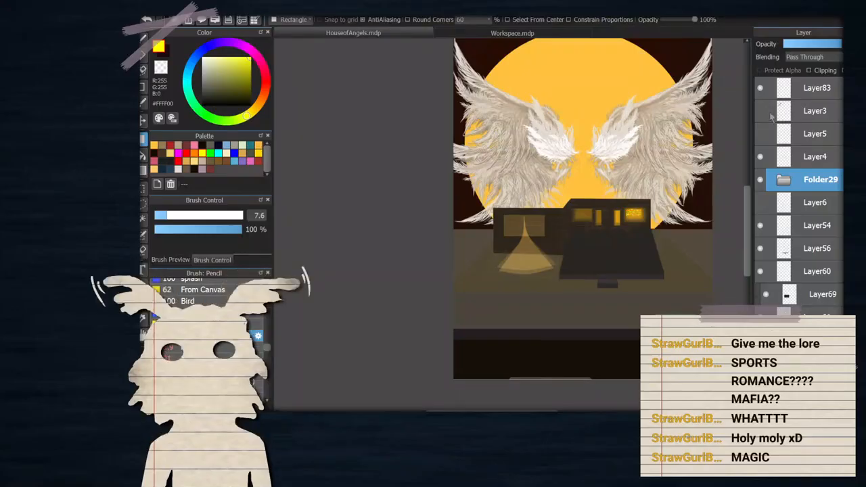
pyautogui.scroll(5, 476, 236)
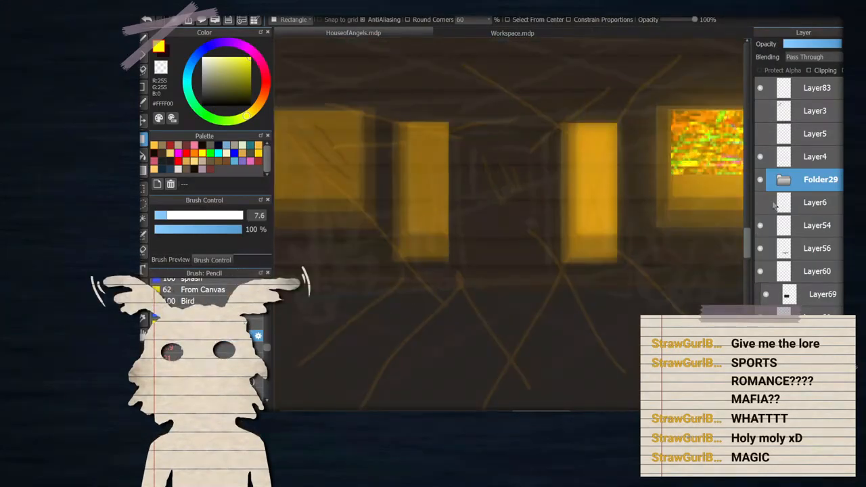
# Expand Folder29, select the layer of the left narrow window beside the door, and raise its opacity to full
pyautogui.click(783, 179)
pyautogui.scroll(-4, 793, 238)
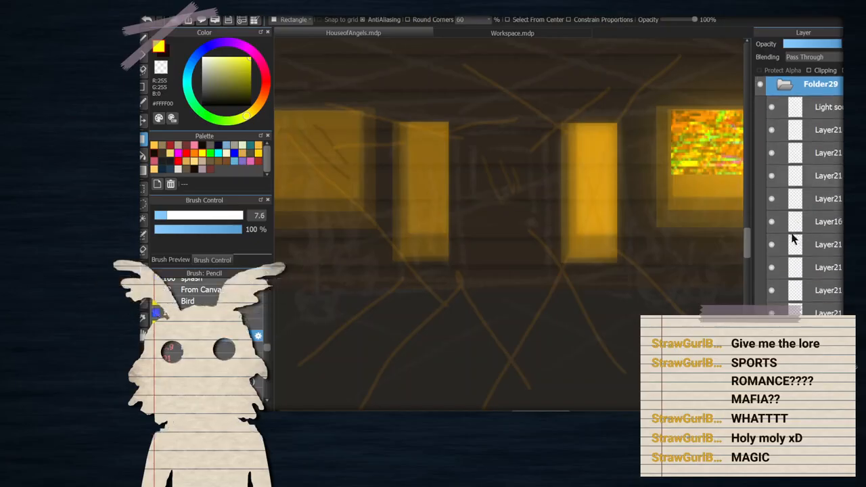
pyautogui.scroll(-2, 794, 238)
pyautogui.click(794, 280)
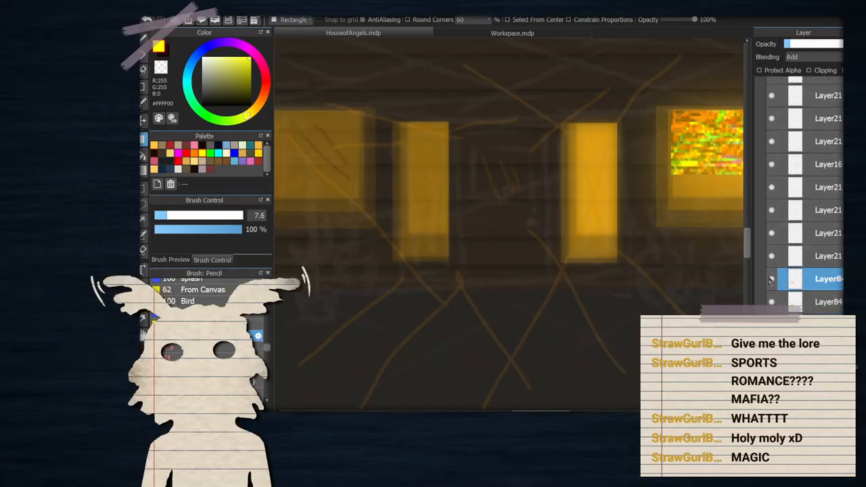
pyautogui.scroll(1, 798, 208)
pyautogui.scroll(-2, 665, 268)
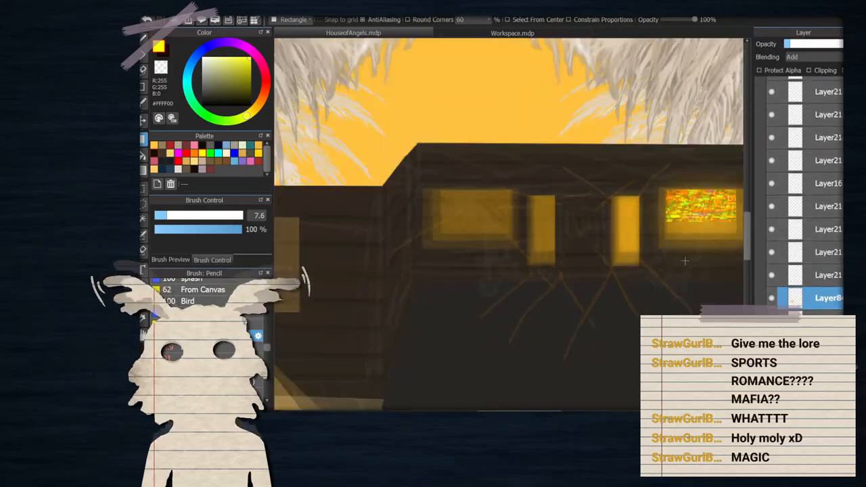
pyautogui.click(793, 207)
pyautogui.moveTo(811, 43); pyautogui.dragTo(843, 42)
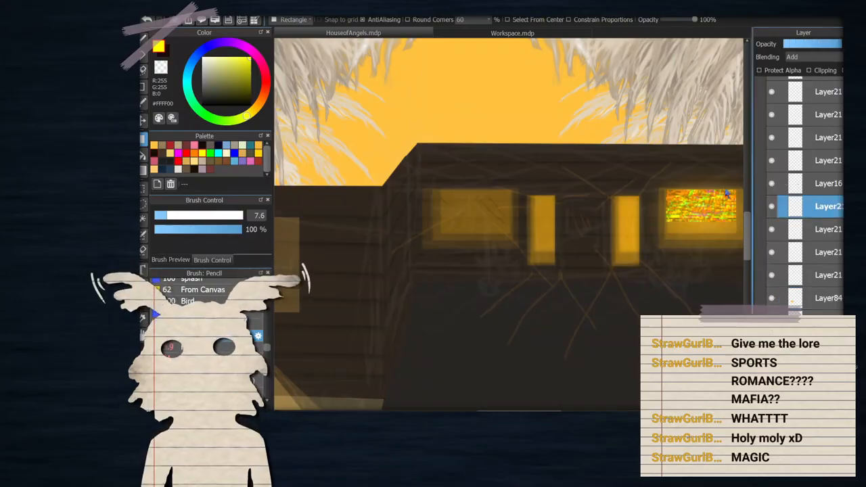
# Set the narrow window layer's blending to Normal and sample its orange #CC8E00 as the drawing colour
pyautogui.scroll(2, 651, 183)
pyautogui.click(144, 315)
pyautogui.click(805, 59)
pyautogui.click(806, 69)
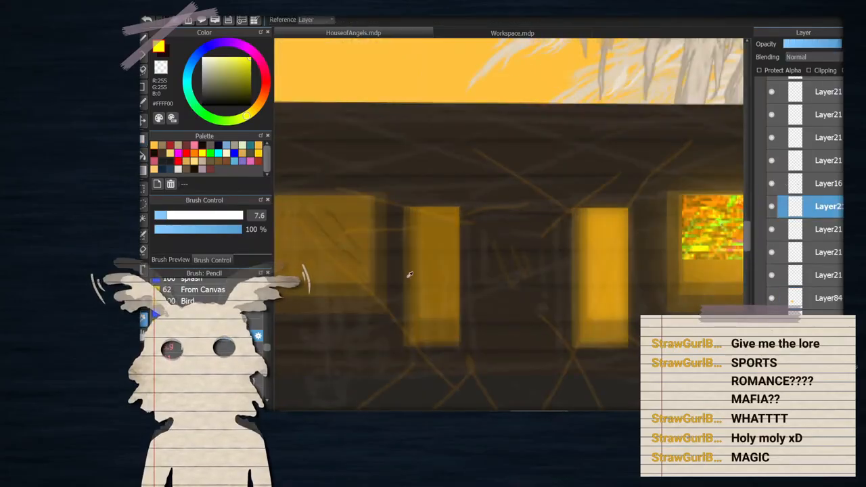
pyautogui.click(439, 229)
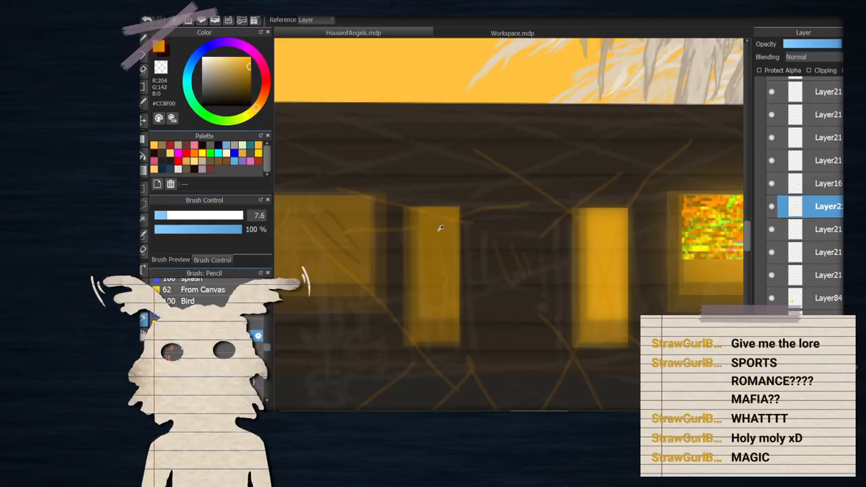
# Return the narrow window layer to Add blending with a low opacity
pyautogui.click(809, 59)
pyautogui.click(805, 80)
pyautogui.moveTo(794, 45)
pyautogui.mouseDown()
pyautogui.moveTo(802, 46)
pyautogui.moveTo(795, 43)
pyautogui.mouseUp()
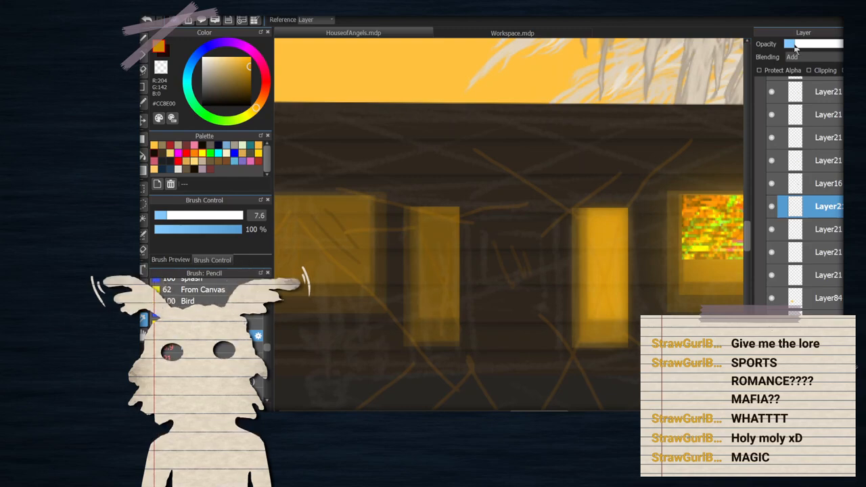
pyautogui.scroll(-2, 660, 140)
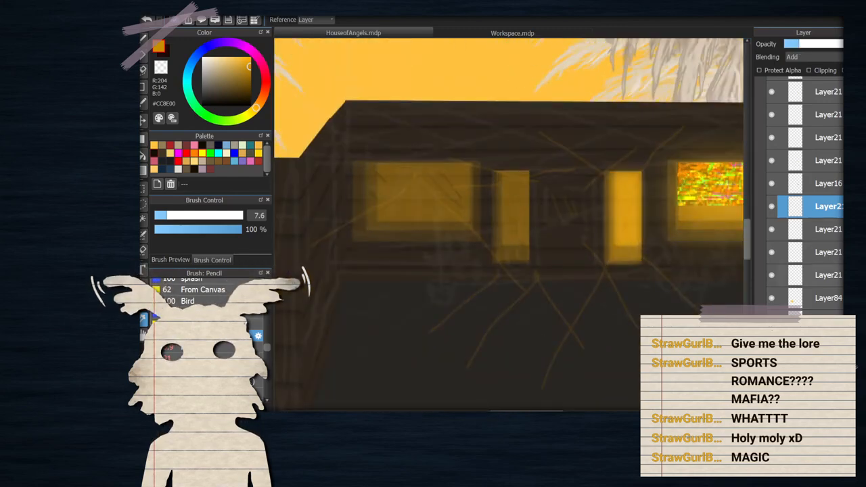
# Create a new layer and place it at the bottom of Folder29, beneath the last Layer84
pyautogui.scroll(-3, 834, 303)
pyautogui.click(811, 197)
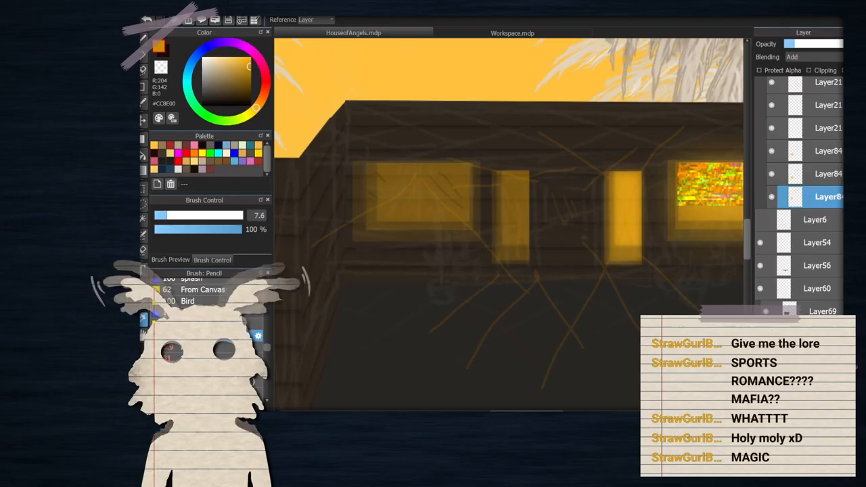
pyautogui.click(761, 404)
pyautogui.moveTo(810, 195); pyautogui.dragTo(813, 221)
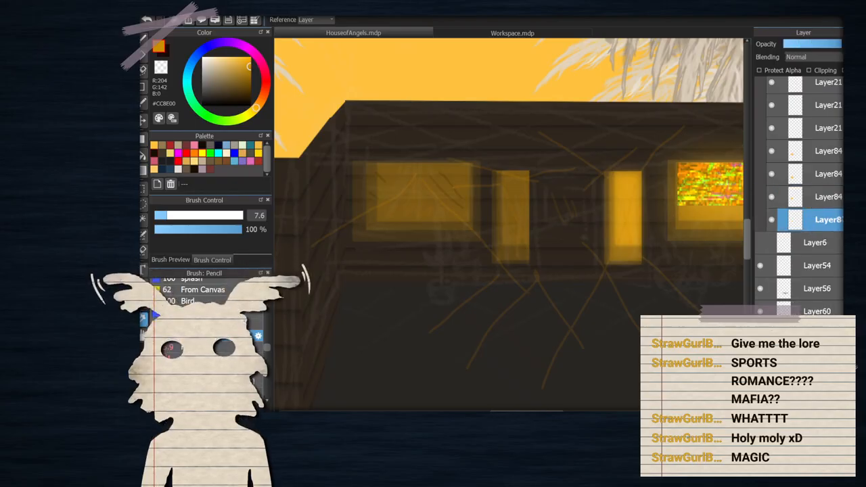
# Draw a filled orange rectangle on the door between the two narrow windows and lower its layer's opacity
pyautogui.click(142, 140)
pyautogui.scroll(5, 574, 192)
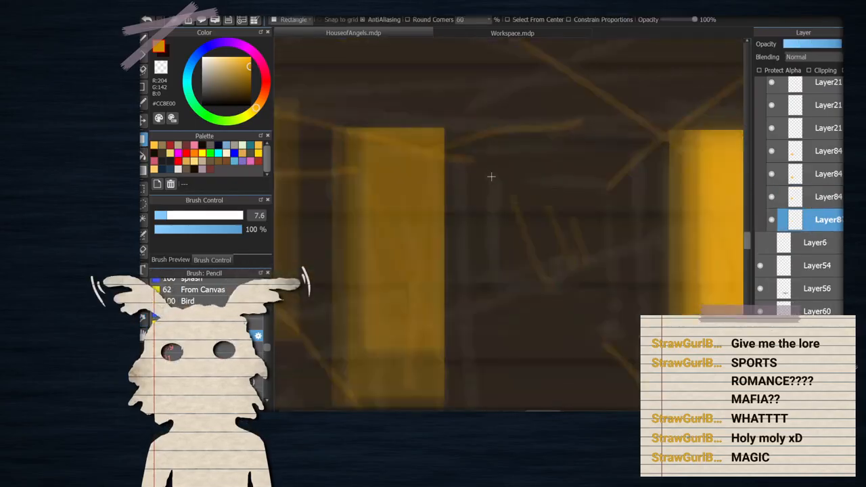
pyautogui.moveTo(561, 230); pyautogui.dragTo(612, 288)
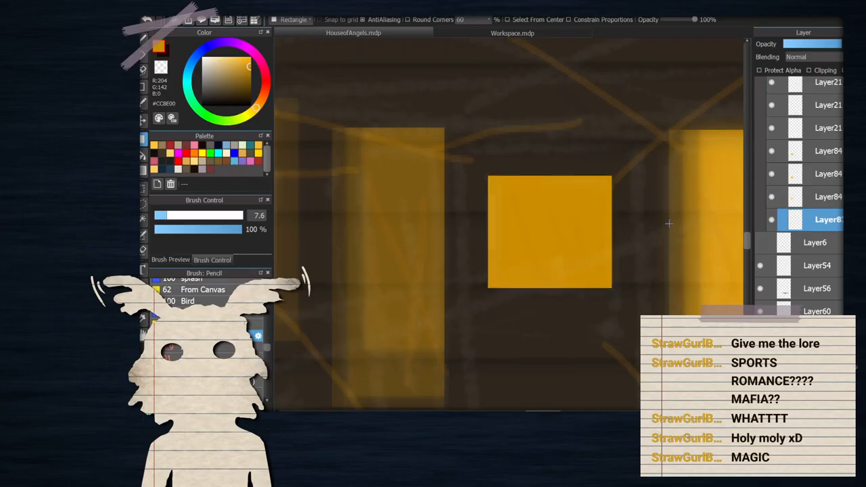
pyautogui.moveTo(812, 45); pyautogui.dragTo(796, 45)
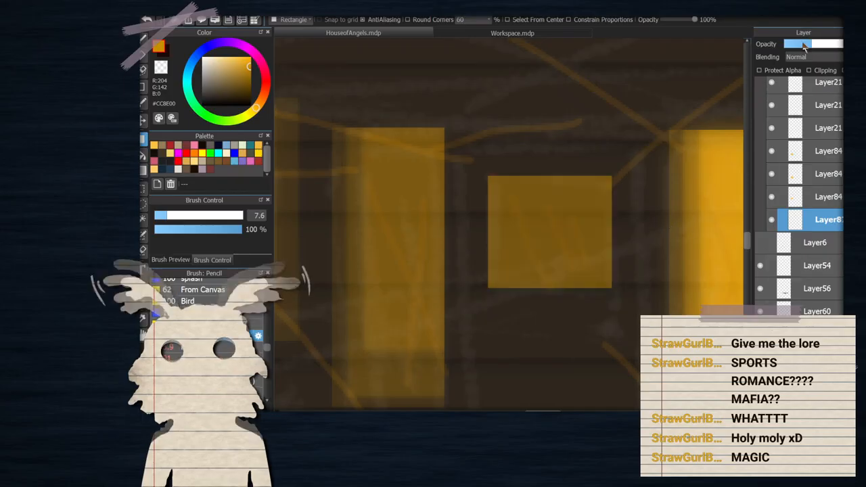
# Duplicate the door's orange rectangle layer and shrink the copy evenly to sit centred inside the original
pyautogui.hotkey('ctrl', 'j')
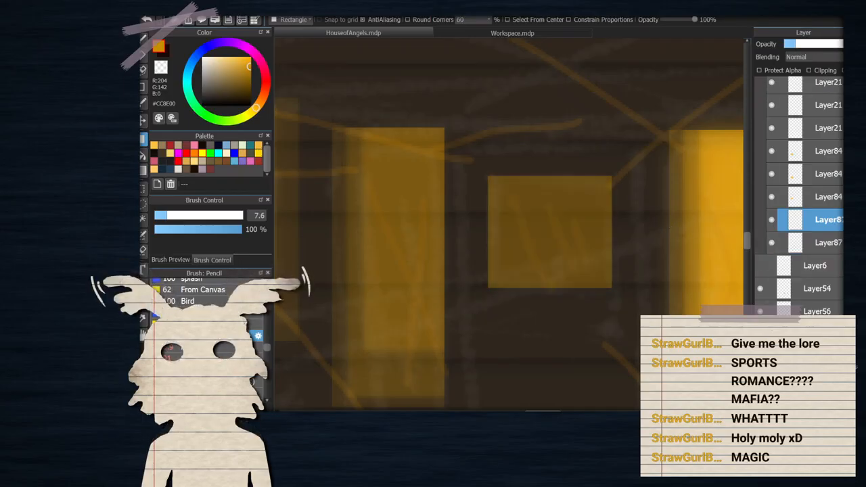
pyautogui.hotkey('ctrl', 't')
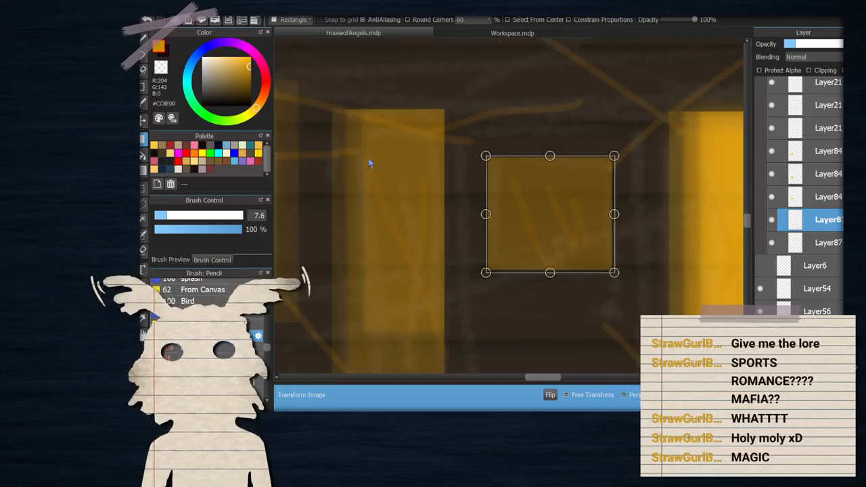
pyautogui.moveTo(485, 156); pyautogui.dragTo(497, 167)
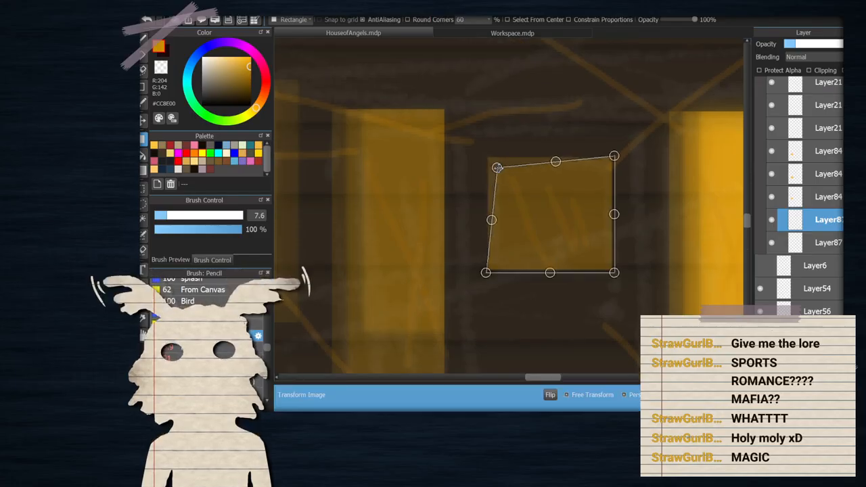
pyautogui.click(586, 395)
pyautogui.moveTo(614, 273); pyautogui.dragTo(602, 261)
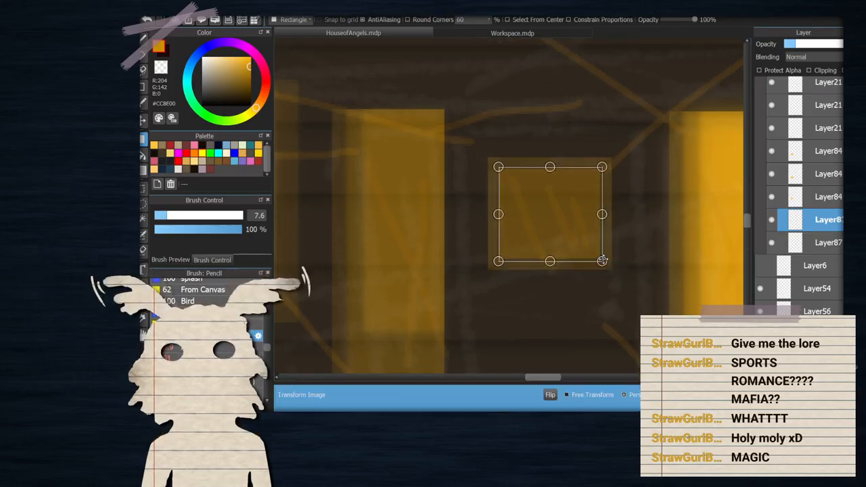
pyautogui.press('Return')
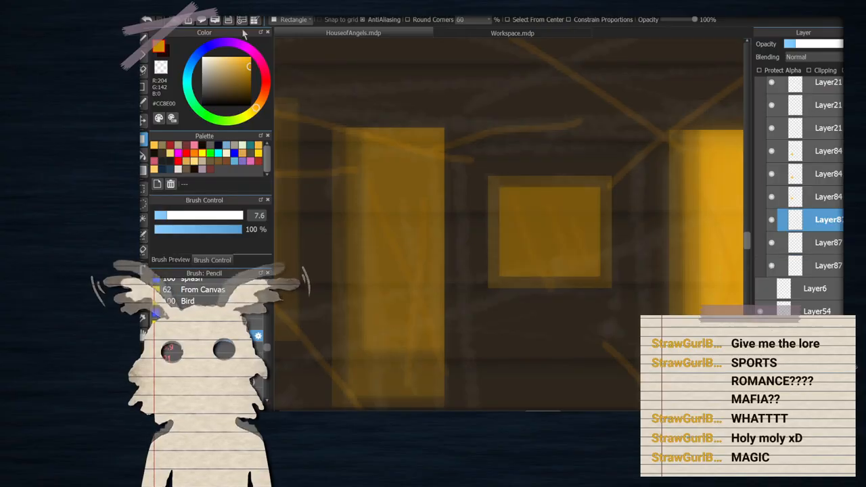
# Scale a further copy of the door rectangle down to form a third, innermost nested square
pyautogui.hotkey('ctrl', 't')
pyautogui.moveTo(490, 159); pyautogui.dragTo(510, 177)
pyautogui.press('Return')
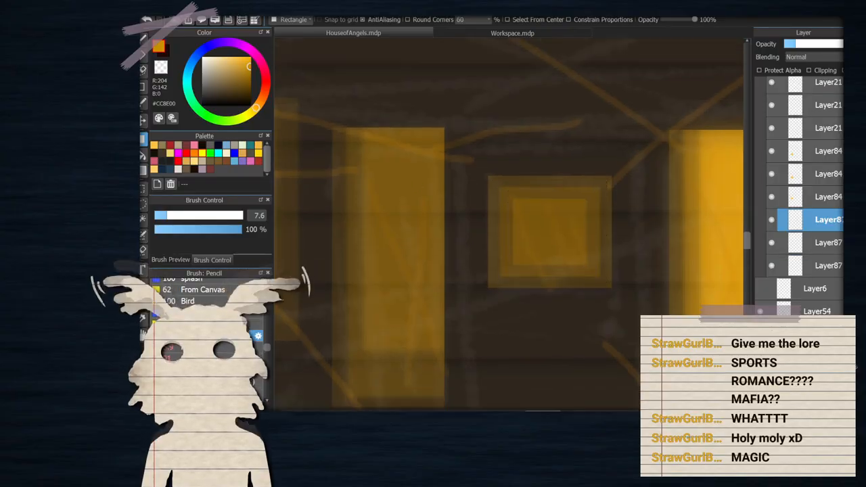
# Add a new layer among the three nested door square layers and merge them all into it
pyautogui.click(809, 247)
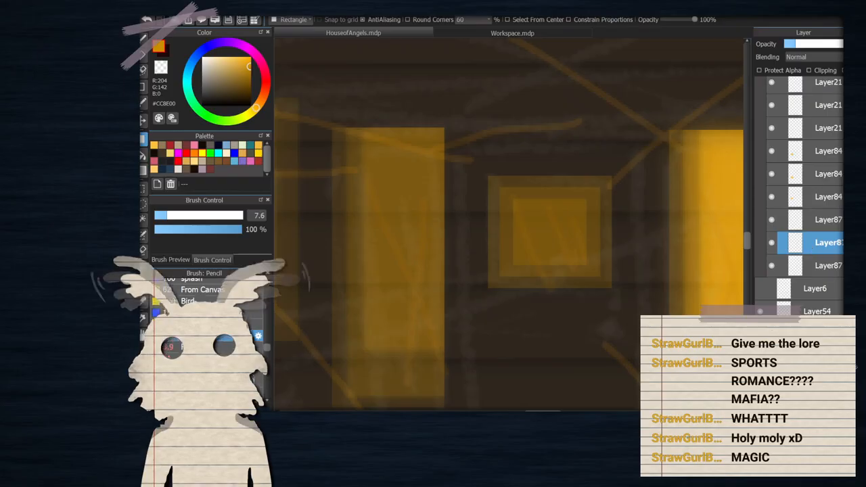
pyautogui.click(761, 404)
pyautogui.click(813, 223)
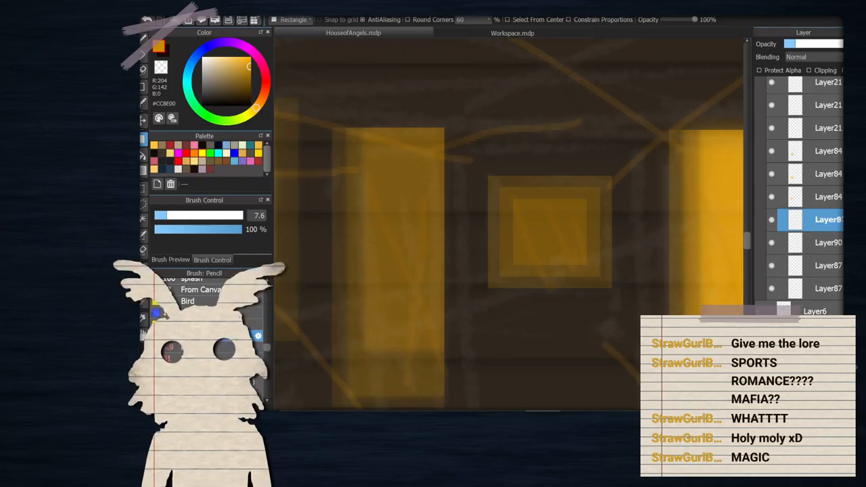
pyautogui.hotkey('ctrl', 'e')
pyautogui.moveTo(817, 245); pyautogui.dragTo(813, 211)
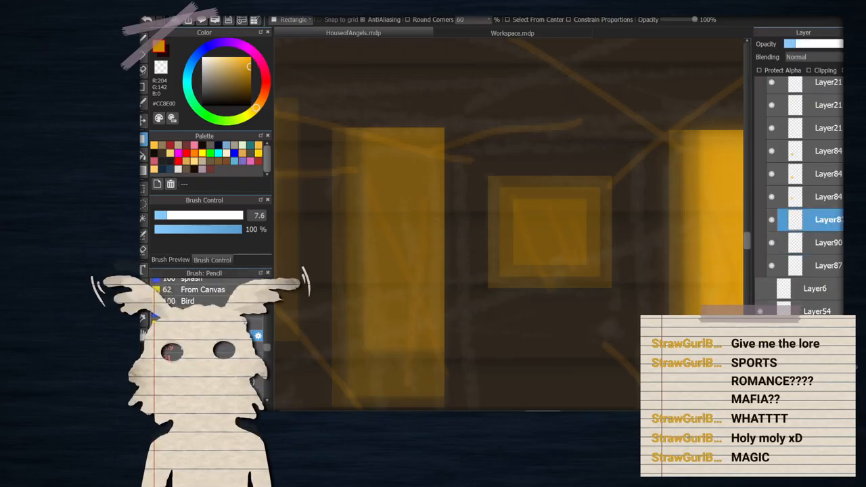
pyautogui.hotkey('ctrl', 'e')
pyautogui.hotkey('ctrl', 'e')
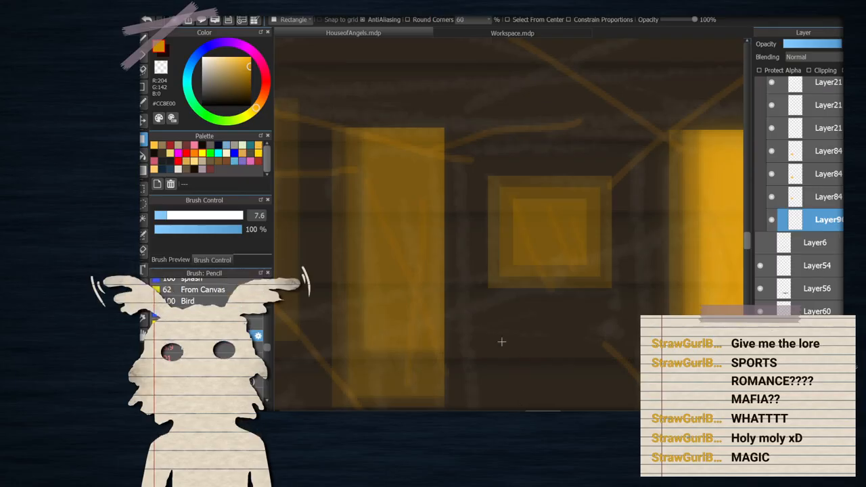
# Duplicate the merged door window layer, set the copy's blending to Add and lower its opacity to about half
pyautogui.scroll(-3, 469, 279)
pyautogui.scroll(1, 469, 279)
pyautogui.scroll(-1, 510, 267)
pyautogui.scroll(1, 512, 265)
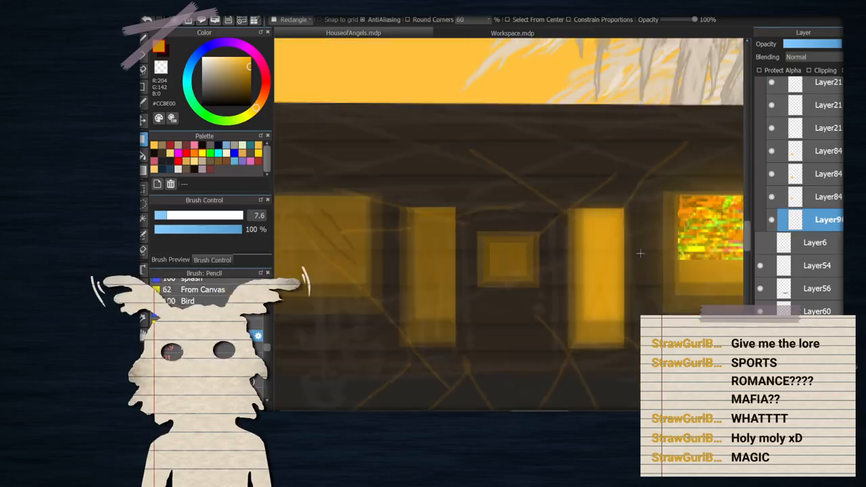
pyautogui.click(771, 220)
pyautogui.click(771, 221)
pyautogui.click(814, 404)
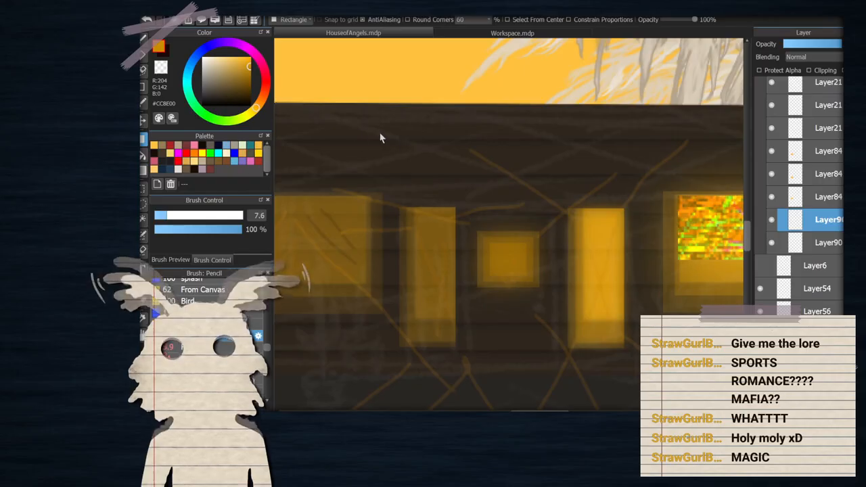
pyautogui.click(808, 83)
pyautogui.scroll(1, 787, 154)
pyautogui.scroll(1, 787, 153)
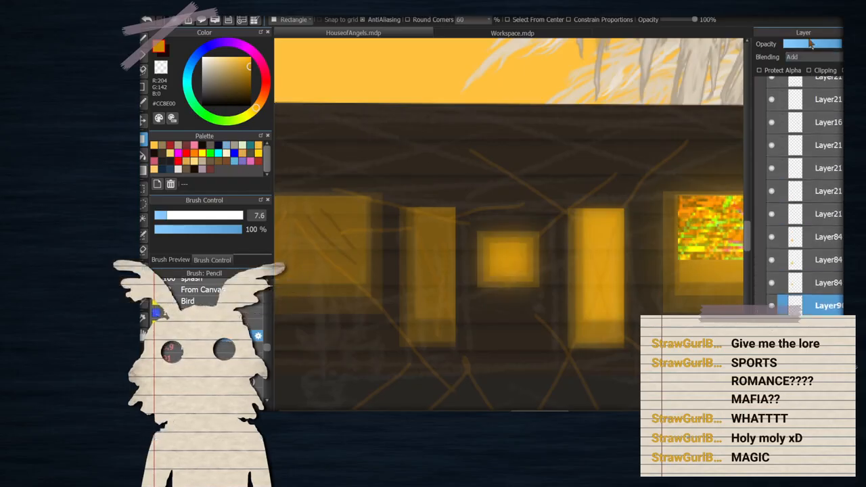
pyautogui.click(816, 45)
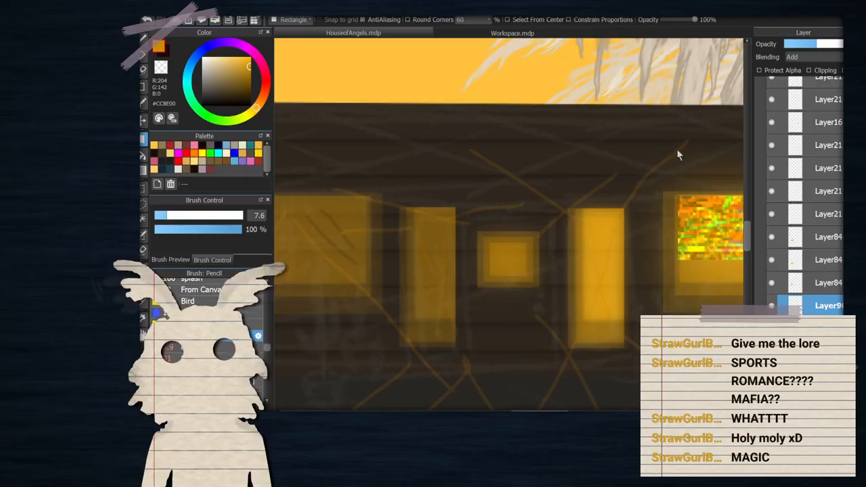
# Examine the lit windows and door of the house up close and within the whole painting
pyautogui.scroll(-4, 536, 228)
pyautogui.scroll(2, 534, 266)
pyautogui.scroll(-4, 530, 255)
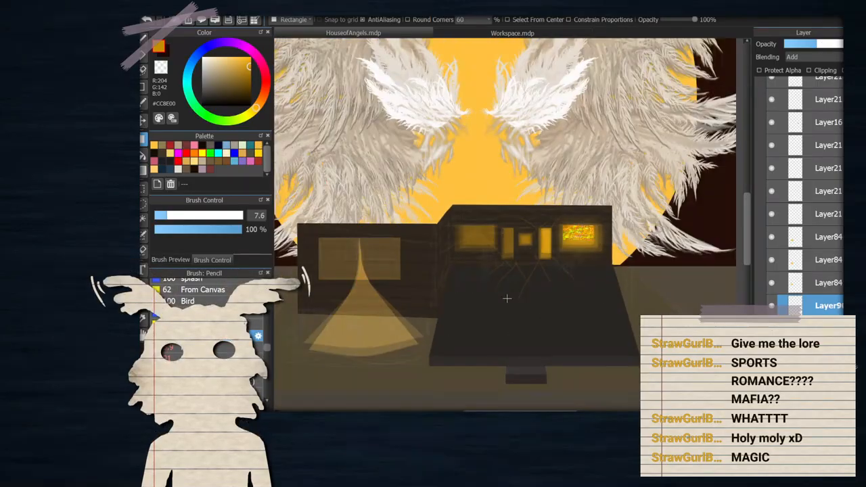
pyautogui.scroll(5, 412, 253)
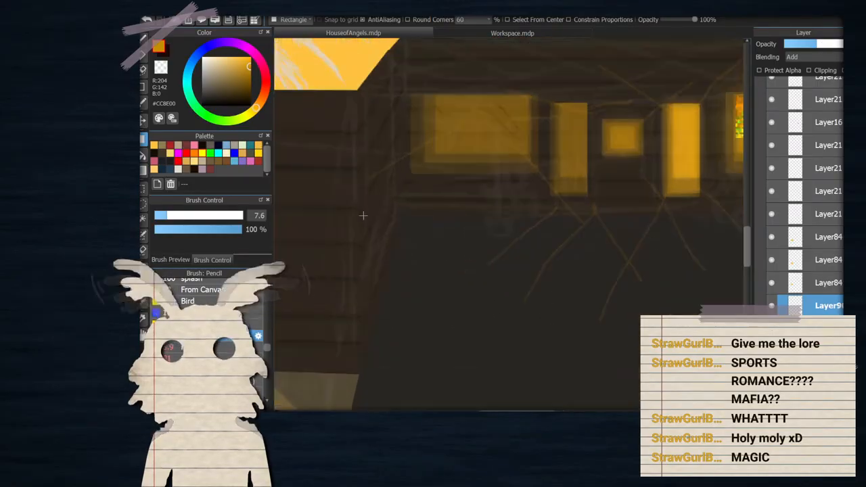
pyautogui.scroll(-4, 431, 129)
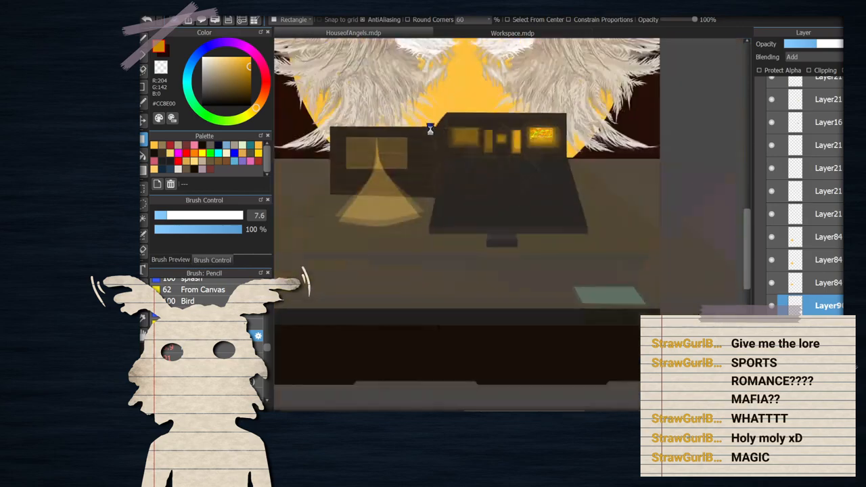
pyautogui.scroll(-5, 459, 137)
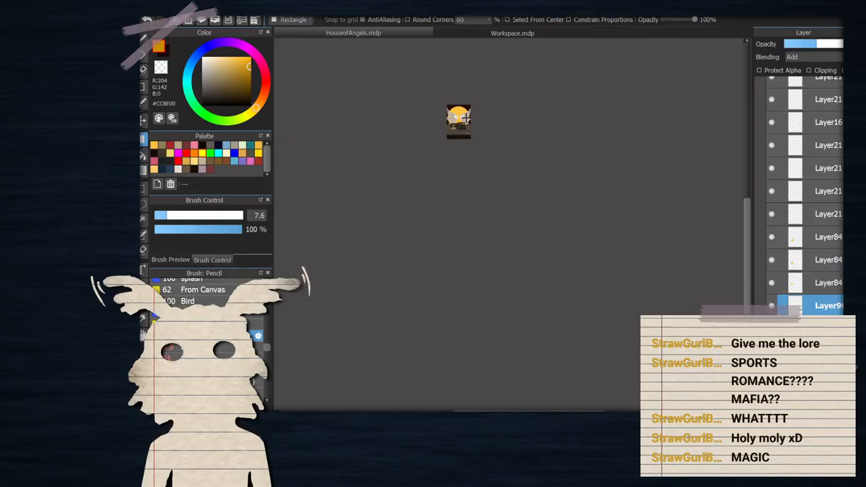
pyautogui.scroll(-4, 805, 202)
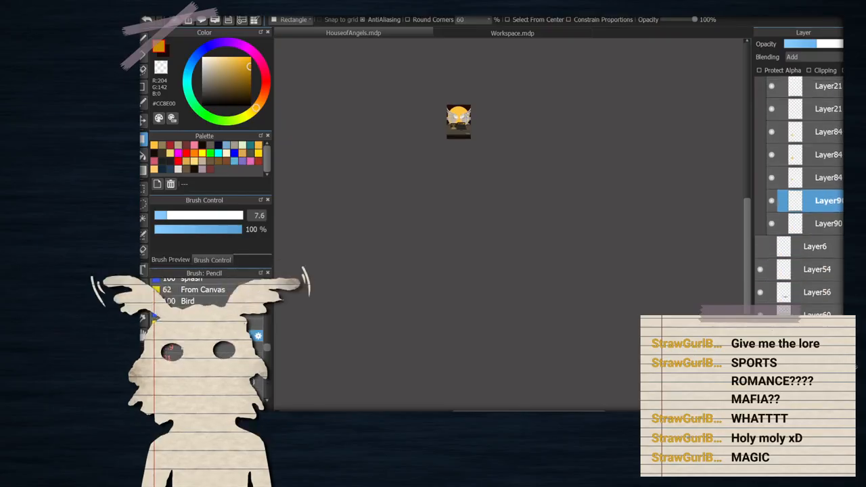
pyautogui.scroll(-3, 805, 203)
pyautogui.scroll(5, 459, 107)
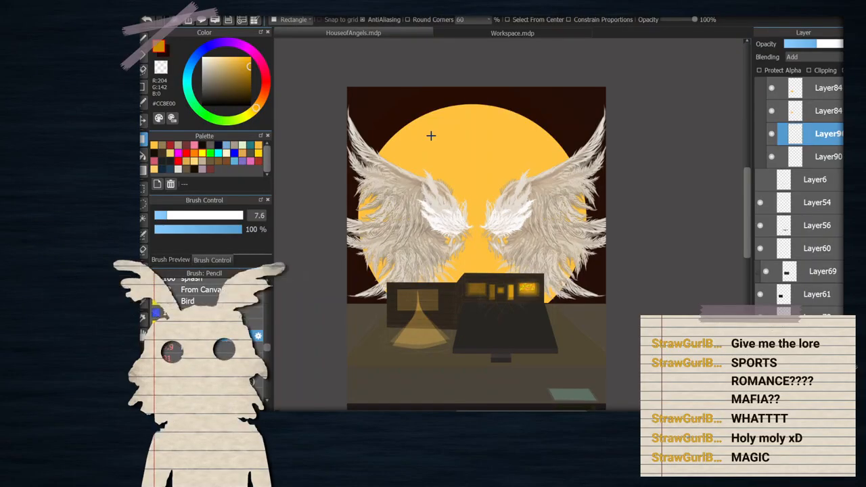
pyautogui.scroll(3, 464, 252)
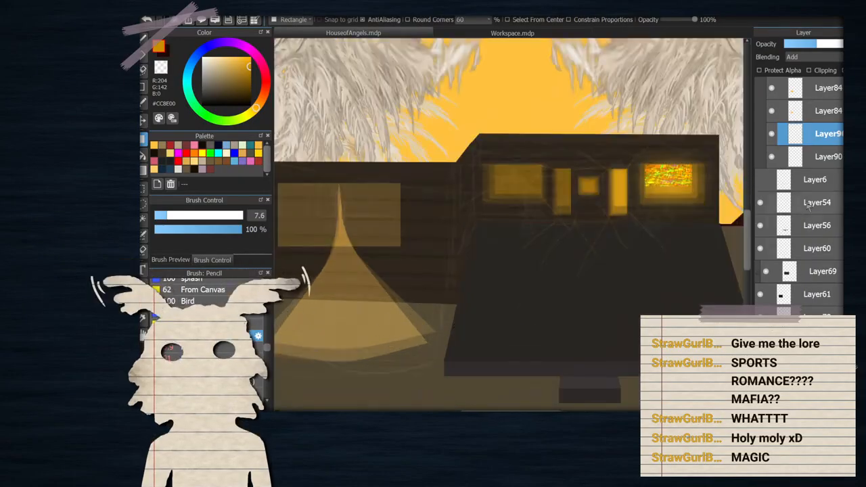
# Turn on Protect Alpha for the two Layer90 door window layers and try recolouring the light cone area with an orange rectangle
pyautogui.click(773, 111)
pyautogui.click(773, 111)
pyautogui.scroll(1, 792, 132)
pyautogui.click(773, 148)
pyautogui.click(773, 149)
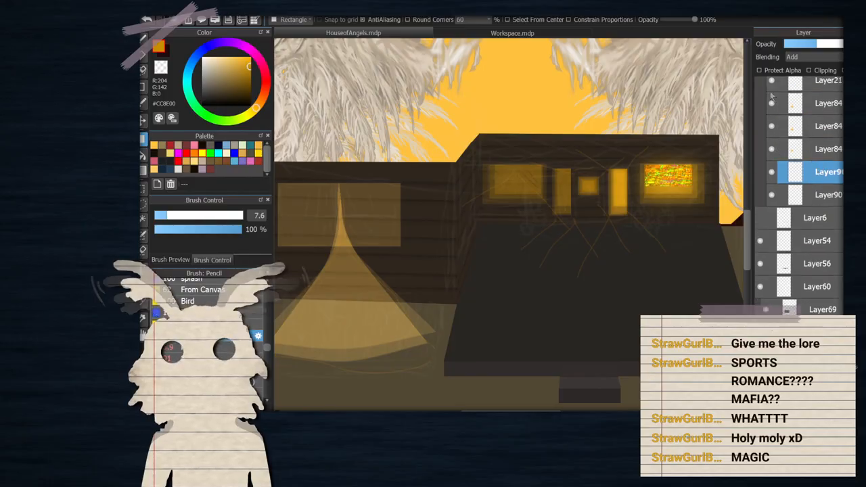
pyautogui.scroll(-2, 682, 129)
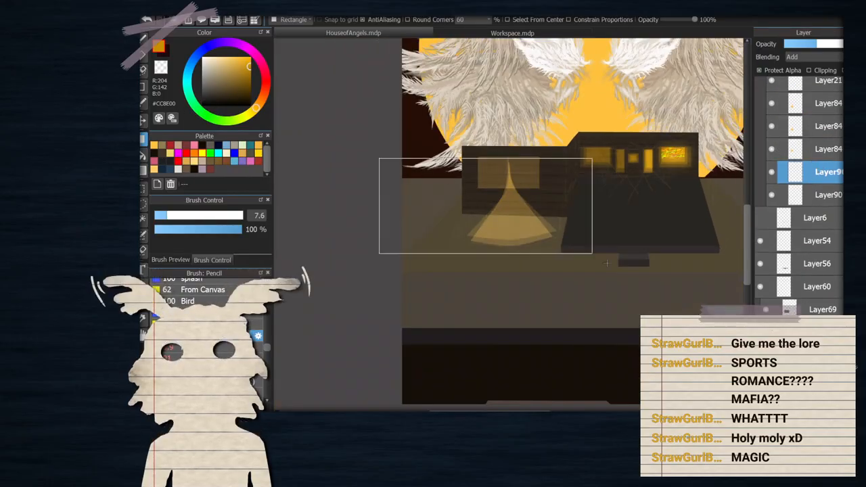
pyautogui.click(812, 195)
pyautogui.scroll(1, 509, 159)
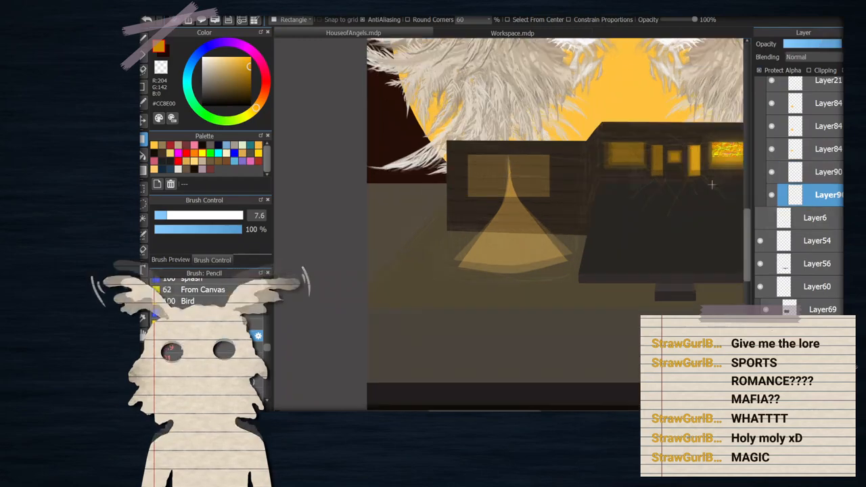
# Select the lowest Layer84 with Protect Alpha on and recolour its side-wing window light with an orange #CC8E00 rectangle
pyautogui.click(784, 149)
pyautogui.scroll(1, 785, 182)
pyautogui.click(771, 177)
pyautogui.click(772, 178)
pyautogui.moveTo(443, 108); pyautogui.dragTo(573, 218)
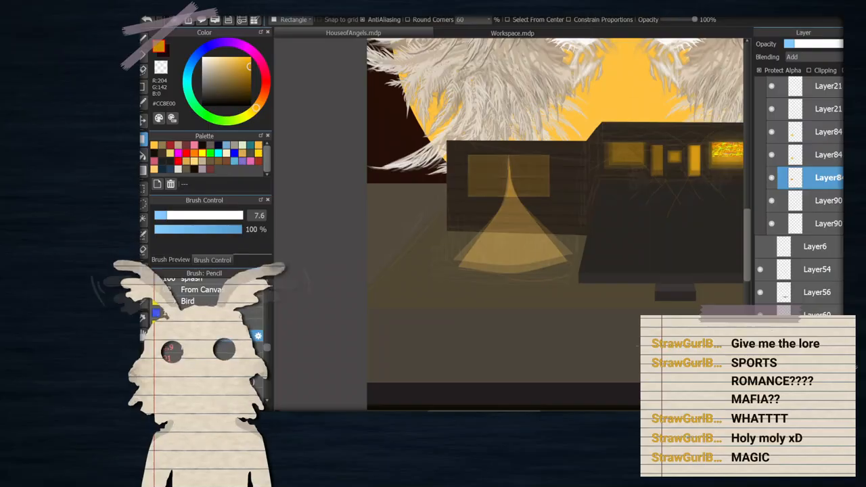
# Turn on Protect Alpha for the middle and upper Layer84 and recolour their light cone shapes with orange #CC8E00 rectangles
pyautogui.click(771, 155)
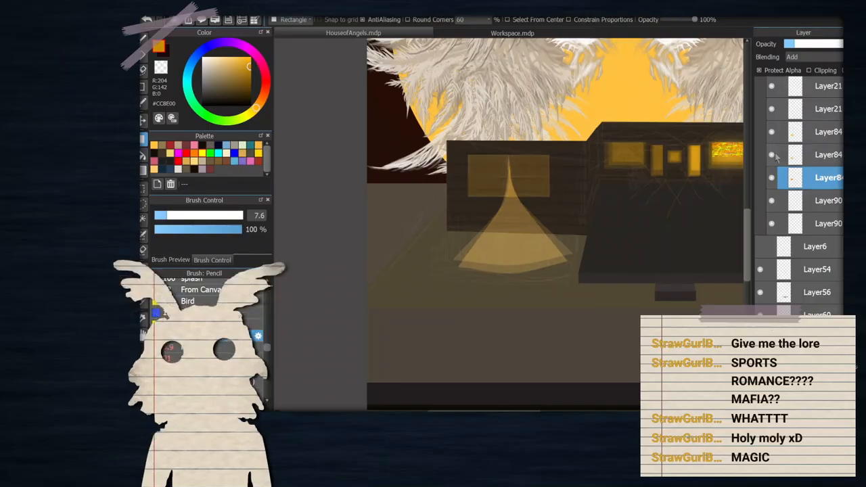
pyautogui.click(771, 150)
pyautogui.click(759, 70)
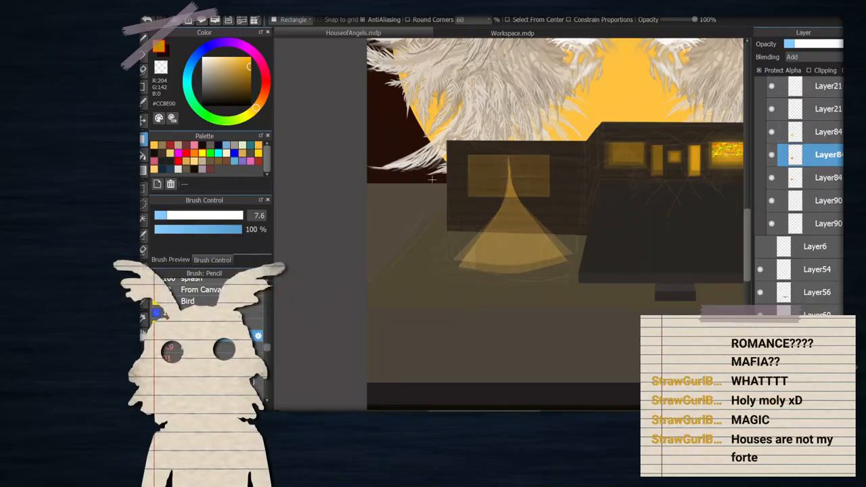
pyautogui.click(792, 131)
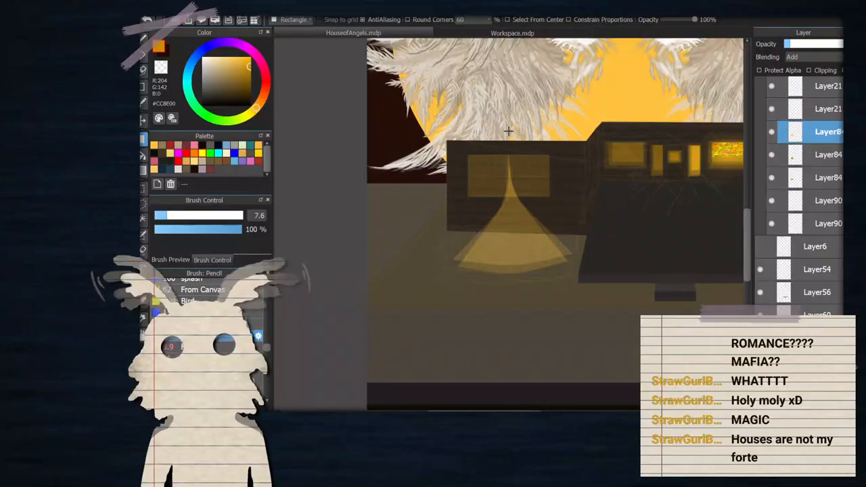
pyautogui.moveTo(410, 114); pyautogui.dragTo(598, 307)
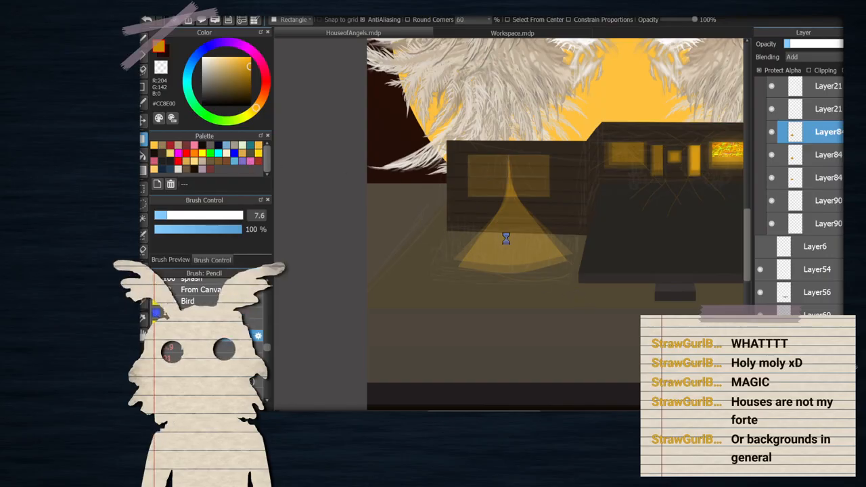
# Select the middle Layer84 and raise its opacity slightly to strengthen the light cone
pyautogui.scroll(2, 505, 237)
pyautogui.scroll(-2, 578, 293)
pyautogui.hotkey('ctrl', 'Down')
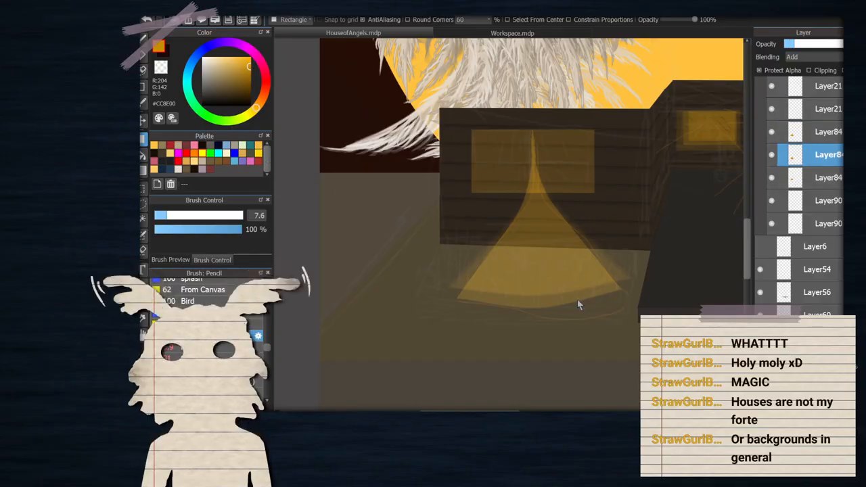
pyautogui.scroll(-1, 501, 285)
pyautogui.scroll(1, 502, 285)
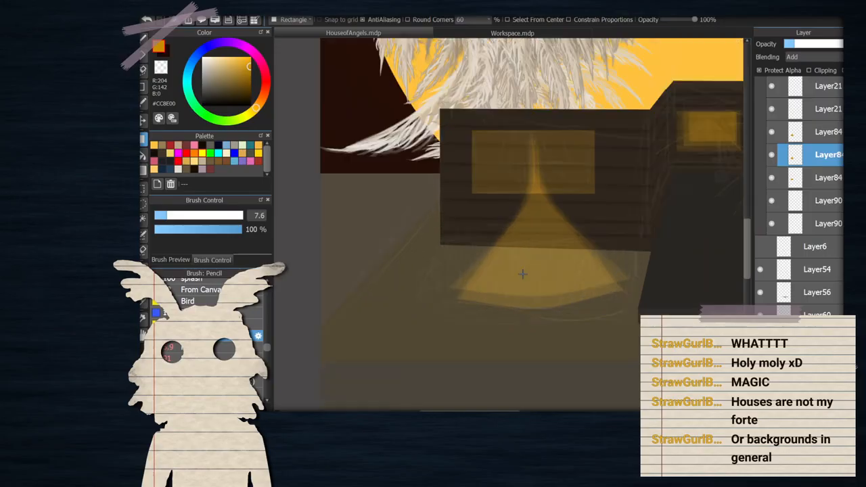
pyautogui.moveTo(792, 46); pyautogui.dragTo(796, 45)
# Examine the whole painting to judge the recoloured light cone and lit windows against the wings and circle
pyautogui.scroll(-3, 699, 269)
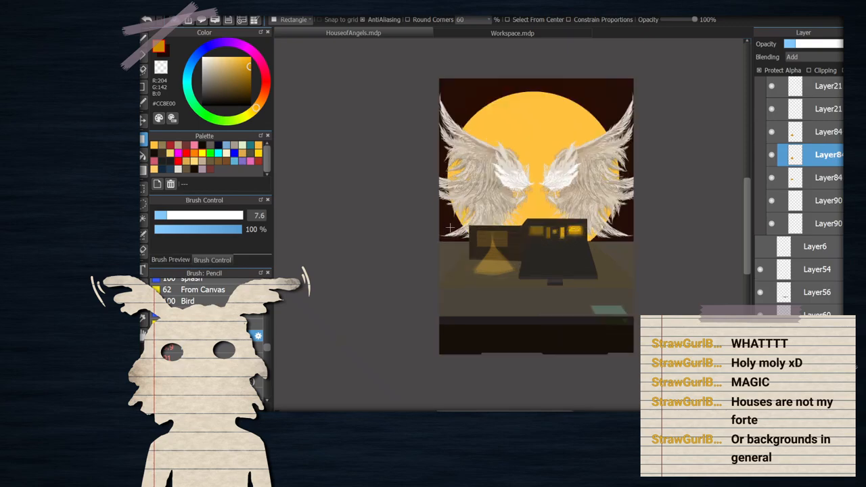
pyautogui.scroll(1, 539, 230)
pyautogui.scroll(-1, 539, 230)
pyautogui.scroll(1, 538, 230)
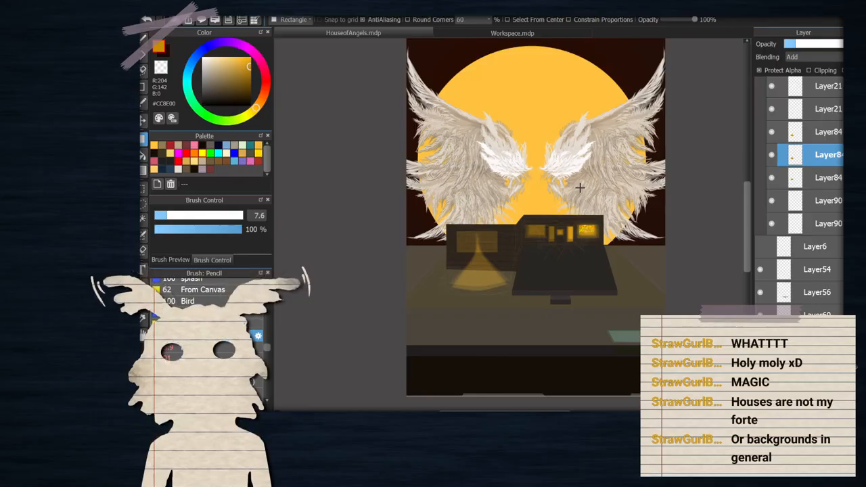
pyautogui.scroll(-1, 579, 188)
pyautogui.scroll(1, 570, 194)
pyautogui.scroll(1, 535, 178)
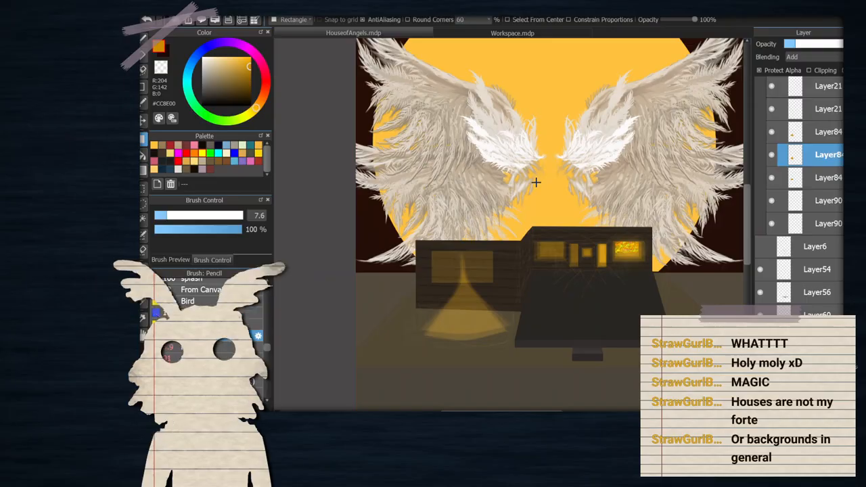
pyautogui.scroll(-1, 649, 146)
pyautogui.scroll(5, 817, 145)
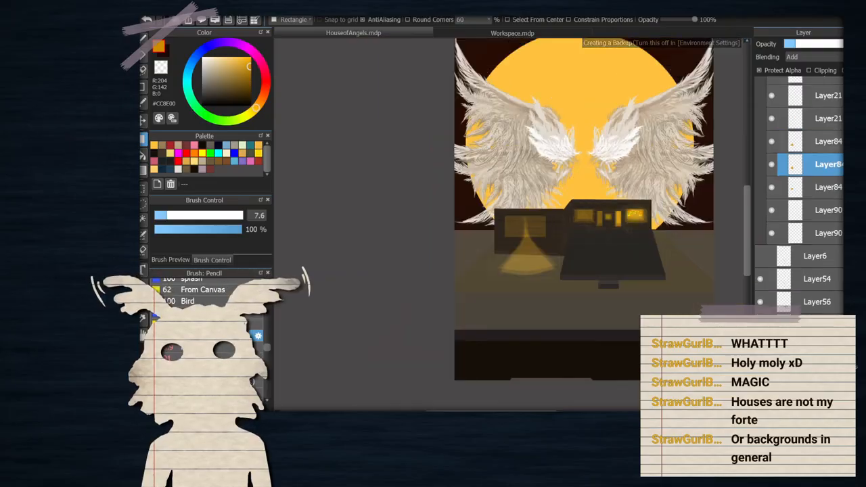
# Show sketch layers Layer3 and Layer5, hide Layer83 and select Layer5
pyautogui.scroll(3, 770, 117)
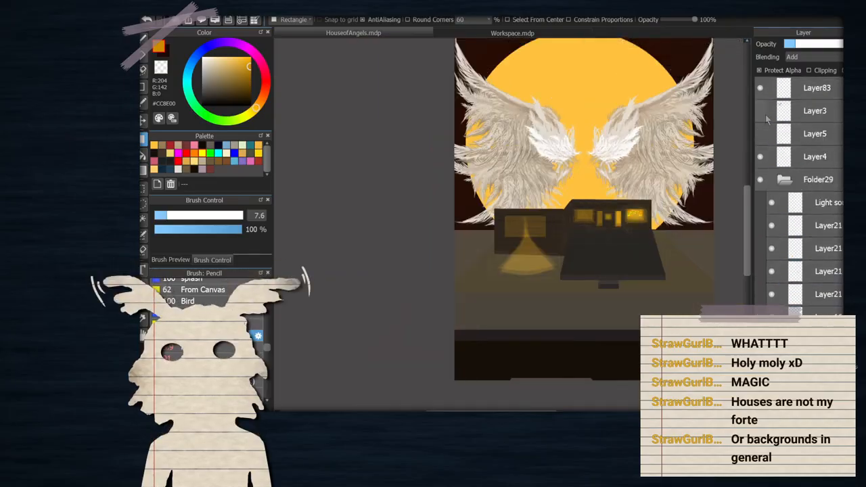
pyautogui.click(762, 111)
pyautogui.click(761, 134)
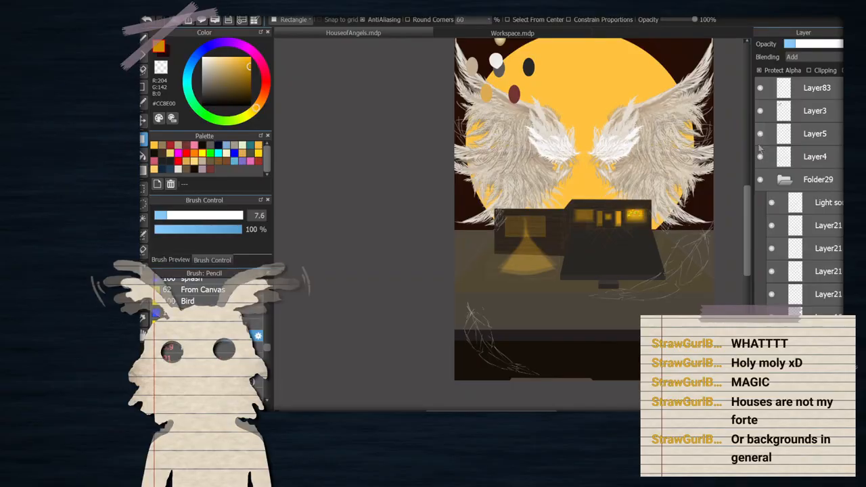
pyautogui.click(761, 88)
pyautogui.click(796, 112)
pyautogui.click(797, 134)
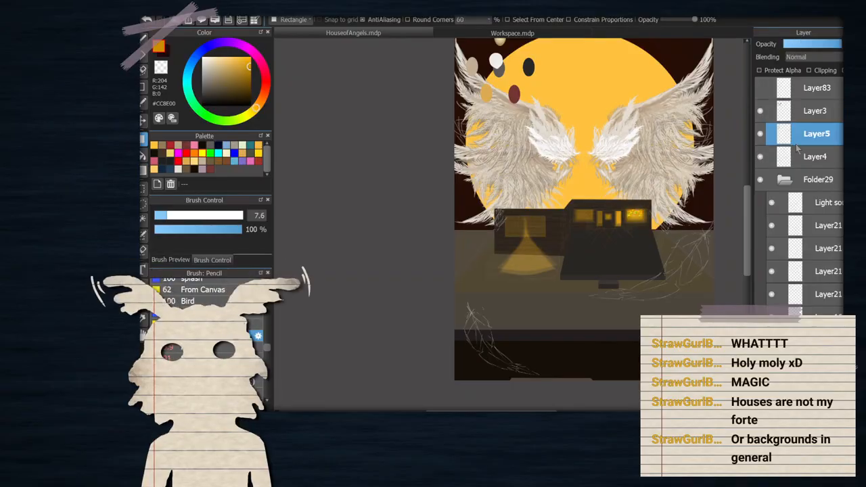
pyautogui.scroll(2, 673, 154)
pyautogui.click(808, 115)
pyautogui.click(807, 135)
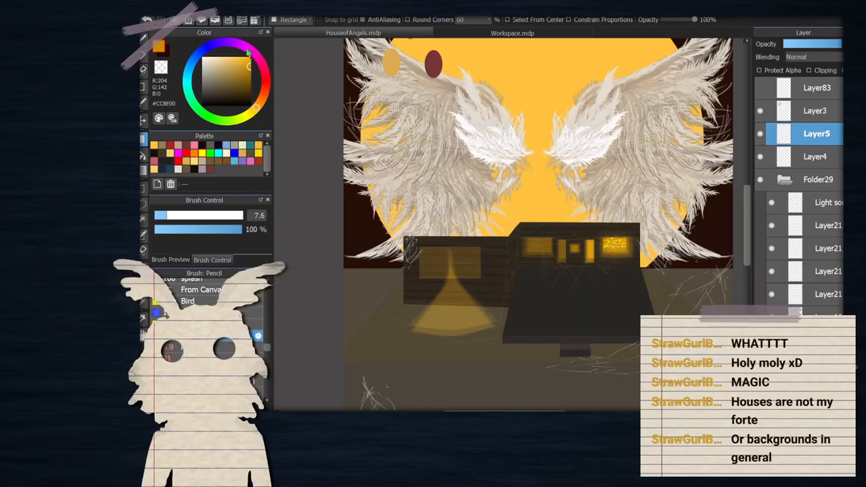
# Revert the dark recolouring of Layer5's lines and turn Layer4's house sketch lines white
pyautogui.click(269, 93)
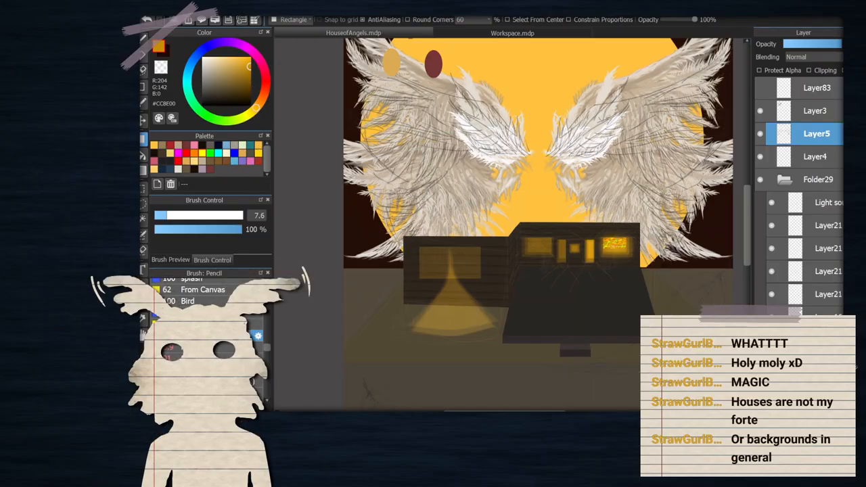
pyautogui.hotkey('ctrl', 'z')
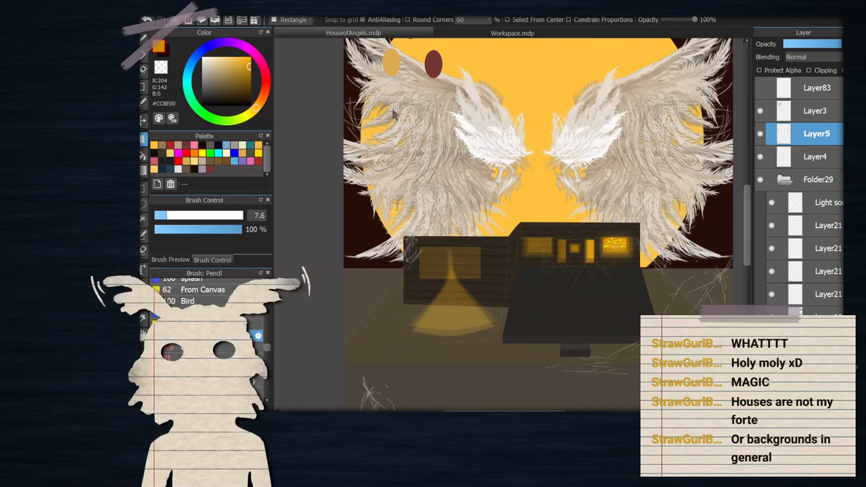
pyautogui.click(765, 157)
pyautogui.click(839, 44)
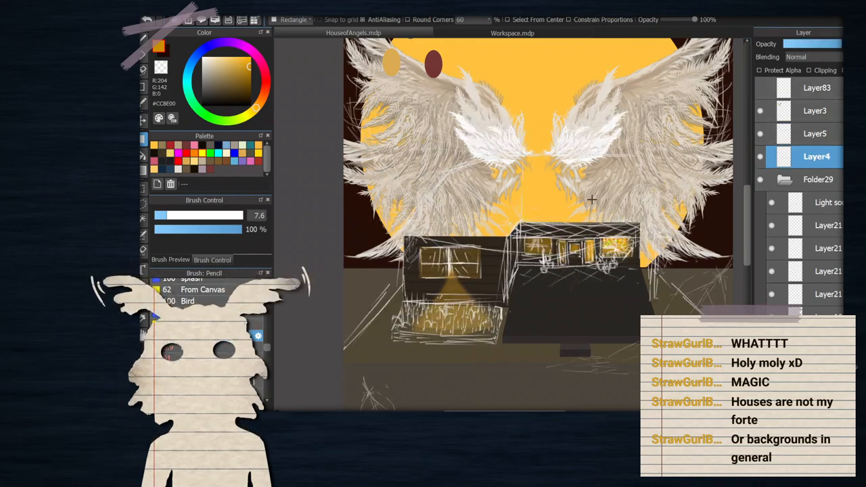
pyautogui.scroll(-2, 533, 175)
pyautogui.scroll(2, 544, 178)
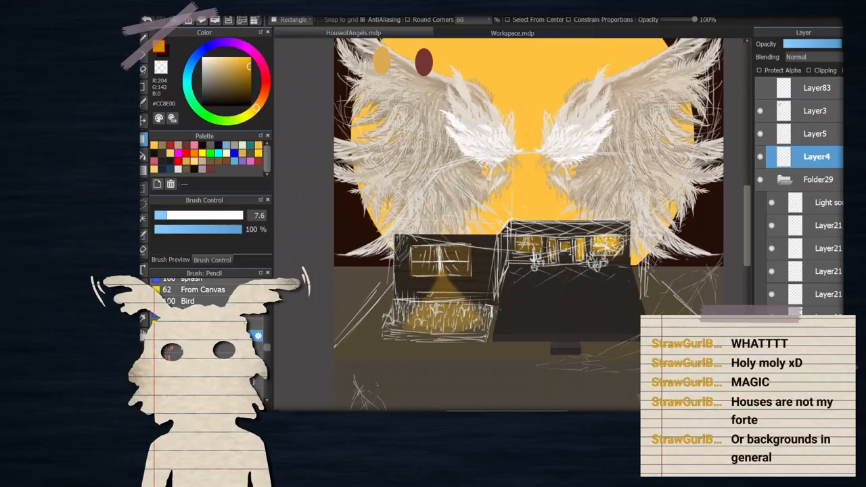
pyautogui.scroll(-1, 534, 211)
pyautogui.scroll(1, 524, 270)
pyautogui.scroll(-1, 528, 261)
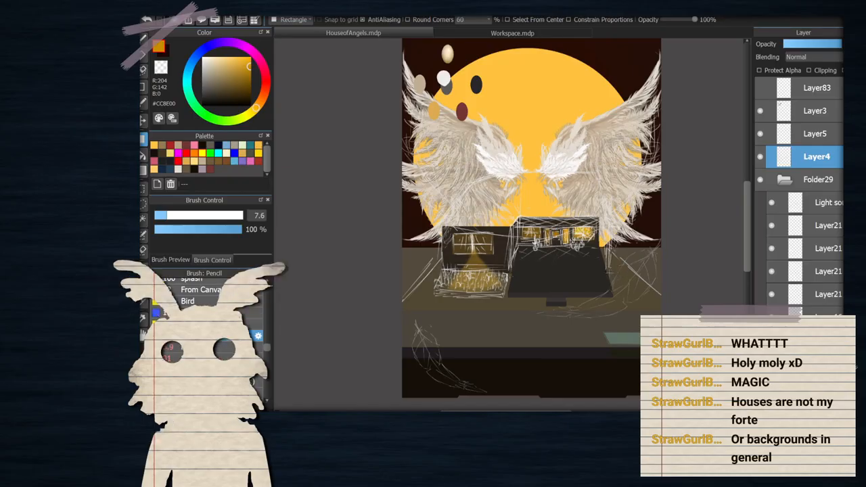
# Collapse Folder29 and place the visible "no no sight" title folder between Layer83 and Layer3
pyautogui.click(784, 180)
pyautogui.scroll(-3, 564, 198)
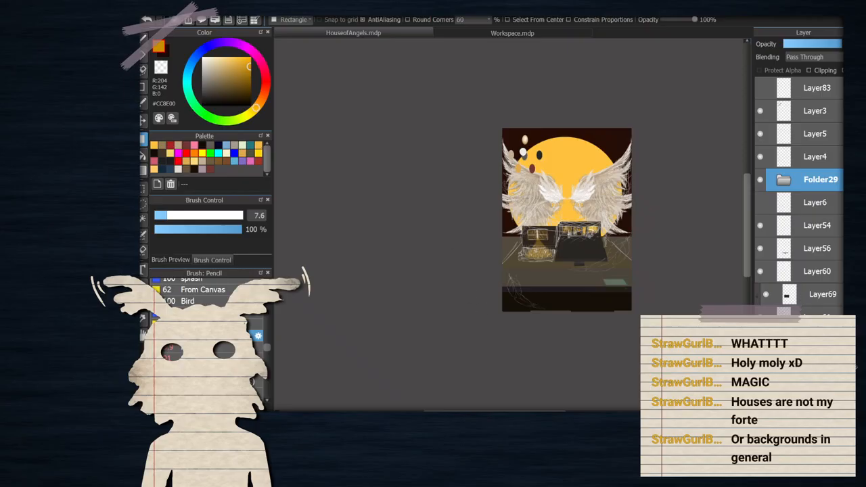
pyautogui.scroll(-4, 741, 132)
pyautogui.scroll(6, 726, 116)
pyautogui.scroll(-3, 534, 179)
pyautogui.scroll(3, 554, 210)
pyautogui.scroll(-3, 801, 191)
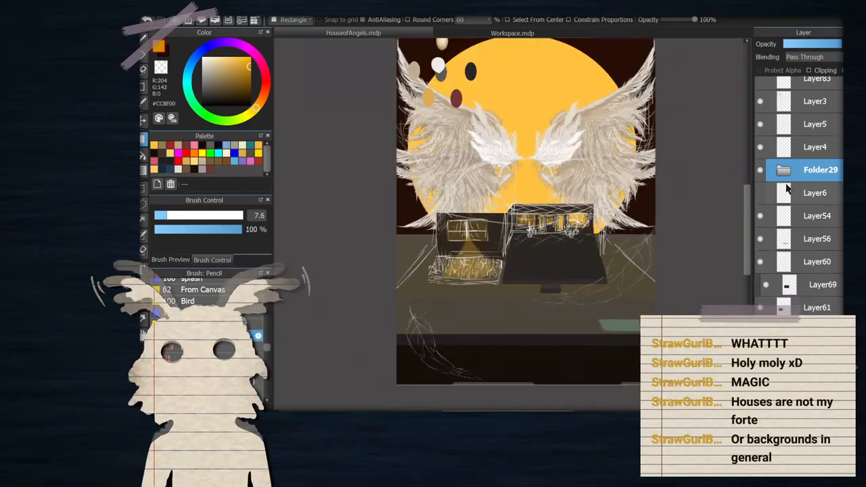
pyautogui.scroll(-5, 836, 207)
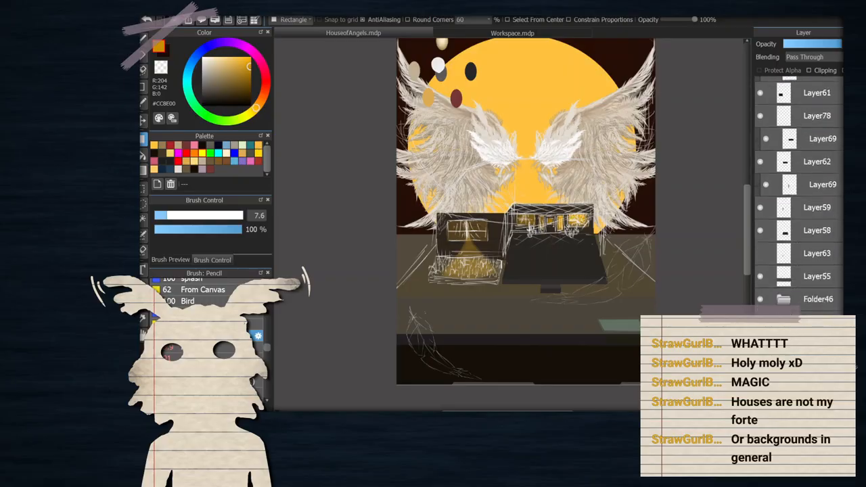
pyautogui.scroll(5, 825, 135)
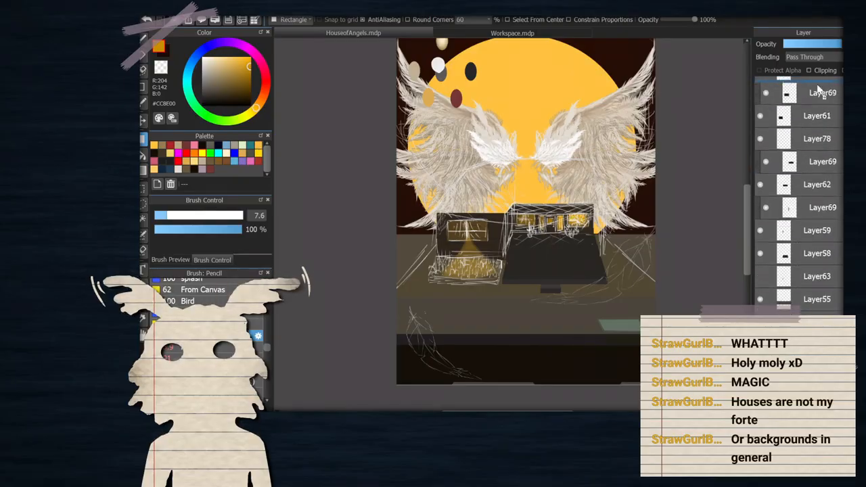
pyautogui.moveTo(814, 50); pyautogui.dragTo(805, 100)
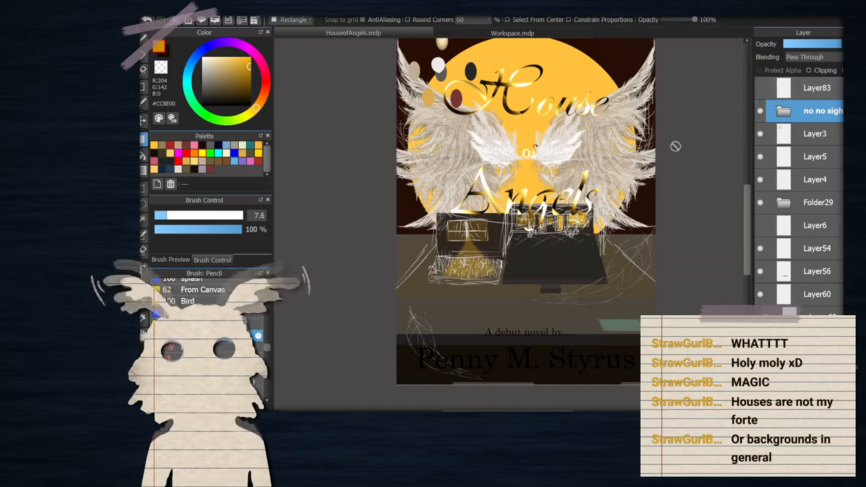
pyautogui.scroll(-1, 490, 158)
pyautogui.scroll(2, 541, 116)
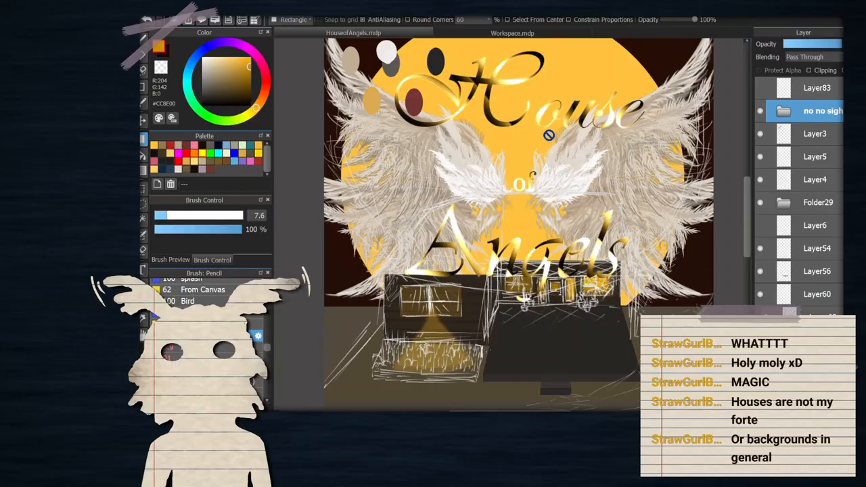
# Hide sketch layers Layer3, Layer5 and Layer4 to leave the title over the clean painting
pyautogui.moveTo(760, 133); pyautogui.dragTo(760, 179)
pyautogui.scroll(-3, 551, 184)
pyautogui.scroll(1, 535, 181)
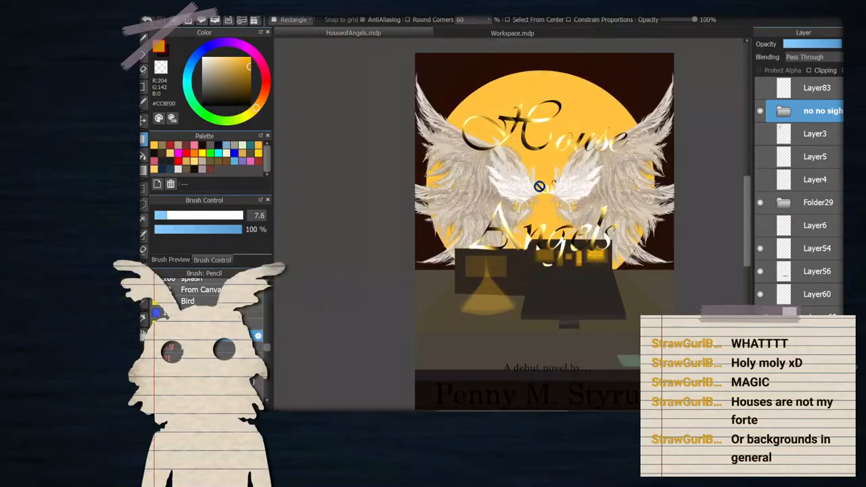
# Expand the "no no sight" folder and duplicate the lettering layer Layer7 beneath the clipped gold texture layer
pyautogui.click(783, 111)
pyautogui.click(818, 202)
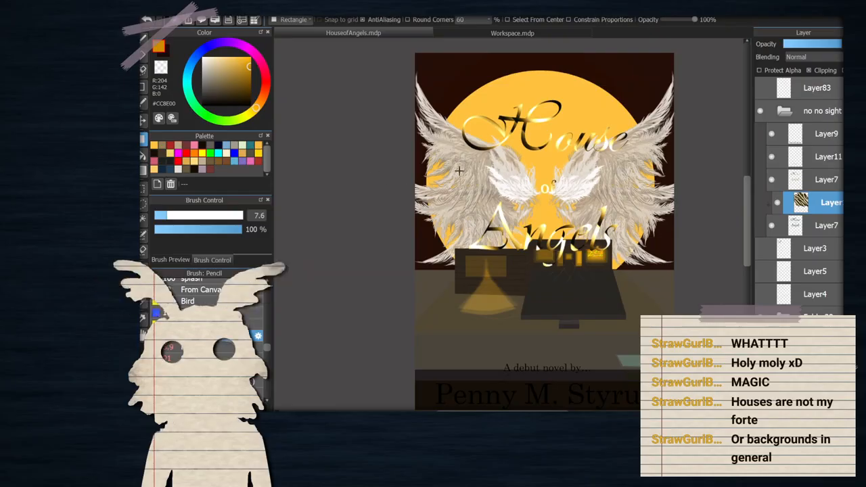
pyautogui.scroll(2, 542, 154)
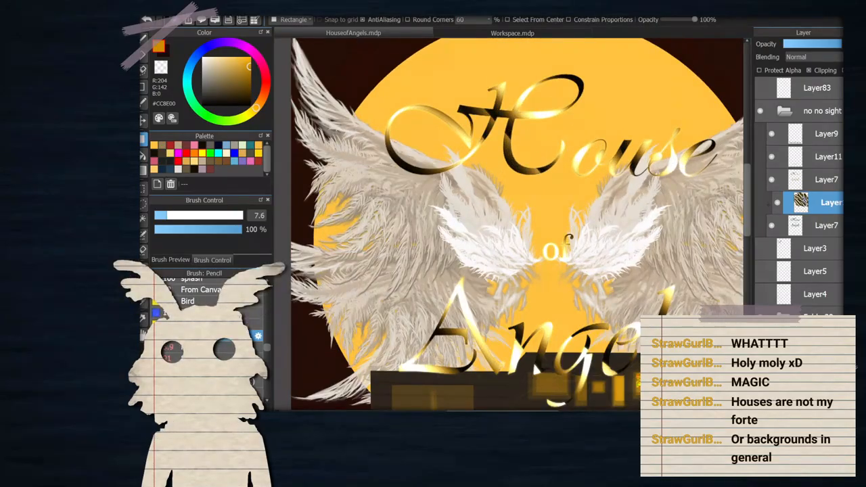
pyautogui.click(802, 219)
pyautogui.click(812, 404)
pyautogui.click(807, 253)
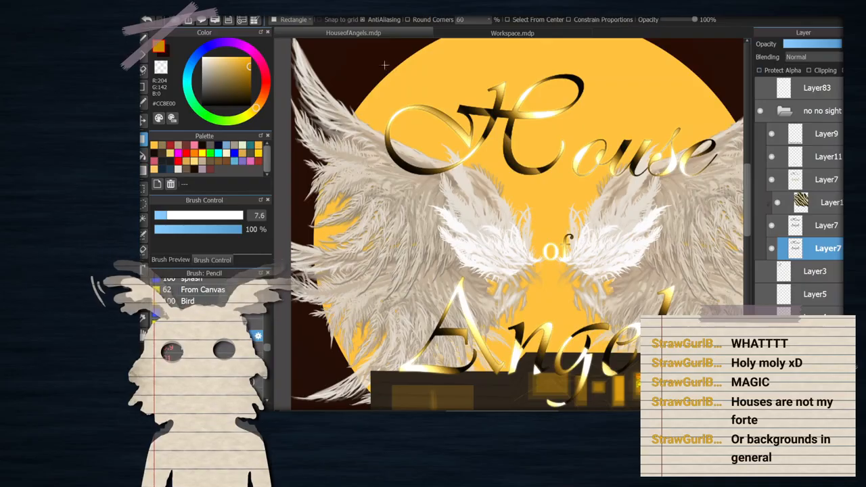
# Try to offset the duplicated Layer7 lettering as a dark drop shadow behind the House of Angels title
pyautogui.click(257, 183)
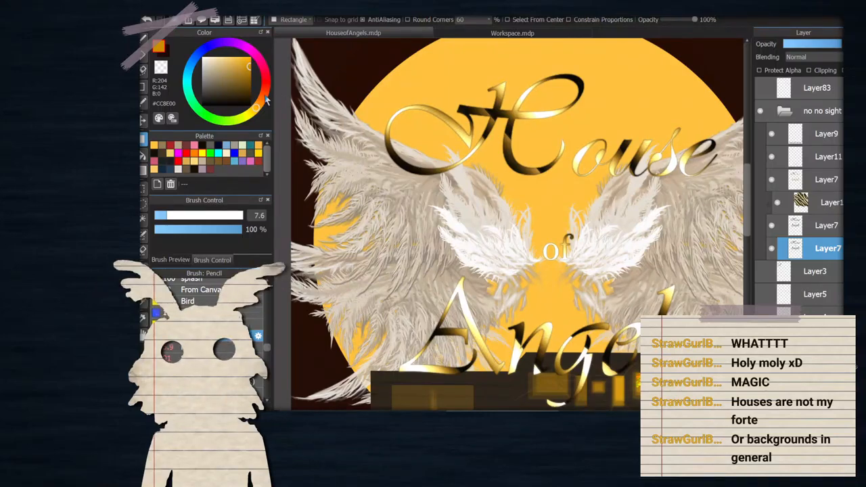
pyautogui.click(143, 120)
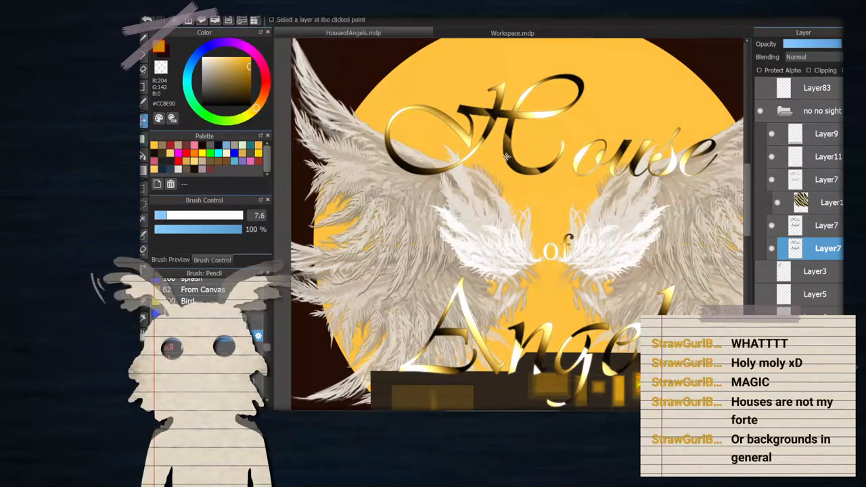
pyautogui.scroll(2, 525, 148)
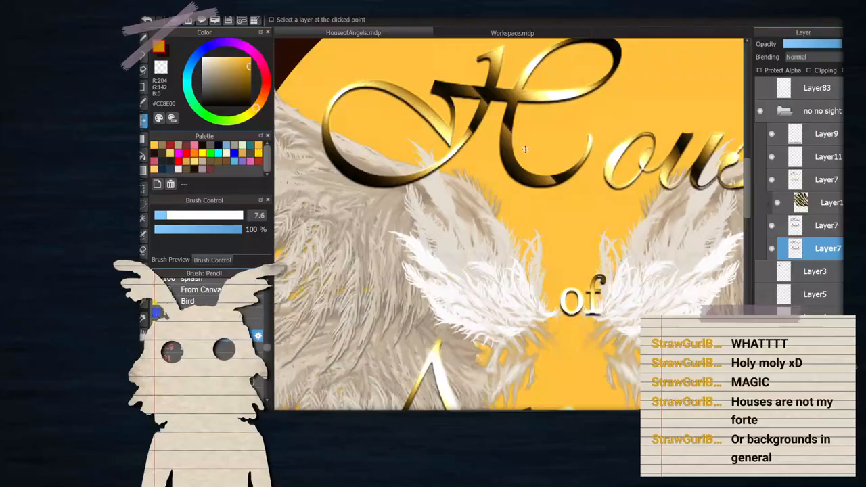
pyautogui.scroll(-3, 517, 158)
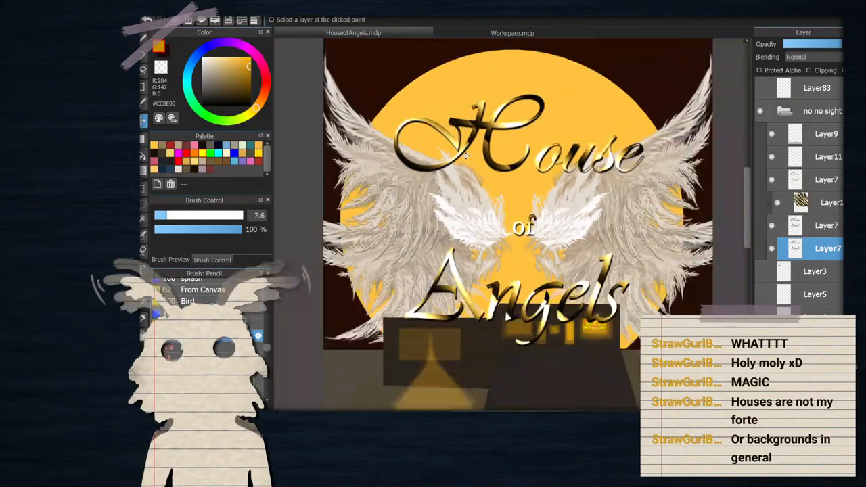
pyautogui.scroll(1, 527, 157)
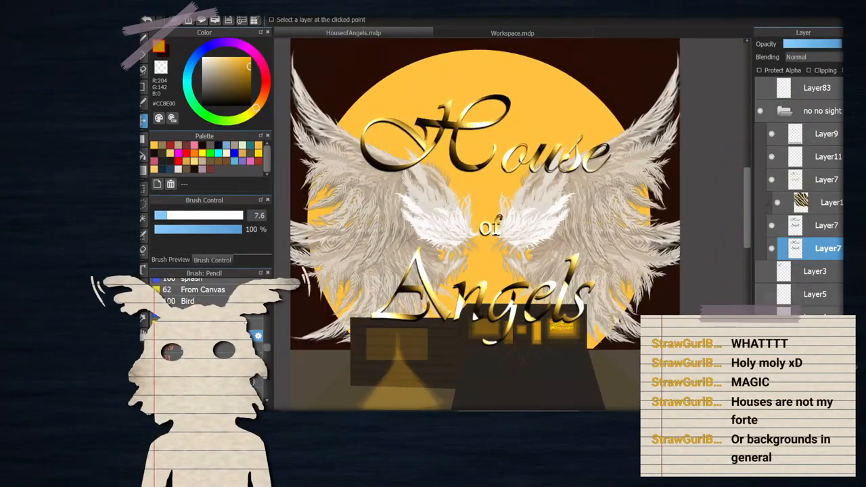
pyautogui.click(785, 112)
pyautogui.click(784, 113)
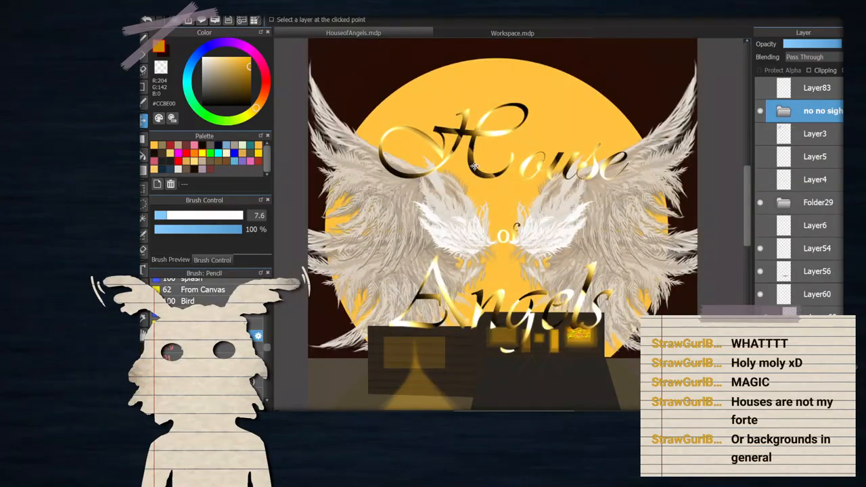
# Expand the "no no sight" folder, select the clipped gold texture layer and choose the gold brush
pyautogui.scroll(-2, 474, 167)
pyautogui.scroll(2, 507, 210)
pyautogui.scroll(1, 507, 210)
pyautogui.scroll(2, 468, 210)
pyautogui.click(783, 113)
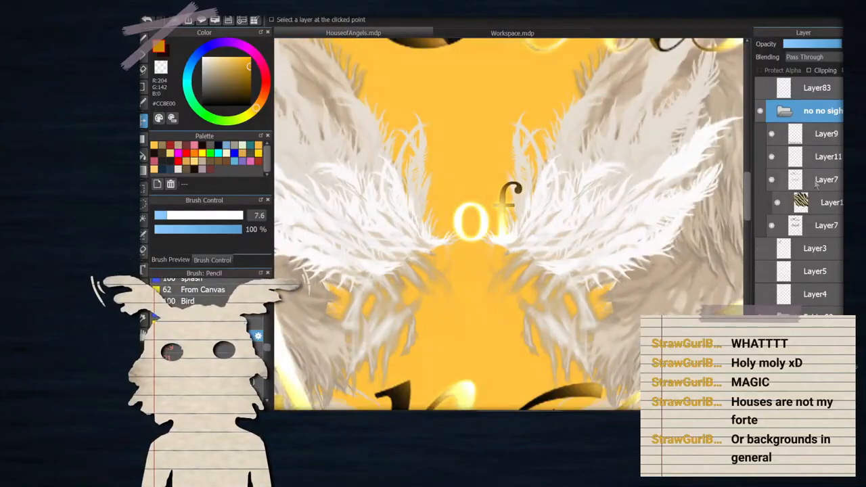
pyautogui.click(801, 202)
pyautogui.scroll(-8, 210, 331)
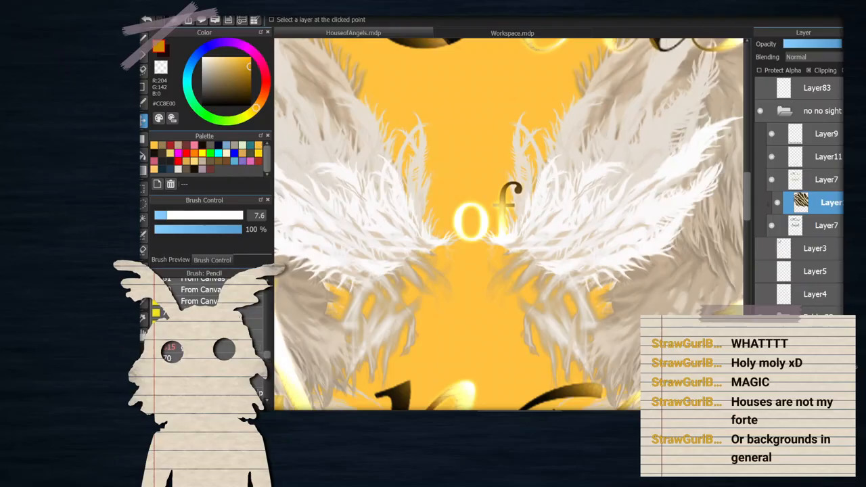
pyautogui.click(203, 318)
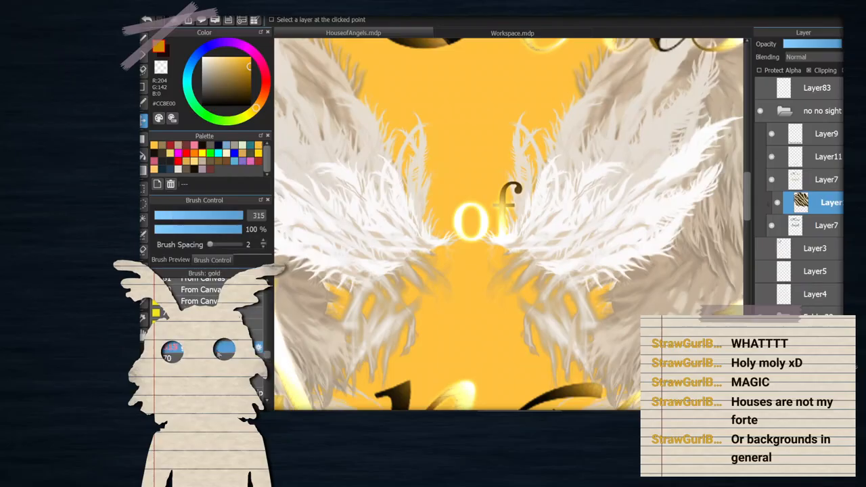
# Paint a metallic gold texture over the title word "of" with the brush at size 67, then 150
pyautogui.click(171, 259)
pyautogui.click(211, 260)
pyautogui.click(225, 215)
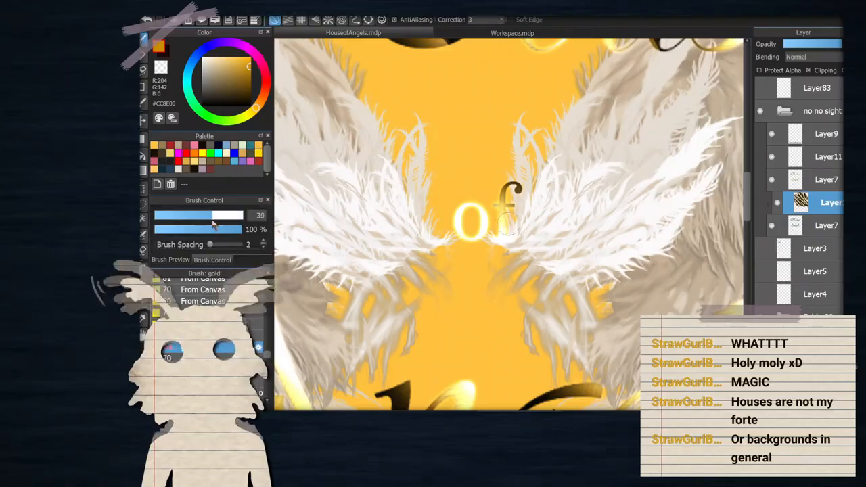
pyautogui.moveTo(508, 213); pyautogui.dragTo(548, 195)
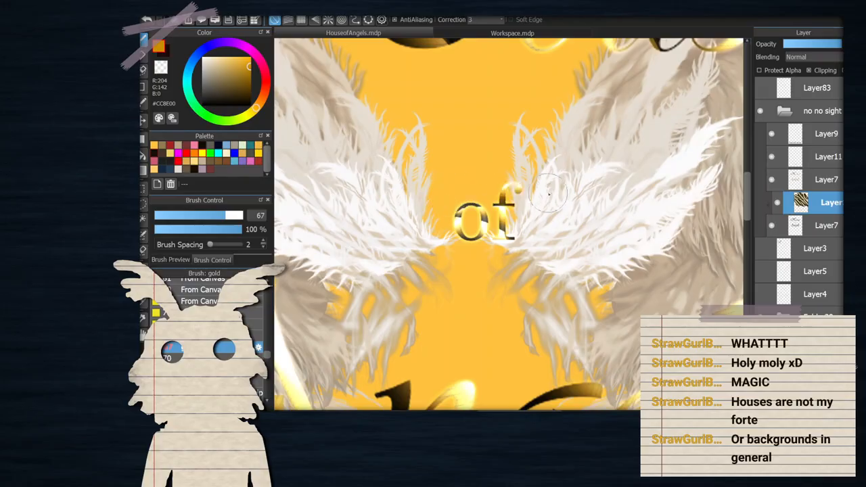
pyautogui.click(242, 216)
pyautogui.moveTo(439, 223)
pyautogui.mouseDown()
pyautogui.moveTo(571, 217)
pyautogui.moveTo(443, 227)
pyautogui.moveTo(446, 246)
pyautogui.mouseUp()
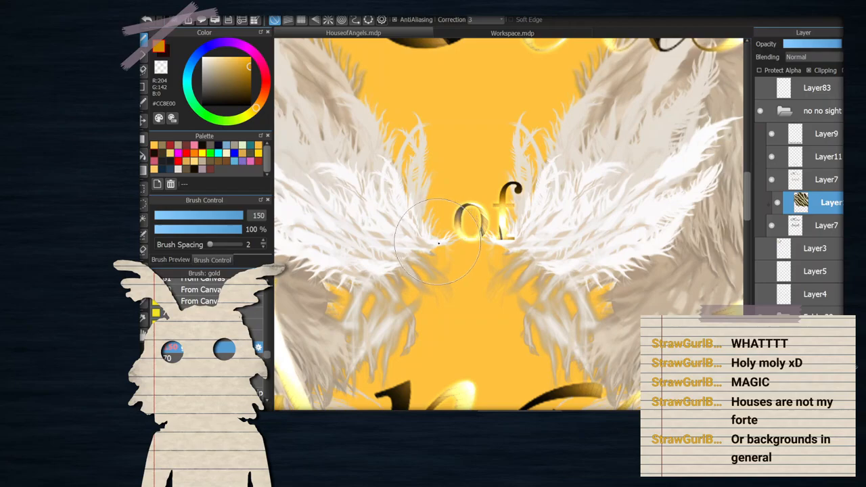
pyautogui.moveTo(513, 219)
pyautogui.mouseDown()
pyautogui.moveTo(506, 206)
pyautogui.moveTo(533, 181)
pyautogui.moveTo(537, 194)
pyautogui.mouseUp()
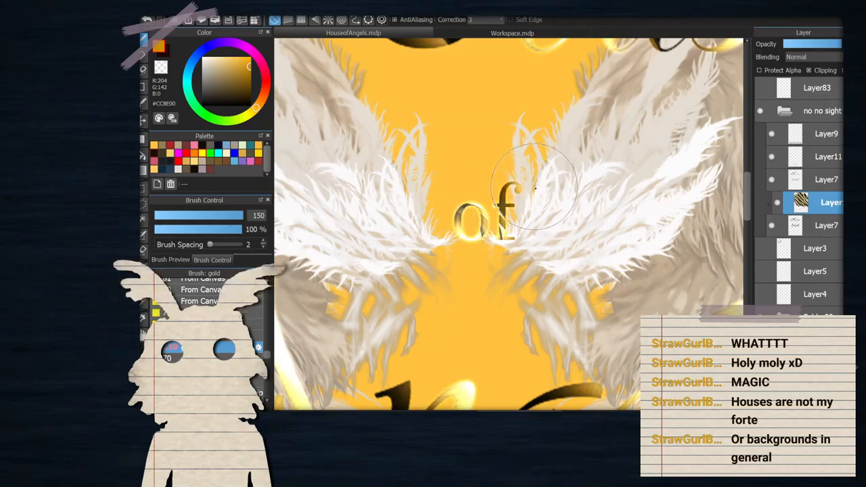
# Enlarge the gold brush to 240 and repaint the gold shine on the word "of"
pyautogui.hotkey('ctrl', '0')
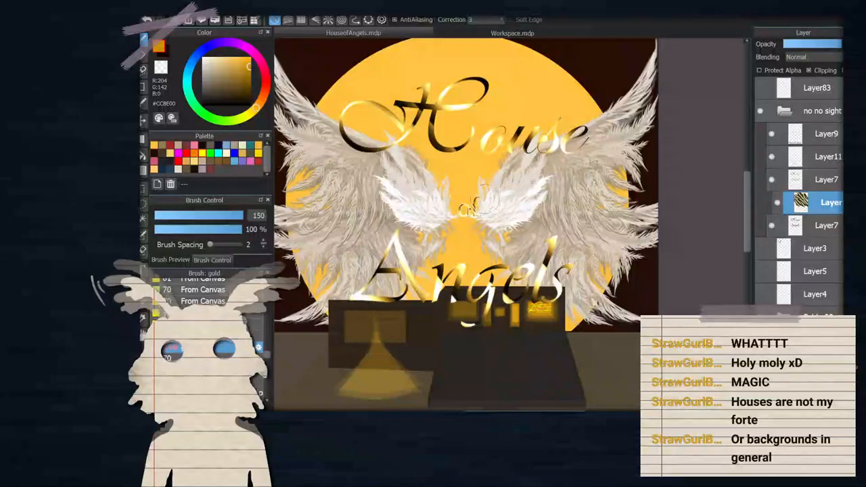
pyautogui.hotkey('ctrl', '+')
pyautogui.hotkey('ctrl', '+')
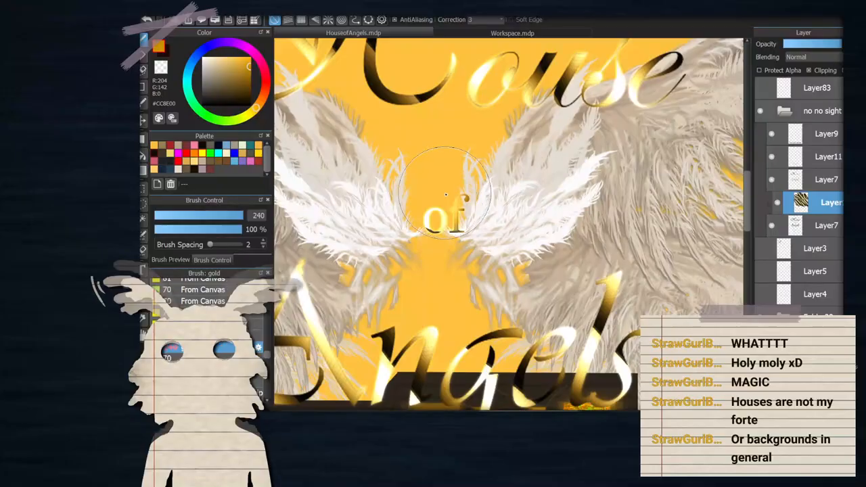
pyautogui.scroll(-3, 467, 212)
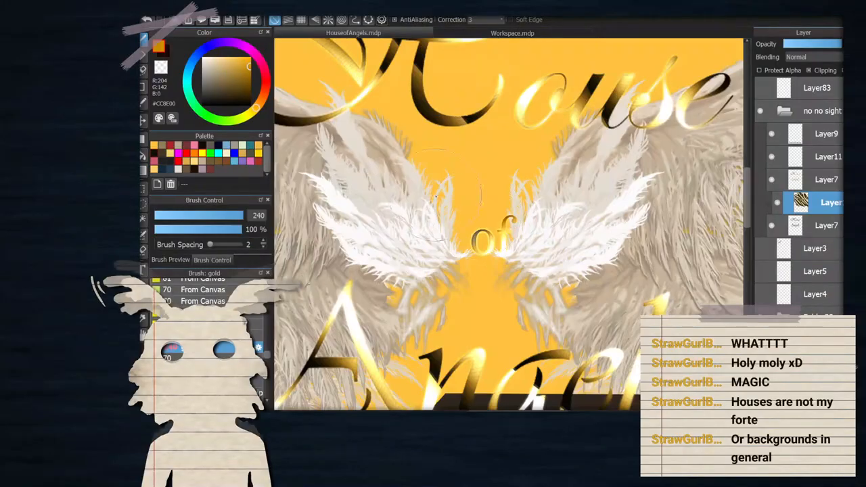
# Lasso the gold texture around the title word "of", then rotate and reposition it to adjust the shine
pyautogui.scroll(3, 496, 226)
pyautogui.click(144, 205)
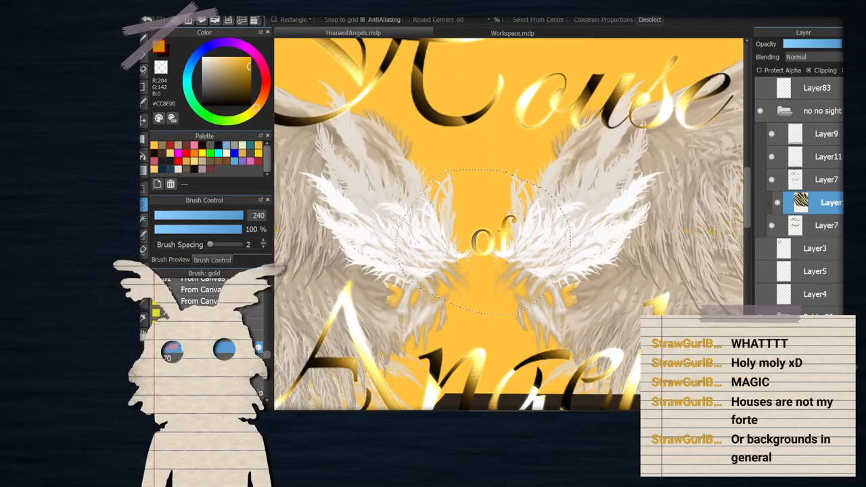
pyautogui.hotkey('ctrl', 't')
pyautogui.moveTo(388, 302); pyautogui.dragTo(602, 283)
pyautogui.moveTo(528, 257); pyautogui.dragTo(531, 251)
pyautogui.moveTo(617, 305); pyautogui.dragTo(634, 274)
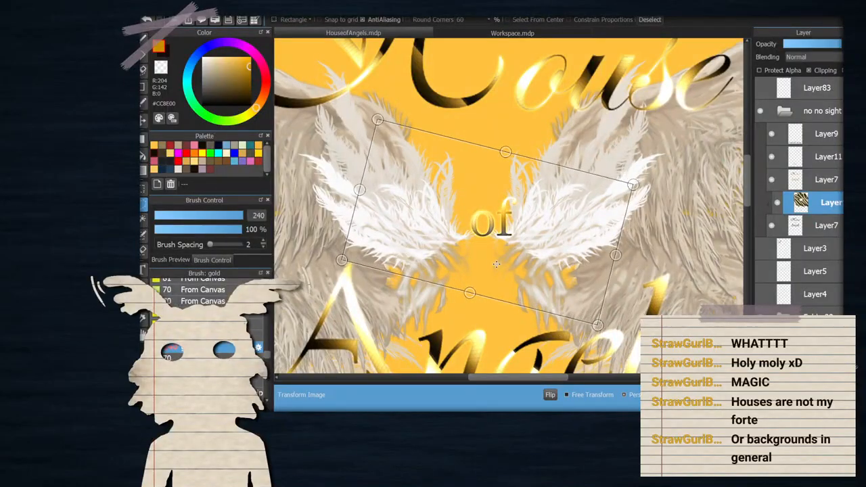
pyautogui.scroll(-2, 456, 232)
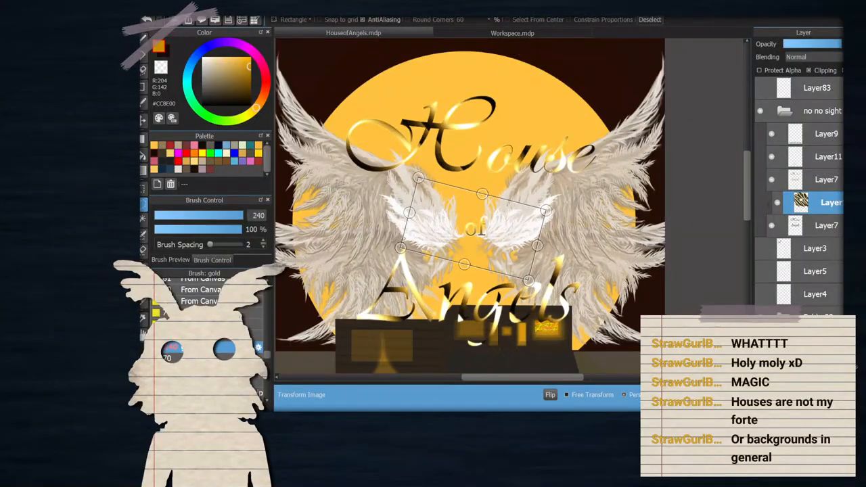
pyautogui.press('Return')
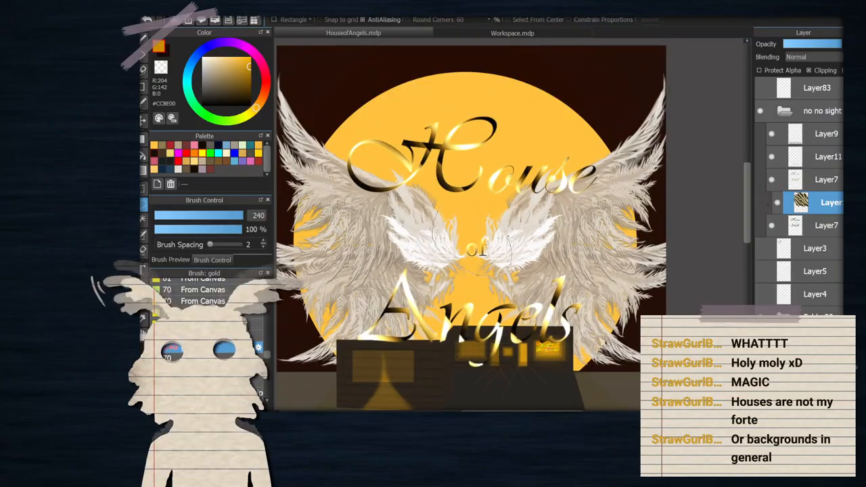
# Select the "no no sight" folder and nudge the lassoed title word "of" slightly between the wings
pyautogui.click(822, 226)
pyautogui.click(143, 119)
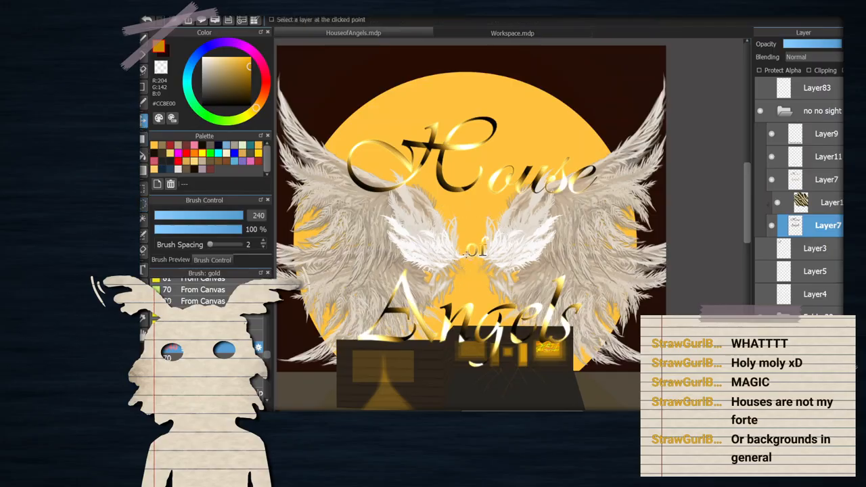
pyautogui.scroll(3, 503, 248)
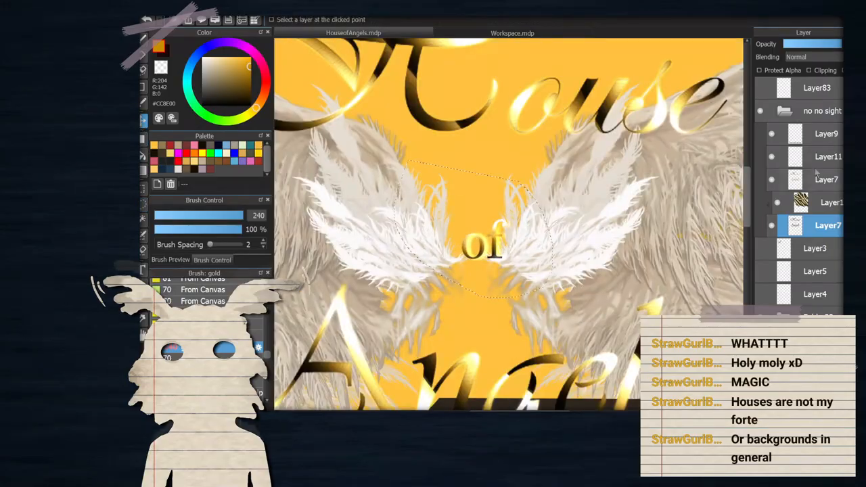
pyautogui.click(816, 111)
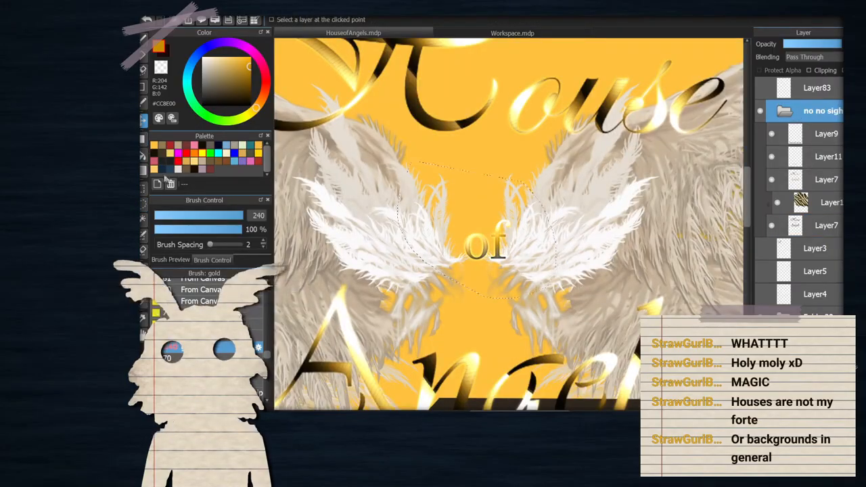
pyautogui.moveTo(465, 238); pyautogui.dragTo(474, 245)
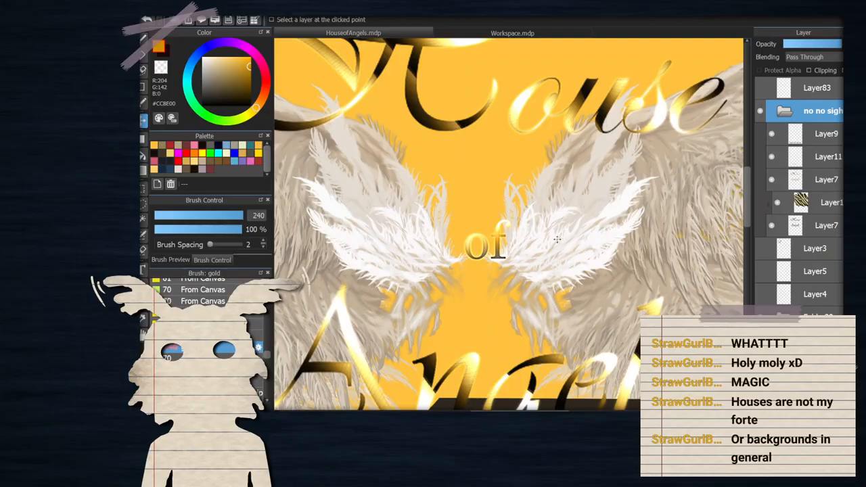
pyautogui.scroll(-2, 556, 239)
pyautogui.scroll(4, 526, 221)
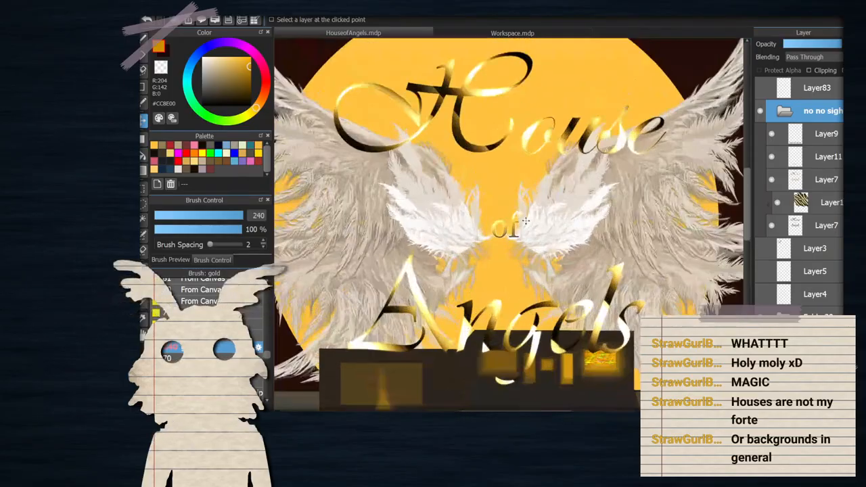
# Collapse the "no no sight" folder and examine the gold title lettering against the whole cover
pyautogui.click(785, 111)
pyautogui.scroll(-2, 574, 269)
pyautogui.scroll(2, 574, 269)
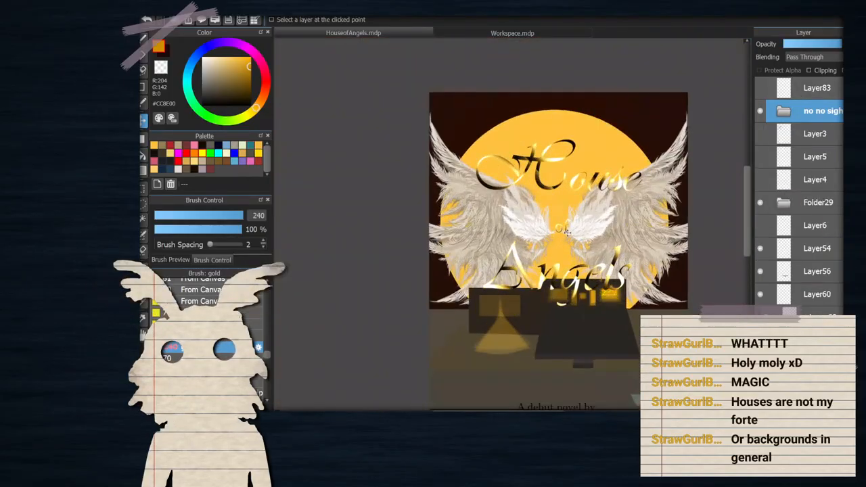
pyautogui.scroll(-1, 573, 269)
pyautogui.scroll(3, 561, 258)
pyautogui.scroll(-3, 548, 224)
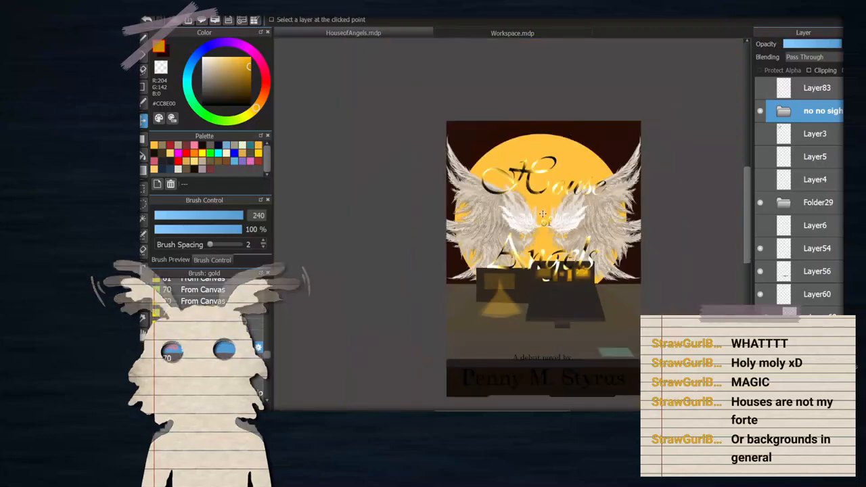
pyautogui.scroll(3, 542, 209)
pyautogui.scroll(1, 600, 282)
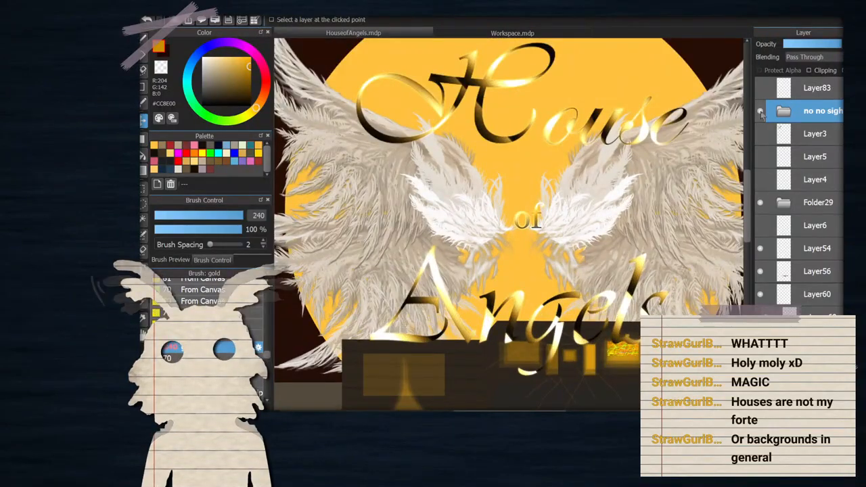
pyautogui.scroll(-1, 541, 202)
pyautogui.scroll(1, 544, 263)
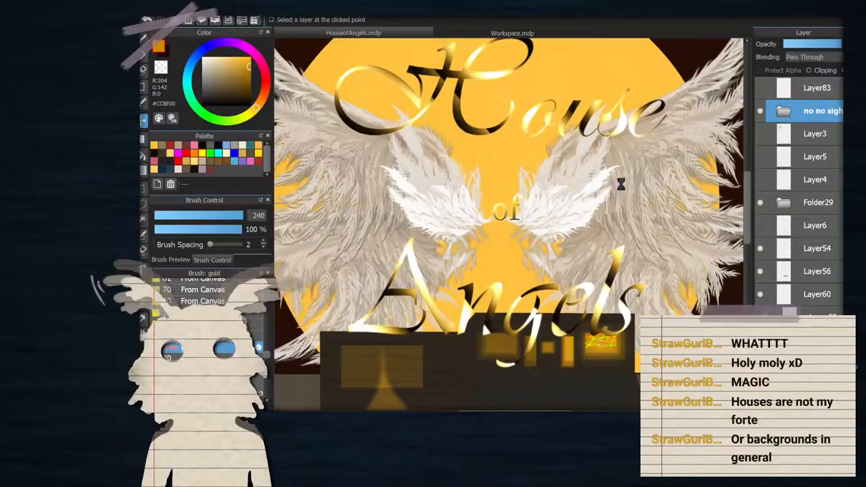
pyautogui.scroll(-1, 615, 233)
# Hide the "no no sight" title folder and show the sketch layers Layer5 and Layer4
pyautogui.click(760, 111)
pyautogui.scroll(-3, 583, 233)
pyautogui.scroll(2, 572, 250)
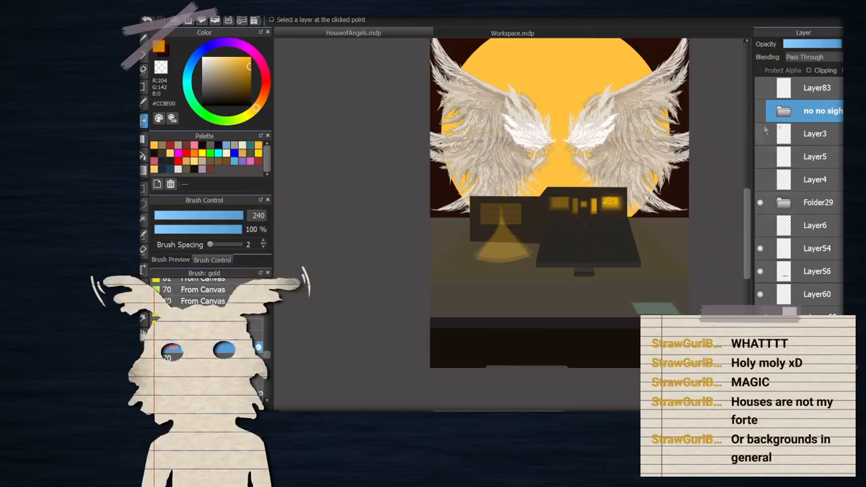
pyautogui.click(760, 159)
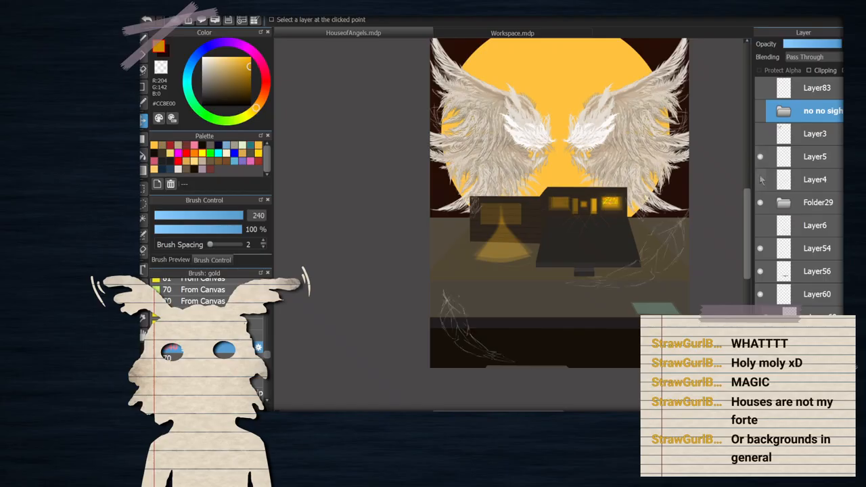
pyautogui.click(761, 180)
pyautogui.scroll(2, 612, 209)
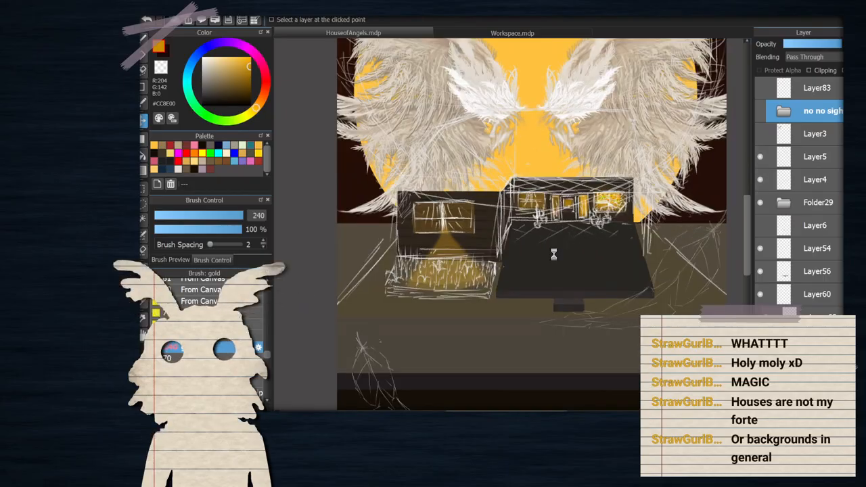
# Examine the white house sketch over the painted house, checking its windows, door and potted plants
pyautogui.scroll(1, 550, 251)
pyautogui.scroll(1, 393, 329)
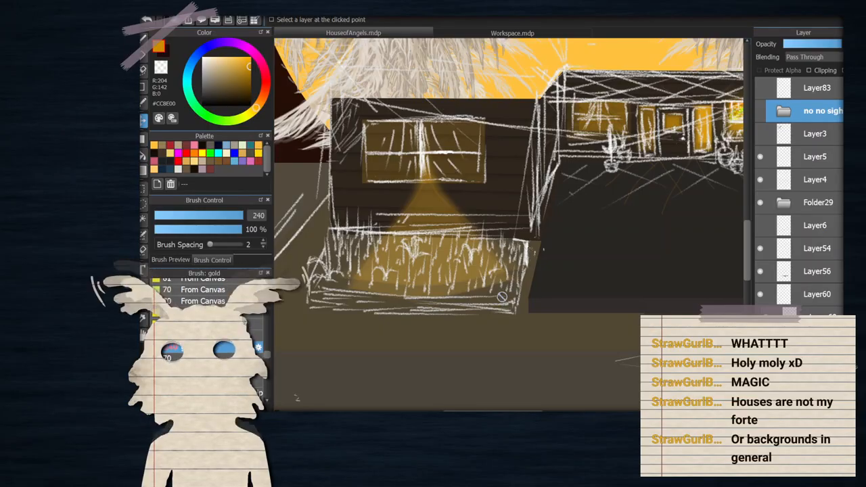
pyautogui.scroll(-3, 501, 301)
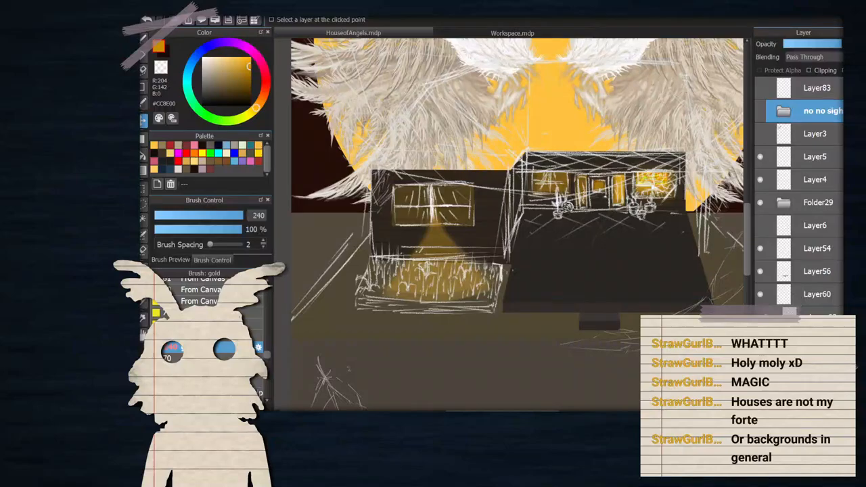
pyautogui.scroll(-5, 557, 219)
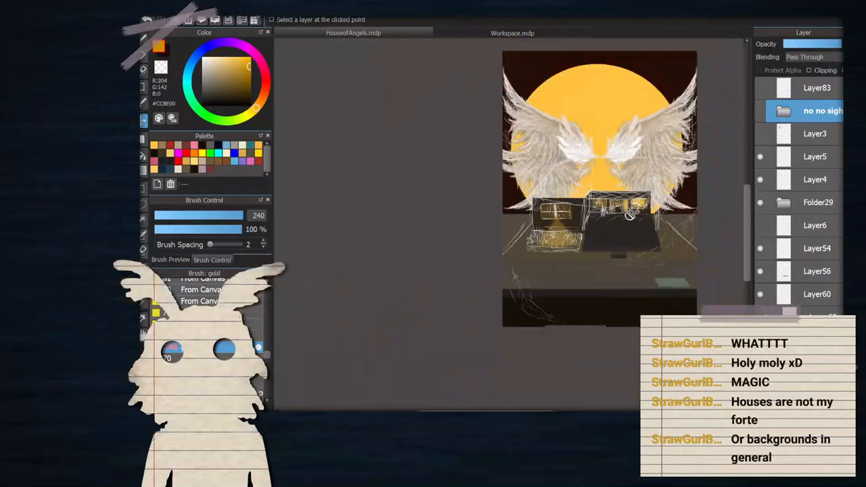
pyautogui.scroll(4, 629, 214)
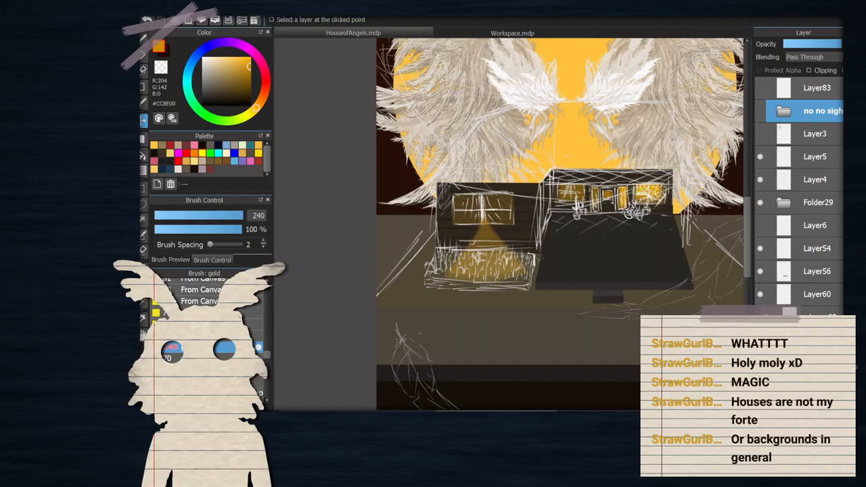
pyautogui.scroll(-2, 640, 191)
pyautogui.scroll(1, 615, 207)
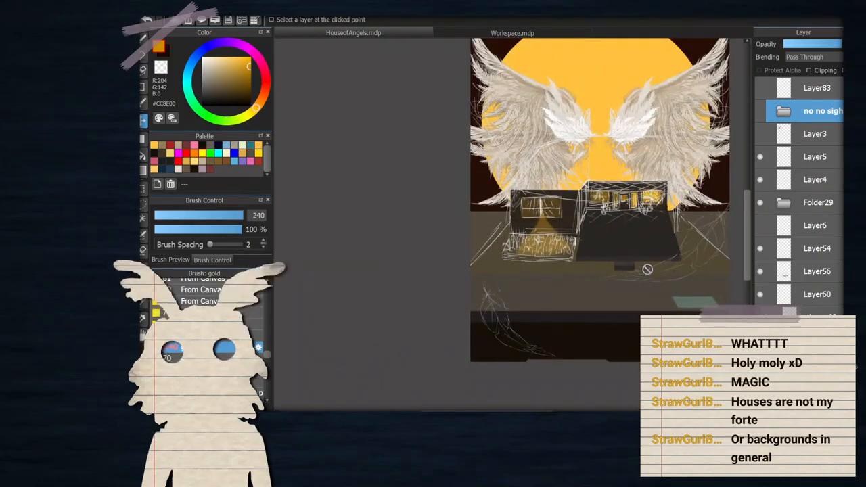
pyautogui.scroll(3, 646, 268)
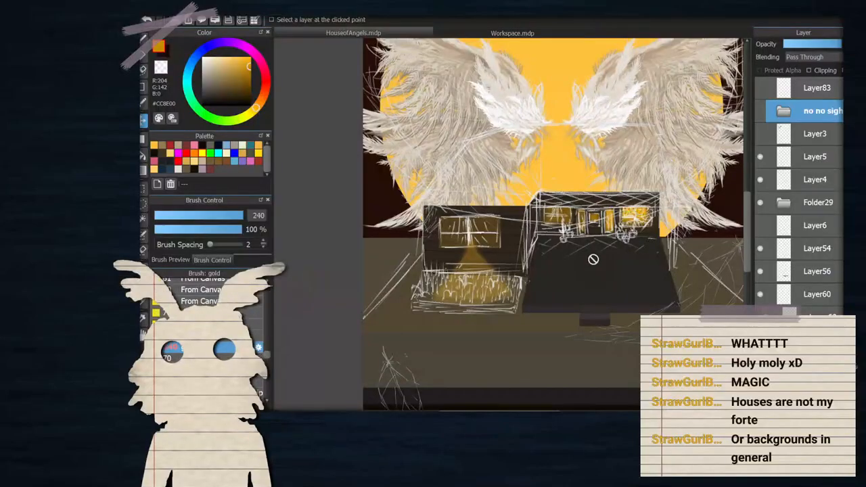
pyautogui.scroll(5, 590, 245)
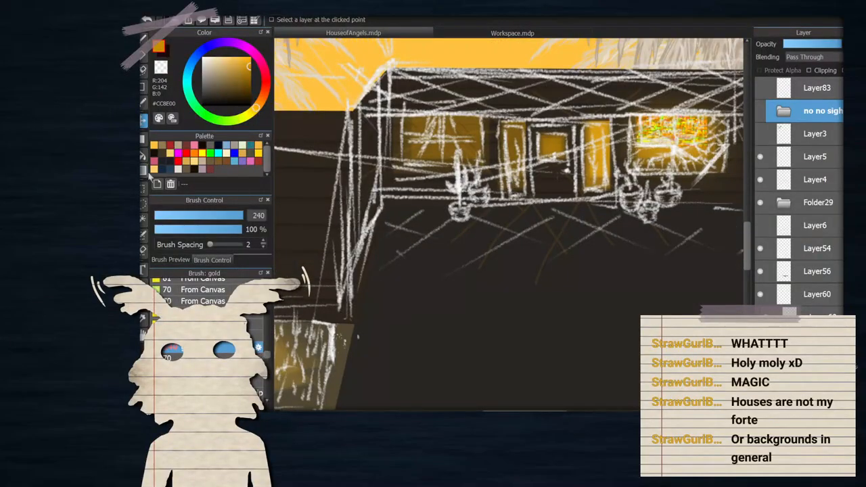
# Choose the From Canvas brush for shape drawing and set the colour to dark brown #392C12
pyautogui.click(203, 105)
pyautogui.press('b')
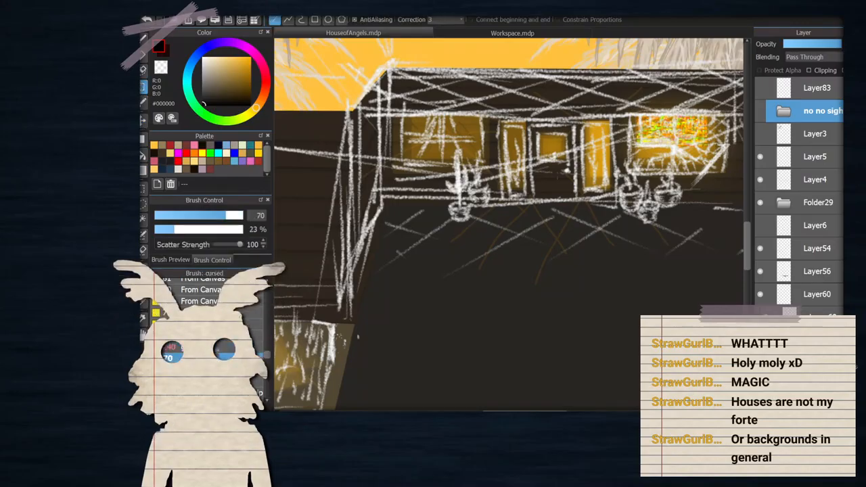
pyautogui.click(174, 259)
pyautogui.click(206, 343)
pyautogui.click(206, 336)
pyautogui.click(206, 261)
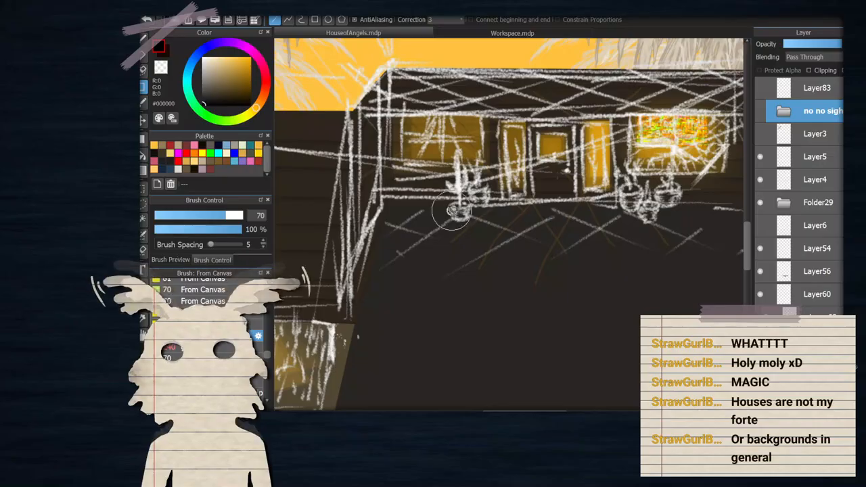
pyautogui.scroll(-5, 452, 211)
pyautogui.scroll(3, 423, 196)
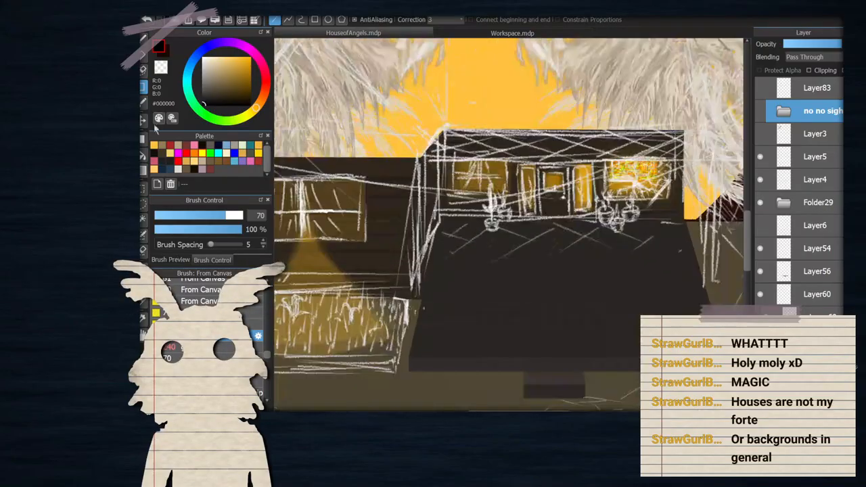
pyautogui.moveTo(232, 96); pyautogui.dragTo(236, 95)
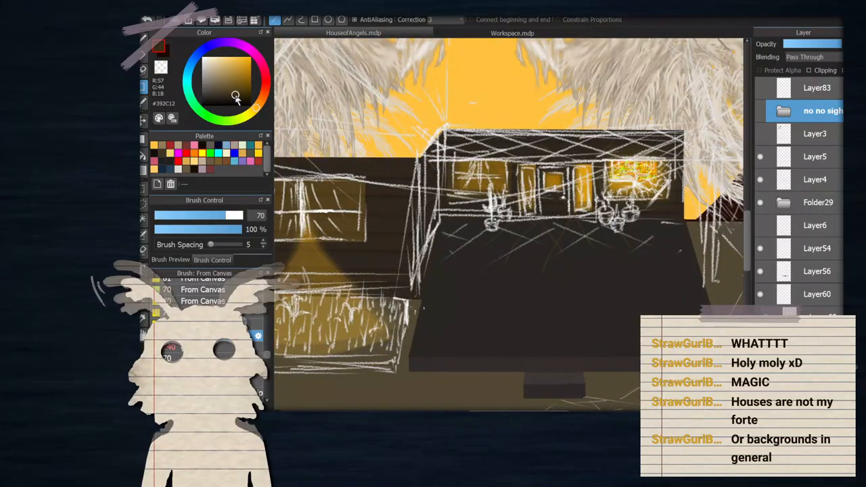
# Add a new layer above Folder29 and place it inside a new folder
pyautogui.scroll(-3, 795, 224)
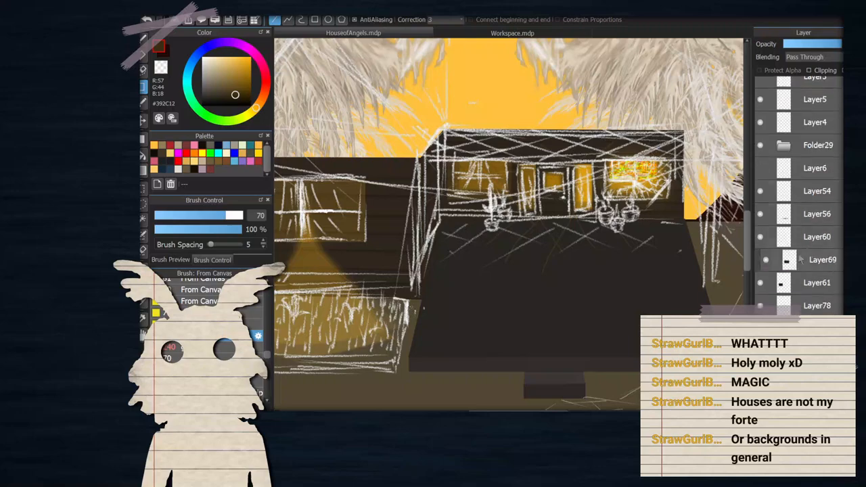
pyautogui.scroll(1, 793, 234)
pyautogui.click(759, 155)
pyautogui.click(759, 155)
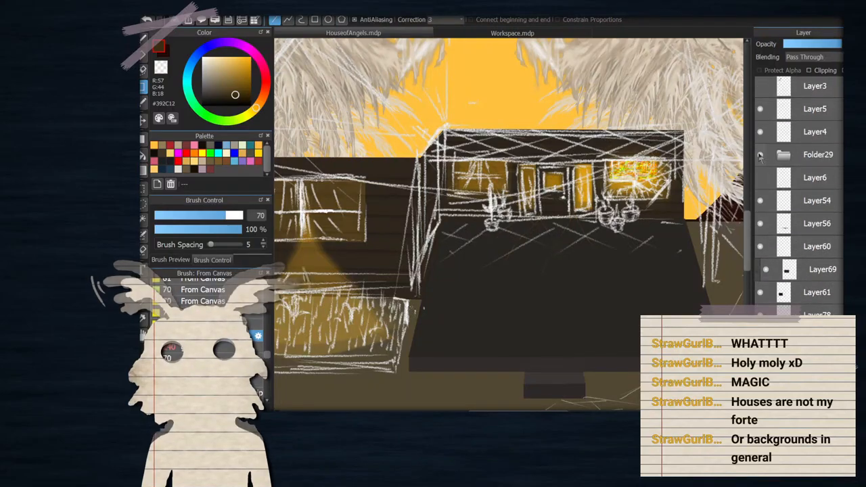
pyautogui.click(784, 155)
pyautogui.click(785, 156)
pyautogui.hotkey('ctrl', 'shift', 'n')
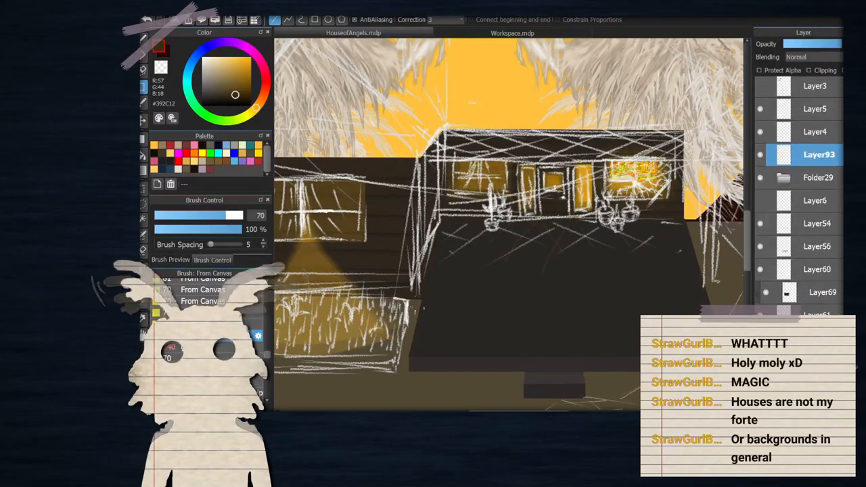
pyautogui.click(805, 404)
pyautogui.moveTo(814, 179); pyautogui.dragTo(817, 156)
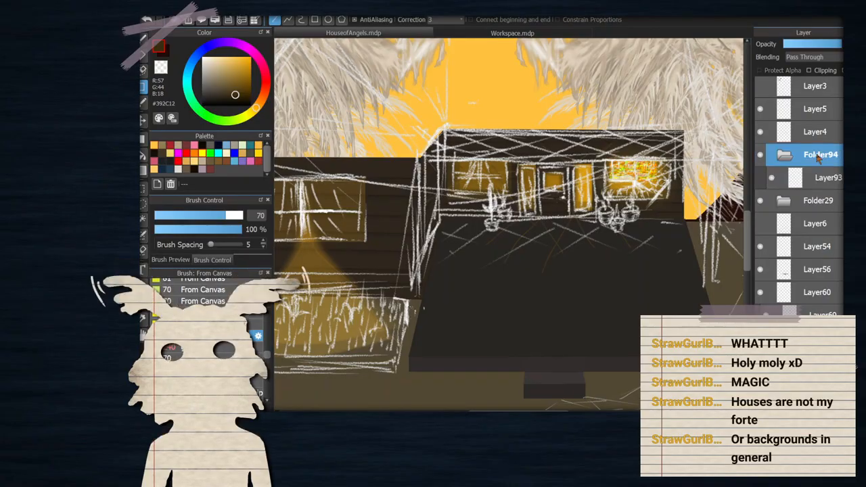
# Rename the new folder with a name beginning "Window fr"
pyautogui.doubleClick(818, 157)
pyautogui.write('Window fr')
pyautogui.click(560, 287)
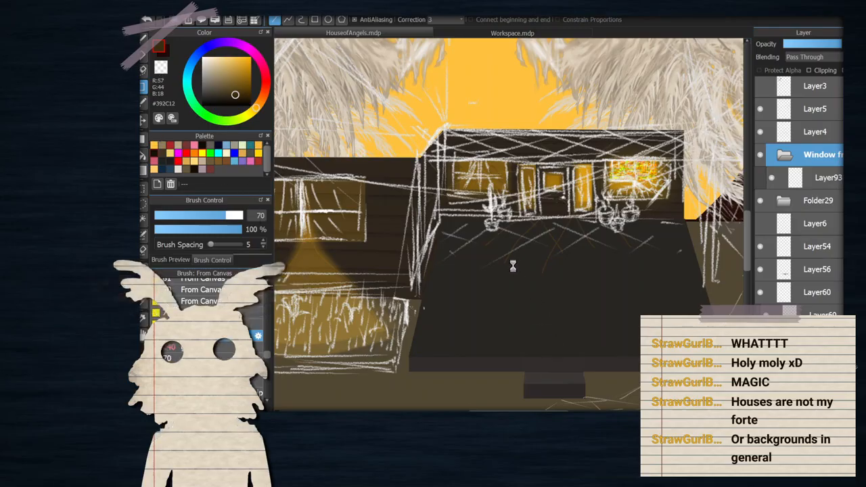
# Reduce the brush size to 5.1 and try to outline the front door with a rectangle
pyautogui.scroll(-1, 545, 260)
pyautogui.scroll(3, 517, 229)
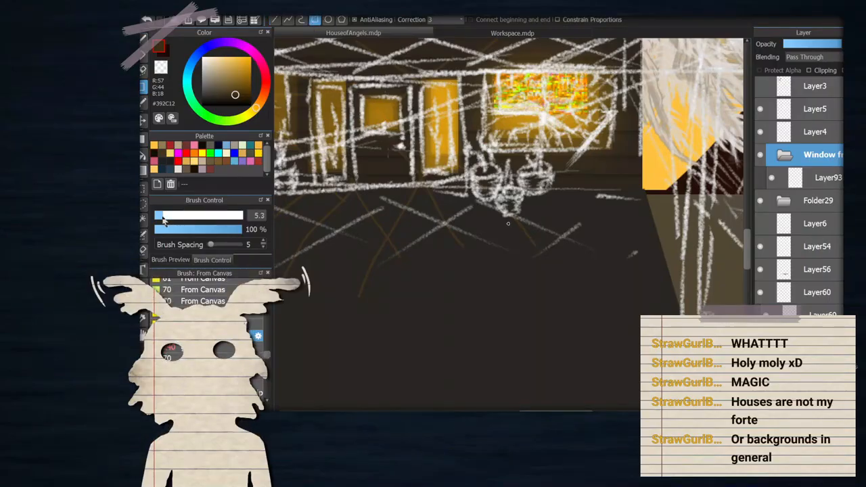
pyautogui.scroll(-2, 479, 226)
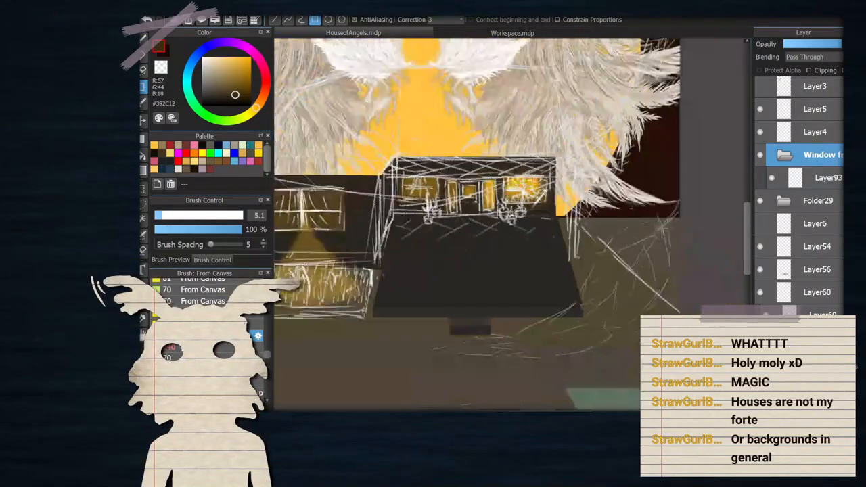
pyautogui.scroll(5, 474, 169)
pyautogui.scroll(-4, 474, 169)
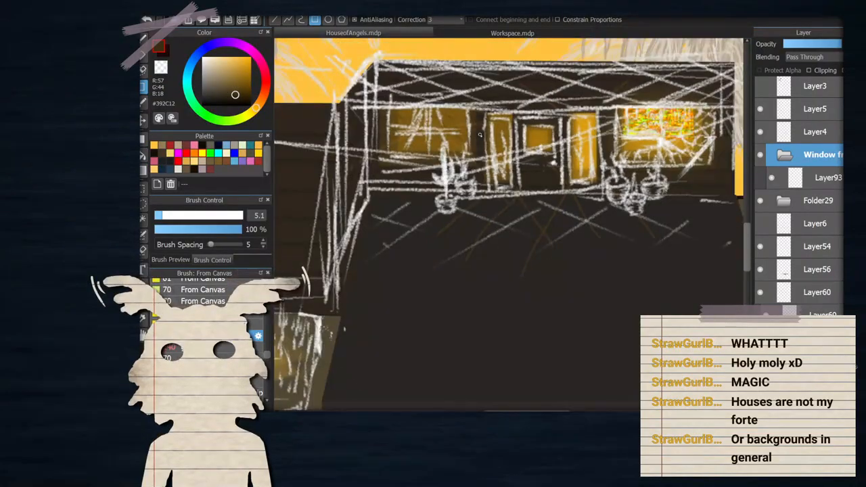
pyautogui.scroll(1, 479, 135)
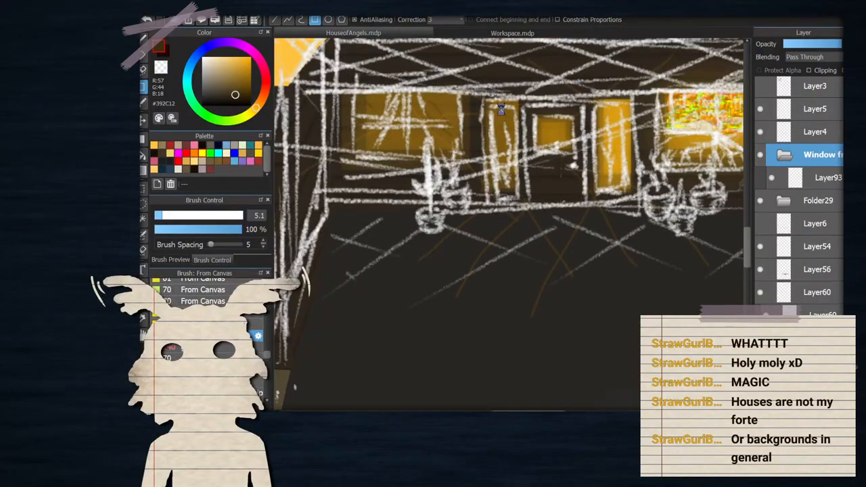
pyautogui.scroll(-1, 501, 109)
pyautogui.scroll(2, 522, 105)
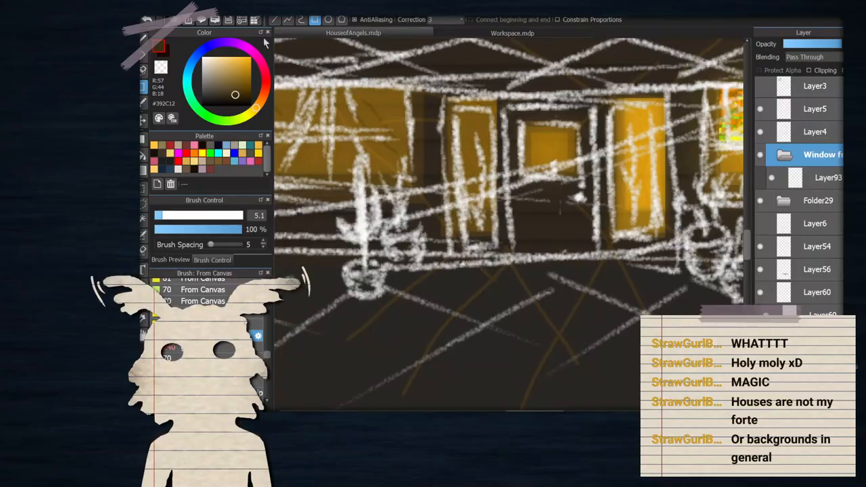
pyautogui.moveTo(504, 106); pyautogui.dragTo(597, 256)
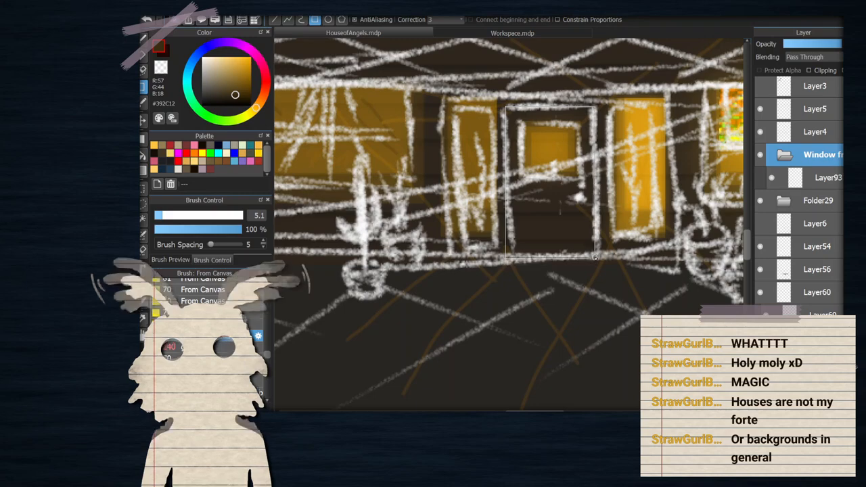
# Select the layer inside the window frames folder and draw a rectangle around the door's small window
pyautogui.click(812, 201)
pyautogui.click(797, 181)
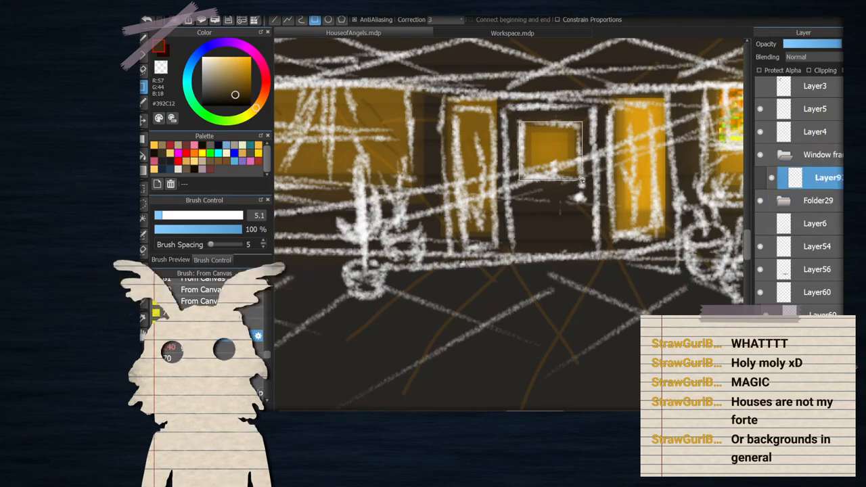
pyautogui.moveTo(580, 180); pyautogui.dragTo(581, 181)
pyautogui.scroll(3, 552, 111)
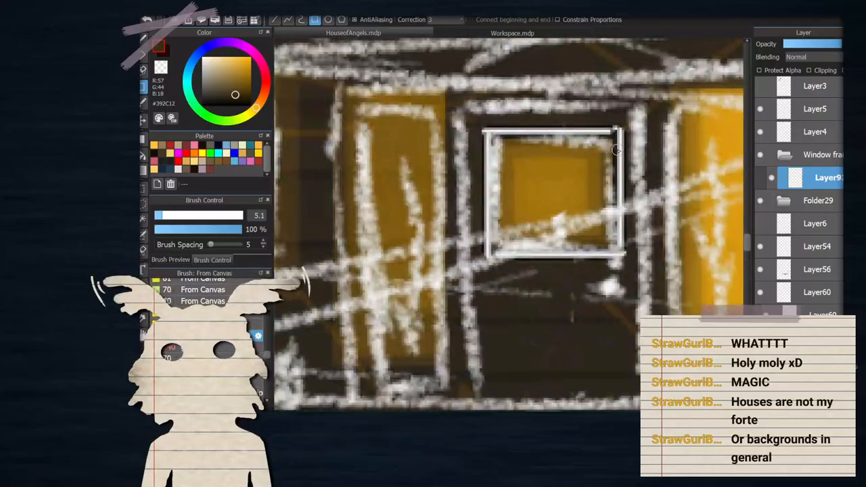
pyautogui.scroll(1, 613, 149)
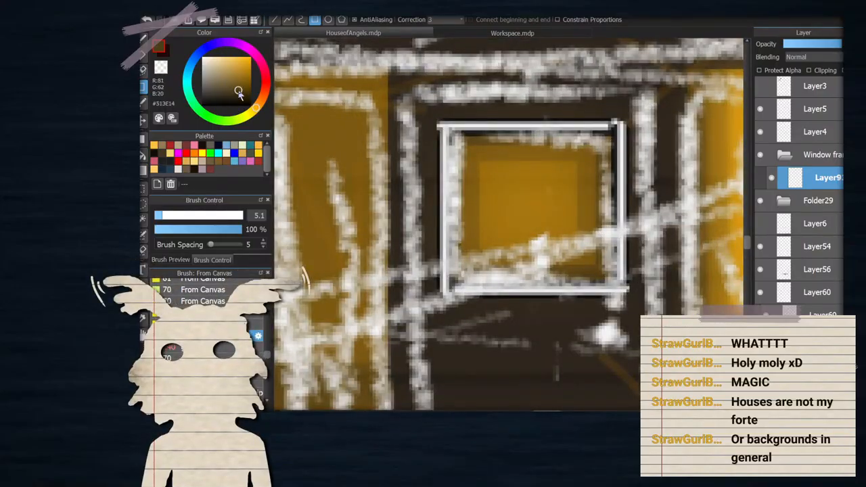
# Undo the rectangle and try redrawing it around the door's window in darker brown #1D1403
pyautogui.moveTo(223, 279); pyautogui.dragTo(223, 353)
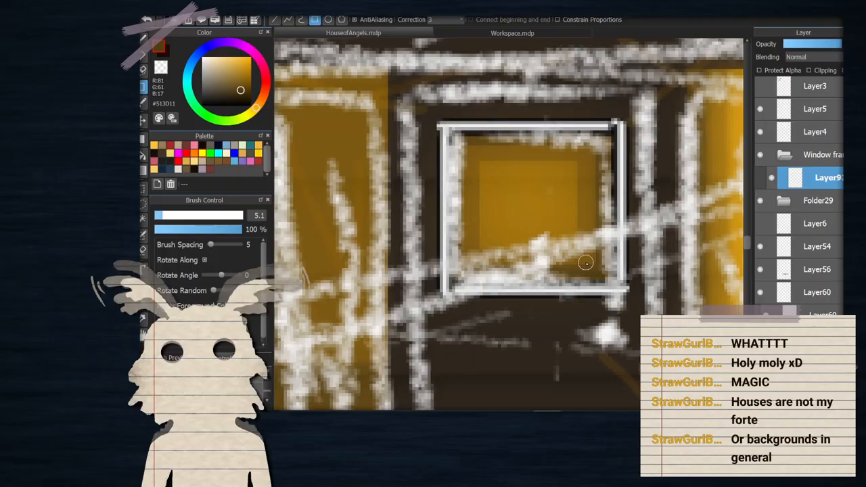
pyautogui.hotkey('ctrl', 'z')
pyautogui.moveTo(523, 203); pyautogui.dragTo(614, 288)
pyautogui.hotkey('ctrl', '-')
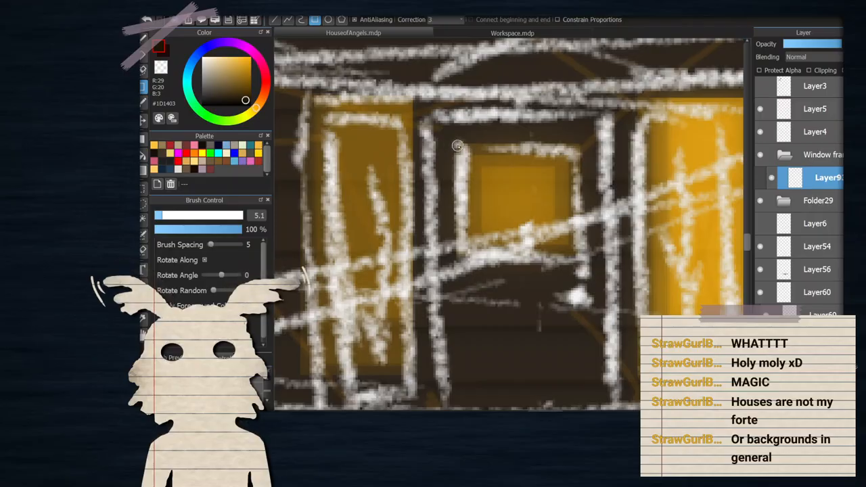
pyautogui.moveTo(573, 248); pyautogui.dragTo(574, 248)
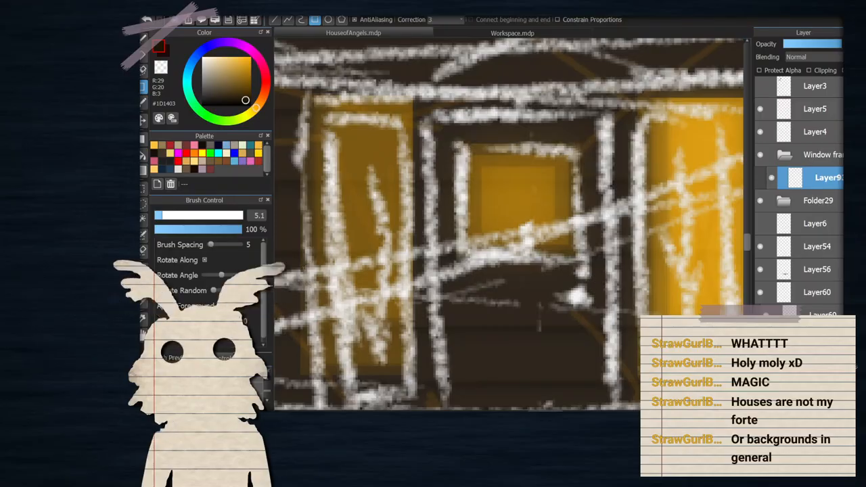
# Find and select the Turnip Pen (Smooth) brush in the brush list
pyautogui.moveTo(234, 363); pyautogui.dragTo(234, 261)
pyautogui.click(203, 325)
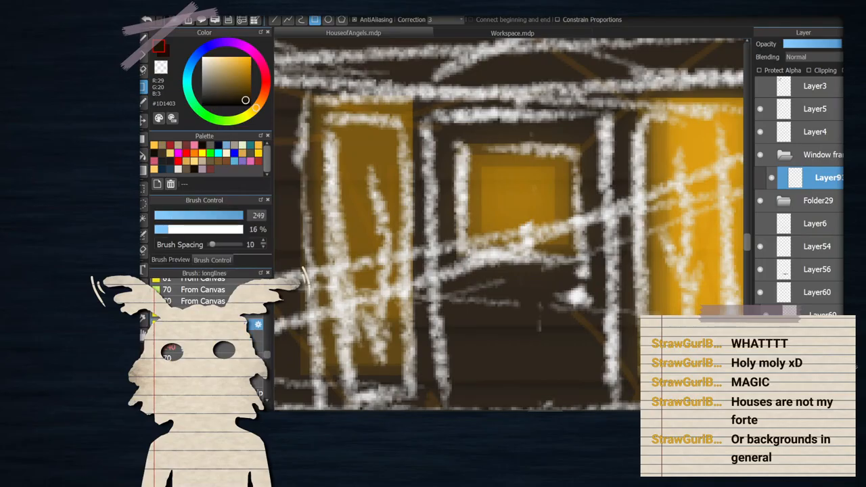
pyautogui.scroll(3, 155, 318)
pyautogui.scroll(3, 203, 298)
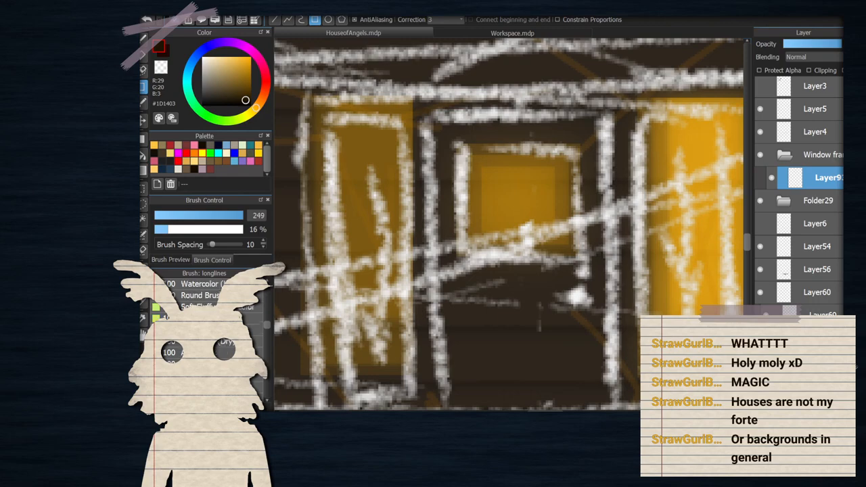
pyautogui.scroll(3, 156, 313)
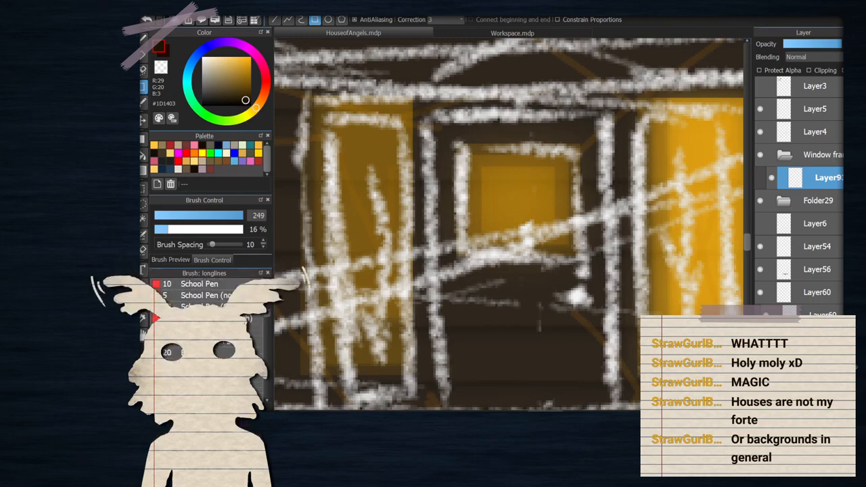
pyautogui.click(220, 351)
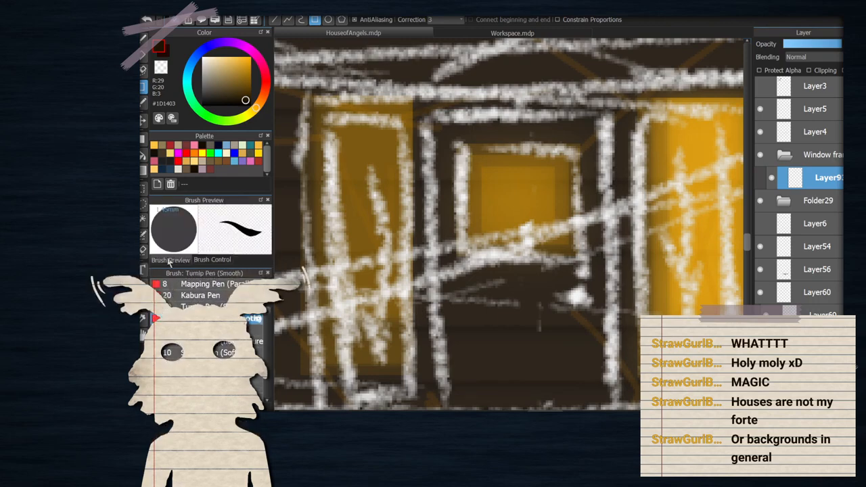
pyautogui.click(221, 318)
pyautogui.scroll(1, 222, 318)
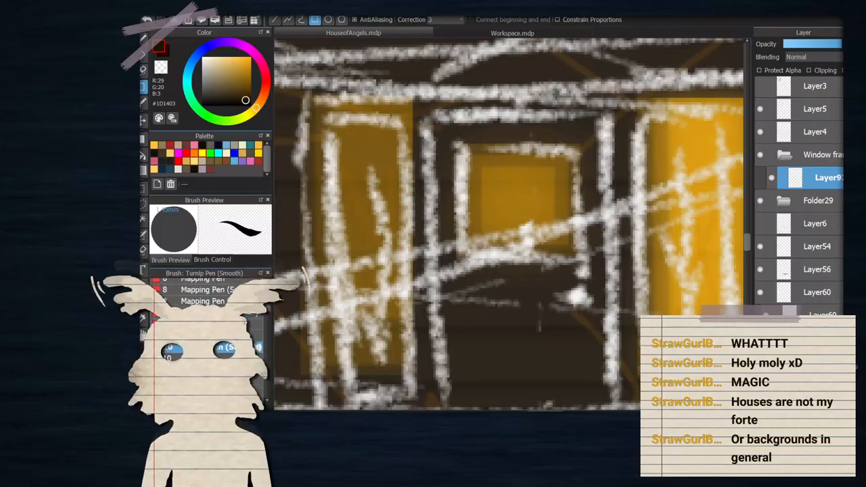
# Try a rectangle around the door's window with the Turnip Pen (Smooth) and undo it
pyautogui.moveTo(482, 133); pyautogui.dragTo(640, 314)
pyautogui.hotkey('ctrl', '-')
pyautogui.hotkey('ctrl', '-')
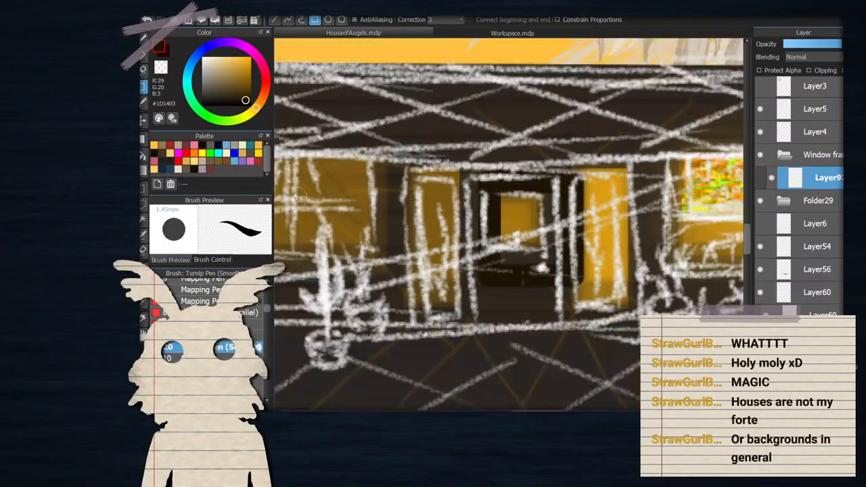
pyautogui.hotkey('ctrl', 'z')
# Set the pen size to 4.7 and draw a dark brown rectangular frame around the door's window
pyautogui.click(143, 38)
pyautogui.click(213, 260)
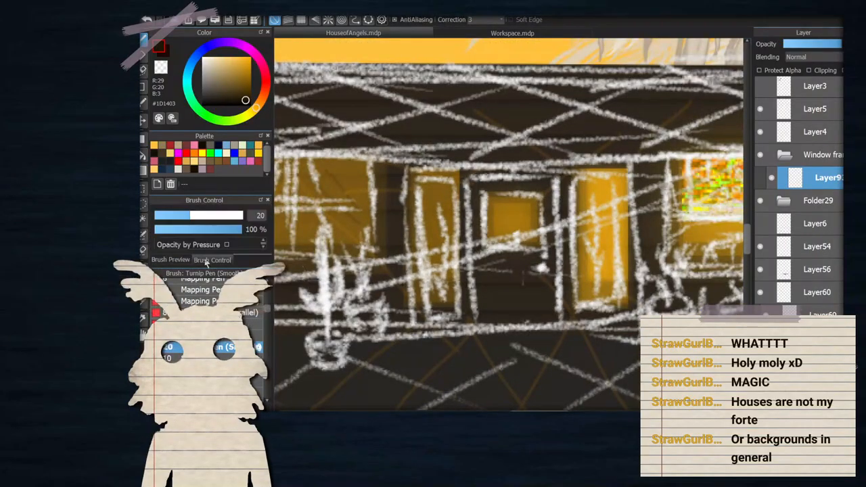
pyautogui.scroll(2, 509, 201)
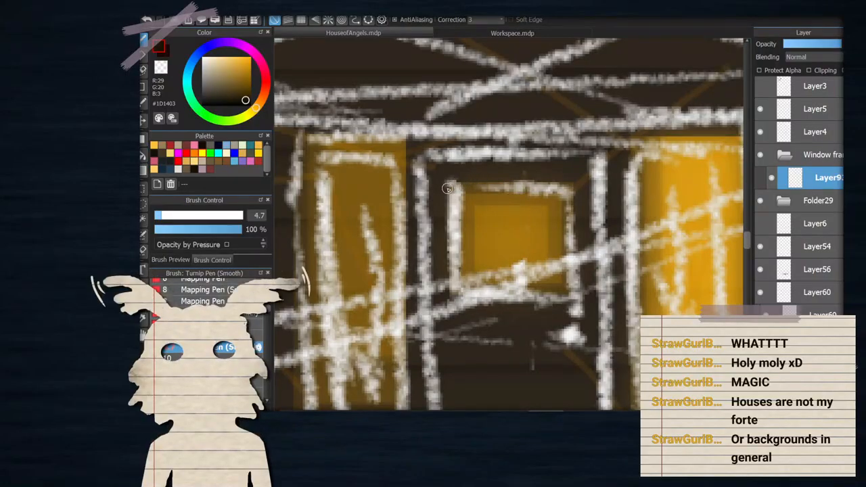
pyautogui.click(144, 86)
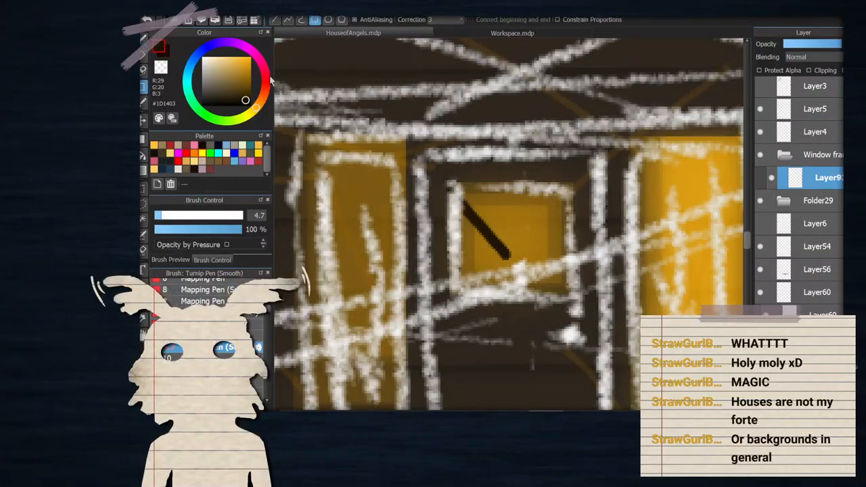
pyautogui.hotkey('ctrl', 'z')
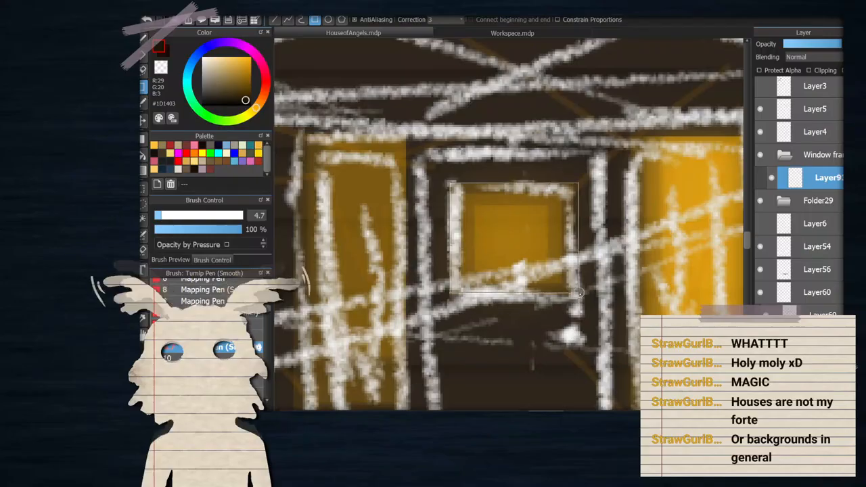
pyautogui.scroll(-2, 435, 174)
pyautogui.scroll(1, 435, 174)
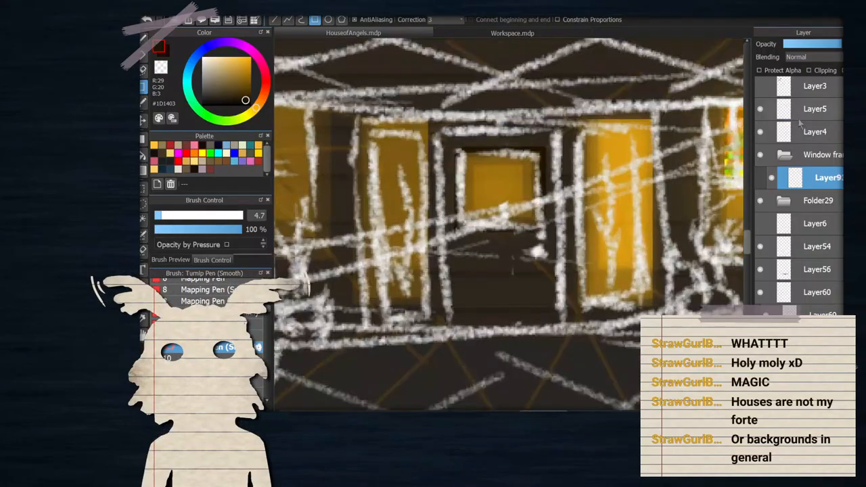
# Lower the opacity of the sketch on Layer4 until its white lines are only faint
pyautogui.click(817, 131)
pyautogui.moveTo(822, 44); pyautogui.dragTo(790, 44)
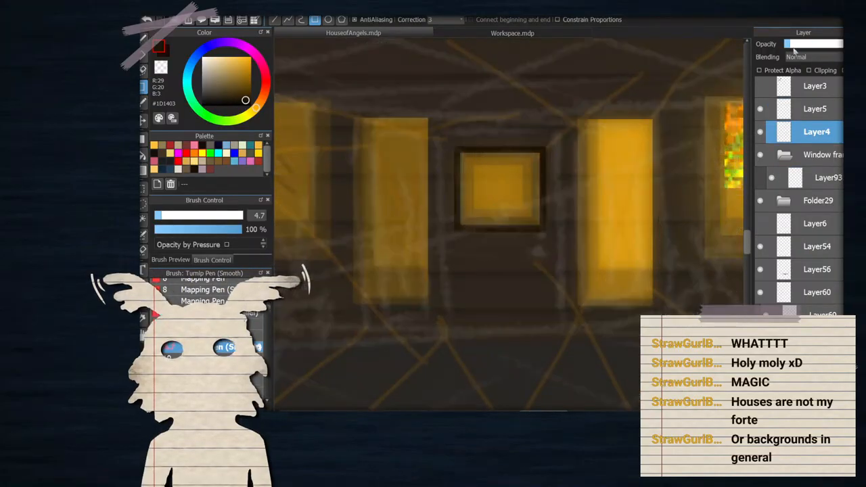
# Draw a dark rectangular door frame around the small square window on Layer93 and erase the frame's bottom edge
pyautogui.click(820, 177)
pyautogui.moveTo(436, 128); pyautogui.dragTo(565, 347)
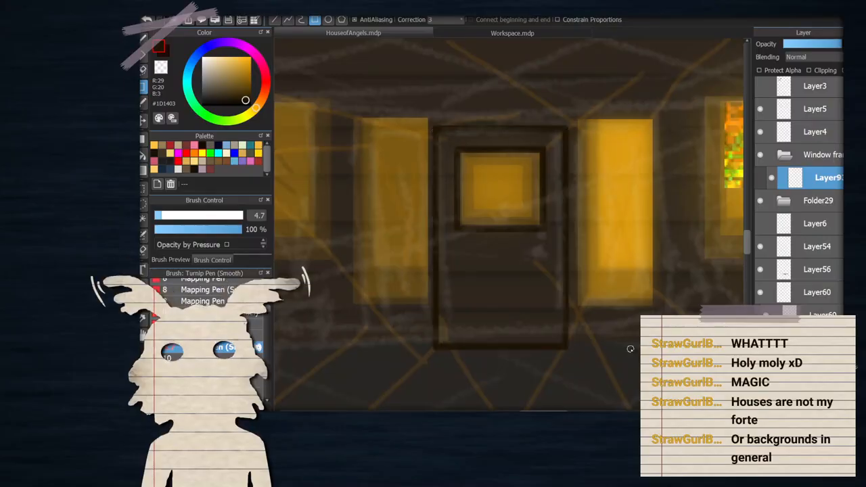
pyautogui.click(143, 139)
pyautogui.click(163, 68)
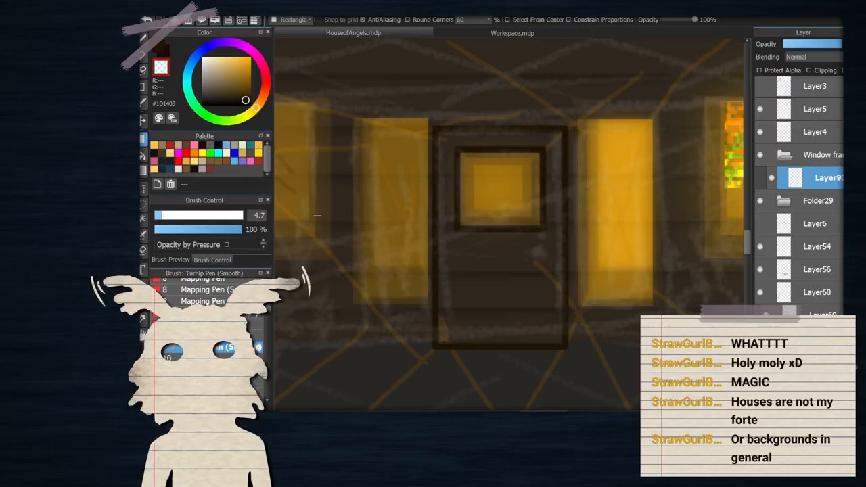
pyautogui.moveTo(543, 365); pyautogui.dragTo(575, 342)
pyautogui.scroll(-2, 495, 328)
pyautogui.press('b')
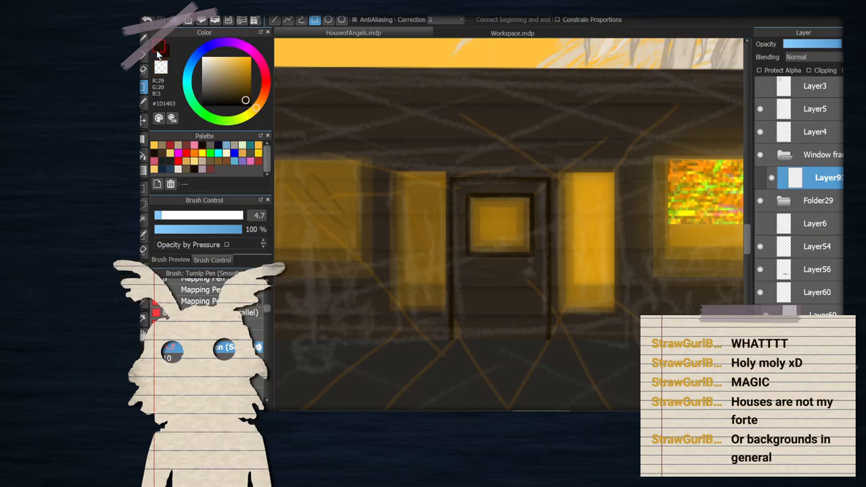
pyautogui.scroll(1, 435, 223)
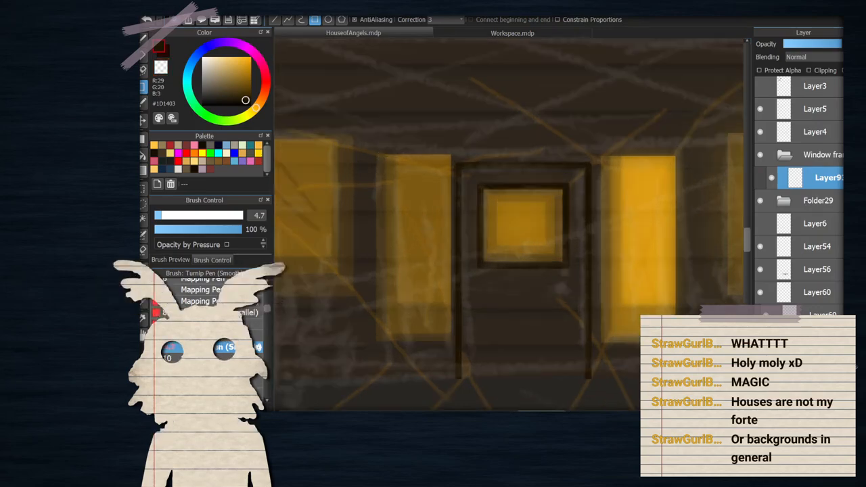
pyautogui.hotkey('ctrl', 'shift', 'n')
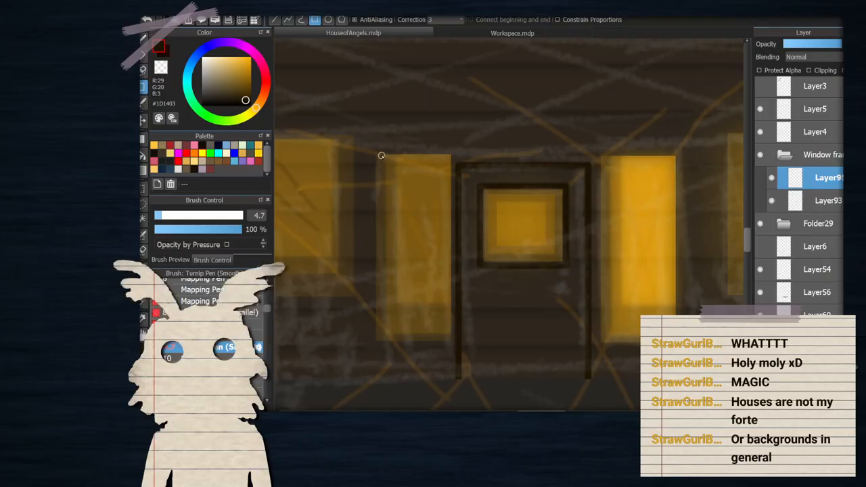
pyautogui.moveTo(428, 239); pyautogui.dragTo(447, 333)
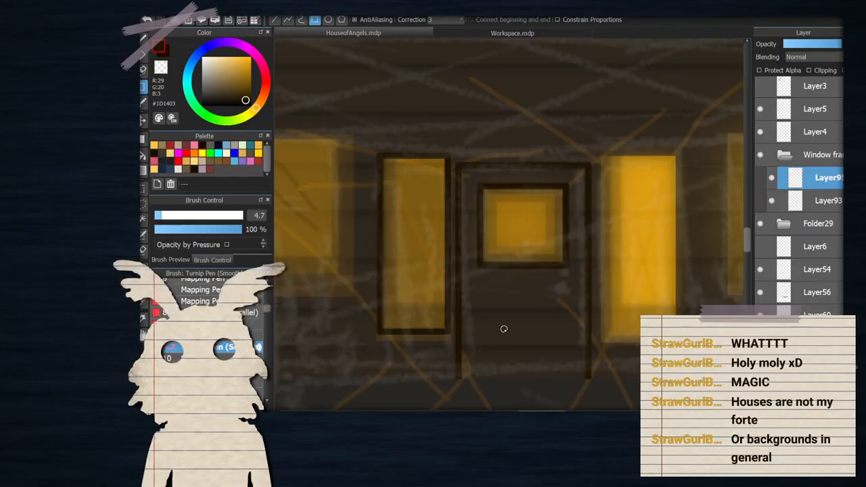
pyautogui.moveTo(809, 166); pyautogui.dragTo(815, 232)
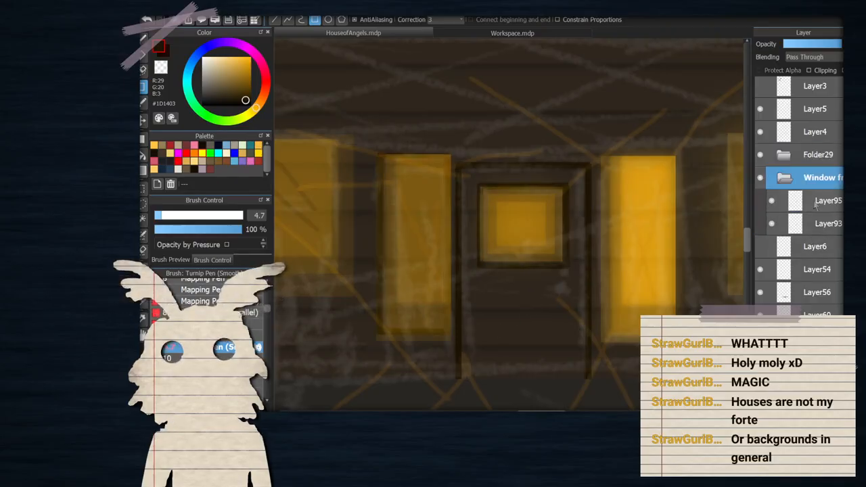
pyautogui.moveTo(816, 169); pyautogui.dragTo(811, 152)
pyautogui.scroll(-3, 475, 221)
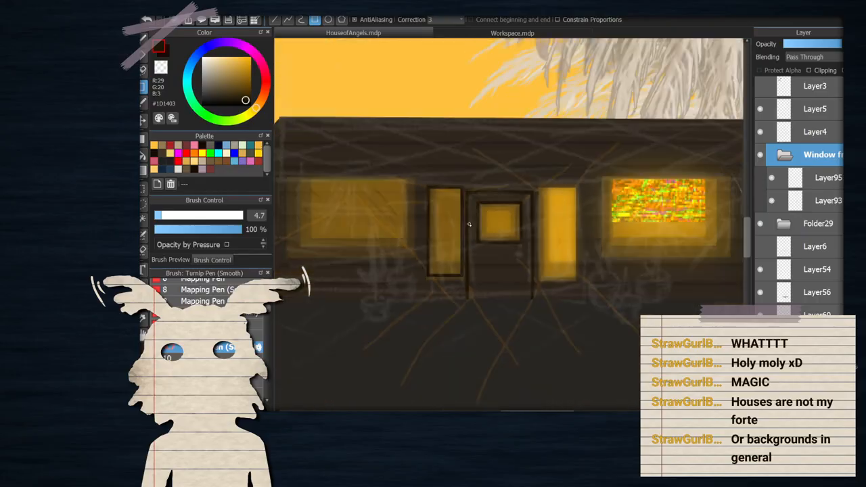
pyautogui.scroll(2, 468, 224)
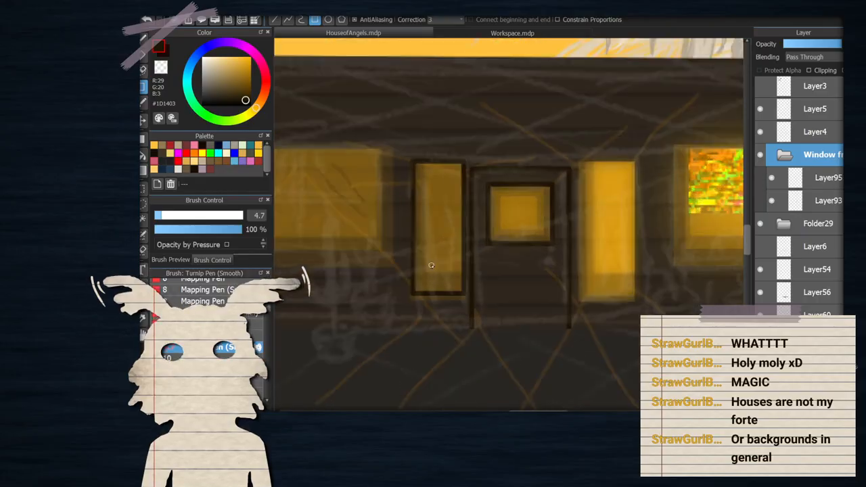
pyautogui.scroll(1, 476, 239)
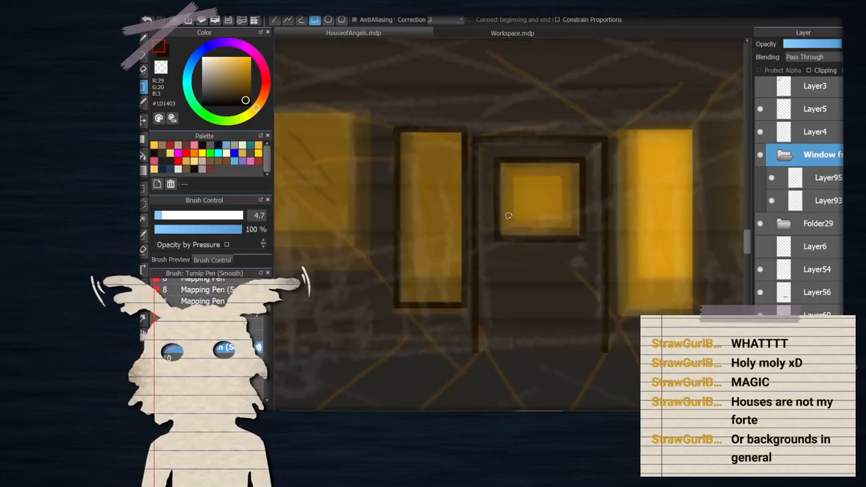
pyautogui.click(826, 177)
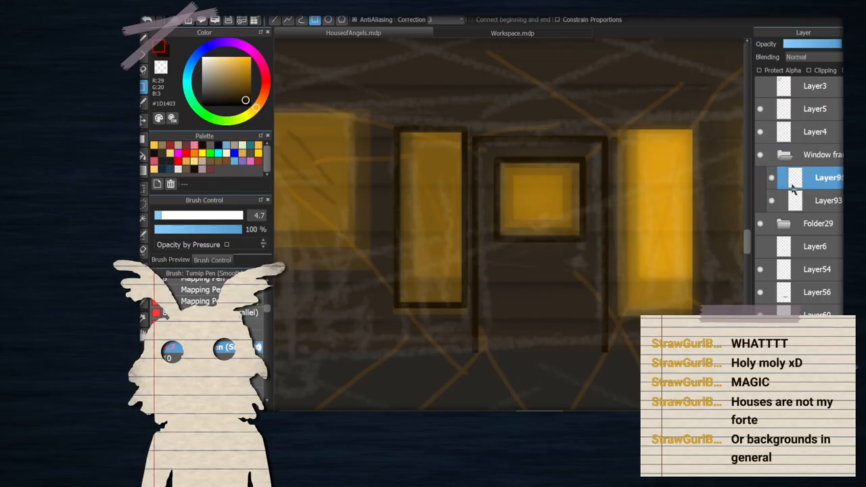
pyautogui.click(771, 177)
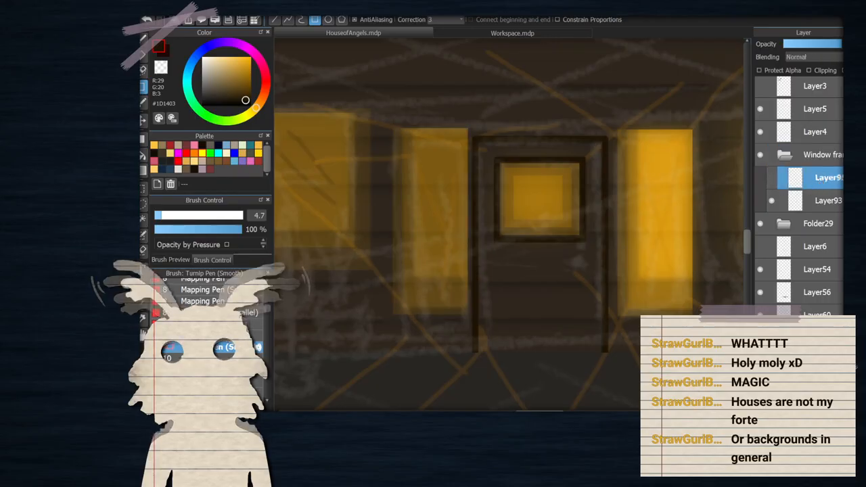
pyautogui.press('Delete')
# On a new layer in the window frames folder, draw a dark rectangular frame around the tall window left of the door
pyautogui.click(827, 177)
pyautogui.hotkey('ctrl', 'shift', 'n')
pyautogui.scroll(1, 380, 128)
pyautogui.scroll(-1, 402, 122)
pyautogui.scroll(1, 401, 135)
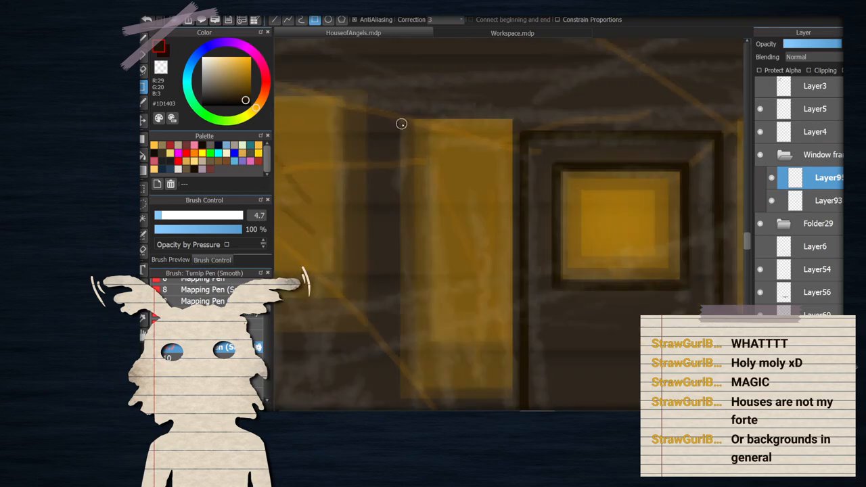
pyautogui.moveTo(401, 120); pyautogui.dragTo(512, 400)
pyautogui.scroll(-1, 408, 185)
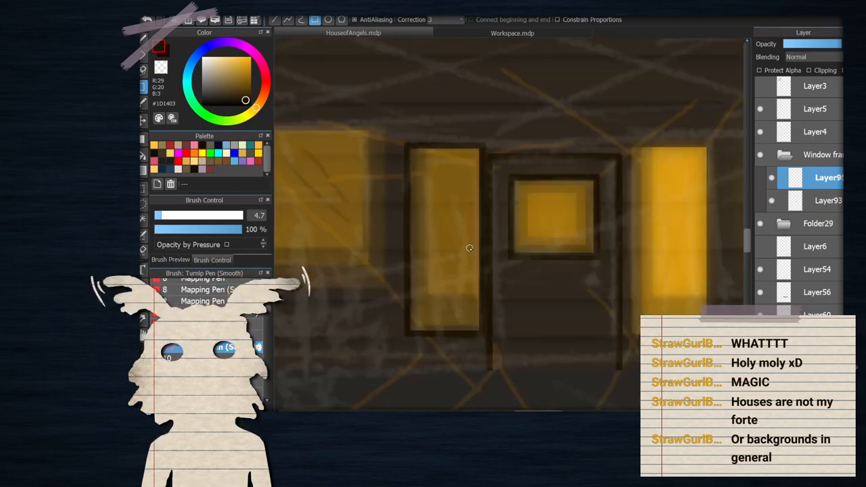
pyautogui.scroll(1, 491, 174)
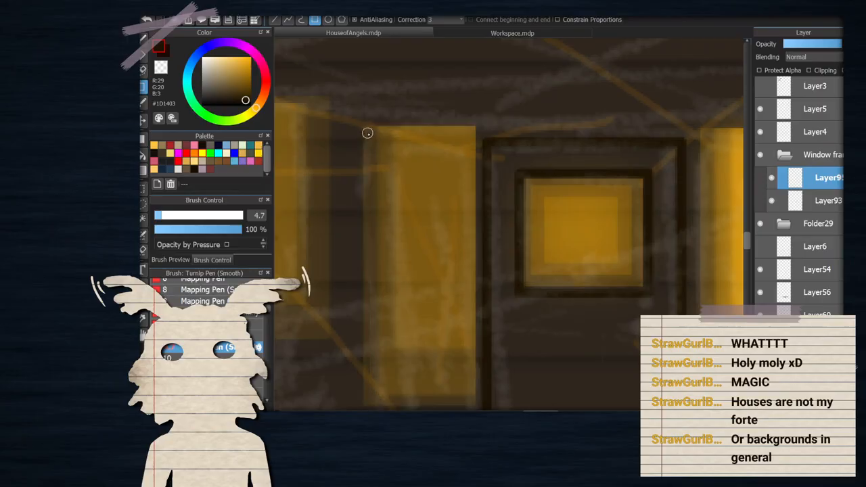
pyautogui.moveTo(366, 128); pyautogui.dragTo(472, 405)
pyautogui.scroll(-2, 371, 144)
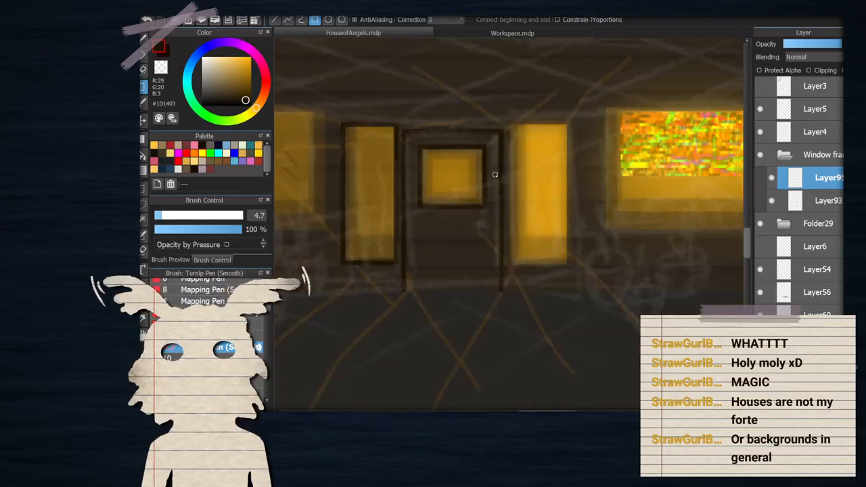
# Duplicate the tall window frame layer and move the copy onto the tall window right of the door
pyautogui.scroll(1, 494, 174)
pyautogui.hotkey('ctrl', 'j')
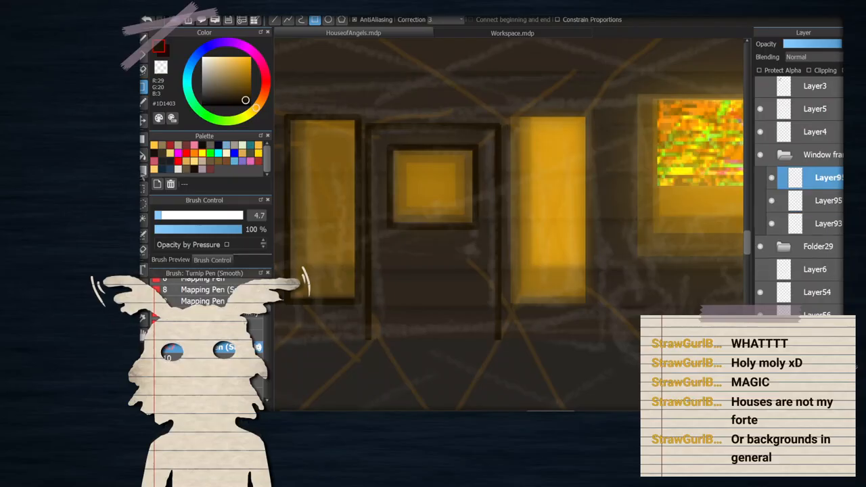
pyautogui.press('v')
pyautogui.moveTo(349, 196); pyautogui.dragTo(576, 195)
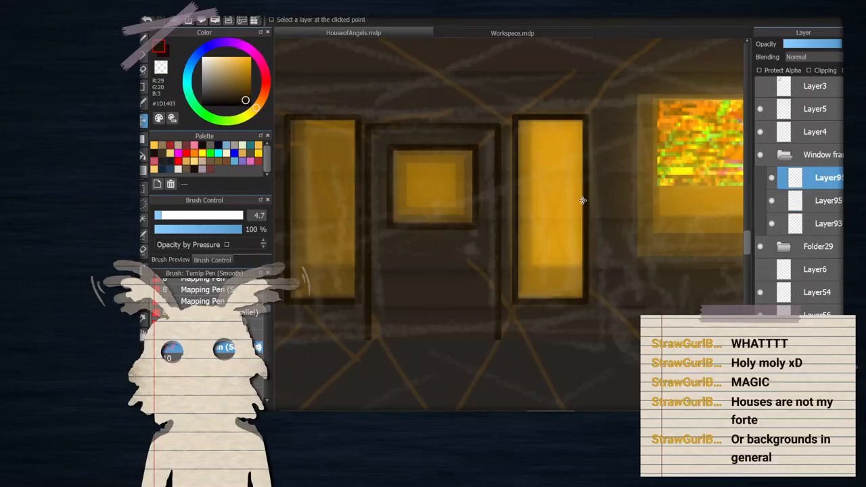
# On a new layer, draw a dark rectangular frame around the wide window on the right side of the house
pyautogui.scroll(-3, 589, 209)
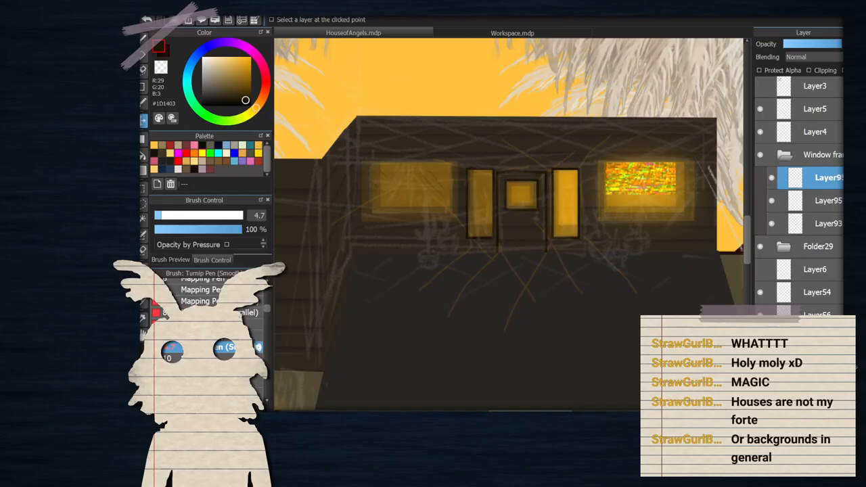
pyautogui.hotkey('ctrl', 'j')
pyautogui.scroll(3, 711, 201)
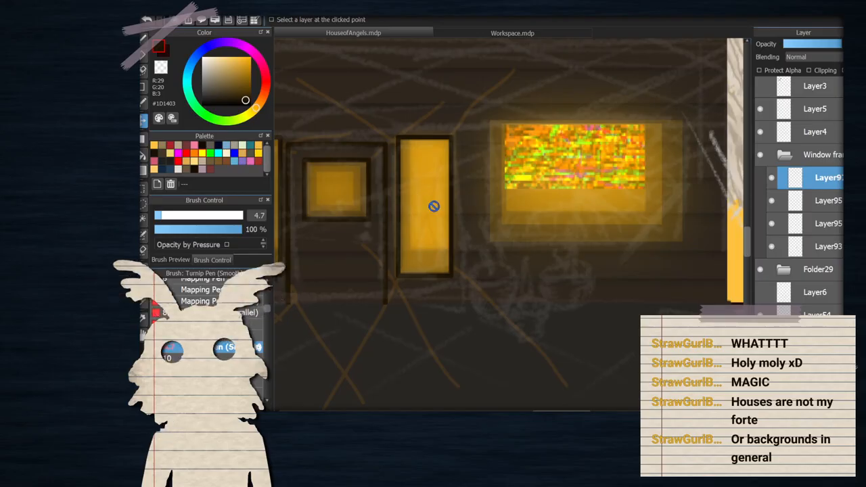
pyautogui.scroll(2, 586, 155)
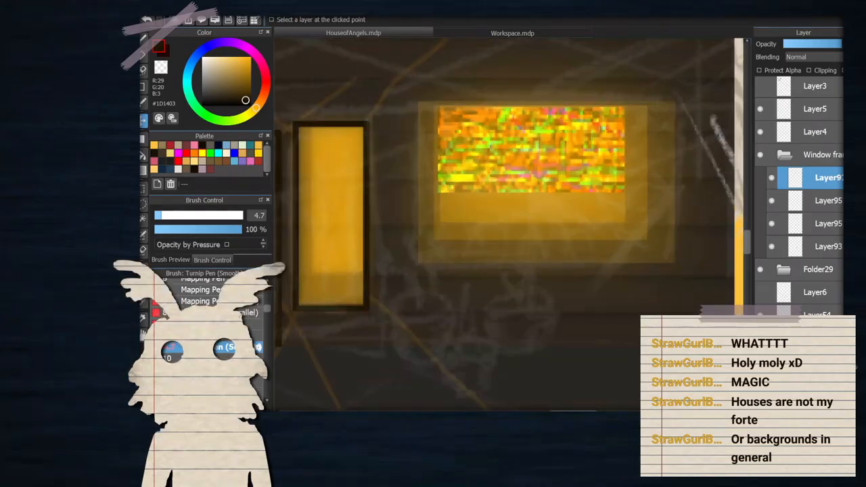
pyautogui.click(143, 87)
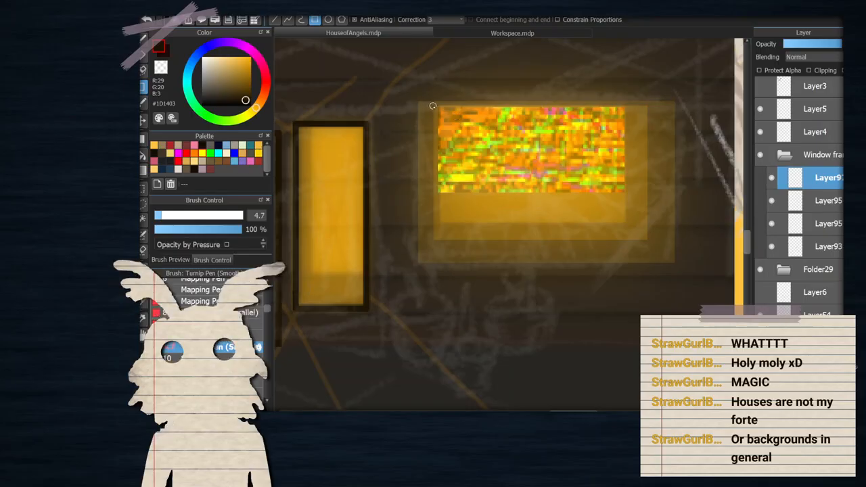
pyautogui.moveTo(419, 103); pyautogui.dragTo(673, 262)
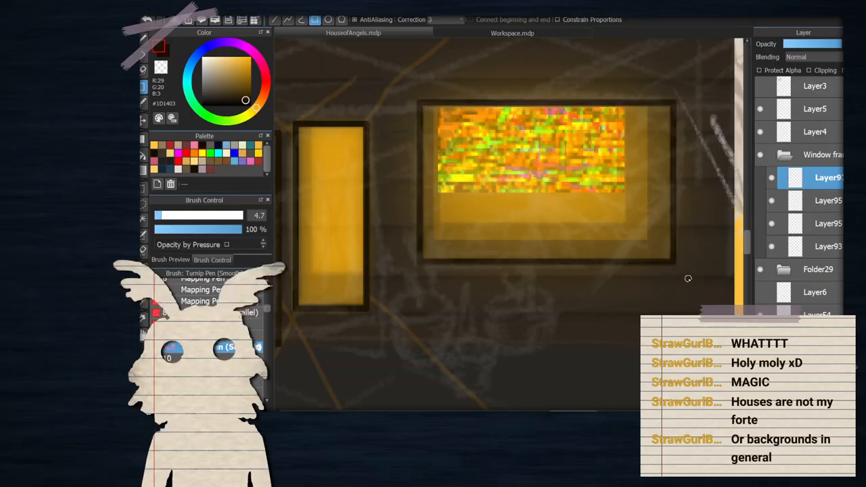
pyautogui.scroll(-5, 606, 240)
pyautogui.scroll(2, 512, 234)
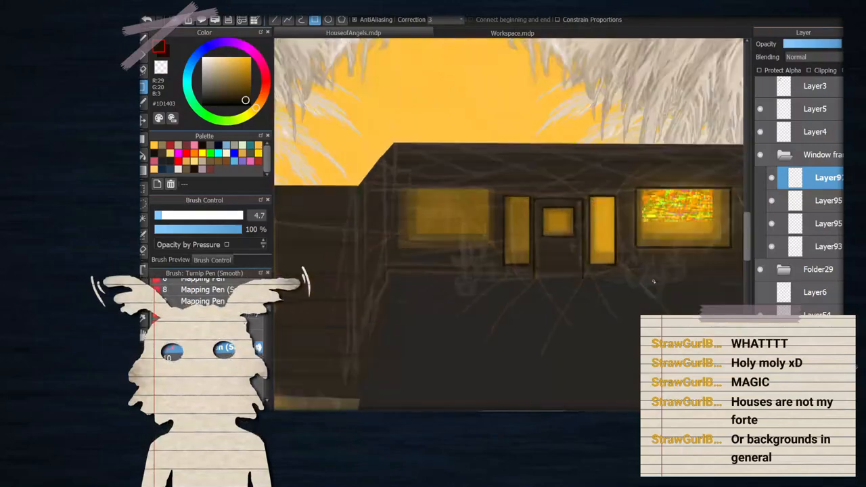
pyautogui.click(144, 121)
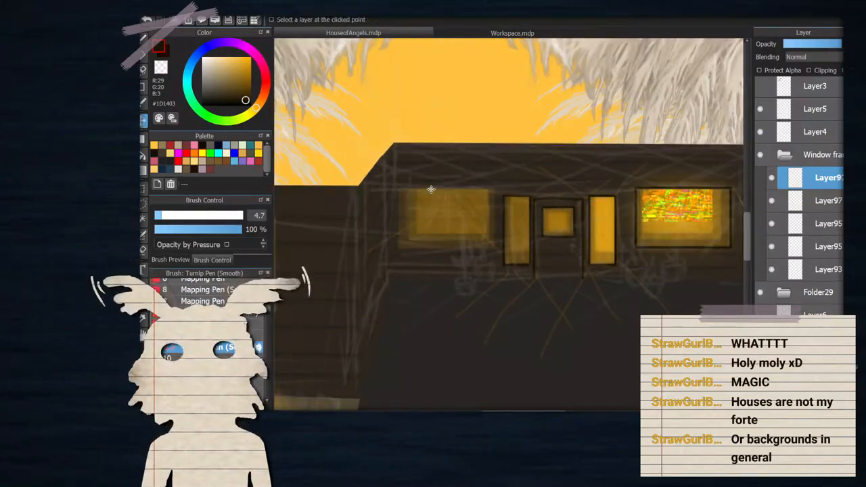
pyautogui.moveTo(686, 222); pyautogui.dragTo(459, 226)
pyautogui.scroll(3, 459, 226)
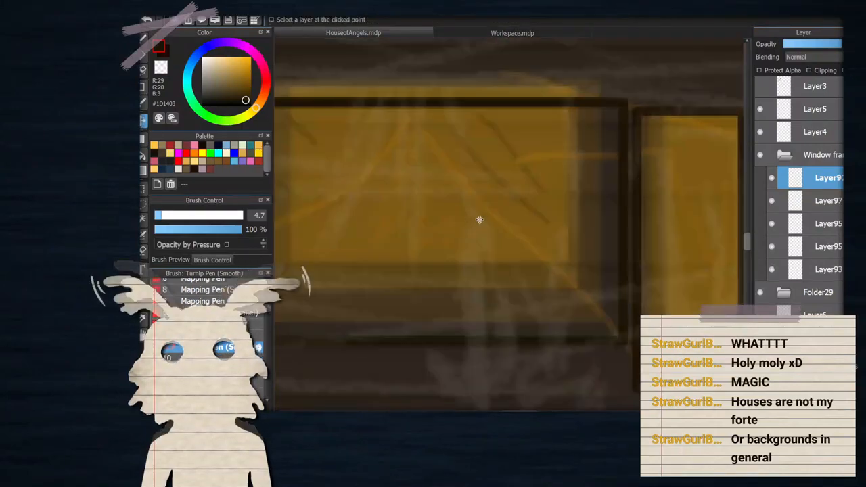
pyautogui.scroll(-5, 456, 201)
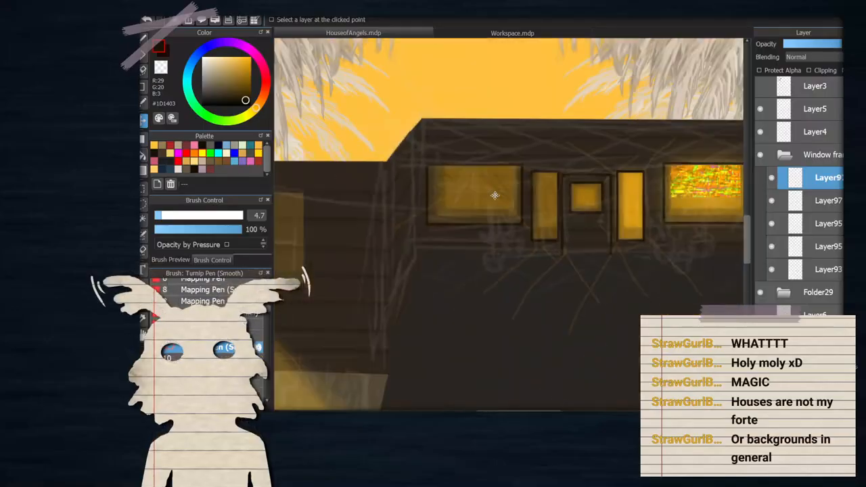
pyautogui.scroll(2, 410, 209)
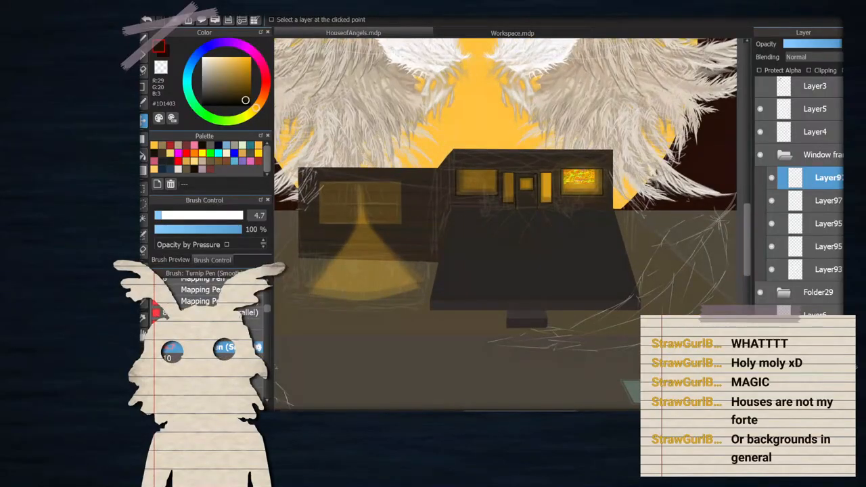
pyautogui.scroll(2, 605, 255)
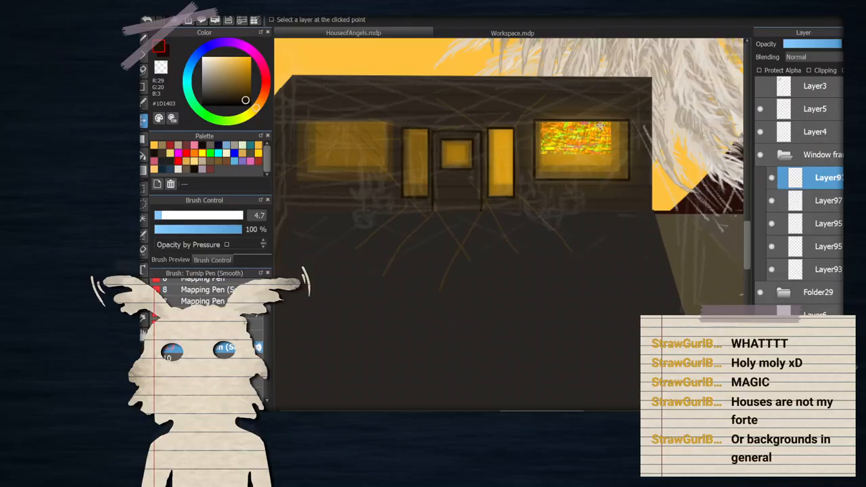
pyautogui.scroll(2, 601, 126)
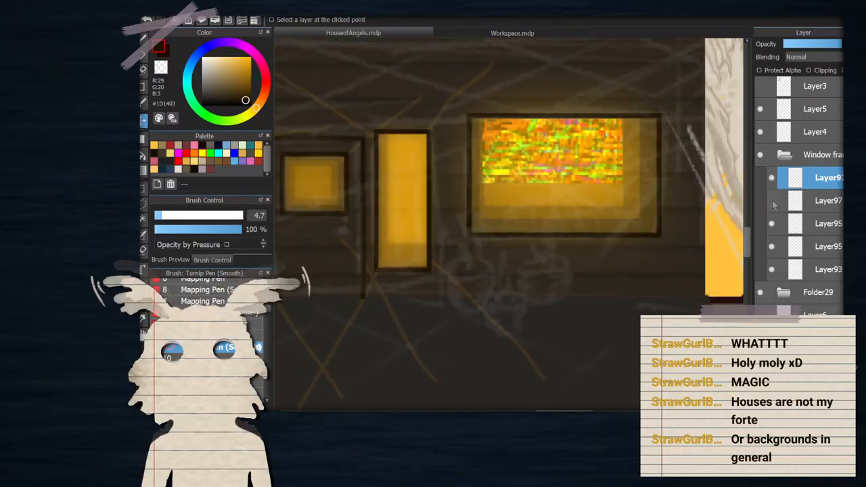
pyautogui.click(834, 404)
pyautogui.click(771, 178)
pyautogui.click(800, 180)
# Draw a straight dark horizontal divider across the framed wide window on the right side of the house
pyautogui.scroll(1, 584, 138)
pyautogui.press('b')
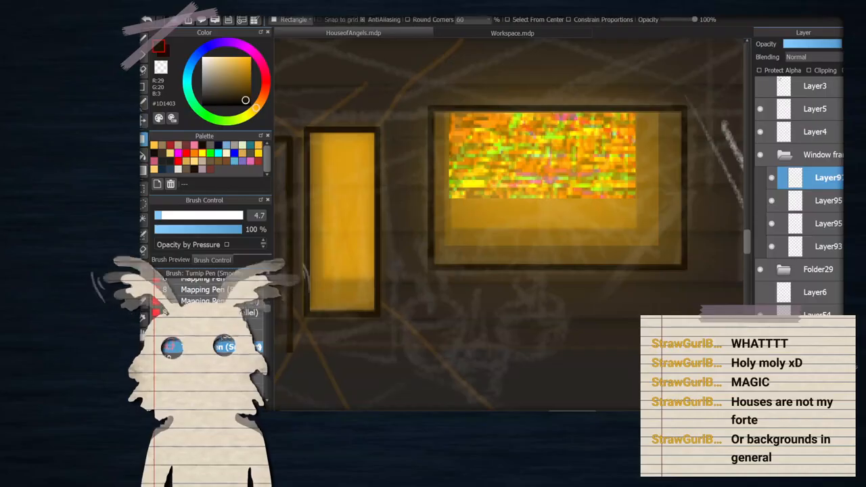
pyautogui.click(143, 88)
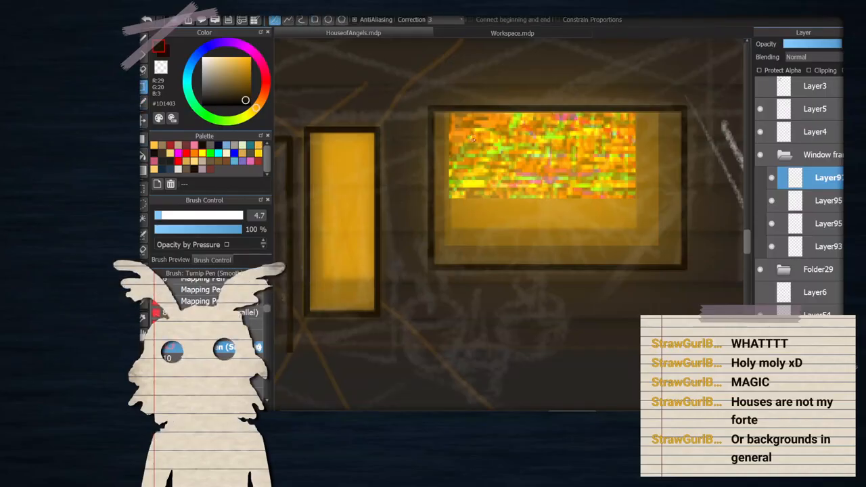
pyautogui.scroll(1, 687, 186)
pyautogui.moveTo(301, 195); pyautogui.dragTo(683, 201)
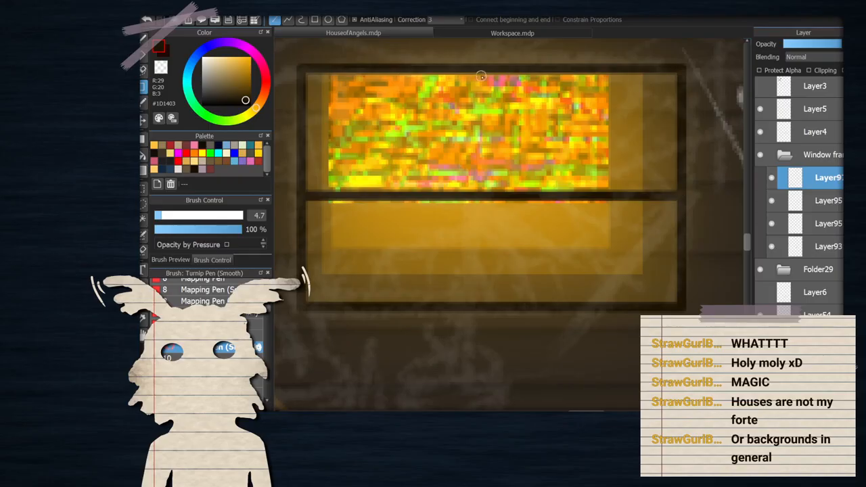
# Draw a straight dark vertical divider through the middle of the framed wide window, redrawing it until it is centred
pyautogui.moveTo(483, 73); pyautogui.dragTo(482, 305)
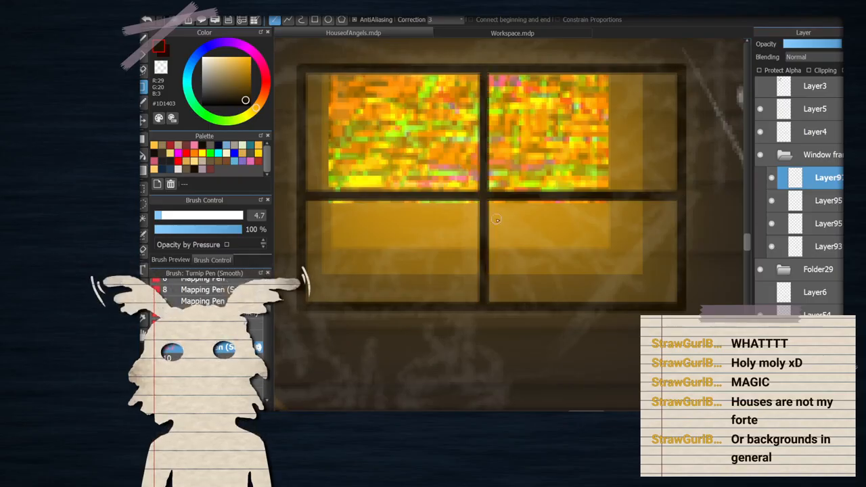
pyautogui.hotkey('ctrl', 'z')
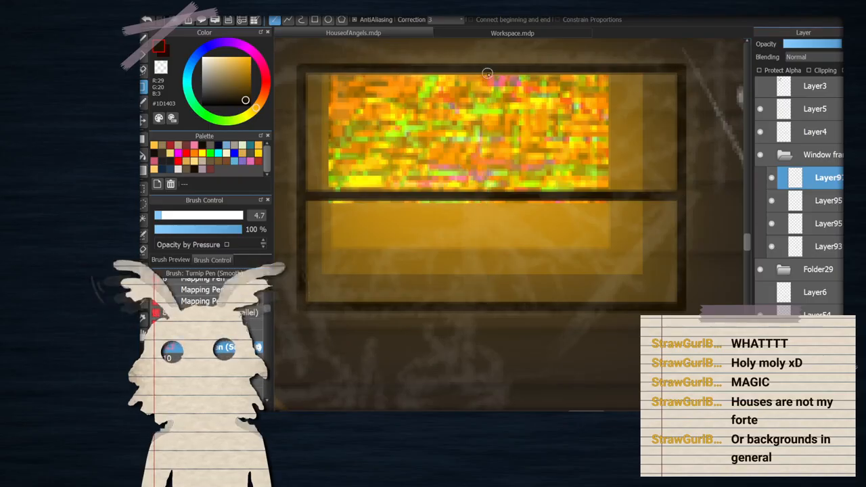
pyautogui.moveTo(495, 265); pyautogui.dragTo(485, 305)
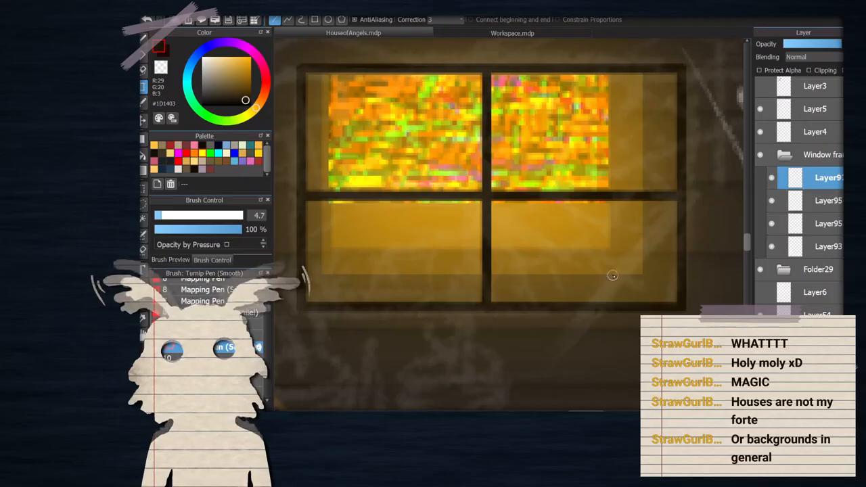
pyautogui.hotkey('ctrl', 'z')
pyautogui.moveTo(498, 75); pyautogui.dragTo(496, 196)
pyautogui.moveTo(493, 304); pyautogui.dragTo(492, 304)
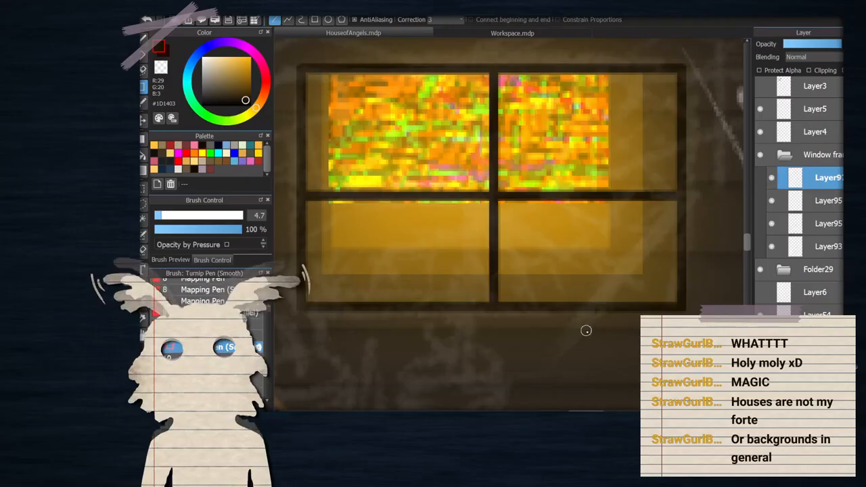
# Duplicate the divided wide window frame layer and move the copy onto the wide window left of the door
pyautogui.scroll(-3, 612, 278)
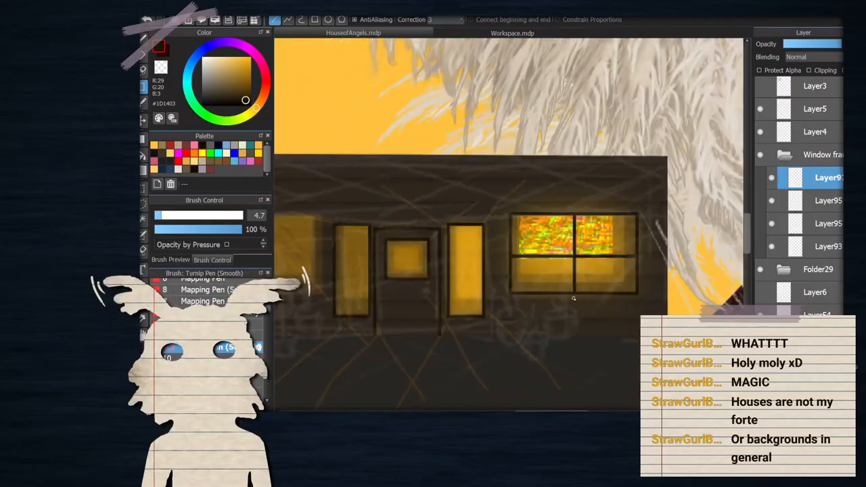
pyautogui.scroll(2, 573, 299)
pyautogui.scroll(-3, 574, 270)
pyautogui.scroll(3, 568, 237)
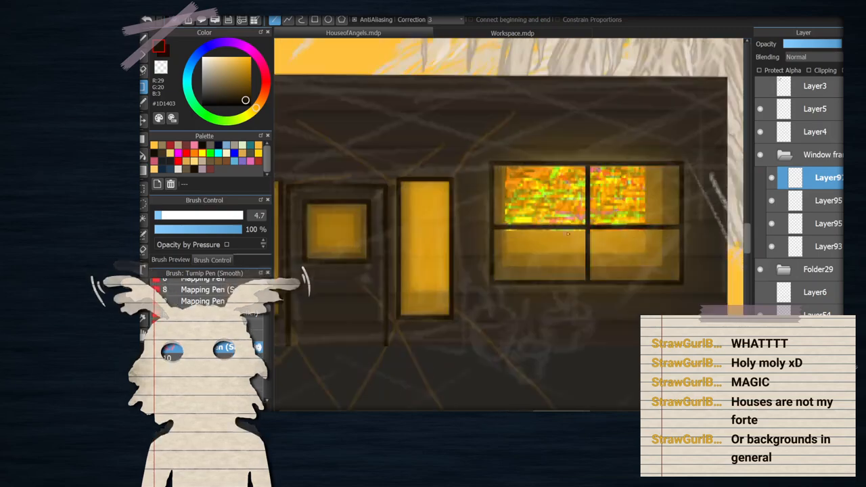
pyautogui.scroll(-3, 628, 228)
pyautogui.scroll(3, 624, 194)
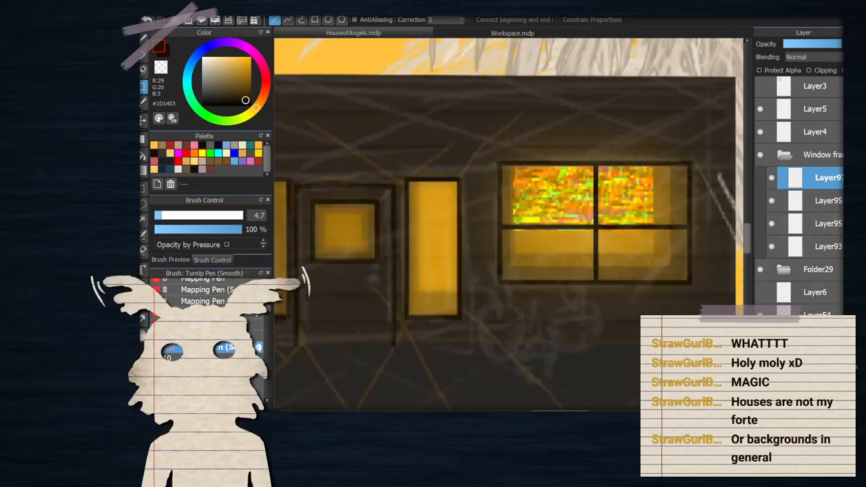
pyautogui.hotkey('ctrl', 'j')
pyautogui.click(143, 120)
pyautogui.scroll(-2, 611, 152)
pyautogui.moveTo(600, 222); pyautogui.dragTo(338, 207)
pyautogui.scroll(-3, 433, 184)
pyautogui.scroll(3, 332, 178)
pyautogui.moveTo(458, 212); pyautogui.dragTo(400, 229)
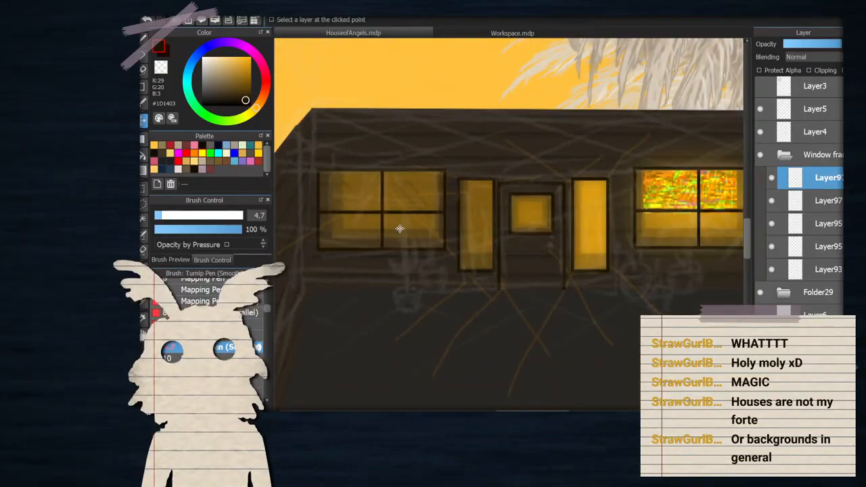
# Duplicate the wide window frame layer again and move the copy onto the glowing window of the house's left wing
pyautogui.scroll(-3, 500, 247)
pyautogui.hotkey('ctrl', 'j')
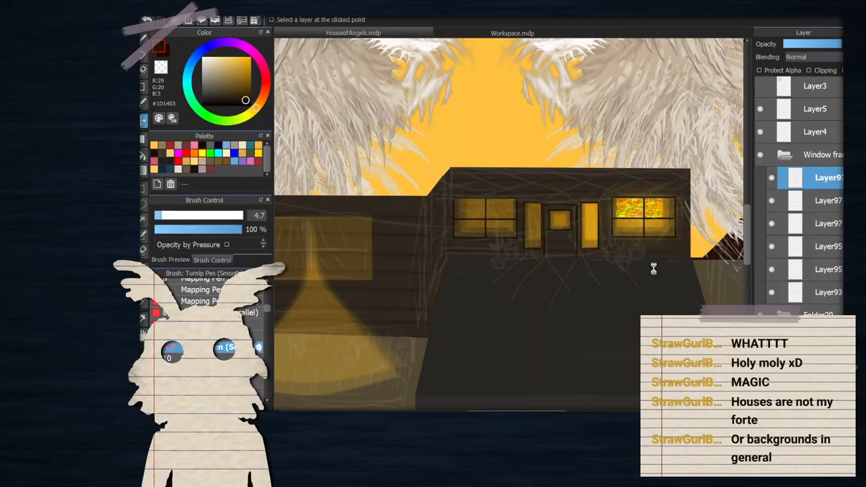
pyautogui.scroll(-3, 654, 270)
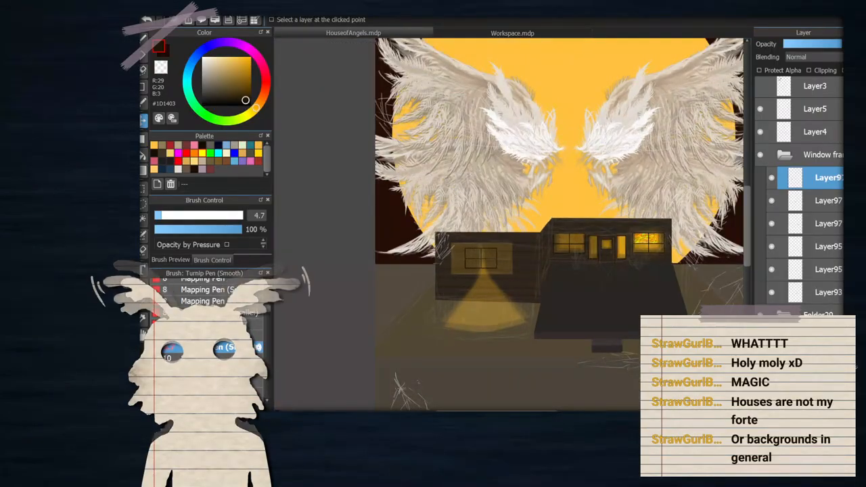
pyautogui.doubleClick(611, 18)
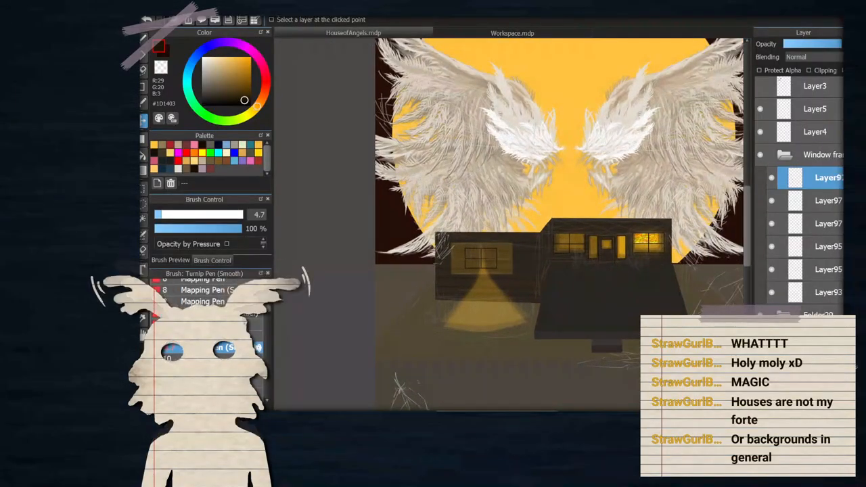
pyautogui.hotkey('ctrl', 't')
pyautogui.scroll(3, 462, 269)
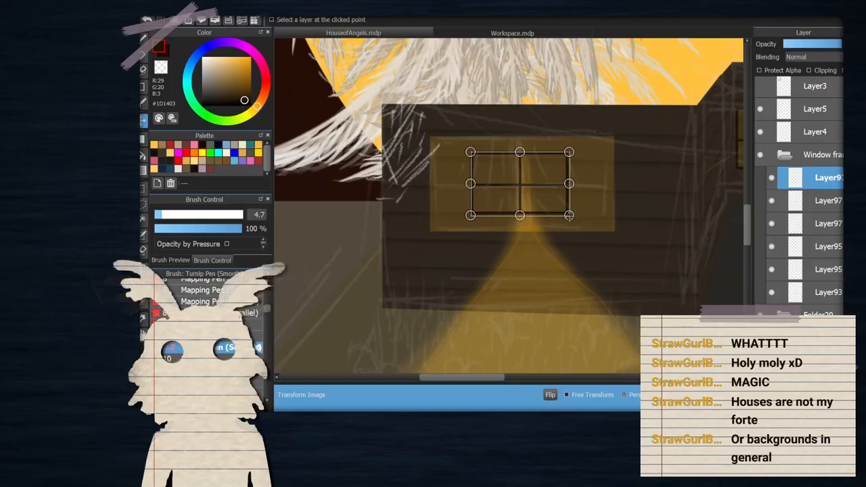
pyautogui.scroll(2, 569, 215)
pyautogui.moveTo(569, 215)
pyautogui.mouseDown()
pyautogui.moveTo(628, 263)
pyautogui.moveTo(559, 227)
pyautogui.mouseUp()
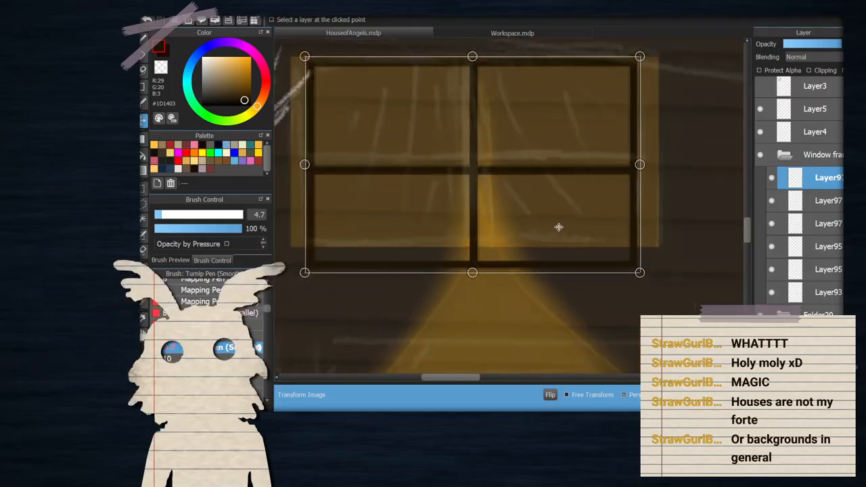
pyautogui.scroll(-3, 559, 228)
pyautogui.scroll(-1, 617, 234)
pyautogui.scroll(2, 616, 234)
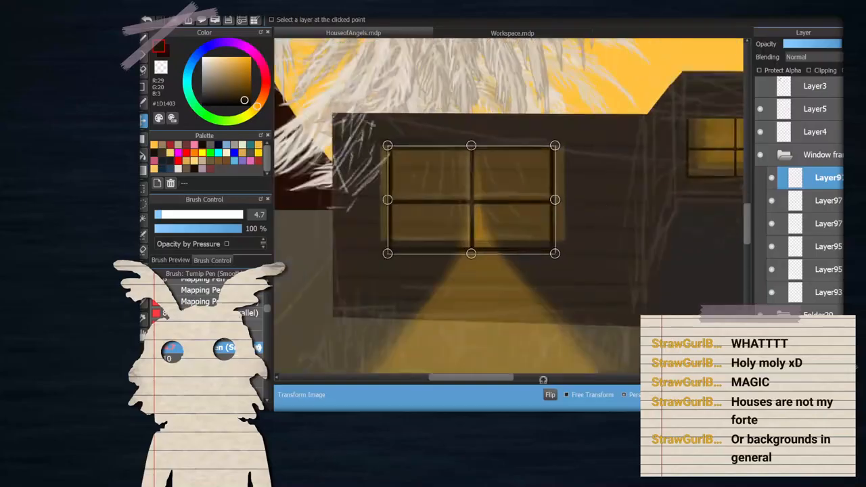
pyautogui.moveTo(555, 145); pyautogui.dragTo(591, 113)
pyautogui.moveTo(387, 145); pyautogui.dragTo(379, 111)
pyautogui.moveTo(360, 111); pyautogui.dragTo(338, 116)
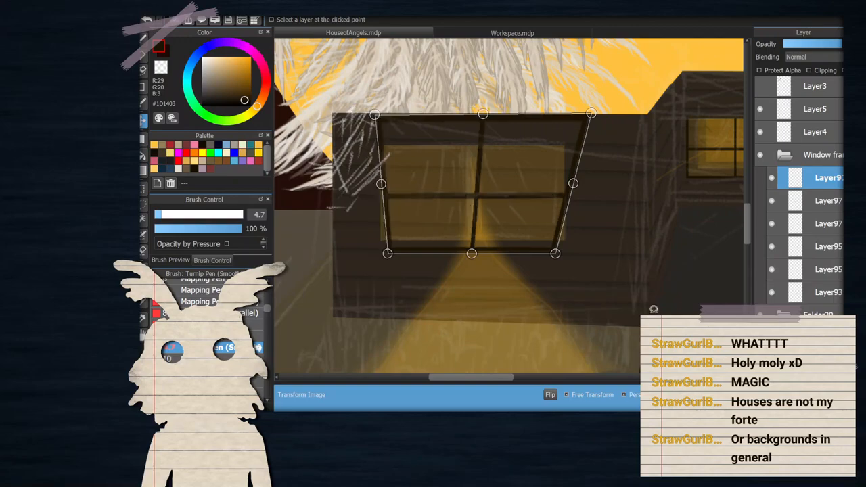
pyautogui.press('Escape')
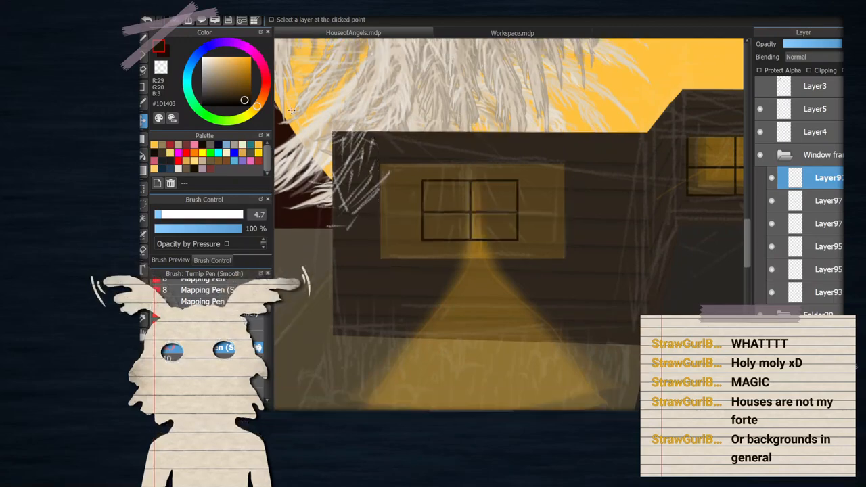
pyautogui.click(291, 145)
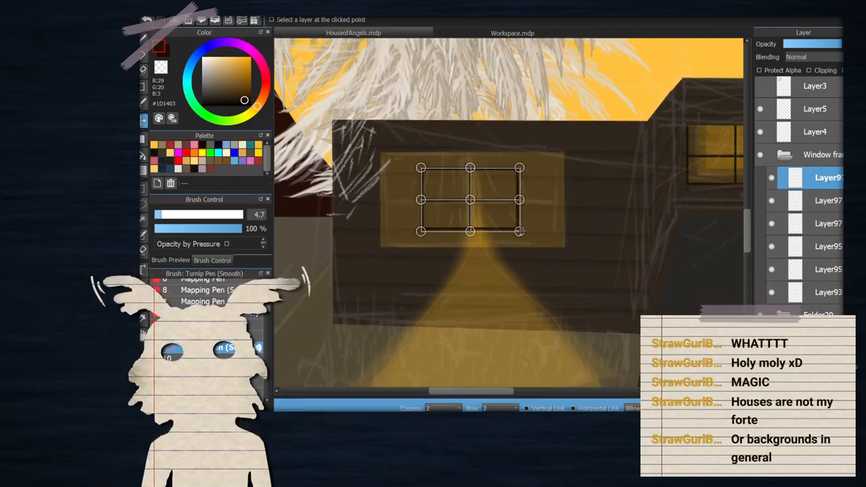
pyautogui.press('Return')
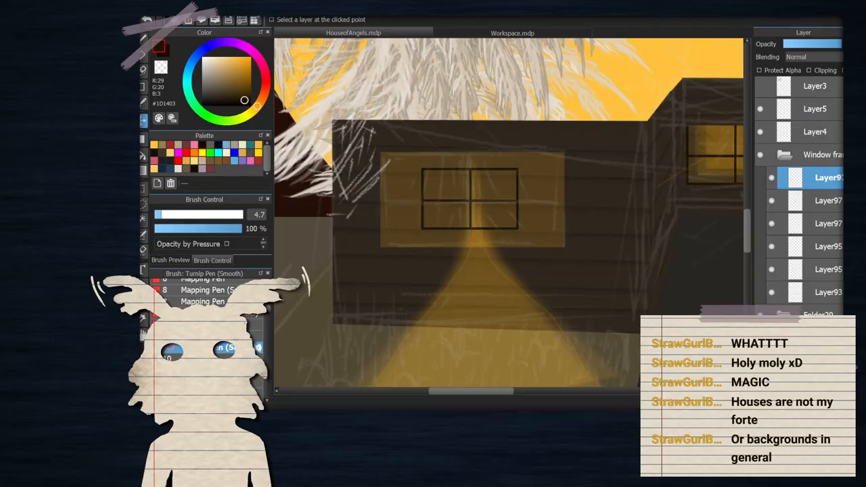
# Enlarge the left wing's window frame copy with Transform and move it slightly lower on the wall
pyautogui.hotkey('ctrl', 't')
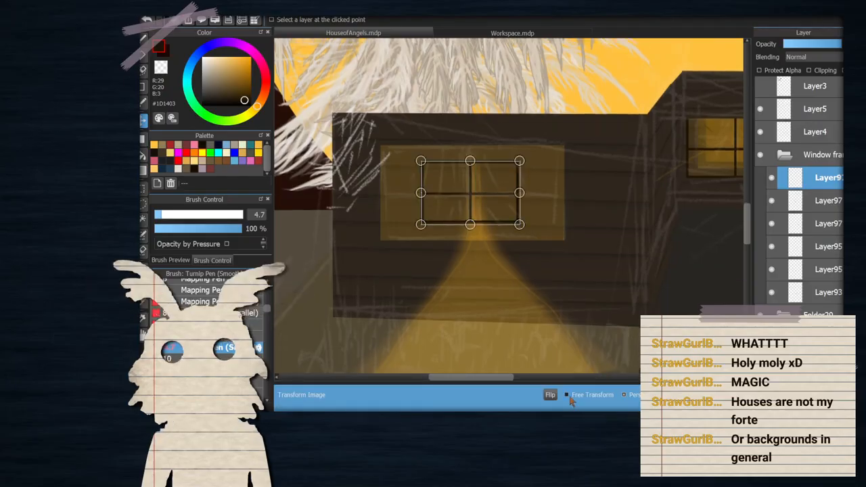
pyautogui.scroll(-3, 449, 188)
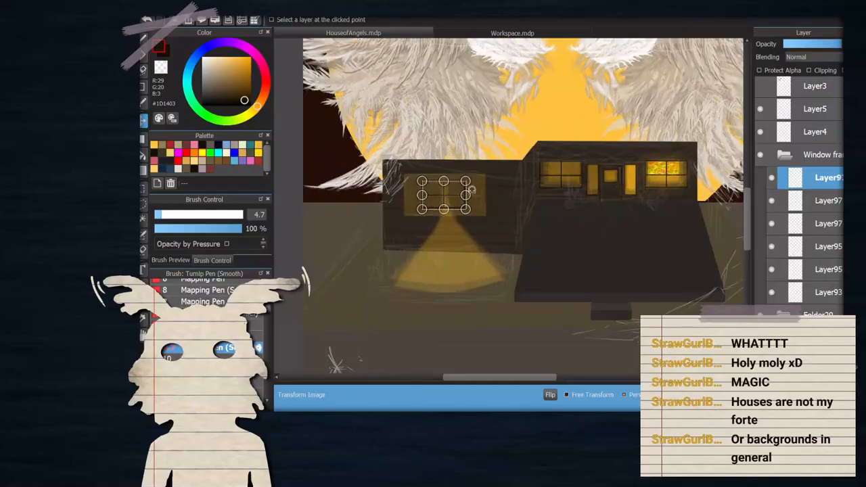
pyautogui.moveTo(465, 209); pyautogui.dragTo(477, 215)
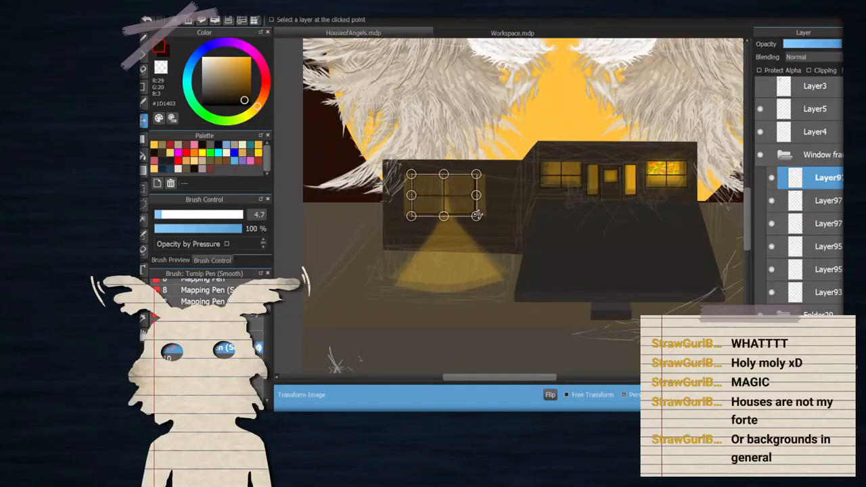
pyautogui.scroll(3, 462, 204)
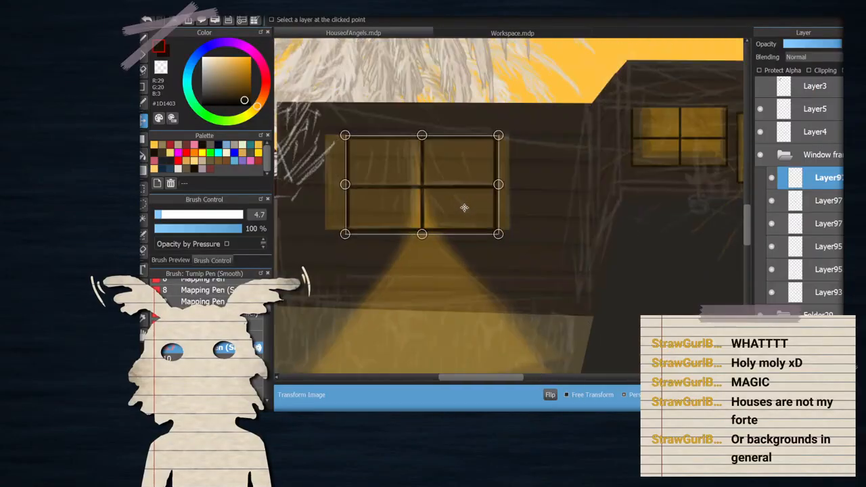
pyautogui.moveTo(521, 224); pyautogui.dragTo(522, 224)
pyautogui.moveTo(458, 209); pyautogui.dragTo(455, 239)
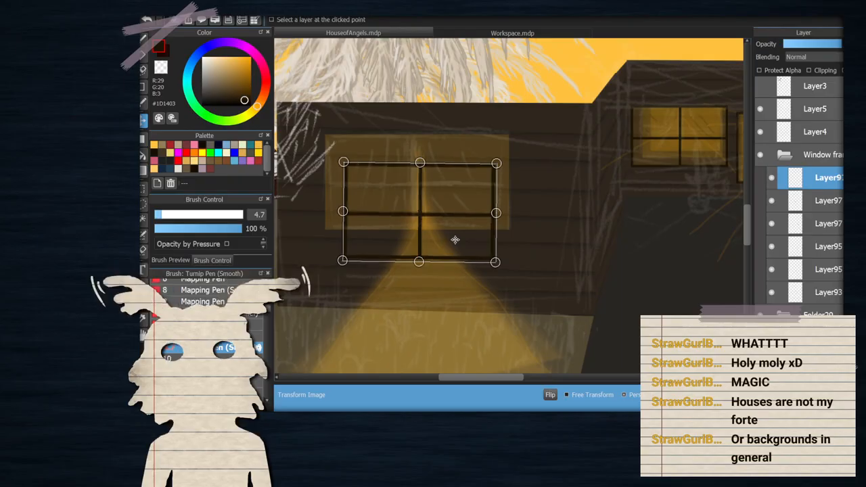
pyautogui.scroll(-2, 526, 219)
pyautogui.press('Return')
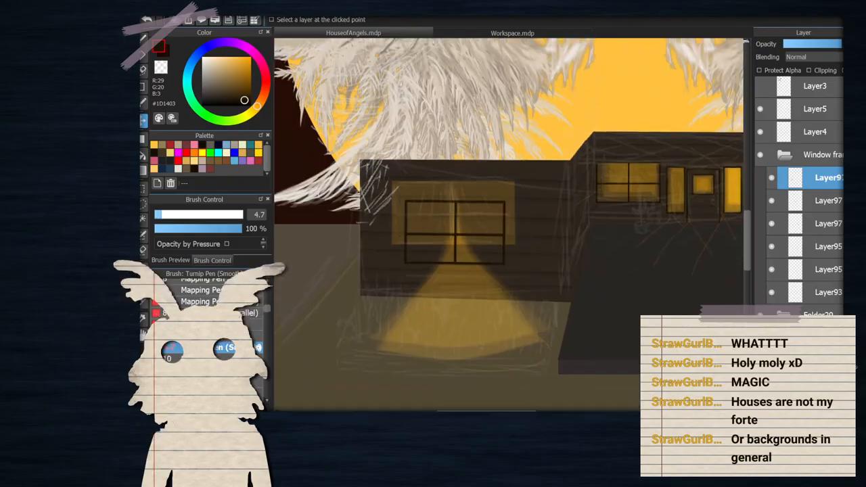
# In Folder29, add a new layer beneath the two Layer84 light layers and merge both of them into it
pyautogui.scroll(-2, 795, 271)
pyautogui.click(793, 269)
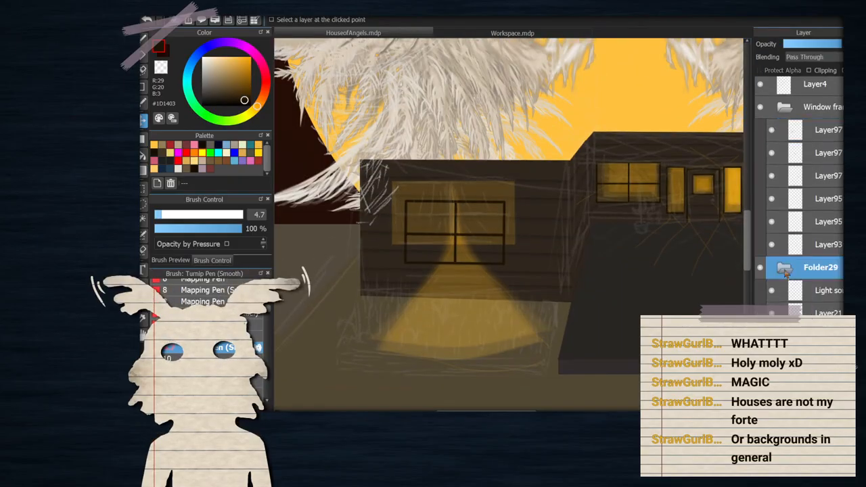
pyautogui.scroll(-6, 795, 203)
pyautogui.scroll(-3, 805, 203)
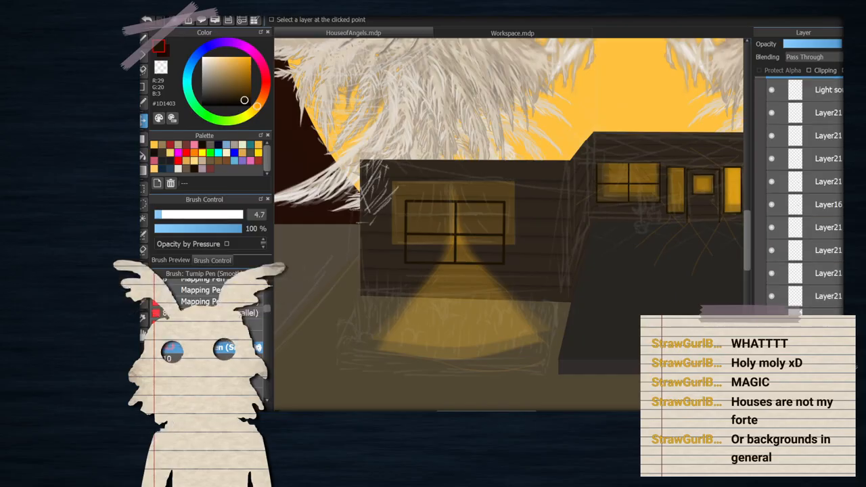
pyautogui.click(811, 284)
pyautogui.click(811, 310)
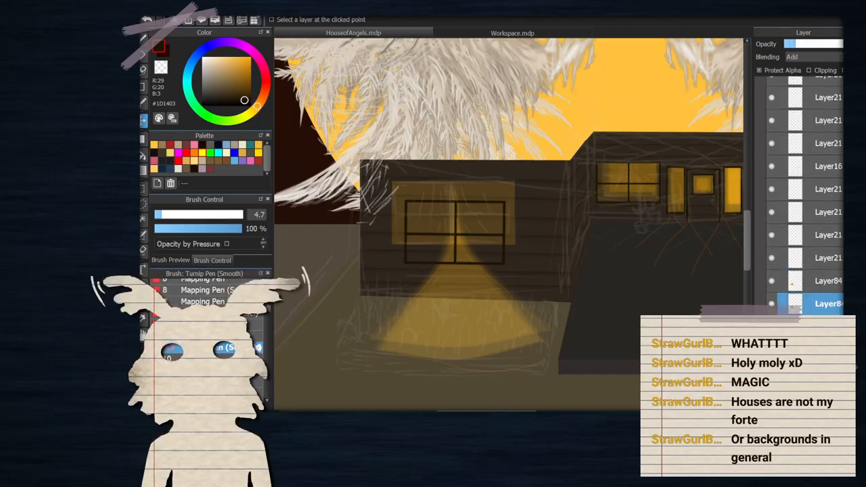
pyautogui.hotkey('ctrl', 'shift', 'n')
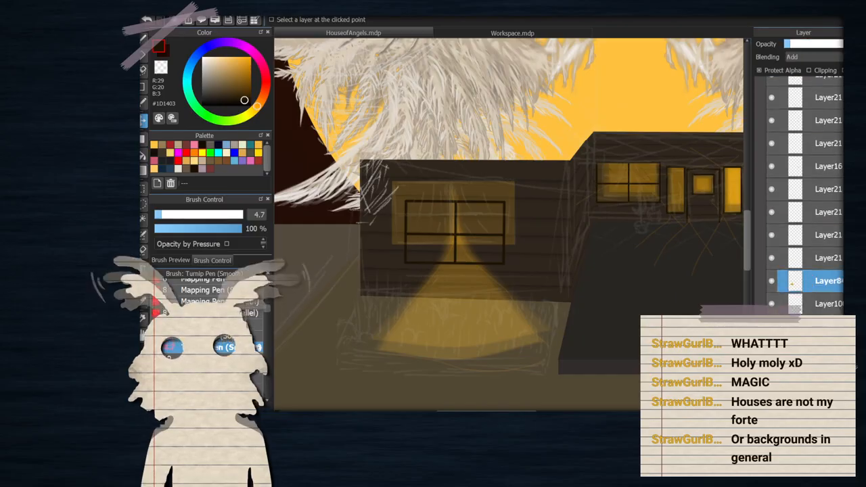
pyautogui.click(810, 306)
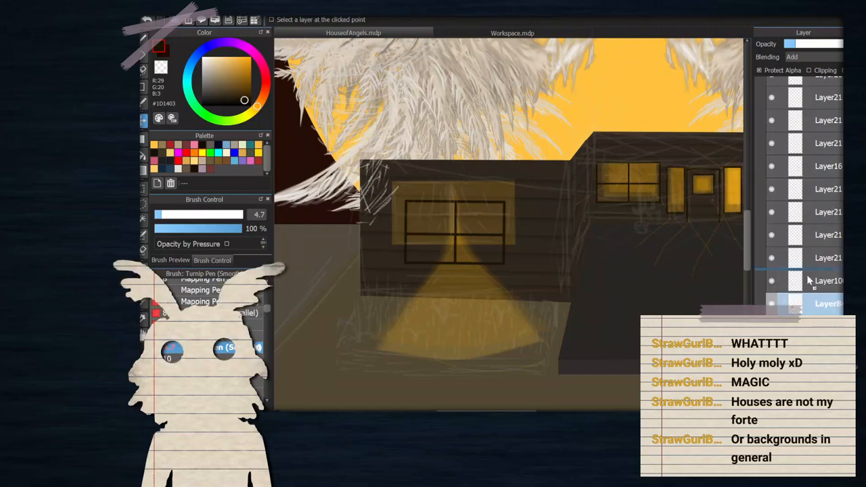
pyautogui.click(809, 282)
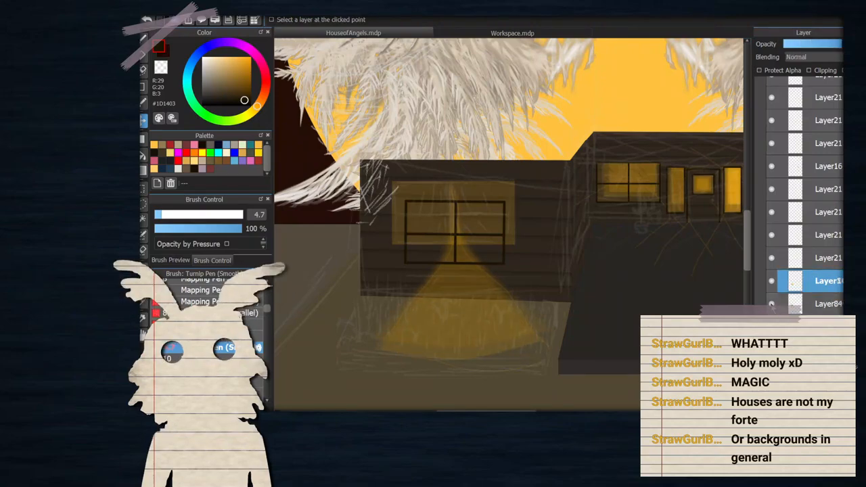
pyautogui.moveTo(811, 303); pyautogui.dragTo(812, 271)
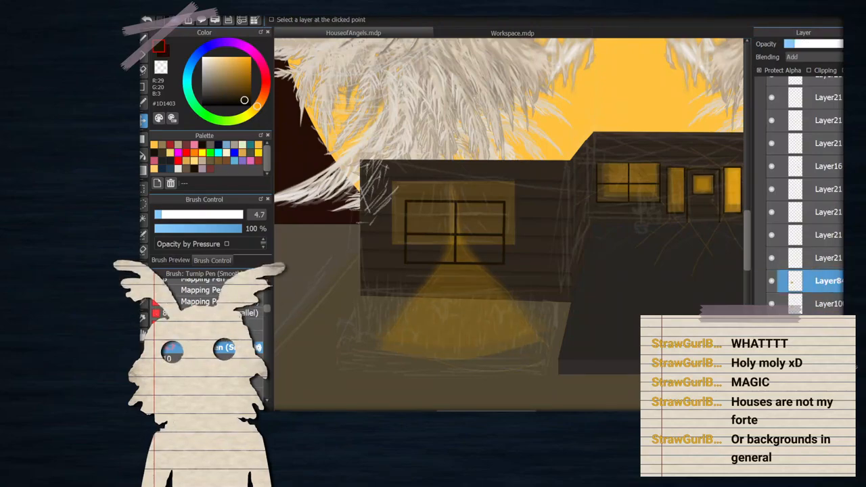
pyautogui.click(806, 284)
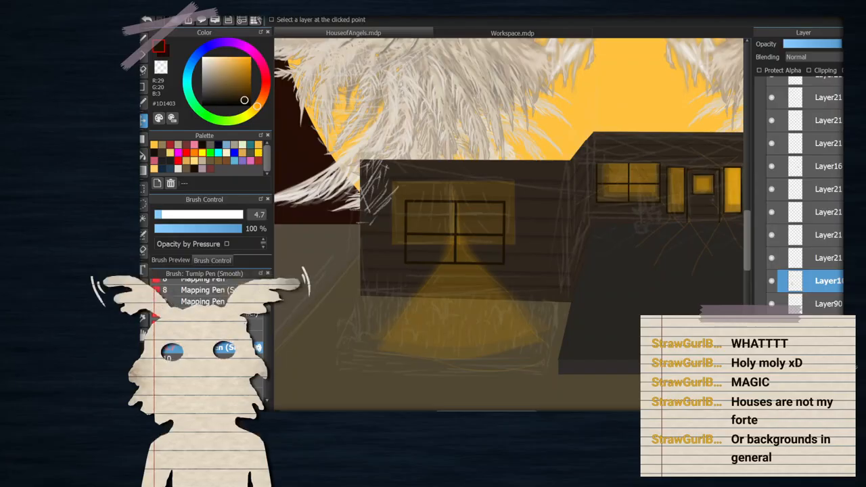
# Move and shrink the left wing window's light with Transform so it lines up with the dark window frame
pyautogui.hotkey('ctrl', 't')
pyautogui.moveTo(448, 195); pyautogui.dragTo(446, 211)
pyautogui.moveTo(361, 179); pyautogui.dragTo(370, 191)
pyautogui.moveTo(449, 243); pyautogui.dragTo(450, 239)
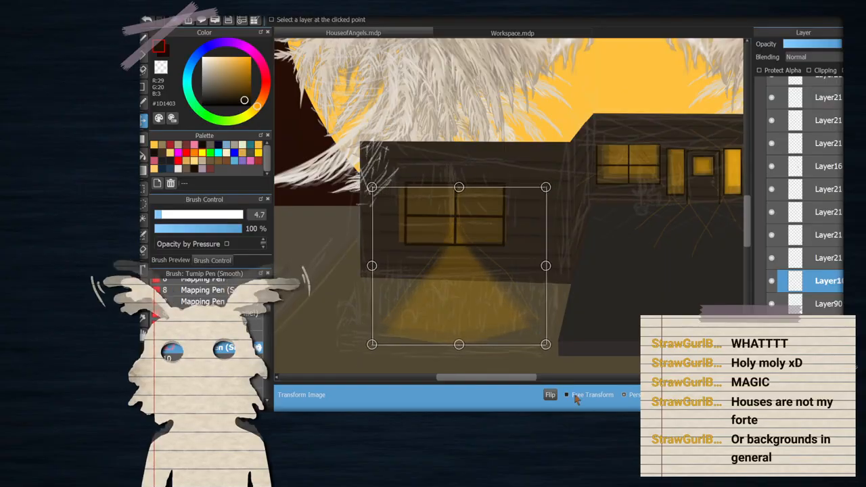
# Fit the light's corners and edges to the left wing's window frame with Free Transform and apply it
pyautogui.scroll(3, 517, 242)
pyautogui.moveTo(607, 86)
pyautogui.mouseDown()
pyautogui.moveTo(580, 78)
pyautogui.moveTo(602, 77)
pyautogui.mouseUp()
pyautogui.scroll(-2, 605, 85)
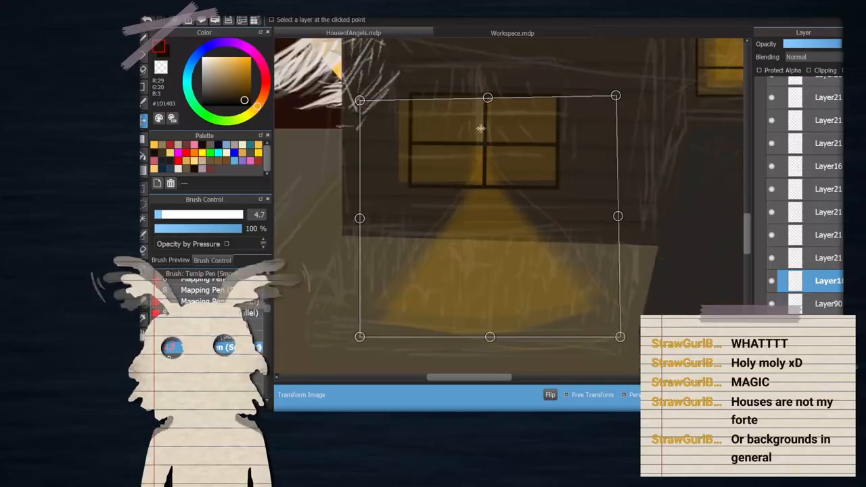
pyautogui.scroll(2, 359, 100)
pyautogui.moveTo(359, 100); pyautogui.dragTo(373, 87)
pyautogui.scroll(-2, 450, 141)
pyautogui.moveTo(493, 279); pyautogui.dragTo(495, 298)
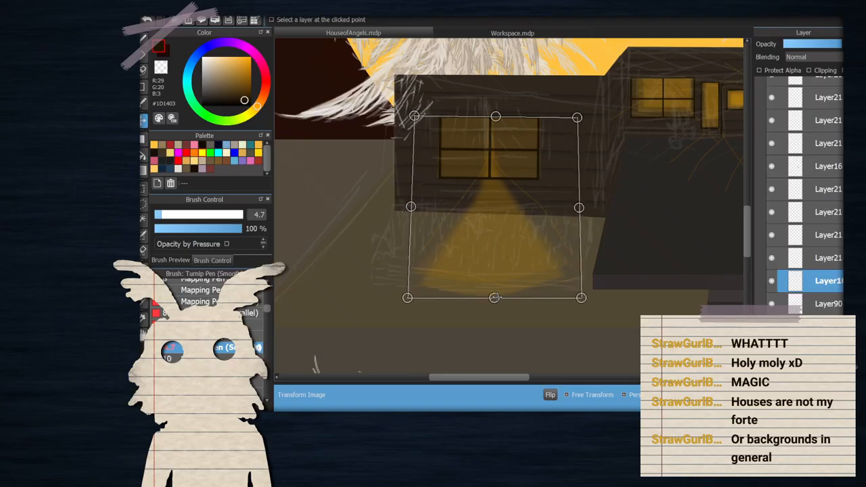
pyautogui.moveTo(579, 207); pyautogui.dragTo(576, 207)
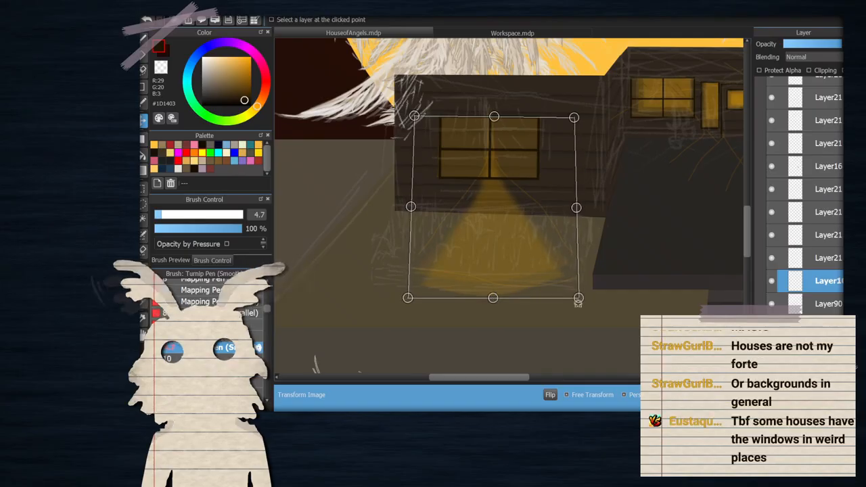
pyautogui.moveTo(579, 298); pyautogui.dragTo(577, 297)
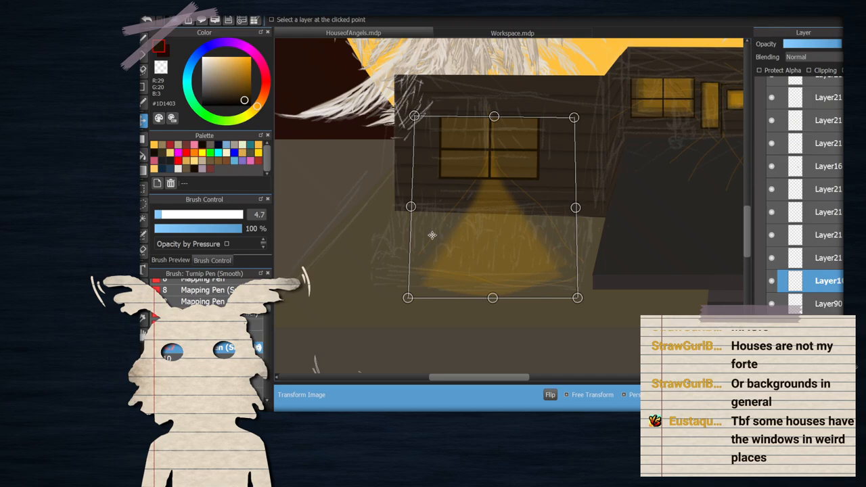
pyautogui.moveTo(408, 298); pyautogui.dragTo(410, 298)
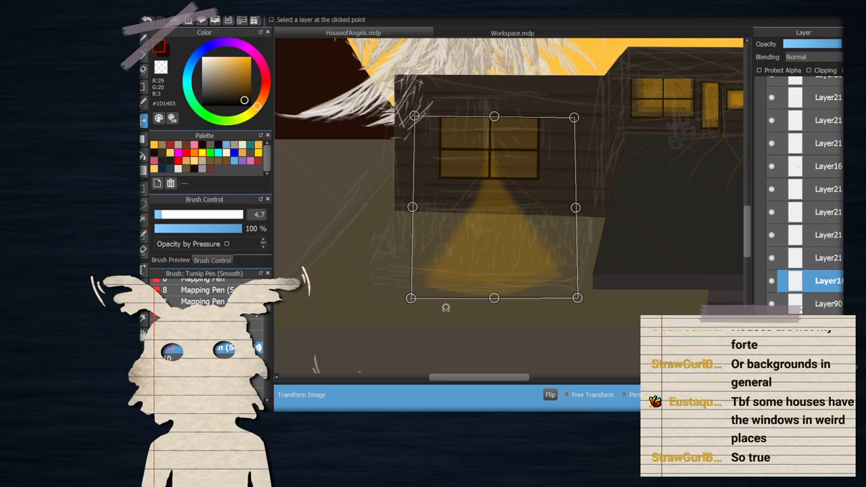
pyautogui.press('Return')
pyautogui.scroll(-3, 573, 325)
pyautogui.scroll(3, 559, 282)
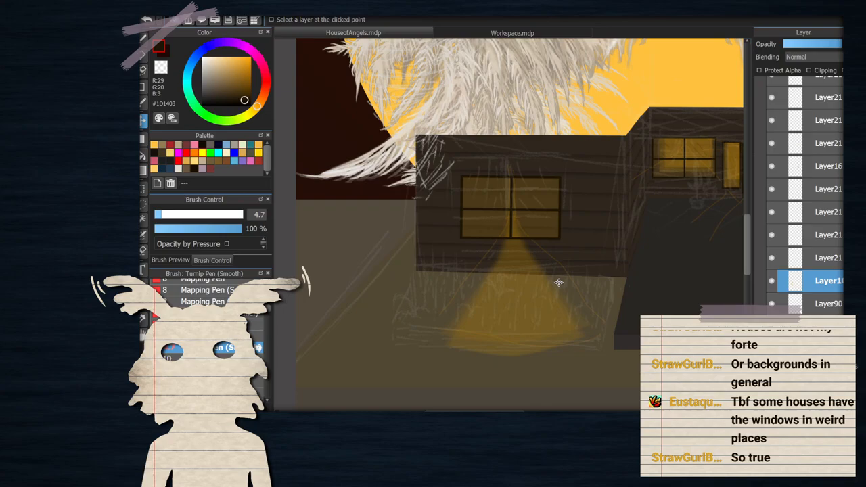
pyautogui.scroll(-2, 536, 279)
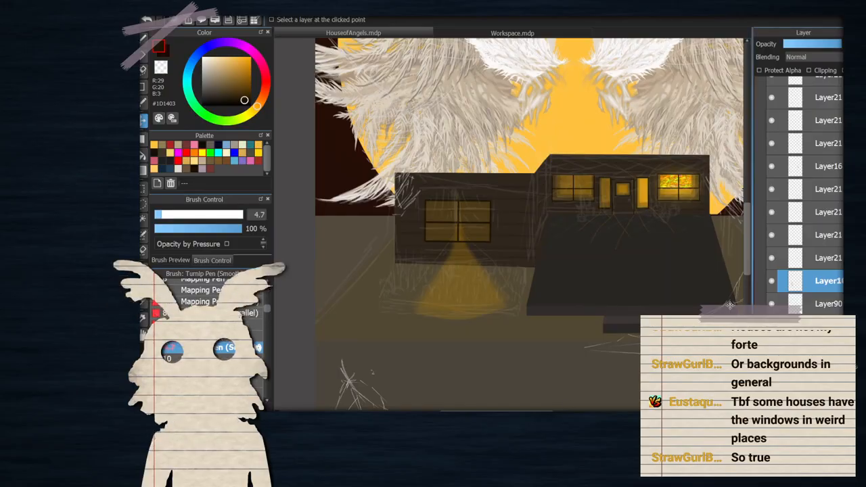
pyautogui.scroll(-2, 466, 216)
pyautogui.scroll(2, 548, 155)
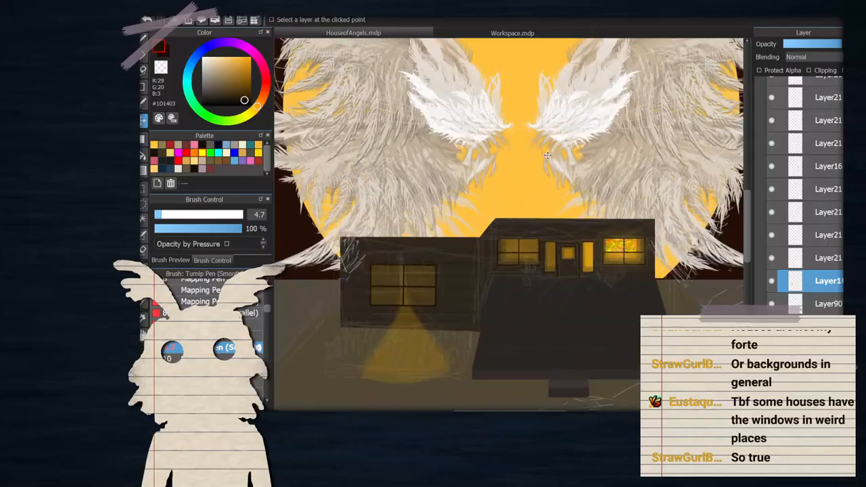
pyautogui.scroll(3, 561, 313)
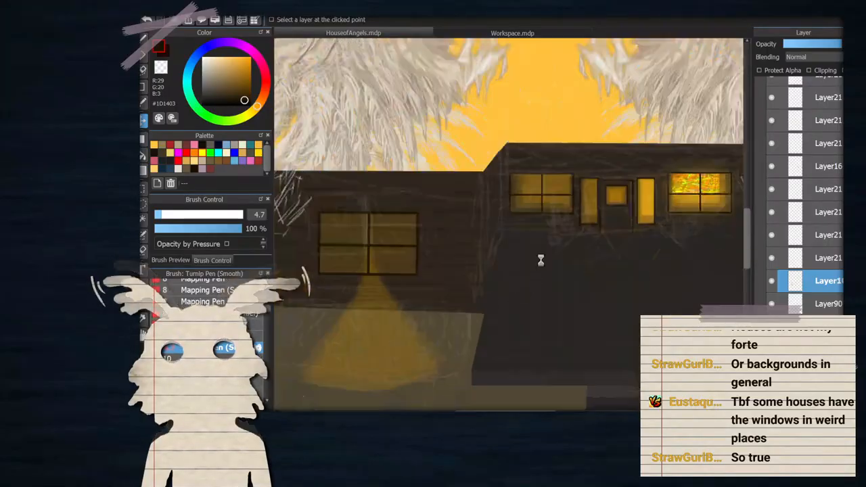
pyautogui.scroll(-1, 477, 197)
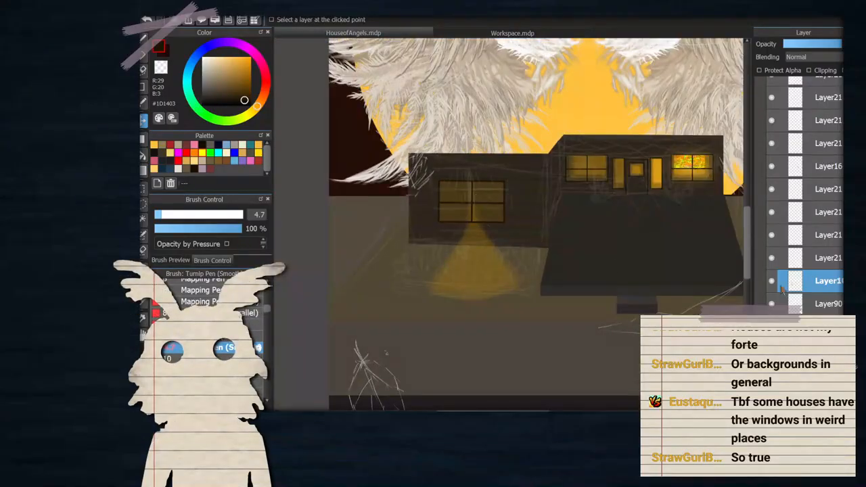
# Collapse Folder29 and the window frames folder in the layer list
pyautogui.scroll(3, 783, 286)
pyautogui.click(785, 143)
pyautogui.scroll(2, 788, 197)
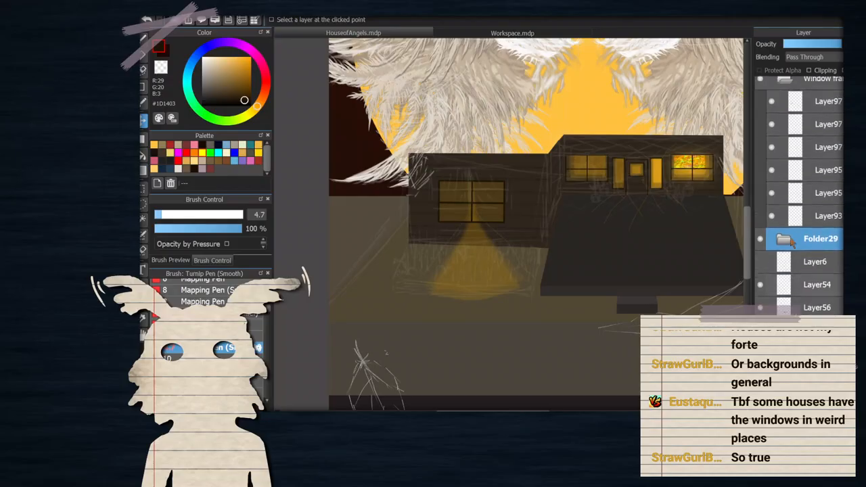
pyautogui.scroll(2, 790, 242)
pyautogui.click(783, 107)
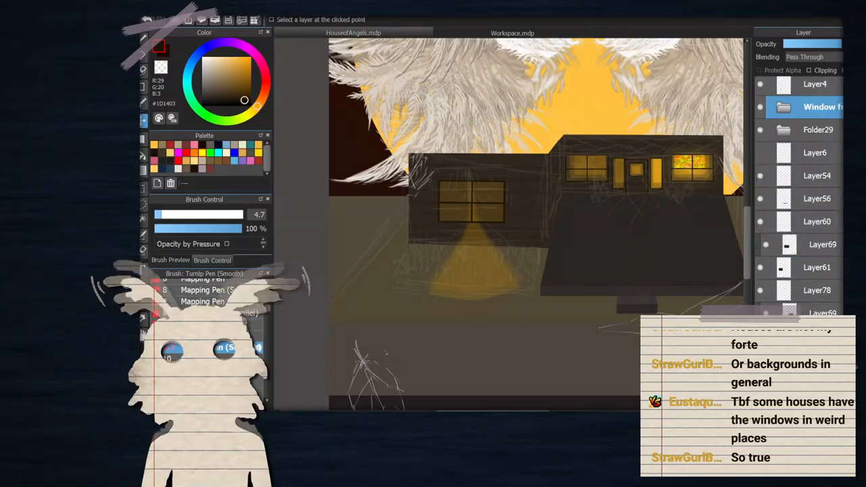
# Add a folder named Curtains between the window frames folder and Folder29 and create a new layer inside it
pyautogui.click(805, 403)
pyautogui.moveTo(815, 109); pyautogui.dragTo(818, 134)
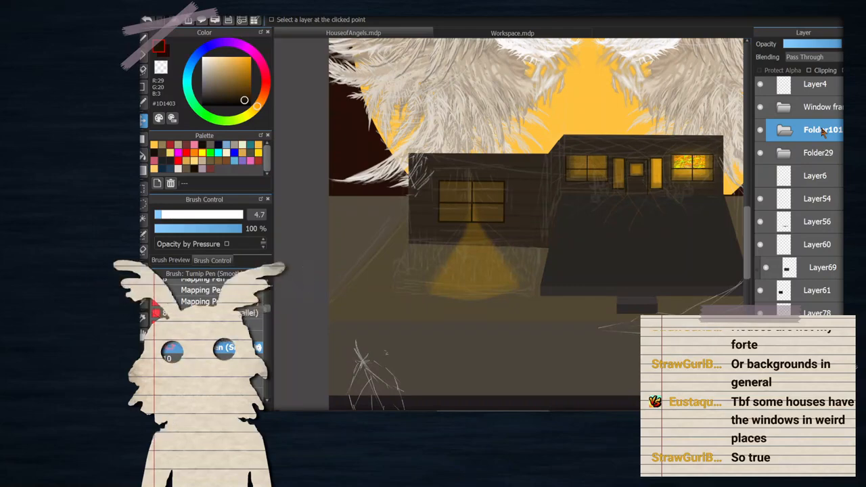
pyautogui.doubleClick(823, 131)
pyautogui.write('Curtains')
pyautogui.press('Return')
pyautogui.click(761, 403)
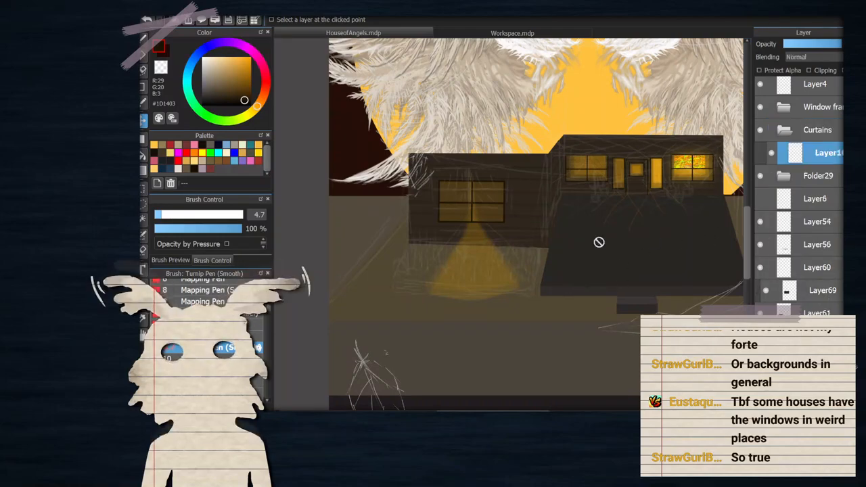
# Fill the left half of the left wing's window with a rectangle and recolour it #733635 with Protect Alpha on
pyautogui.scroll(2, 448, 202)
pyautogui.scroll(1, 470, 221)
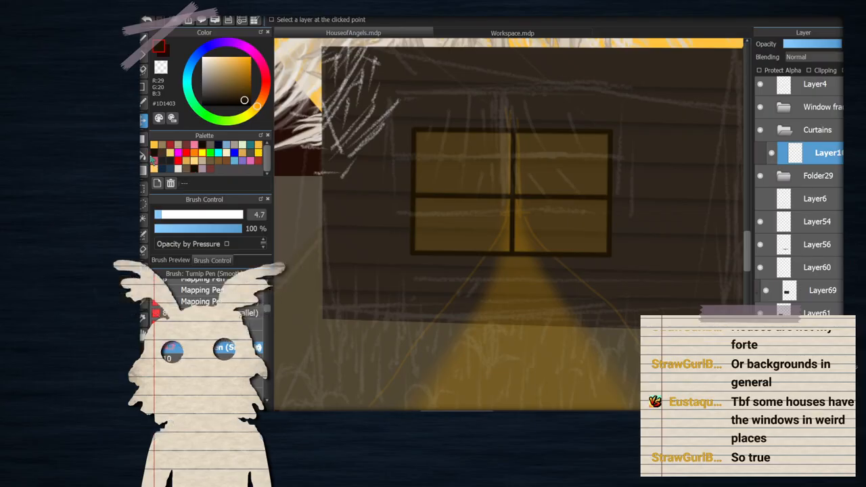
pyautogui.click(143, 139)
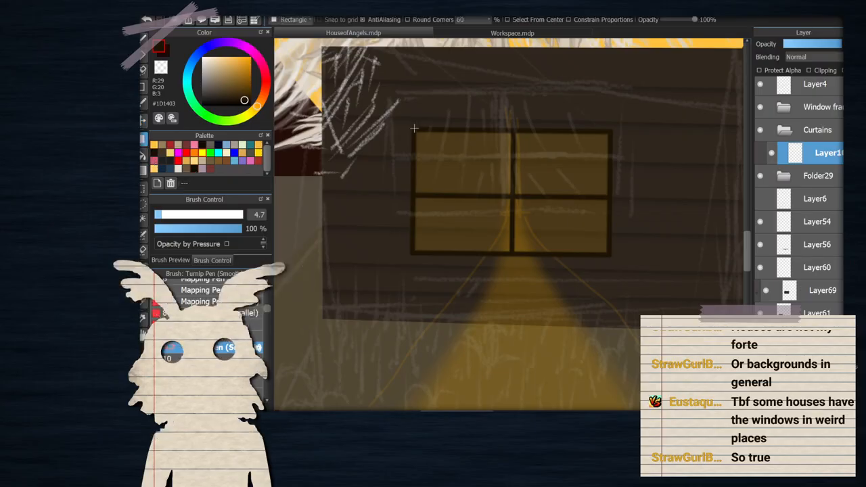
pyautogui.moveTo(413, 128); pyautogui.dragTo(512, 259)
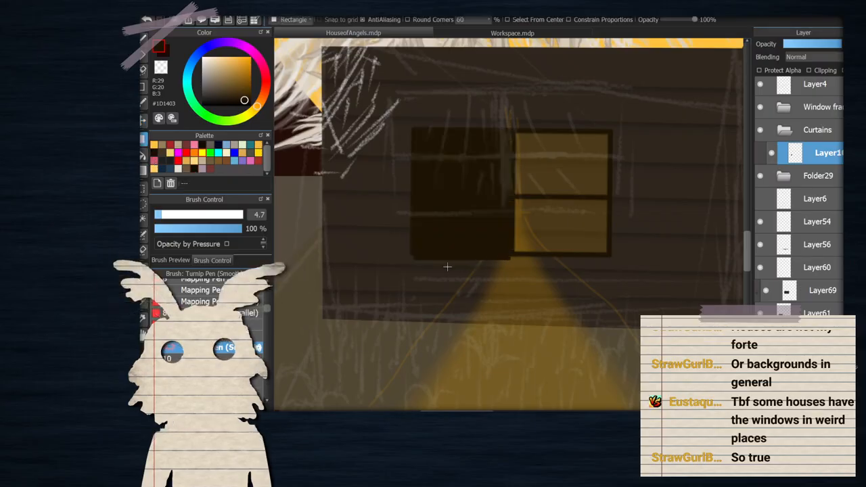
pyautogui.click(211, 170)
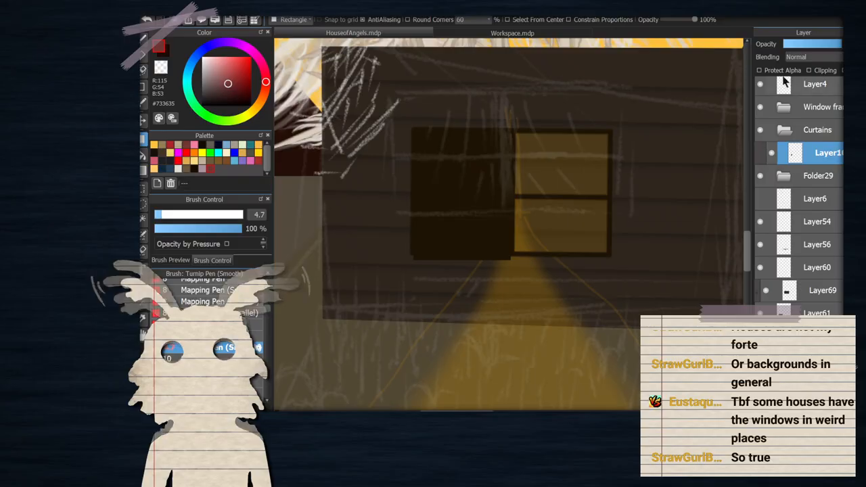
pyautogui.moveTo(377, 85); pyautogui.dragTo(551, 320)
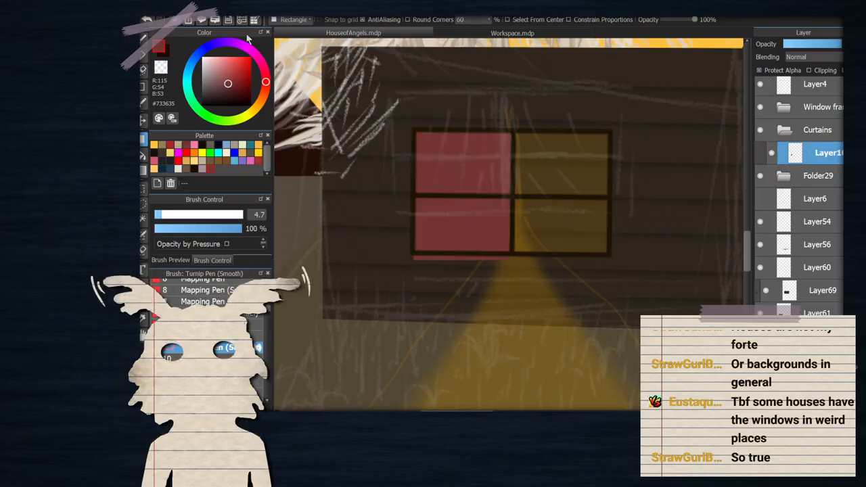
# Shorten the red curtain rectangle with Transform so it ends within the window frame's lower edge, and apply it
pyautogui.hotkey('ctrl', 't')
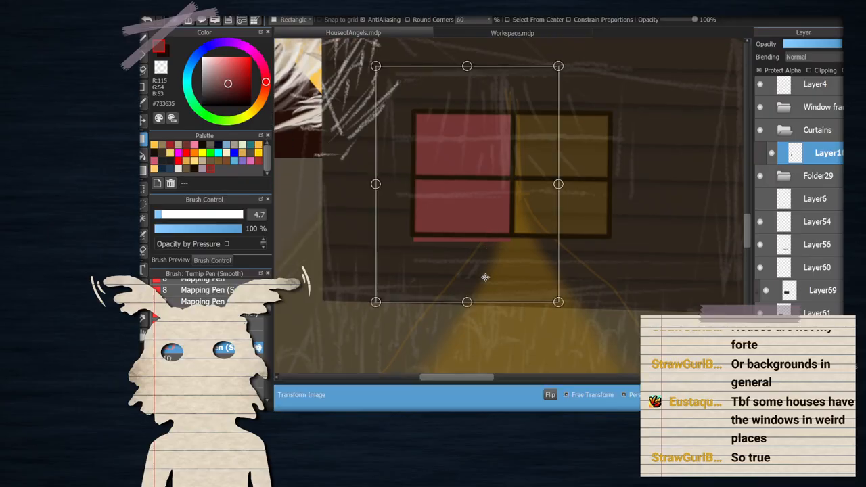
pyautogui.moveTo(466, 302); pyautogui.dragTo(467, 291)
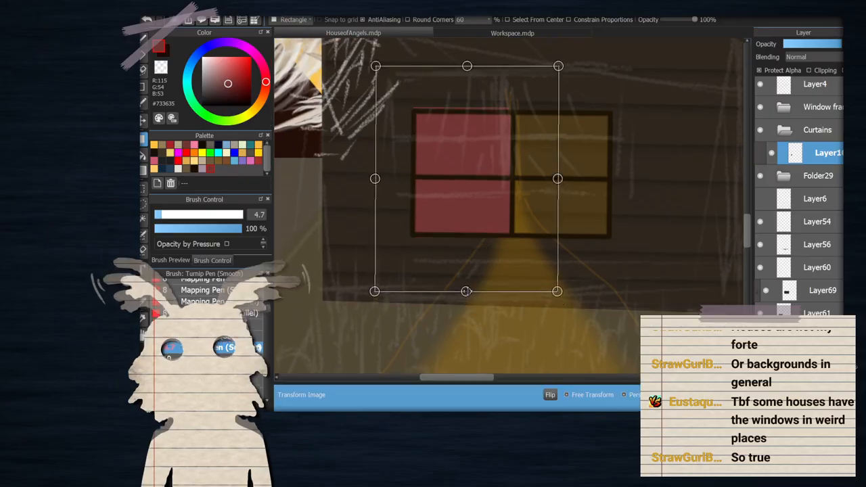
pyautogui.click(568, 395)
pyautogui.moveTo(467, 290); pyautogui.dragTo(473, 272)
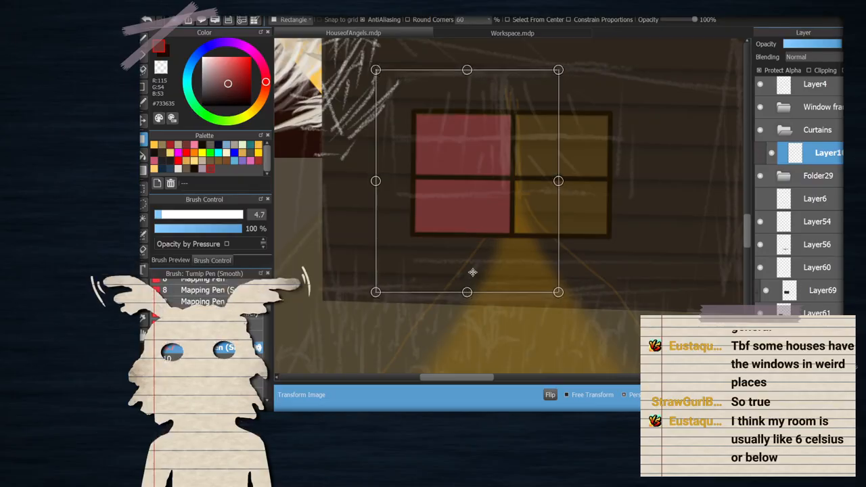
pyautogui.scroll(2, 458, 249)
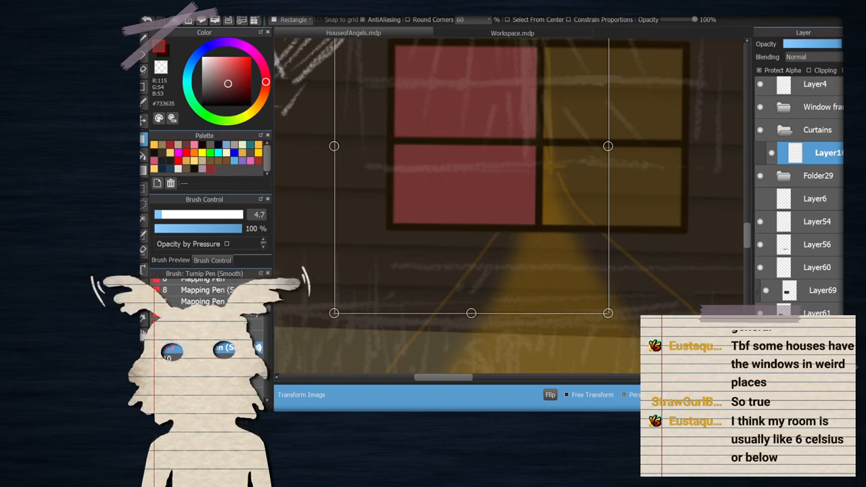
pyautogui.press('Return')
pyautogui.scroll(-5, 474, 270)
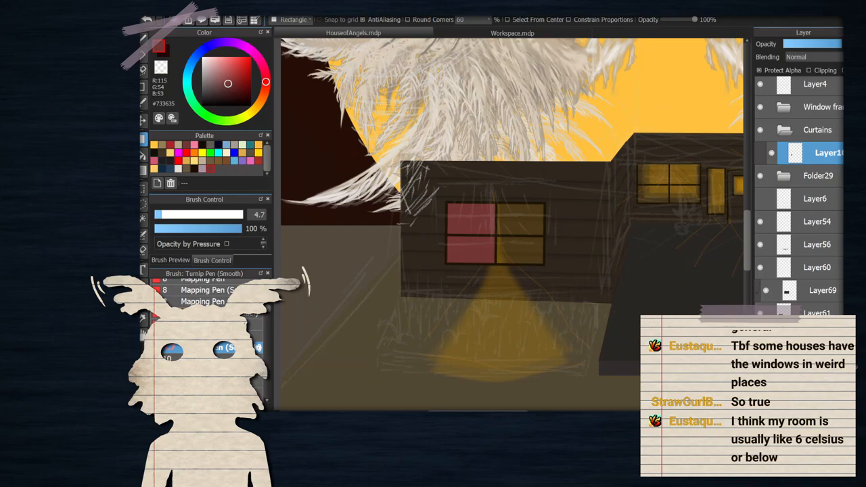
# Add a new layer clipped to the red curtain layer and pick the dark colour #210904
pyautogui.scroll(6, 458, 177)
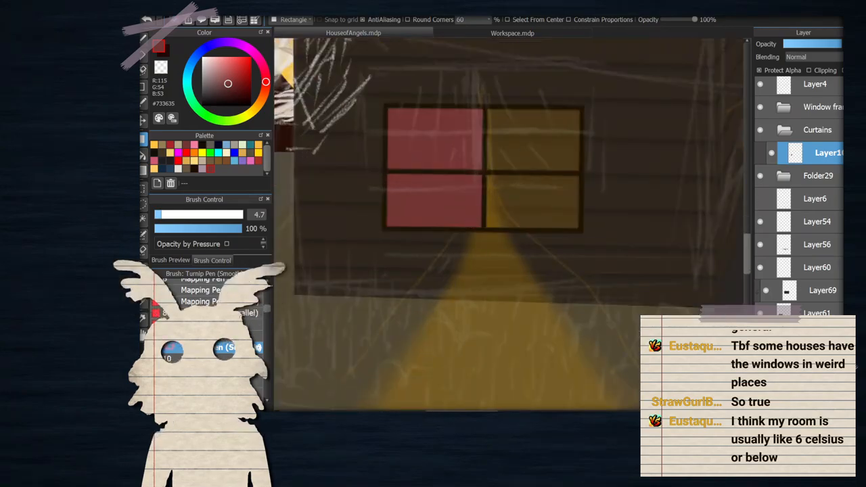
pyautogui.hotkey('ctrl', 'shift', 'n')
pyautogui.click(809, 70)
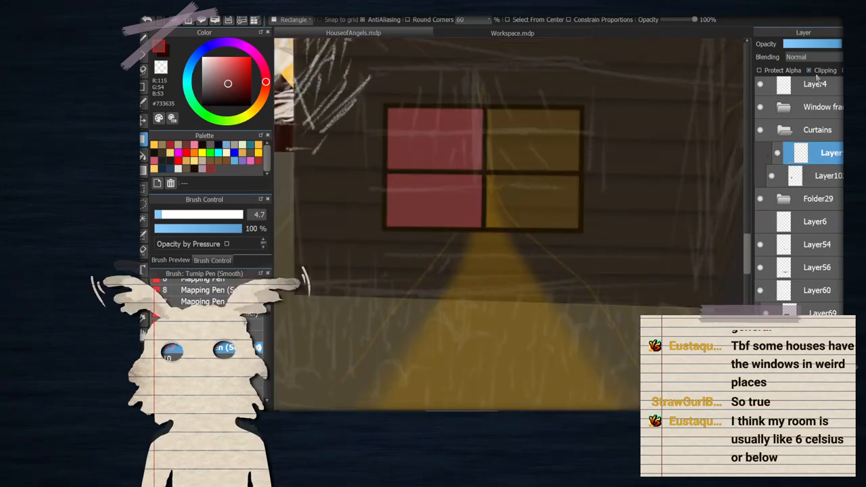
pyautogui.click(209, 168)
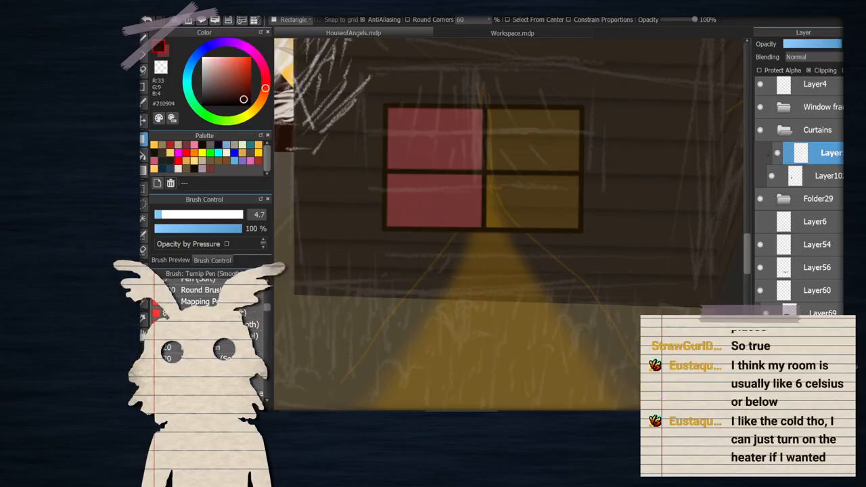
# Choose the Airbrush for painting and set its size to 53 and opacity to 24%
pyautogui.scroll(1, 207, 338)
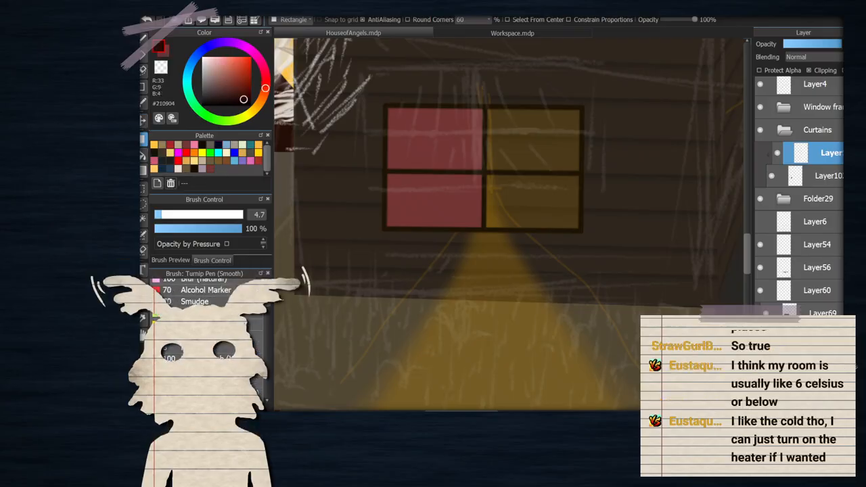
pyautogui.scroll(2, 203, 324)
pyautogui.scroll(3, 203, 304)
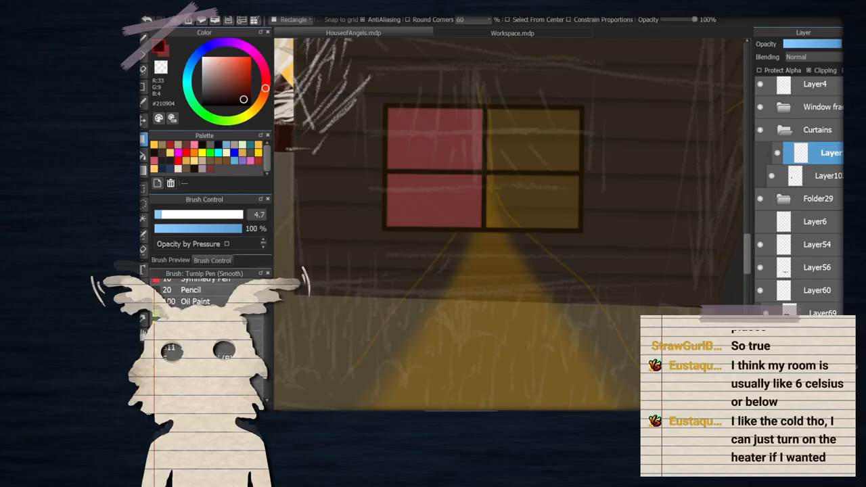
pyautogui.scroll(3, 203, 298)
pyautogui.scroll(3, 203, 297)
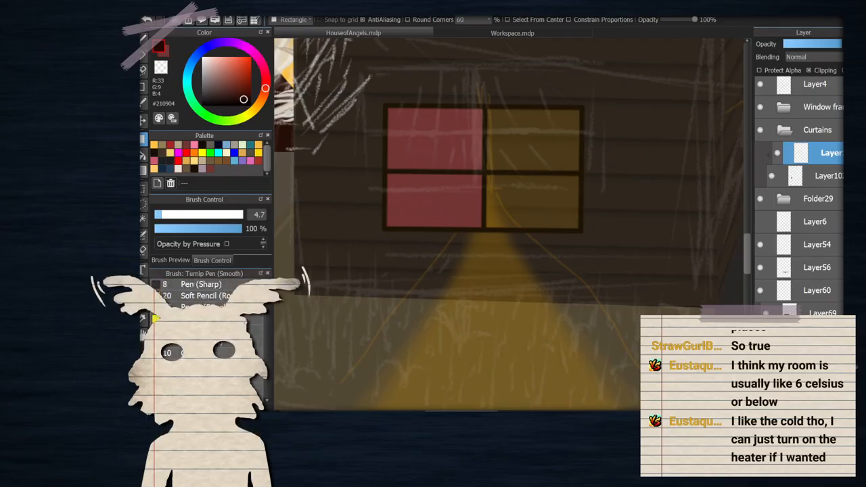
pyautogui.scroll(3, 203, 297)
pyautogui.click(203, 351)
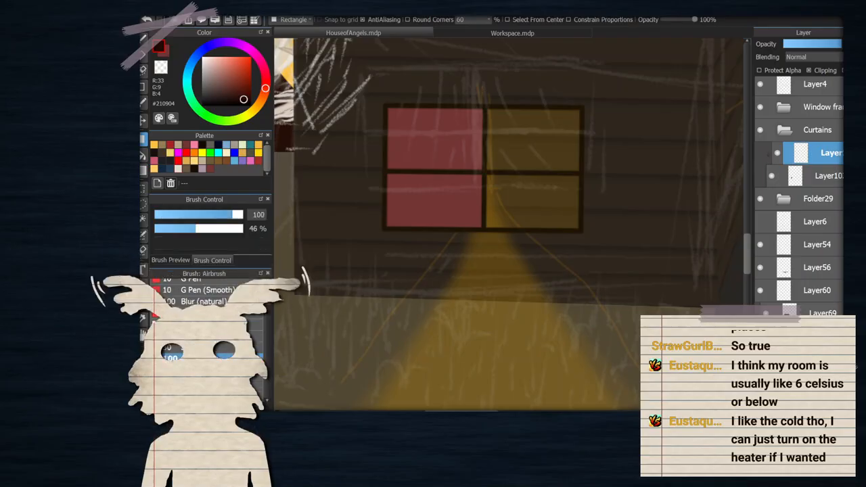
pyautogui.press('b')
pyautogui.click(175, 229)
pyautogui.press('[')
pyautogui.press('[')
pyautogui.press('[')
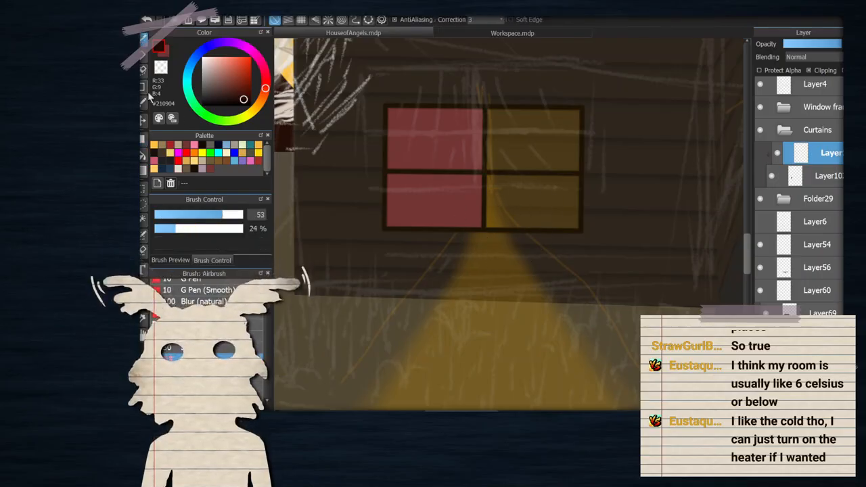
# Paint dark vertical folds across the red curtain with parallel snap on and the Airbrush at size 22, opacity 12%
pyautogui.click(287, 19)
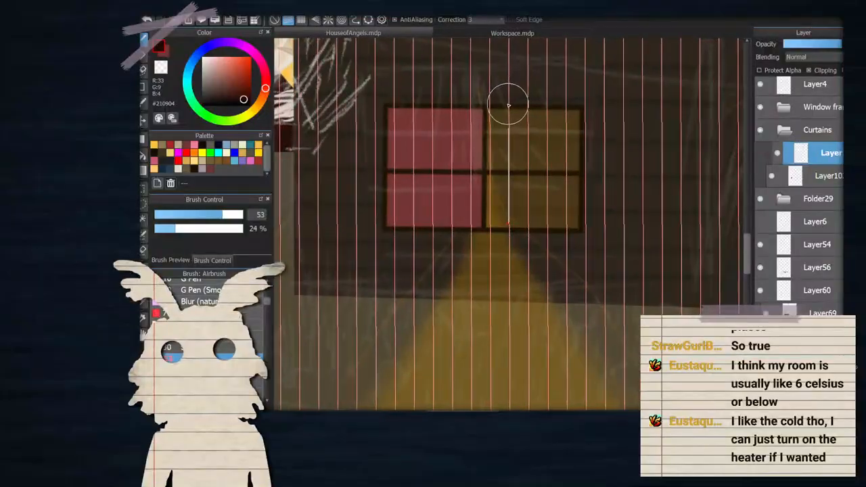
pyautogui.click(142, 86)
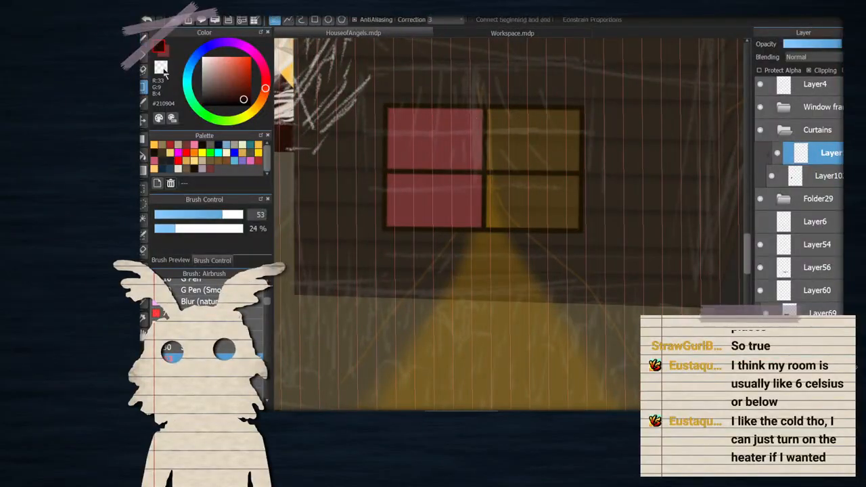
pyautogui.press('b')
pyautogui.moveTo(169, 230); pyautogui.dragTo(196, 217)
pyautogui.click(205, 215)
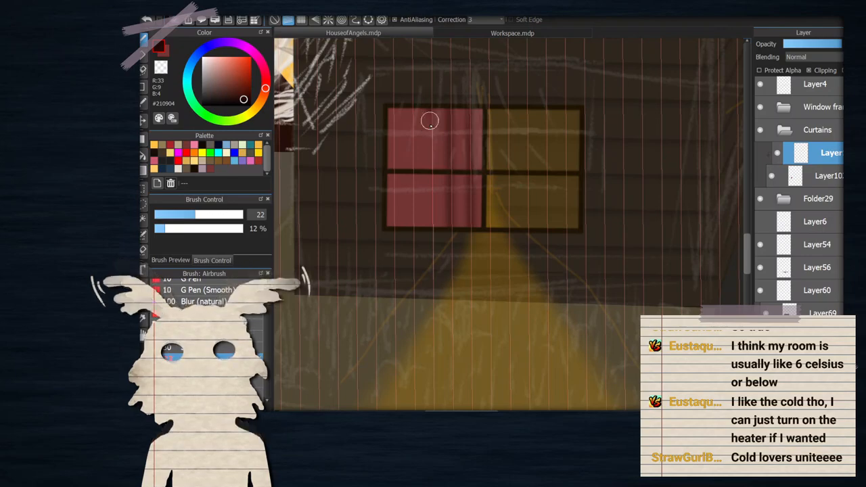
pyautogui.moveTo(429, 121); pyautogui.dragTo(424, 238)
pyautogui.moveTo(410, 108); pyautogui.dragTo(408, 229)
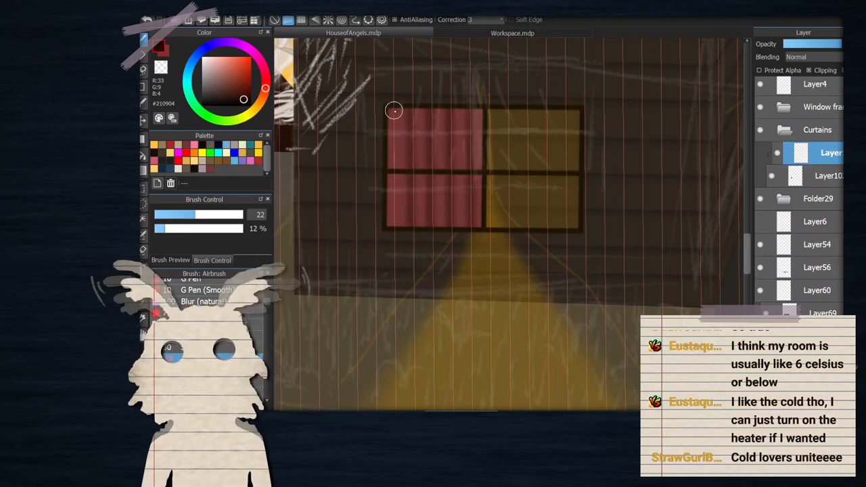
pyautogui.moveTo(394, 111); pyautogui.dragTo(391, 227)
# Add narrower fold shadows to the curtain in #4B190F with the Airbrush at size 16
pyautogui.click(240, 91)
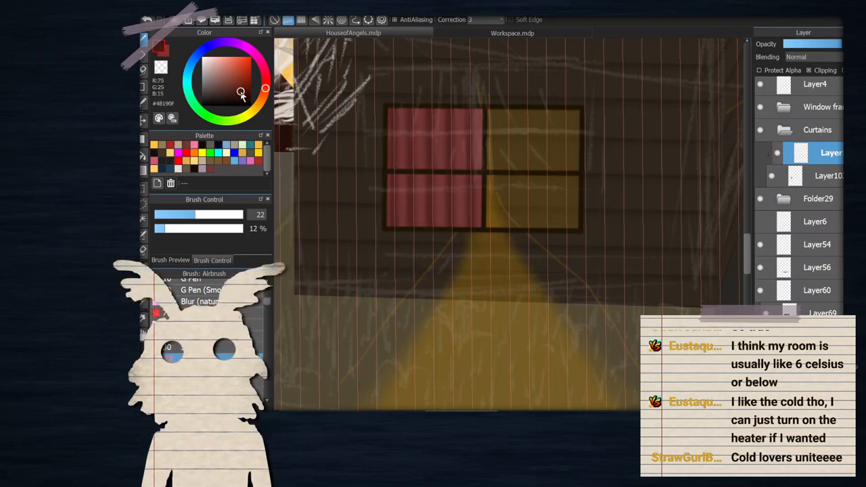
pyautogui.click(189, 214)
pyautogui.moveTo(401, 120); pyautogui.dragTo(401, 216)
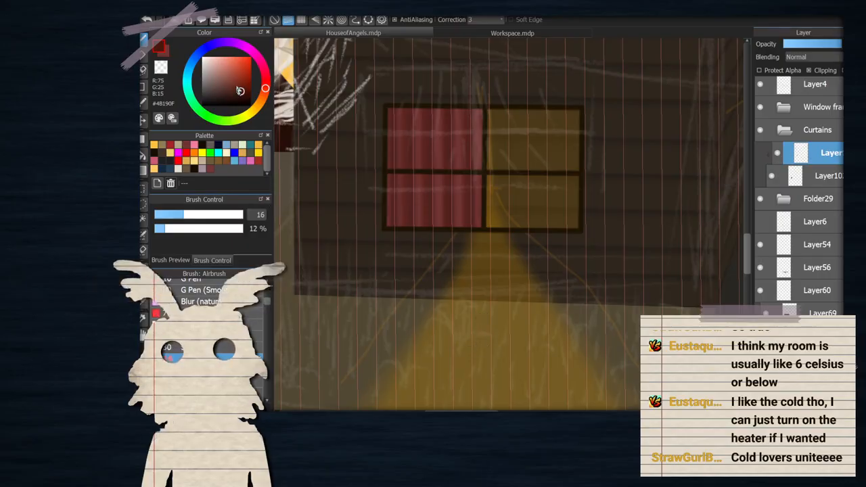
# Paint #9B5352 highlights between the curtain's folds with the Airbrush at 7% opacity, reducing its size from 12.5 to 9.9
pyautogui.click(211, 170)
pyautogui.click(212, 174)
pyautogui.click(177, 215)
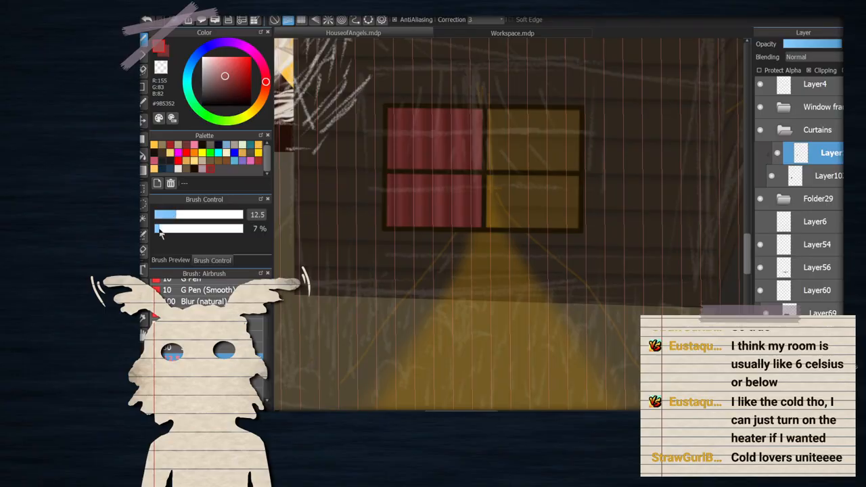
pyautogui.scroll(2, 409, 119)
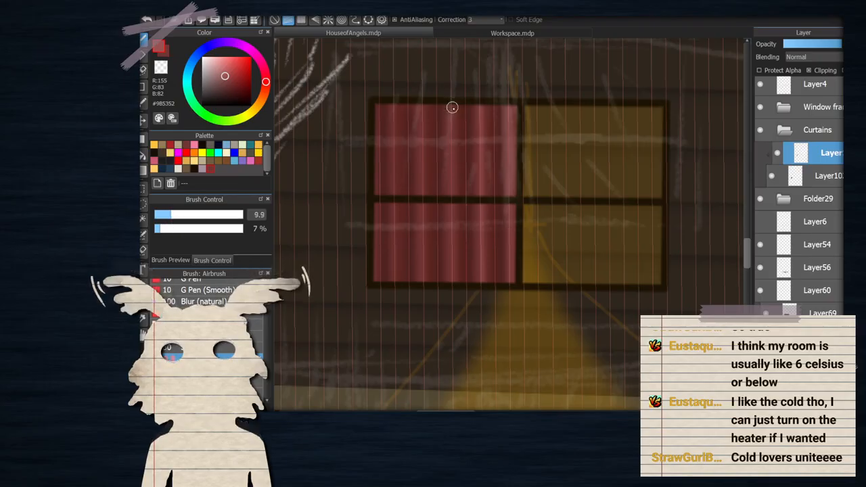
pyautogui.scroll(1, 453, 330)
pyautogui.scroll(-2, 453, 135)
pyautogui.scroll(1, 447, 134)
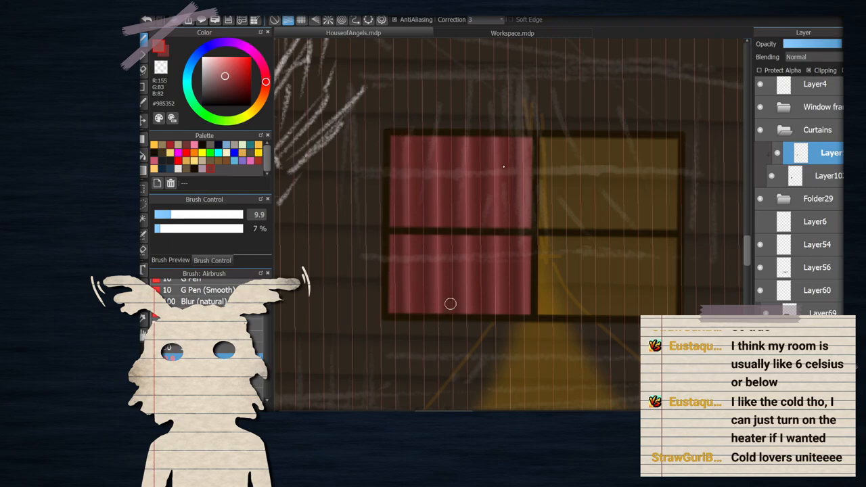
pyautogui.scroll(-2, 451, 304)
pyautogui.scroll(1, 498, 142)
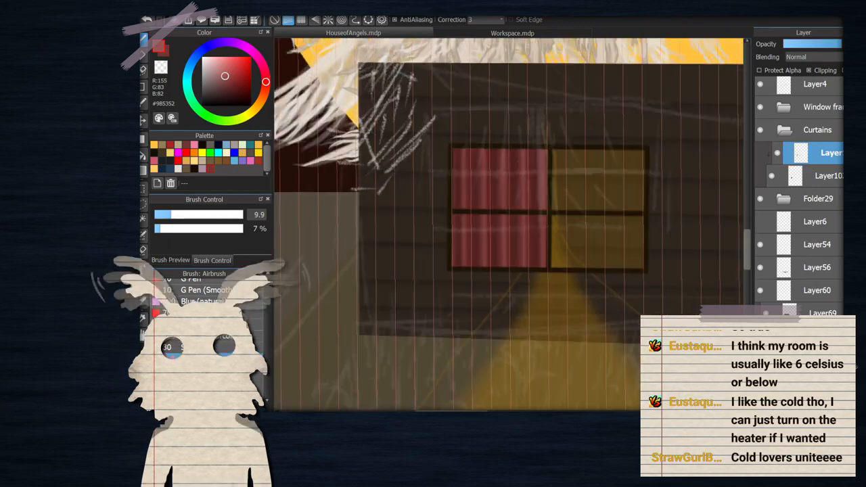
pyautogui.scroll(2, 508, 195)
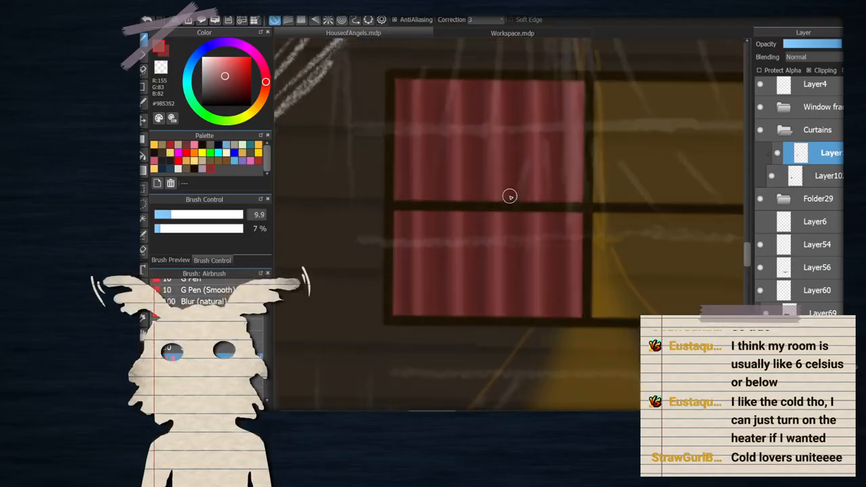
pyautogui.scroll(-1, 507, 185)
pyautogui.scroll(1, 495, 143)
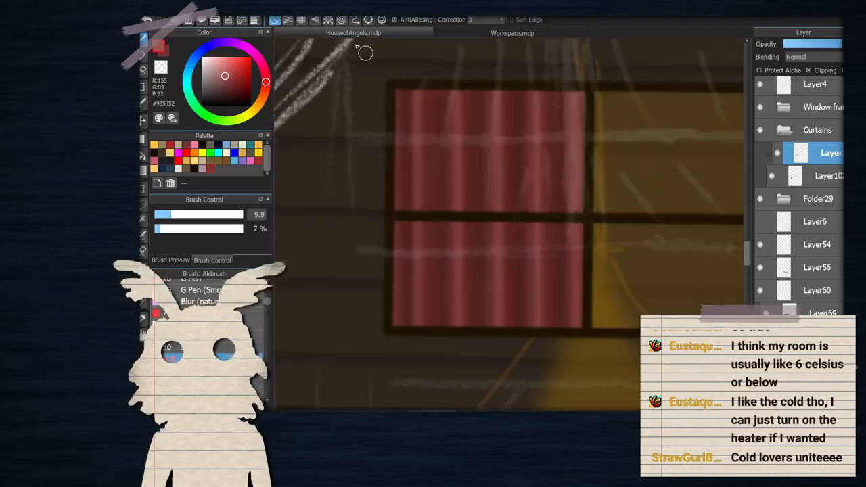
# Deepen the curtain's fold shading in #572020 with parallel snap, using the Airbrush up to size 24 and opacity 8%
pyautogui.click(288, 20)
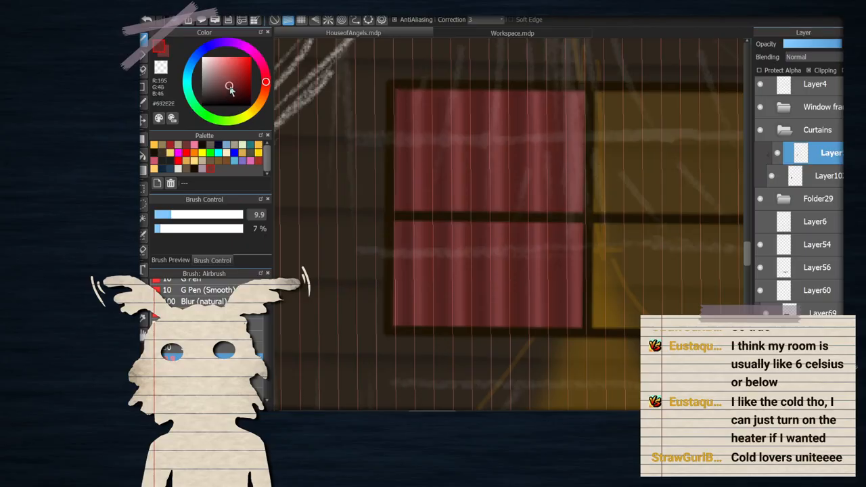
pyautogui.click(157, 230)
pyautogui.click(178, 217)
pyautogui.moveTo(178, 219); pyautogui.dragTo(172, 219)
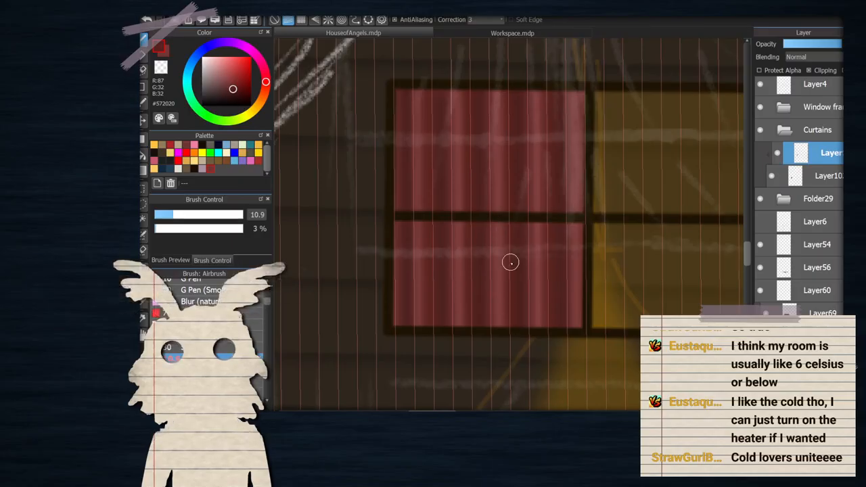
pyautogui.click(162, 229)
pyautogui.moveTo(177, 217); pyautogui.dragTo(191, 221)
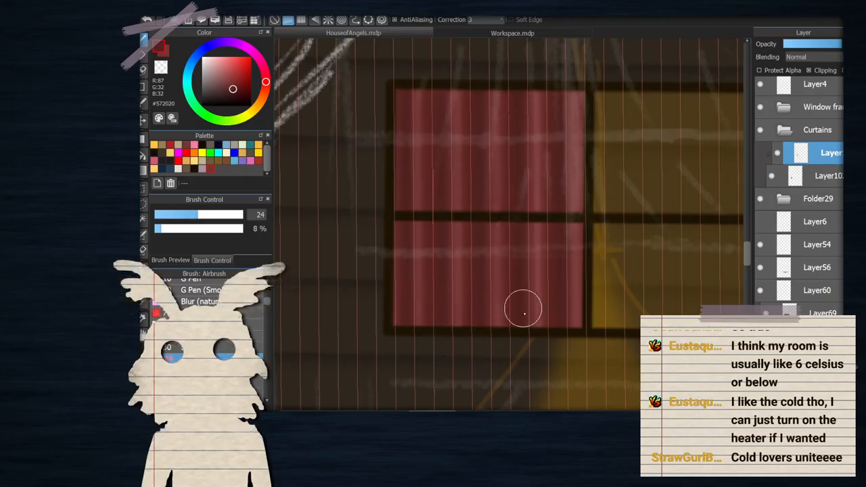
pyautogui.moveTo(540, 93); pyautogui.dragTo(547, 259)
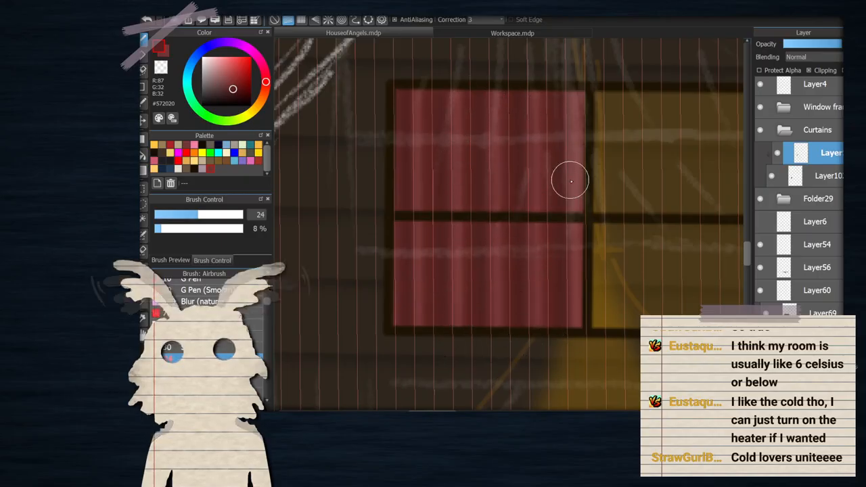
# Turn parallel snap off, merge the shading layer down into the curtain layer and duplicate the merged layer
pyautogui.scroll(-2, 404, 259)
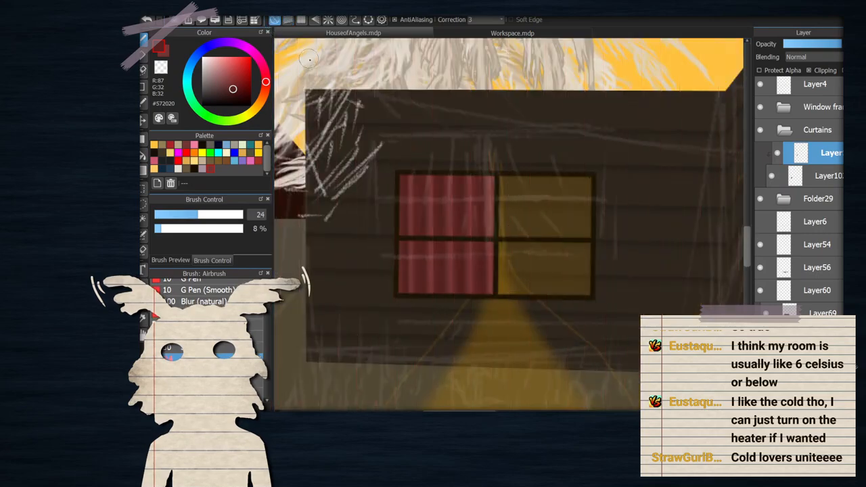
pyautogui.scroll(-2, 454, 229)
pyautogui.scroll(4, 454, 228)
pyautogui.scroll(-1, 556, 180)
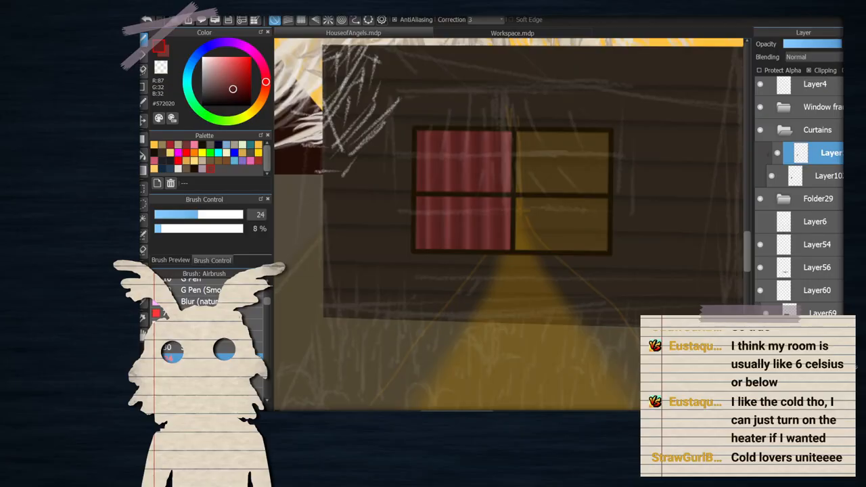
pyautogui.click(841, 403)
pyautogui.click(828, 404)
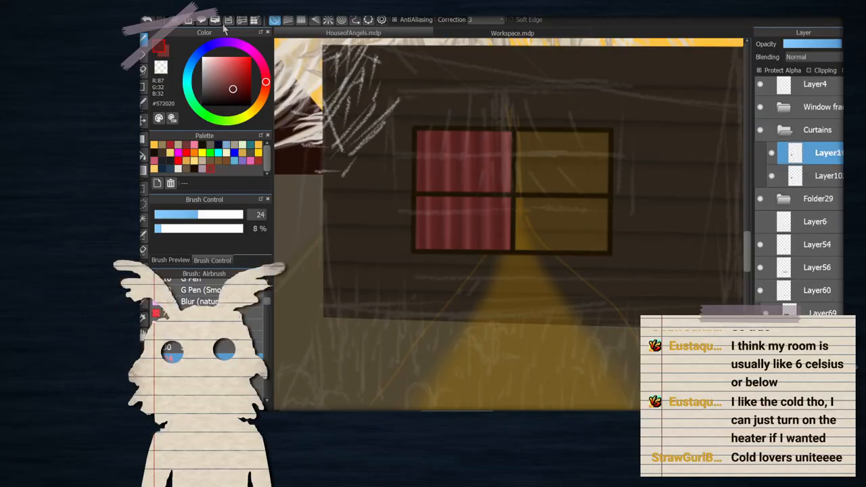
# Move the duplicated curtain over the right half of the left wing's window with Transform and apply it
pyautogui.hotkey('ctrl', 't')
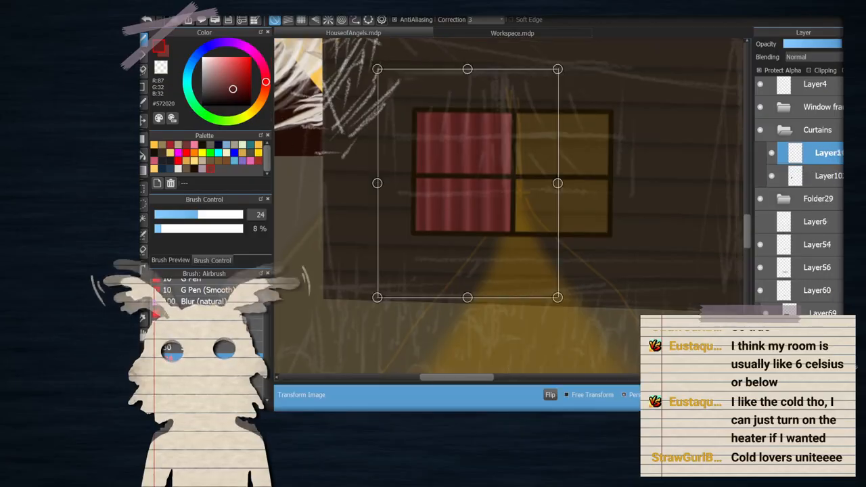
pyautogui.moveTo(449, 216); pyautogui.dragTo(539, 219)
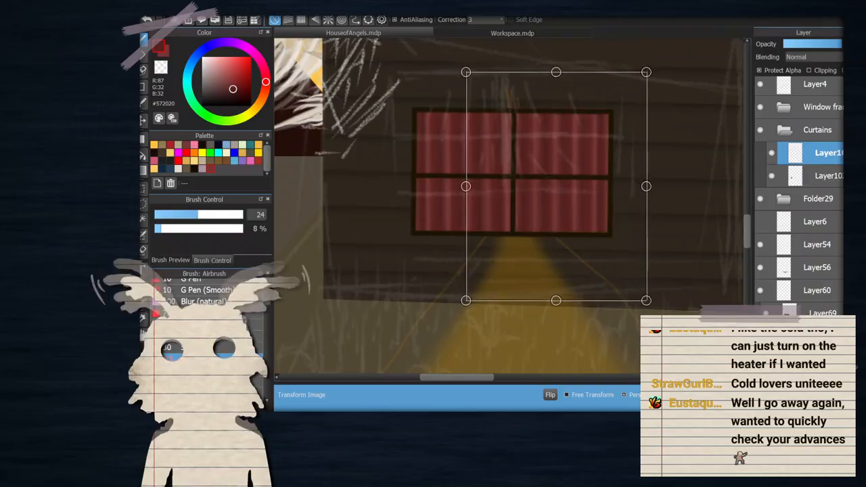
pyautogui.press('Return')
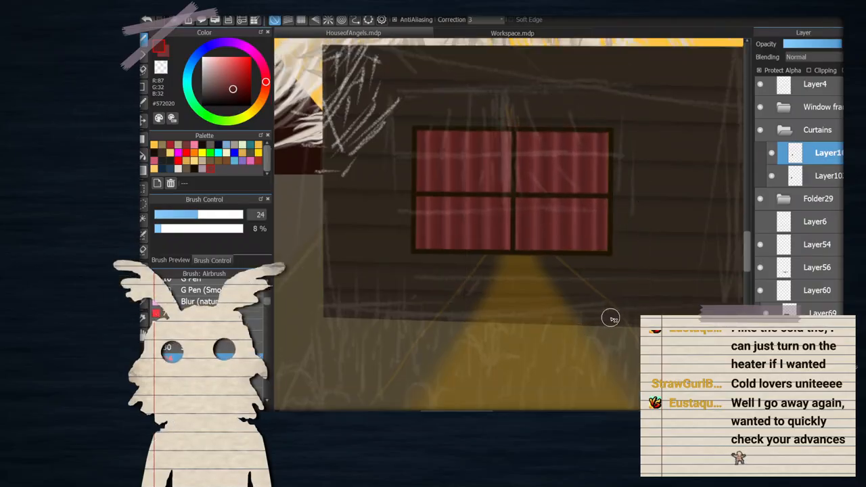
pyautogui.scroll(-5, 607, 319)
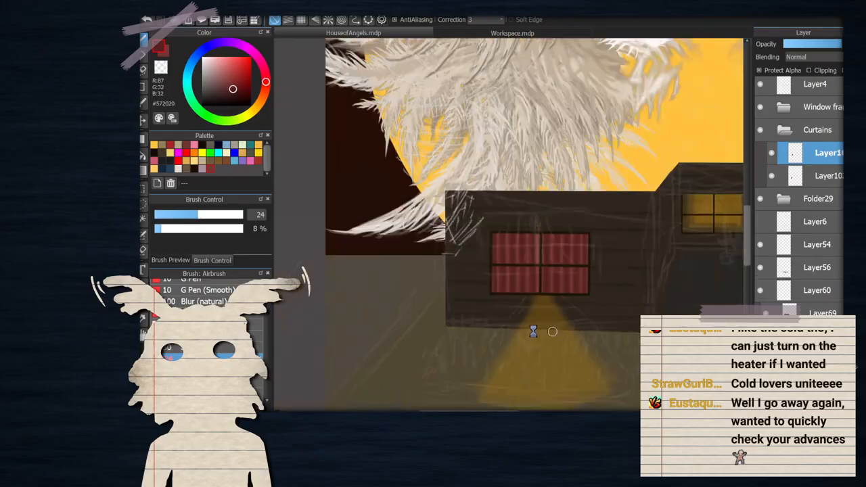
pyautogui.scroll(5, 541, 315)
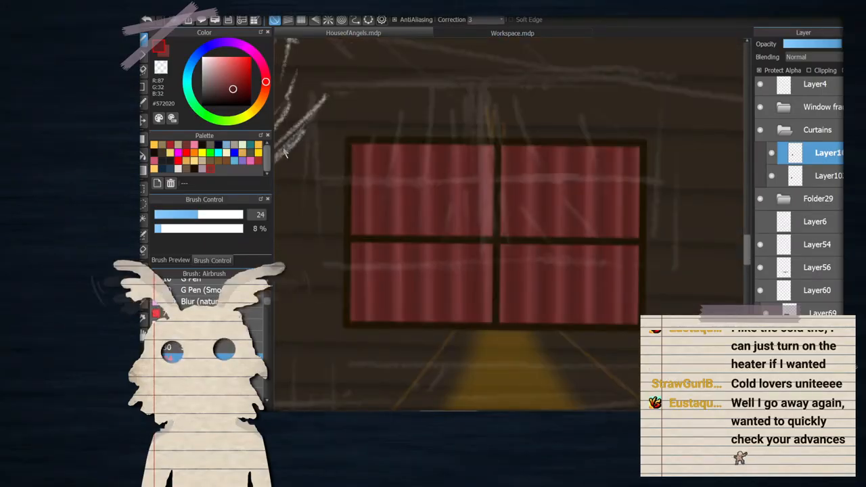
# Mesh-transform the right curtain so its inner lower edge is drawn aside, leaving a wedge-shaped gap, and apply it
pyautogui.hotkey('ctrl', 'shift', 't')
pyautogui.moveTo(427, 242); pyautogui.dragTo(486, 255)
pyautogui.moveTo(695, 242); pyautogui.dragTo(711, 242)
pyautogui.scroll(-3, 531, 254)
pyautogui.moveTo(479, 332); pyautogui.dragTo(561, 314)
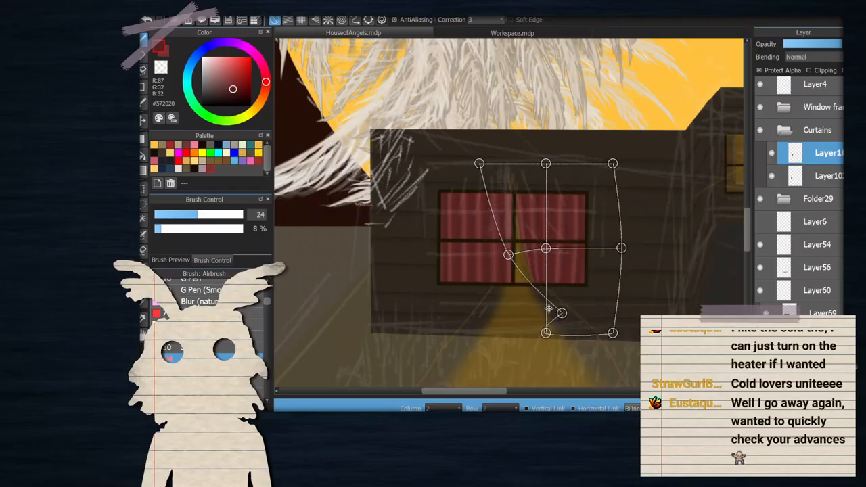
pyautogui.scroll(3, 493, 254)
pyautogui.moveTo(527, 257); pyautogui.dragTo(555, 255)
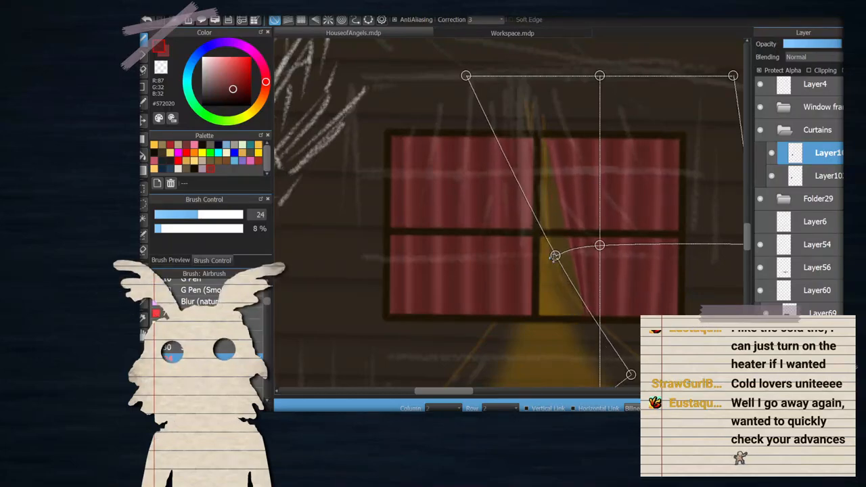
pyautogui.moveTo(537, 224); pyautogui.dragTo(533, 231)
pyautogui.moveTo(462, 83); pyautogui.dragTo(456, 68)
pyautogui.scroll(-2, 526, 228)
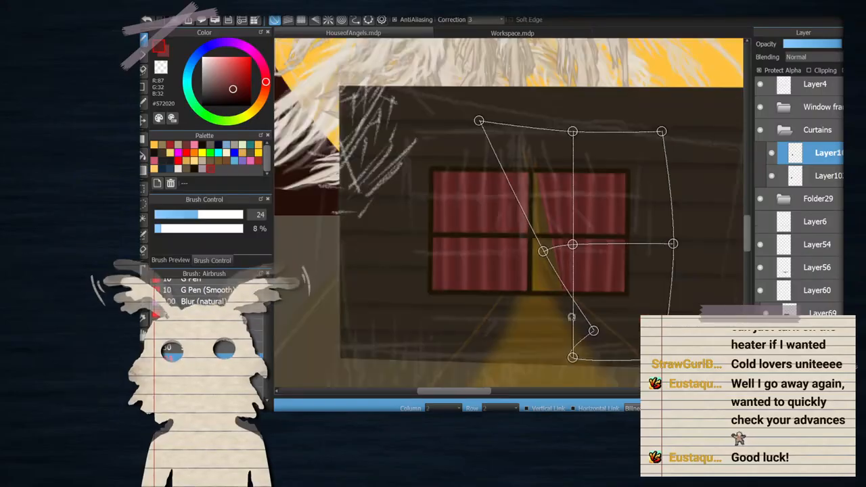
pyautogui.press('Return')
# Examine the parted curtains of the left wing's window up close and within the whole house
pyautogui.scroll(-1, 572, 303)
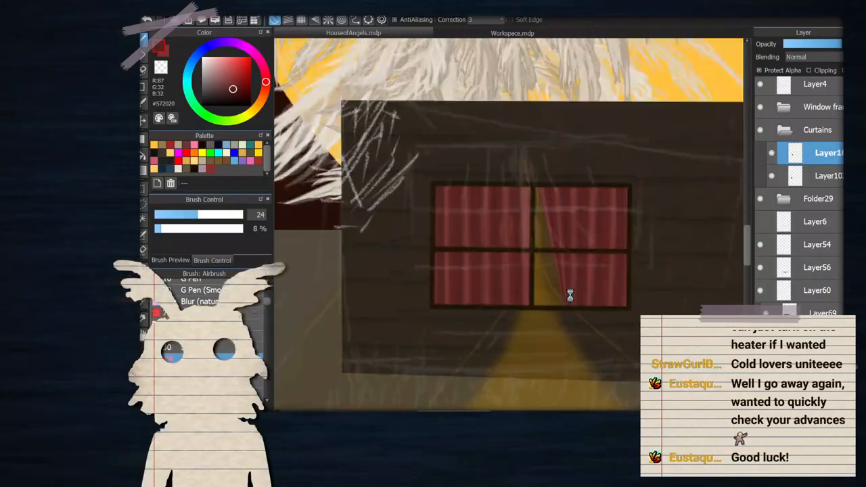
pyautogui.scroll(3, 598, 354)
pyautogui.scroll(-3, 487, 271)
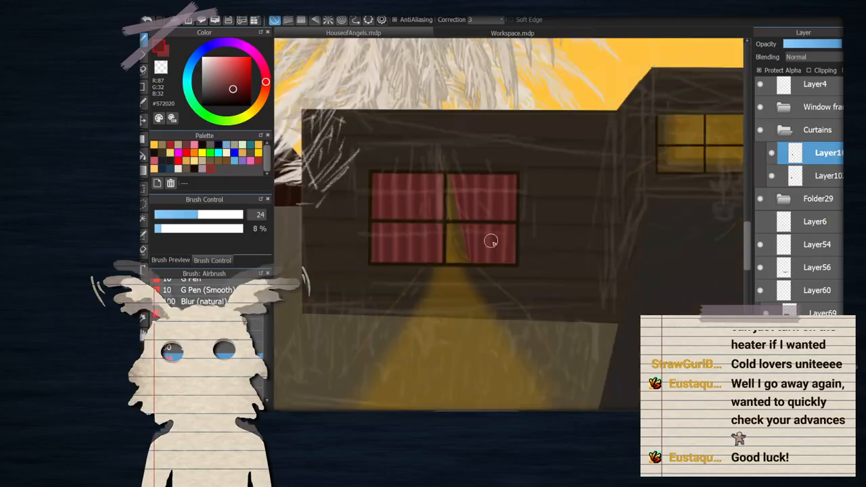
pyautogui.scroll(-1, 500, 280)
pyautogui.scroll(3, 460, 253)
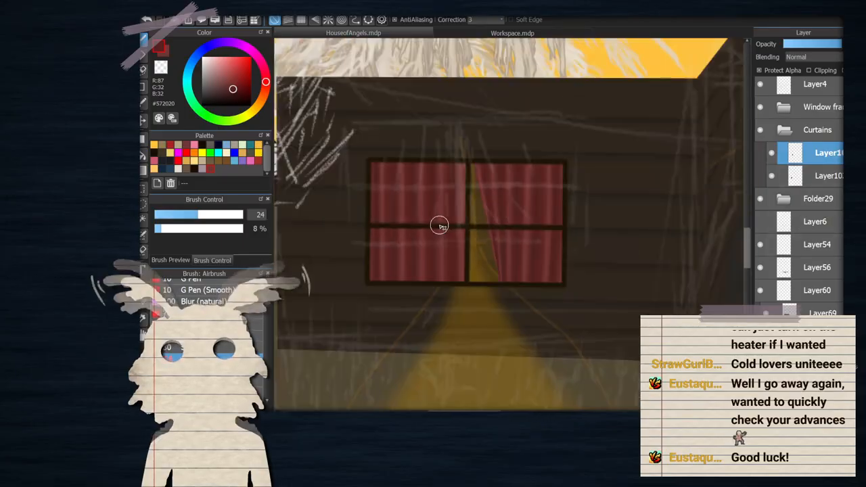
pyautogui.scroll(-2, 436, 224)
pyautogui.scroll(4, 406, 172)
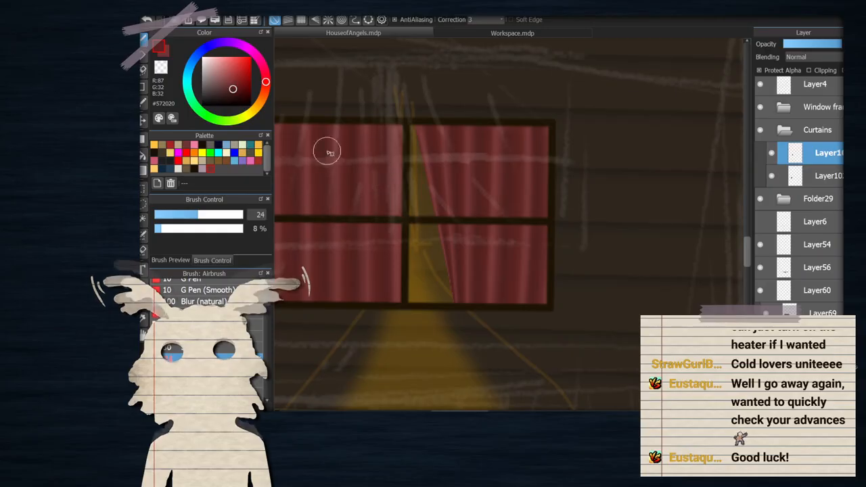
pyautogui.scroll(-2, 305, 166)
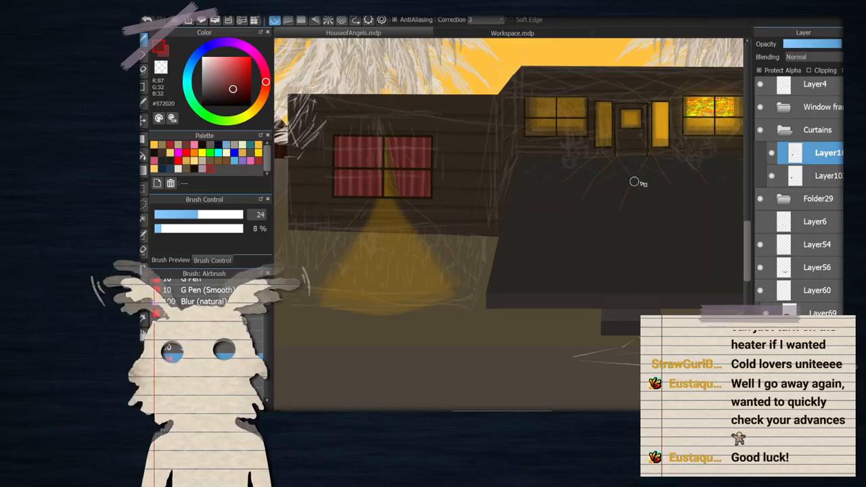
# Duplicate the straight curtain's layer and move a straight curtain over the main building's left window
pyautogui.click(837, 197)
pyautogui.click(832, 177)
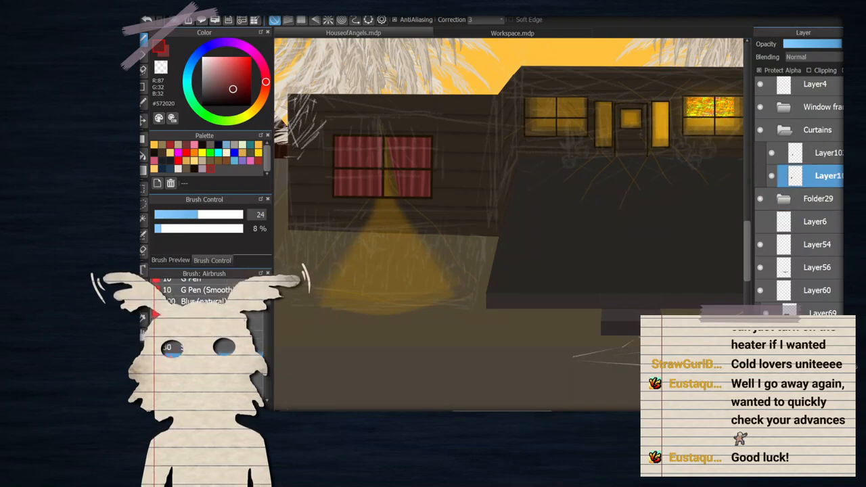
pyautogui.hotkey('ctrl', 'j')
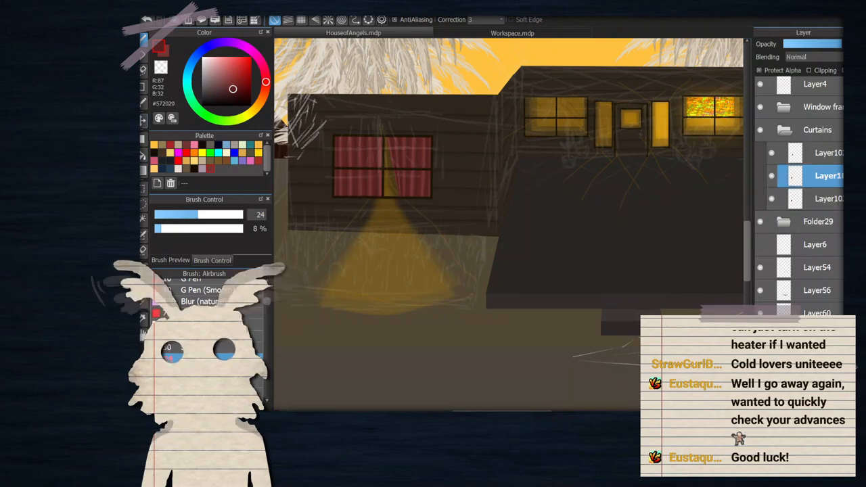
pyautogui.press('v')
pyautogui.click(798, 154)
pyautogui.moveTo(397, 174); pyautogui.dragTo(567, 133)
pyautogui.scroll(5, 567, 133)
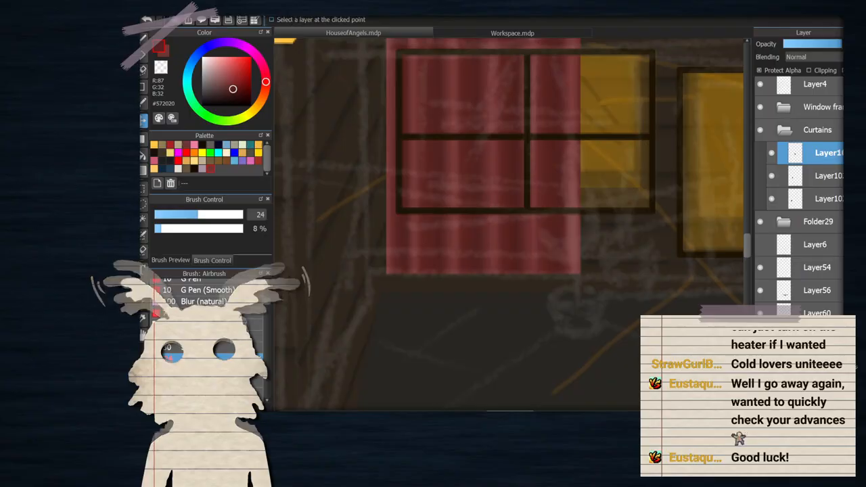
# Scale the straight curtain to fit the left half of the main building's left window, then duplicate it over the right half
pyautogui.hotkey('ctrl', 't')
pyautogui.scroll(-3, 541, 216)
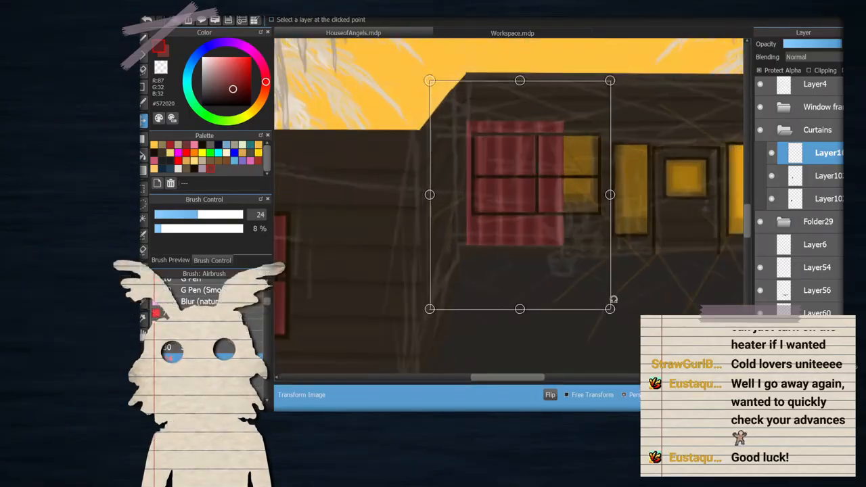
pyautogui.moveTo(610, 309); pyautogui.dragTo(580, 271)
pyautogui.moveTo(531, 207); pyautogui.dragTo(519, 194)
pyautogui.scroll(2, 519, 194)
pyautogui.moveTo(595, 293); pyautogui.dragTo(557, 260)
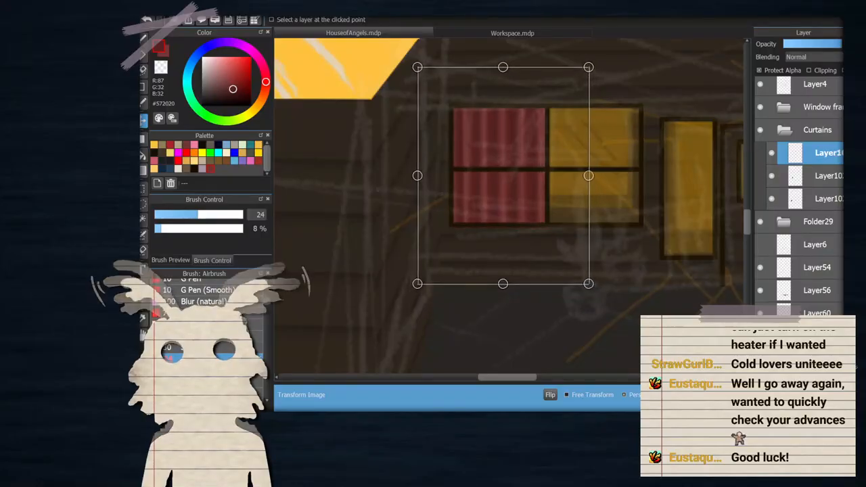
pyautogui.press('Return')
pyautogui.hotkey('ctrl', 'j')
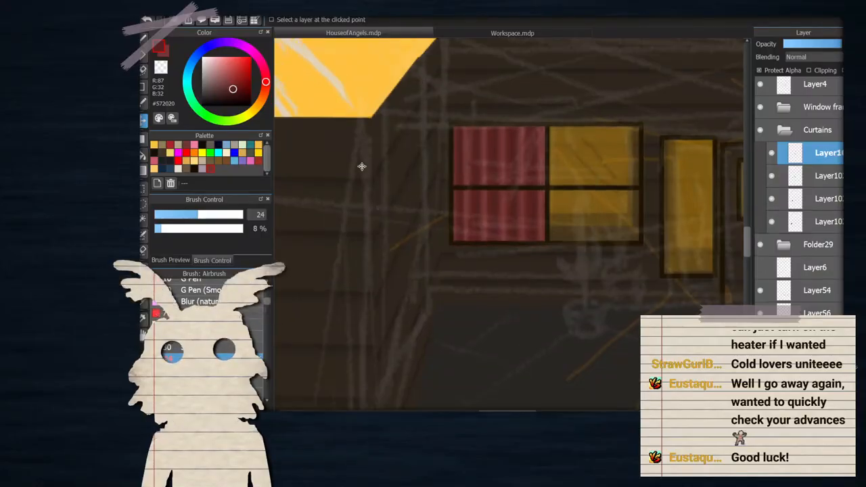
pyautogui.moveTo(533, 212); pyautogui.dragTo(629, 212)
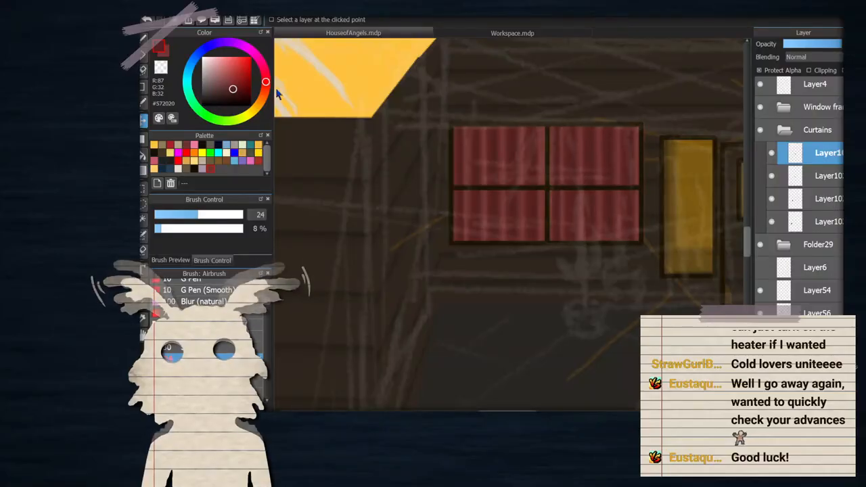
# Mesh-transform the right-half curtain so its inner edge sweeps diagonally outward toward the window's lower right corner, and apply it
pyautogui.click(278, 144)
pyautogui.moveTo(517, 181); pyautogui.dragTo(556, 183)
pyautogui.moveTo(514, 288); pyautogui.dragTo(600, 288)
pyautogui.moveTo(556, 184); pyautogui.dragTo(572, 181)
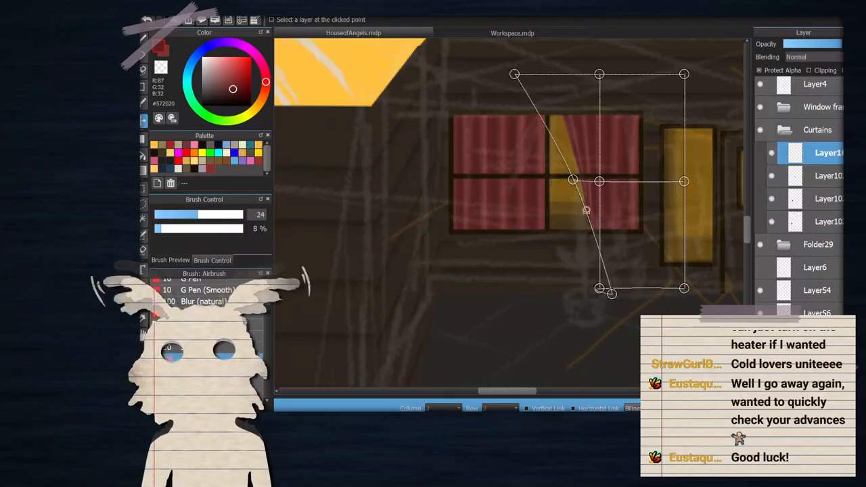
pyautogui.moveTo(599, 289); pyautogui.dragTo(651, 288)
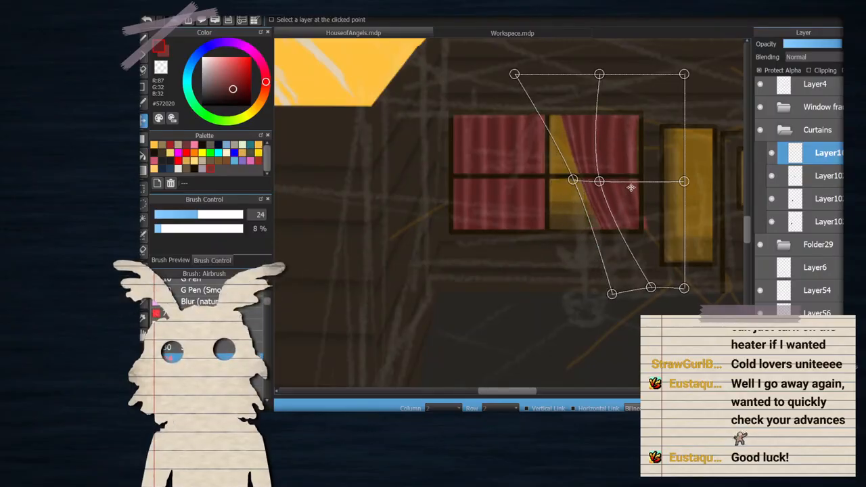
pyautogui.moveTo(599, 181); pyautogui.dragTo(606, 183)
pyautogui.moveTo(684, 181)
pyautogui.mouseDown()
pyautogui.moveTo(674, 181)
pyautogui.moveTo(686, 182)
pyautogui.mouseUp()
pyautogui.moveTo(685, 283); pyautogui.dragTo(633, 296)
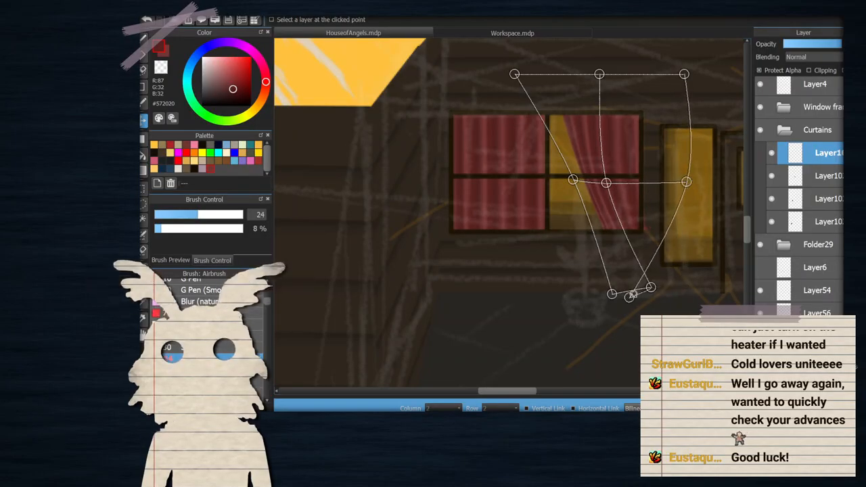
pyautogui.press('Return')
# Hide the straight curtain, then duplicate the drawn-back curtain and place the copy, flipped, over the window's left half
pyautogui.click(772, 175)
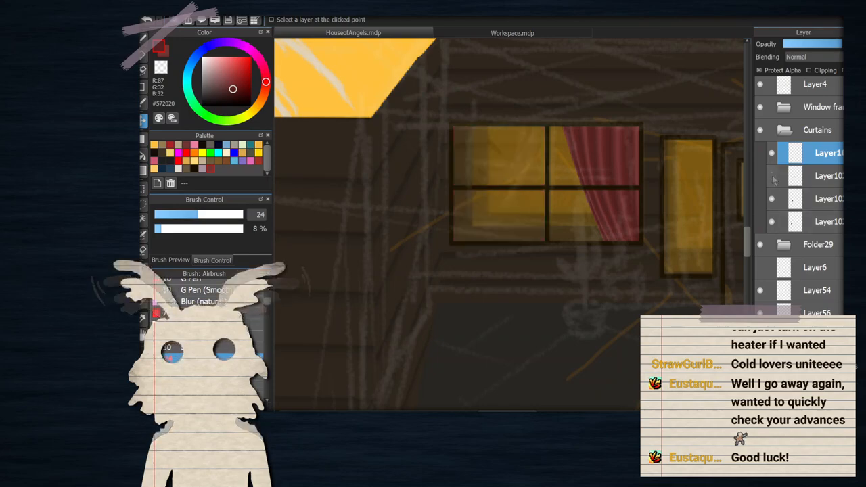
pyautogui.hotkey('ctrl', 'j')
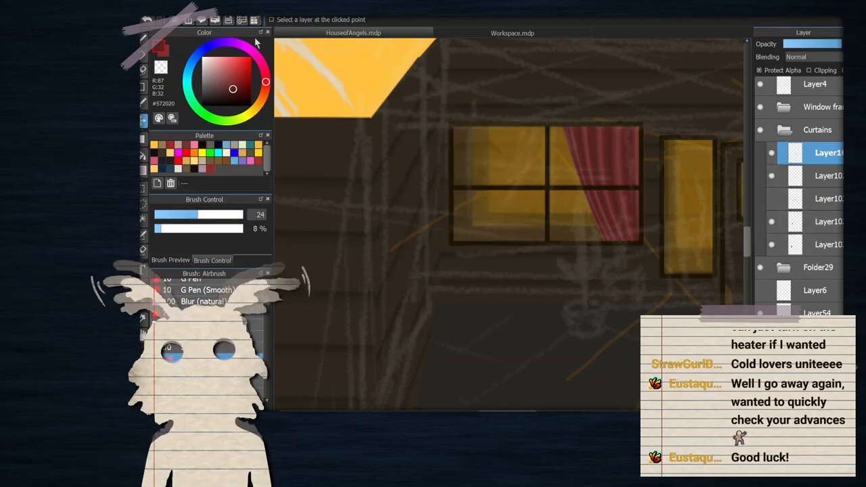
pyautogui.hotkey('ctrl', 't')
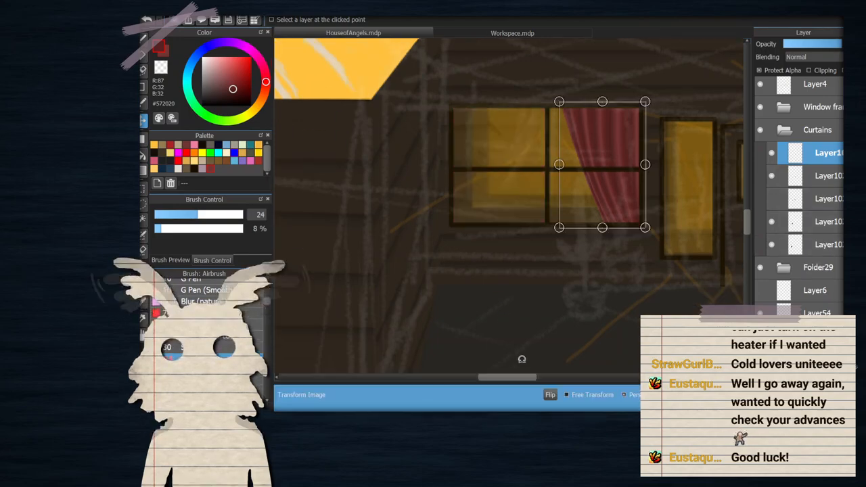
pyautogui.moveTo(592, 230); pyautogui.dragTo(496, 238)
pyautogui.click(550, 395)
pyautogui.moveTo(494, 205); pyautogui.dragTo(485, 201)
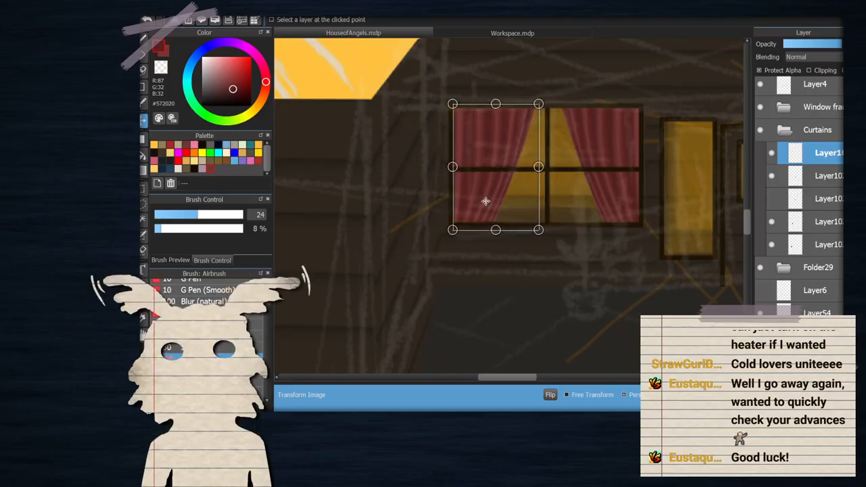
pyautogui.scroll(2, 464, 149)
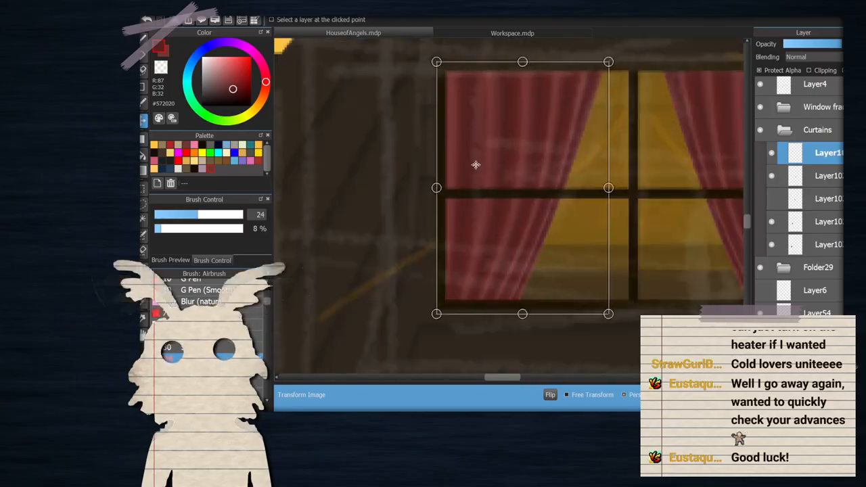
pyautogui.scroll(-2, 470, 162)
pyautogui.press('Return')
pyautogui.scroll(-3, 523, 219)
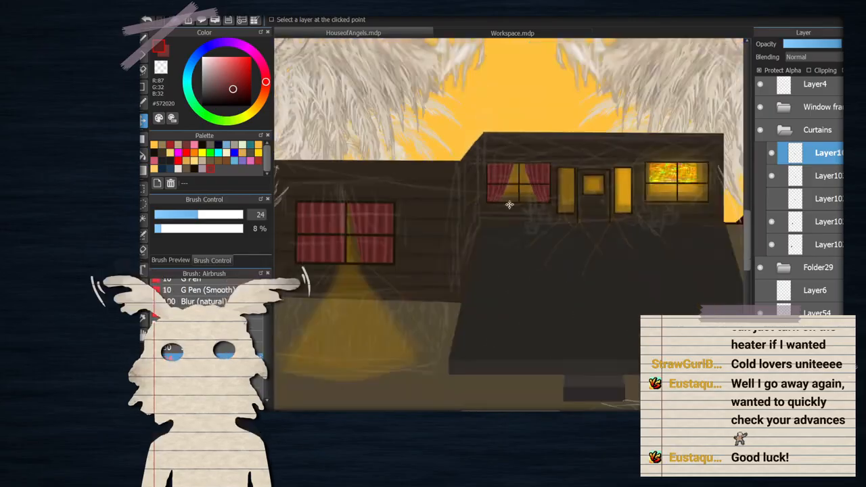
pyautogui.scroll(1, 522, 220)
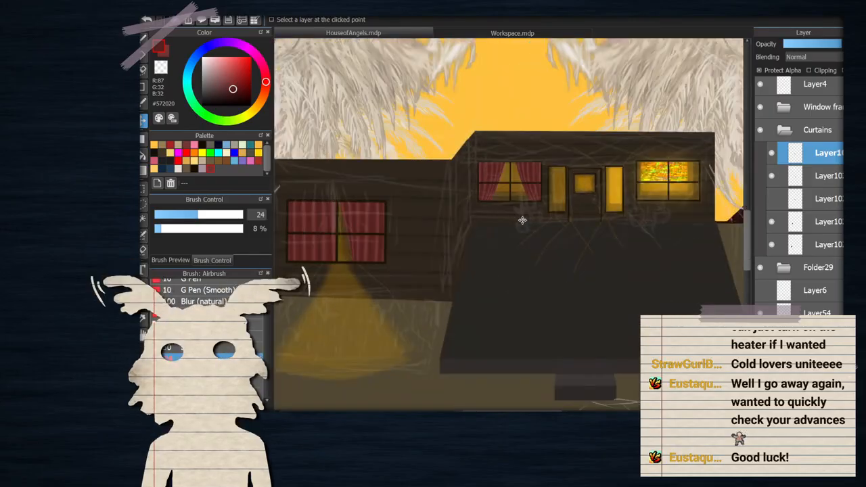
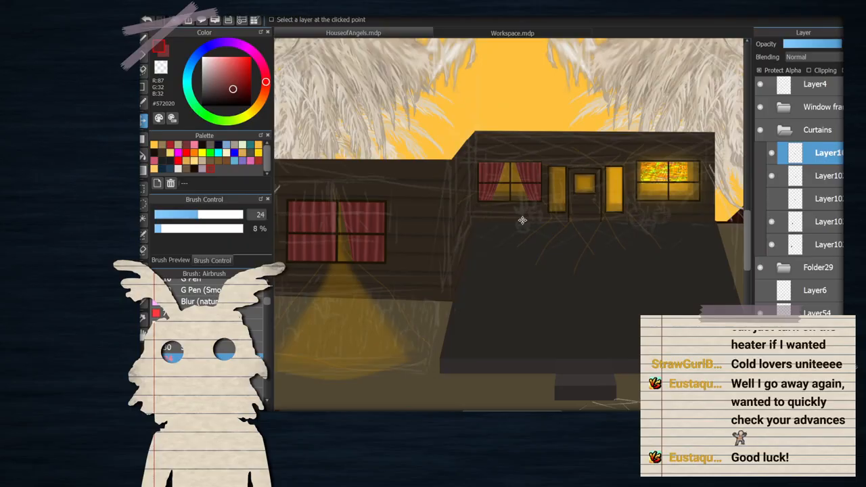
# Show the hidden straight curtain layer again and move that curtain to the left half of the main building's right window
pyautogui.scroll(-3, 526, 240)
pyautogui.scroll(3, 497, 196)
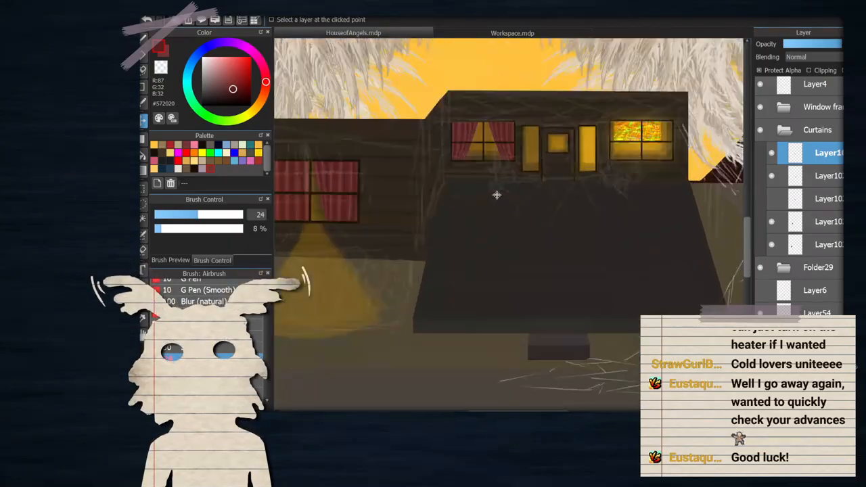
pyautogui.scroll(2, 497, 197)
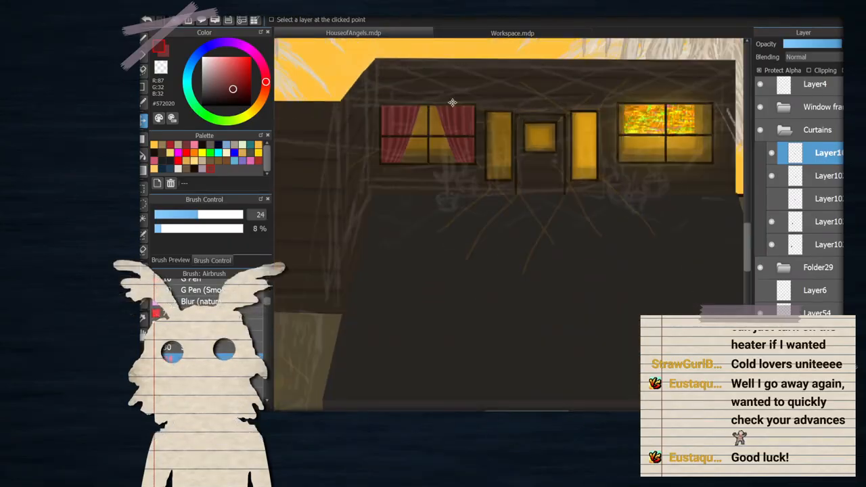
pyautogui.moveTo(766, 154)
pyautogui.mouseDown()
pyautogui.moveTo(771, 183)
pyautogui.moveTo(751, 206)
pyautogui.mouseUp()
pyautogui.moveTo(449, 164); pyautogui.dragTo(680, 198)
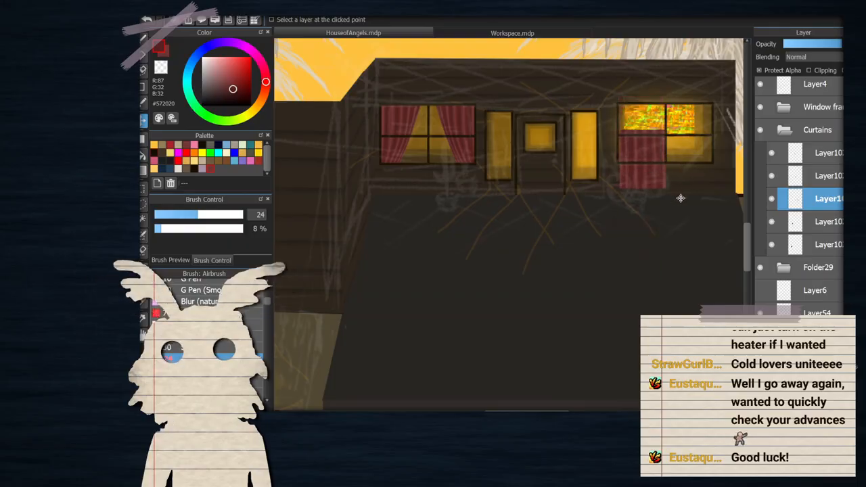
# Raise the straight curtain's layer above the window frames folder and try to mesh-transform its upper edge into a sagging curve
pyautogui.moveTo(816, 198); pyautogui.dragTo(810, 95)
pyautogui.scroll(2, 664, 151)
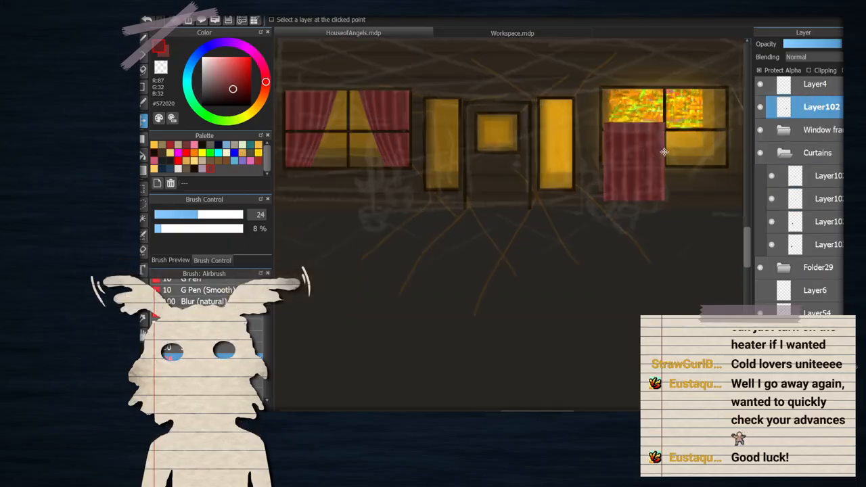
pyautogui.scroll(2, 664, 152)
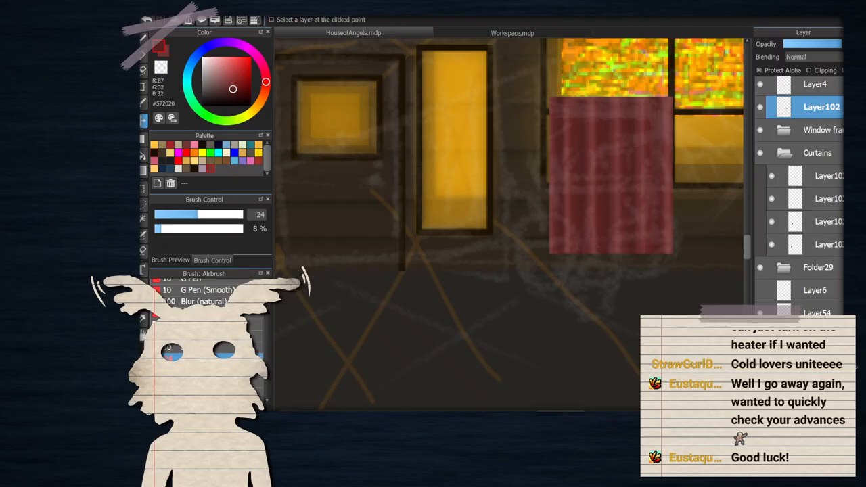
pyautogui.click(267, 148)
pyautogui.scroll(-2, 601, 136)
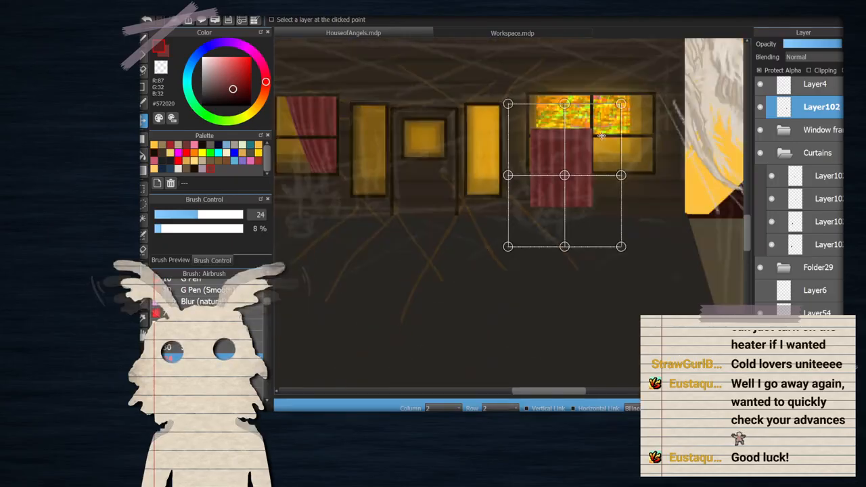
pyautogui.moveTo(566, 104); pyautogui.dragTo(560, 155)
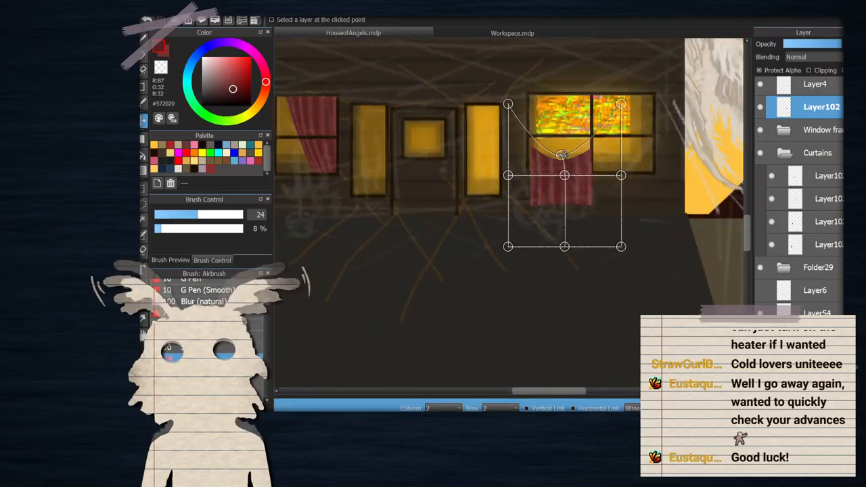
pyautogui.moveTo(621, 109); pyautogui.dragTo(614, 119)
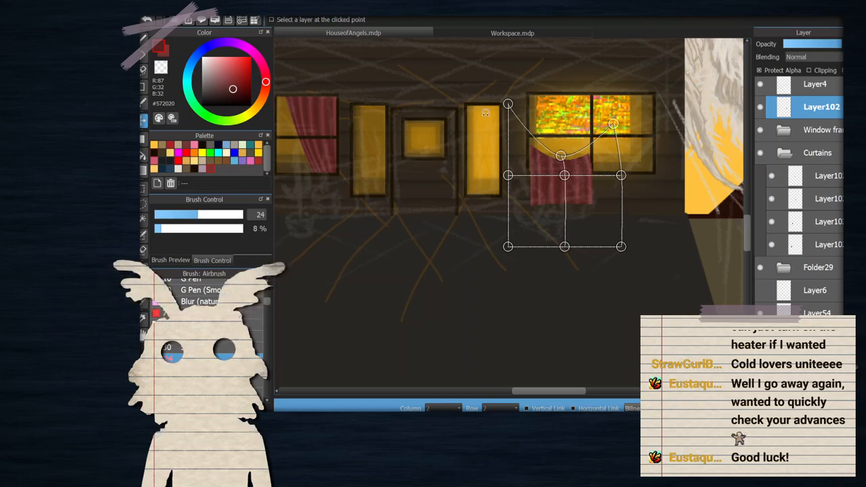
pyautogui.moveTo(509, 113); pyautogui.dragTo(510, 135)
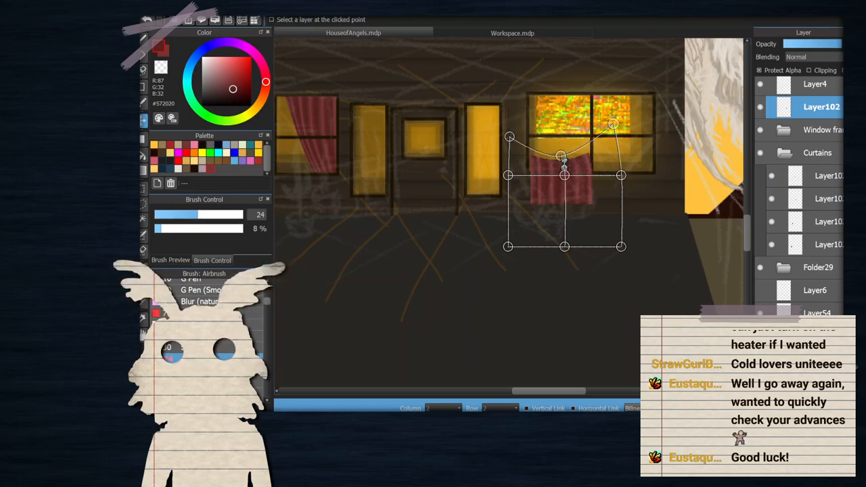
# Try to mesh-transform the curtain into a short flared drape spreading down and left outside the window, and apply it
pyautogui.scroll(2, 563, 161)
pyautogui.moveTo(451, 328); pyautogui.dragTo(356, 350)
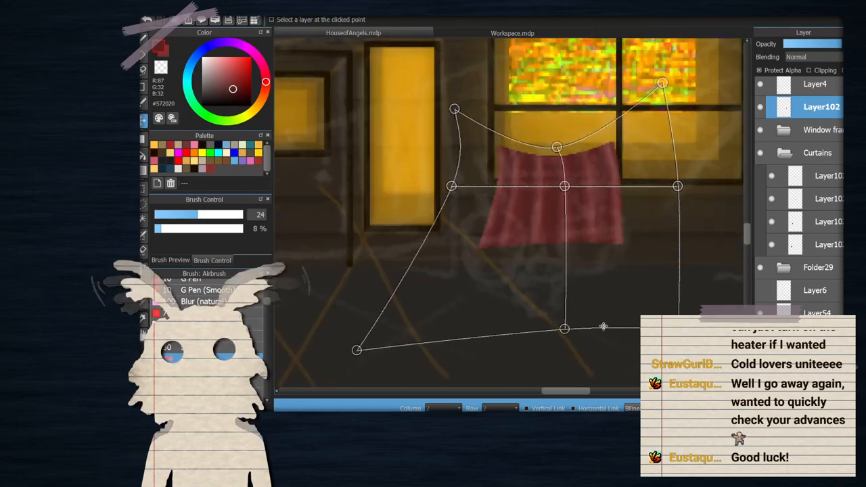
pyautogui.moveTo(564, 329); pyautogui.dragTo(495, 364)
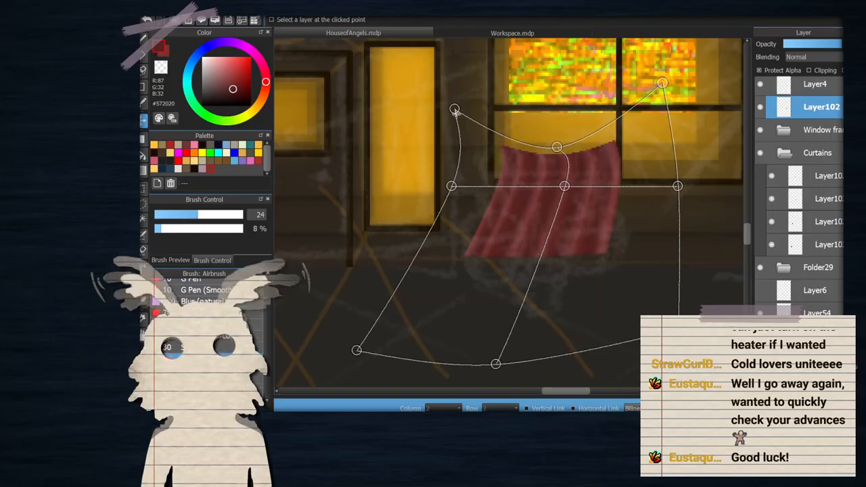
pyautogui.moveTo(455, 109); pyautogui.dragTo(441, 166)
pyautogui.moveTo(527, 169); pyautogui.dragTo(525, 176)
pyautogui.moveTo(660, 89); pyautogui.dragTo(636, 178)
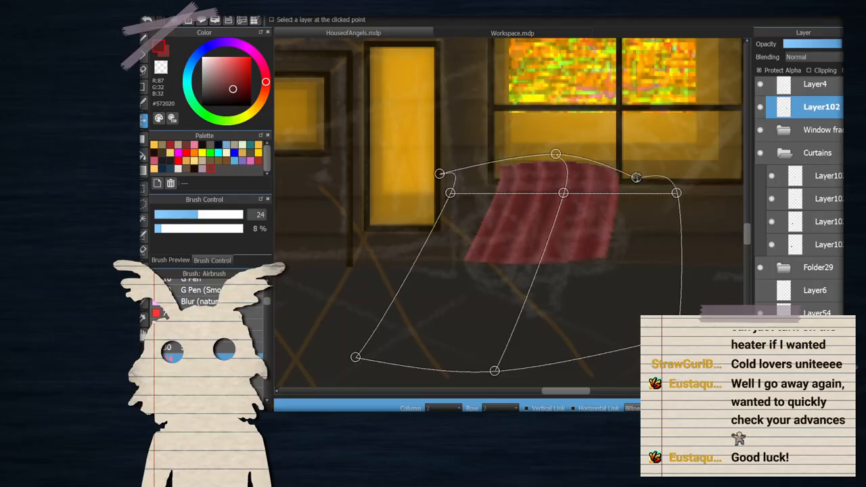
pyautogui.moveTo(439, 180); pyautogui.dragTo(532, 184)
pyautogui.scroll(-2, 596, 179)
pyautogui.moveTo(634, 262); pyautogui.dragTo(665, 234)
pyautogui.moveTo(544, 278)
pyautogui.mouseDown()
pyautogui.moveTo(551, 265)
pyautogui.moveTo(546, 285)
pyautogui.mouseUp()
pyautogui.scroll(1, 574, 226)
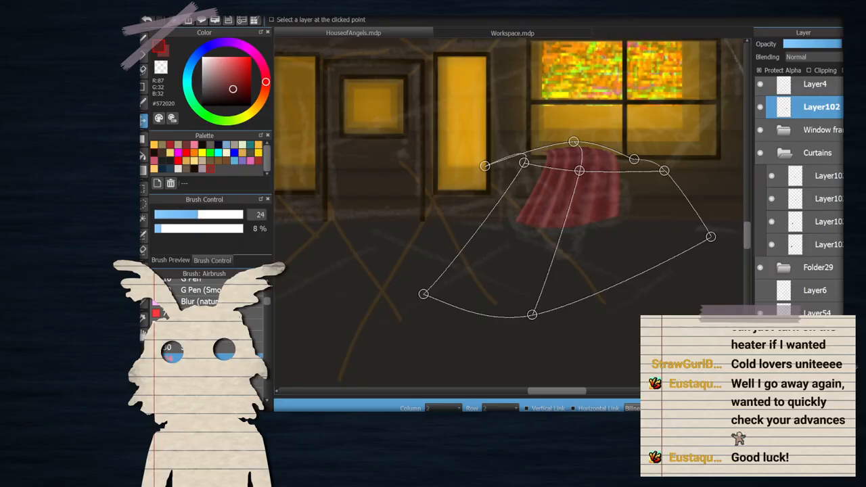
pyautogui.press('Return')
# Delete the flared curtain's layer, then undo back to the straight curtain inside the Curtains folder
pyautogui.scroll(-3, 528, 232)
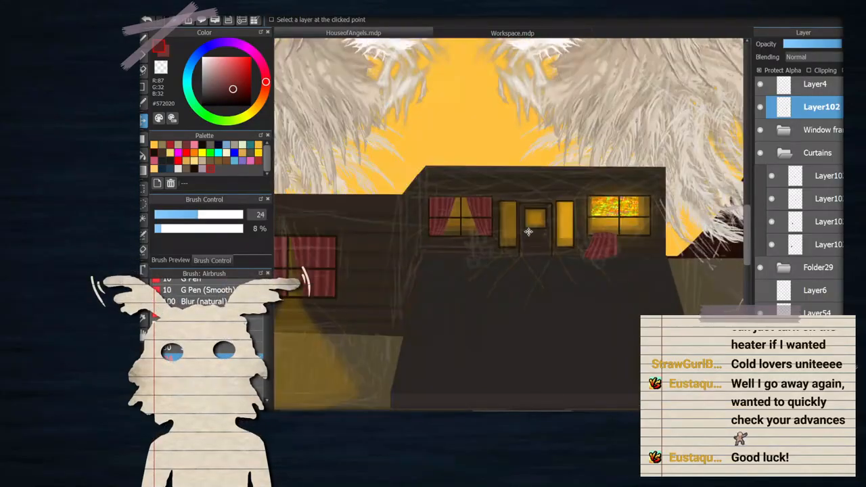
pyautogui.press('Delete')
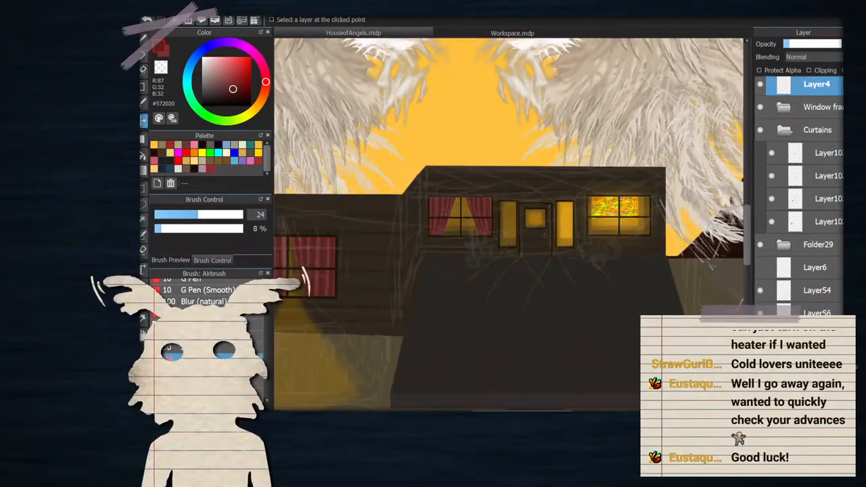
pyautogui.scroll(5, 607, 188)
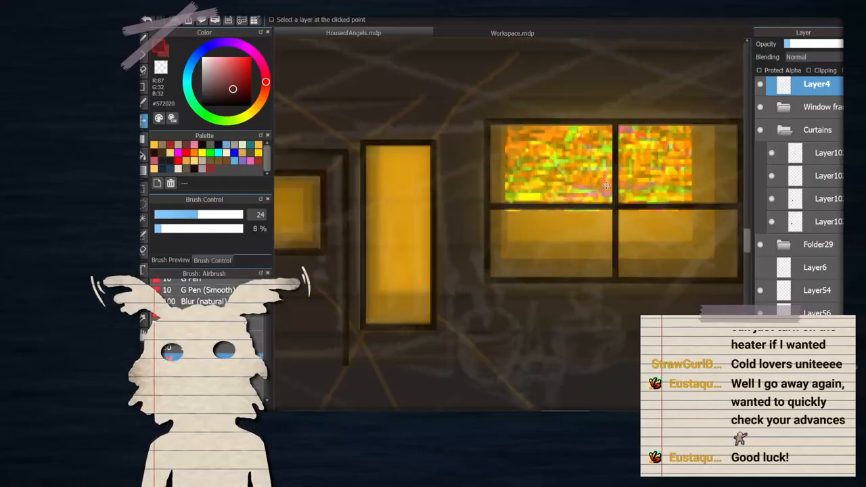
pyautogui.click(807, 151)
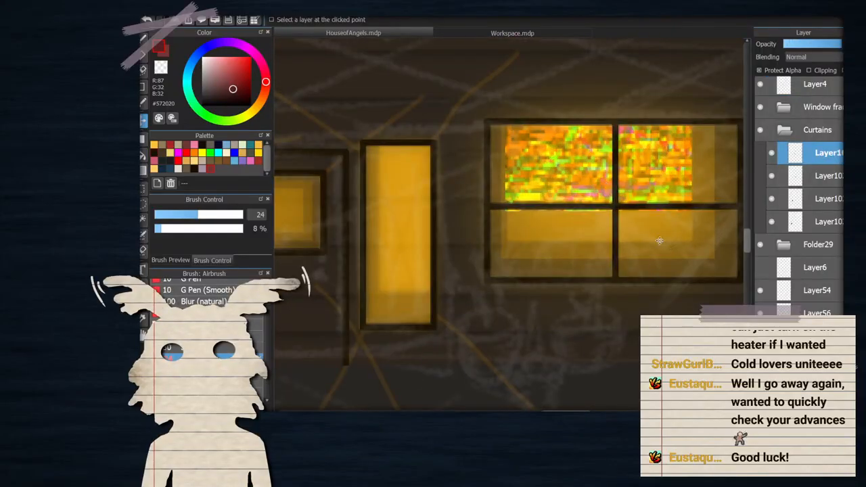
pyautogui.scroll(-3, 658, 240)
pyautogui.hotkey('ctrl', 'z')
pyautogui.hotkey('ctrl', 'z')
pyautogui.hotkey('ctrl', 'z')
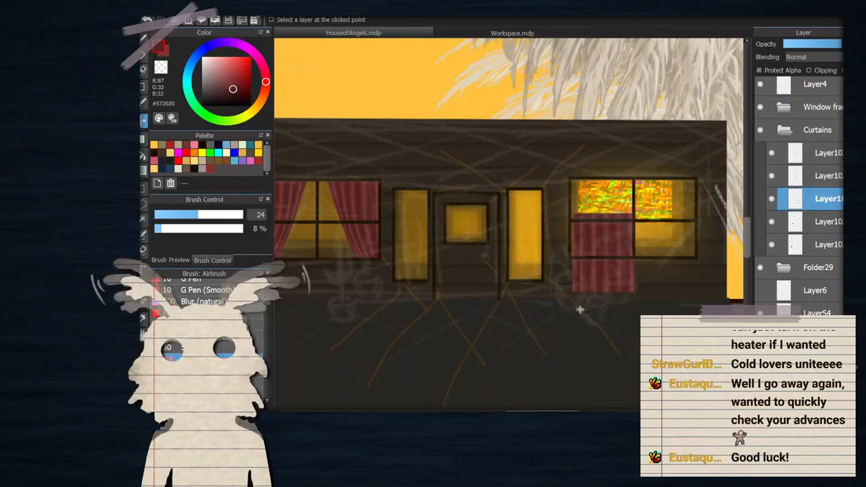
# Move the straight curtain up so it covers the left half of the main building's right window
pyautogui.moveTo(605, 277); pyautogui.dragTo(601, 244)
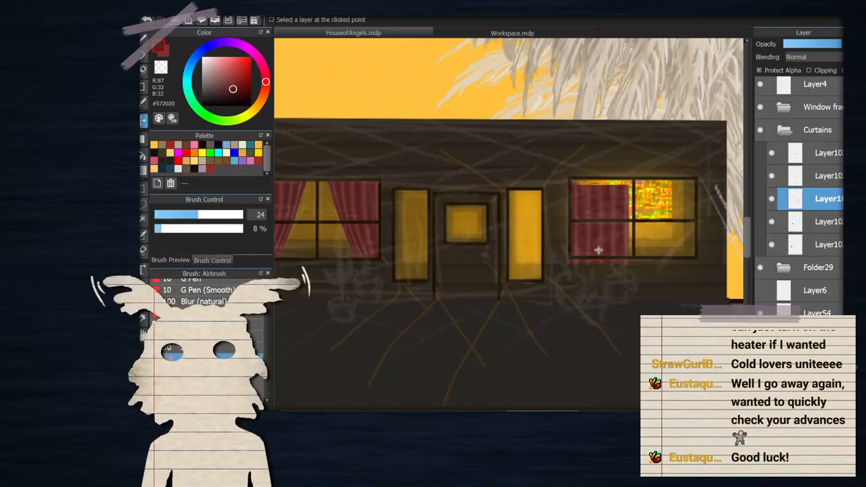
pyautogui.scroll(2, 618, 226)
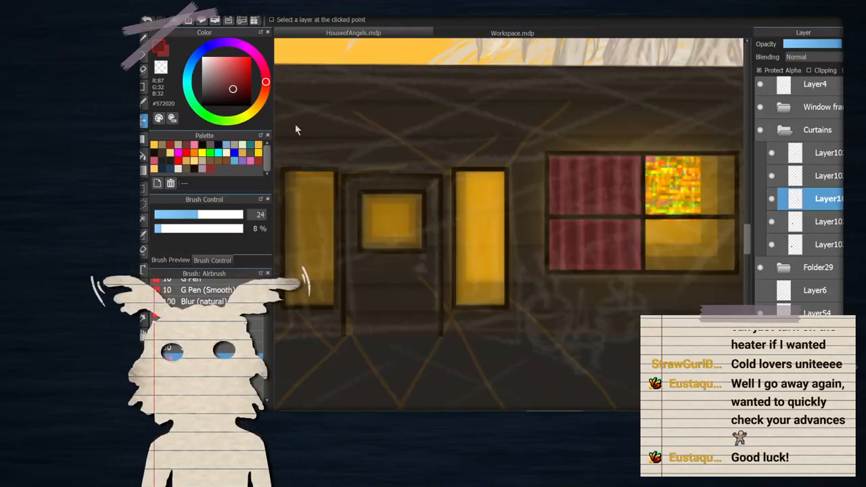
# Duplicate the straight curtain's layer and hide the lower copy as a backup
pyautogui.click(813, 404)
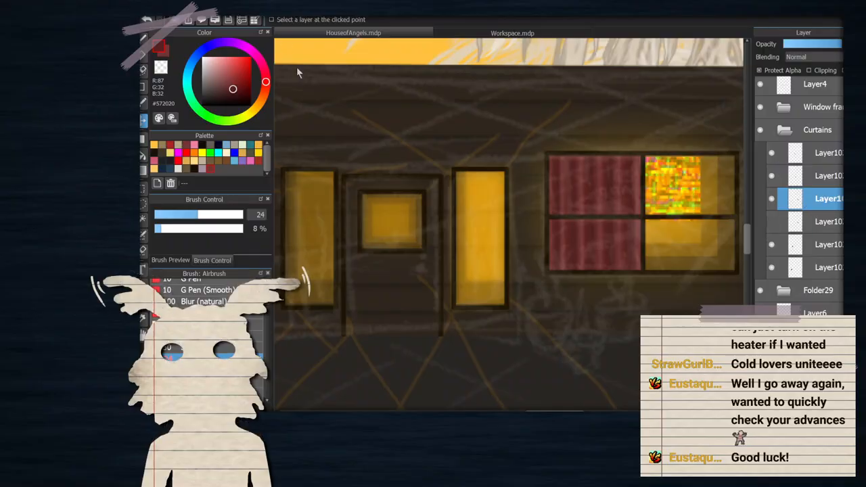
pyautogui.hotkey('ctrl', 't')
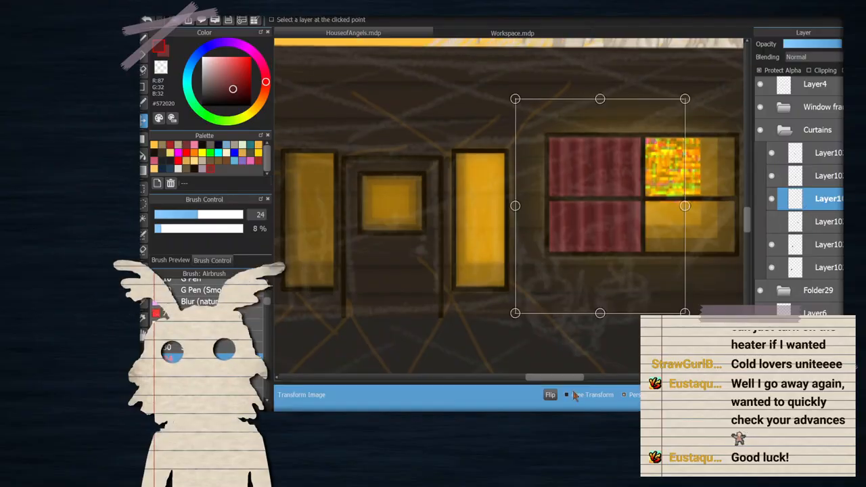
pyautogui.click(728, 395)
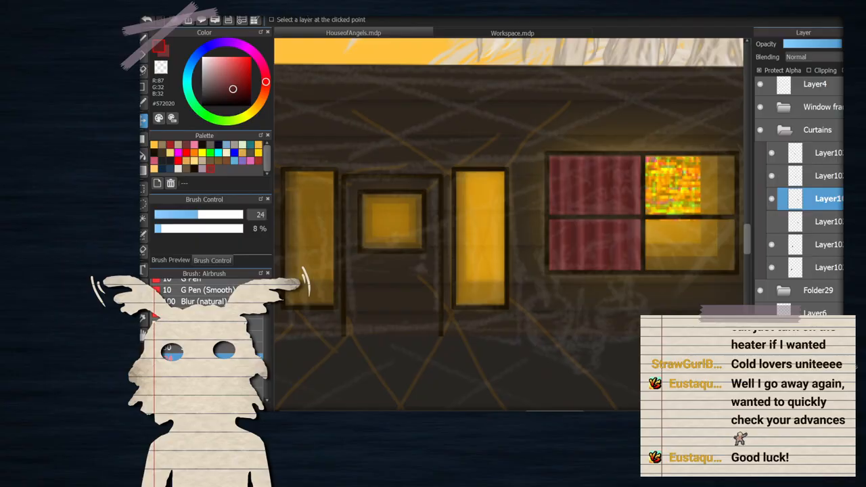
# Mesh-transform the visible curtain, pulling its right edge inward and bowing its middle and left edge out toward the left
pyautogui.click(290, 150)
pyautogui.moveTo(685, 213); pyautogui.dragTo(627, 217)
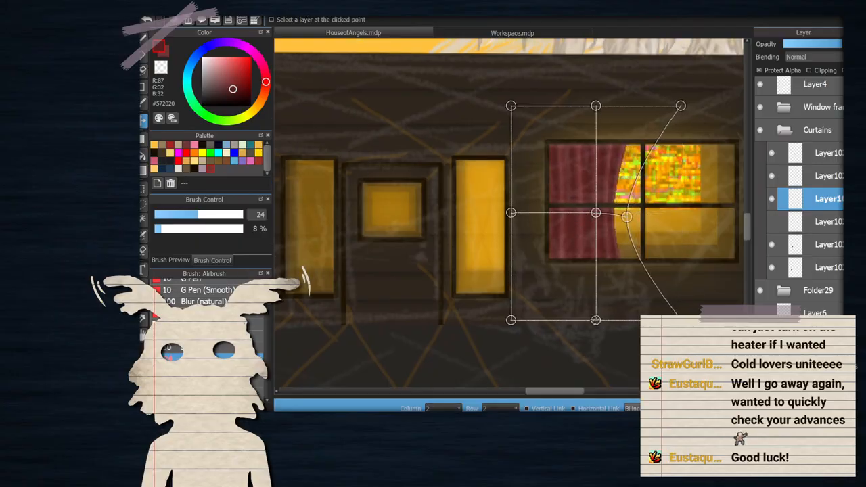
pyautogui.moveTo(595, 319); pyautogui.dragTo(526, 305)
pyautogui.moveTo(595, 213); pyautogui.dragTo(496, 211)
pyautogui.moveTo(595, 106); pyautogui.dragTo(589, 103)
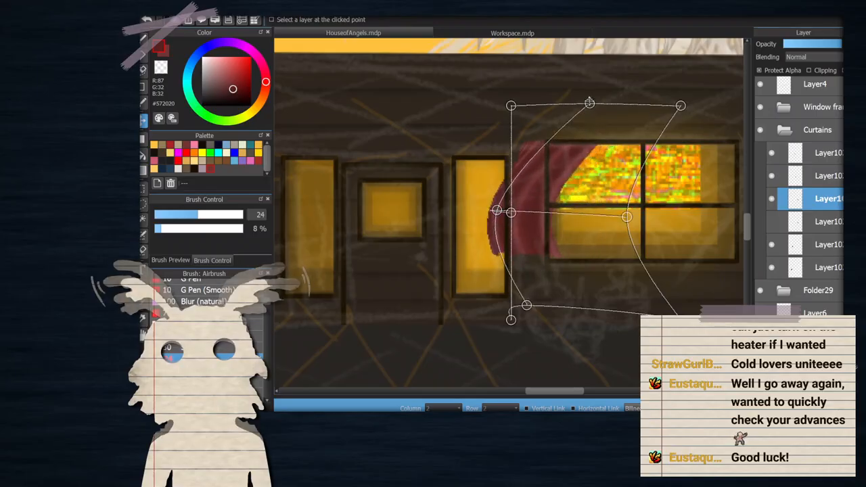
pyautogui.moveTo(526, 305)
pyautogui.mouseDown()
pyautogui.moveTo(548, 312)
pyautogui.moveTo(541, 309)
pyautogui.mouseUp()
pyautogui.moveTo(511, 211)
pyautogui.mouseDown()
pyautogui.moveTo(545, 211)
pyautogui.moveTo(454, 211)
pyautogui.moveTo(522, 211)
pyautogui.mouseUp()
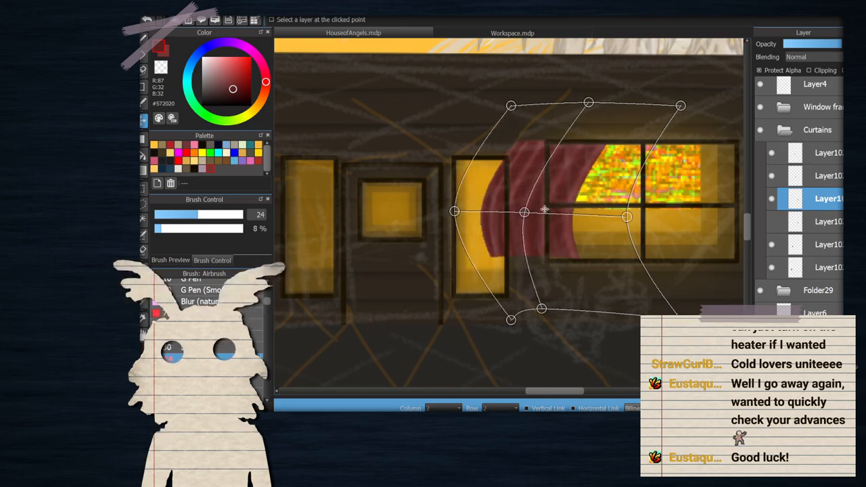
# Reshape the mesh so the curtain slants down to the left across the window's left half, and apply the transform
pyautogui.moveTo(541, 309); pyautogui.dragTo(457, 280)
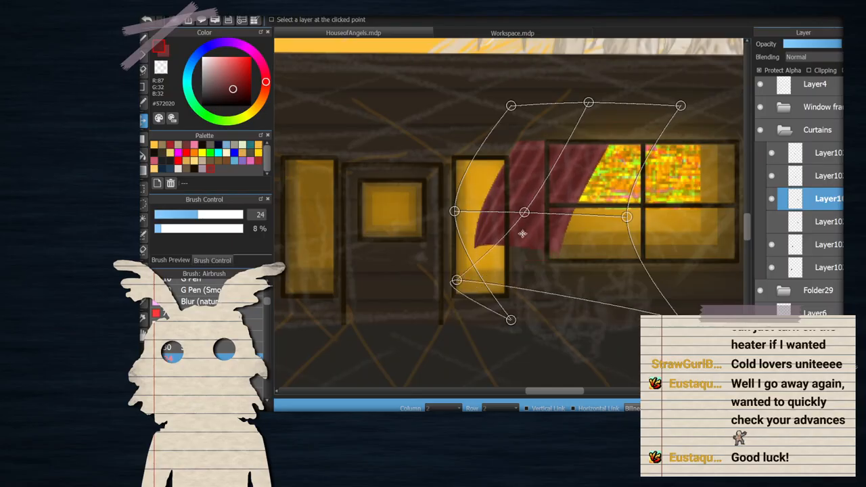
pyautogui.moveTo(524, 212); pyautogui.dragTo(537, 236)
pyautogui.moveTo(589, 103); pyautogui.dragTo(581, 86)
pyautogui.moveTo(626, 217); pyautogui.dragTo(600, 214)
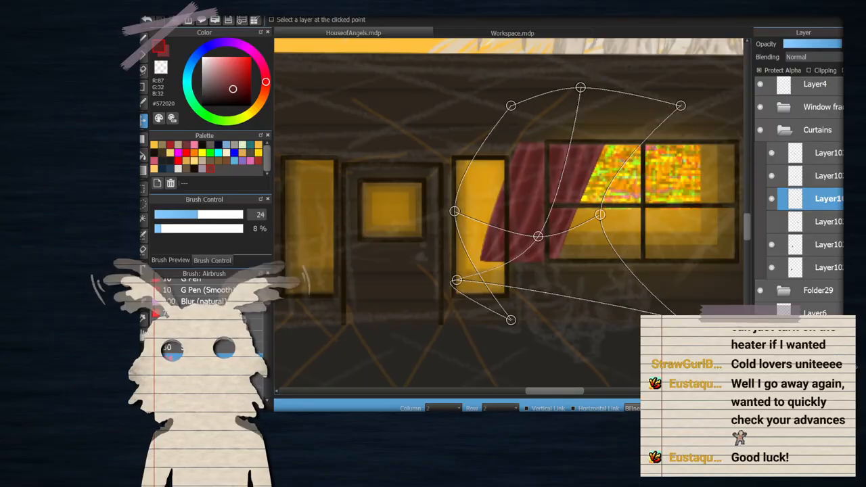
pyautogui.press('Return')
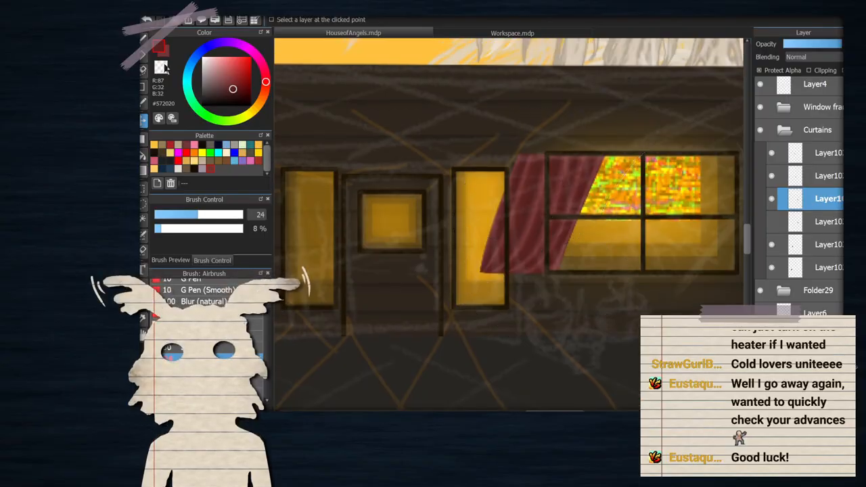
# Erase the part of the slanted curtain outside the window's left frame using transparent filled rectangles
pyautogui.click(144, 138)
pyautogui.moveTo(476, 118)
pyautogui.mouseDown()
pyautogui.moveTo(487, 213)
pyautogui.moveTo(543, 334)
pyautogui.mouseUp()
pyautogui.moveTo(534, 283); pyautogui.dragTo(545, 285)
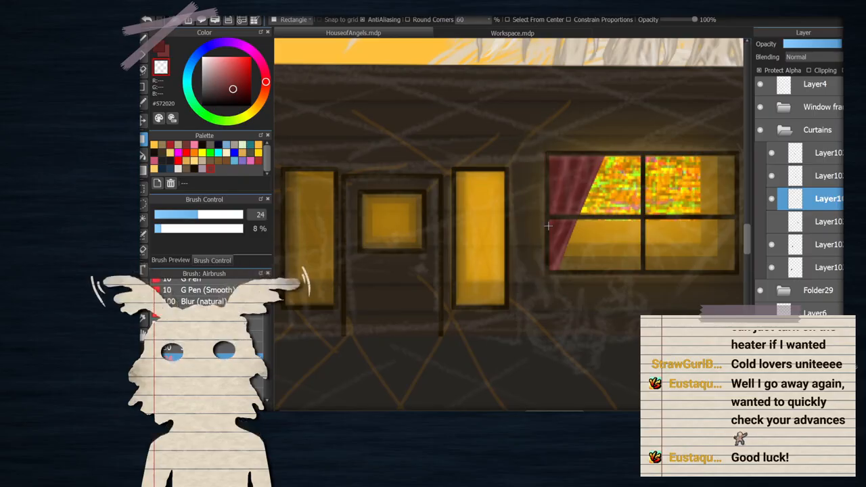
pyautogui.moveTo(632, 149); pyautogui.dragTo(633, 150)
# Examine the curtains on all of the house's windows from several zoom levels
pyautogui.scroll(-3, 552, 210)
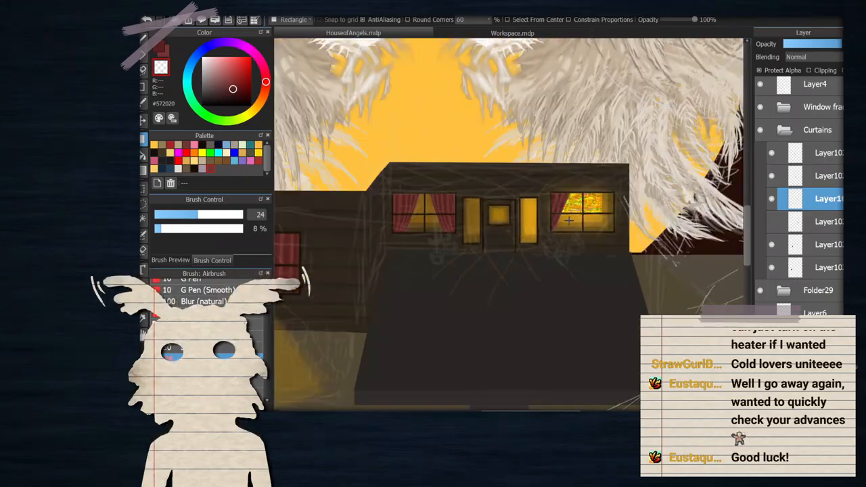
pyautogui.scroll(1, 563, 226)
pyautogui.scroll(-1, 509, 208)
pyautogui.scroll(2, 448, 206)
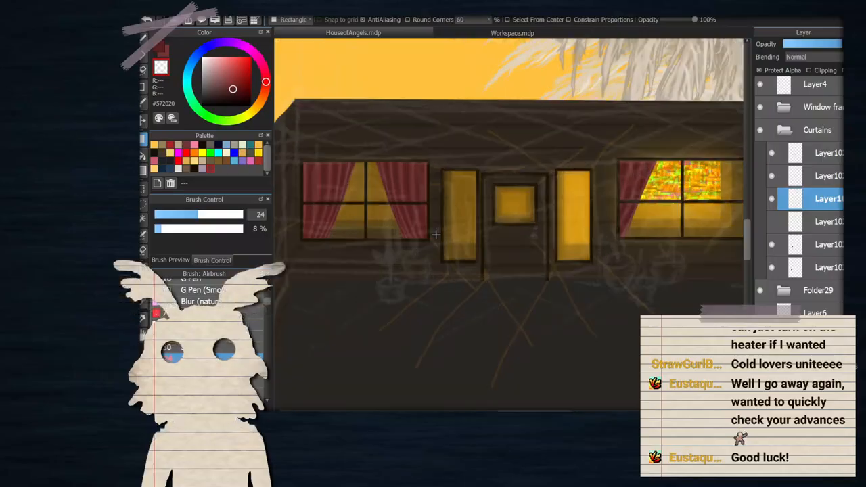
pyautogui.scroll(-3, 436, 235)
pyautogui.scroll(1, 376, 243)
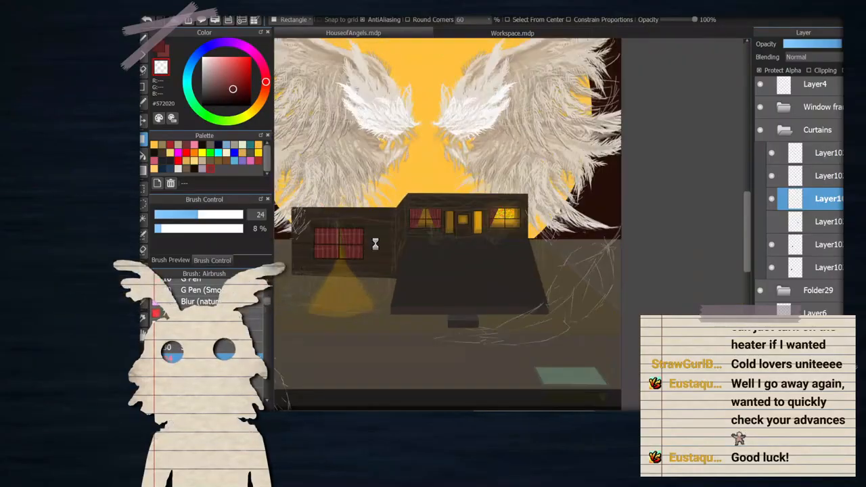
pyautogui.scroll(2, 452, 223)
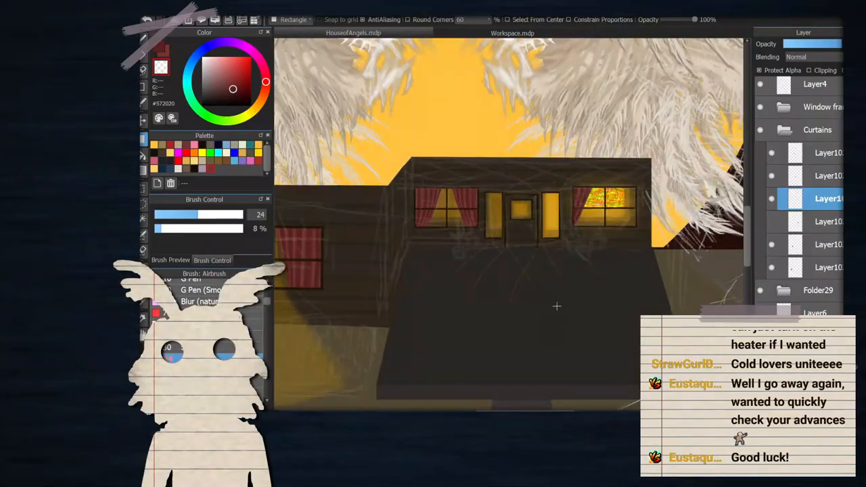
pyautogui.scroll(2, 516, 242)
pyautogui.scroll(2, 791, 162)
# Expand the window frames folder, identify the frame layer of the narrow window right of the door by toggling visibility, and select it
pyautogui.click(784, 148)
pyautogui.click(784, 127)
pyautogui.click(812, 150)
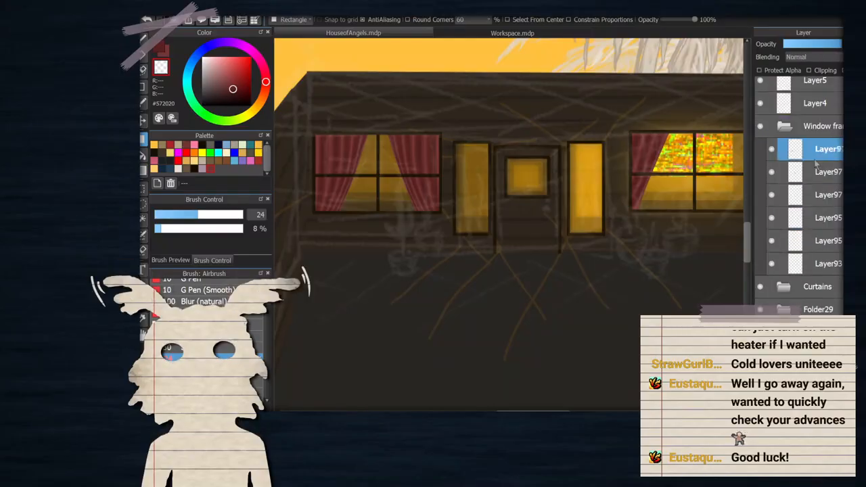
pyautogui.click(774, 150)
pyautogui.click(772, 173)
pyautogui.click(772, 172)
pyautogui.click(771, 194)
pyautogui.click(771, 194)
pyautogui.click(771, 218)
pyautogui.click(771, 218)
pyautogui.click(815, 218)
# Sample the dark brown #1D1403 from the narrow window's frame and switch to the straight-line shape brush
pyautogui.scroll(4, 591, 205)
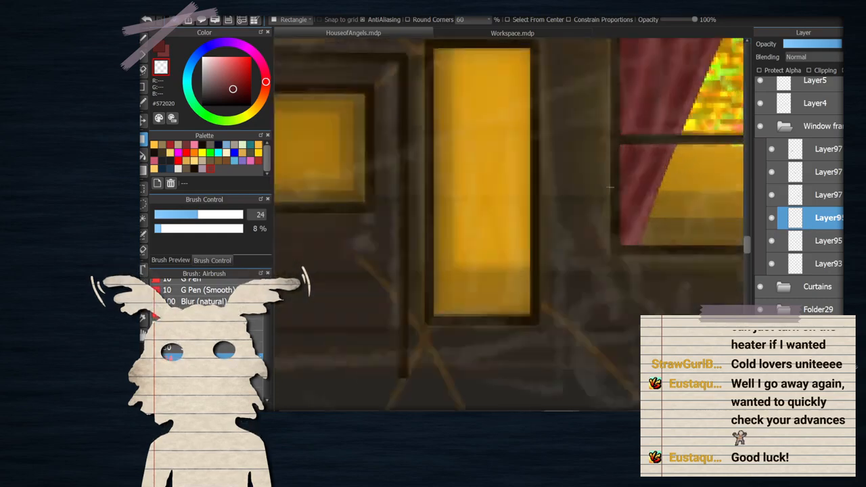
pyautogui.scroll(-2, 592, 205)
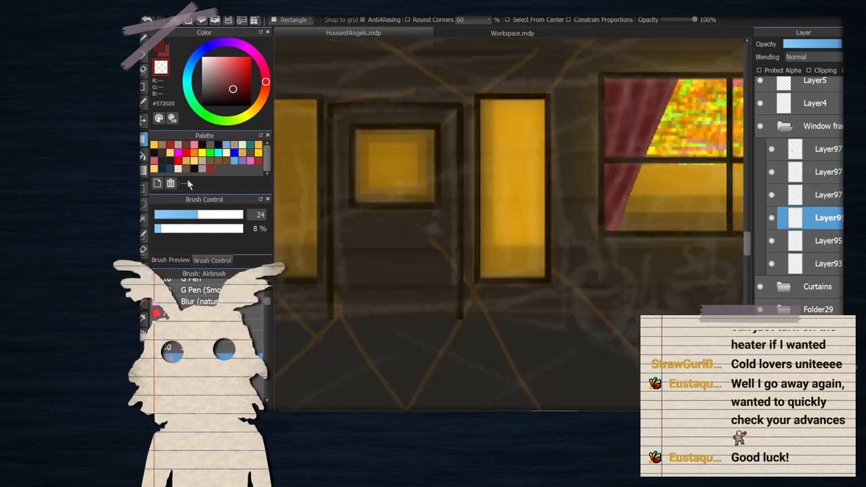
pyautogui.press('g')
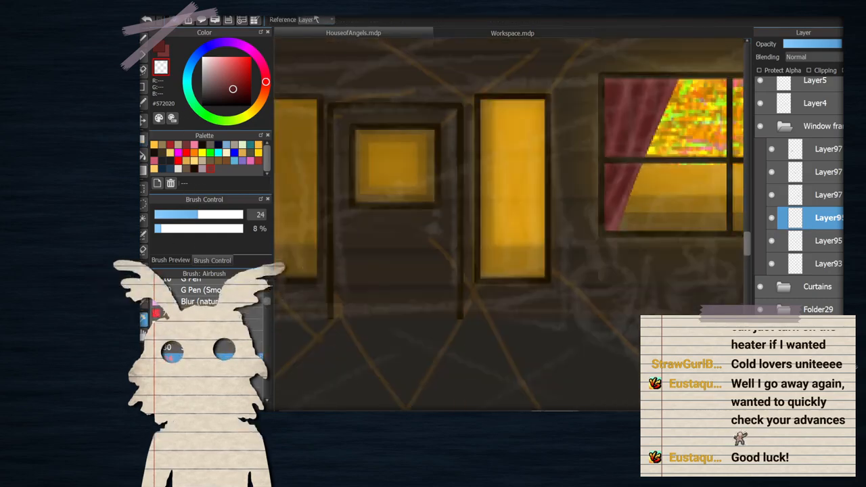
pyautogui.keyDown('alt'); pyautogui.click(546, 92); pyautogui.keyUp('alt')
pyautogui.click(142, 90)
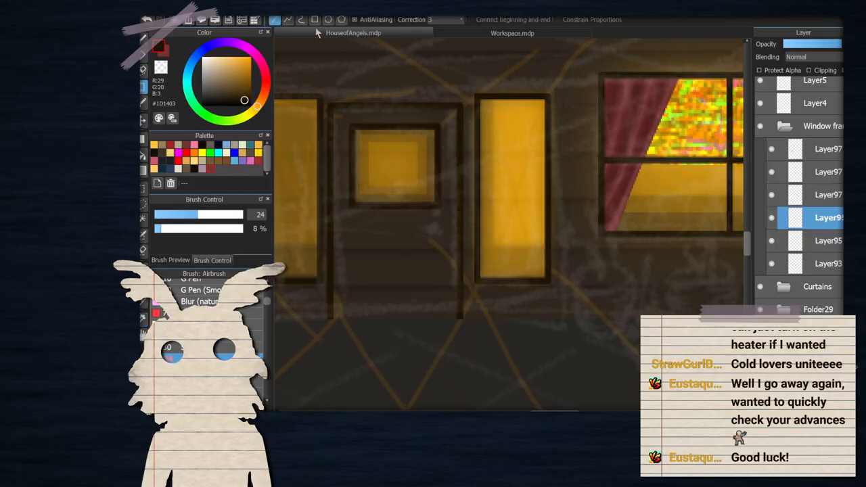
# Choose the Pencil brush and set its size to 4.7 and its opacity to 100%
pyautogui.moveTo(178, 232); pyautogui.dragTo(244, 229)
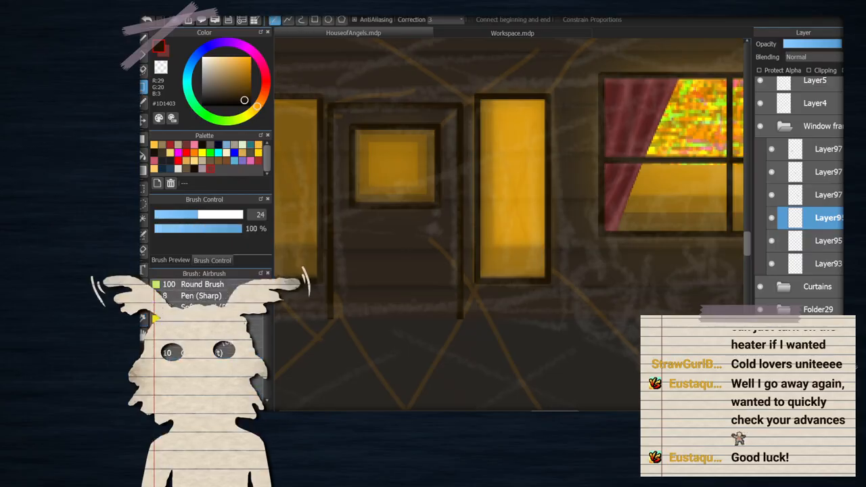
pyautogui.scroll(-3, 203, 298)
pyautogui.scroll(-3, 203, 298)
pyautogui.click(203, 325)
pyautogui.click(163, 216)
pyautogui.moveTo(227, 228); pyautogui.dragTo(245, 229)
pyautogui.click(163, 215)
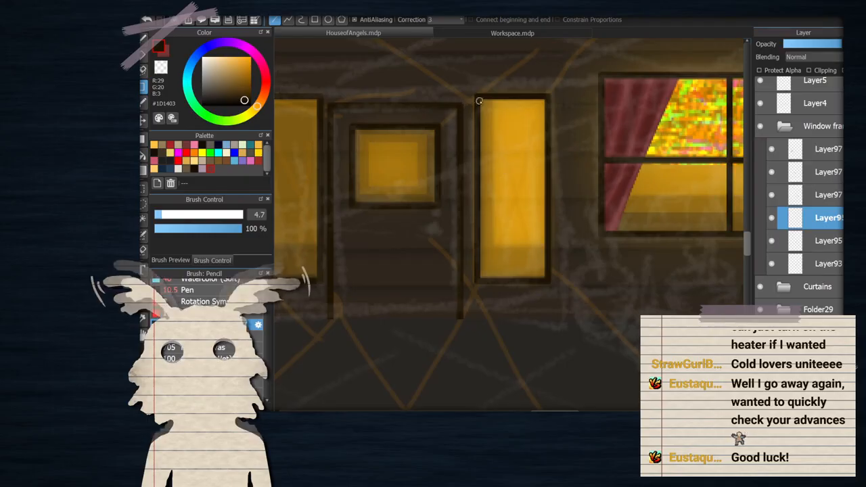
# Try to draw diagonal bars across the upper part of the narrow window right of the door, and undo them
pyautogui.moveTo(528, 151); pyautogui.dragTo(549, 161)
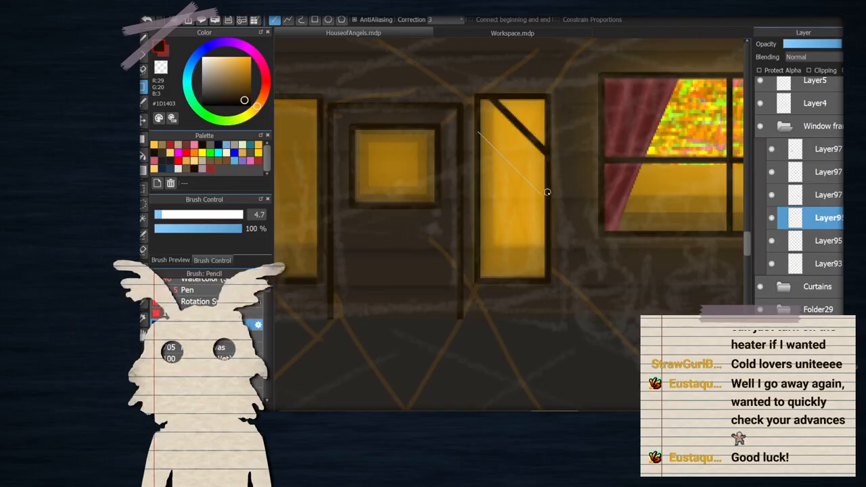
pyautogui.hotkey('ctrl', 'z')
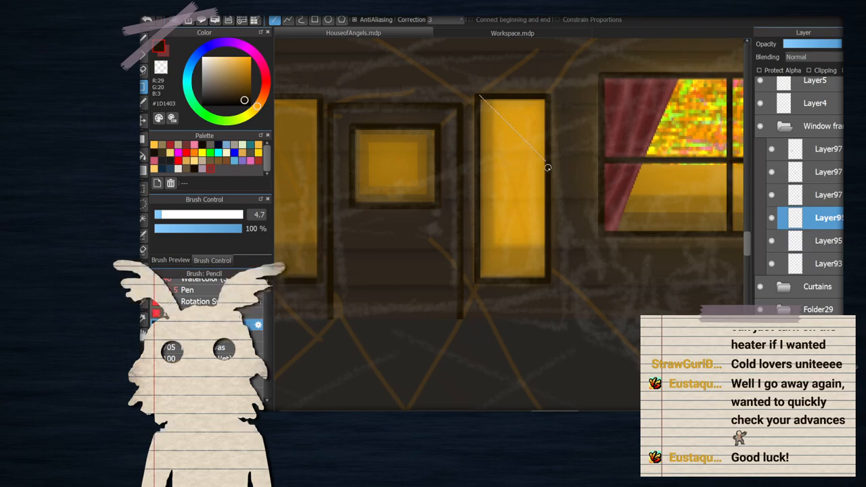
pyautogui.moveTo(547, 167); pyautogui.dragTo(548, 165)
pyautogui.hotkey('ctrl', 'z')
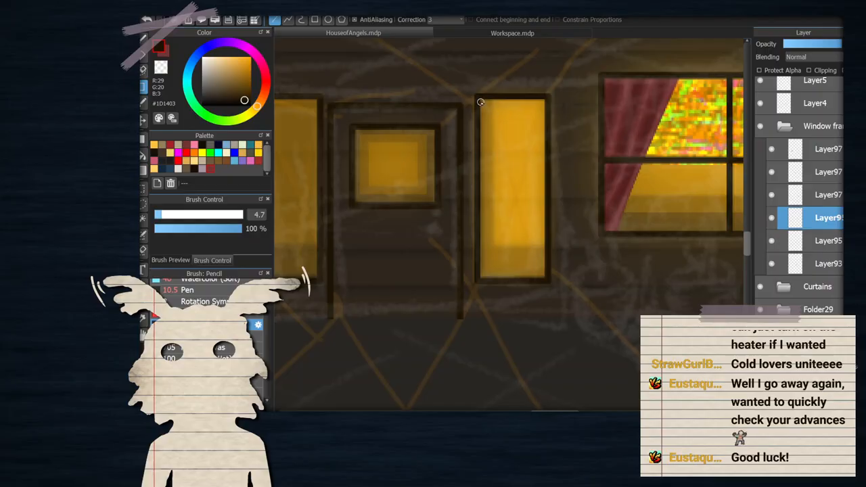
# Try diagonal muntin lines from the narrow window's upper left corner to its centre and lower right corner, and undo them
pyautogui.click(513, 191)
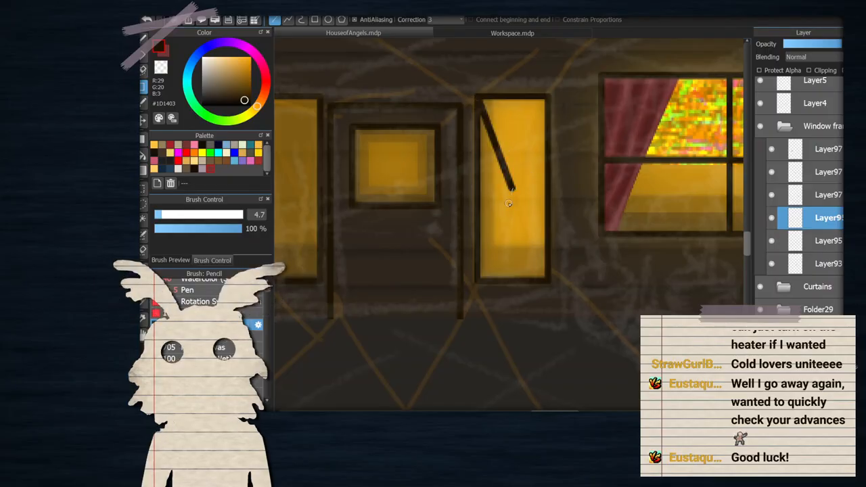
pyautogui.click(482, 278)
pyautogui.hotkey('ctrl', 'z')
pyautogui.hotkey('ctrl', 'z')
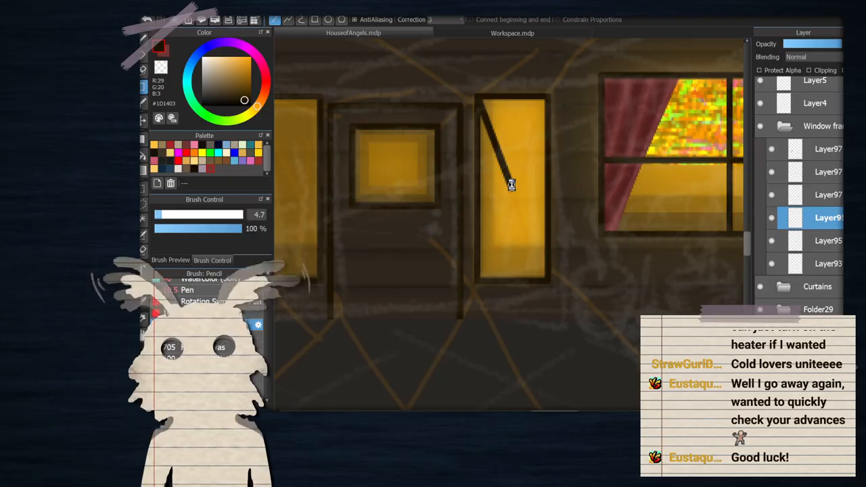
pyautogui.click(477, 97)
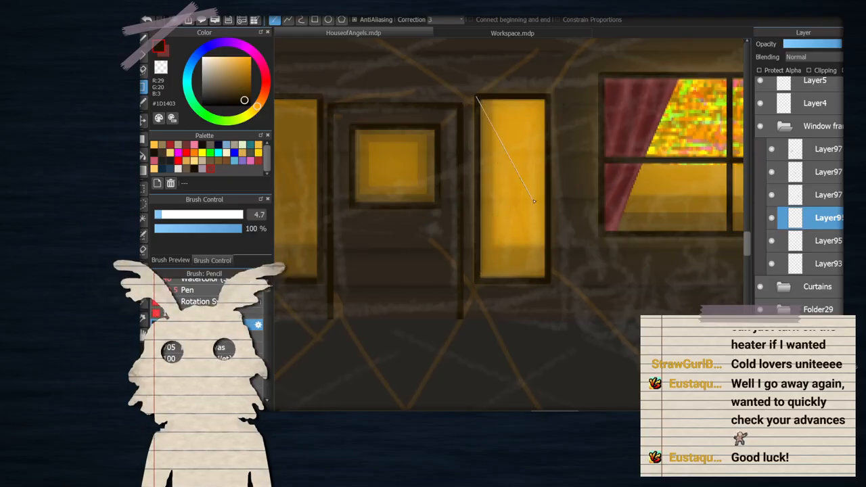
pyautogui.click(547, 279)
pyautogui.hotkey('ctrl', 'z')
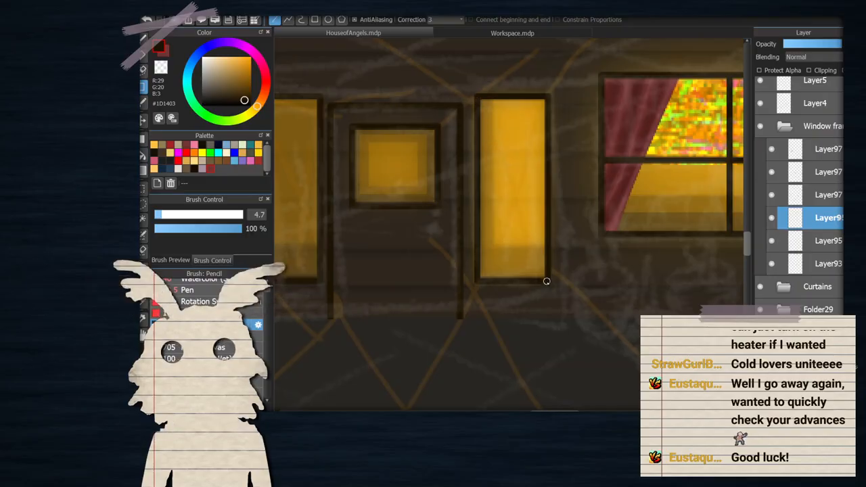
# Try a crossed pair of corner-to-corner brush lines over the narrow window right of the door, and undo both lines
pyautogui.press('b')
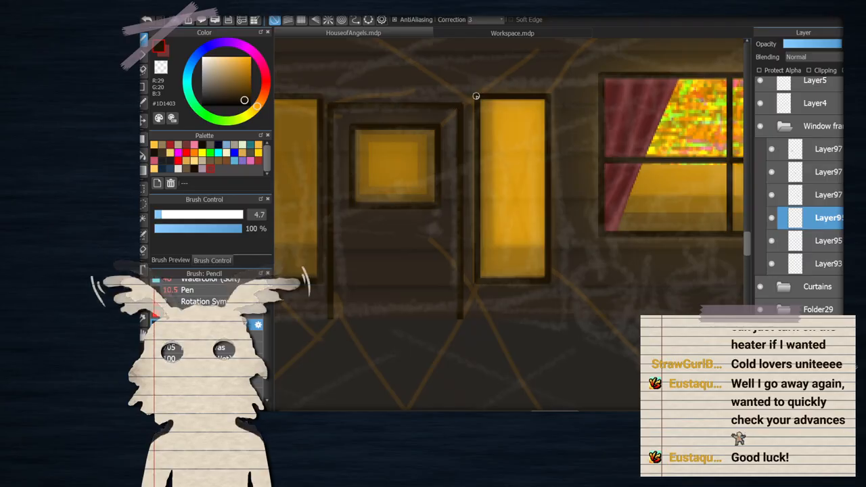
pyautogui.keyDown('shift'); pyautogui.click(548, 278); pyautogui.keyUp('shift')
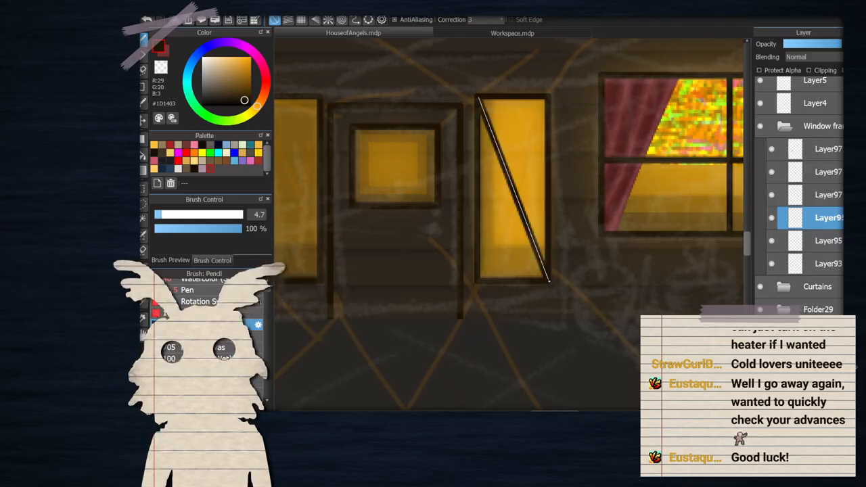
pyautogui.click(548, 97)
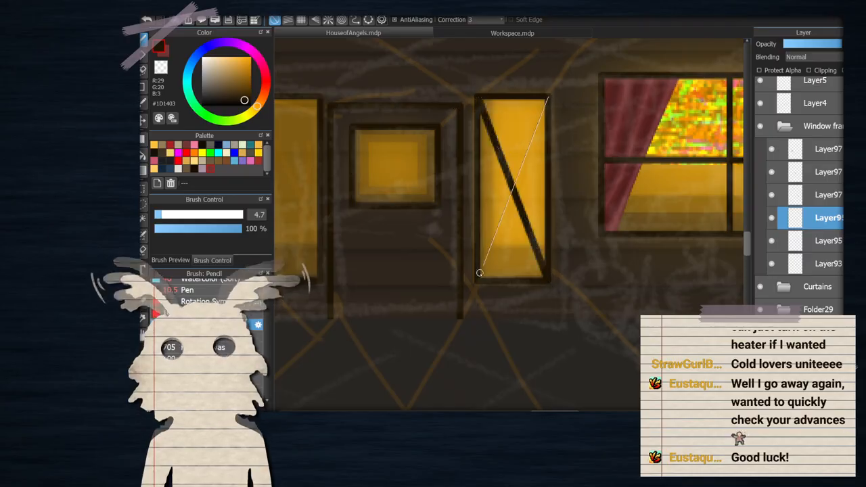
pyautogui.keyDown('shift'); pyautogui.click(475, 278); pyautogui.keyUp('shift')
pyautogui.scroll(-2, 559, 203)
pyautogui.scroll(2, 497, 180)
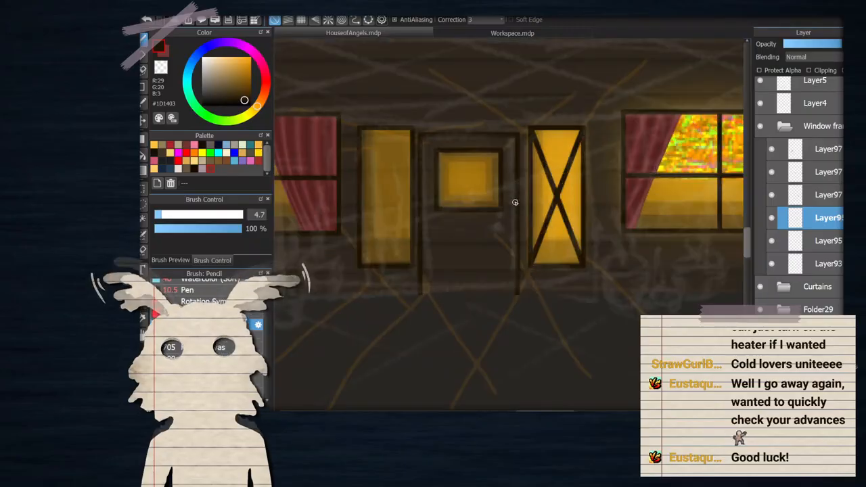
pyautogui.hotkey('ctrl', 'z')
pyautogui.hotkey('ctrl', 'z')
# Identify the door window's frame layer by toggling visibility, select this lowest layer of the window frames folder, and set the pencil size to 2.6
pyautogui.click(771, 195)
pyautogui.click(772, 195)
pyautogui.click(771, 240)
pyautogui.click(771, 240)
pyautogui.click(771, 264)
pyautogui.click(772, 263)
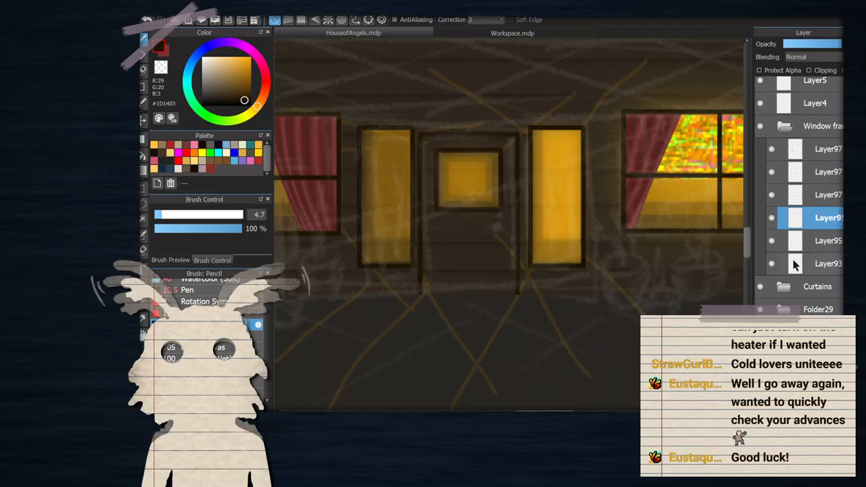
pyautogui.click(795, 263)
pyautogui.scroll(3, 385, 180)
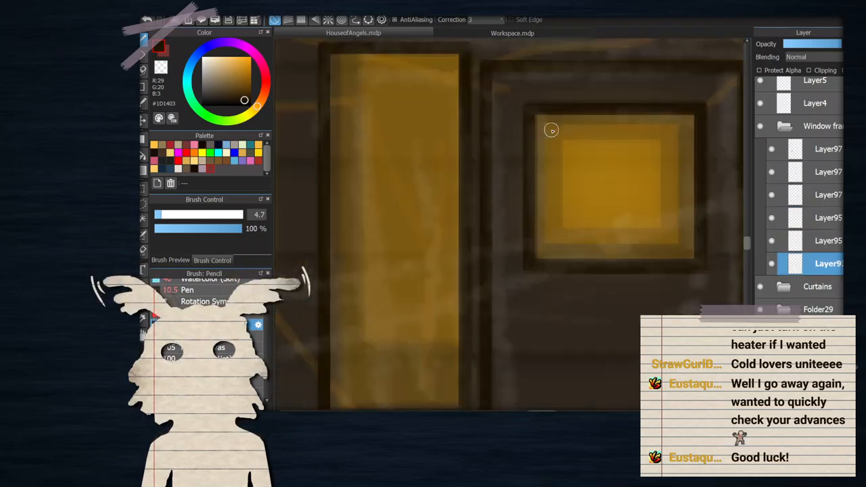
pyautogui.click(158, 215)
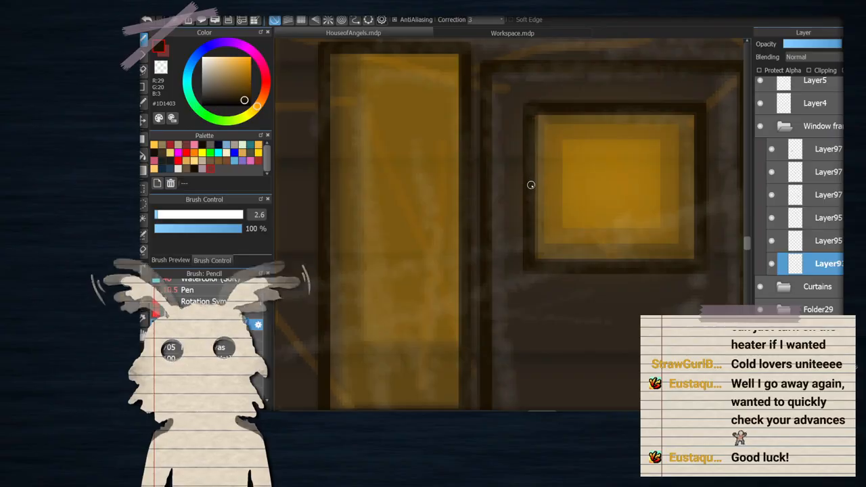
# Try a diagonal line across the door window from its upper left corner to its lower edge, and undo it
pyautogui.keyDown('shift'); pyautogui.click(530, 203); pyautogui.keyUp('shift')
pyautogui.keyDown('shift'); pyautogui.click(582, 263); pyautogui.keyUp('shift')
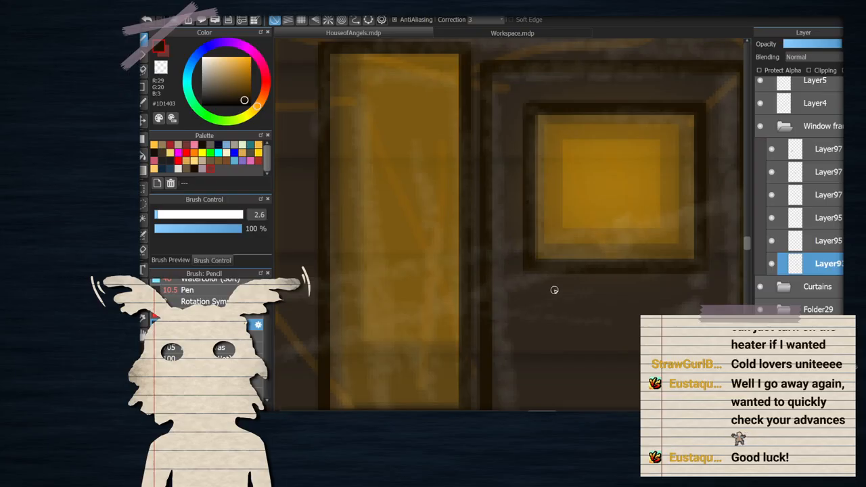
pyautogui.moveTo(537, 114); pyautogui.dragTo(675, 257)
pyautogui.hotkey('ctrl', 'z')
# Switch to straight-line drawing with the Pen brush at size 2.2
pyautogui.click(144, 86)
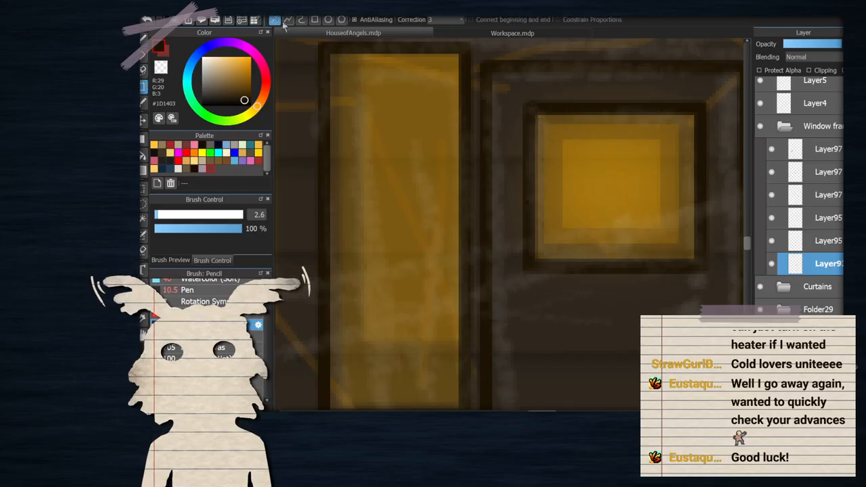
pyautogui.scroll(-5, 203, 298)
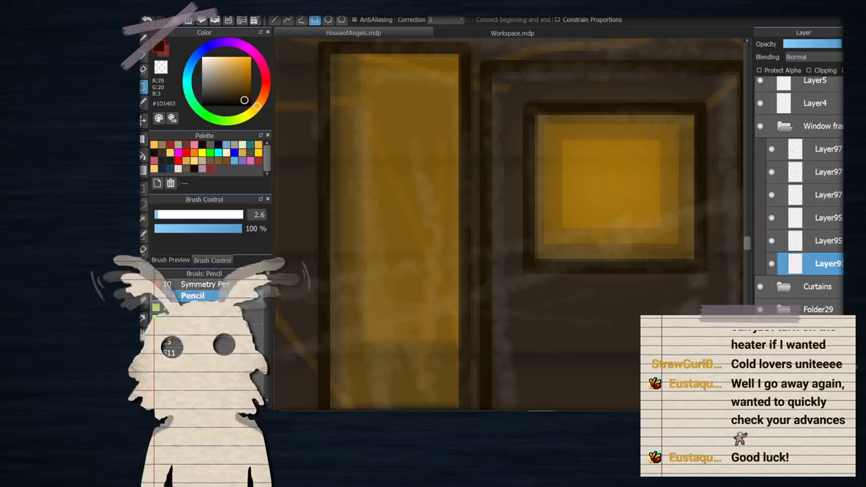
pyautogui.scroll(-5, 155, 316)
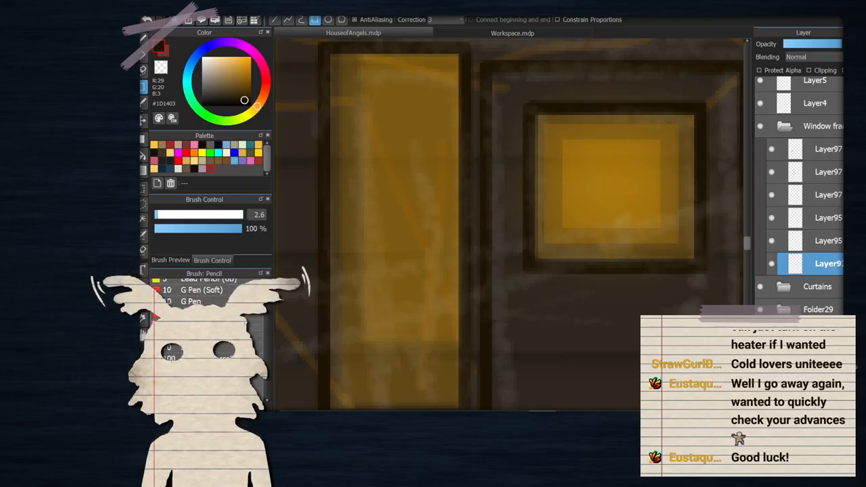
pyautogui.scroll(10, 154, 318)
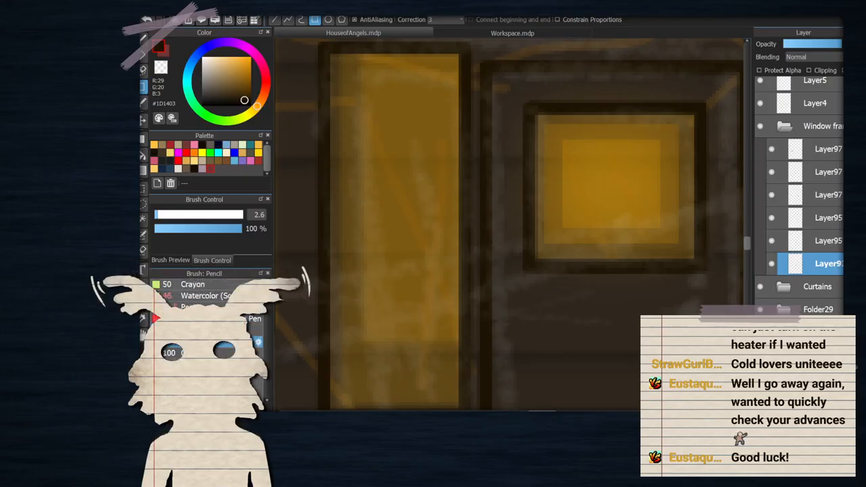
pyautogui.click(158, 215)
pyautogui.click(238, 227)
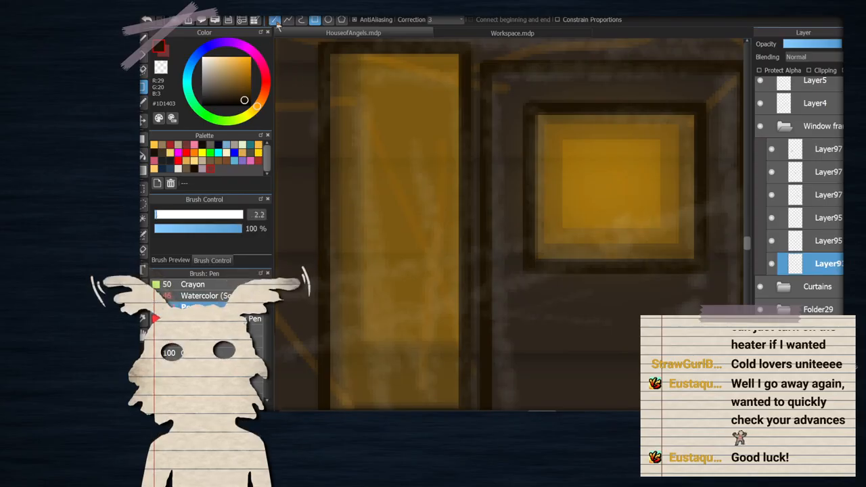
# Try parallel diagonal lines over the upper right half of the door window, and undo them
pyautogui.moveTo(531, 110); pyautogui.dragTo(692, 256)
pyautogui.moveTo(560, 111)
pyautogui.mouseDown()
pyautogui.moveTo(687, 204)
pyautogui.moveTo(695, 231)
pyautogui.mouseUp()
pyautogui.moveTo(589, 111); pyautogui.dragTo(696, 197)
pyautogui.moveTo(609, 107); pyautogui.dragTo(698, 180)
pyautogui.moveTo(638, 111); pyautogui.dragTo(697, 157)
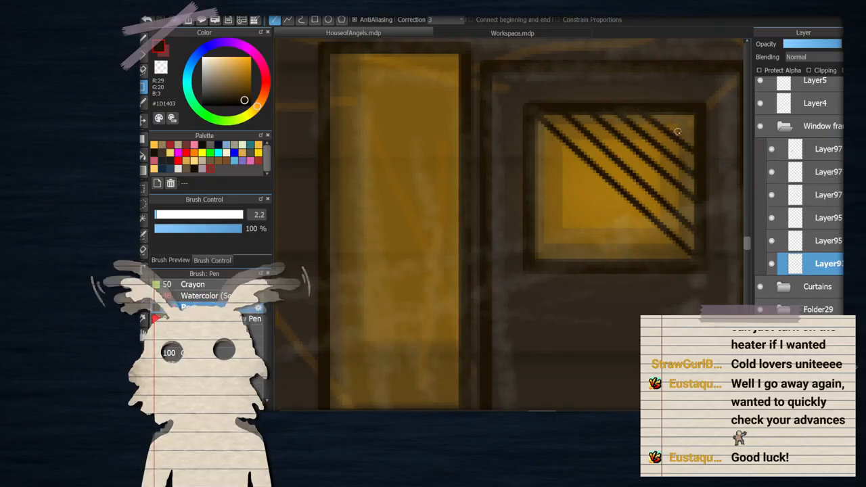
pyautogui.moveTo(666, 112); pyautogui.dragTo(697, 122)
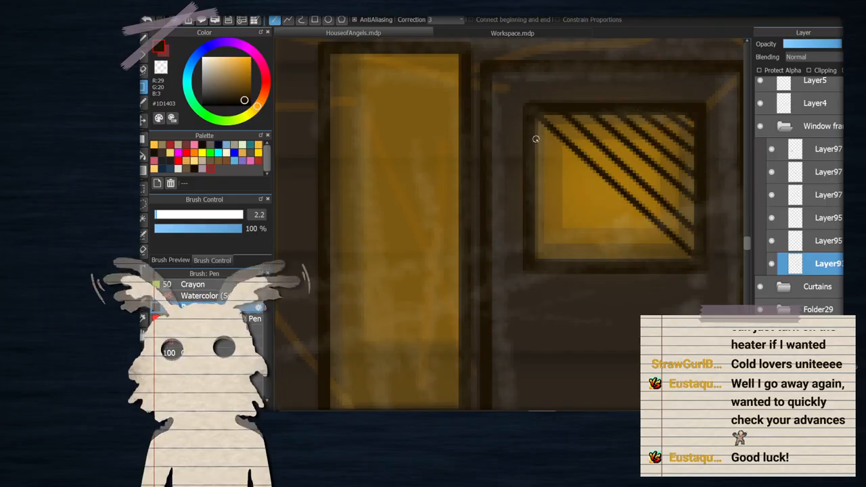
pyautogui.scroll(-2, 451, 100)
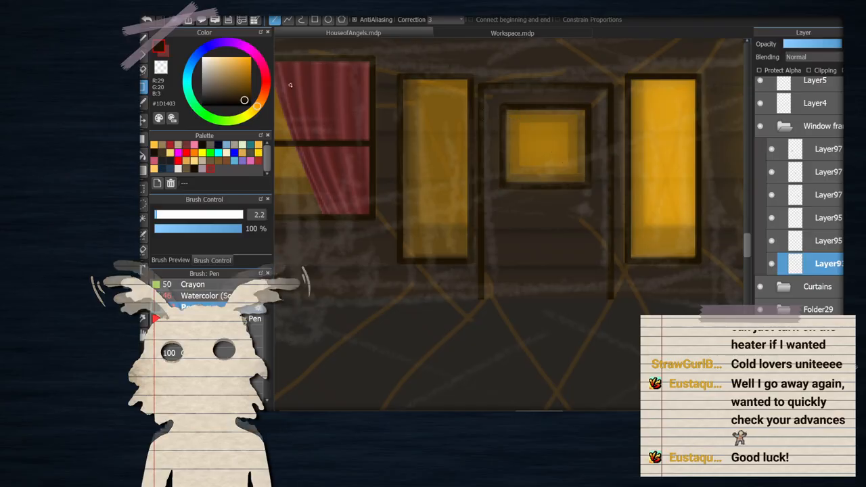
# Return to freehand brush drawing and turn on the crisscross snap grid
pyautogui.click(144, 38)
pyautogui.click(302, 22)
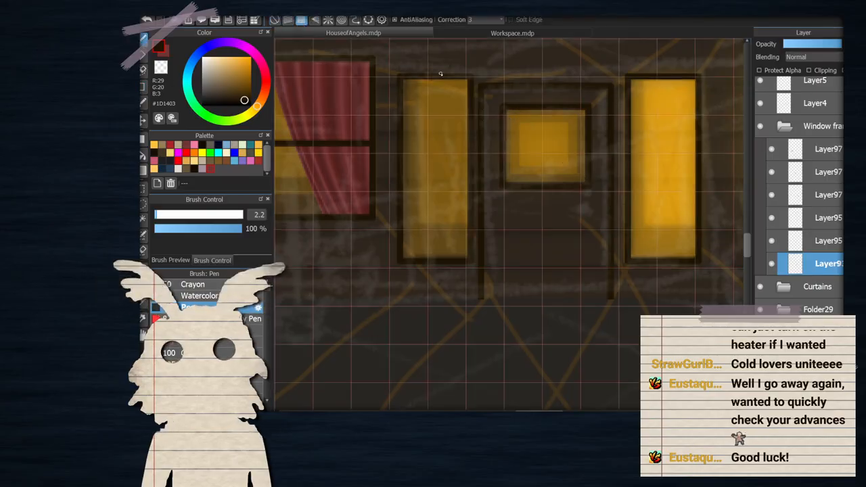
pyautogui.scroll(3, 555, 126)
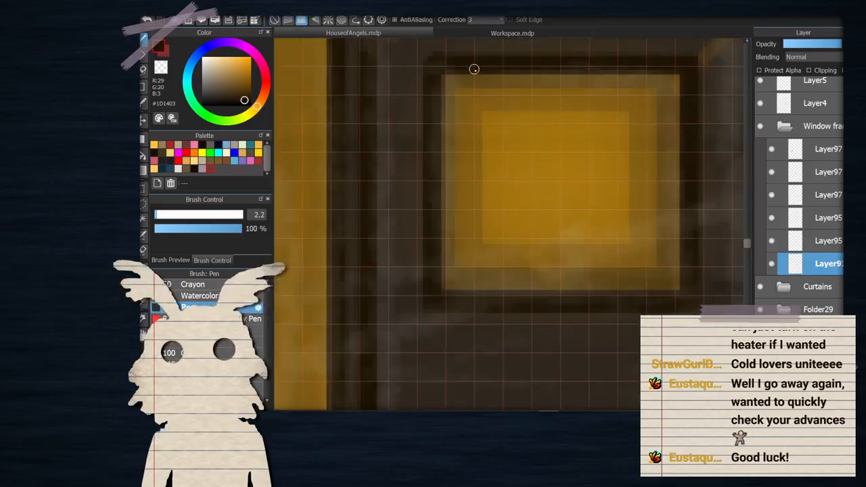
# Try three vertical bars in the door window directly on its frame layer, and undo them
pyautogui.moveTo(474, 69); pyautogui.dragTo(477, 294)
pyautogui.moveTo(505, 73); pyautogui.dragTo(506, 294)
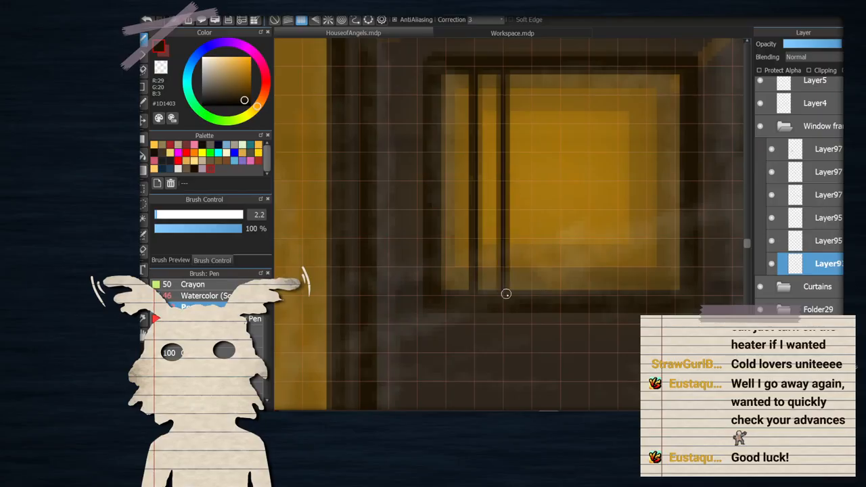
pyautogui.moveTo(531, 79); pyautogui.dragTo(535, 292)
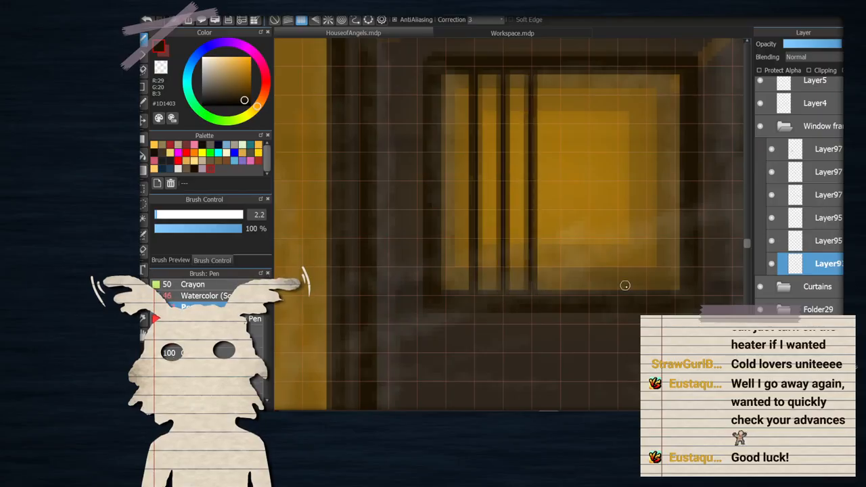
pyautogui.hotkey('ctrl', 'z')
pyautogui.hotkey('ctrl', 'z')
pyautogui.hotkey('ctrl', 'z')
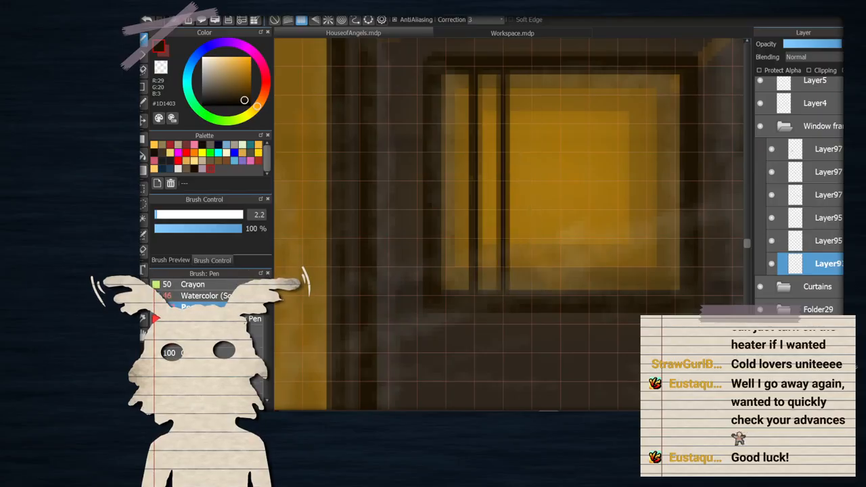
# Add a new layer above the door window's frame layer and draw seven evenly spaced vertical bars across the window
pyautogui.hotkey('ctrl', 'shift', 'n')
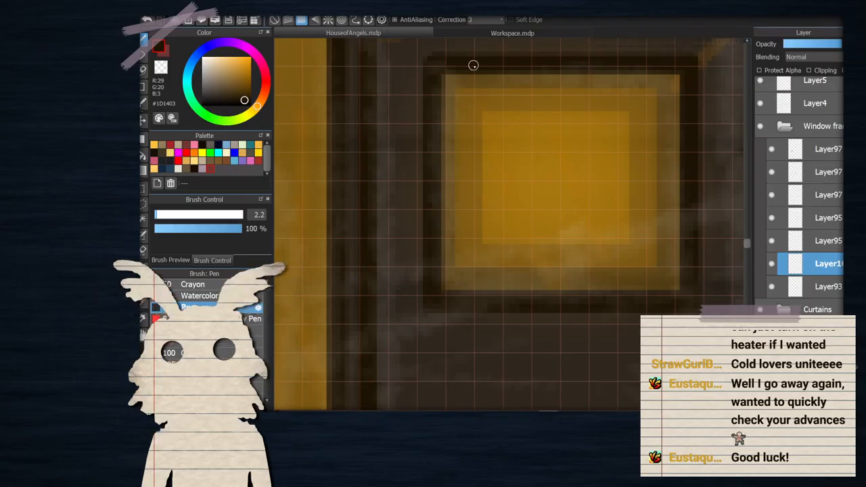
pyautogui.moveTo(469, 70); pyautogui.dragTo(474, 295)
pyautogui.hotkey('ctrl', 'z')
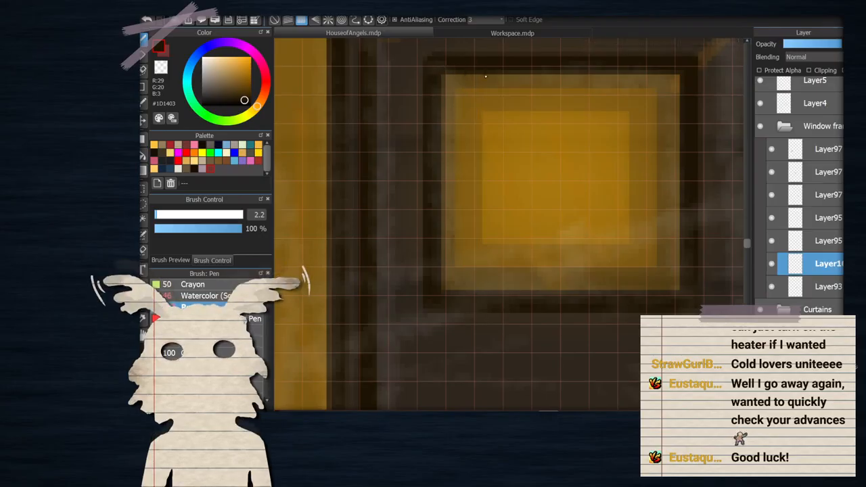
pyautogui.moveTo(476, 67); pyautogui.dragTo(477, 294)
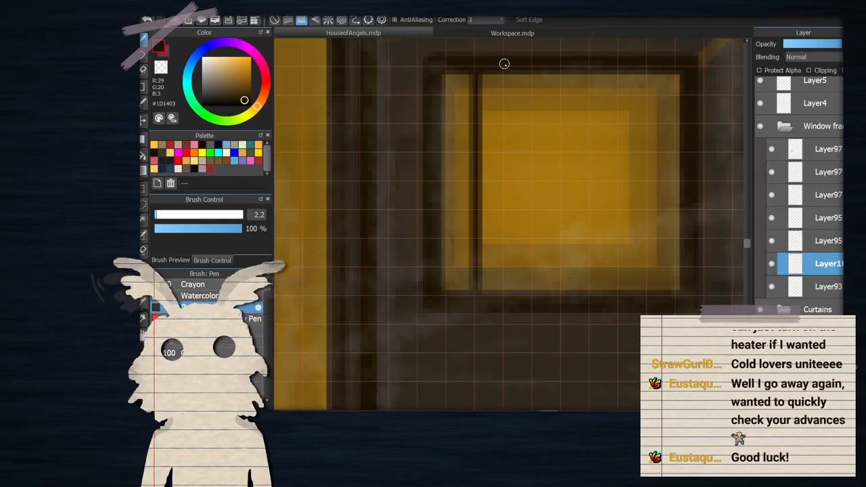
pyautogui.moveTo(503, 63); pyautogui.dragTo(510, 286)
pyautogui.moveTo(533, 73); pyautogui.dragTo(536, 295)
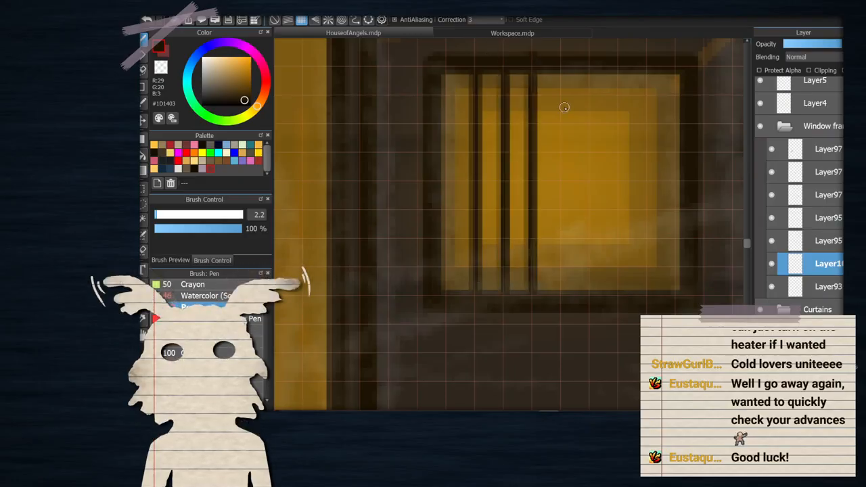
pyautogui.hotkey('ctrl', 'z')
pyautogui.moveTo(526, 73); pyautogui.dragTo(524, 294)
pyautogui.moveTo(560, 67); pyautogui.dragTo(562, 295)
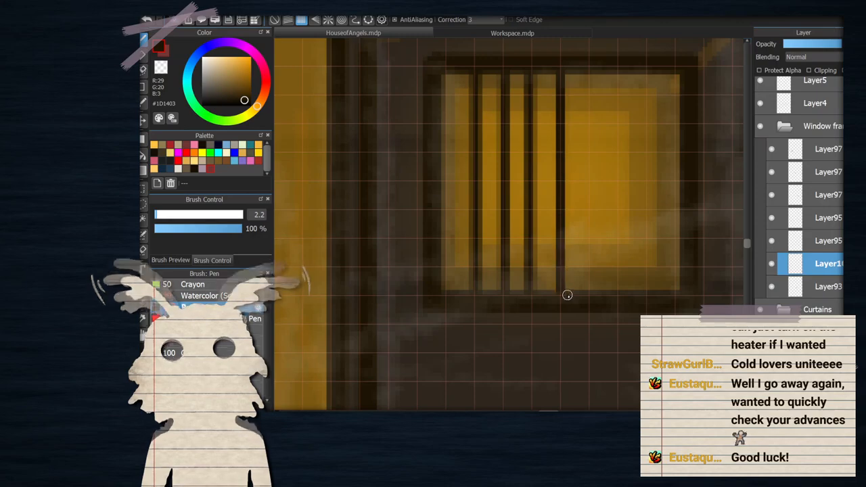
pyautogui.moveTo(589, 66); pyautogui.dragTo(589, 295)
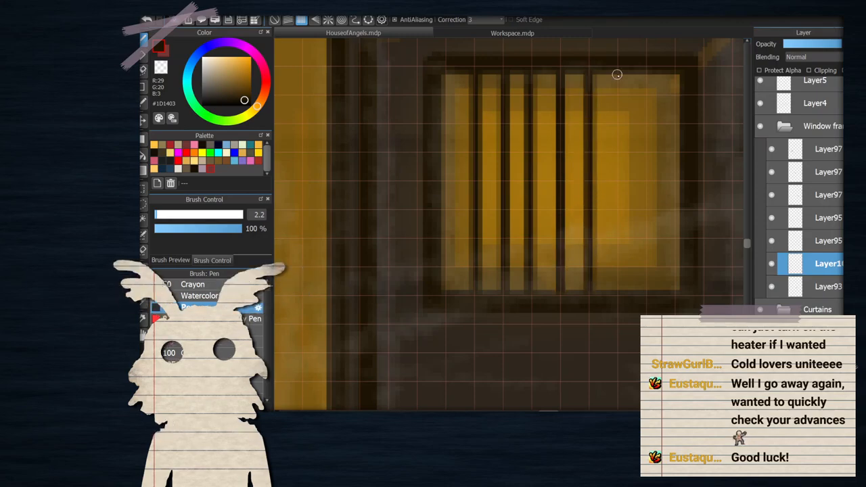
pyautogui.moveTo(615, 76); pyautogui.dragTo(621, 277)
pyautogui.moveTo(648, 77); pyautogui.dragTo(648, 266)
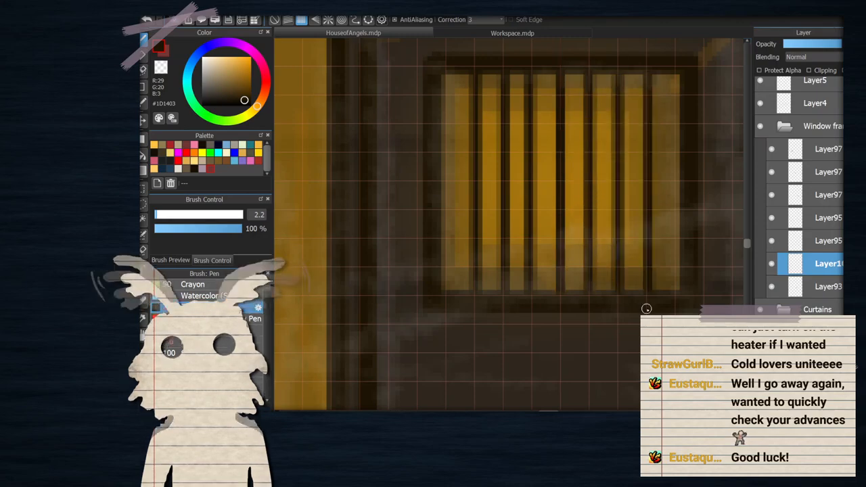
# Turn off brush snapping
pyautogui.scroll(-2, 685, 224)
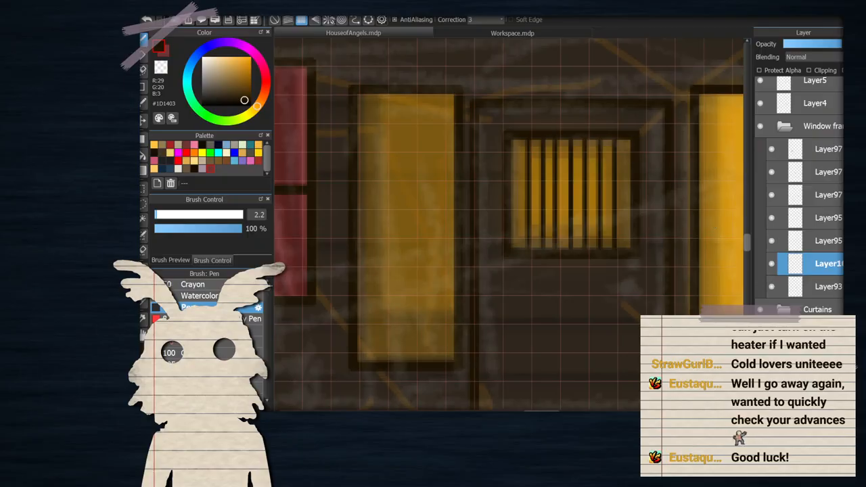
pyautogui.click(275, 20)
pyautogui.scroll(1, 567, 183)
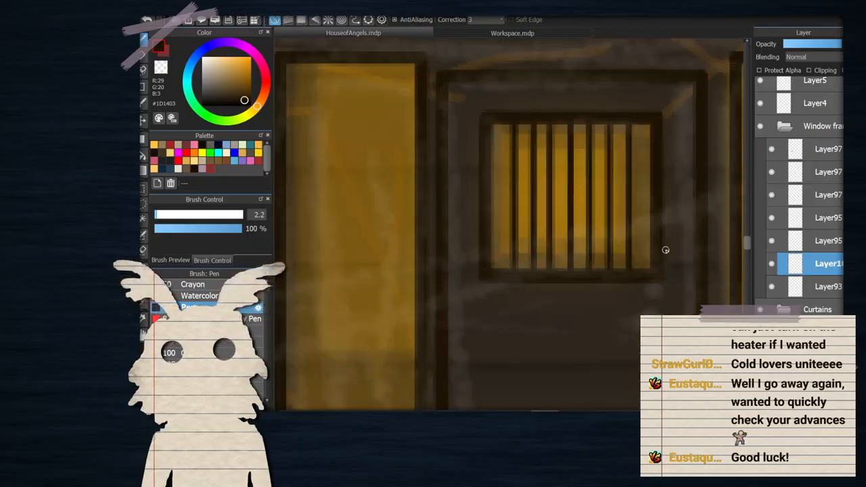
# Duplicate the vertical bars layer, rotate the copy about a quarter turn over the window, and merge it down into one grid
pyautogui.hotkey('ctrl', 'j')
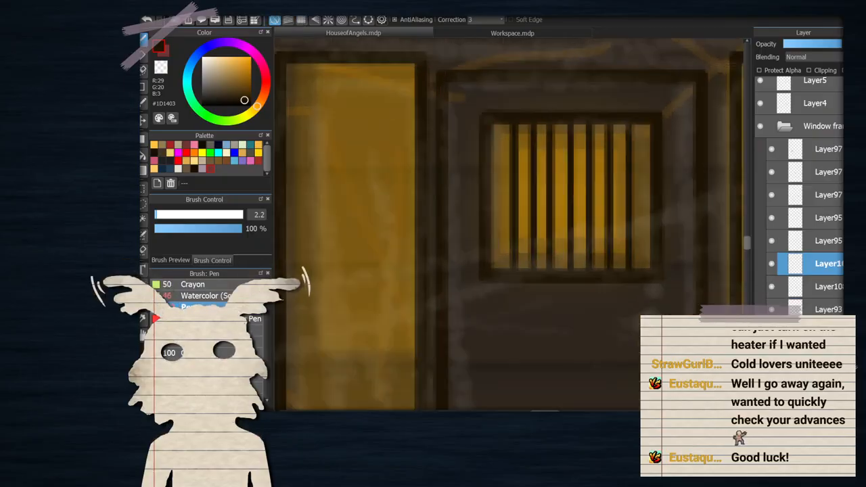
pyautogui.hotkey('ctrl', 't')
pyautogui.moveTo(305, 240); pyautogui.dragTo(573, 262)
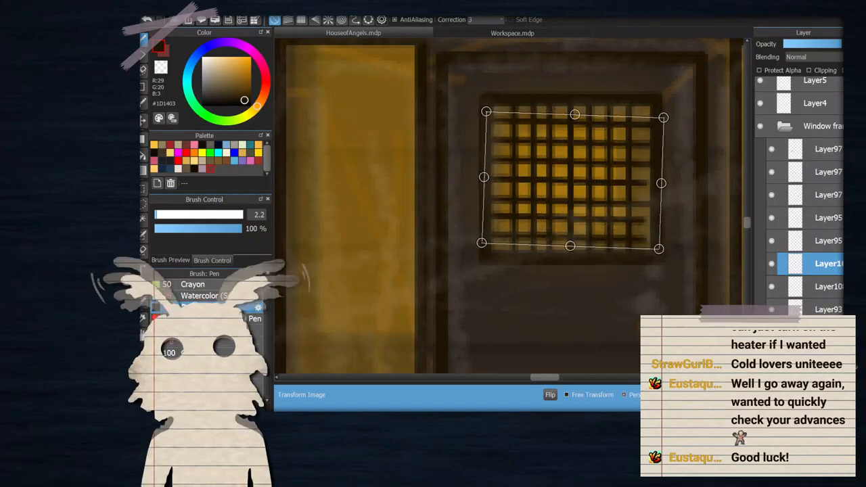
pyautogui.press('Return')
pyautogui.hotkey('ctrl', 'e')
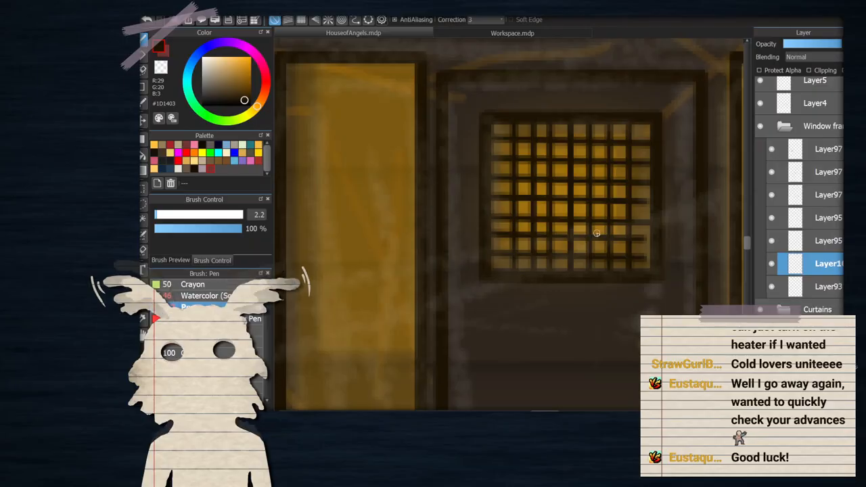
# Enlarge the door window's bar grid and rotate it about 45 degrees into a diamond lattice covering the whole window
pyautogui.hotkey('ctrl', 't')
pyautogui.moveTo(482, 93); pyautogui.dragTo(461, 70)
pyautogui.moveTo(436, 180); pyautogui.dragTo(449, 152)
pyautogui.scroll(-2, 475, 148)
pyautogui.moveTo(531, 239); pyautogui.dragTo(527, 269)
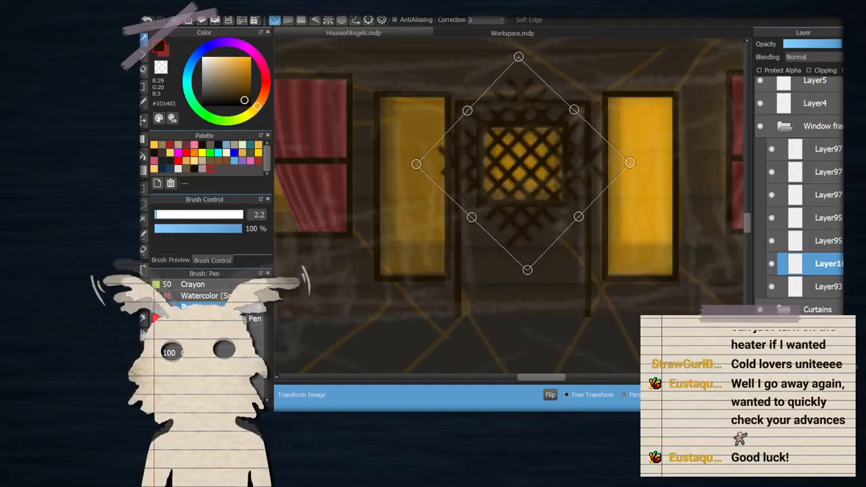
pyautogui.press('Return')
# Erase the lattice parts overhanging the door window's frame on all four sides with transparent filled rectangles
pyautogui.click(143, 140)
pyautogui.moveTo(356, 95); pyautogui.dragTo(477, 267)
pyautogui.moveTo(449, 327); pyautogui.dragTo(586, 220)
pyautogui.moveTo(631, 151); pyautogui.dragTo(569, 264)
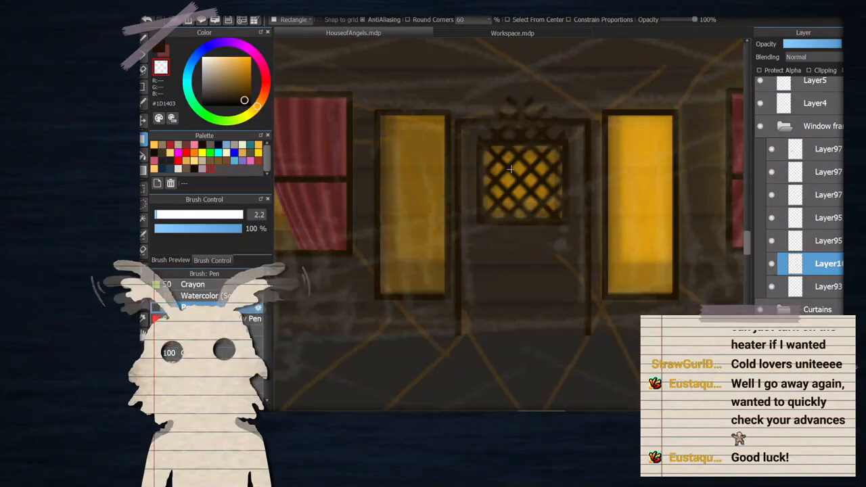
pyautogui.moveTo(383, 60); pyautogui.dragTo(646, 145)
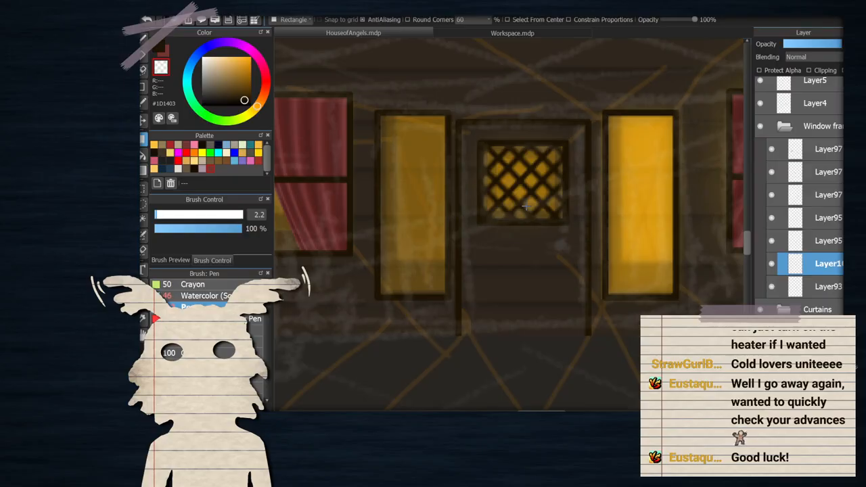
# Examine the door window's lattice up close and against the whole illustration
pyautogui.scroll(-4, 525, 207)
pyautogui.scroll(4, 525, 207)
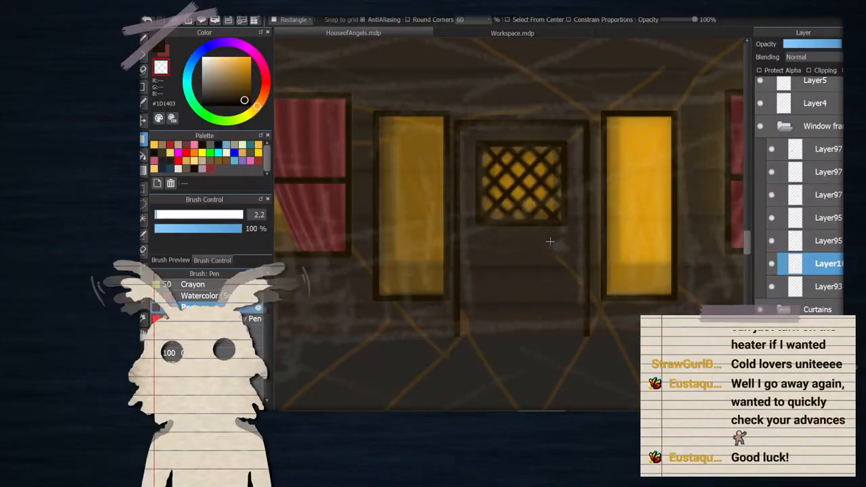
pyautogui.scroll(-4, 550, 241)
pyautogui.scroll(4, 522, 233)
pyautogui.scroll(-5, 522, 233)
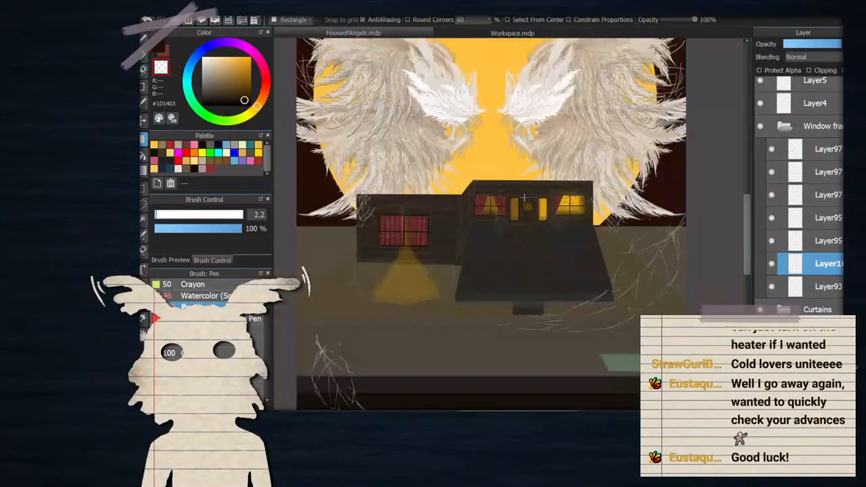
pyautogui.scroll(3, 518, 182)
pyautogui.scroll(2, 518, 183)
pyautogui.scroll(-4, 534, 305)
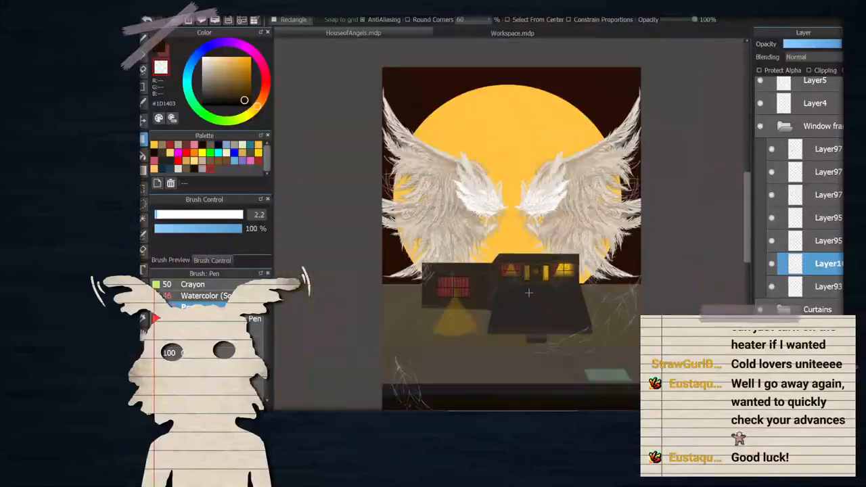
pyautogui.scroll(4, 545, 309)
pyautogui.scroll(4, 509, 233)
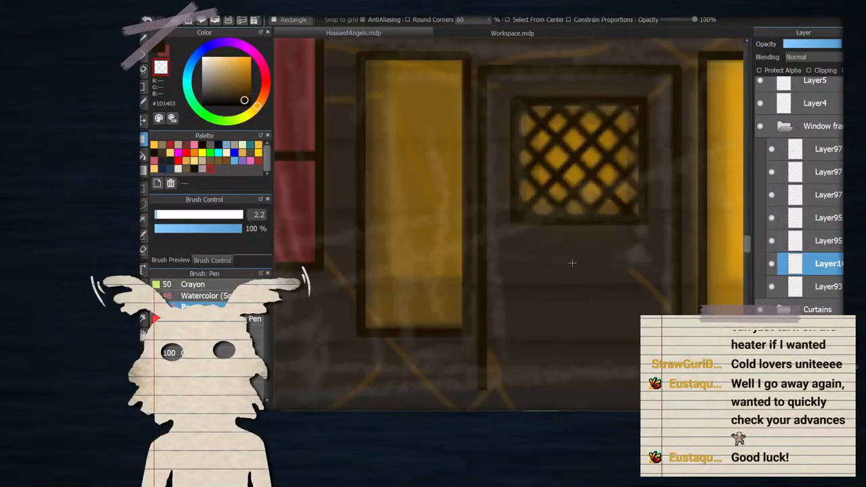
# Switch back to the Brush tool with the dark brown colour
pyautogui.click(144, 39)
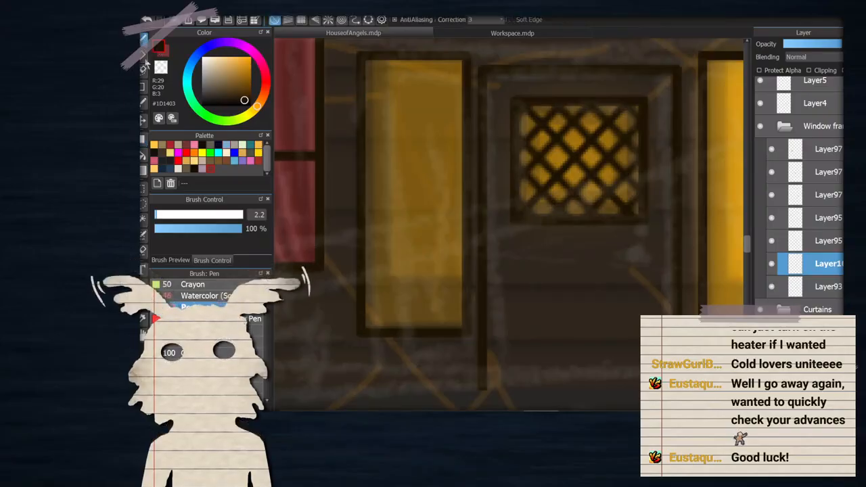
pyautogui.scroll(-3, 417, 228)
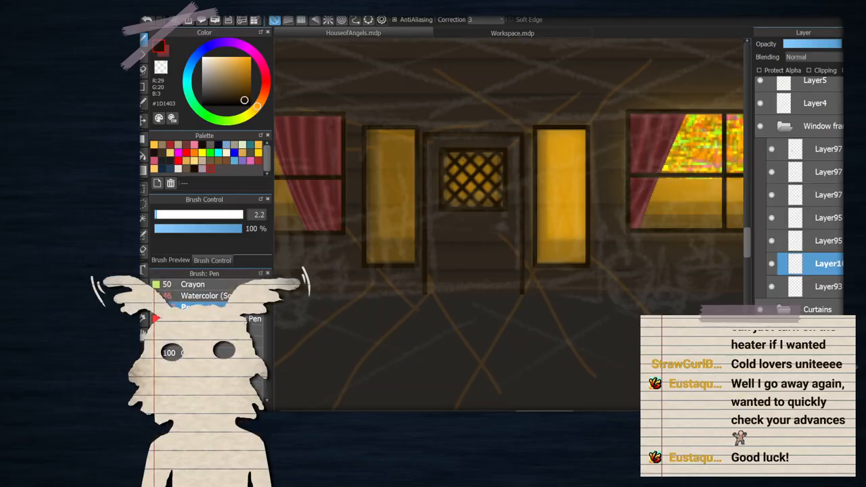
# Examine the narrow windows beside the door up close and within the whole illustration
pyautogui.scroll(-4, 523, 225)
pyautogui.scroll(5, 530, 220)
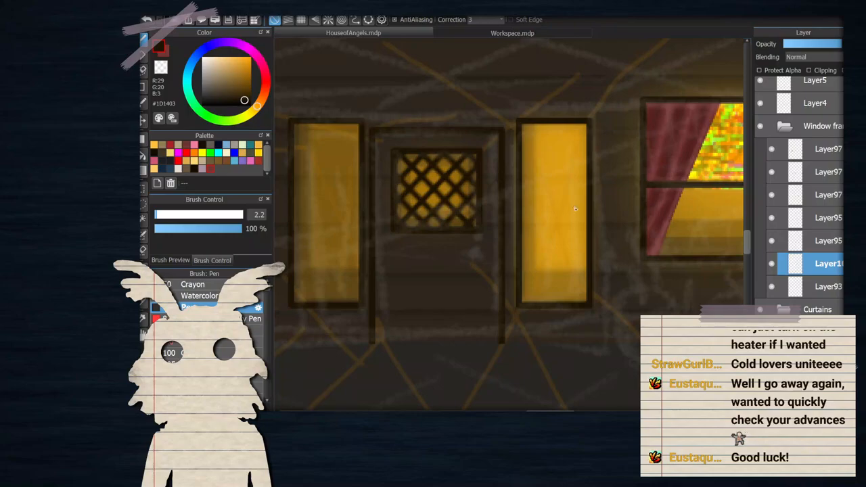
pyautogui.scroll(1, 573, 211)
pyautogui.scroll(-4, 565, 187)
pyautogui.scroll(2, 561, 181)
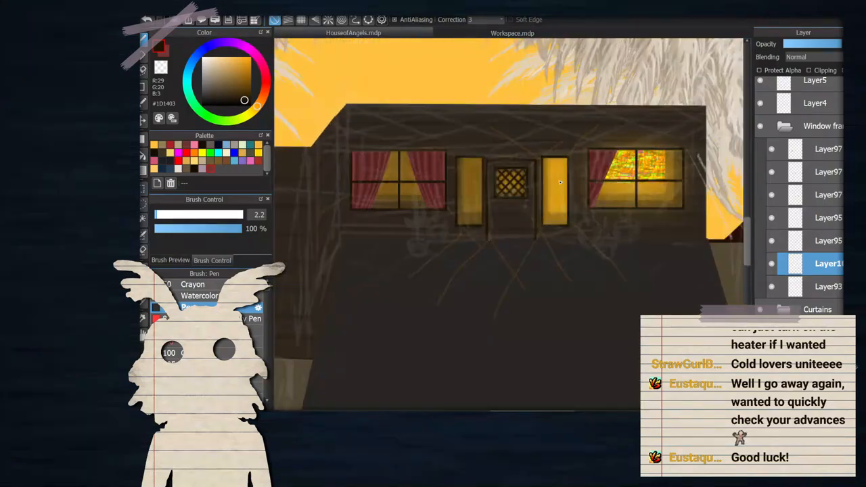
pyautogui.scroll(-3, 560, 182)
pyautogui.scroll(1, 537, 157)
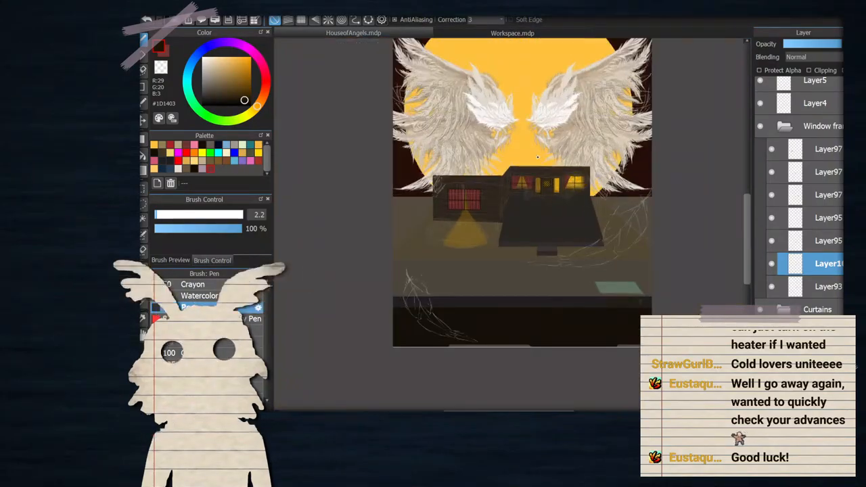
pyautogui.scroll(3, 538, 157)
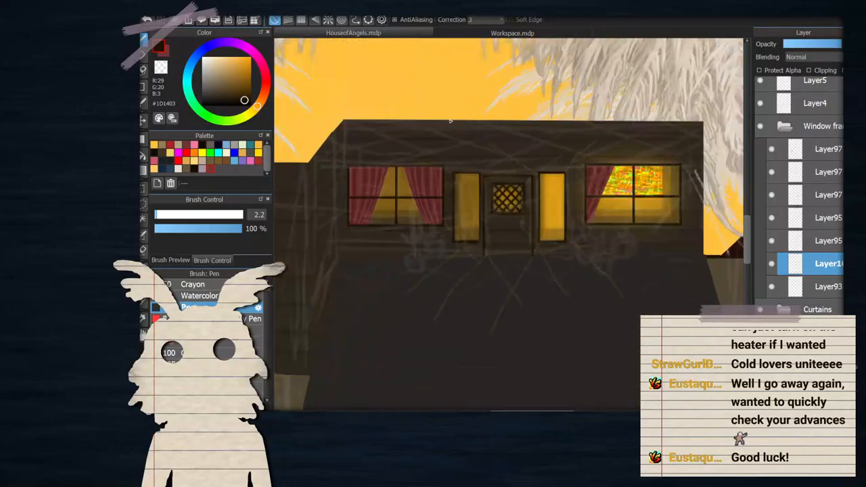
# Turn on concentric circle snapping and add a new layer in the window frame folder
pyautogui.click(341, 20)
pyautogui.scroll(2, 572, 219)
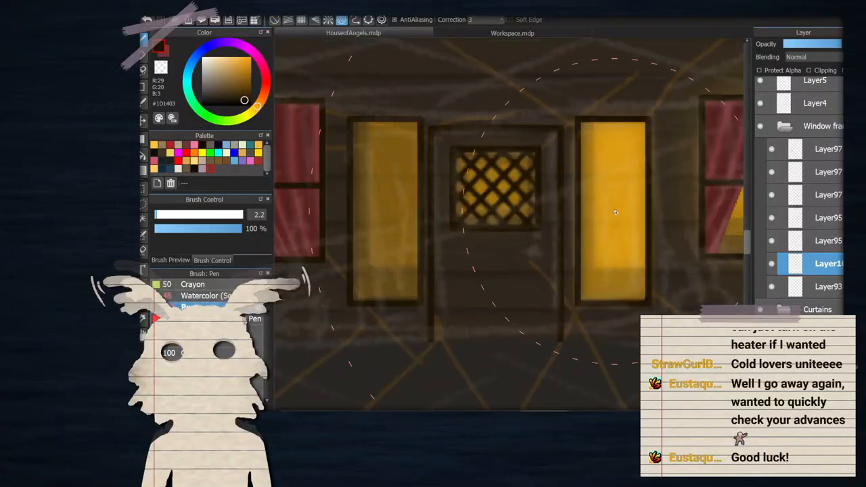
pyautogui.click(805, 222)
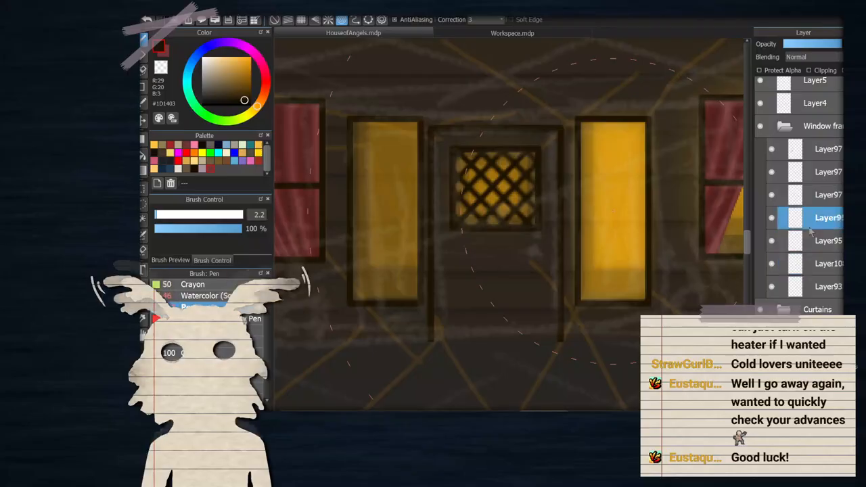
pyautogui.click(772, 217)
pyautogui.click(772, 218)
pyautogui.scroll(-2, 545, 199)
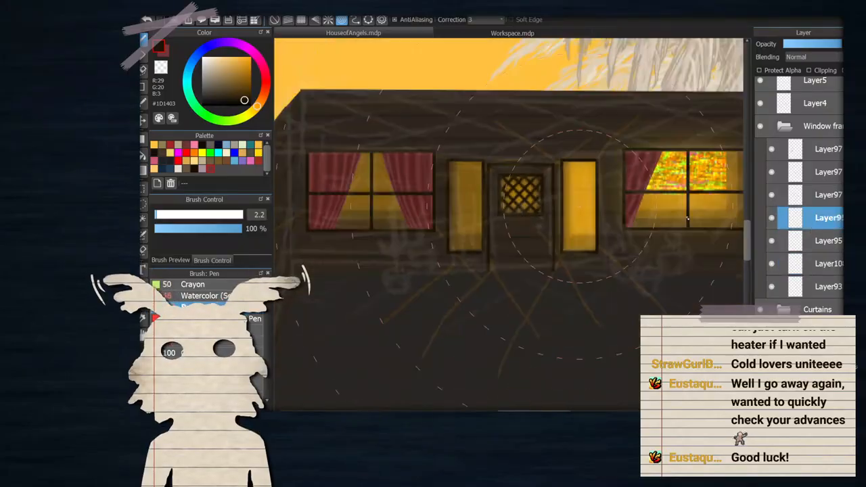
pyautogui.scroll(2, 711, 222)
pyautogui.hotkey('ctrl', 'shift', 'n')
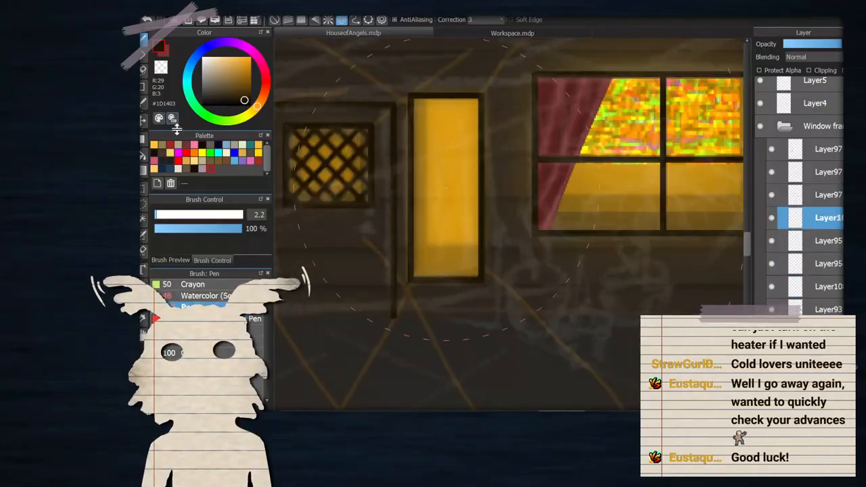
# Draw two dark brown concentric circles in the narrow window right of the door, the outer one spanning the glass width
pyautogui.scroll(1, 450, 166)
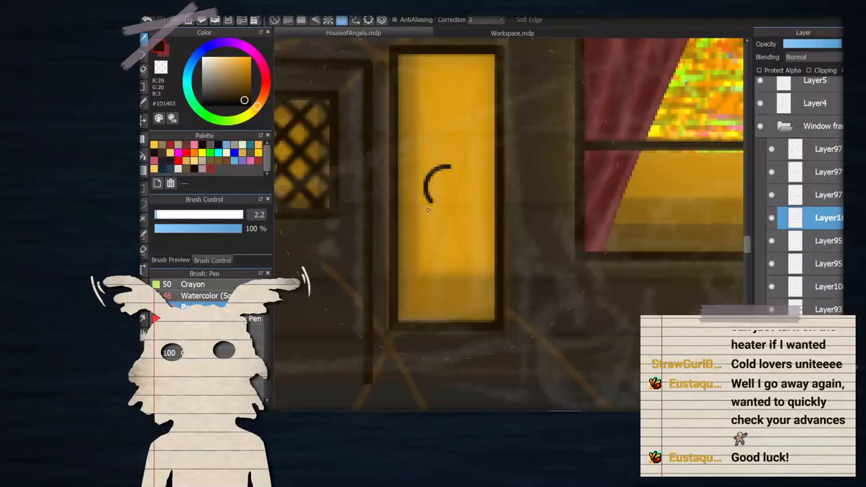
pyautogui.moveTo(428, 210)
pyautogui.mouseDown()
pyautogui.moveTo(469, 212)
pyautogui.moveTo(481, 176)
pyautogui.mouseUp()
pyautogui.moveTo(439, 131)
pyautogui.mouseDown()
pyautogui.moveTo(403, 196)
pyautogui.moveTo(423, 233)
pyautogui.moveTo(494, 215)
pyautogui.mouseUp()
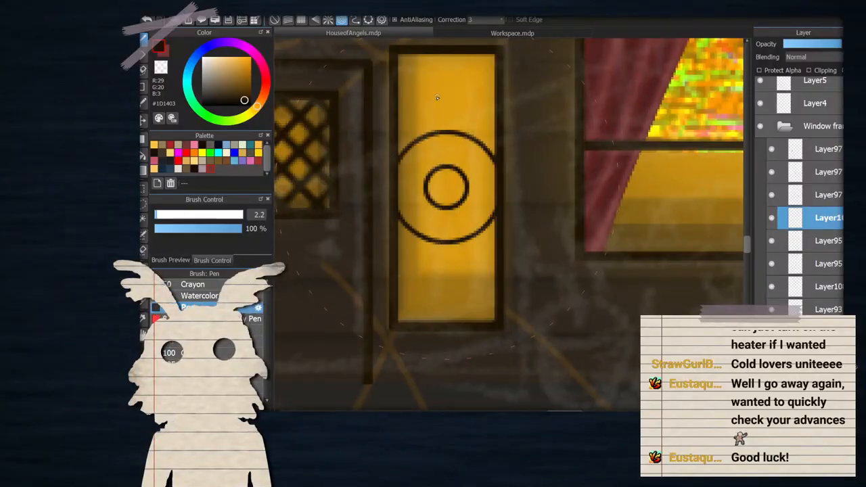
# Try to draw a diagonal bar through the circles of the narrow window with radial snapping
pyautogui.click(328, 19)
pyautogui.moveTo(446, 179); pyautogui.dragTo(462, 307)
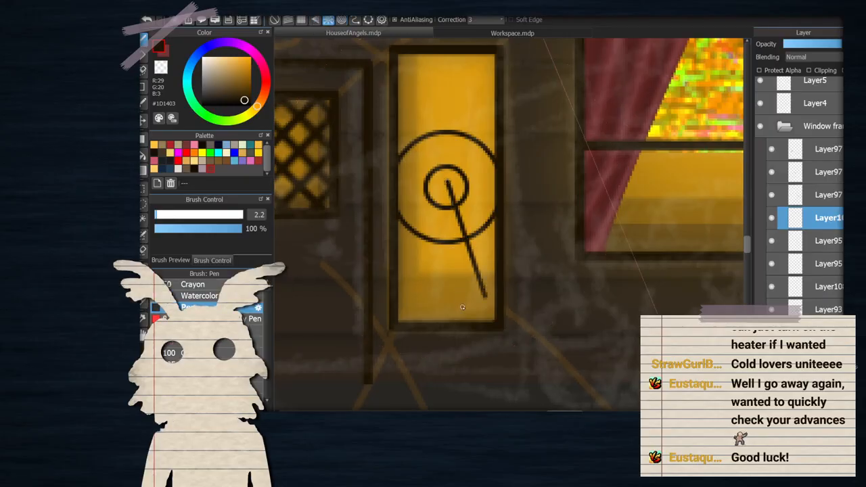
pyautogui.moveTo(440, 180); pyautogui.dragTo(401, 78)
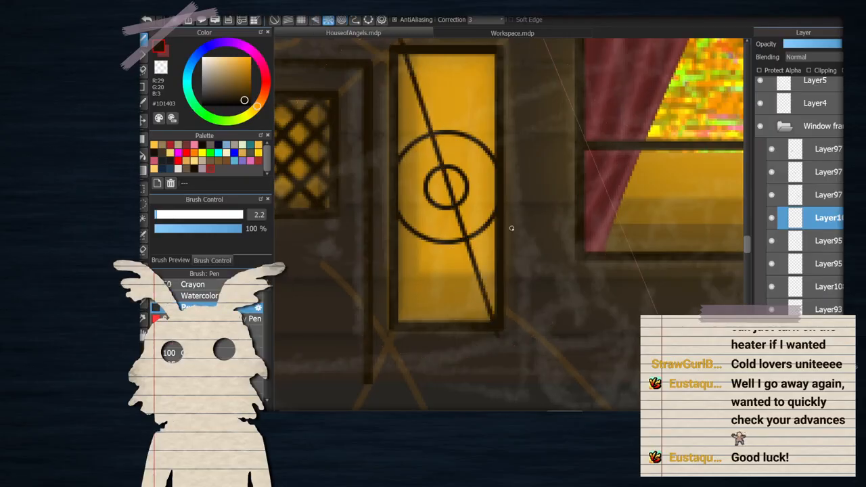
pyautogui.scroll(-8, 511, 228)
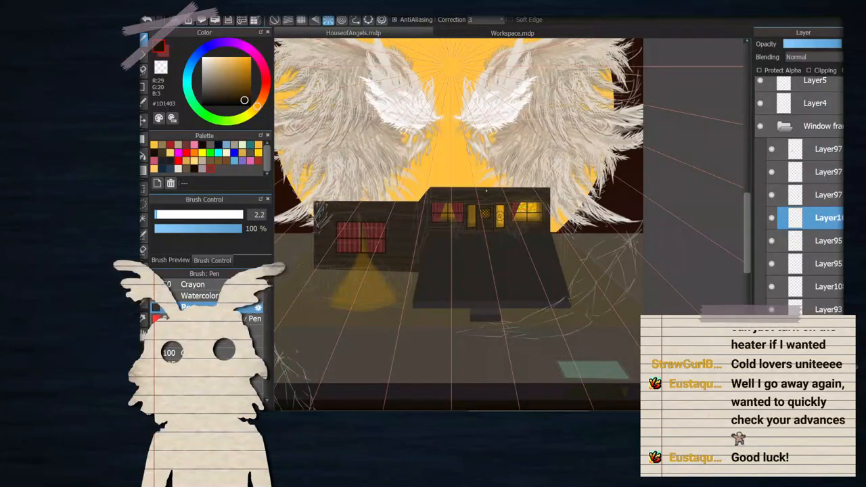
pyautogui.scroll(8, 485, 191)
pyautogui.moveTo(499, 220); pyautogui.dragTo(514, 271)
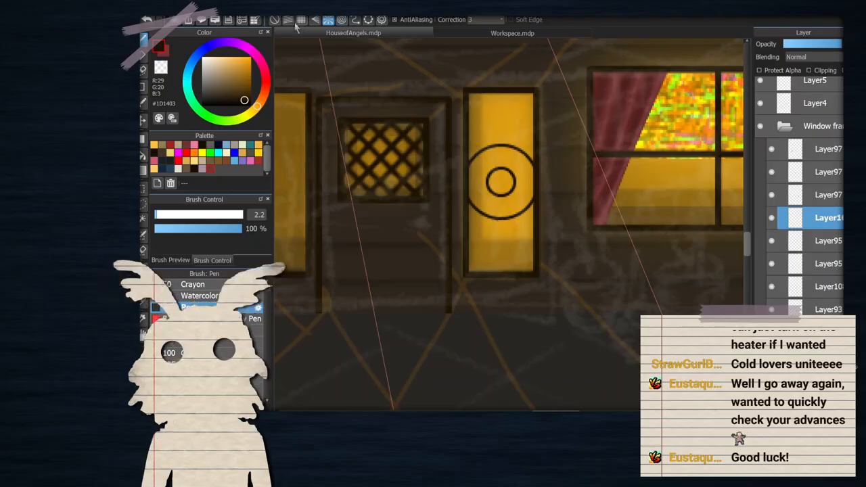
# Turn off the brush's radial snapping
pyautogui.press('u')
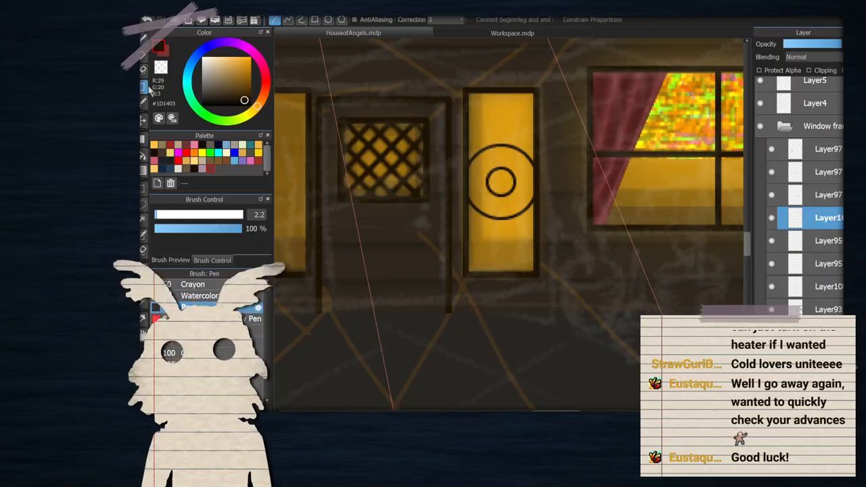
pyautogui.press('b')
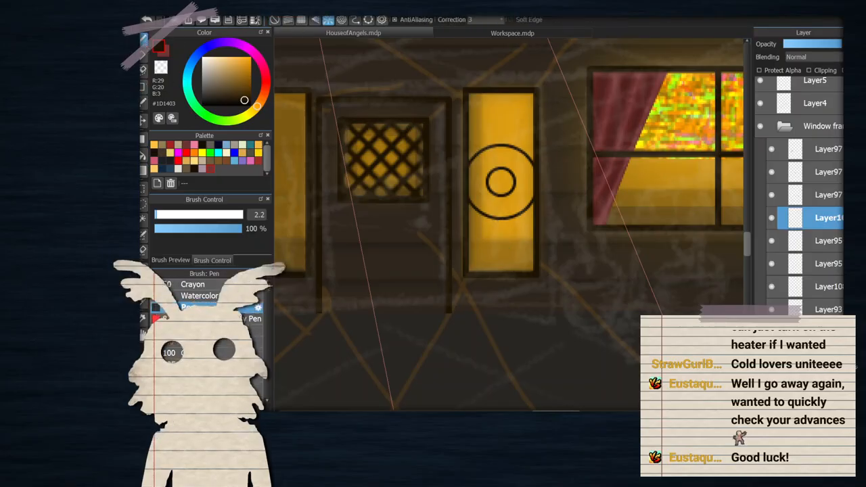
pyautogui.click(274, 19)
# Try vertical shape-brush bars running from the outer circle to the frame above and below it
pyautogui.press('u')
pyautogui.scroll(2, 481, 208)
pyautogui.moveTo(517, 337); pyautogui.dragTo(518, 338)
pyautogui.scroll(-2, 519, 237)
pyautogui.scroll(1, 508, 136)
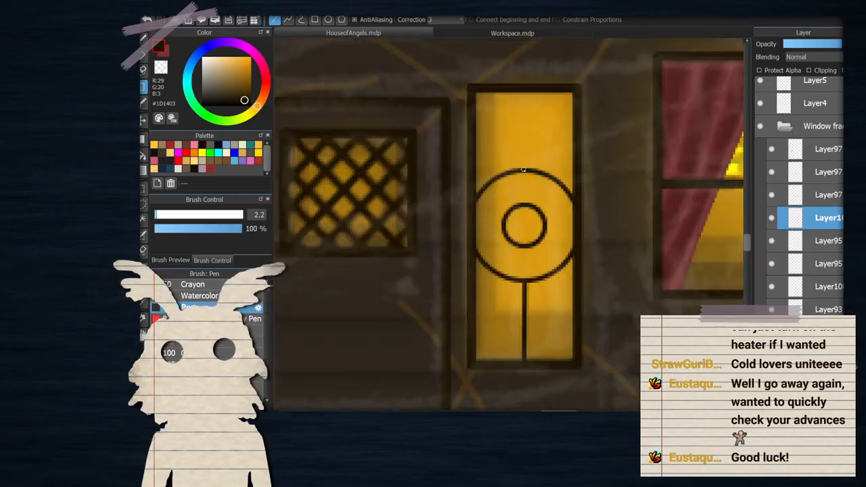
pyautogui.moveTo(522, 124); pyautogui.dragTo(523, 88)
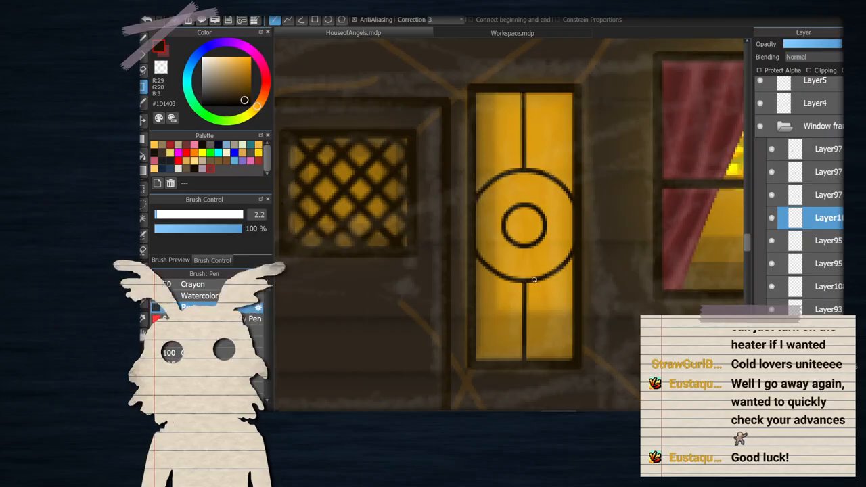
pyautogui.hotkey('ctrl', 'z')
pyautogui.hotkey('ctrl', 'z')
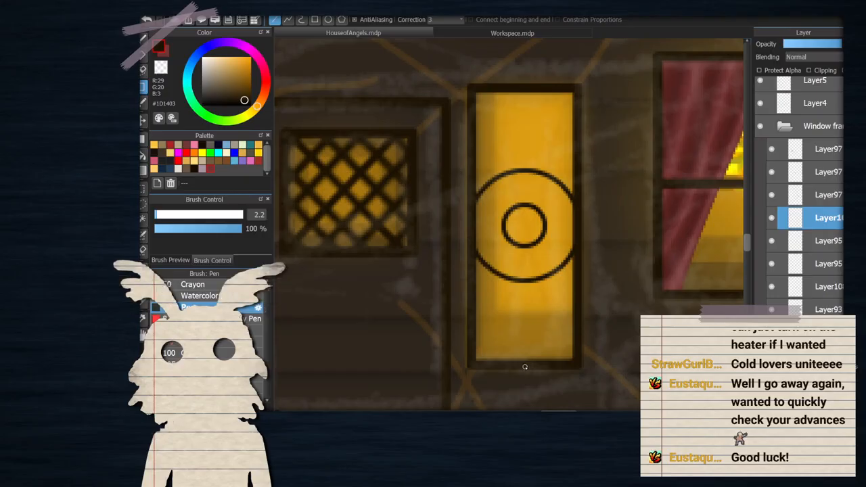
# Brush a full-height vertical bar and a full-width horizontal bar crossing at the circles' centre on a new layer
pyautogui.press('b')
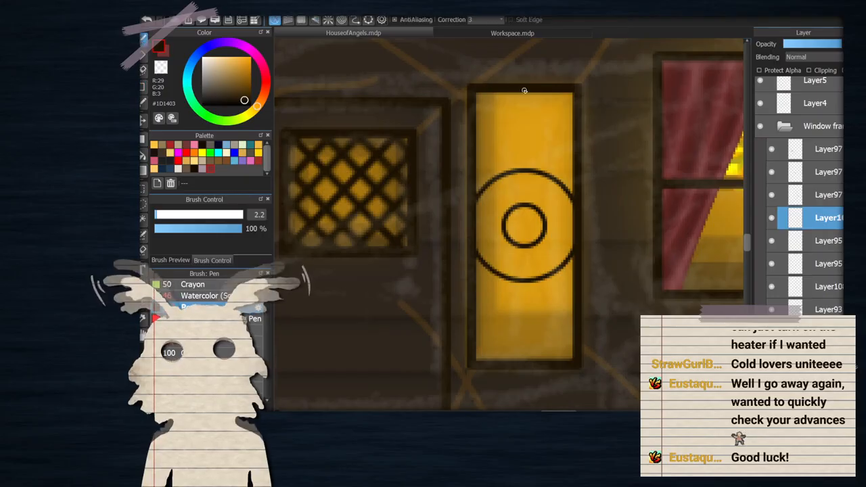
pyautogui.moveTo(531, 111); pyautogui.dragTo(525, 368)
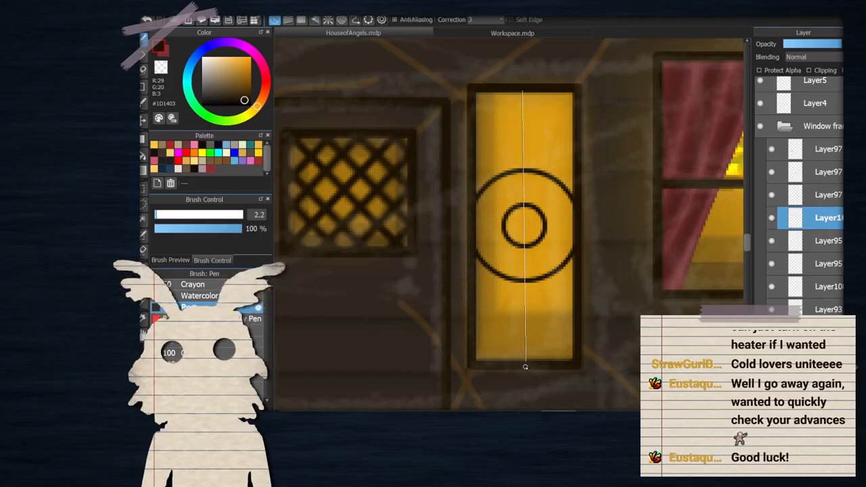
pyautogui.hotkey('ctrl', 'z')
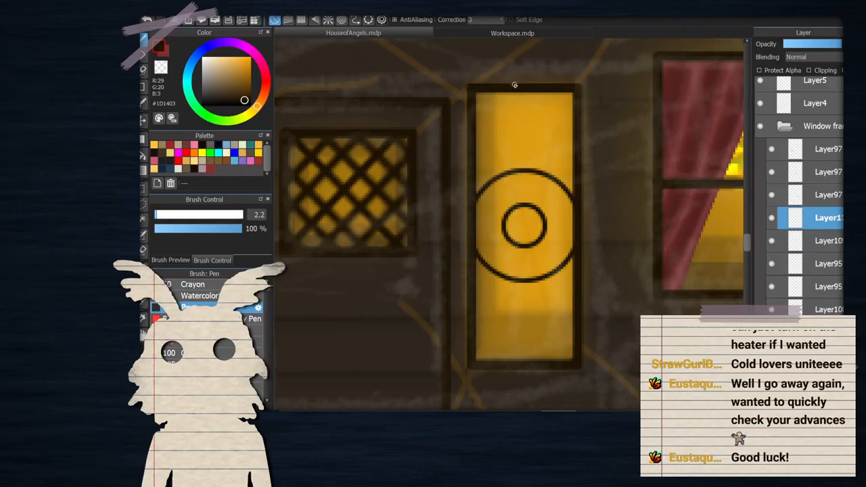
pyautogui.moveTo(516, 268); pyautogui.dragTo(526, 361)
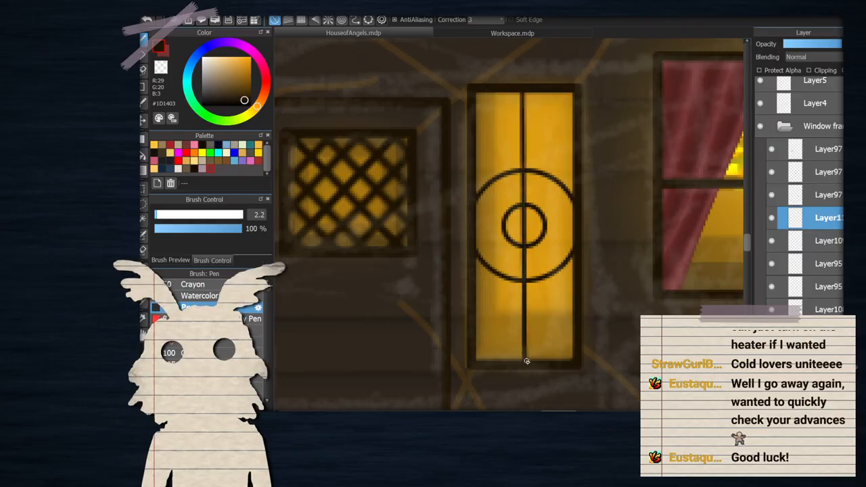
pyautogui.moveTo(474, 231); pyautogui.dragTo(577, 232)
pyautogui.hotkey('ctrl', 'z')
pyautogui.moveTo(578, 229); pyautogui.dragTo(577, 229)
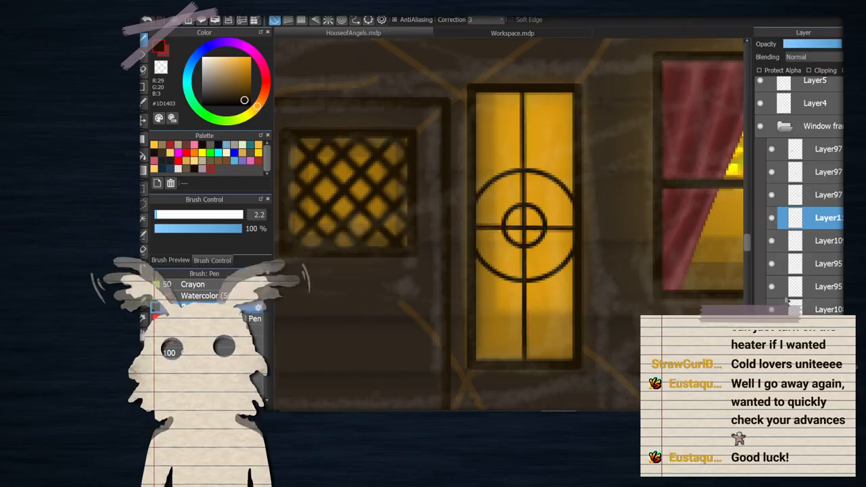
# Rotate the cross about 20 degrees clockwise and stretch it slightly so its long bar runs between opposite corners of the glass
pyautogui.hotkey('ctrl', 't')
pyautogui.moveTo(298, 143); pyautogui.dragTo(329, 67)
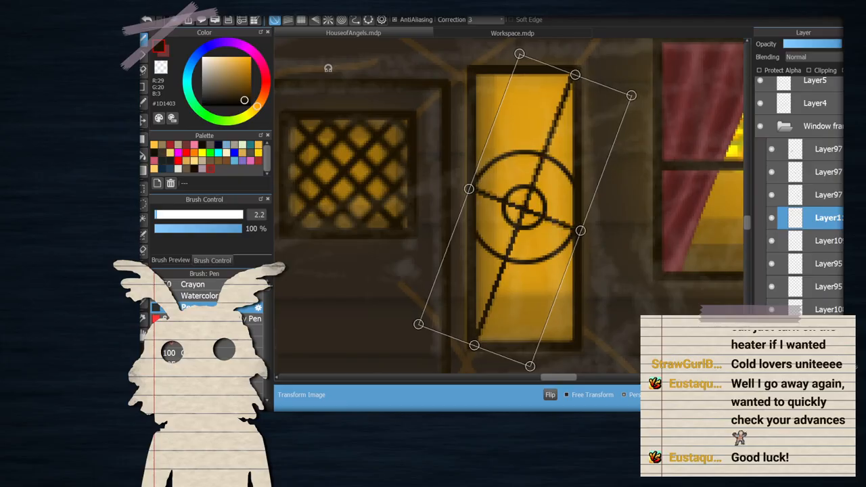
pyautogui.moveTo(577, 75); pyautogui.dragTo(576, 72)
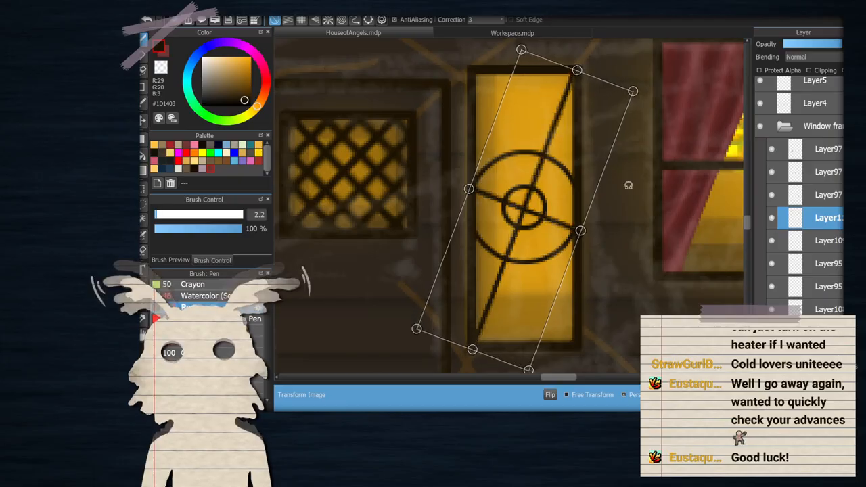
pyautogui.press('Return')
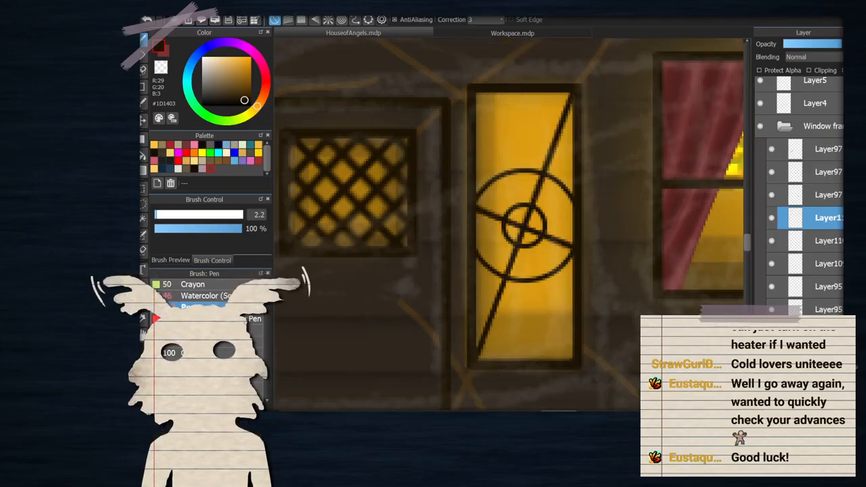
# Duplicate the tilted cross and rotate the copy so its long bar runs between the other two corners
pyautogui.hotkey('ctrl', 't')
pyautogui.moveTo(337, 153); pyautogui.dragTo(458, 263)
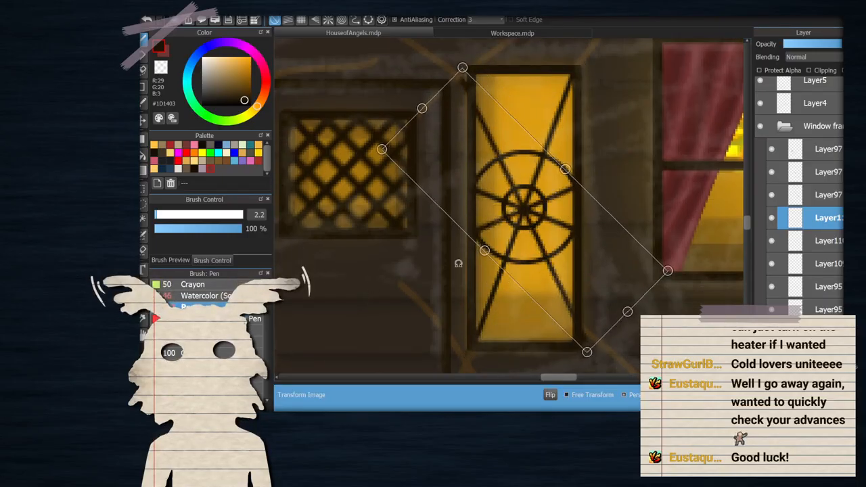
pyautogui.moveTo(610, 179); pyautogui.dragTo(624, 166)
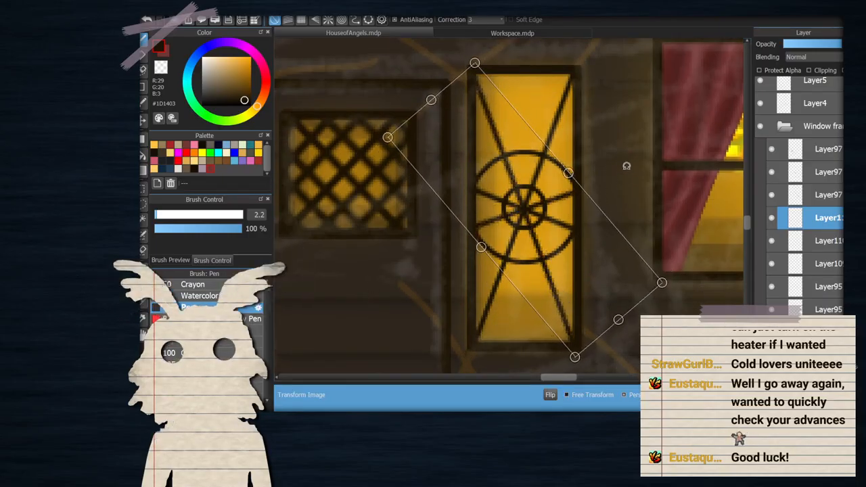
pyautogui.press('Return')
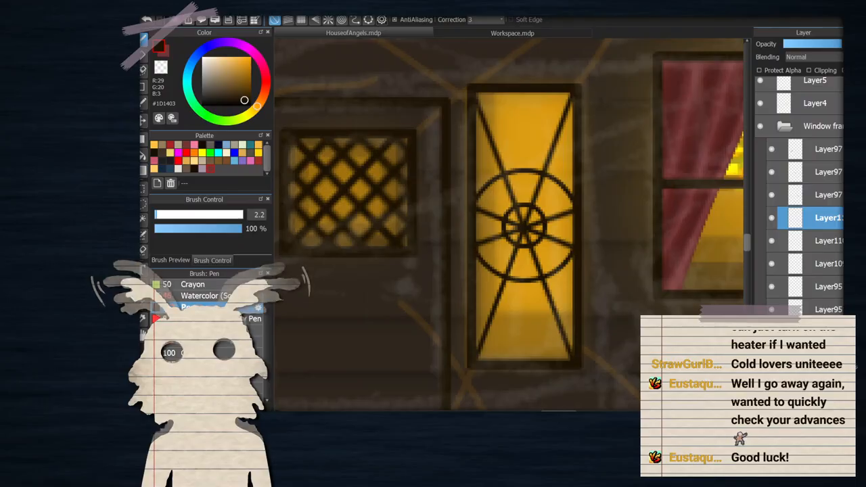
# Merge the two tilted-cross layers and erase all bars inside the outer circle with the size 46 eraser
pyautogui.click(217, 215)
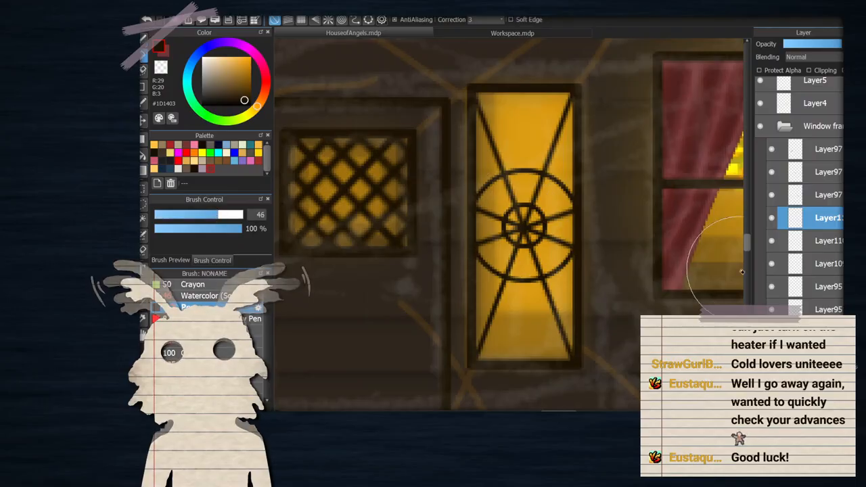
pyautogui.click(773, 219)
pyautogui.click(772, 218)
pyautogui.click(771, 241)
pyautogui.click(771, 241)
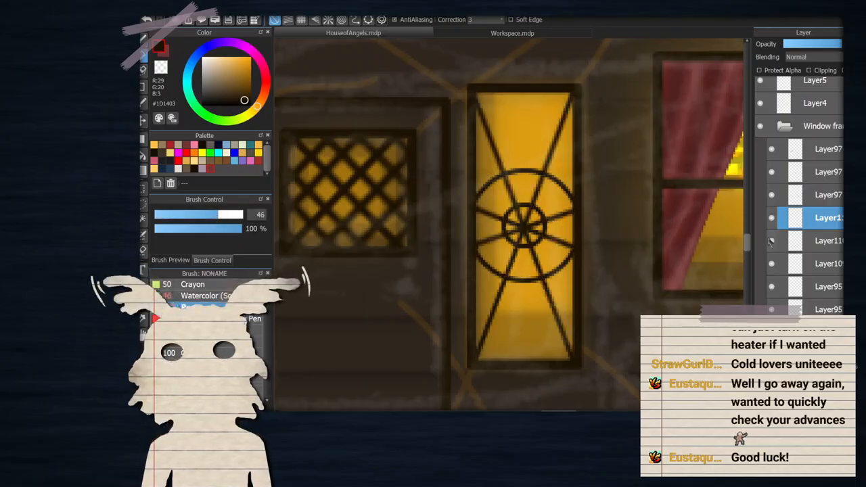
pyautogui.scroll(3, 525, 229)
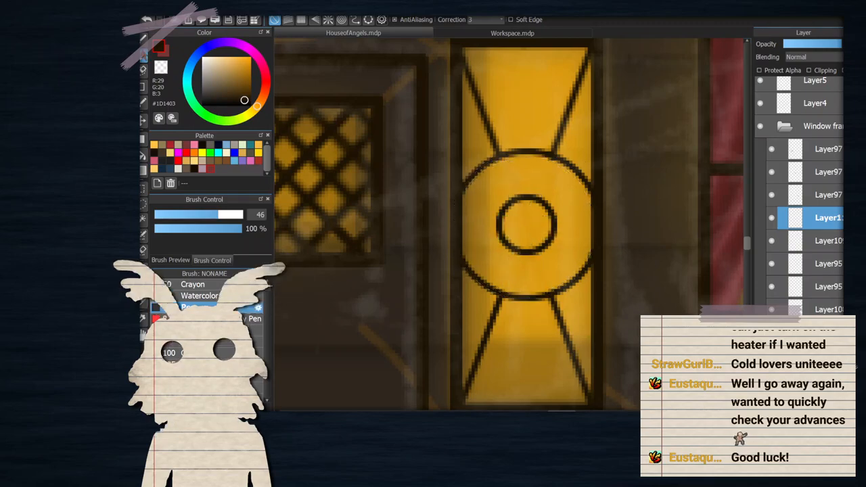
# Draw a small dark brown circle at the centre of the inner circle with the elliptical shape brush
pyautogui.click(142, 88)
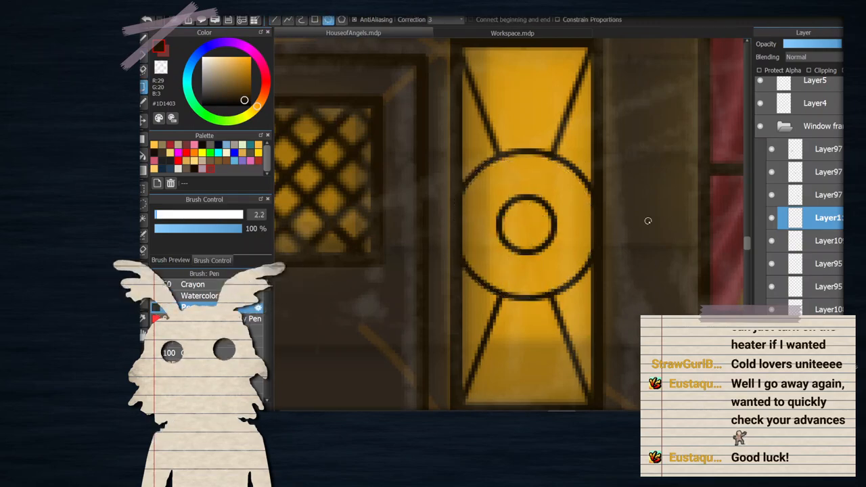
pyautogui.scroll(1, 628, 209)
pyautogui.moveTo(436, 220); pyautogui.dragTo(445, 234)
pyautogui.hotkey('ctrl', 'z')
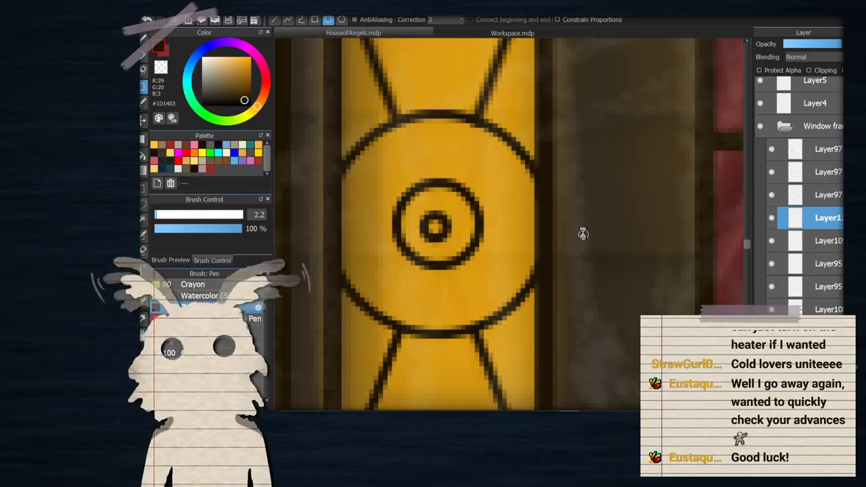
# Paint a solid dark brown dot at the centre of the inner circle with the pen enlarged to size 8.2
pyautogui.scroll(-3, 584, 237)
pyautogui.press('b')
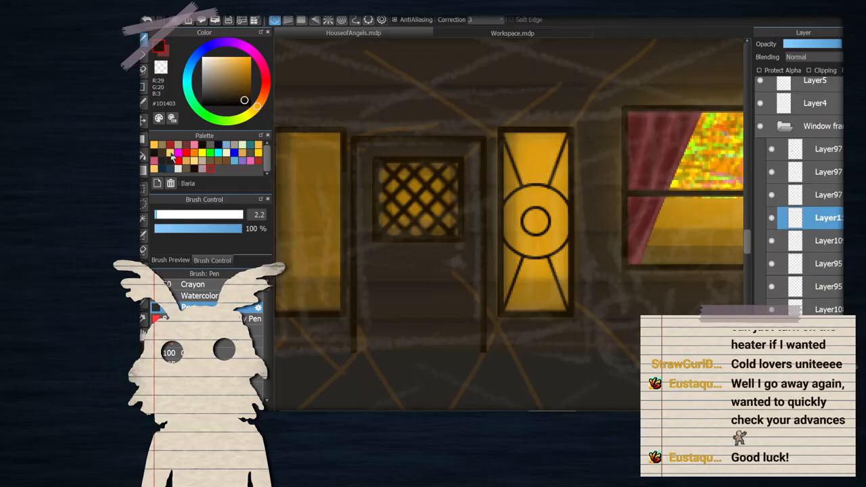
pyautogui.scroll(3, 520, 220)
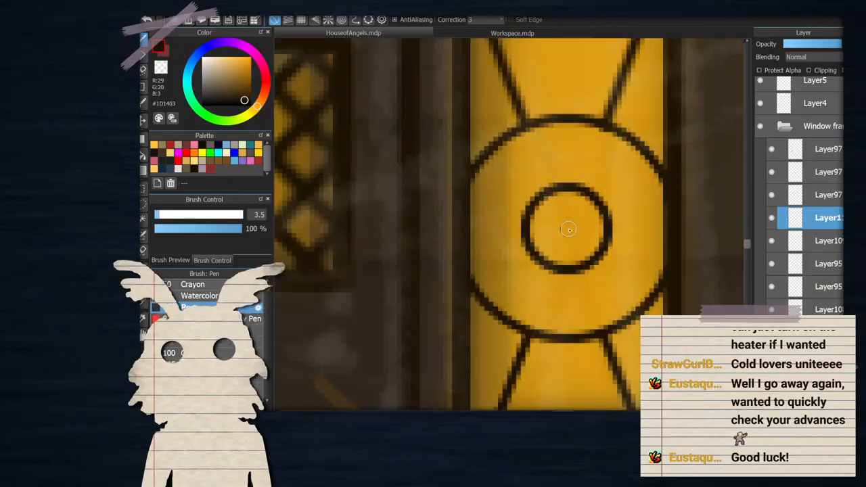
pyautogui.click(567, 229)
pyautogui.scroll(-5, 567, 230)
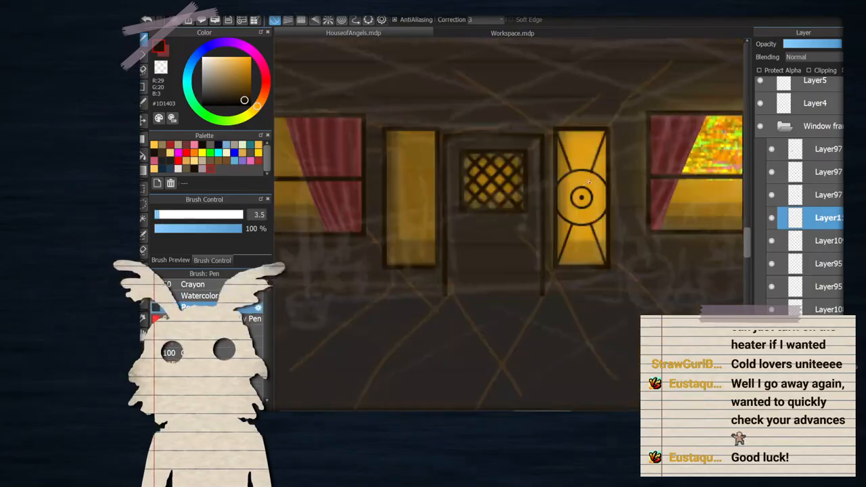
pyautogui.scroll(-2, 657, 272)
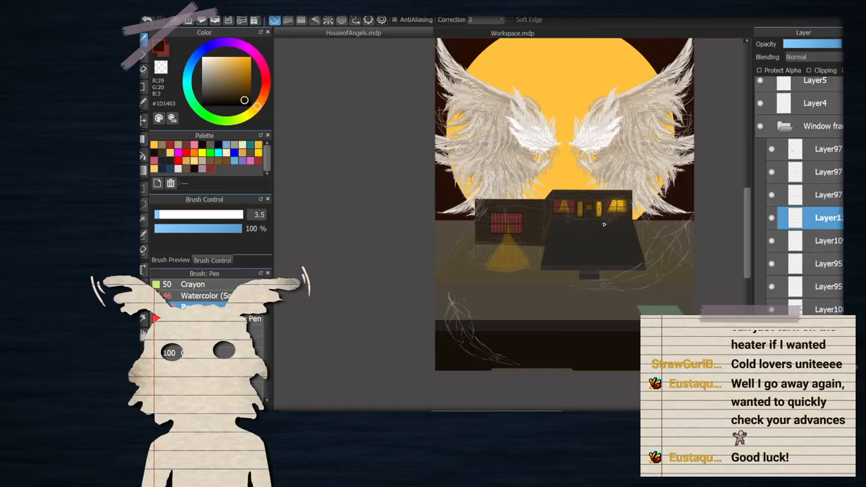
pyautogui.scroll(6, 604, 224)
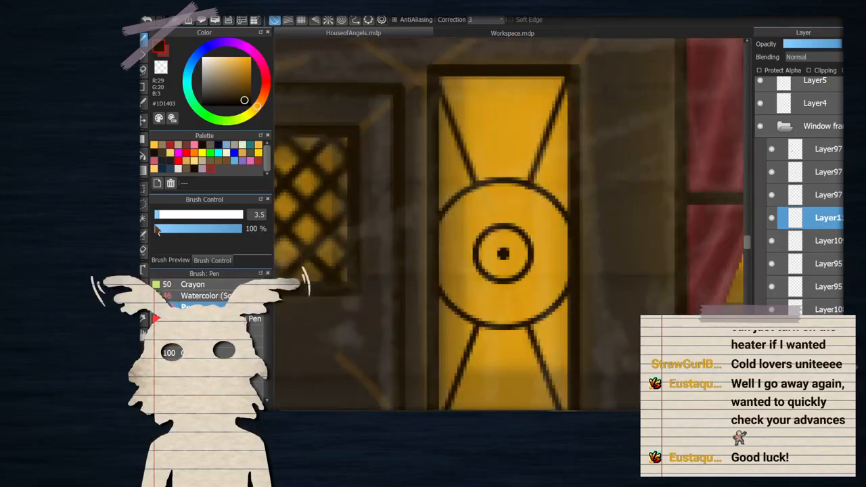
pyautogui.click(501, 252)
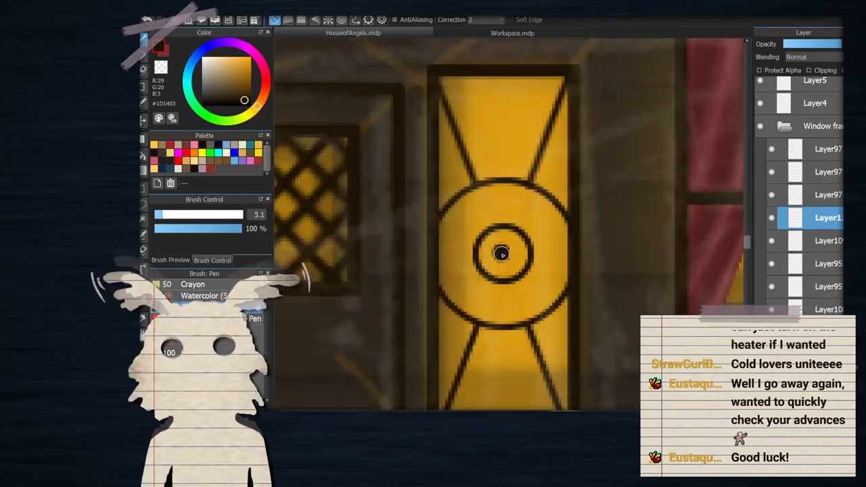
pyautogui.click(168, 215)
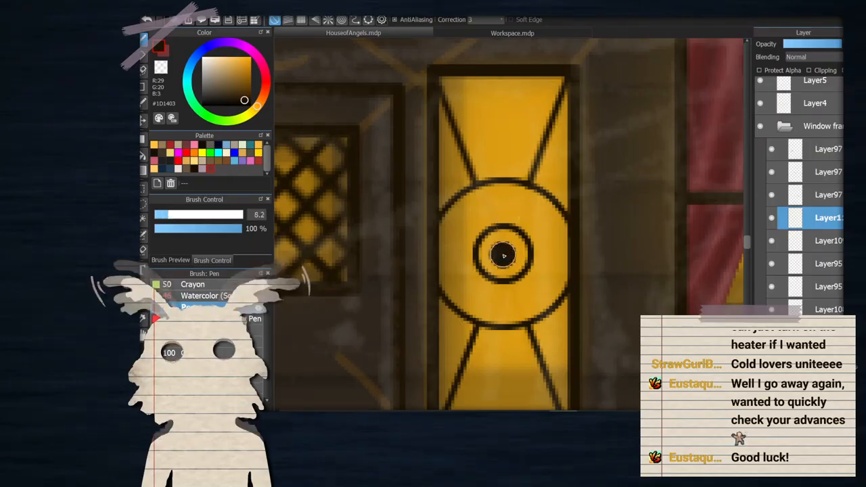
pyautogui.scroll(-5, 502, 255)
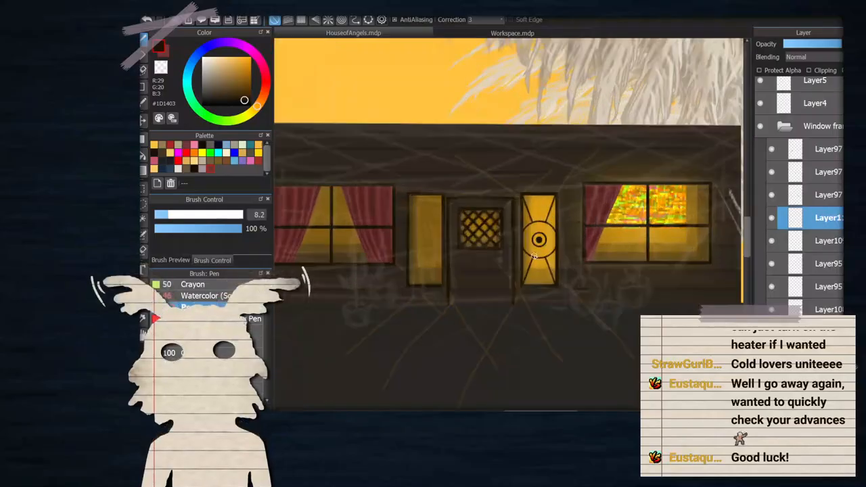
# Merge the dot-and-bars layer and the circles layer down into the frame layer of the window right of the door
pyautogui.scroll(2, 534, 255)
pyautogui.click(771, 218)
pyautogui.click(771, 218)
pyautogui.click(772, 240)
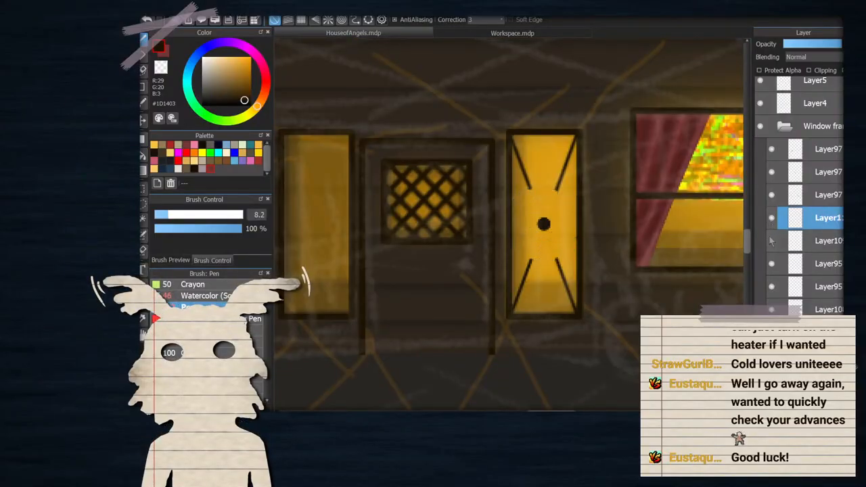
pyautogui.click(771, 241)
pyautogui.click(771, 218)
pyautogui.click(770, 217)
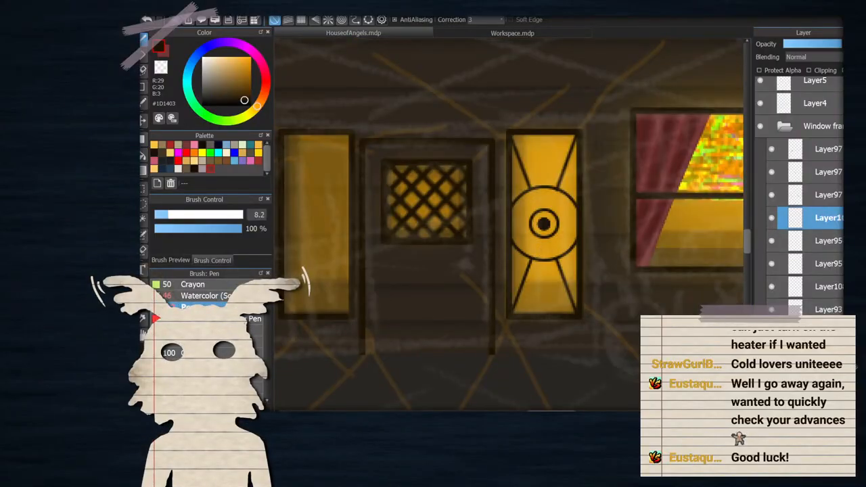
pyautogui.click(770, 218)
pyautogui.click(771, 218)
pyautogui.click(771, 242)
pyautogui.click(772, 242)
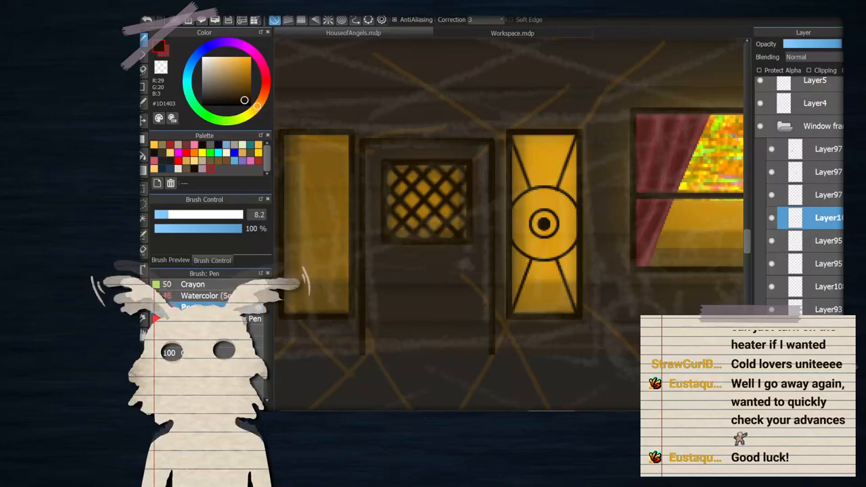
pyautogui.hotkey('ctrl', 'e')
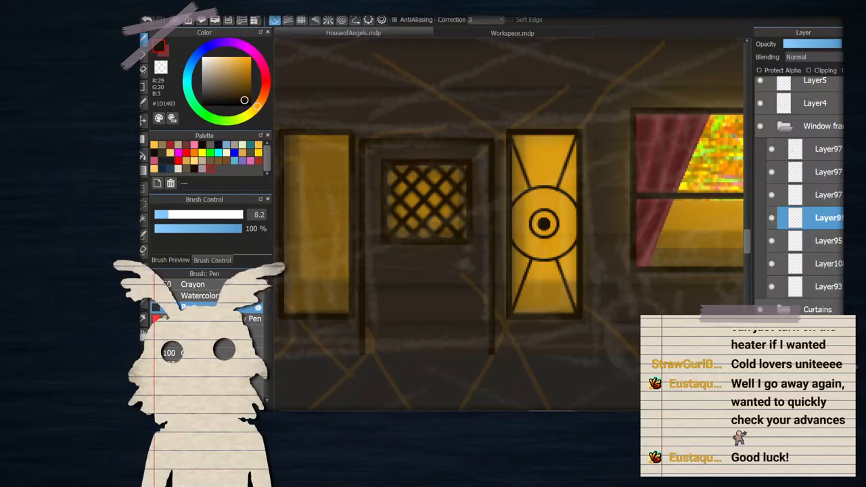
# Duplicate the merged patterned frame layer and delete the plain frame layer of the window left of the door
pyautogui.hotkey('ctrl', 'j')
pyautogui.click(771, 241)
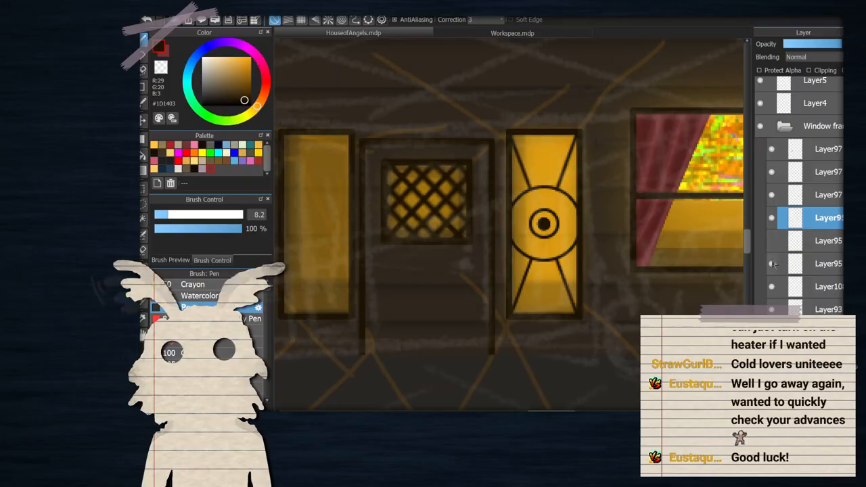
pyautogui.click(772, 264)
pyautogui.click(802, 268)
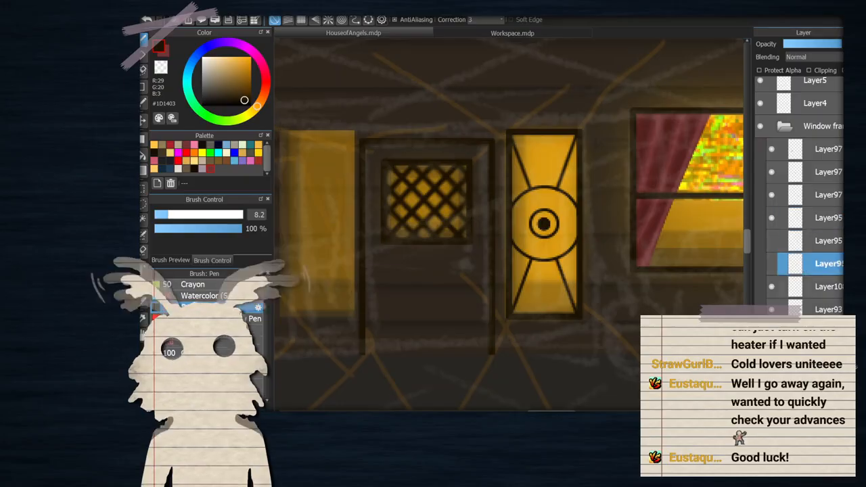
pyautogui.press('Delete')
# Move one of the patterned frames onto the window left of the door and nudge it into line with the glass
pyautogui.click(773, 242)
pyautogui.click(795, 226)
pyautogui.press('v')
pyautogui.moveTo(600, 293); pyautogui.dragTo(372, 293)
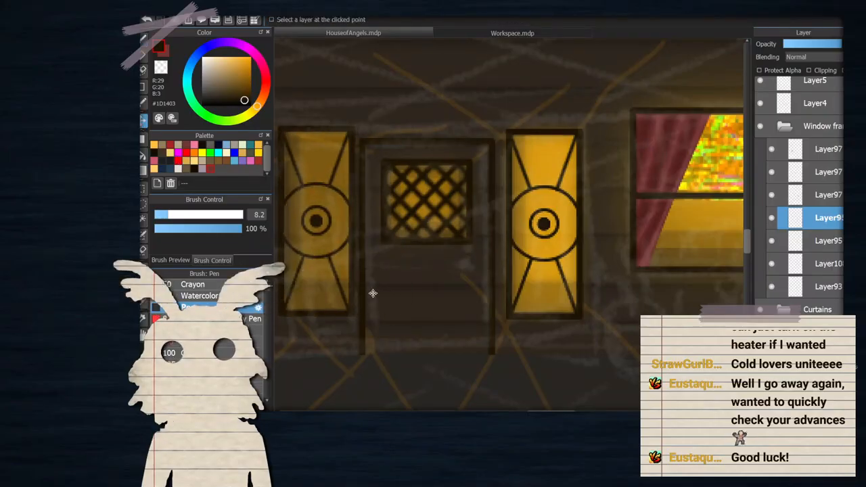
pyautogui.scroll(-2, 548, 293)
pyautogui.scroll(1, 444, 253)
pyautogui.moveTo(432, 249); pyautogui.dragTo(432, 252)
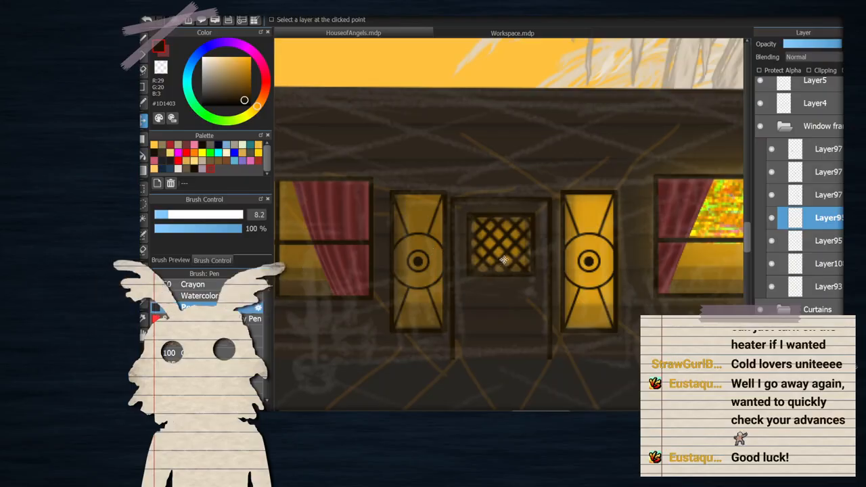
pyautogui.scroll(-3, 504, 261)
pyautogui.scroll(3, 647, 279)
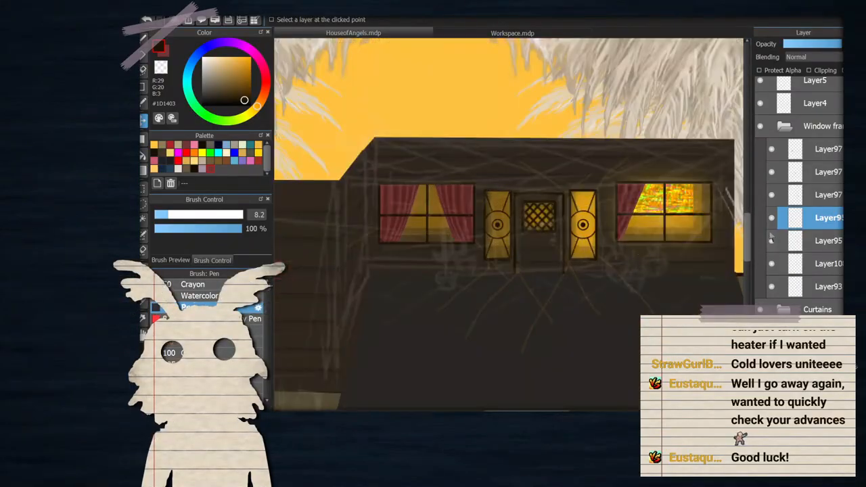
# Hide the window glow, Layer54 and the house wall layers listed below the Curtains folder
pyautogui.click(771, 241)
pyautogui.scroll(-3, 763, 288)
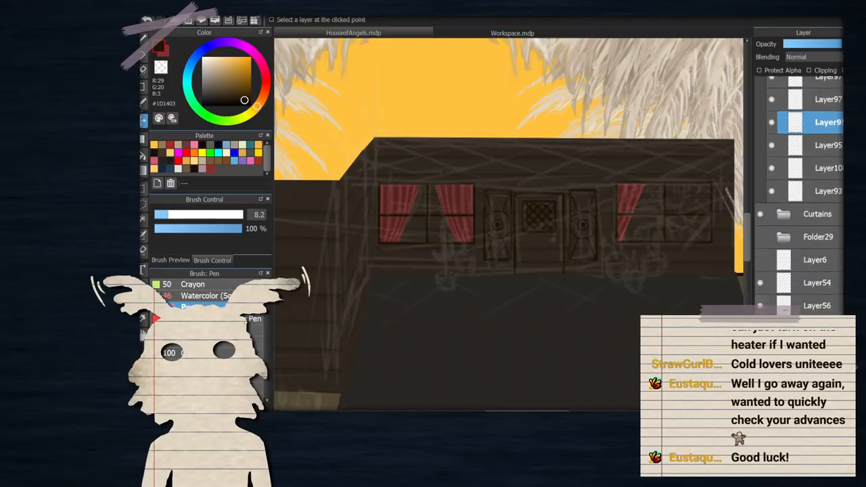
pyautogui.click(759, 258)
pyautogui.click(760, 280)
pyautogui.click(766, 303)
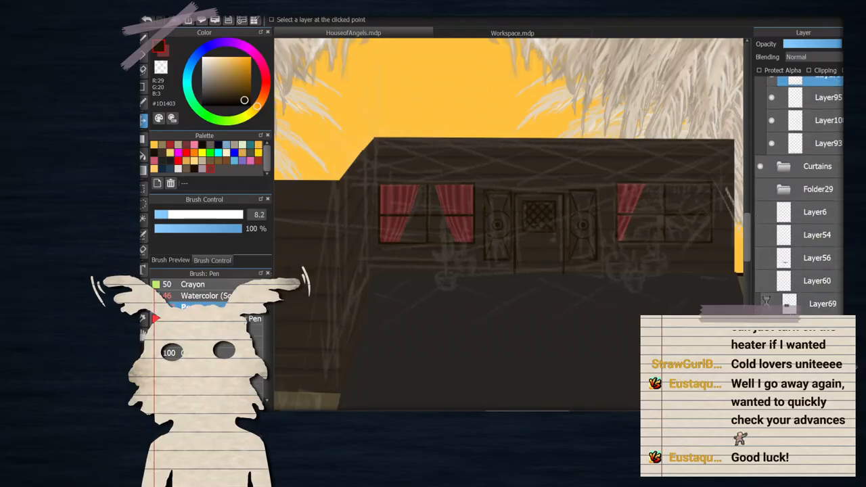
pyautogui.click(761, 326)
pyautogui.scroll(-1, 761, 326)
pyautogui.scroll(-2, 761, 326)
pyautogui.click(761, 337)
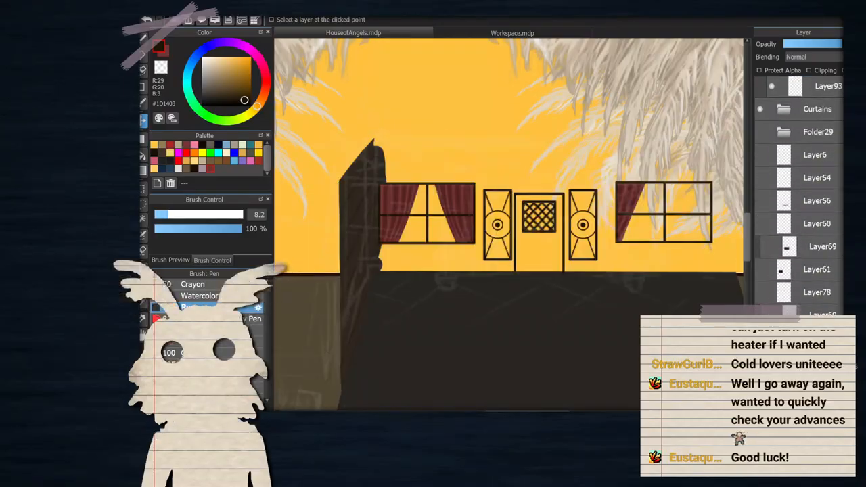
# Hide the remaining house, wing, moon and background layers, leaving the window frames and curtains on white
pyautogui.scroll(-2, 760, 331)
pyautogui.scroll(3, 527, 230)
pyautogui.scroll(-1, 761, 318)
pyautogui.click(765, 294)
pyautogui.click(763, 317)
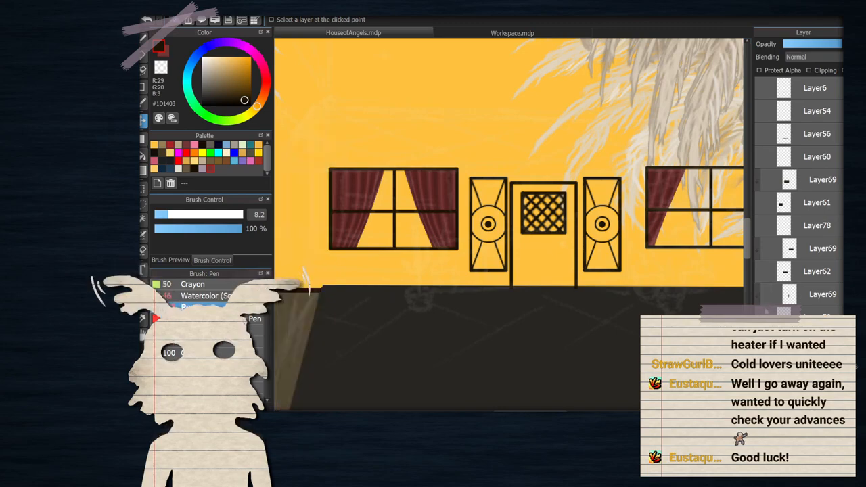
pyautogui.click(762, 339)
pyautogui.scroll(-3, 761, 338)
pyautogui.click(760, 329)
pyautogui.click(760, 351)
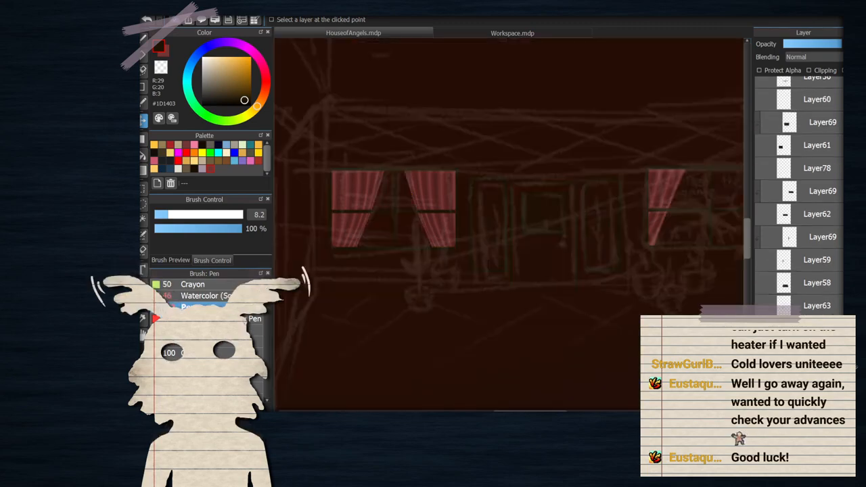
pyautogui.scroll(-1, 761, 345)
pyautogui.click(760, 345)
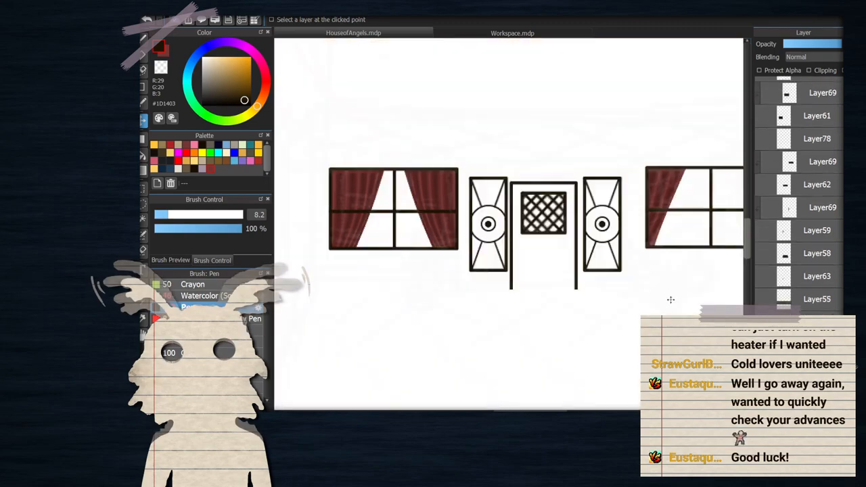
# Collapse the window frames folder and create a window panes folder containing a new layer directly above the Curtains folder
pyautogui.scroll(3, 534, 220)
pyautogui.scroll(10, 785, 138)
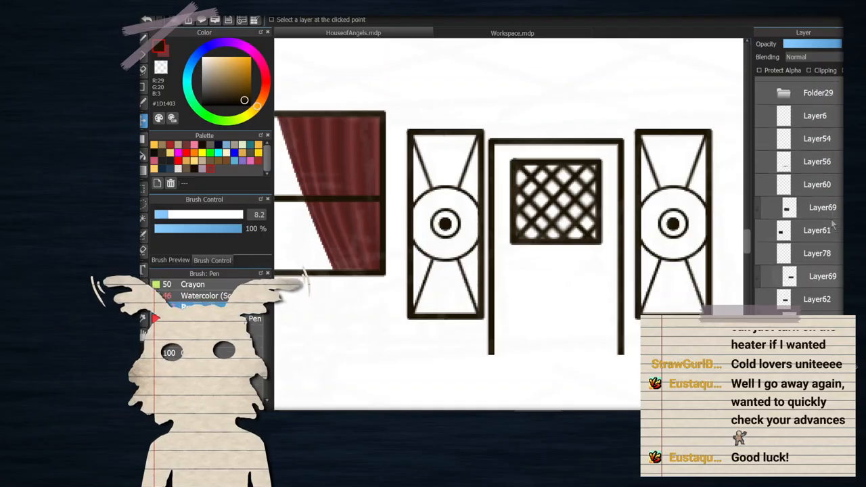
pyautogui.scroll(3, 786, 139)
pyautogui.click(771, 149)
pyautogui.click(771, 149)
pyautogui.scroll(2, 813, 218)
pyautogui.scroll(1, 814, 218)
pyautogui.click(784, 116)
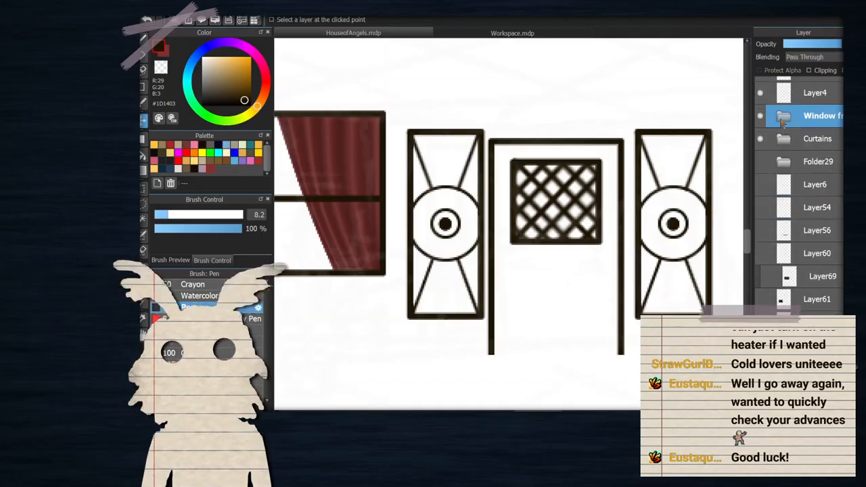
pyautogui.click(805, 143)
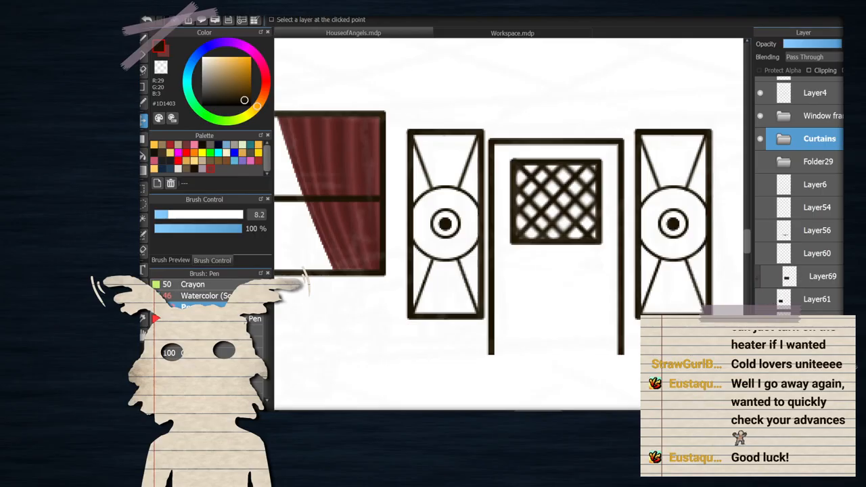
pyautogui.click(802, 403)
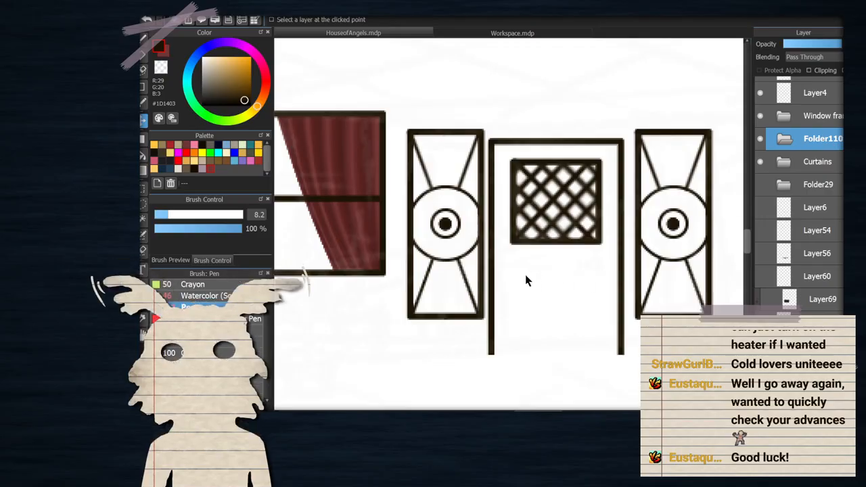
pyautogui.click(760, 404)
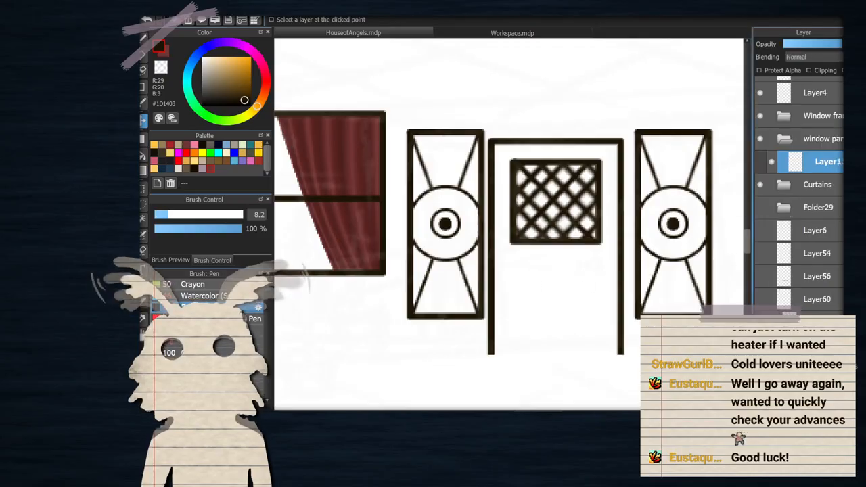
# Pick the pale beige #DDCEB2 as the painting colour for the panes
pyautogui.scroll(-3, 592, 243)
pyautogui.scroll(3, 552, 211)
pyautogui.click(229, 77)
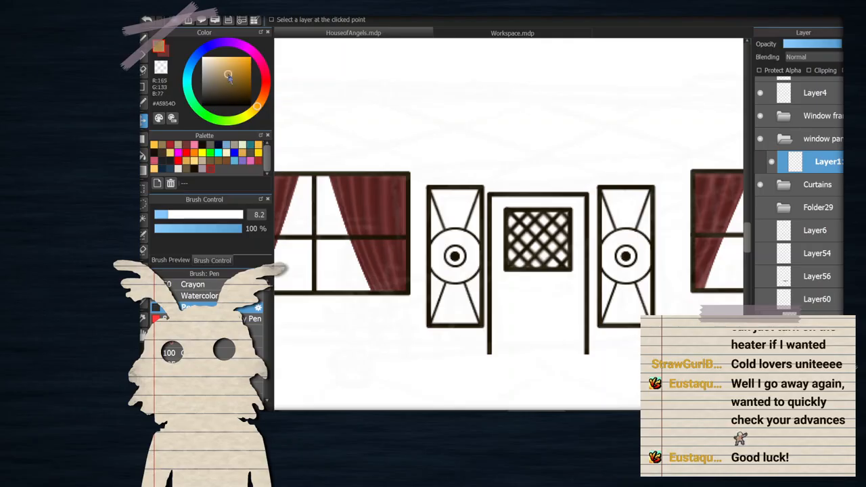
# Try to fill the outer ring of the window left of the door with beige using the Bucket tool
pyautogui.click(144, 155)
pyautogui.scroll(2, 446, 224)
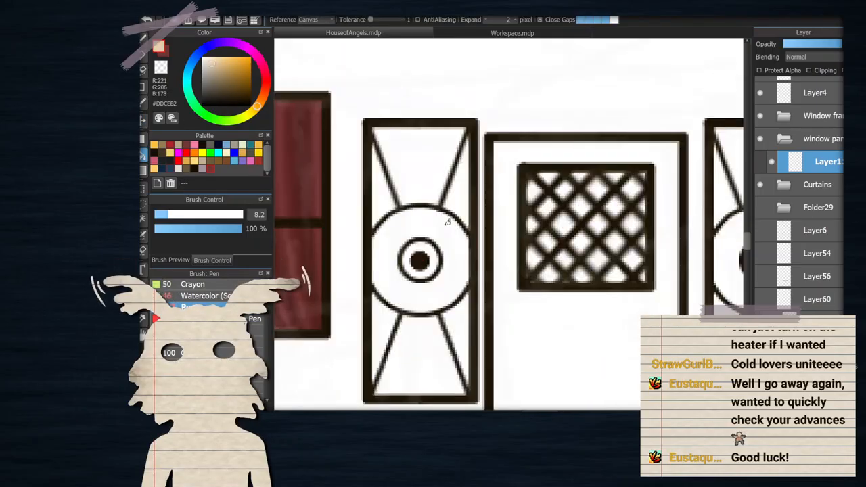
pyautogui.click(447, 226)
pyautogui.hotkey('ctrl', 'z')
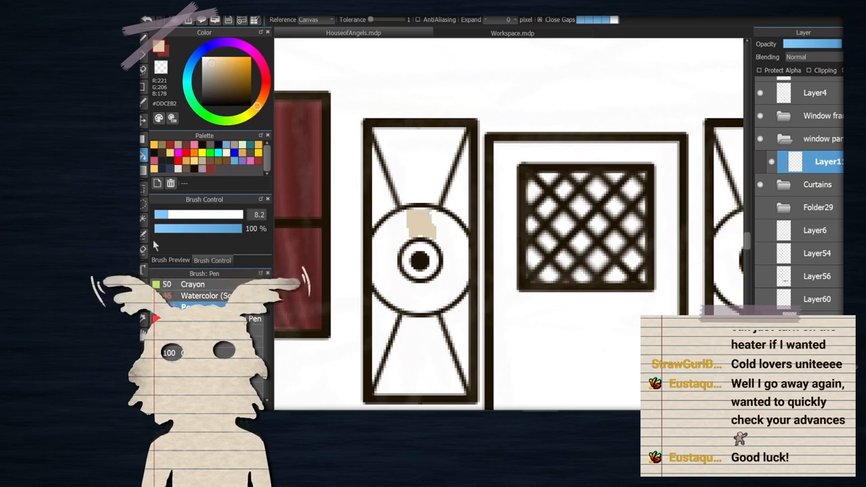
# Select the outer ring areas of both door-side windows with the Magic Wand and fill them with pale beige
pyautogui.click(143, 220)
pyautogui.click(456, 233)
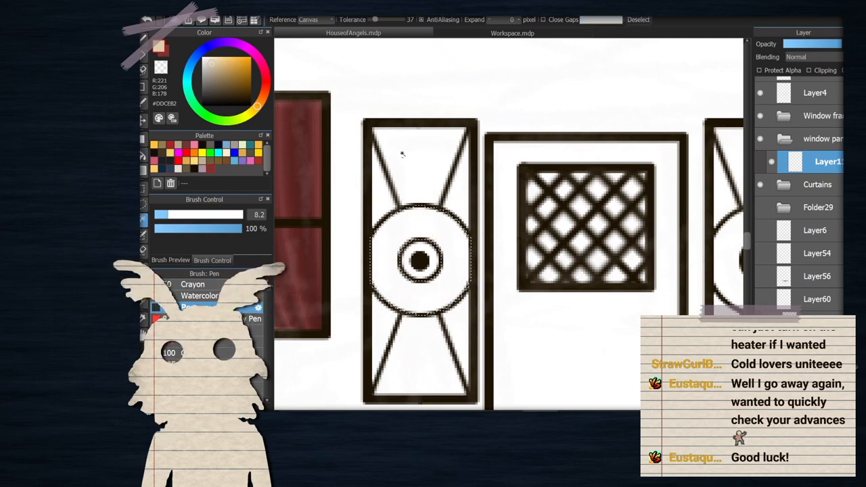
pyautogui.scroll(1, 435, 264)
pyautogui.scroll(-1, 413, 220)
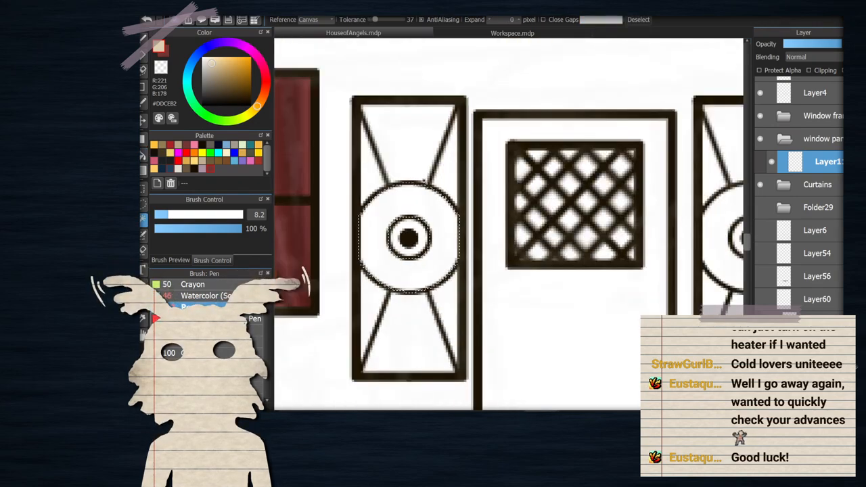
pyautogui.scroll(-1, 423, 178)
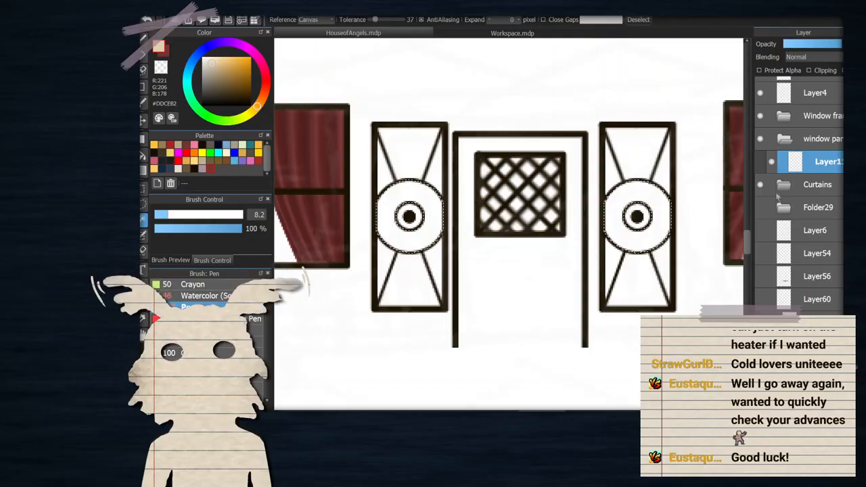
pyautogui.keyDown('shift'); pyautogui.click(653, 202); pyautogui.keyUp('shift')
pyautogui.press('m')
pyautogui.moveTo(354, 166); pyautogui.dragTo(649, 321)
pyautogui.click(144, 221)
pyautogui.scroll(3, 360, 207)
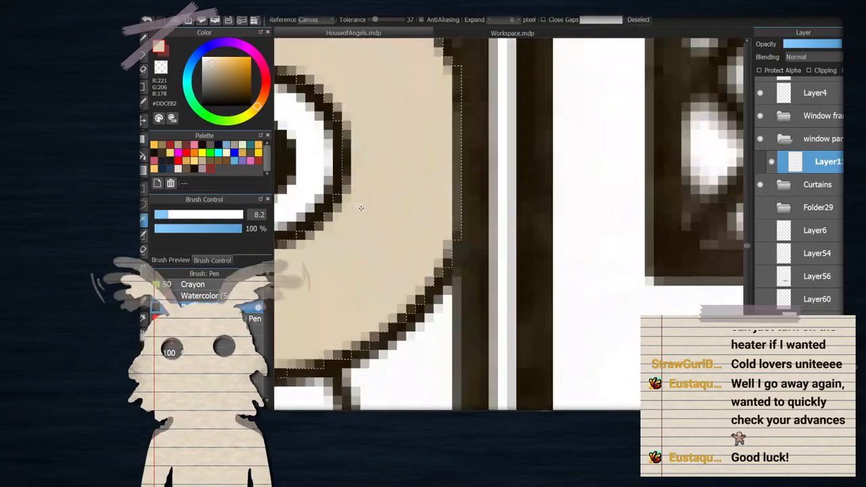
# Fill the inner rings around the dark centres of both door-side windows with pure red #FF0000
pyautogui.scroll(-1, 397, 187)
pyautogui.scroll(-2, 557, 187)
pyautogui.scroll(1, 557, 187)
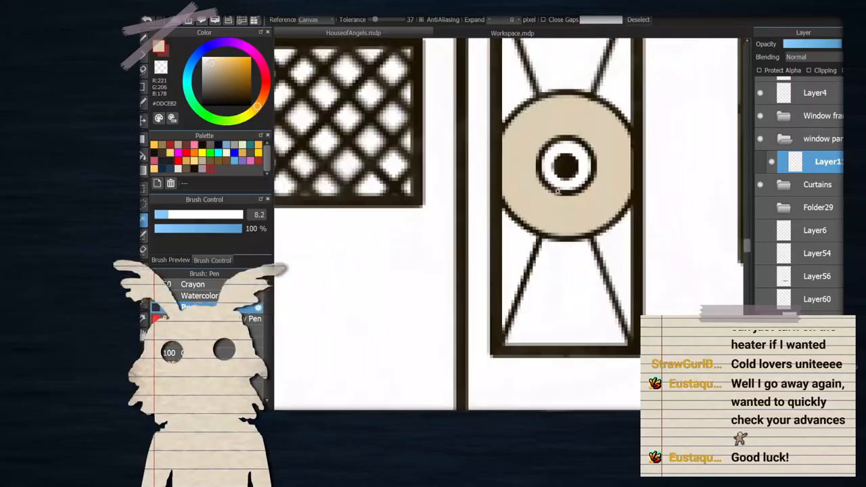
pyautogui.click(195, 155)
pyautogui.click(143, 139)
pyautogui.click(186, 154)
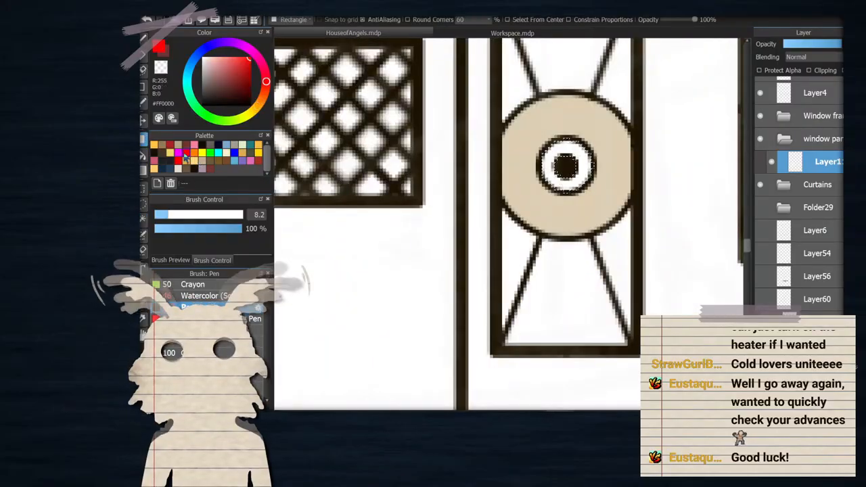
pyautogui.scroll(-3, 531, 226)
pyautogui.scroll(-1, 534, 226)
pyautogui.scroll(1, 534, 226)
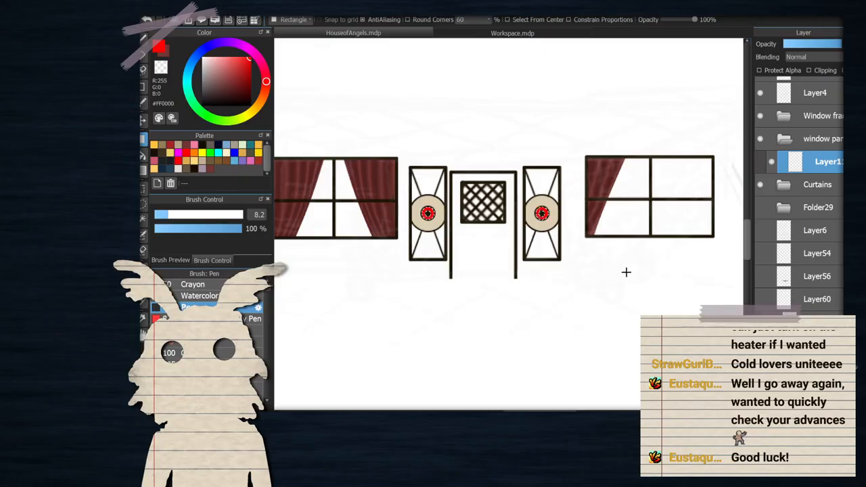
pyautogui.scroll(2, 513, 214)
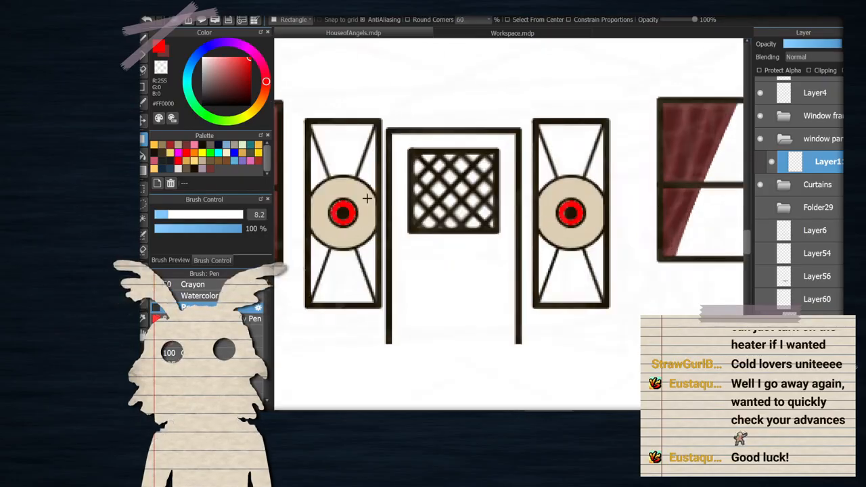
# Touch up the red rings around the dark centres of both door-side windows with the pen at size 6.4
pyautogui.click(144, 41)
pyautogui.moveTo(173, 215); pyautogui.dragTo(170, 216)
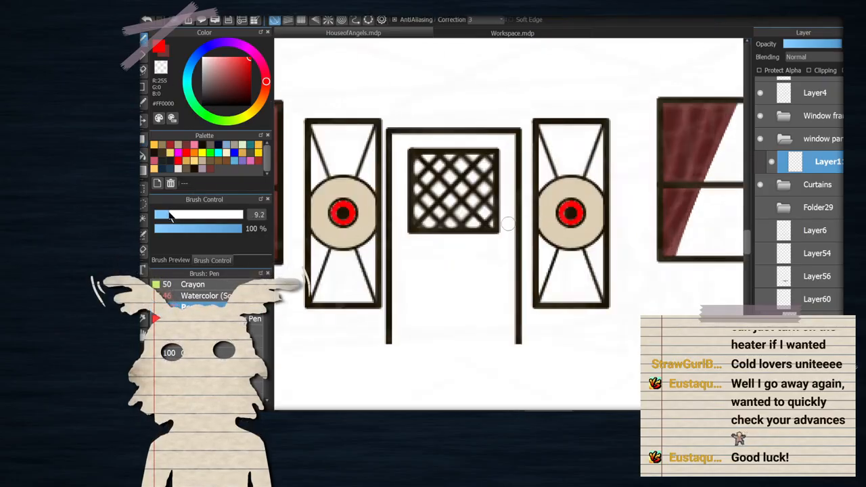
pyautogui.scroll(4, 319, 217)
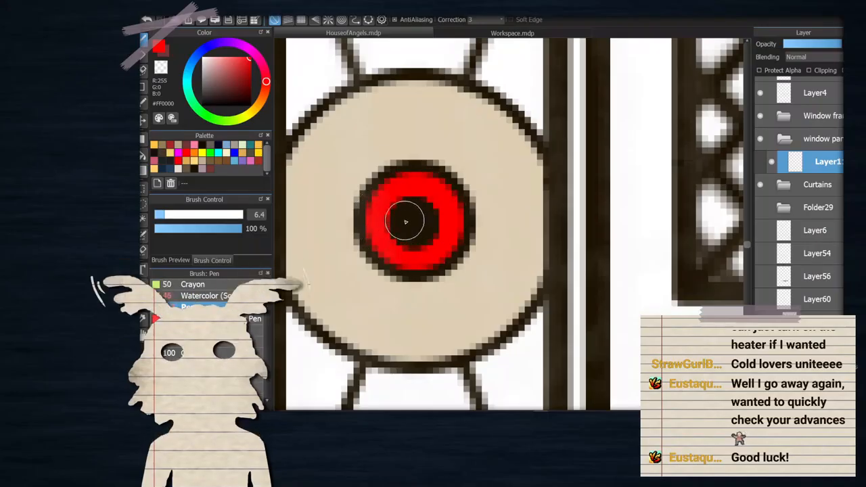
pyautogui.scroll(-4, 402, 215)
pyautogui.scroll(3, 591, 189)
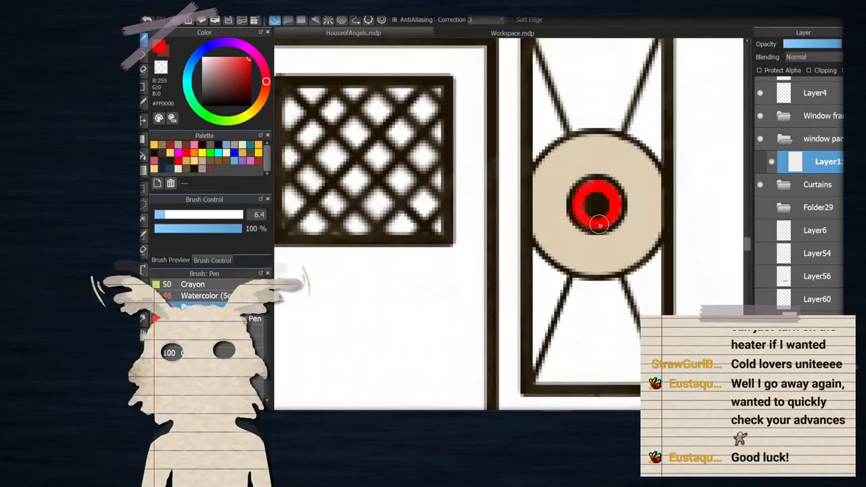
pyautogui.scroll(3, 591, 201)
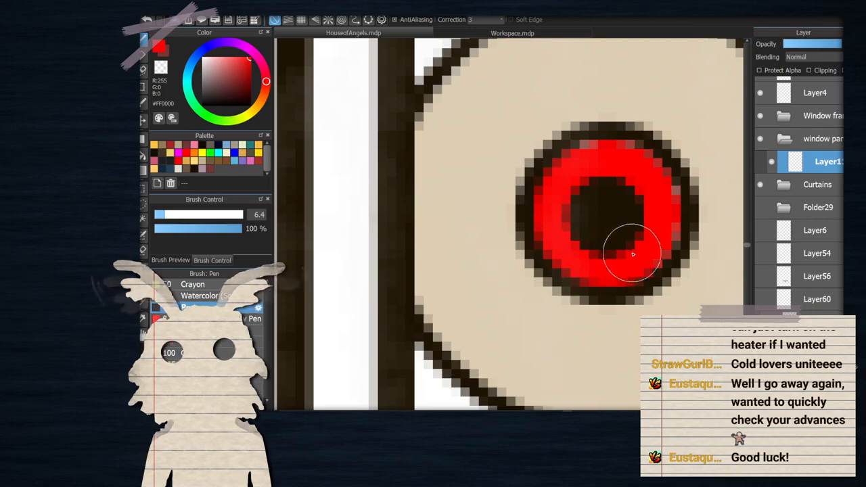
pyautogui.scroll(-5, 589, 230)
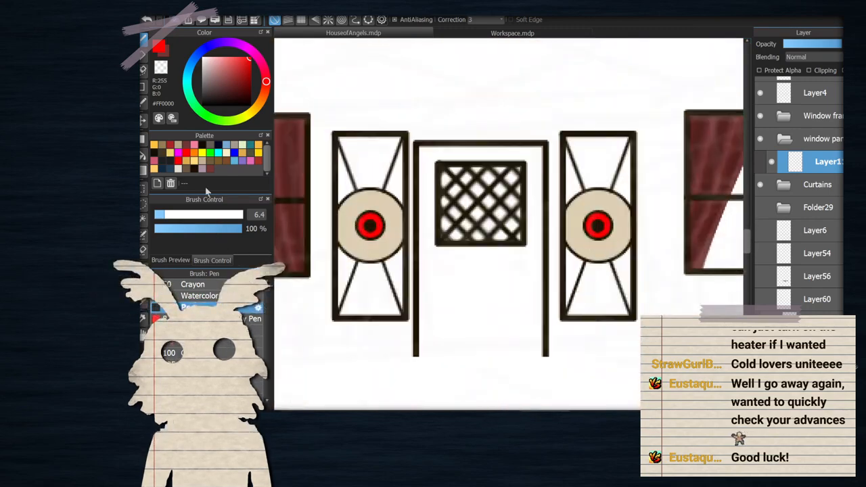
# Try to fill the upper trapezoid panes of both door-side windows with yellow #FFFF00
pyautogui.click(202, 152)
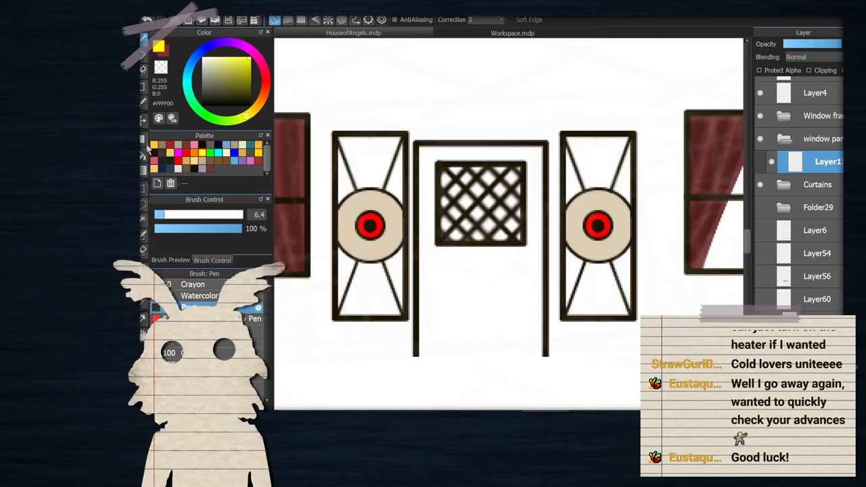
pyautogui.press('g')
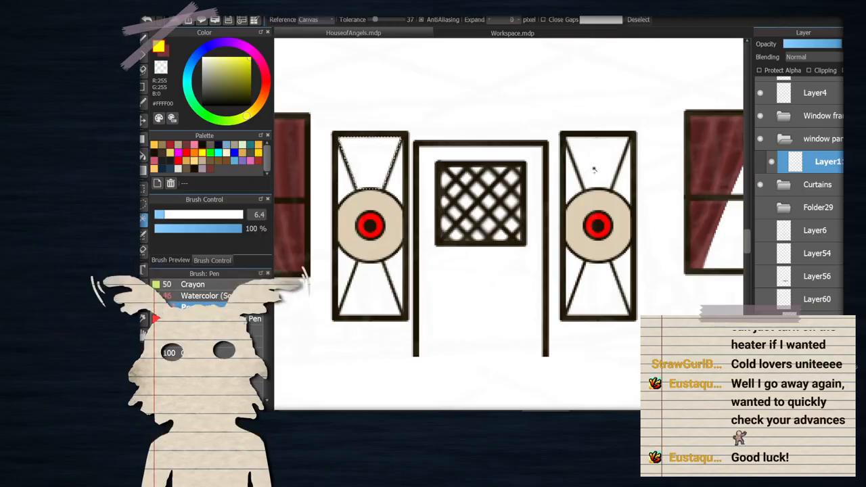
pyautogui.press('m')
pyautogui.moveTo(340, 132); pyautogui.dragTo(649, 271)
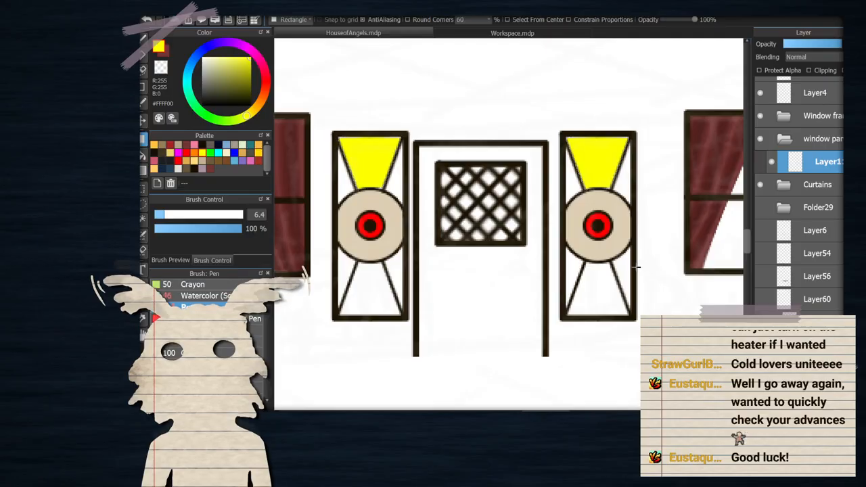
pyautogui.press('Delete')
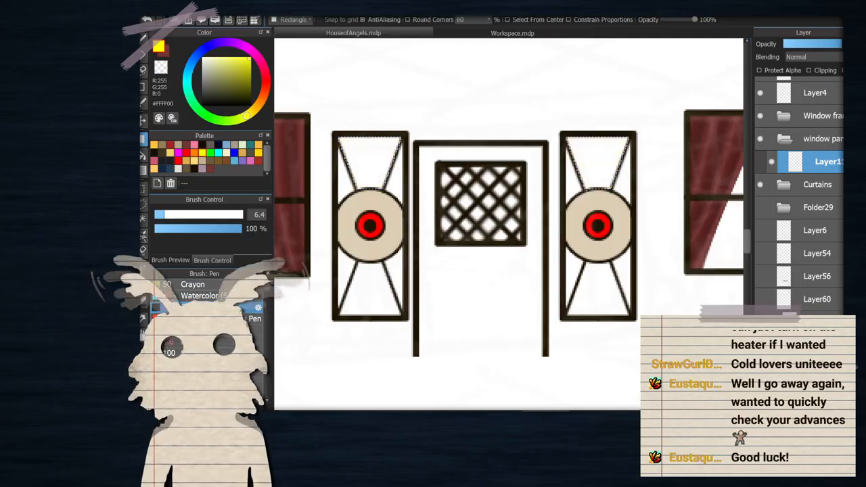
# Set the Magic Wand expansion to 1 pixel, reselect the upper trapezoid panes of both door-side windows and fill them with yellow #FFFF00
pyautogui.press('g')
pyautogui.hotkey('ctrl', 'd')
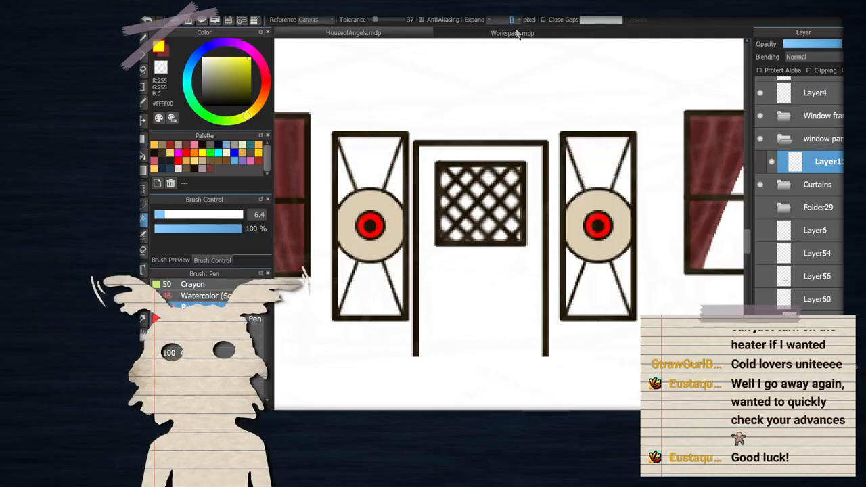
pyautogui.scroll(4, 366, 159)
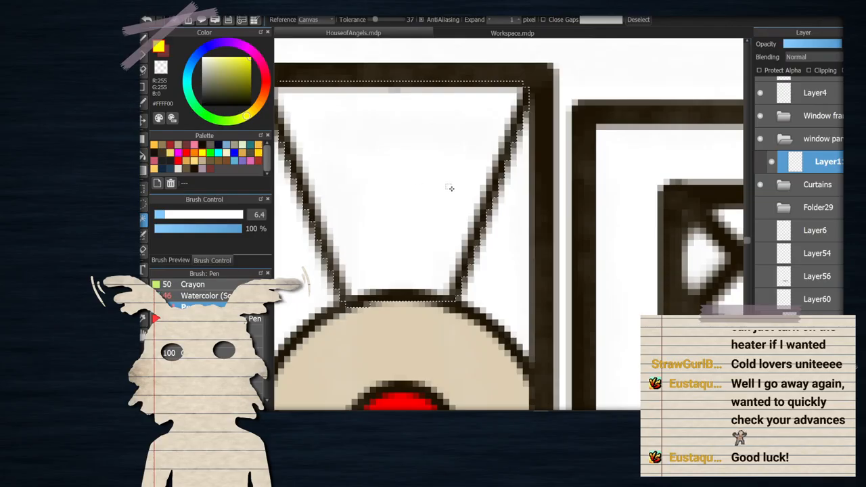
pyautogui.scroll(-4, 450, 188)
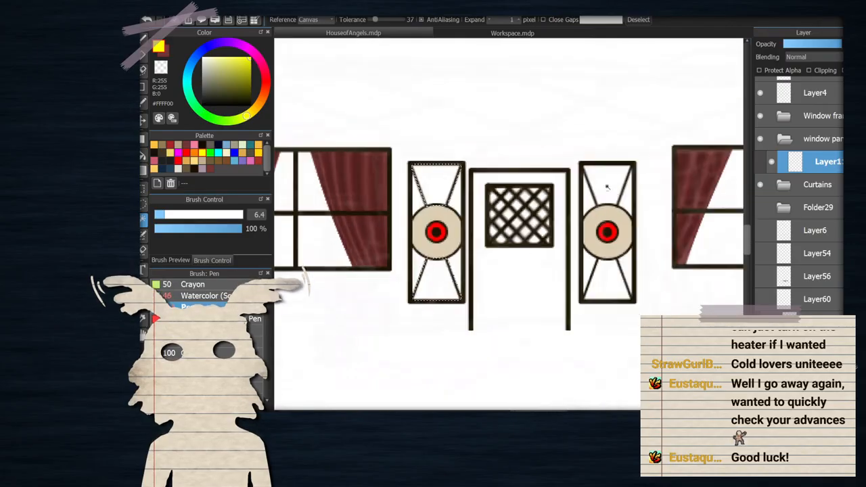
pyautogui.hotkey('ctrl', 'd')
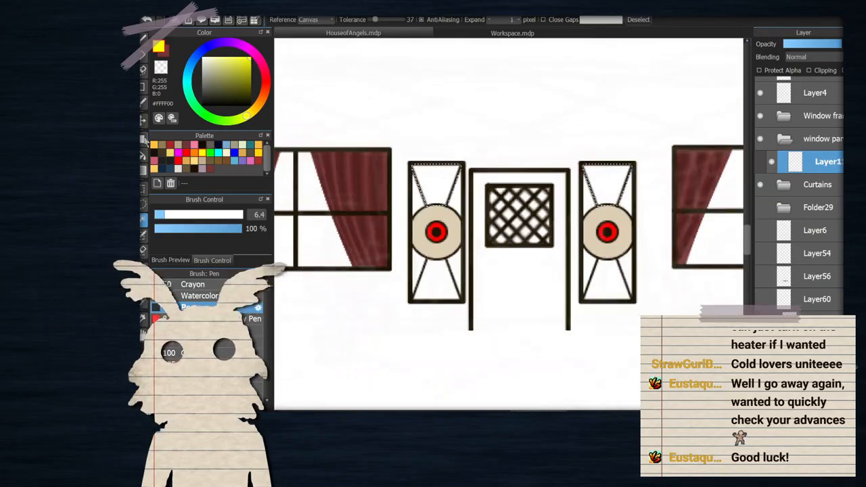
pyautogui.click(144, 140)
pyautogui.moveTo(398, 141); pyautogui.dragTo(703, 269)
pyautogui.hotkey('ctrl', 'd')
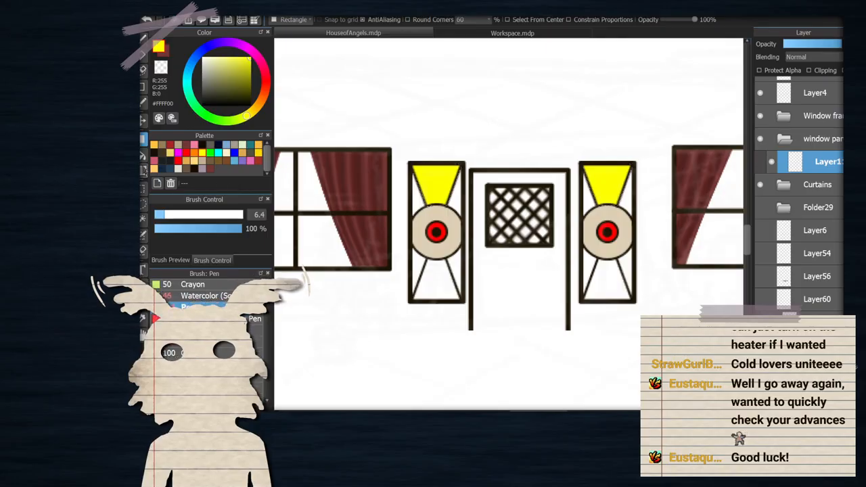
# Select the upper-right sliver panes of both door-side windows with the Magic Wand and fill them with orange #FF8000
pyautogui.click(144, 218)
pyautogui.scroll(3, 462, 223)
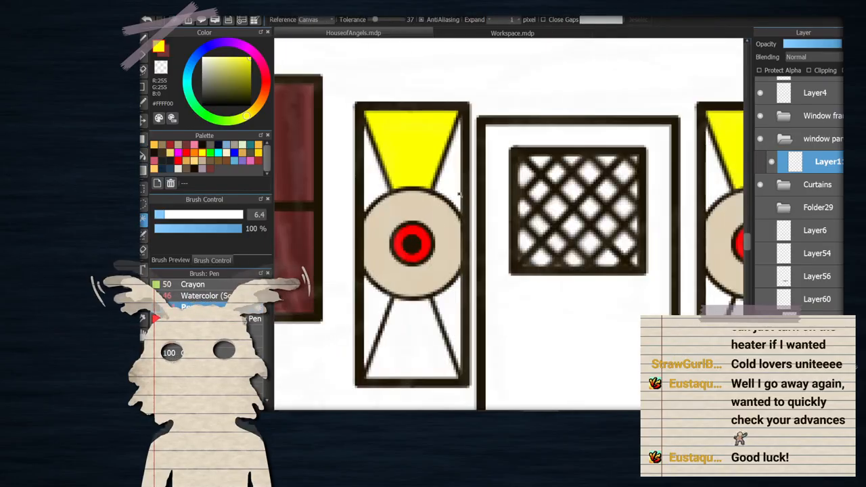
pyautogui.scroll(-3, 416, 184)
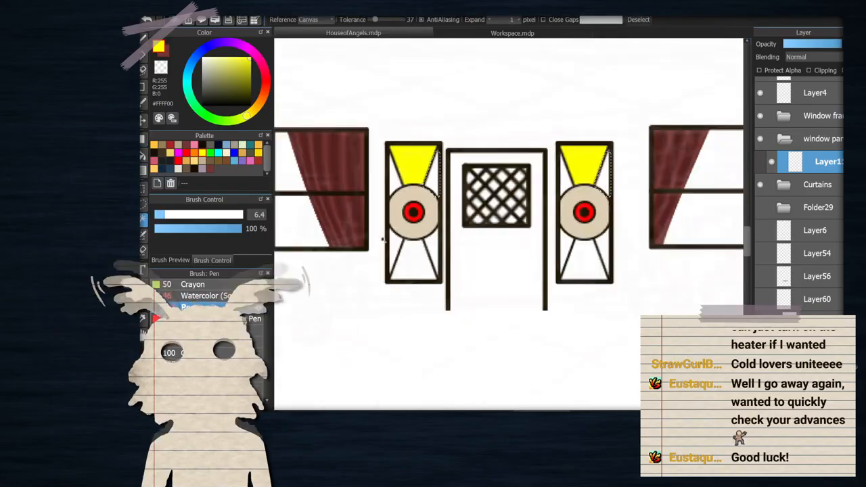
pyautogui.scroll(1, 409, 203)
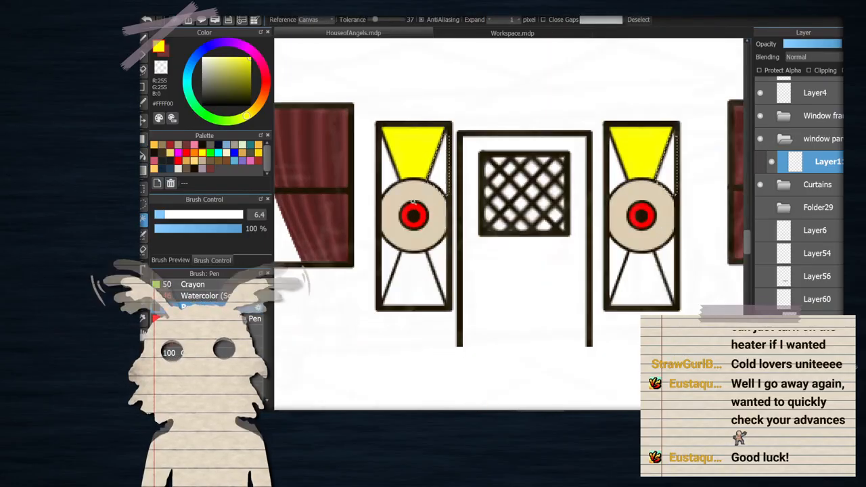
pyautogui.click(179, 154)
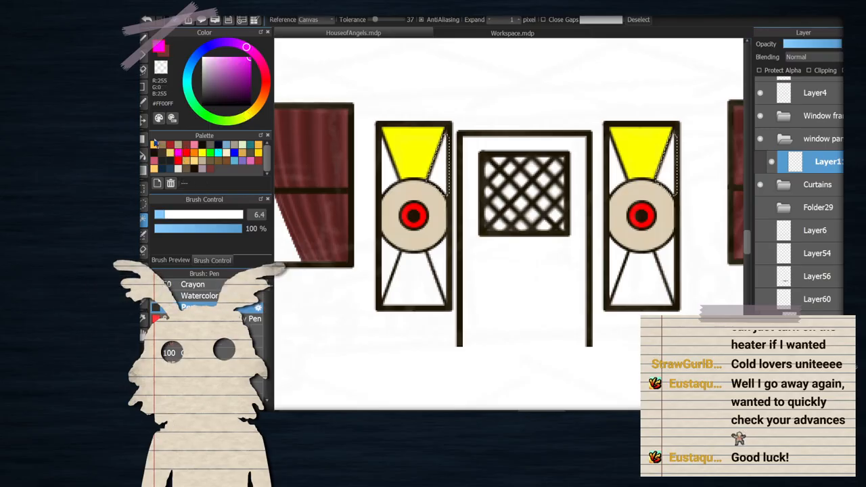
pyautogui.press('u')
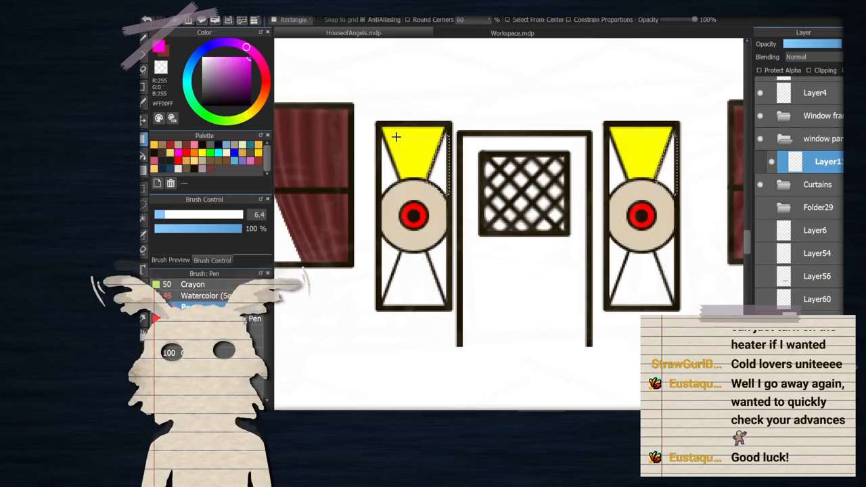
pyautogui.click(194, 157)
pyautogui.moveTo(336, 101); pyautogui.dragTo(706, 275)
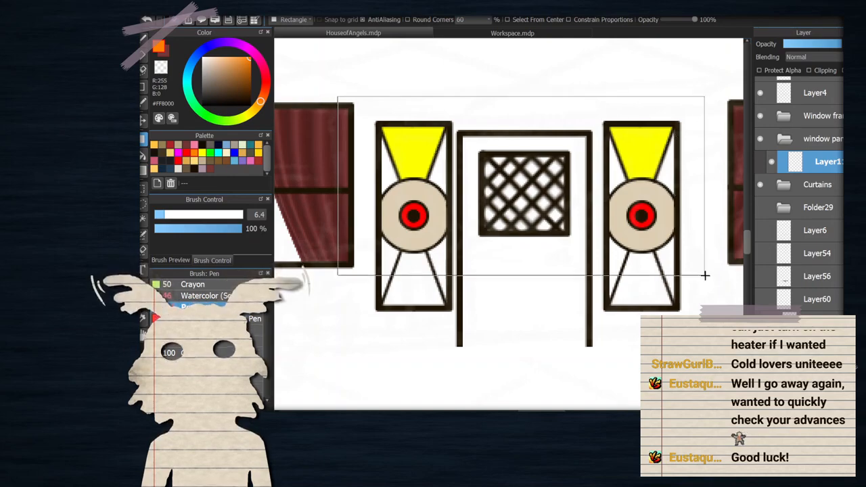
# Select the upper-left sliver panes of both door-side windows with the Magic Wand and fill them with magenta #FF00FF
pyautogui.press('w')
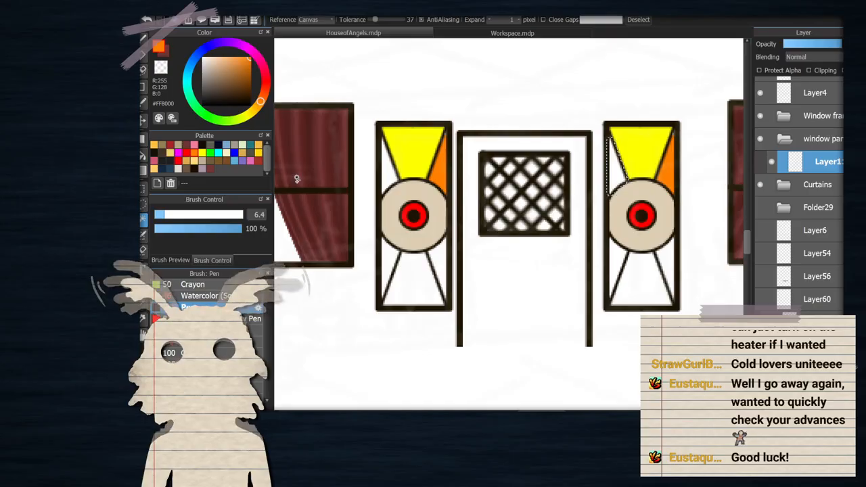
pyautogui.keyDown('shift'); pyautogui.click(383, 183); pyautogui.keyUp('shift')
pyautogui.click(178, 155)
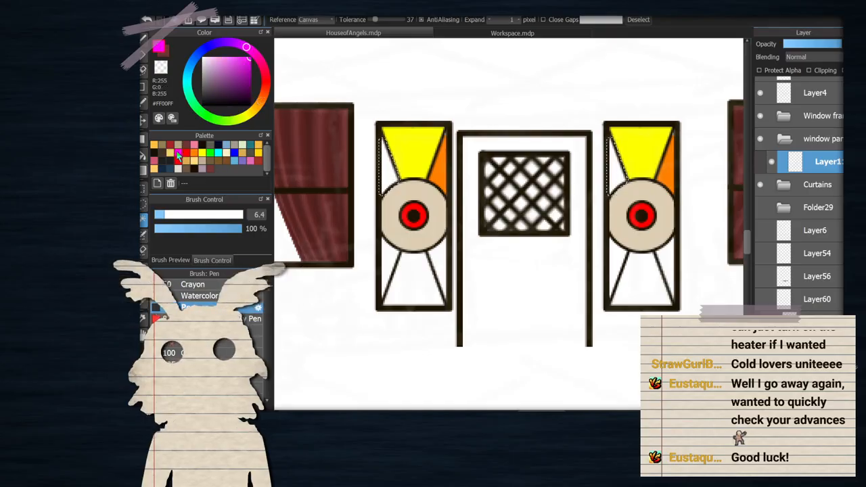
pyautogui.press('u')
pyautogui.moveTo(341, 88); pyautogui.dragTo(729, 252)
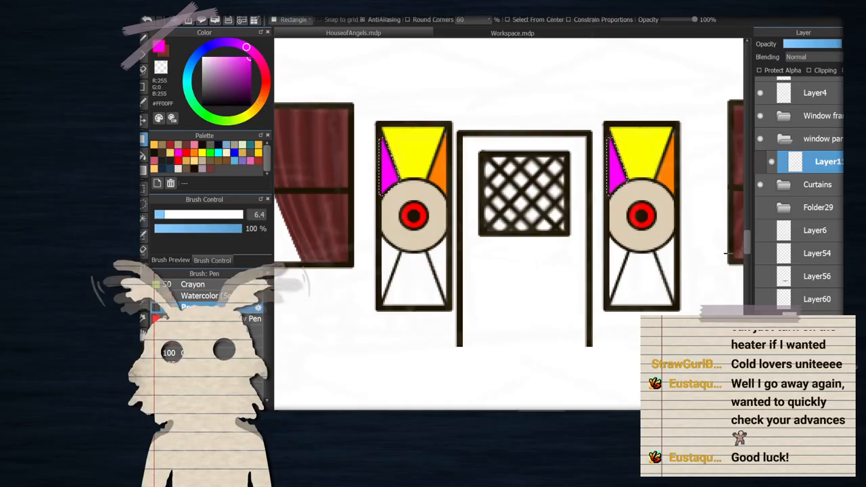
# Select the lower-left sliver panes of both door-side windows with the Magic Wand and fill them with blue #0000FF
pyautogui.click(145, 222)
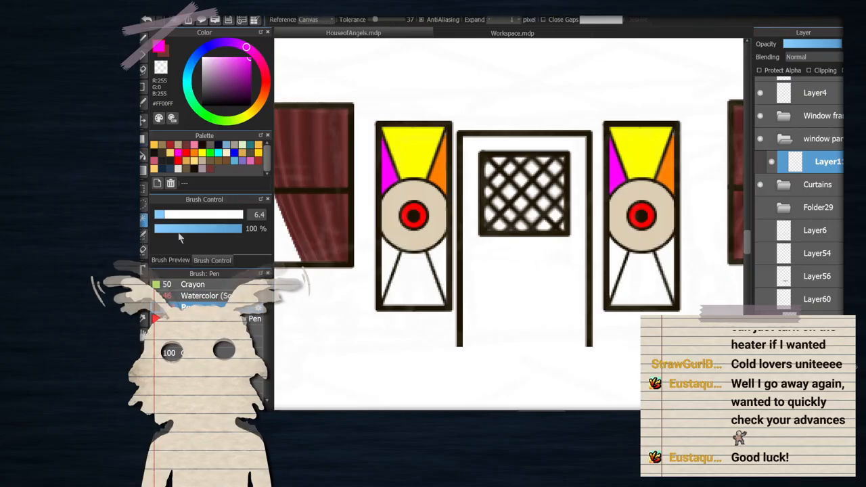
pyautogui.click(386, 257)
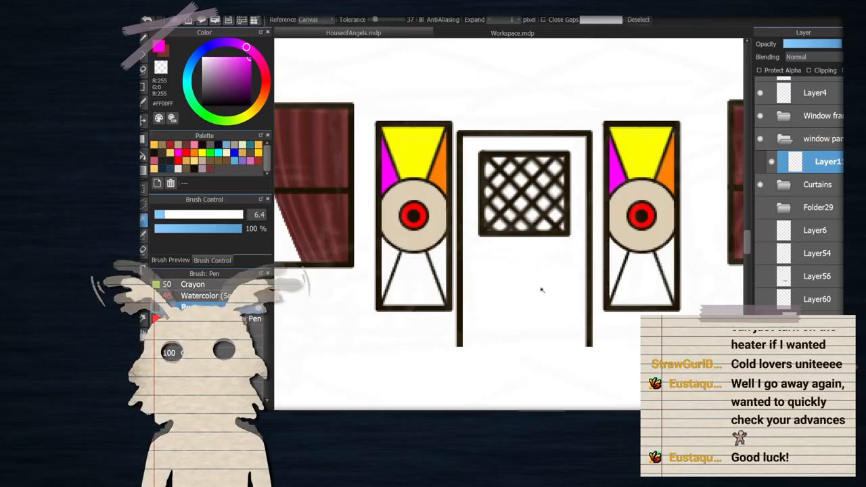
pyautogui.click(233, 155)
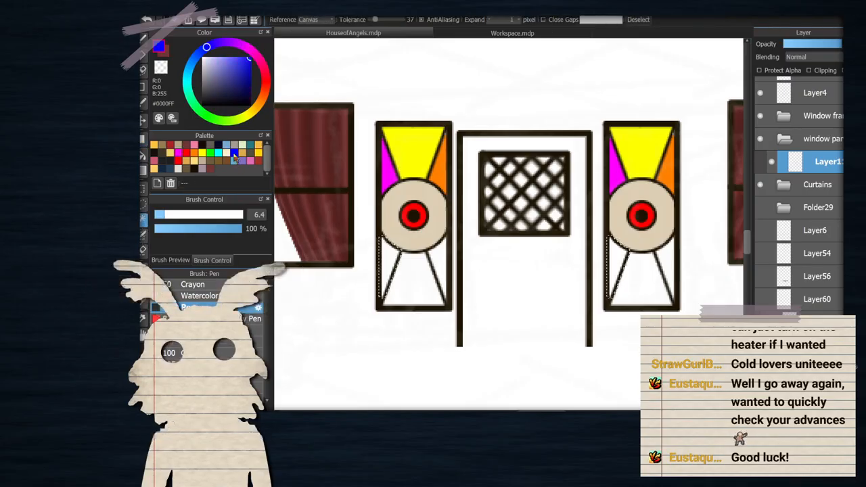
pyautogui.click(144, 139)
pyautogui.moveTo(349, 190); pyautogui.dragTo(675, 384)
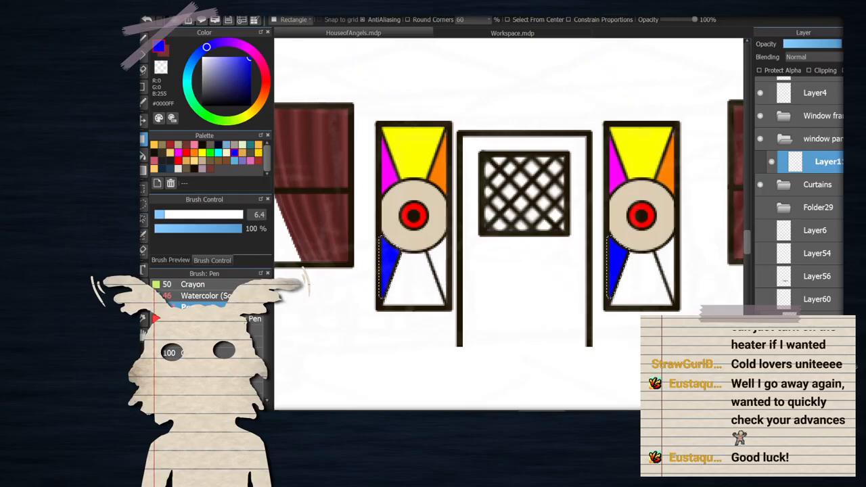
# Select the lower trapezoid panes of both door-side windows with the Magic Wand and fill them with cyan #00FFFF
pyautogui.click(144, 219)
pyautogui.click(414, 289)
pyautogui.keyDown('shift'); pyautogui.click(627, 273); pyautogui.keyUp('shift')
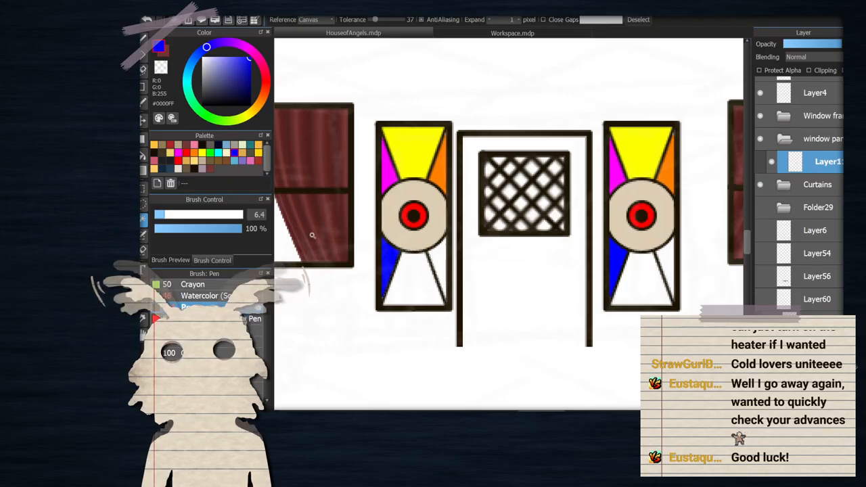
pyautogui.click(218, 154)
pyautogui.click(143, 139)
pyautogui.moveTo(339, 178); pyautogui.dragTo(747, 370)
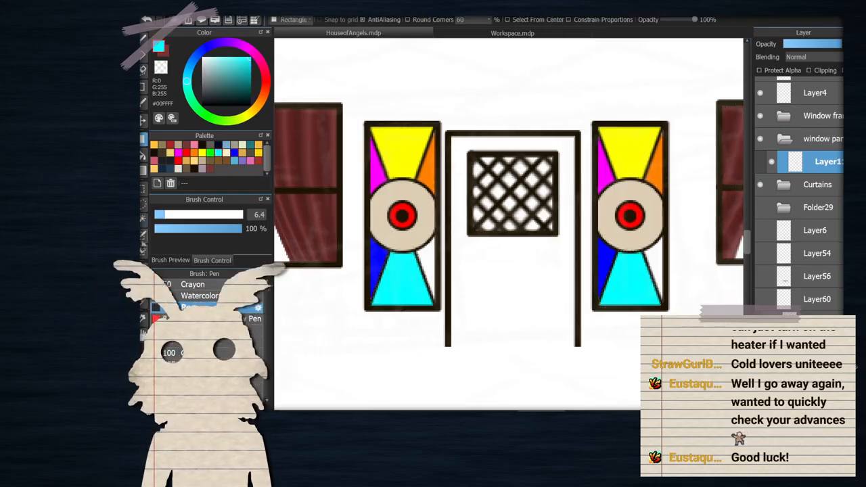
# Select the lower-right sliver panes of both door-side windows with the Magic Wand and fill them with green #00FF00
pyautogui.click(143, 220)
pyautogui.click(430, 259)
pyautogui.keyDown('shift'); pyautogui.click(656, 266); pyautogui.keyUp('shift')
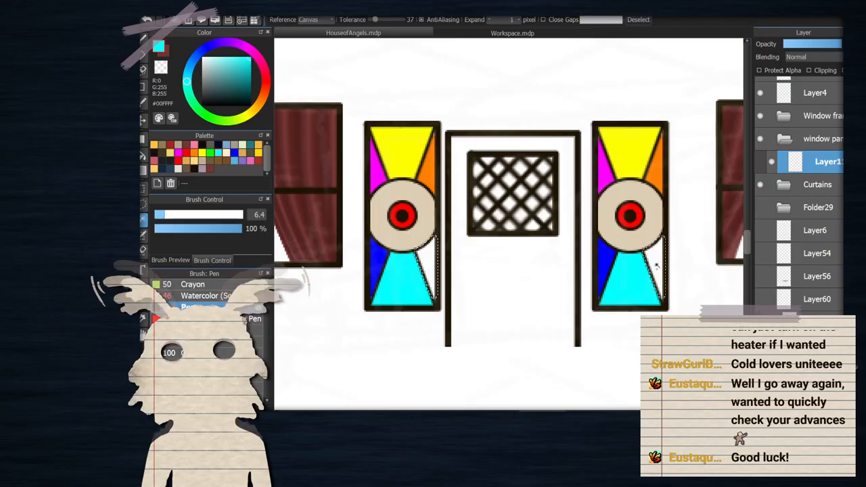
pyautogui.click(143, 139)
pyautogui.click(210, 153)
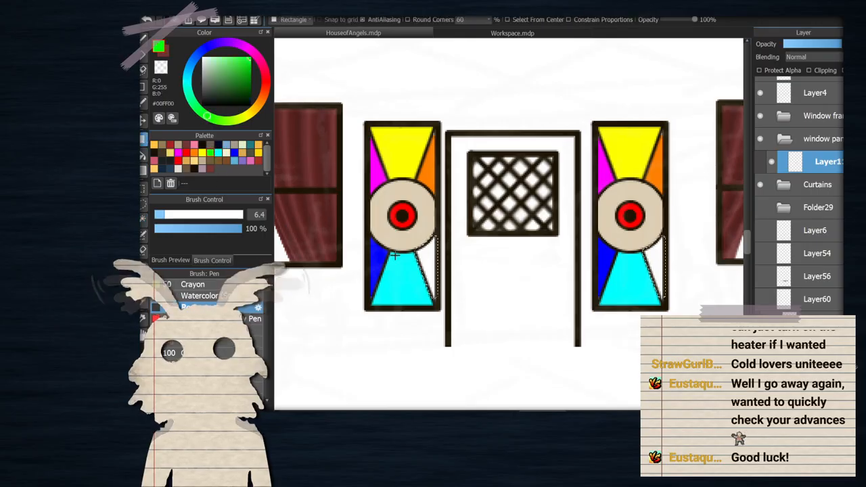
pyautogui.scroll(-1, 426, 281)
pyautogui.moveTo(390, 251); pyautogui.dragTo(639, 335)
pyautogui.scroll(-1, 506, 269)
pyautogui.scroll(1, 506, 268)
pyautogui.scroll(-2, 553, 269)
pyautogui.scroll(2, 720, 202)
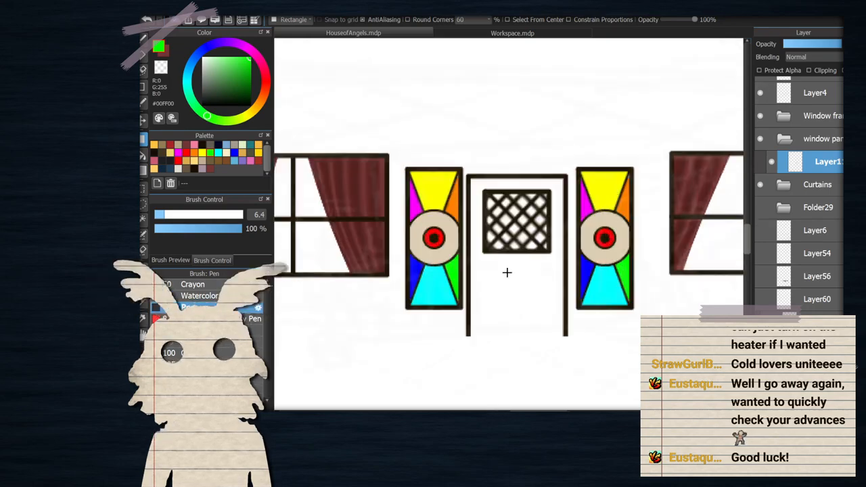
pyautogui.scroll(-1, 478, 249)
pyautogui.scroll(1, 484, 233)
pyautogui.scroll(-1, 545, 255)
pyautogui.scroll(2, 545, 257)
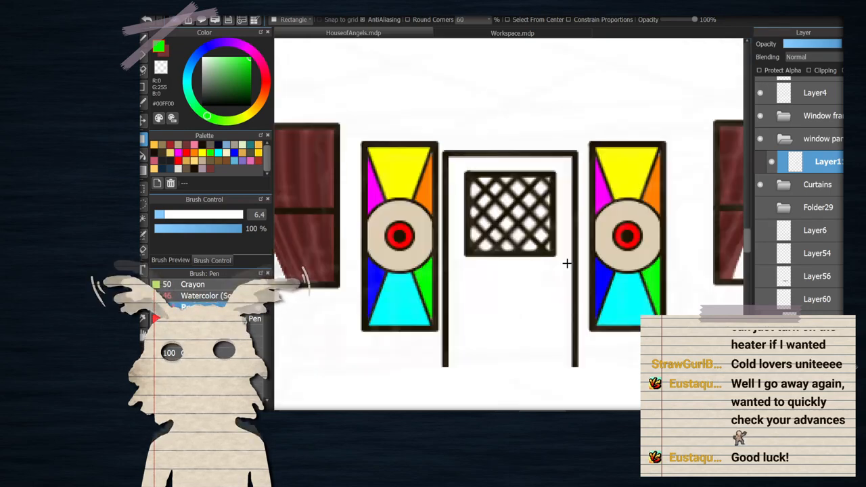
# Fill the door's lattice window with a pale cyan #9DD3D3 rectangle
pyautogui.scroll(1, 487, 223)
pyautogui.click(143, 319)
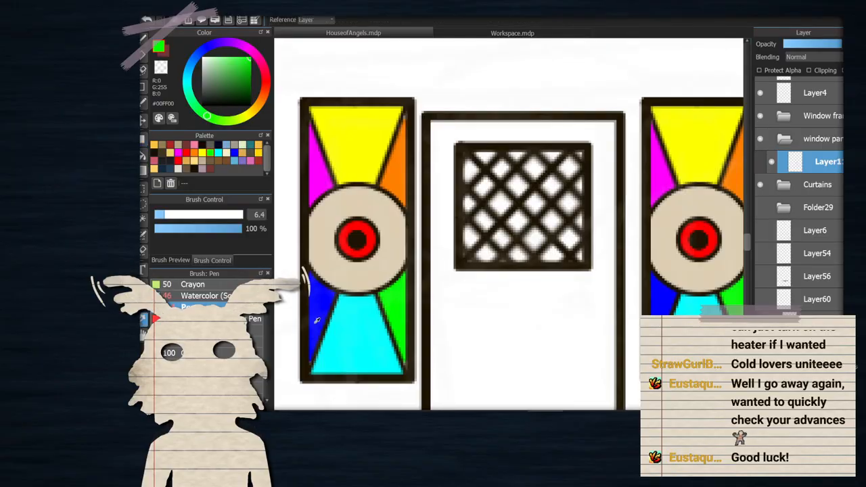
pyautogui.click(217, 153)
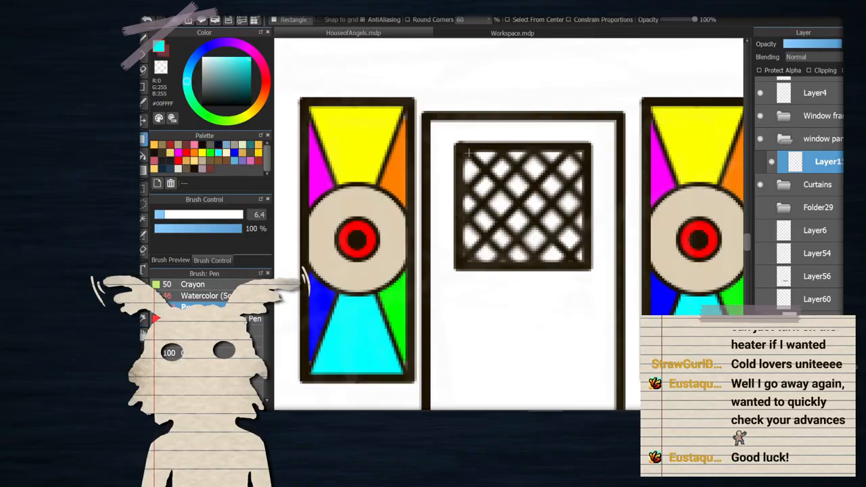
pyautogui.moveTo(226, 69); pyautogui.dragTo(214, 65)
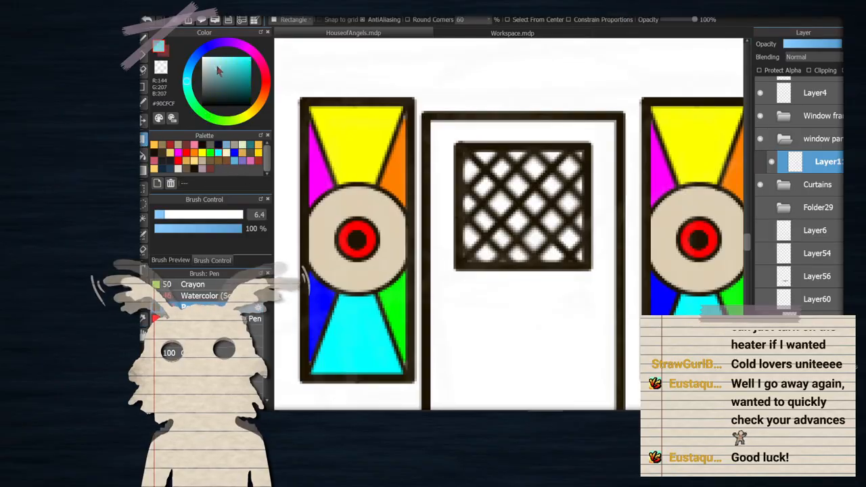
pyautogui.moveTo(477, 164); pyautogui.dragTo(589, 267)
pyautogui.scroll(-5, 474, 191)
pyautogui.scroll(4, 561, 214)
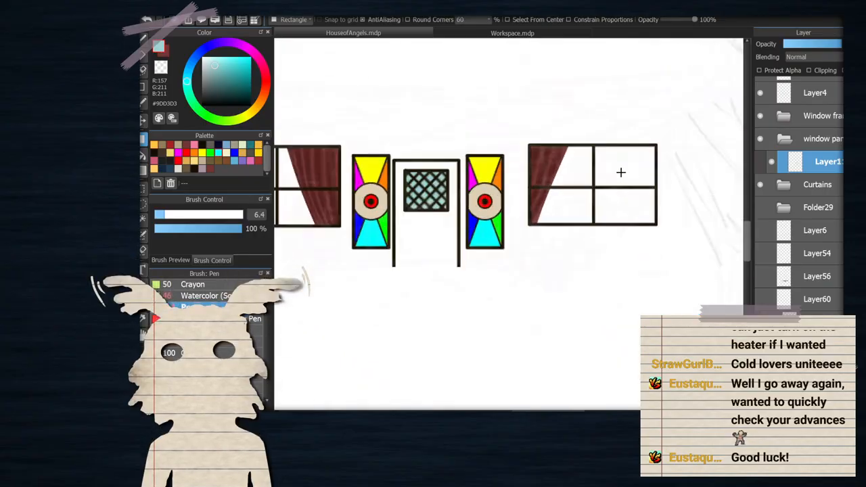
# Fill the door's lattice window with a tan-yellow #DBC476 rectangle
pyautogui.click(195, 157)
pyautogui.click(228, 156)
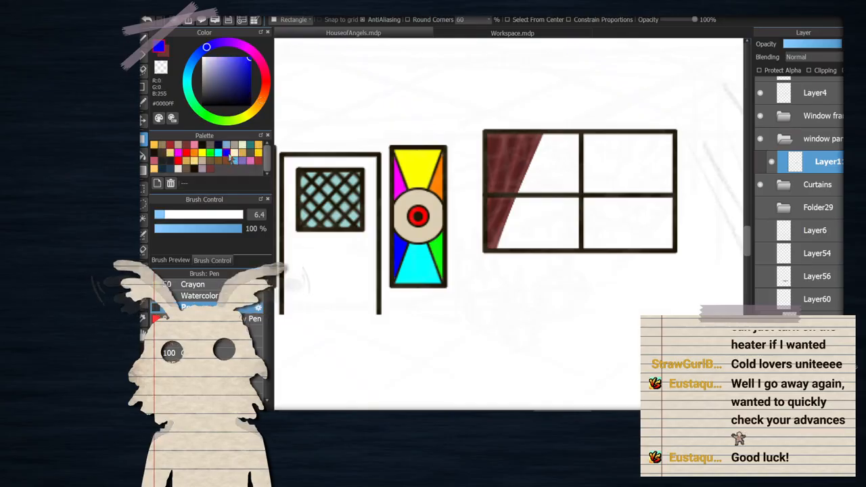
pyautogui.click(242, 145)
pyautogui.click(225, 69)
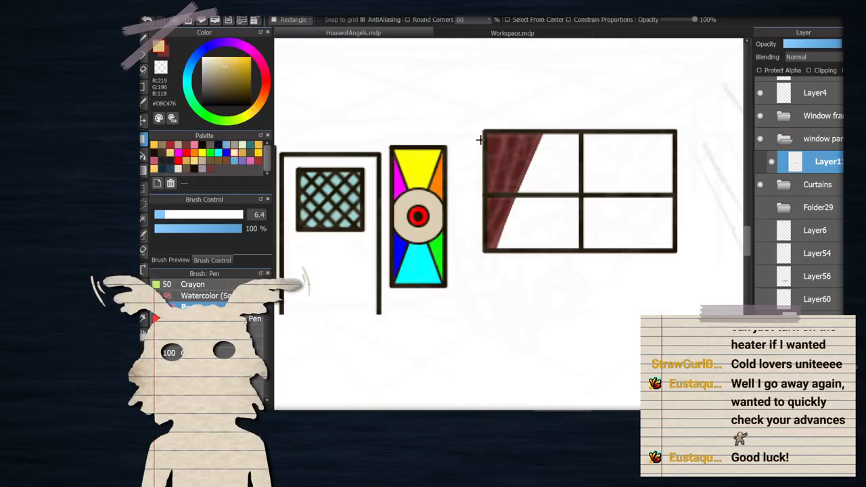
pyautogui.moveTo(295, 171); pyautogui.dragTo(335, 205)
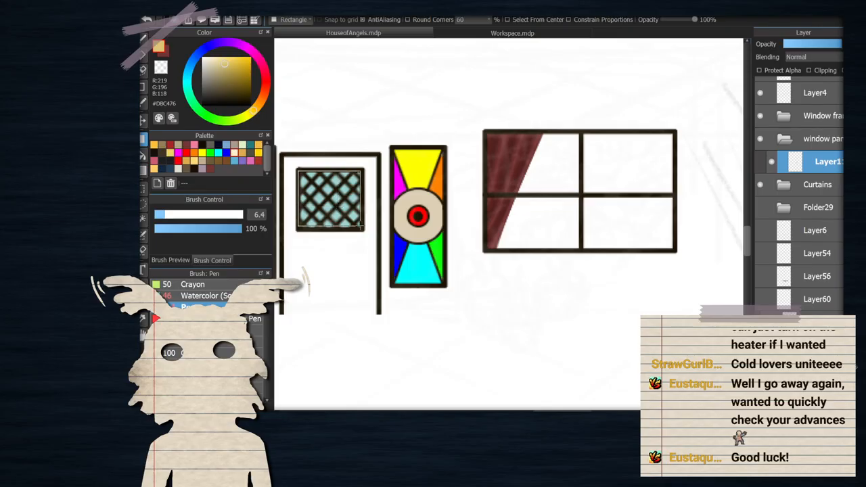
pyautogui.scroll(2, 696, 157)
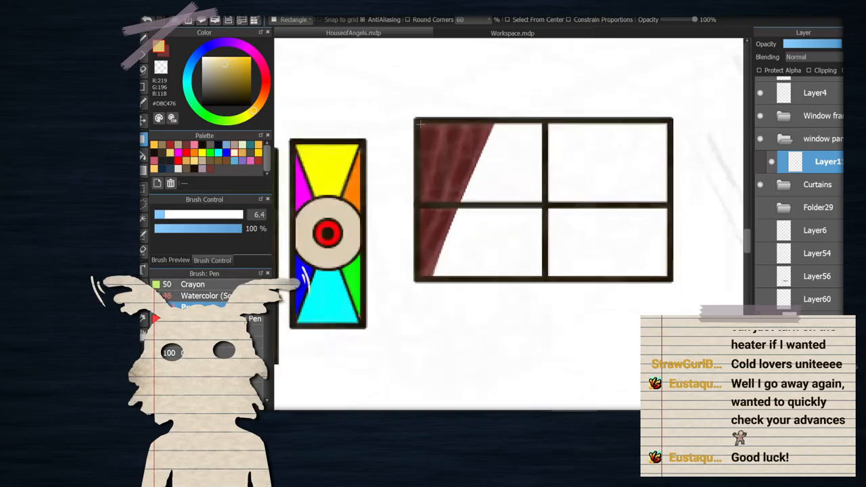
# Fill the large four-pane window right of the door with a #DBC476 rectangle
pyautogui.moveTo(415, 121); pyautogui.dragTo(677, 282)
pyautogui.scroll(-3, 676, 260)
pyautogui.scroll(4, 641, 229)
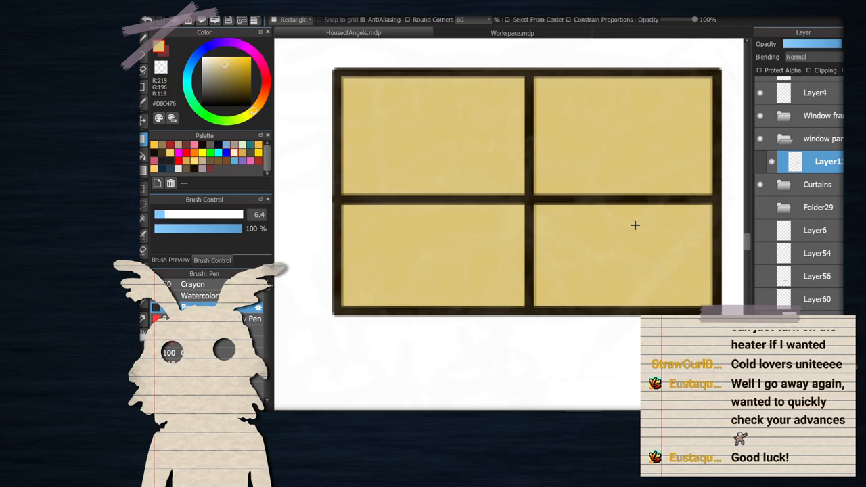
# Try the Curtains folder above the window panes folder and return it to its place below
pyautogui.moveTo(815, 189); pyautogui.dragTo(810, 138)
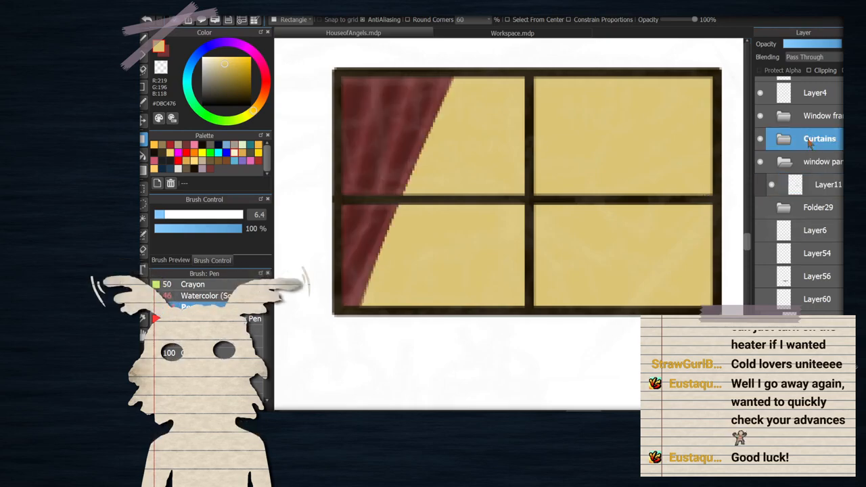
pyautogui.moveTo(810, 142); pyautogui.dragTo(813, 194)
pyautogui.click(820, 145)
# Fill the four-pane window left of the door with a #DBC476 rectangle on the pane colour layer
pyautogui.scroll(-9, 513, 226)
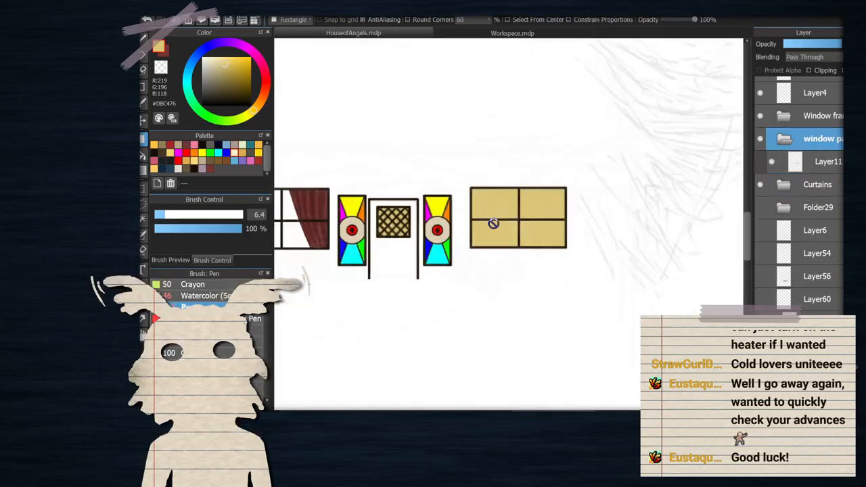
pyautogui.scroll(4, 367, 218)
pyautogui.scroll(1, 722, 202)
pyautogui.click(799, 162)
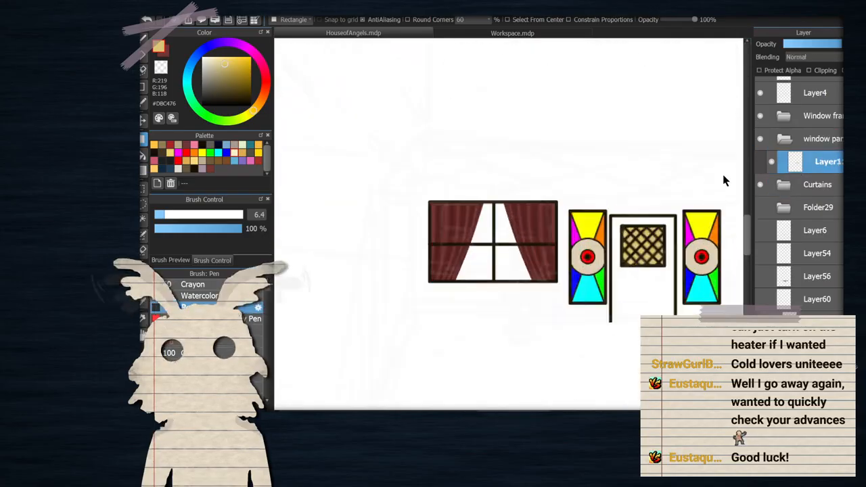
pyautogui.scroll(3, 406, 196)
pyautogui.scroll(-2, 406, 196)
pyautogui.scroll(1, 334, 171)
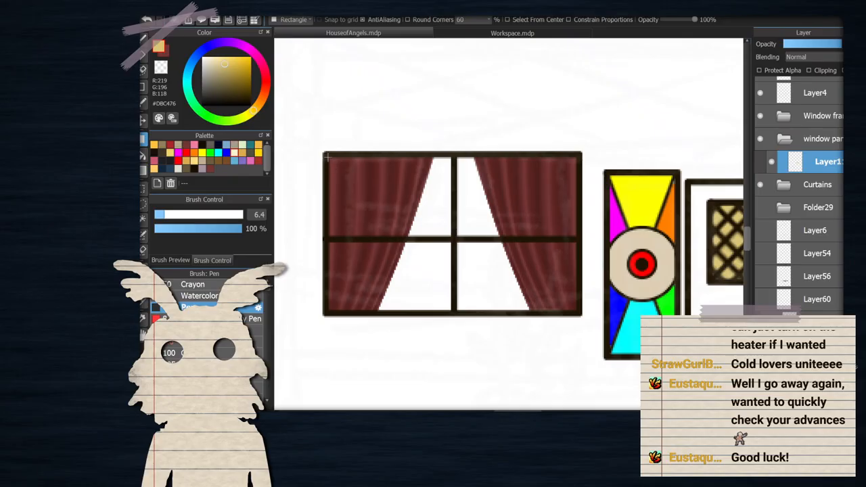
pyautogui.moveTo(326, 157); pyautogui.dragTo(582, 313)
# Fill the large window on the house's left wing with a #DBC476 rectangle
pyautogui.scroll(-5, 583, 267)
pyautogui.scroll(4, 487, 264)
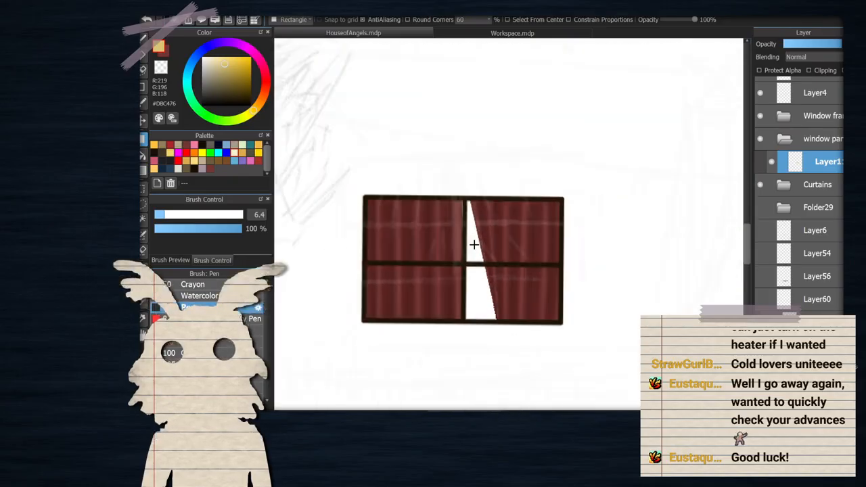
pyautogui.moveTo(365, 196); pyautogui.dragTo(562, 323)
pyautogui.scroll(-5, 541, 271)
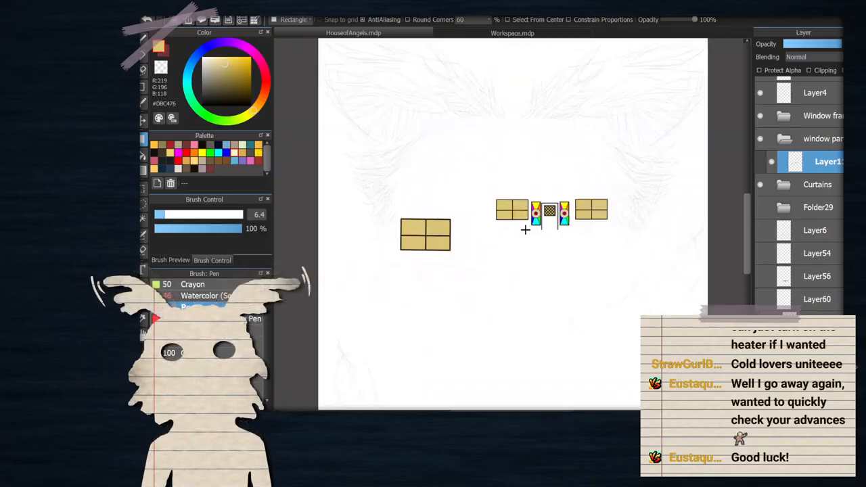
# Add a layer clipped to the pane colours, give it a diagonal streak texture, and set it to Overlay at reduced opacity
pyautogui.scroll(2, 524, 228)
pyautogui.click(762, 403)
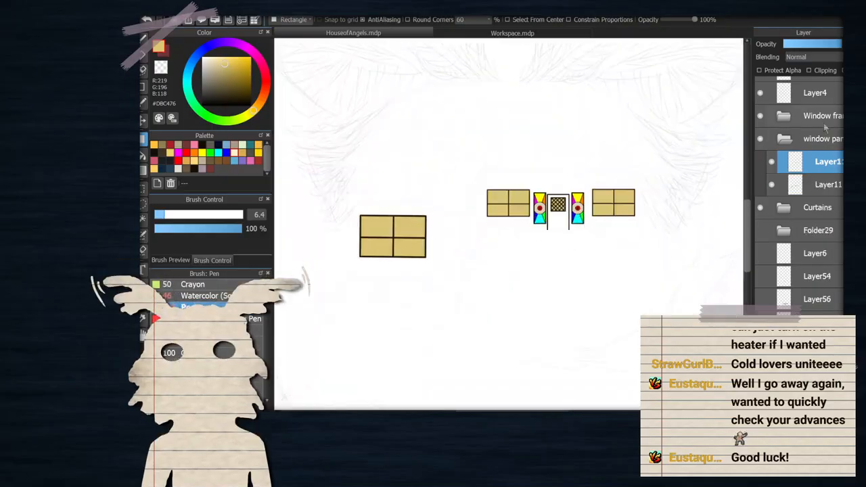
pyautogui.click(820, 71)
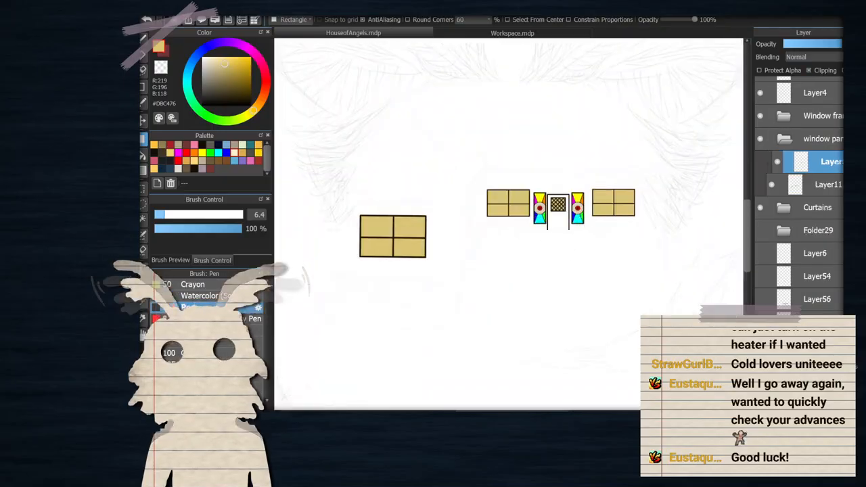
pyautogui.click(274, 226)
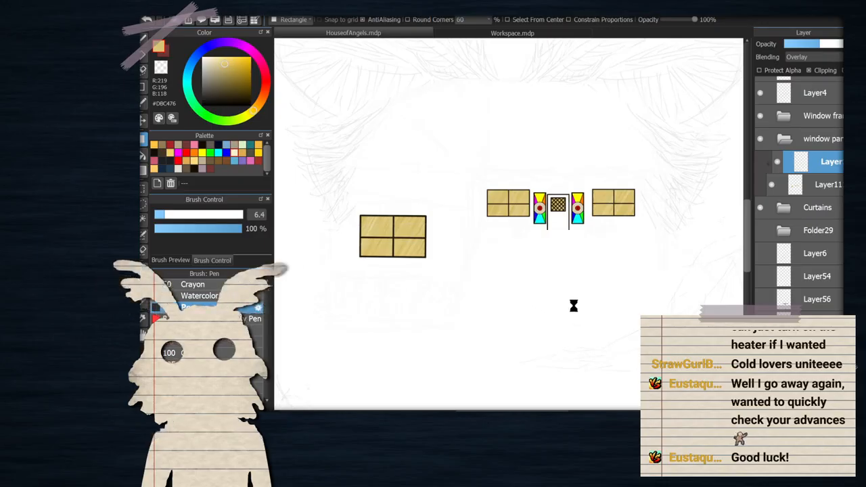
# Try Multiply blending on the clipped texture layer and return it to Overlay
pyautogui.click(818, 73)
pyautogui.scroll(2, 601, 190)
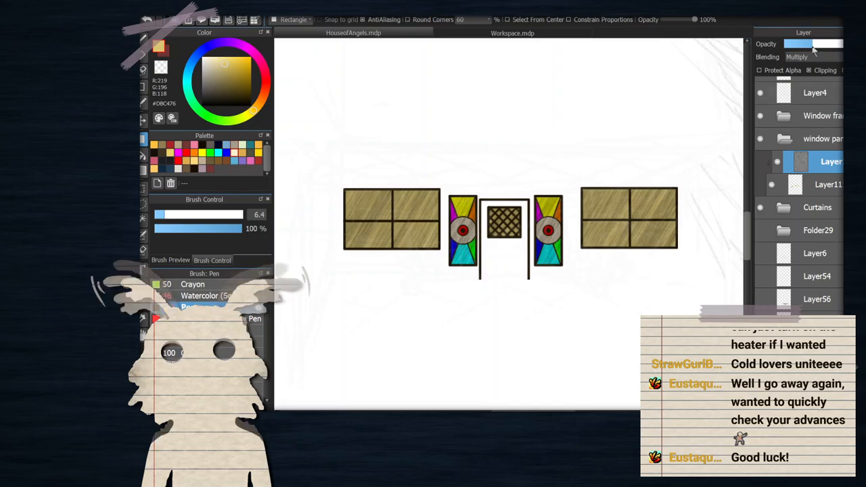
pyautogui.click(815, 100)
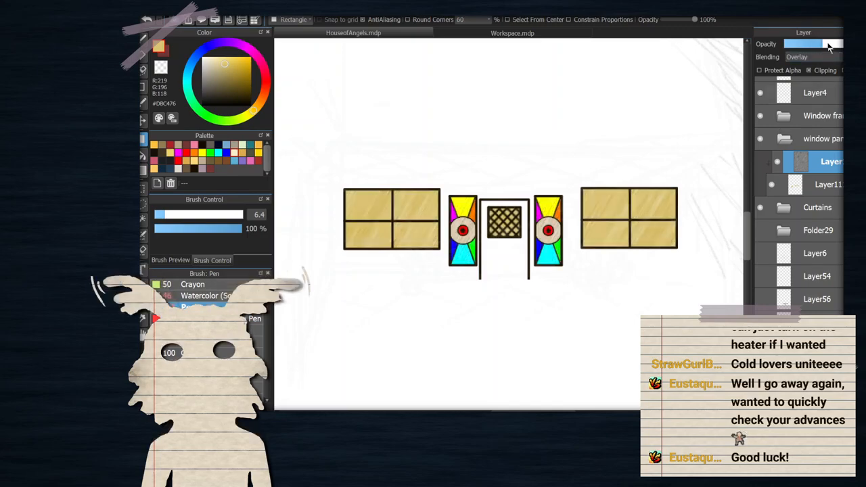
# Lower the opacity of the pane colour layer and set its blending mode to Color
pyautogui.click(822, 184)
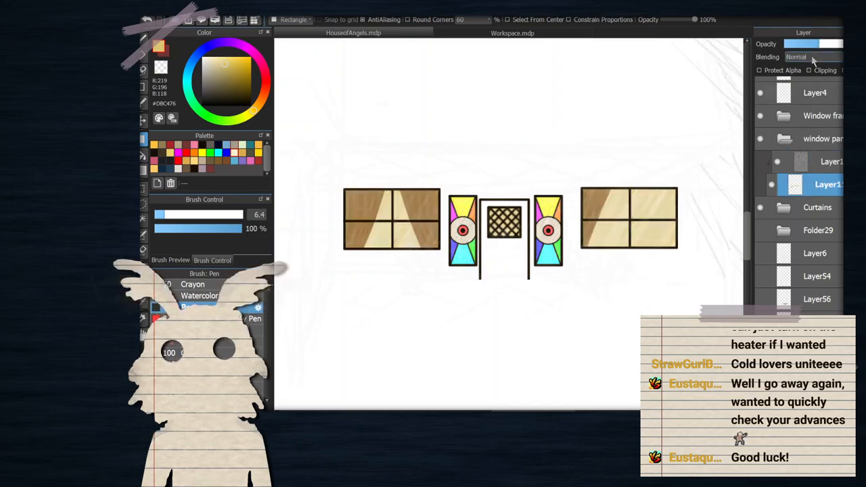
pyautogui.click(811, 75)
pyautogui.click(815, 59)
pyautogui.click(808, 176)
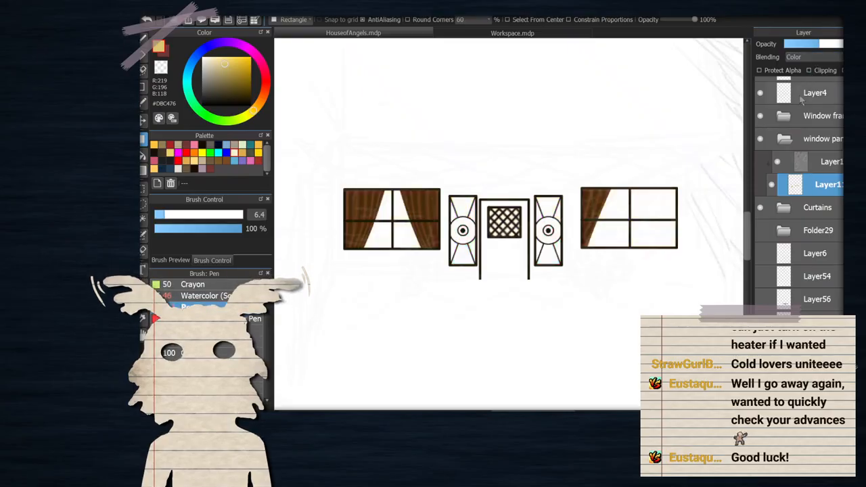
# Make the hidden layers below the Curtains folder visible, from Folder29 and Layer6 down to Layer61
pyautogui.click(760, 230)
pyautogui.click(759, 254)
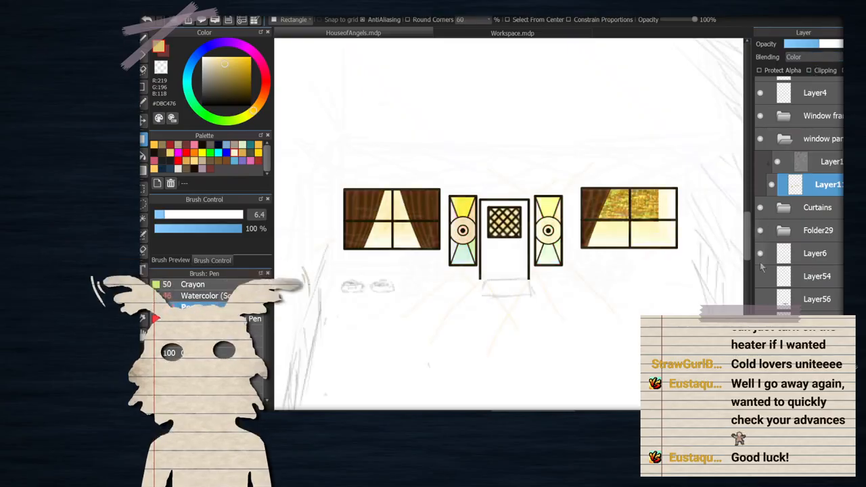
pyautogui.scroll(-1, 778, 228)
pyautogui.click(760, 284)
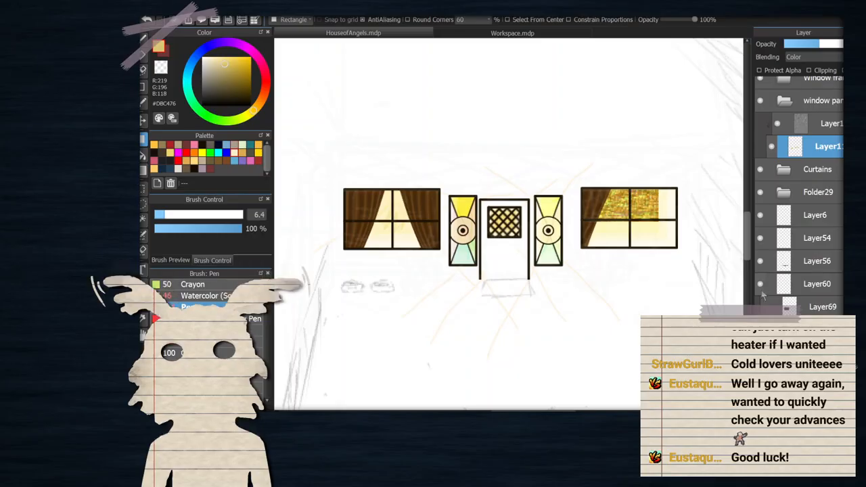
pyautogui.scroll(-3, 763, 278)
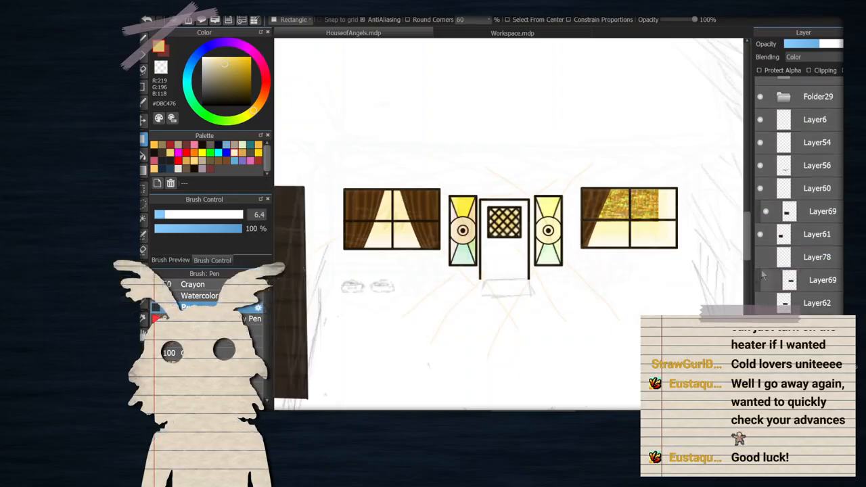
# Make the remaining wall, ground and background layers visible, from Layer78 down past Layer55
pyautogui.click(767, 280)
pyautogui.scroll(-3, 769, 282)
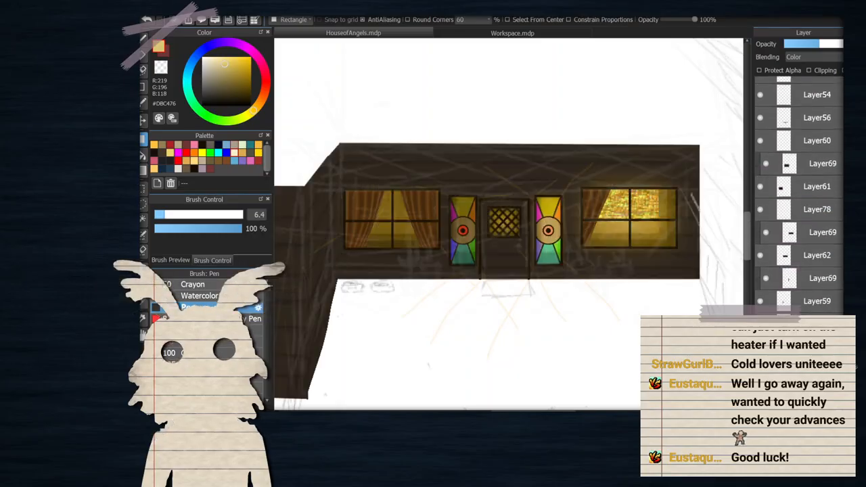
pyautogui.click(760, 282)
pyautogui.click(758, 298)
pyautogui.click(759, 321)
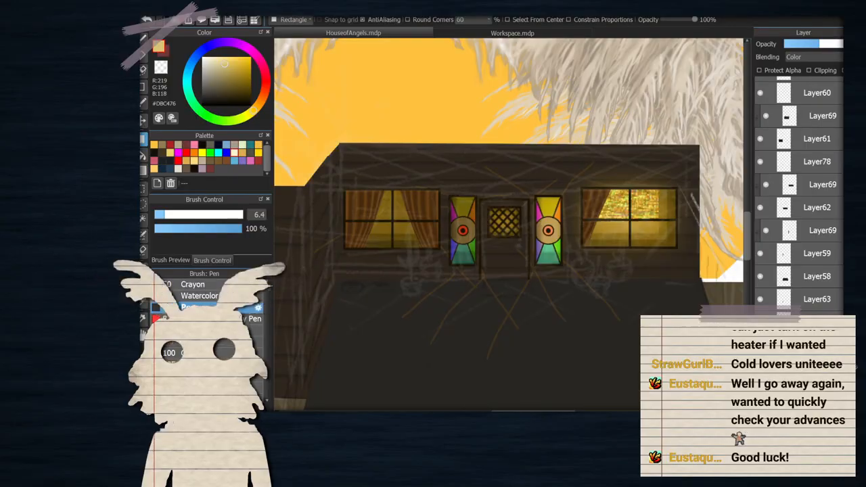
pyautogui.scroll(-1, 759, 318)
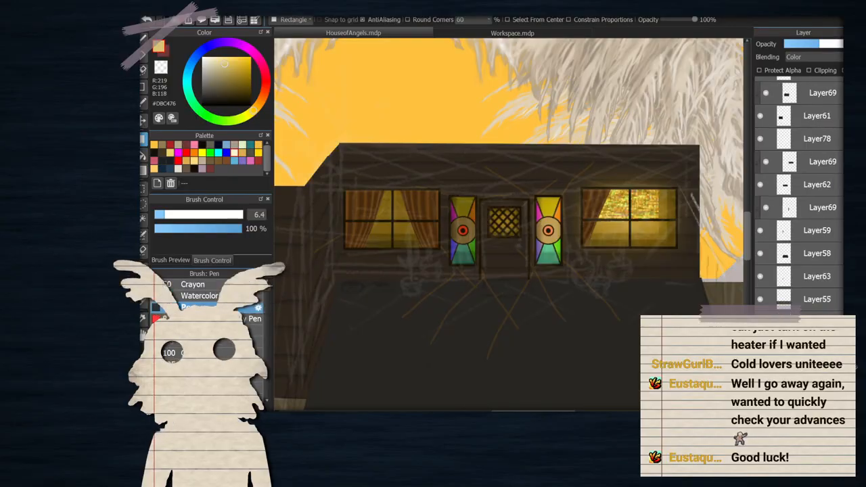
pyautogui.click(760, 321)
# Make Layer83 and Layer3 visible while leaving the "no no sight" folder hidden
pyautogui.scroll(10, 760, 297)
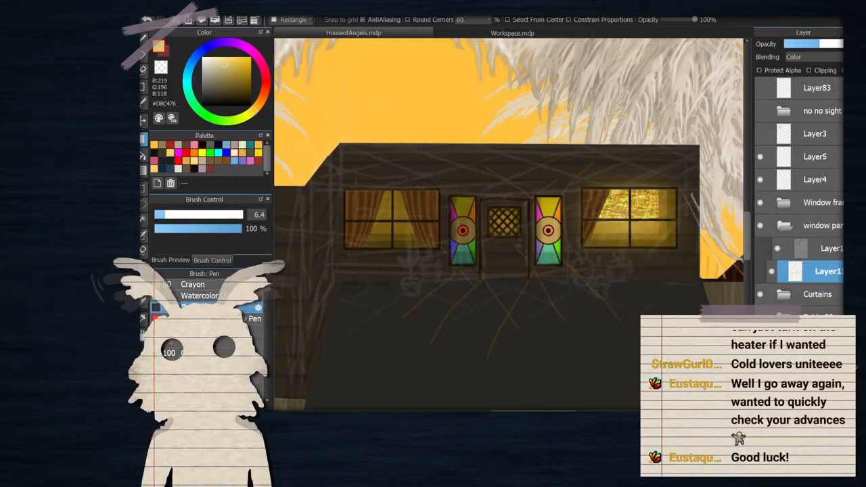
pyautogui.scroll(-3, 798, 196)
pyautogui.scroll(3, 798, 196)
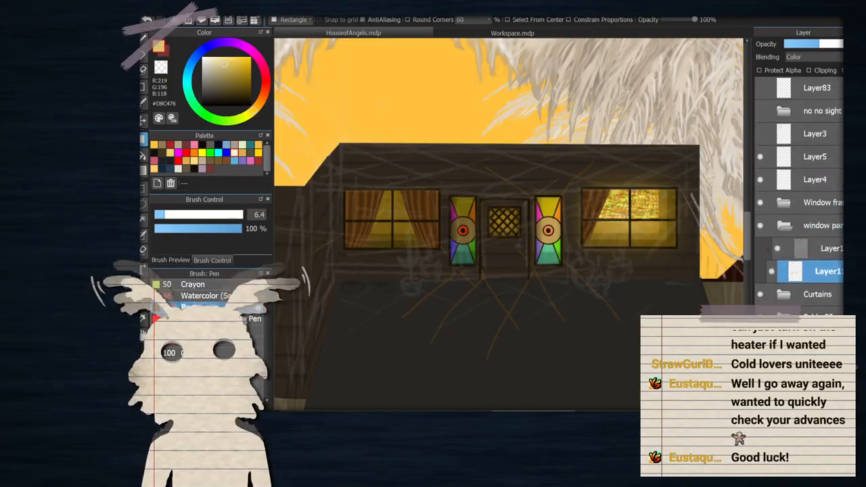
pyautogui.click(760, 111)
pyautogui.click(760, 88)
pyautogui.scroll(-3, 630, 179)
pyautogui.click(758, 113)
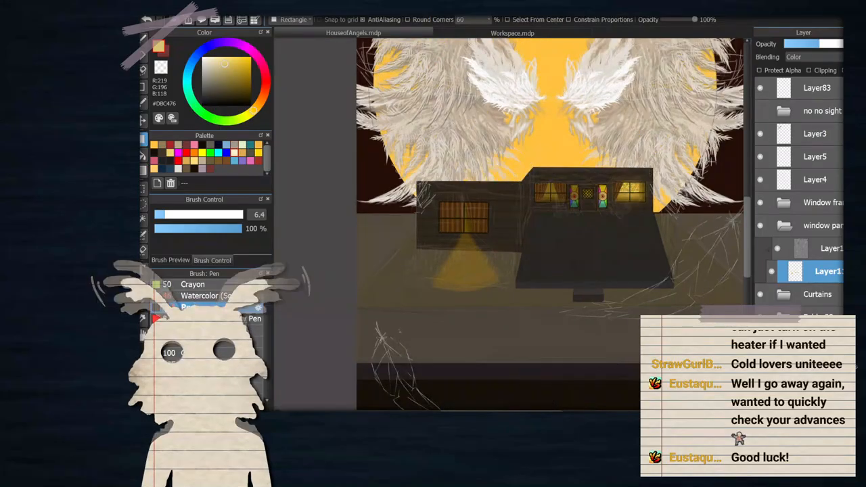
# Examine the lit windows and stained door glass up close and against the wings and full scene
pyautogui.scroll(-3, 605, 202)
pyautogui.scroll(5, 605, 201)
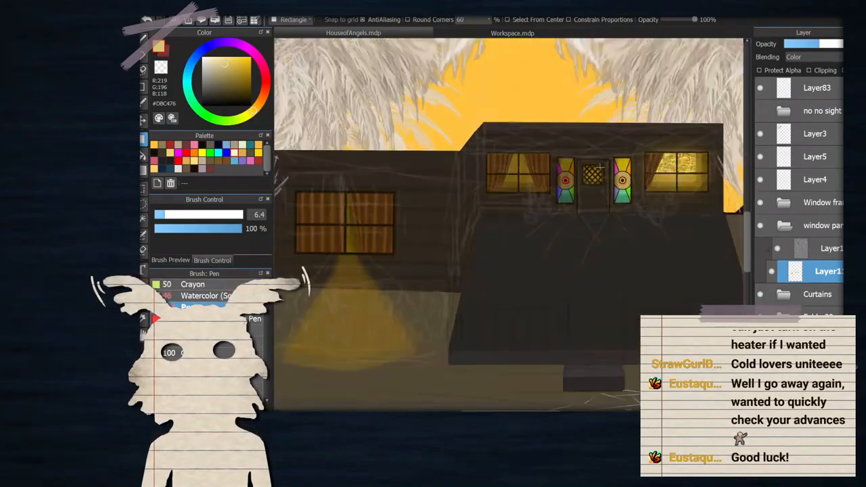
pyautogui.scroll(2, 600, 166)
pyautogui.scroll(1, 594, 214)
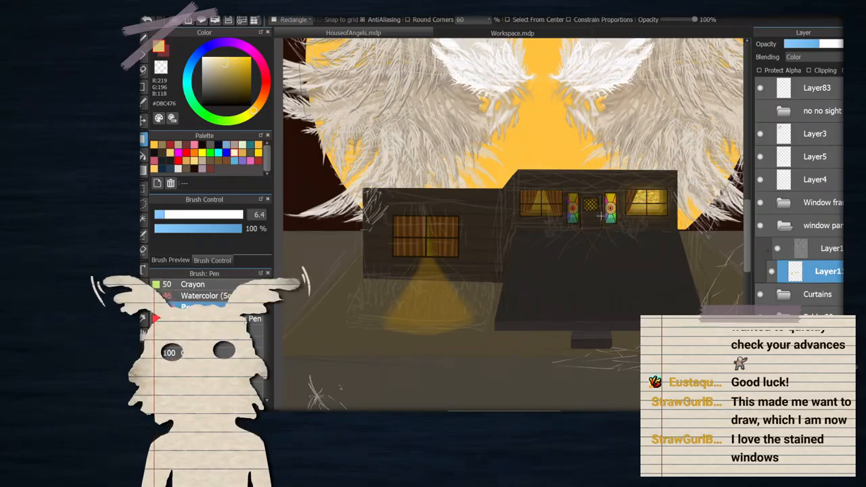
pyautogui.scroll(-5, 601, 215)
pyautogui.scroll(2, 592, 176)
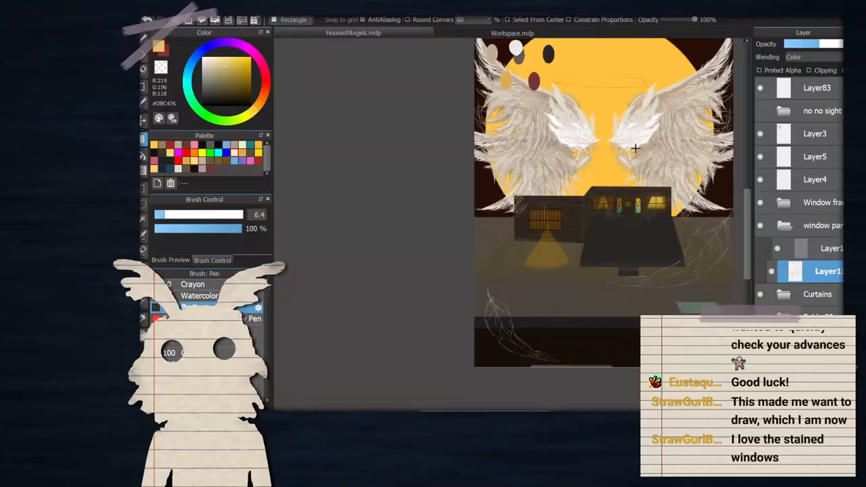
pyautogui.scroll(-2, 585, 150)
pyautogui.scroll(3, 623, 120)
# Collapse the window pane layer folder
pyautogui.click(785, 225)
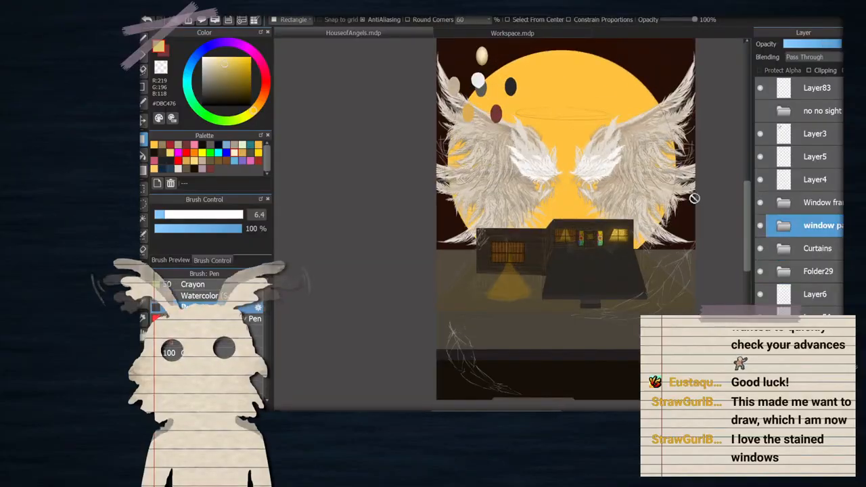
pyautogui.scroll(-1, 598, 138)
pyautogui.scroll(2, 581, 217)
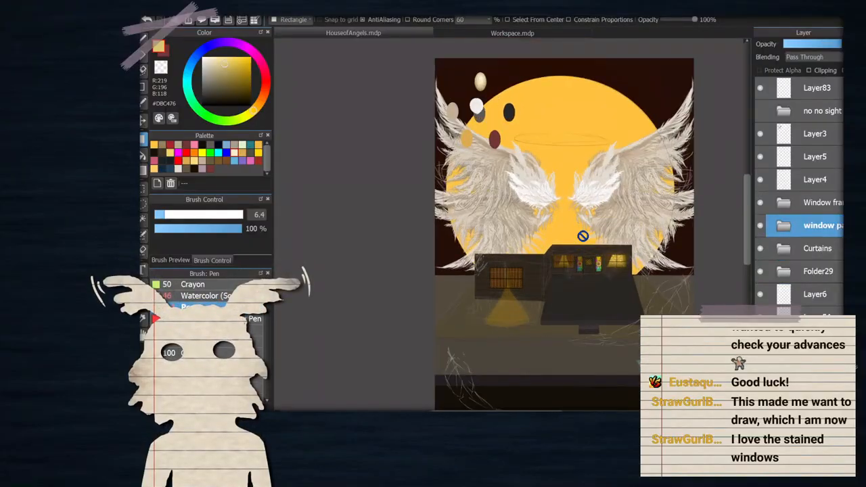
# Examine the stained glass panels, the door's lattice pane and the curtained windows up close and from a distance
pyautogui.scroll(5, 582, 253)
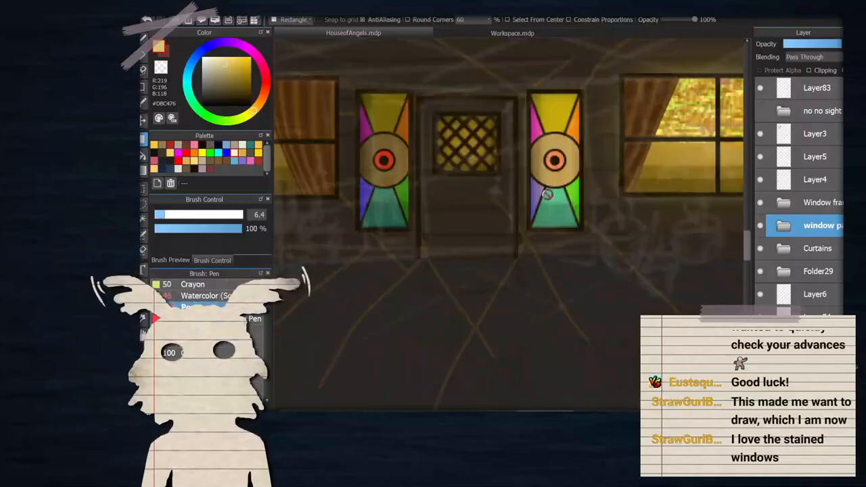
pyautogui.scroll(-1, 541, 193)
pyautogui.scroll(2, 399, 157)
pyautogui.scroll(-1, 568, 184)
pyautogui.scroll(-2, 634, 171)
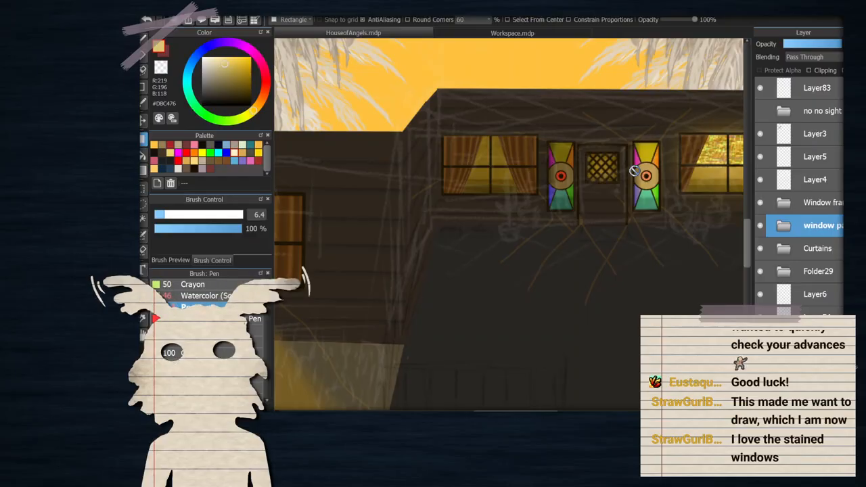
pyautogui.scroll(-5, 634, 170)
pyautogui.scroll(4, 635, 170)
pyautogui.scroll(2, 565, 177)
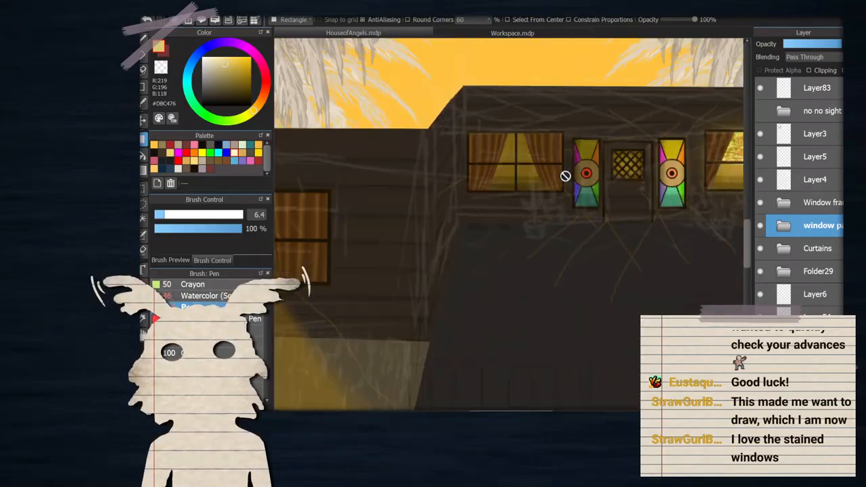
pyautogui.scroll(-3, 526, 152)
pyautogui.scroll(3, 526, 151)
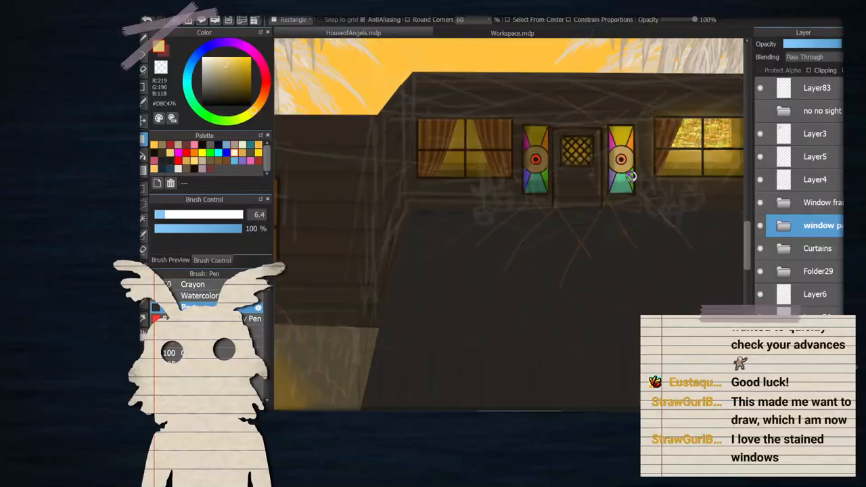
pyautogui.scroll(-4, 631, 175)
pyautogui.scroll(4, 643, 111)
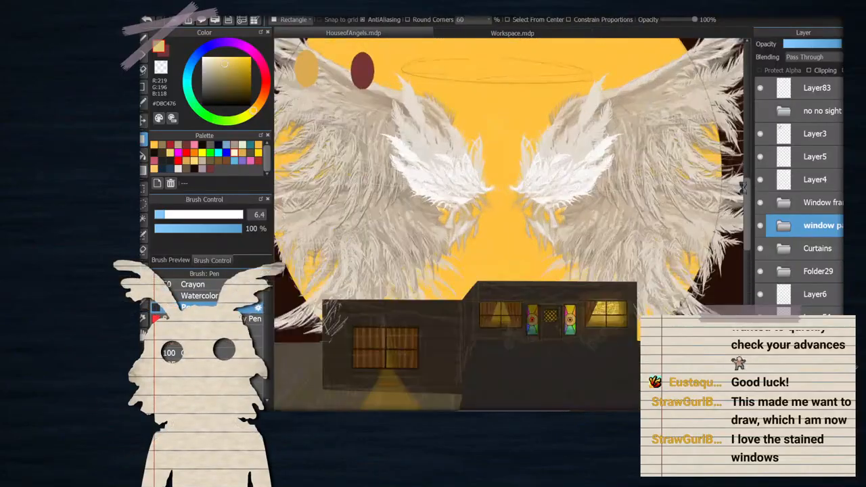
# Hide the sketch line layers Layer3, Layer5 and Layer4
pyautogui.scroll(-1, 743, 187)
pyautogui.click(760, 133)
pyautogui.click(760, 156)
pyautogui.scroll(-1, 572, 214)
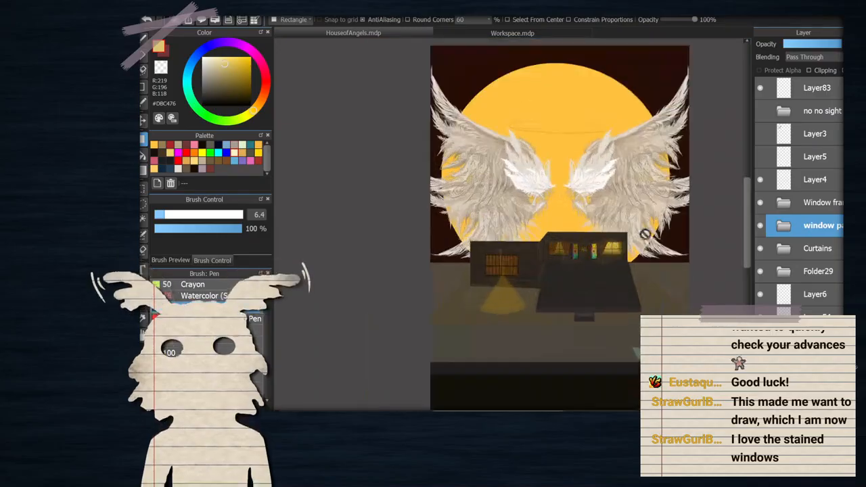
pyautogui.click(759, 179)
pyautogui.scroll(1, 640, 291)
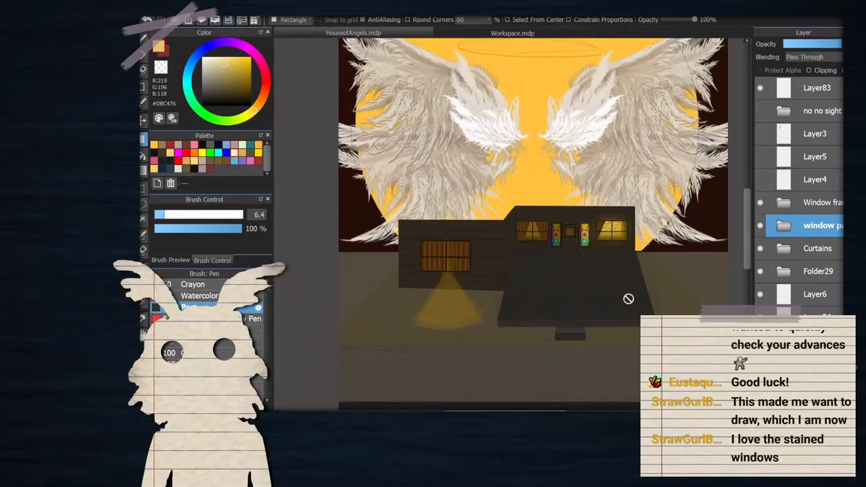
# Select Folder29 and examine the house front and its lit windows without the sketch lines
pyautogui.scroll(1, 598, 277)
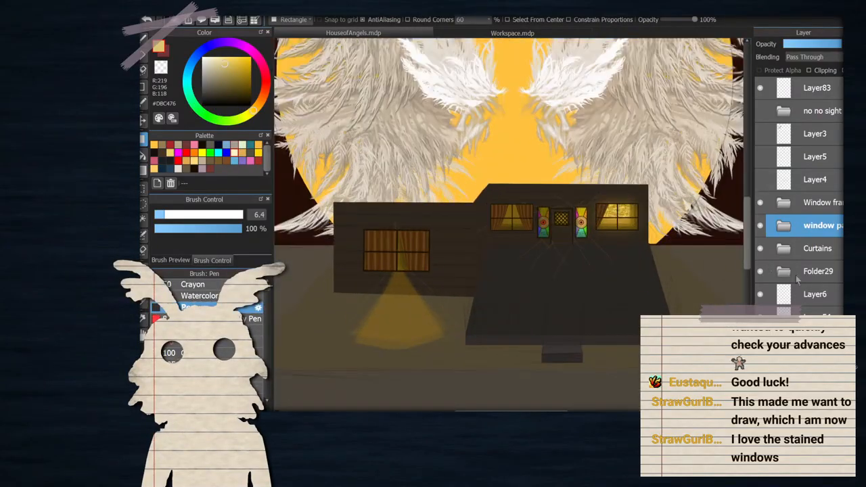
pyautogui.click(797, 277)
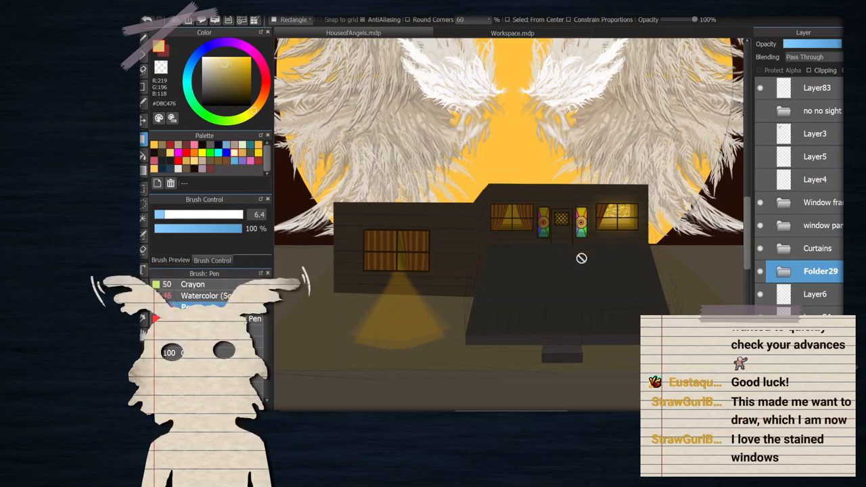
pyautogui.scroll(1, 578, 261)
pyautogui.scroll(-1, 534, 247)
pyautogui.scroll(1, 516, 240)
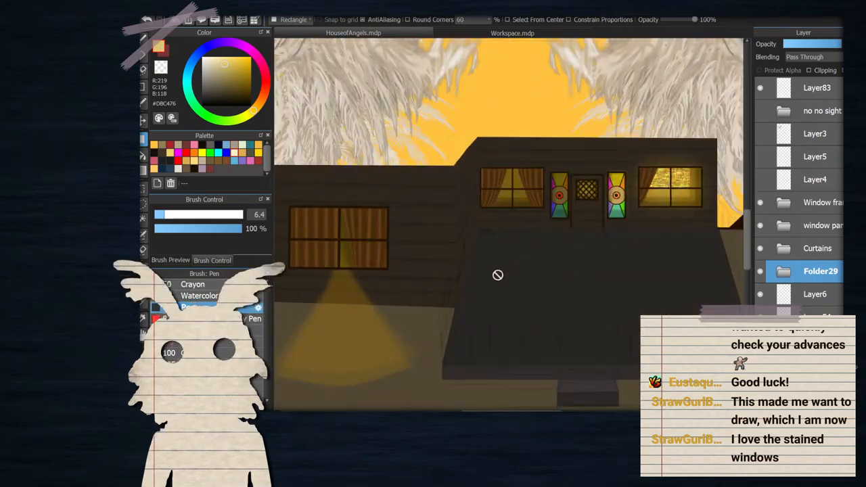
pyautogui.scroll(-1, 547, 258)
pyautogui.scroll(-1, 516, 251)
pyautogui.scroll(1, 516, 251)
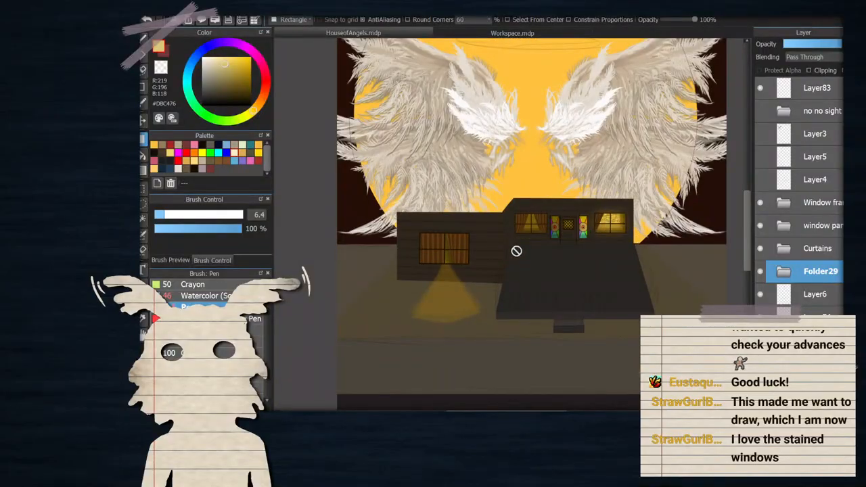